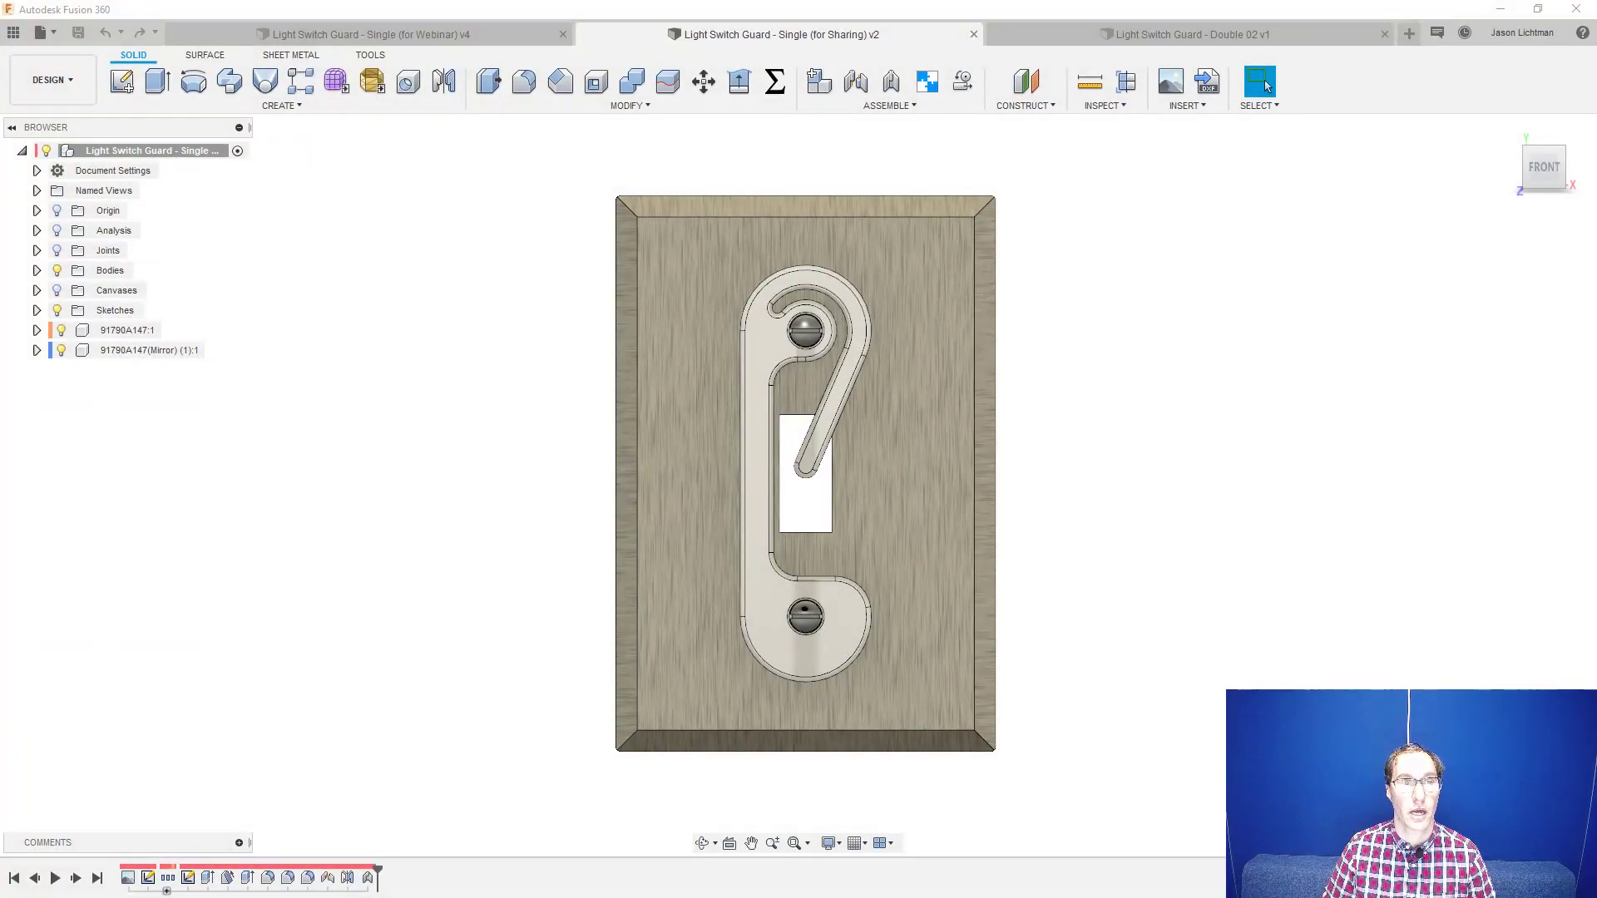
- Switch to the "Light Switch Guard - Single (for Webinar)" design, hide the Faceplate body and show the origin planes
click(423, 35)
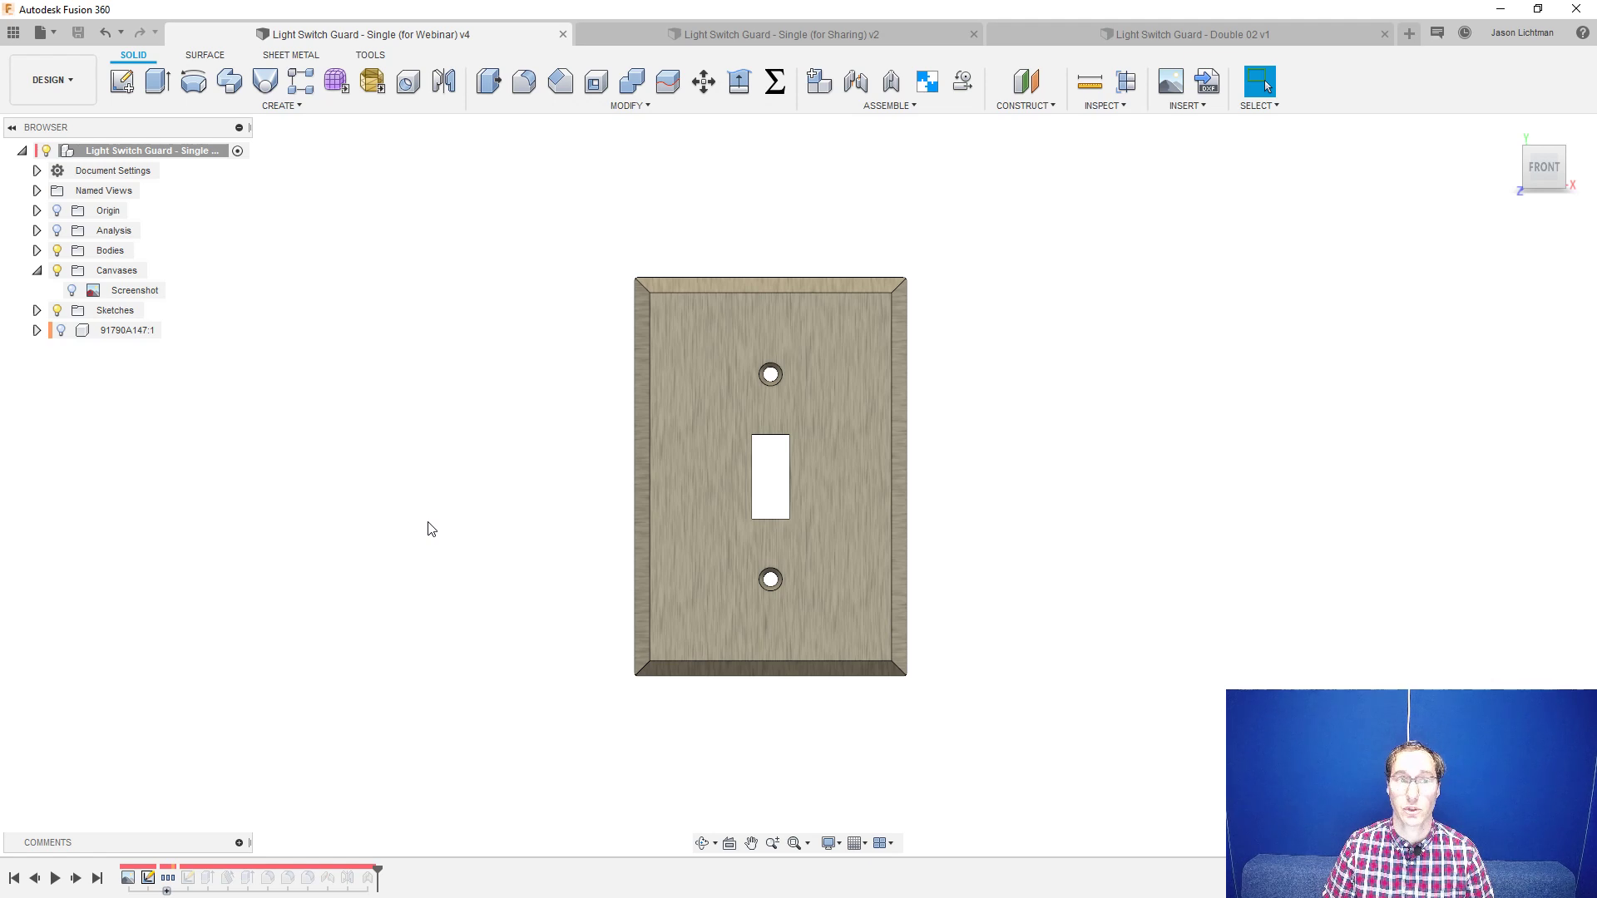
click(36, 250)
click(71, 270)
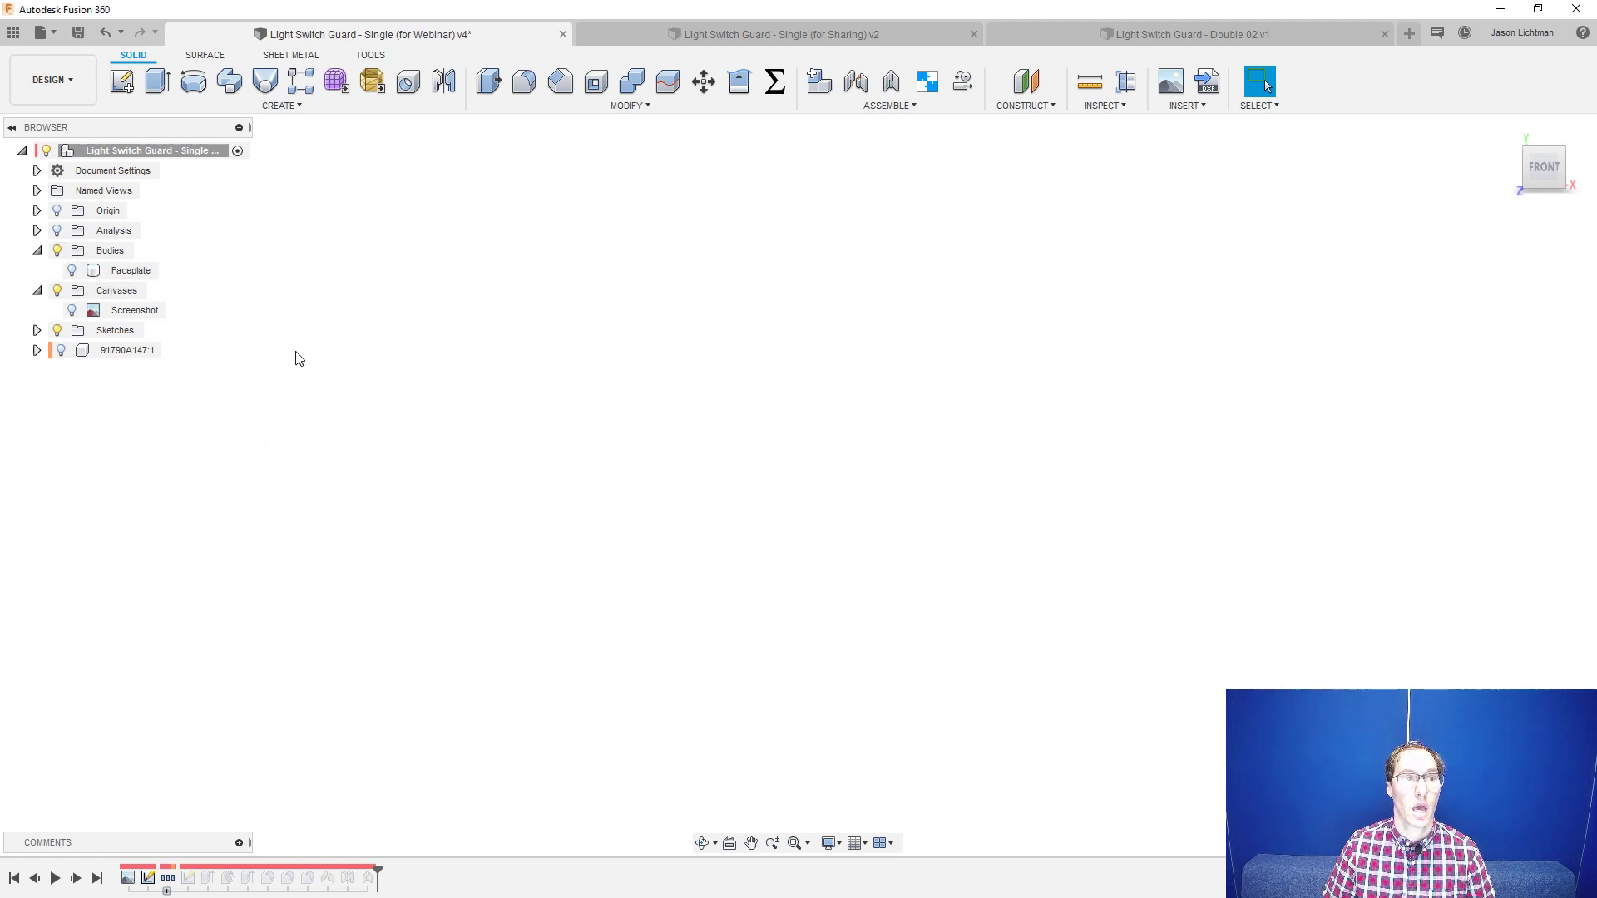
click(57, 211)
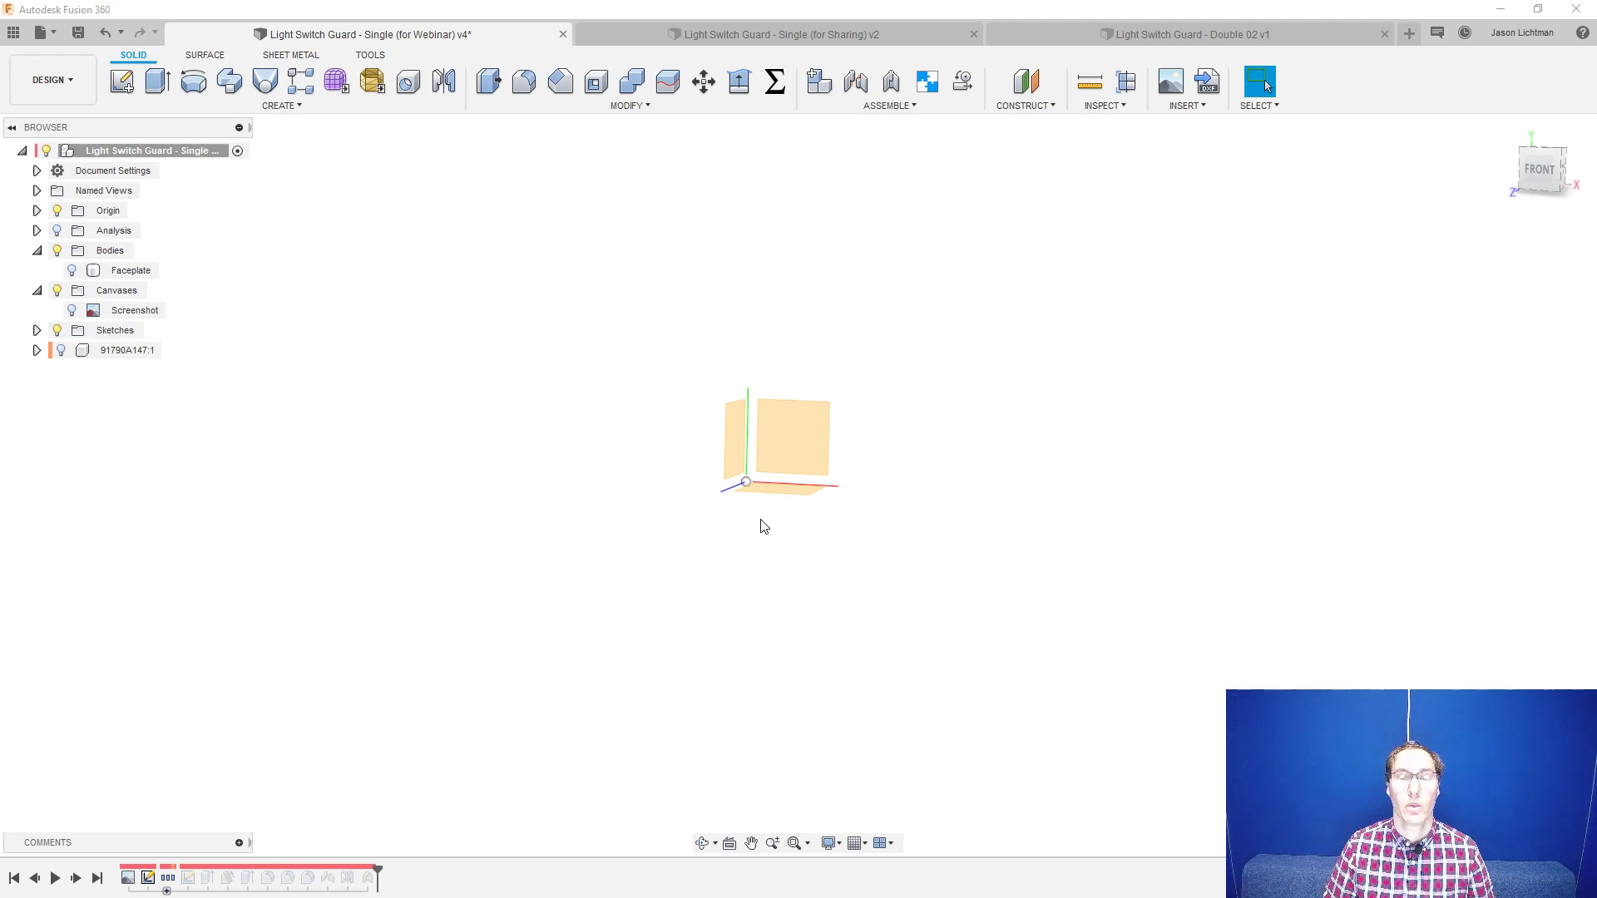
- Create a new sketch on the front (XY) origin plane
click(777, 458)
click(742, 442)
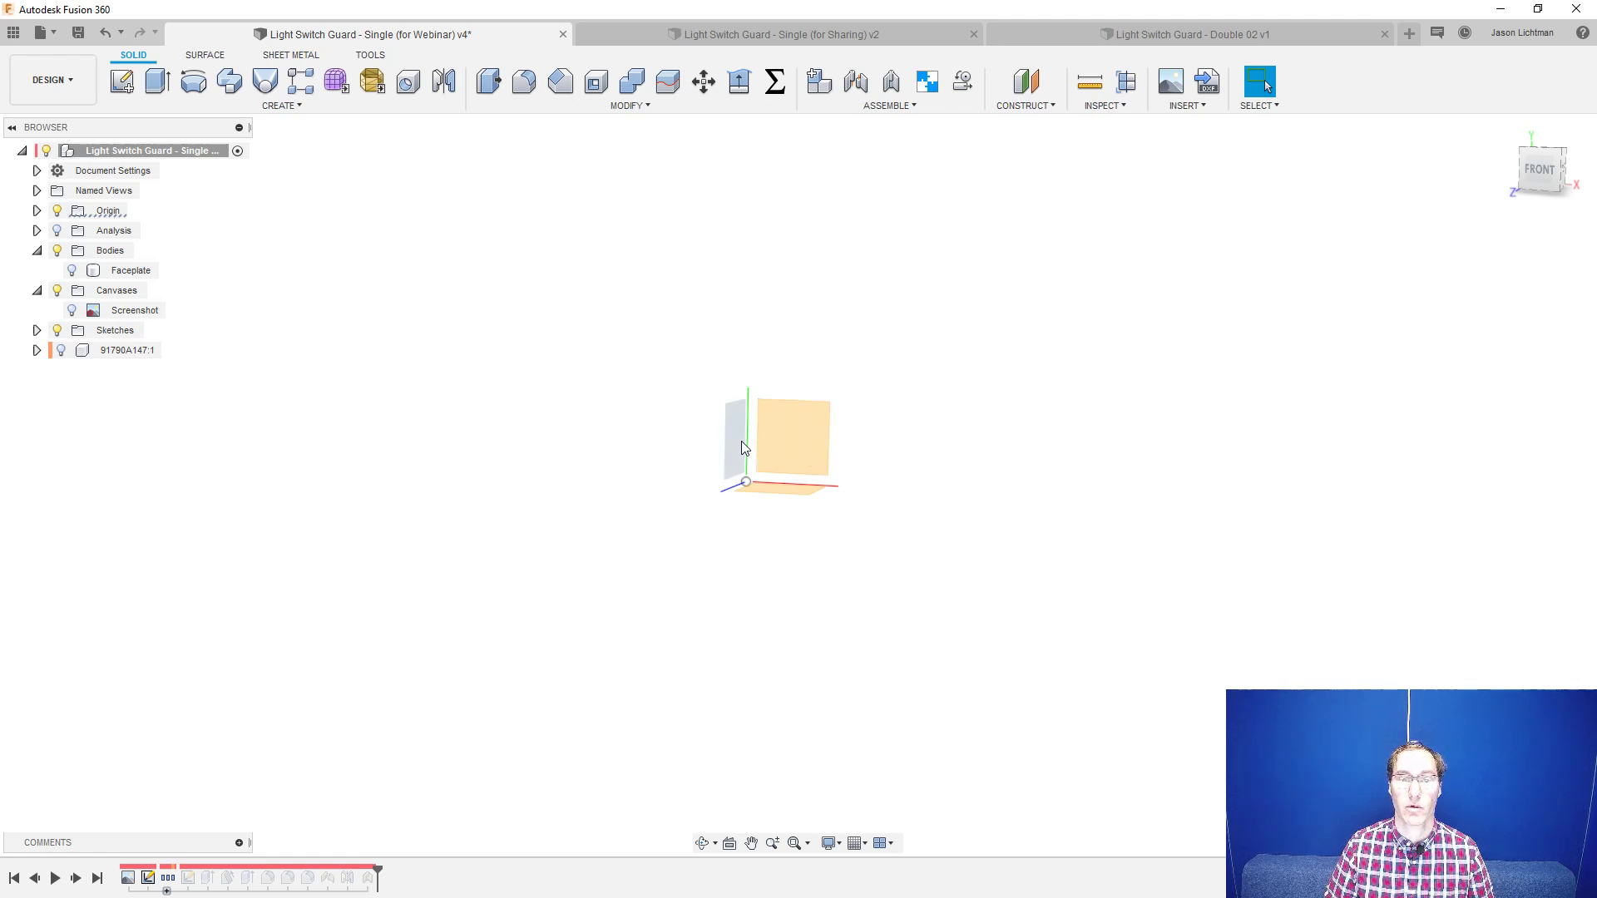
key(Escape)
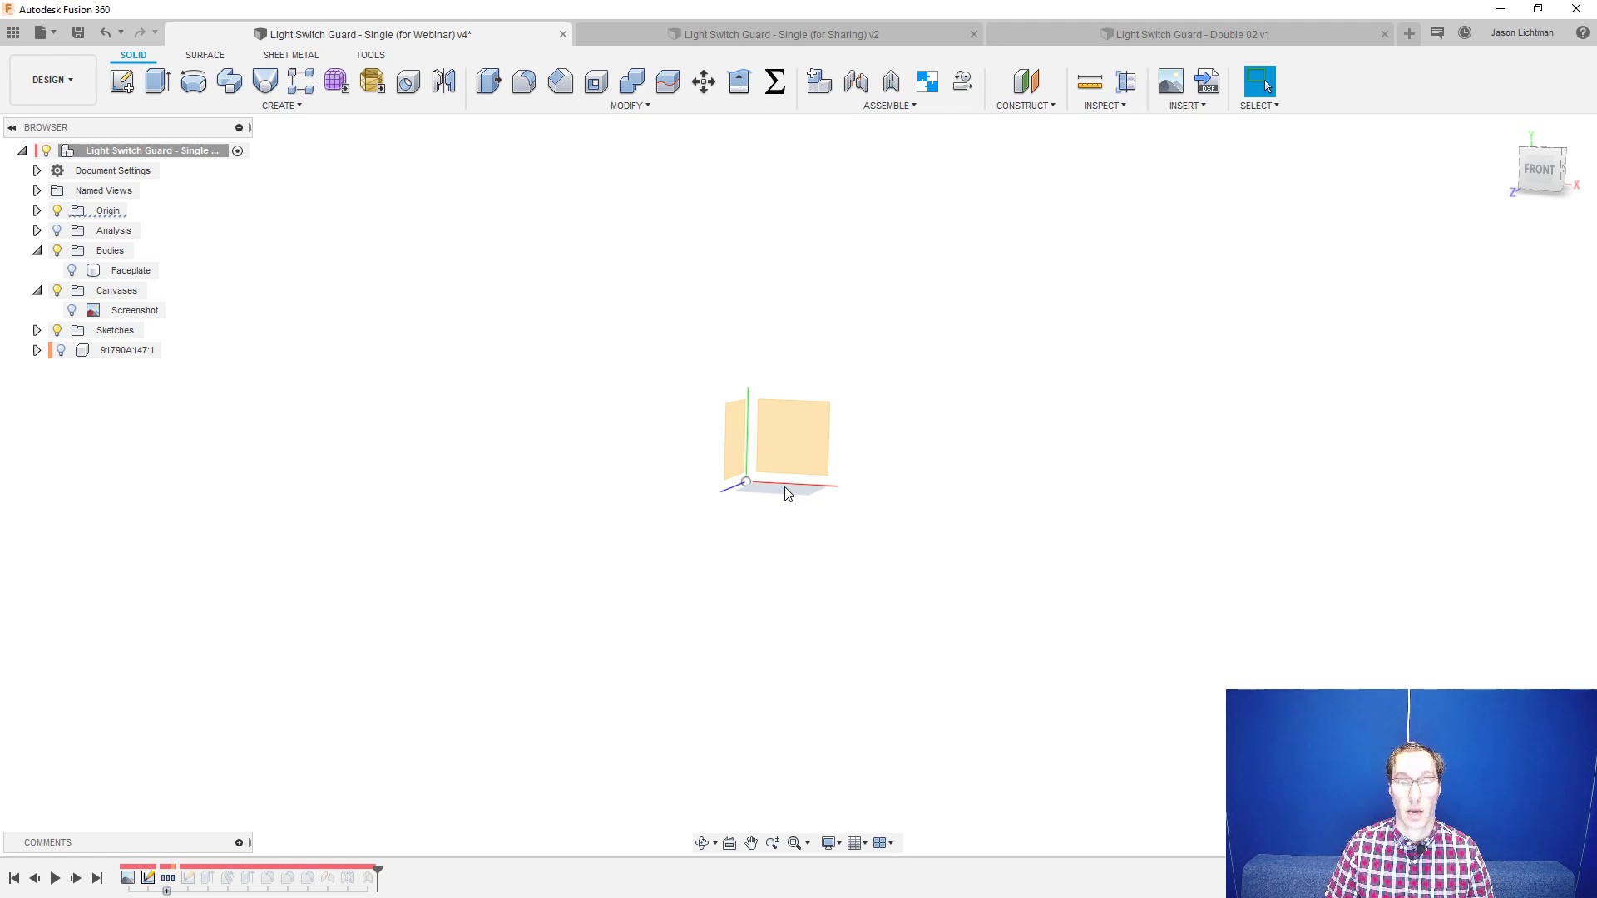
click(785, 488)
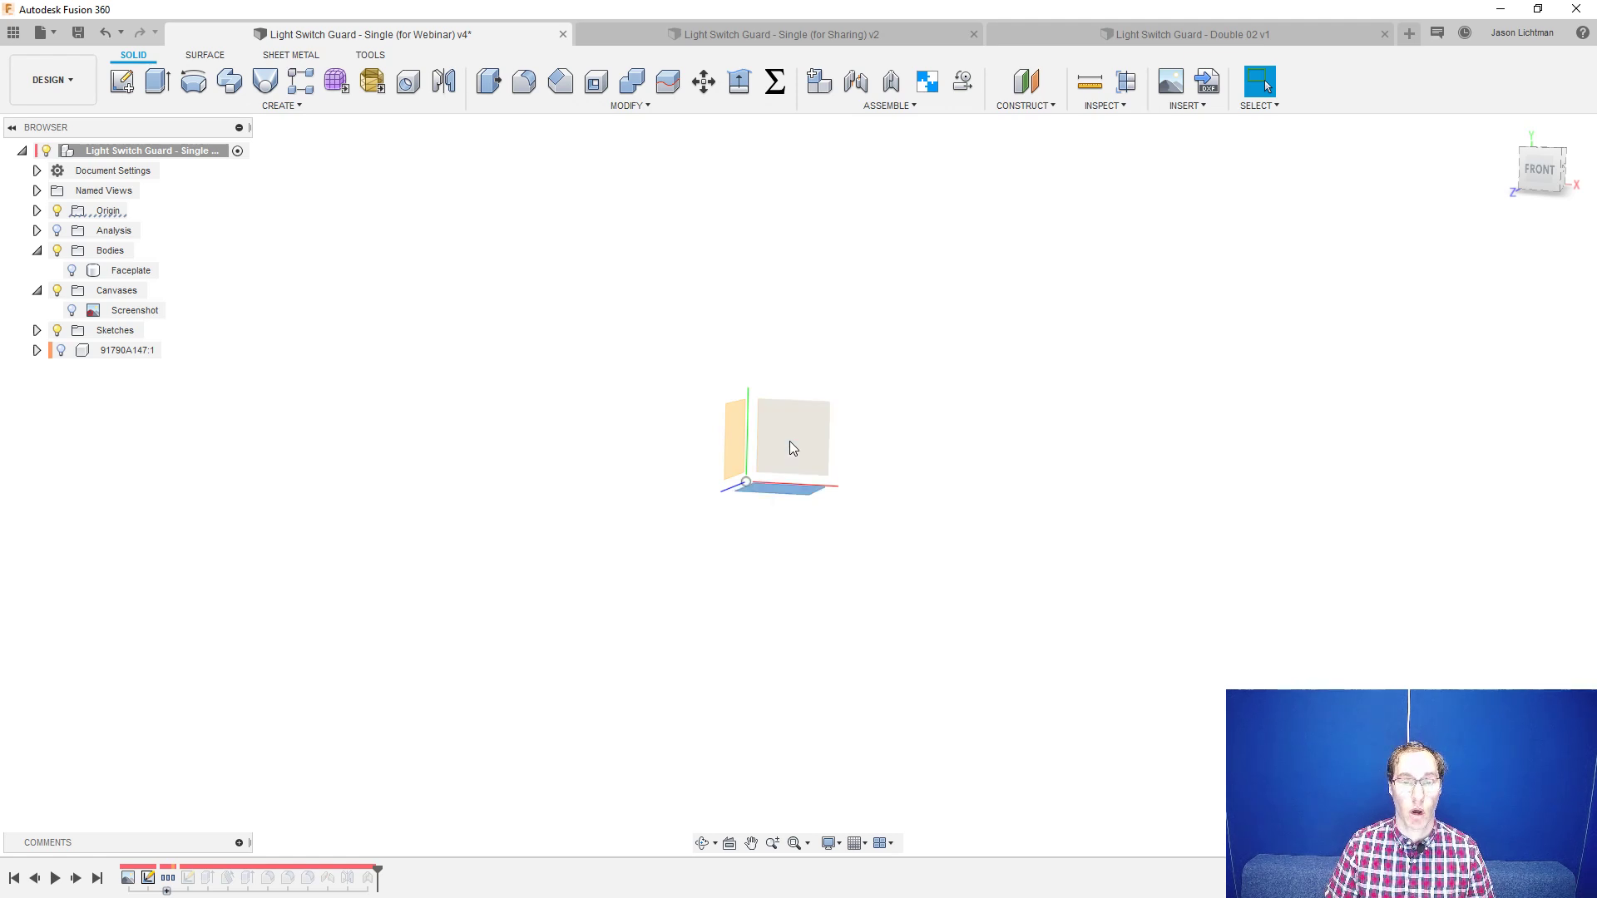
key(Escape)
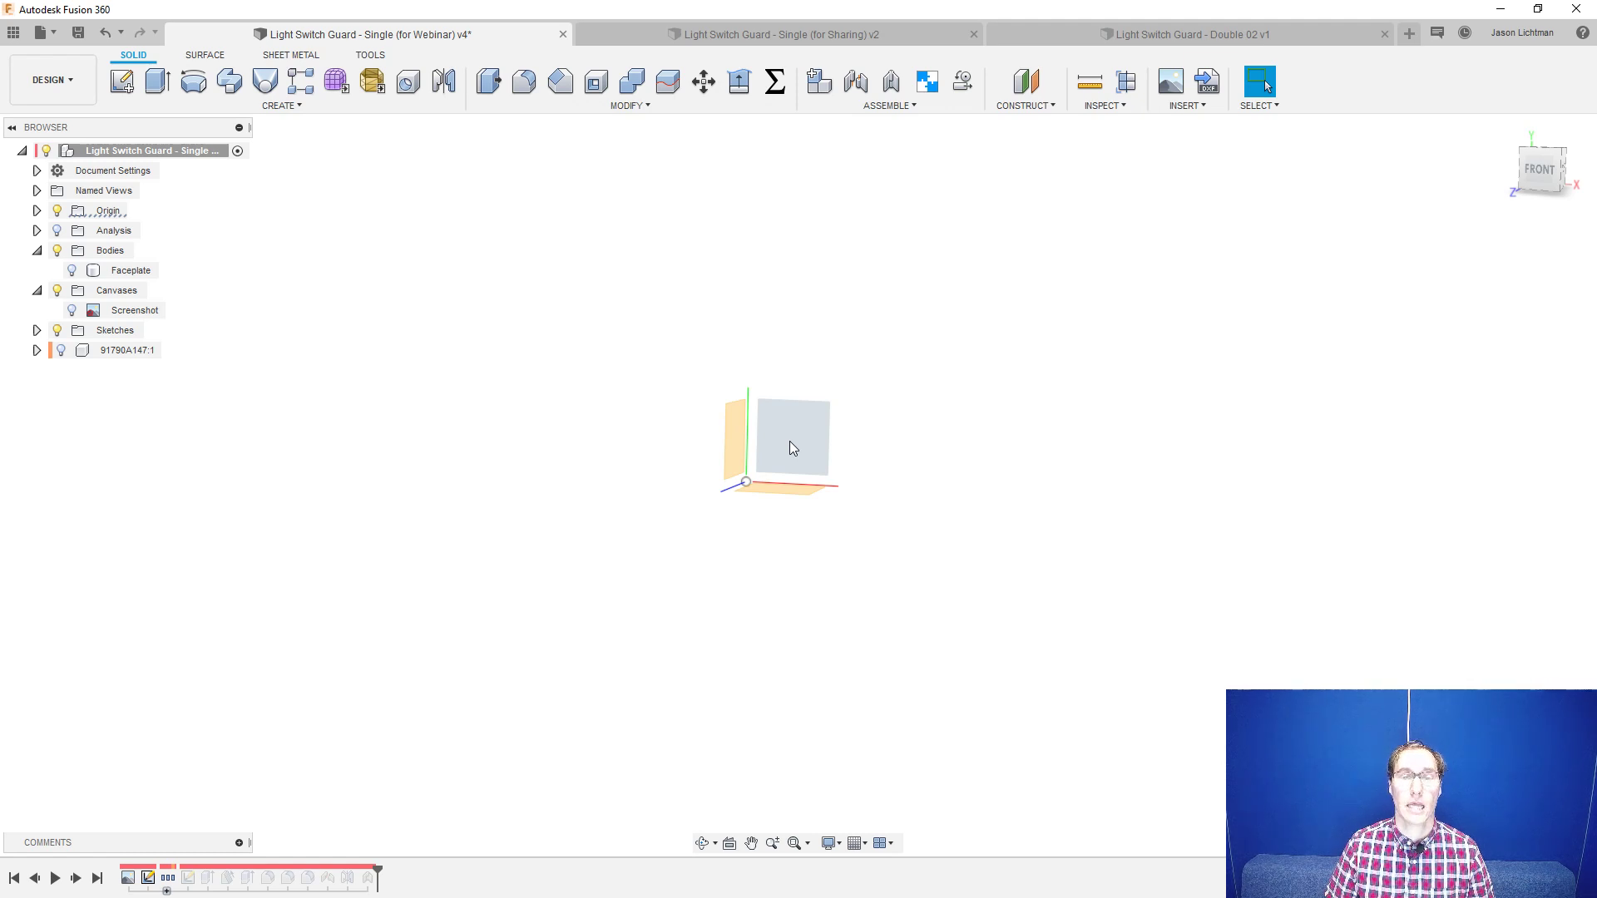
right_click(792, 447)
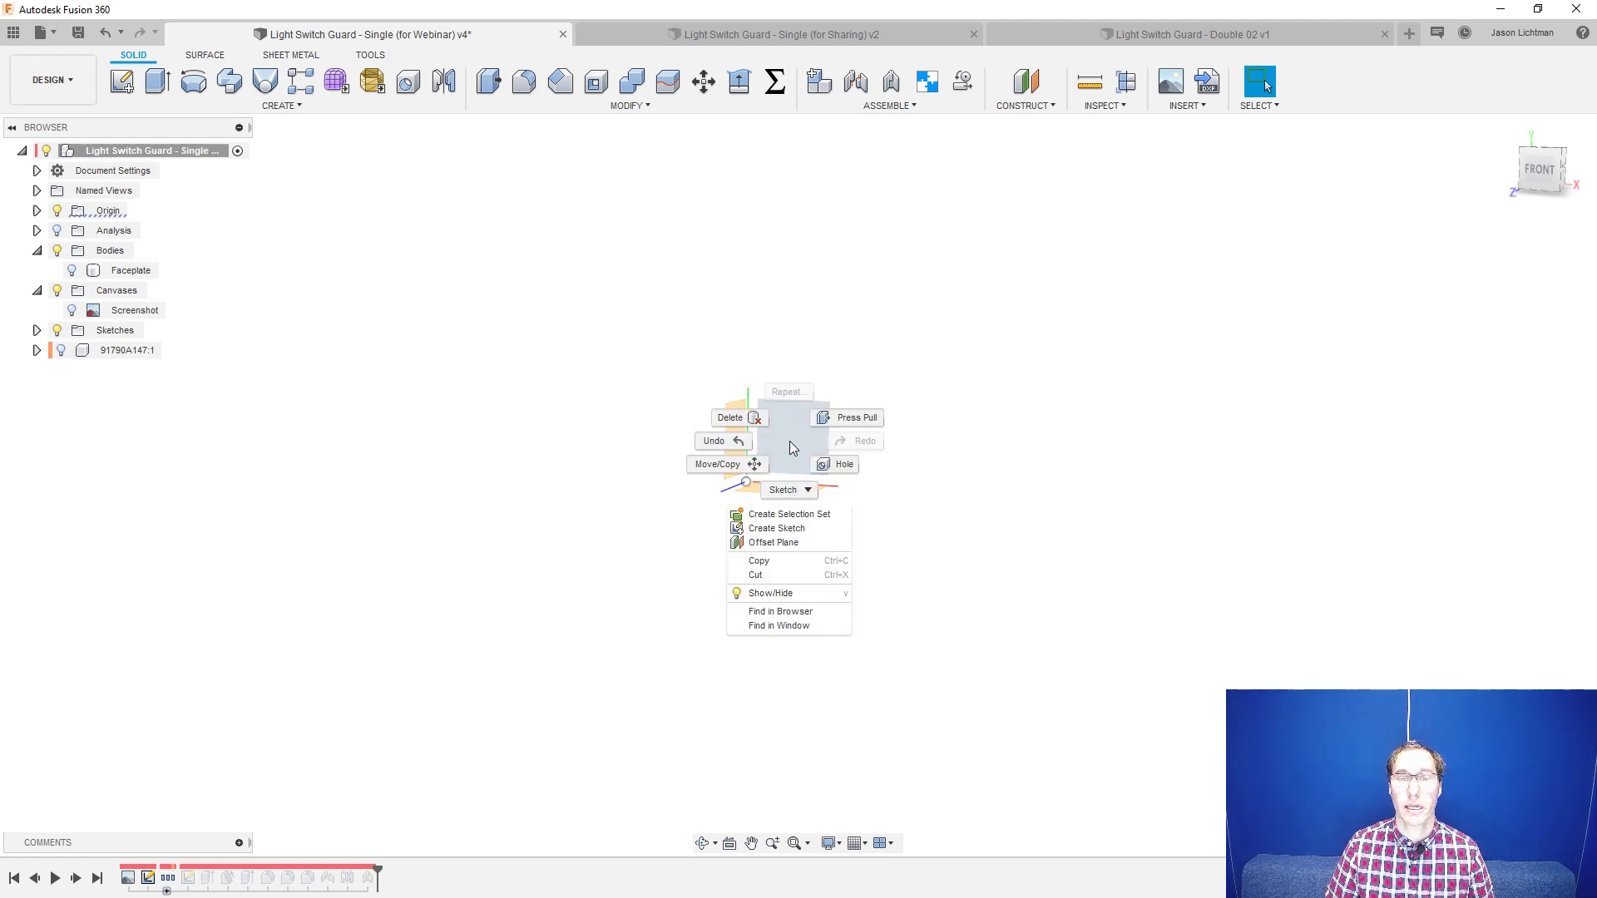
click(818, 529)
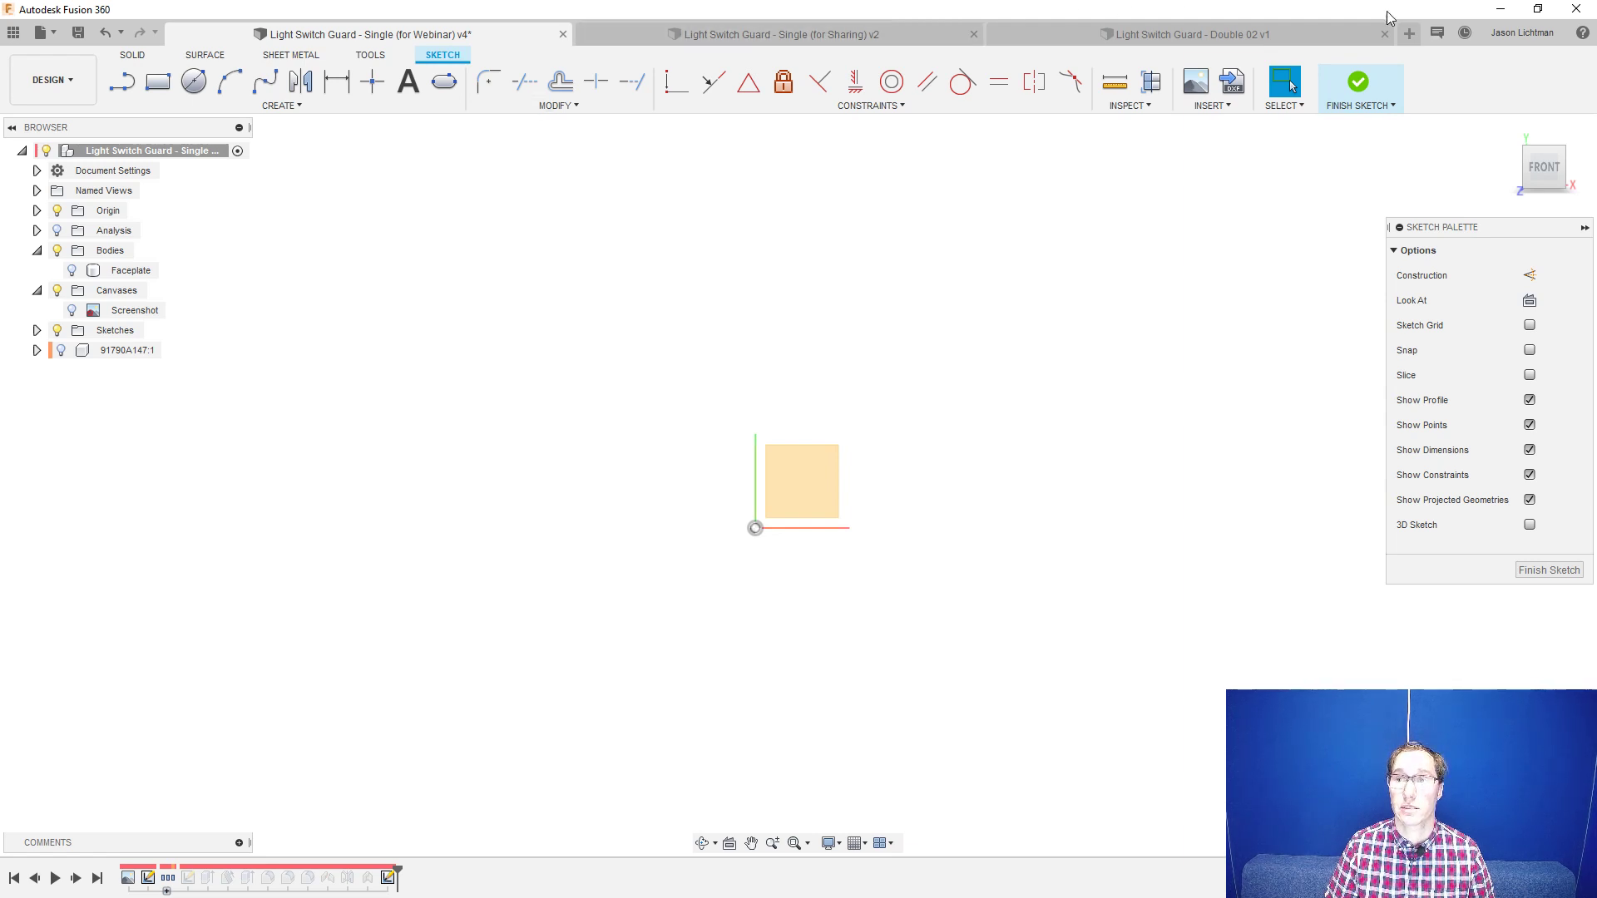
click(1491, 37)
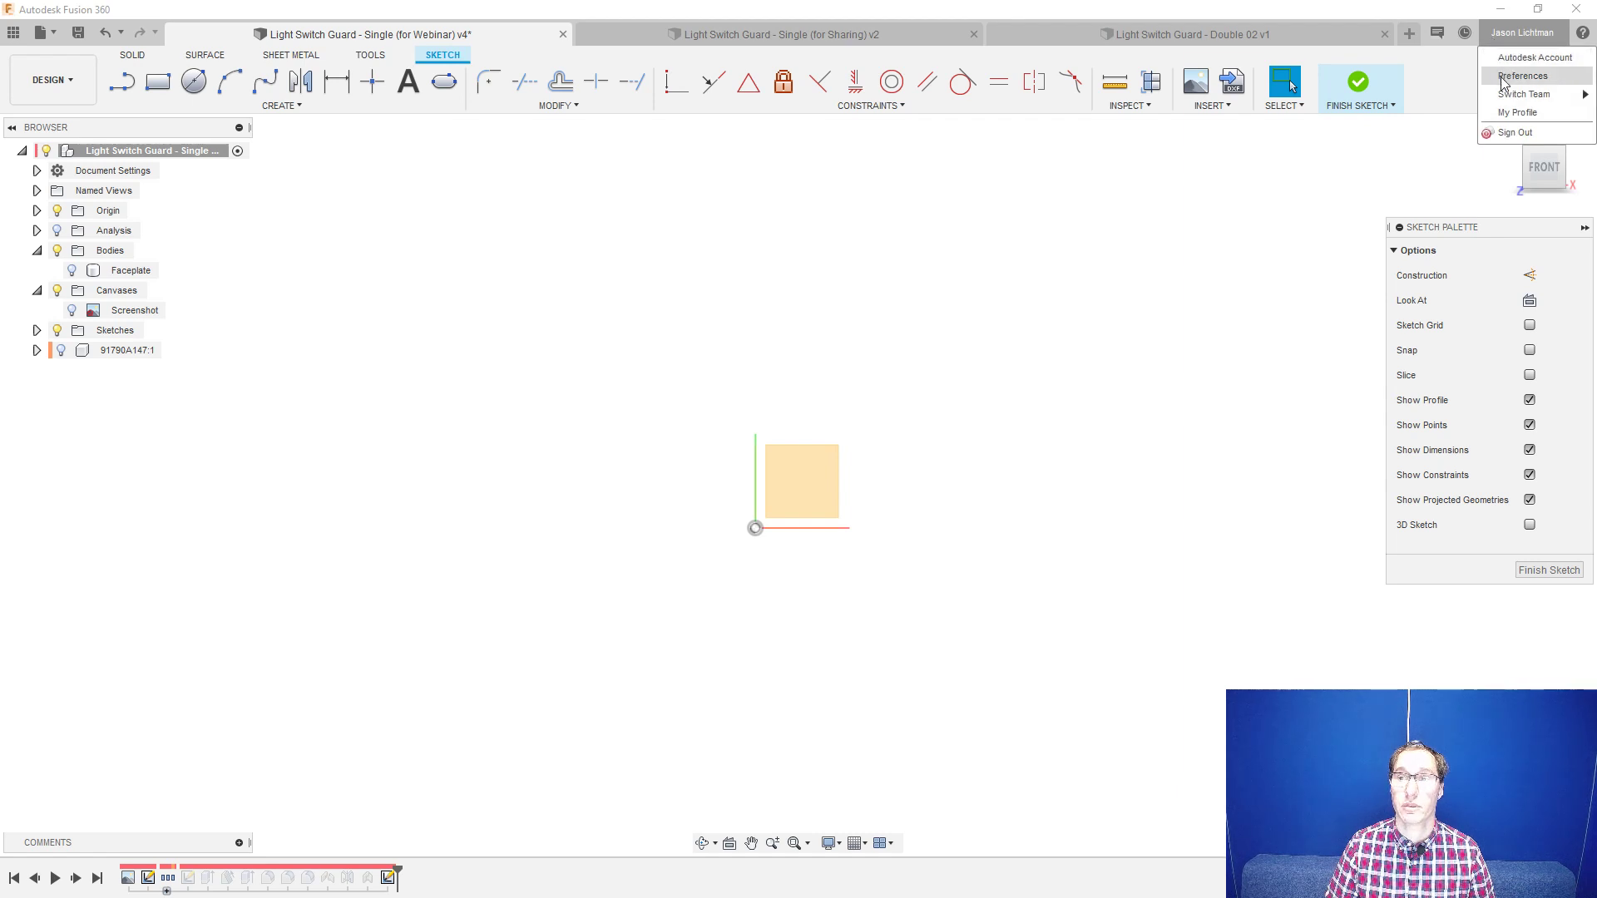
click(1215, 255)
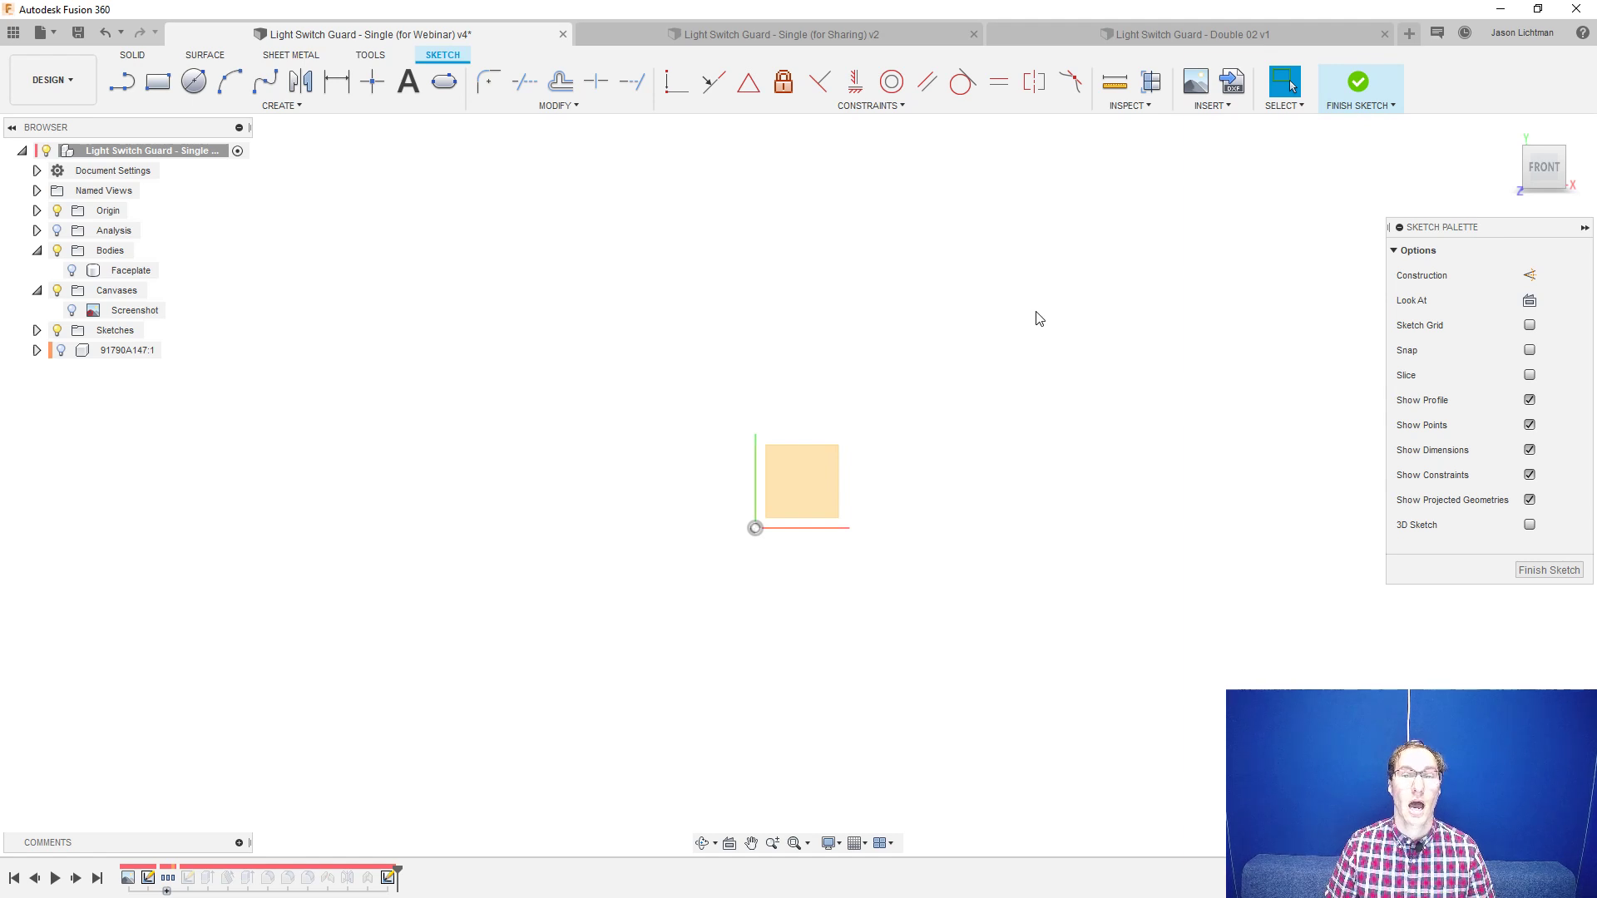
- Sketch a 2-point rectangle about 120 mm wide and 130 mm high, enclosing the origin
click(300, 110)
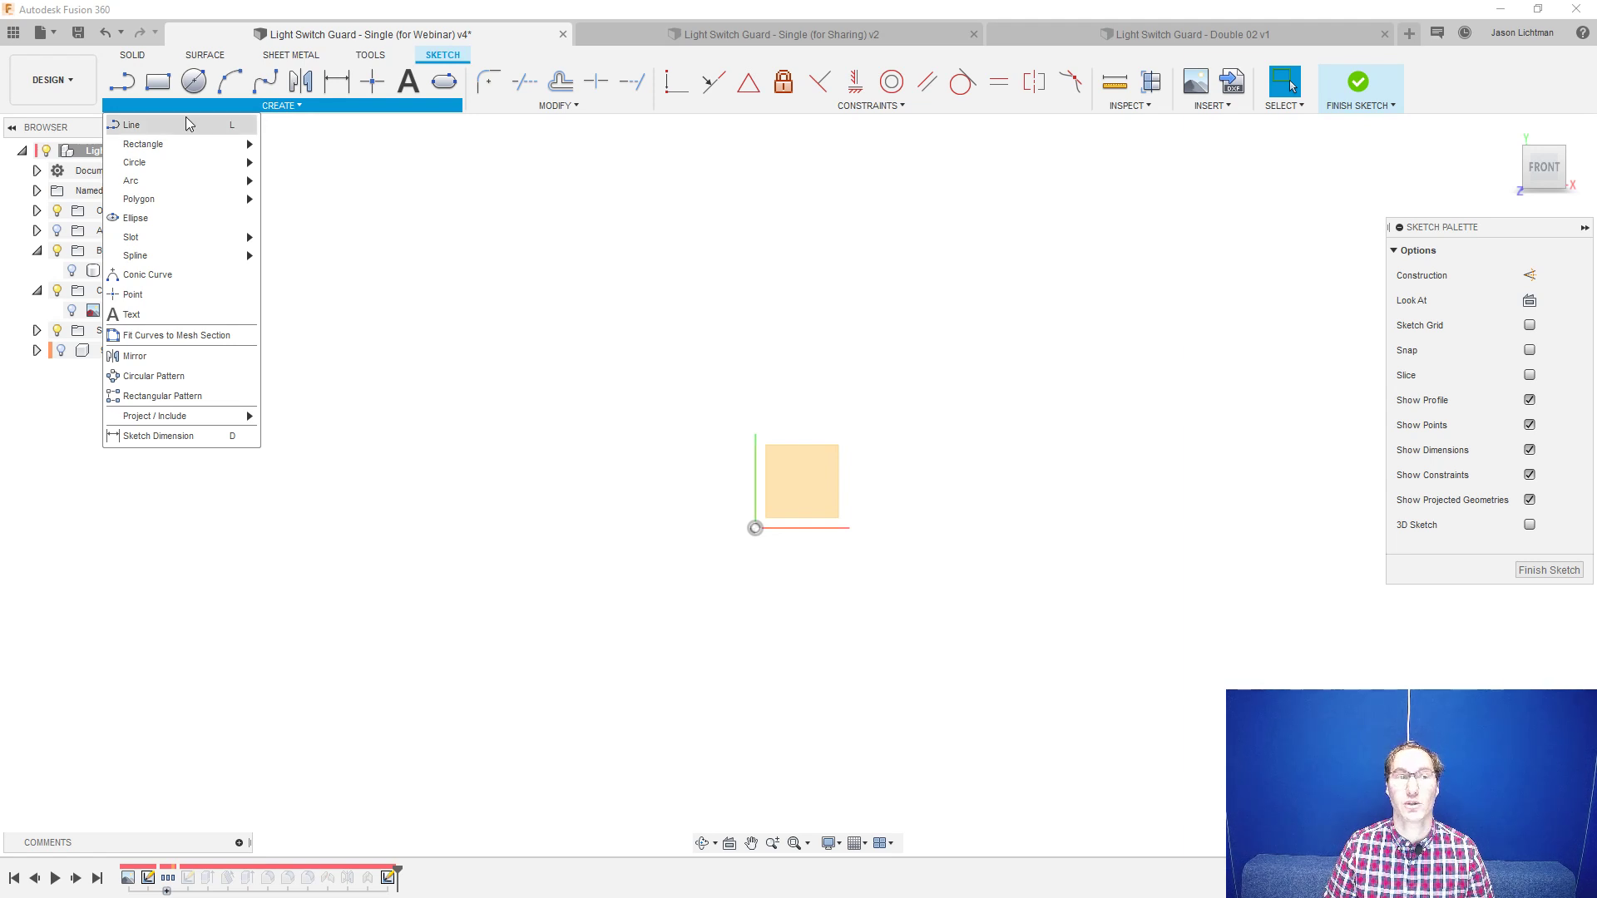
mouse_move(193, 139)
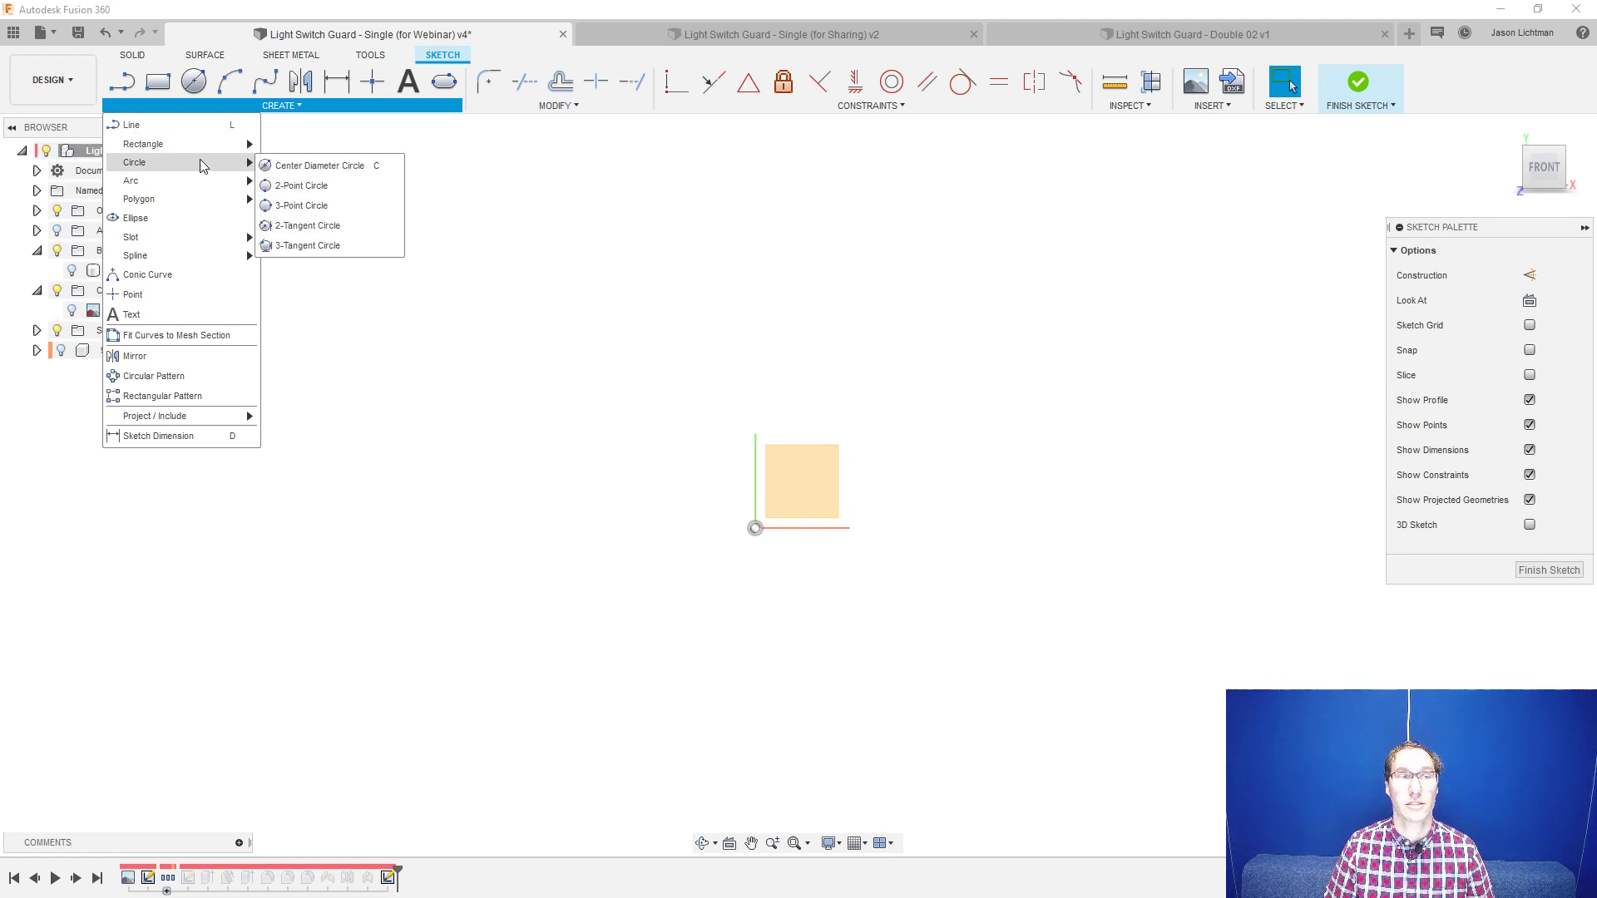
mouse_move(207, 182)
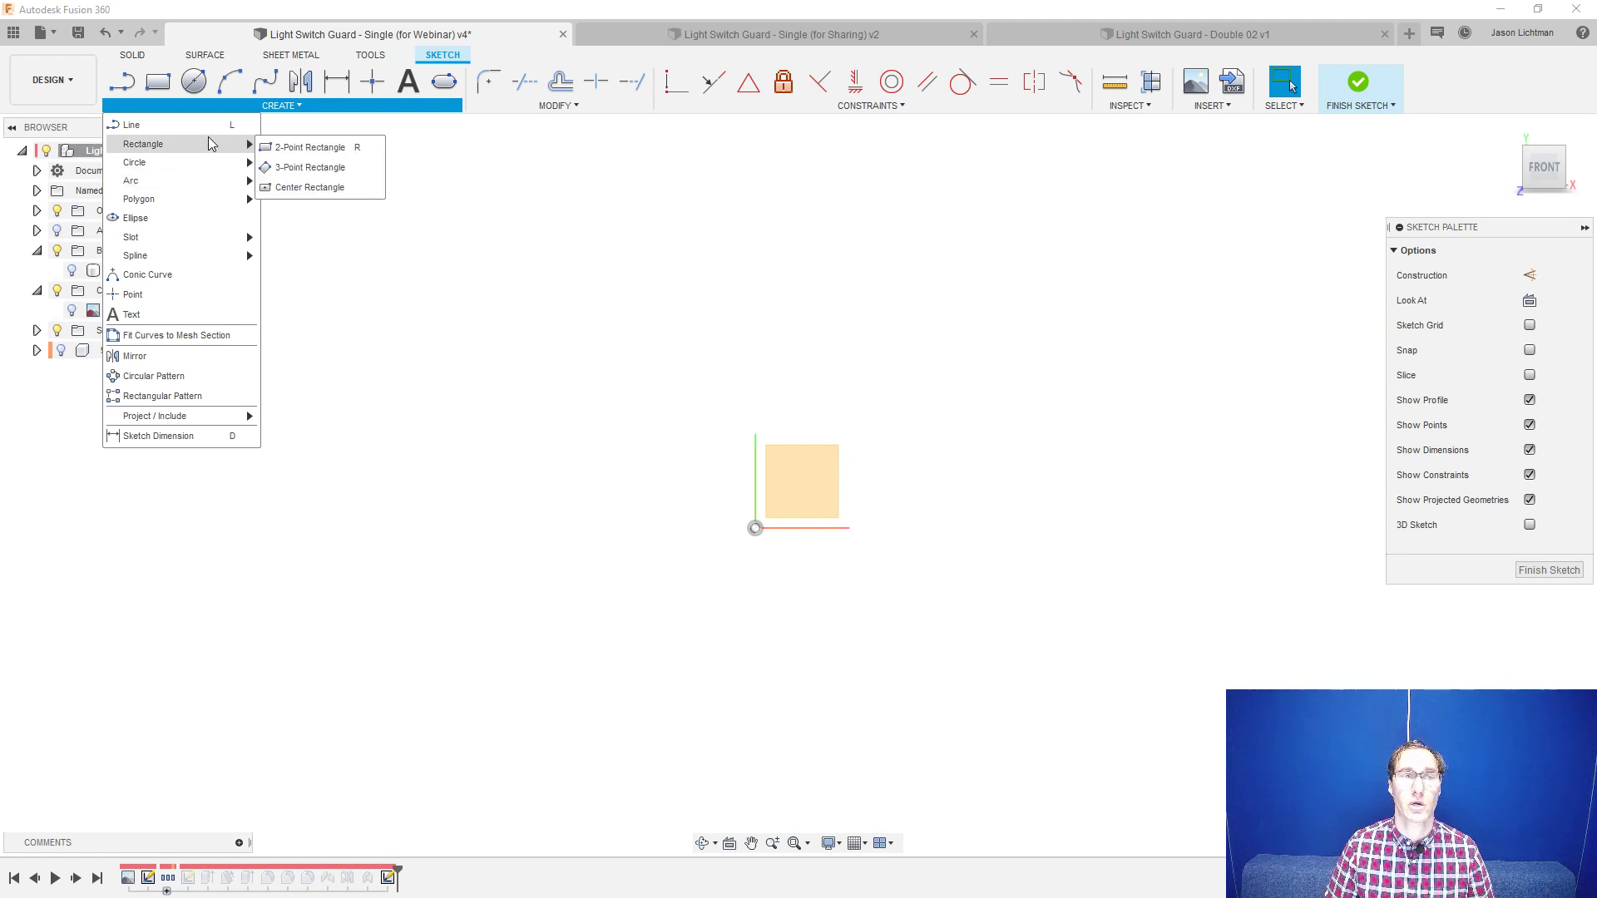
click(309, 147)
click(563, 231)
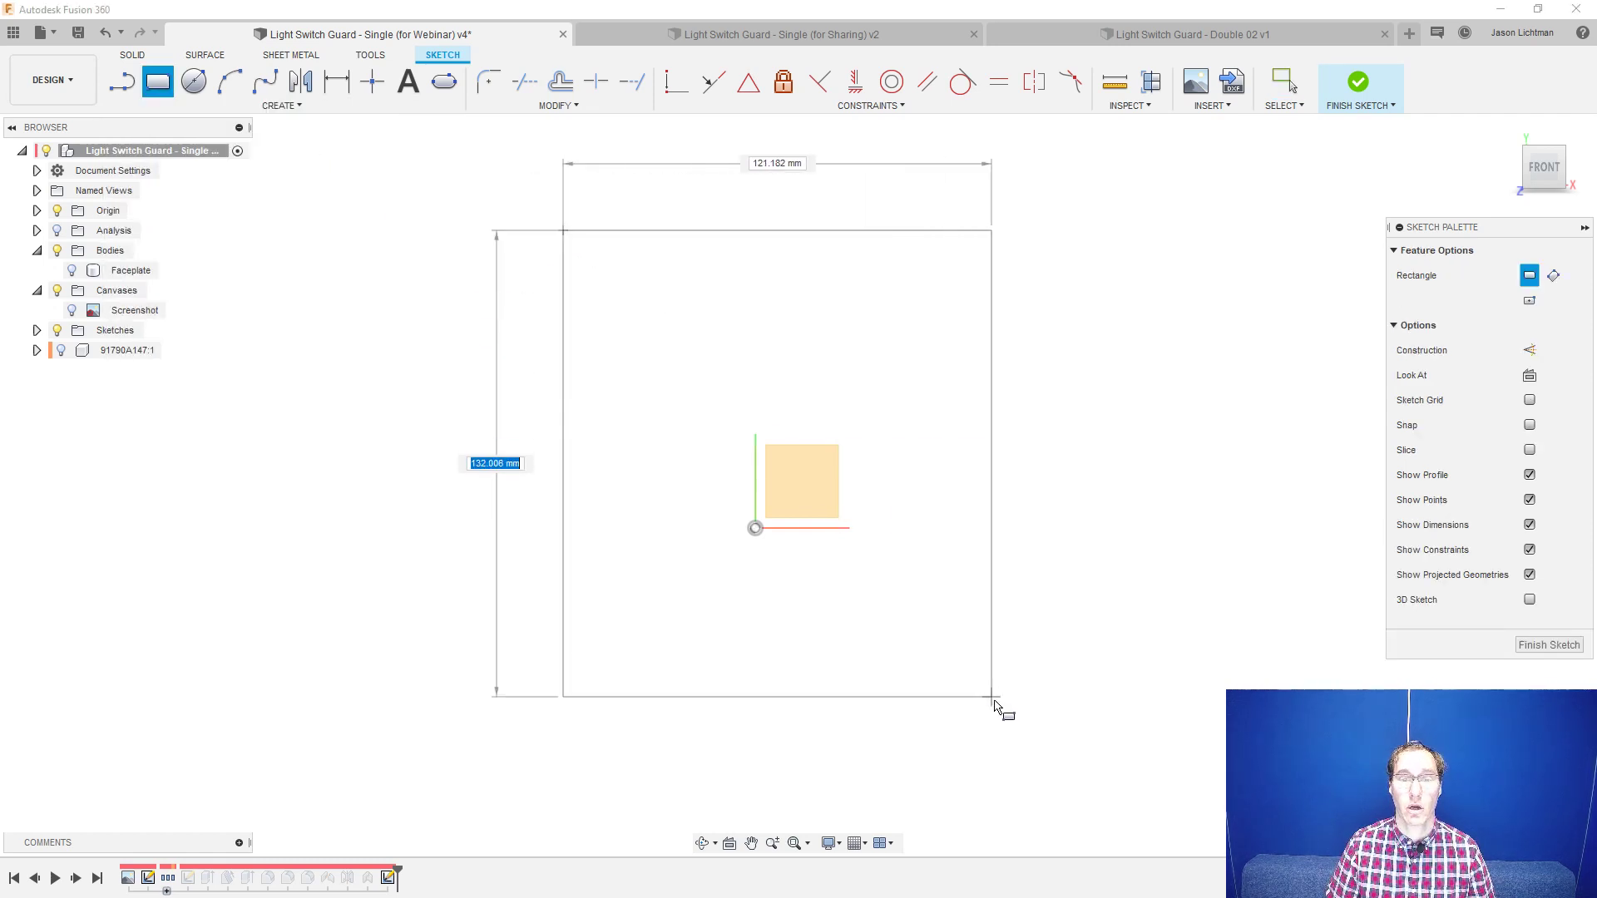
click(1002, 722)
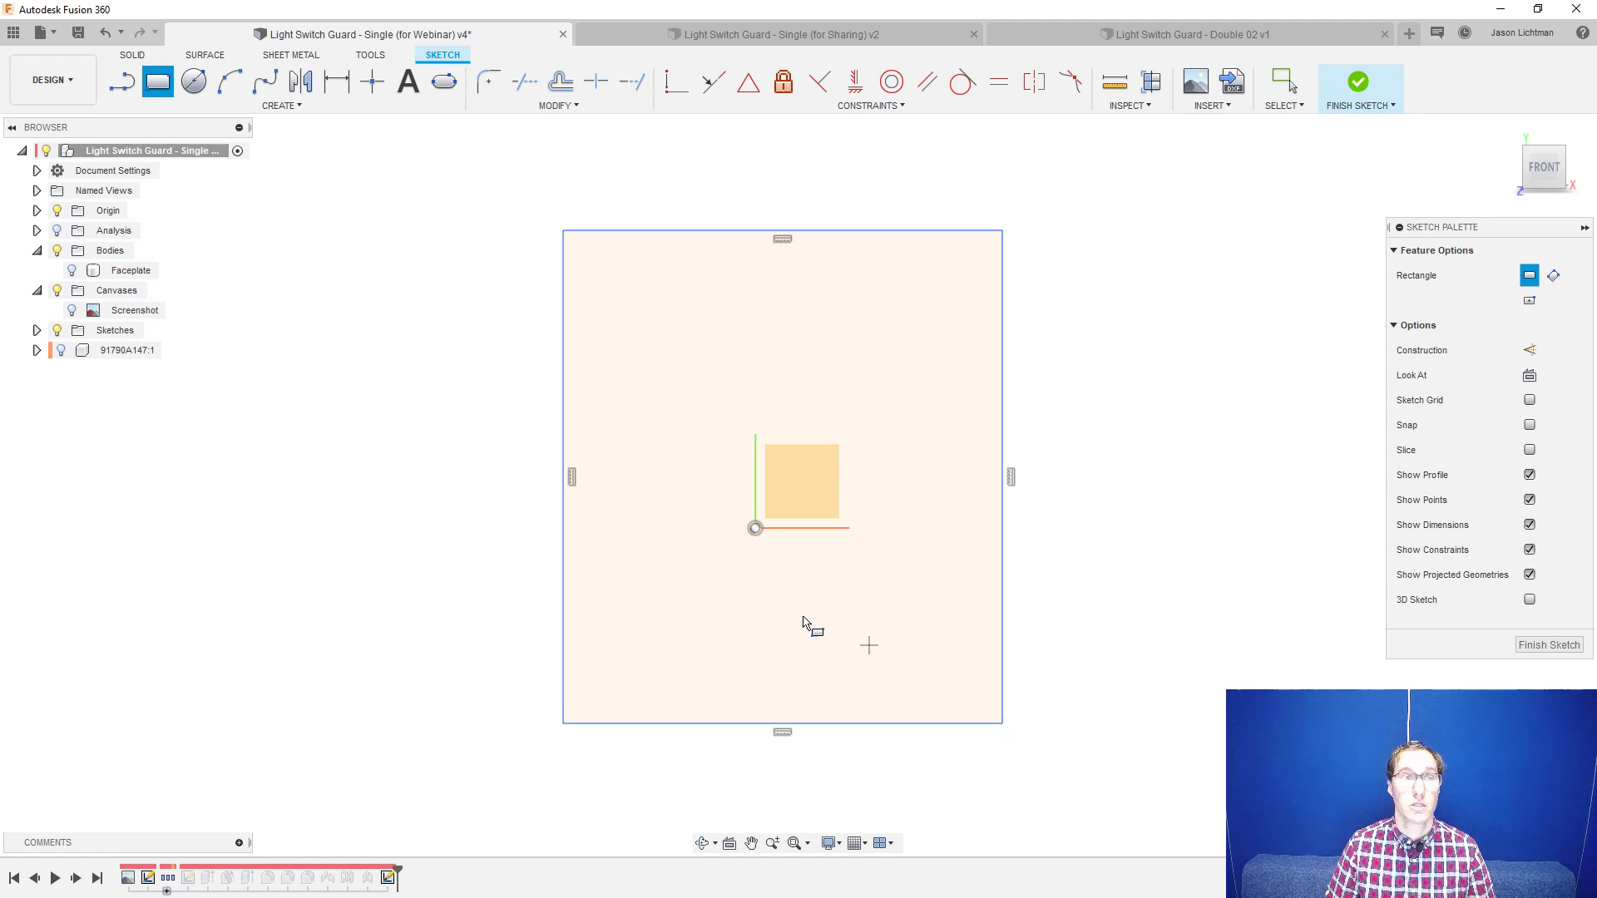
- Draw two lines from the origin, one to the midpoint of the rectangle's top edge and one to the midpoint of its right edge
click(282, 105)
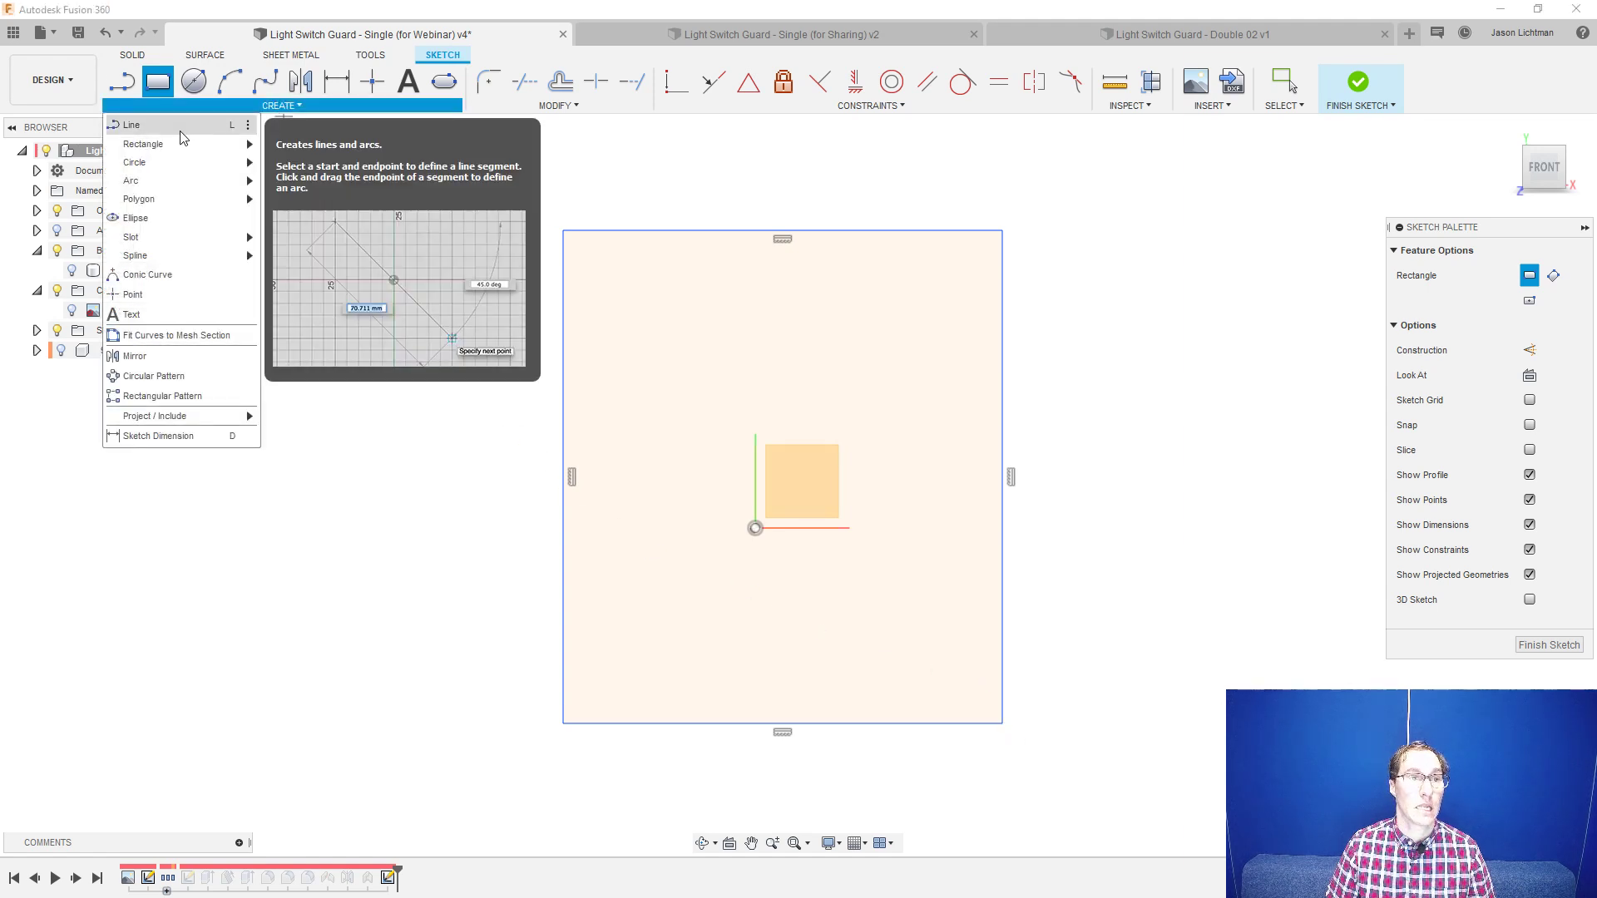
click(228, 127)
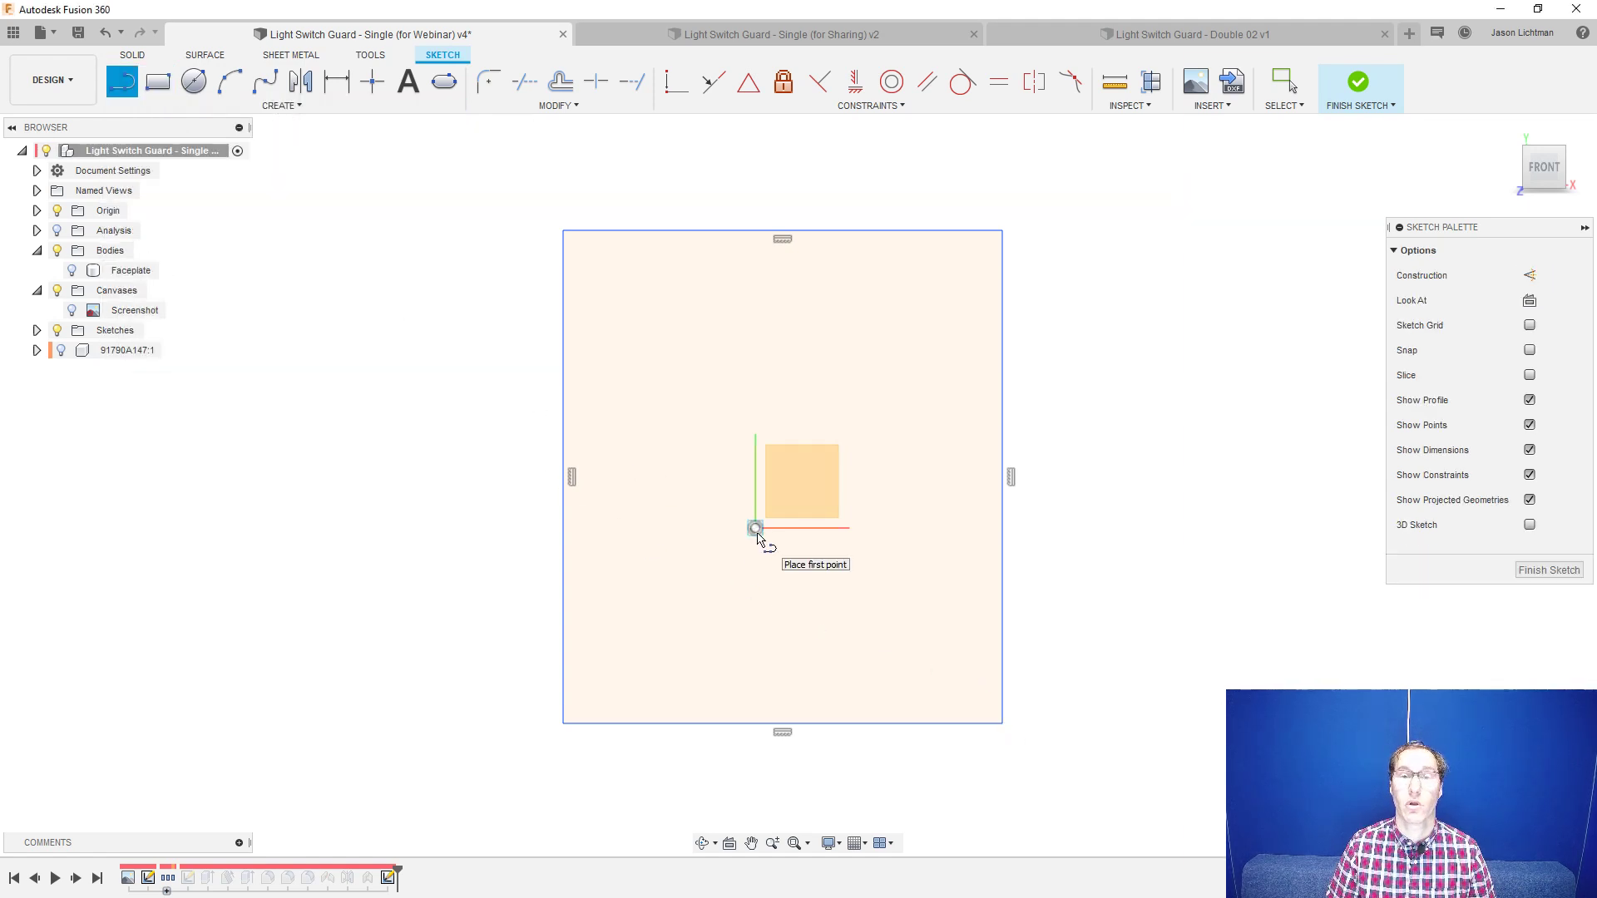
click(755, 528)
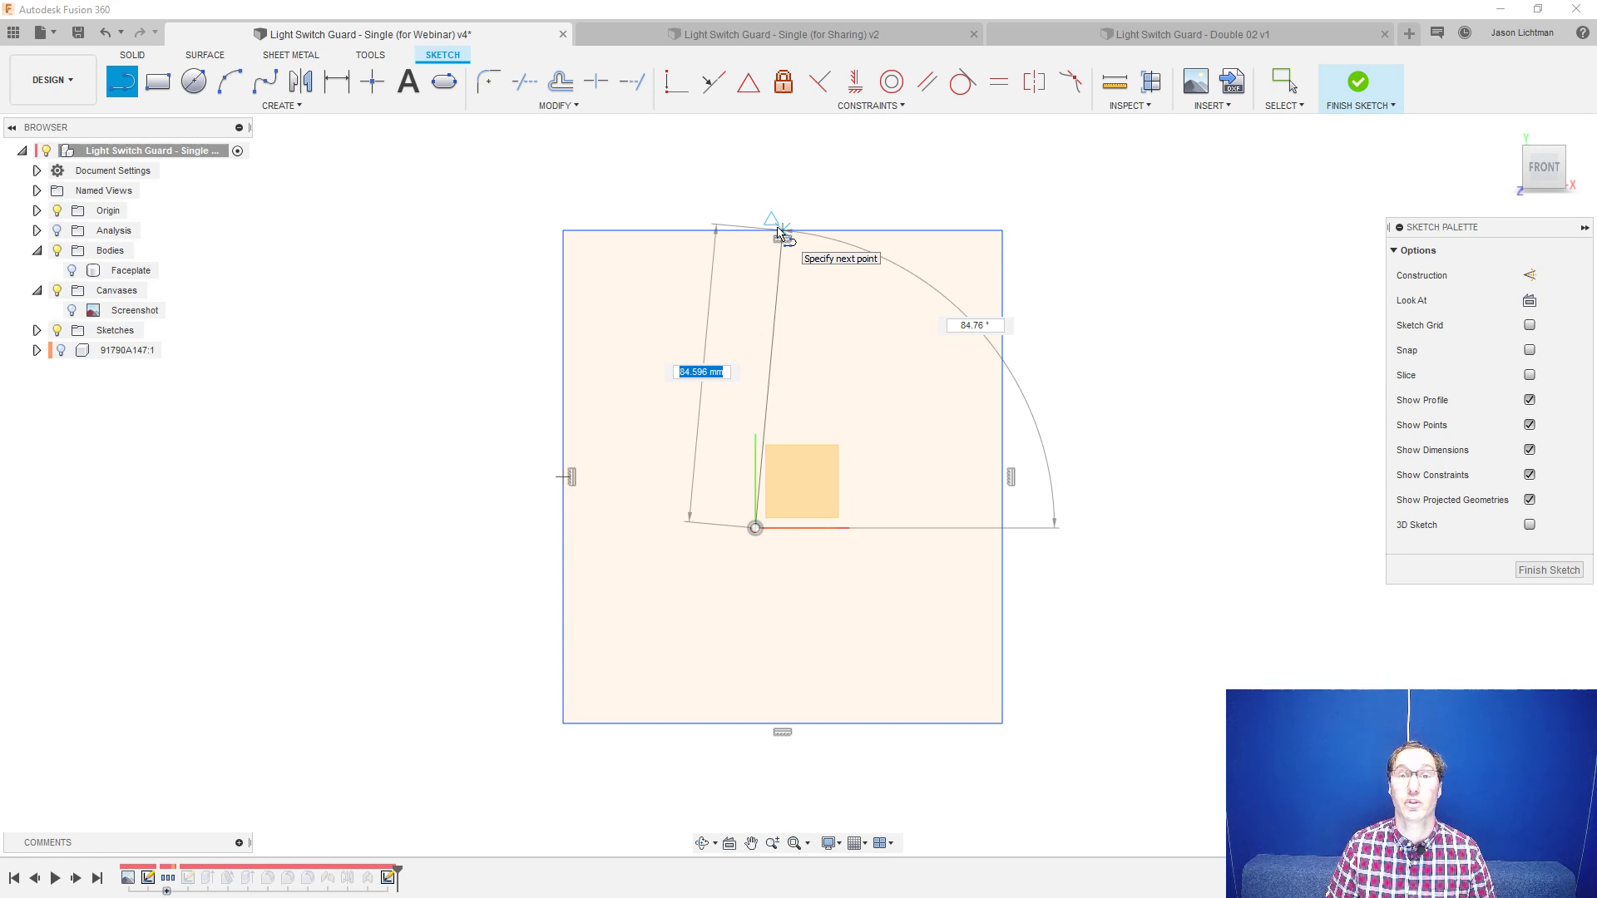
click(780, 233)
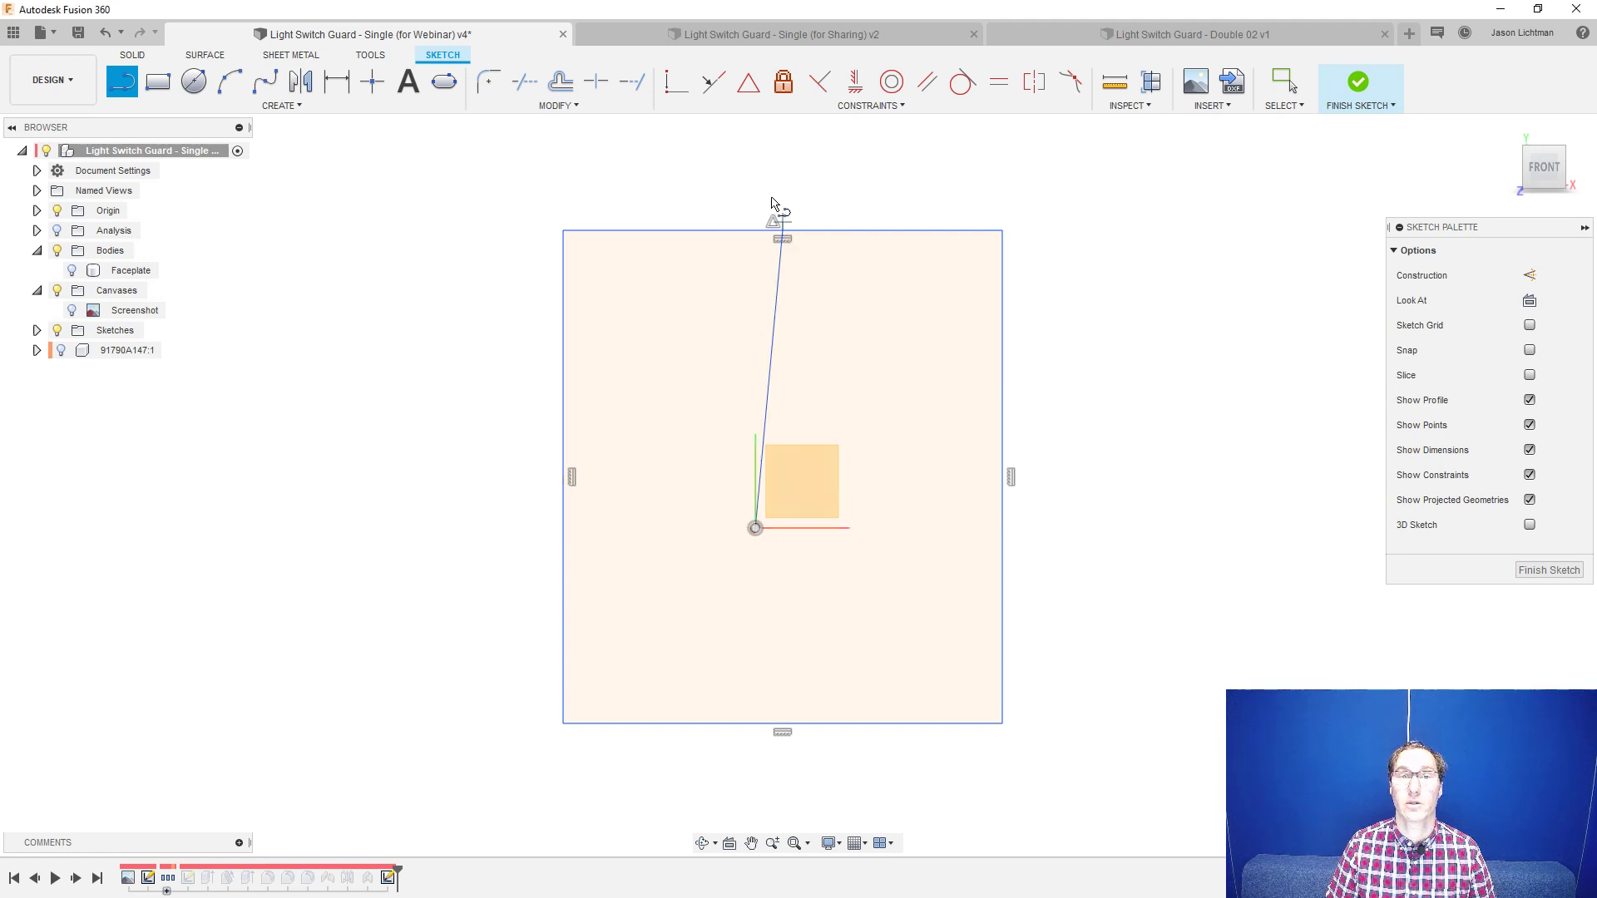
click(748, 83)
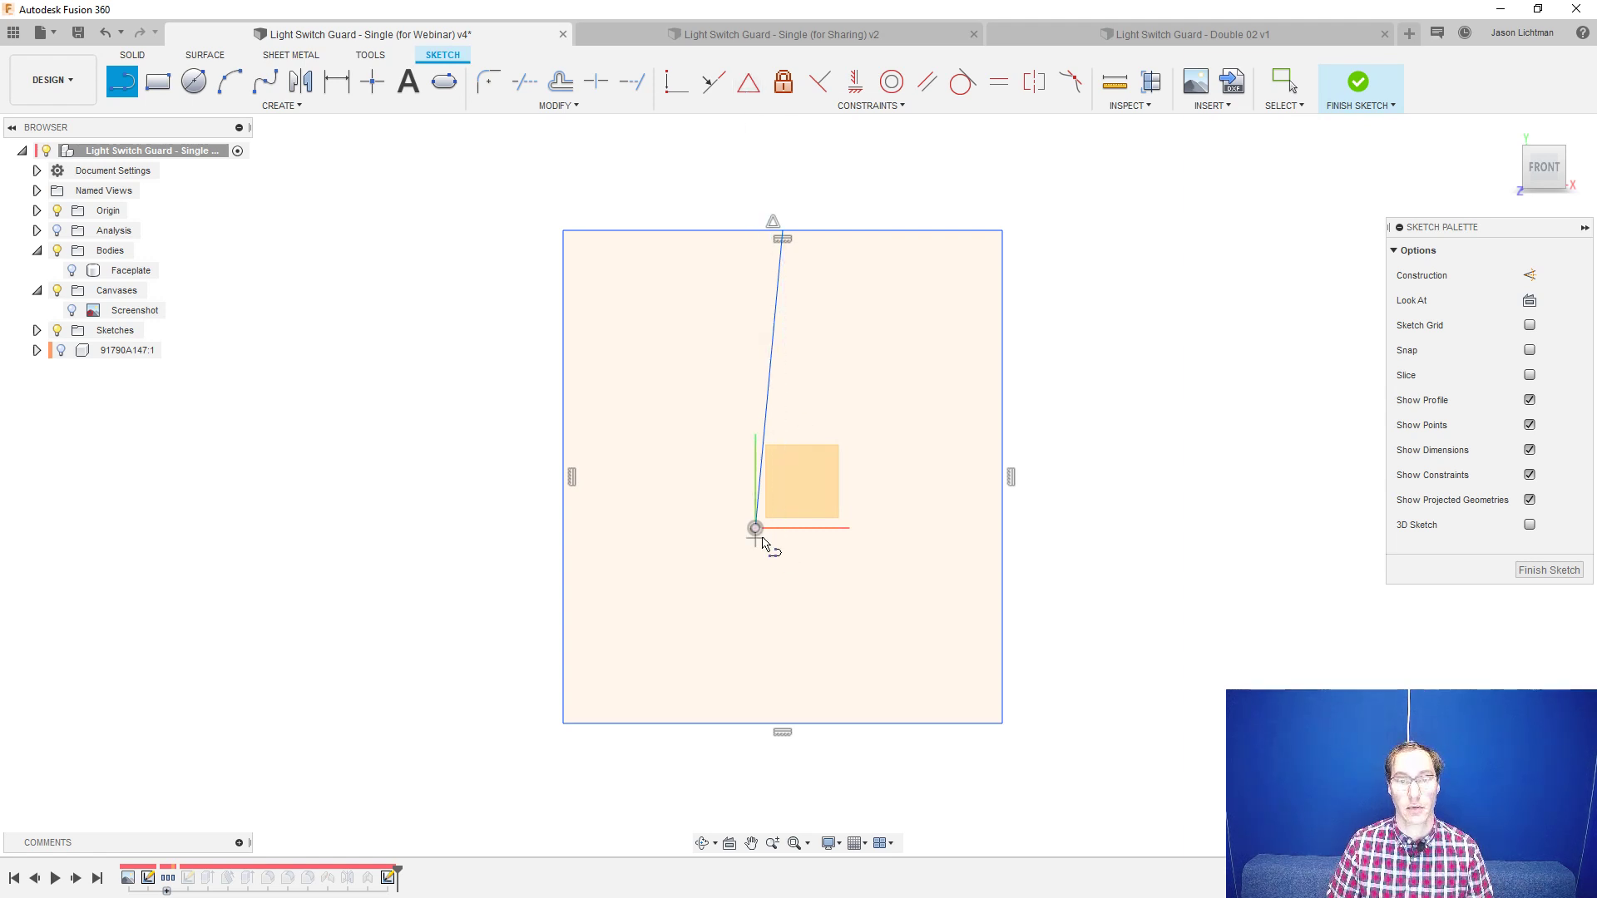
click(757, 529)
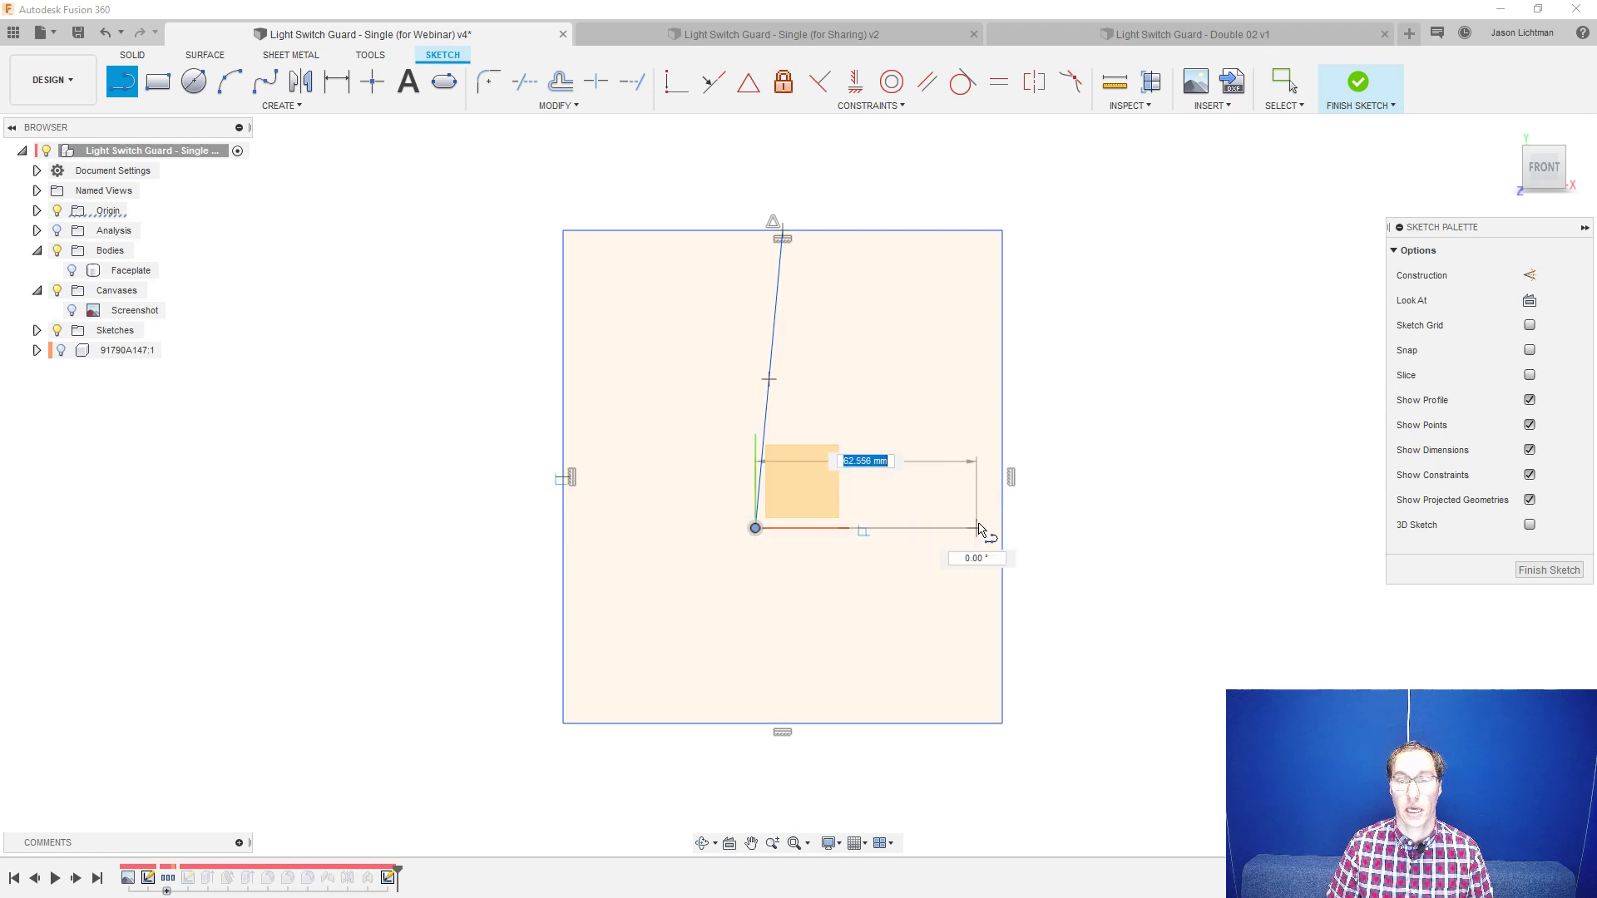
double_click(1004, 478)
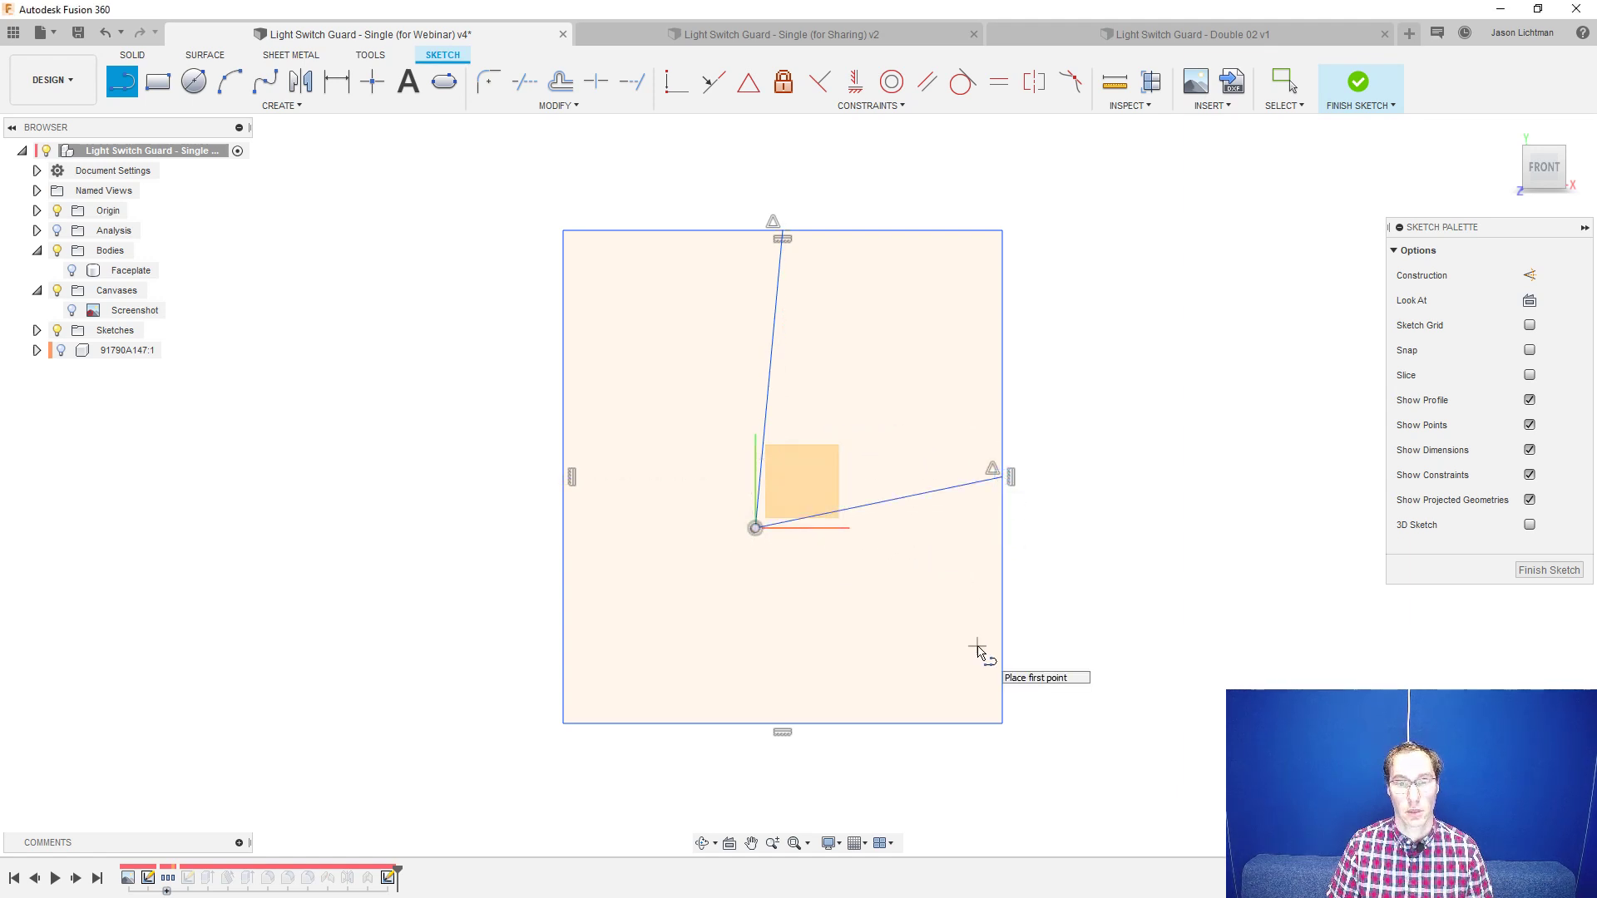
key(Escape)
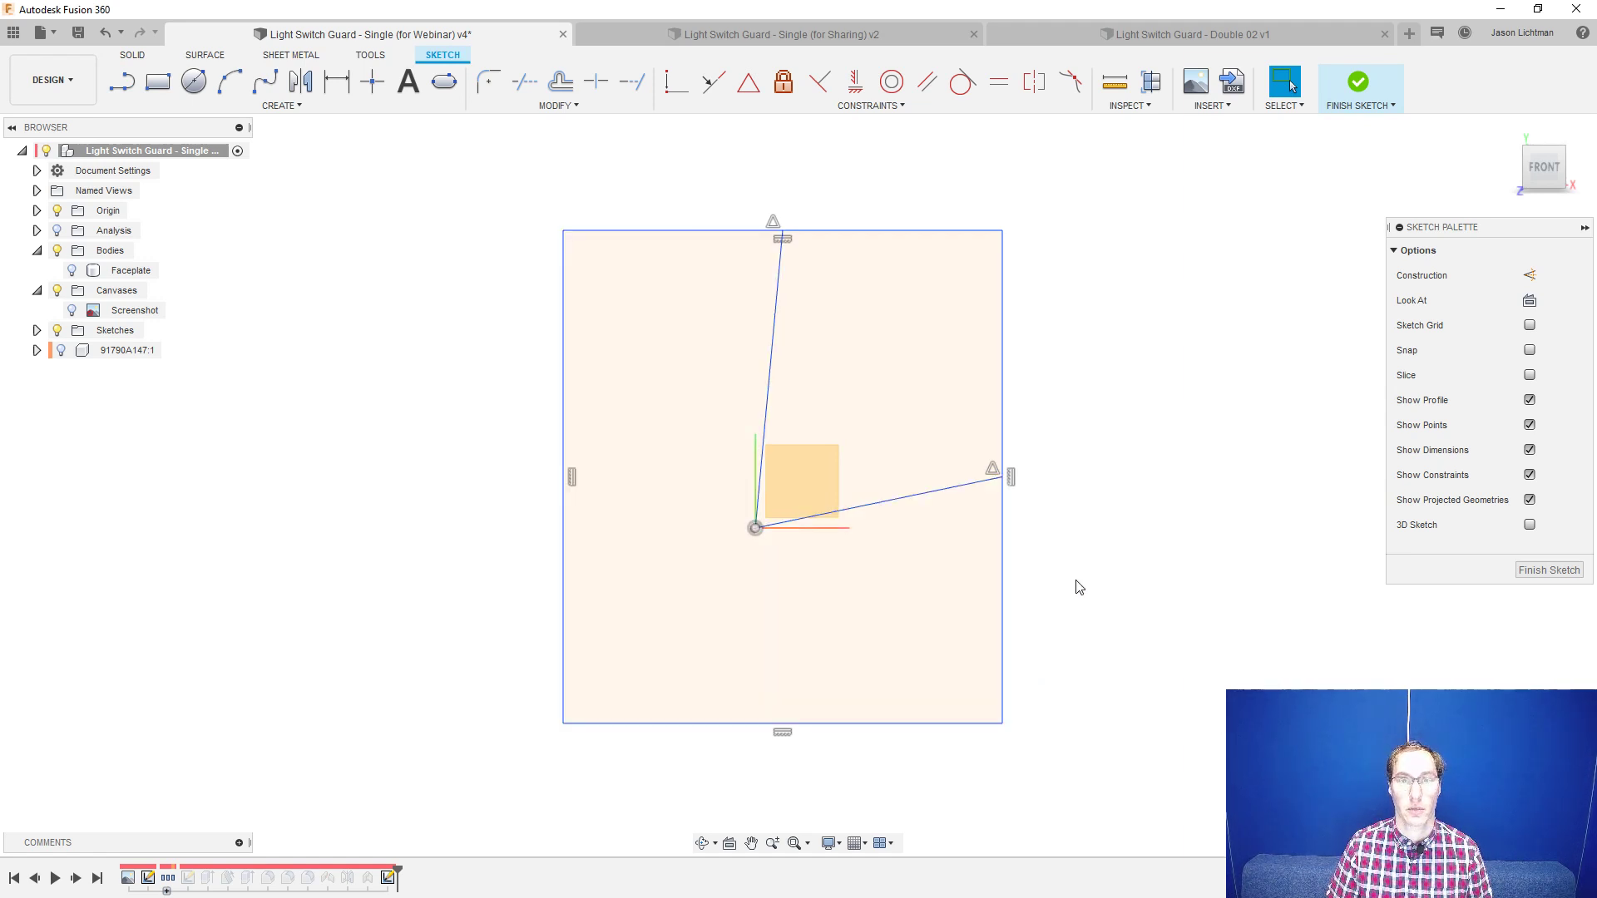
- Apply the Horizontal/Vertical constraint to both midpoint lines so the rectangle centres on the origin
click(856, 82)
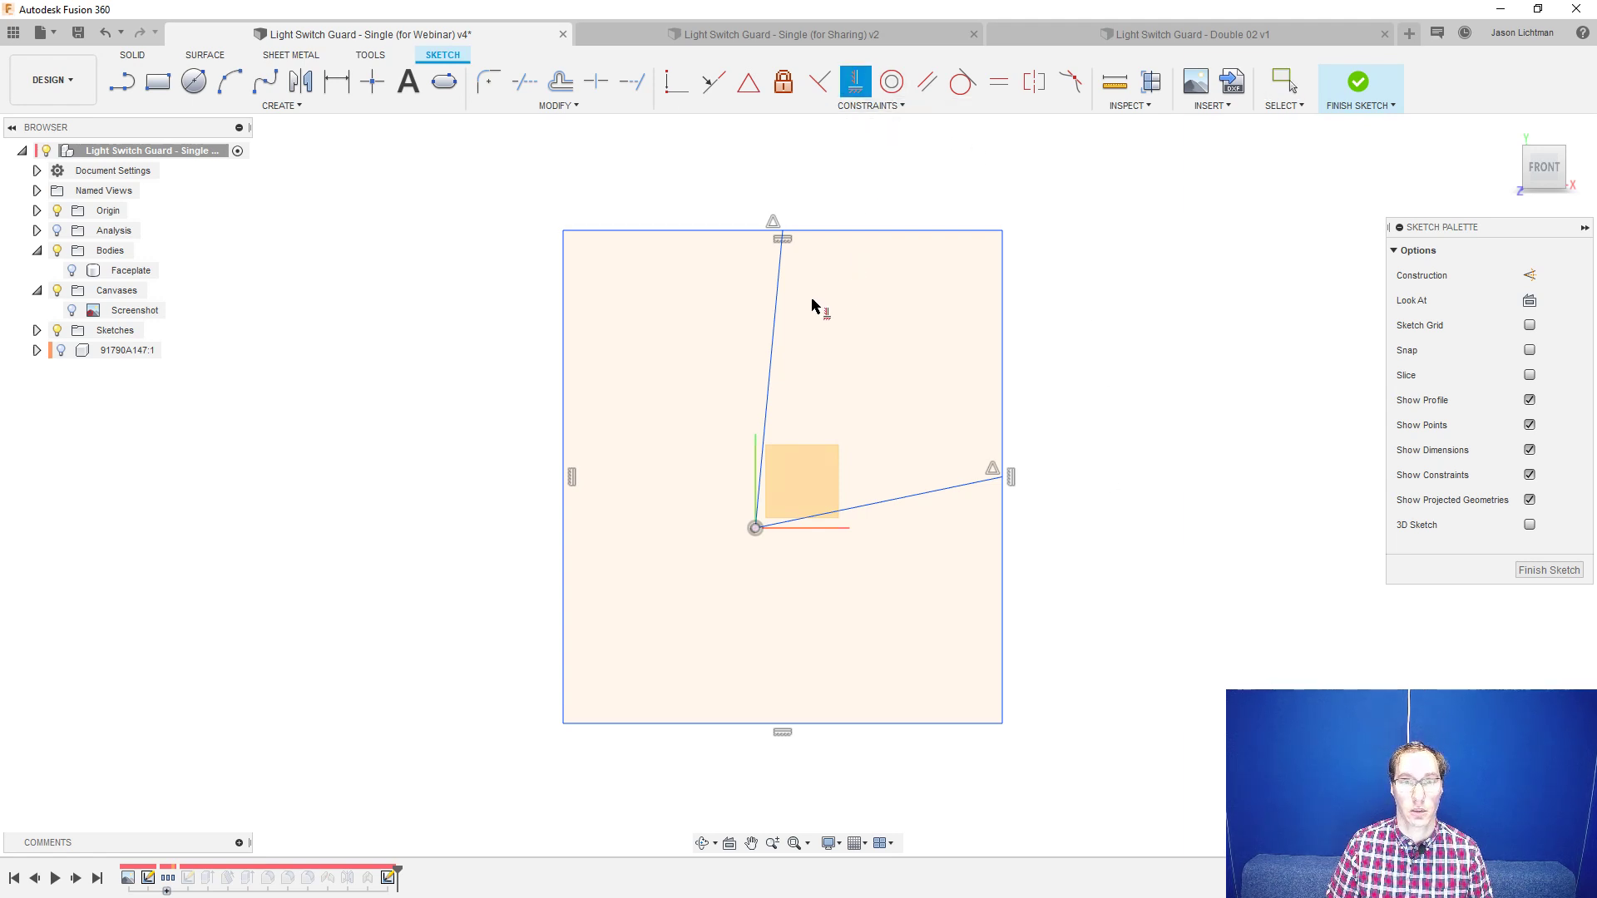
click(778, 288)
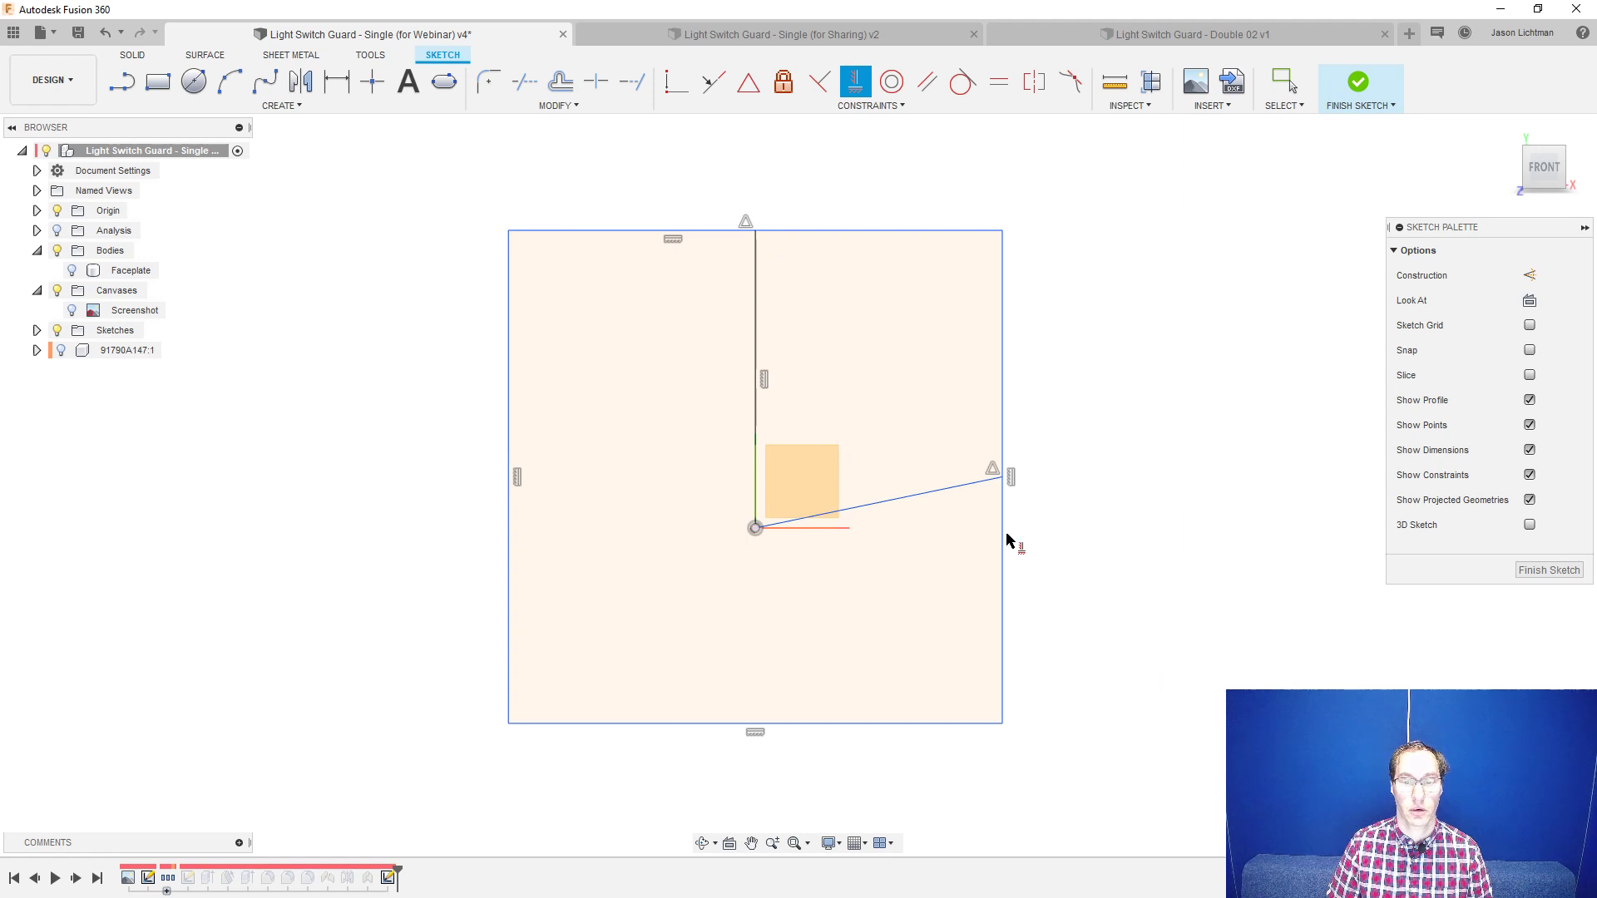
click(973, 486)
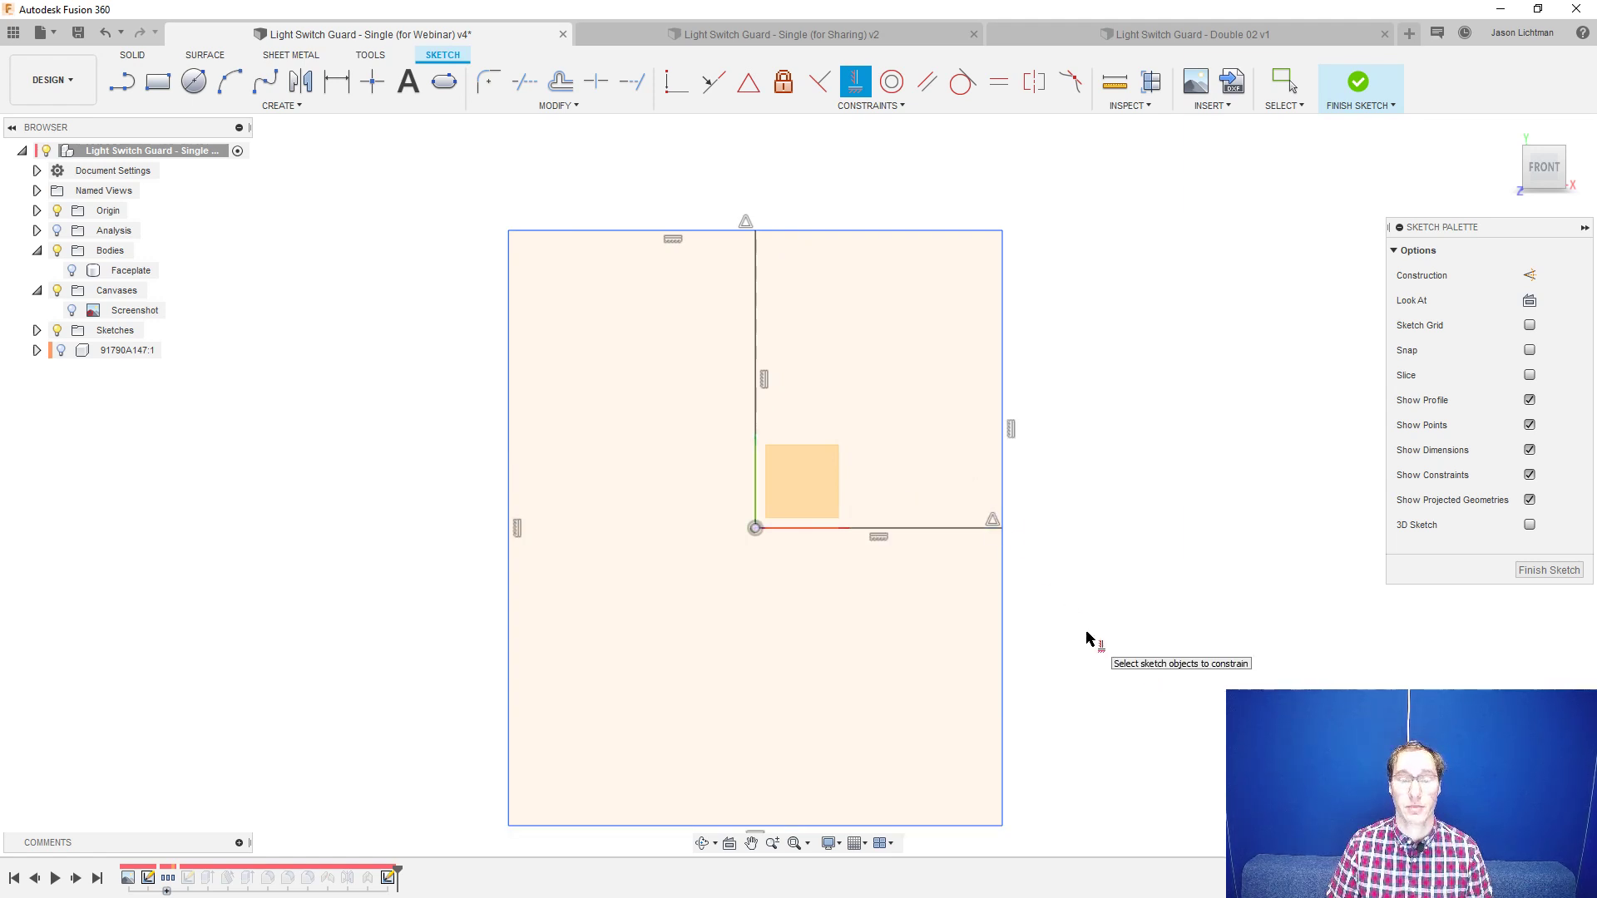
key(Escape)
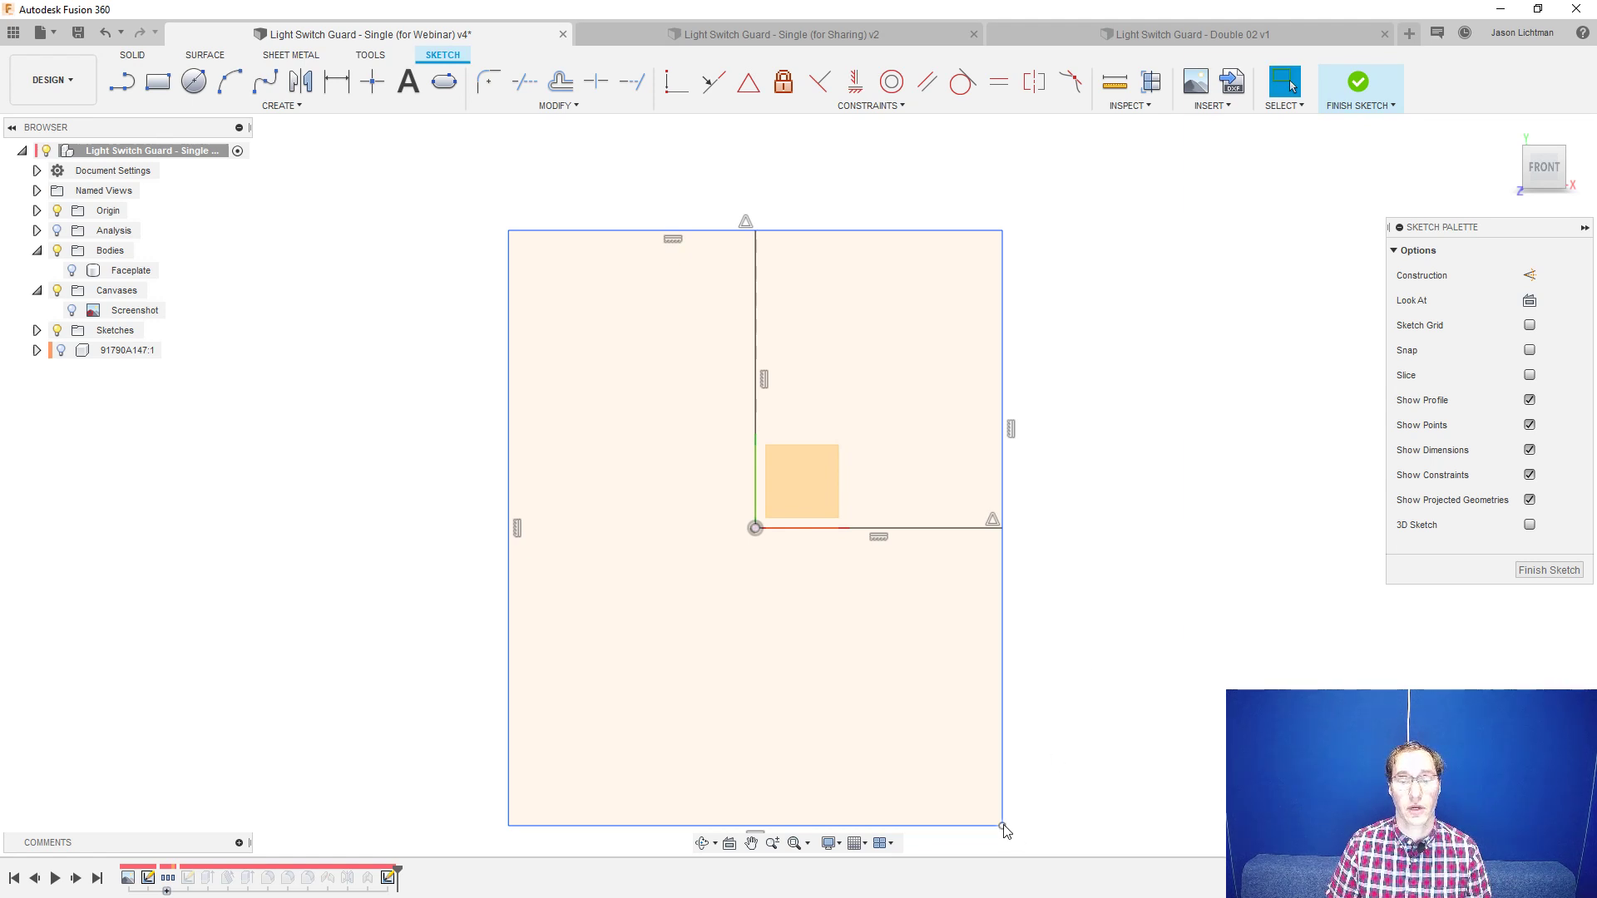
- Shrink the rectangle by moving its lower-right corner inward, giving it a tall, narrow faceplate proportion
mouse_move(1002, 828)
mouse_down()
mouse_move(1015, 738)
mouse_move(998, 641)
mouse_move(977, 798)
mouse_move(844, 783)
mouse_move(827, 659)
mouse_move(934, 648)
mouse_move(959, 816)
mouse_move(942, 824)
mouse_move(937, 800)
mouse_up()
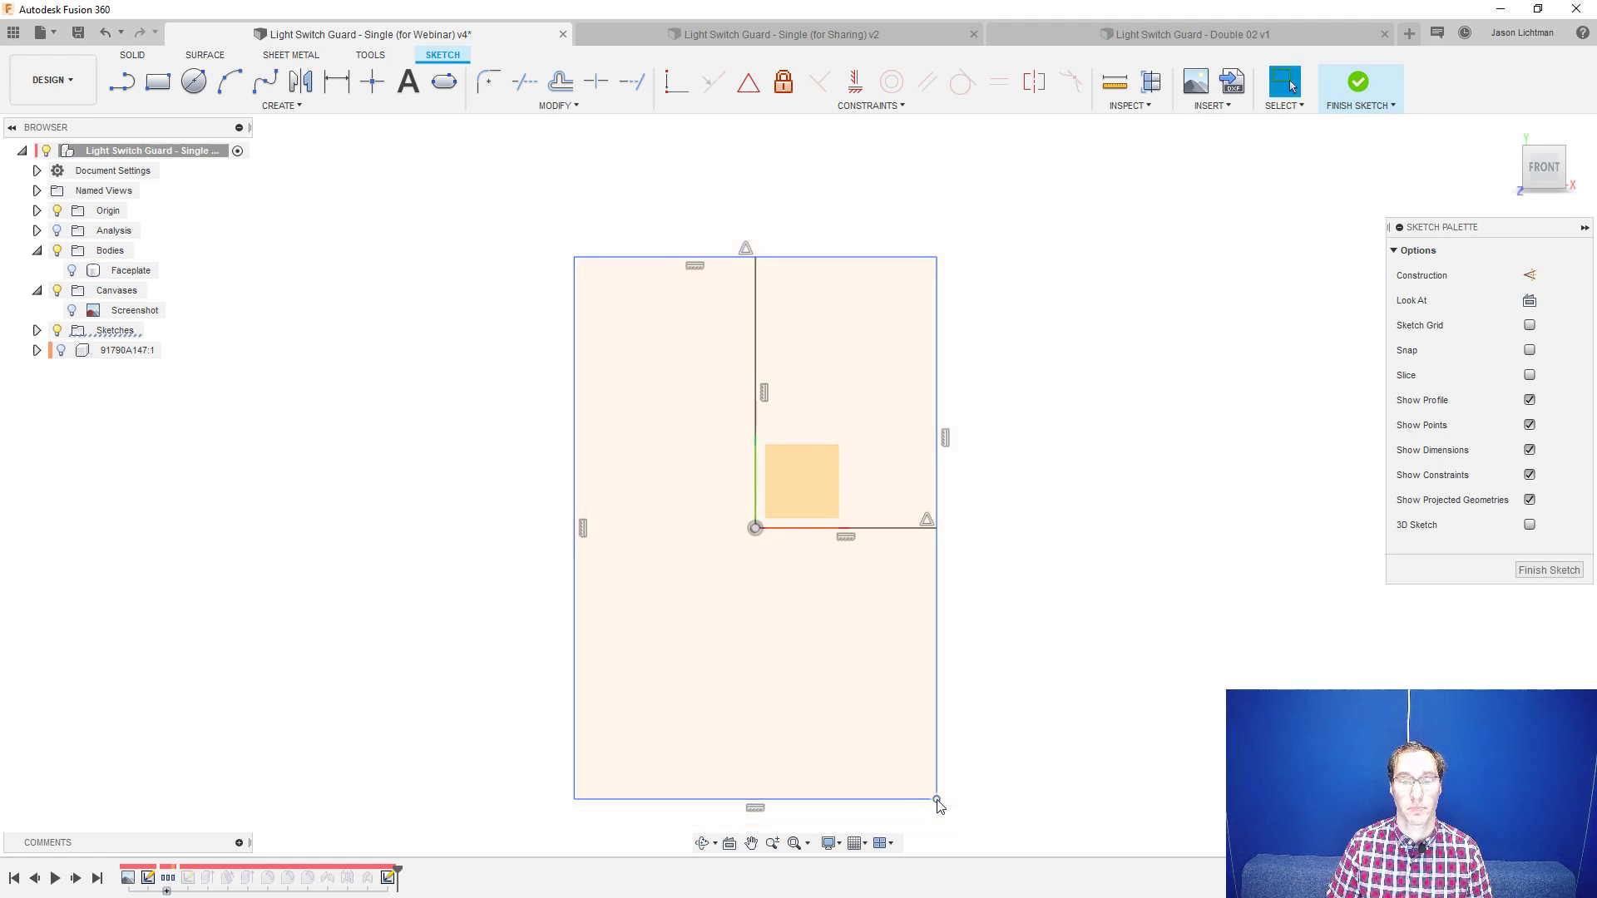
click(990, 762)
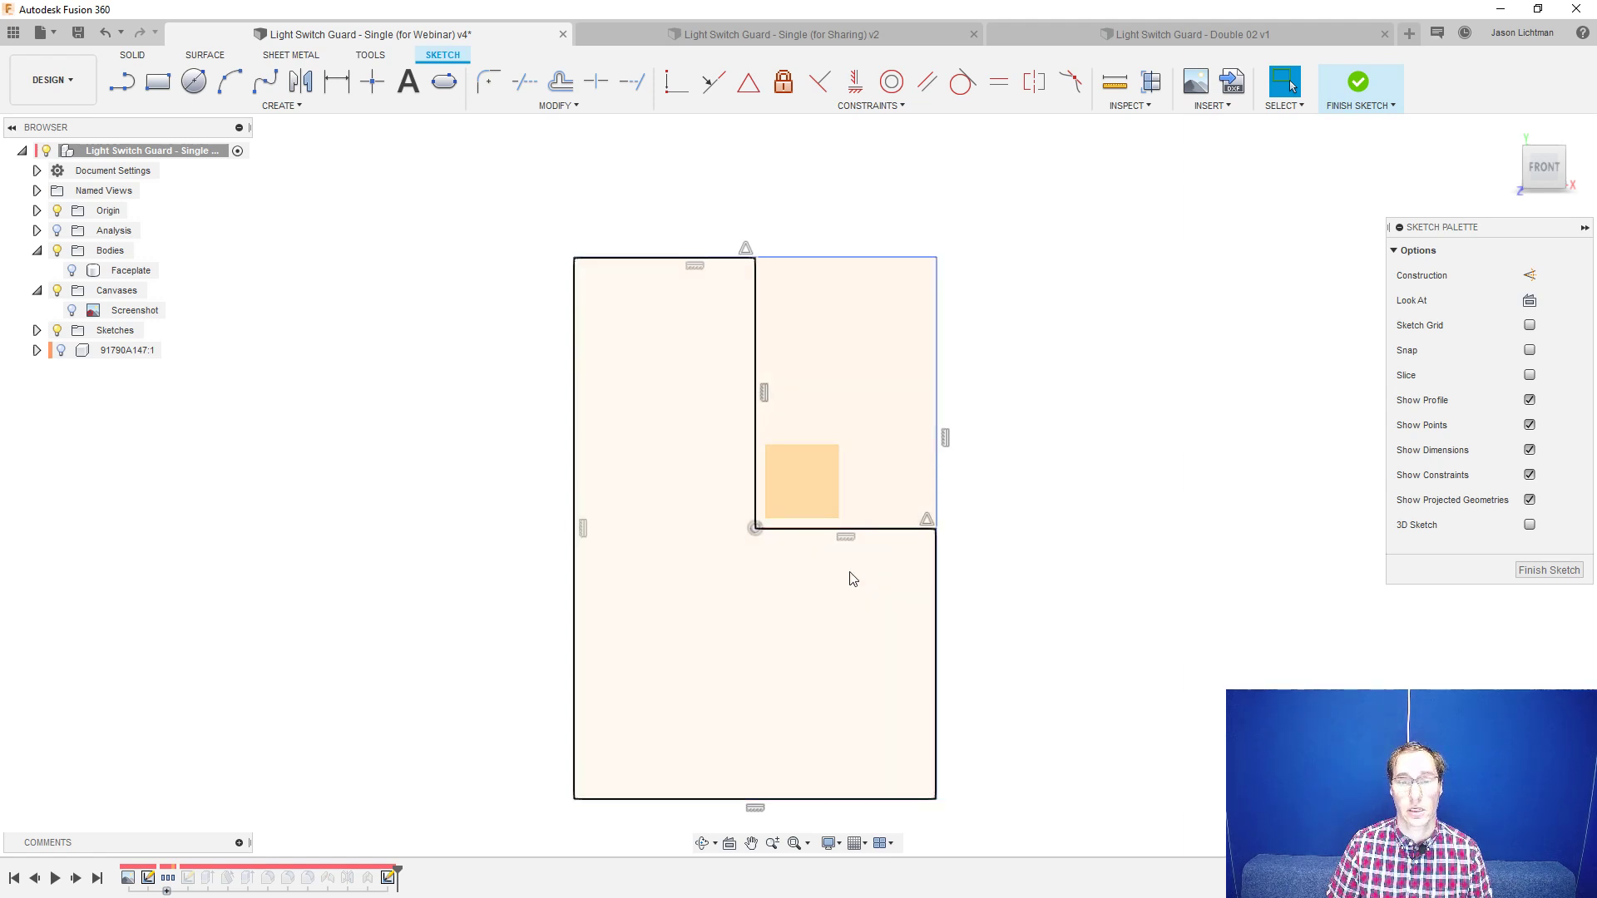
click(756, 354)
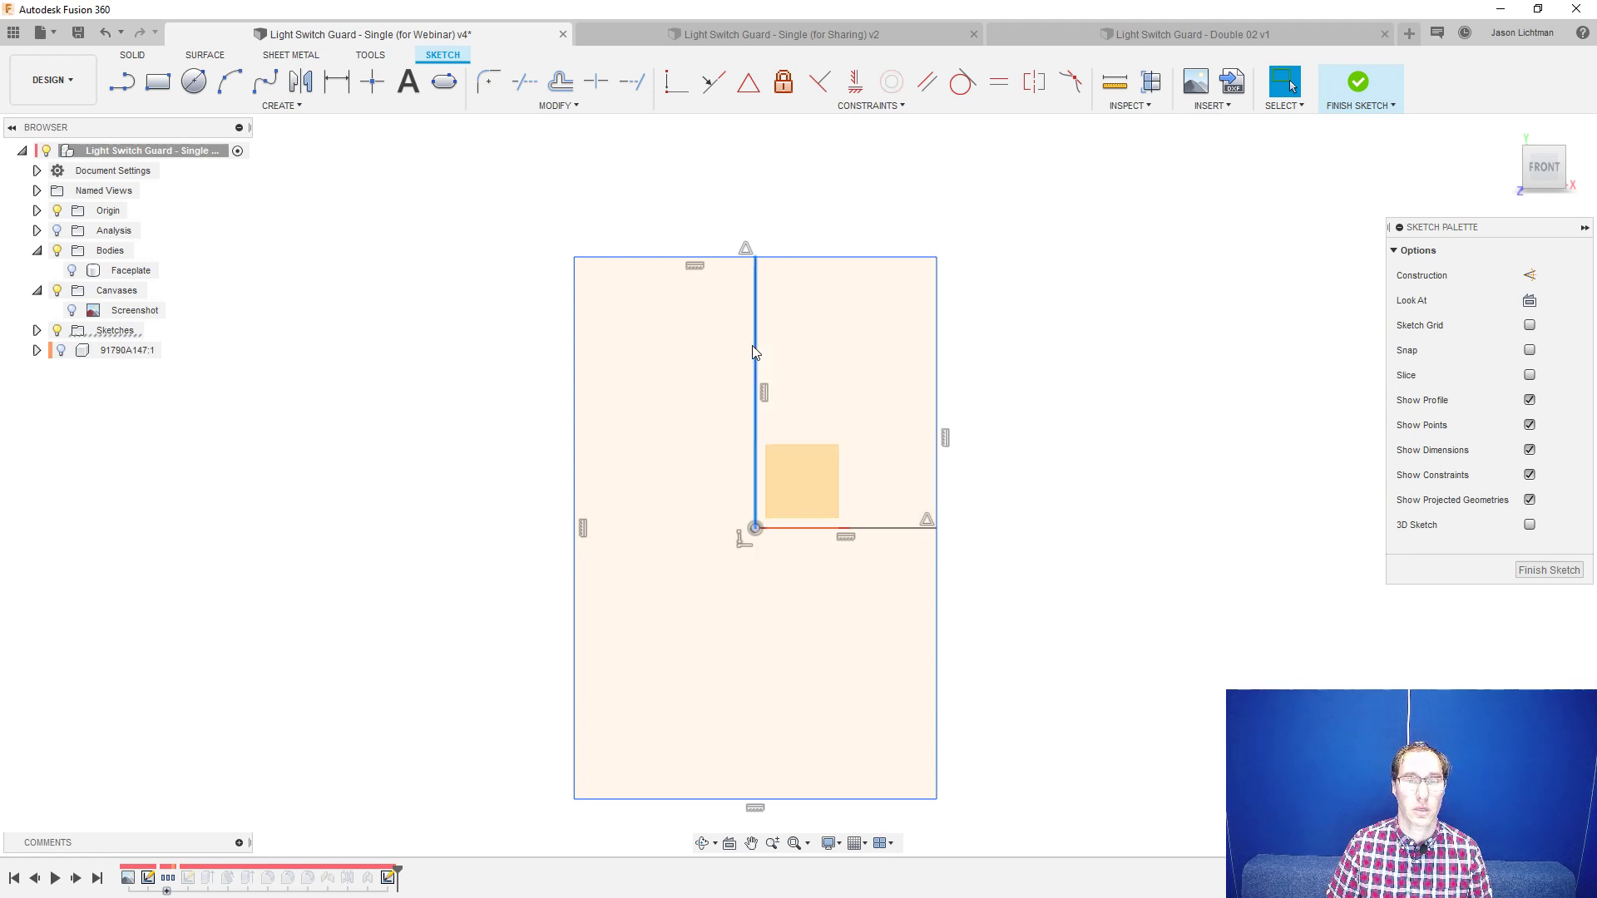
key(Escape)
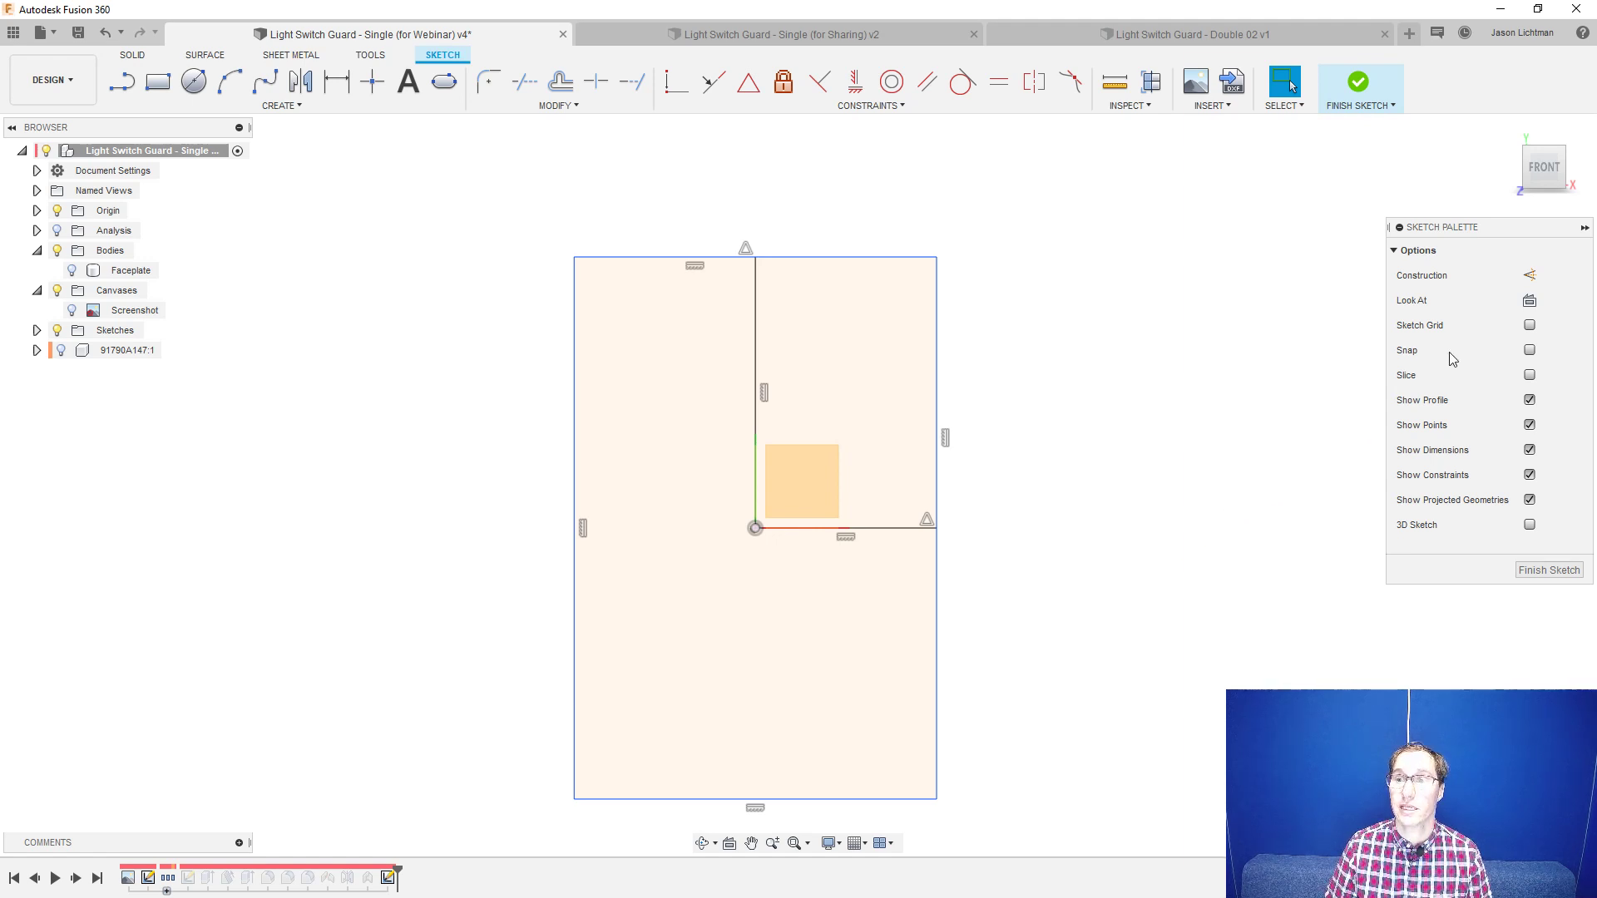
- Convert the horizontal line from the origin to the rectangle's right edge into a construction line
click(1531, 275)
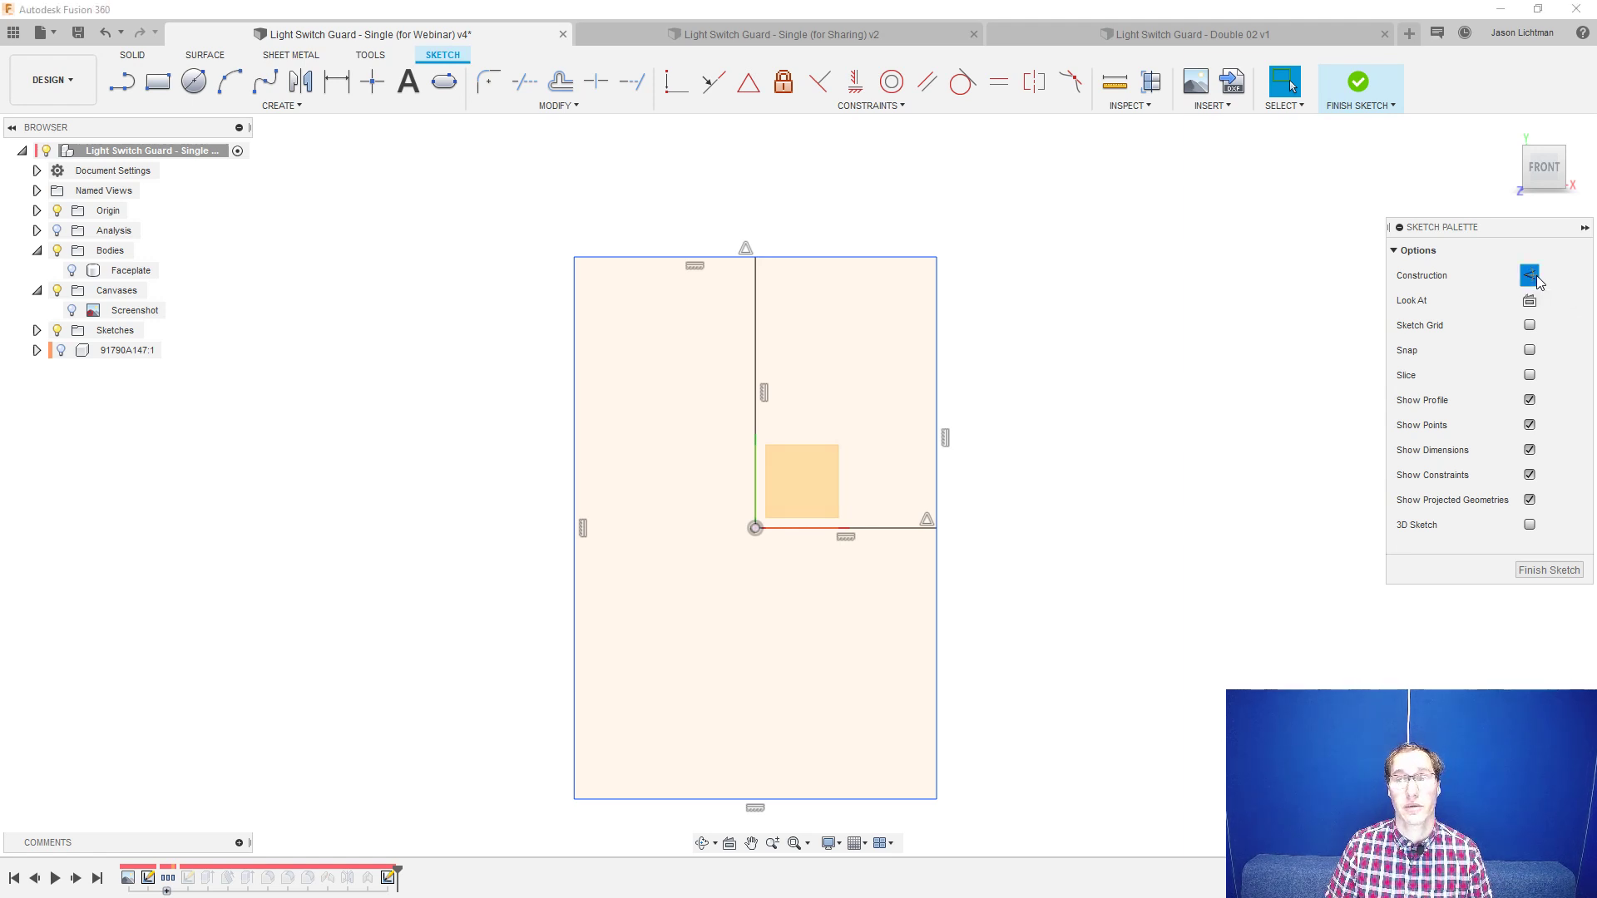
click(838, 529)
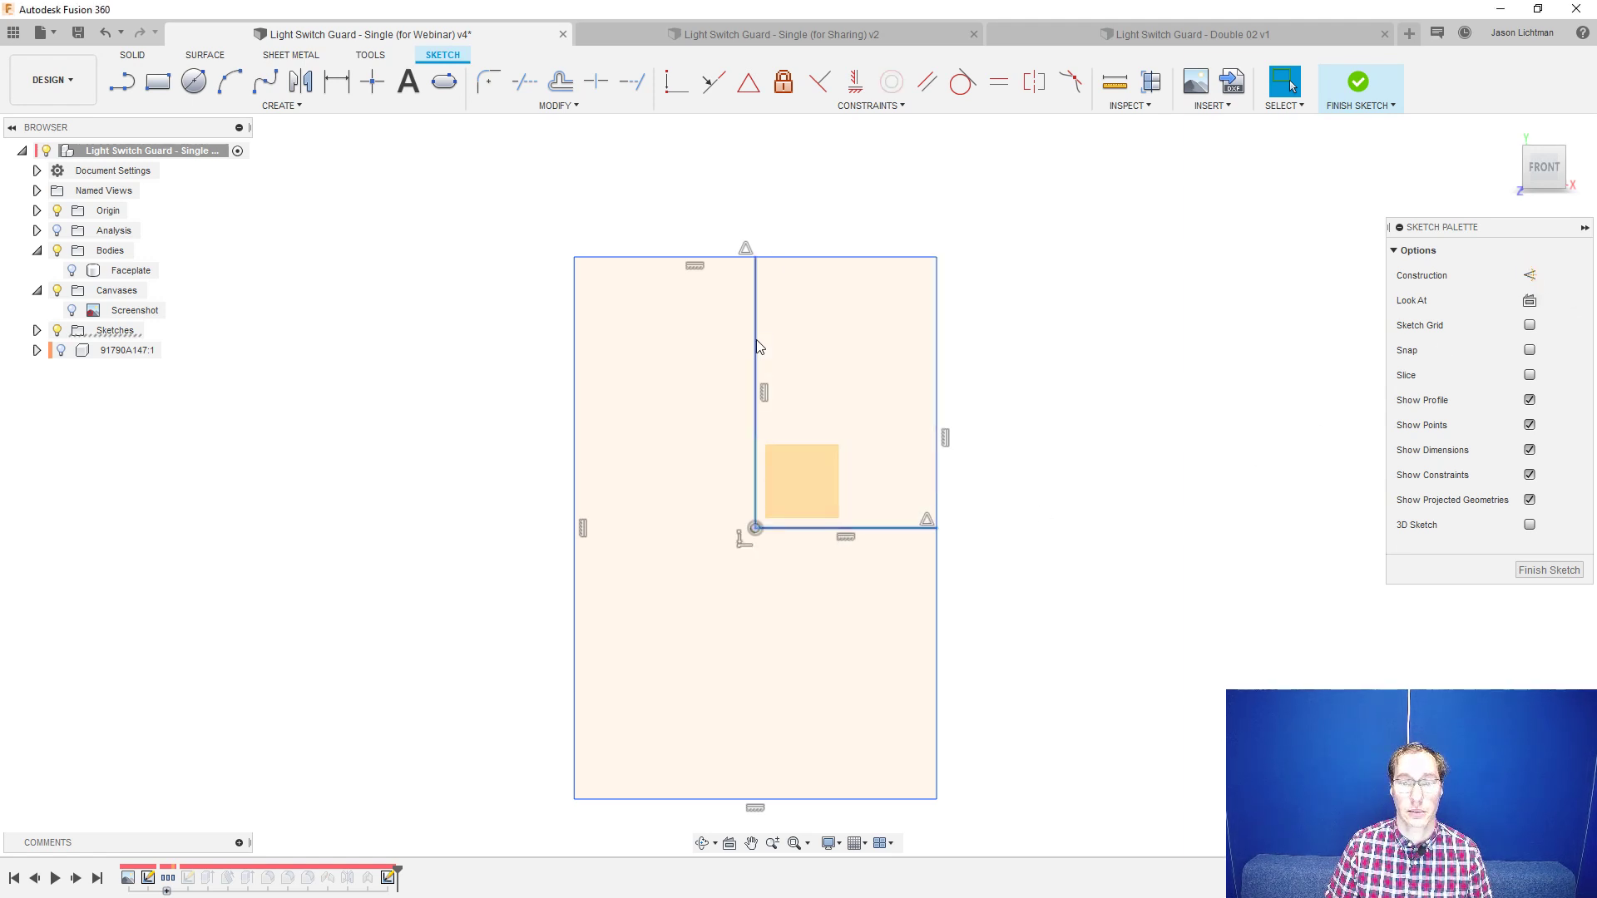
click(1528, 277)
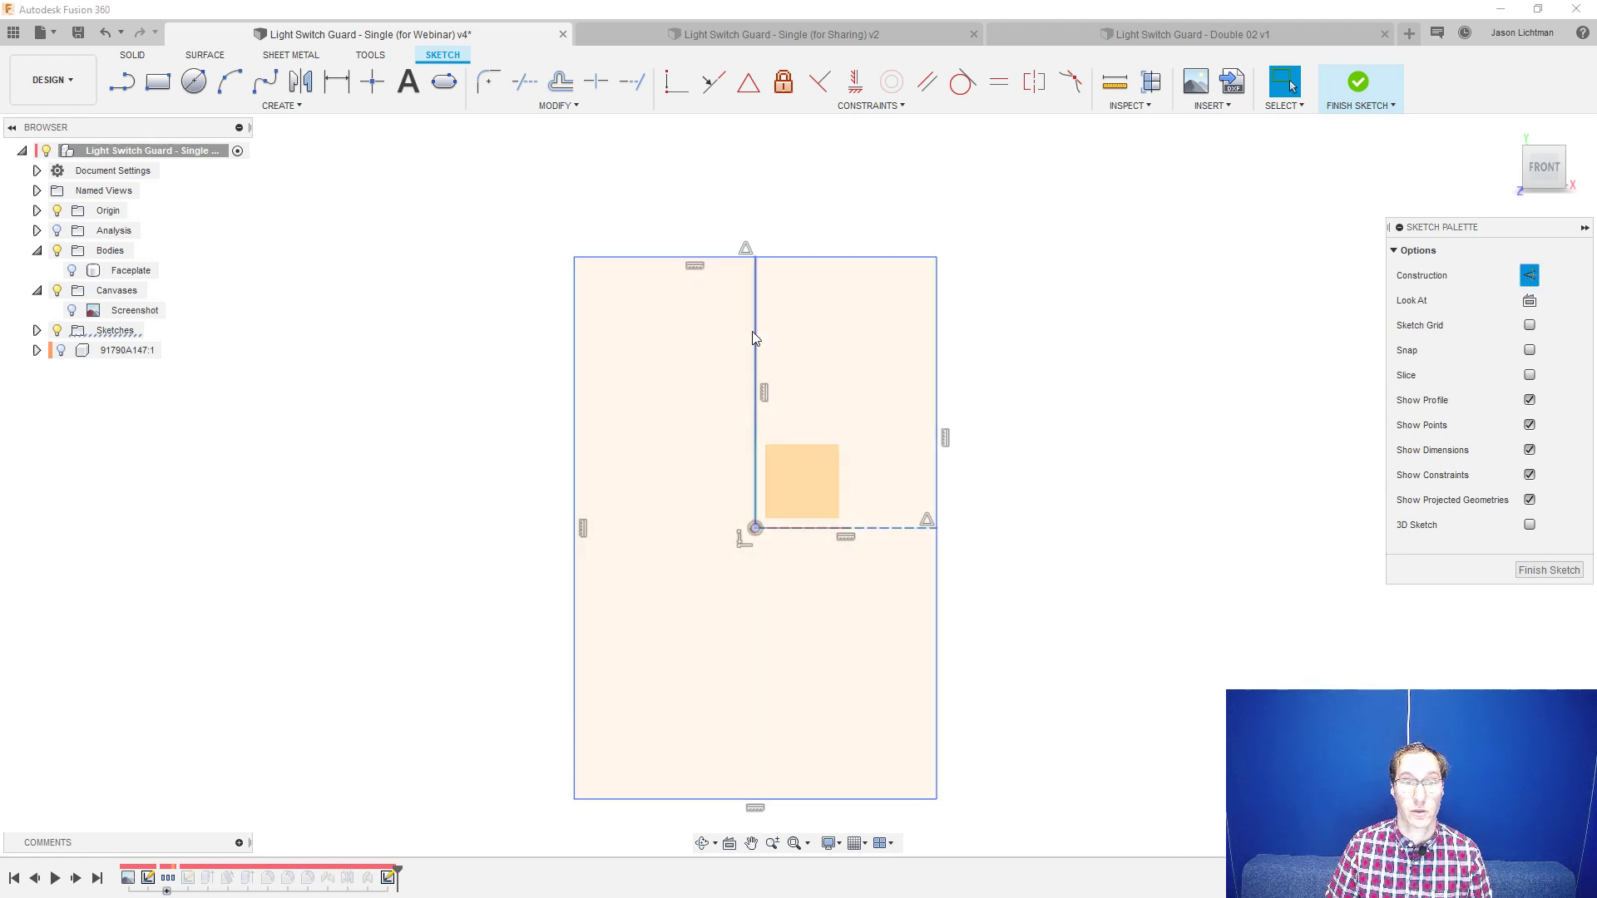
- Convert the vertical line from the origin to the rectangle's top edge into a construction line
click(755, 366)
click(1531, 276)
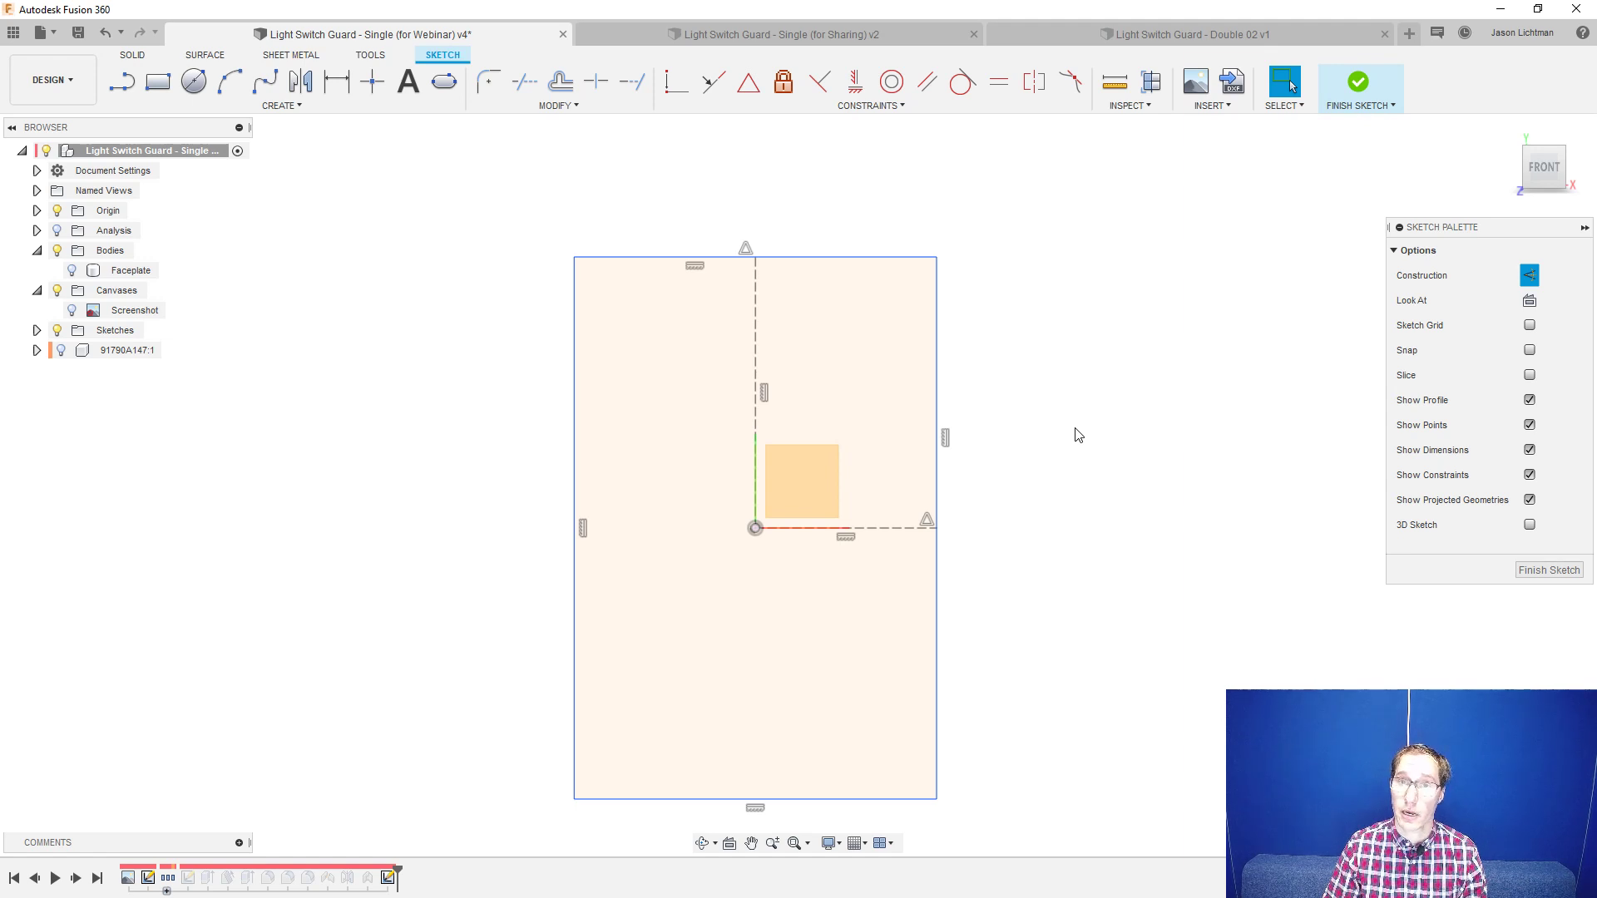
- Draw a smaller rectangle of about 31 by 52 mm around the origin and convert its construction edges to normal sketch lines
key(r)
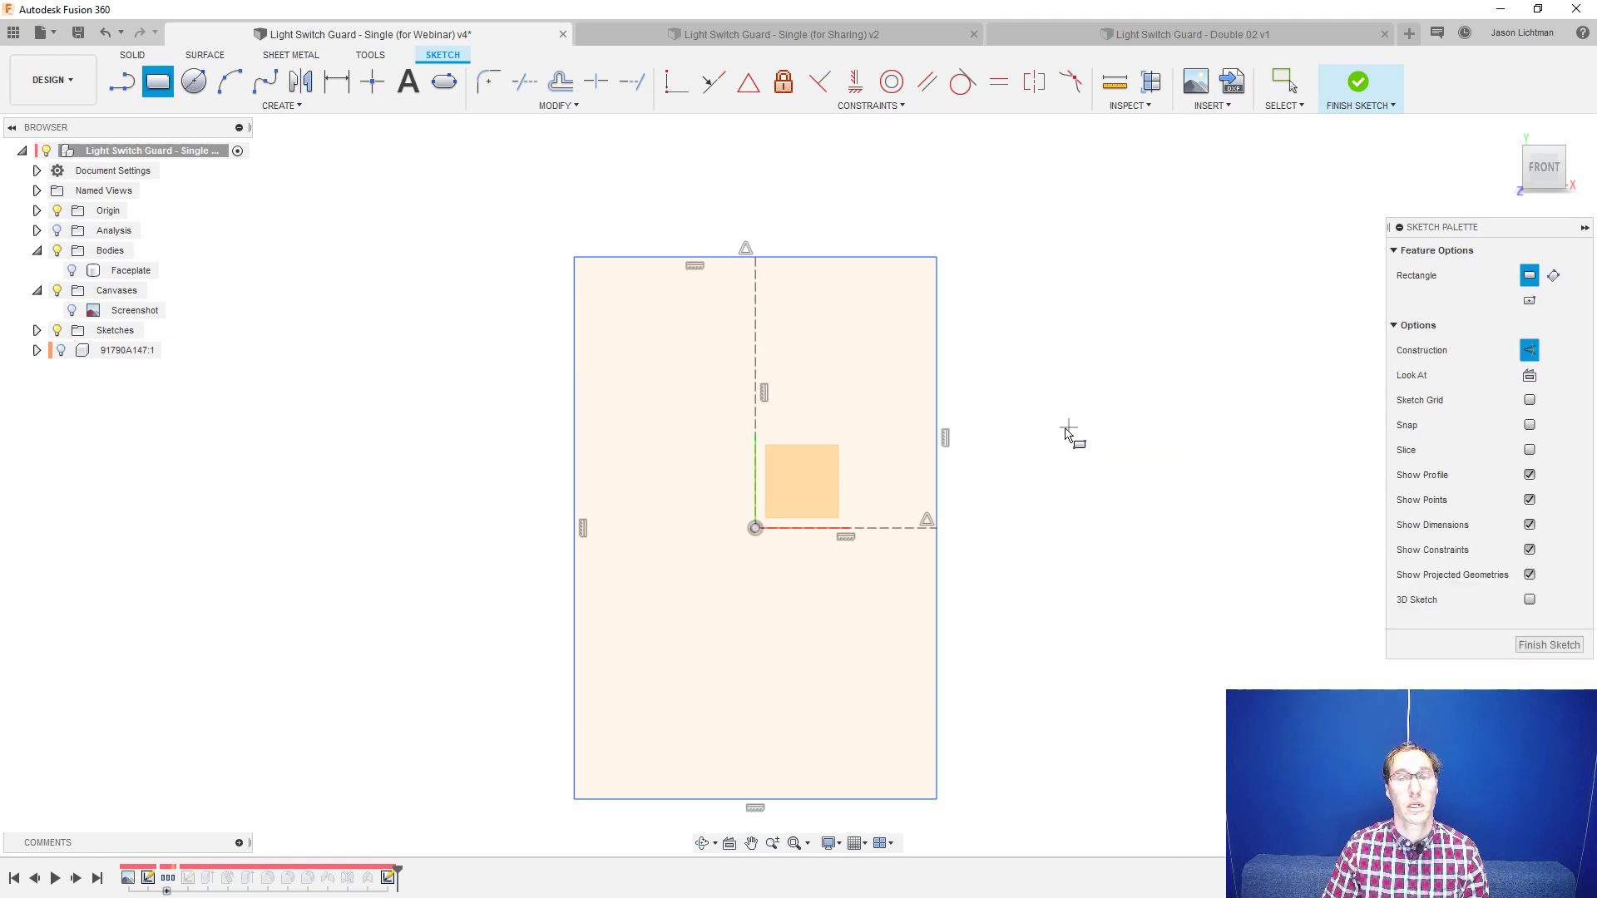
click(705, 433)
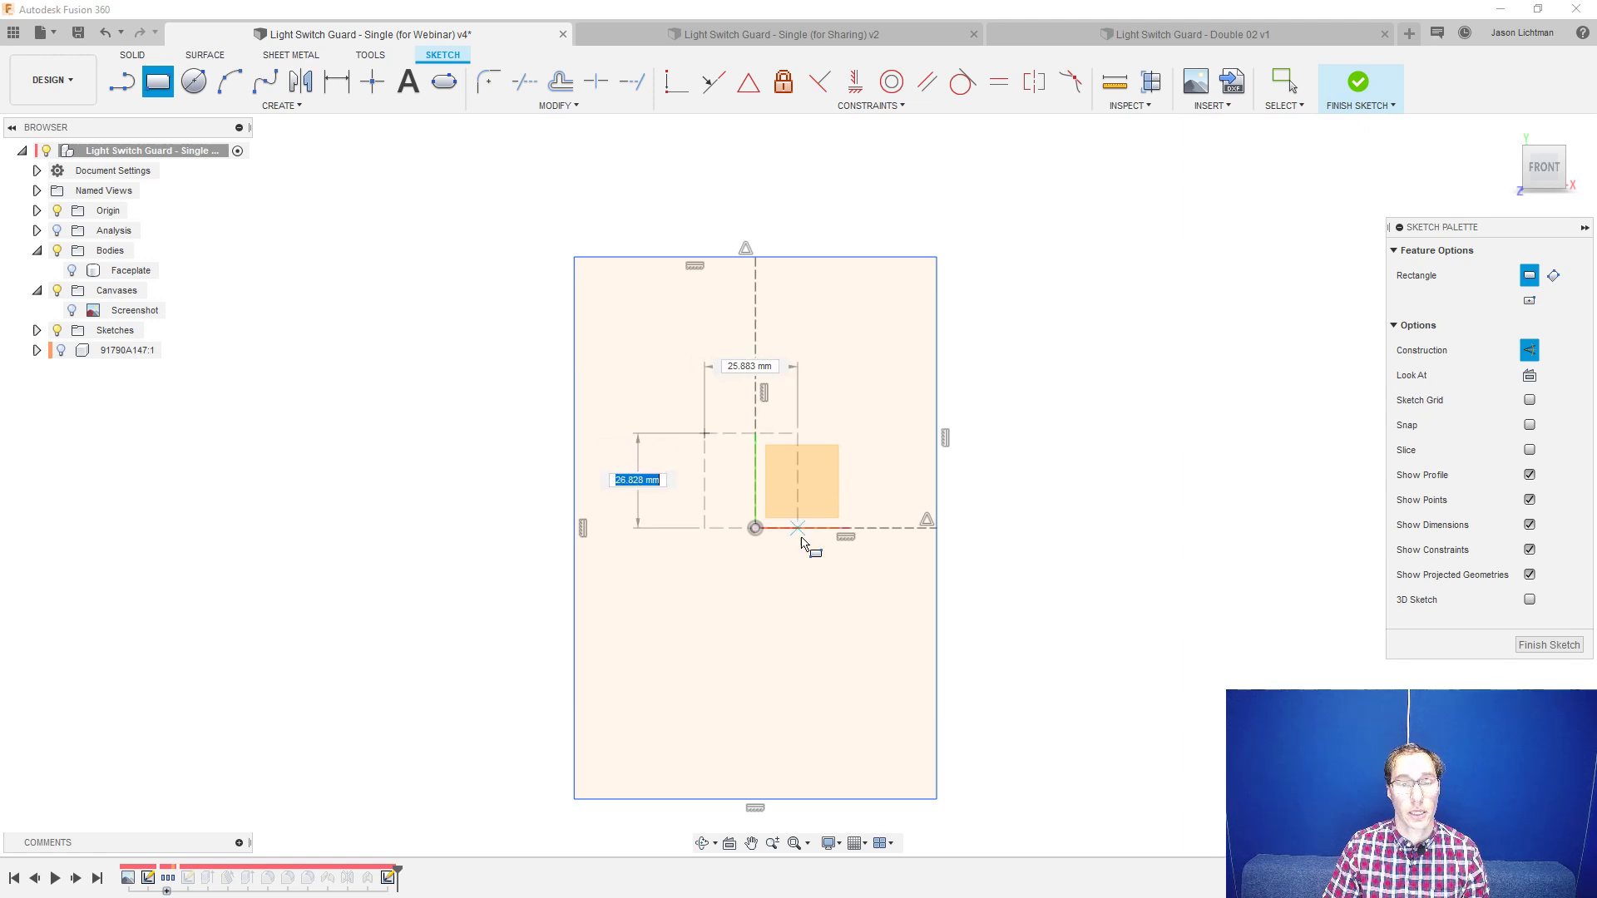
click(816, 616)
key(Escape)
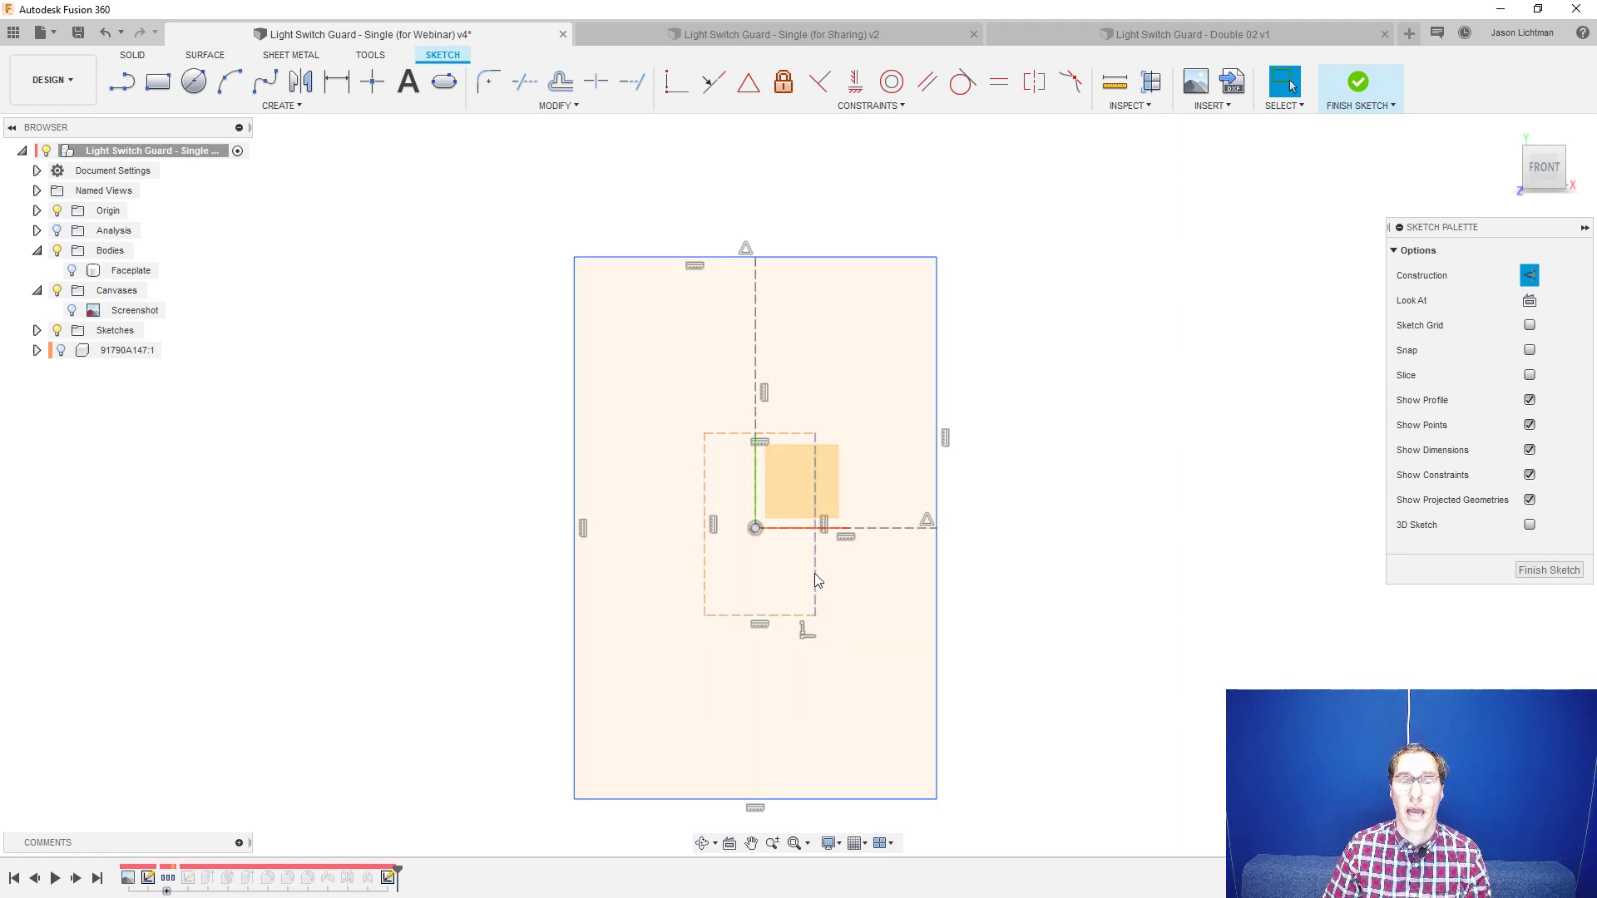
double_click(816, 579)
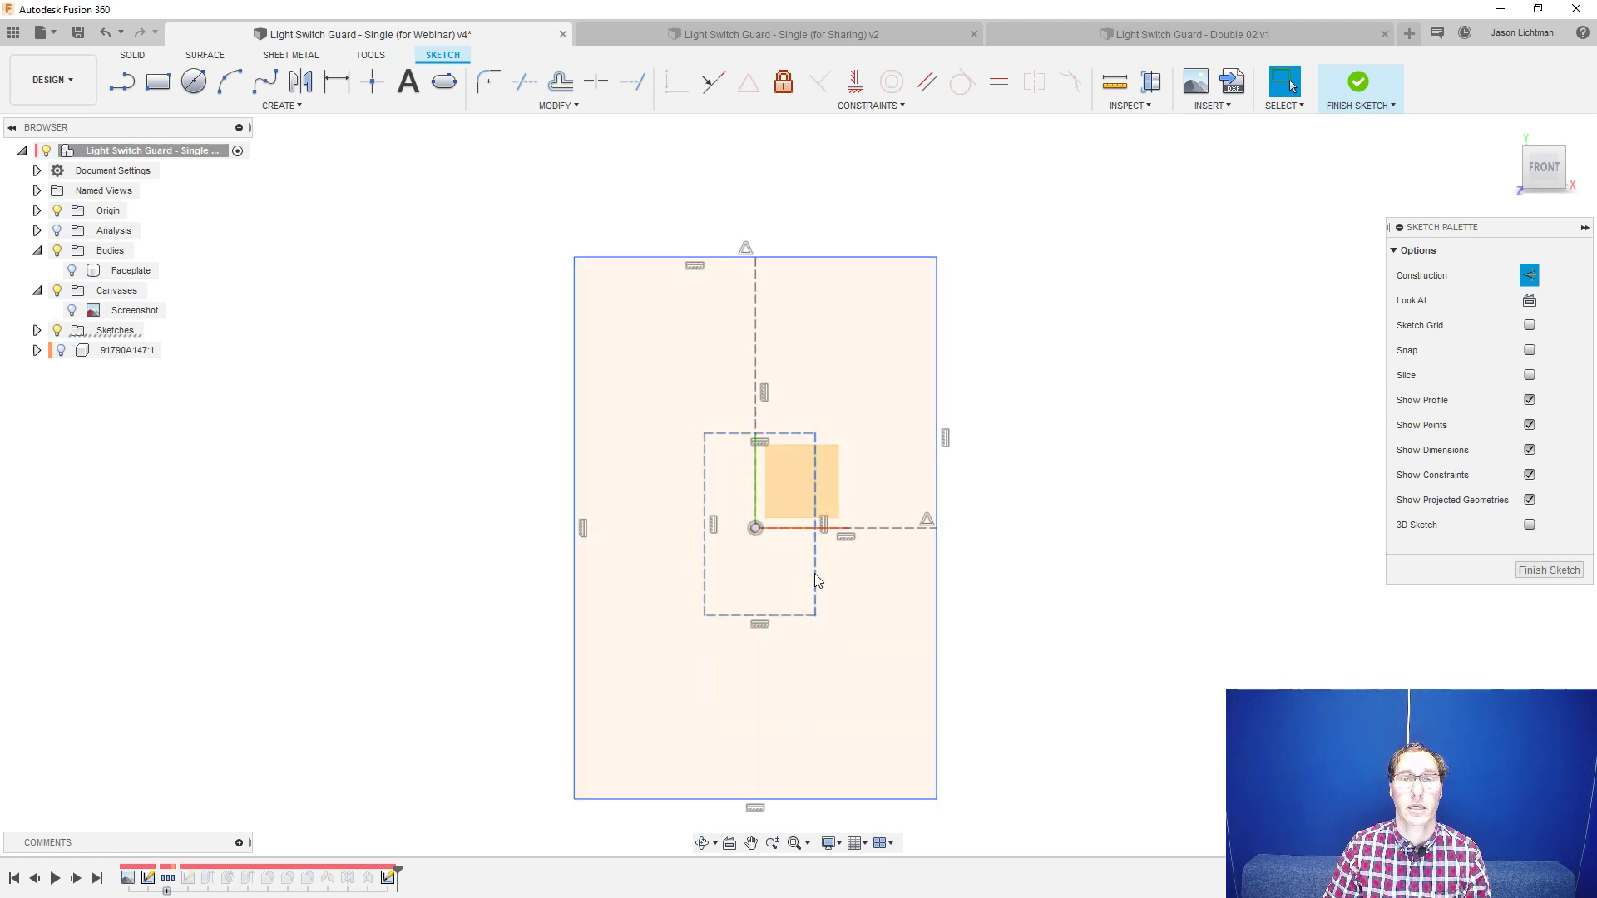
click(1529, 276)
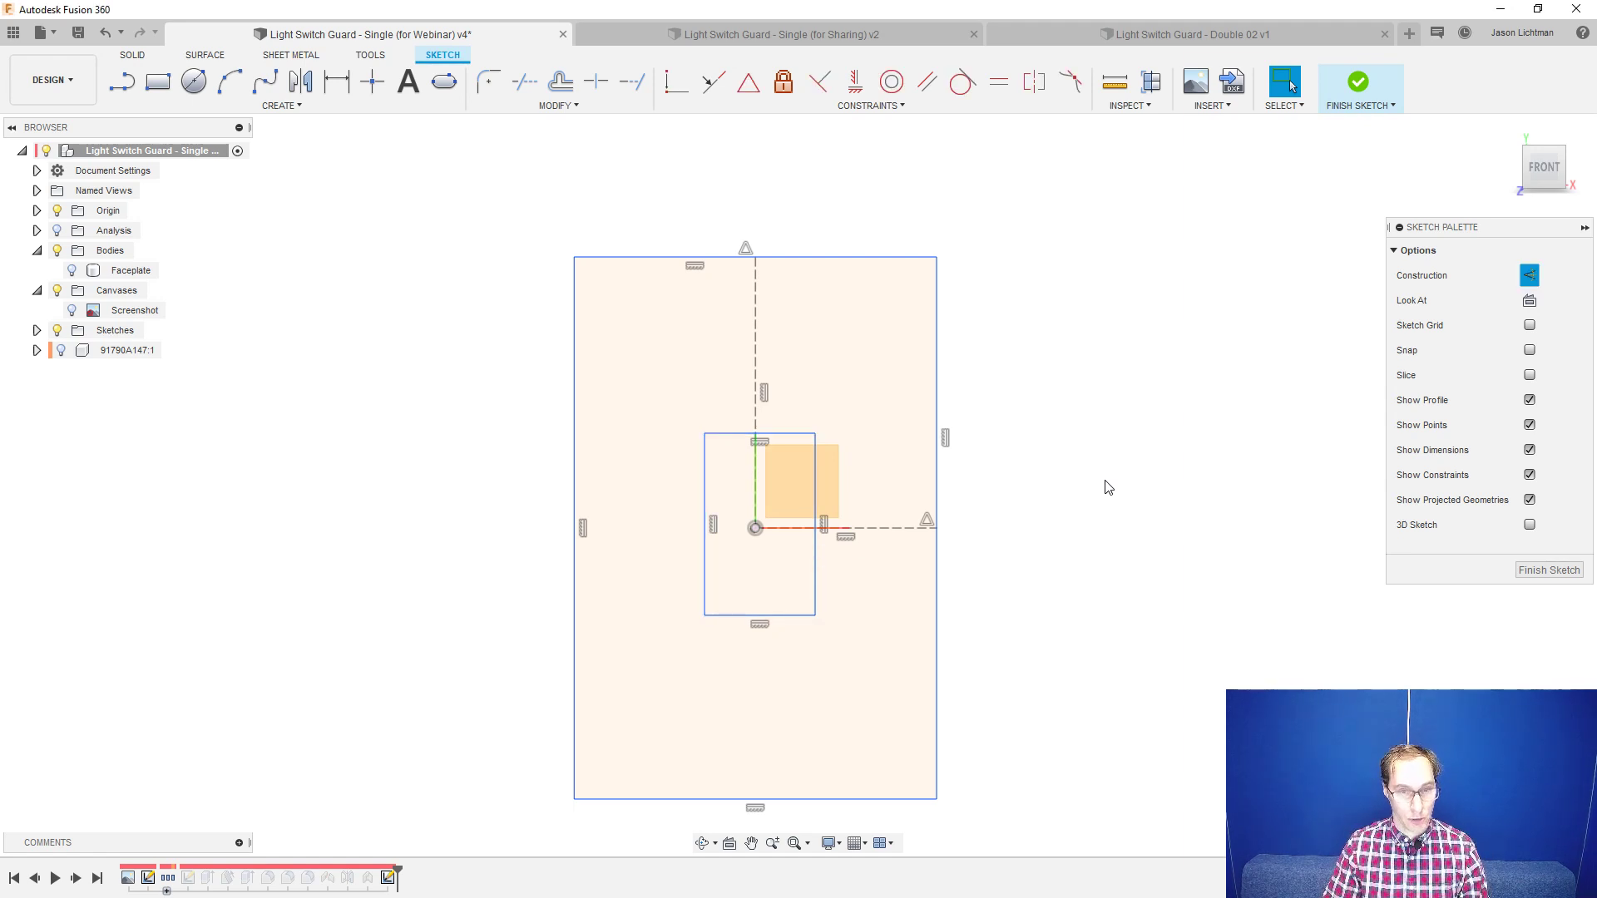
- Dimension the outer faceplate rectangle's width to 79.75 mm
key(d)
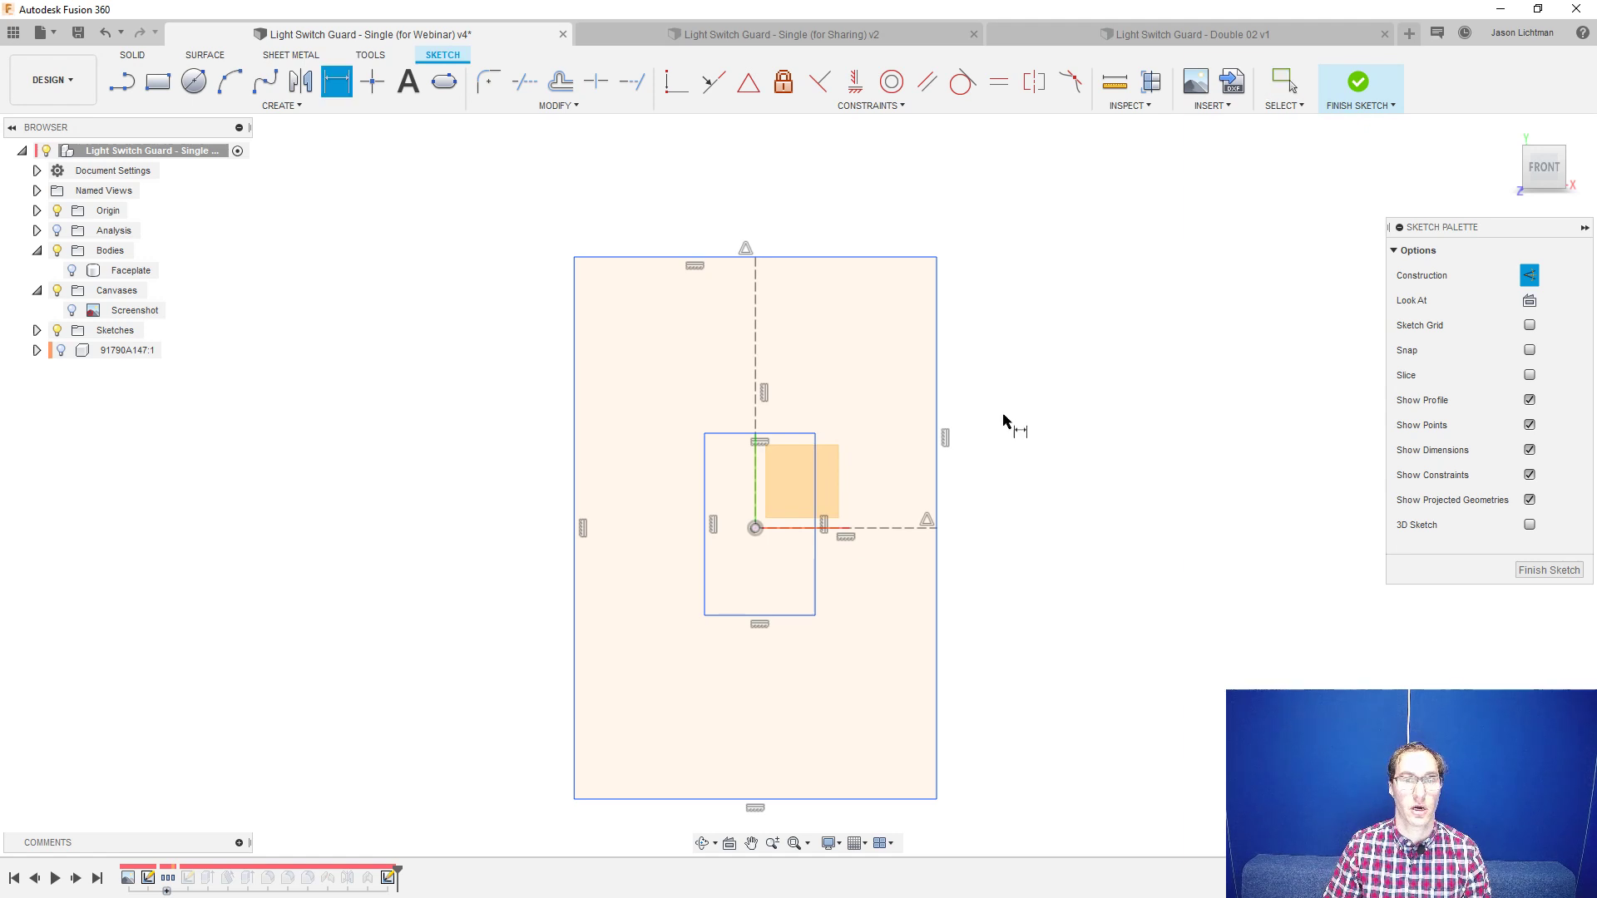
click(870, 257)
click(795, 214)
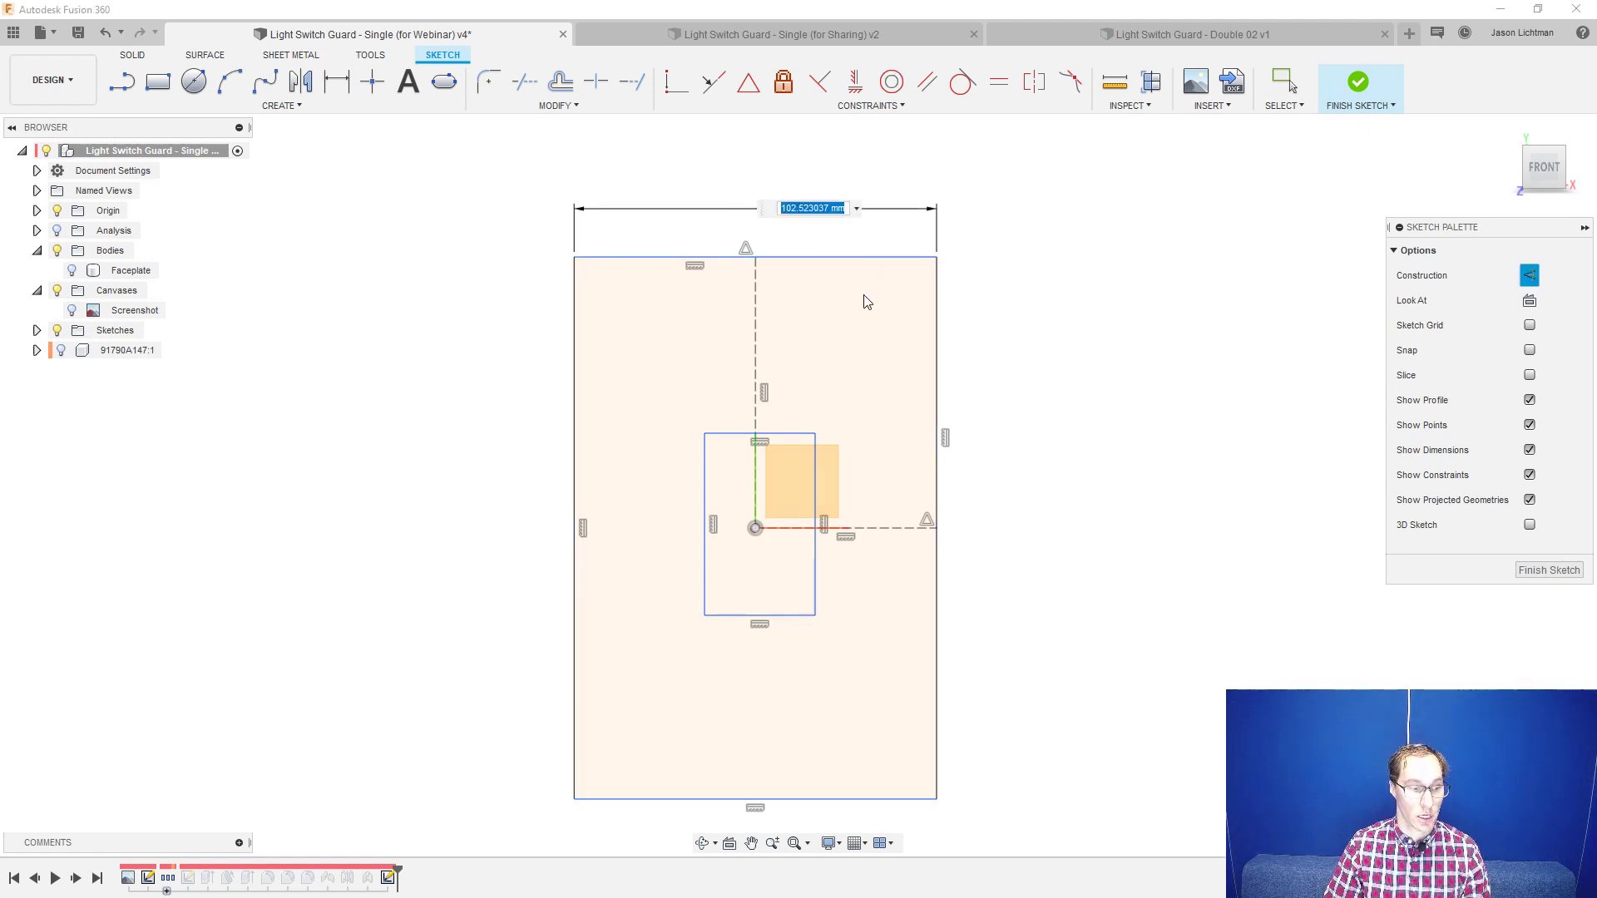
text(79.75)
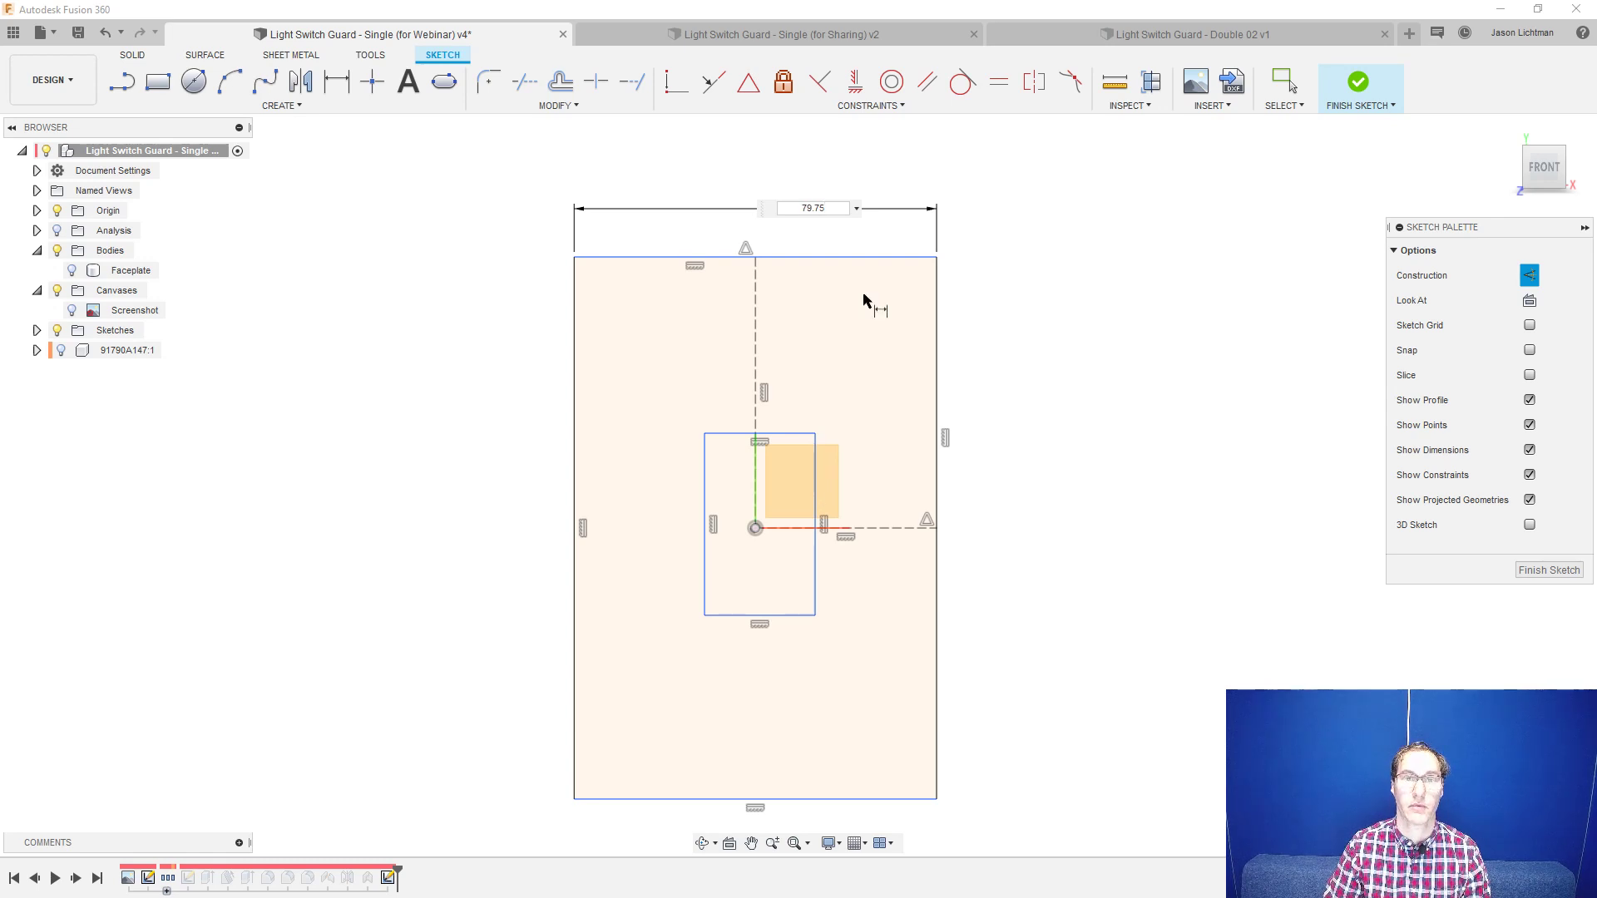
key(Return)
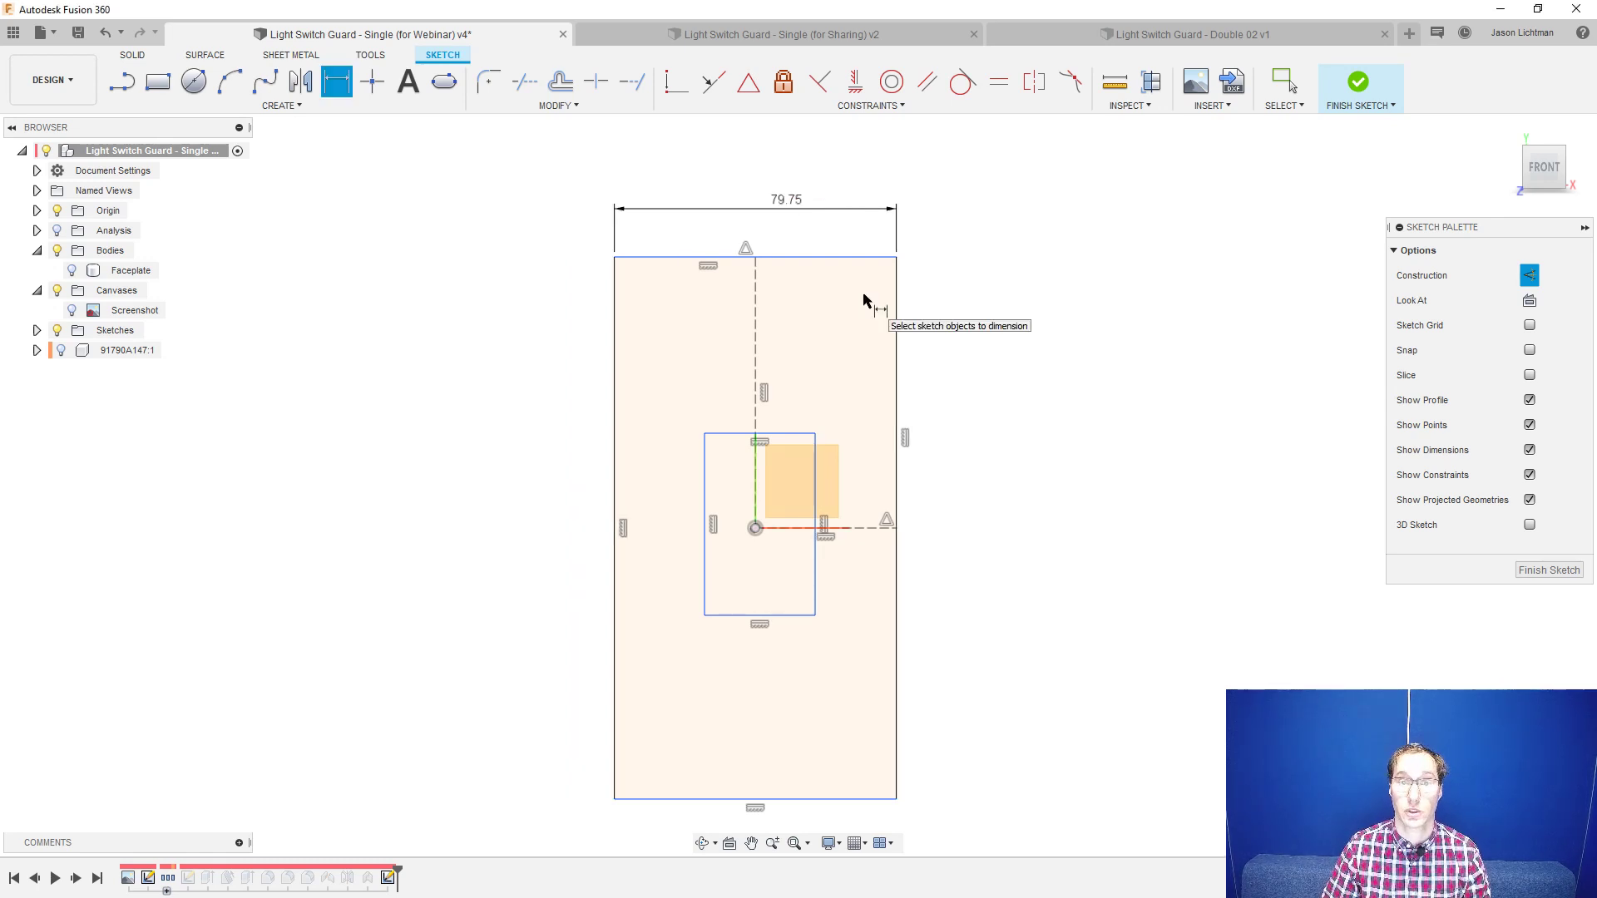
- Dimension the outer faceplate rectangle's height to 116.75 mm between its top and bottom edges
click(866, 258)
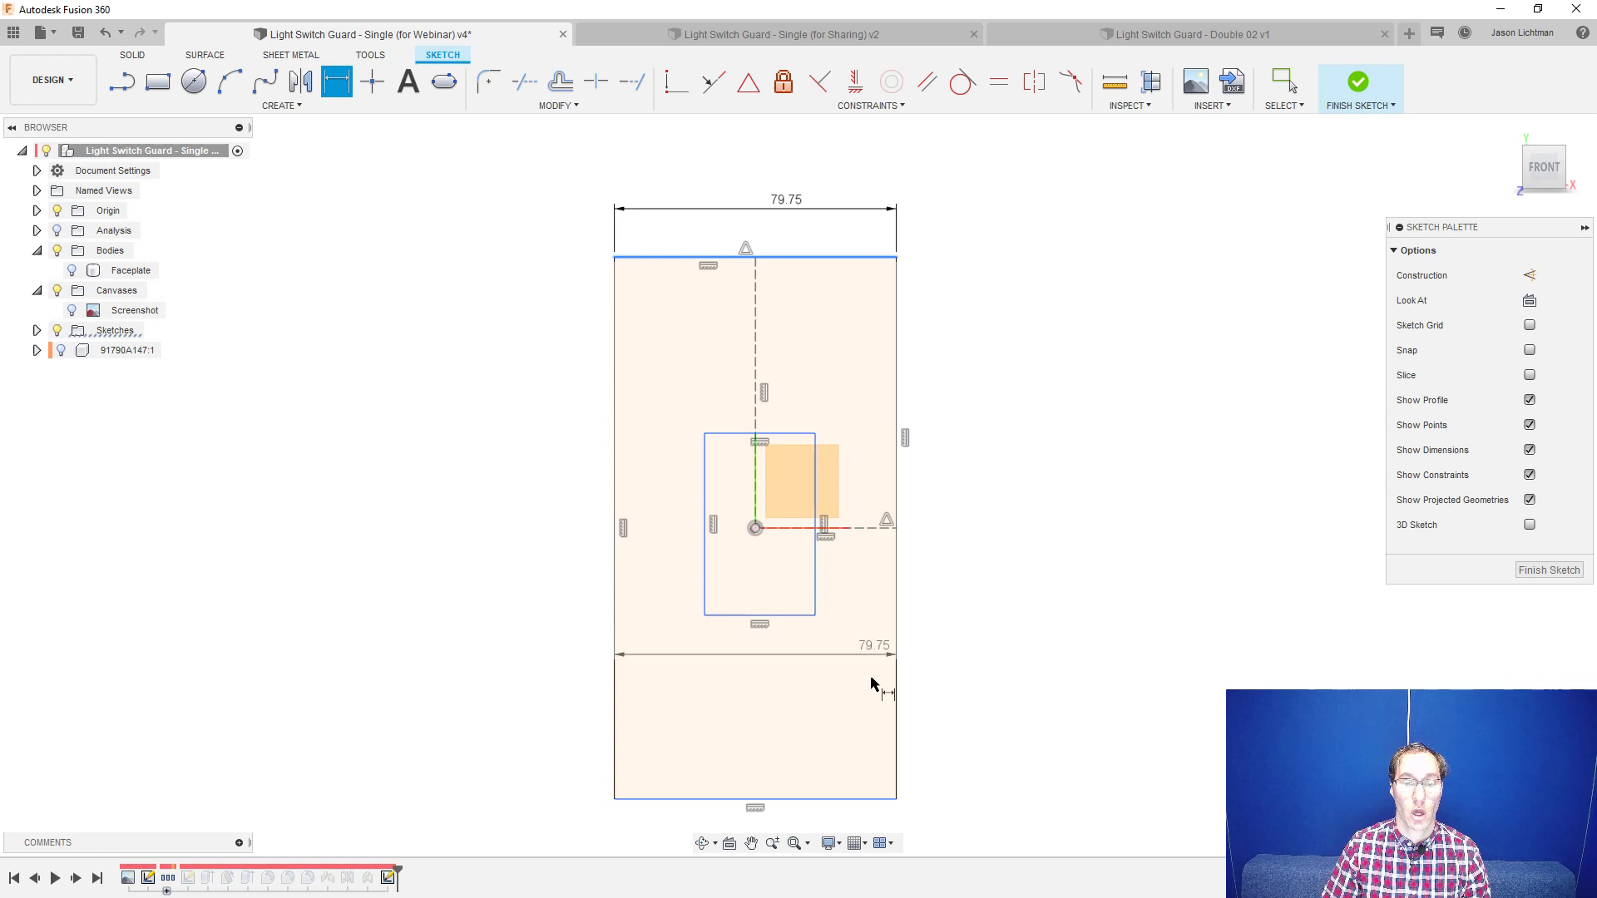
click(873, 800)
click(1010, 419)
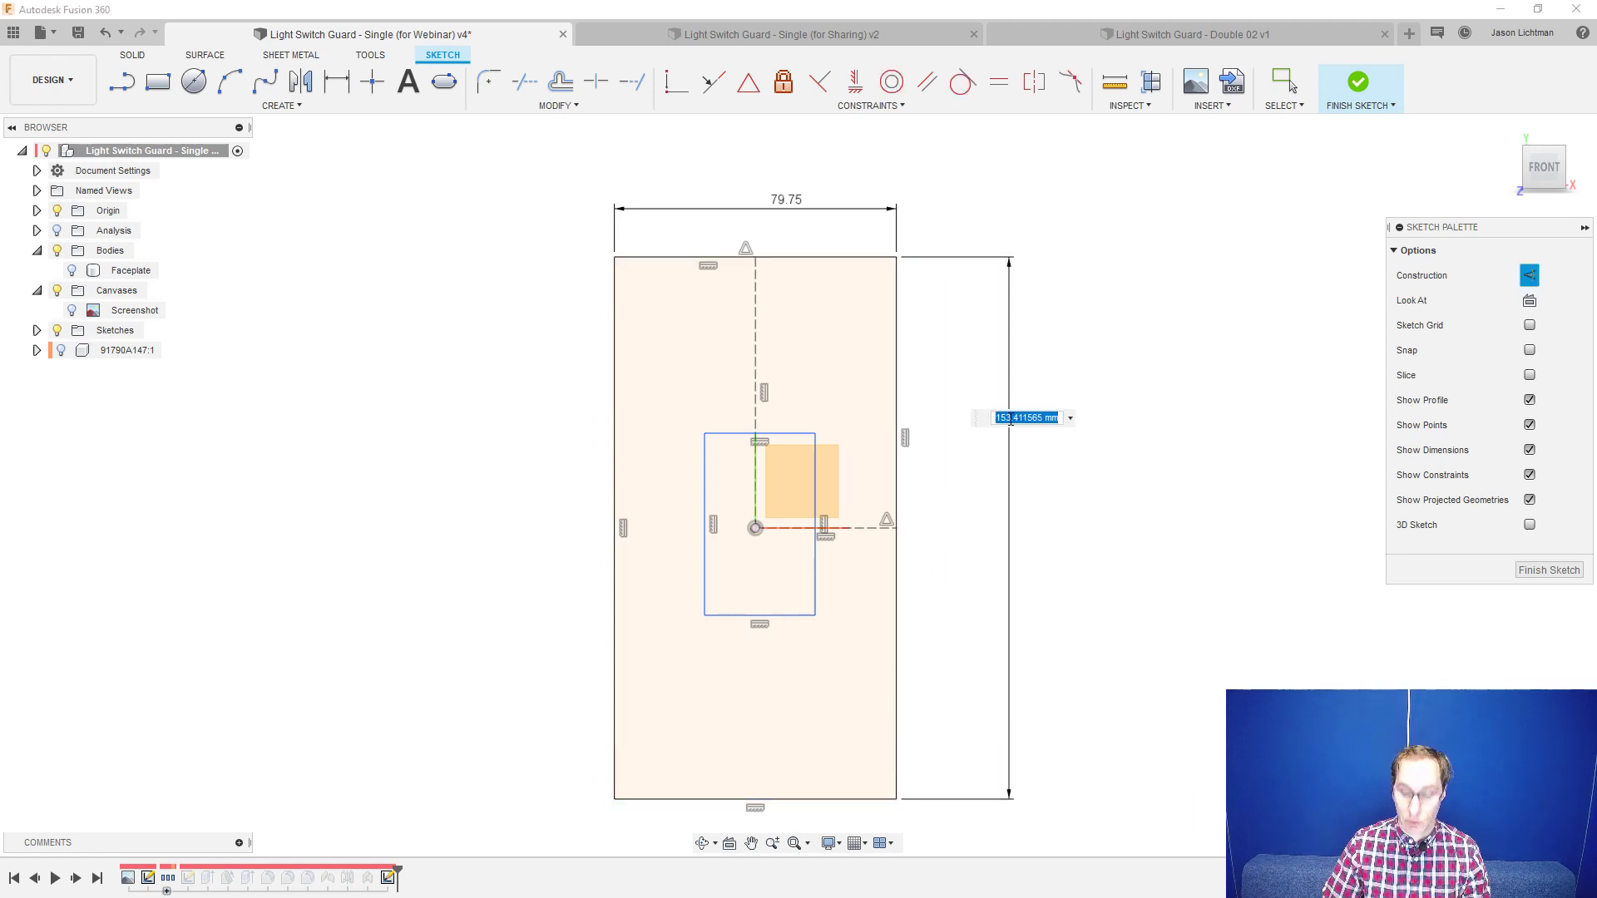
text(116.7)
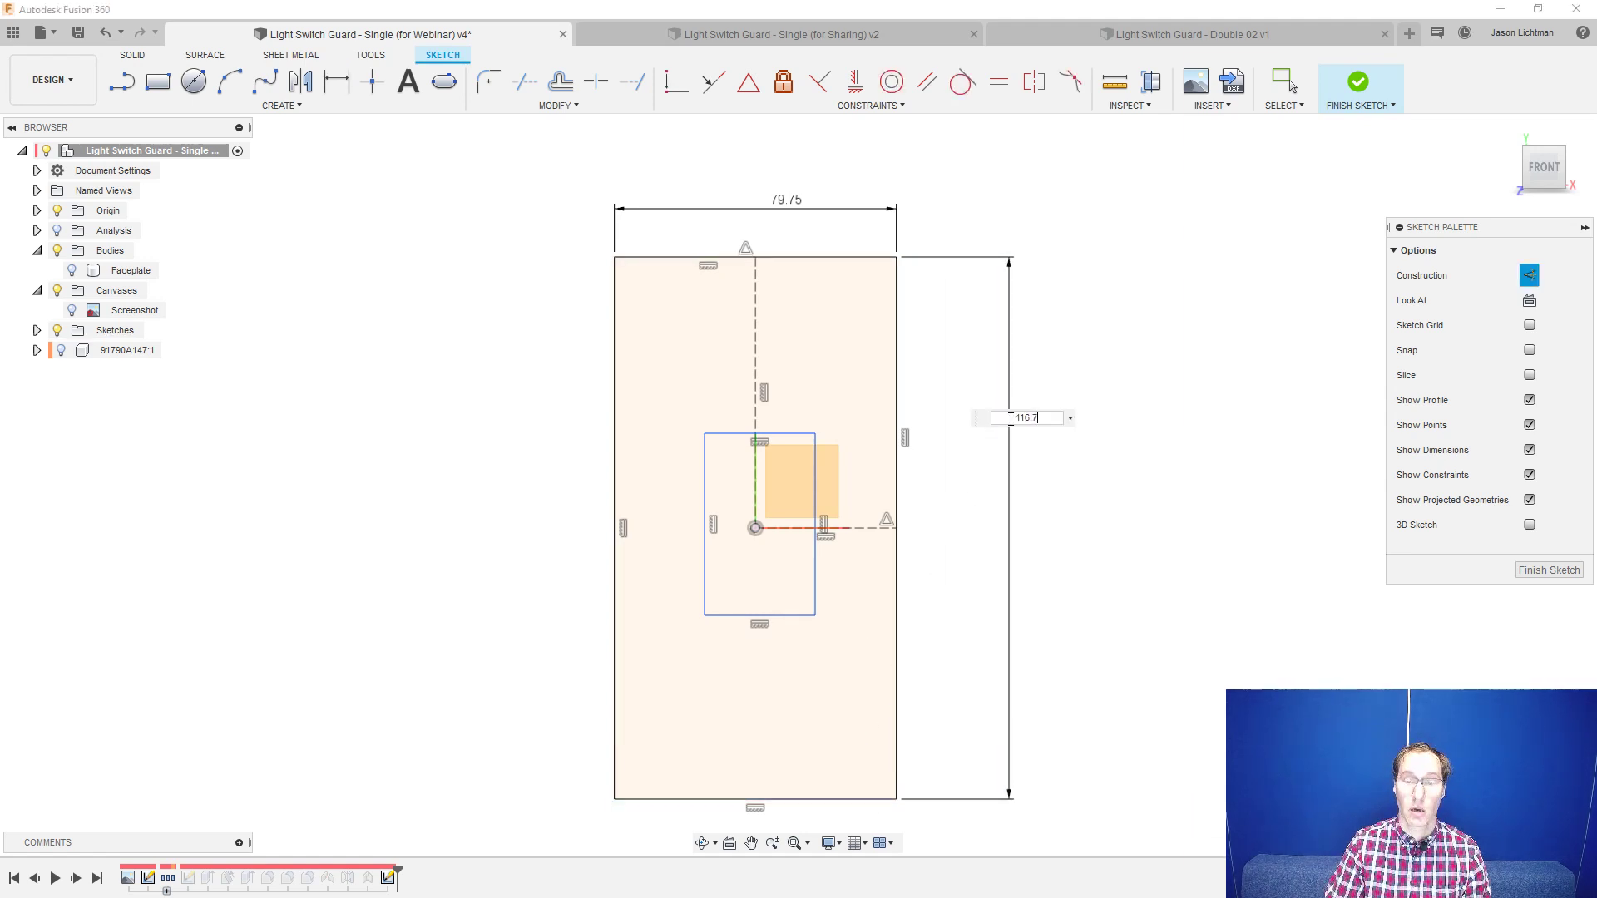
text(5)
key(Return)
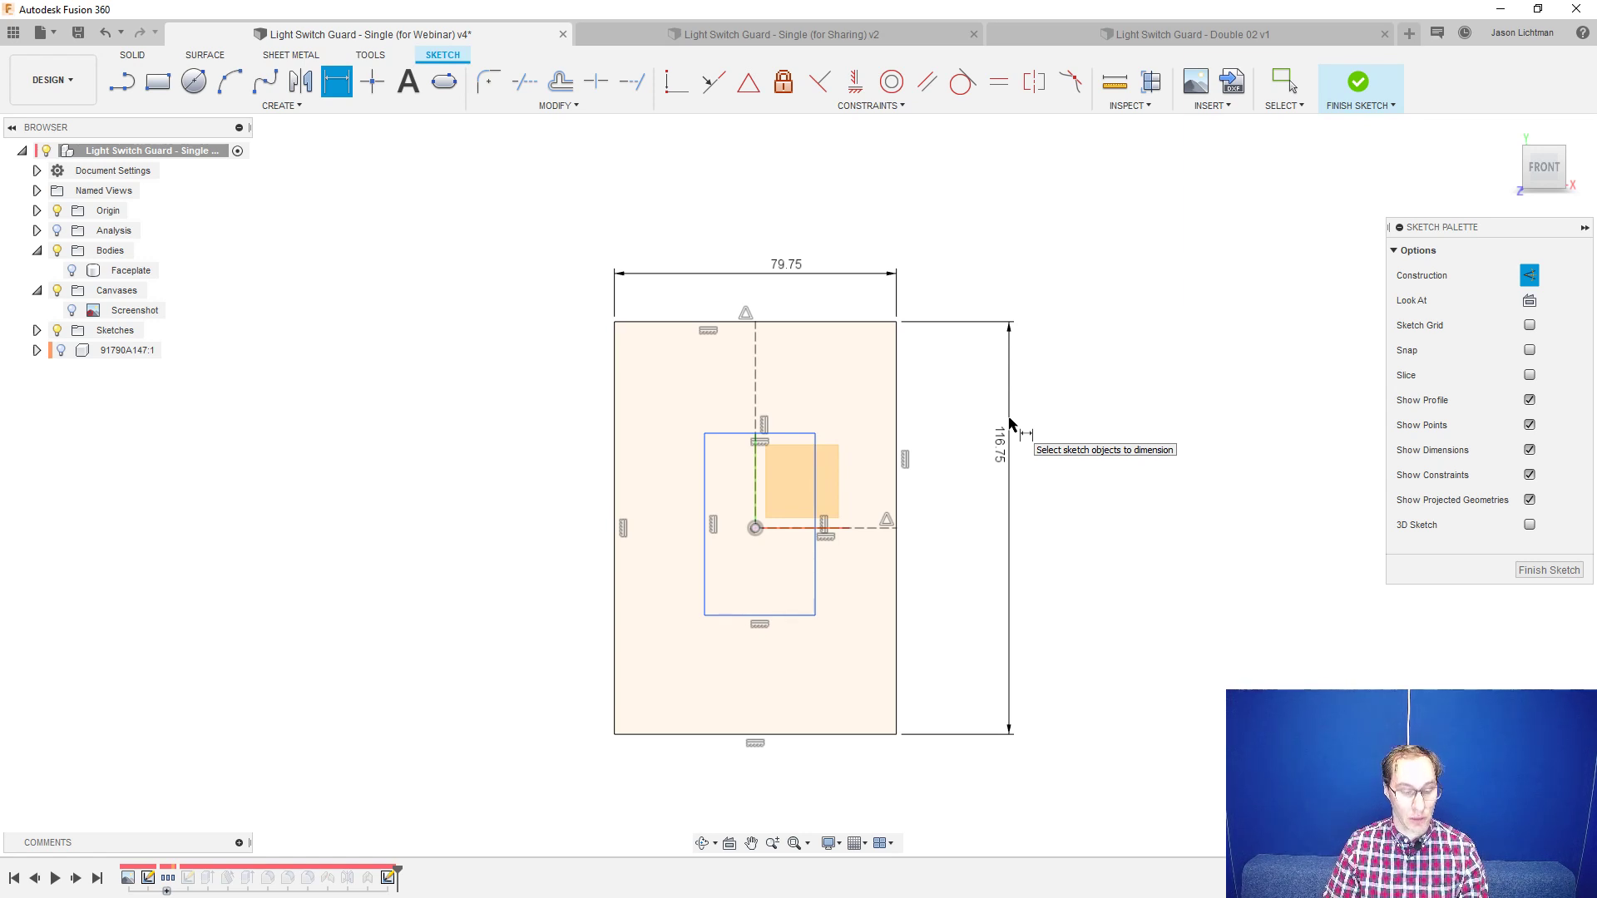
- Dimension the inner rectangle's height to 24.75 mm between its top and bottom edges
click(761, 433)
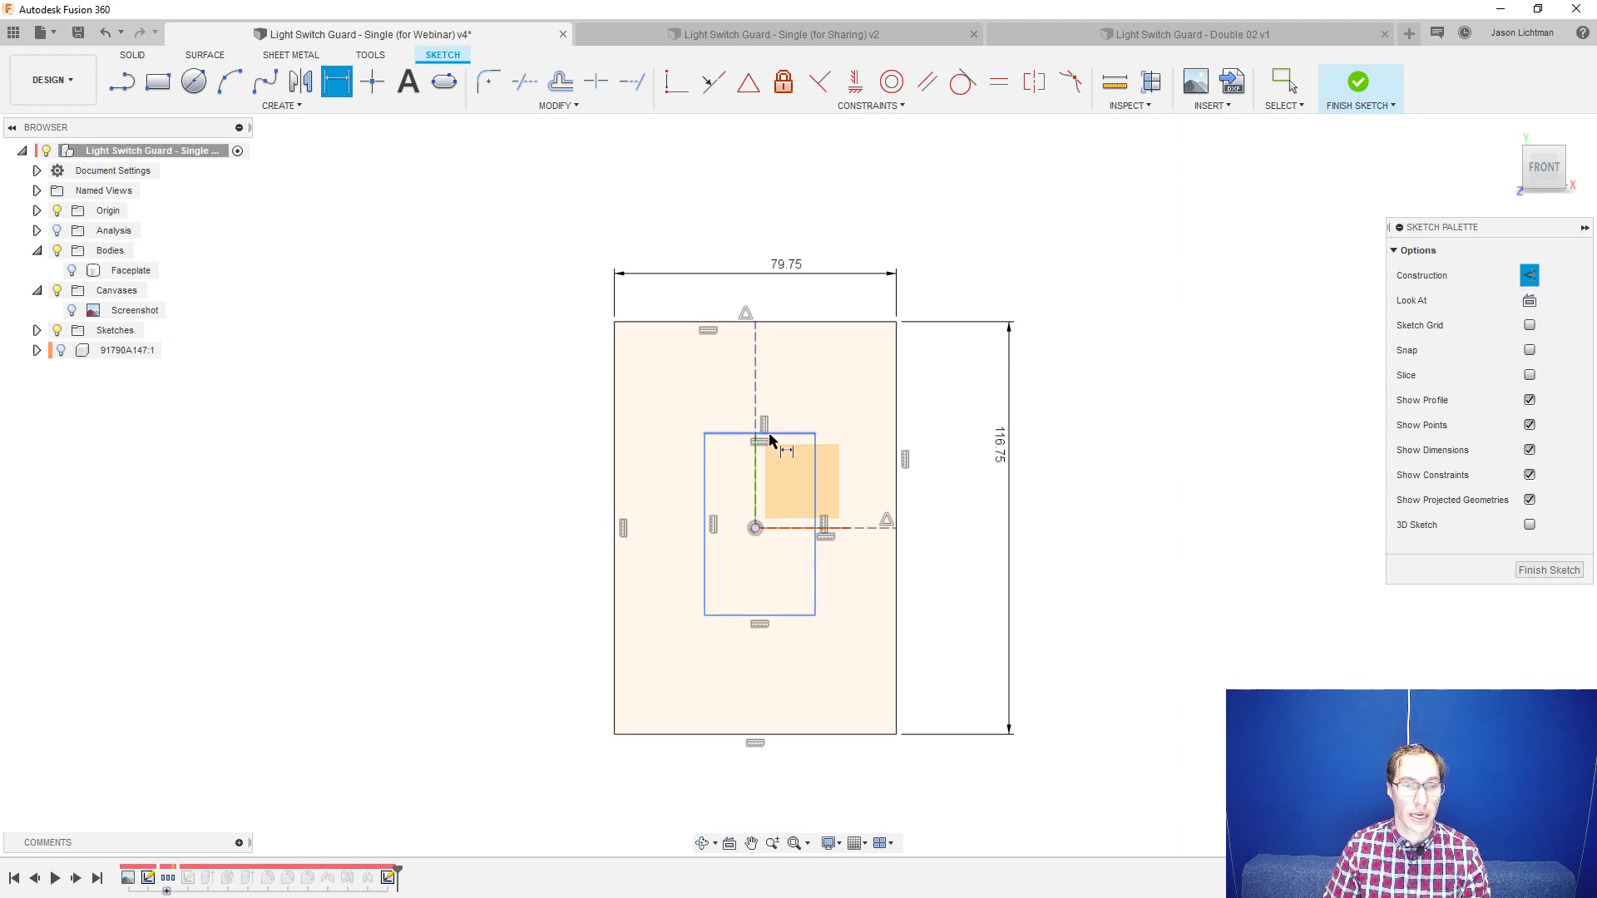
click(789, 616)
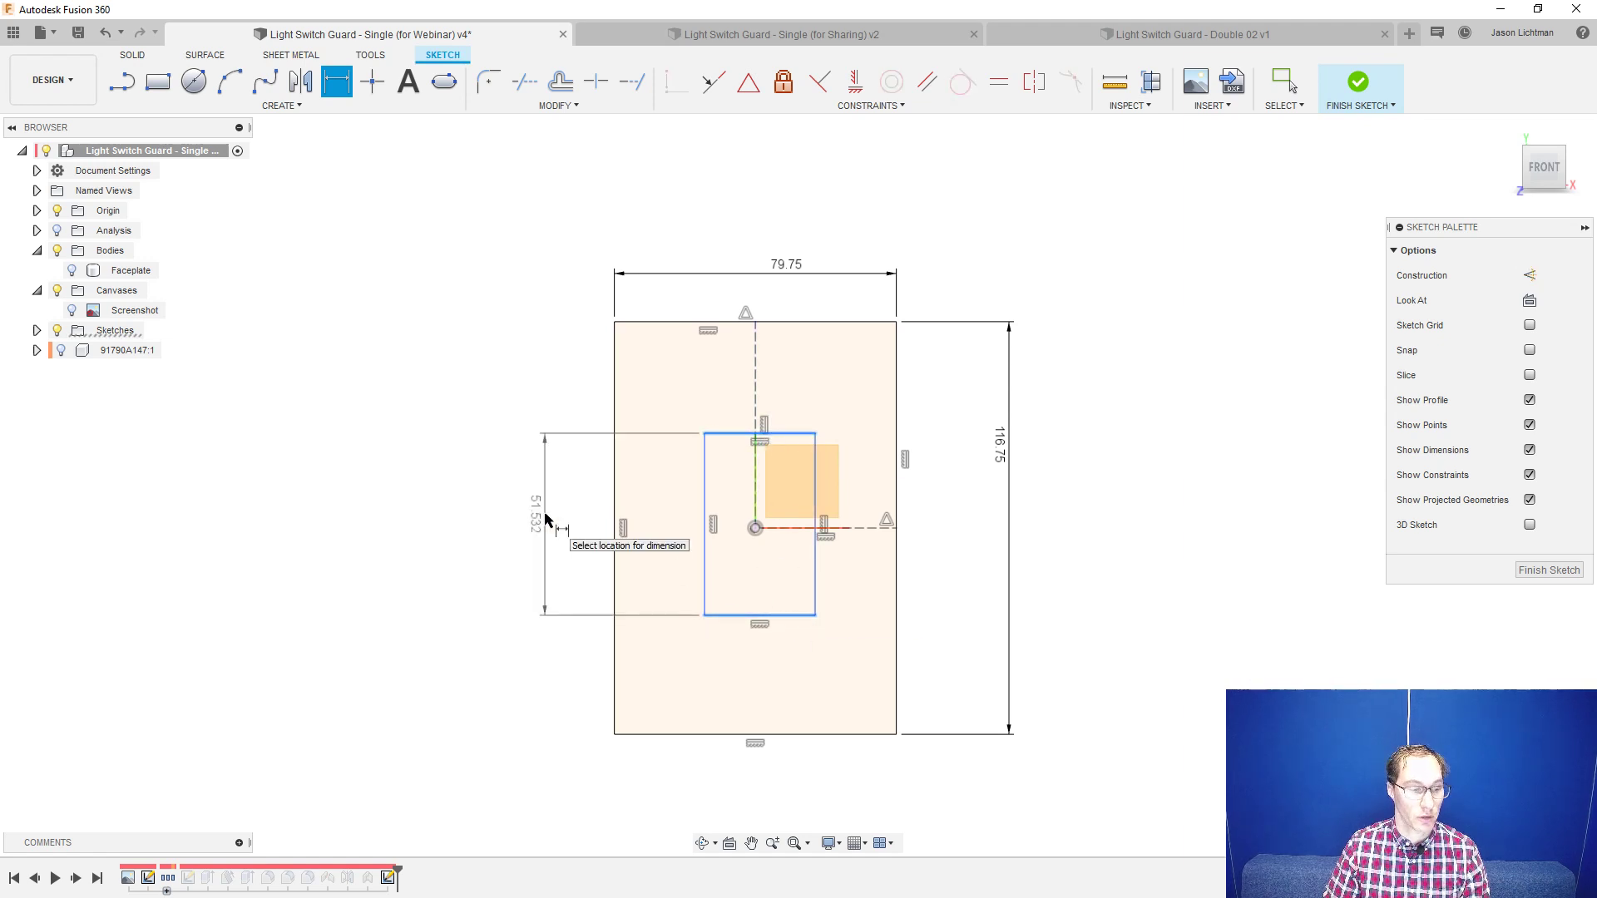
click(545, 515)
text(24.75)
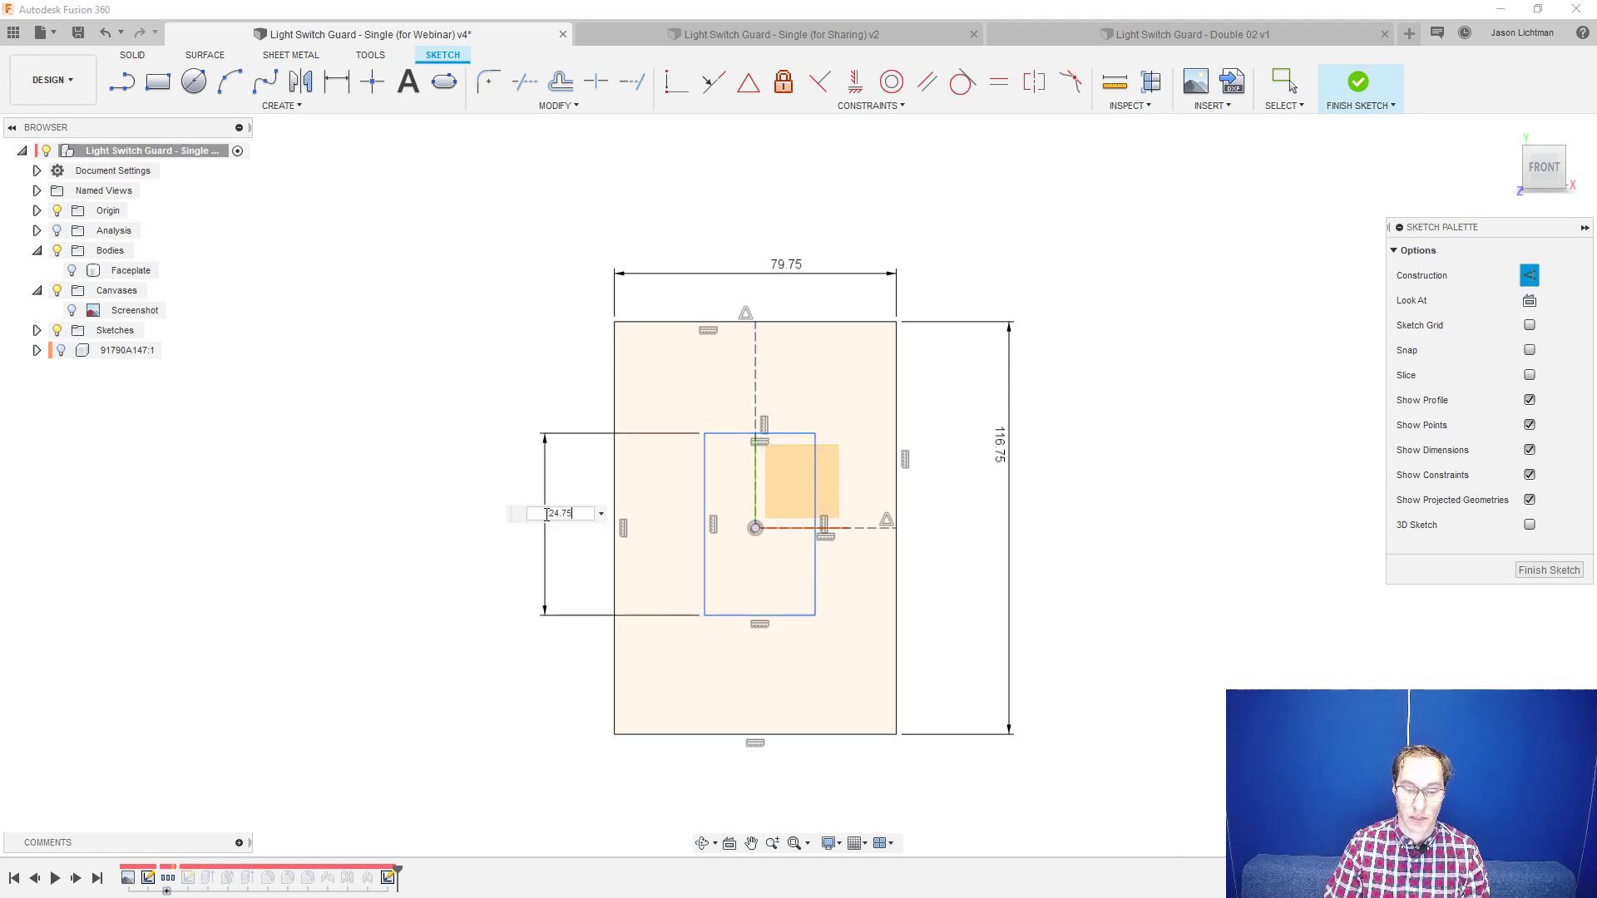
key(Return)
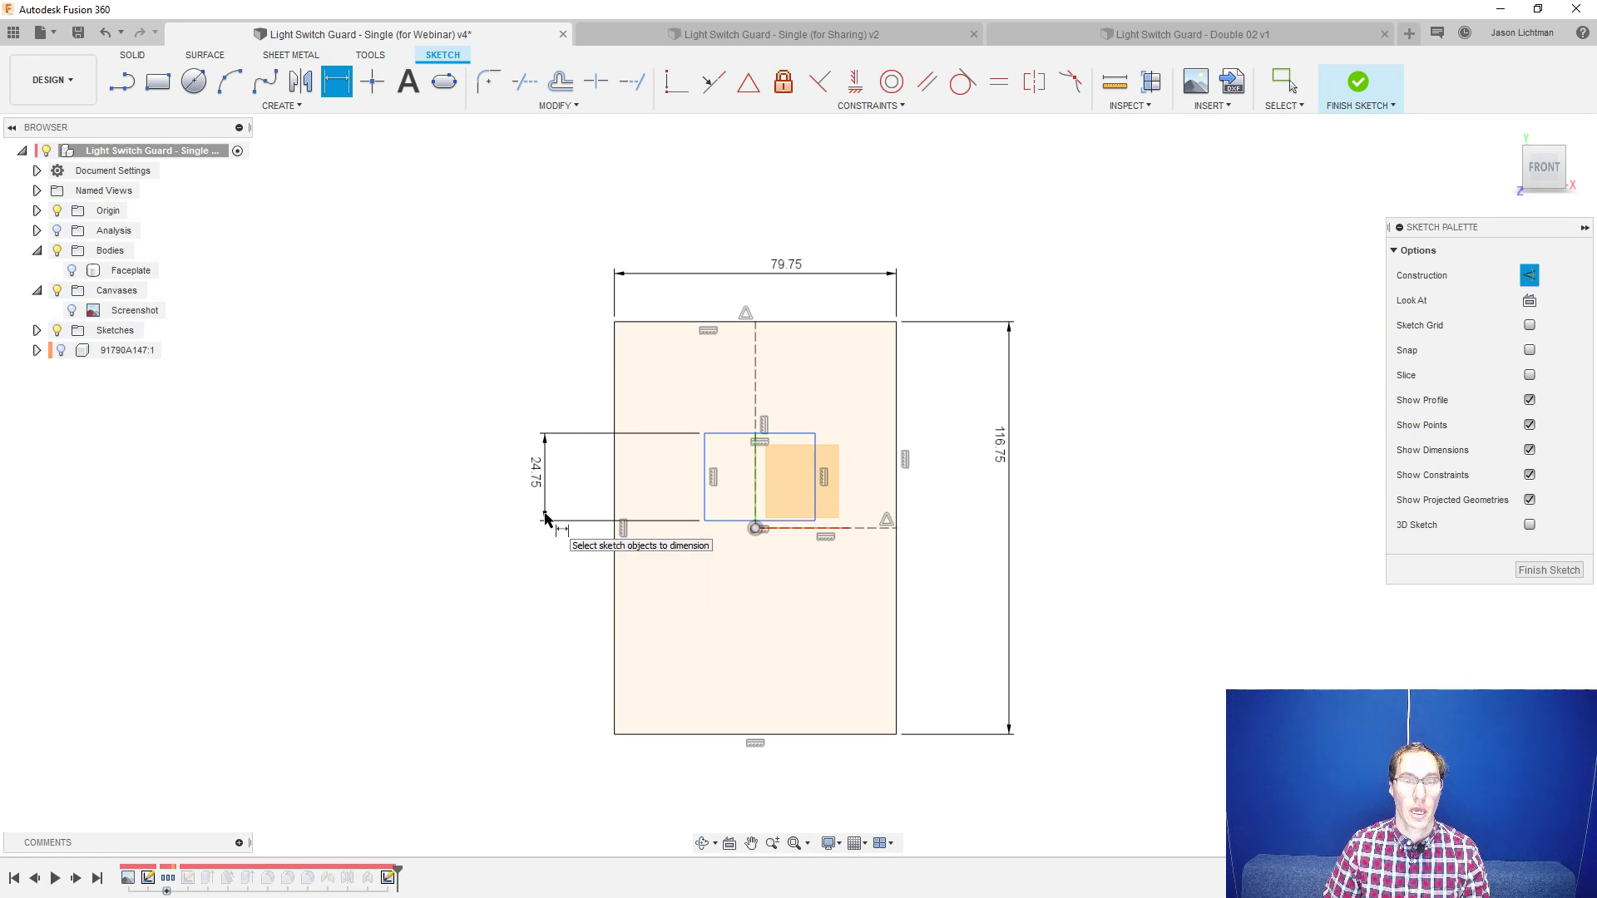
- Dimension the inner rectangle's width to 11 mm along its top edge
click(751, 435)
click(497, 380)
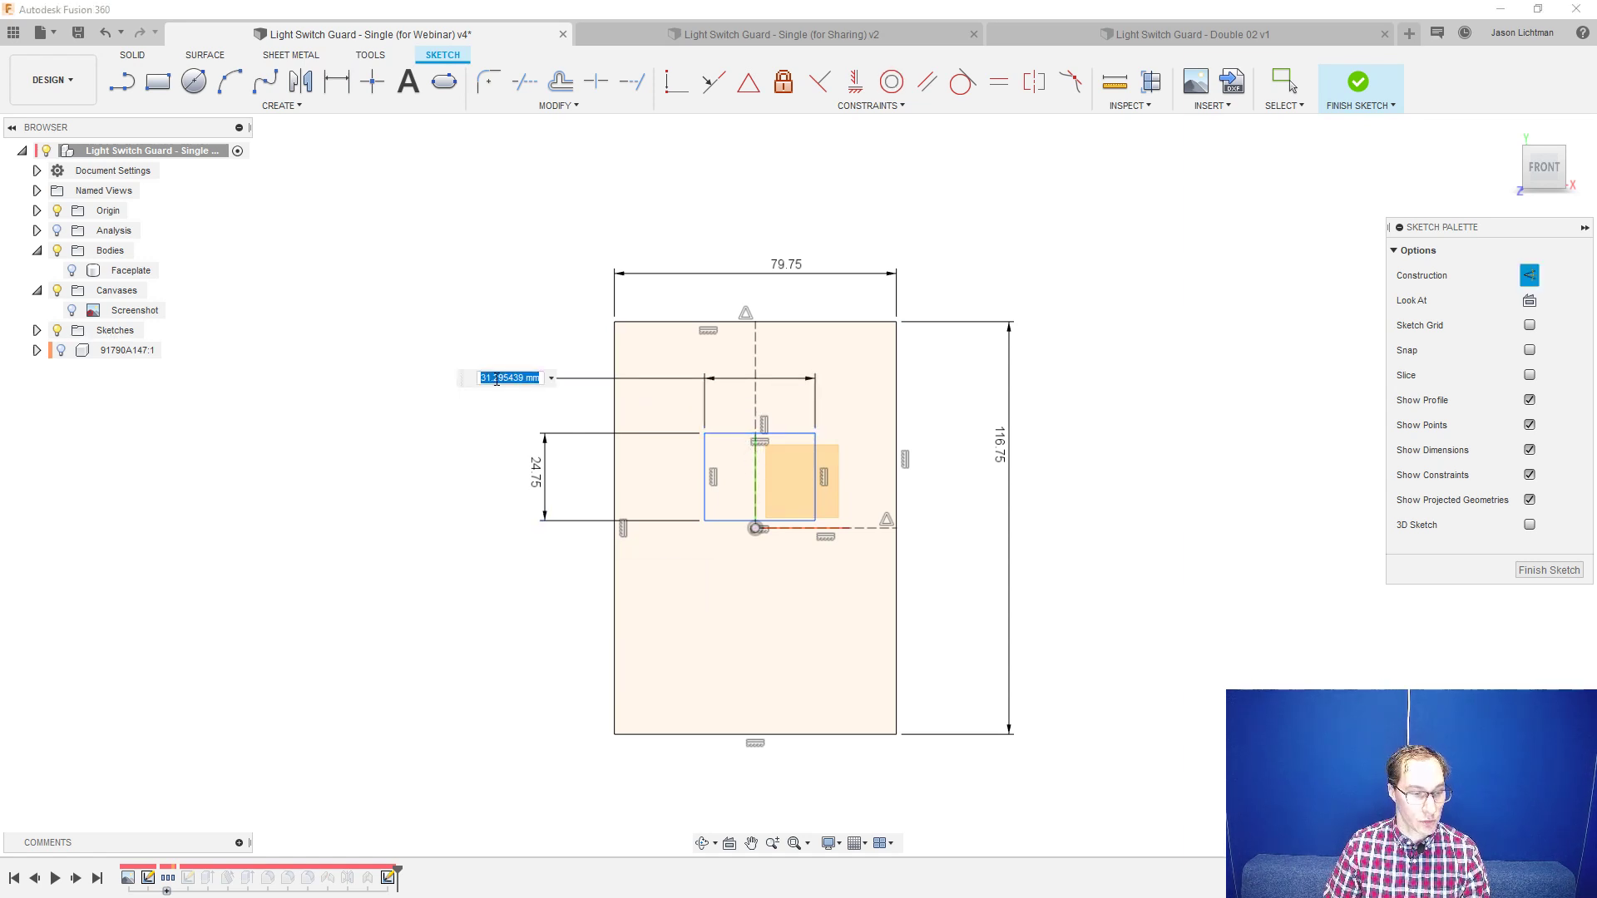
text(11)
key(Return)
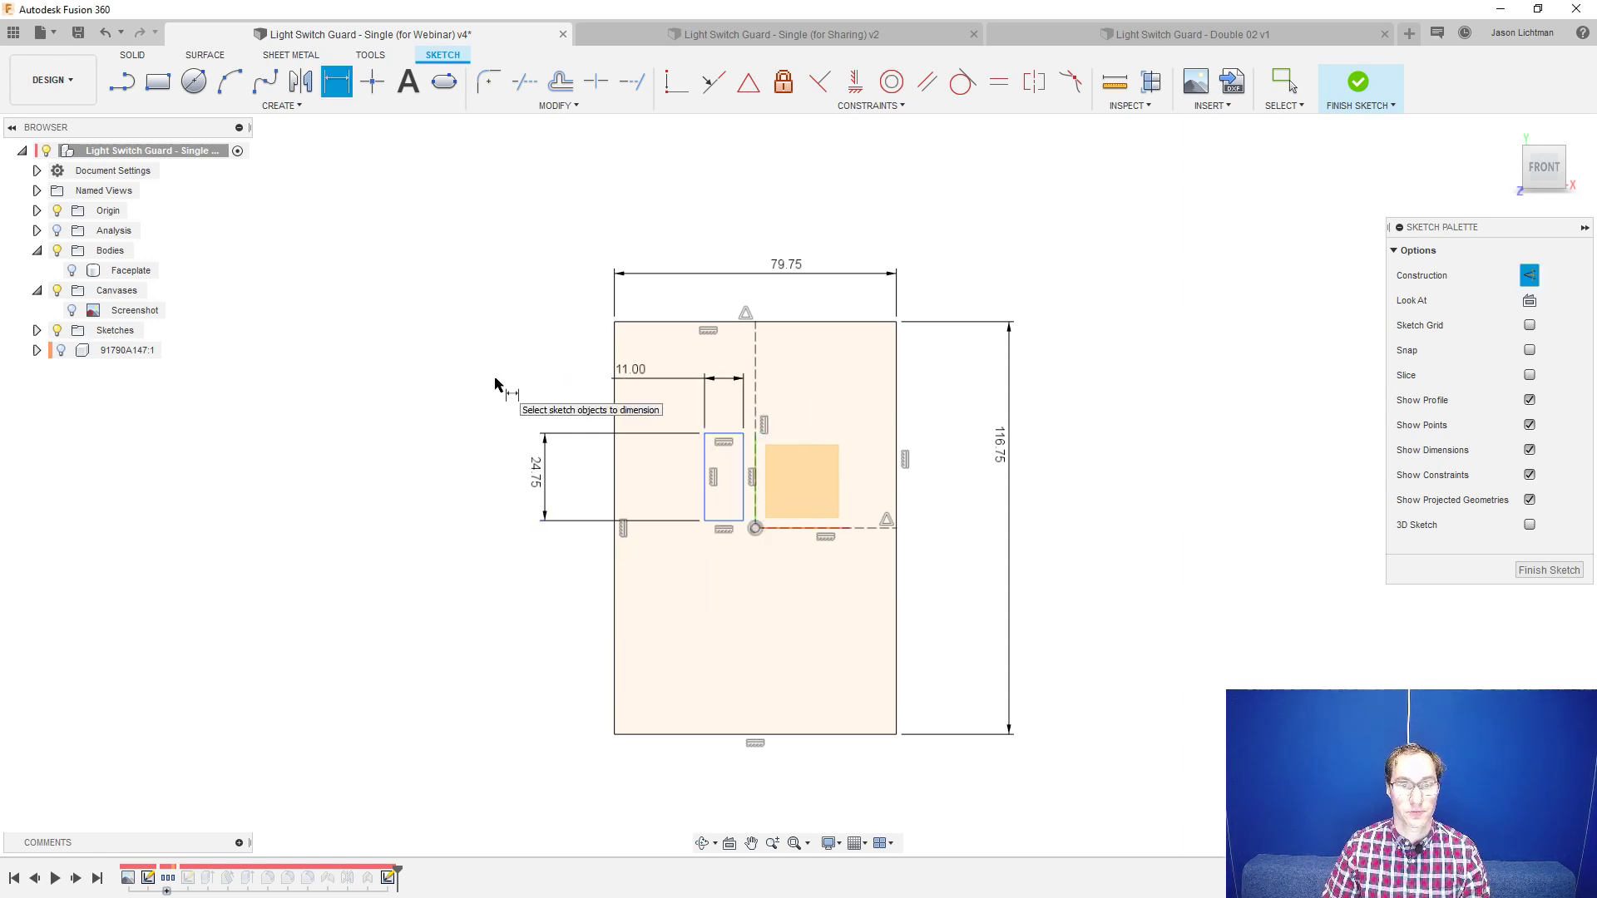
key(Escape)
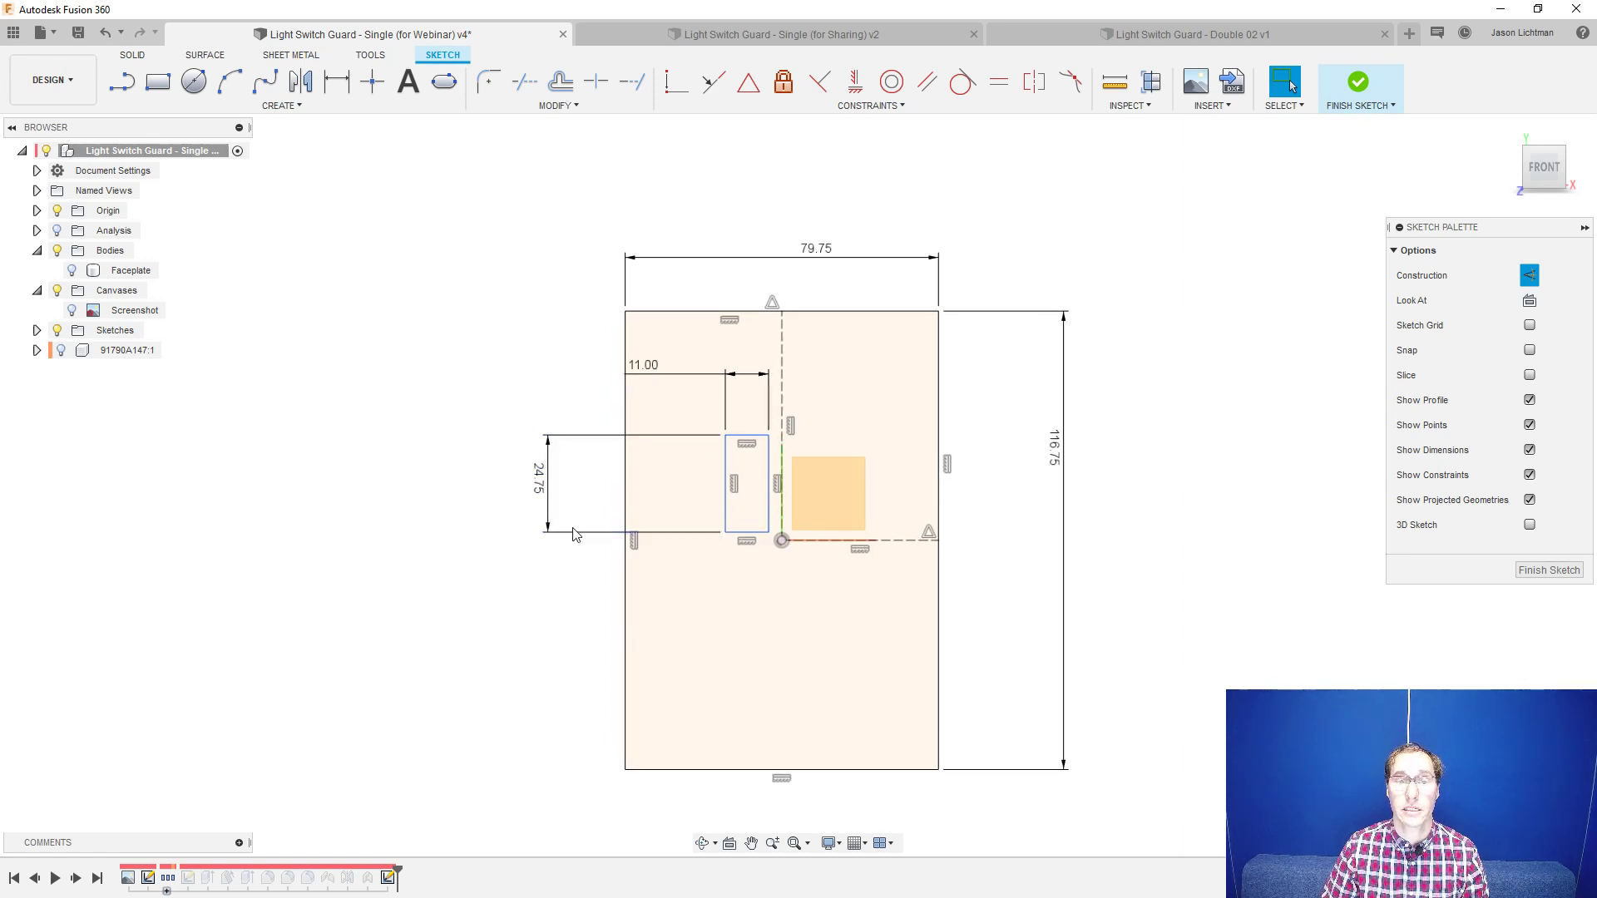
- Move the inner rectangle over the origin and apply a Symmetry constraint to its two vertical sides about the vertical construction line
scroll(699, 539, up, 3)
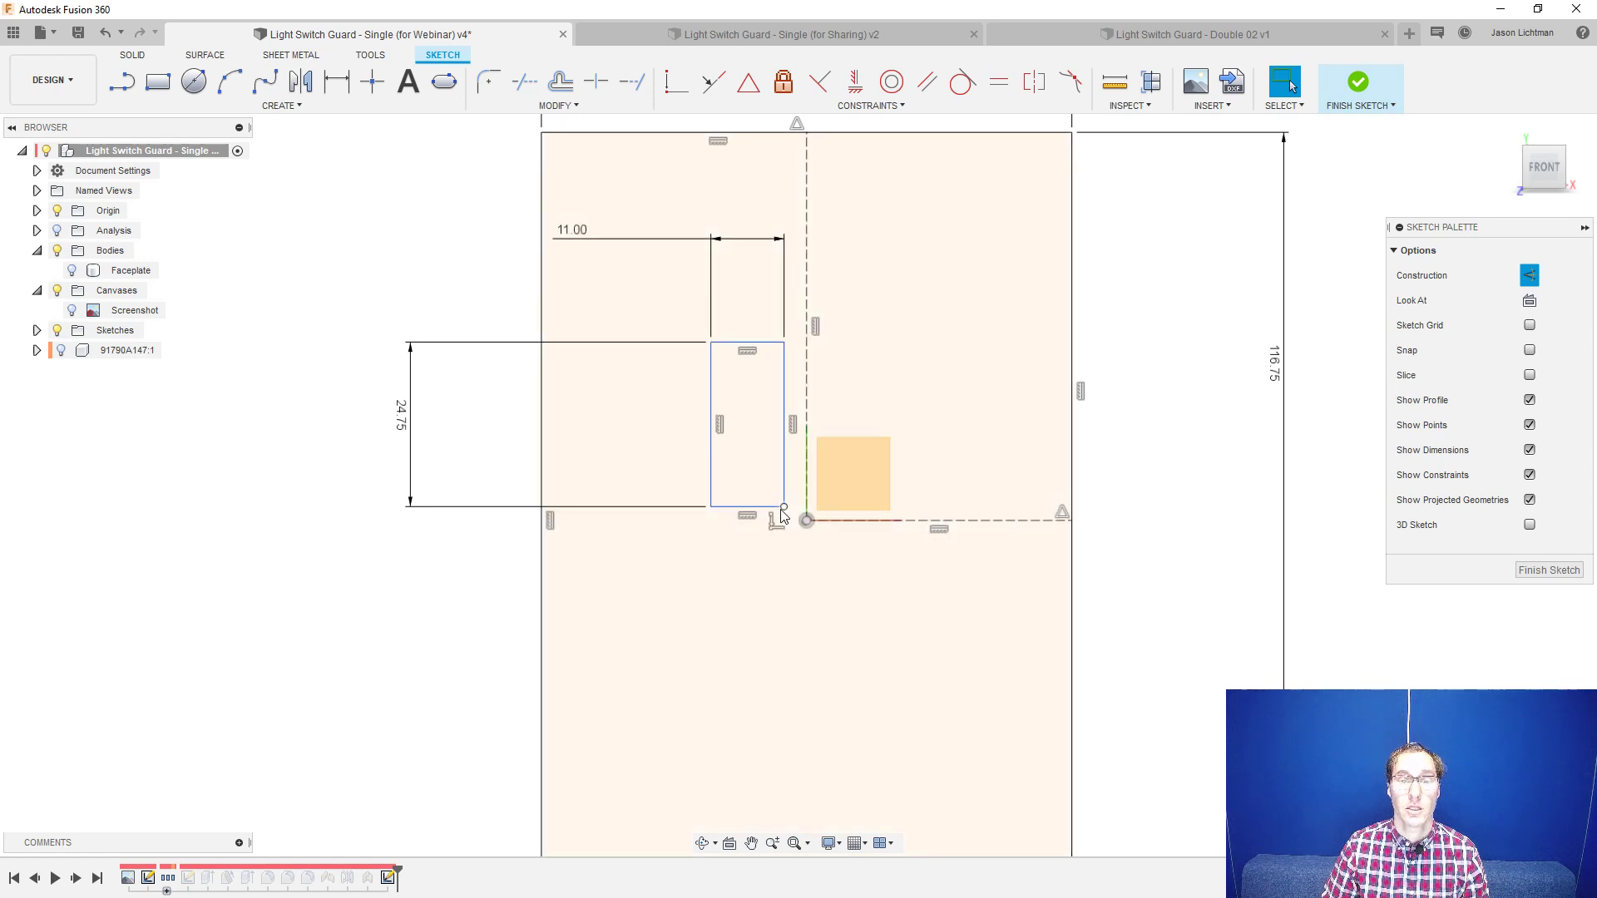
drag(781, 509, 845, 595)
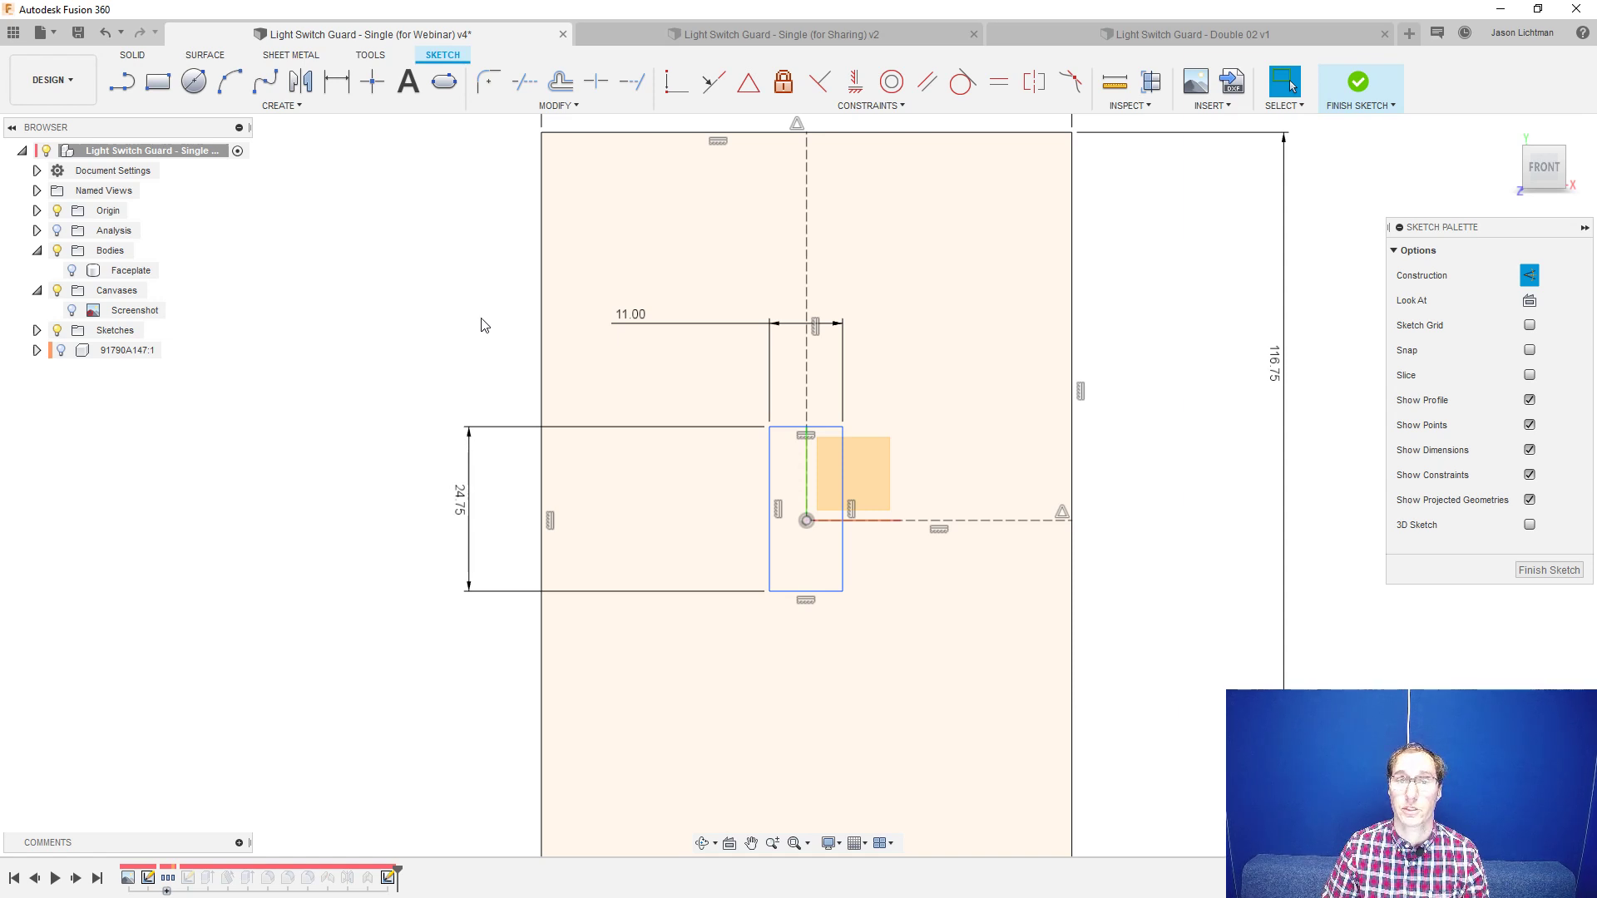
click(857, 107)
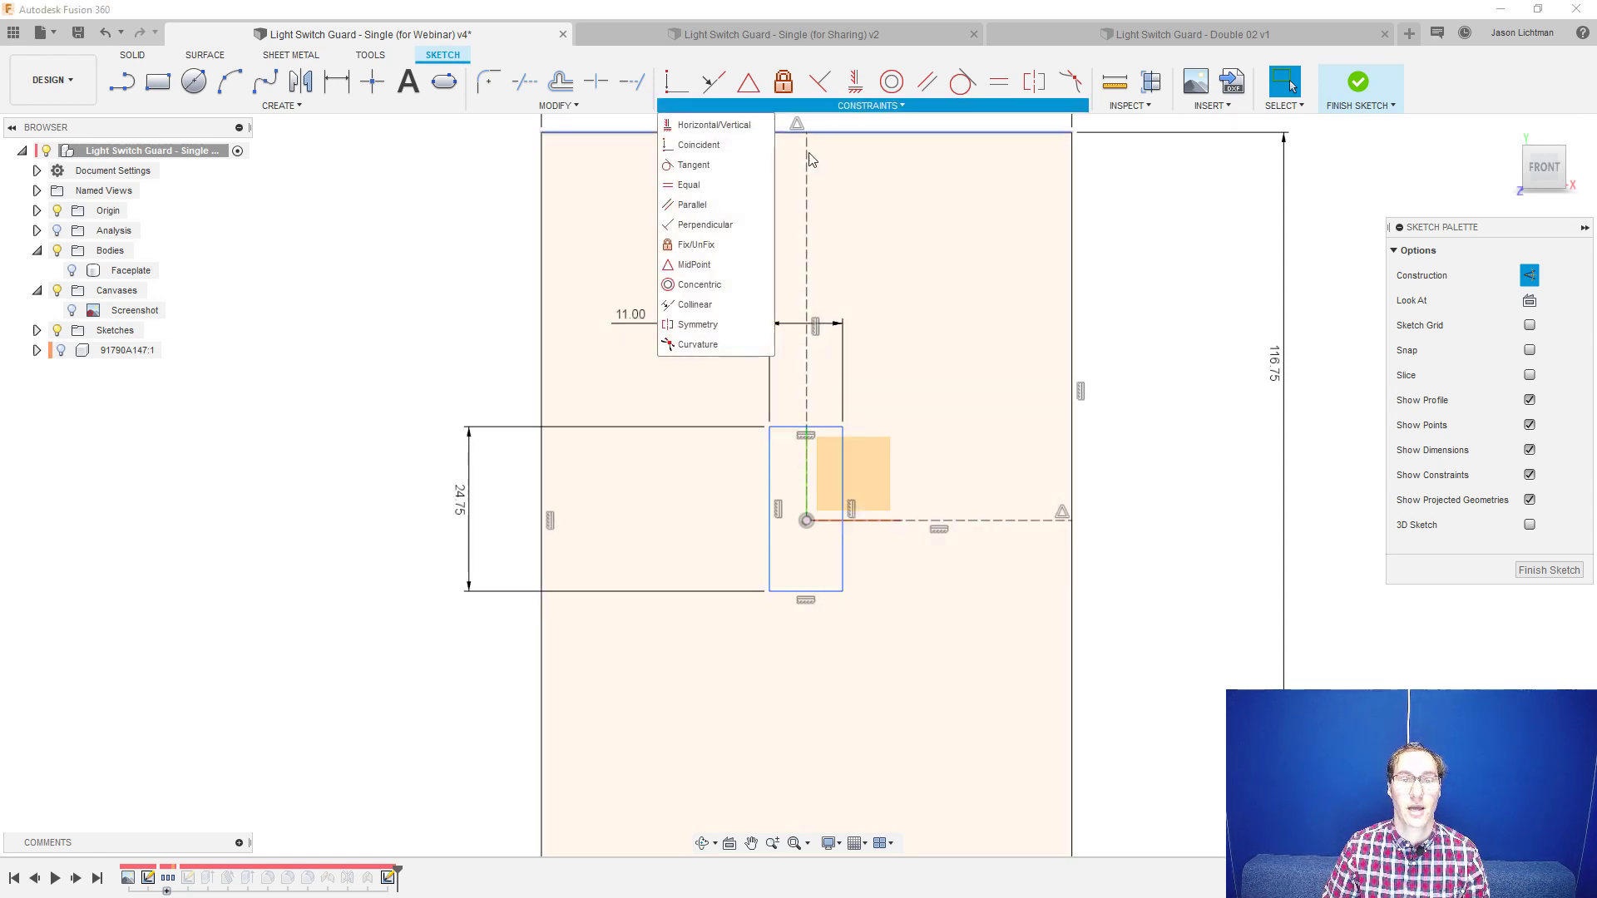
click(745, 324)
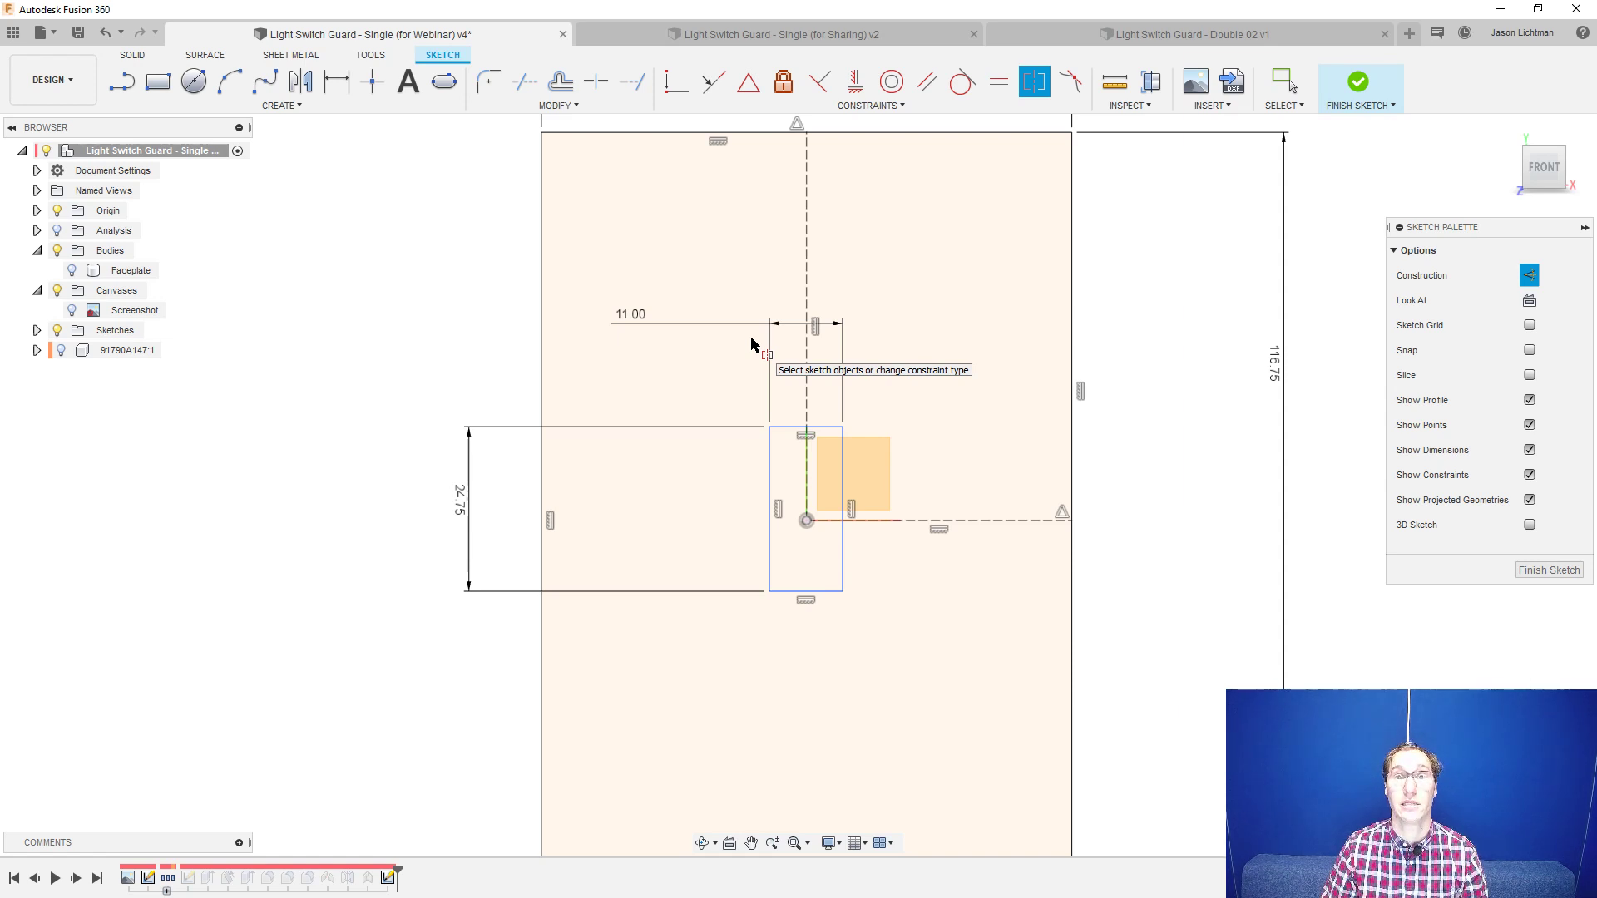
click(770, 449)
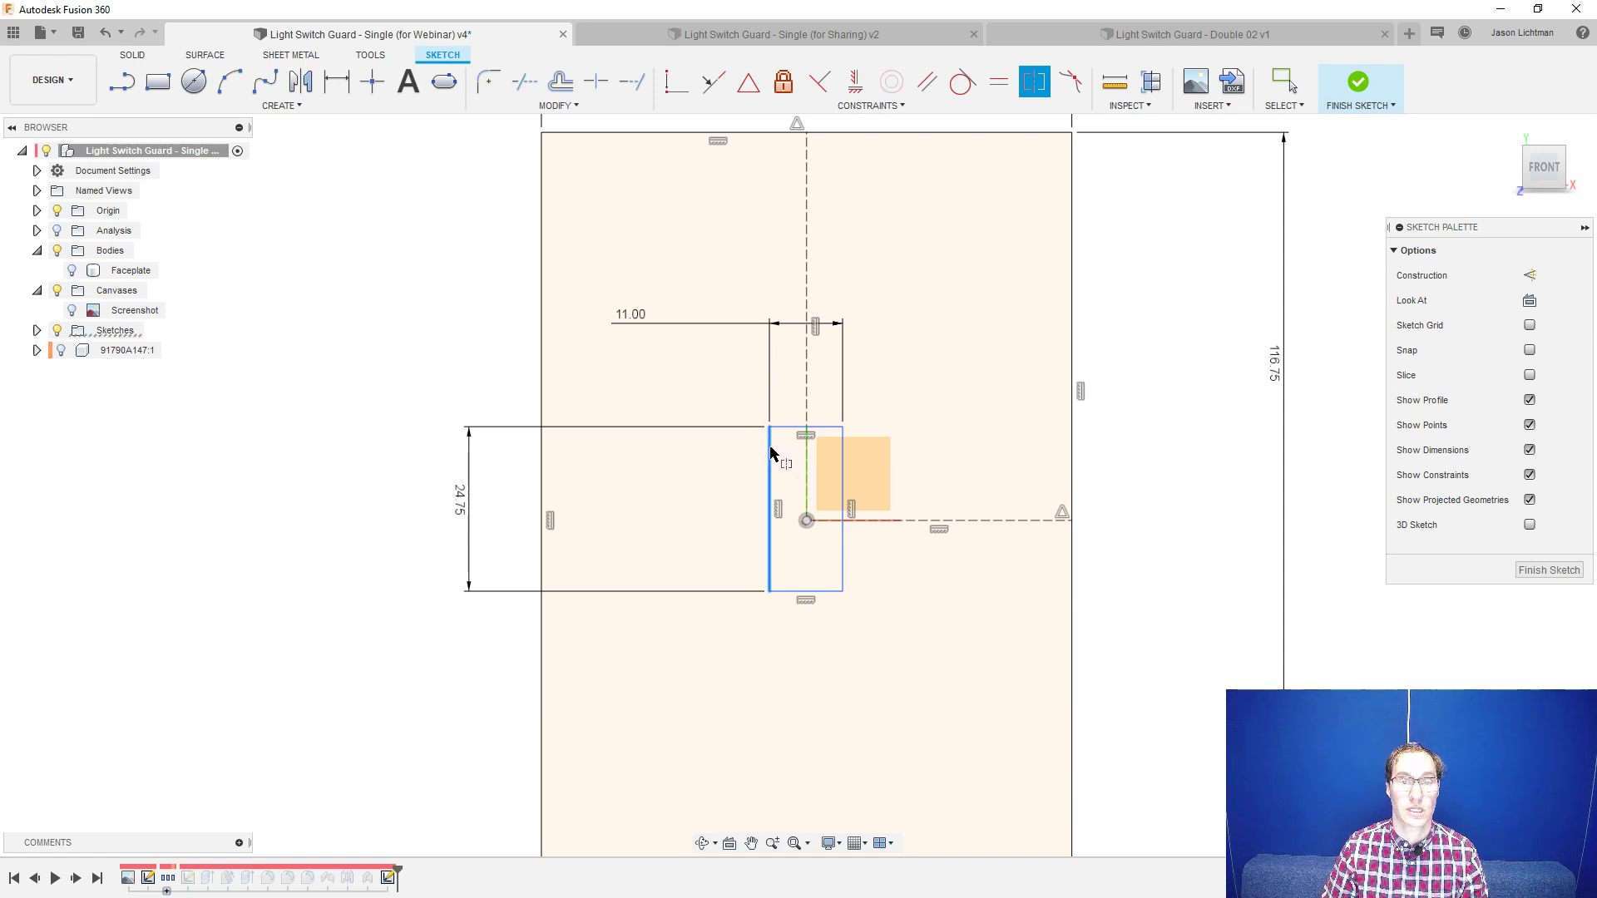
click(843, 456)
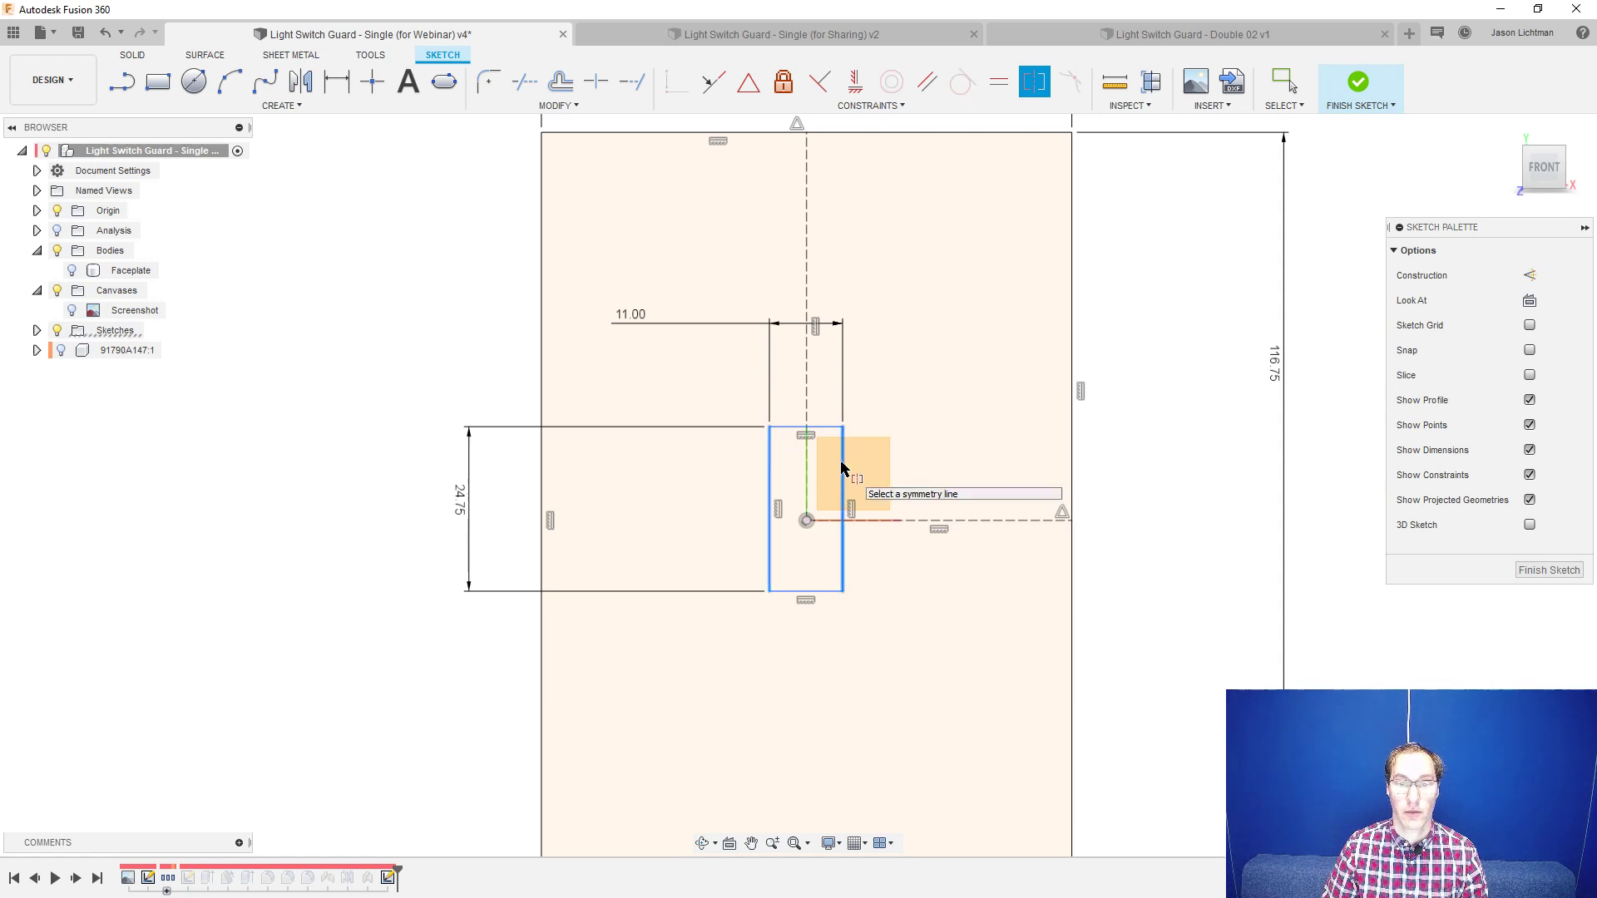
click(807, 405)
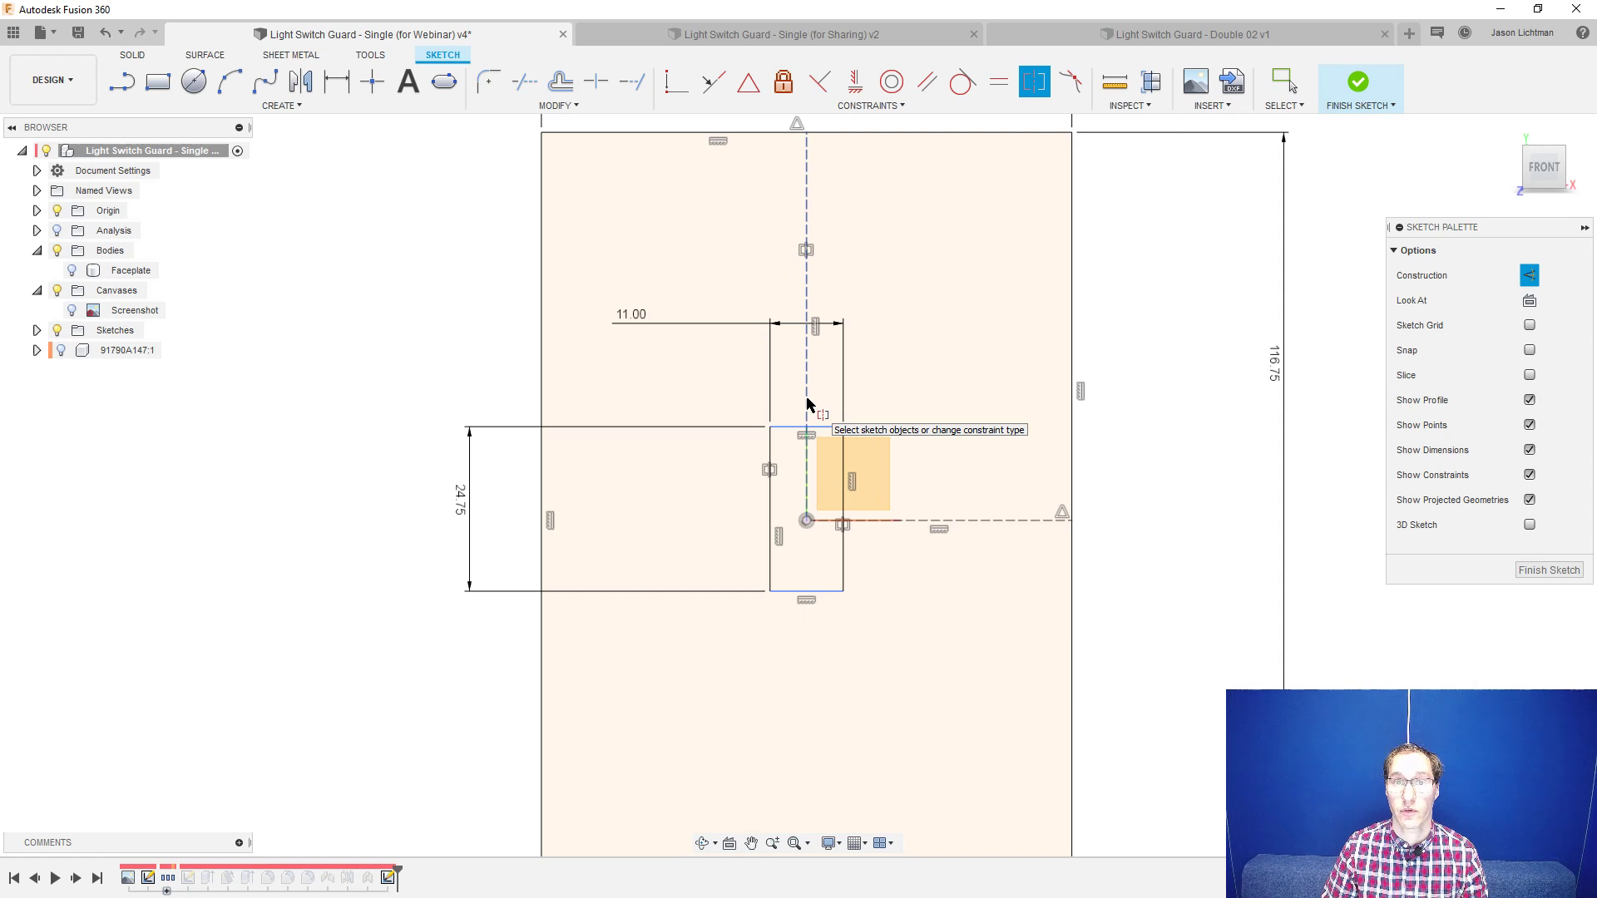
- Make the inner rectangle's top and bottom edges symmetric about the horizontal construction line
click(820, 426)
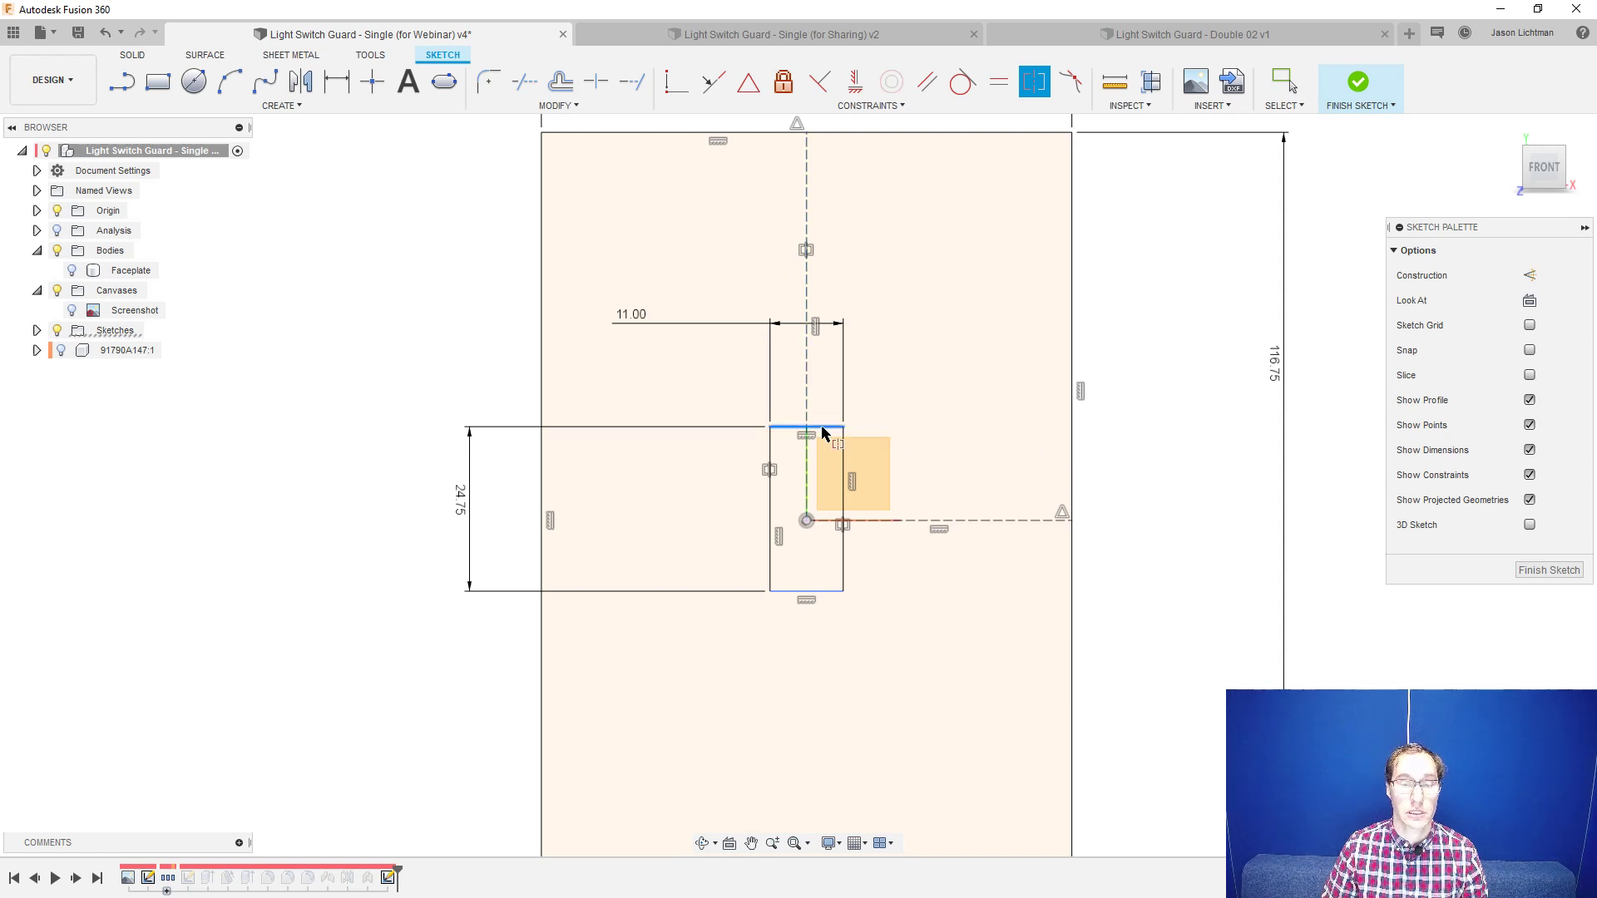
click(815, 591)
click(938, 521)
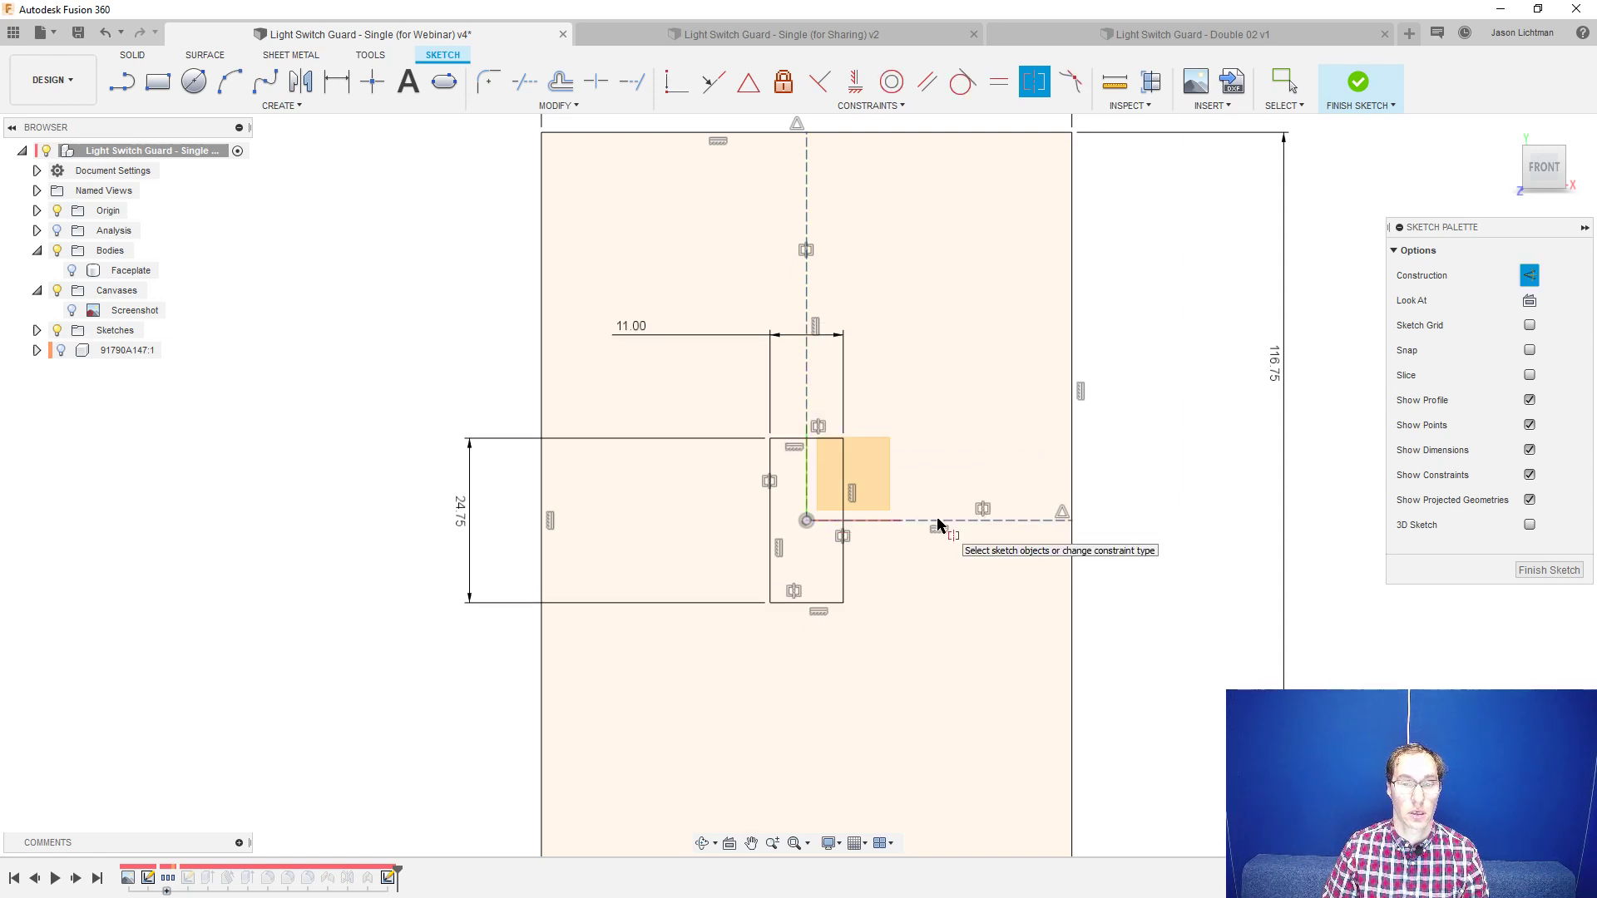
- Draw a circle centred on the vertical construction line above the inner rectangle and convert it from construction to normal geometry
scroll(1115, 583, down, 2)
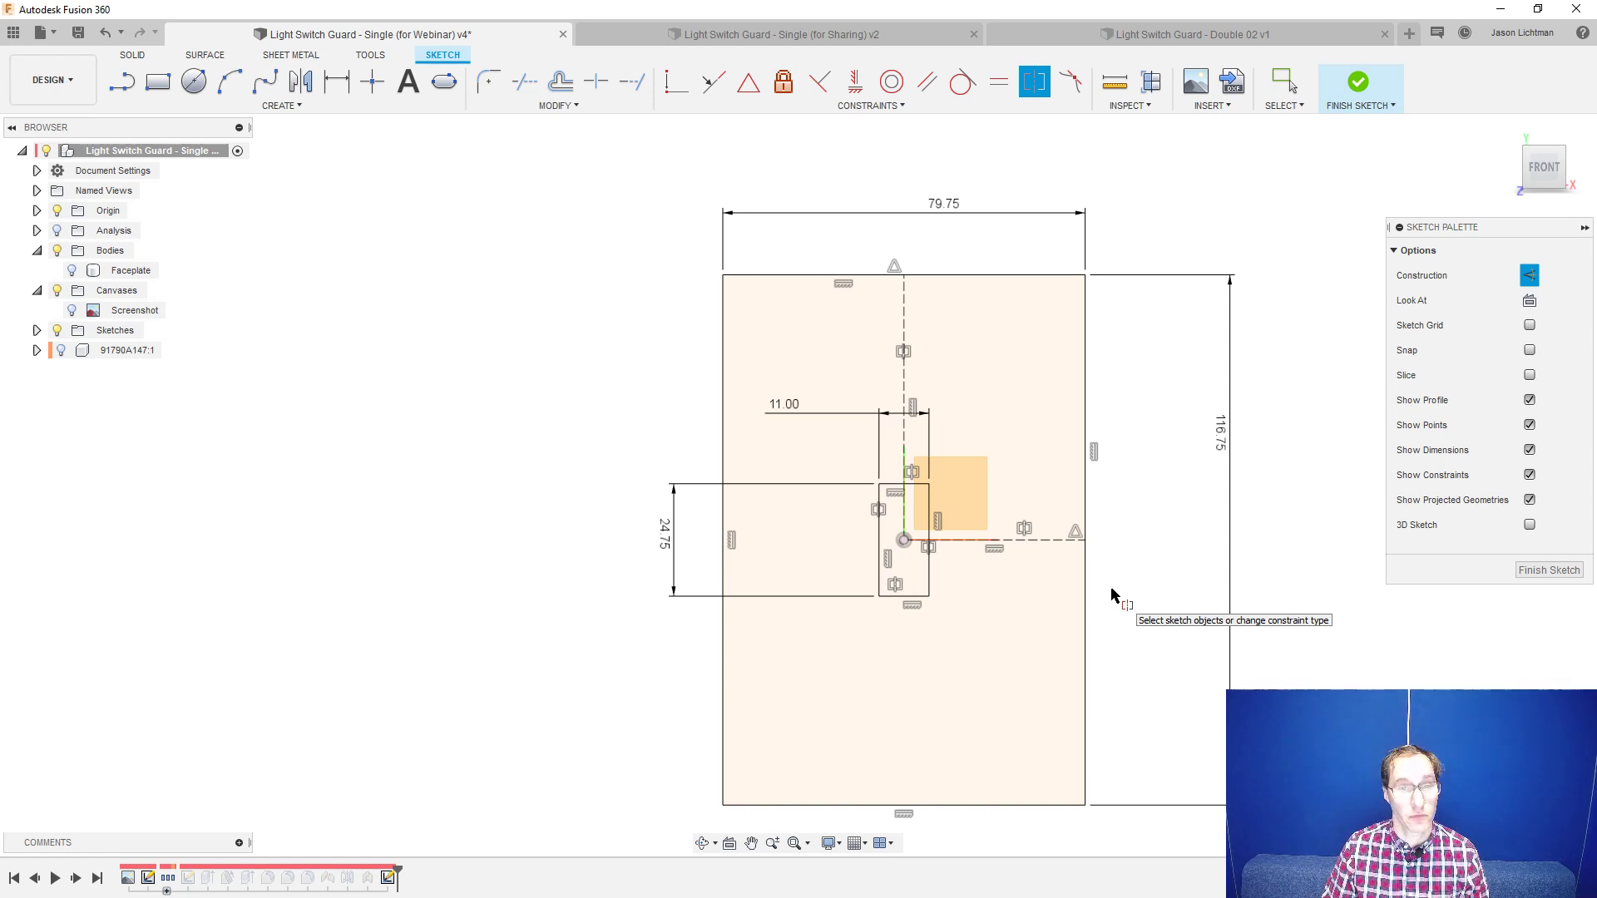
key(c)
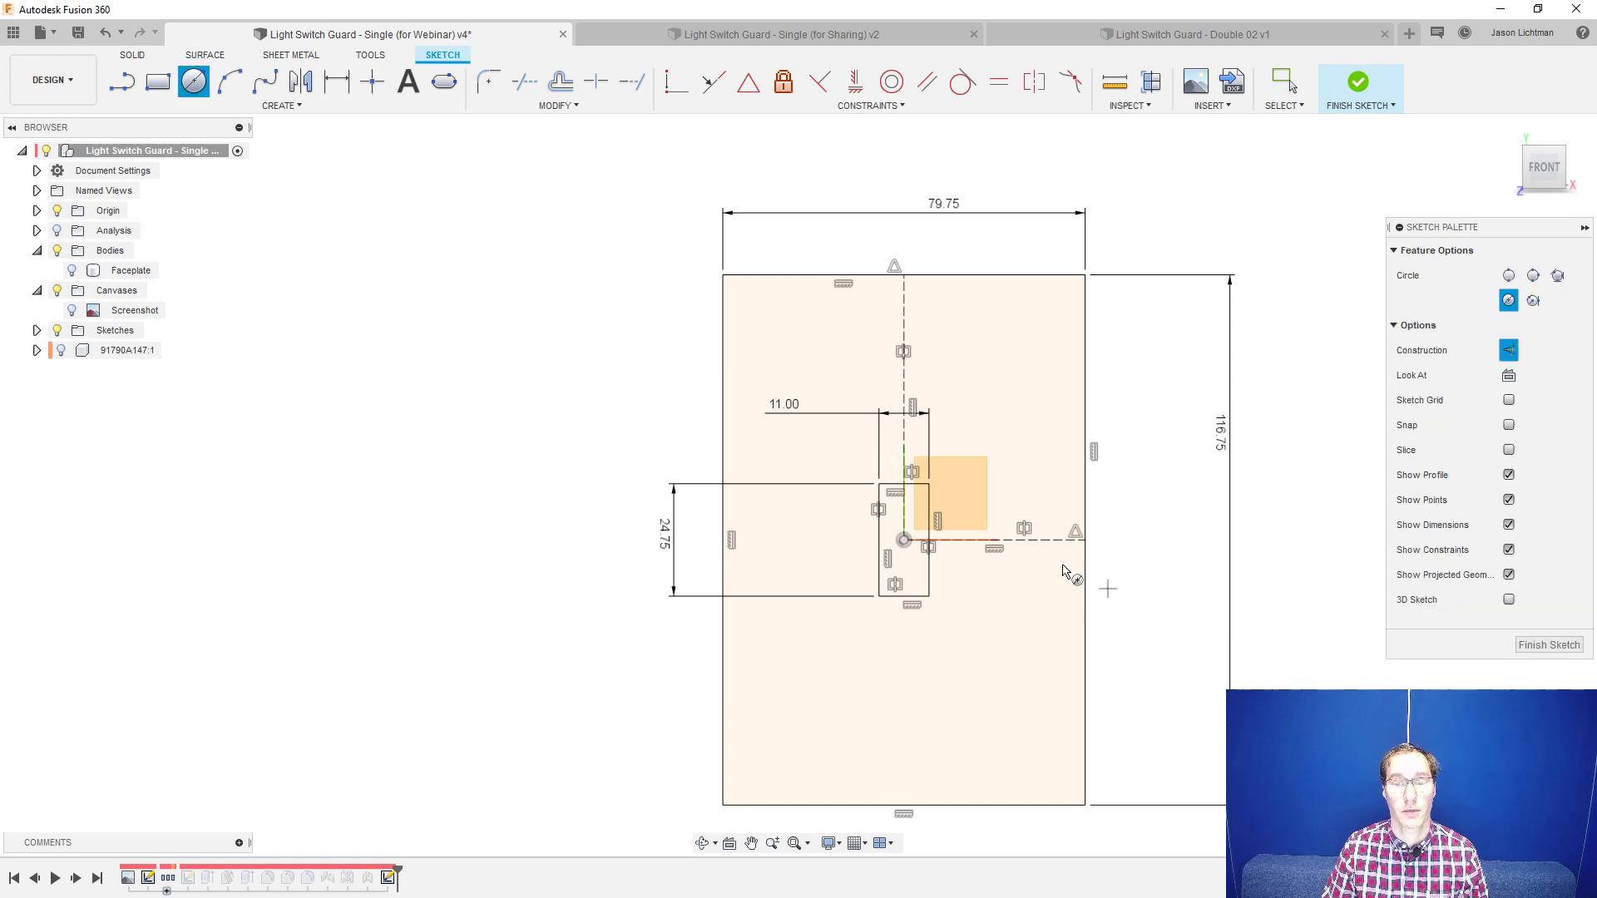
click(904, 371)
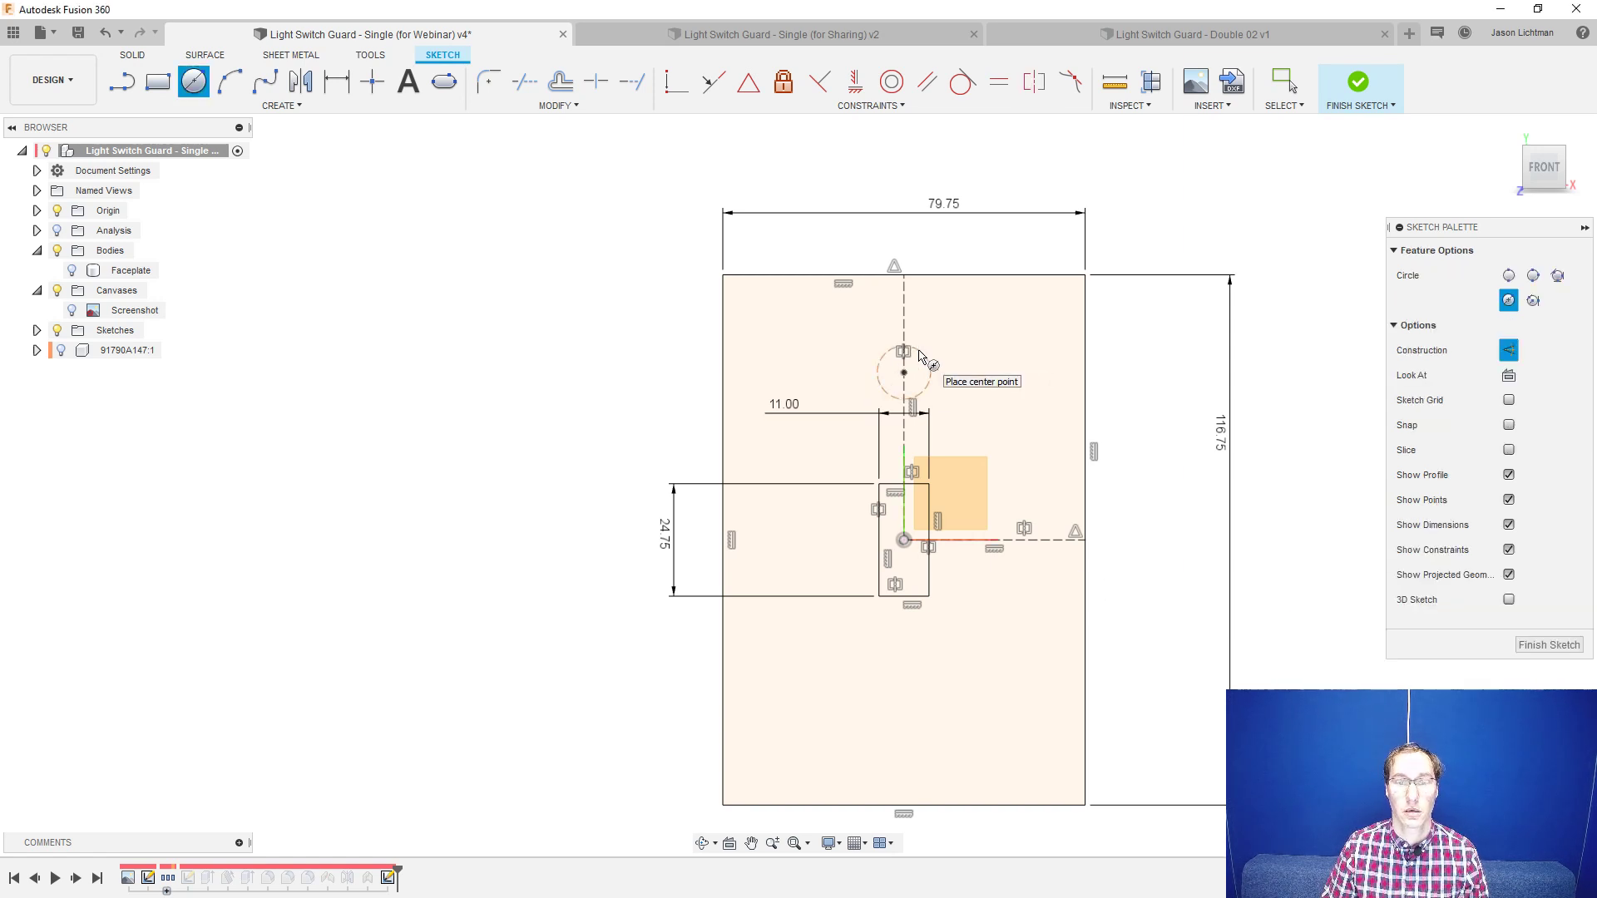
click(931, 371)
key(Escape)
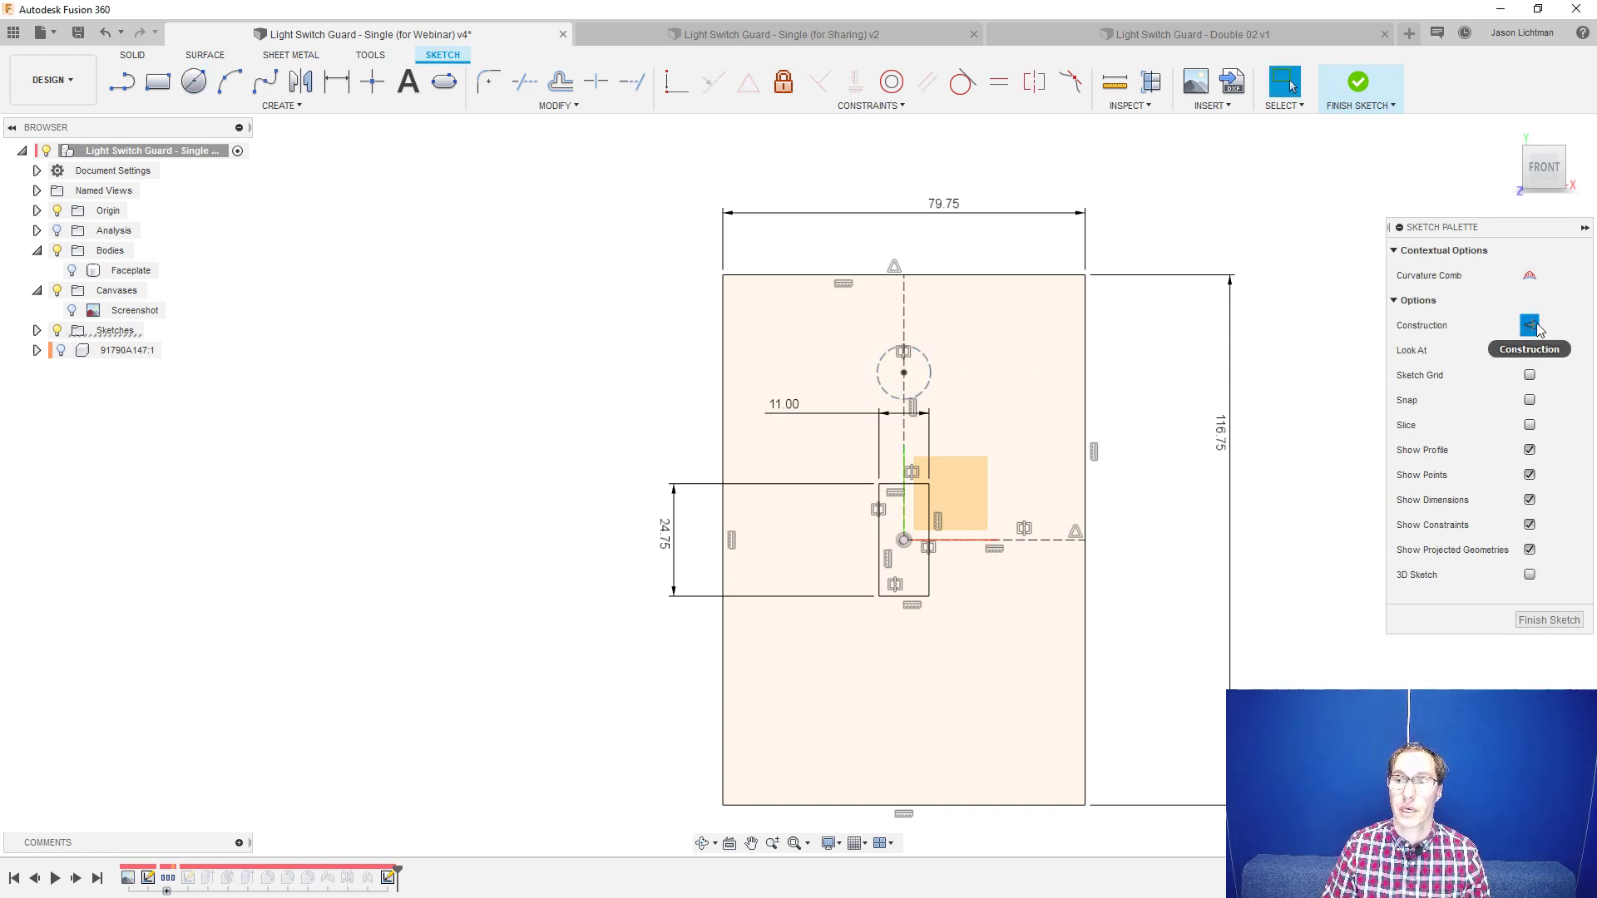
click(1529, 325)
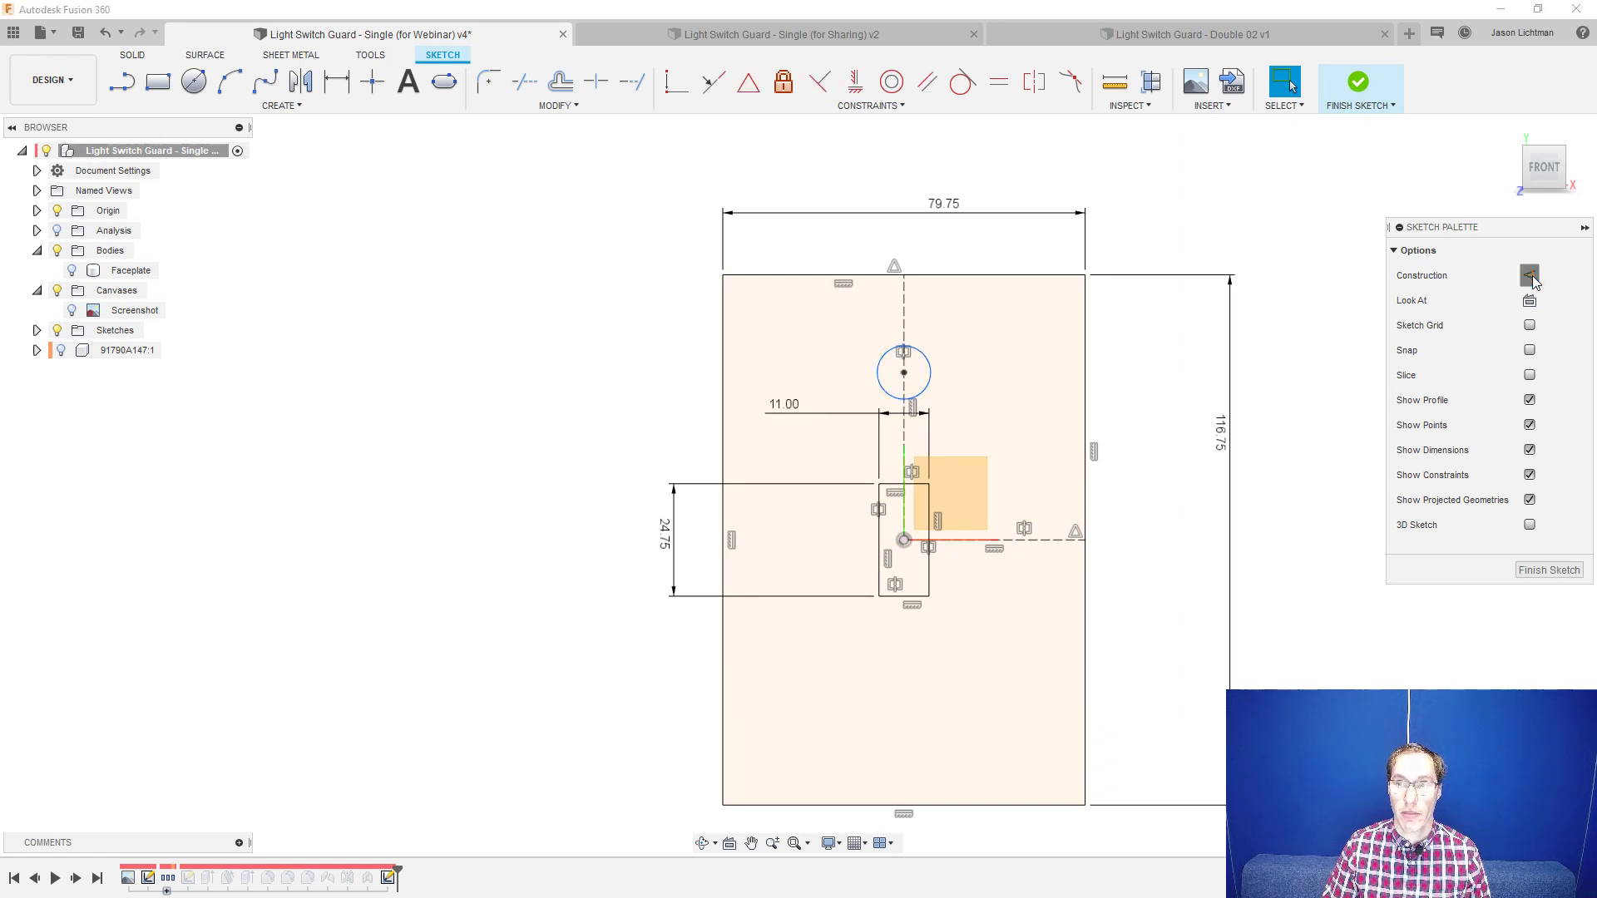
- Draw a separate circle about 14 mm in diameter below the inner rectangle, and delete it
click(1100, 678)
key(c)
click(905, 688)
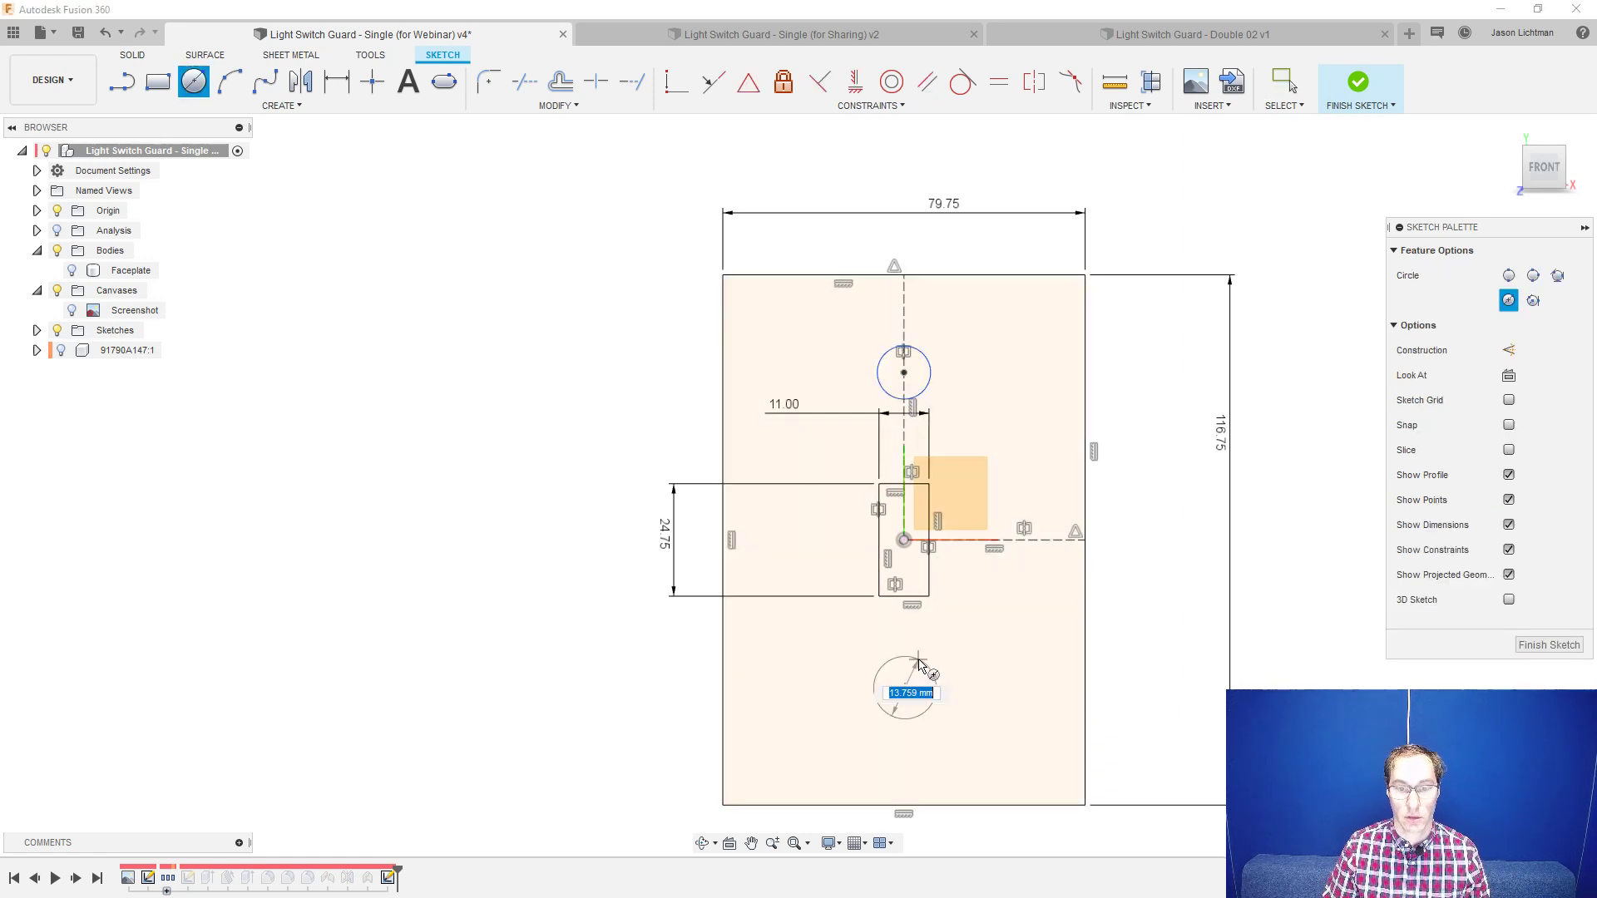
key(Escape)
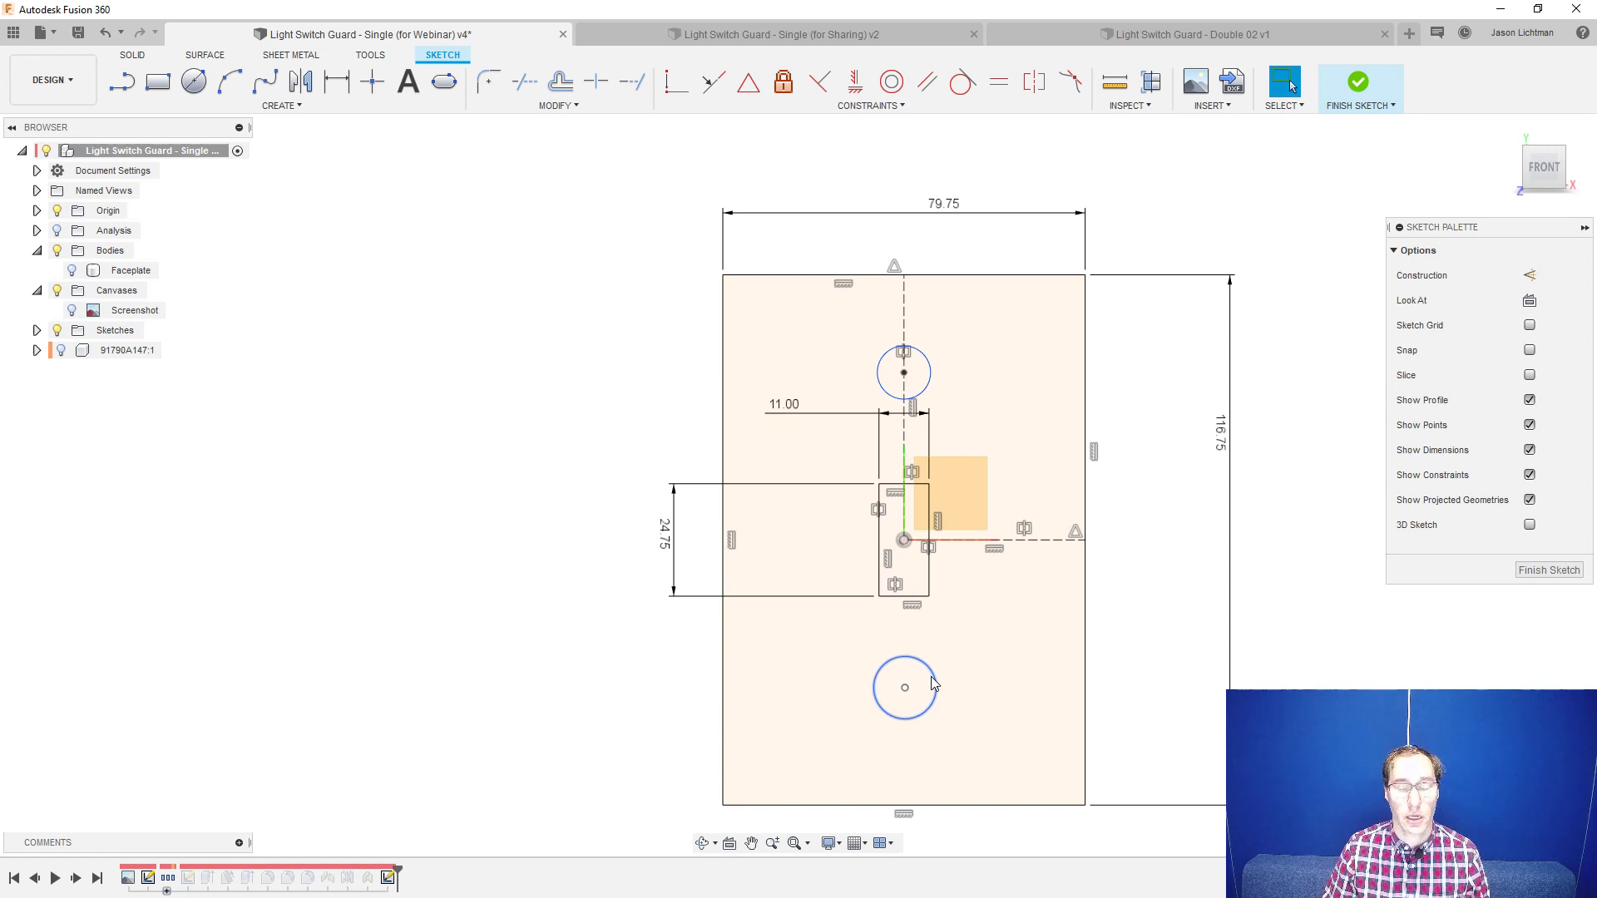
click(936, 686)
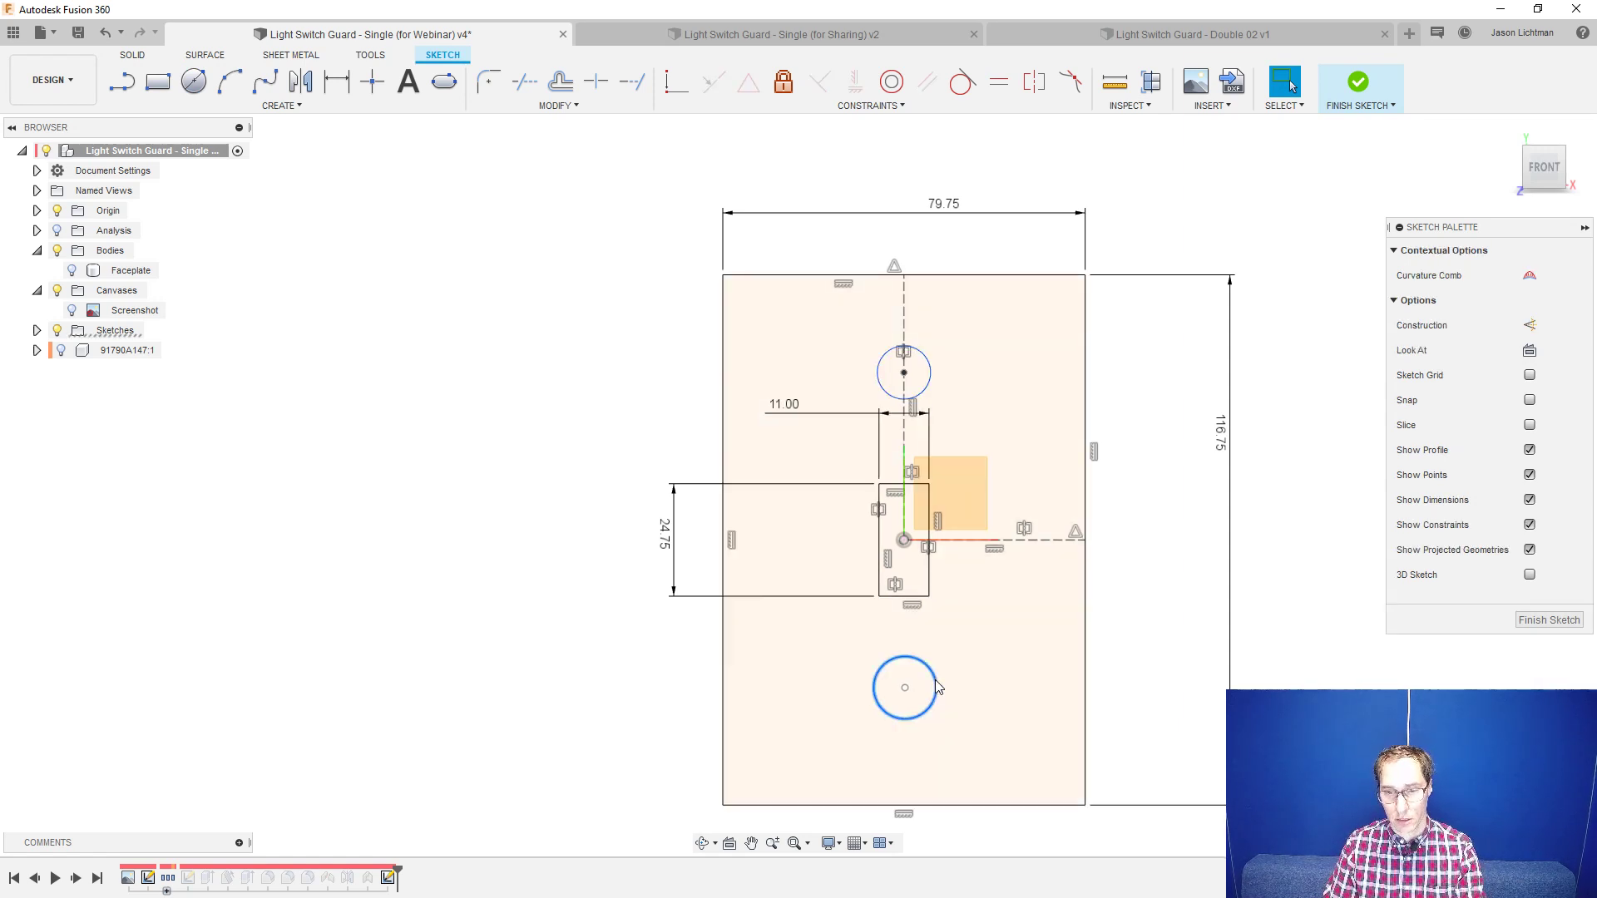
key(Delete)
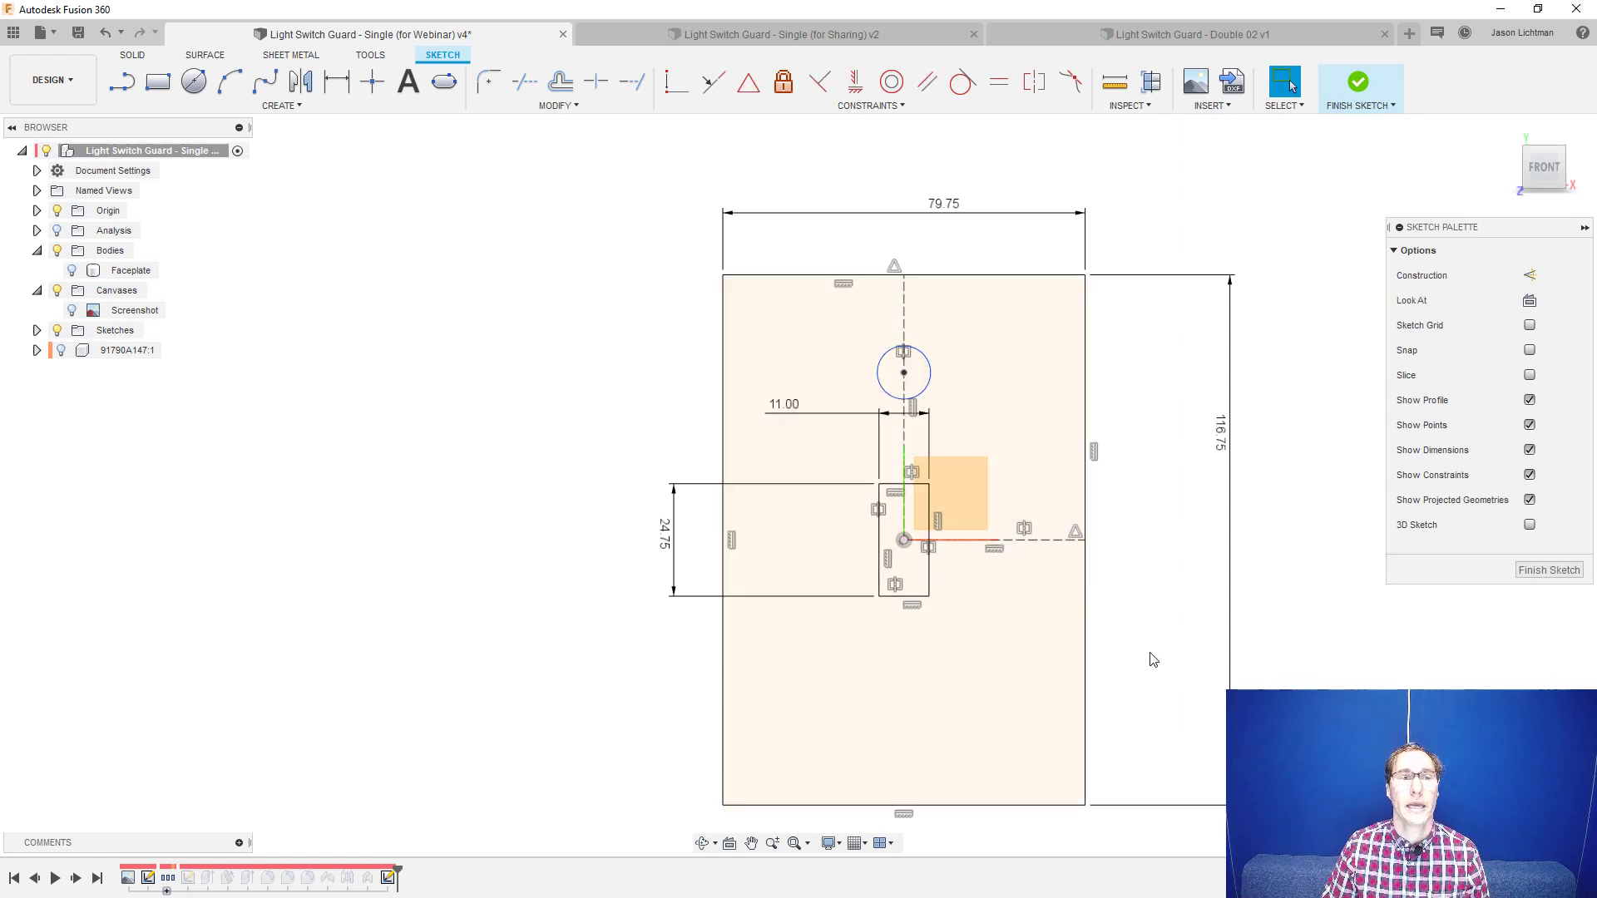
- Mirror the upper circle across the horizontal construction line and test the link by slightly resizing the upper circle
click(298, 106)
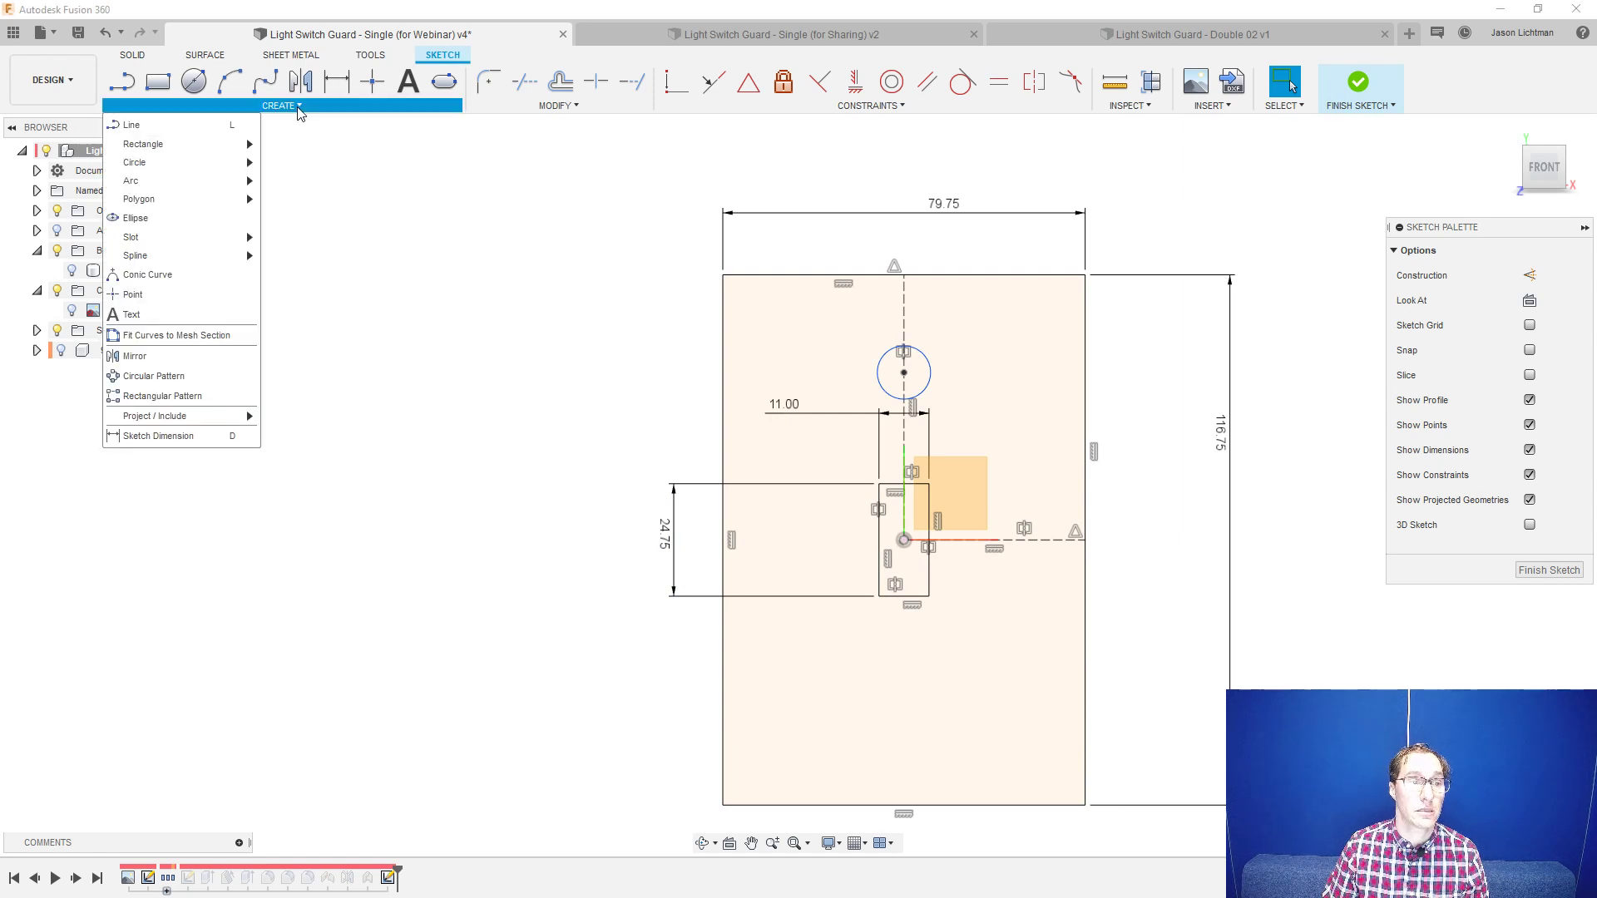
click(141, 356)
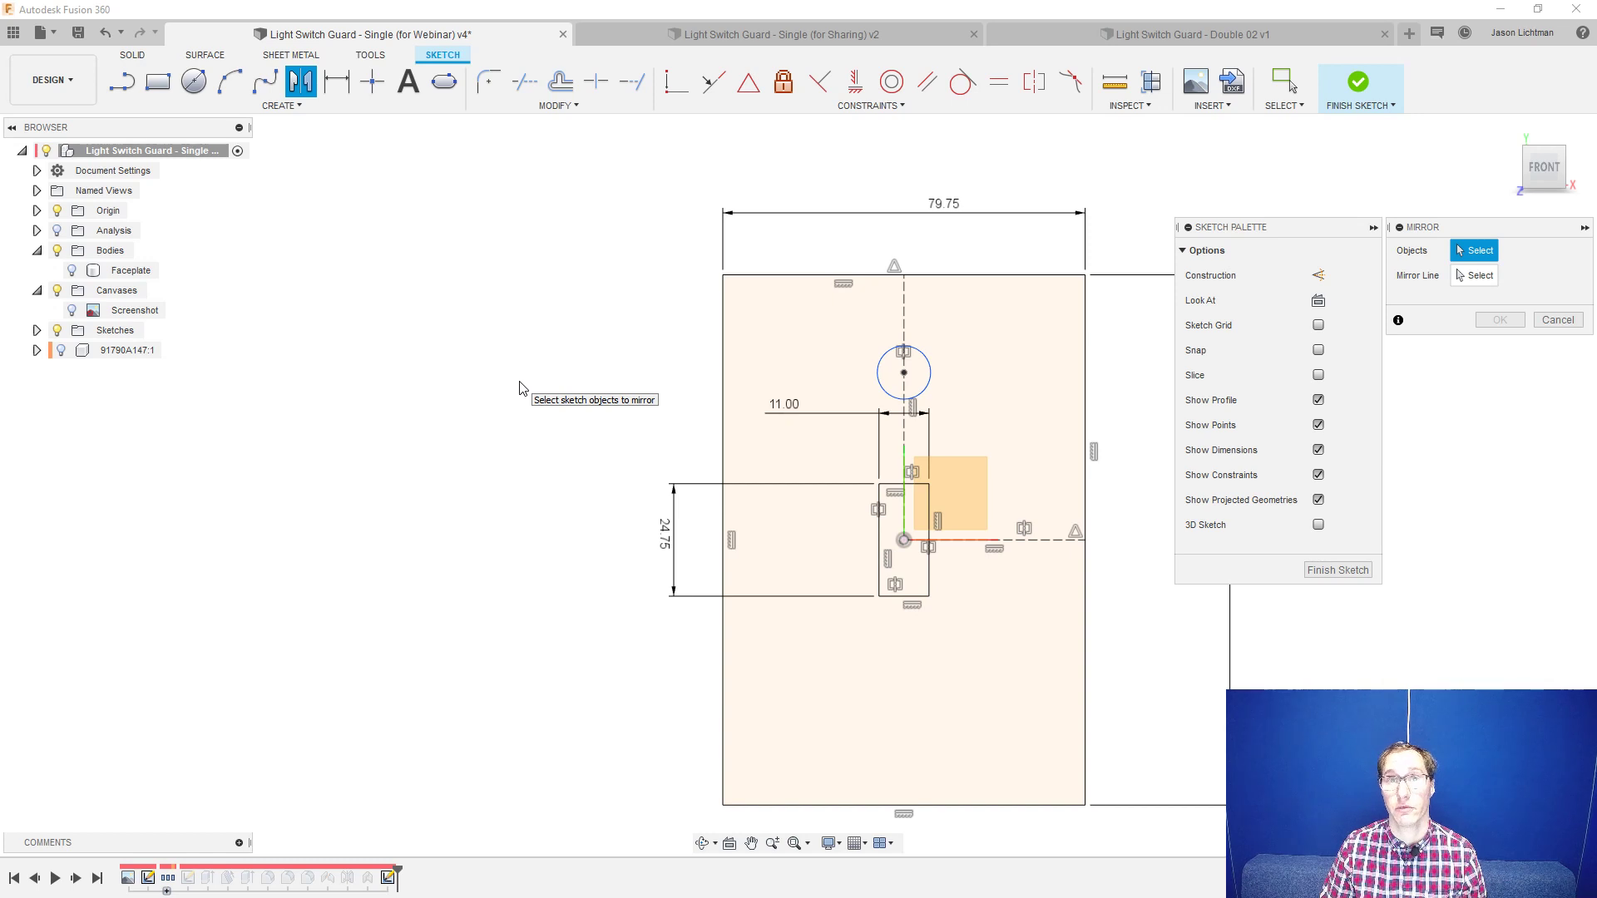
click(883, 376)
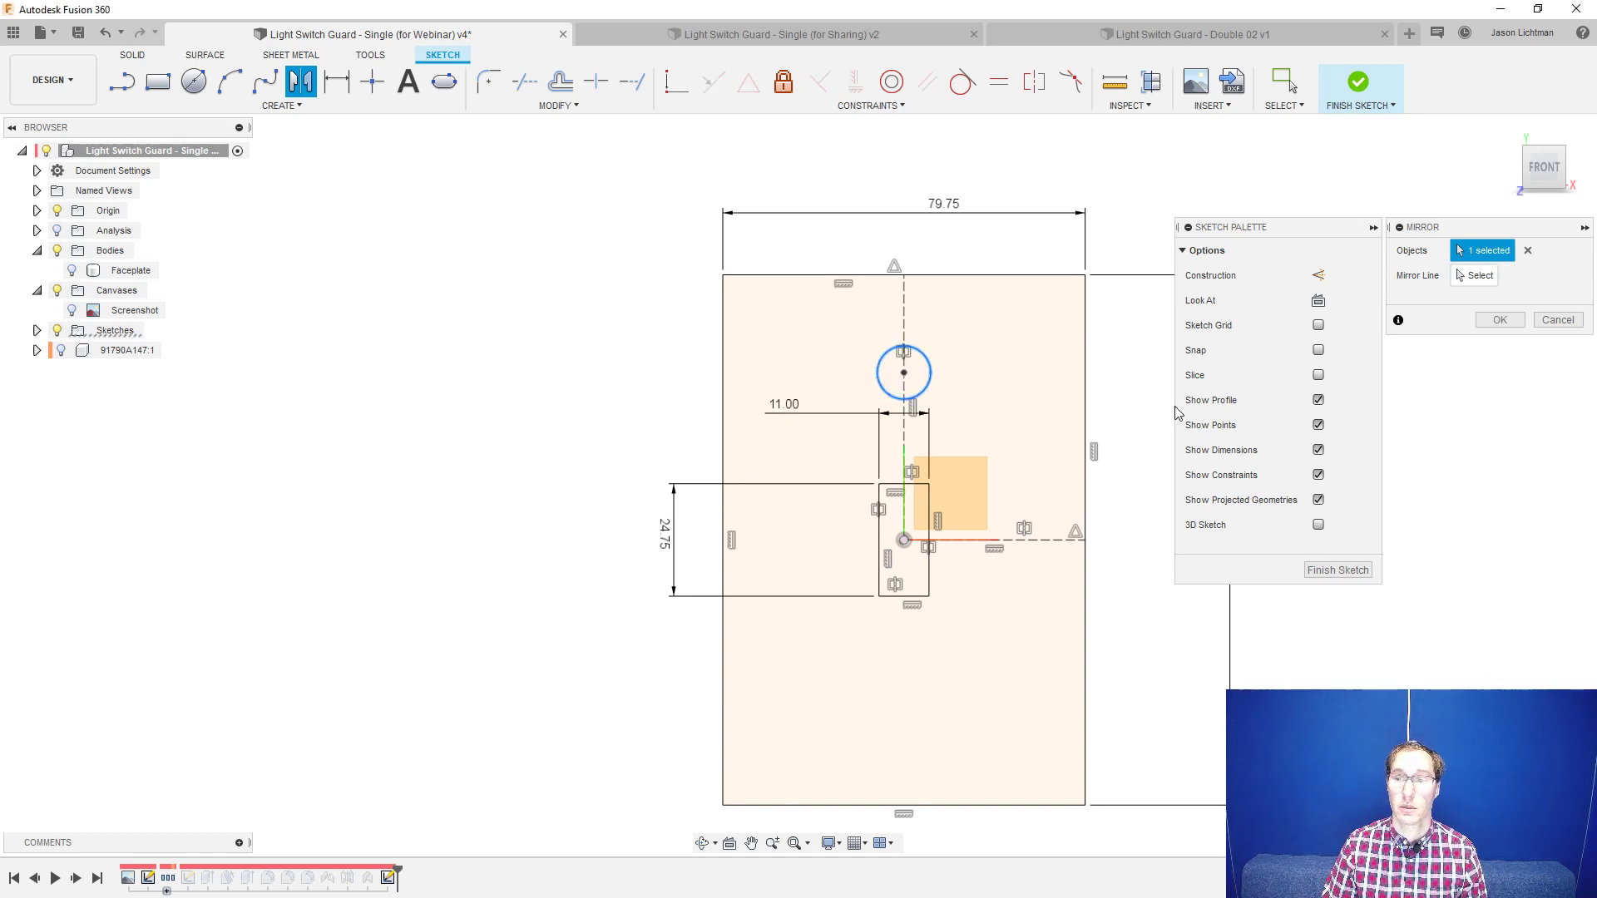
click(1457, 272)
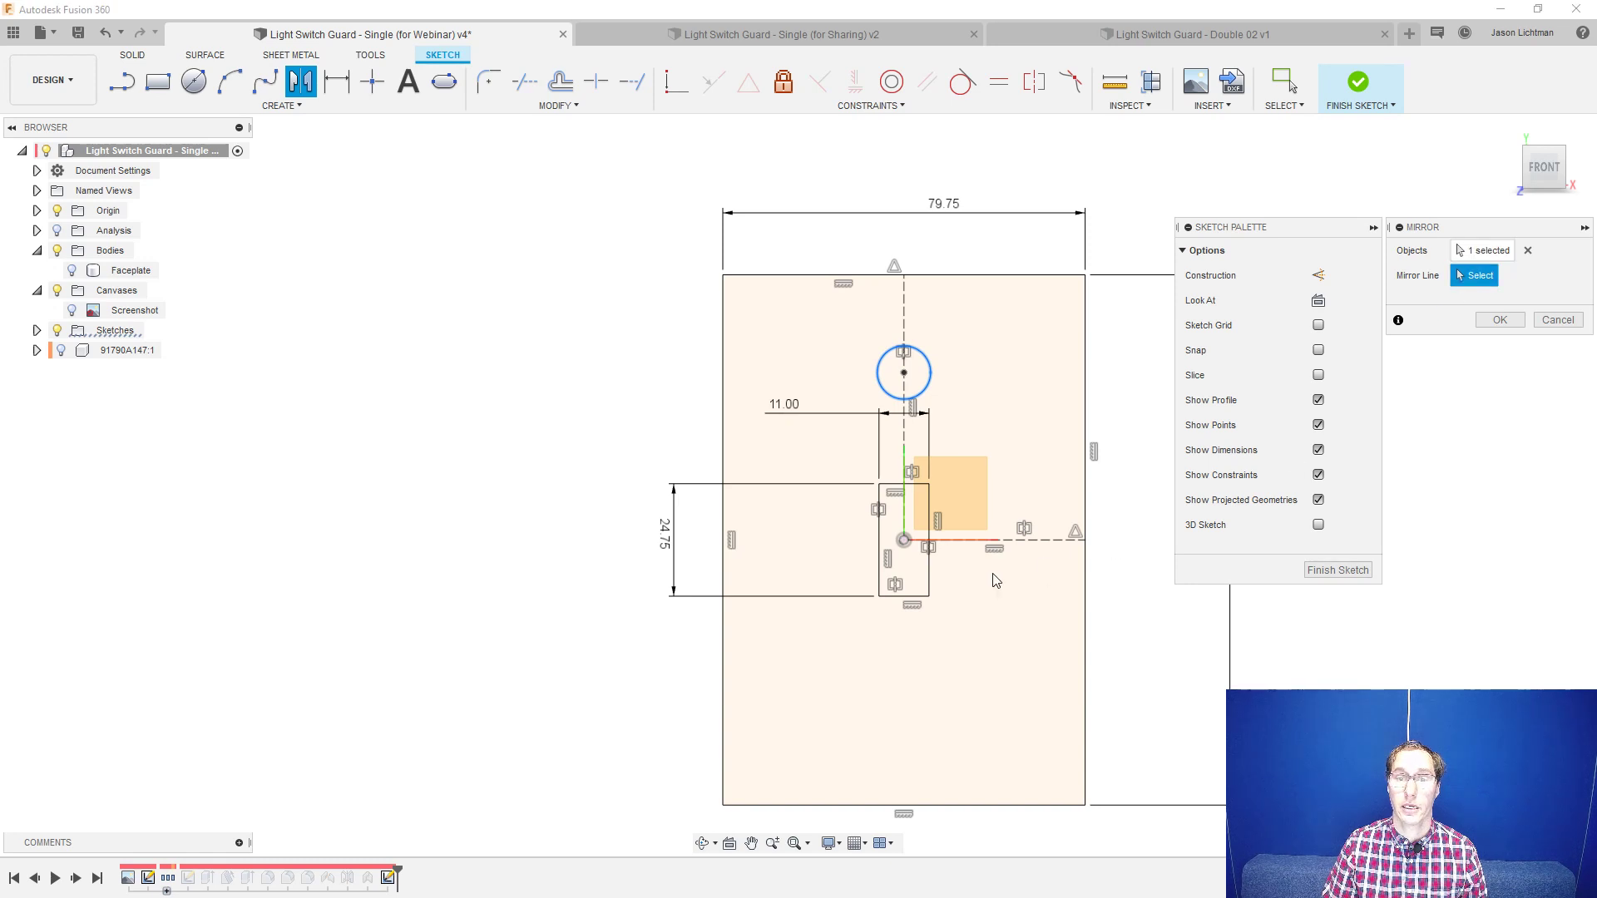
click(1028, 539)
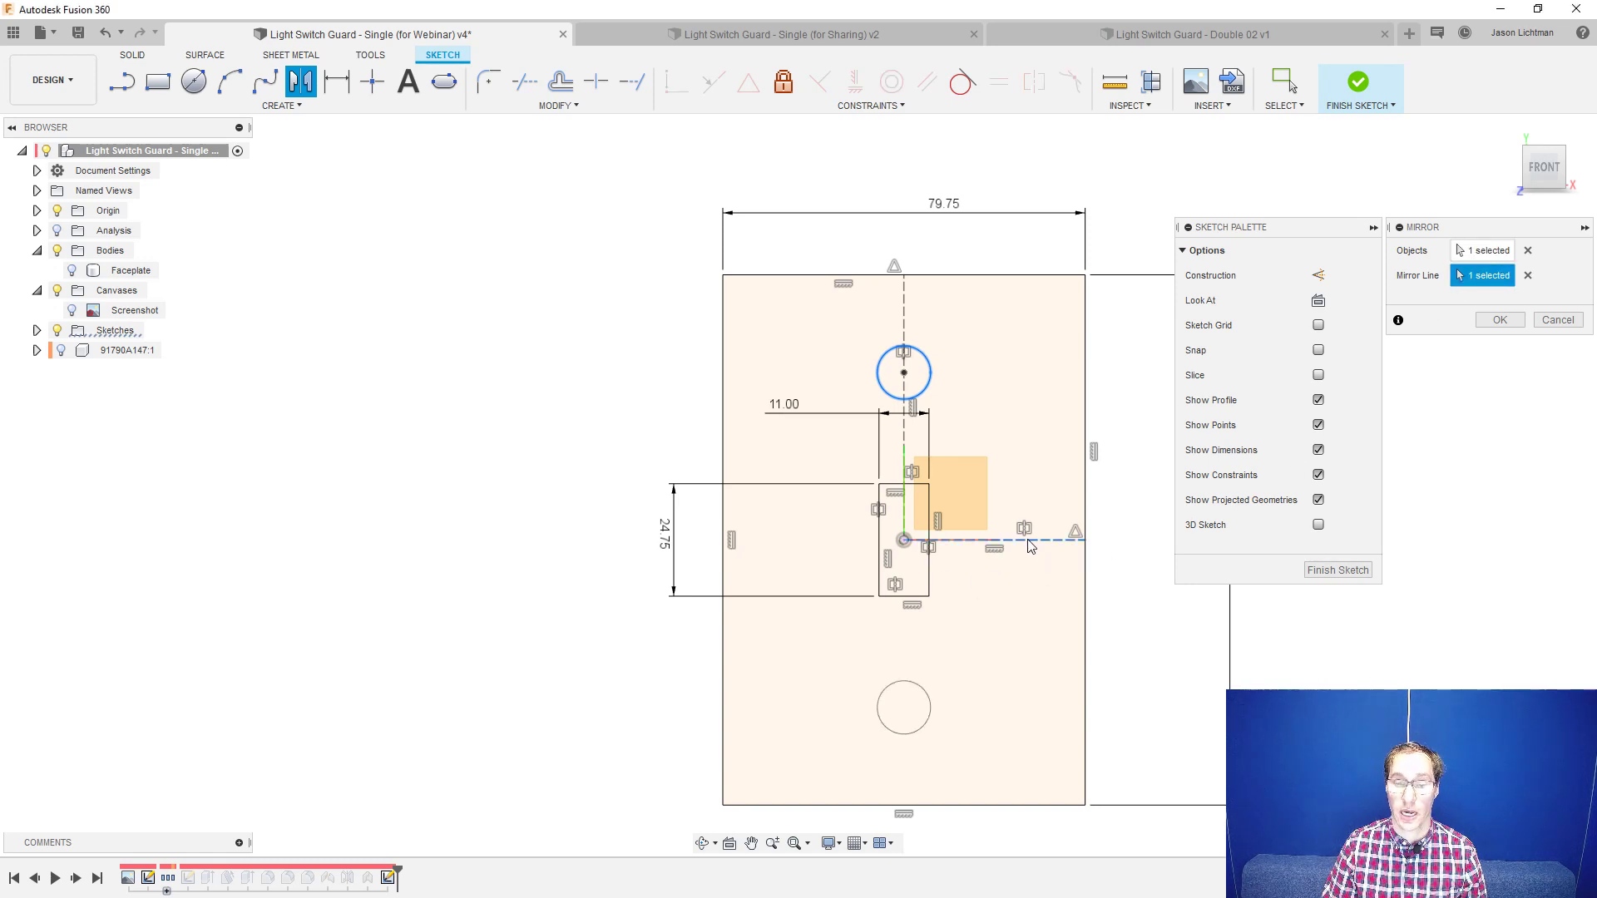
click(1500, 319)
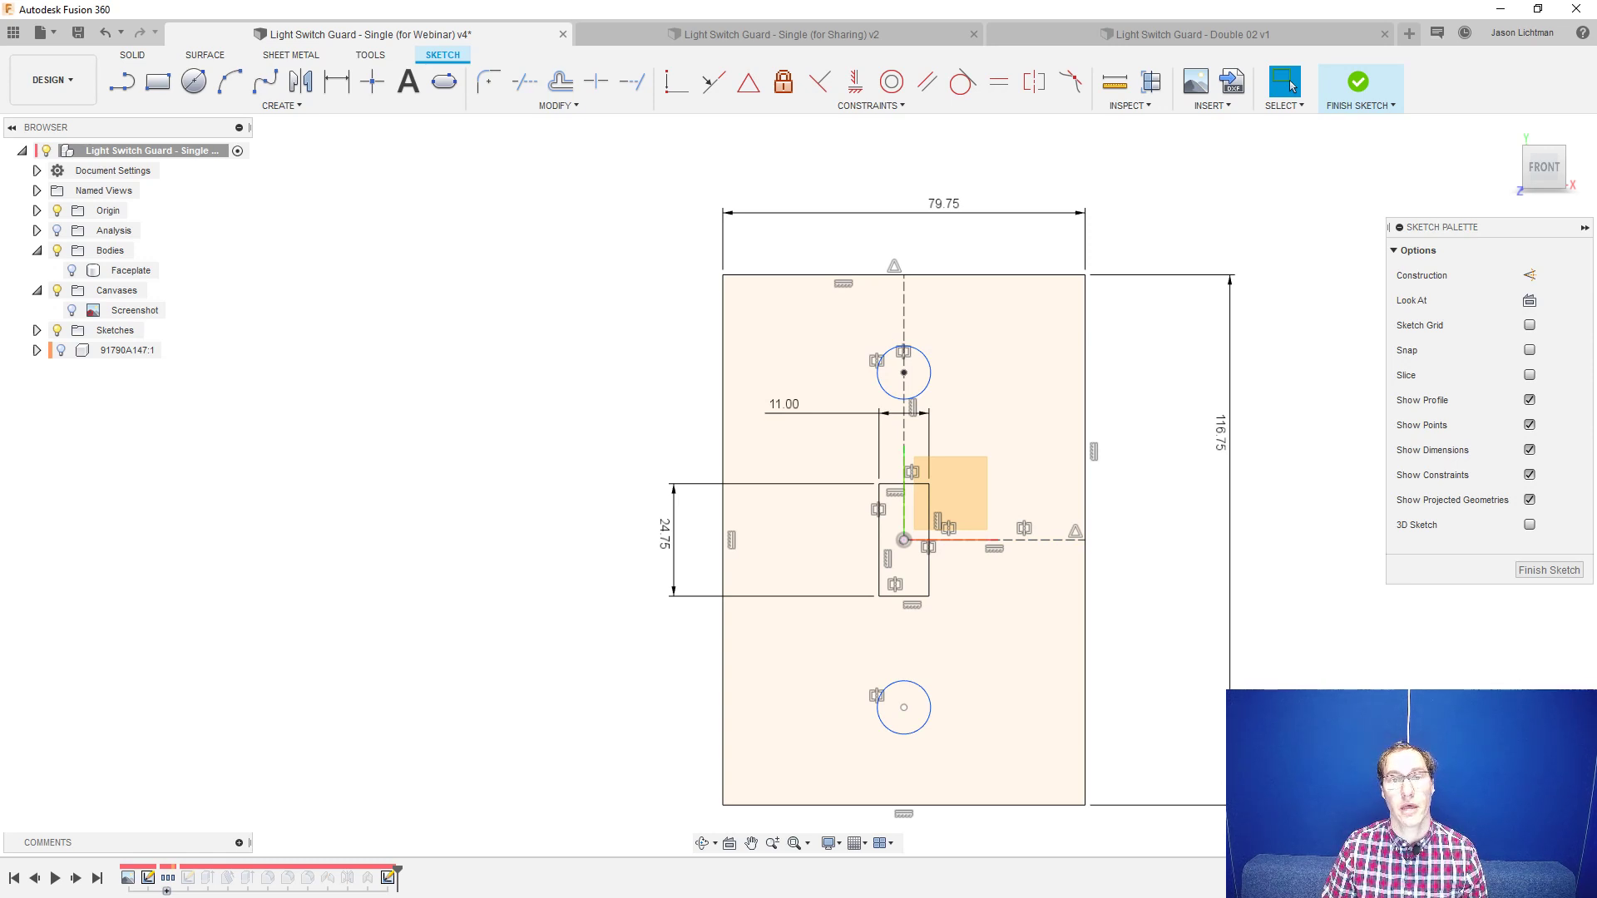
mouse_move(904, 373)
mouse_down()
mouse_move(902, 314)
mouse_move(917, 408)
mouse_move(919, 366)
mouse_move(947, 351)
mouse_move(920, 369)
mouse_move(932, 374)
mouse_up()
click(1256, 488)
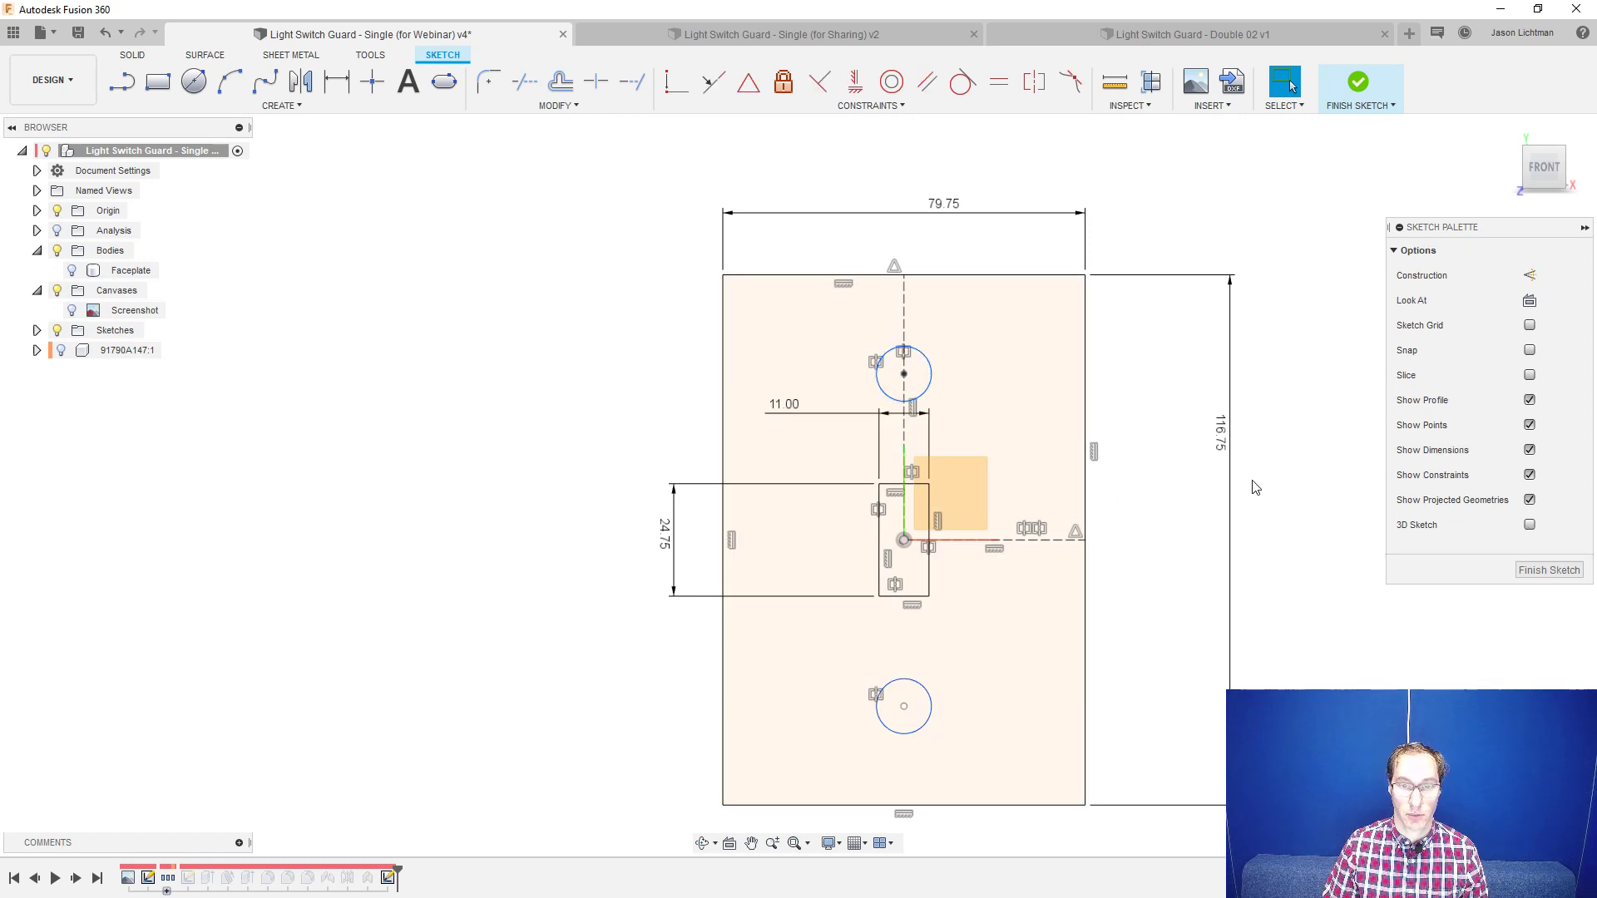
- Draw a larger circle about 20 mm in diameter, concentric with the upper circle
key(c)
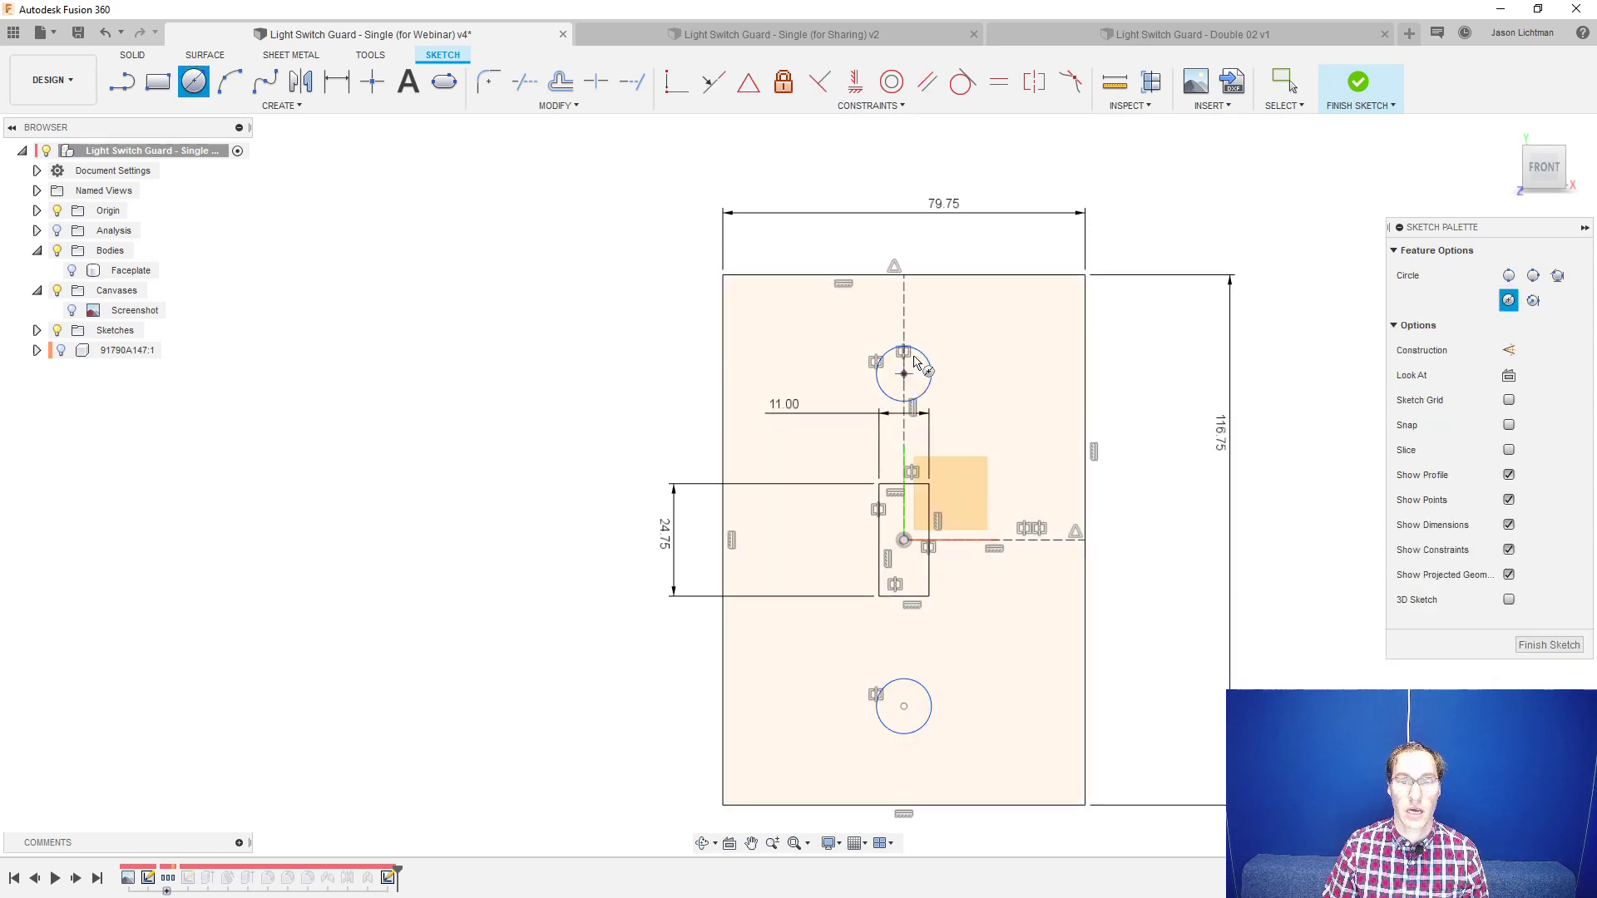
click(904, 373)
click(929, 341)
key(Escape)
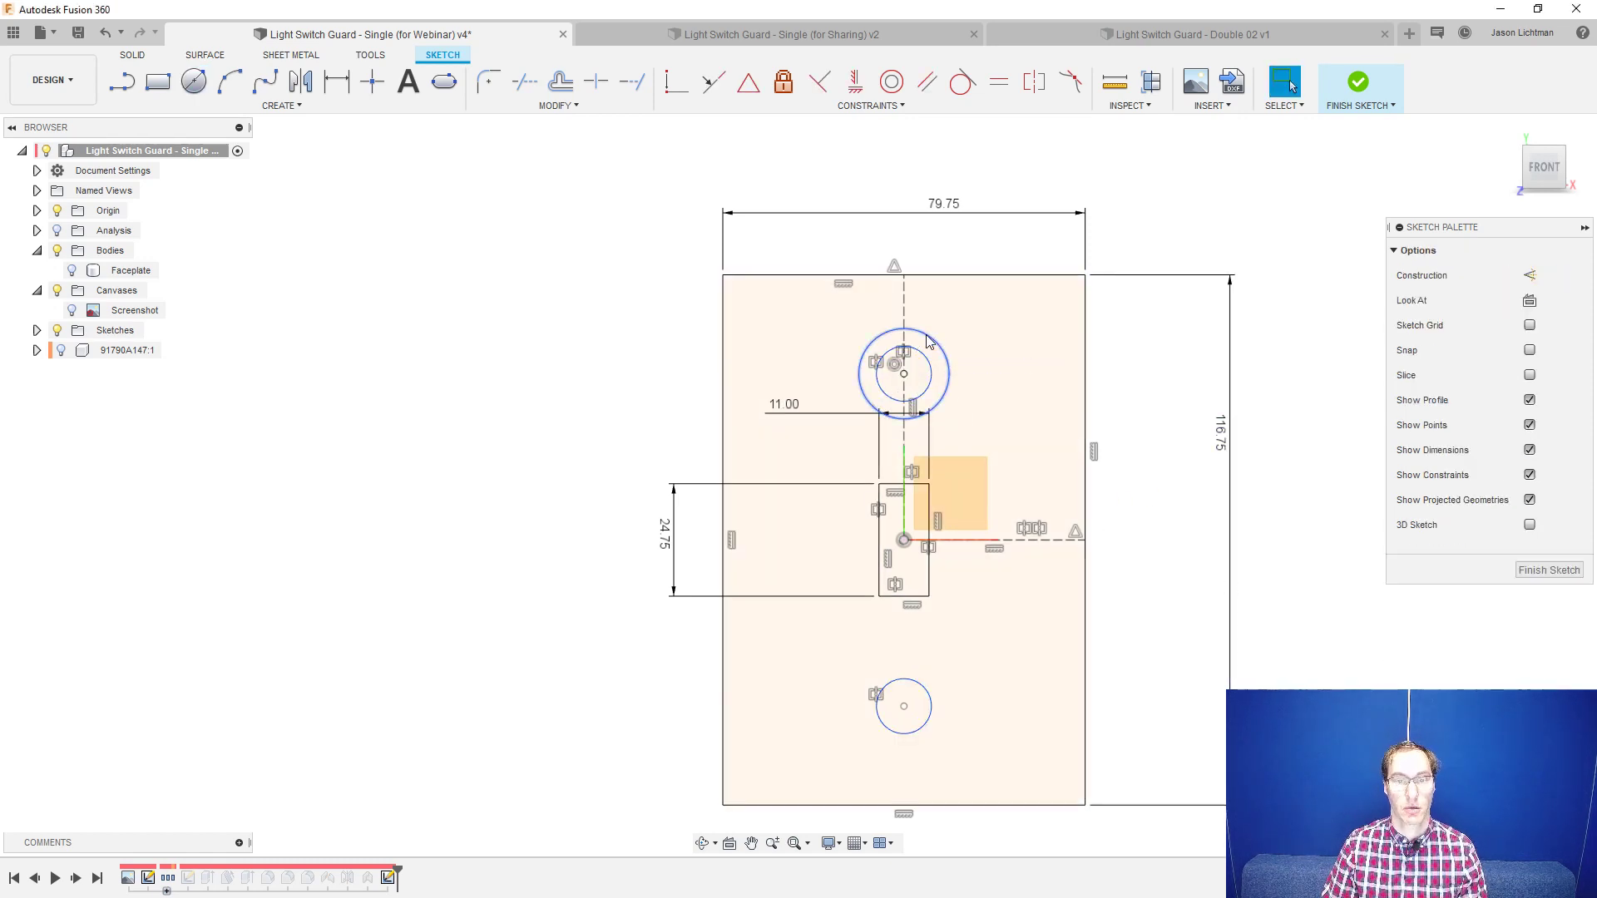
- Mirror the larger upper circle across the horizontal construction line onto the lower hole
click(929, 341)
click(301, 81)
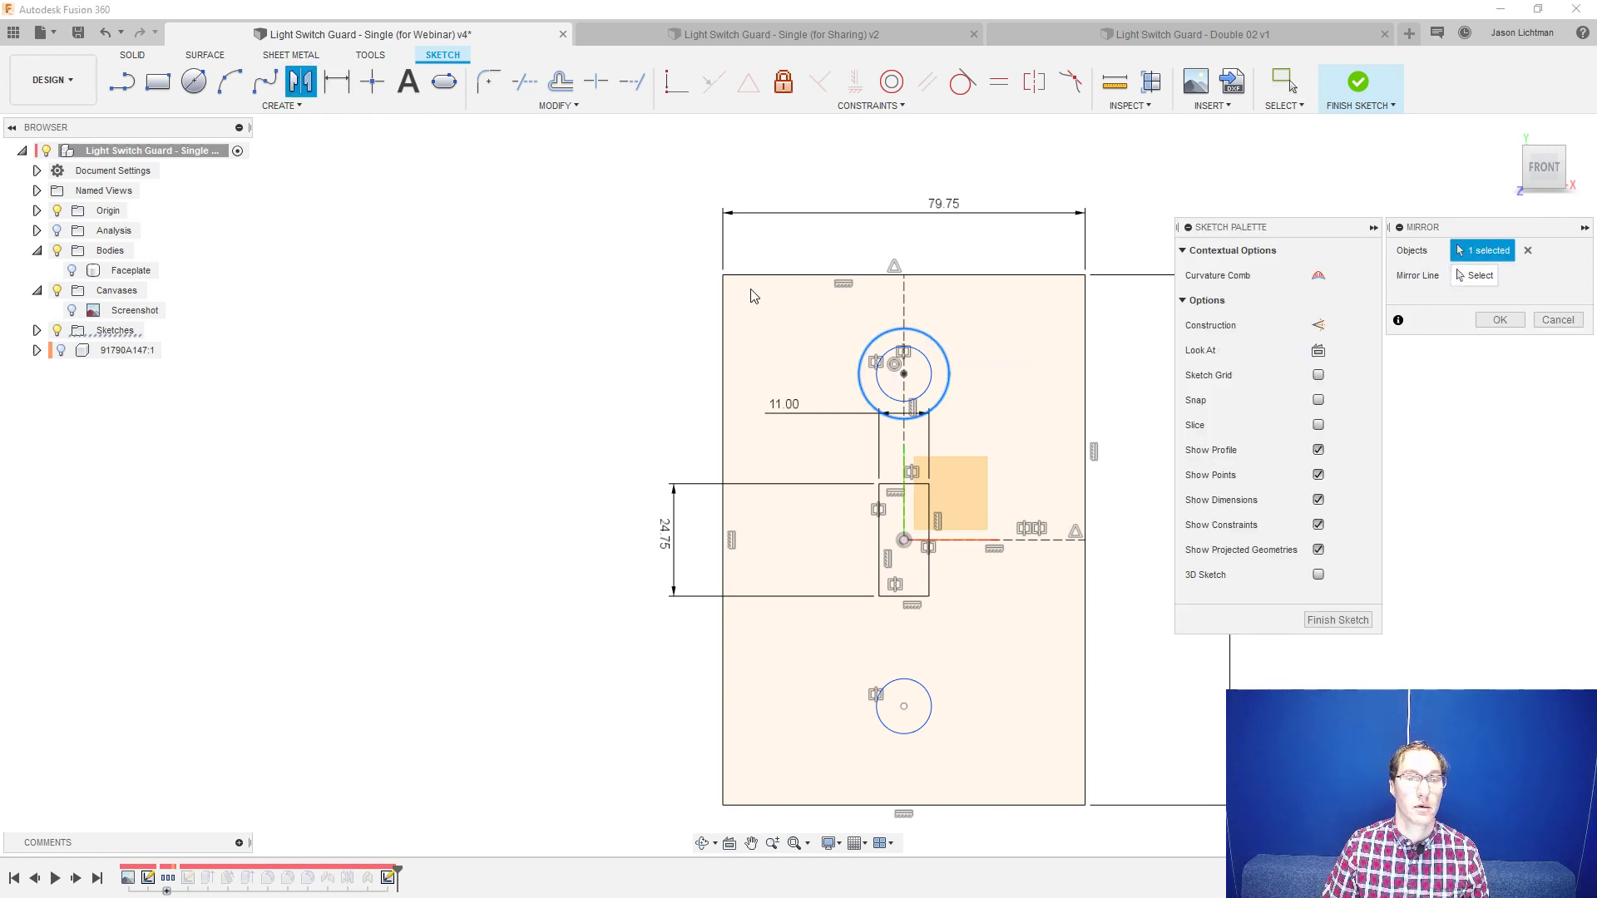
click(1465, 278)
click(1055, 540)
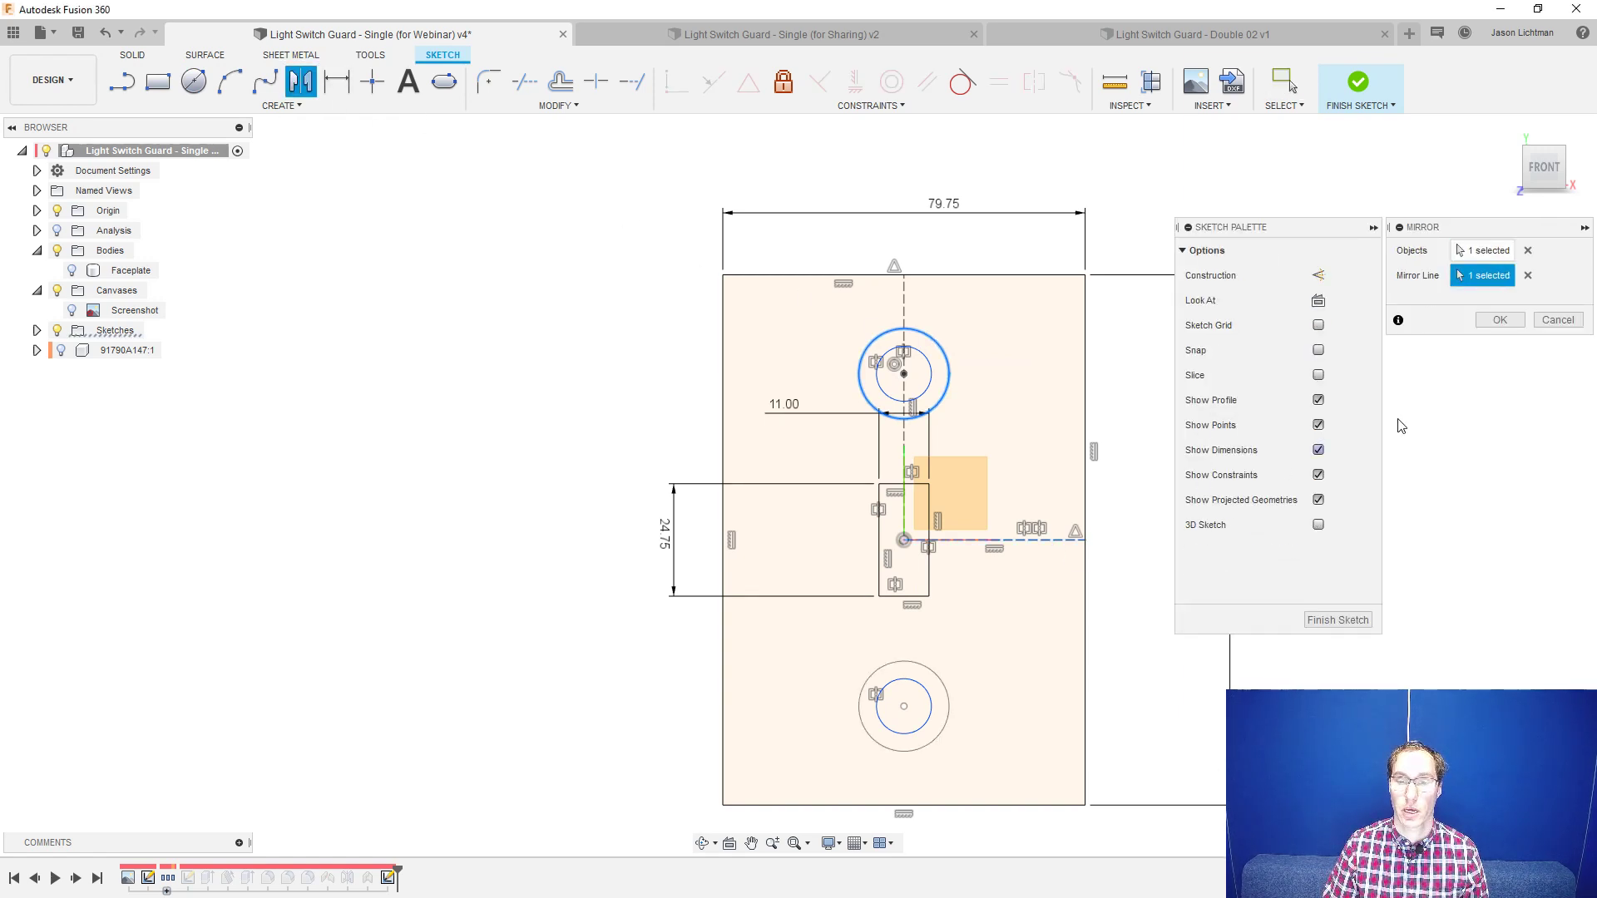
click(1499, 319)
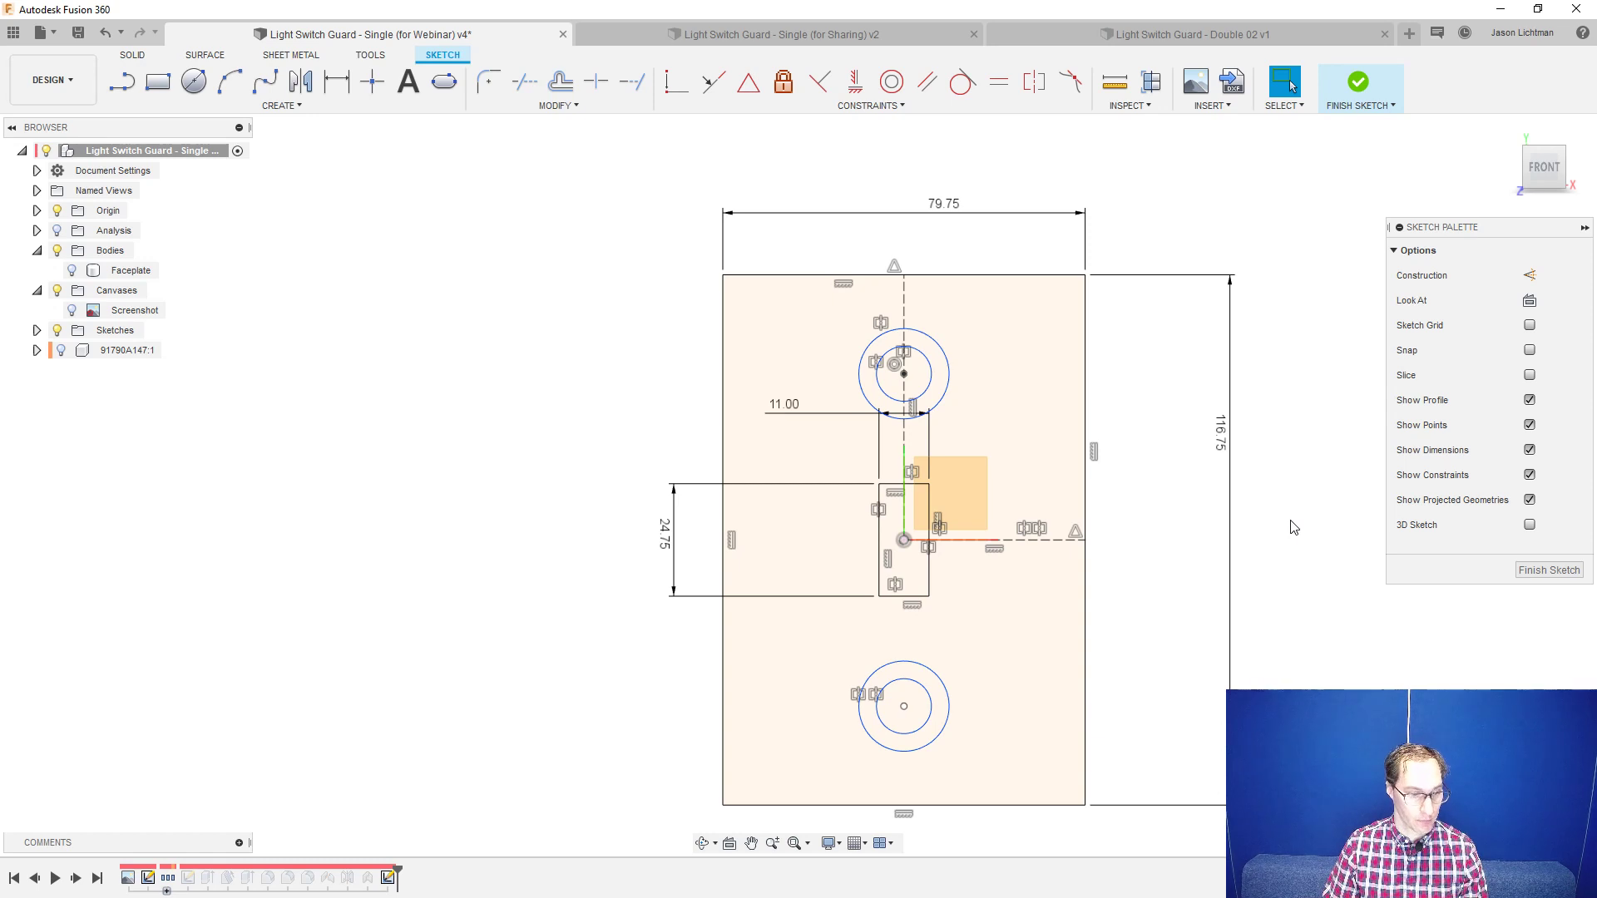
- Dimension the larger concentric circle of the upper hole to a diameter of 6.85 mm
key(d)
click(938, 347)
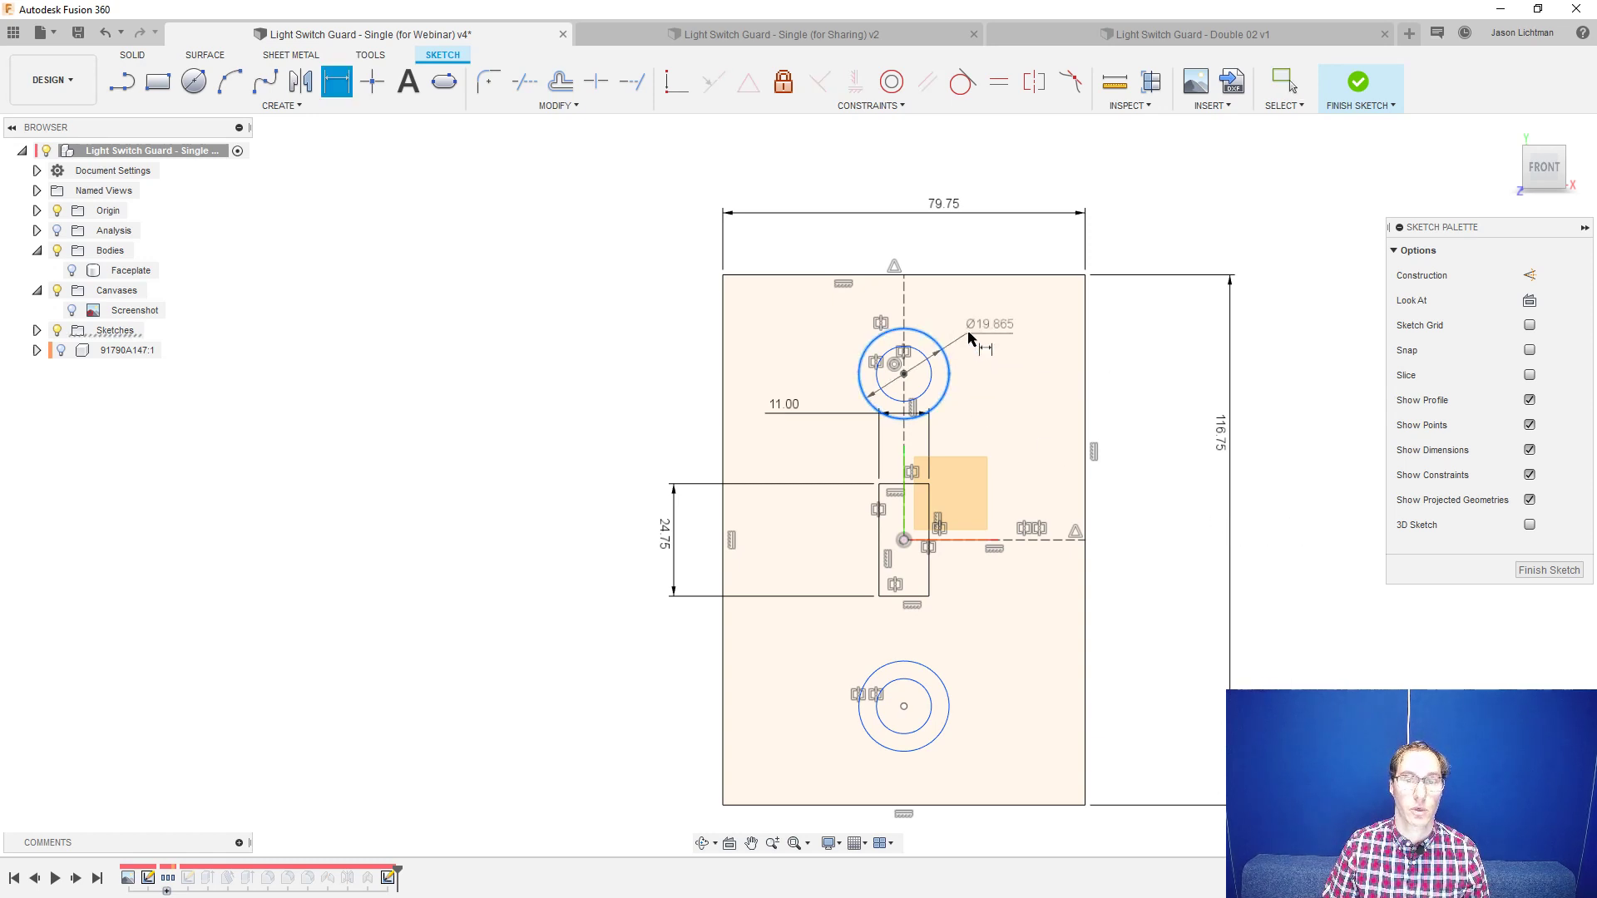
click(973, 334)
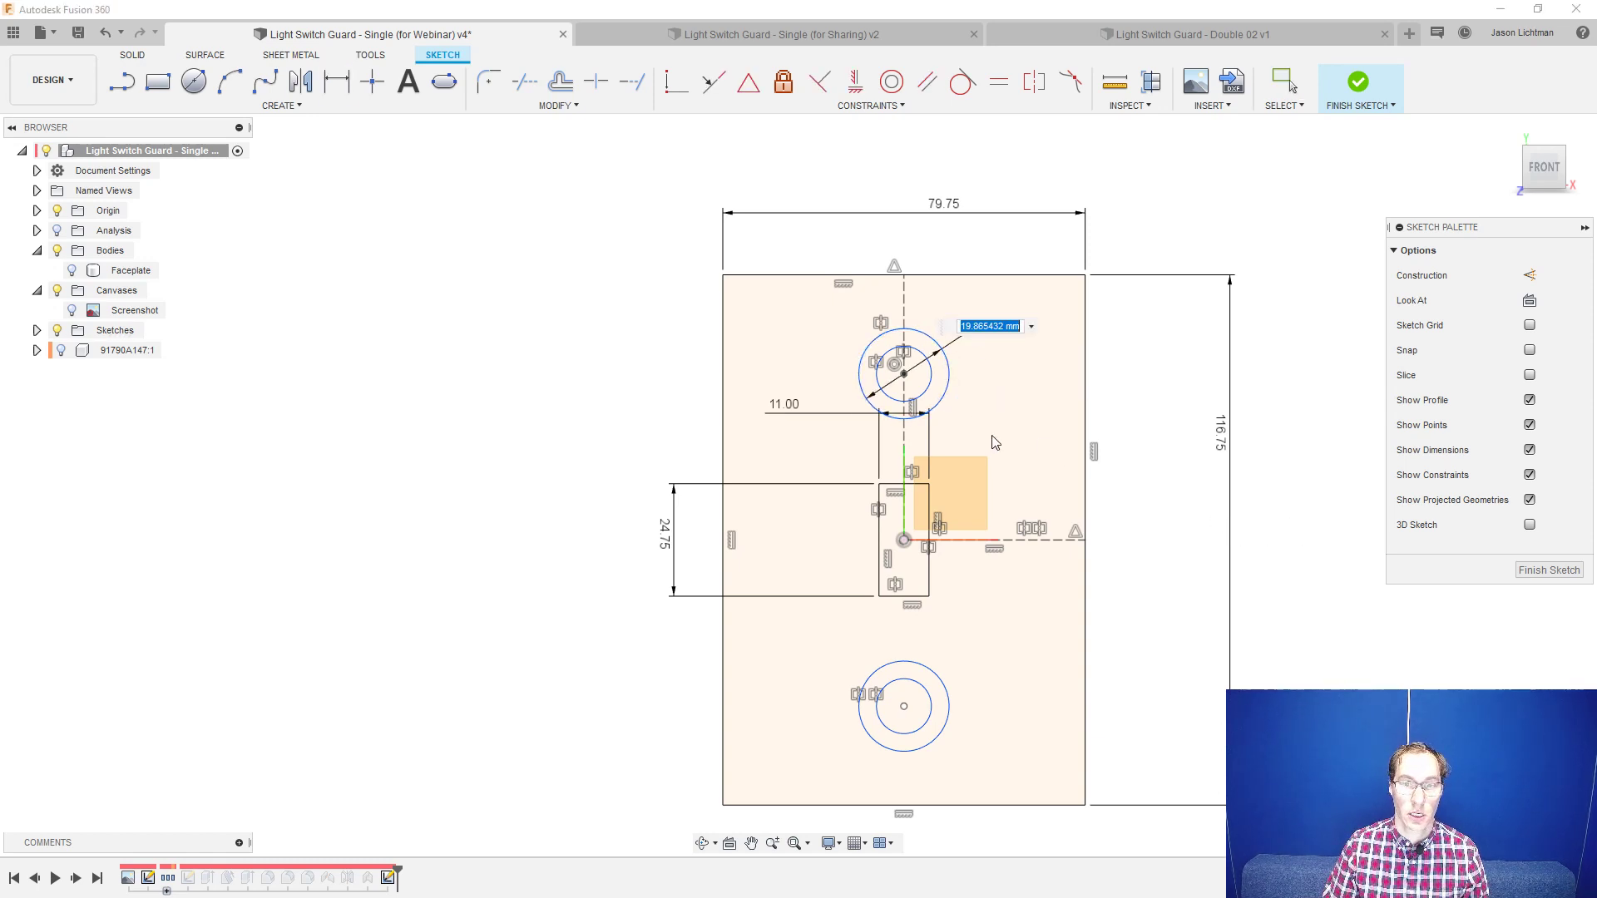
text(6.85)
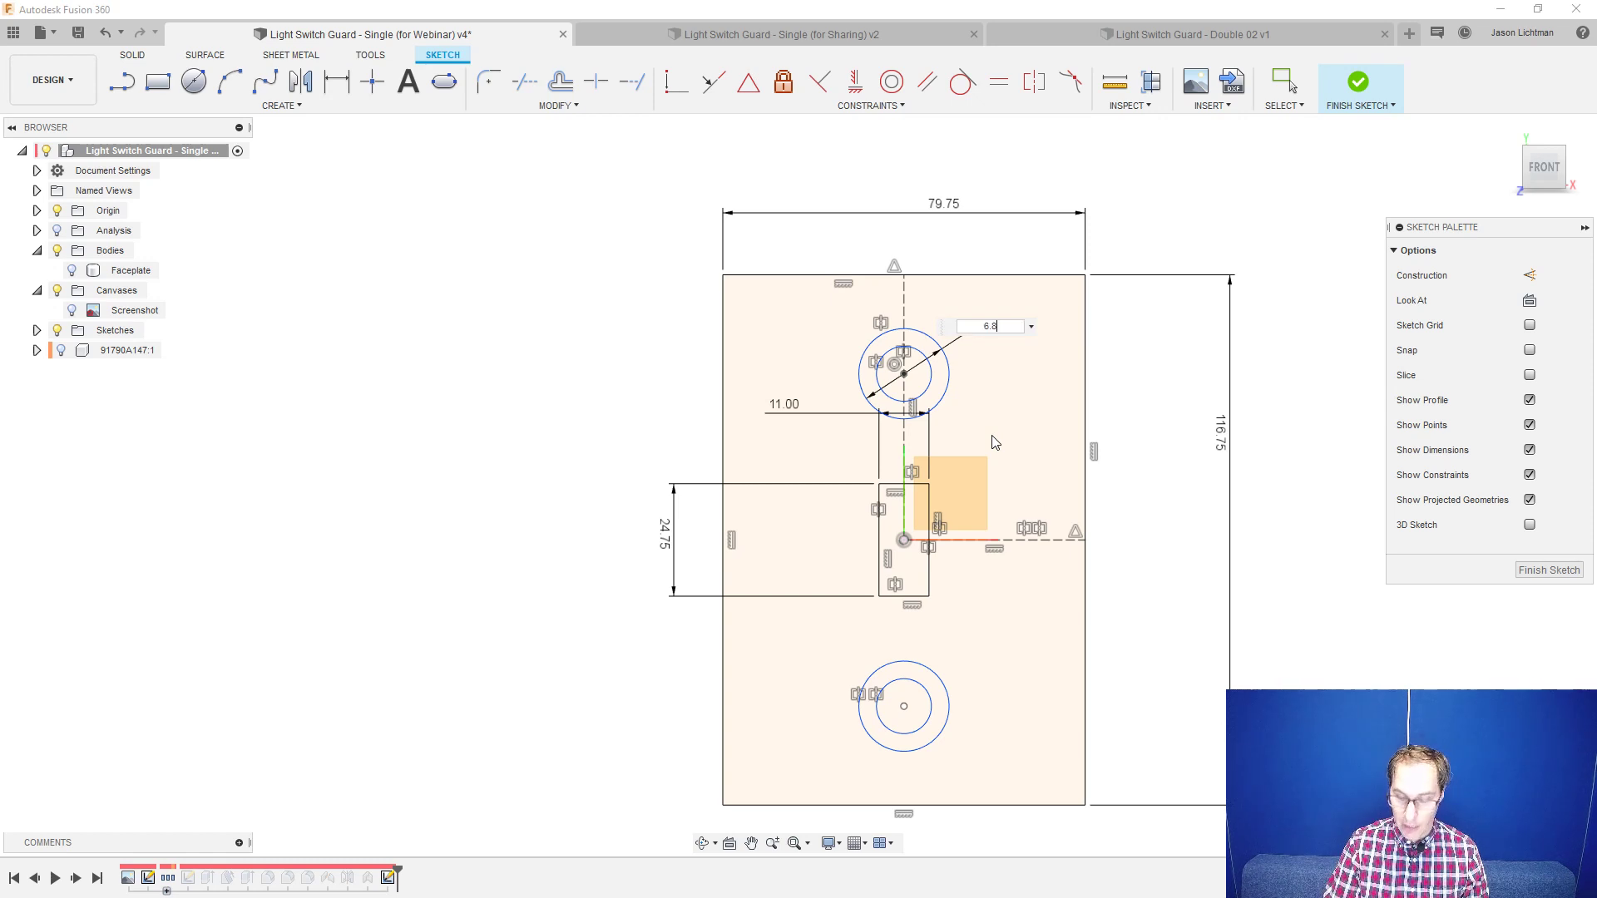
key(Return)
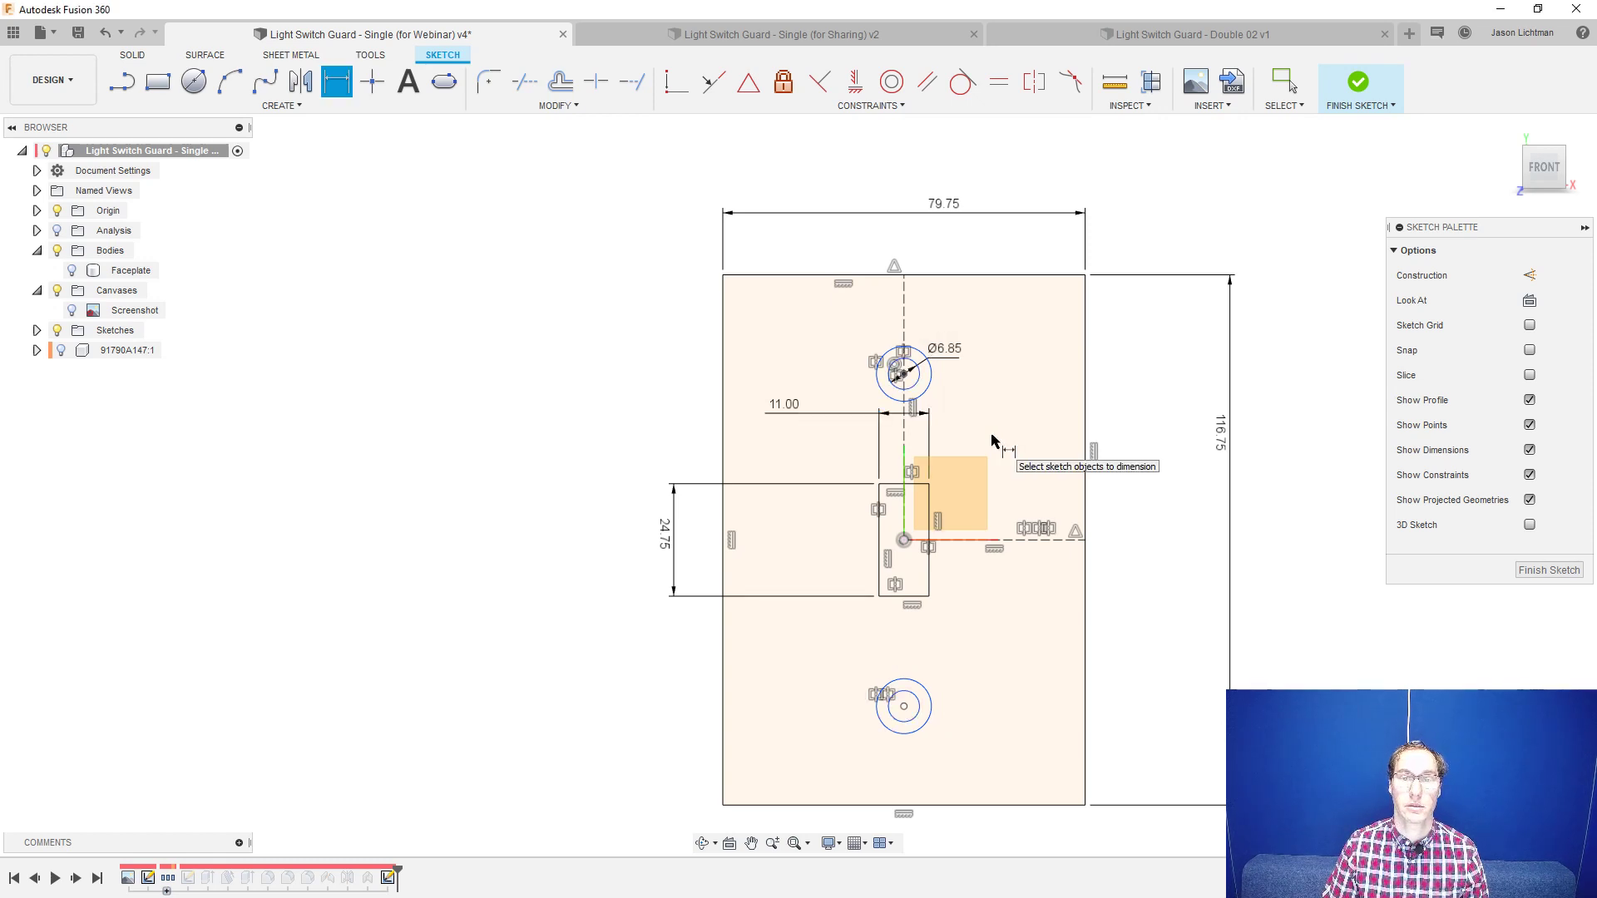
- Dimension the remaining undimensioned circle of the upper hole to a diameter of 4.25 mm
click(924, 355)
click(987, 341)
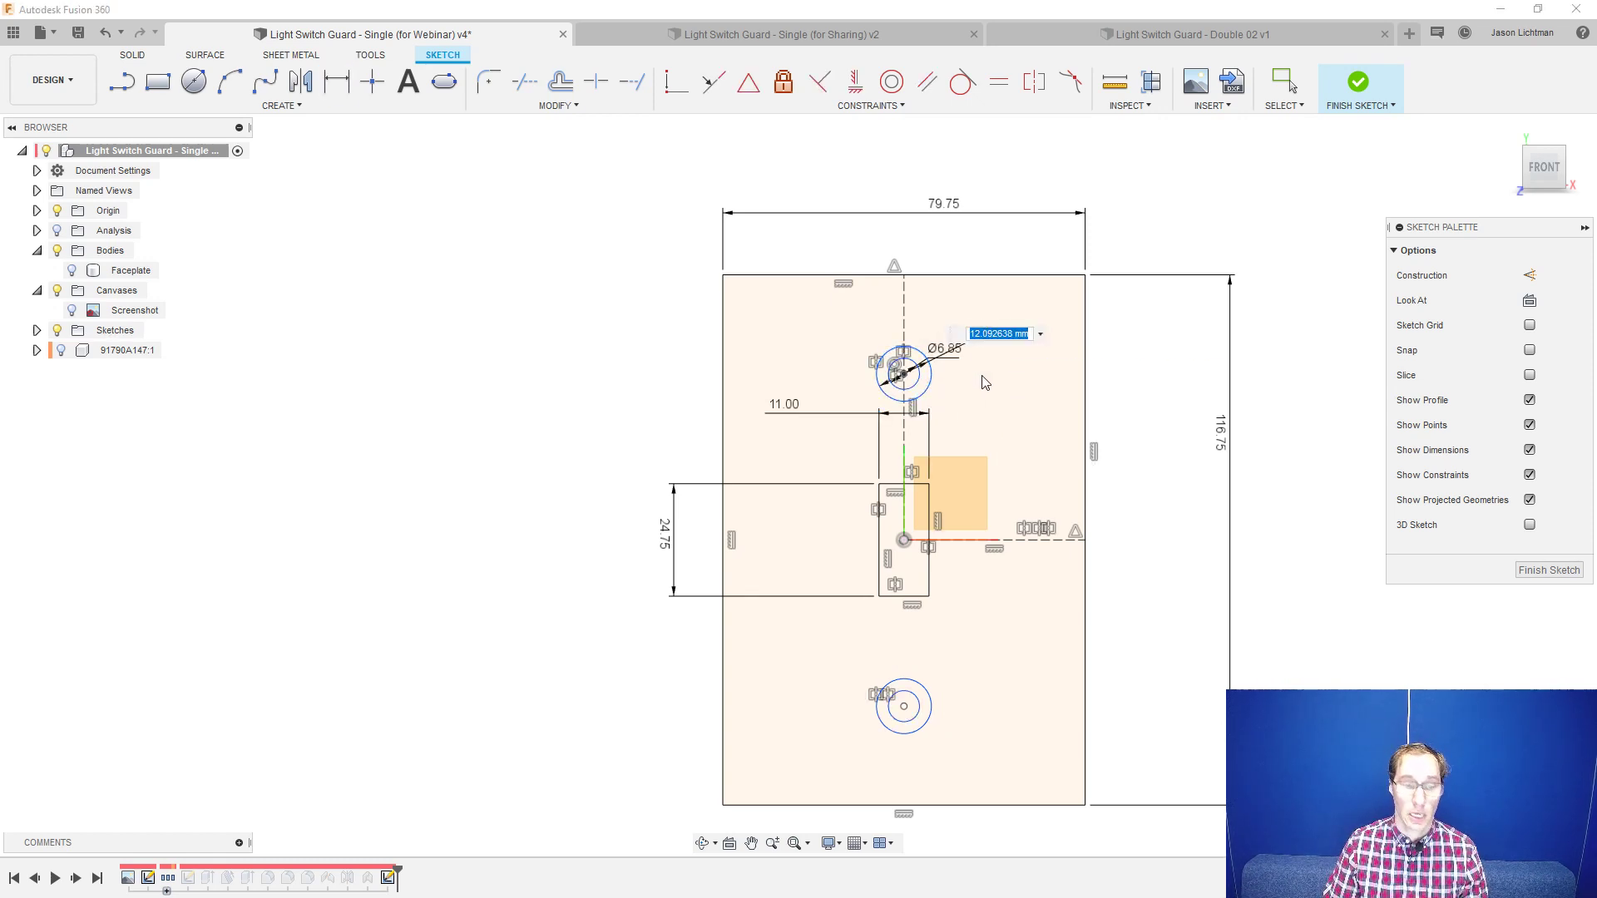
text(4.25)
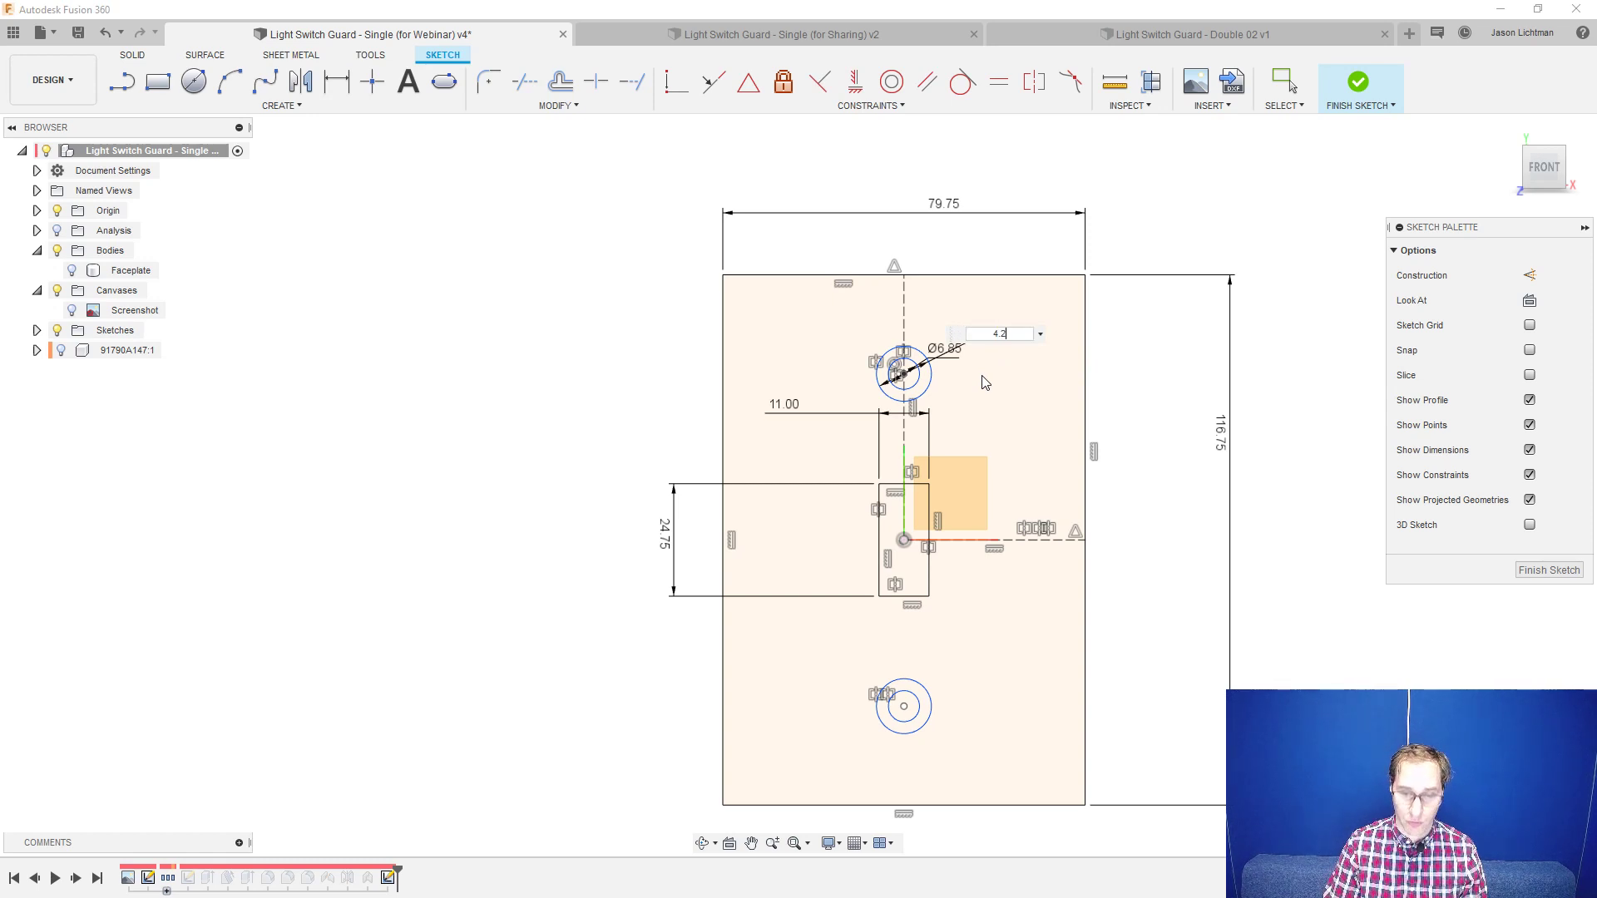
key(Return)
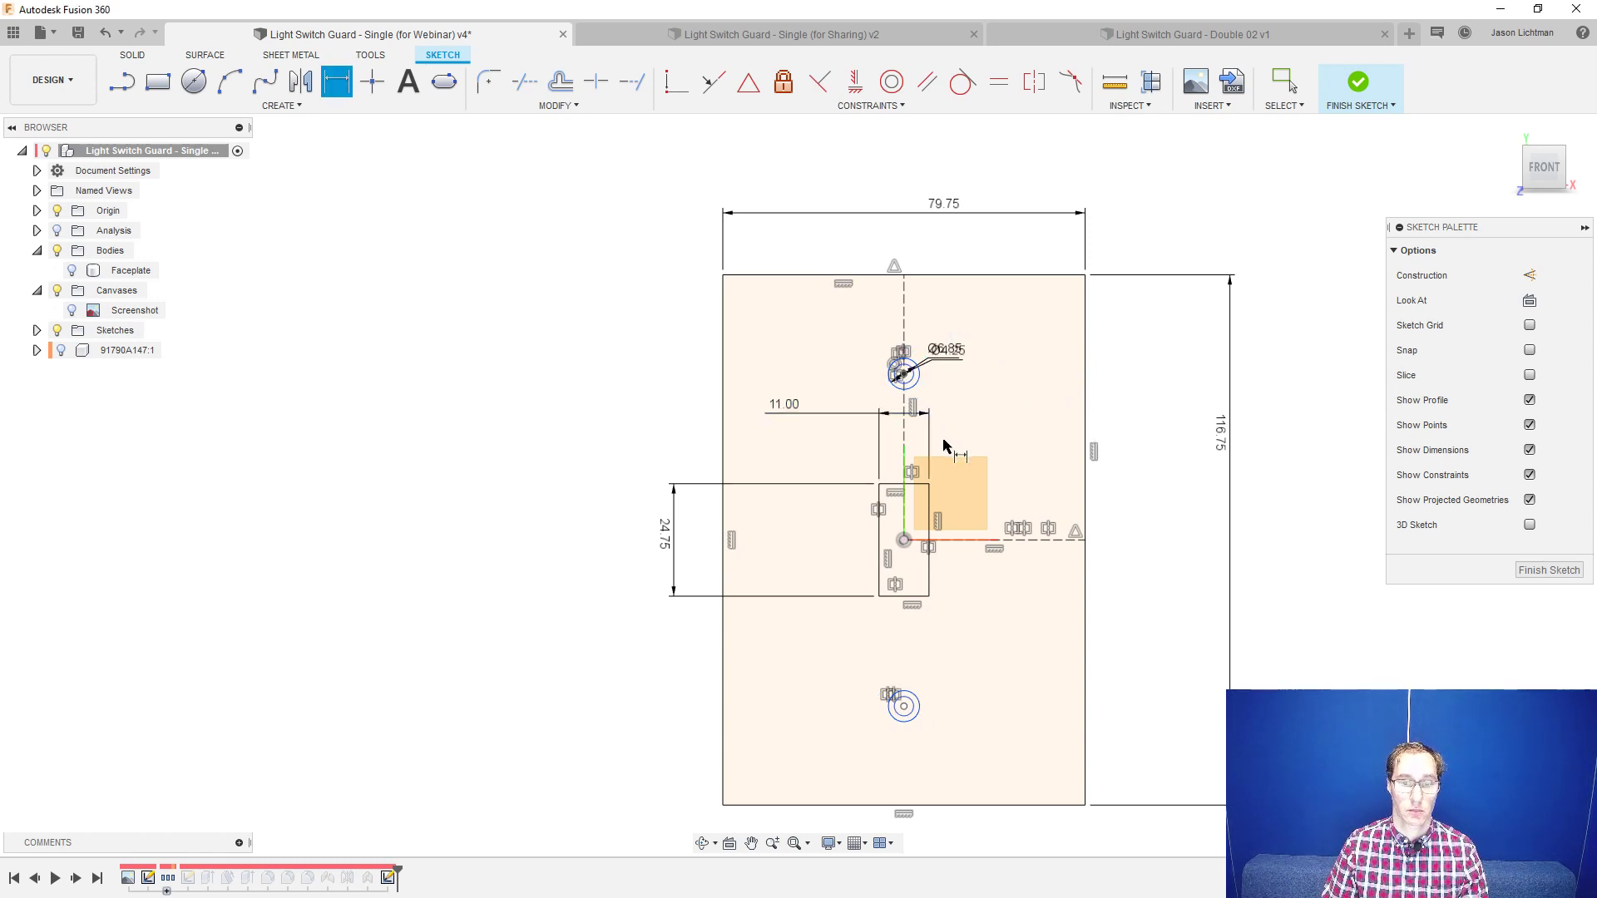
- Dimension the vertical distance between the upper and lower hole centres to 60 mm
scroll(949, 442, up, 1)
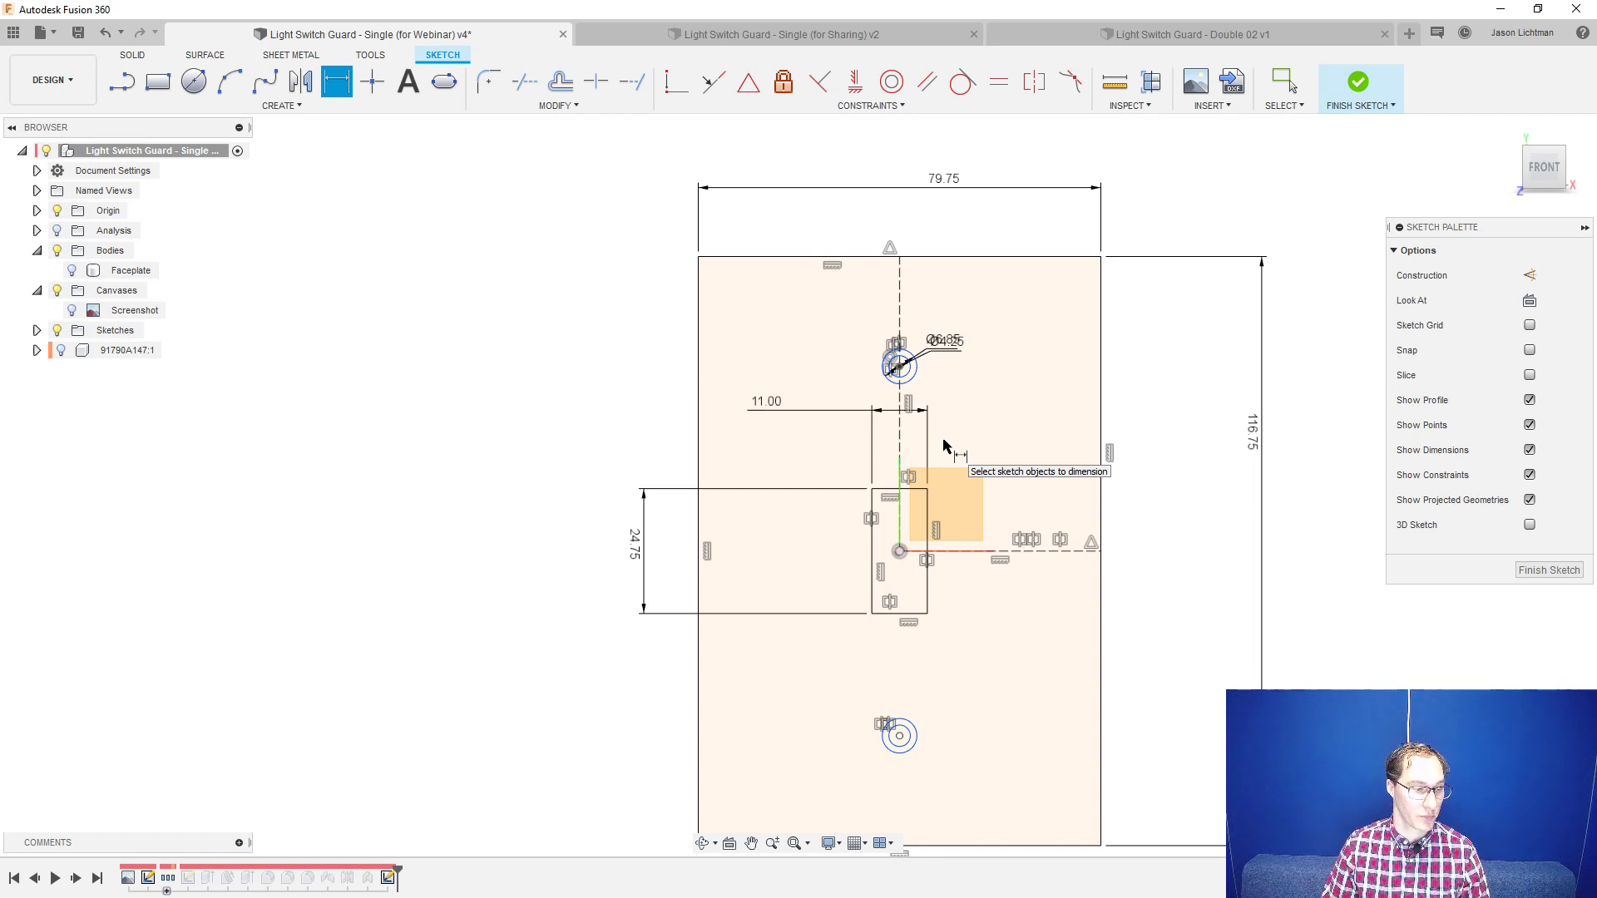
click(900, 366)
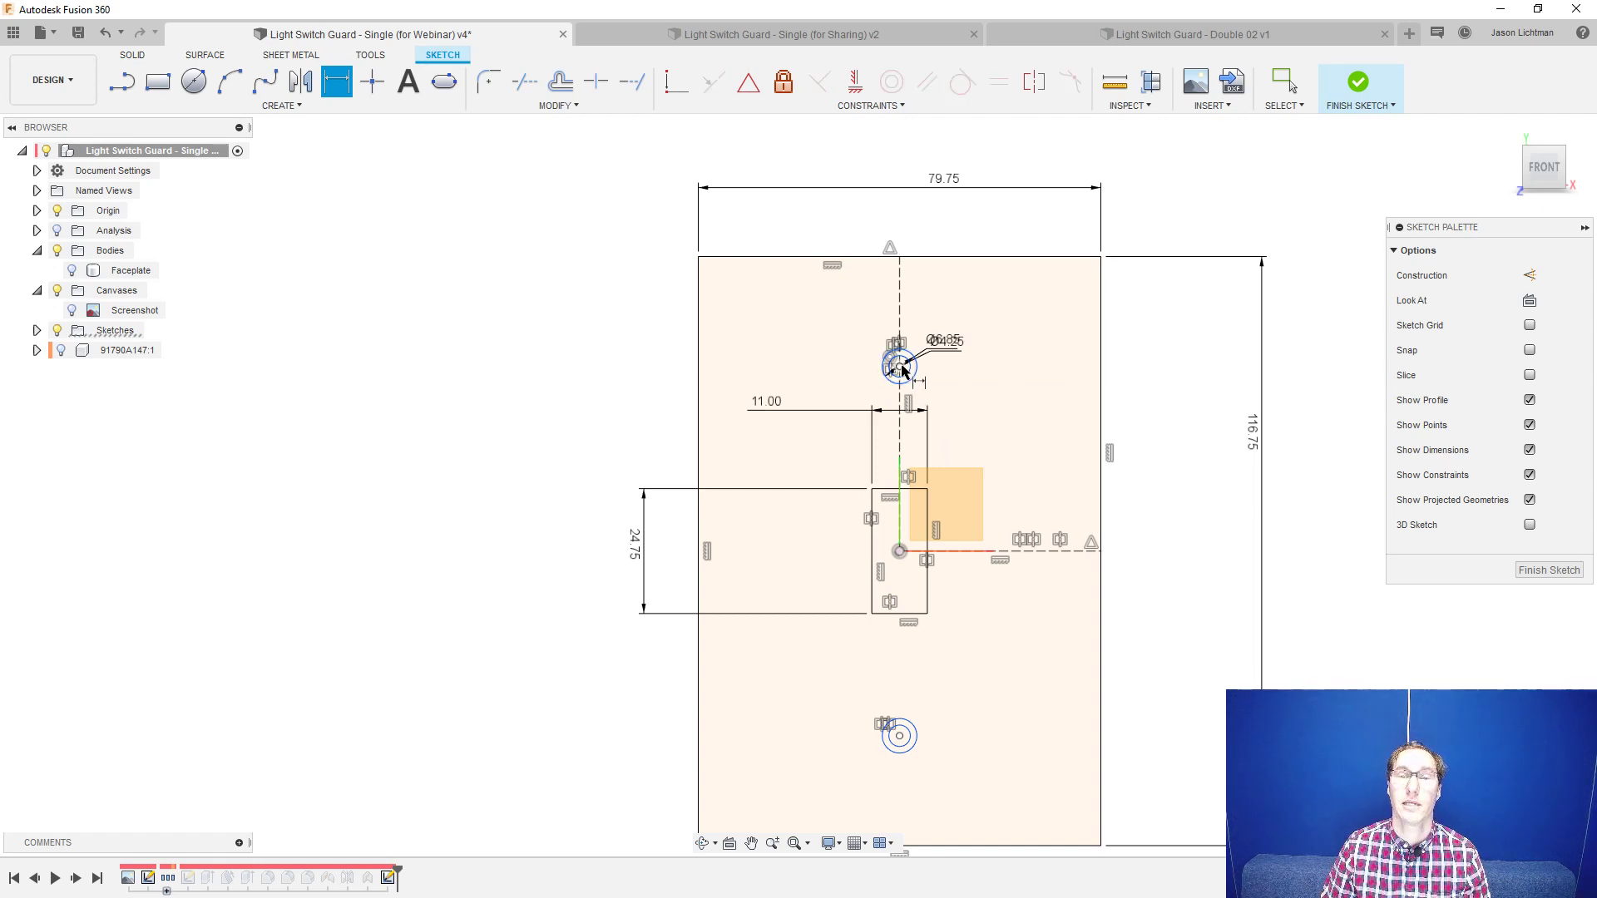
click(900, 735)
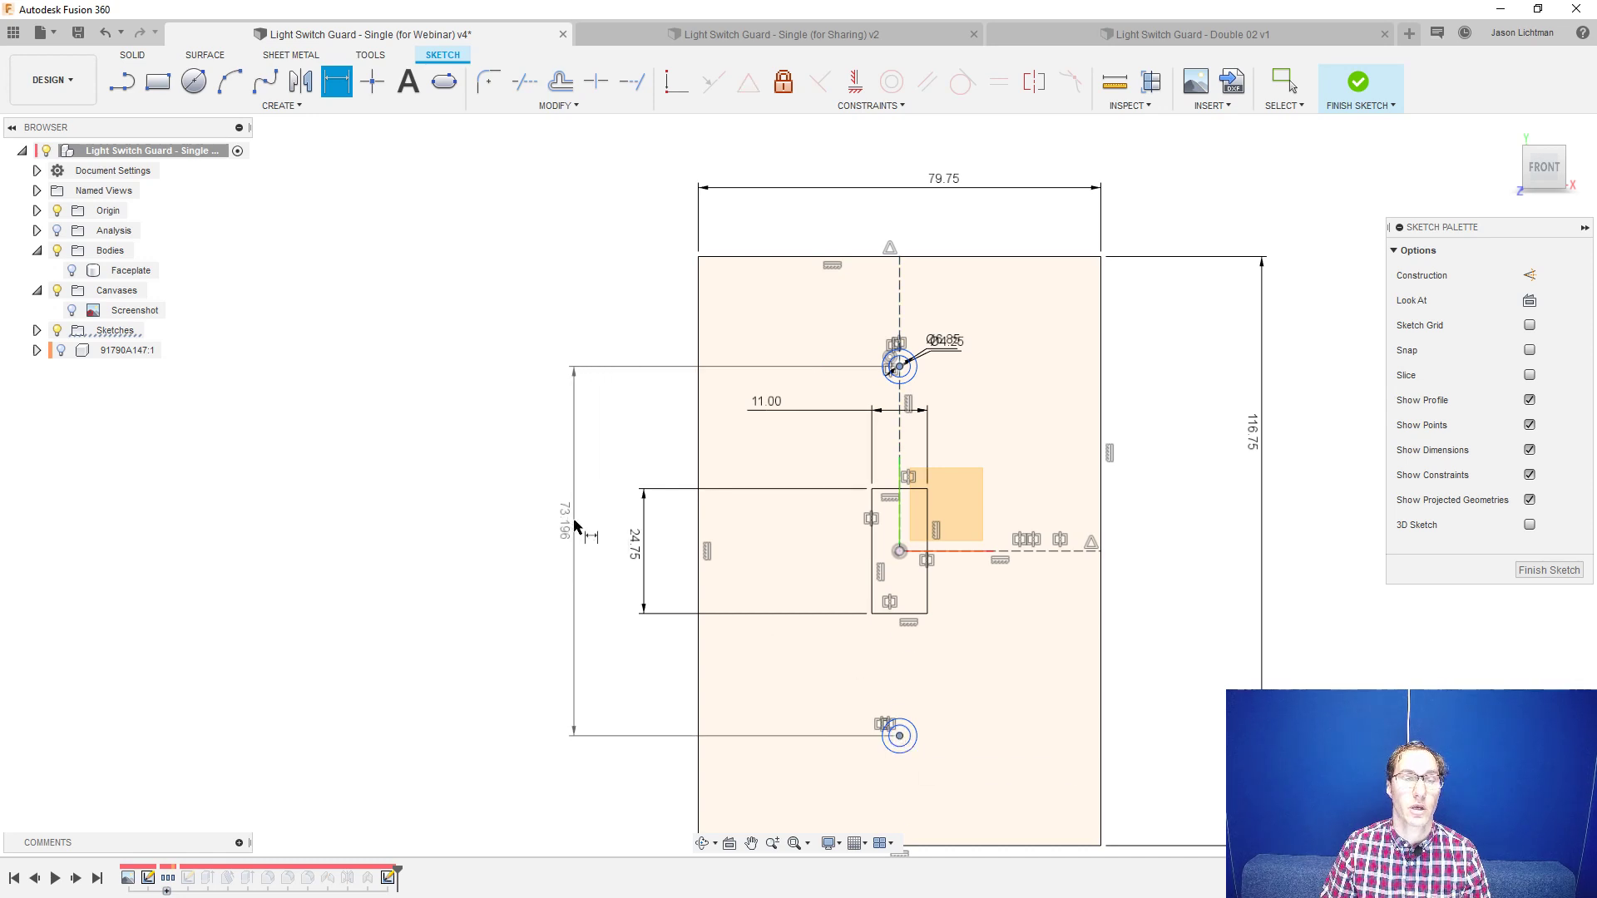
click(575, 522)
text(60)
key(Return)
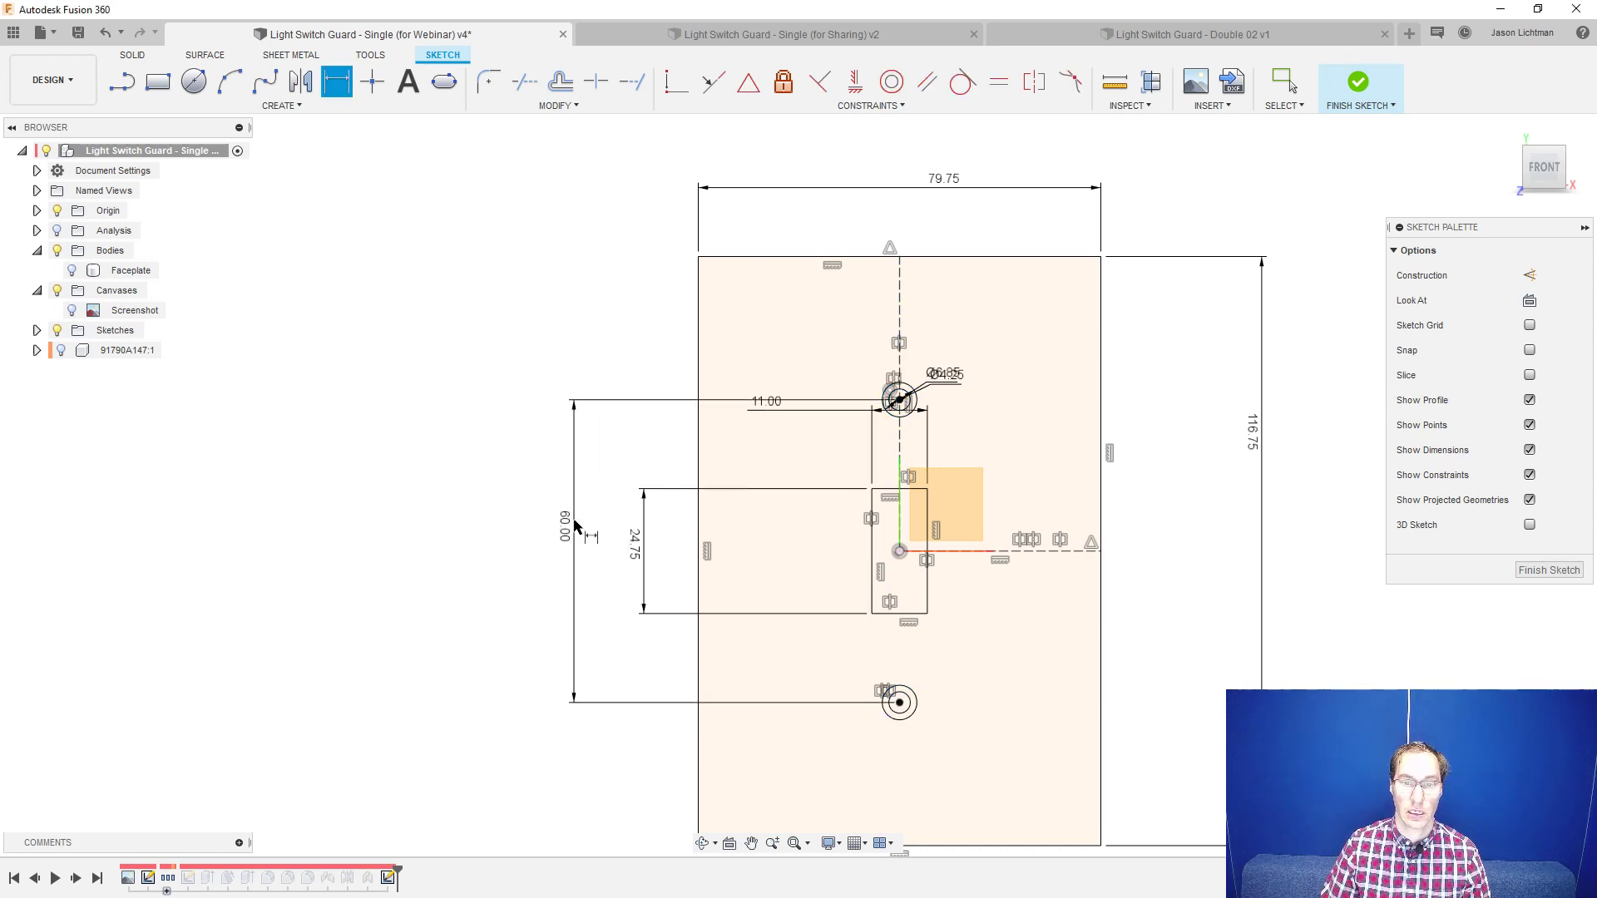
key(Escape)
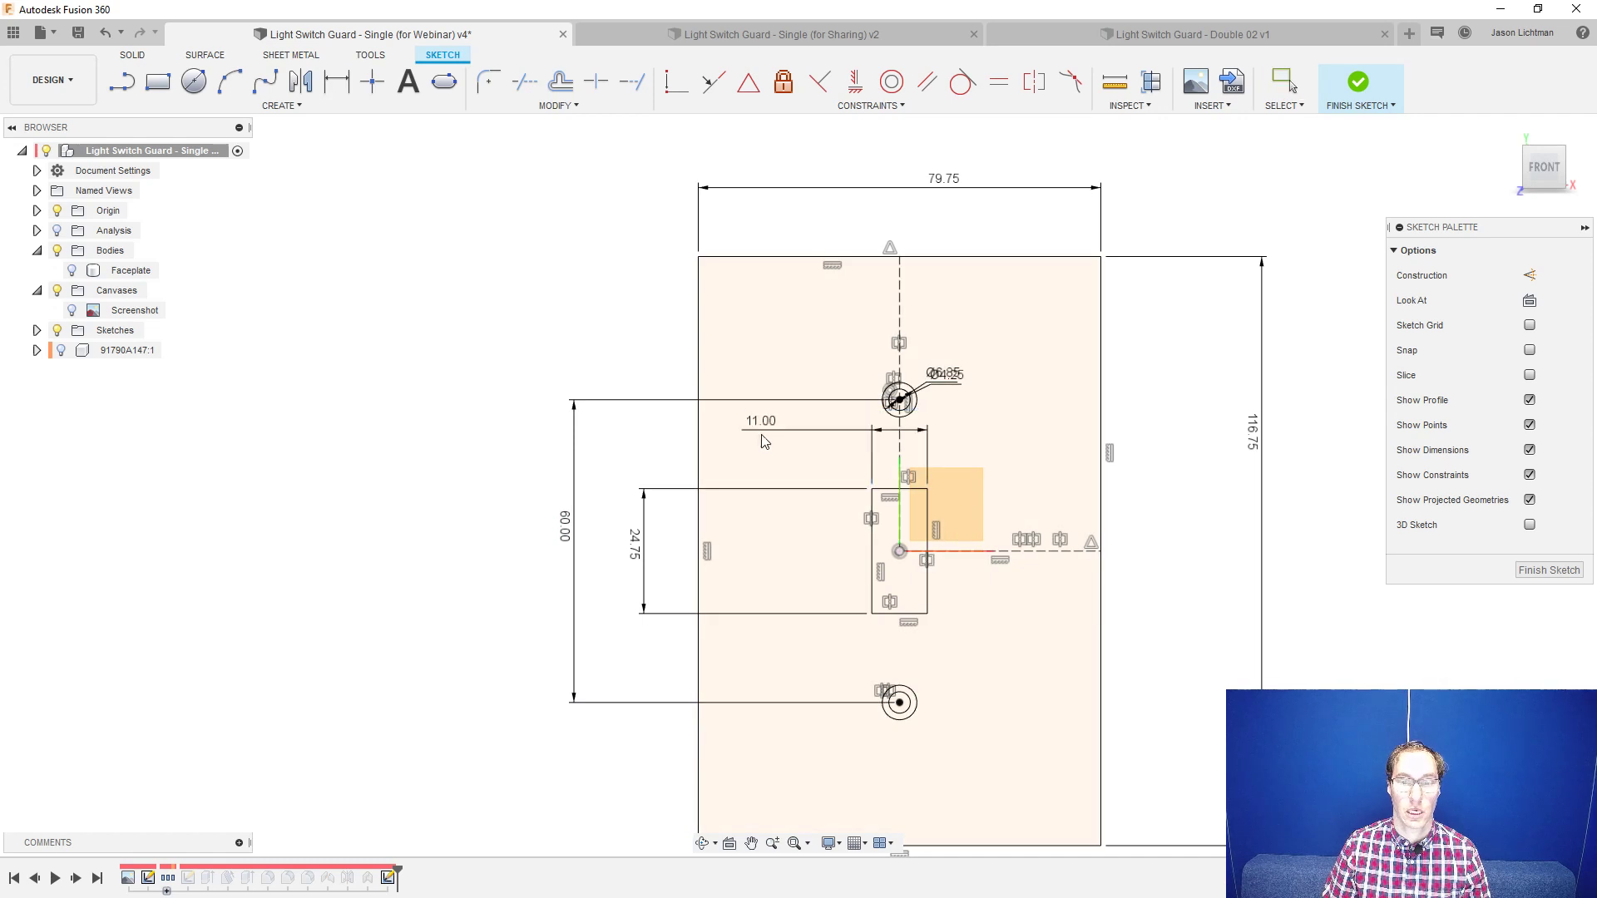
- Hide the sketch's dimensions and constraints, and finish the faceplate sketch
click(1530, 450)
scroll(1248, 596, down, 2)
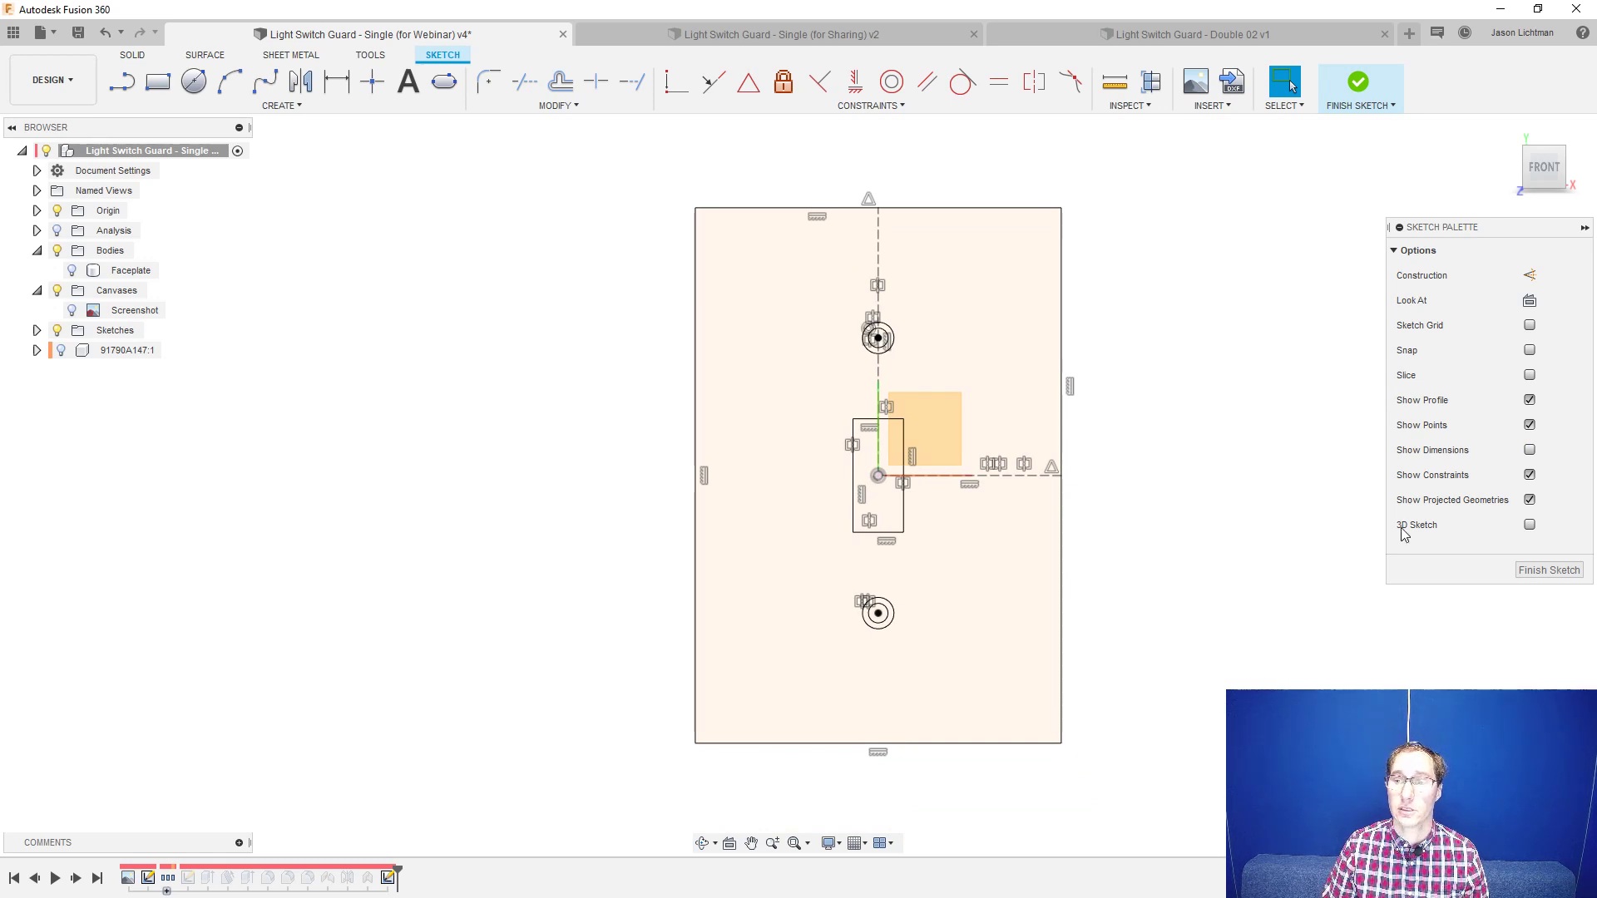
click(1529, 476)
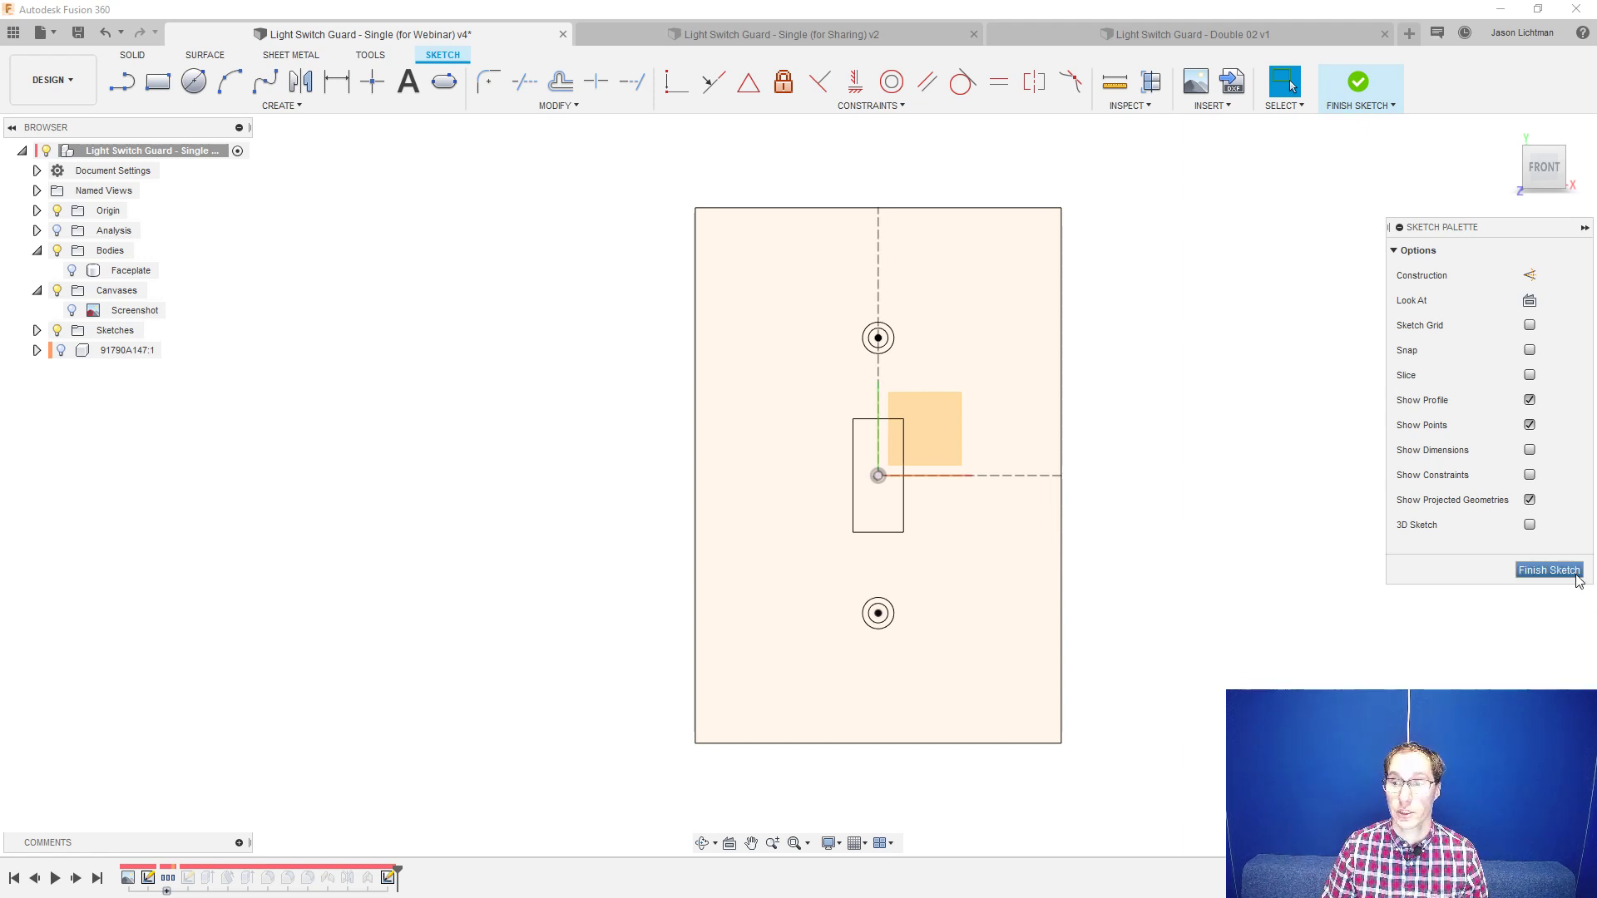
click(1549, 570)
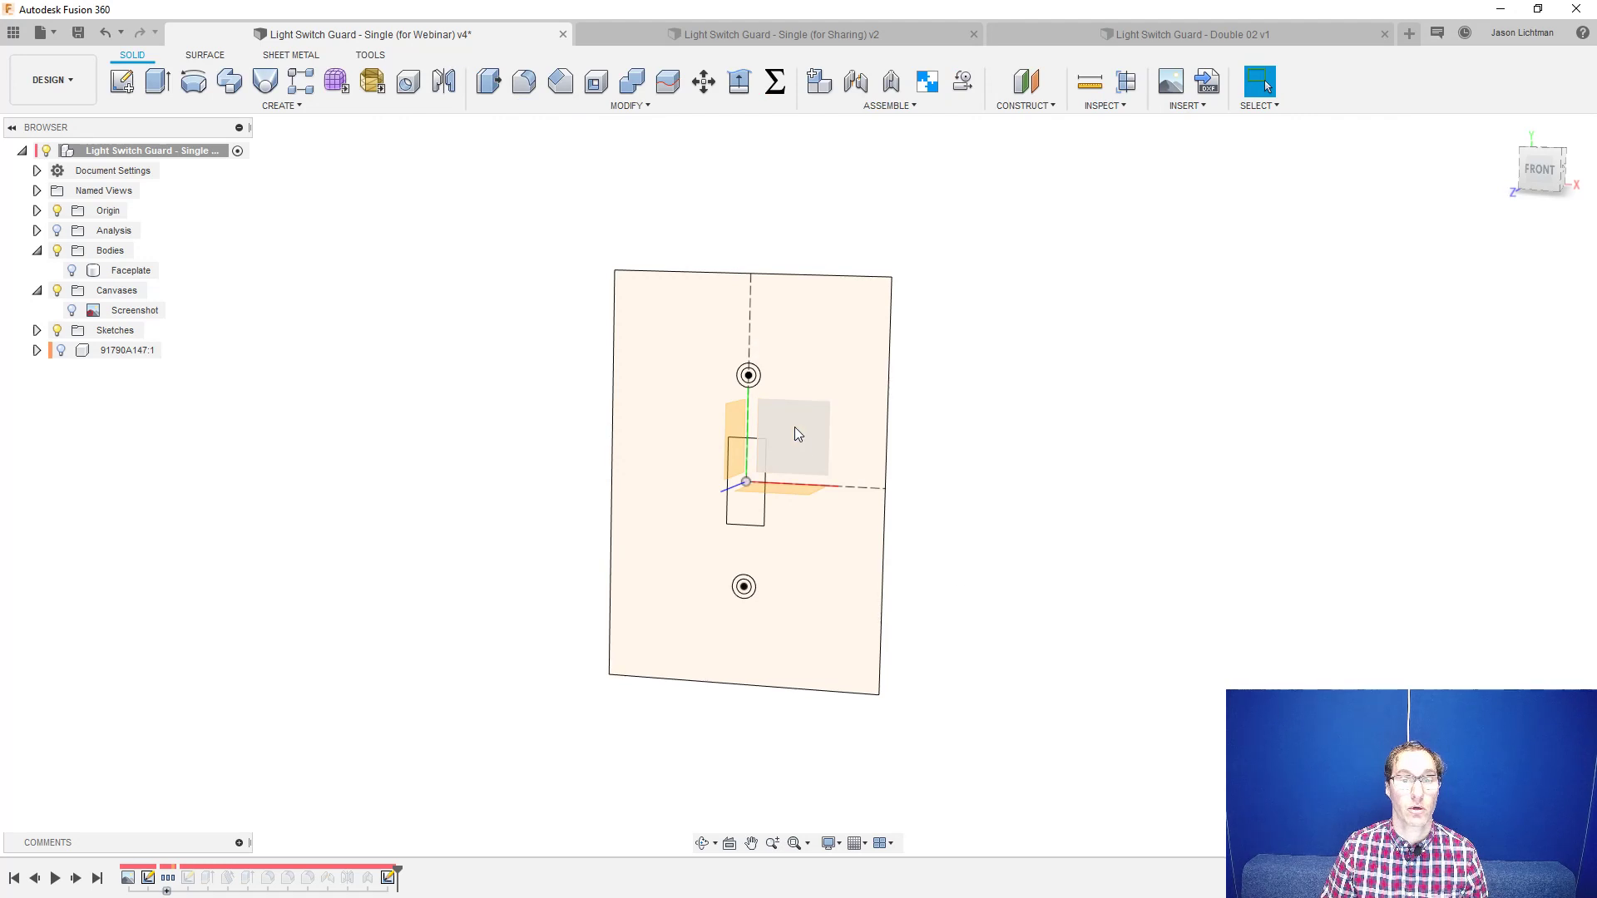
- Create a new sketch on the front origin plane
right_click(795, 427)
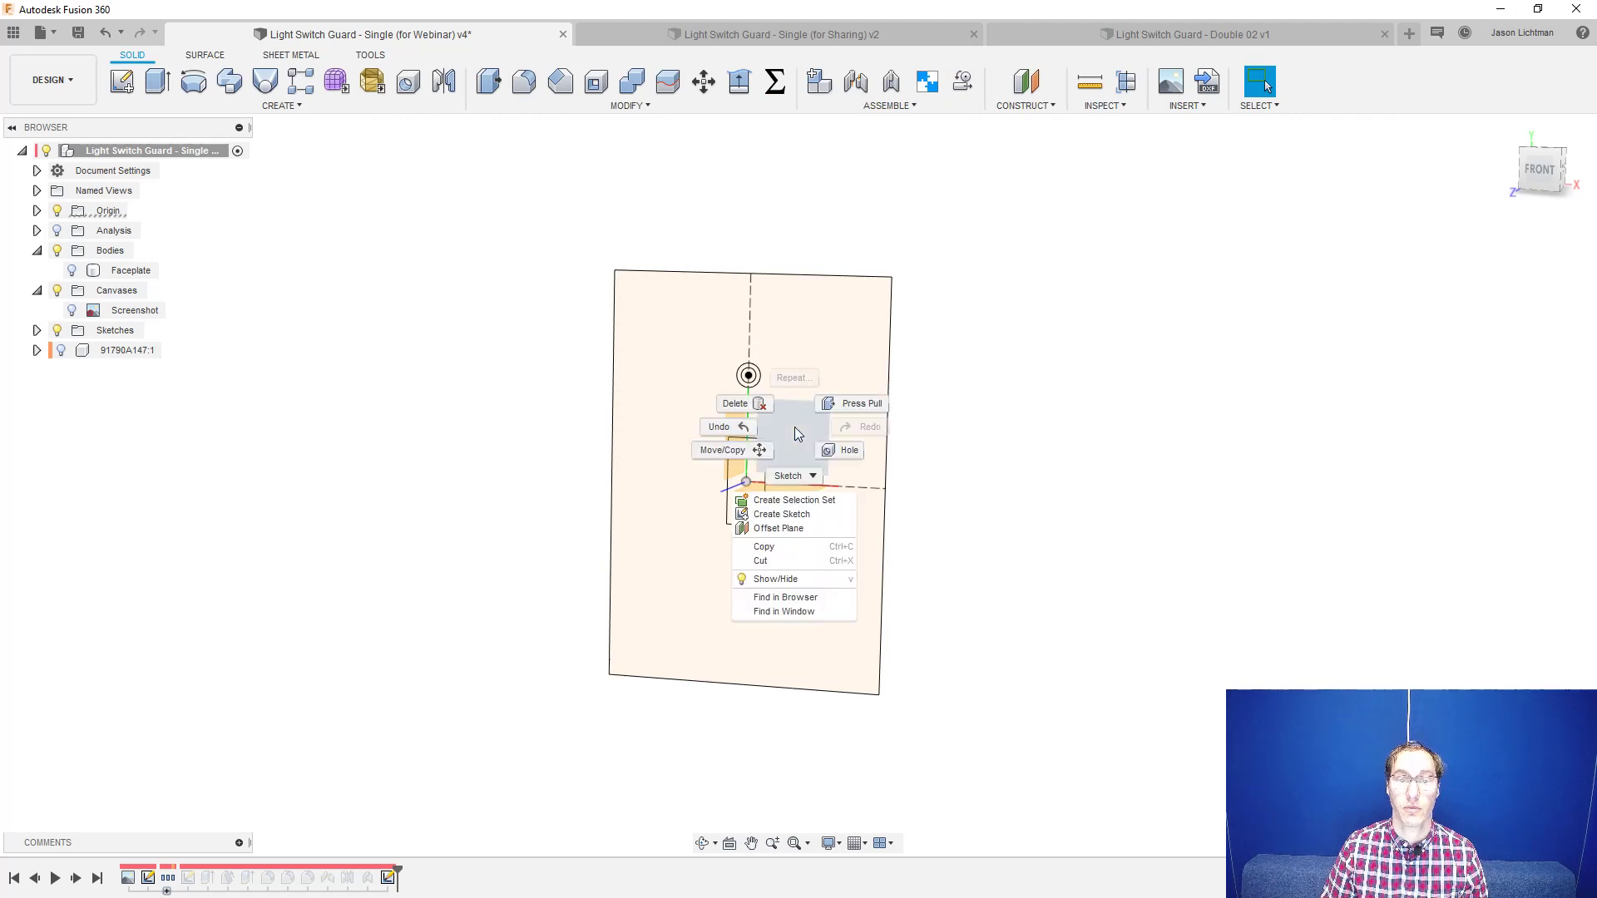
click(818, 514)
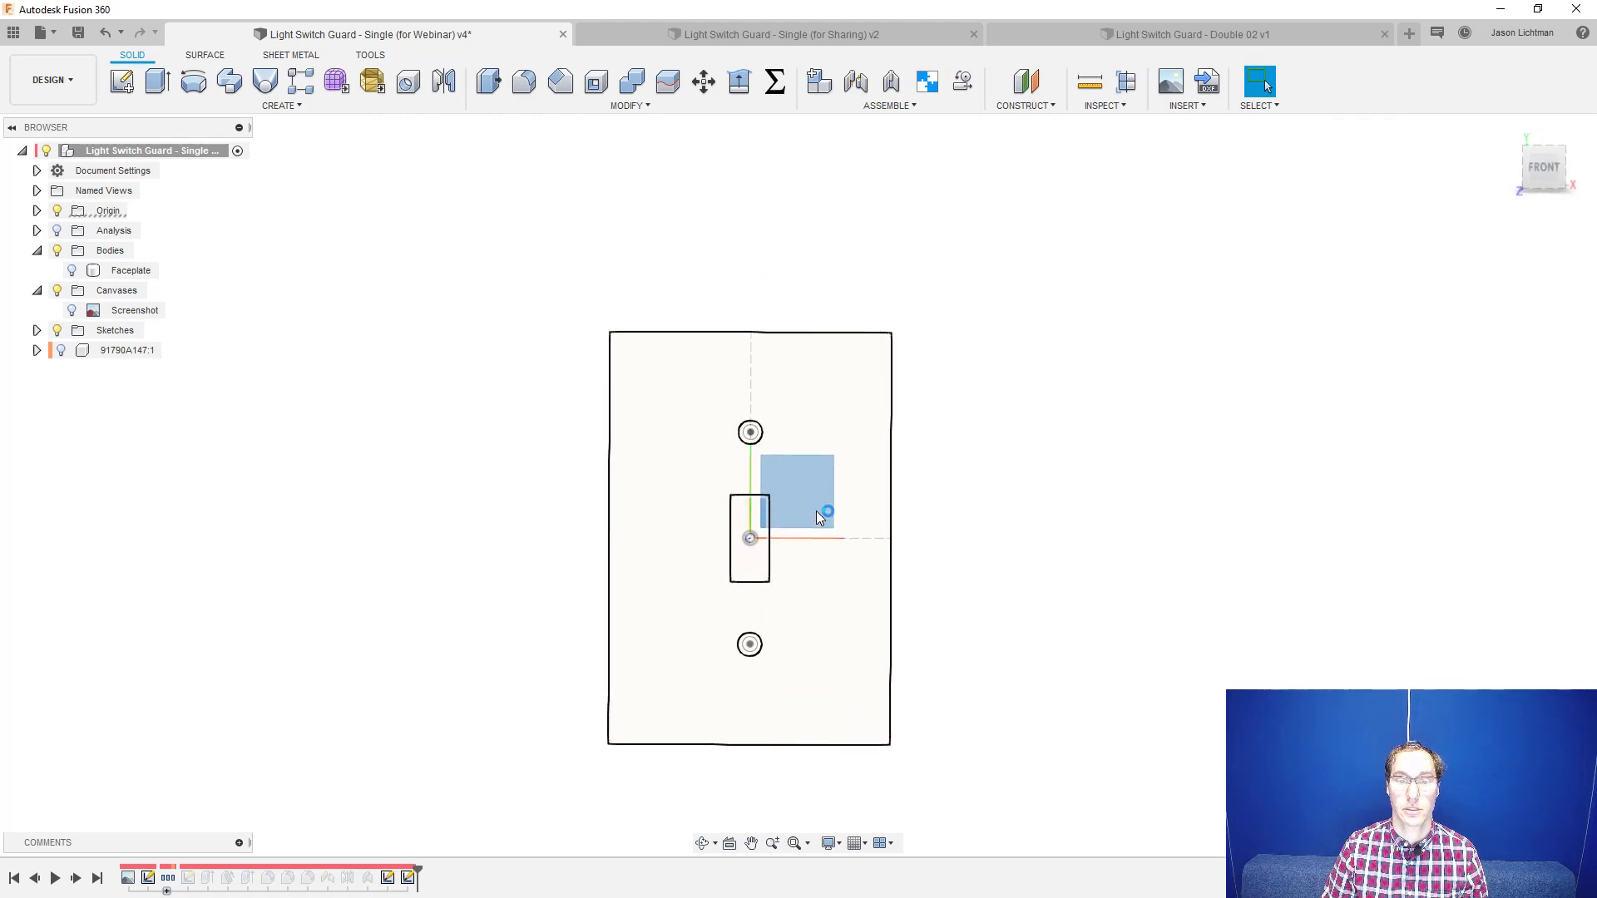
mouse_move(816, 511)
middle_down()
mouse_move(838, 490)
mouse_move(993, 456)
mouse_move(976, 477)
middle_up()
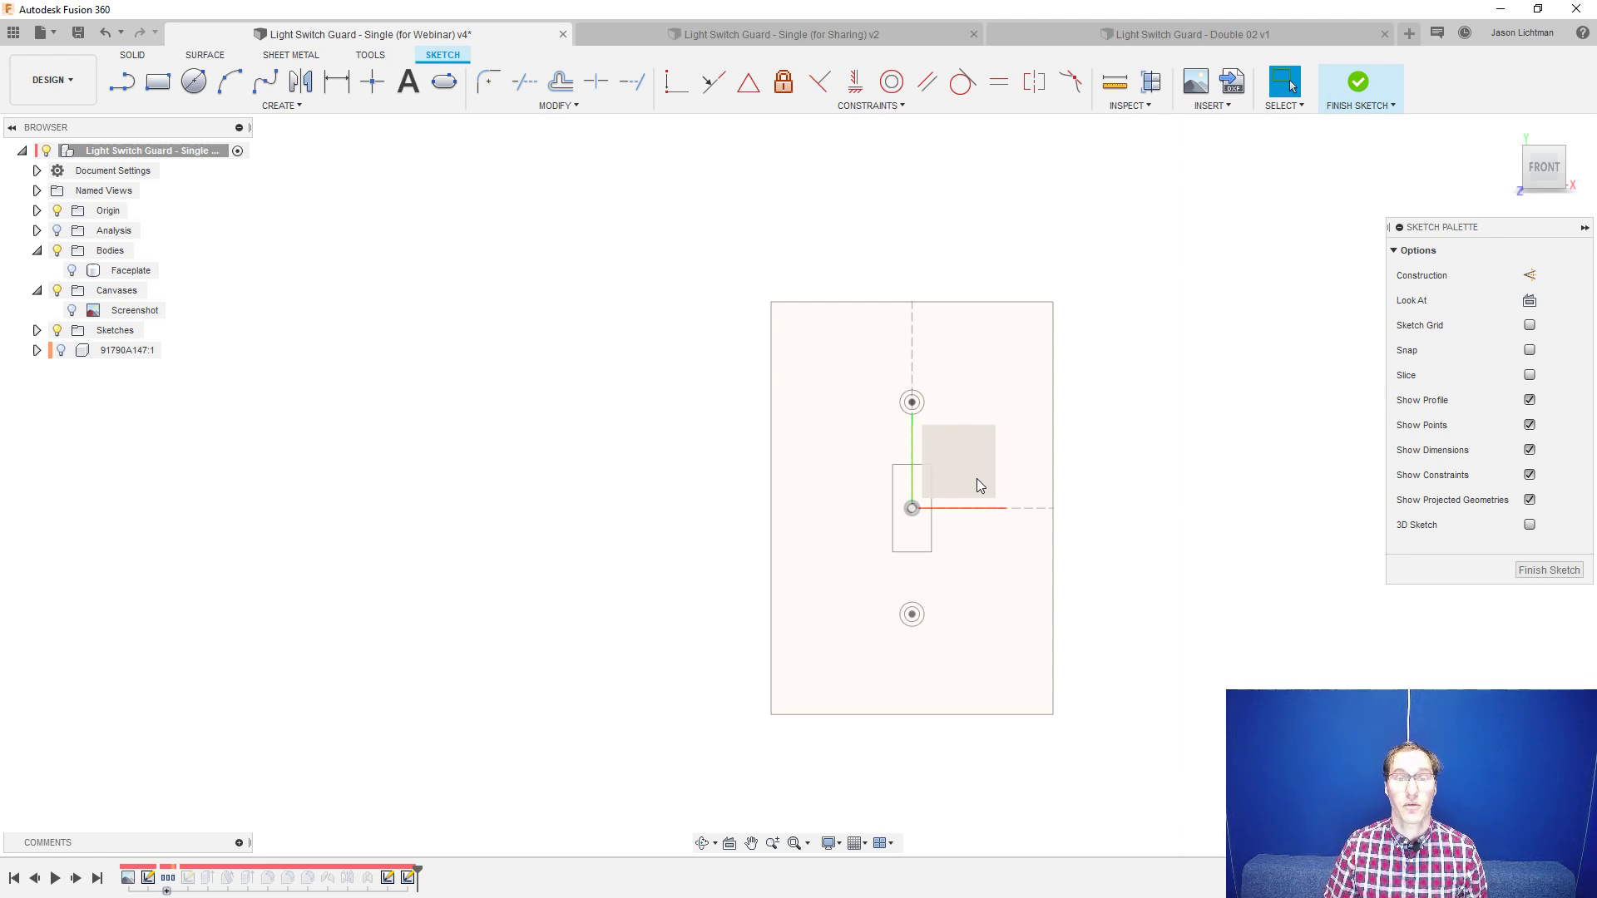
- Project the outer circles of the lower and upper screw holes into the sketch, and hide the faceplate sketch Sketch7
click(385, 106)
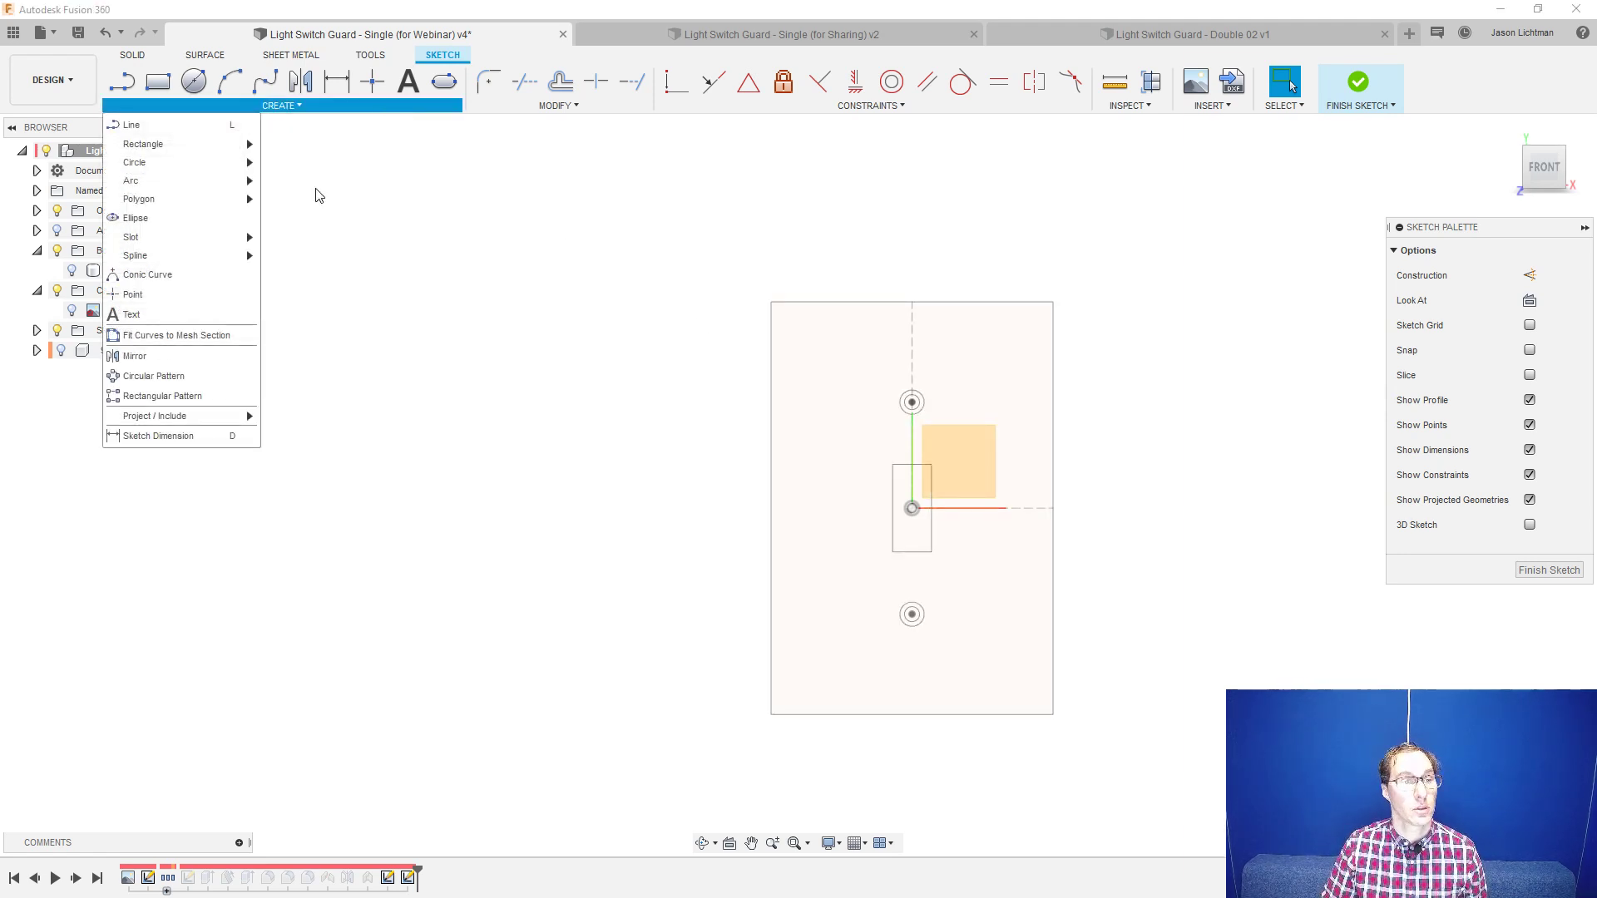
mouse_move(212, 418)
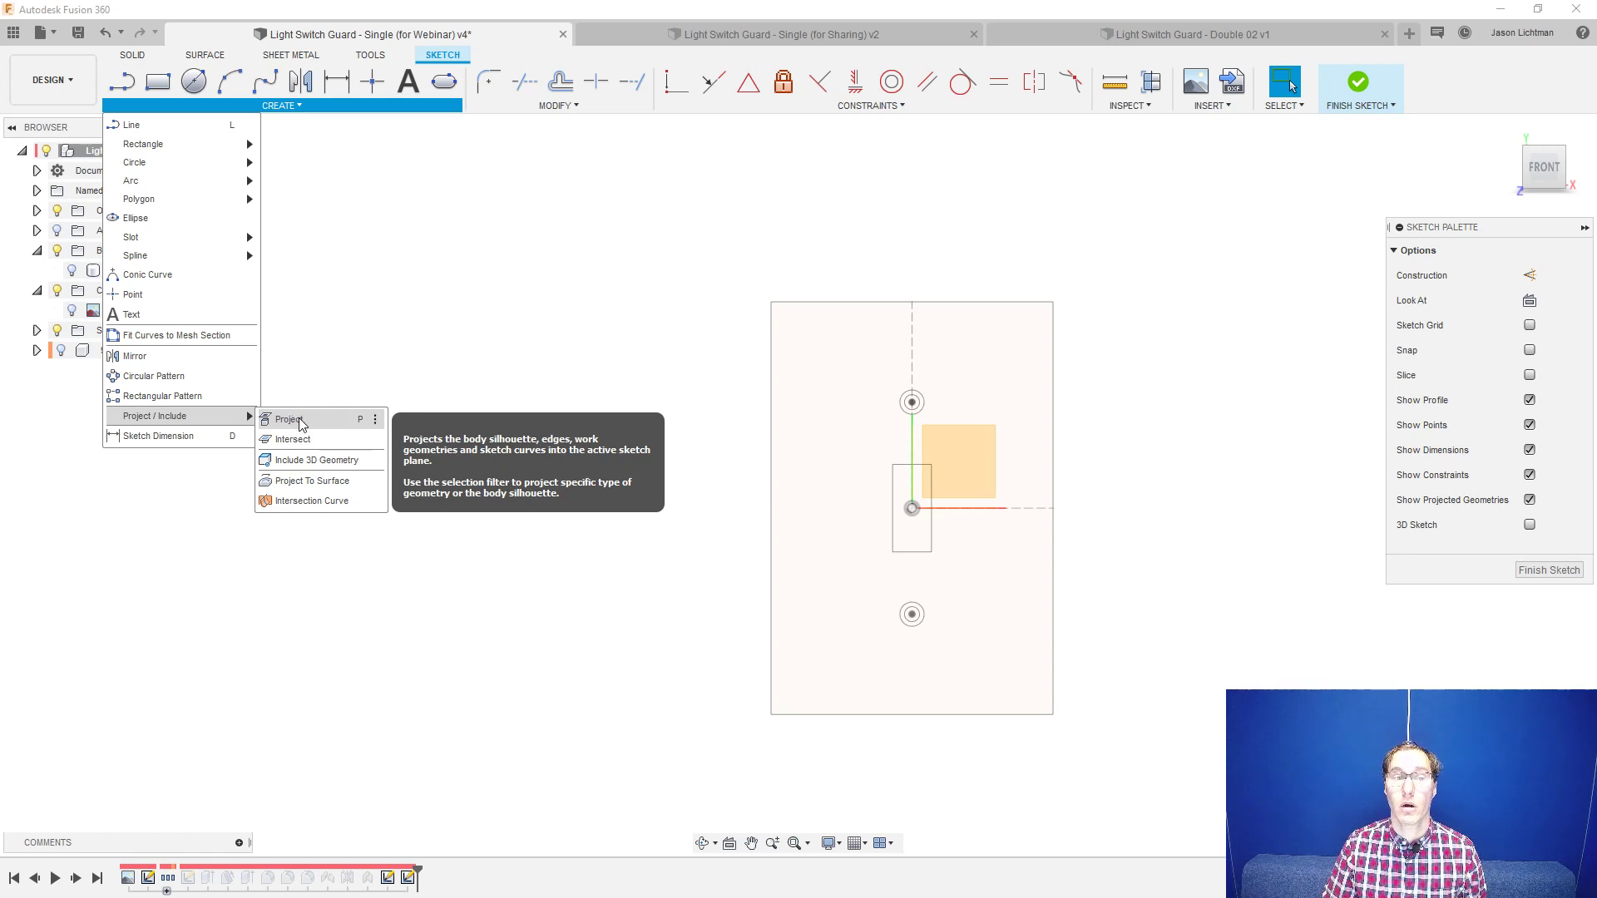
click(331, 423)
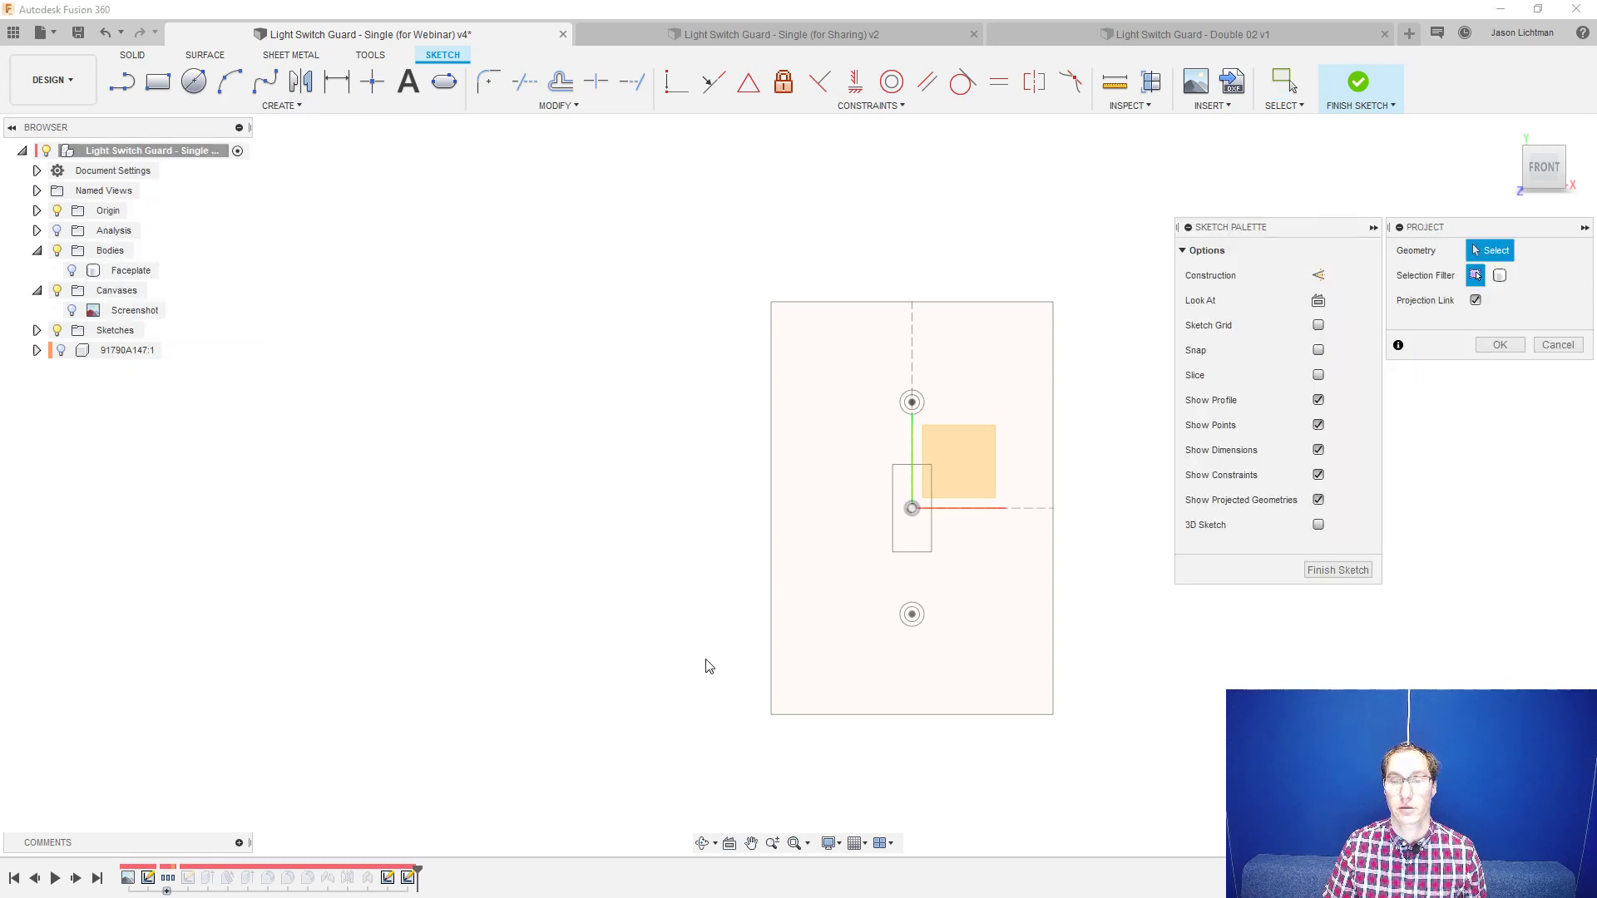
scroll(947, 644, up, 5)
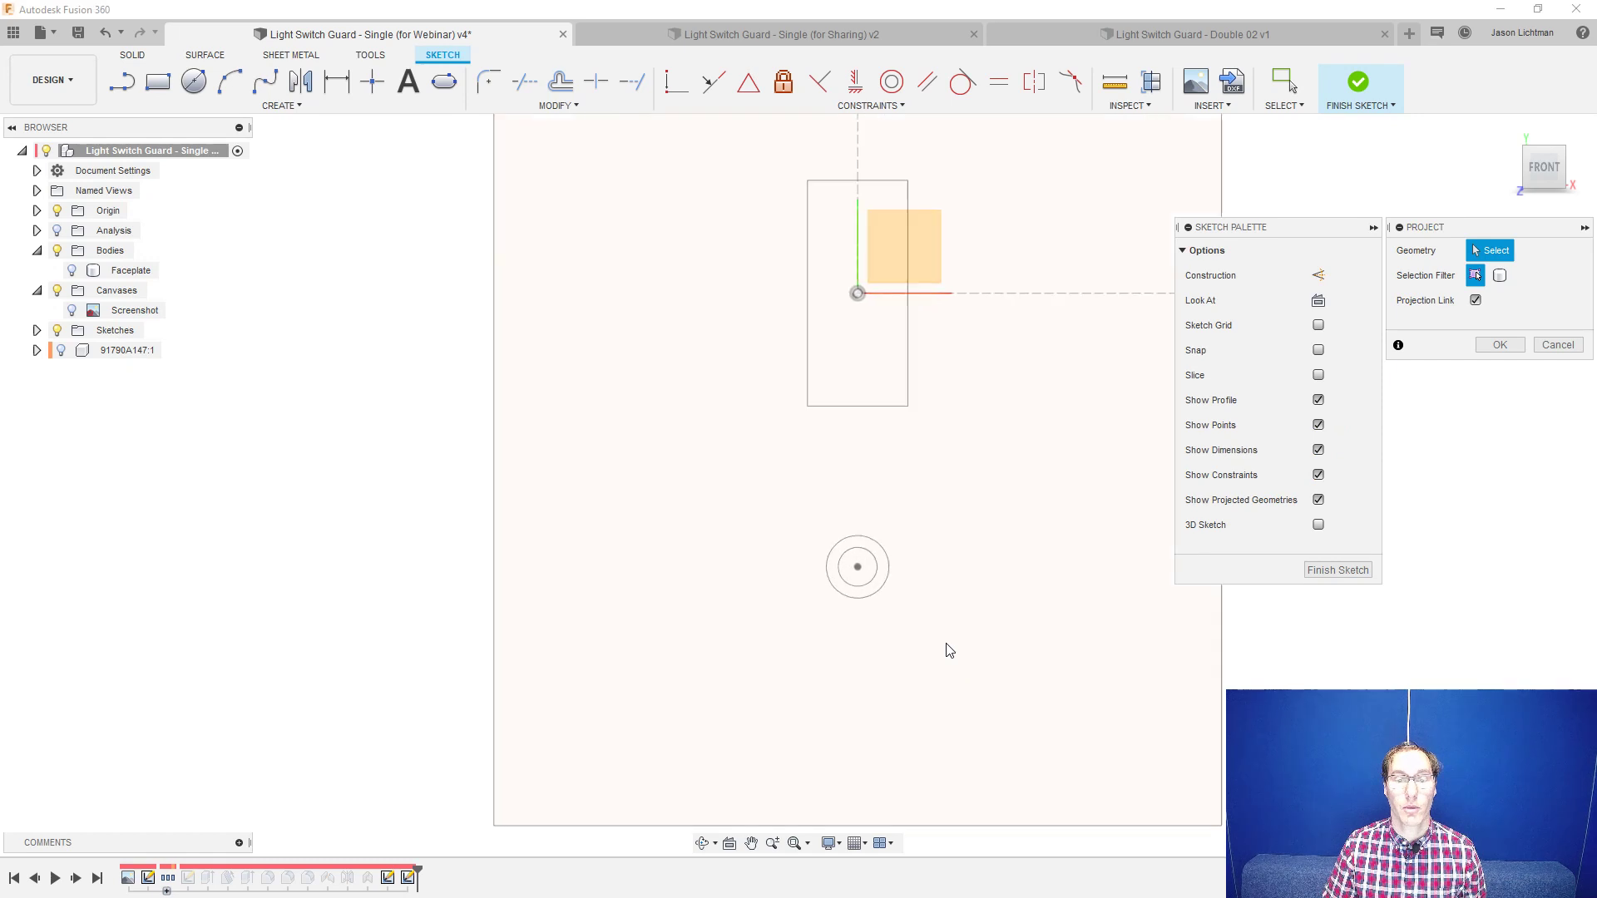
click(891, 583)
scroll(898, 199, down, 4)
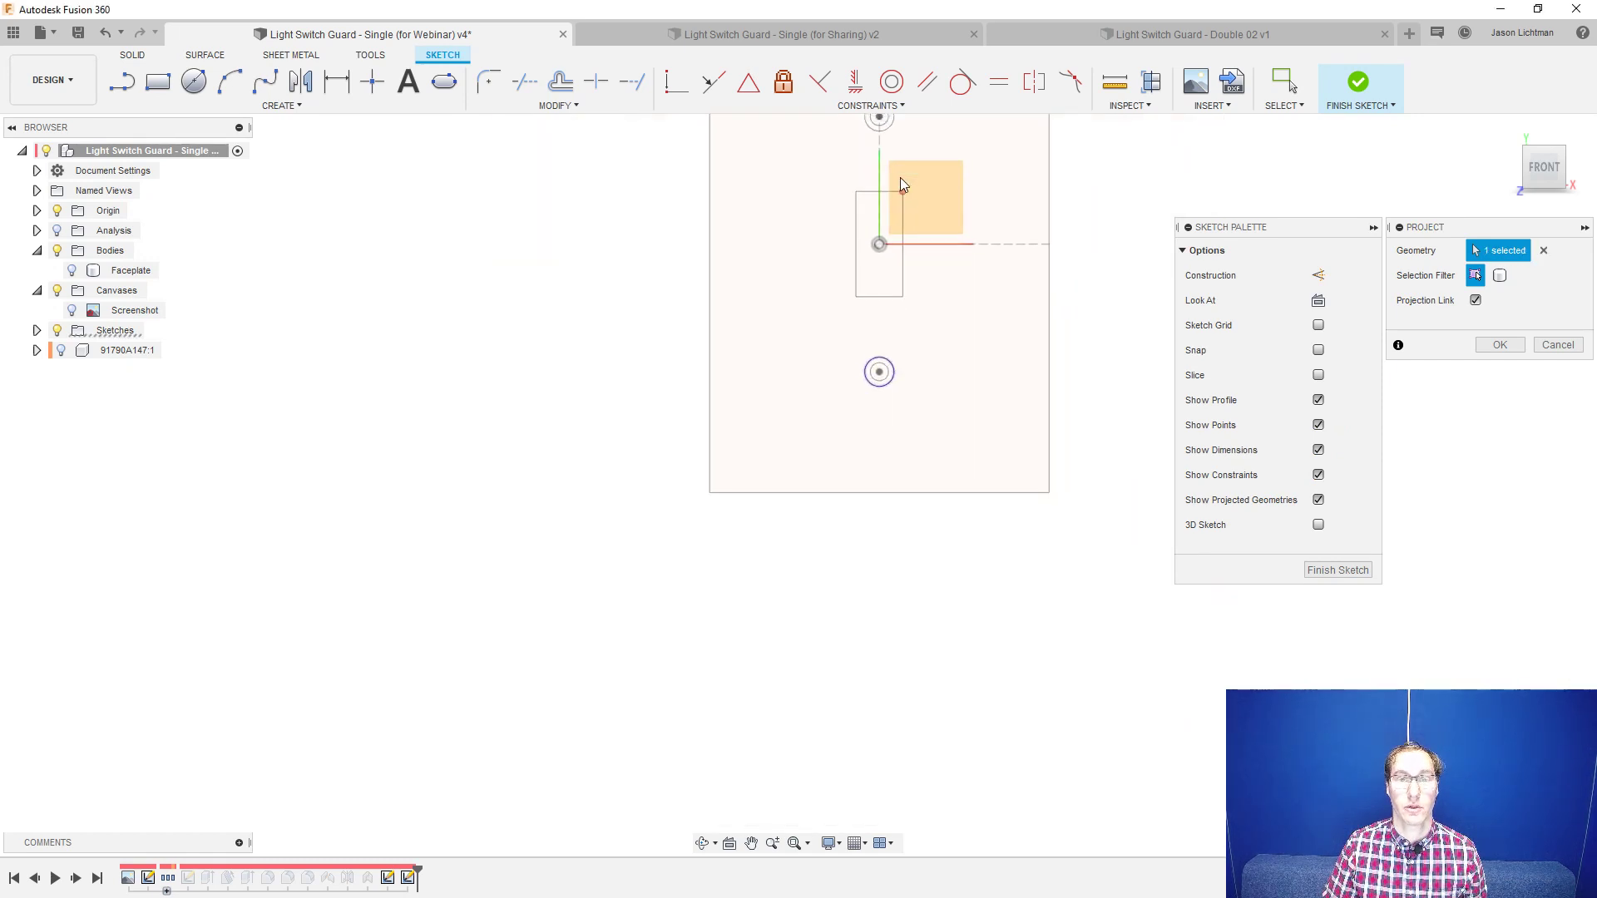
click(897, 126)
scroll(897, 124, down, 1)
middle_drag(897, 124, 875, 300)
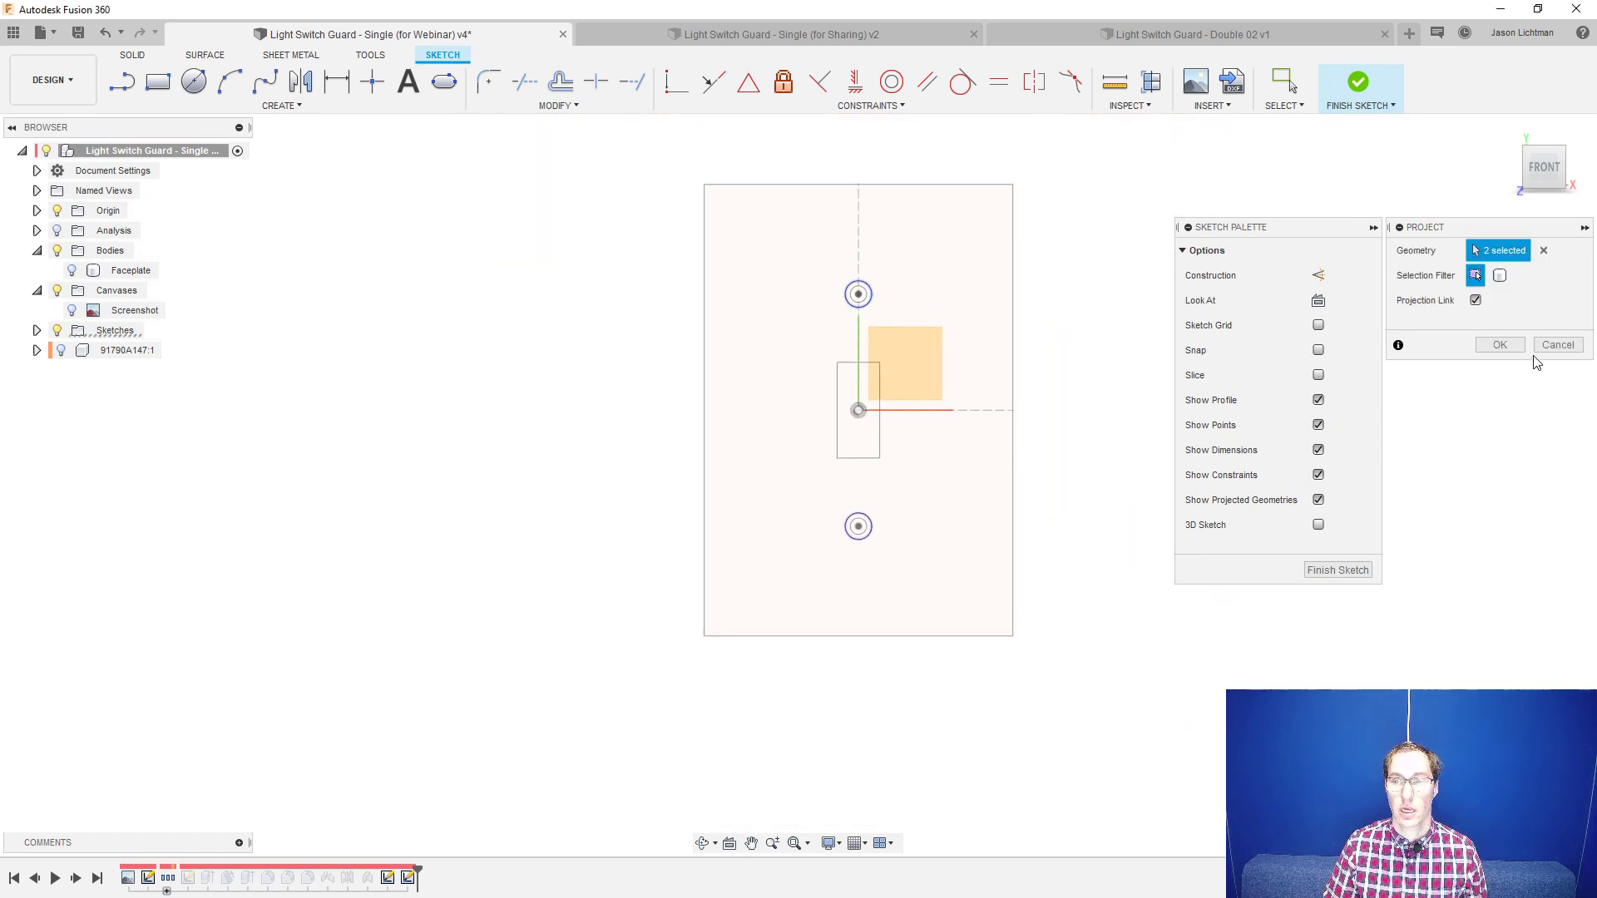
click(1511, 341)
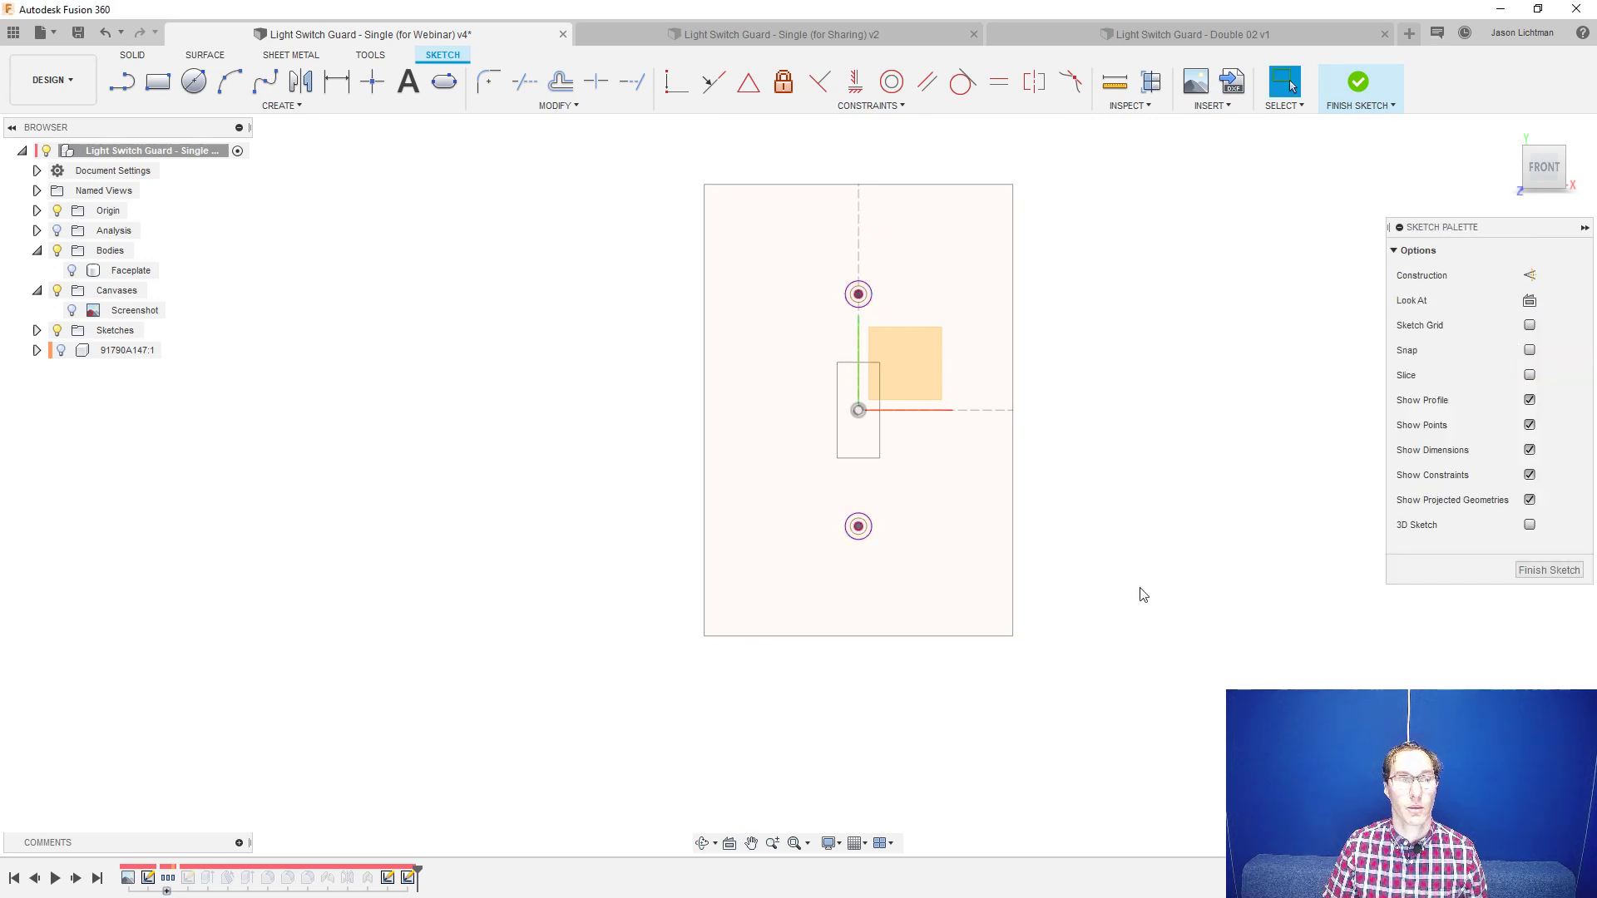
click(36, 331)
click(72, 370)
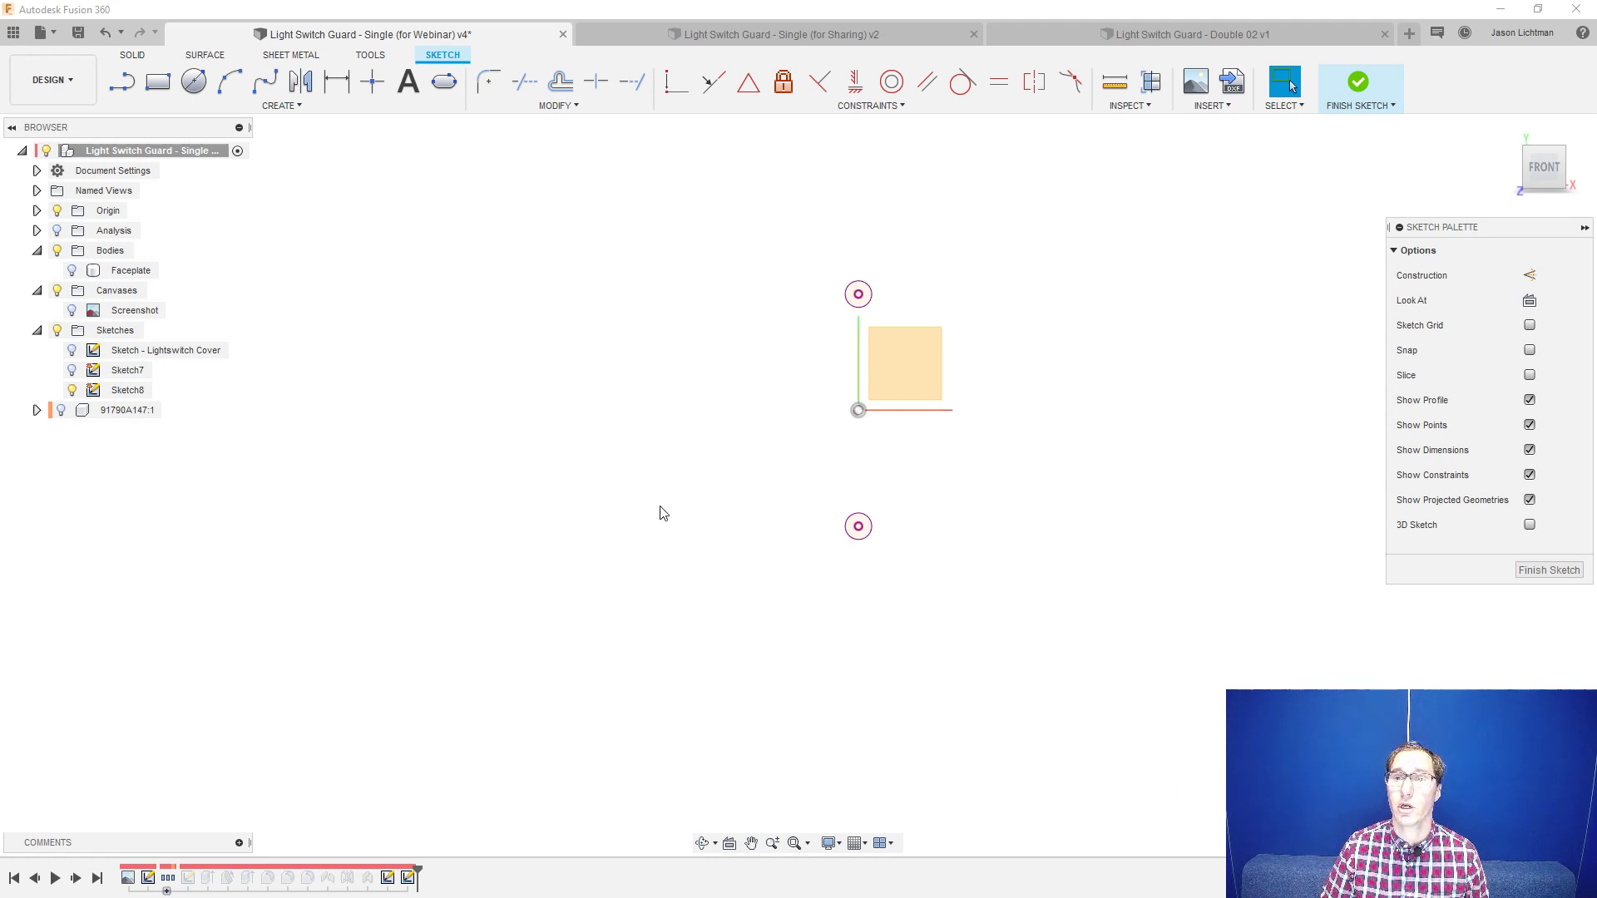
- Insert Screenshot.png from the 7_Light Switch Lock folder as an attached canvas on the front origin plane
click(1229, 106)
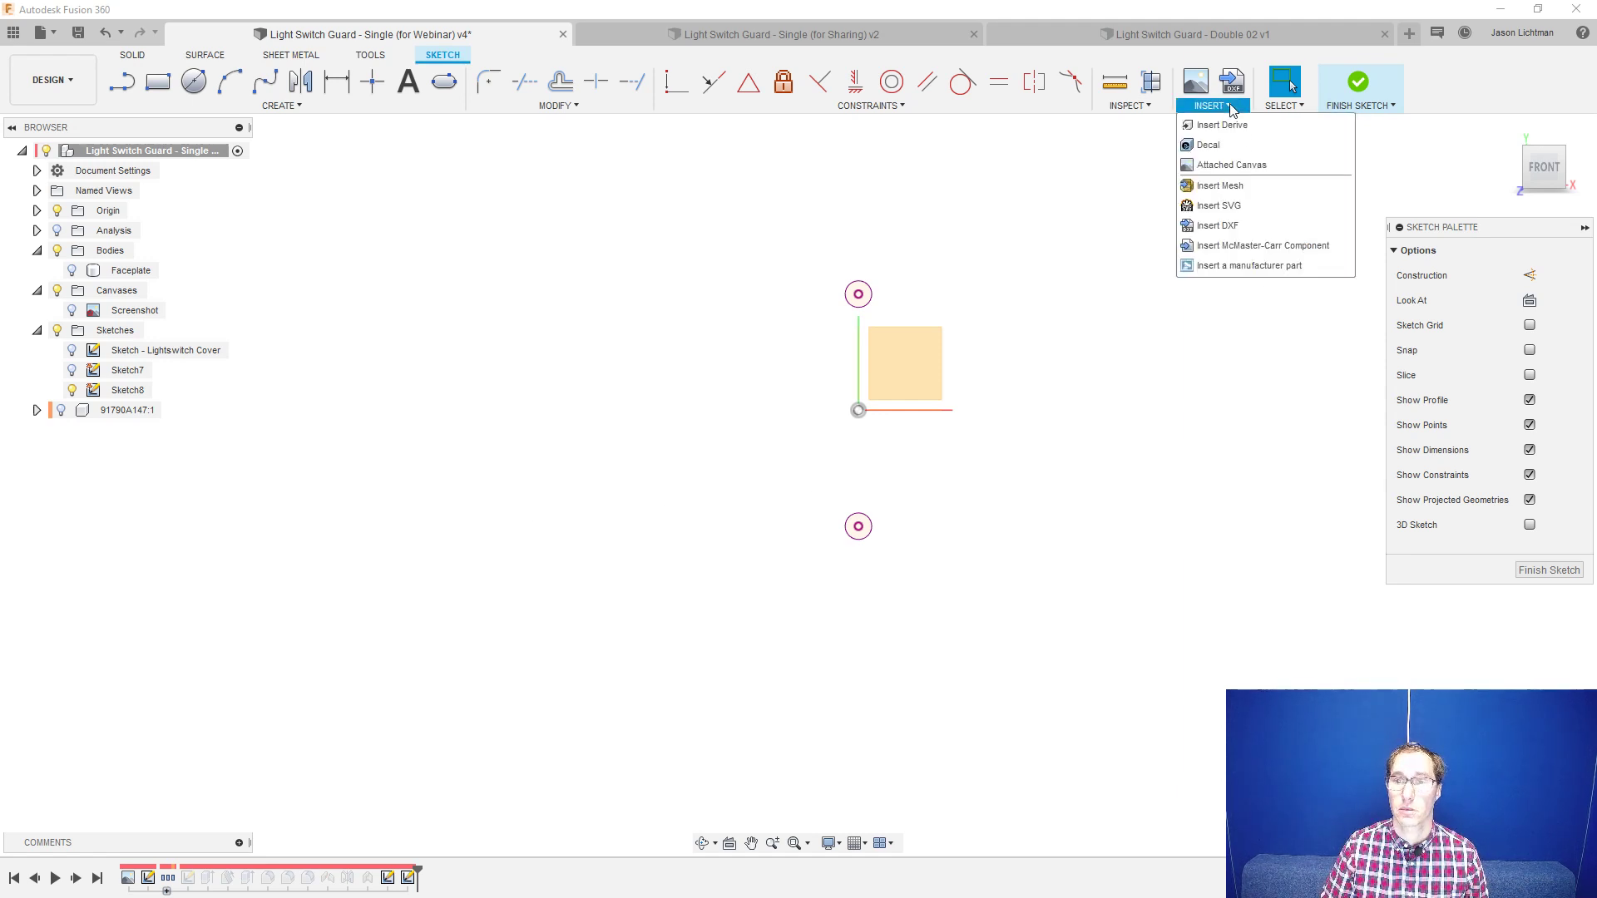
click(1229, 164)
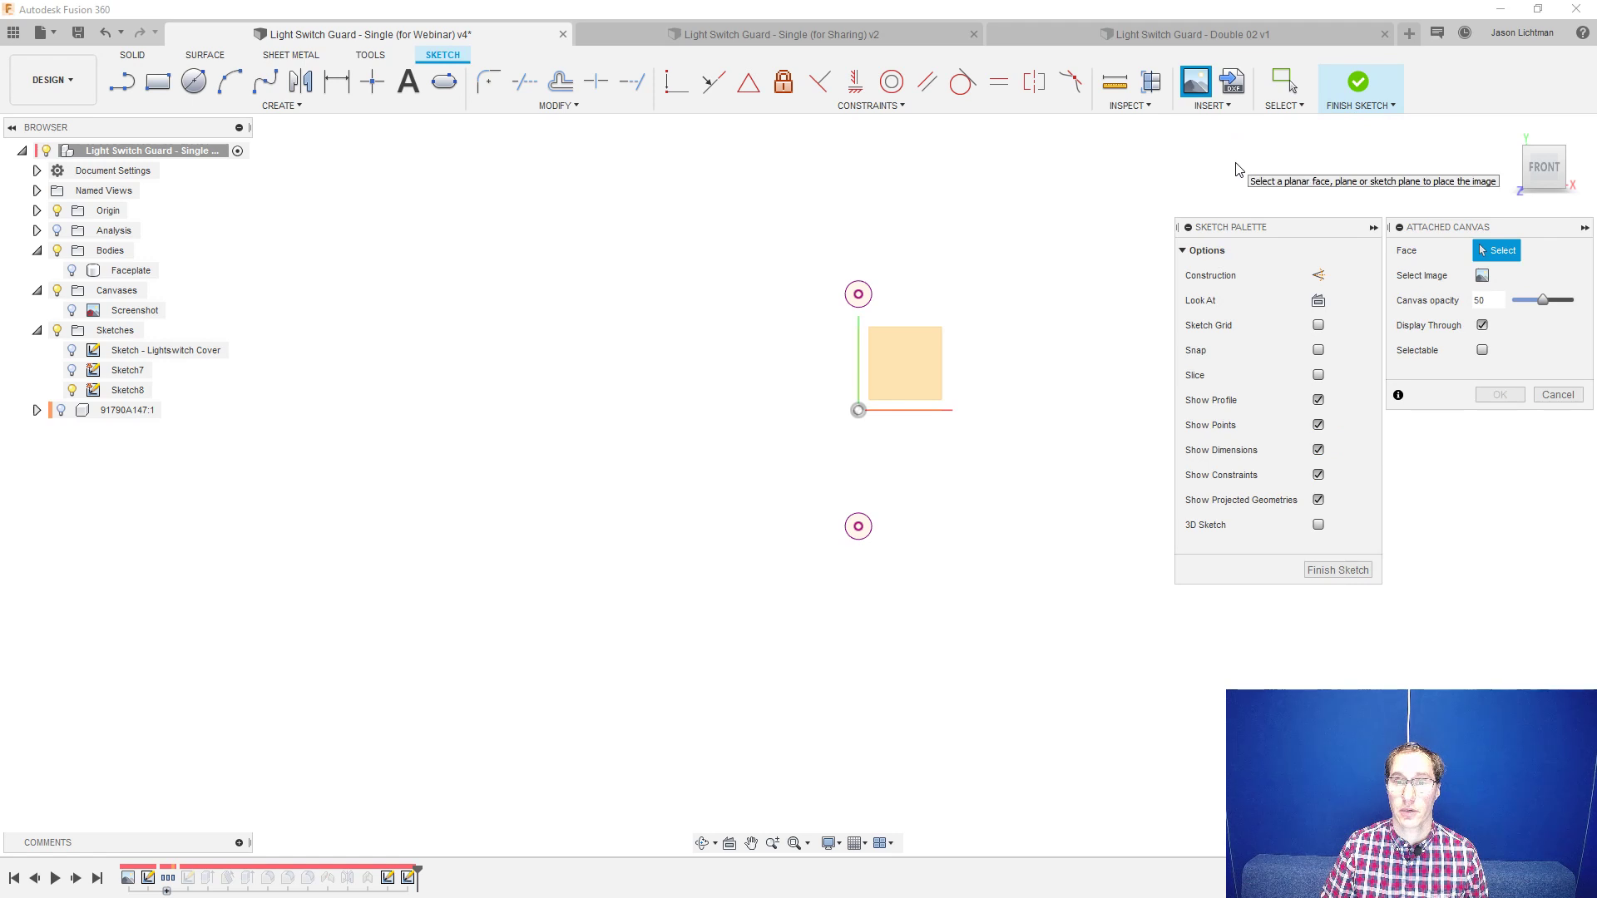
click(908, 371)
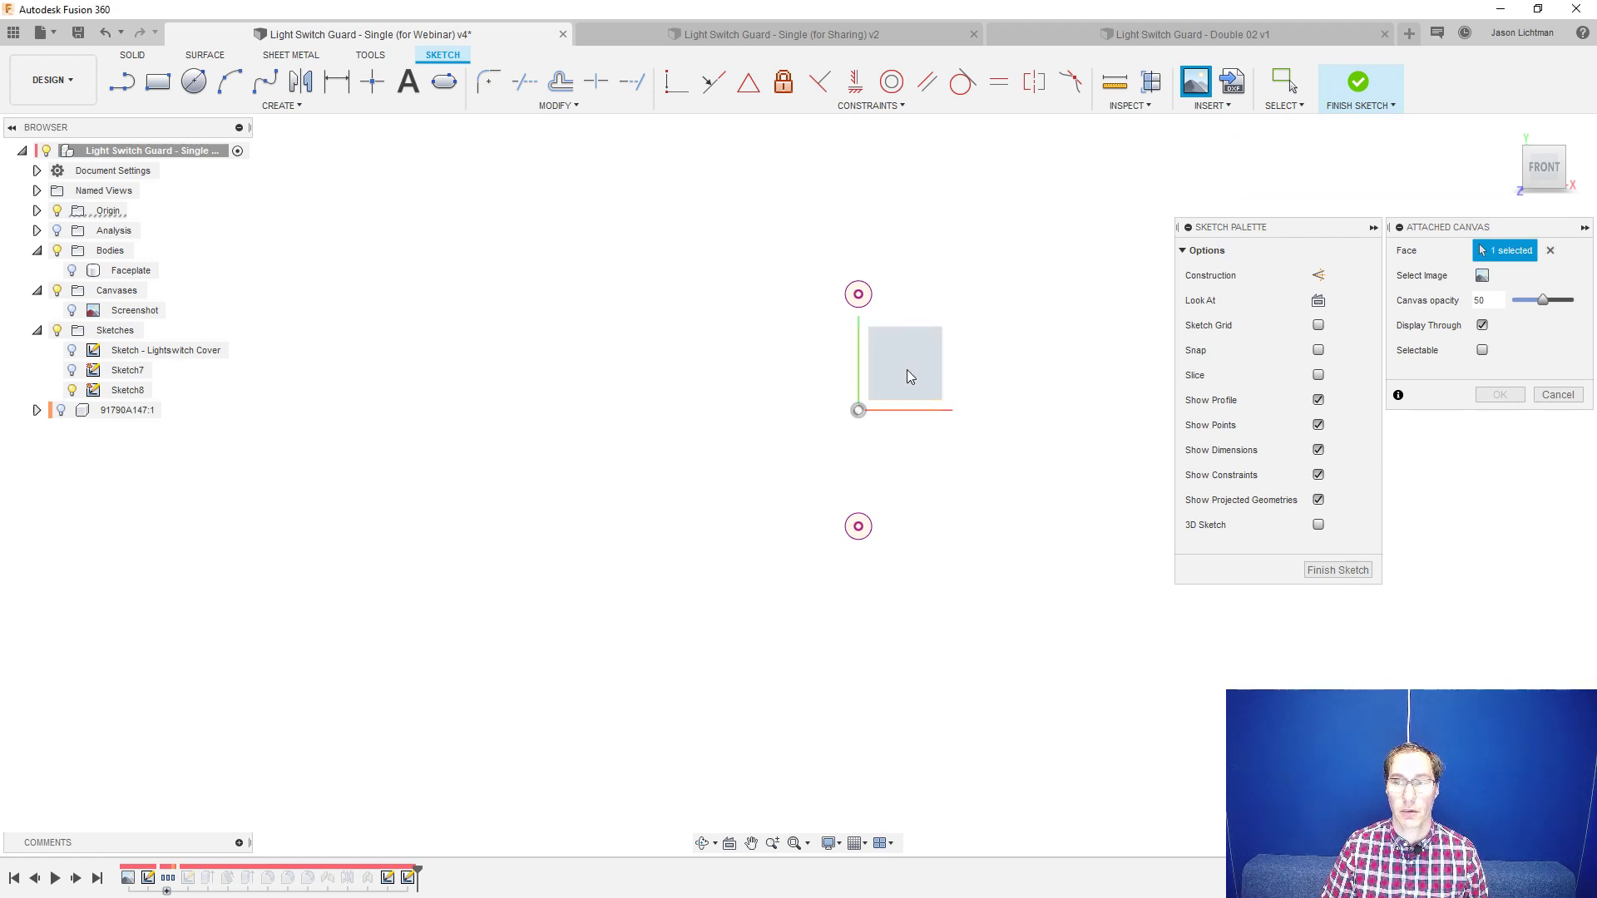
click(1483, 275)
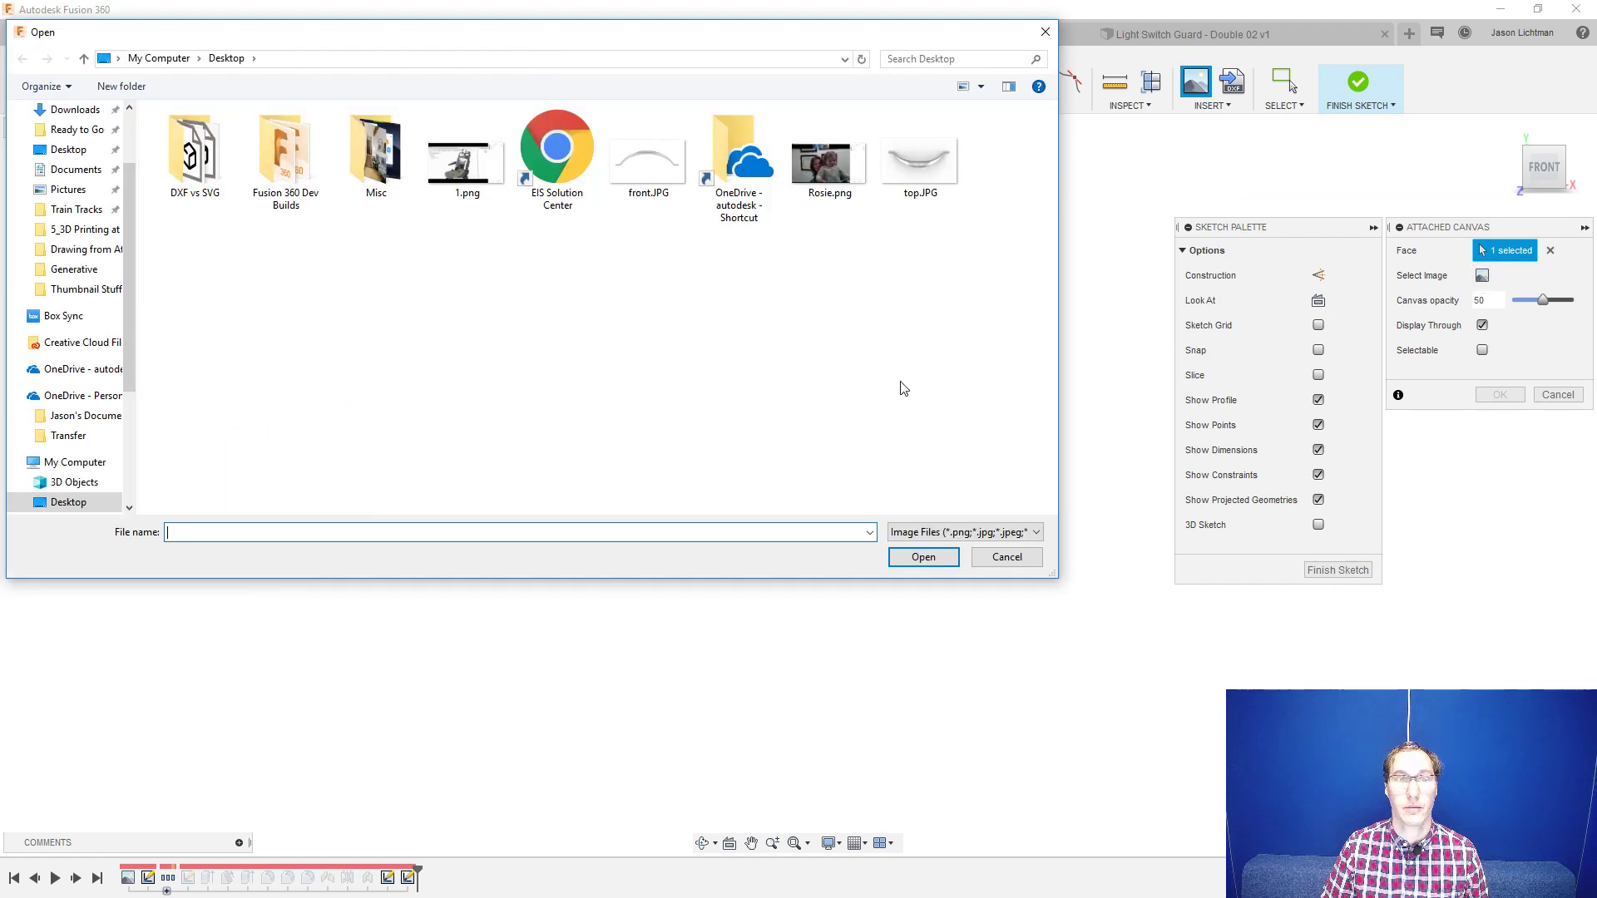
scroll(92, 204, up, 2)
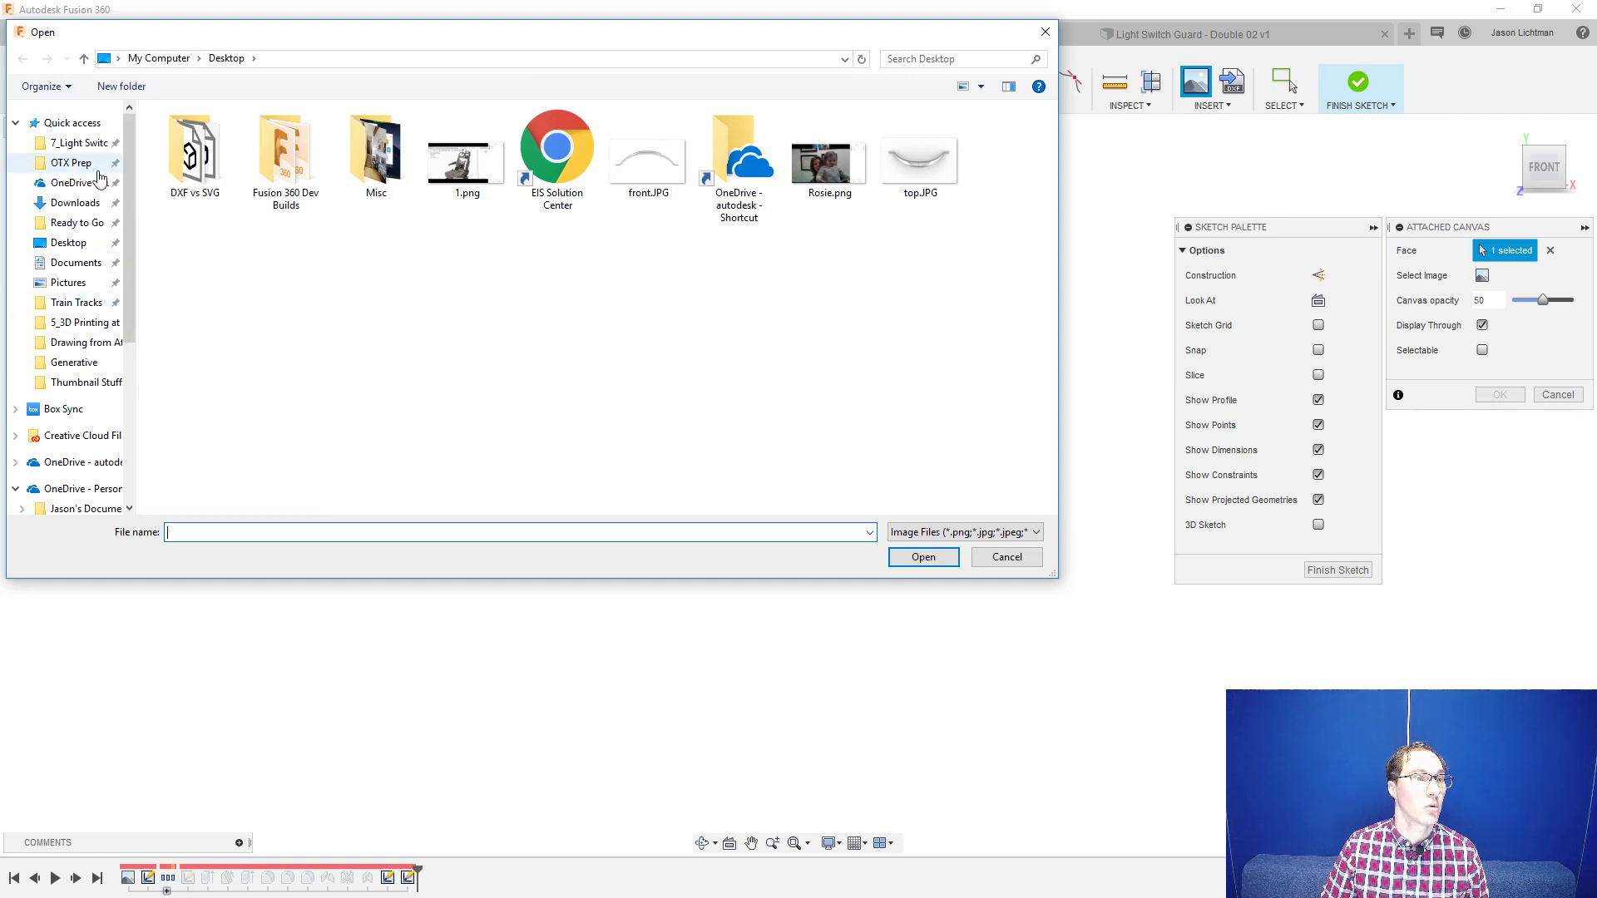
click(79, 142)
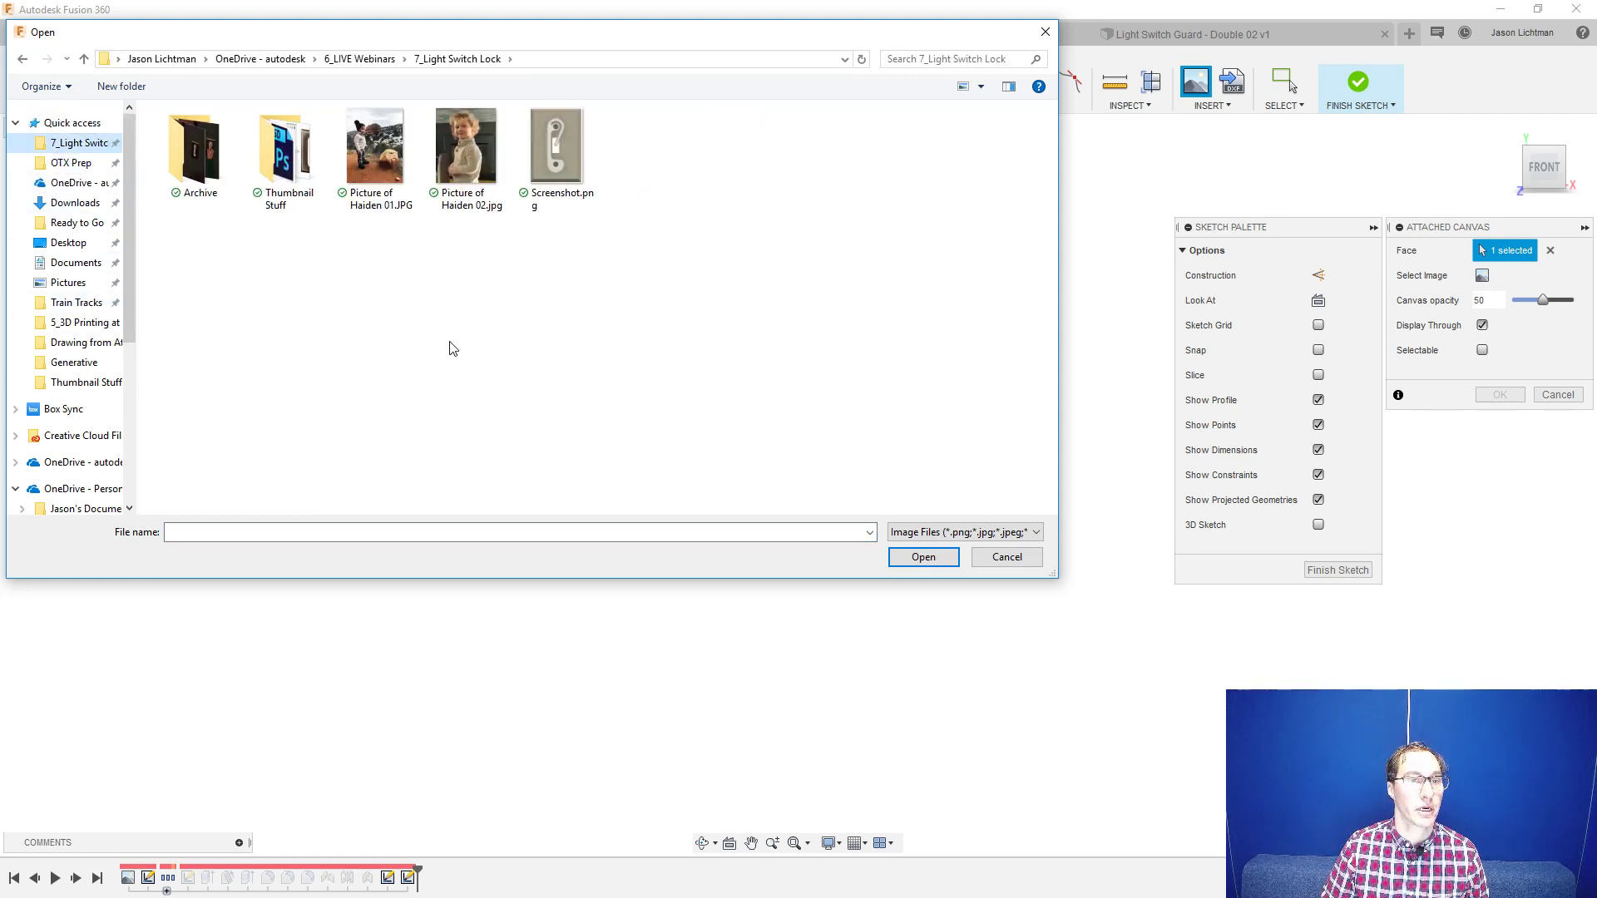
double_click(557, 150)
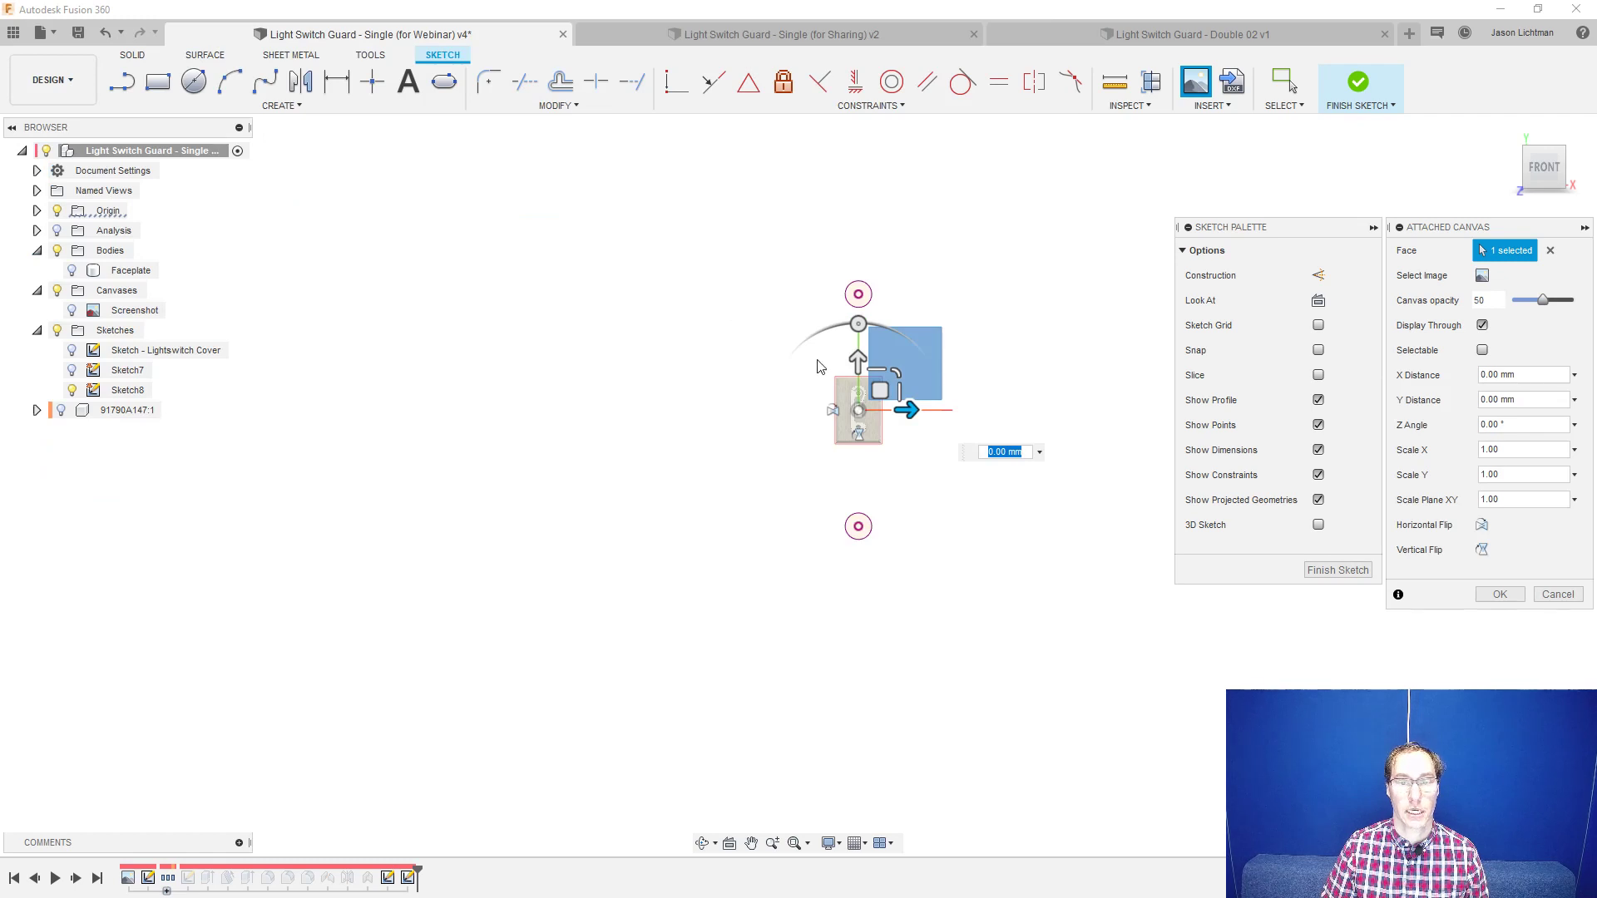
scroll(822, 370, up, 5)
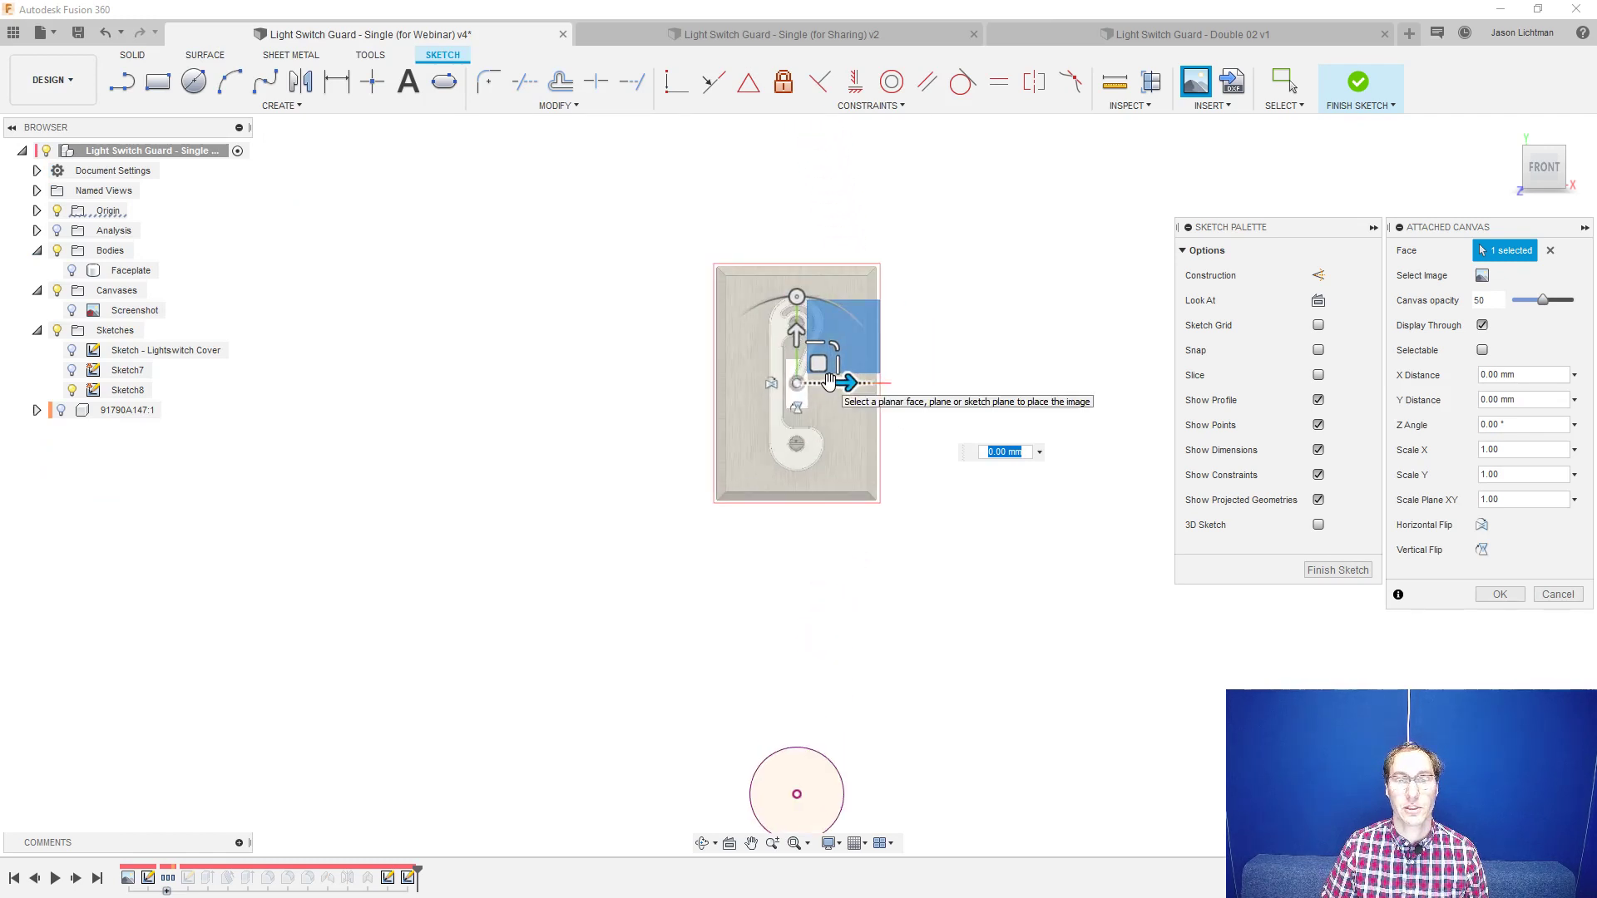
scroll(830, 380, down, 2)
click(1498, 594)
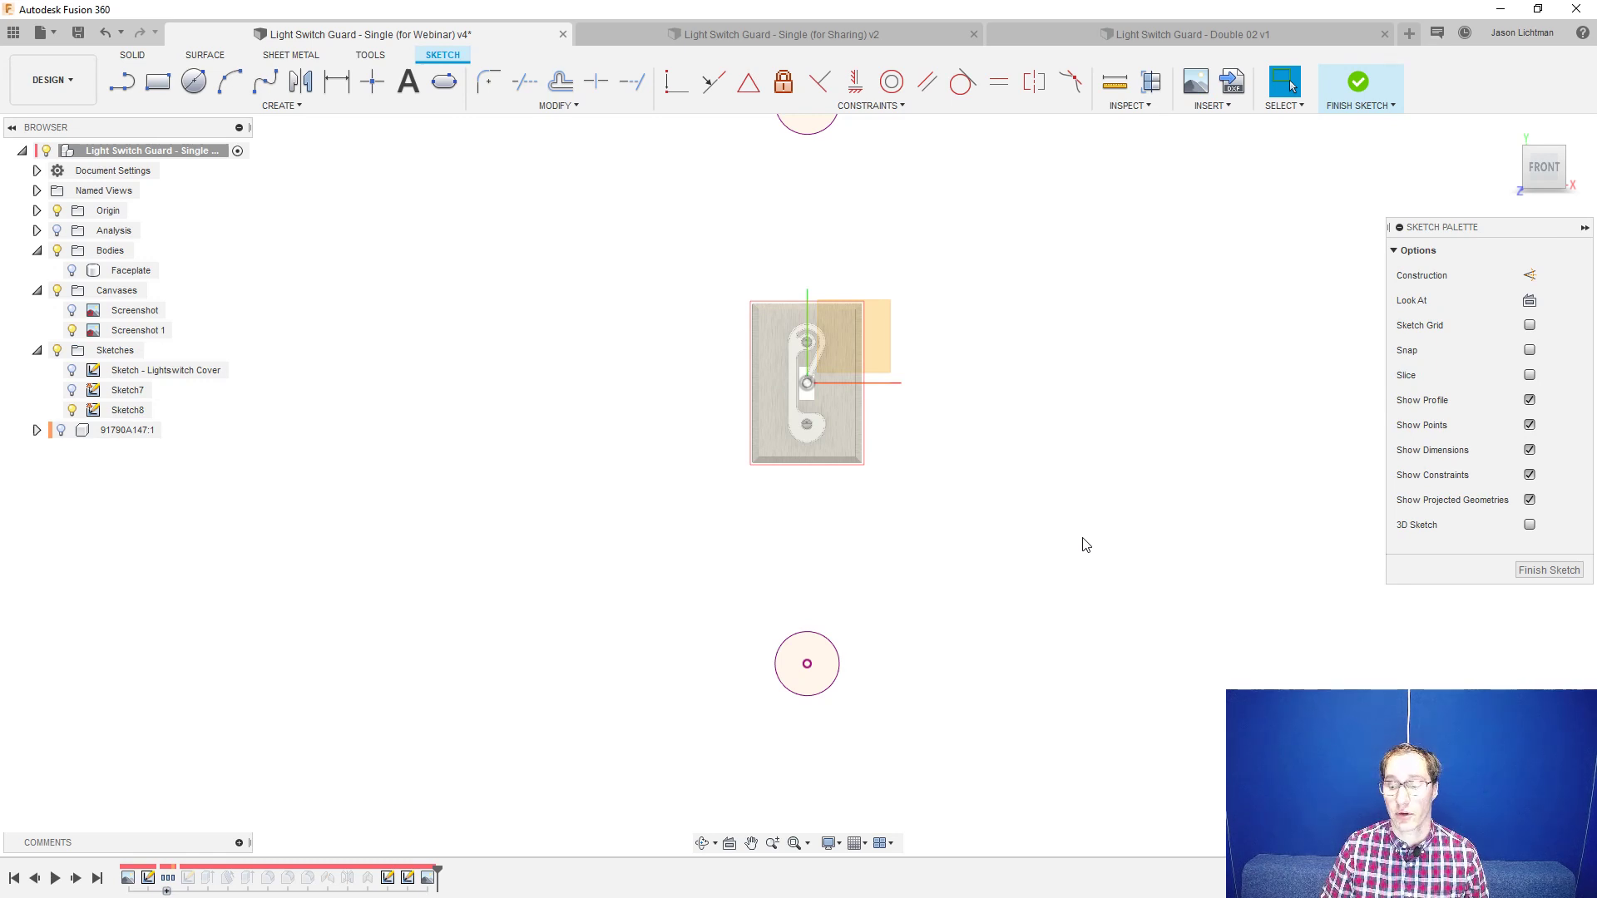
- Calibrate the Screenshot 1 canvas by setting the distance between its upper and lower screw centres to 60 mm
right_click(137, 337)
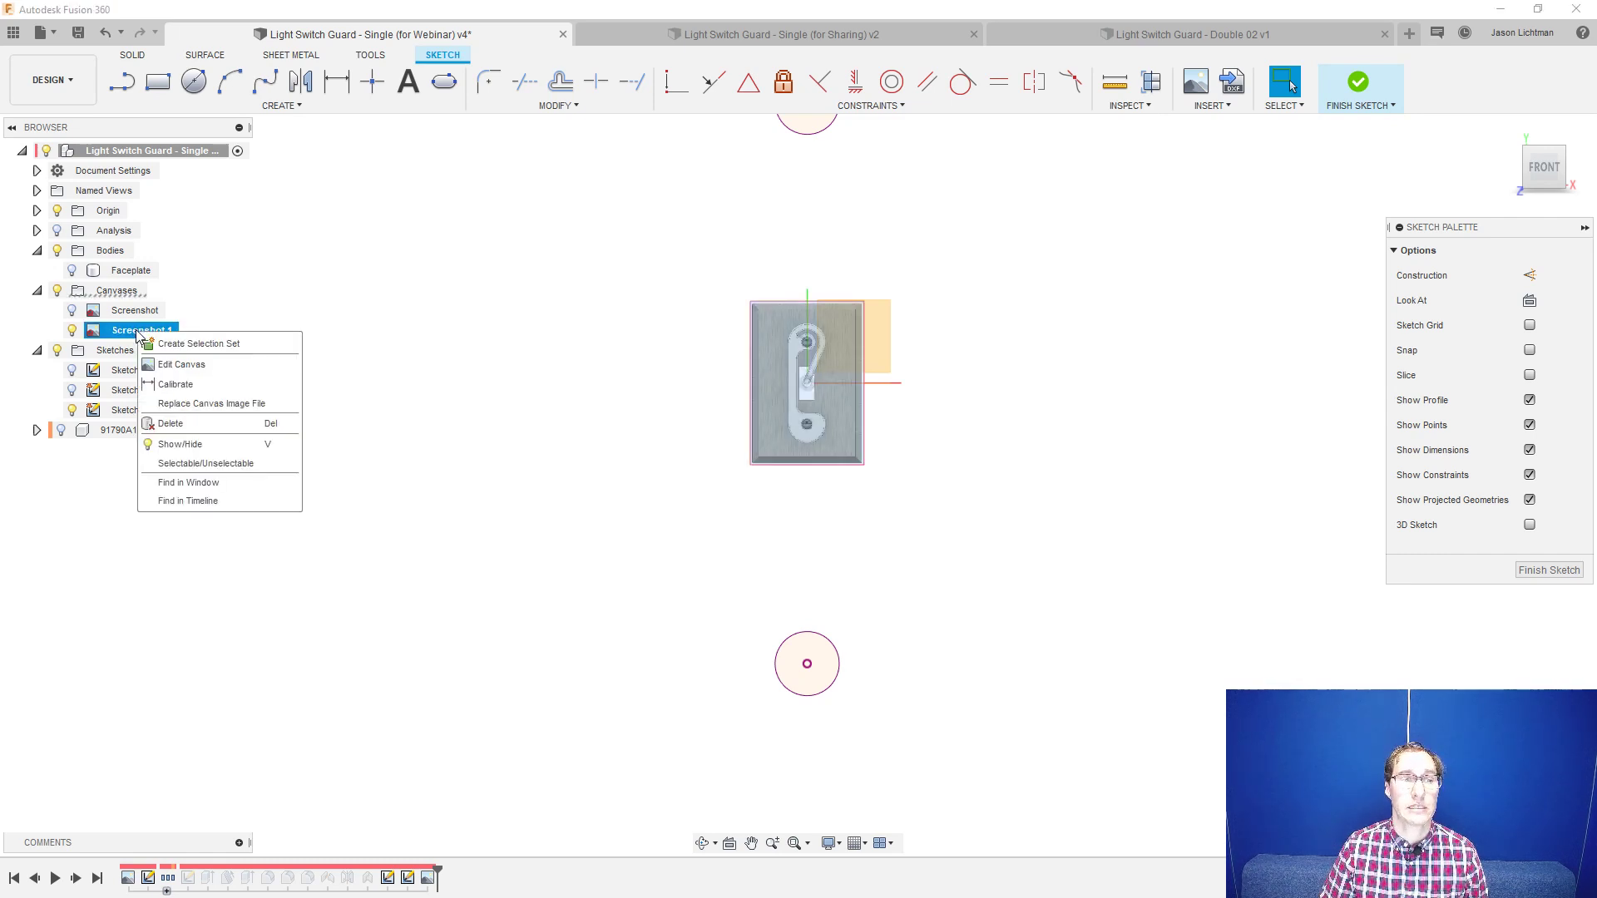
click(176, 384)
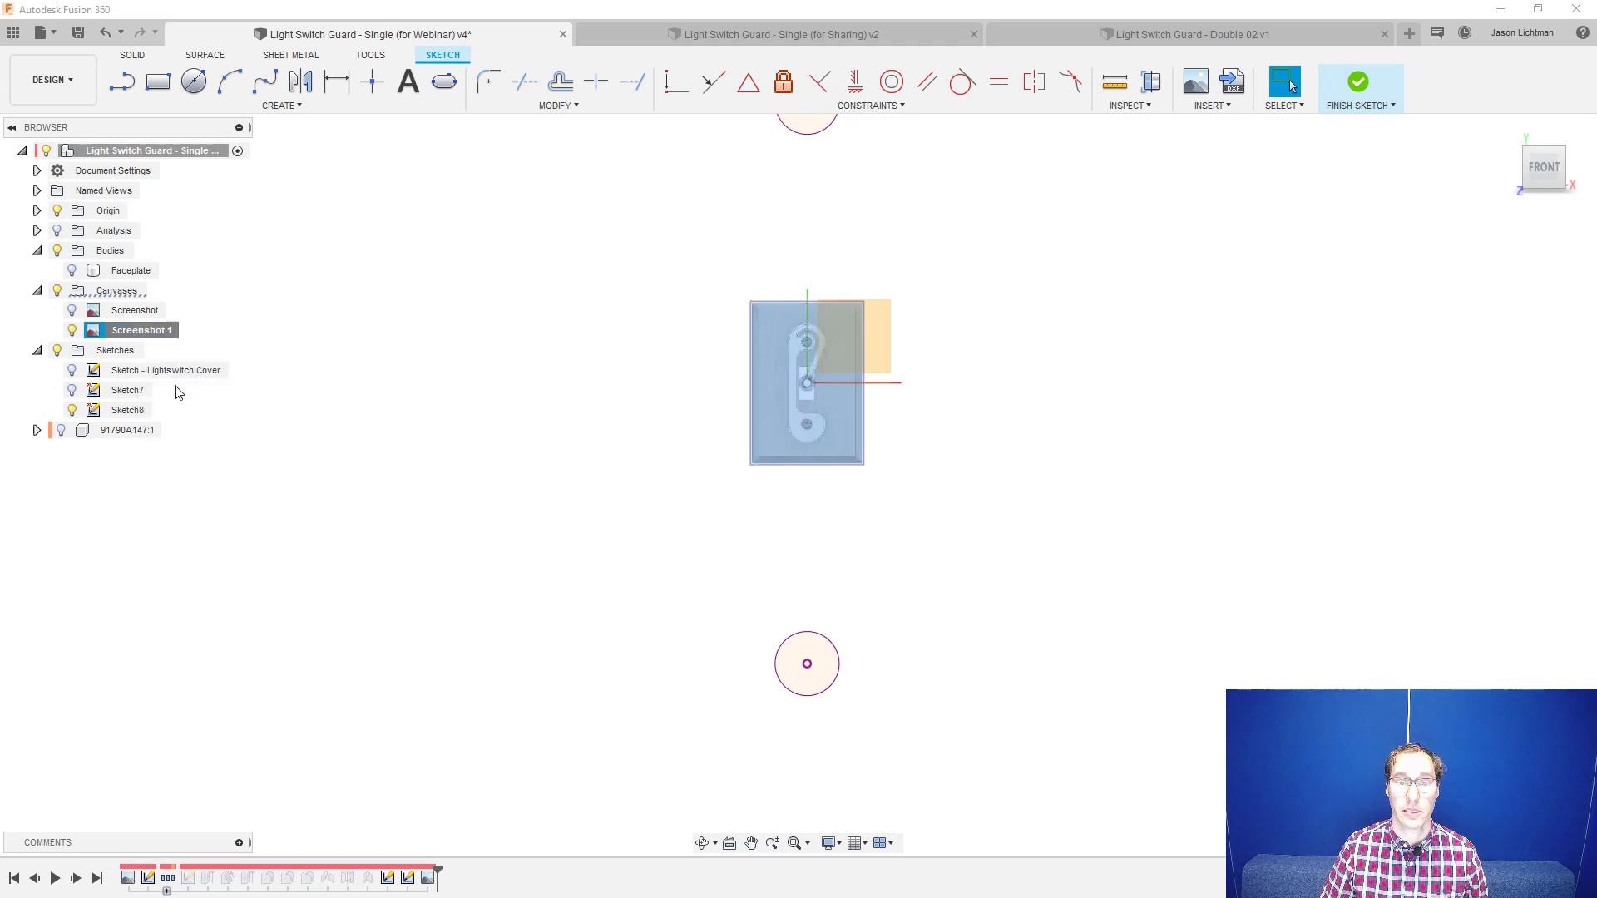
click(1543, 170)
scroll(729, 448, up, 5)
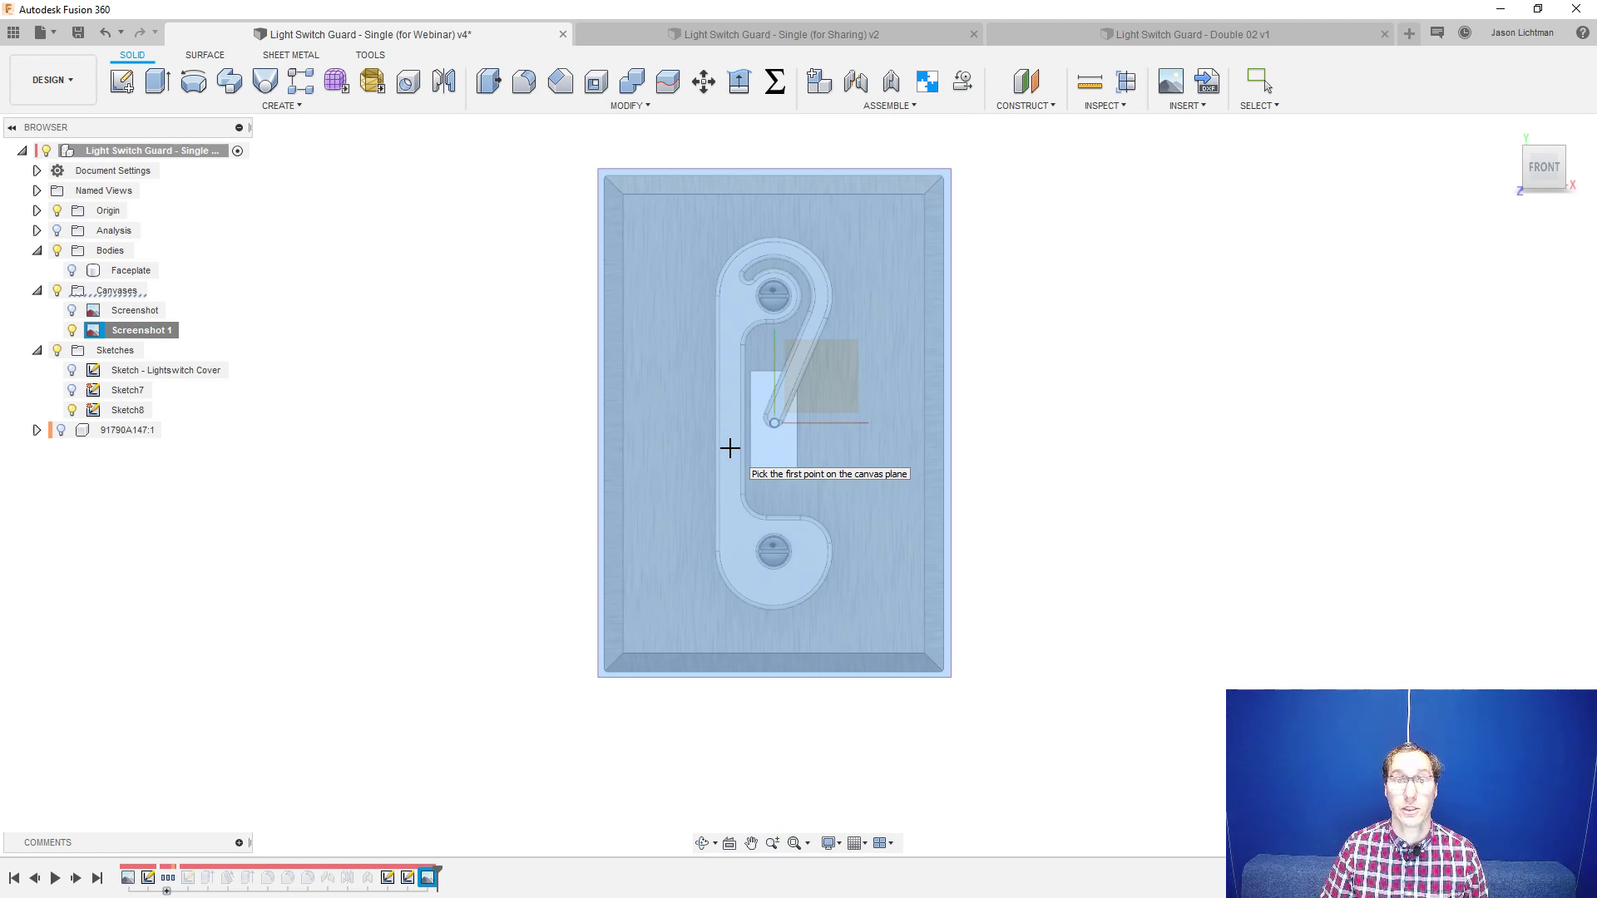
click(772, 296)
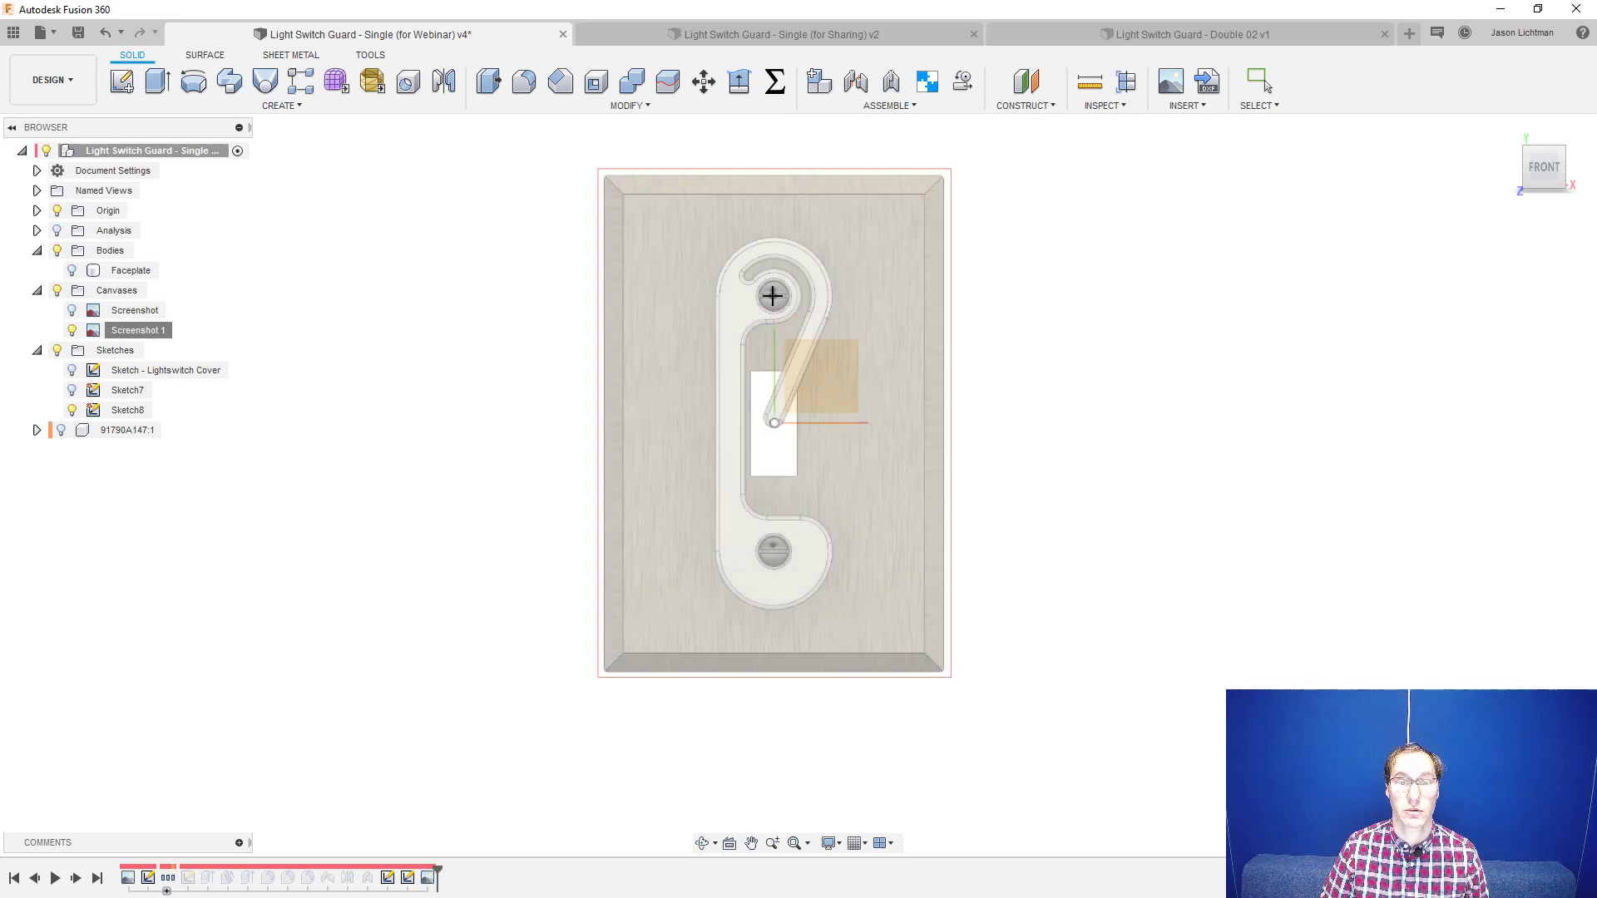
click(772, 551)
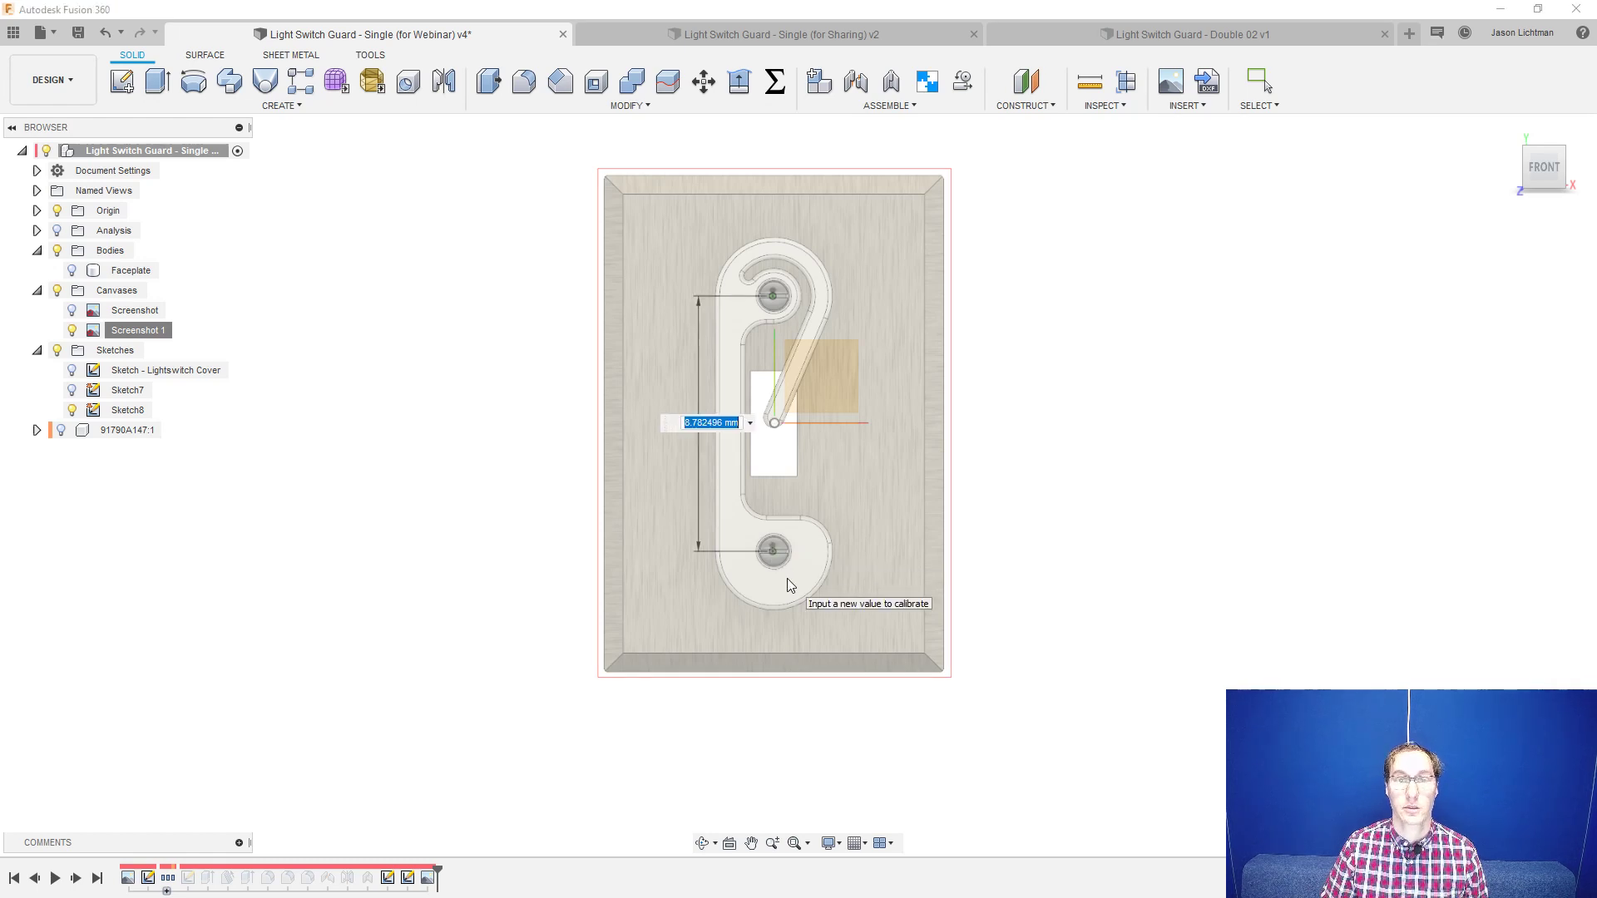
text(83.3)
key(Return)
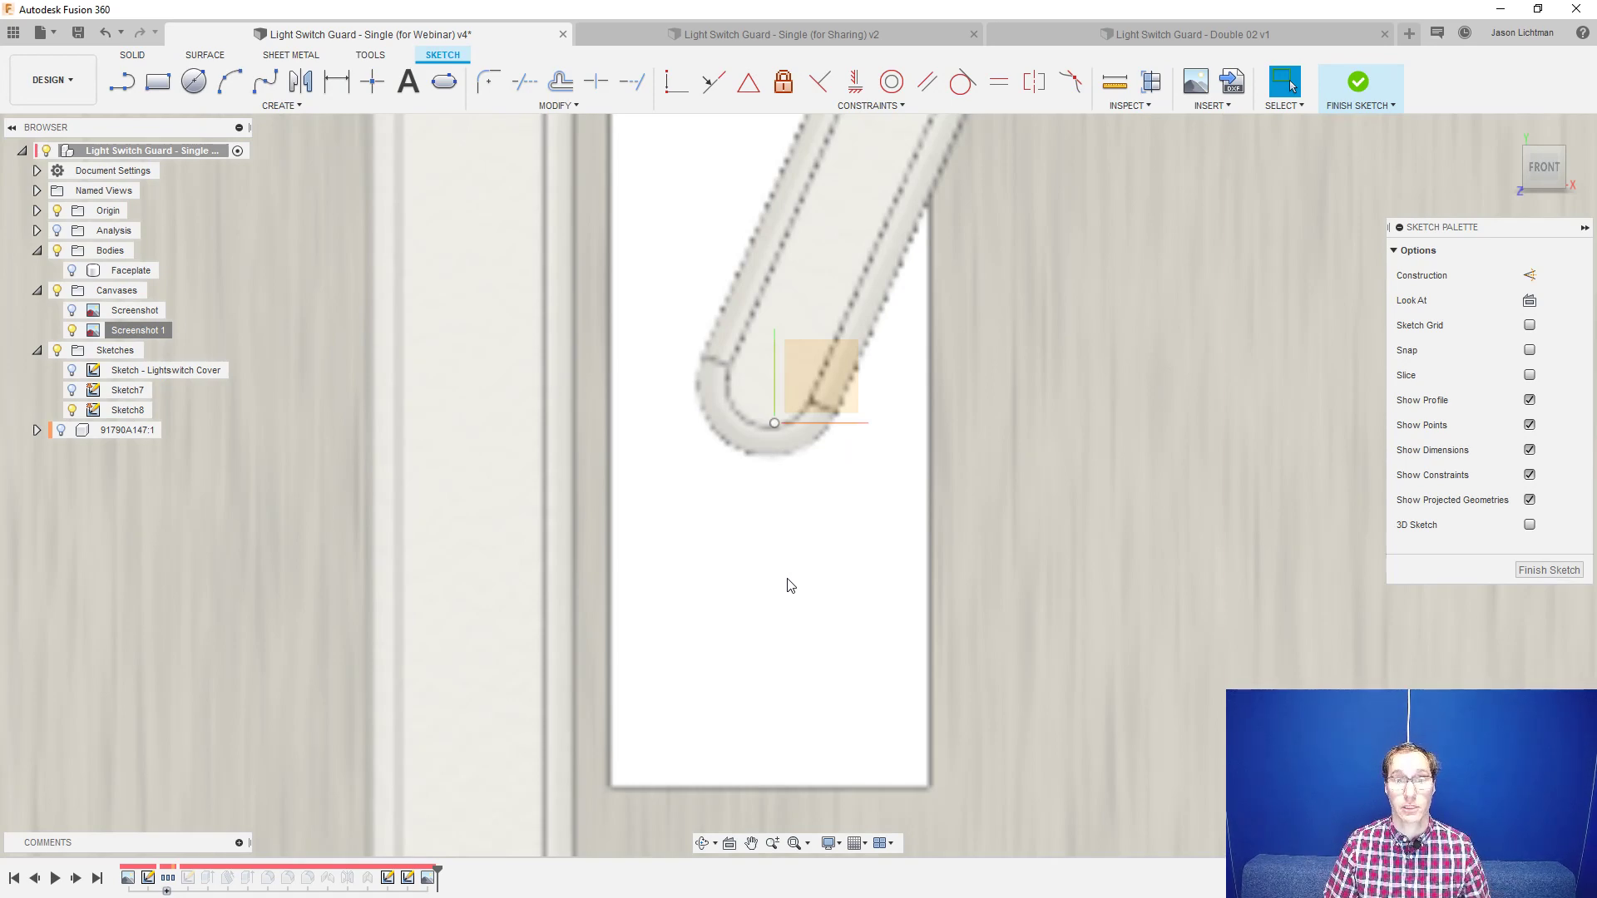
scroll(790, 585, down, 8)
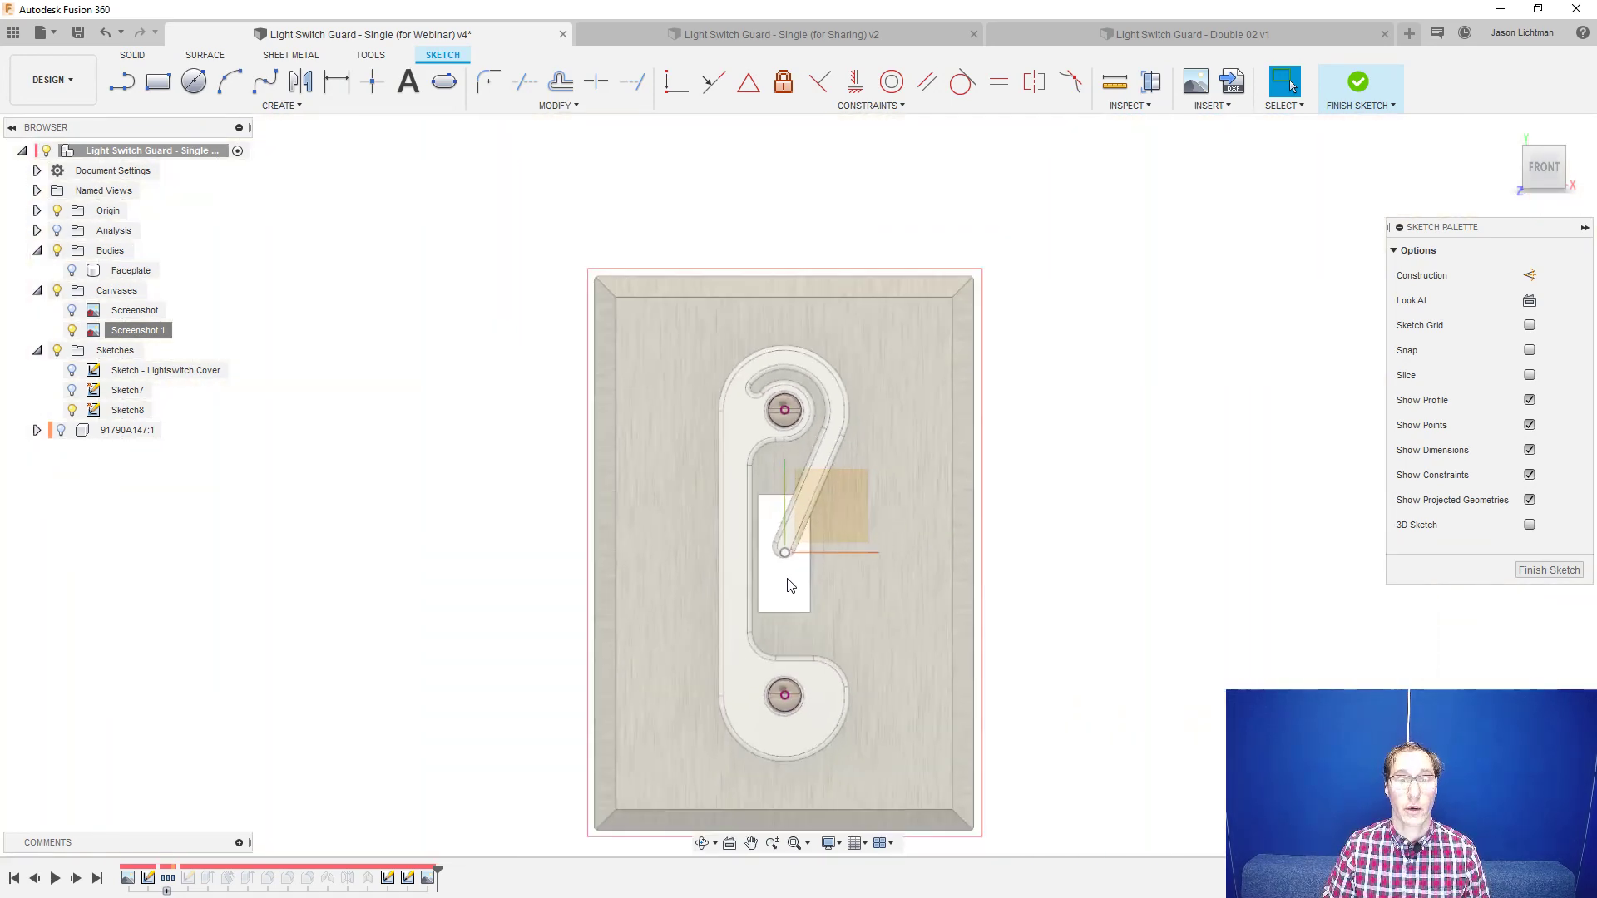
scroll(790, 585, down, 1)
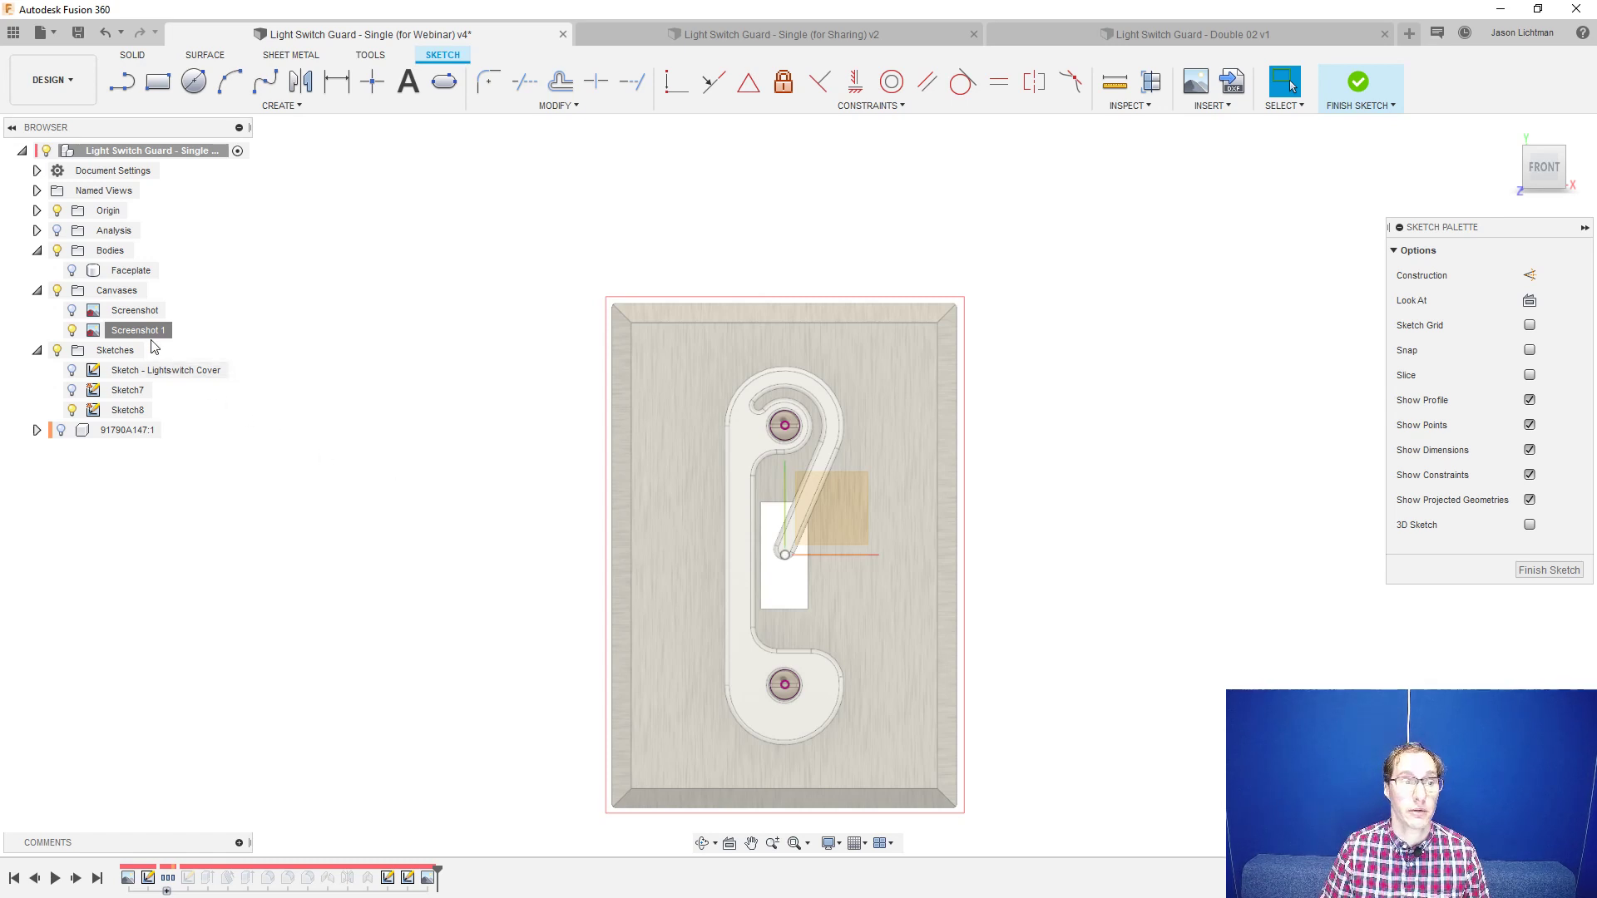
- Review the placement and scale settings of the Screenshot 1 canvas
right_click(138, 330)
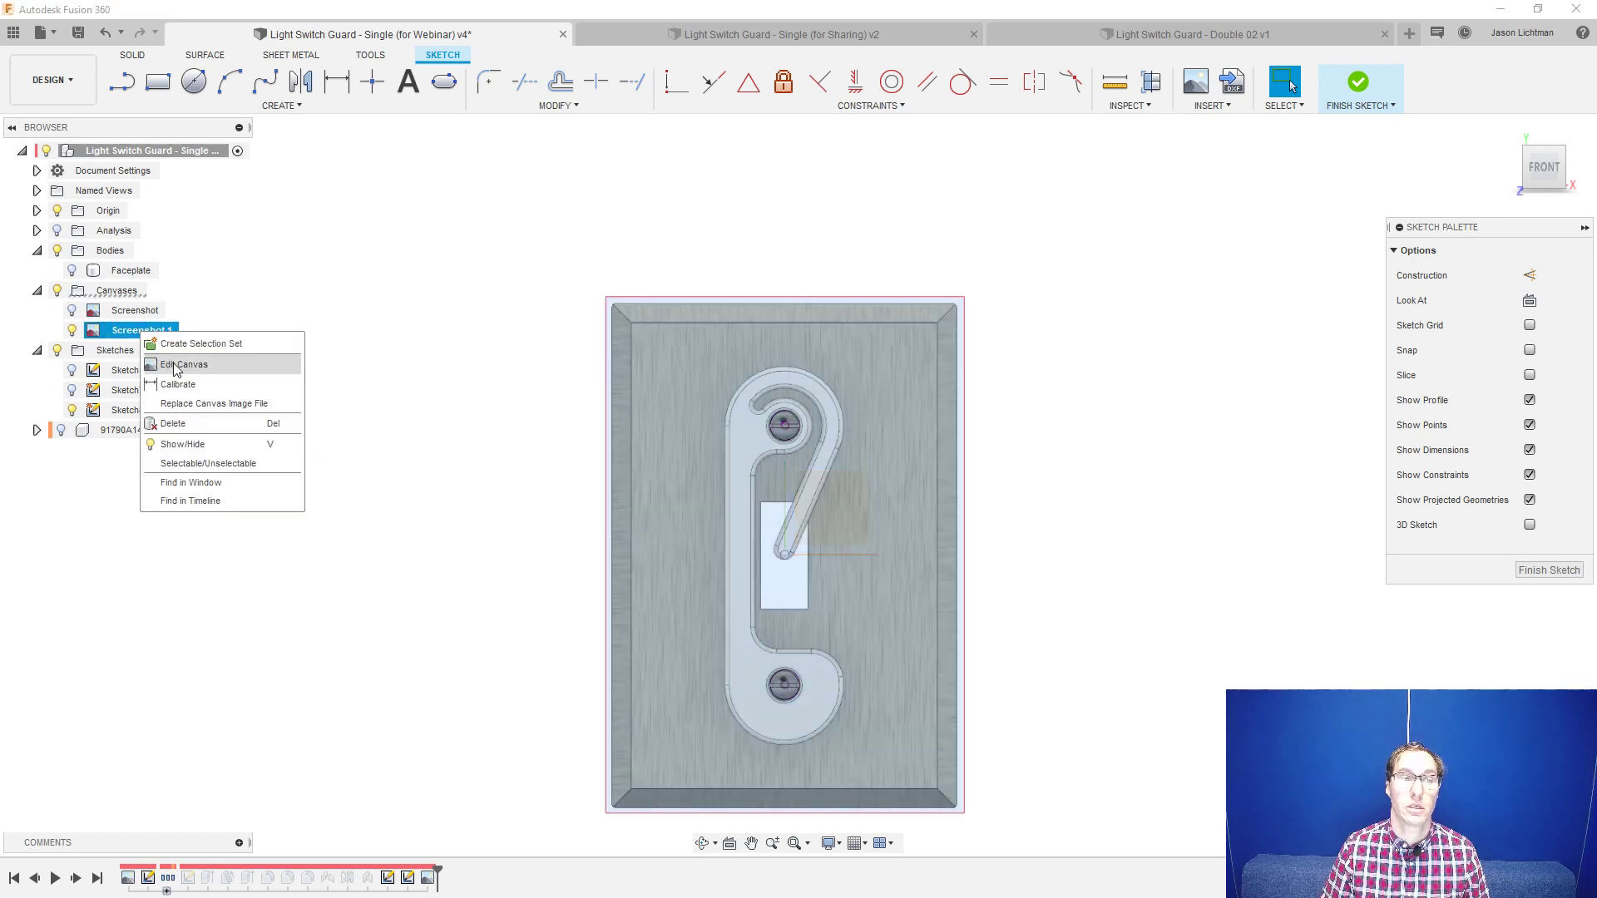
click(184, 364)
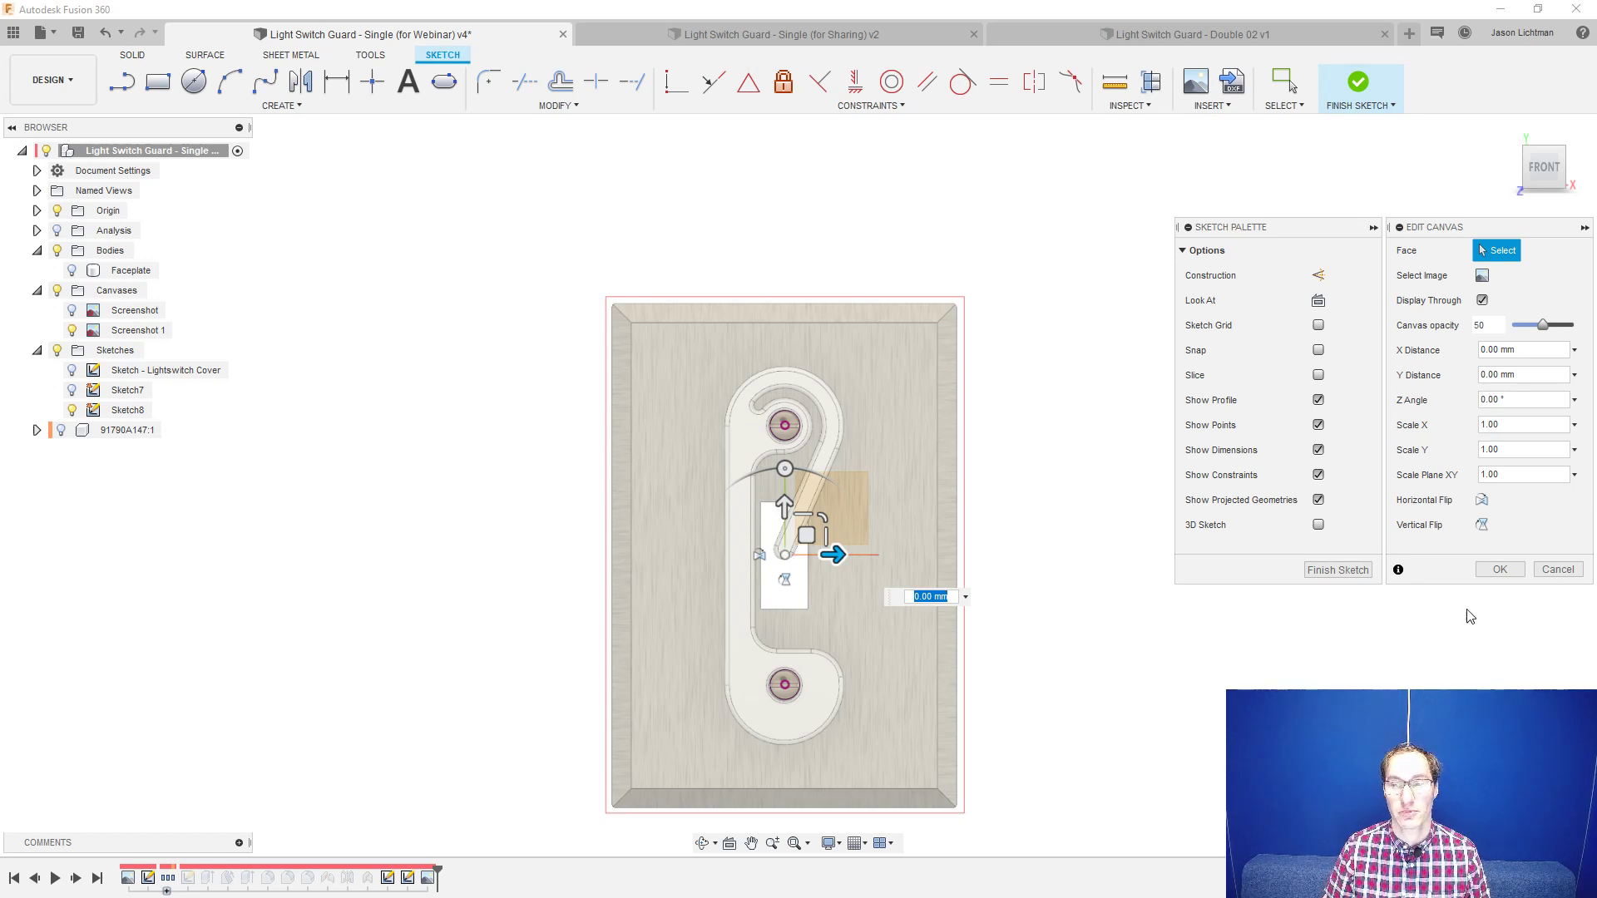
click(1499, 569)
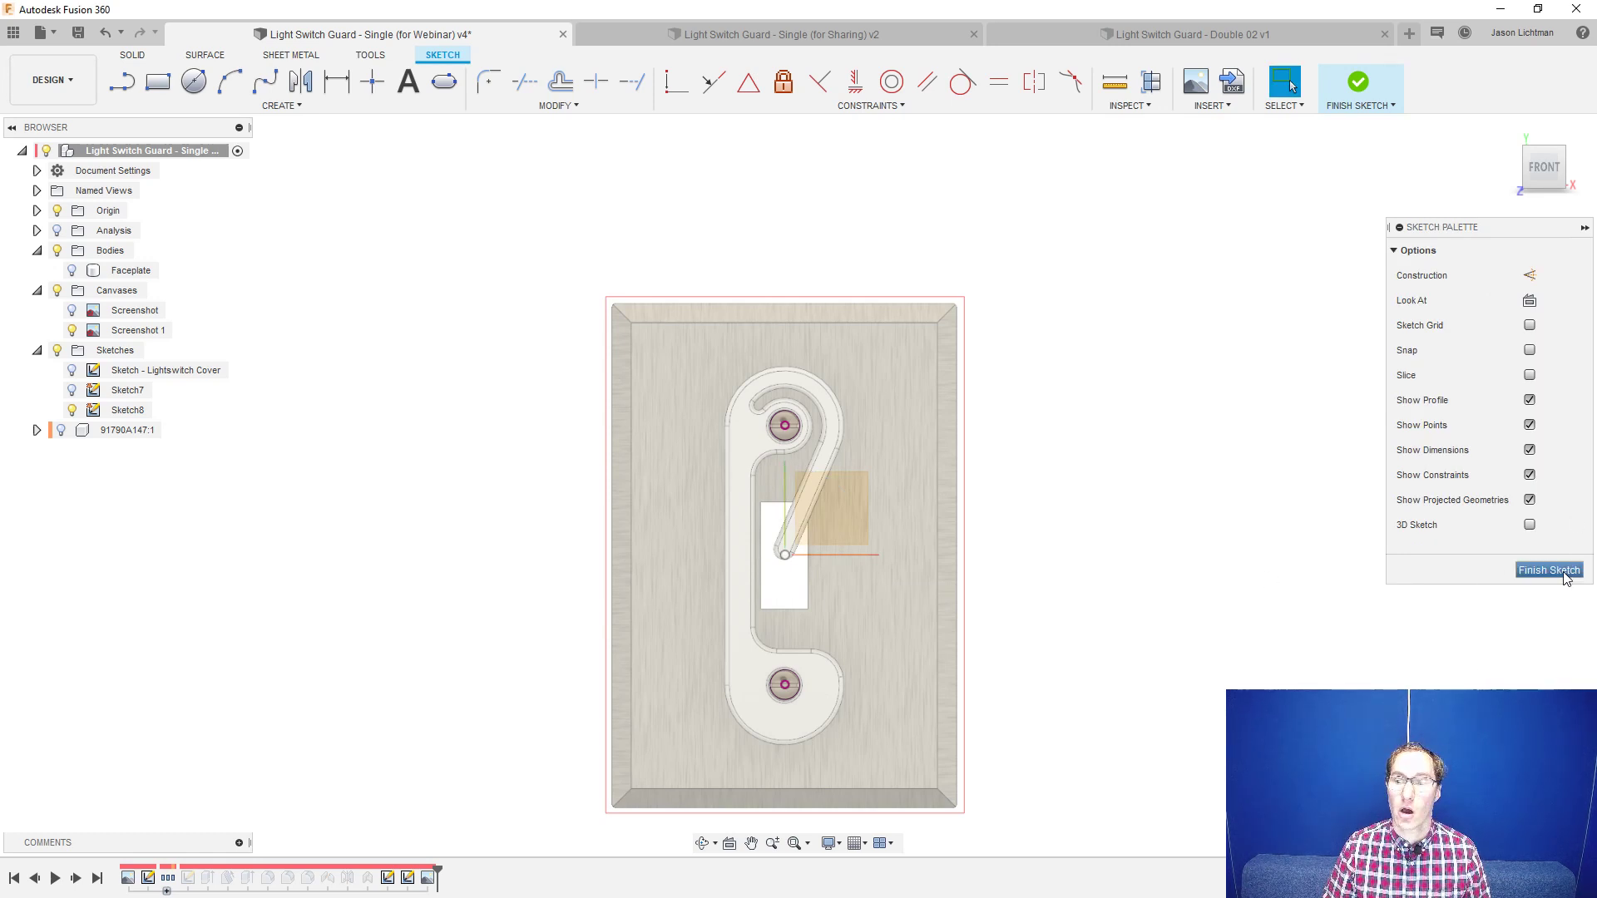
- Finish the sketch, move the Screenshot 1 canvas ahead of Sketch8 in the timeline, and reopen Sketch8 for editing
click(1565, 574)
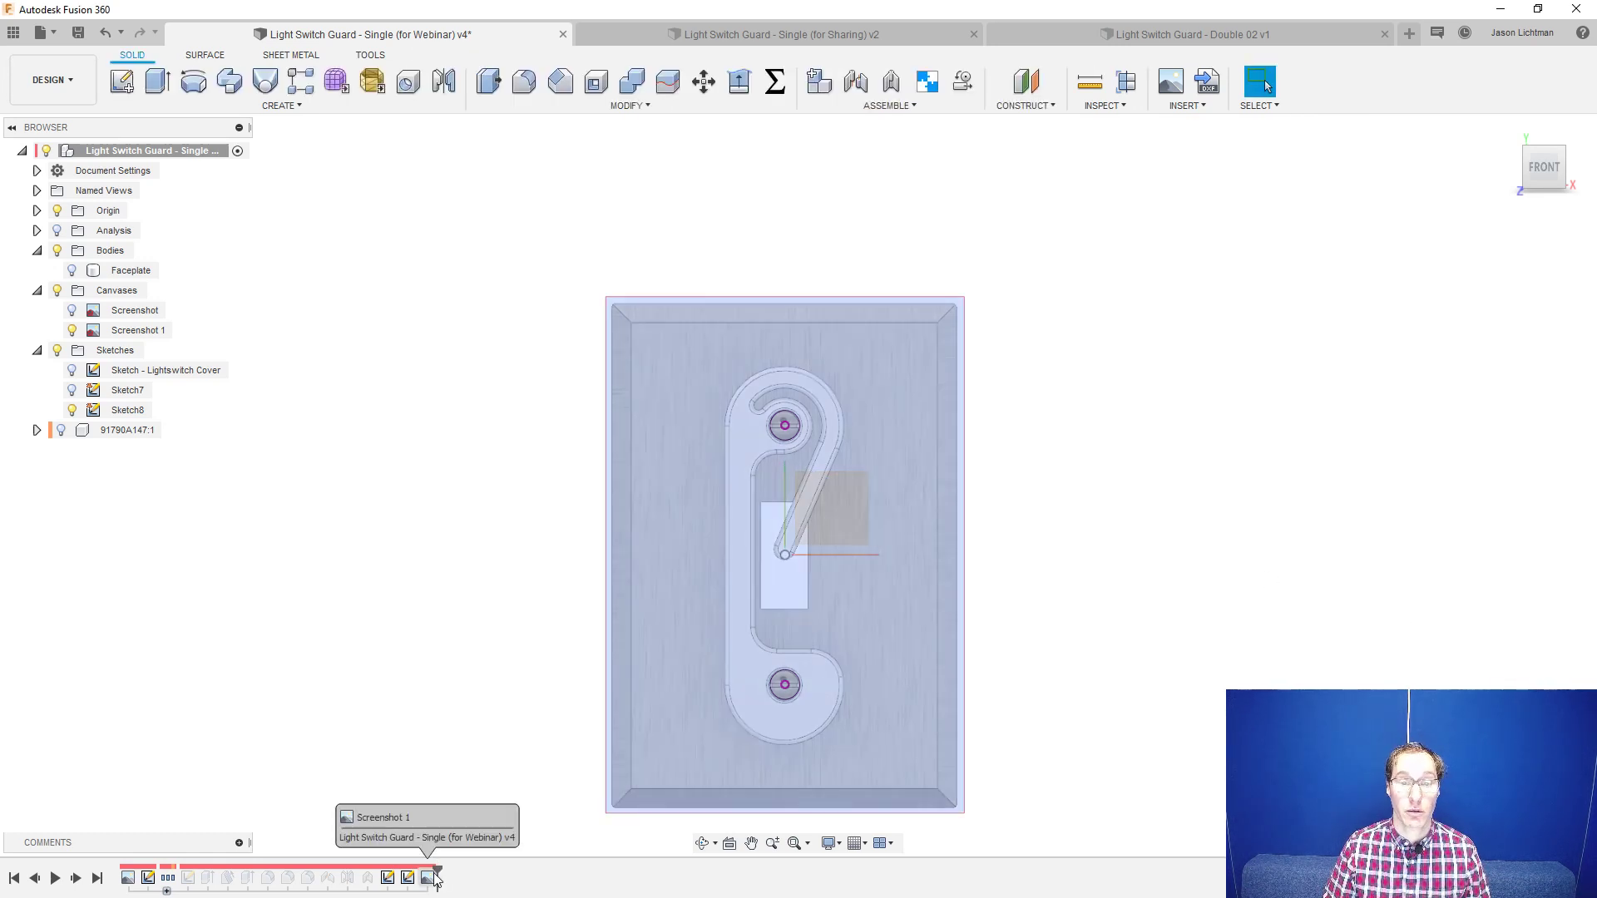
drag(436, 878, 411, 886)
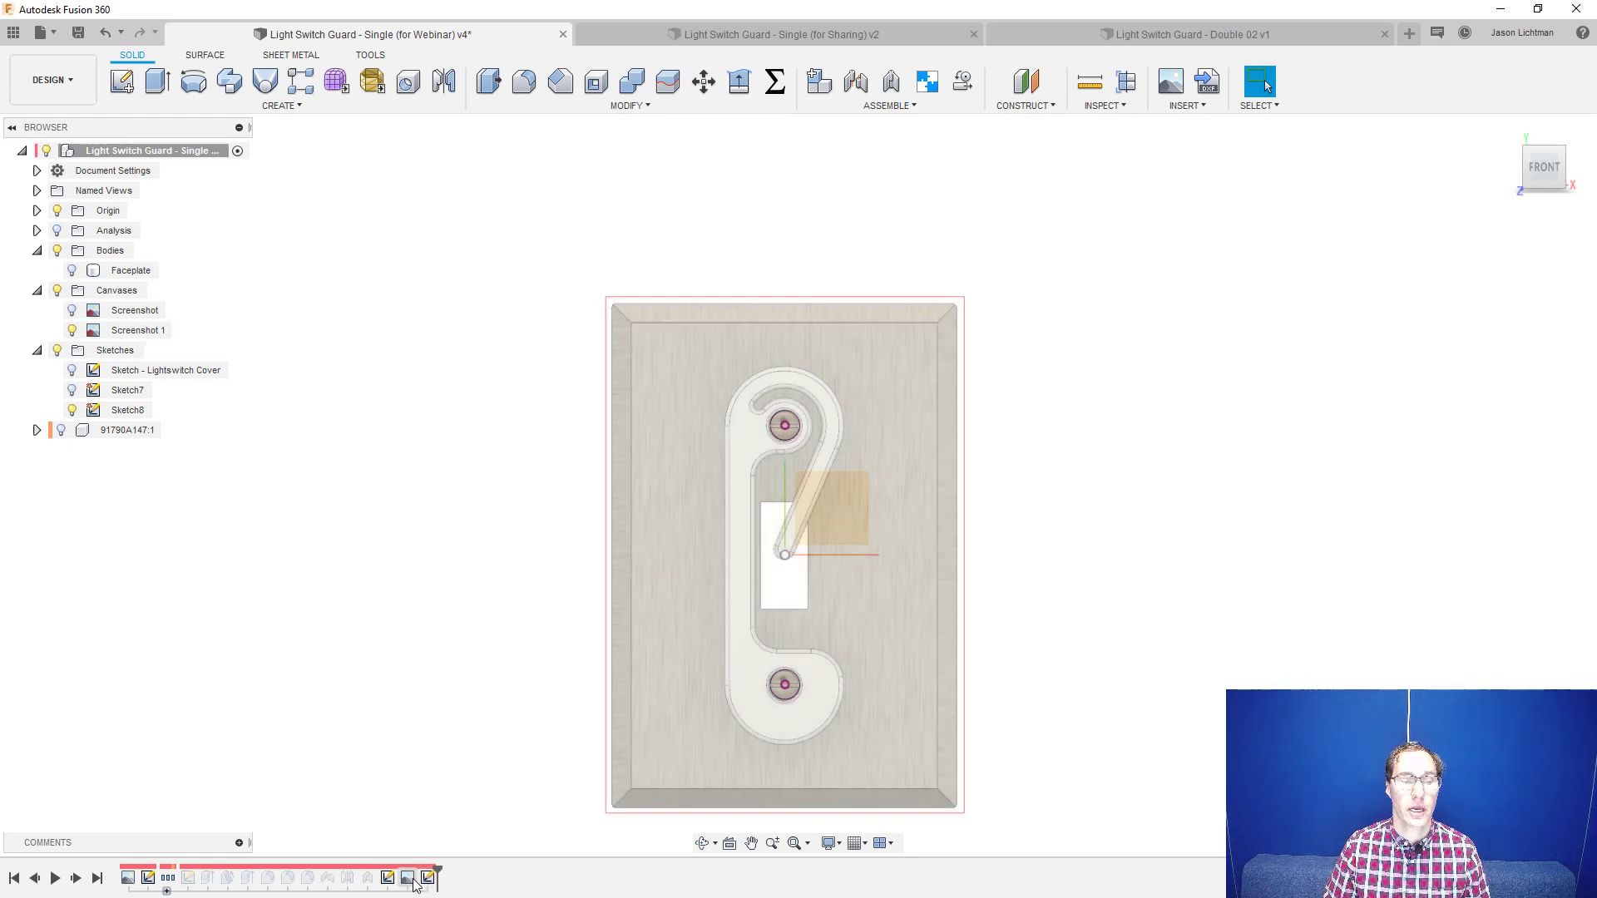
right_click(425, 880)
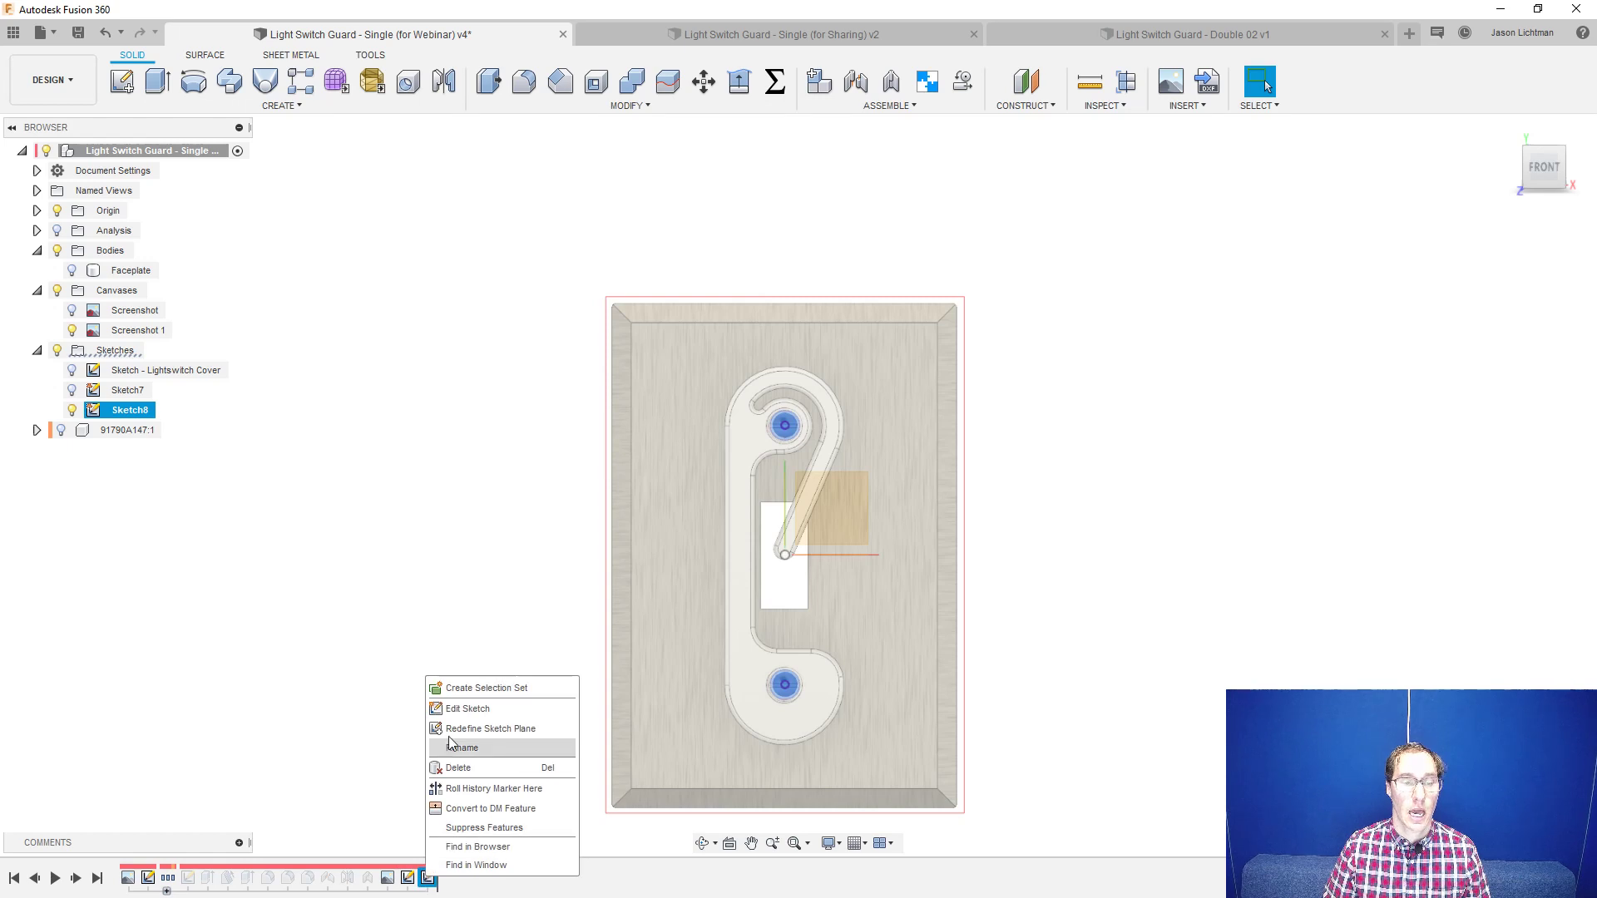
click(467, 709)
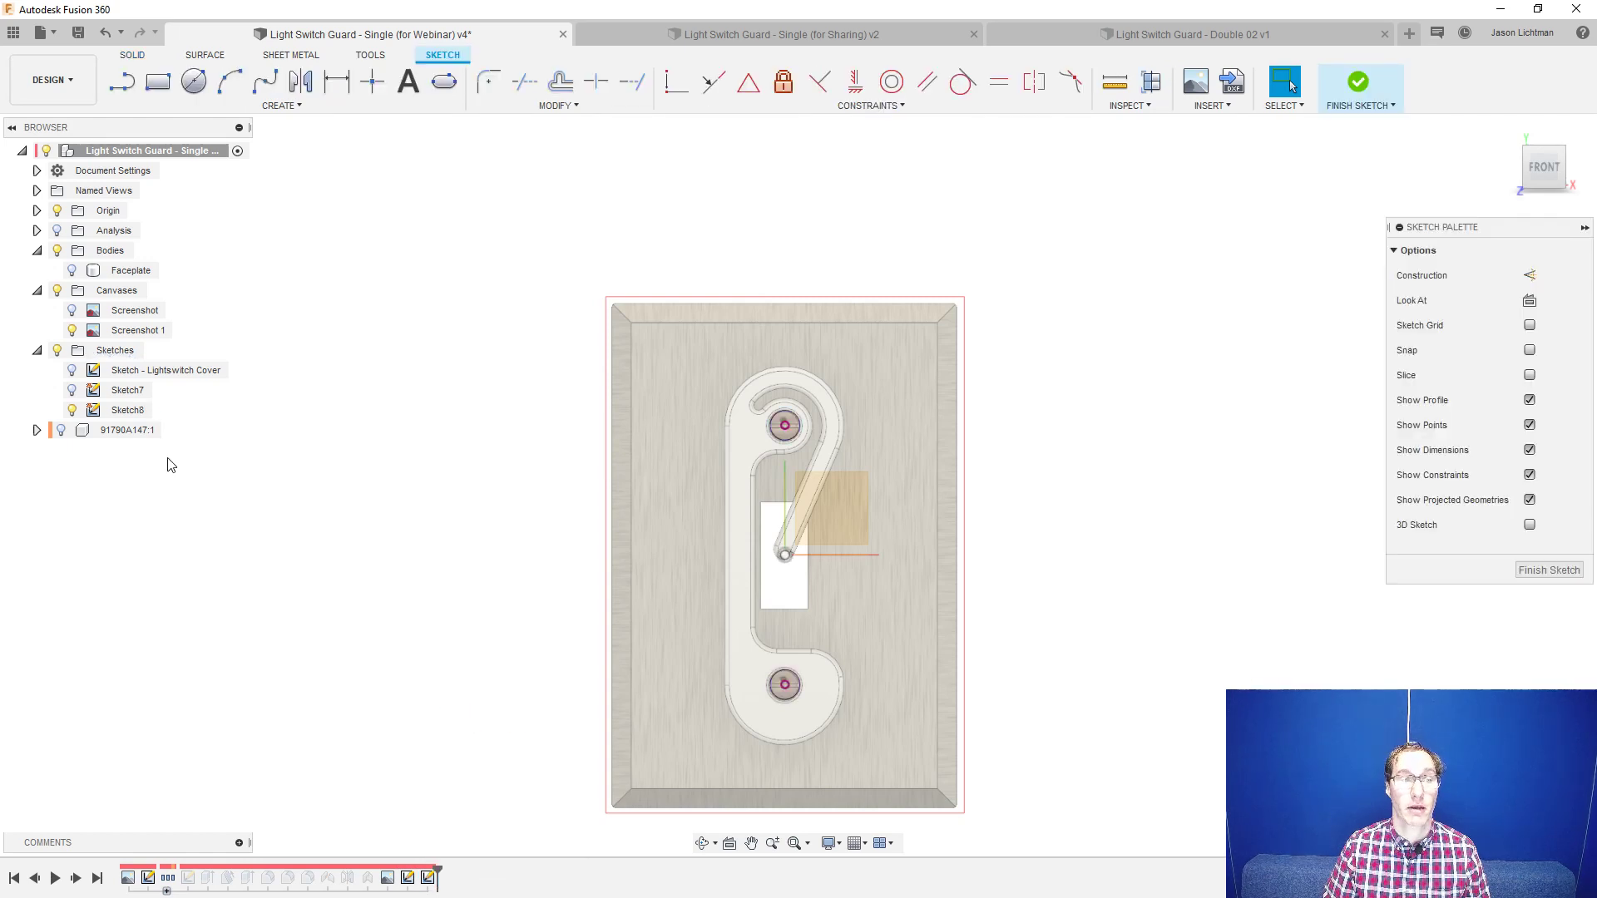
- Draw three circles of increasing size concentric with the upper screw hole, tracing the guard's ring and hook edges on the canvas
middle_drag(468, 665, 478, 585)
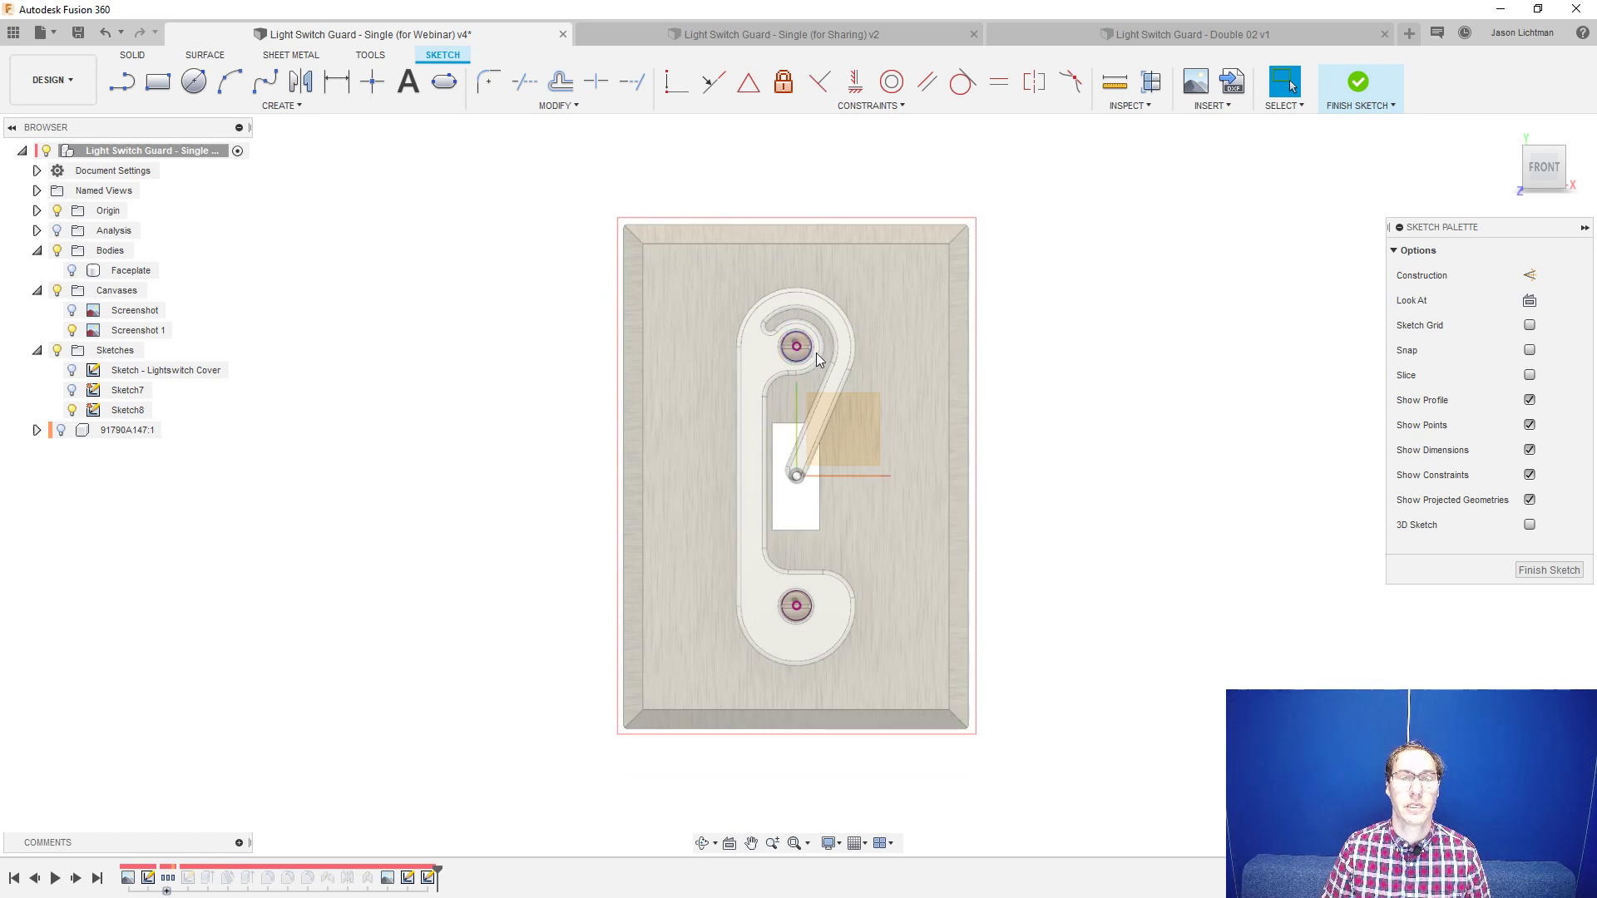
scroll(811, 316, up, 5)
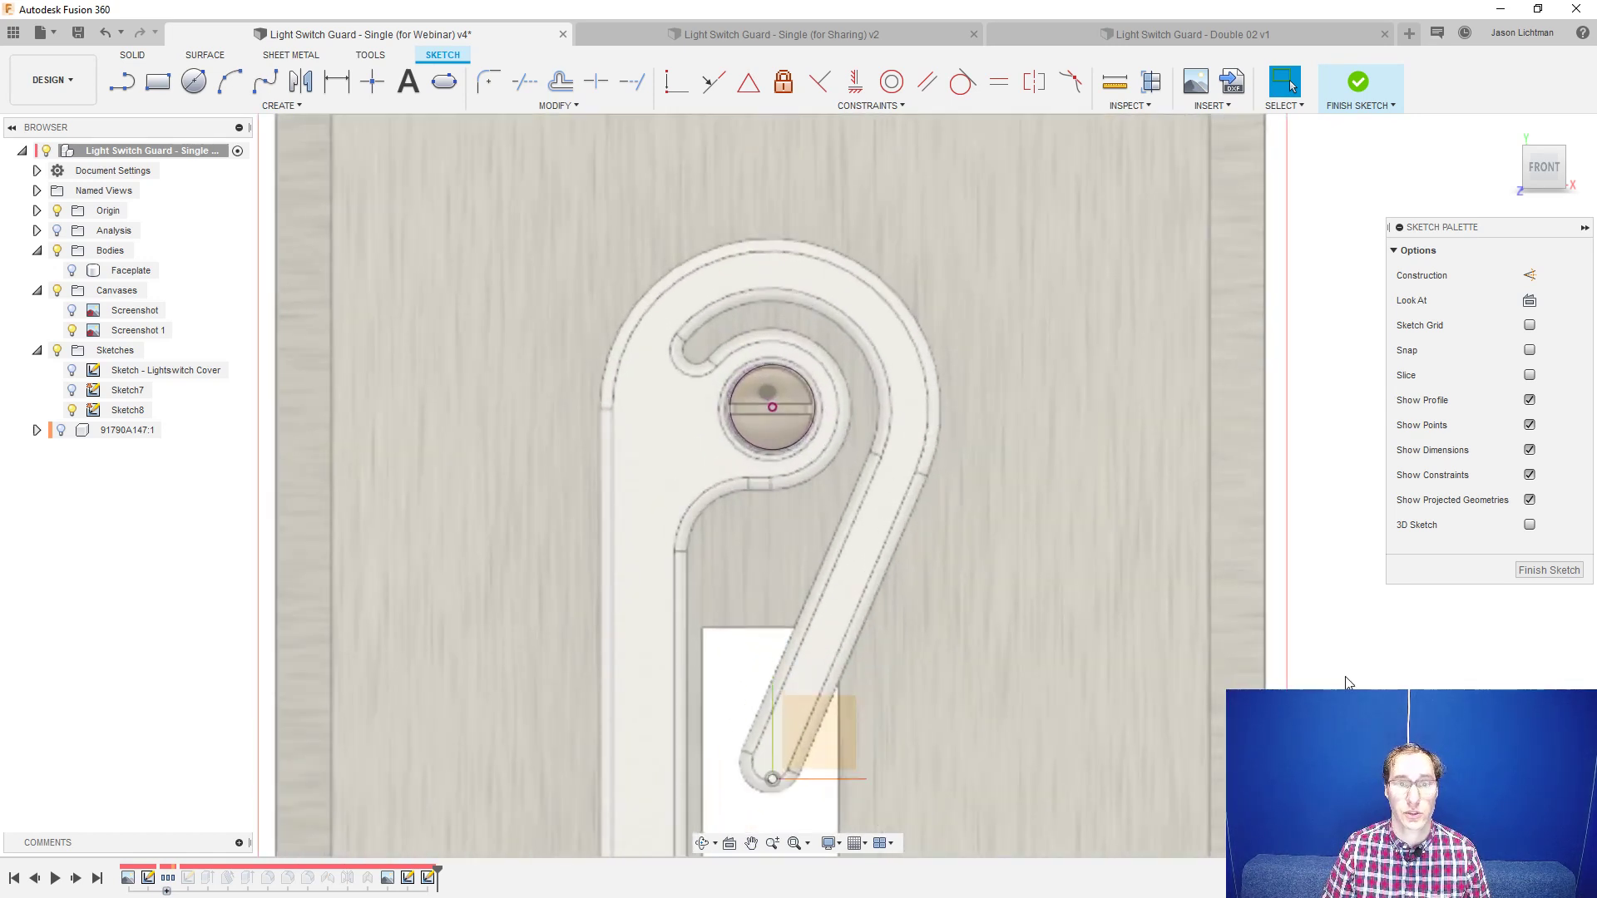
key(c)
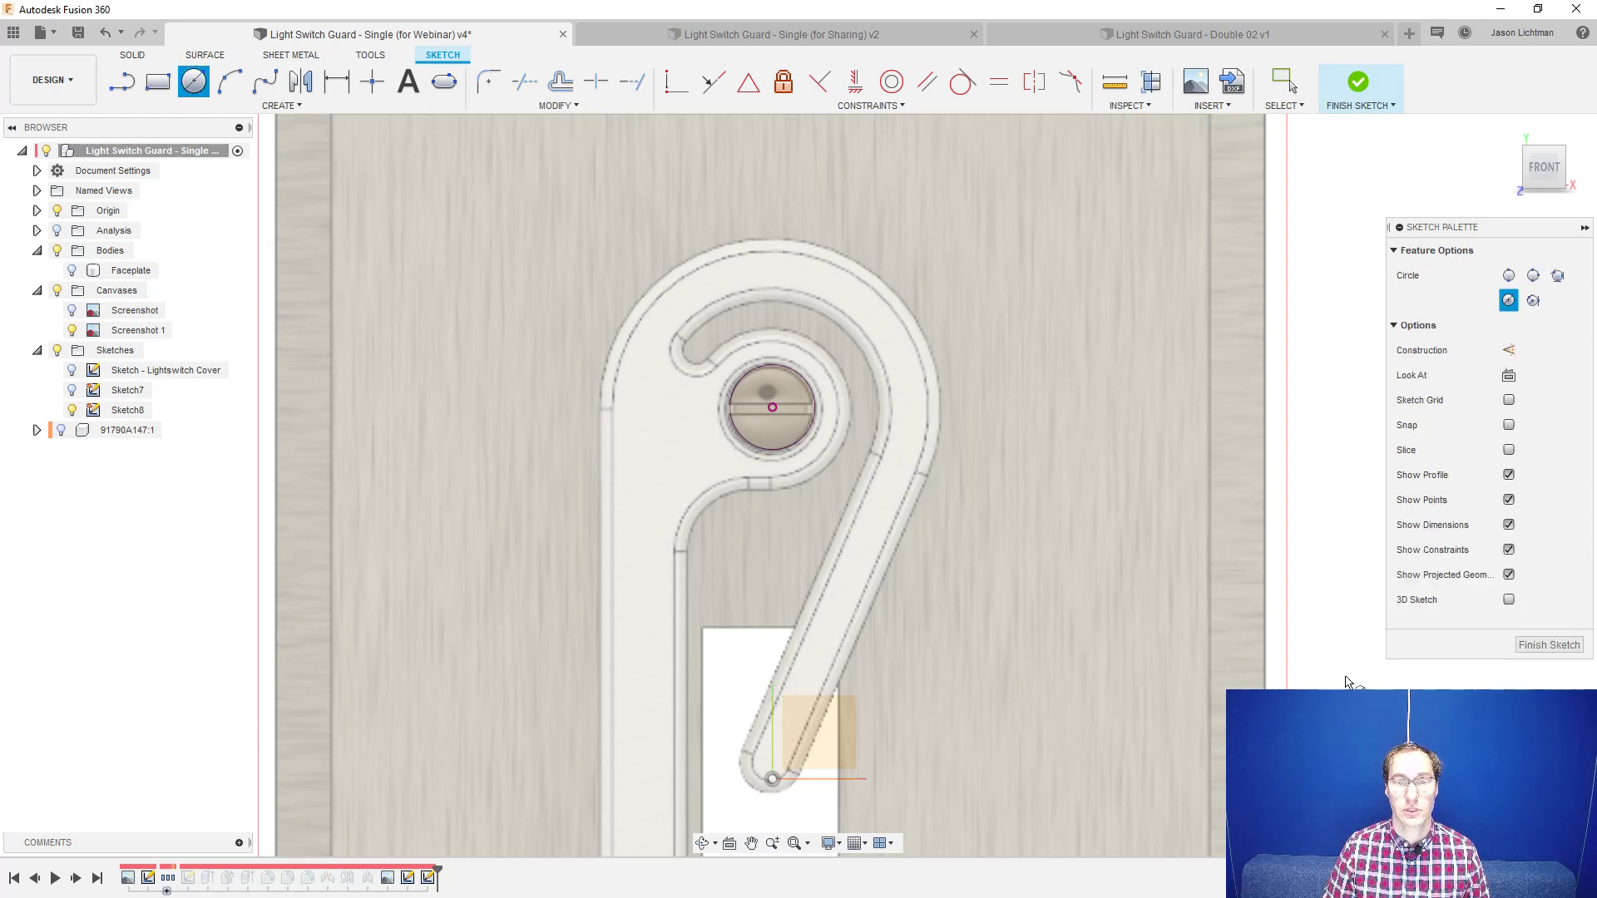
click(771, 408)
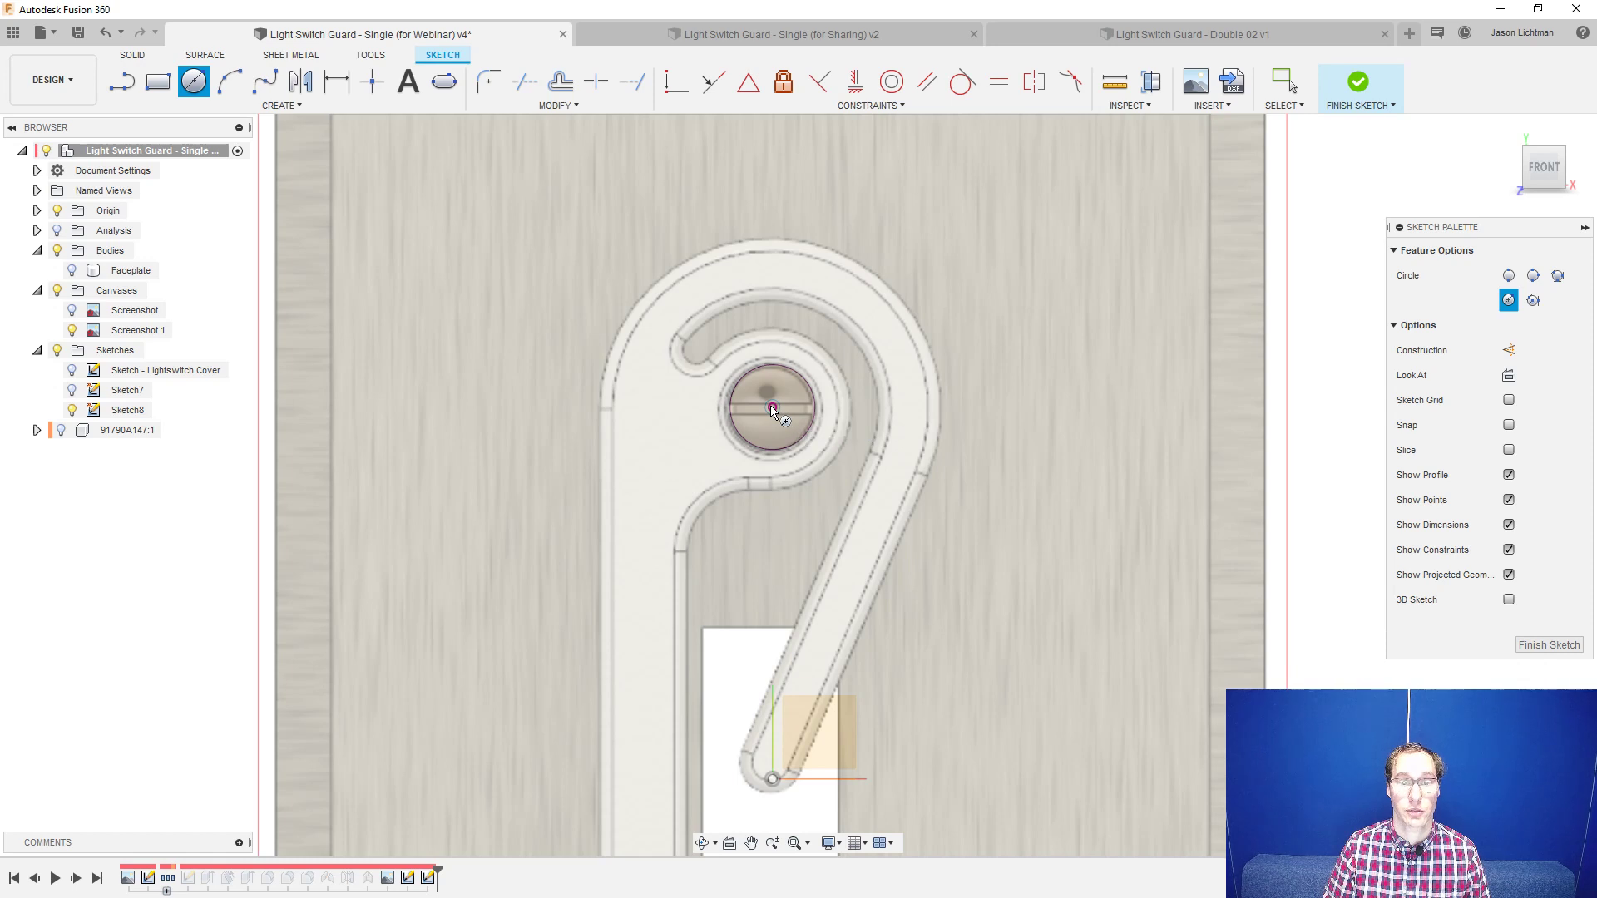
click(821, 345)
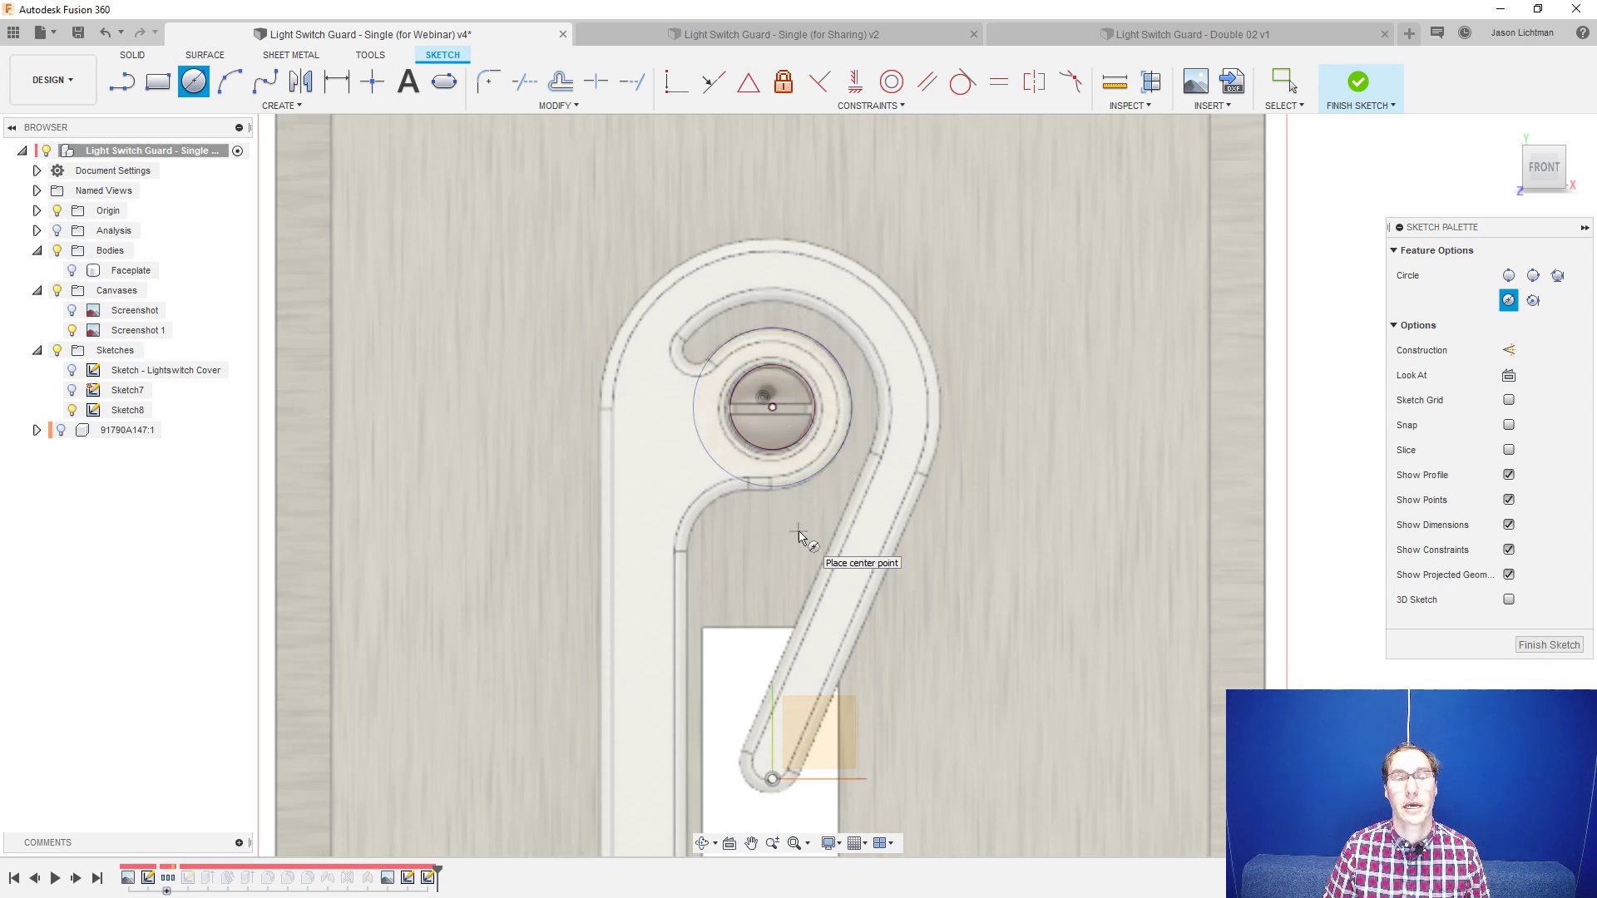
click(772, 408)
click(791, 310)
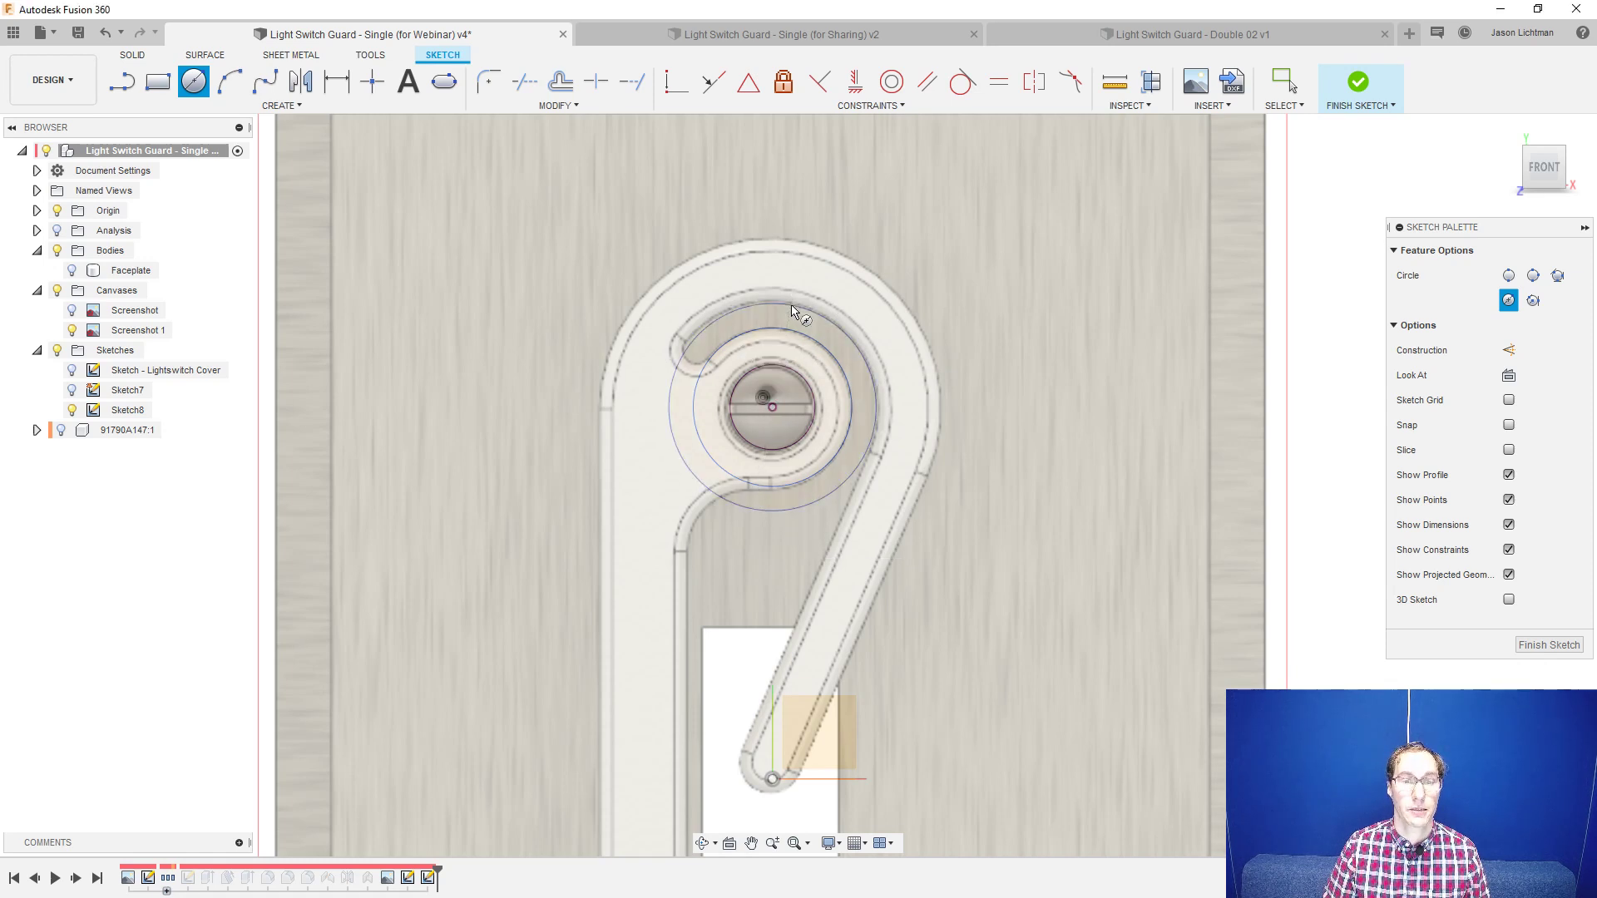
click(772, 408)
click(822, 247)
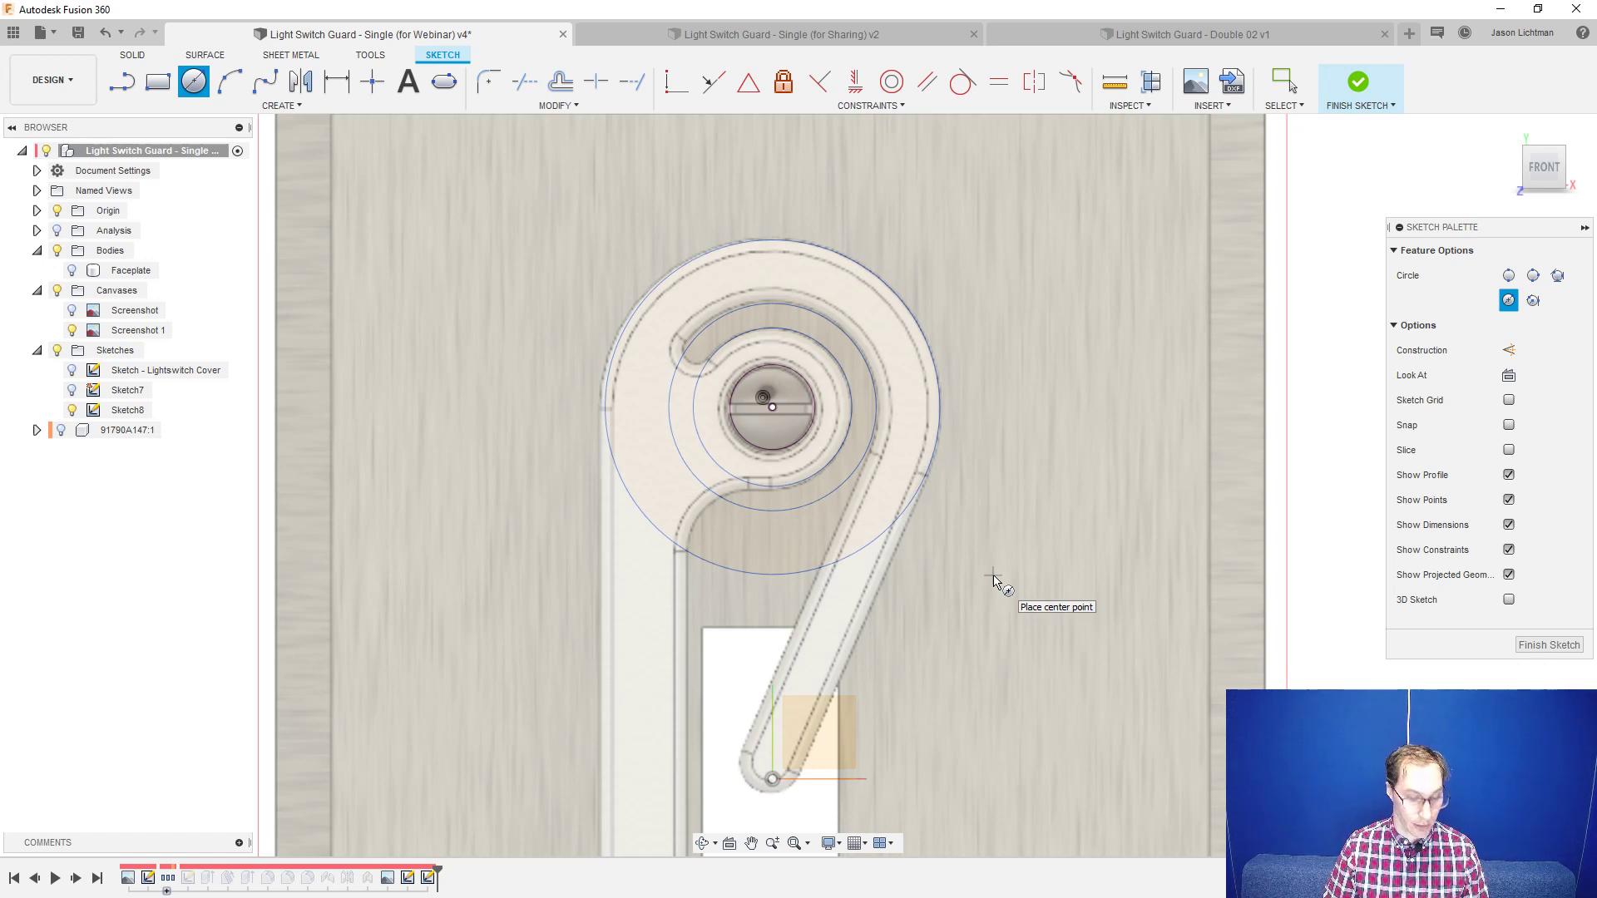
- Dimension the gap between the upper screw hole and the smallest traced circle as 3 mm
key(d)
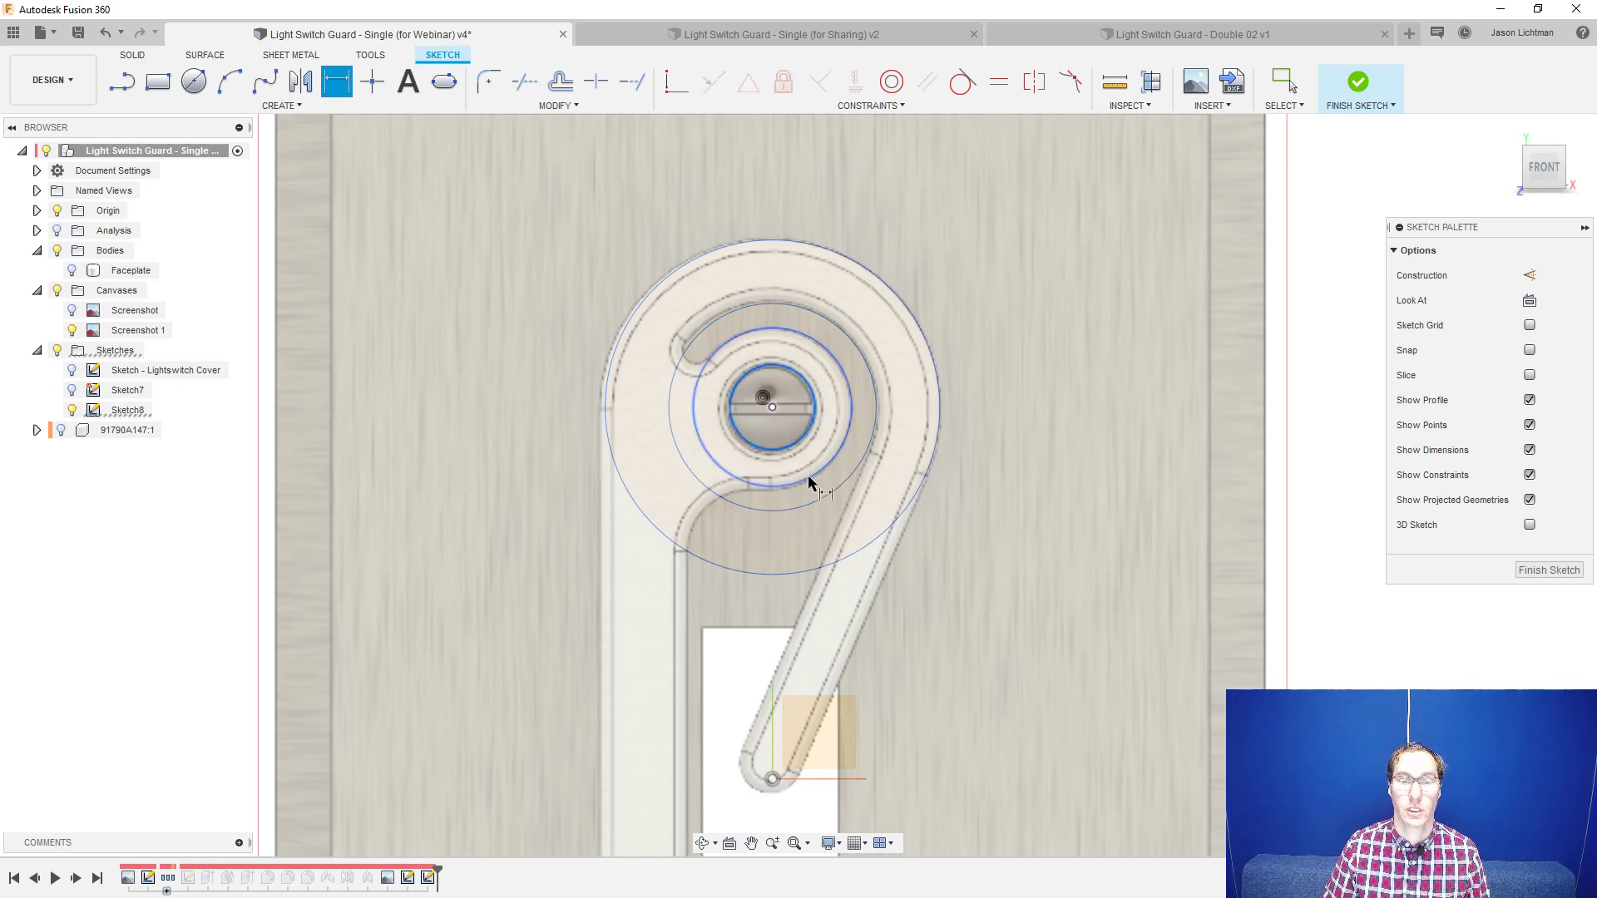
click(785, 456)
click(785, 456)
click(805, 496)
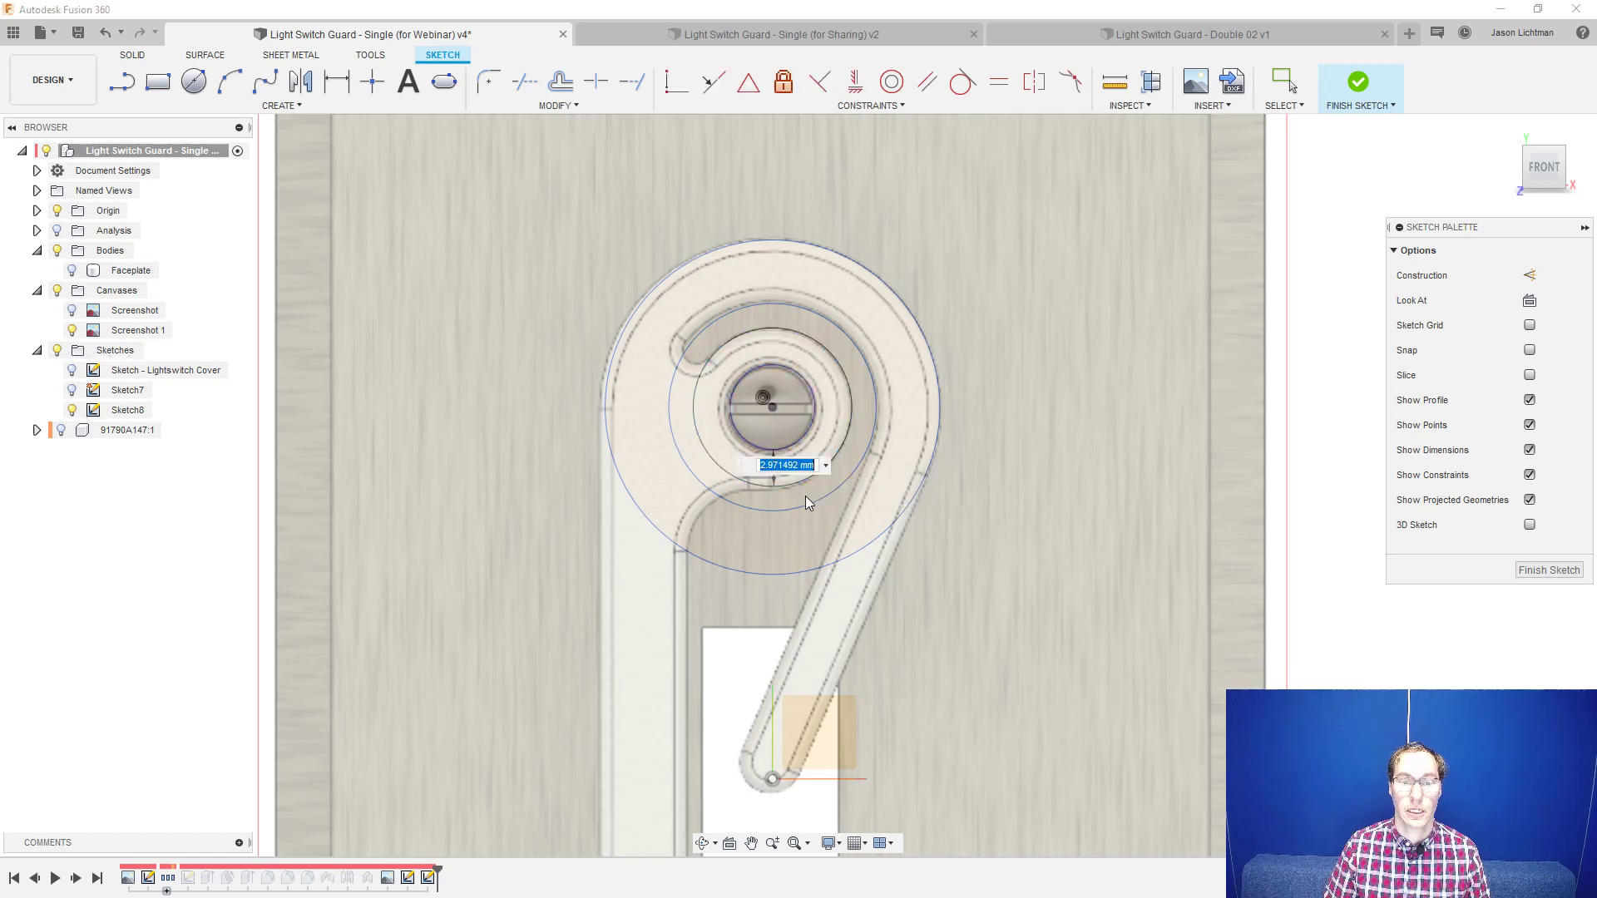
text(3)
key(Return)
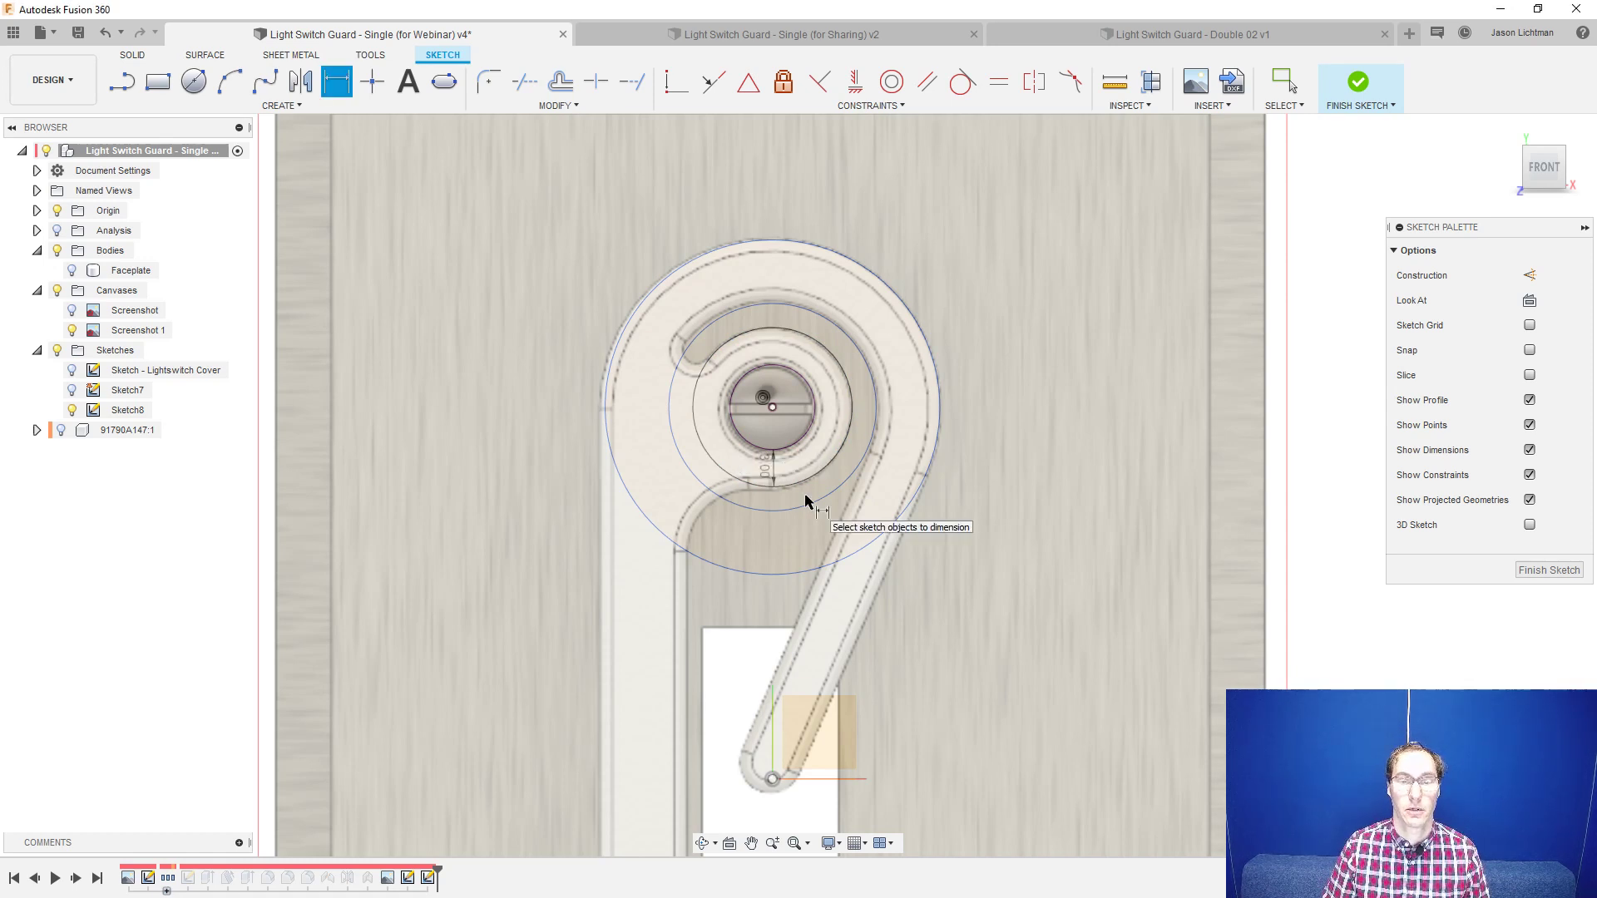
- Dimension the spacing between the middle and outer circles as 5 mm
click(873, 388)
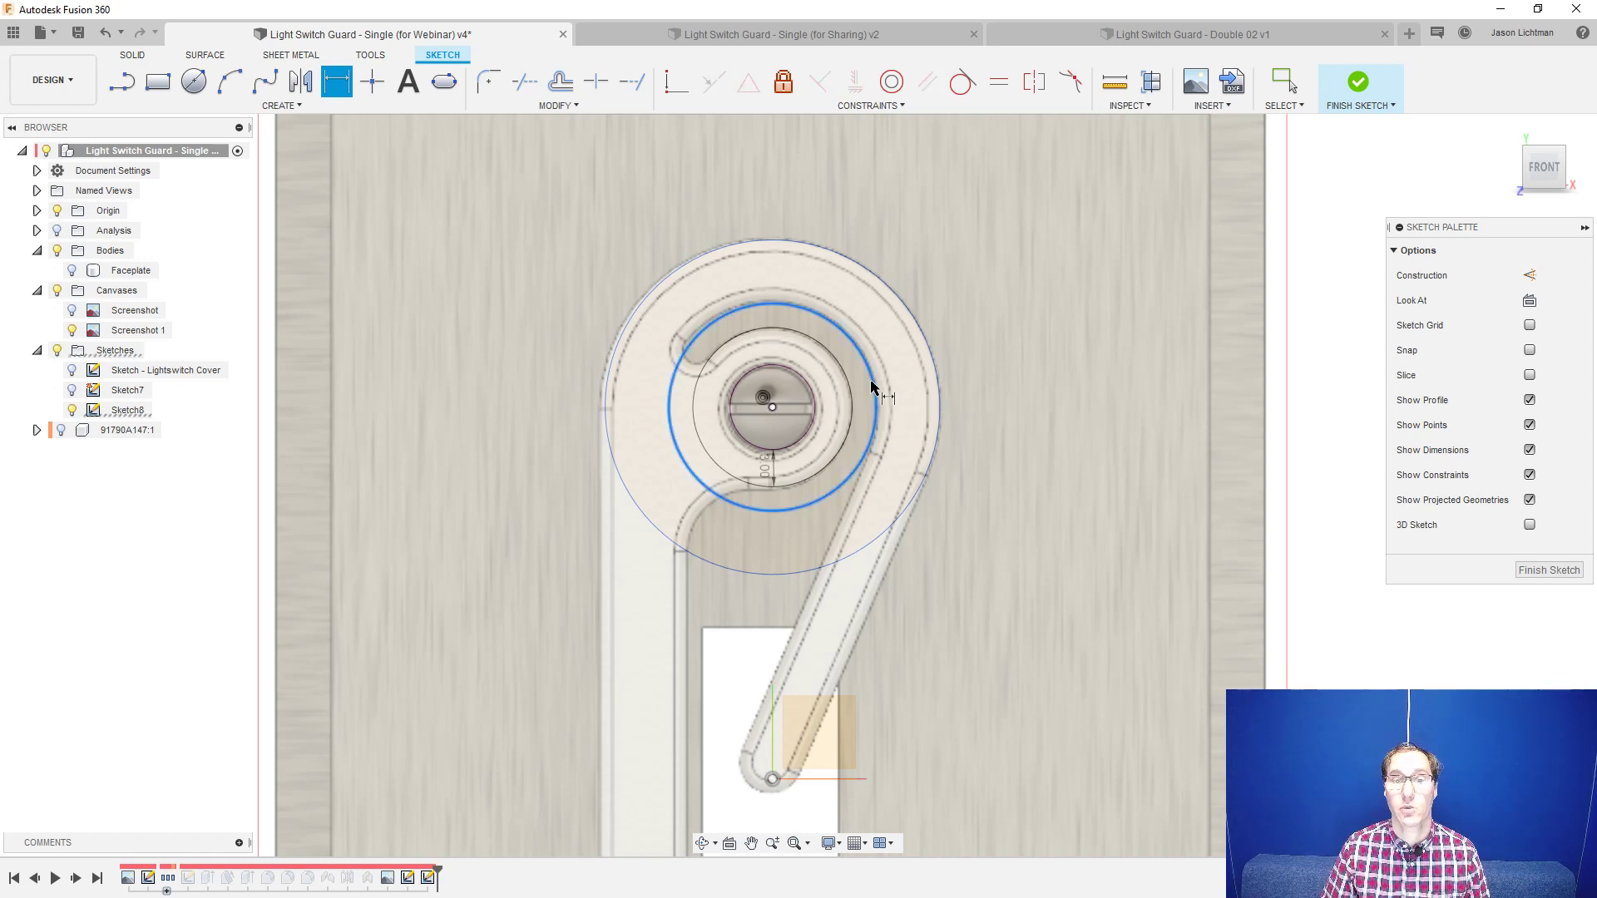
click(934, 363)
click(969, 349)
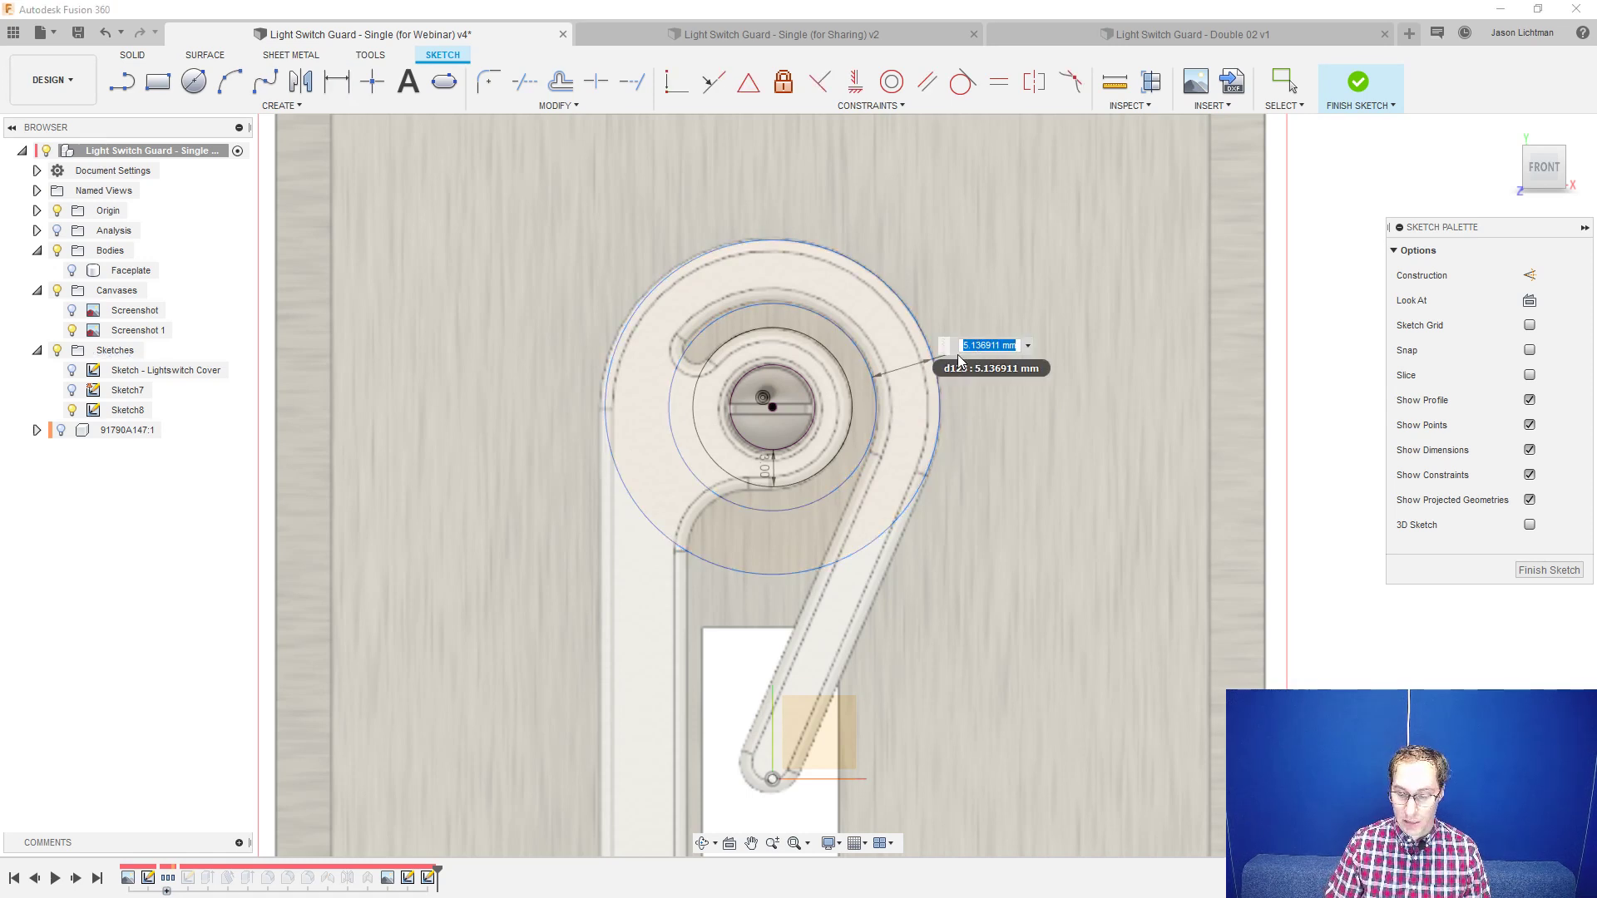
text(5)
key(Return)
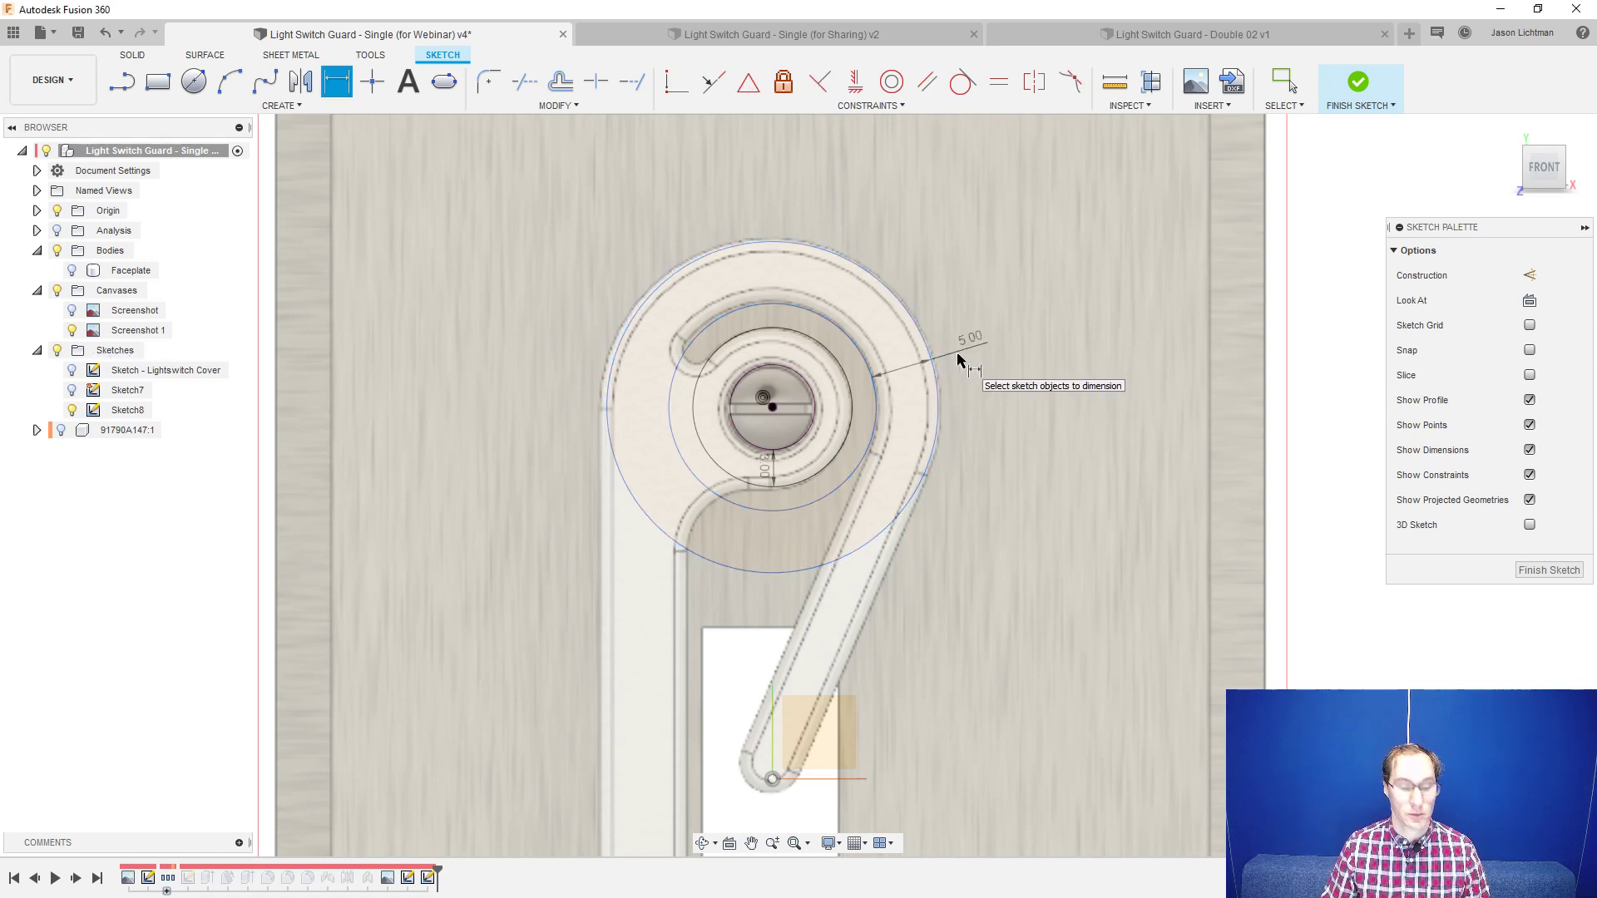
key(Escape)
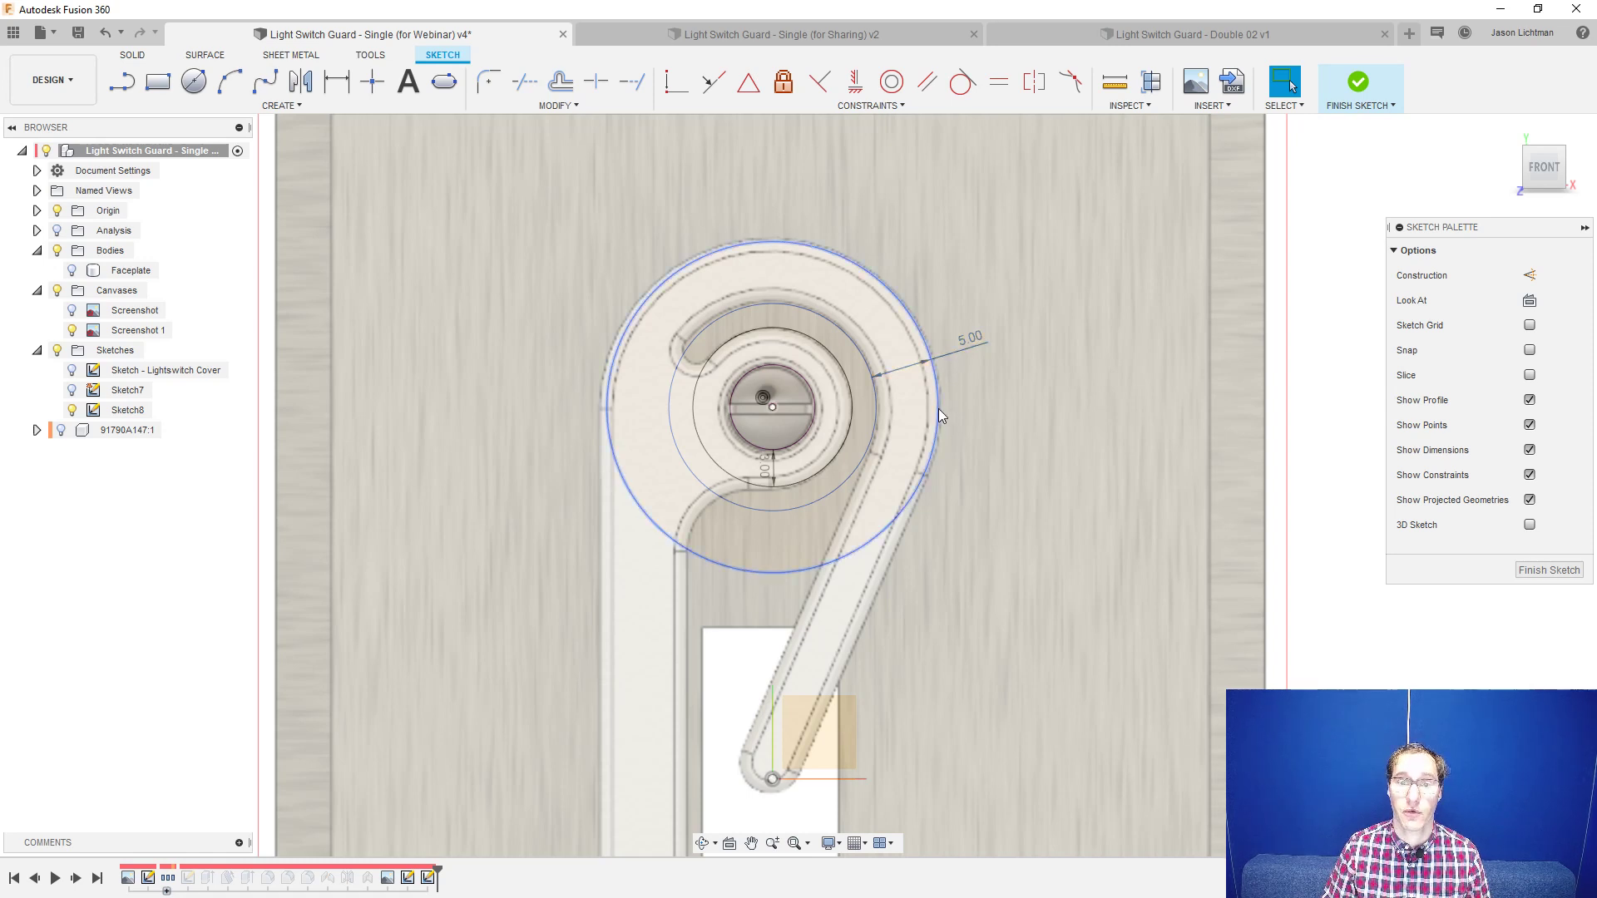
- Enlarge the outer circle freehand to about 50 mm in diameter to test which circles remain free to resize
mouse_move(935, 406)
mouse_down()
mouse_move(1025, 406)
mouse_move(947, 424)
mouse_move(1096, 411)
mouse_up()
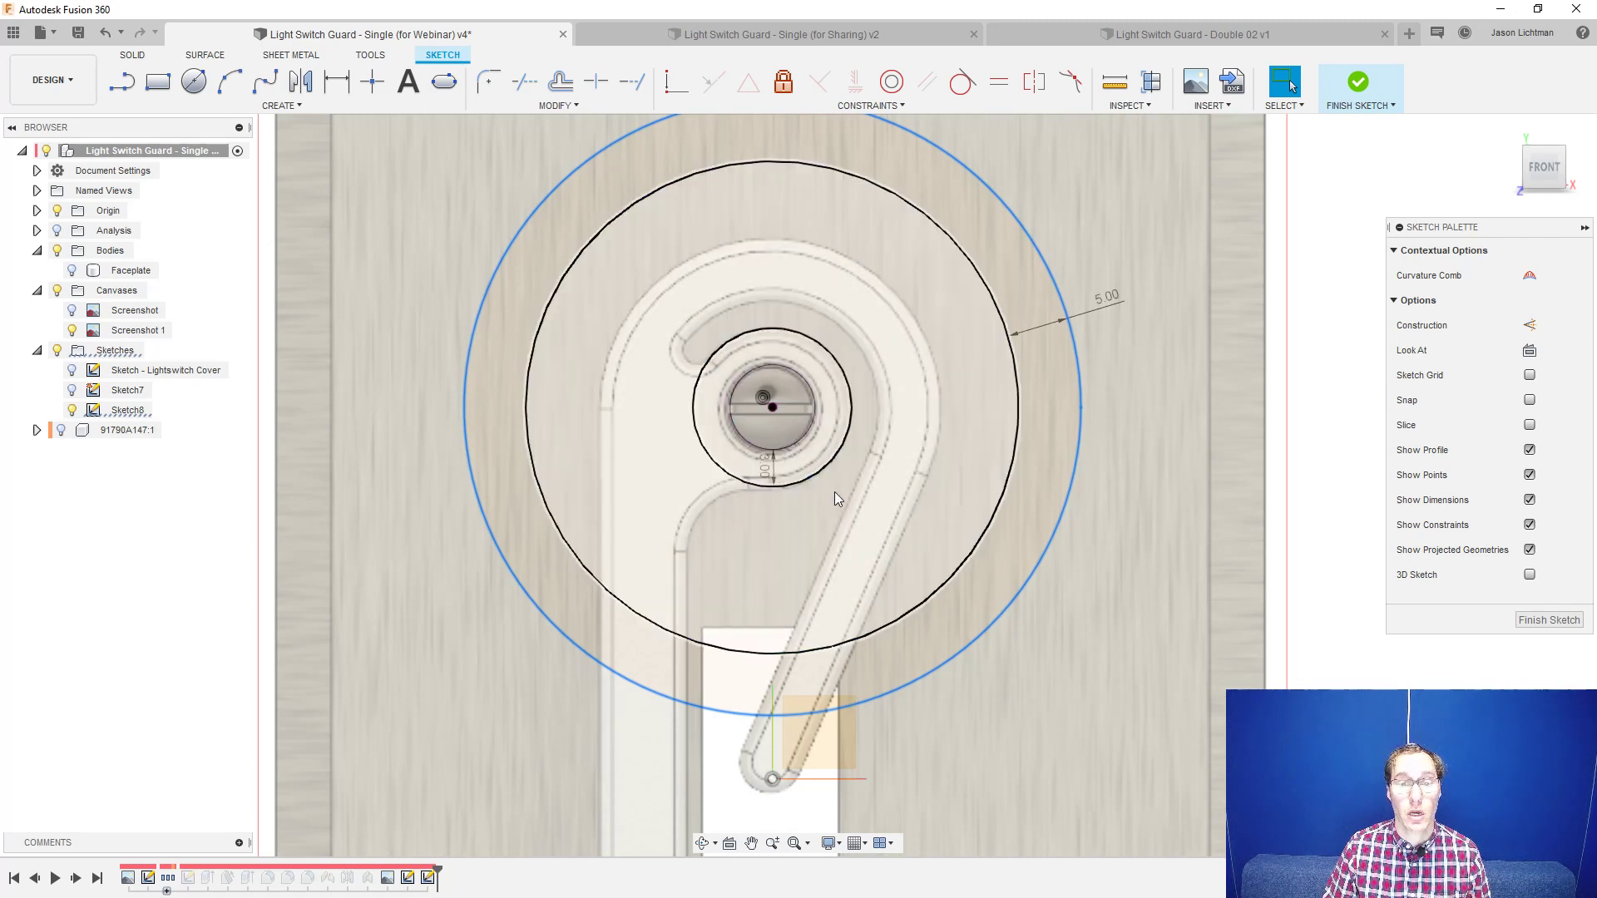
click(1188, 652)
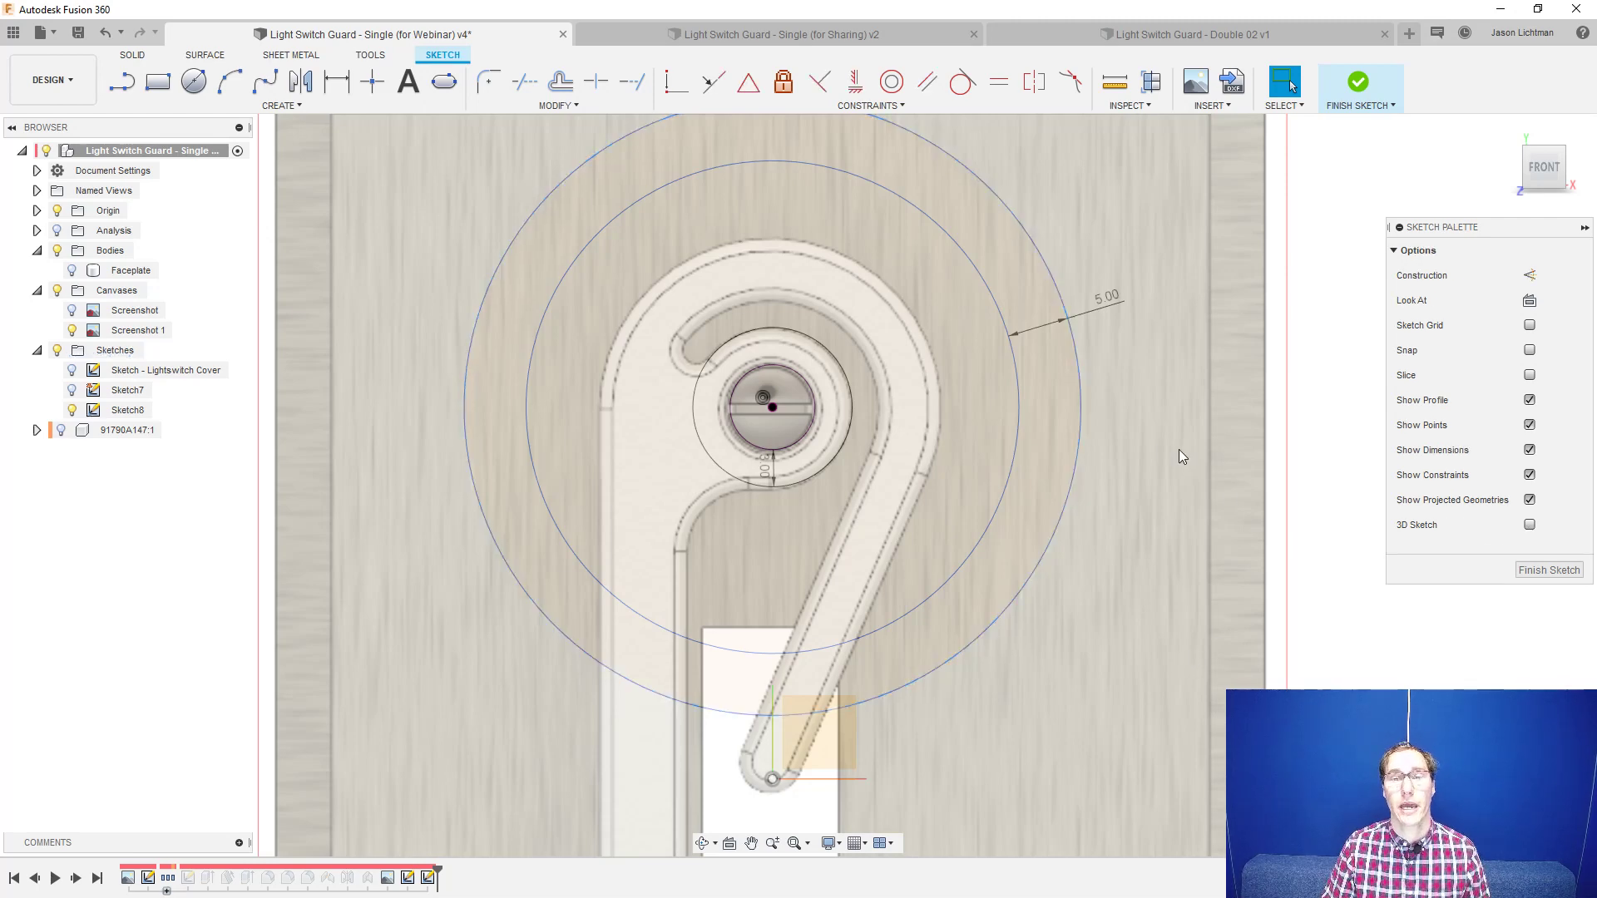
click(1010, 401)
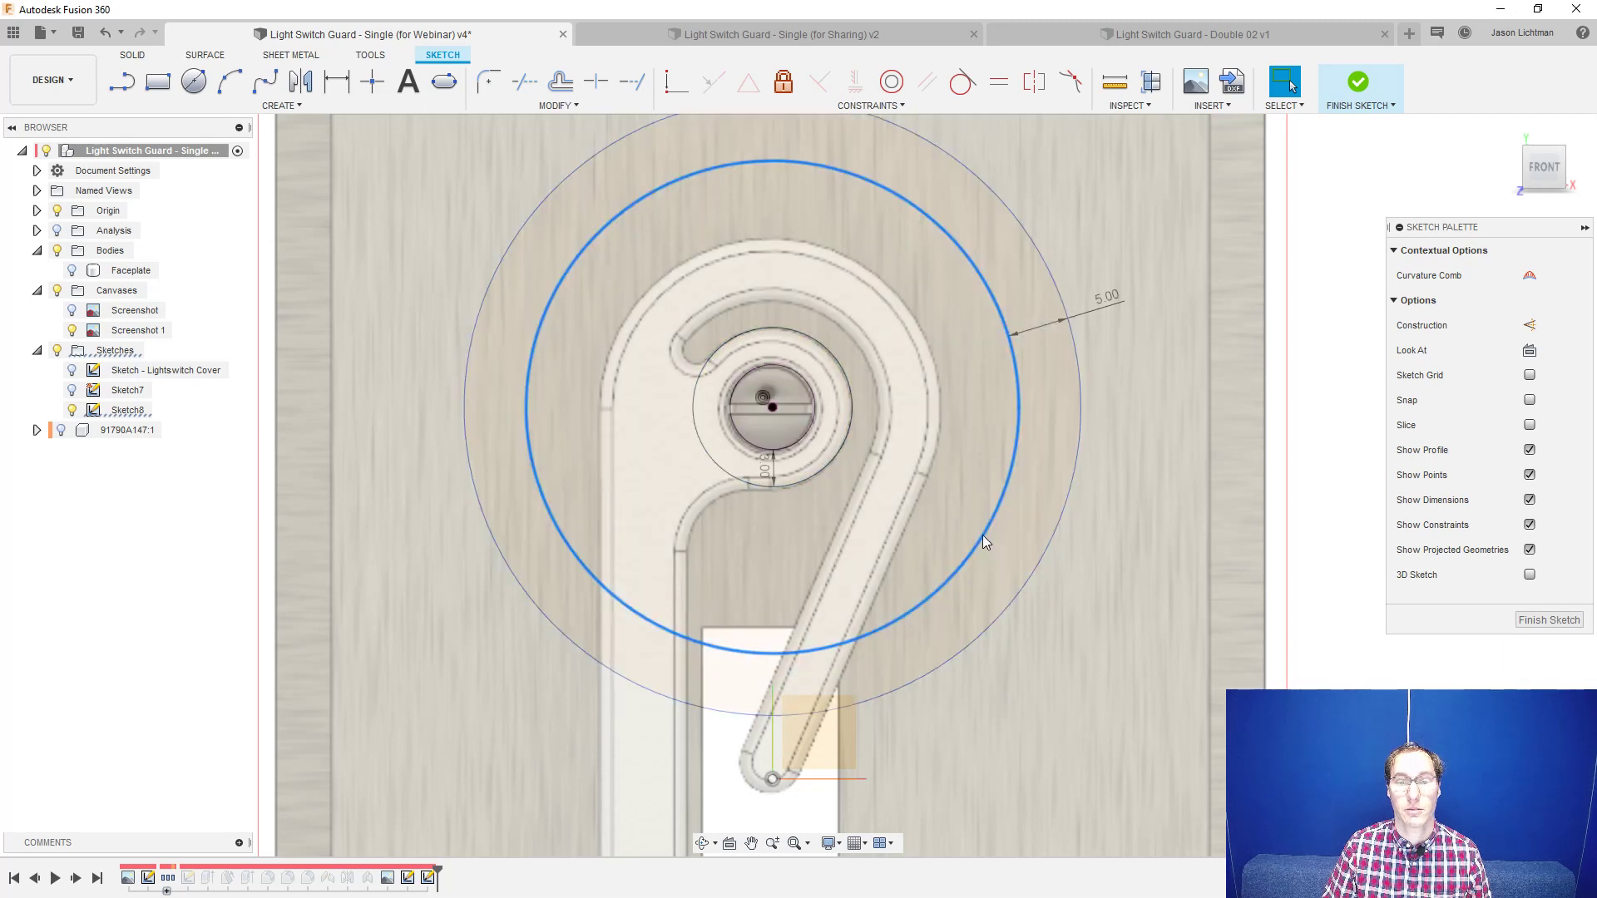
click(1303, 473)
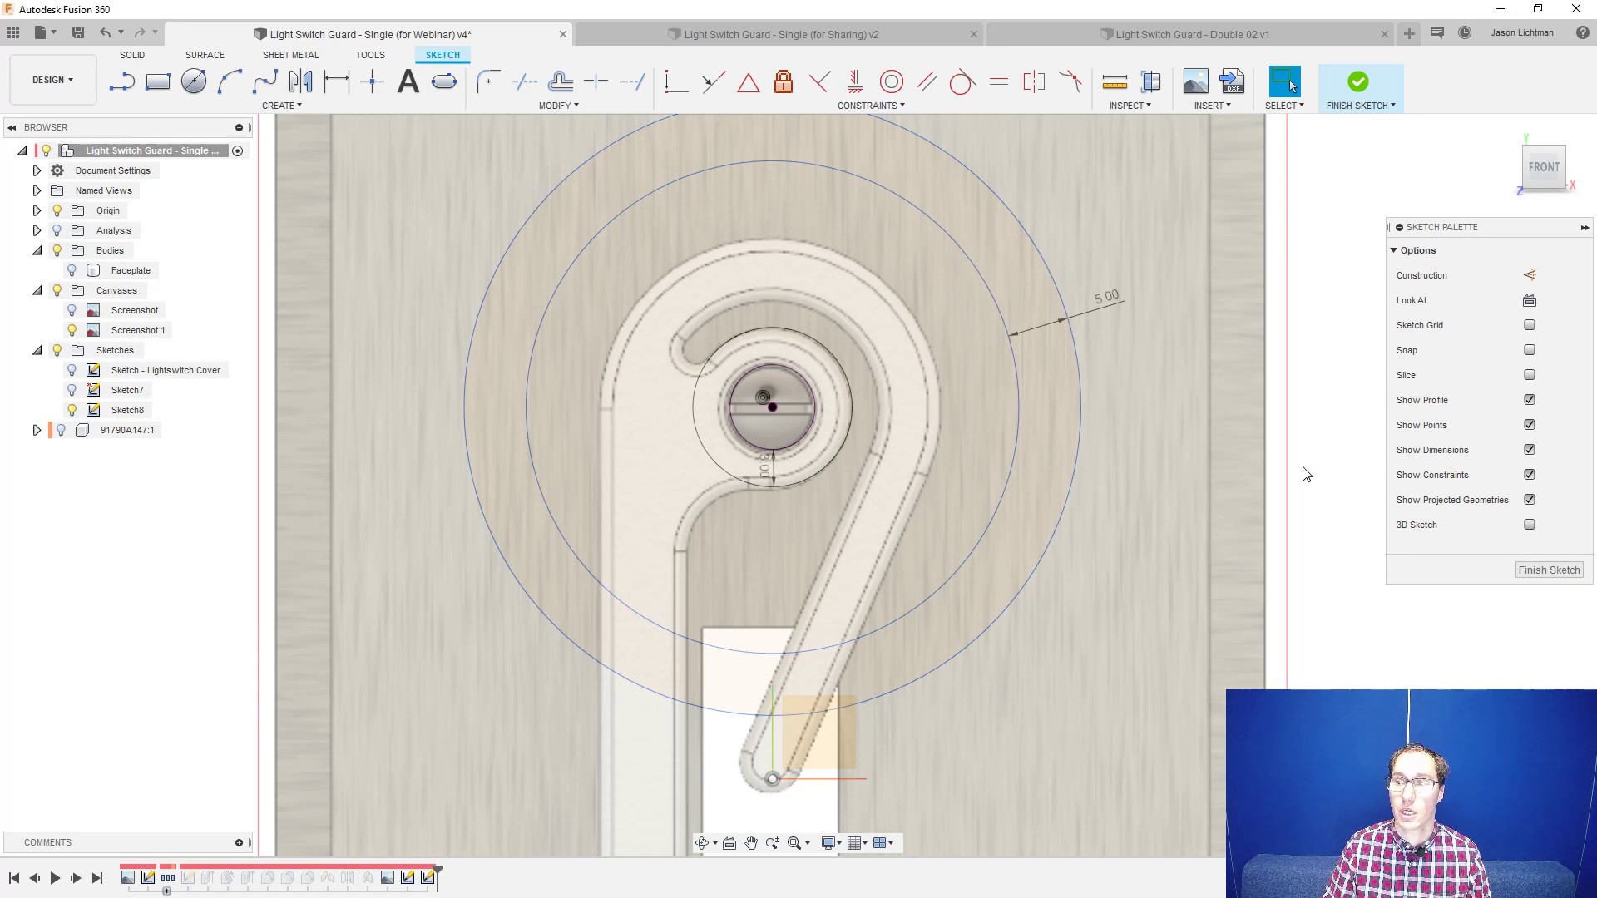
- Dimension the outer circle's diameter as 27.5 mm
key(d)
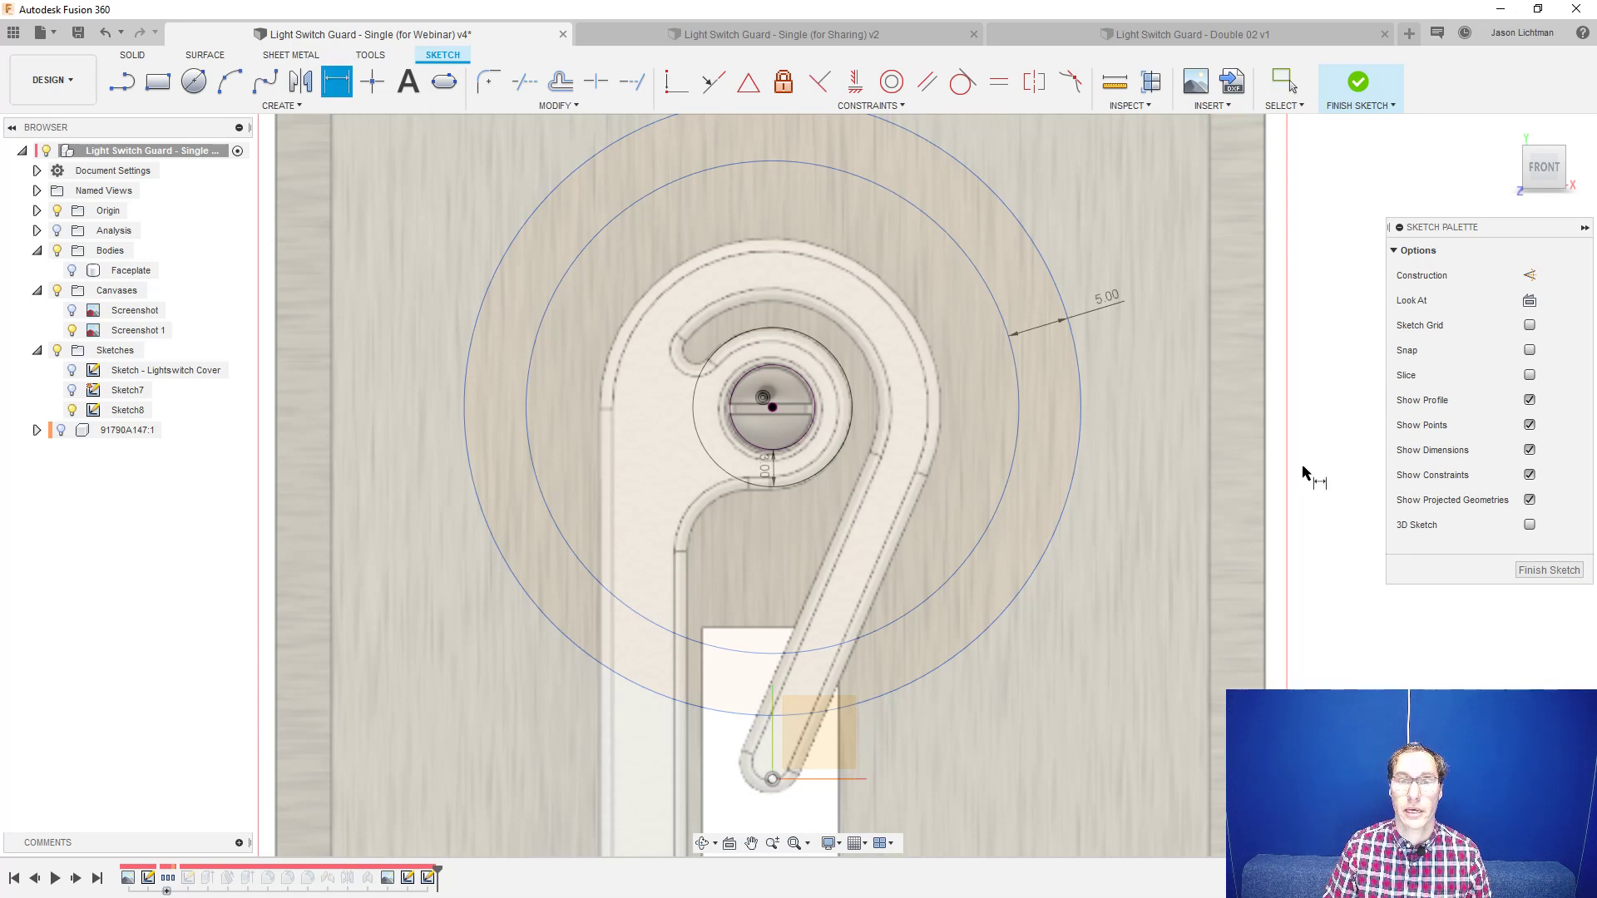
click(1058, 283)
click(1080, 213)
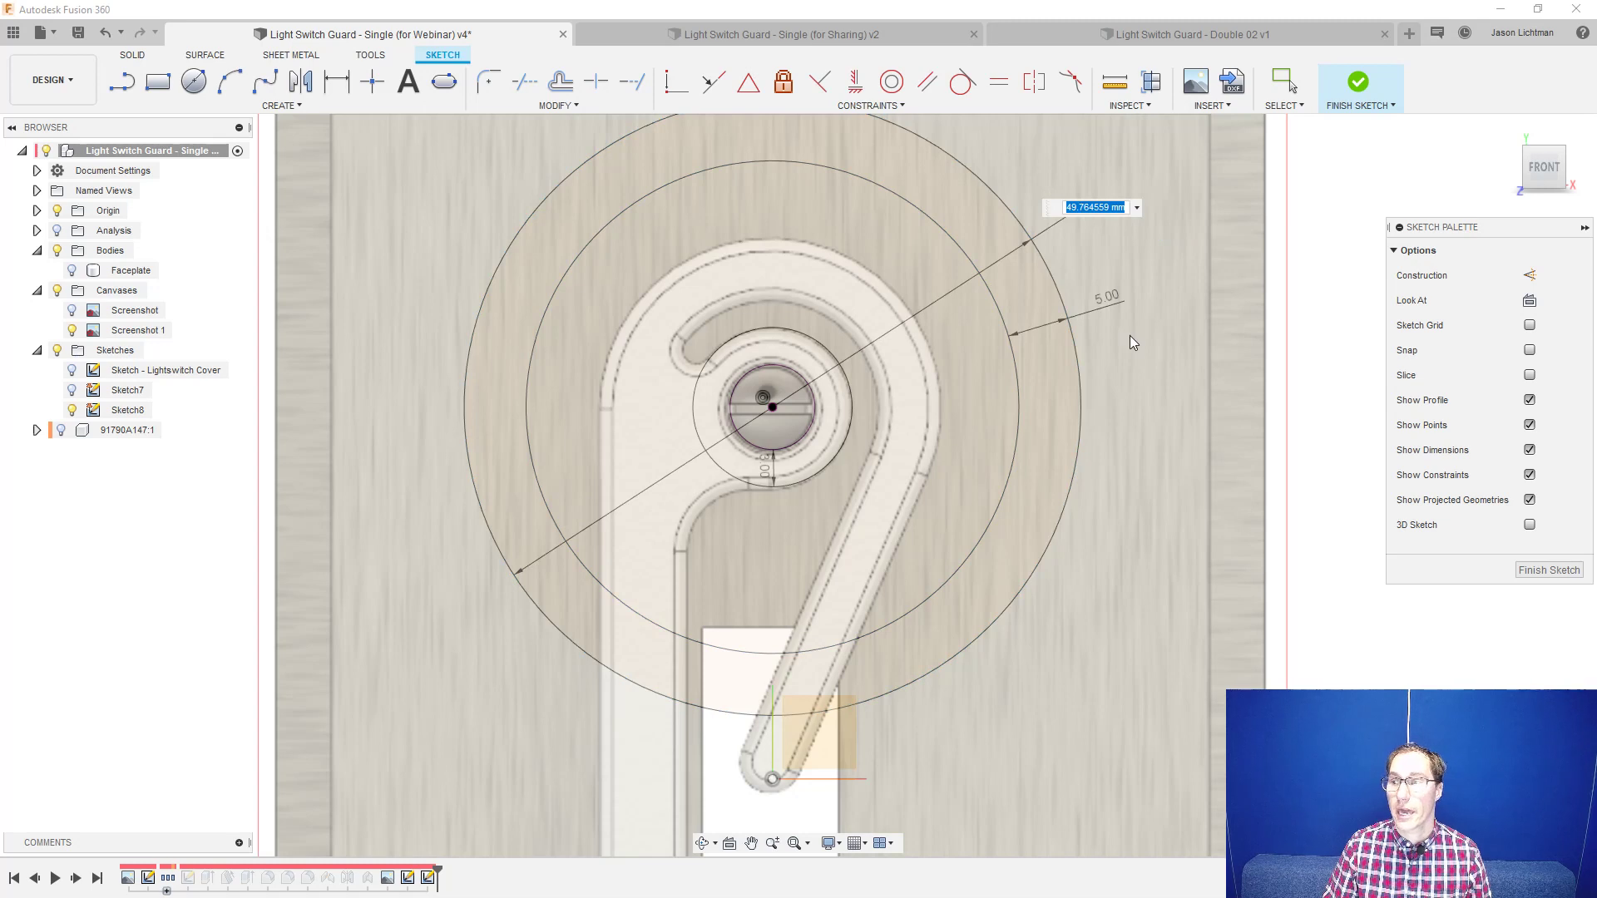
text(27.5)
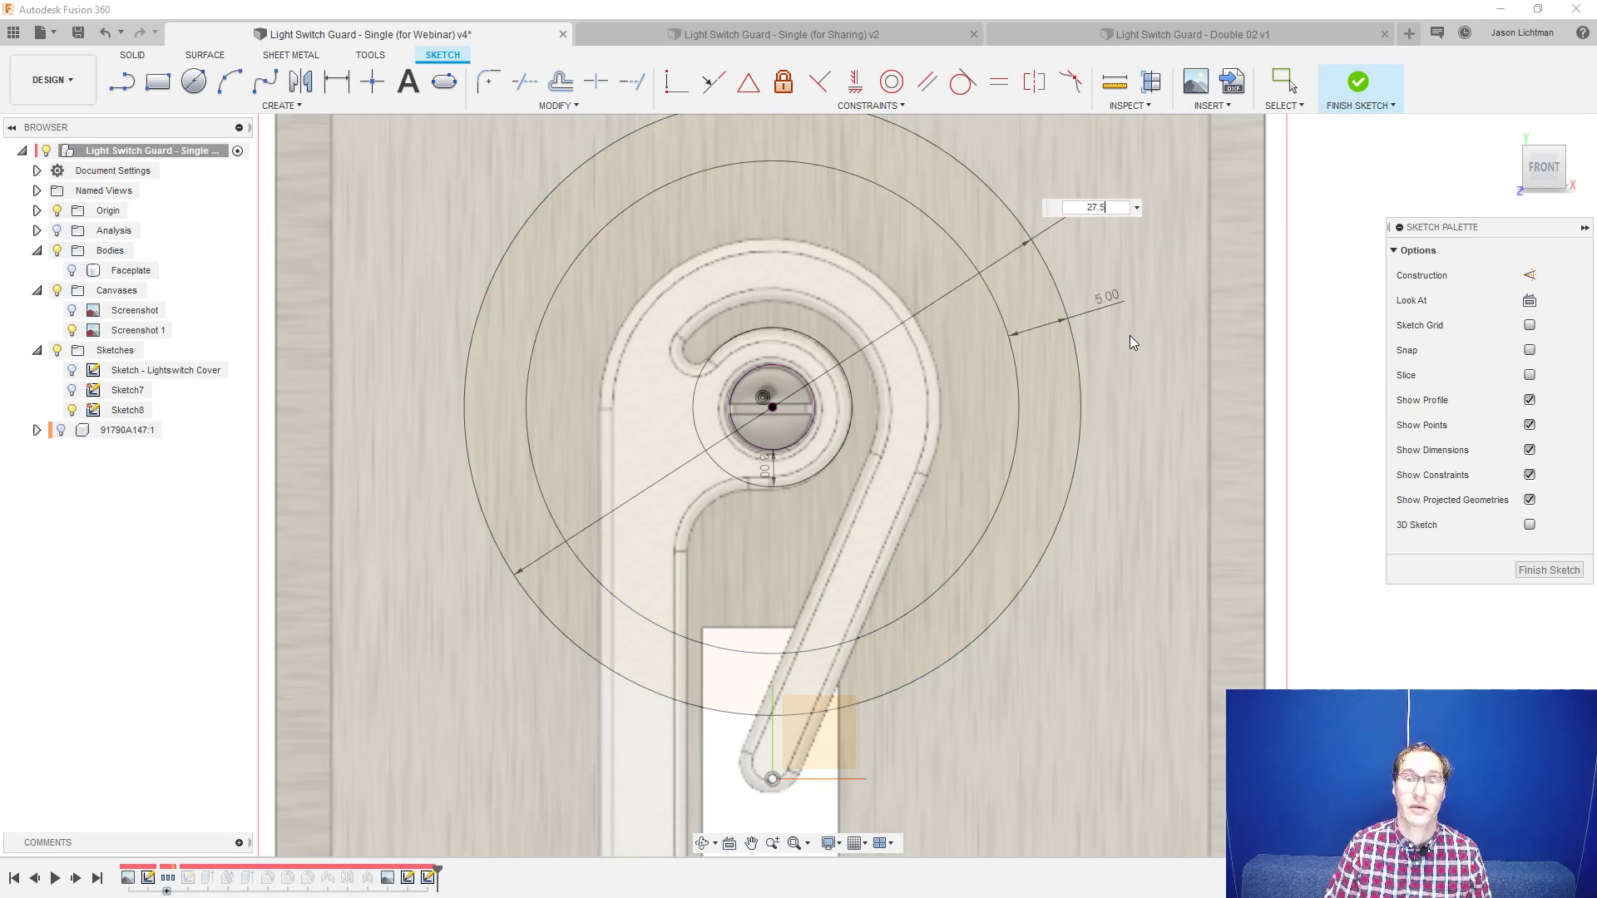
key(Return)
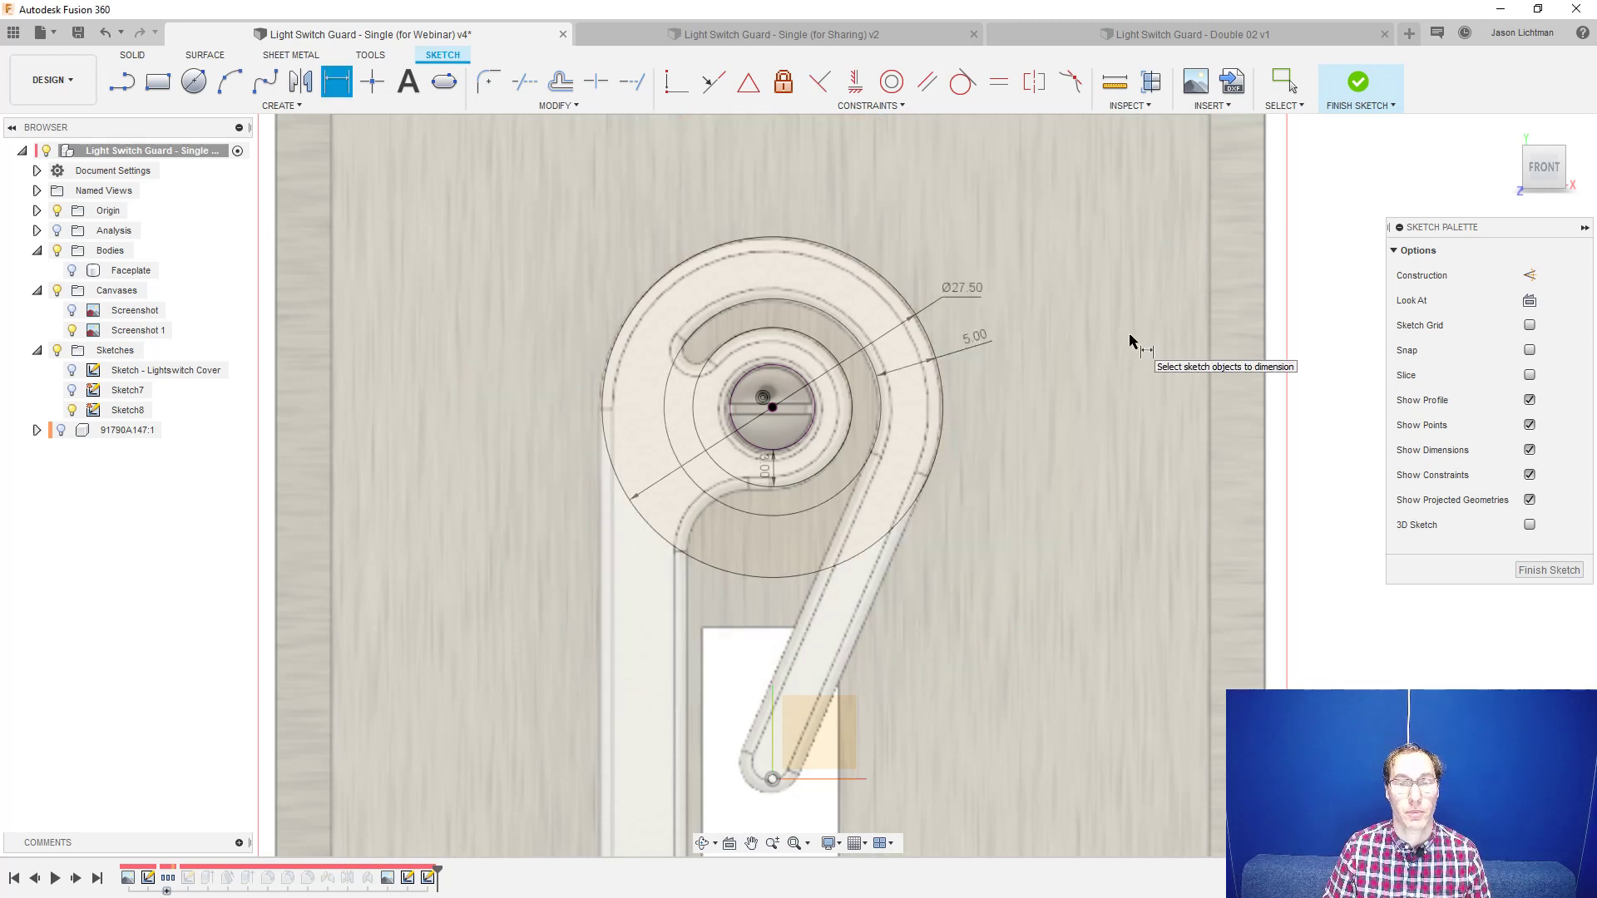
key(Escape)
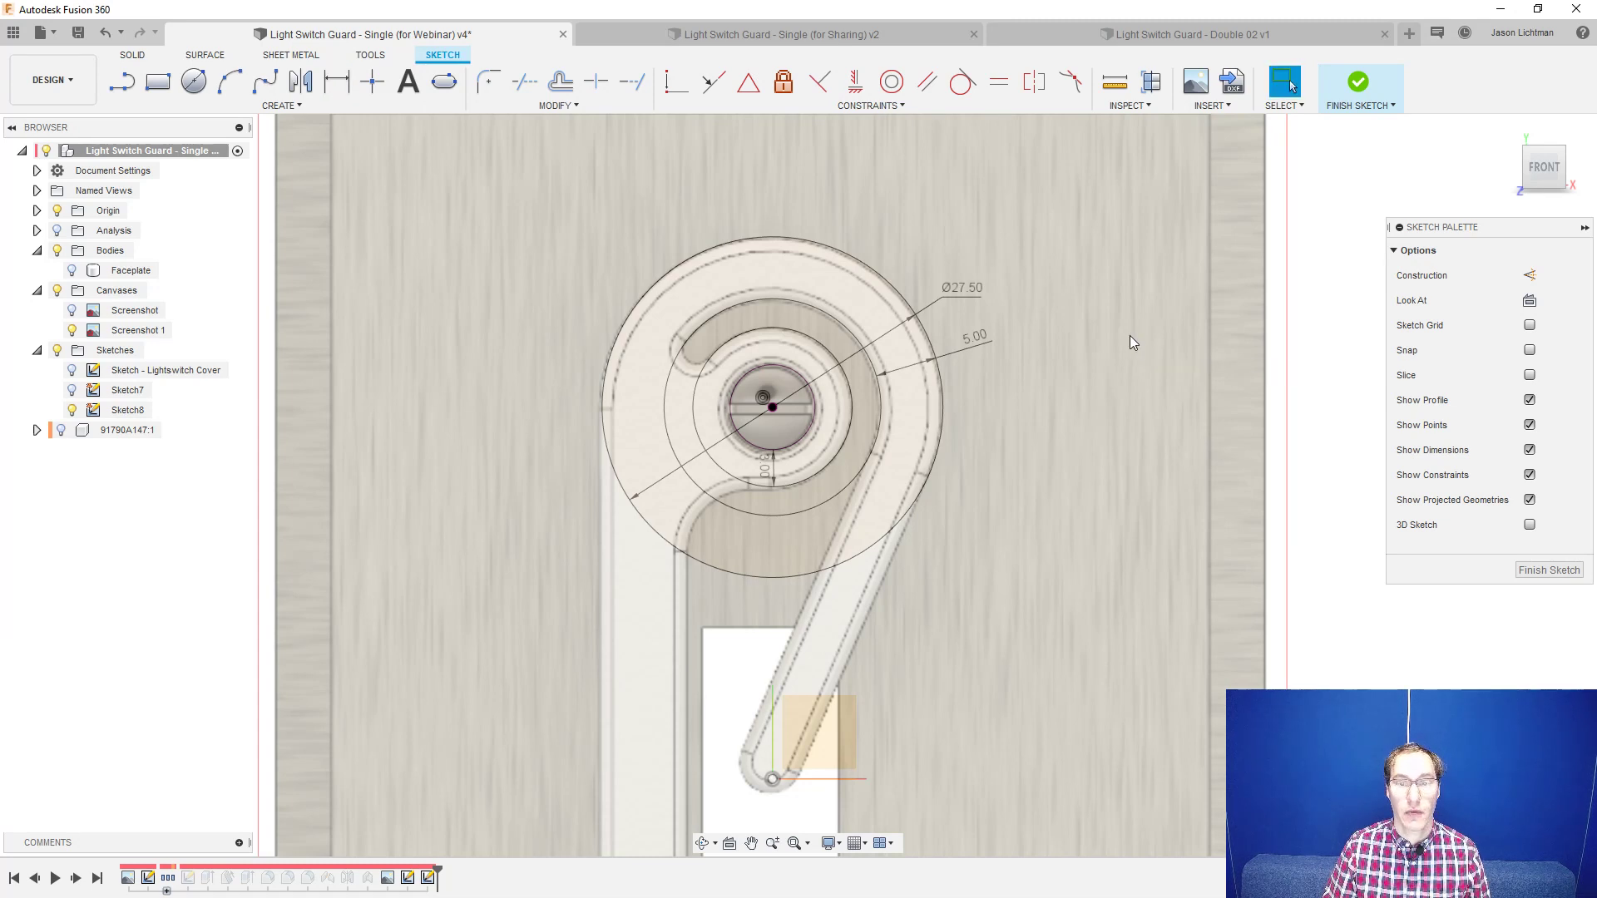
- Undo the outer circle's last diameter value and delete its diameter dimension
key(ctrl+z)
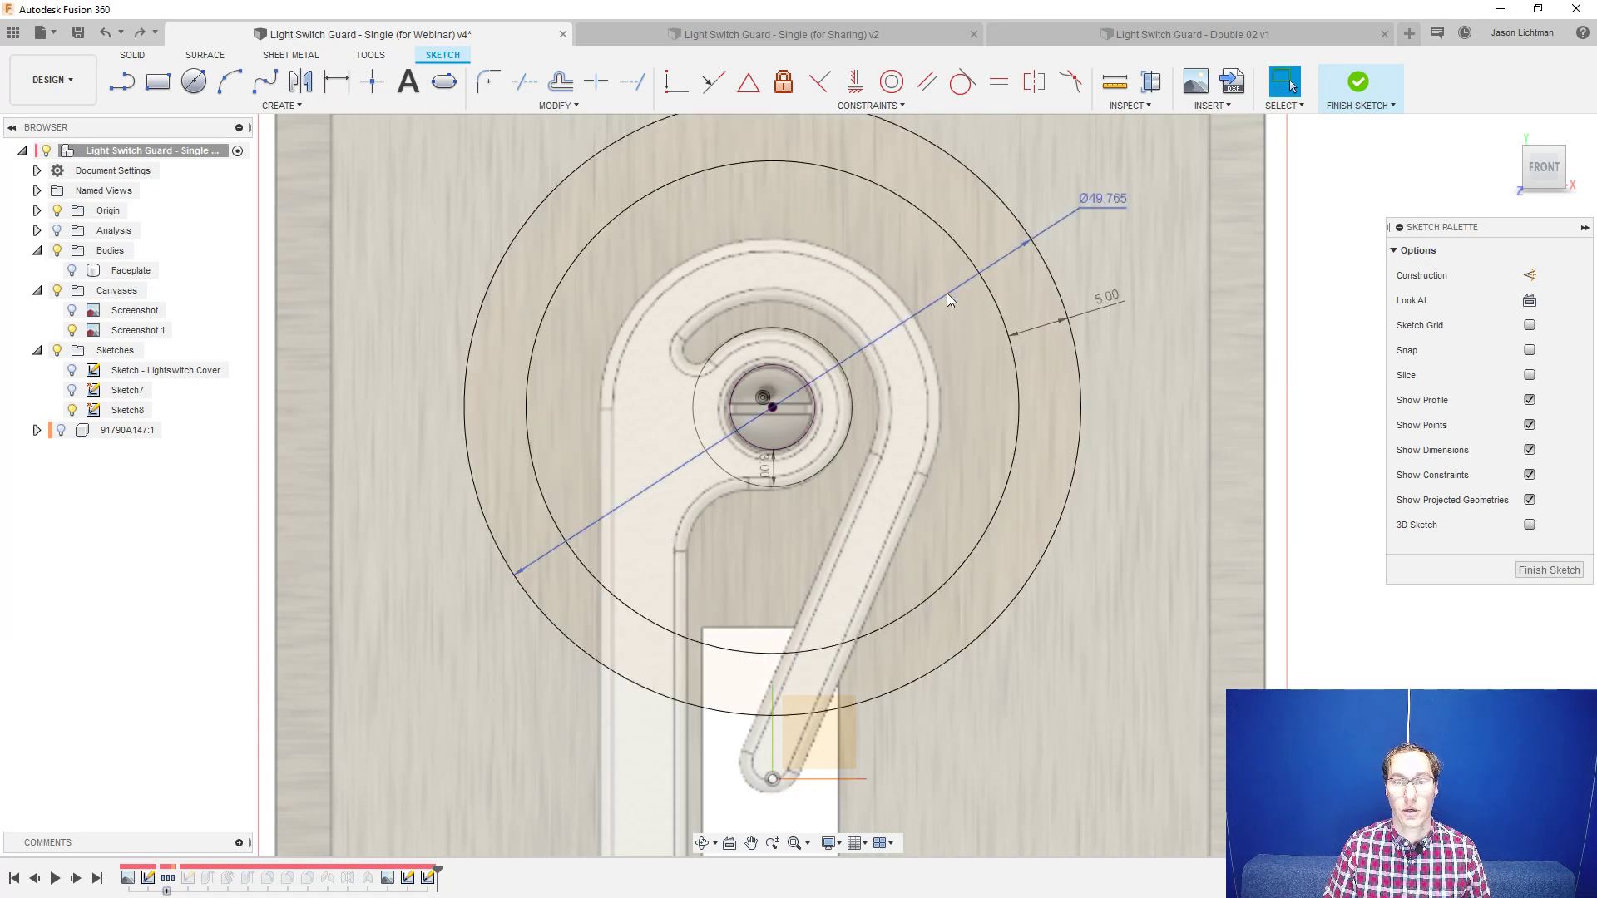
click(1096, 197)
key(Delete)
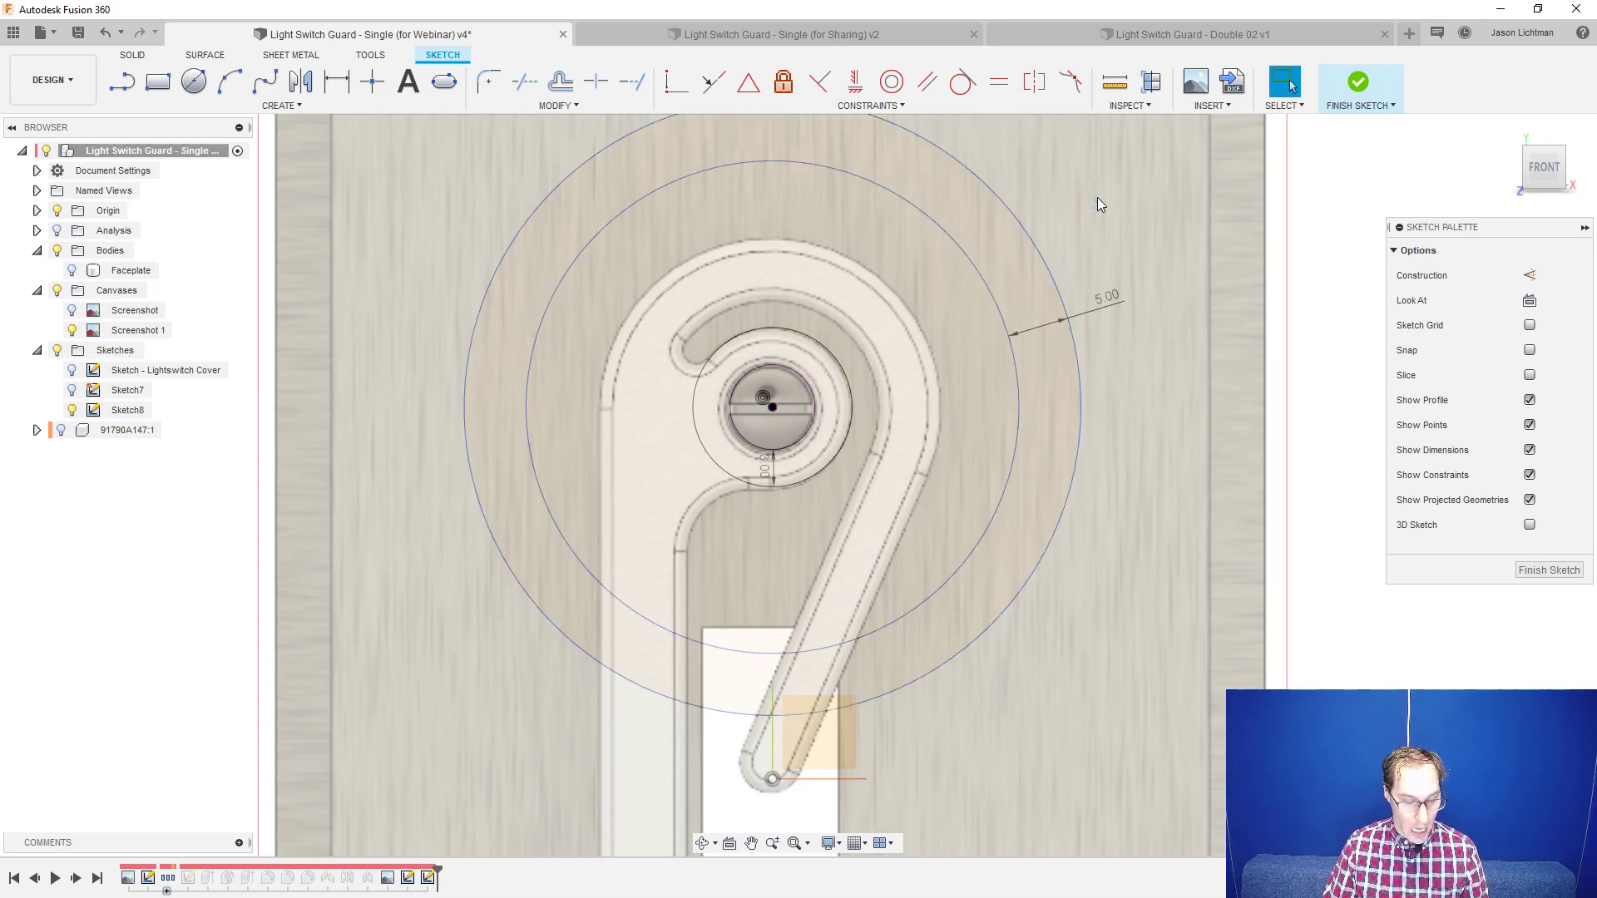
- Dimension the gap between the smallest traced circle and the middle circle as 2.25 mm
key(d)
click(845, 376)
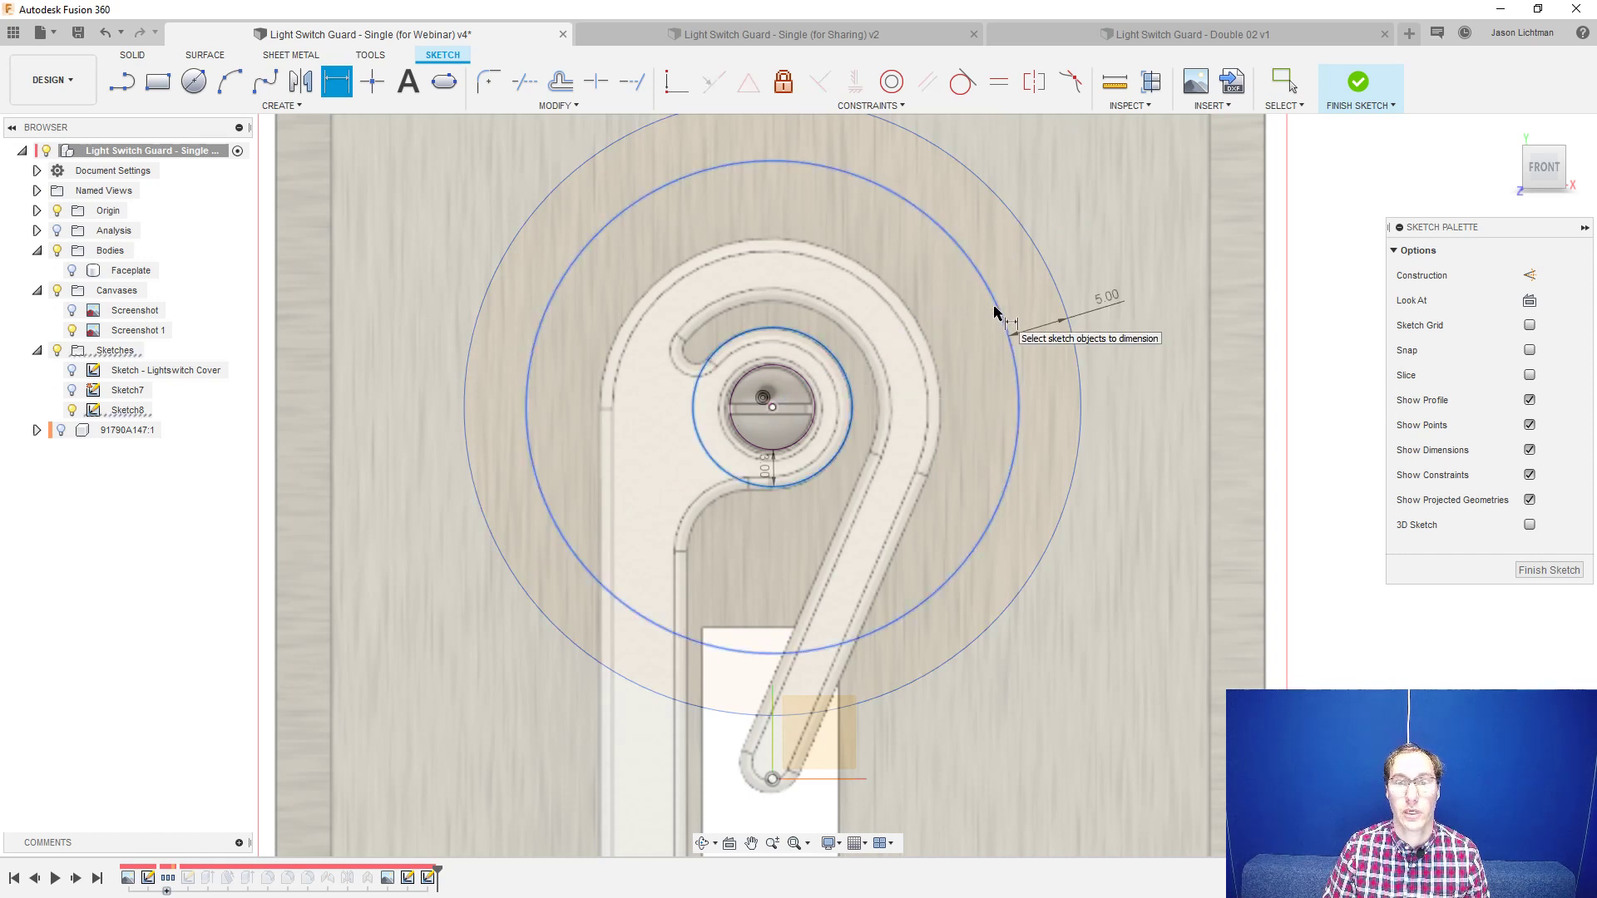
click(995, 312)
click(882, 374)
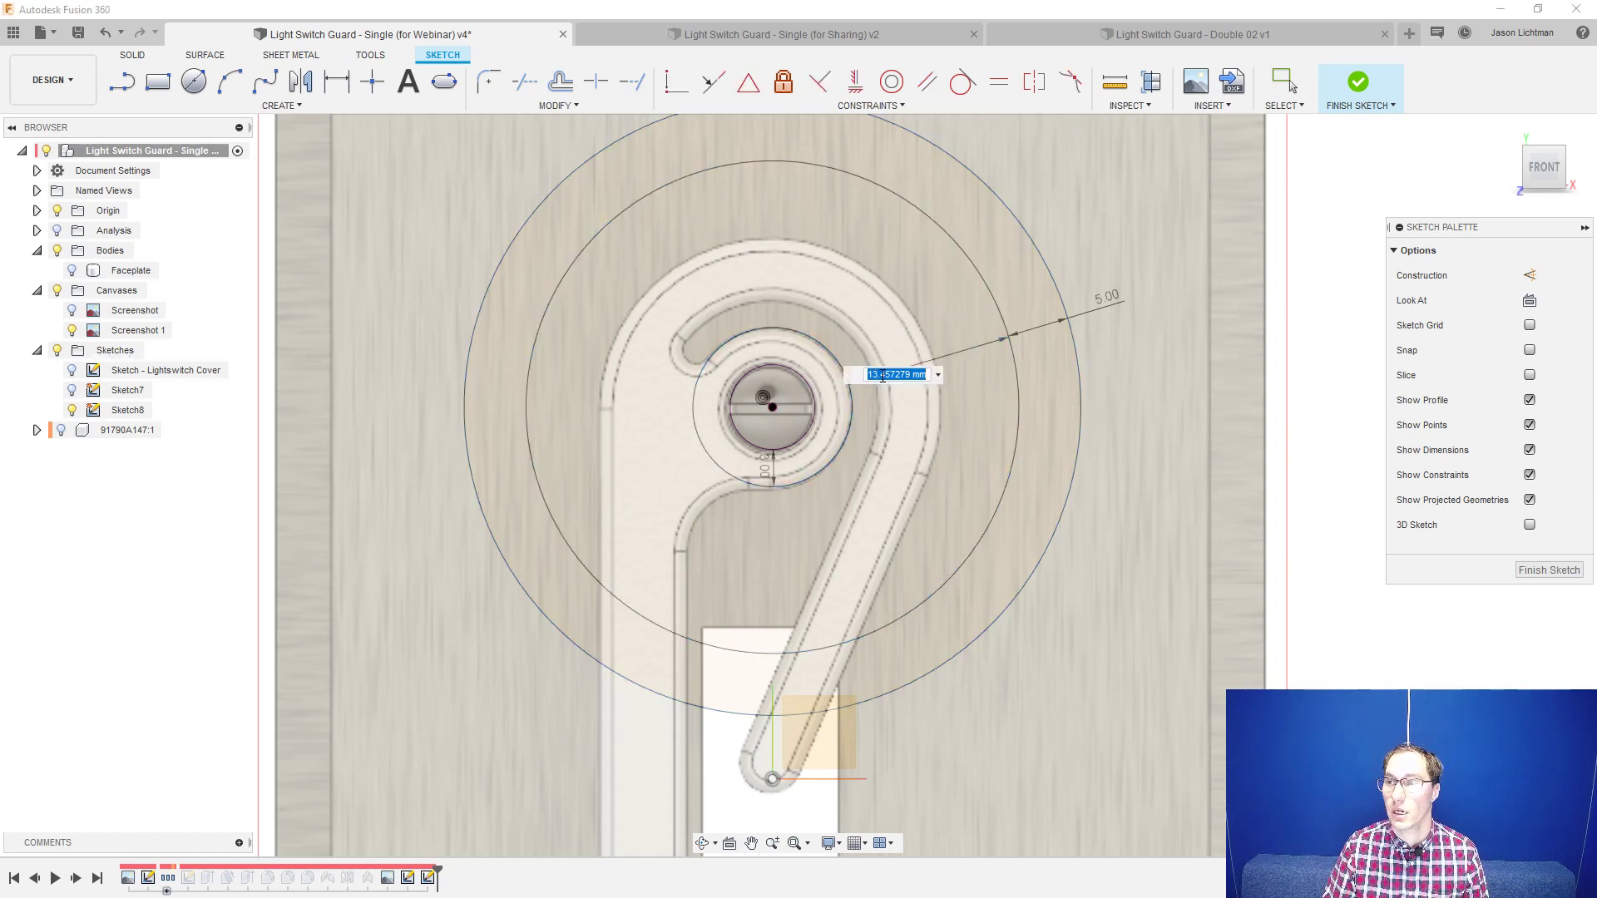
text(2.25)
key(Return)
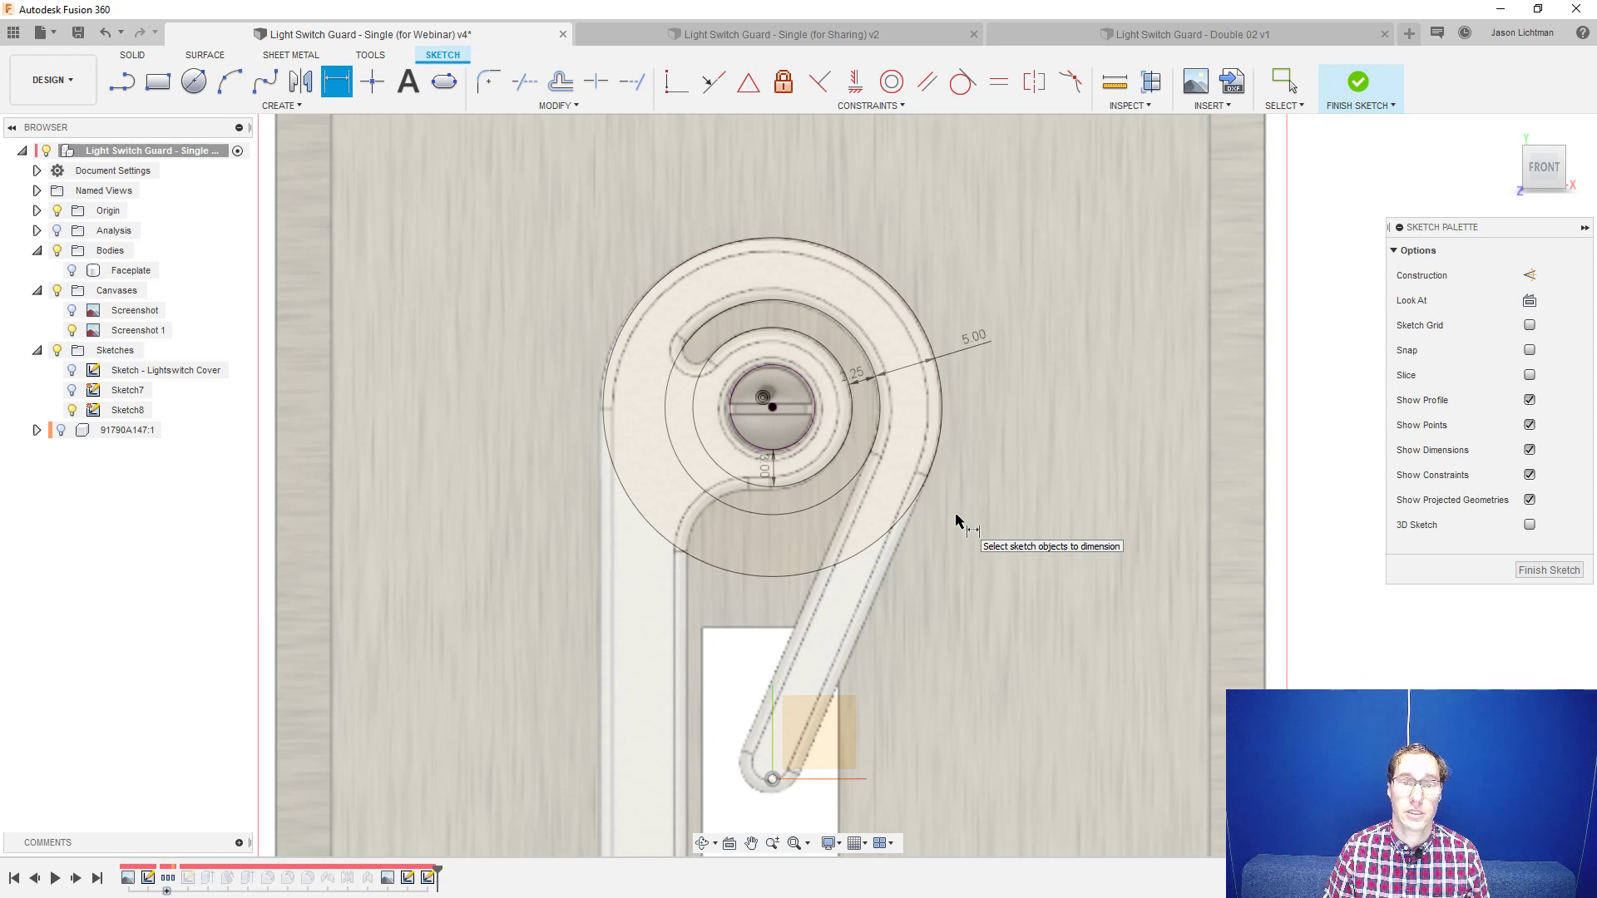
- Add a driven diameter dimension to the outer circle
click(941, 387)
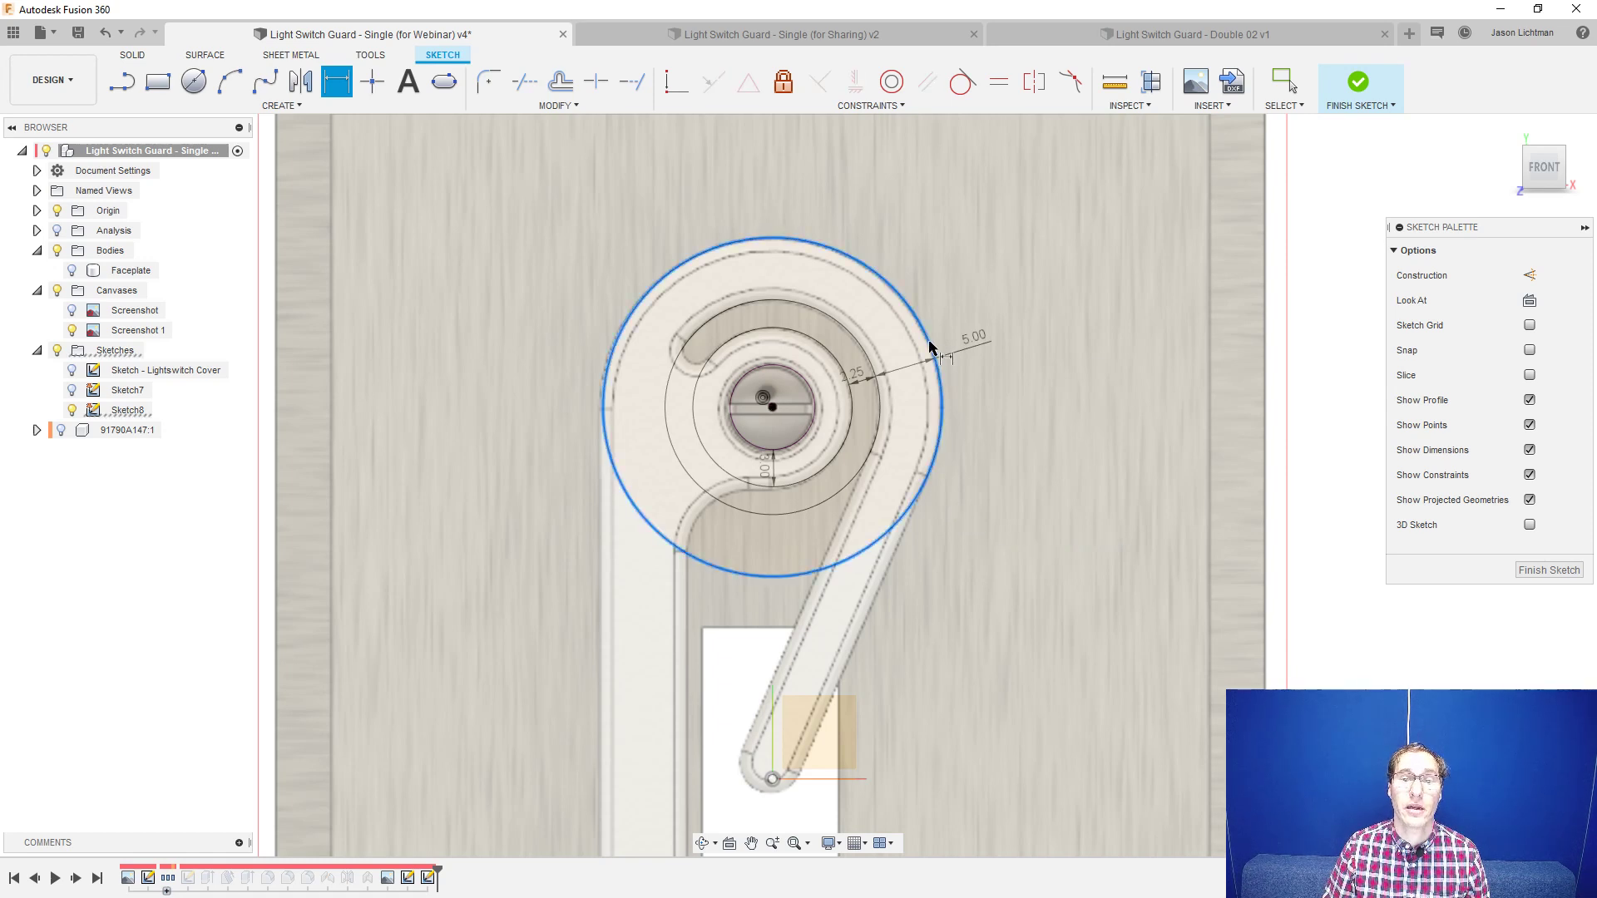
click(1079, 371)
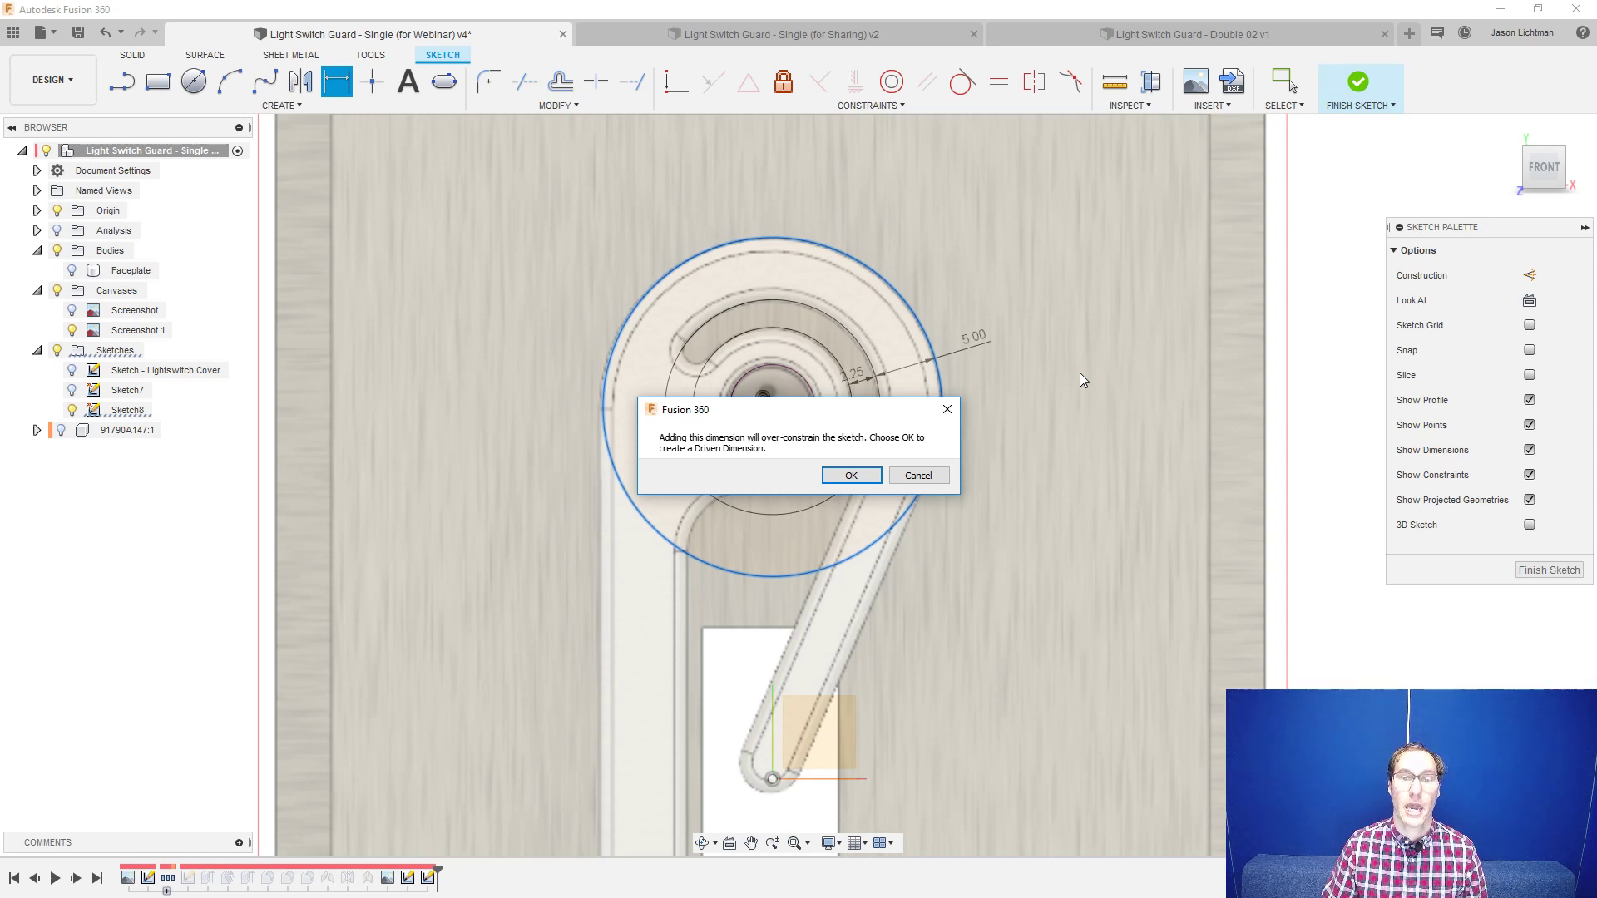
click(851, 475)
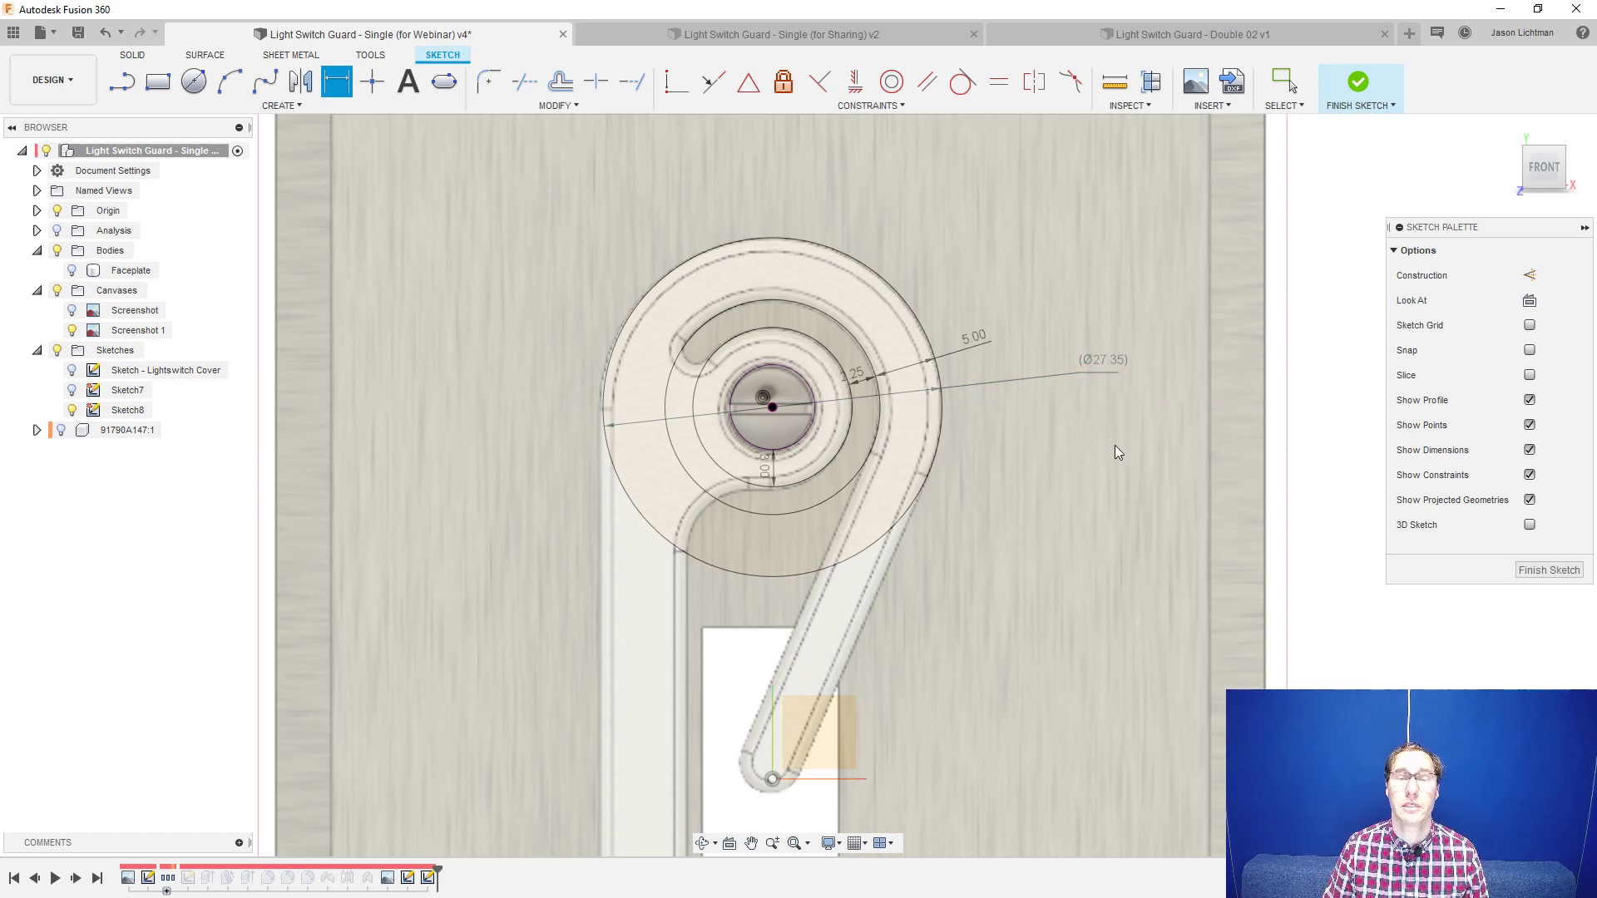
key(Escape)
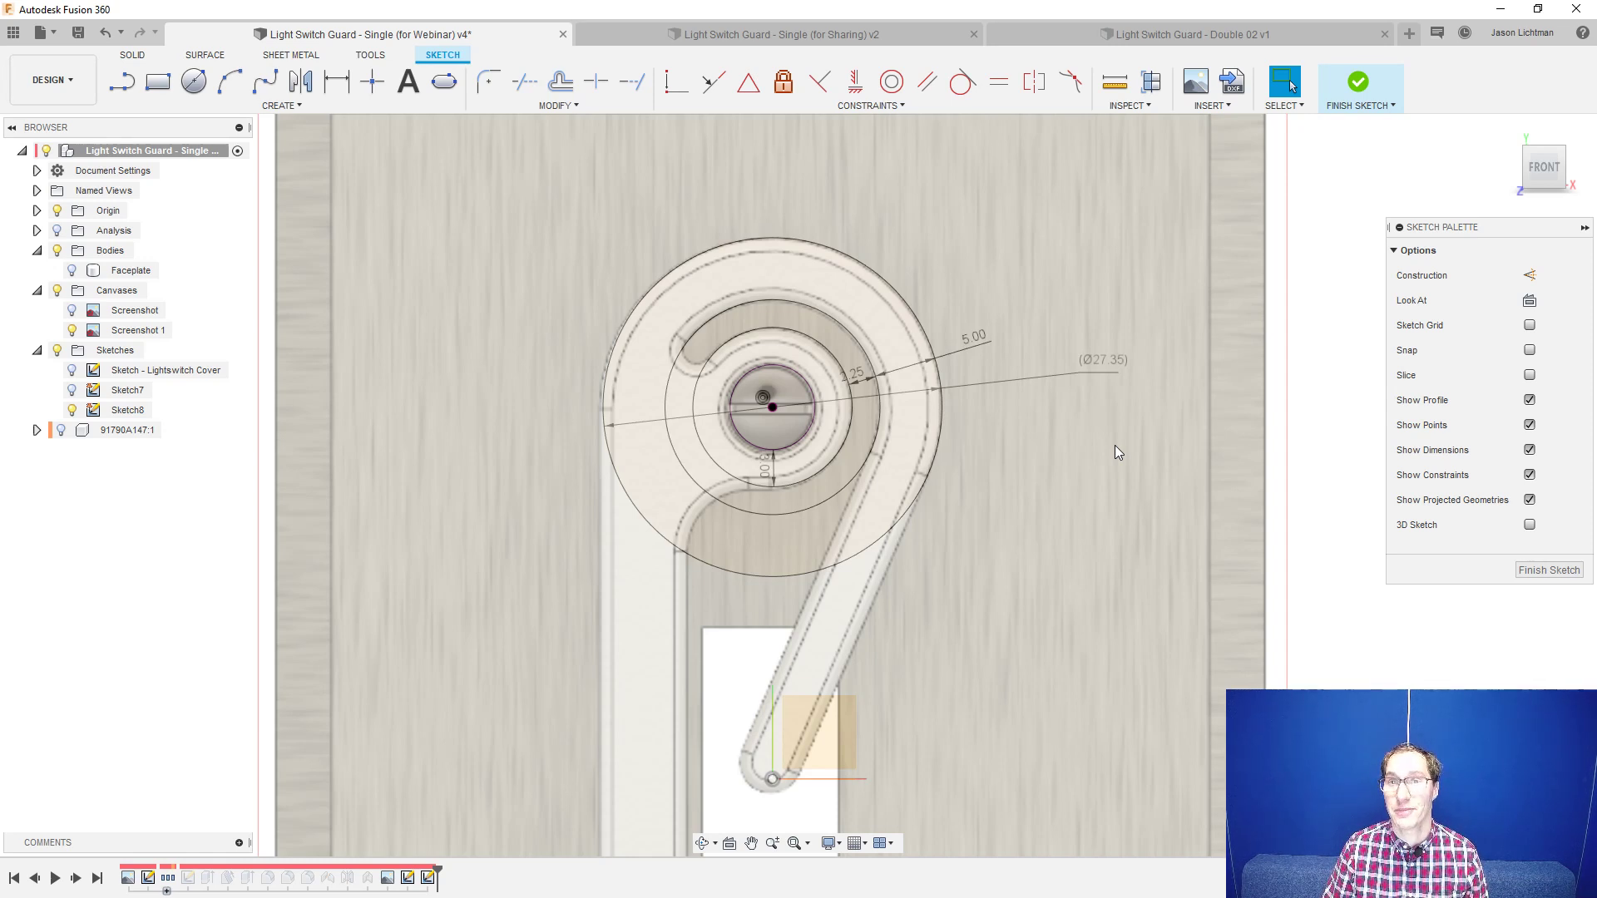
- Move the 2.25 mm gap dimension outside the circles and toggle it to driven
drag(869, 379, 926, 265)
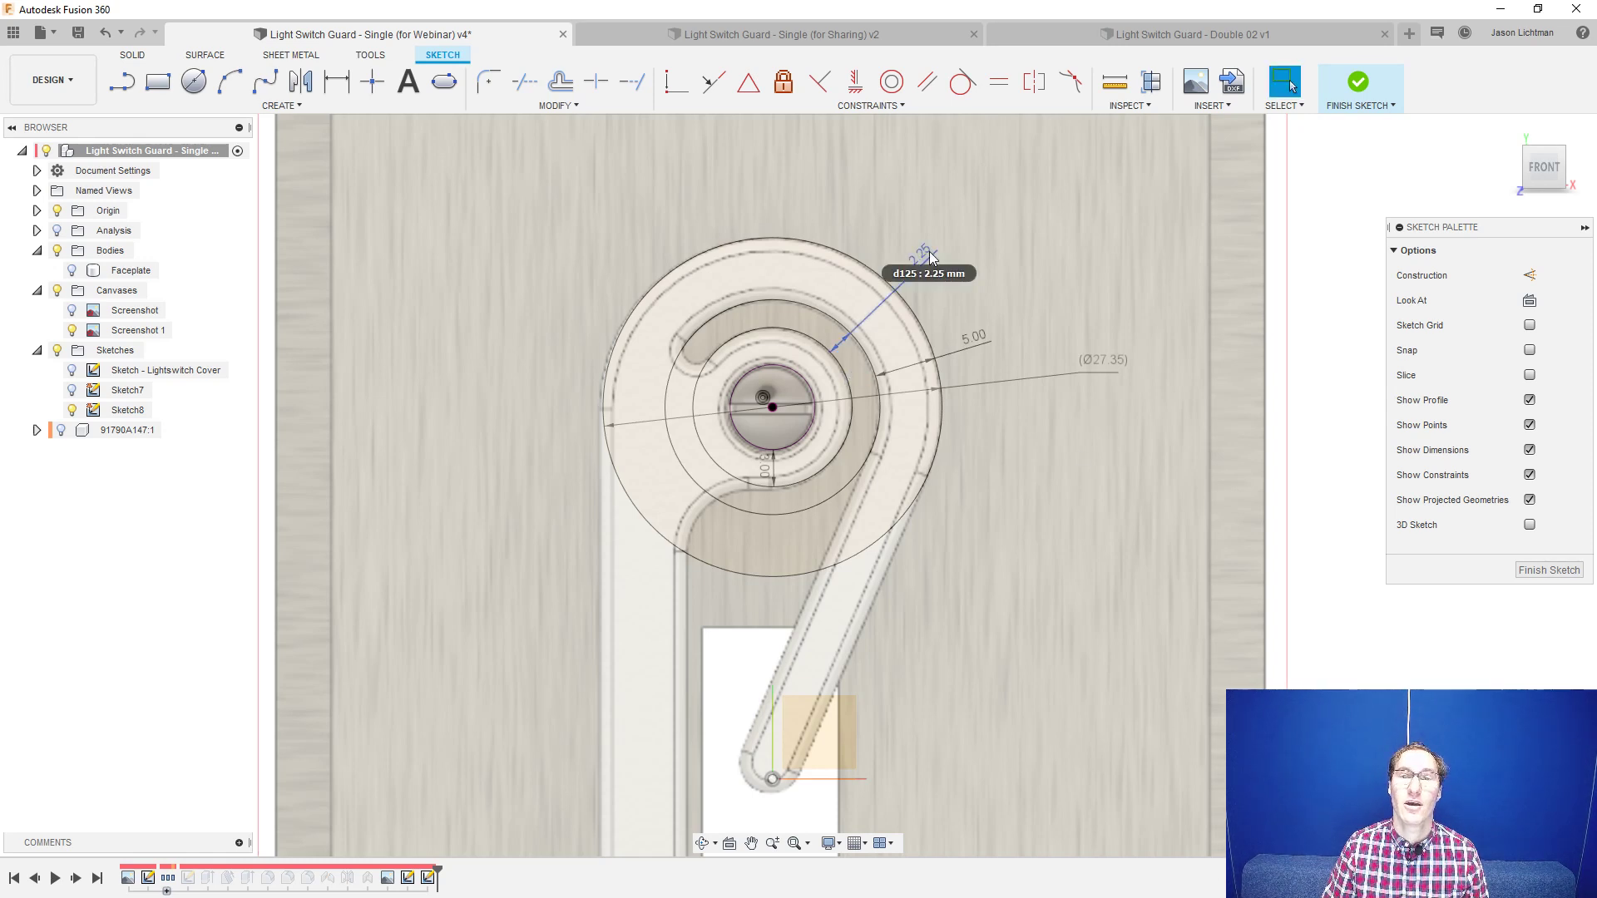
right_click(930, 251)
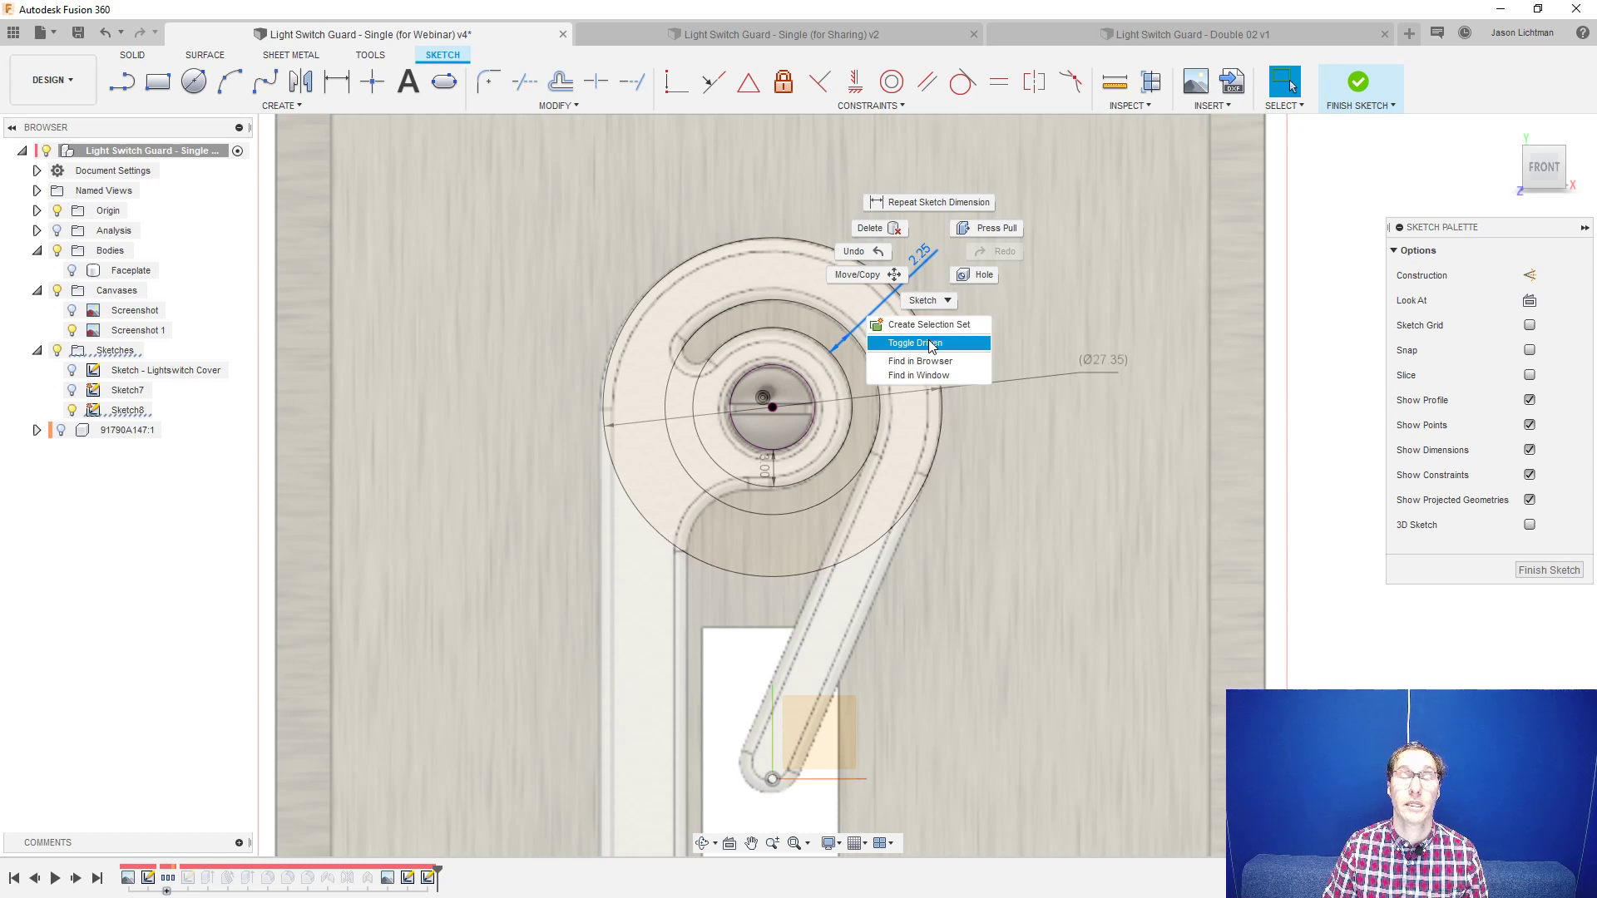
click(931, 343)
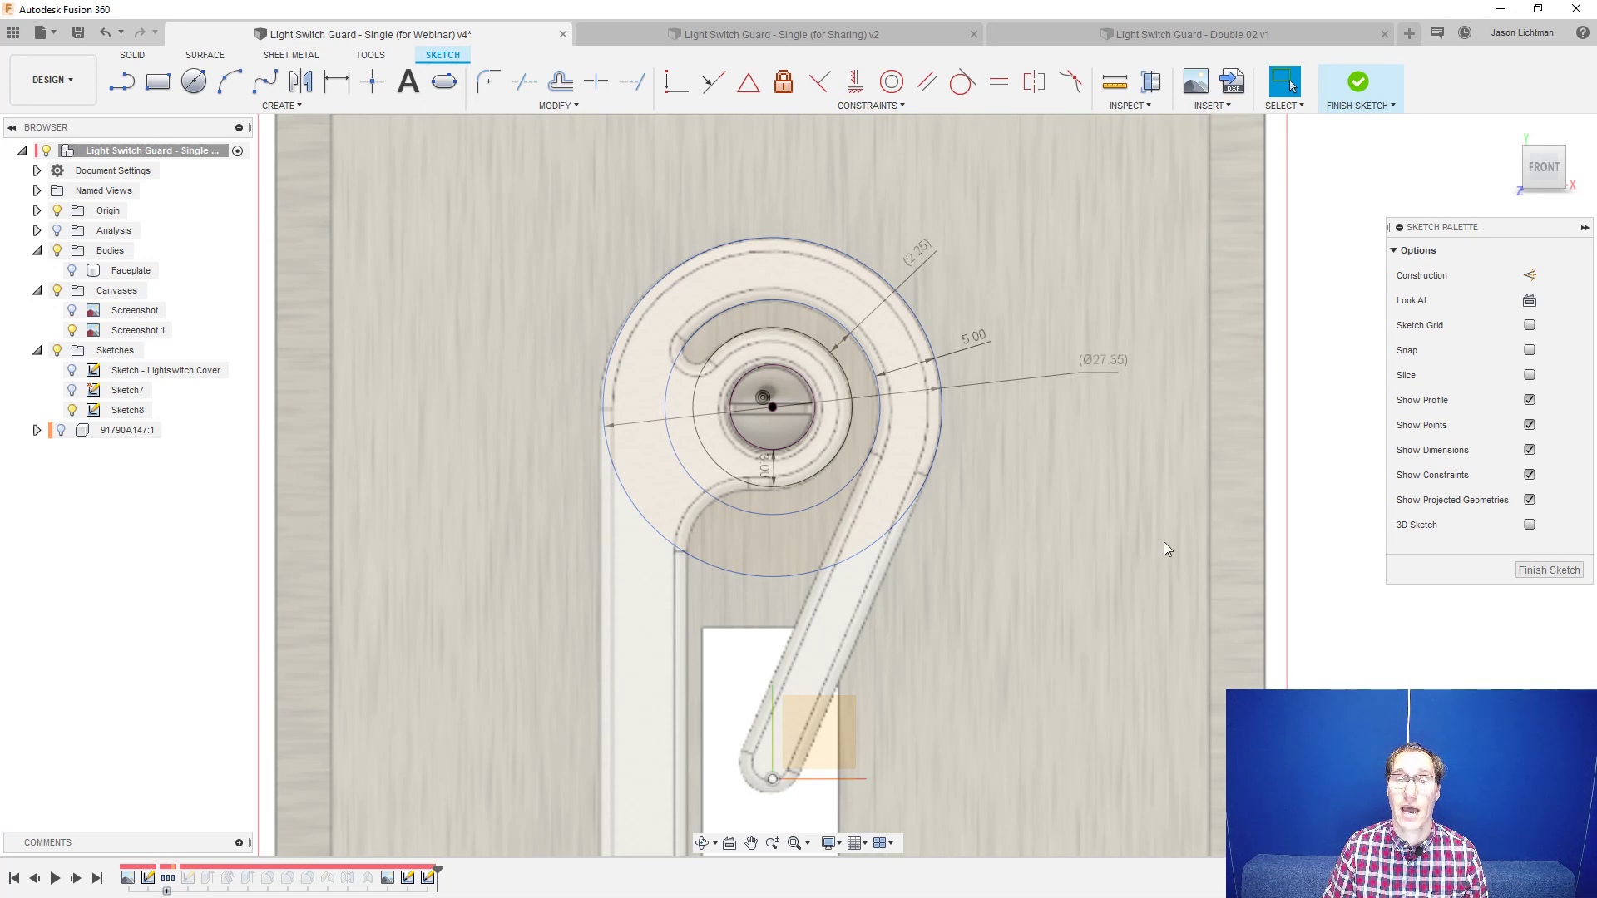
- Resize the outer traced circle freehand, toggle its diameter dimension to driving and set it to 27.5 mm
mouse_move(942, 426)
mouse_down()
mouse_move(993, 453)
mouse_move(936, 431)
mouse_move(982, 447)
mouse_move(952, 434)
mouse_up()
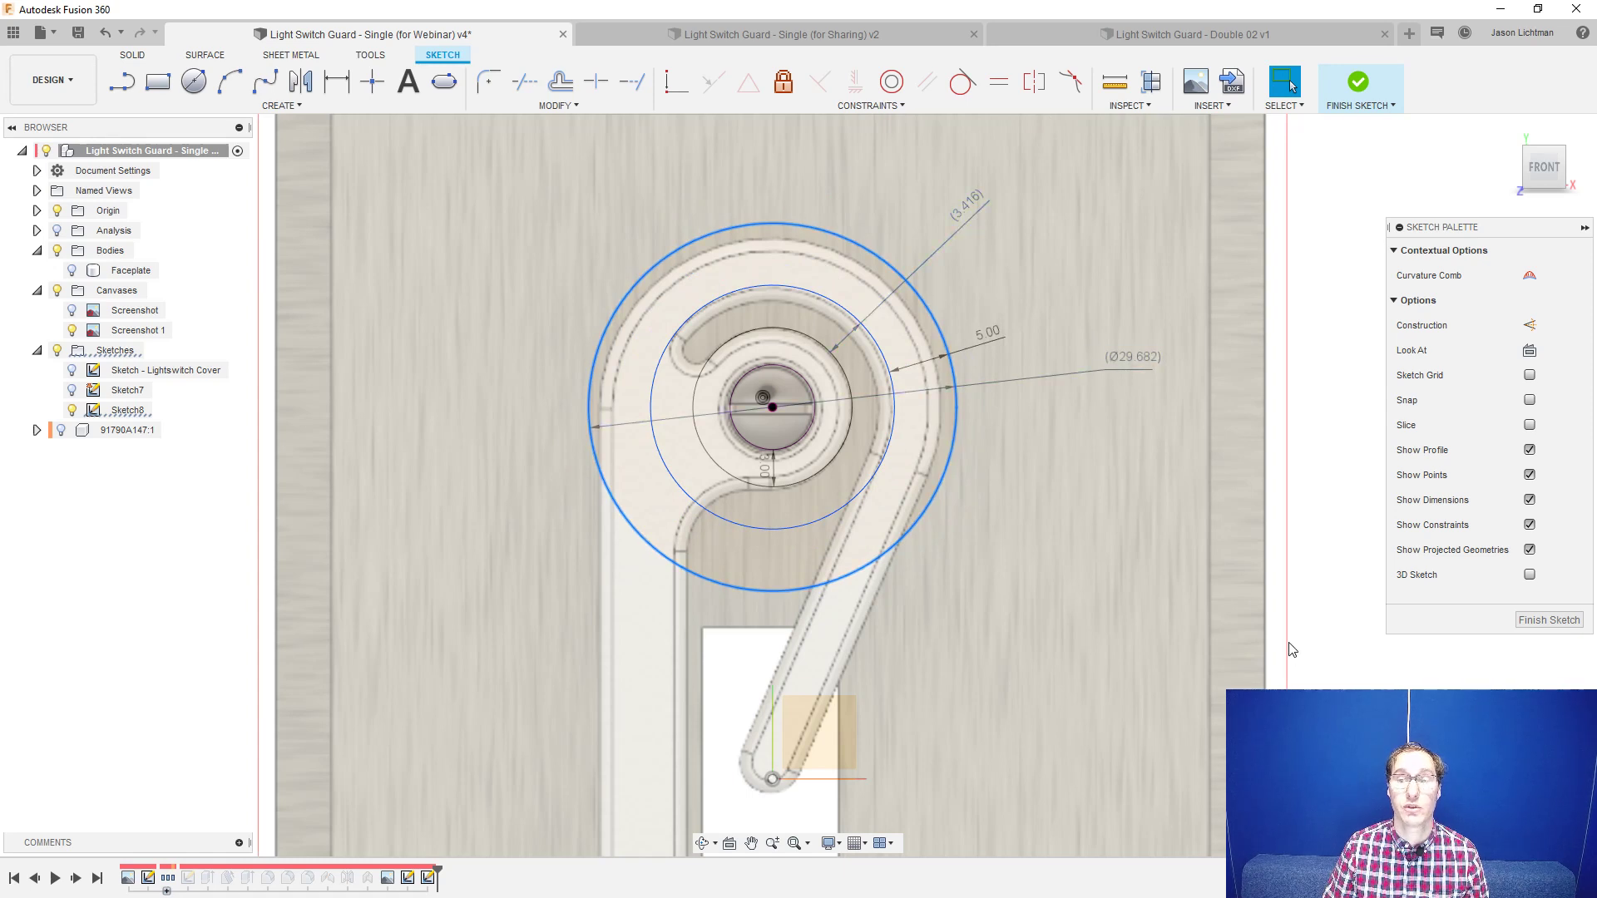
click(1314, 657)
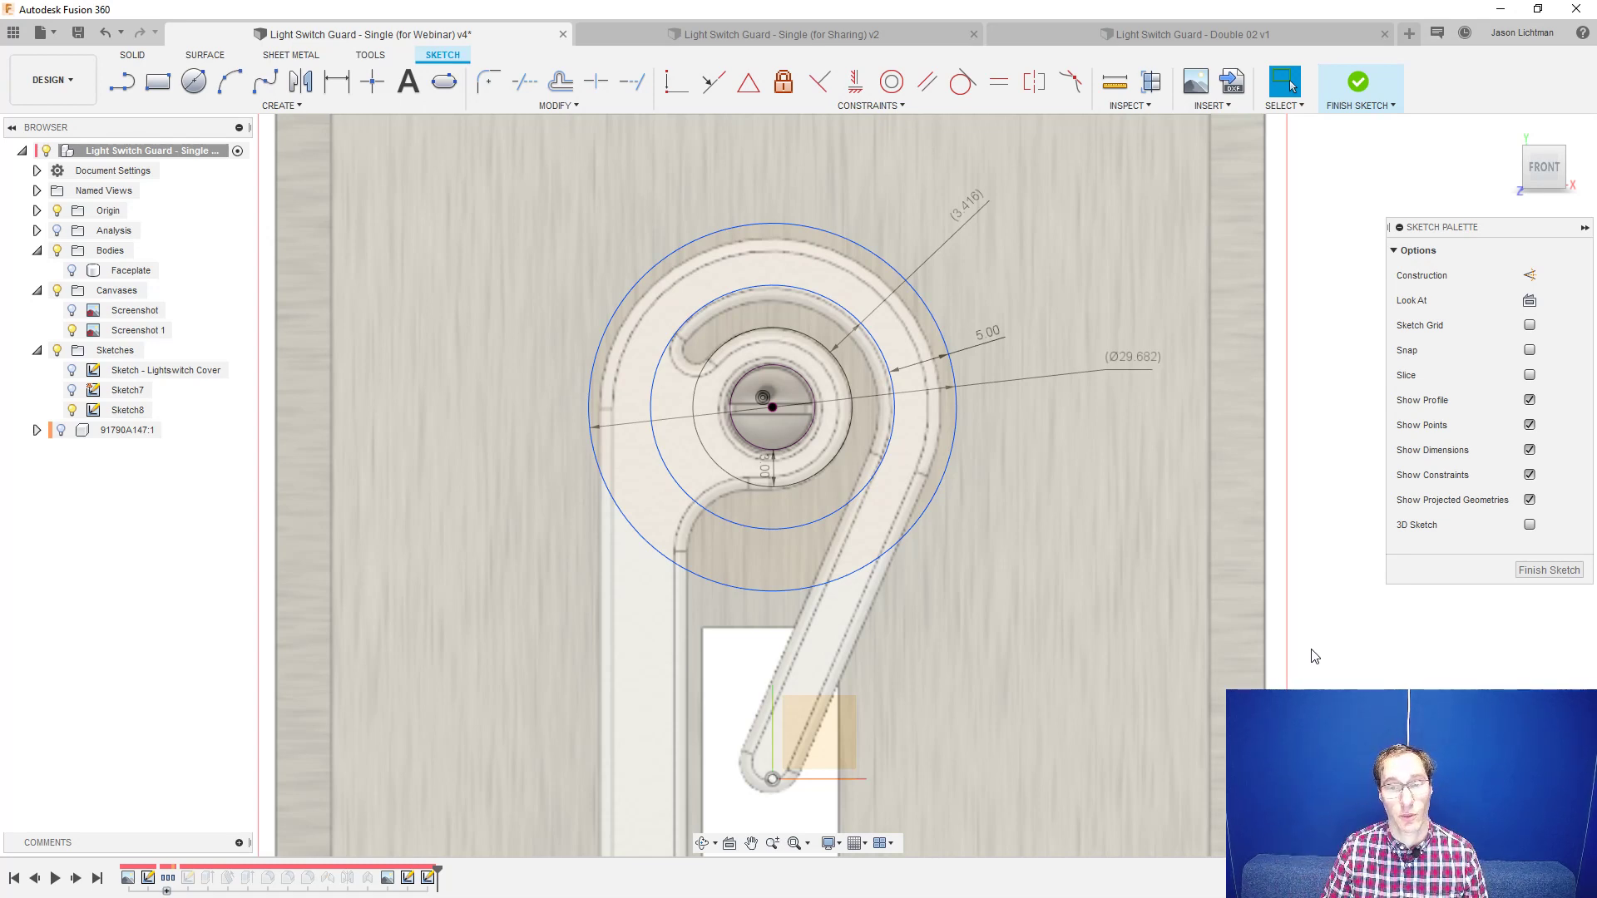
right_click(1138, 360)
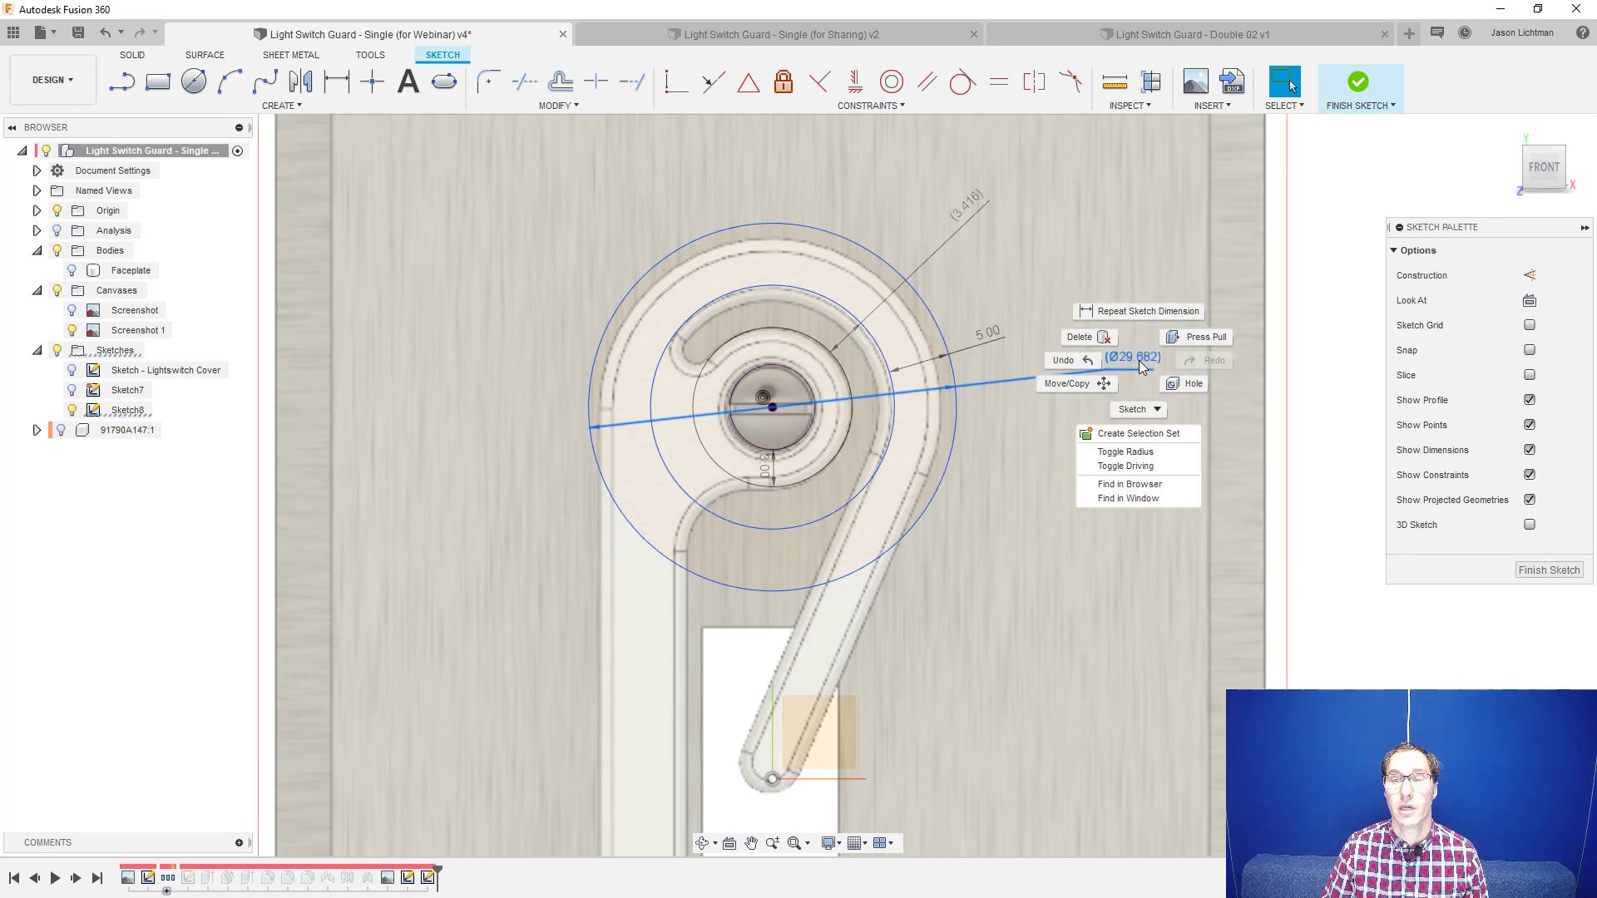
click(1157, 465)
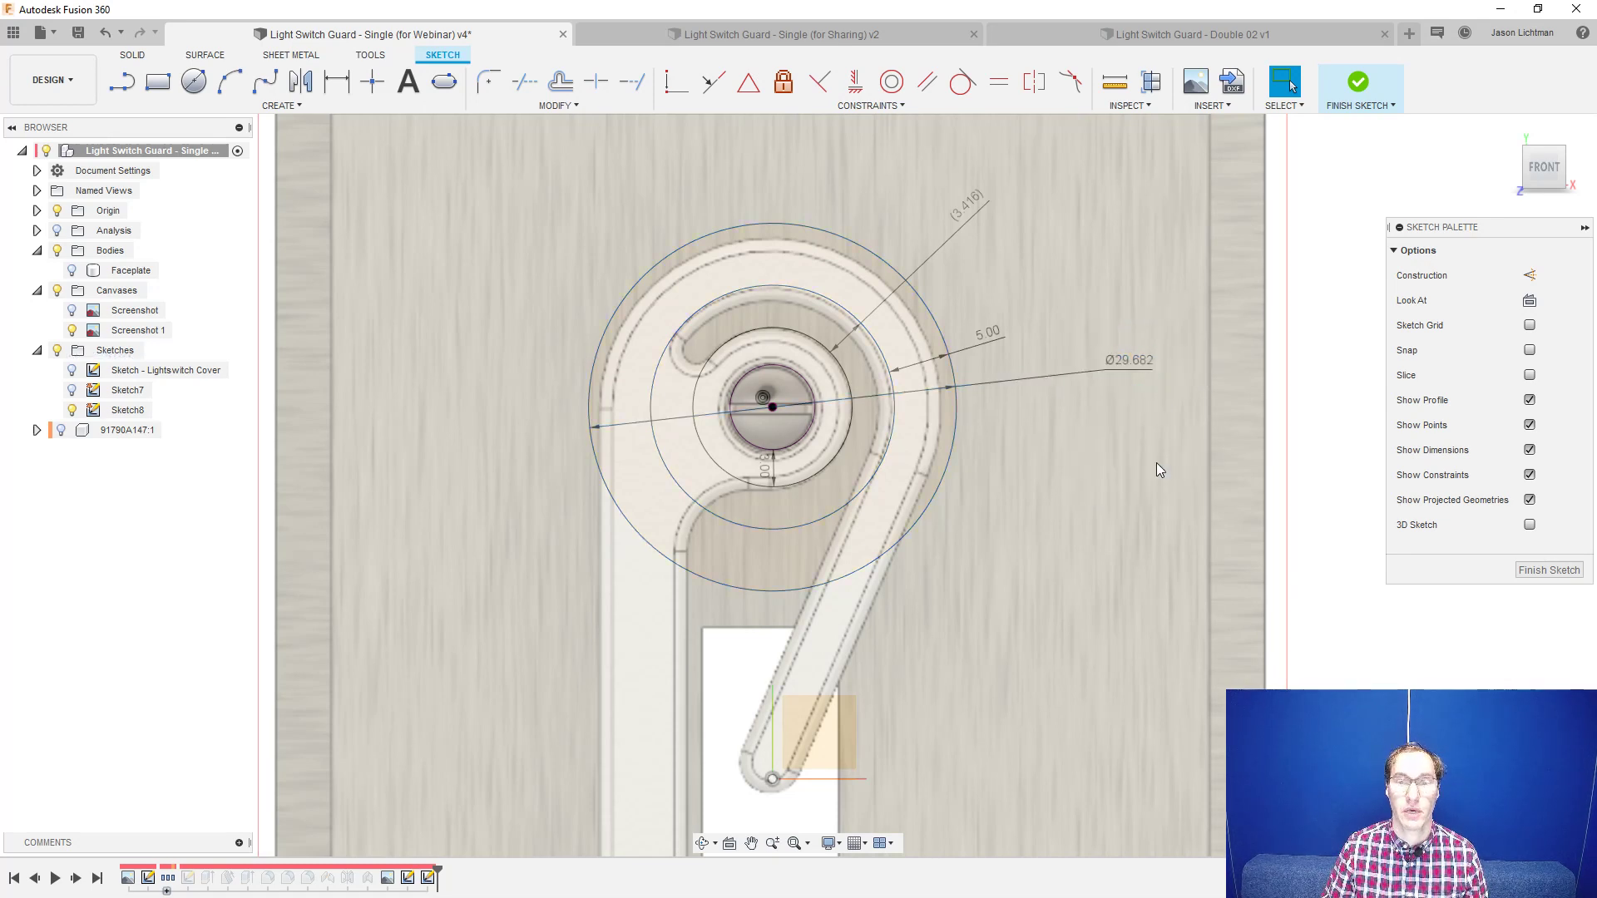
double_click(1135, 362)
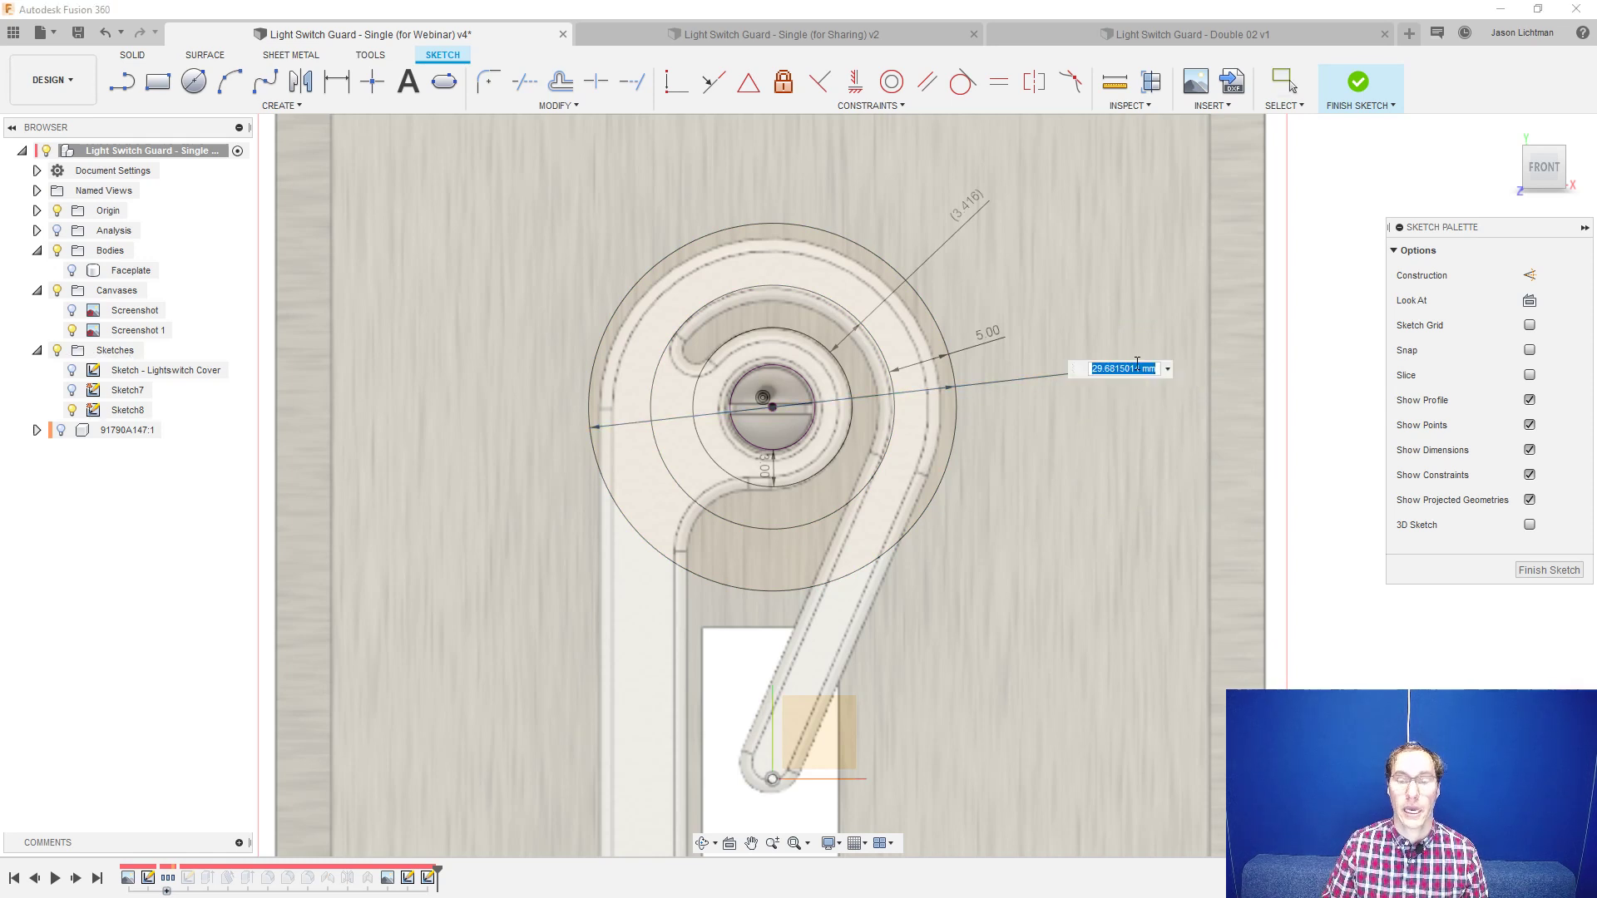
text(2)
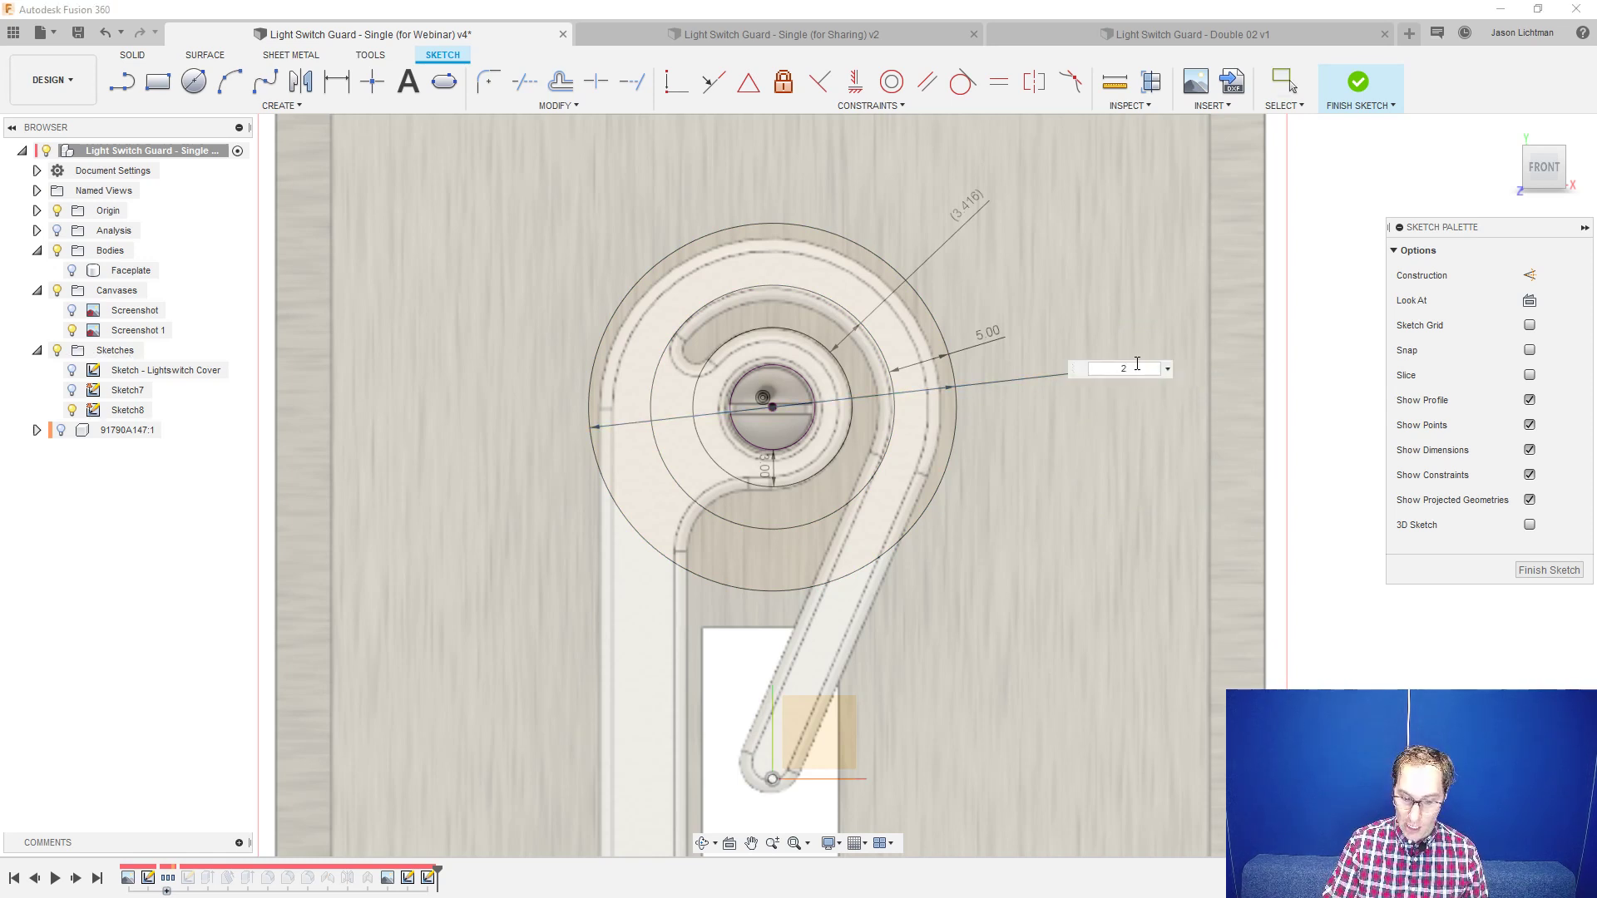
text(7.5)
key(Return)
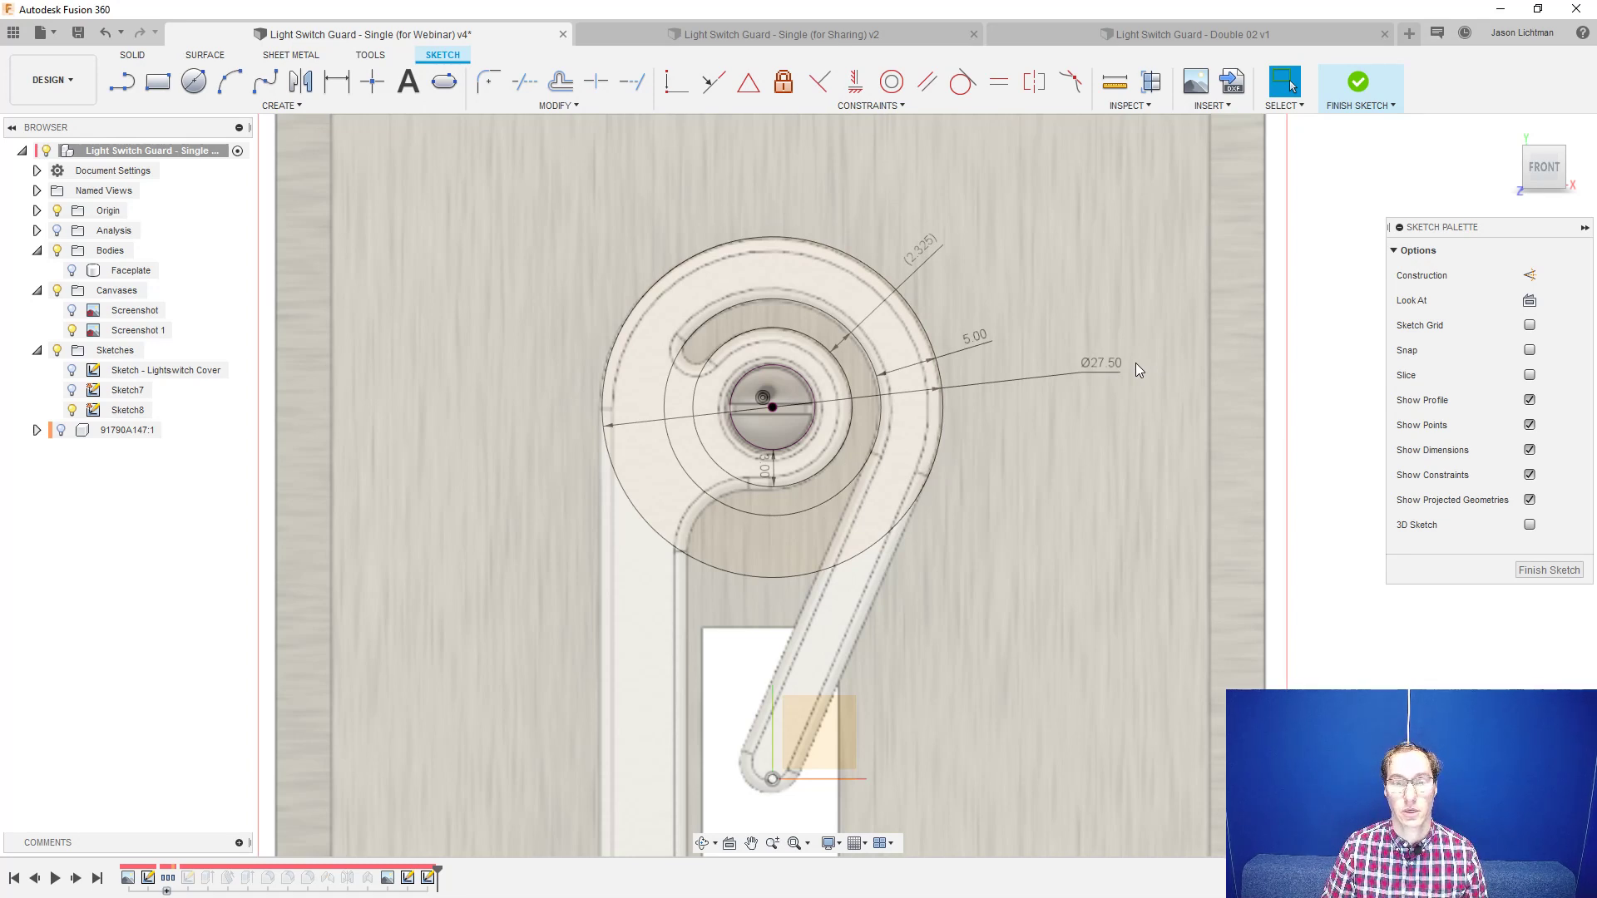
- Sketch a vertical line from the outer circle's left side down the guard's left edge to just above the lower screw hole
scroll(865, 592, down, 3)
middle_drag(870, 621, 899, 393)
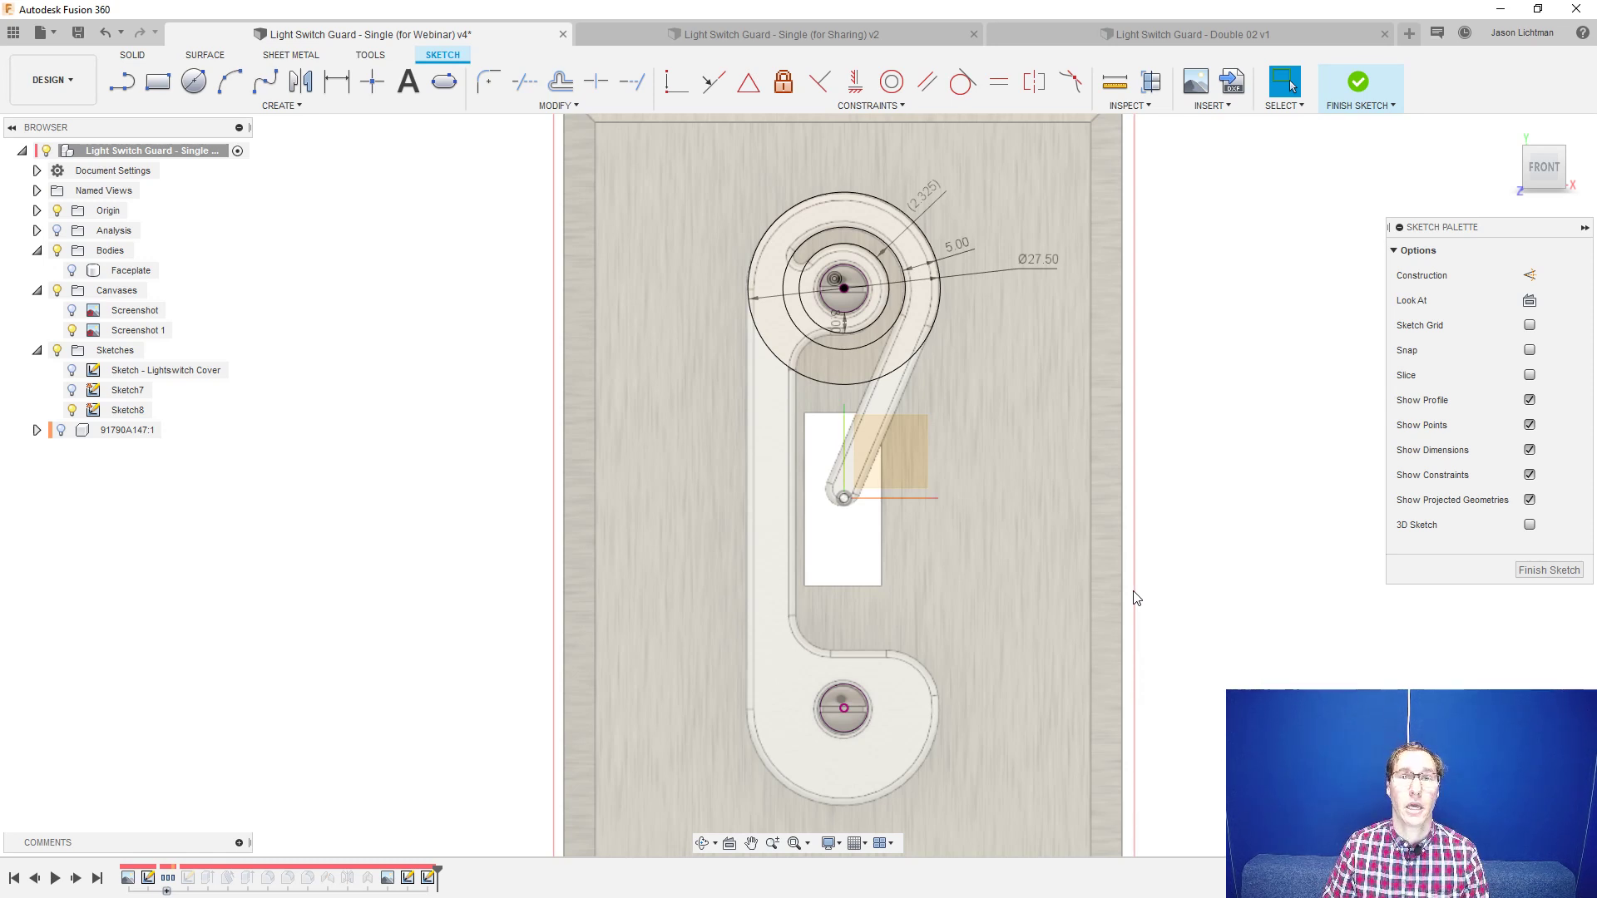
key(l)
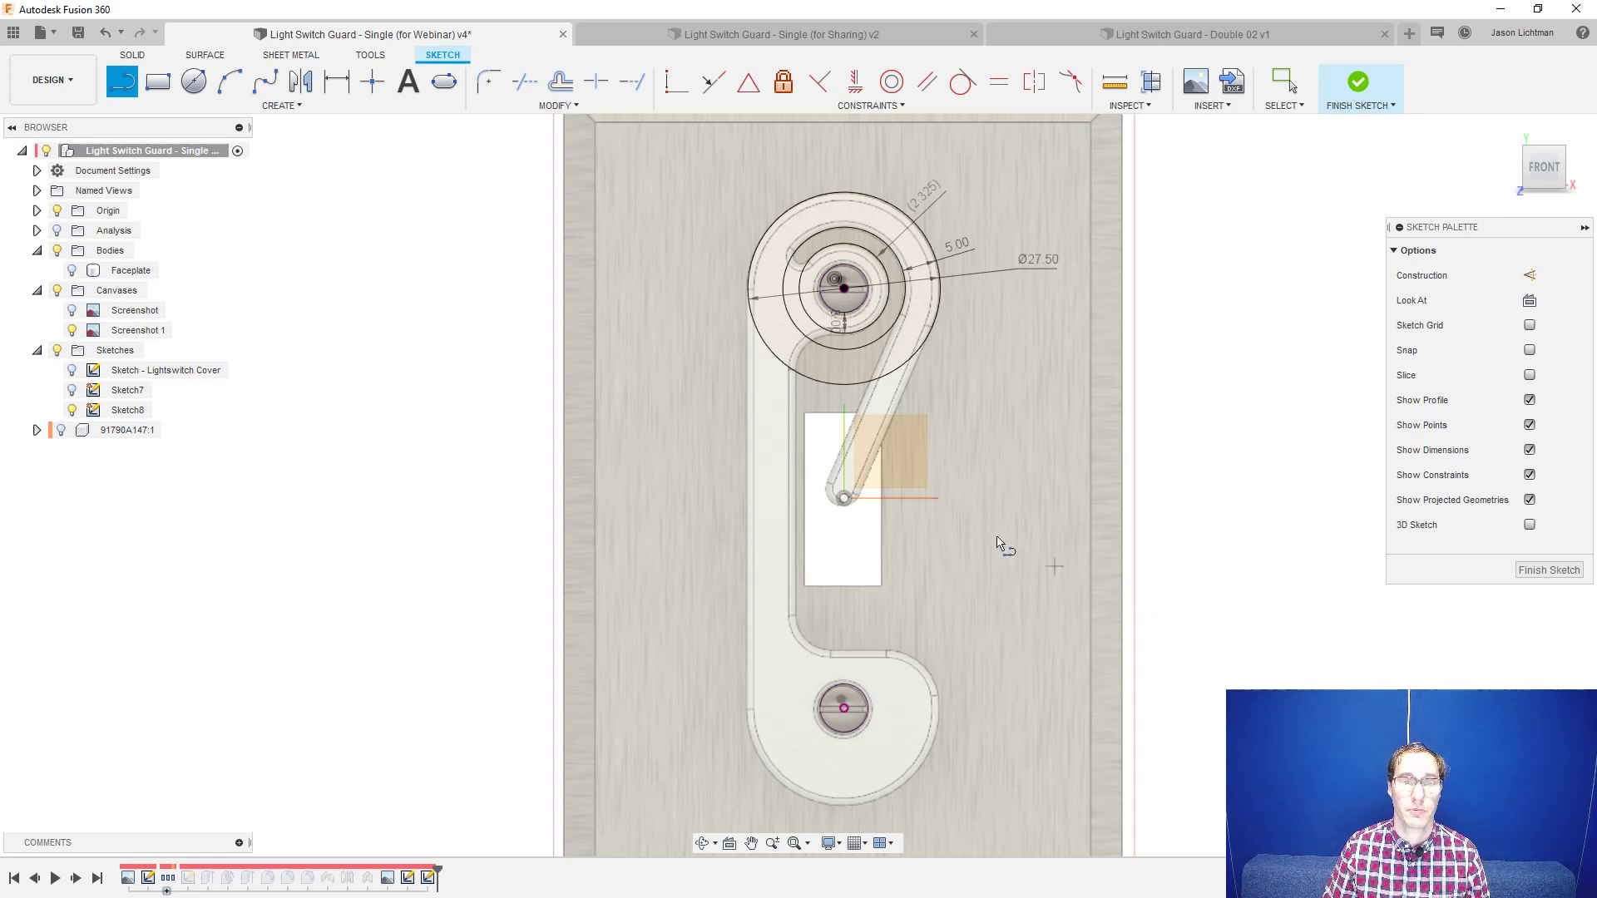
click(749, 284)
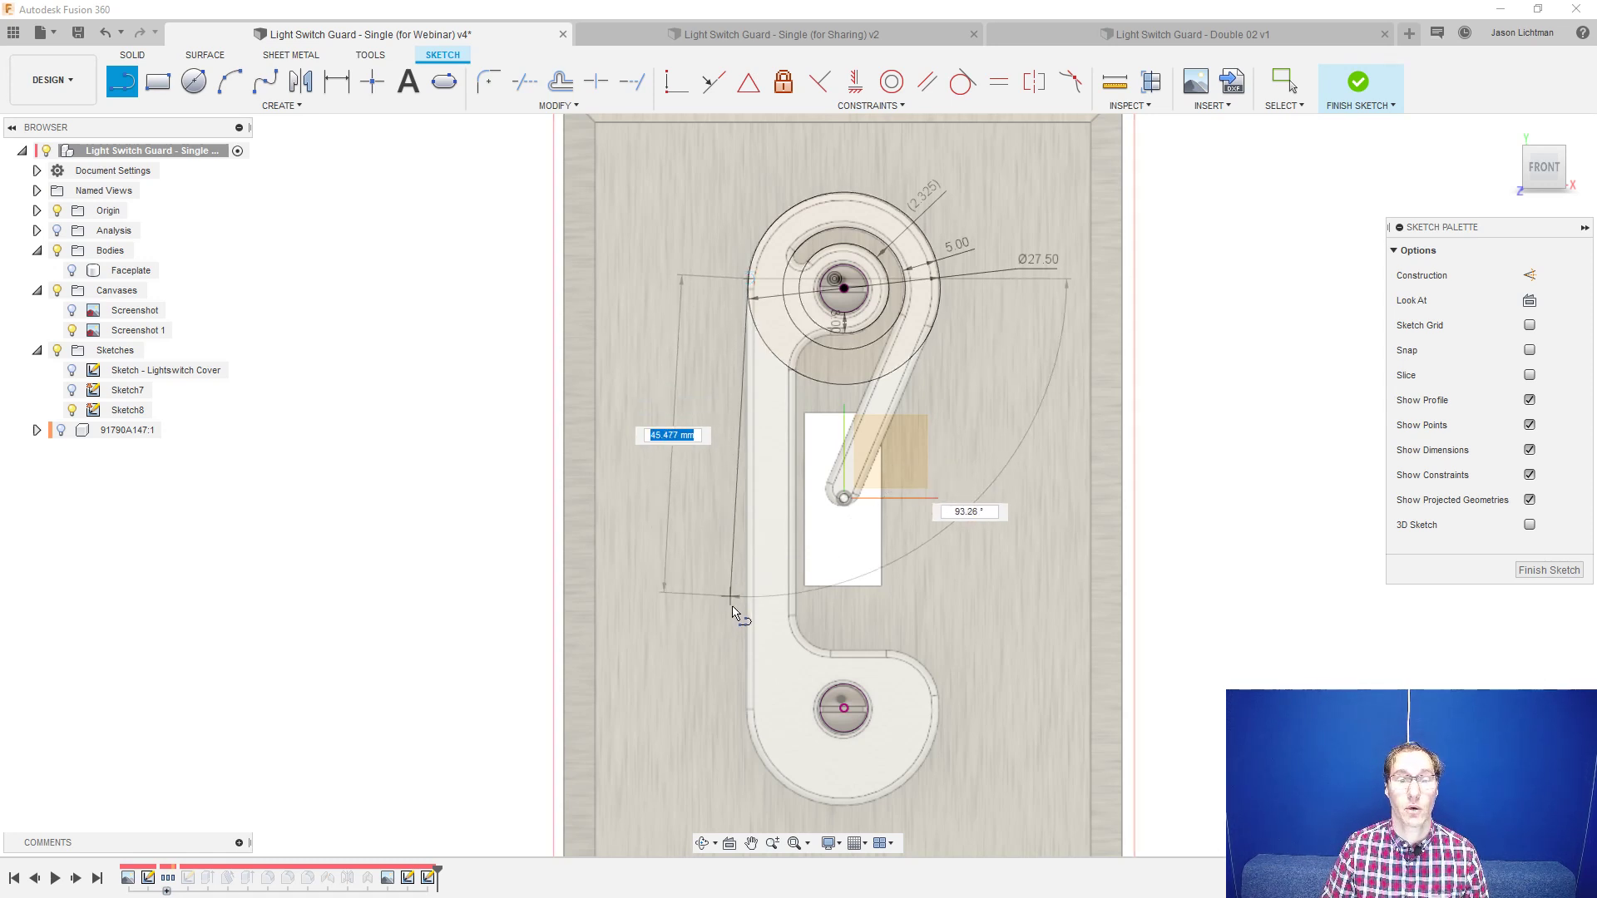
click(748, 647)
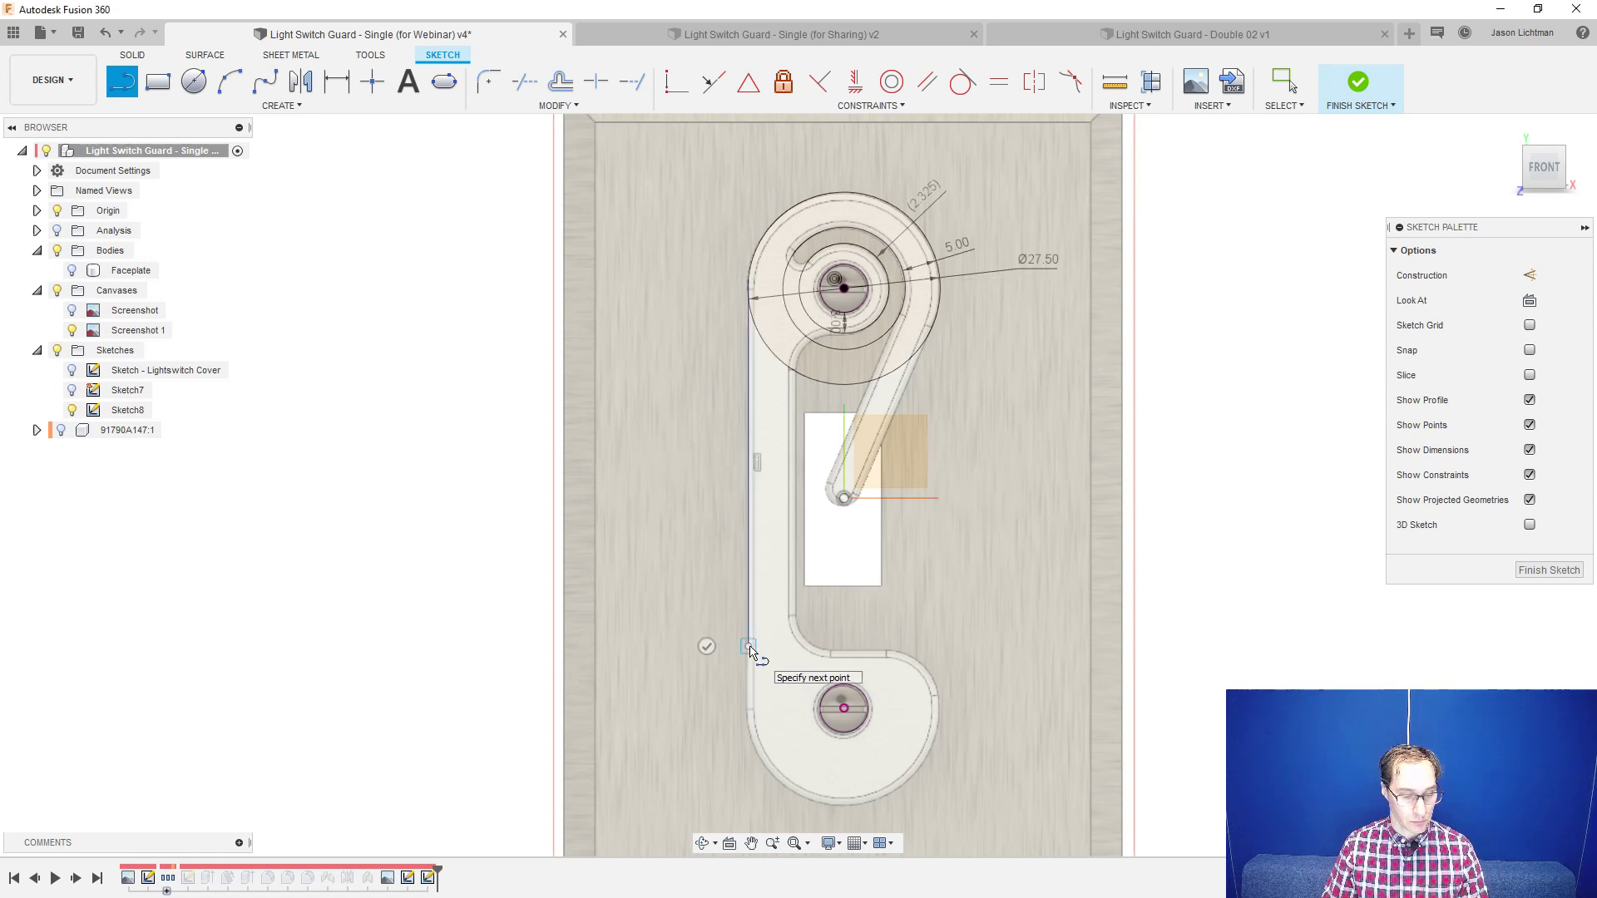
key(Escape)
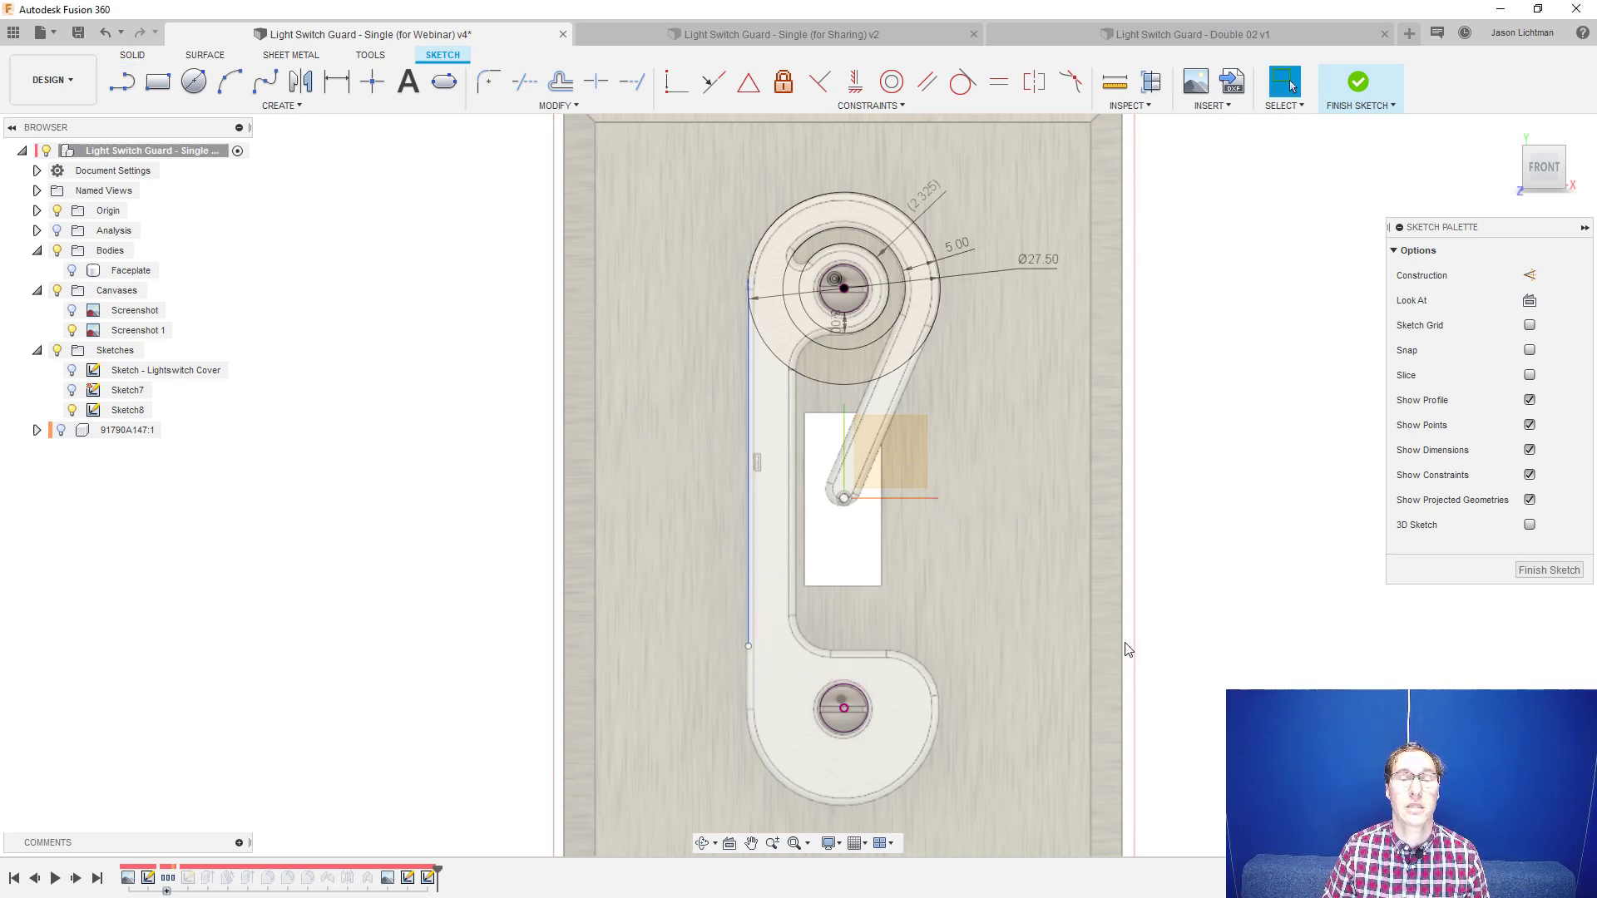
- Constrain the vertical line tangent to the outer circle and extend its lower end well past the lower screw hole
mouse_move(752, 540)
mouse_down()
mouse_move(776, 542)
mouse_move(742, 552)
mouse_move(776, 549)
mouse_up()
click(1306, 514)
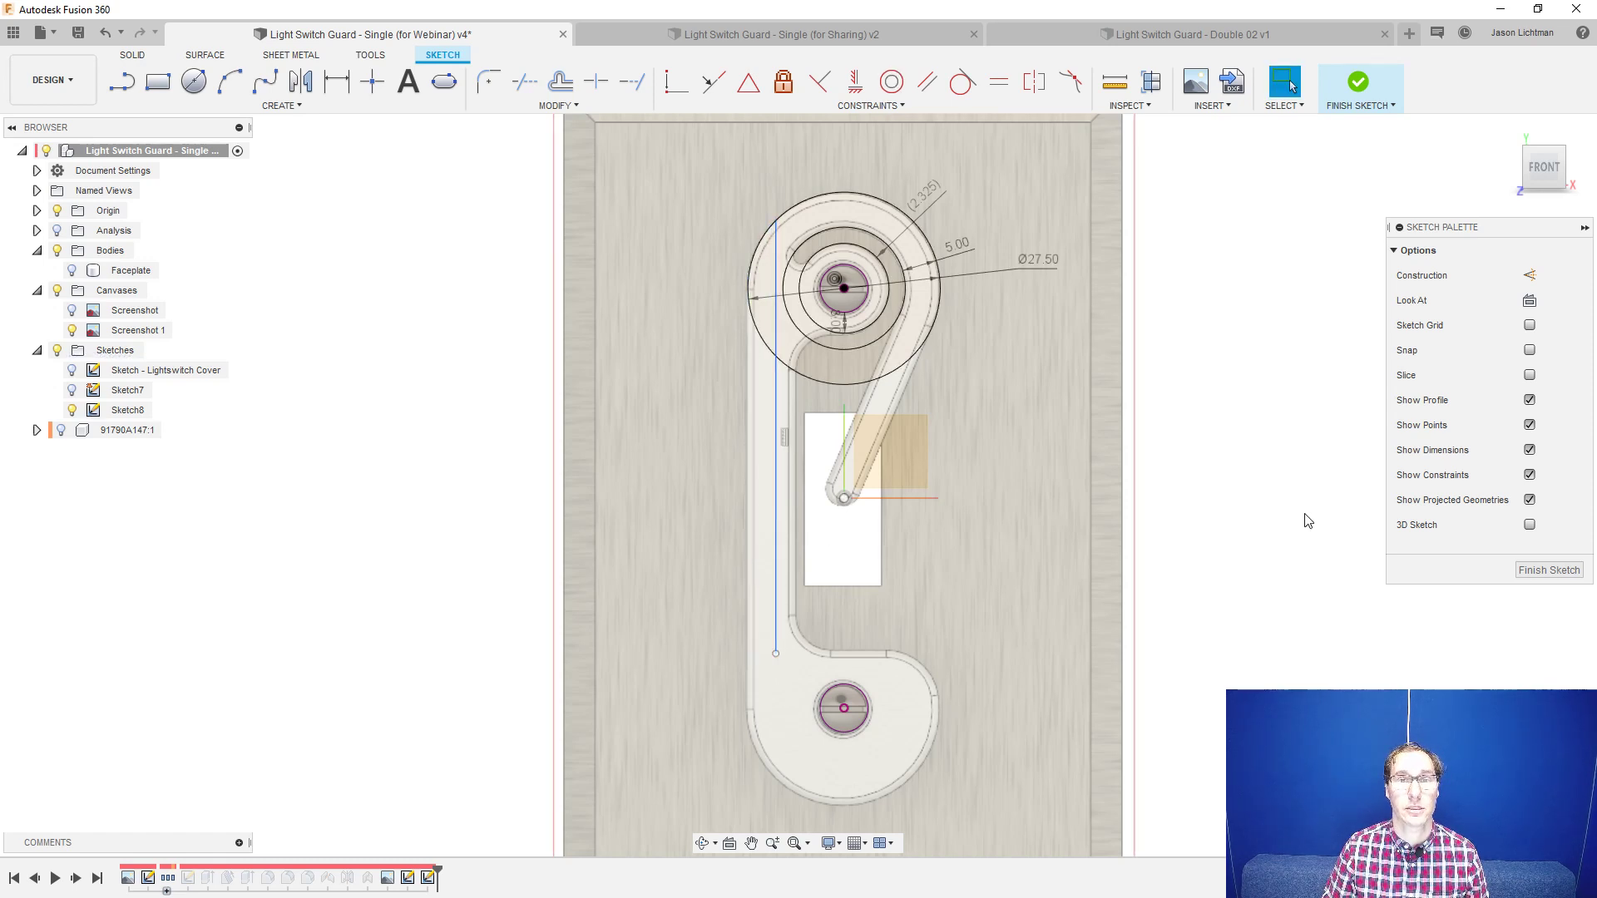
click(910, 108)
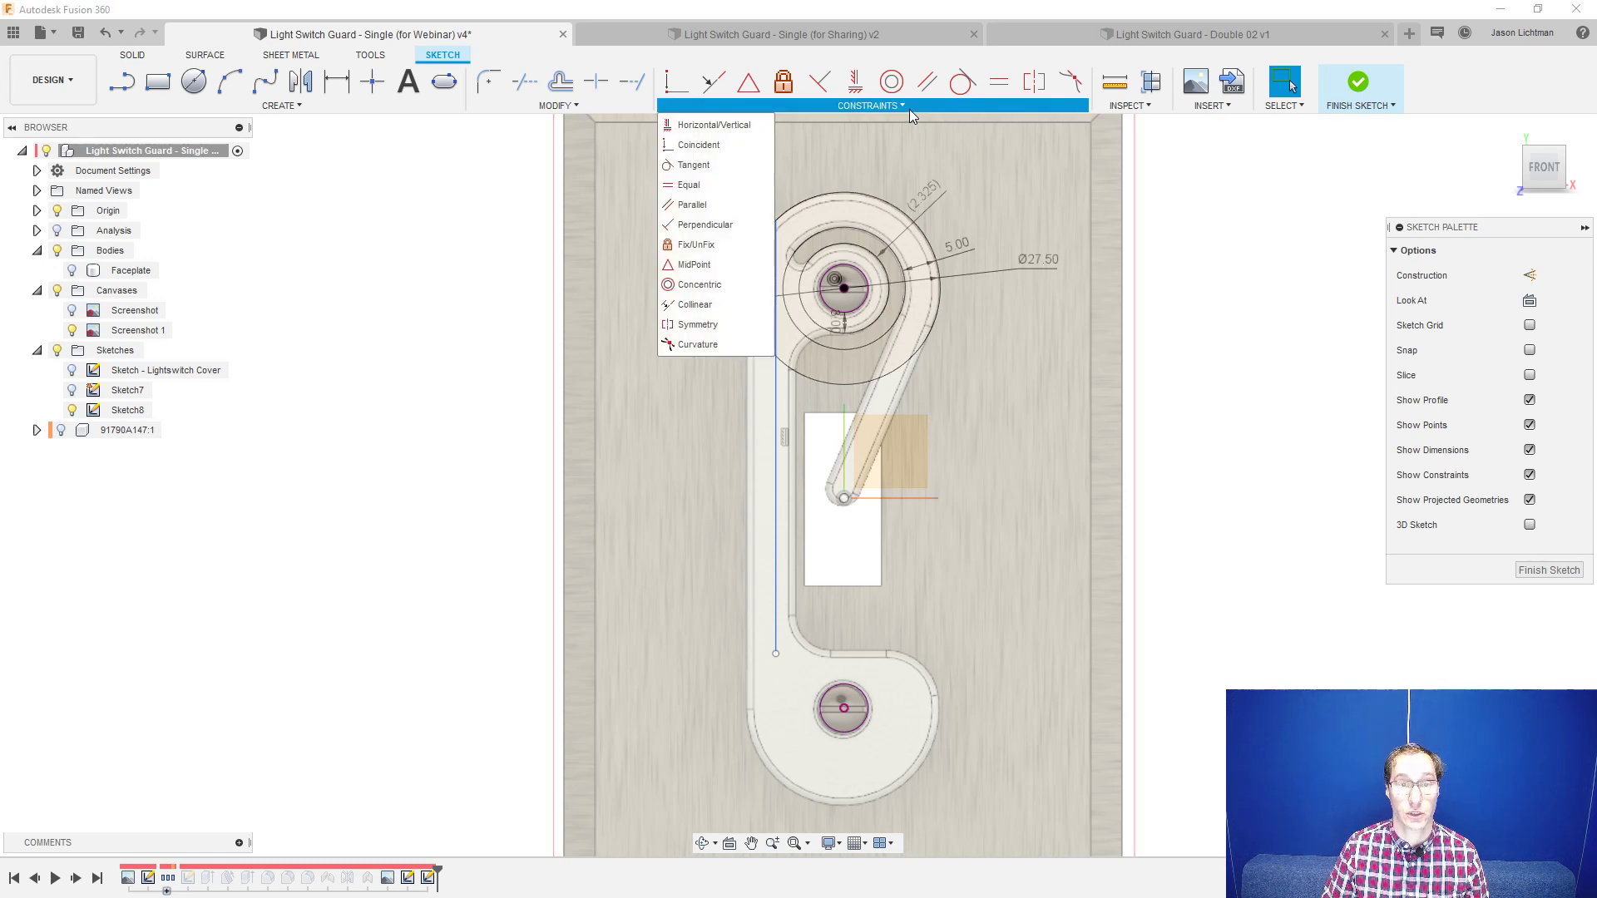
click(729, 164)
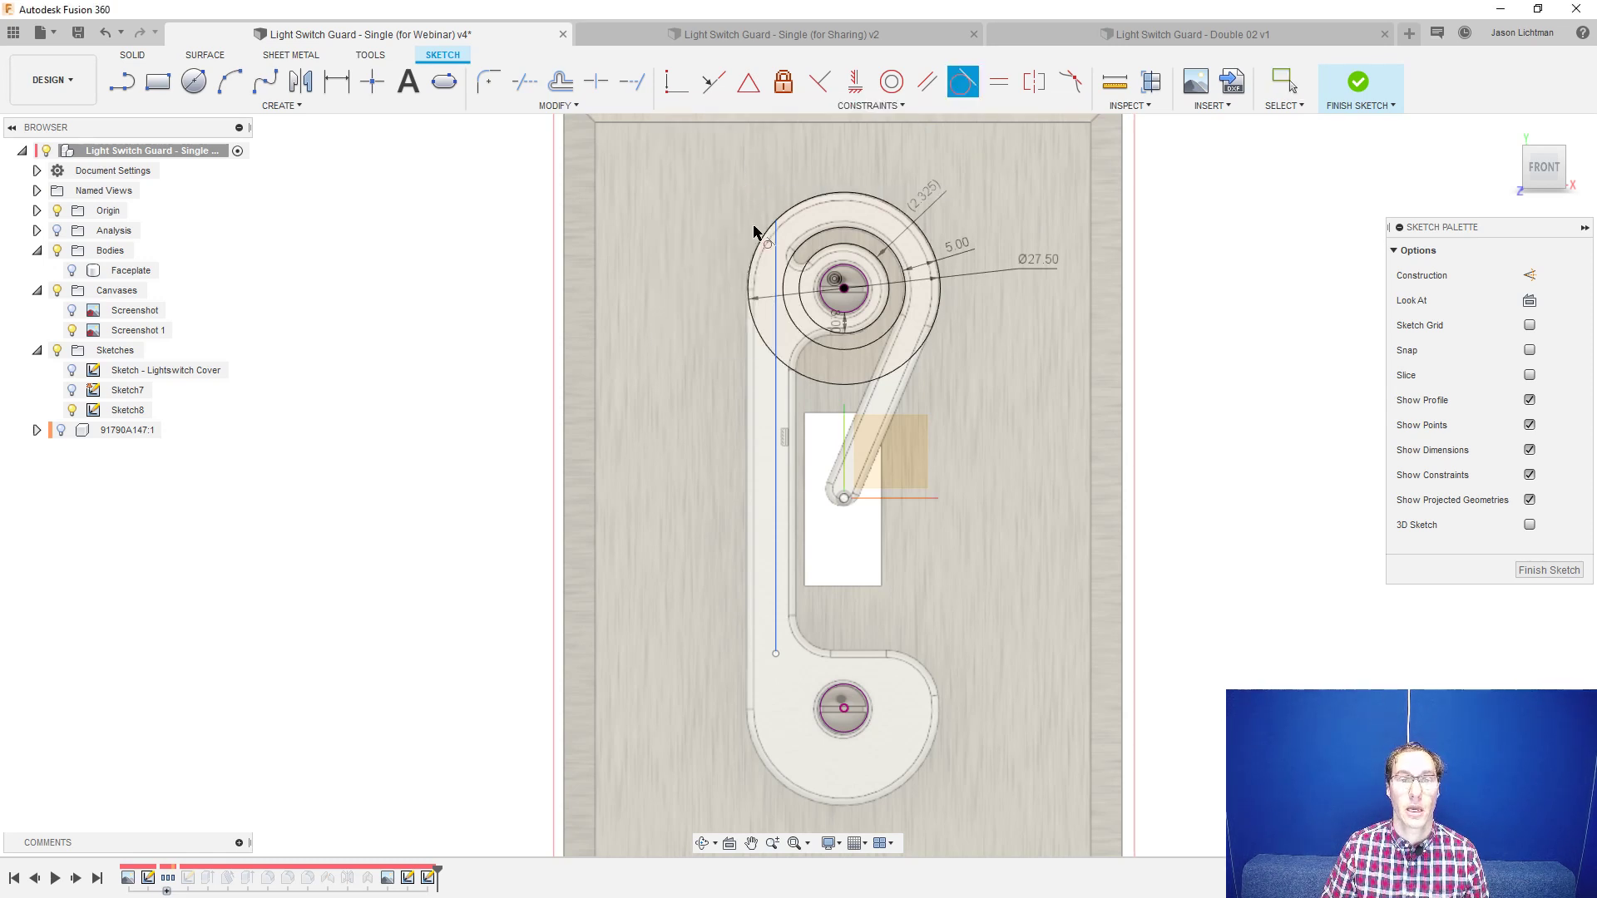
click(775, 258)
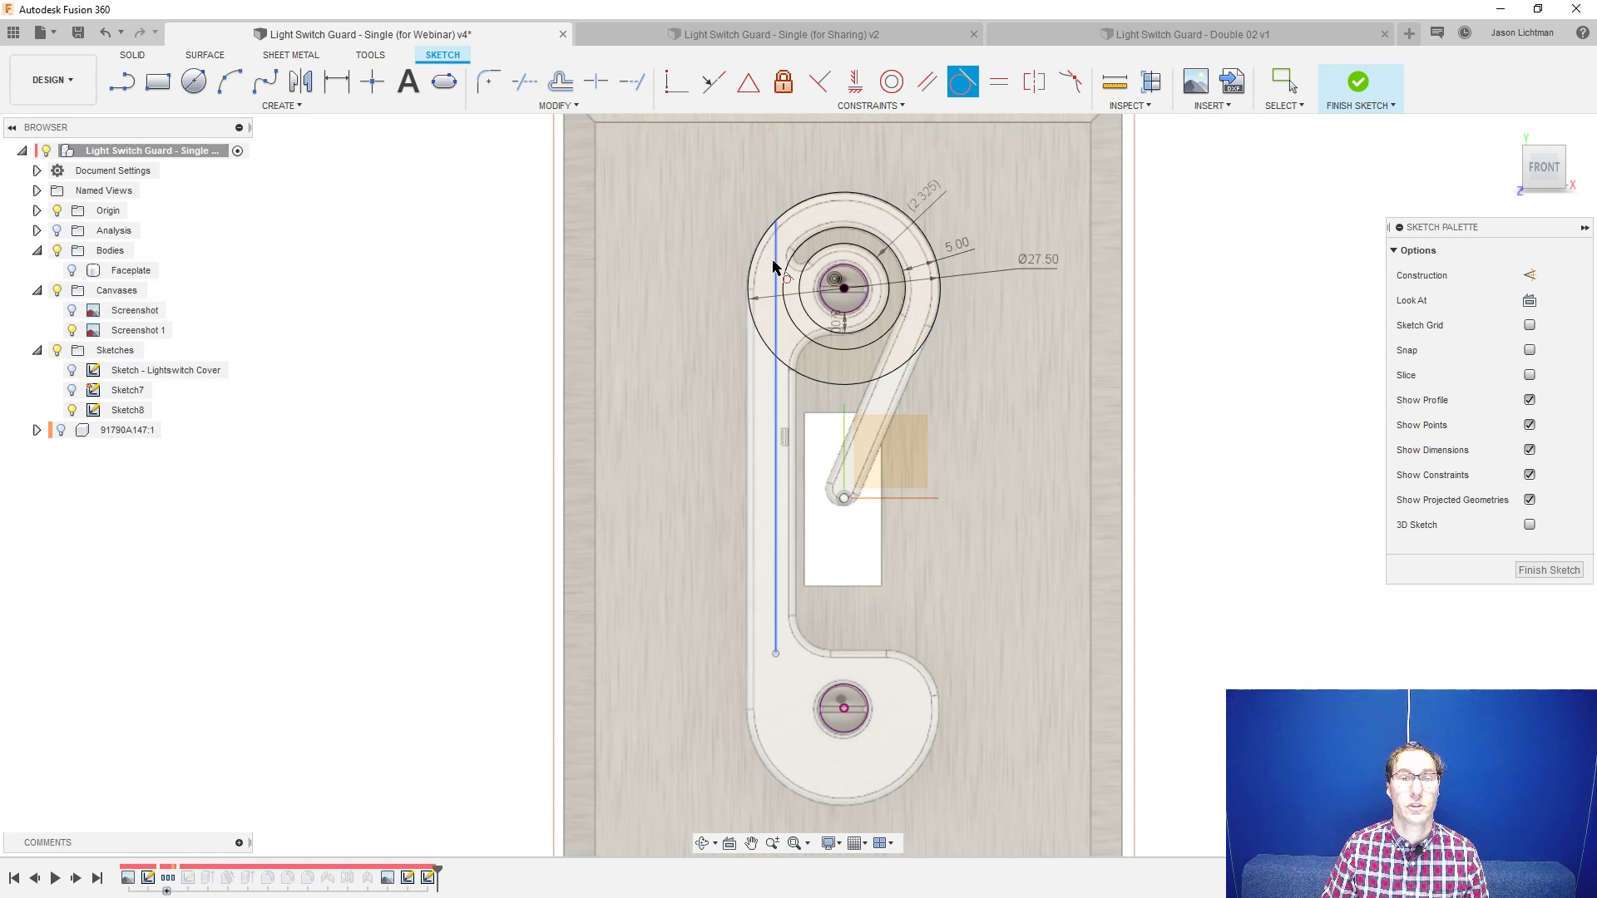
click(788, 218)
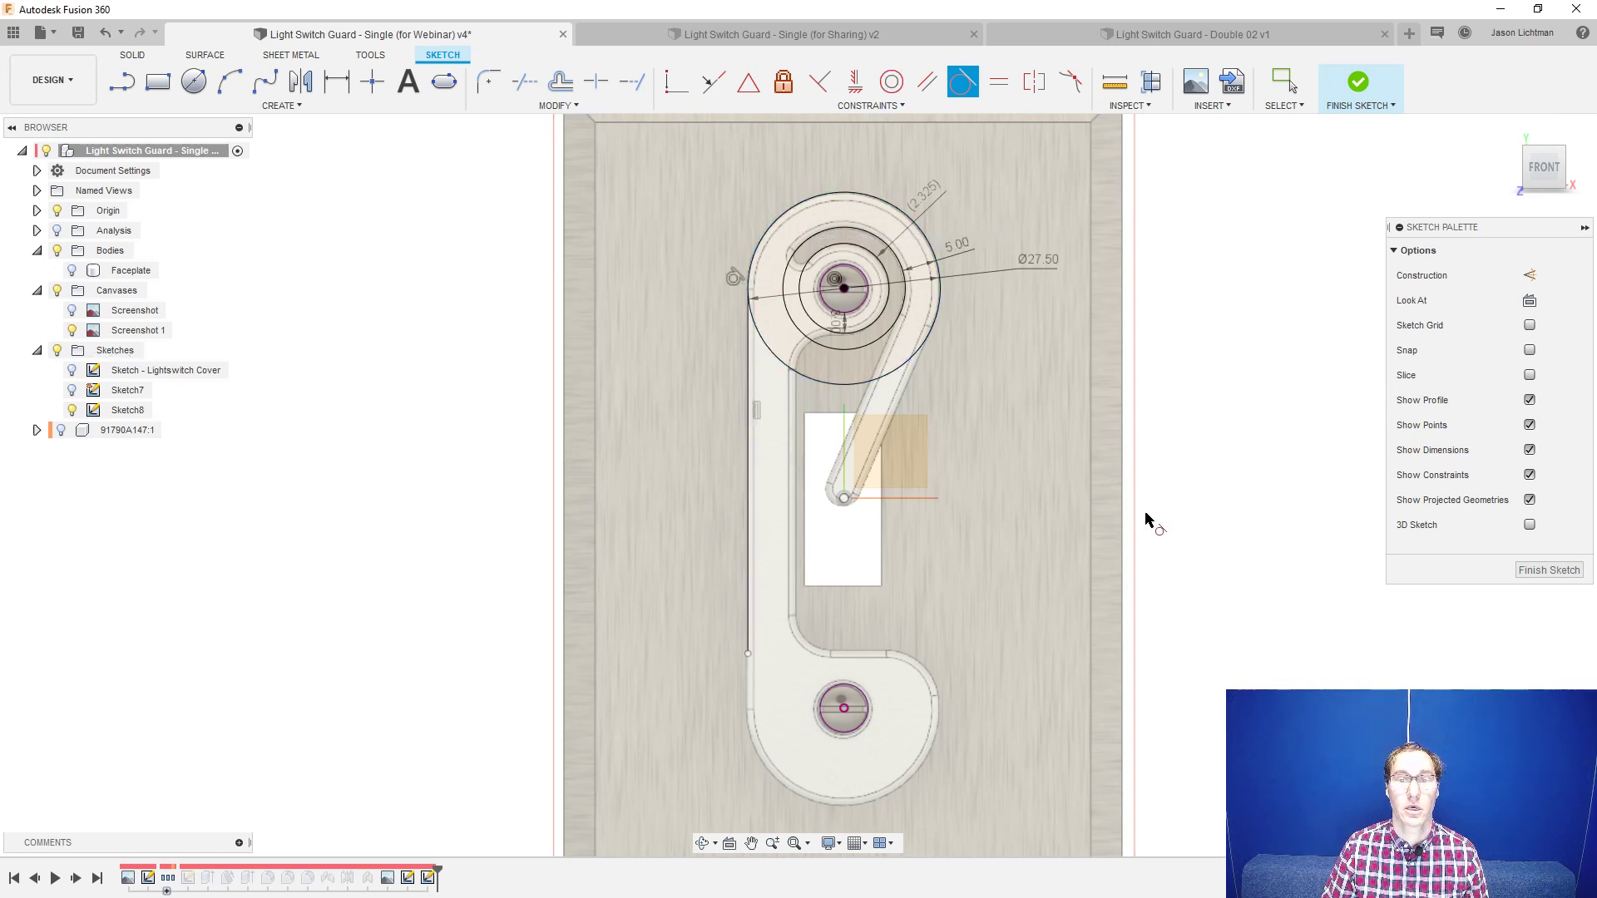
key(Escape)
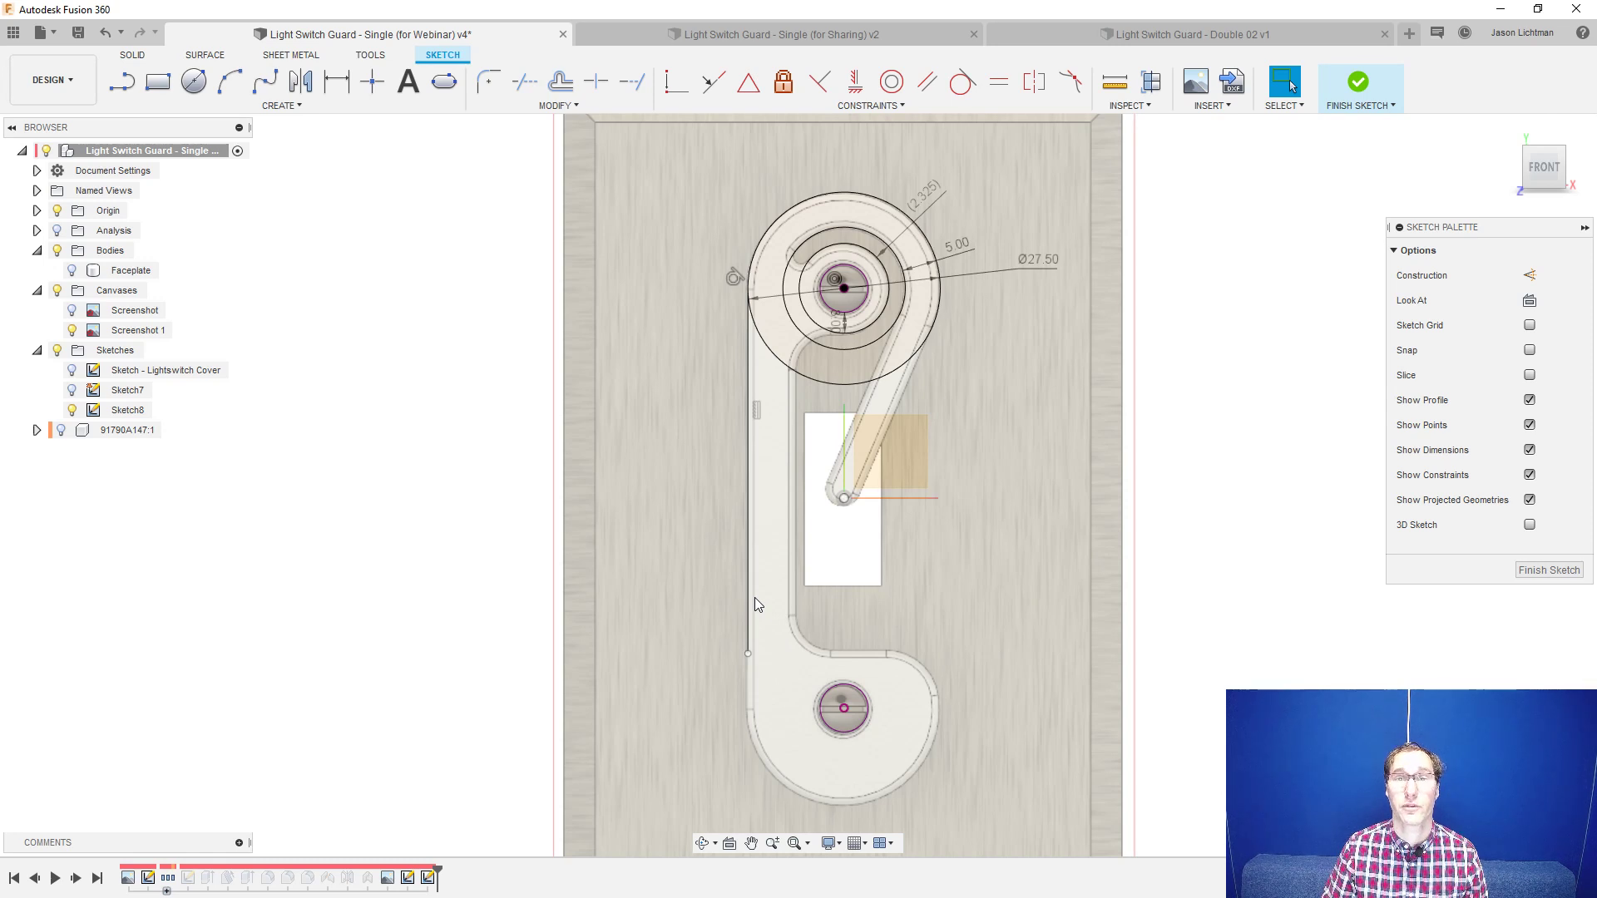
mouse_move(750, 655)
mouse_down()
mouse_move(741, 771)
mouse_move(730, 514)
mouse_move(710, 847)
mouse_up()
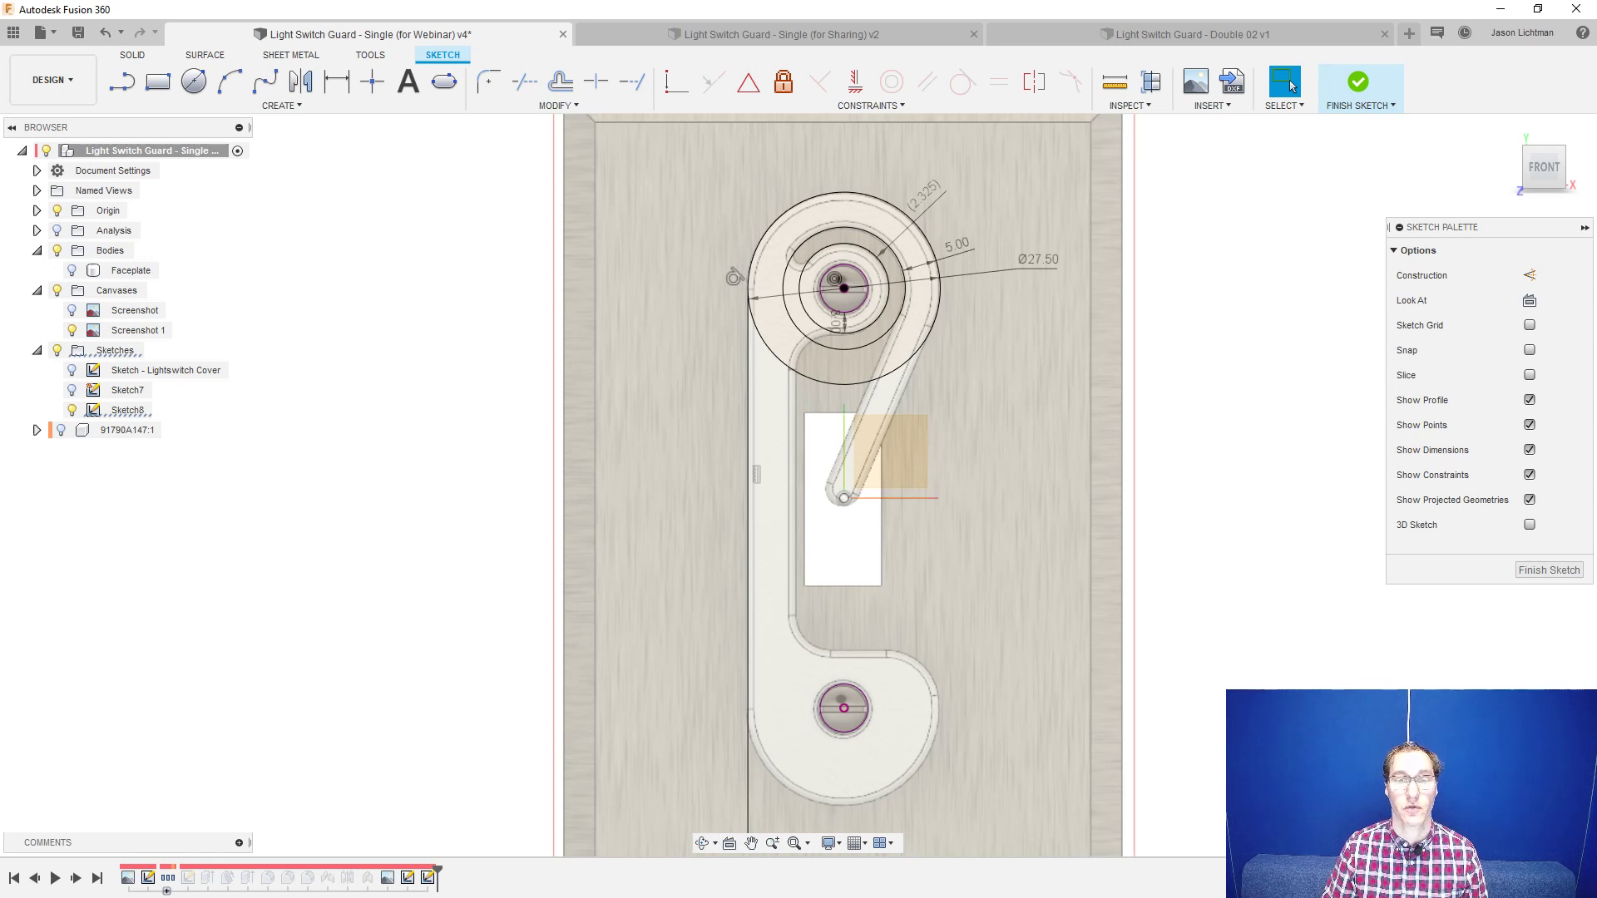
- Draw a center-diameter circle about 32.5 mm in diameter centered on the lower screw hole
key(c)
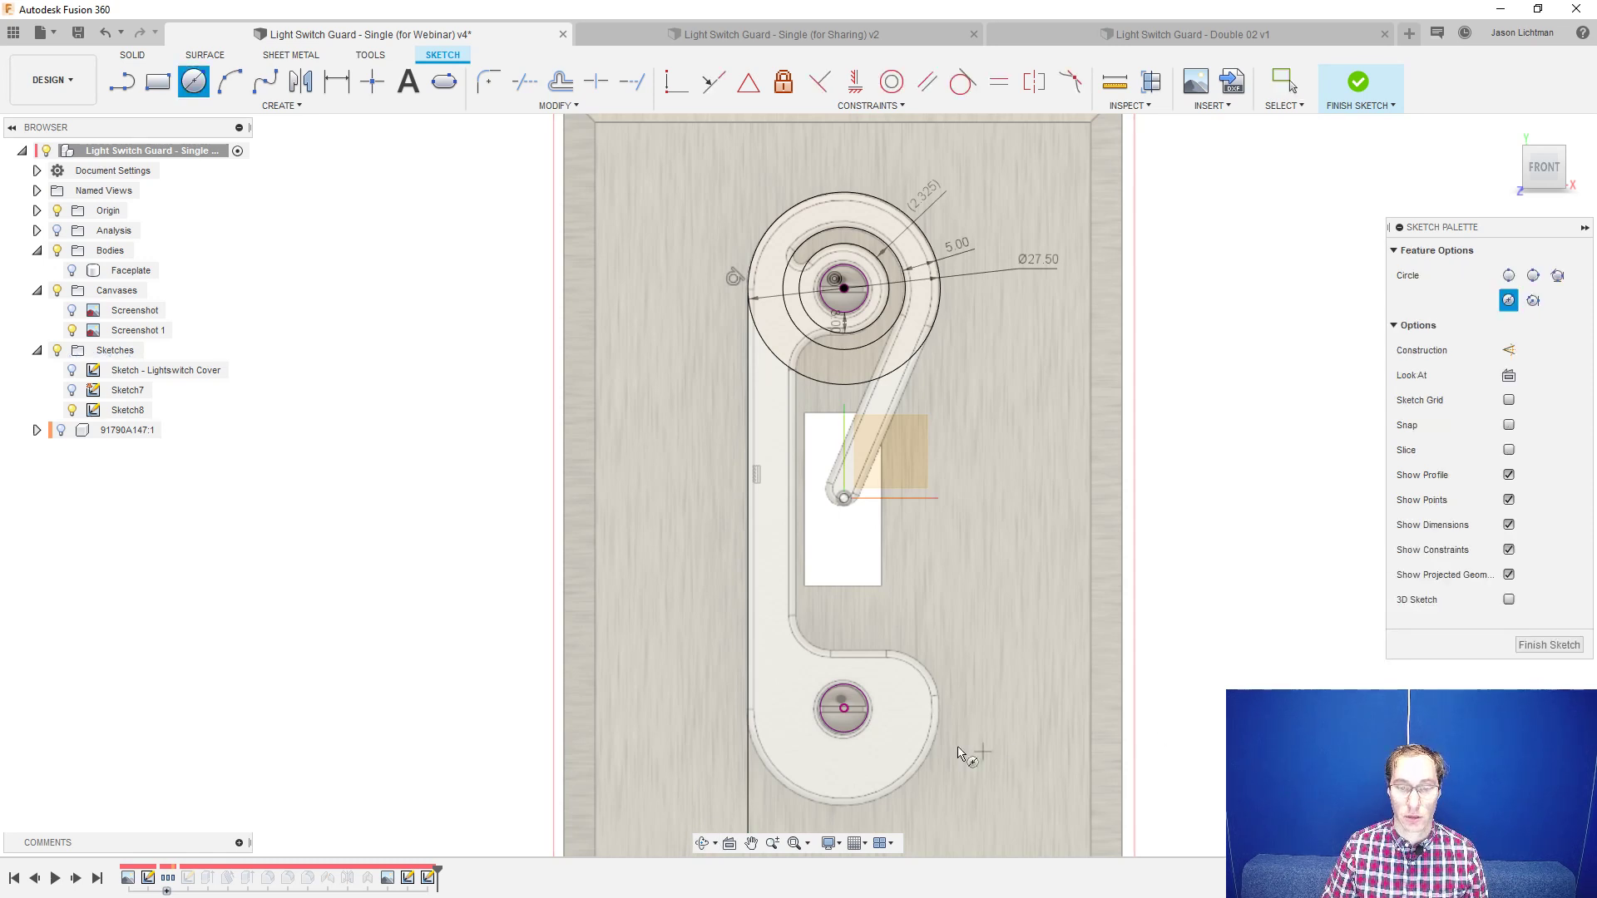
scroll(857, 752, up, 3)
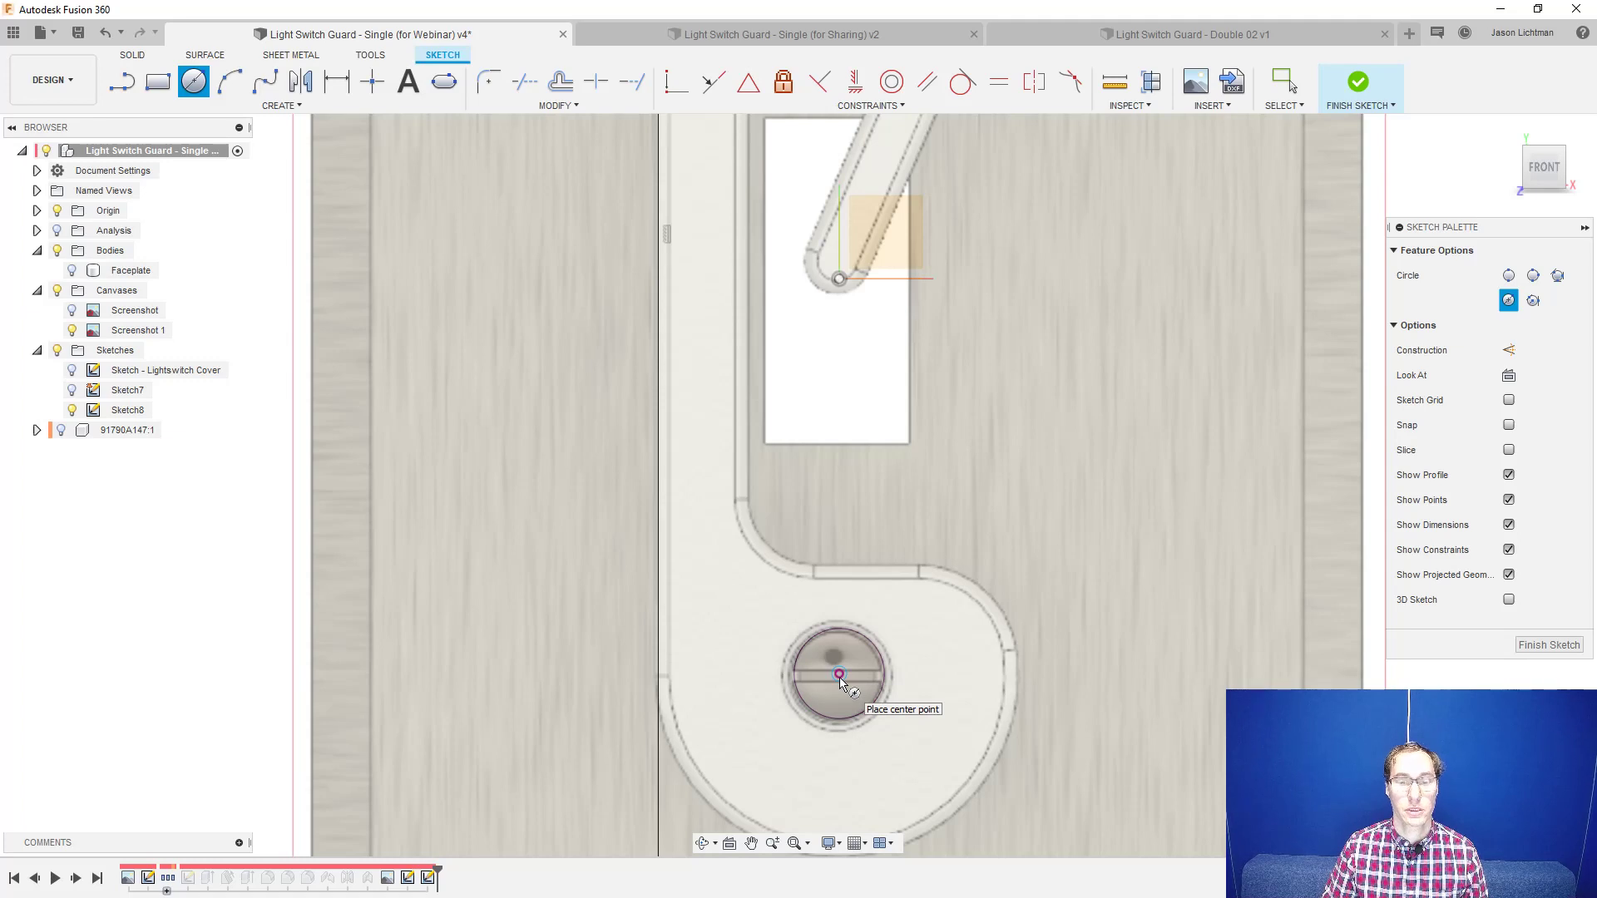
click(839, 675)
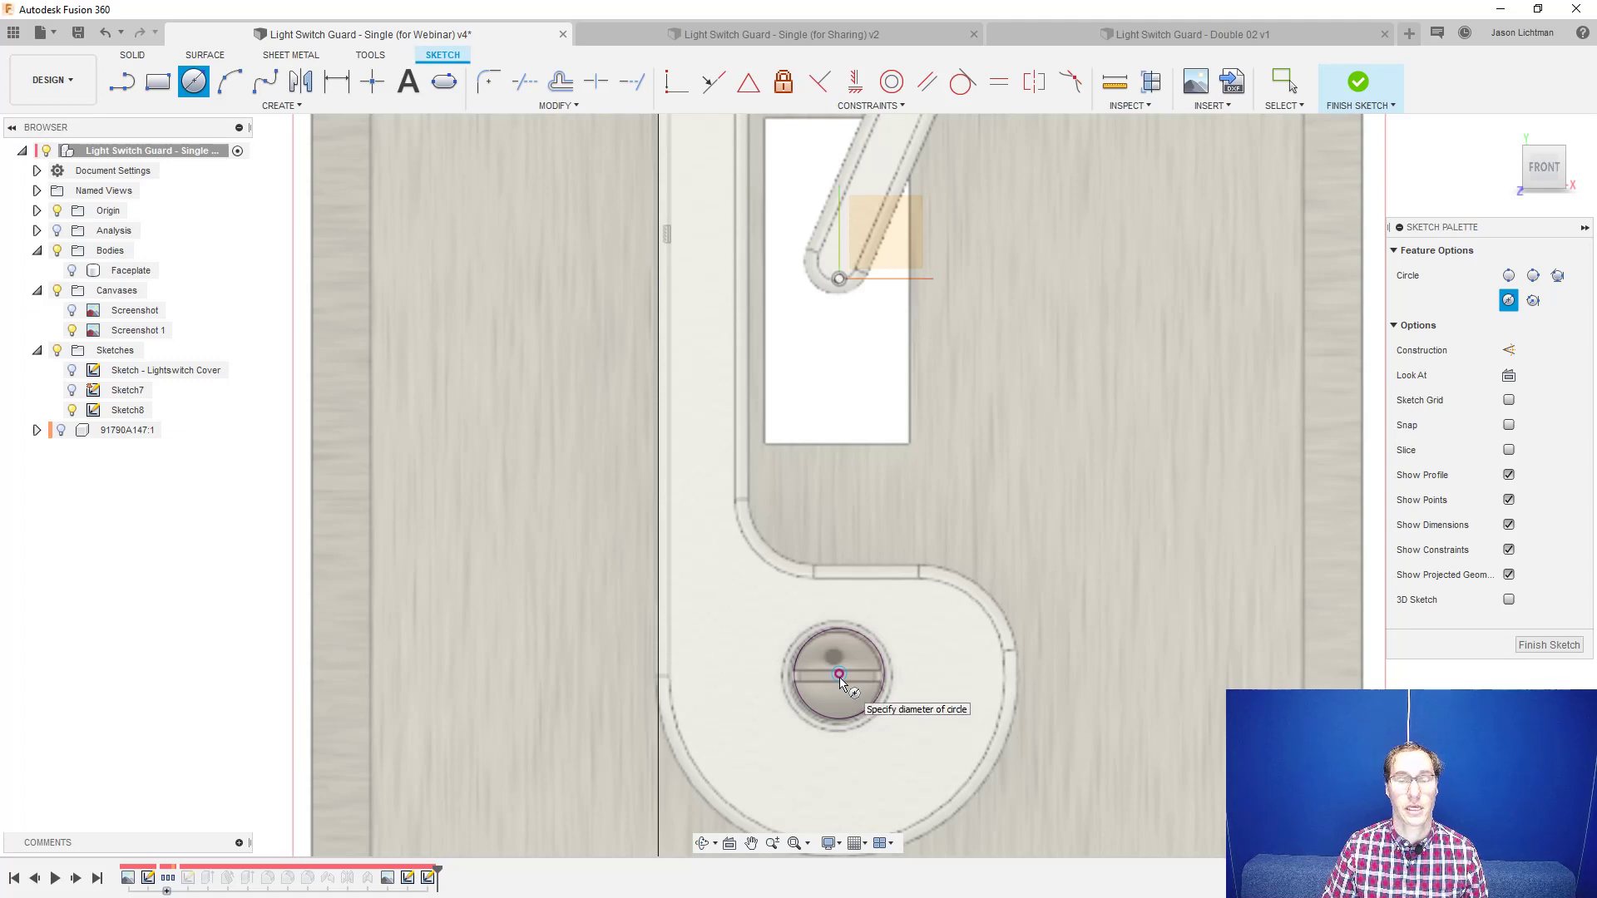
click(921, 482)
scroll(921, 481, down, 3)
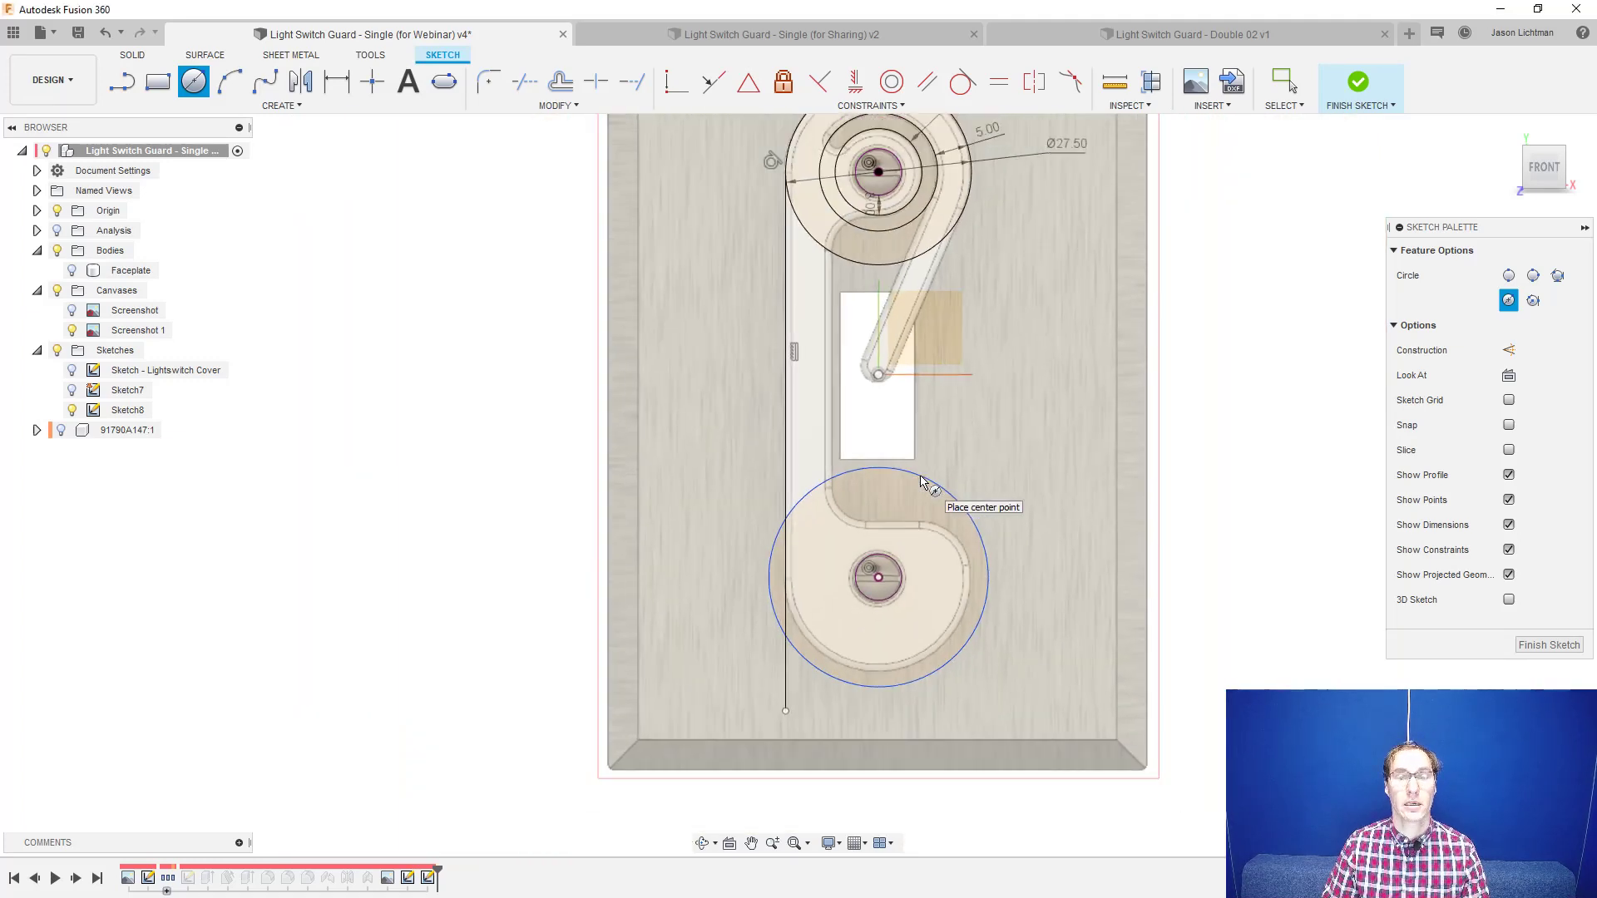
key(Escape)
- Dimension the lower circle's diameter as 27.5 mm
key(d)
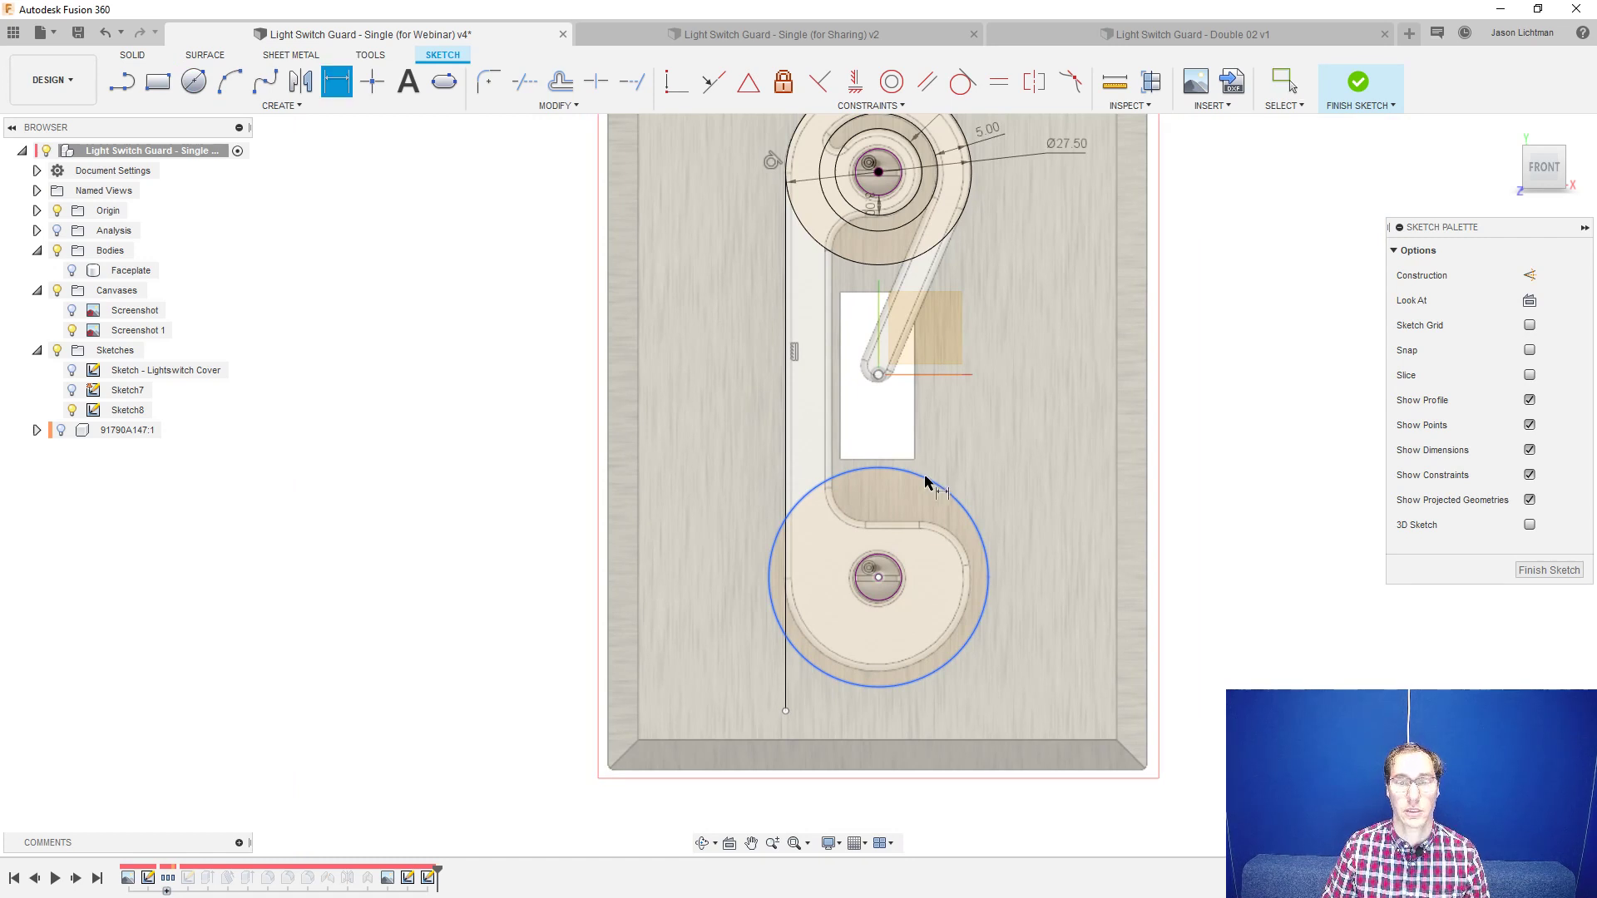
click(929, 479)
click(994, 472)
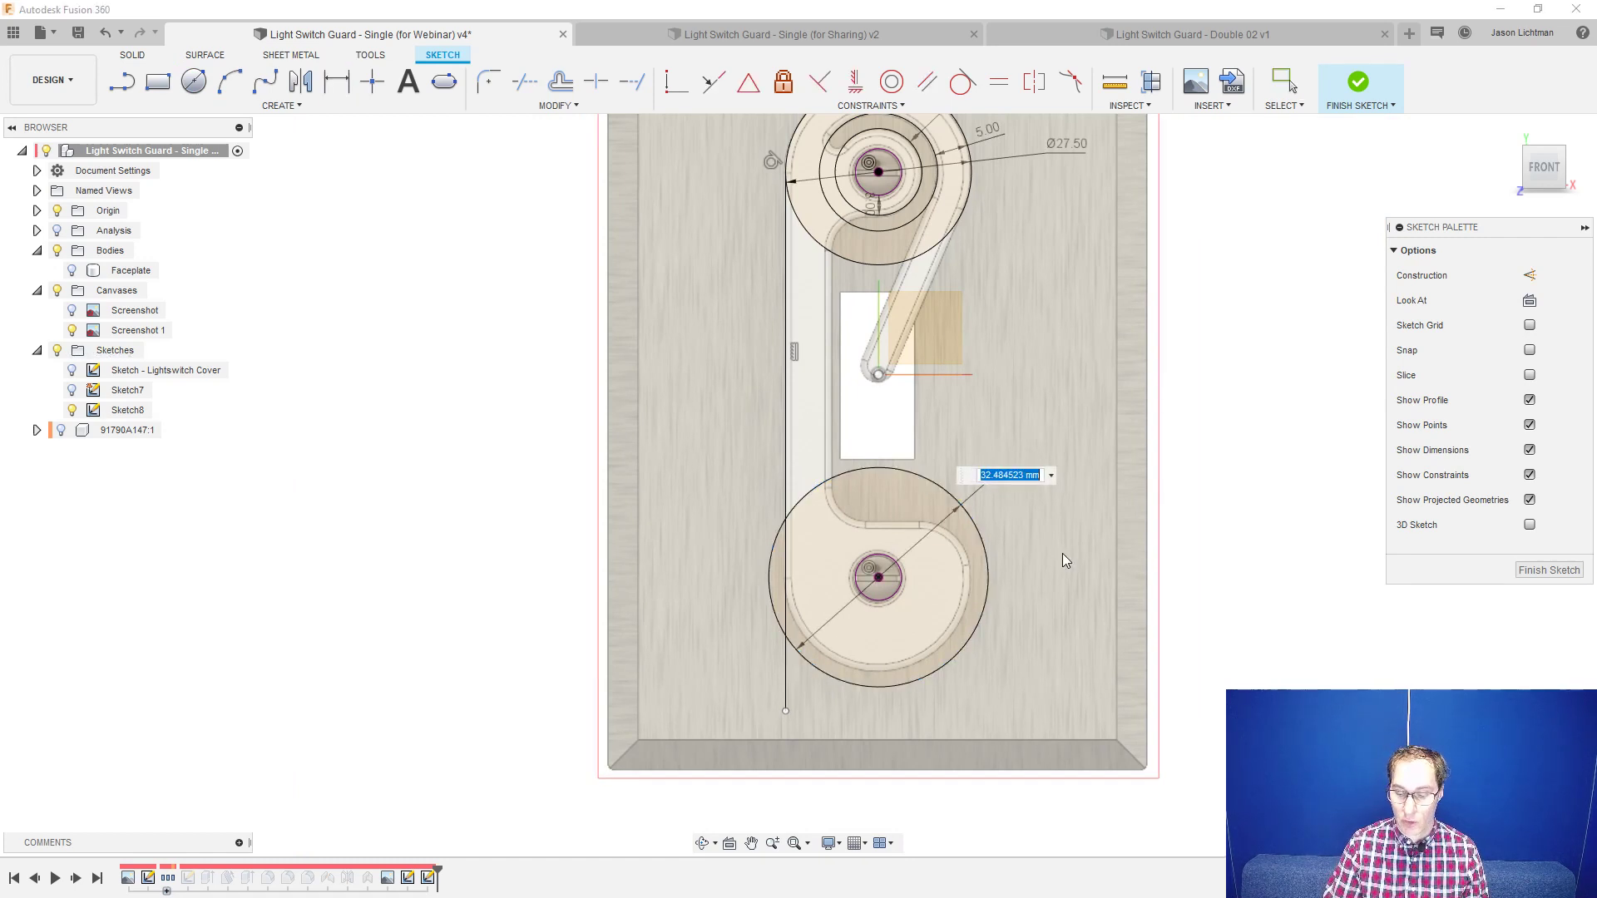
text(27.5)
key(Return)
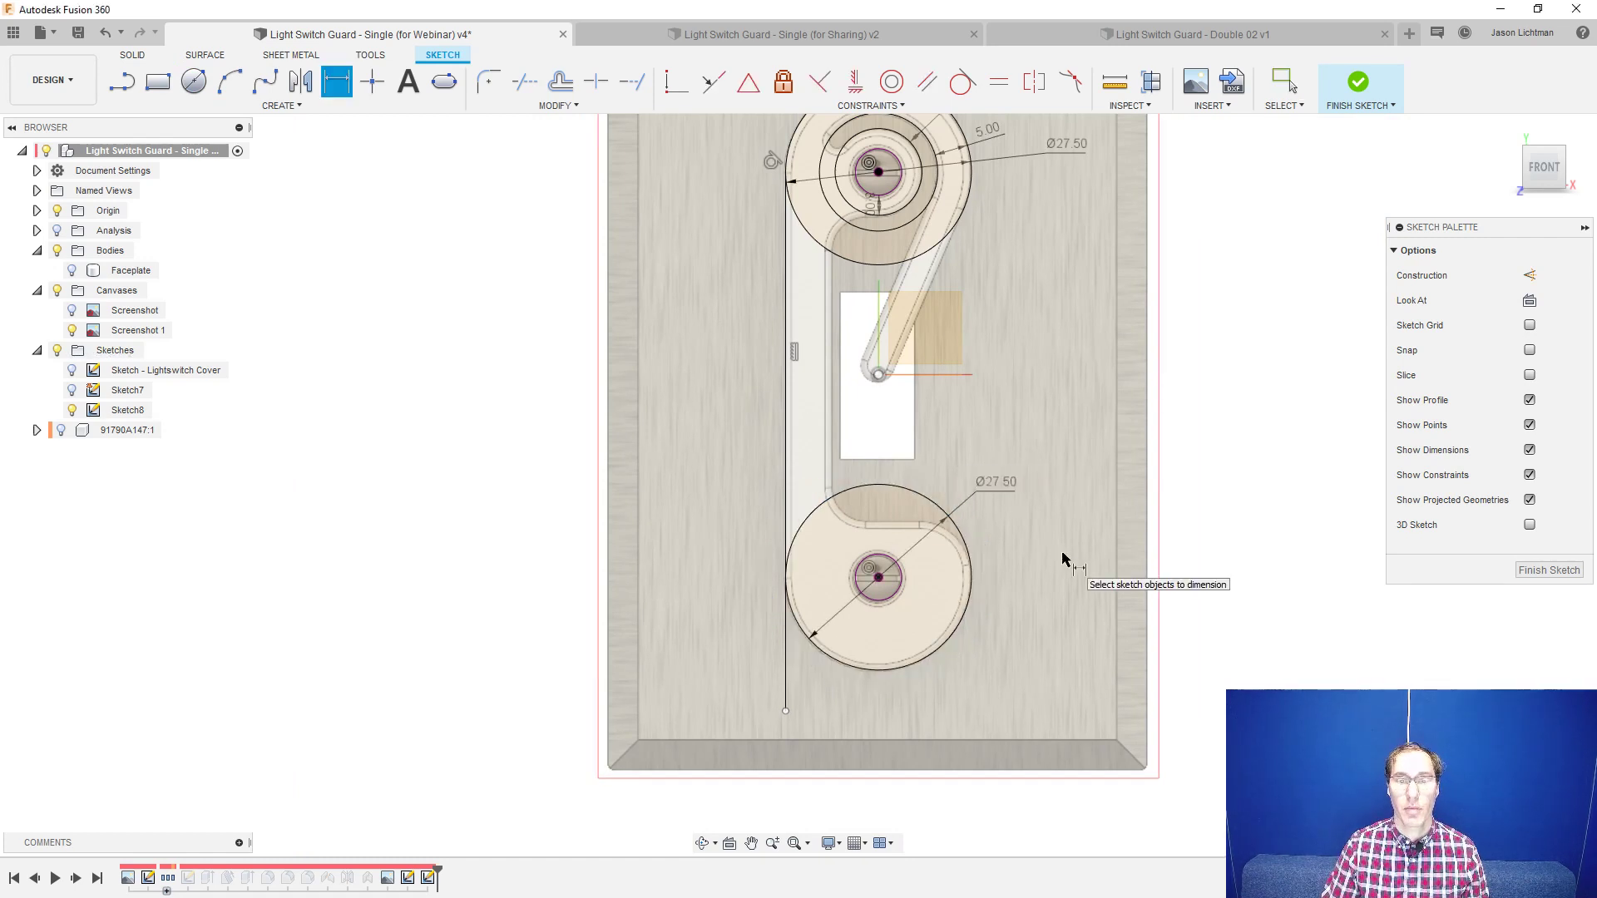
scroll(1061, 552, down, 2)
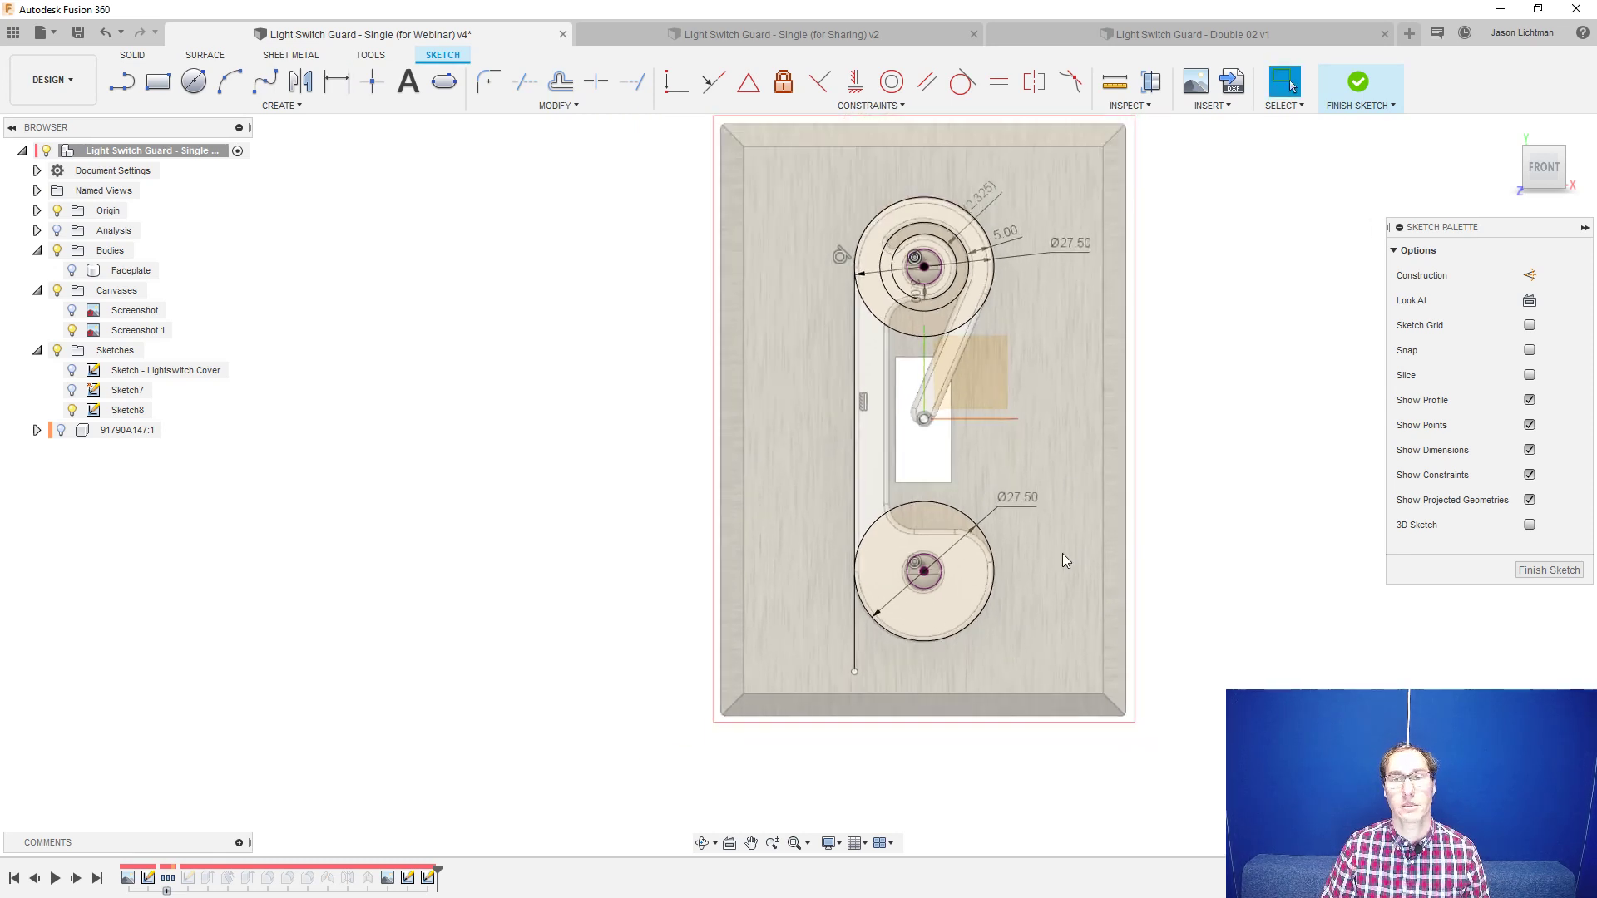
- Try a 30 mm diameter on the upper outer circle, and undo it together with the lower circle's 27.5 mm value
double_click(1068, 248)
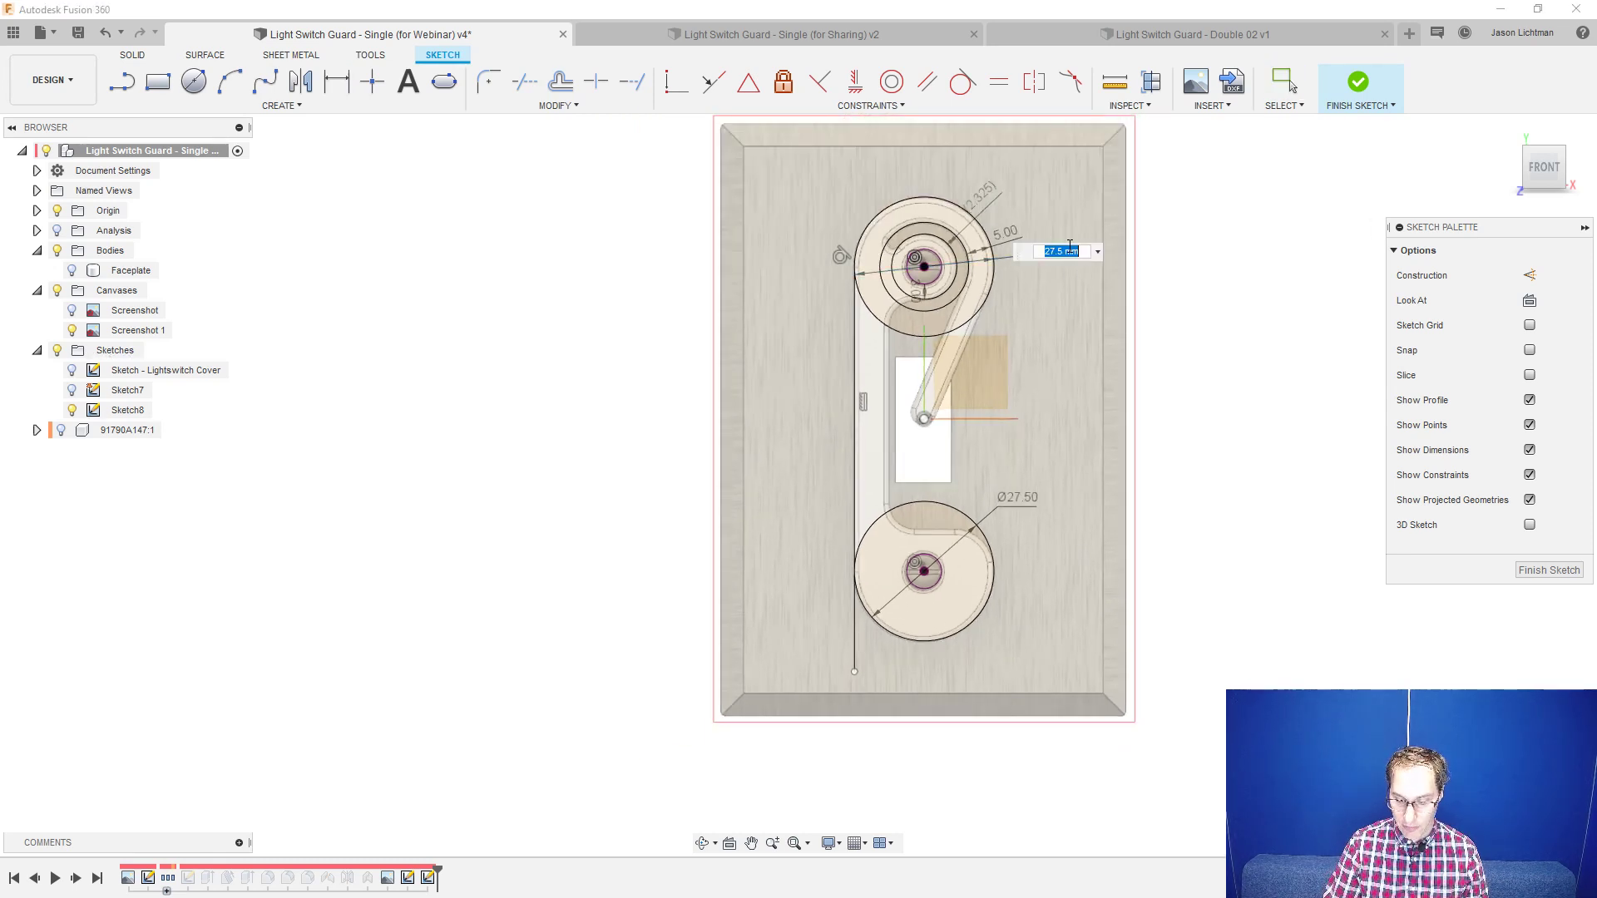
text(30)
key(Return)
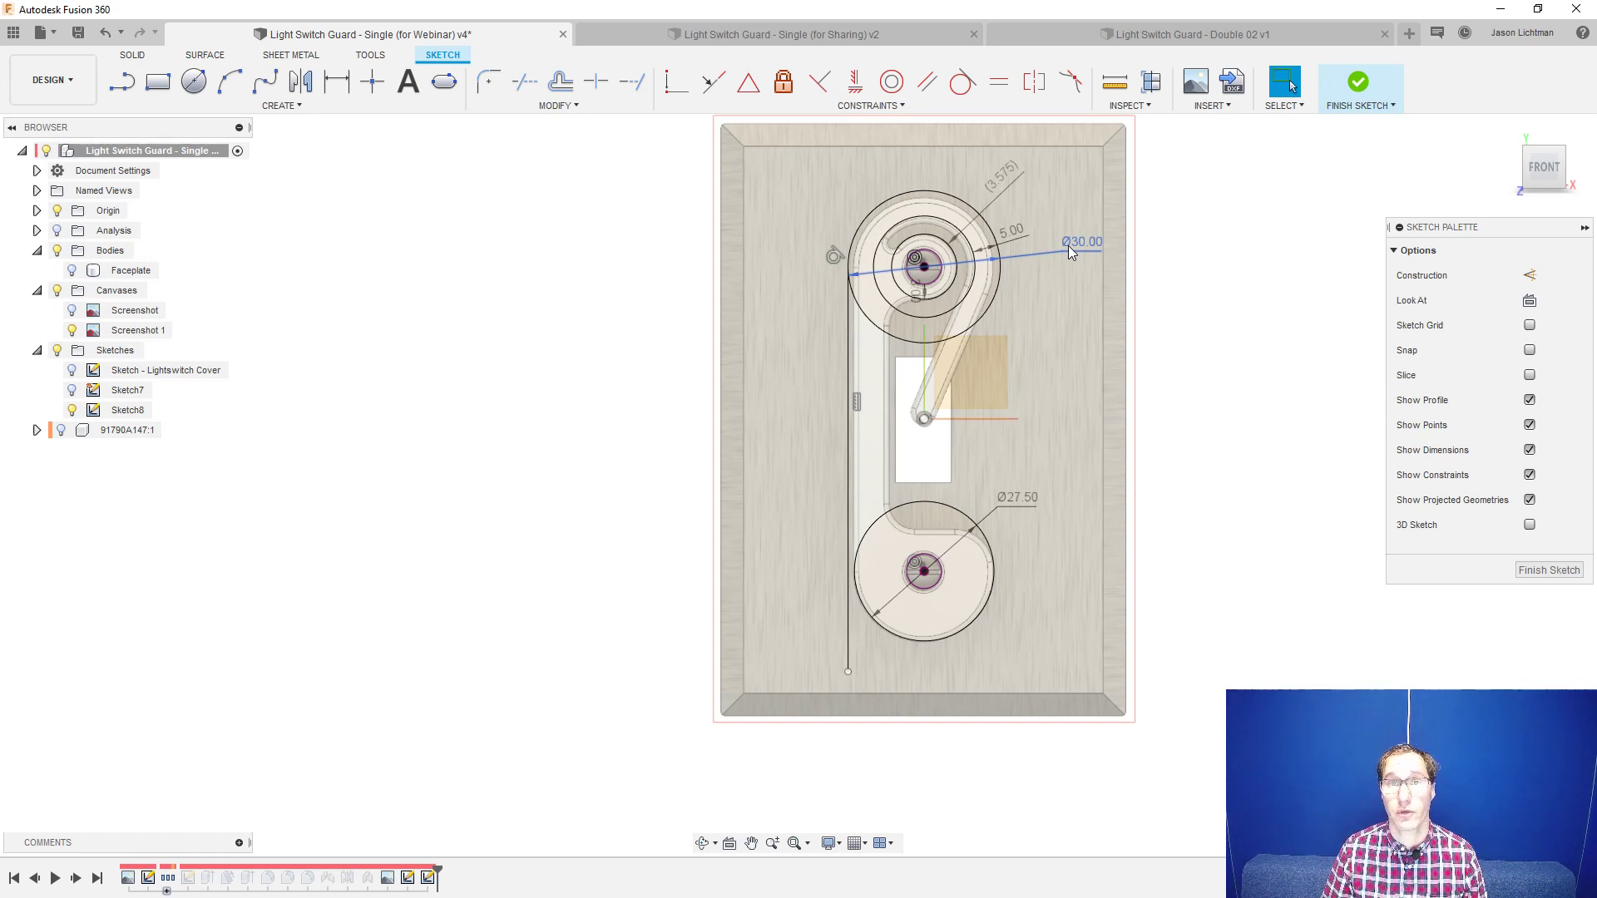
key(ctrl+z)
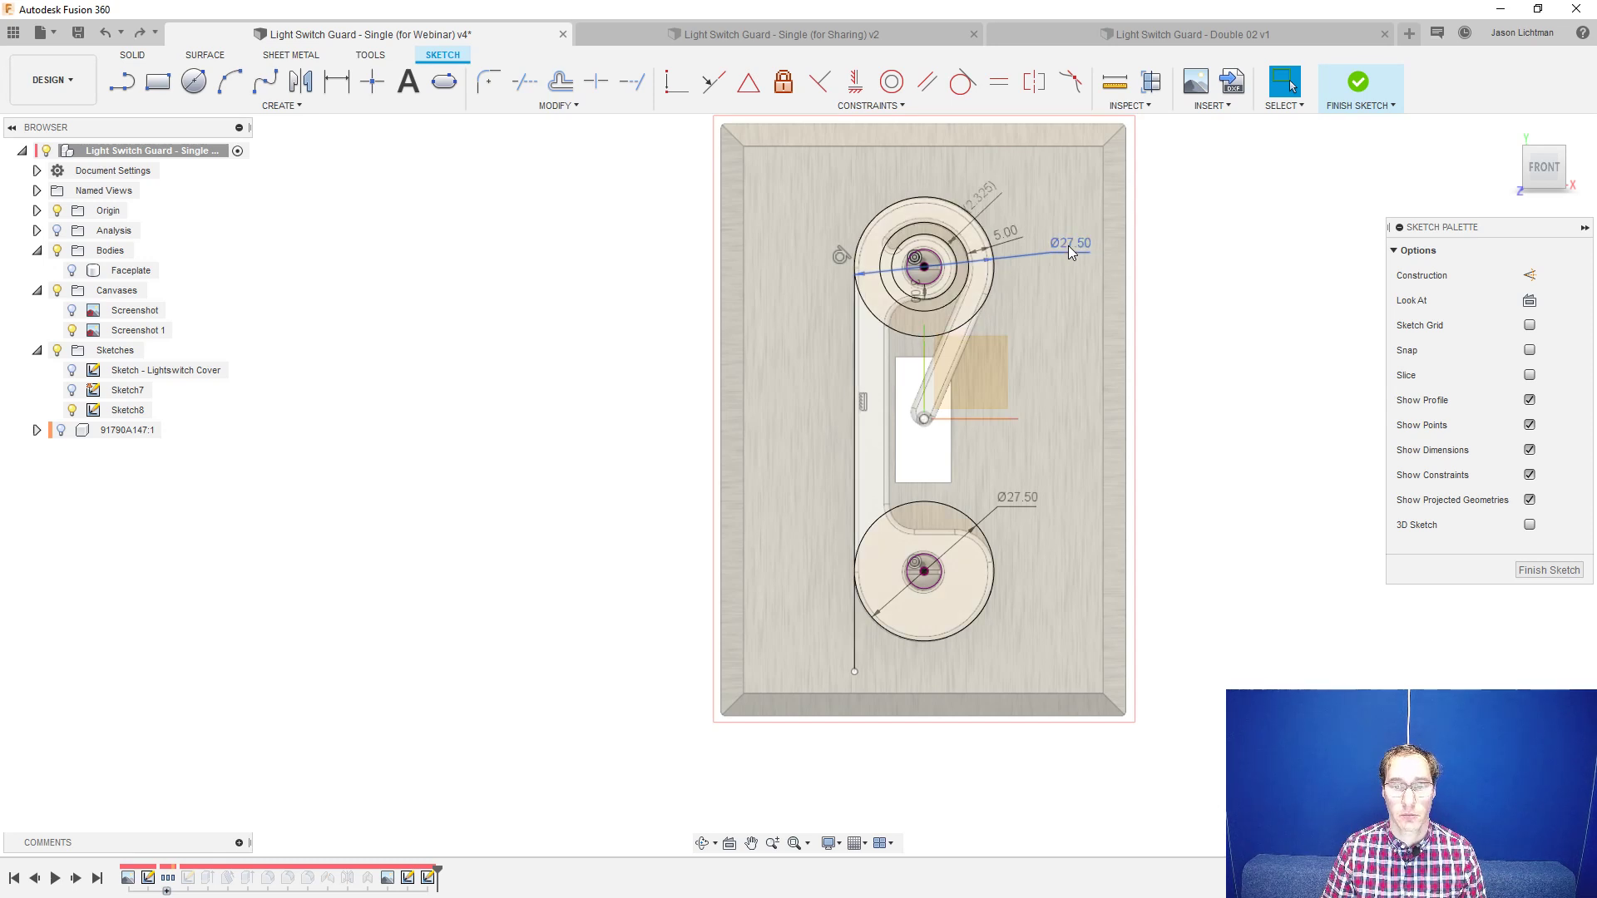
key(ctrl+z)
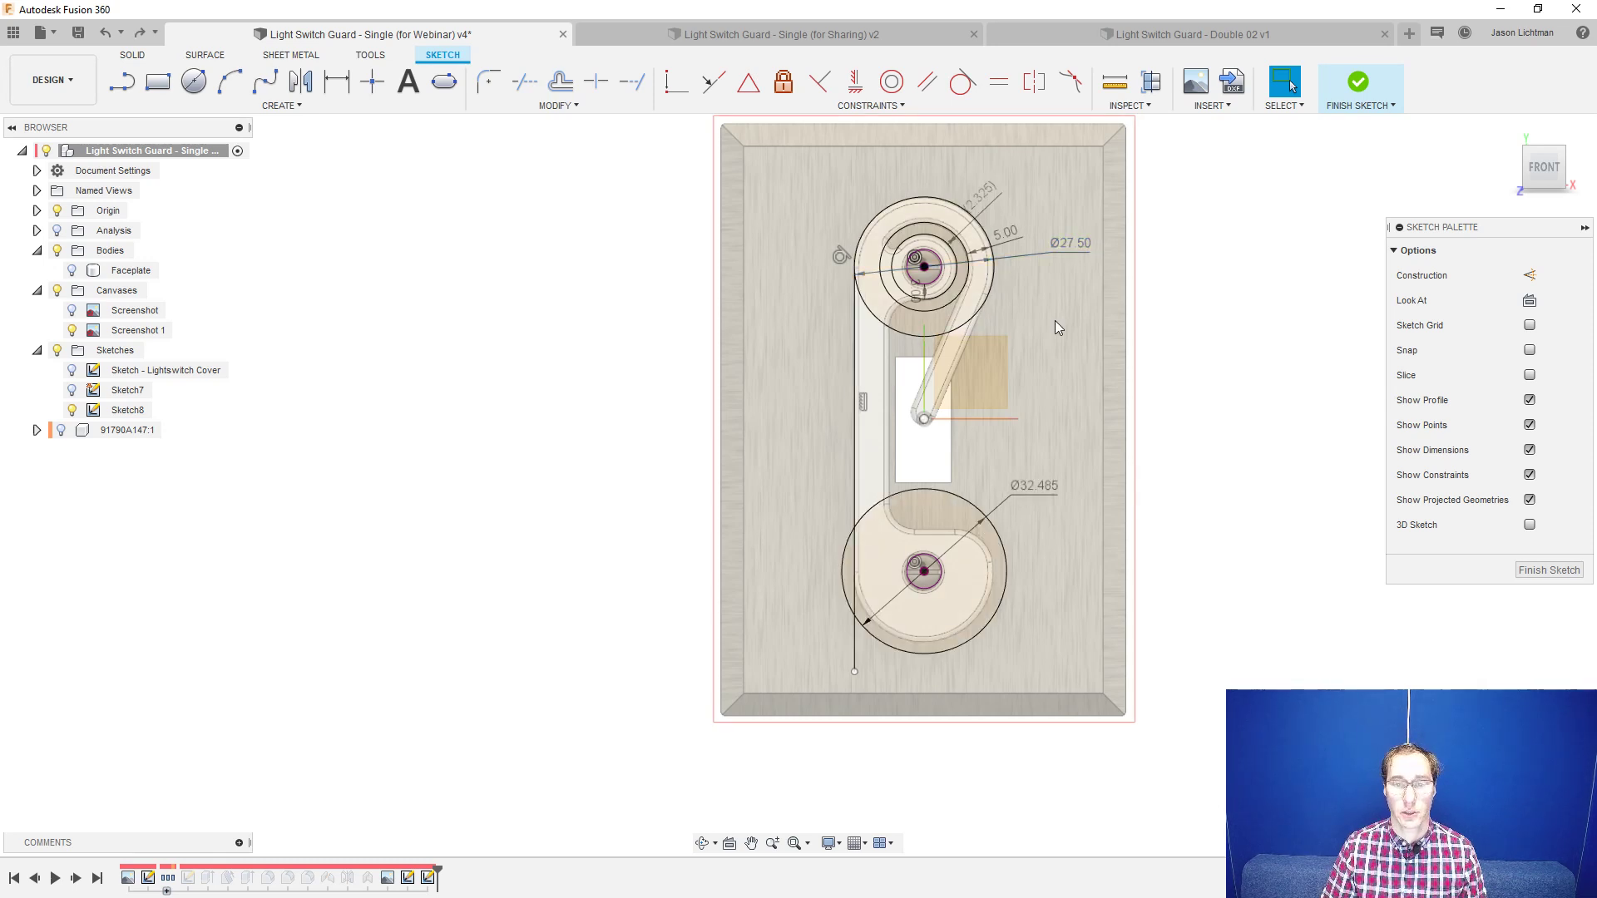
- Link the lower circle's diameter to the upper outer circle's diameter dimension
double_click(1033, 491)
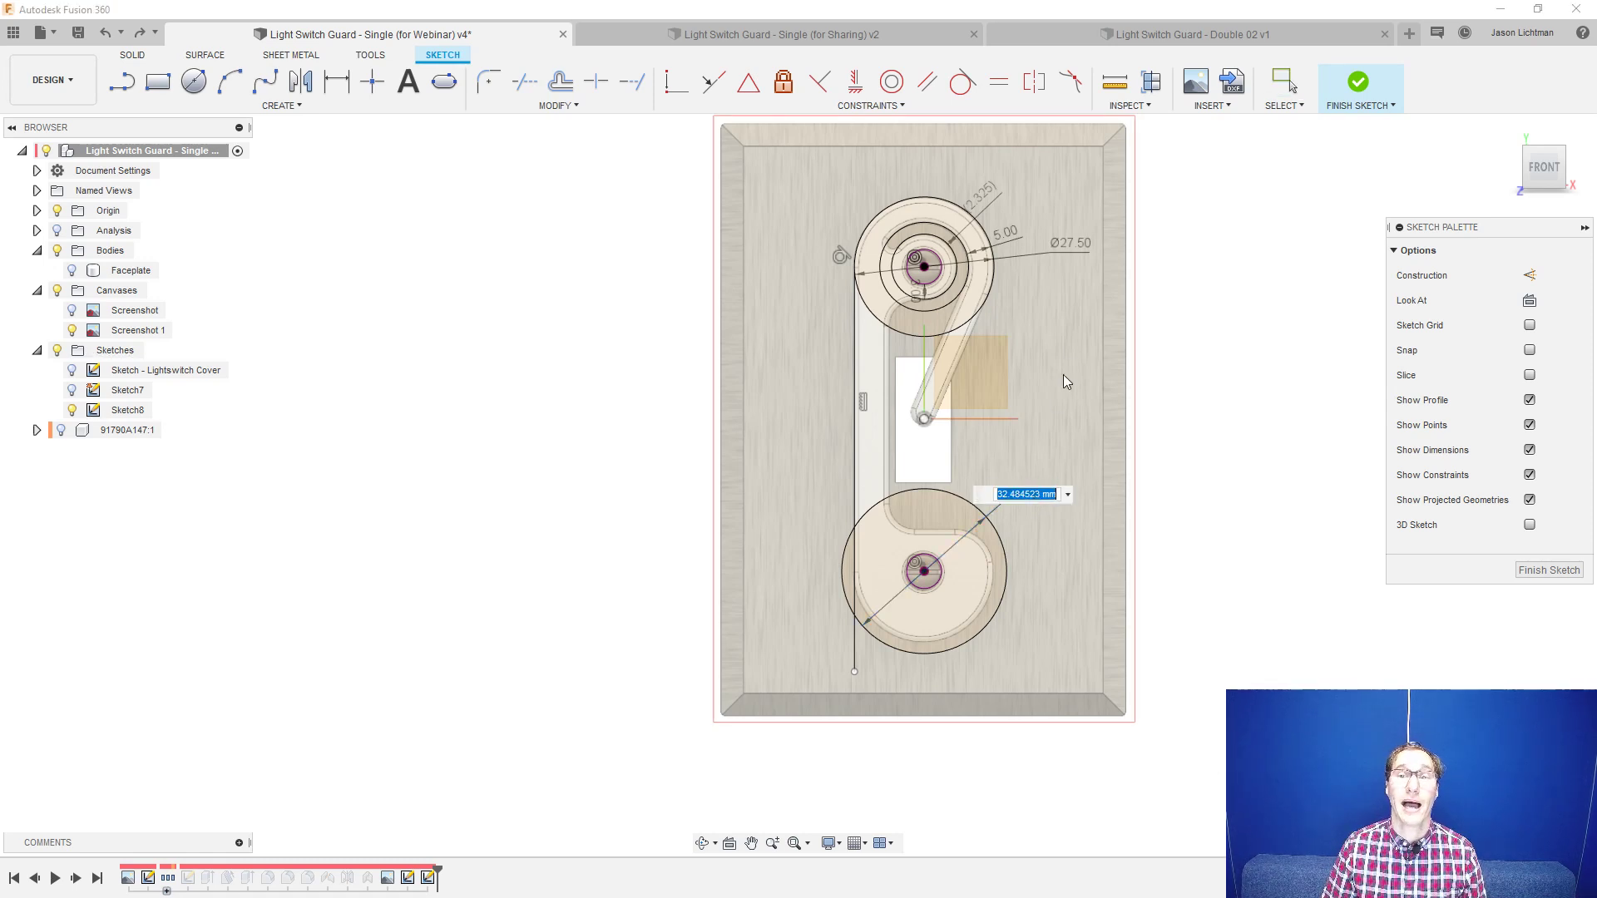
click(1068, 250)
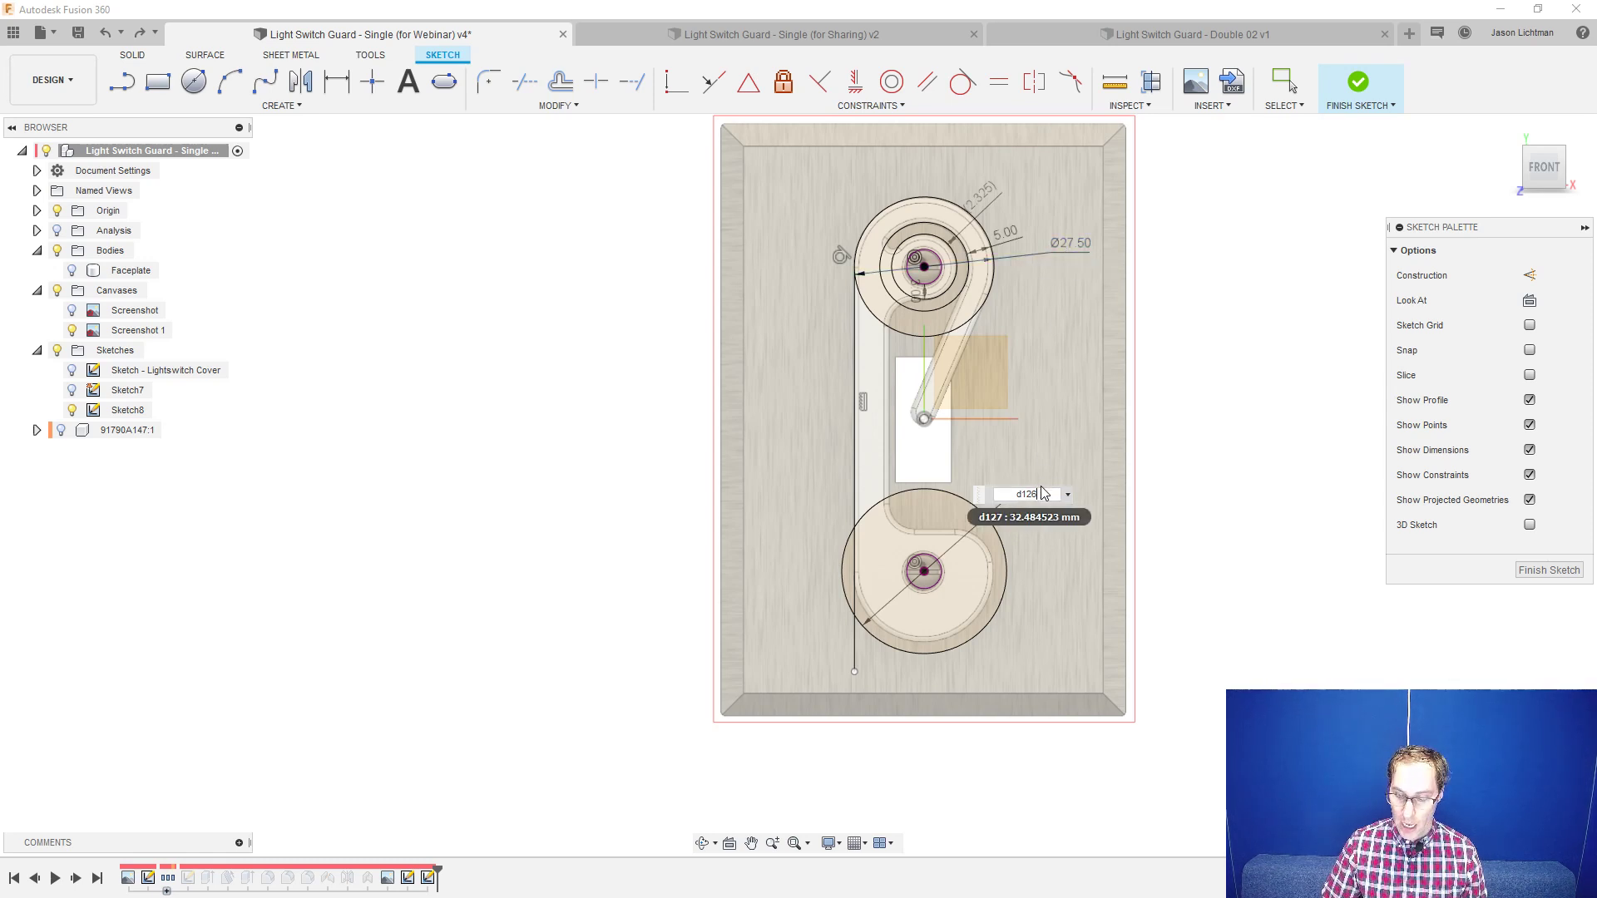
key(Return)
- Set the upper outer circle's diameter to 30 mm
double_click(1067, 245)
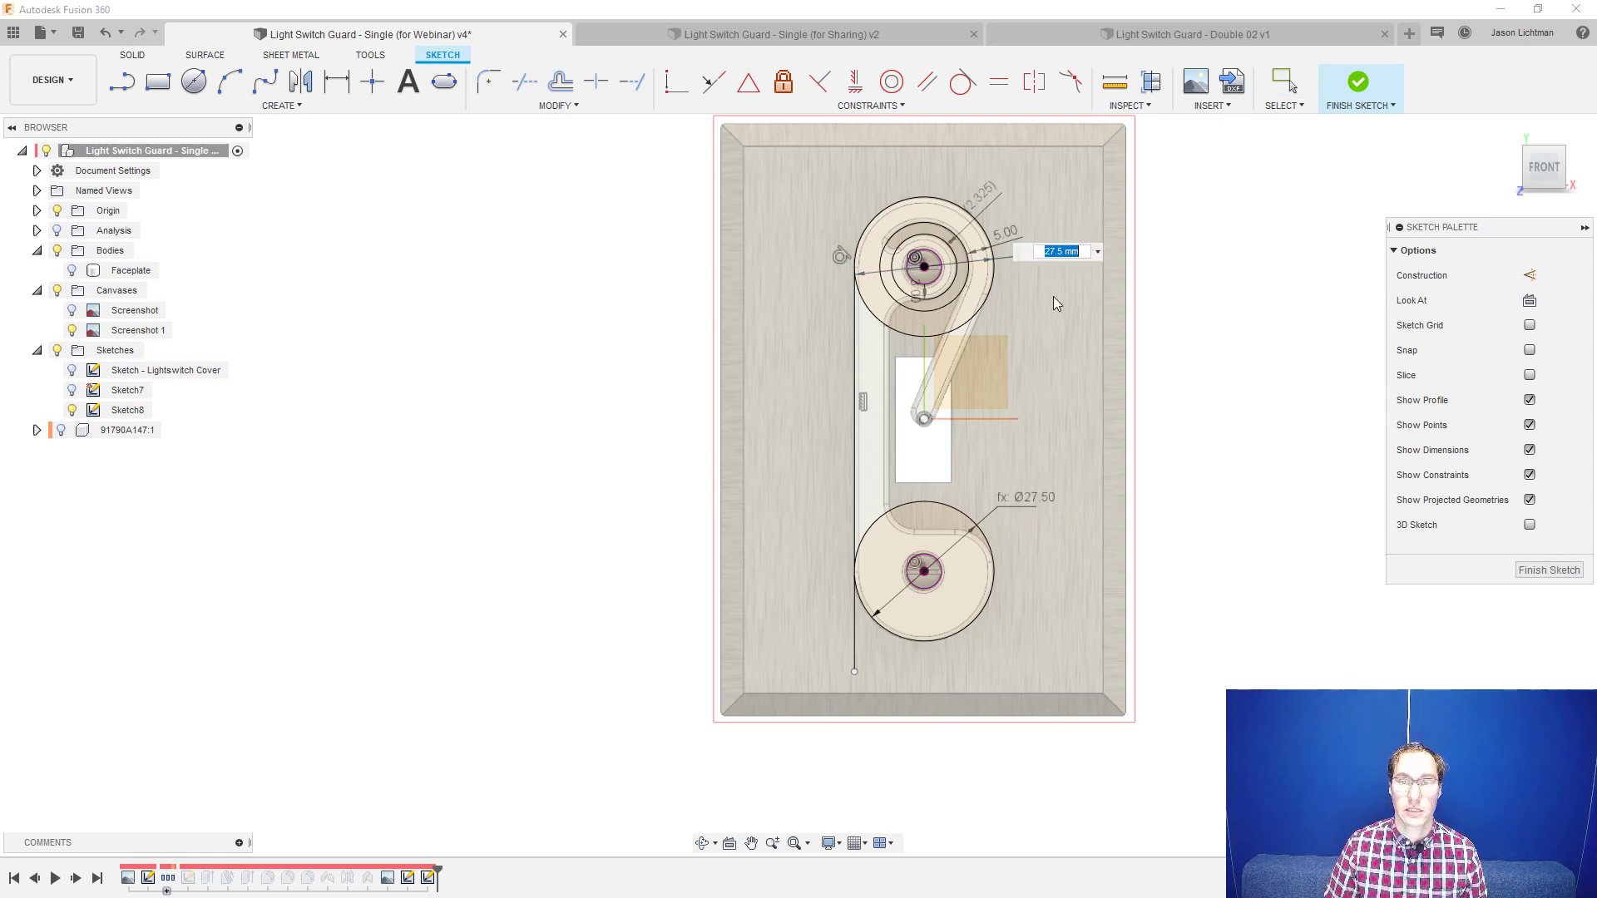
text(30)
key(Return)
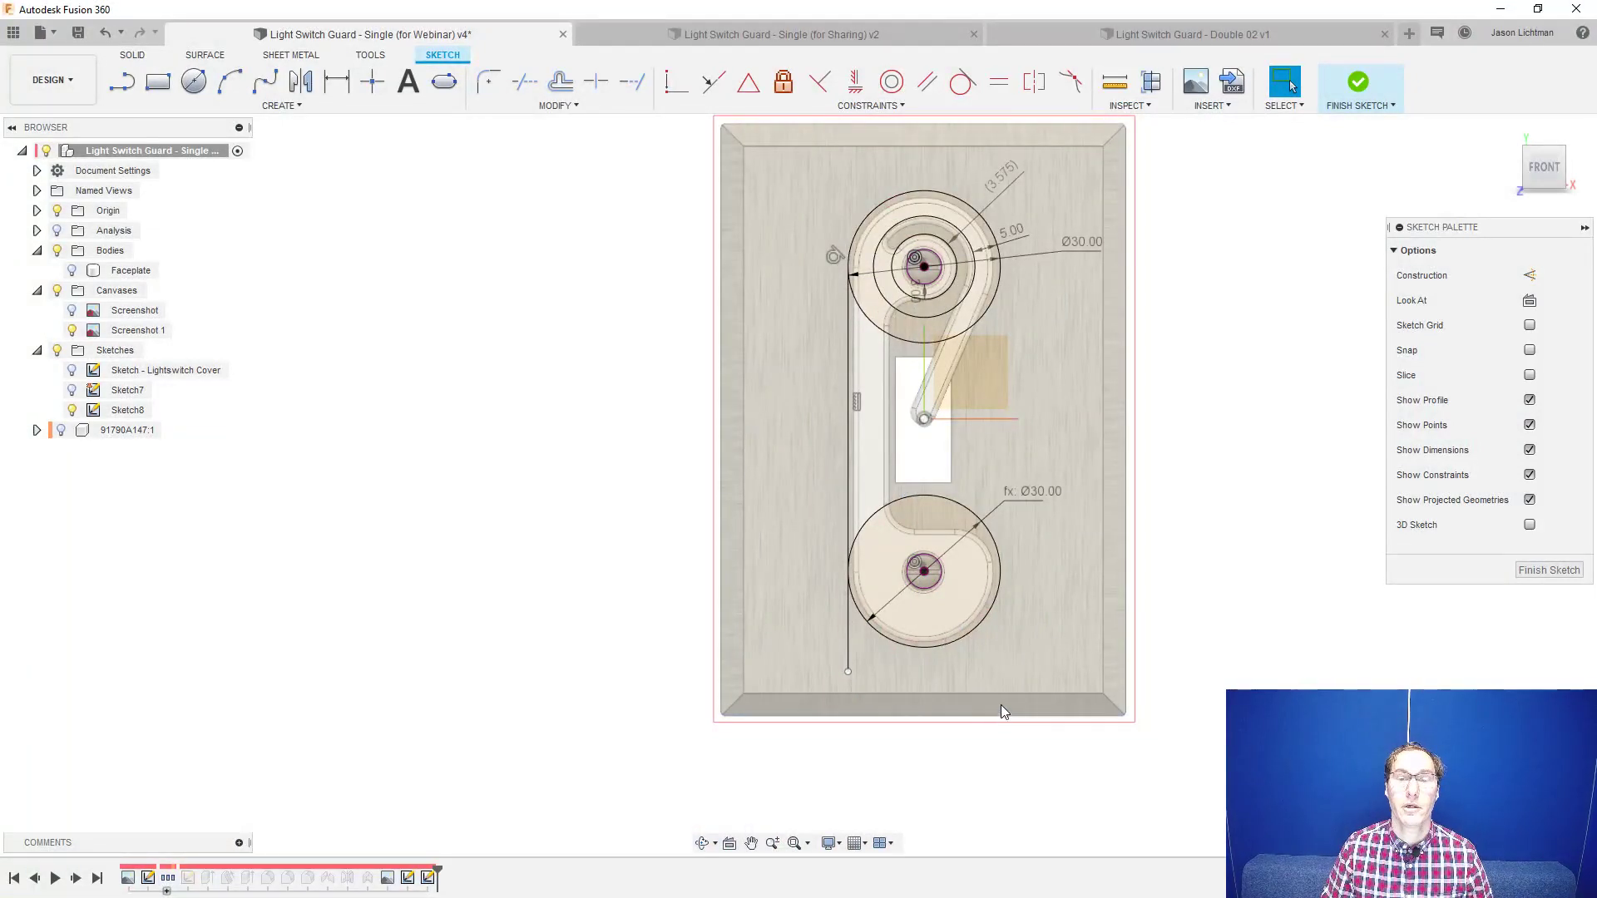
- Delete the lower circle's linked diameter dimension and constrain the circle tangent to the long vertical line
key(Delete)
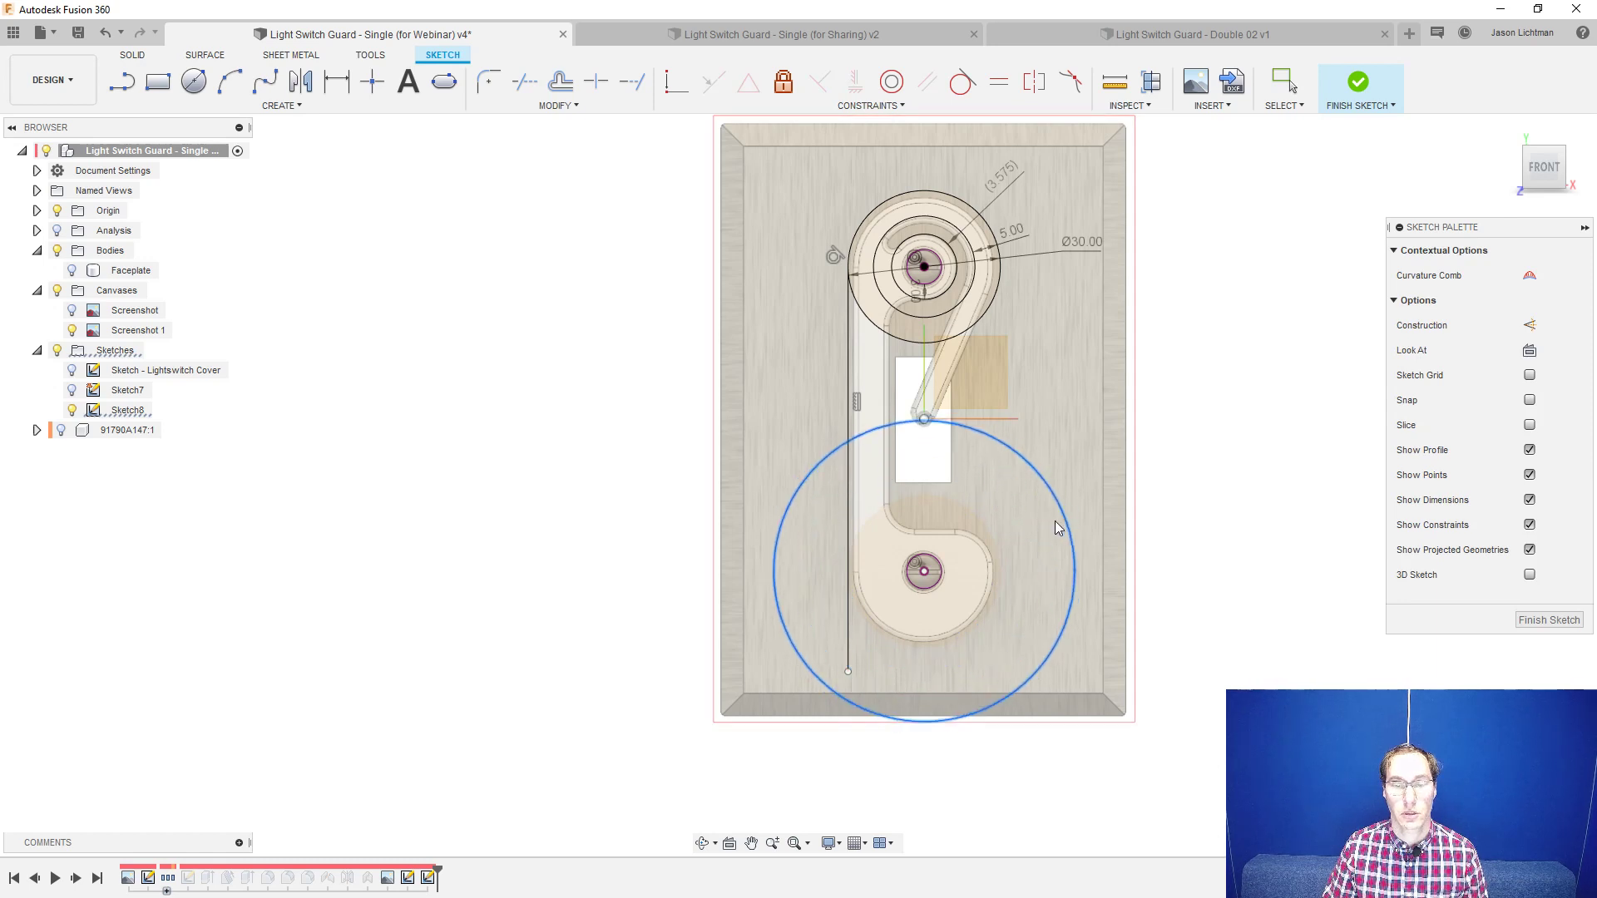
click(1034, 546)
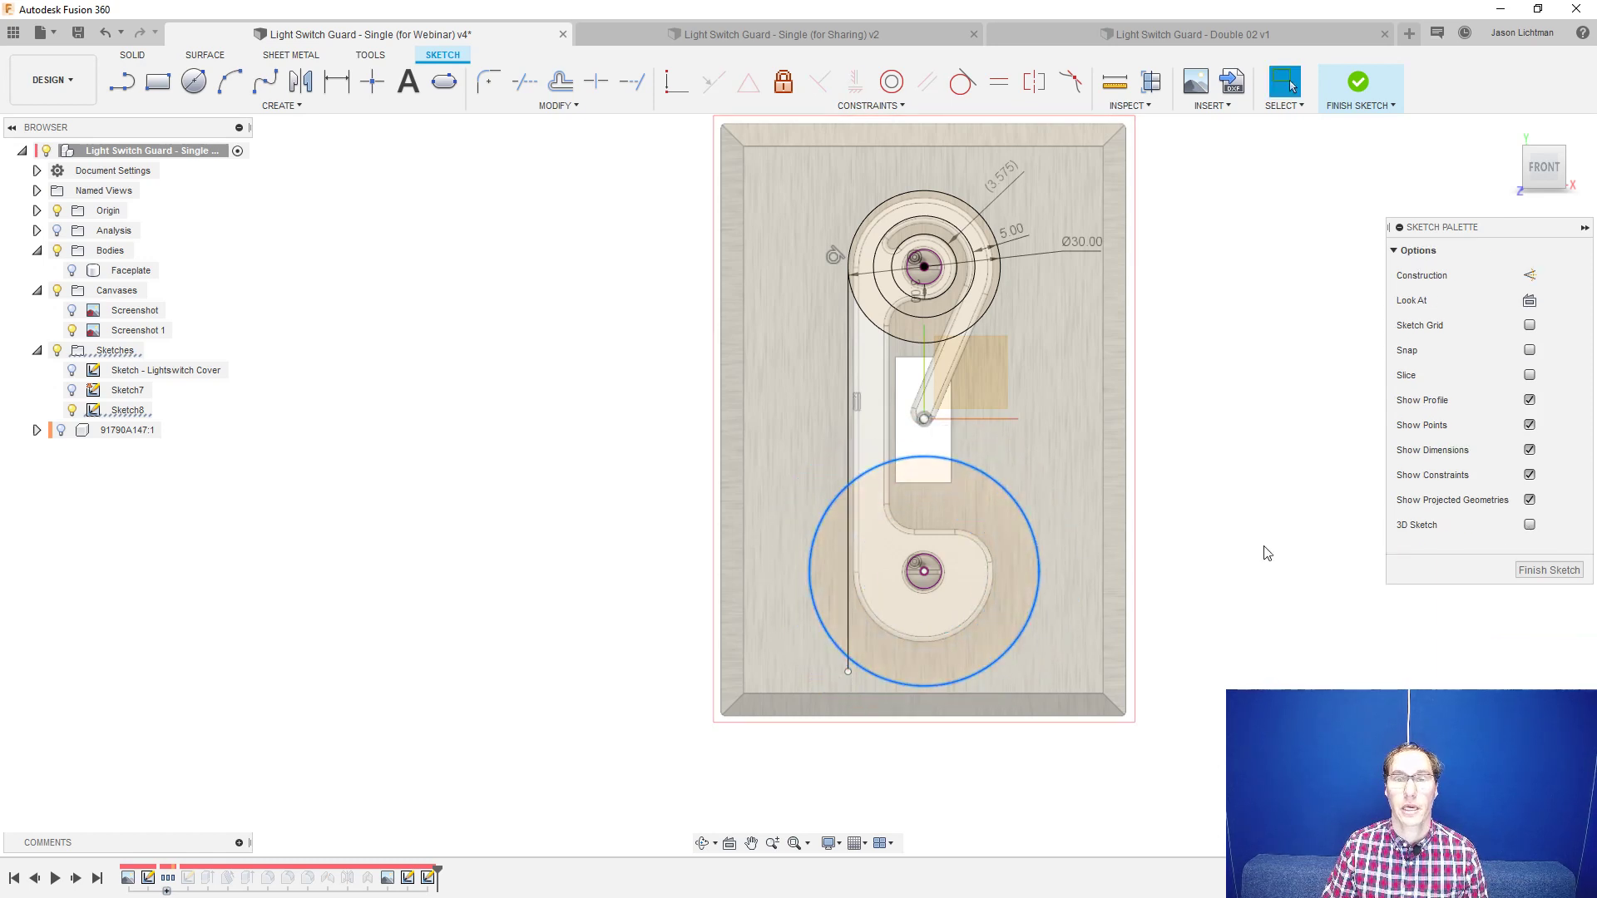
click(963, 81)
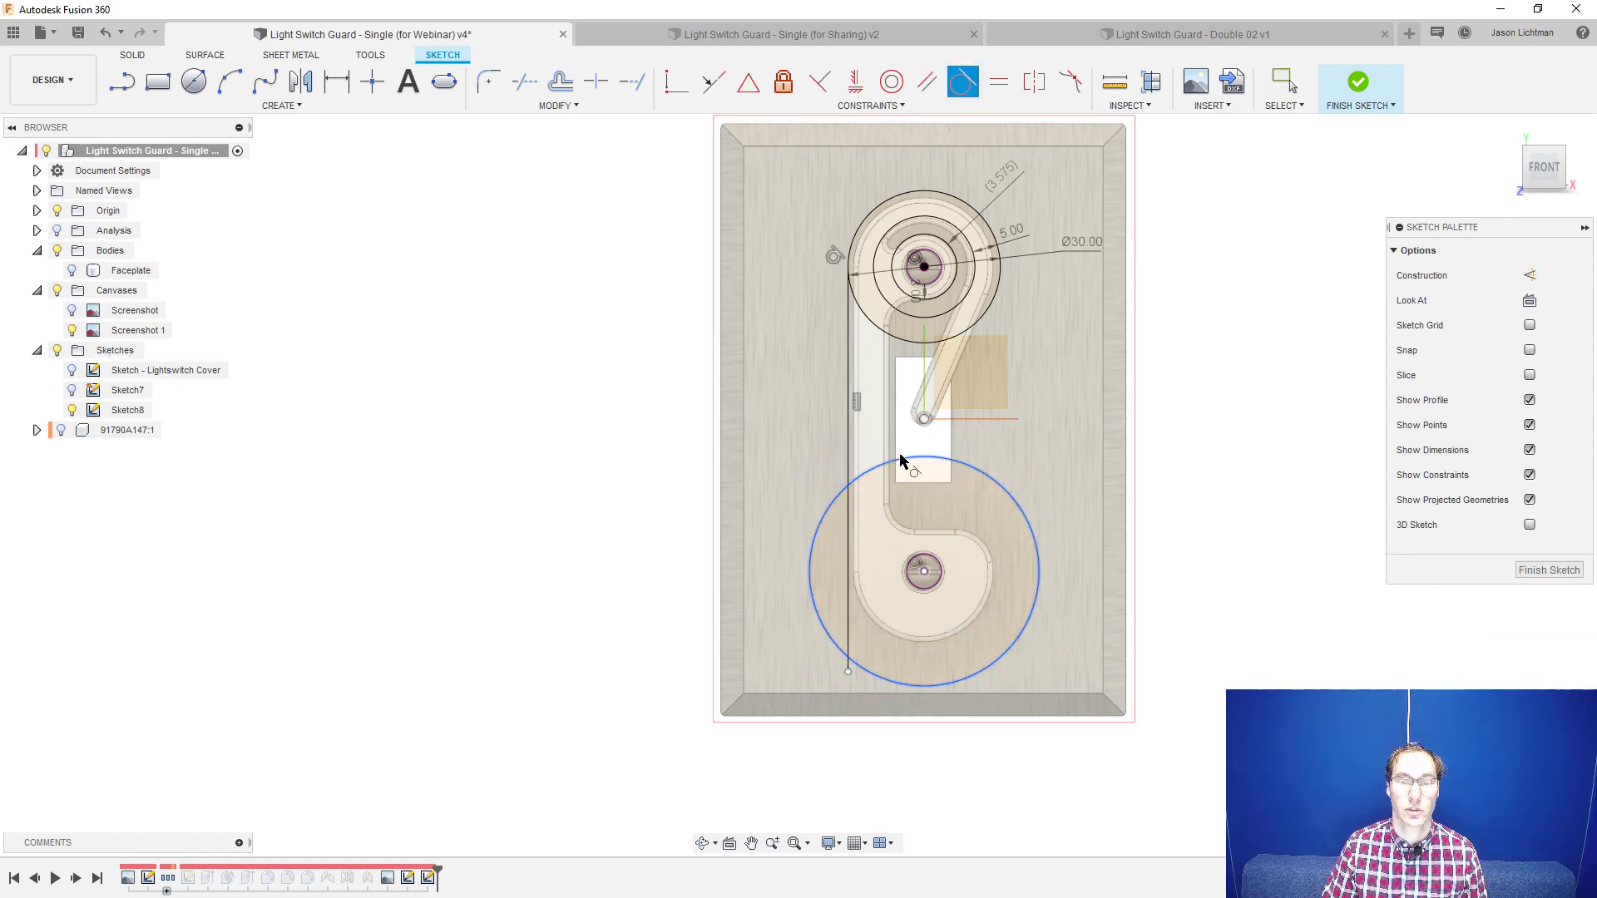
click(849, 445)
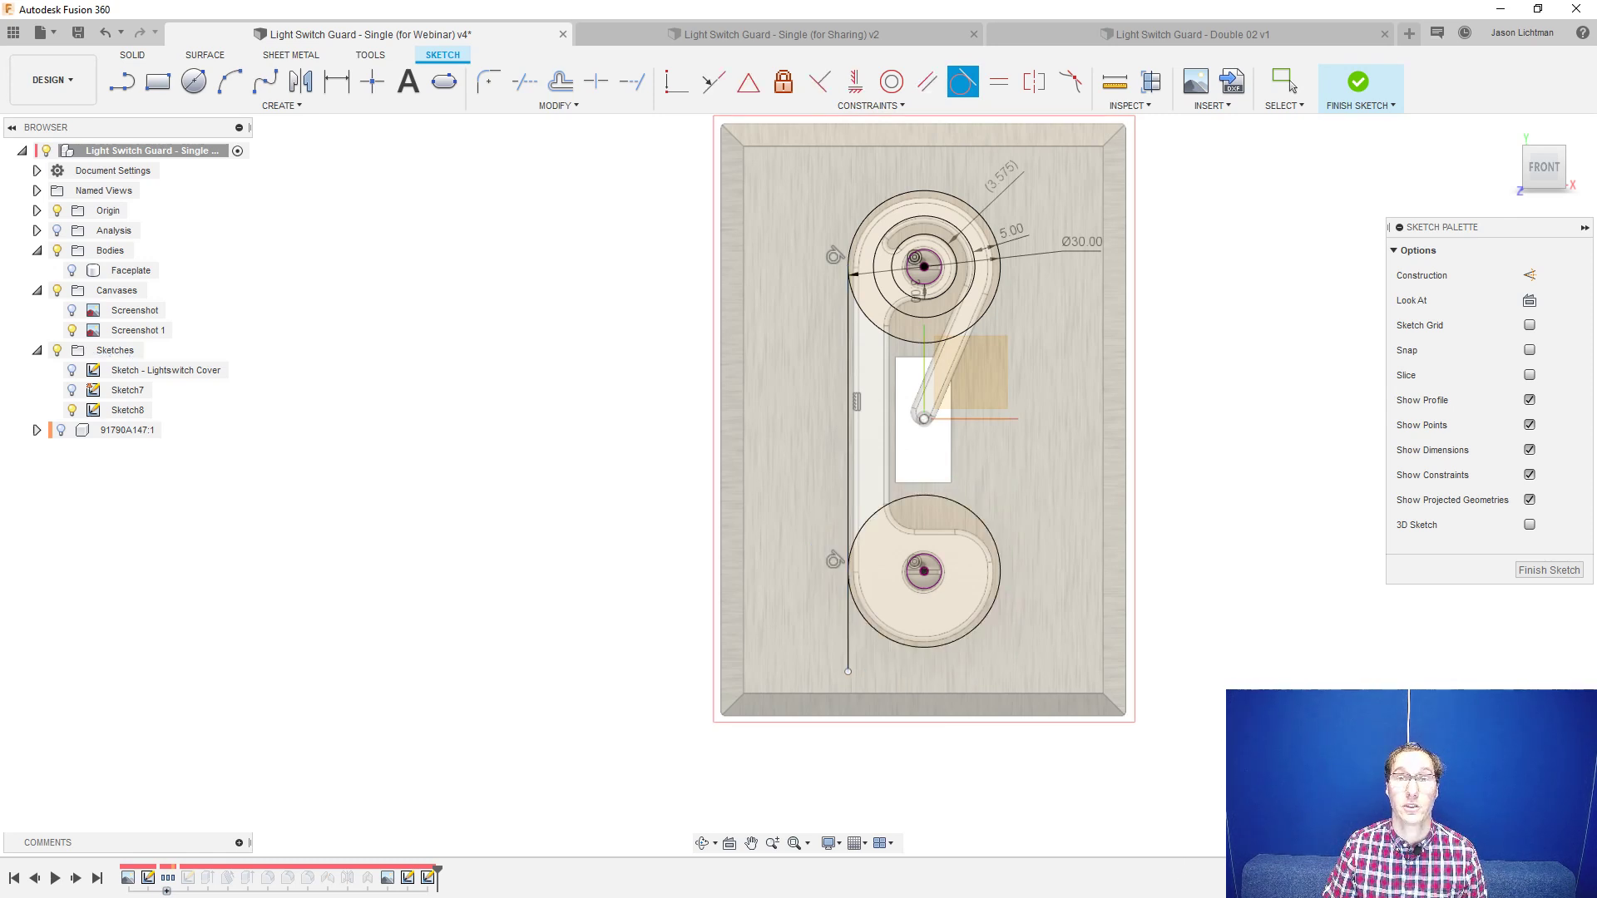
key(Escape)
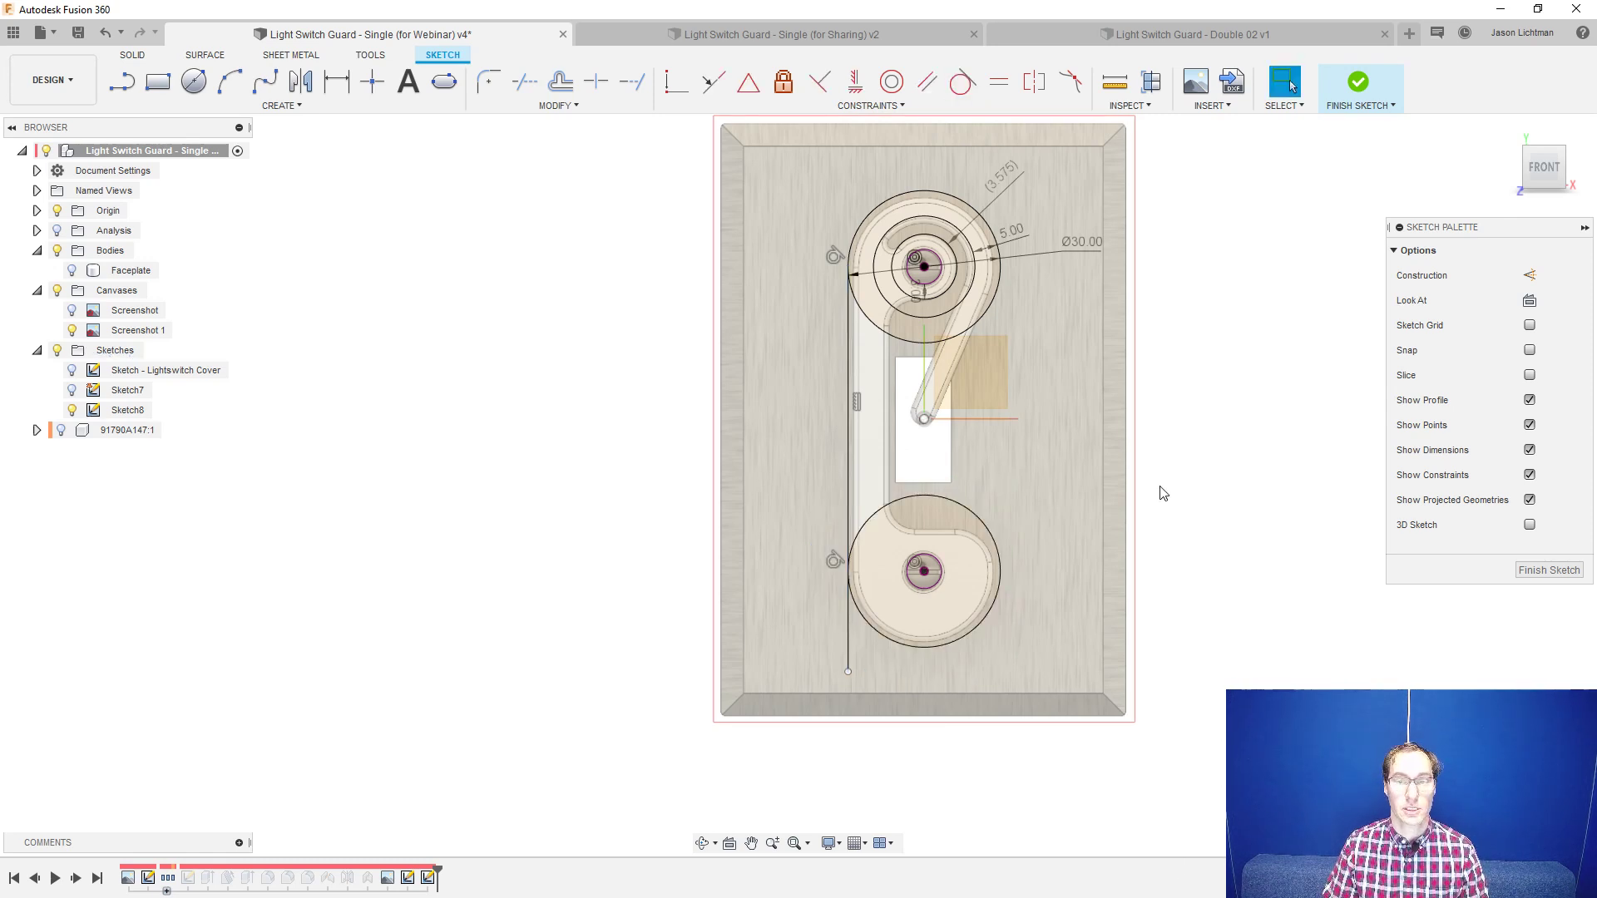
- Test the tangent circles with an upper outer diameter of 35 mm, and set that diameter to 27.5 mm
double_click(1080, 242)
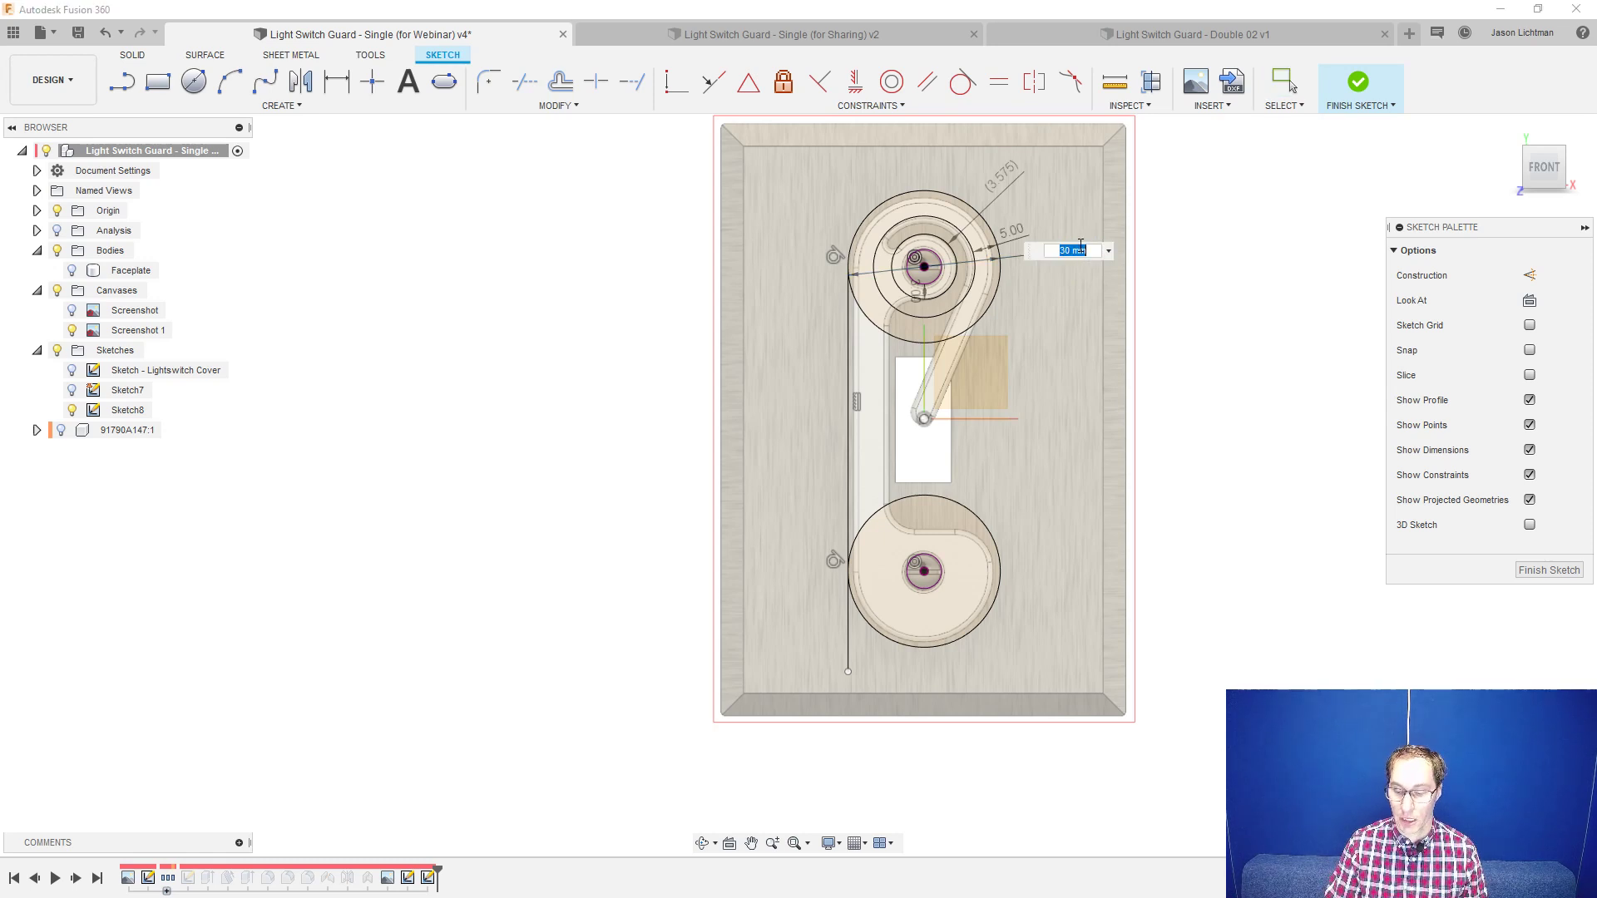
text(35)
key(Return)
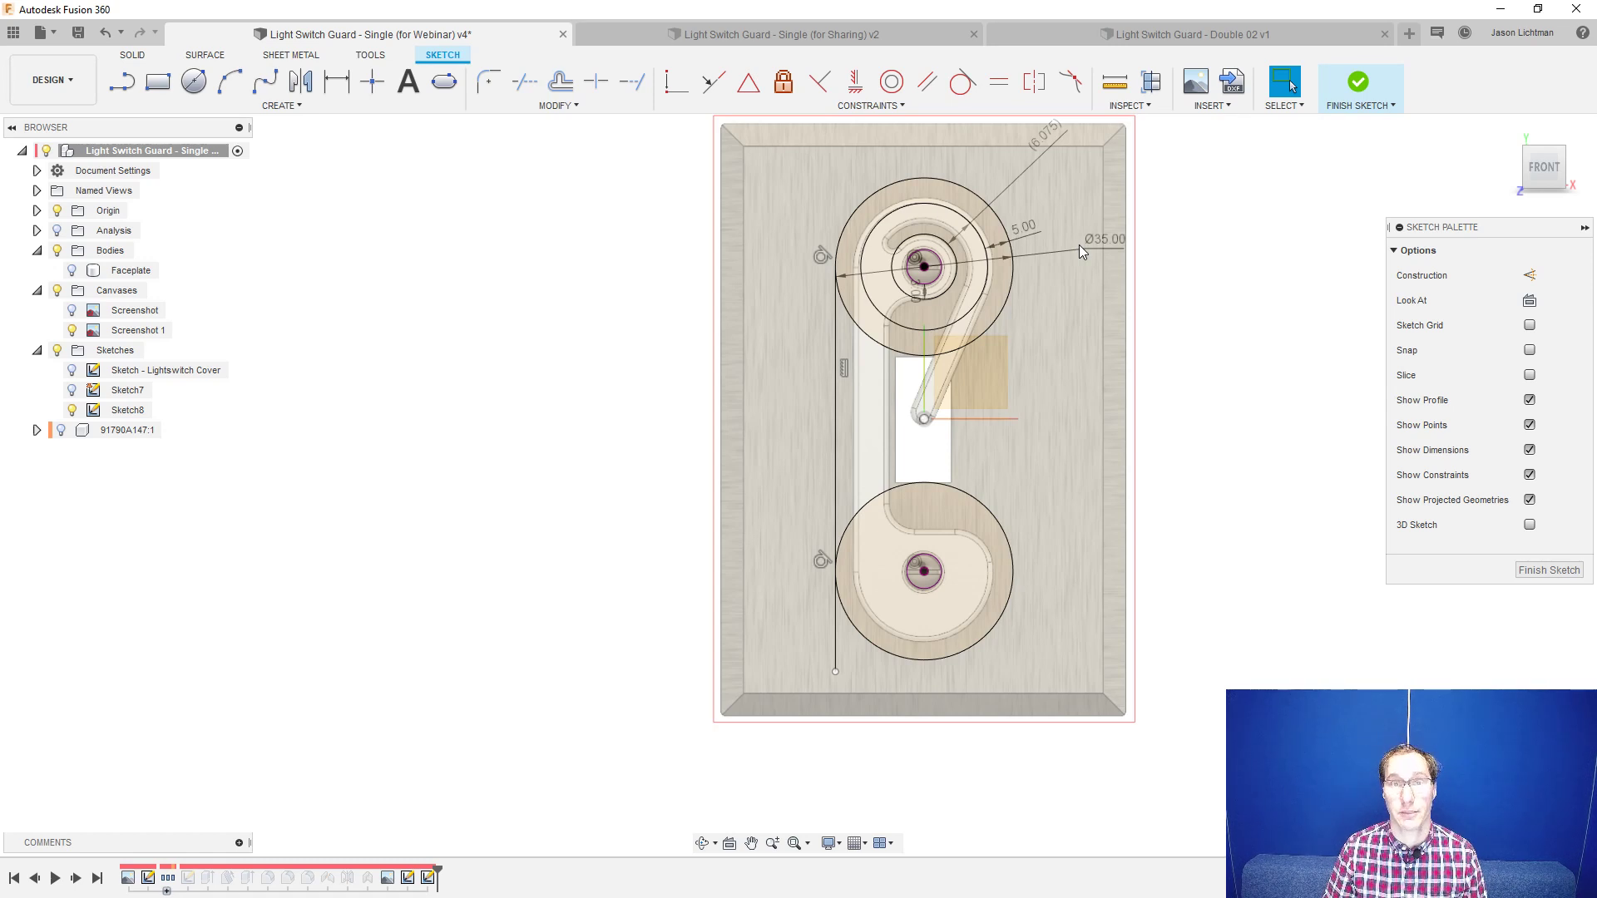
double_click(1095, 239)
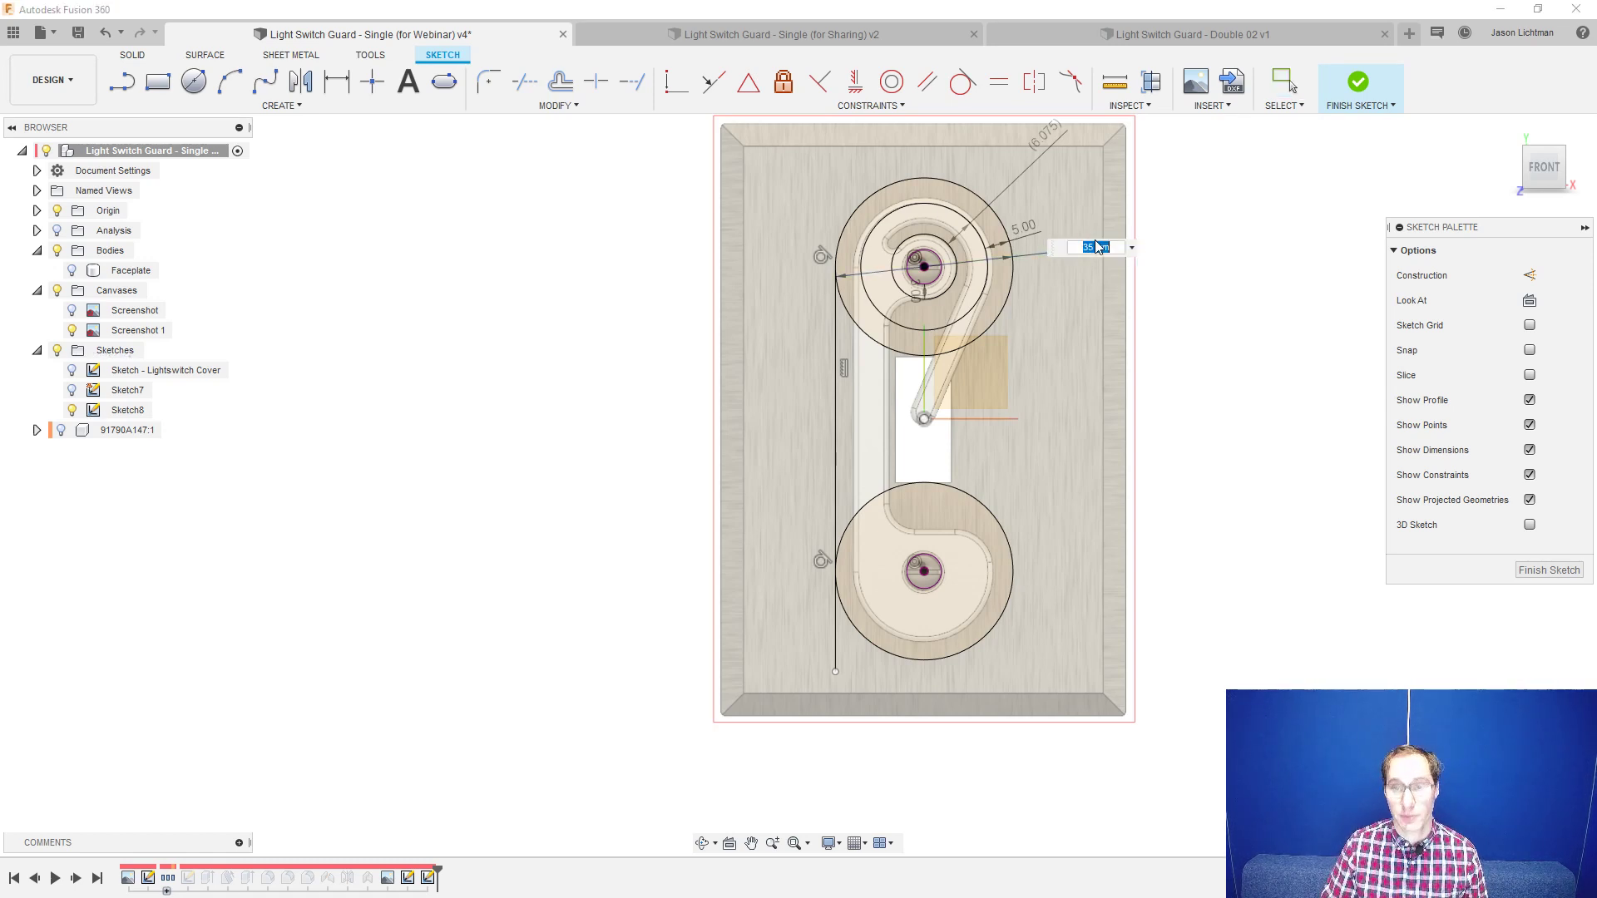
text(27.5)
key(Return)
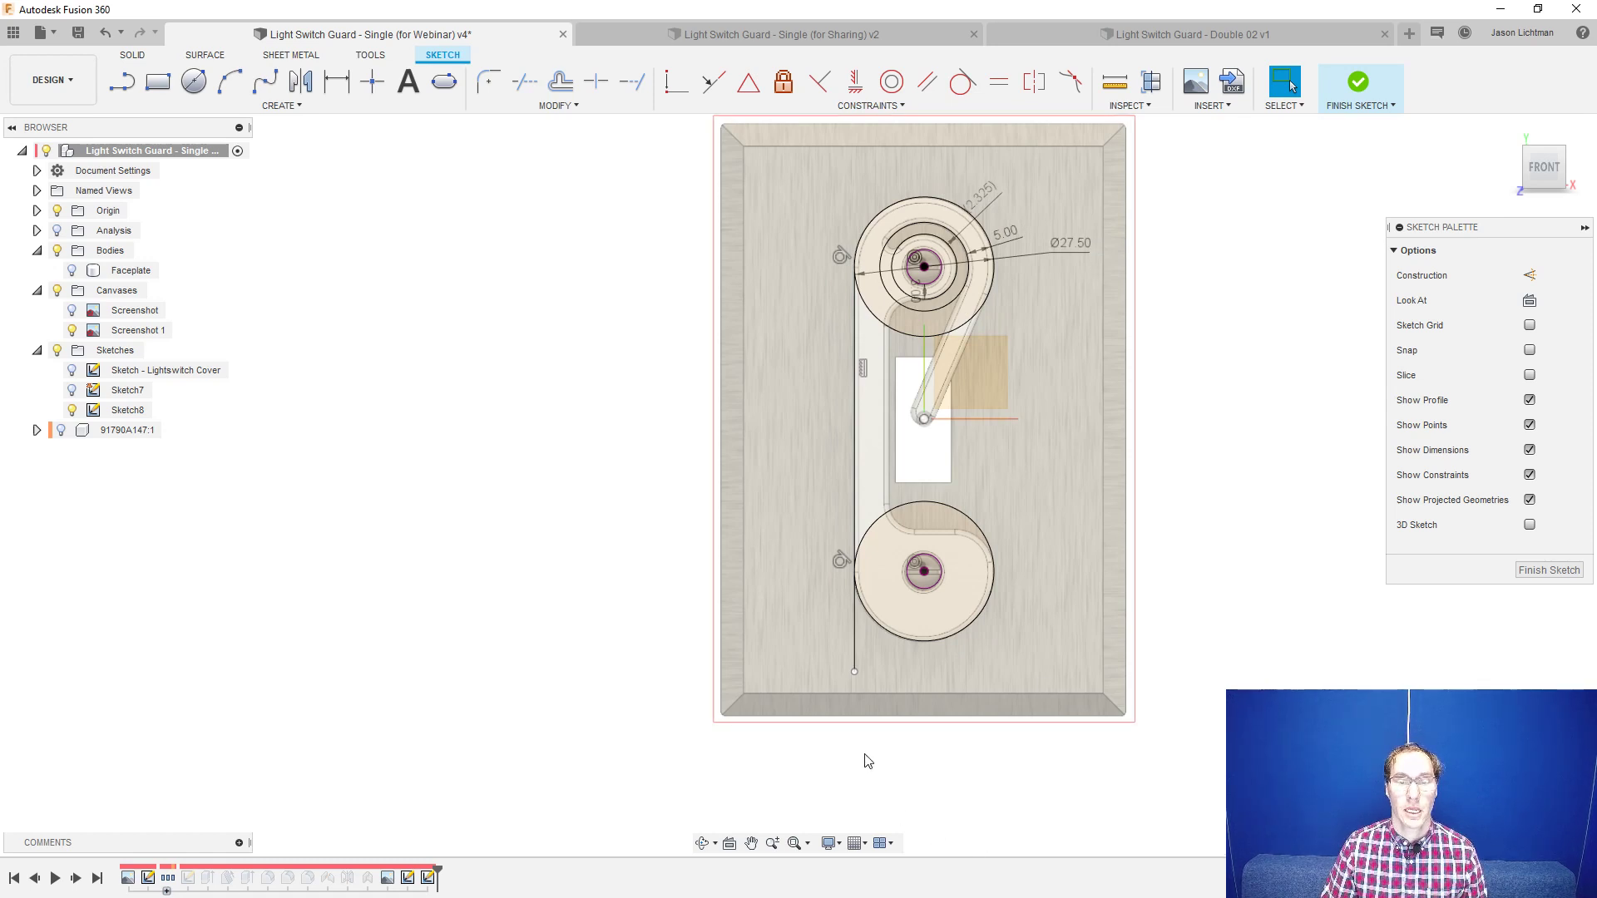
- Try ending the vertical line on the lower circle with a Coincident constraint, and undo back to the 35 mm upper diameter
scroll(866, 758, up, 3)
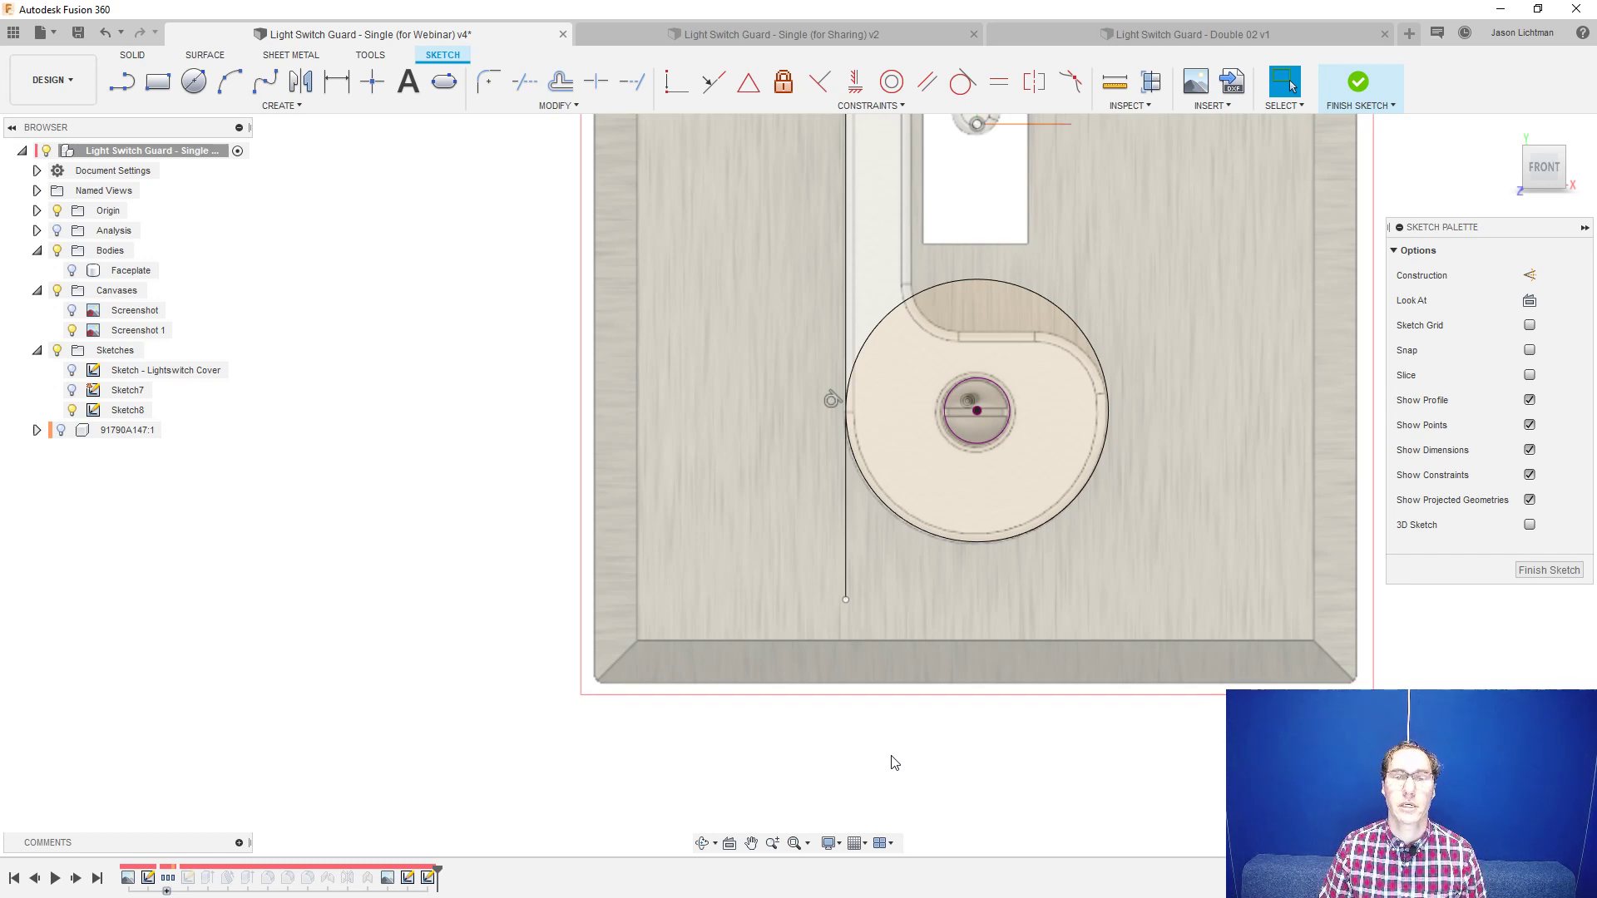
click(680, 91)
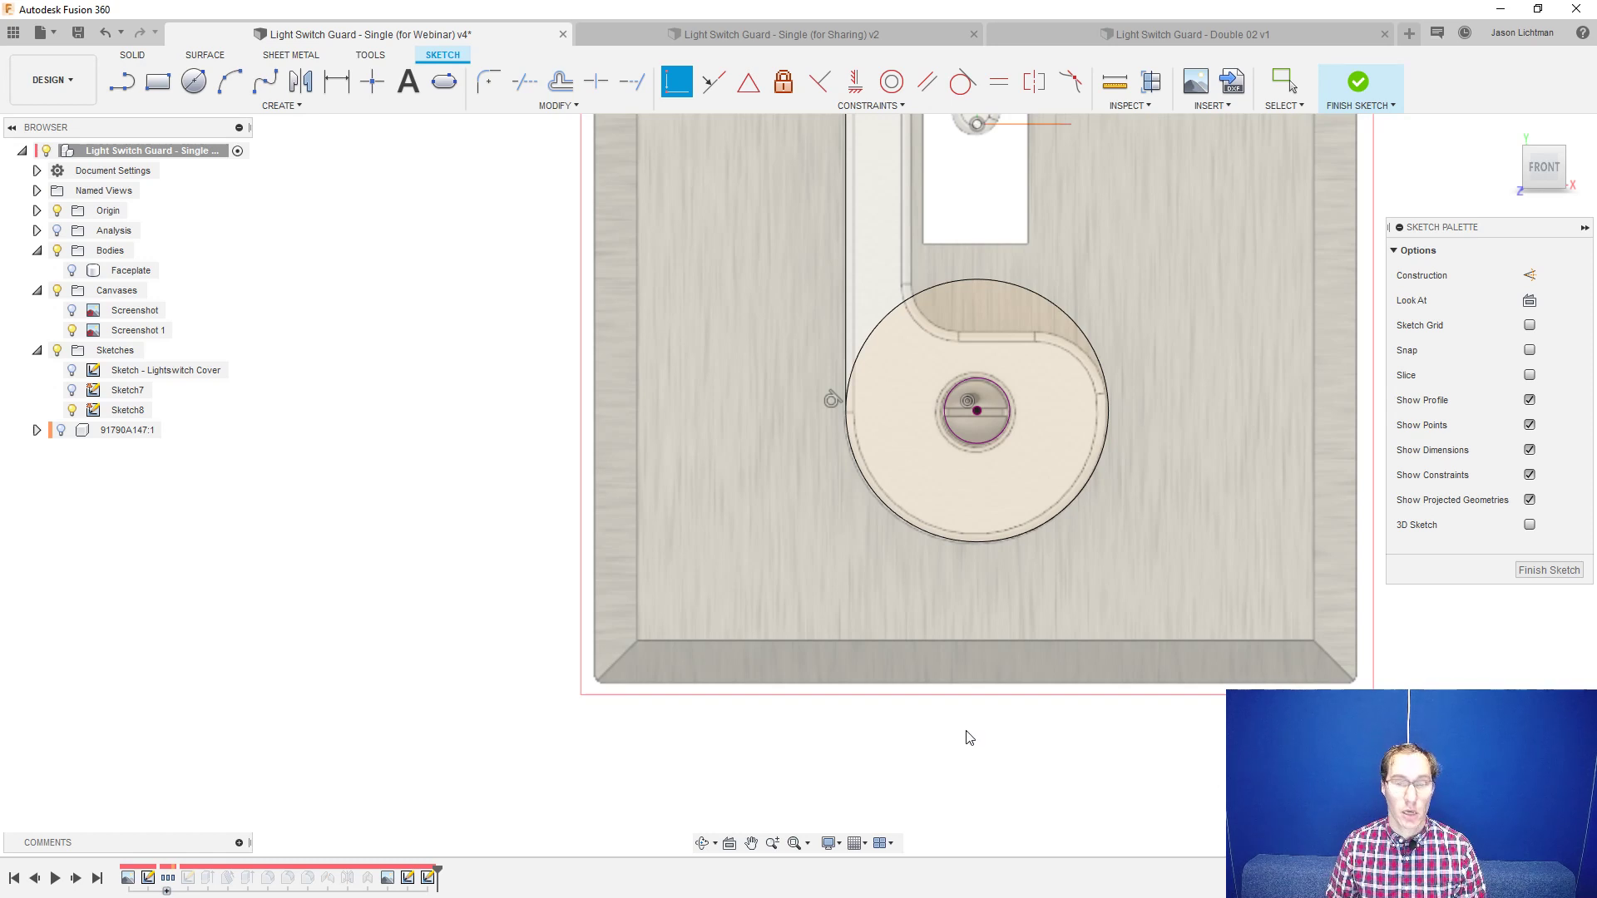
key(Escape)
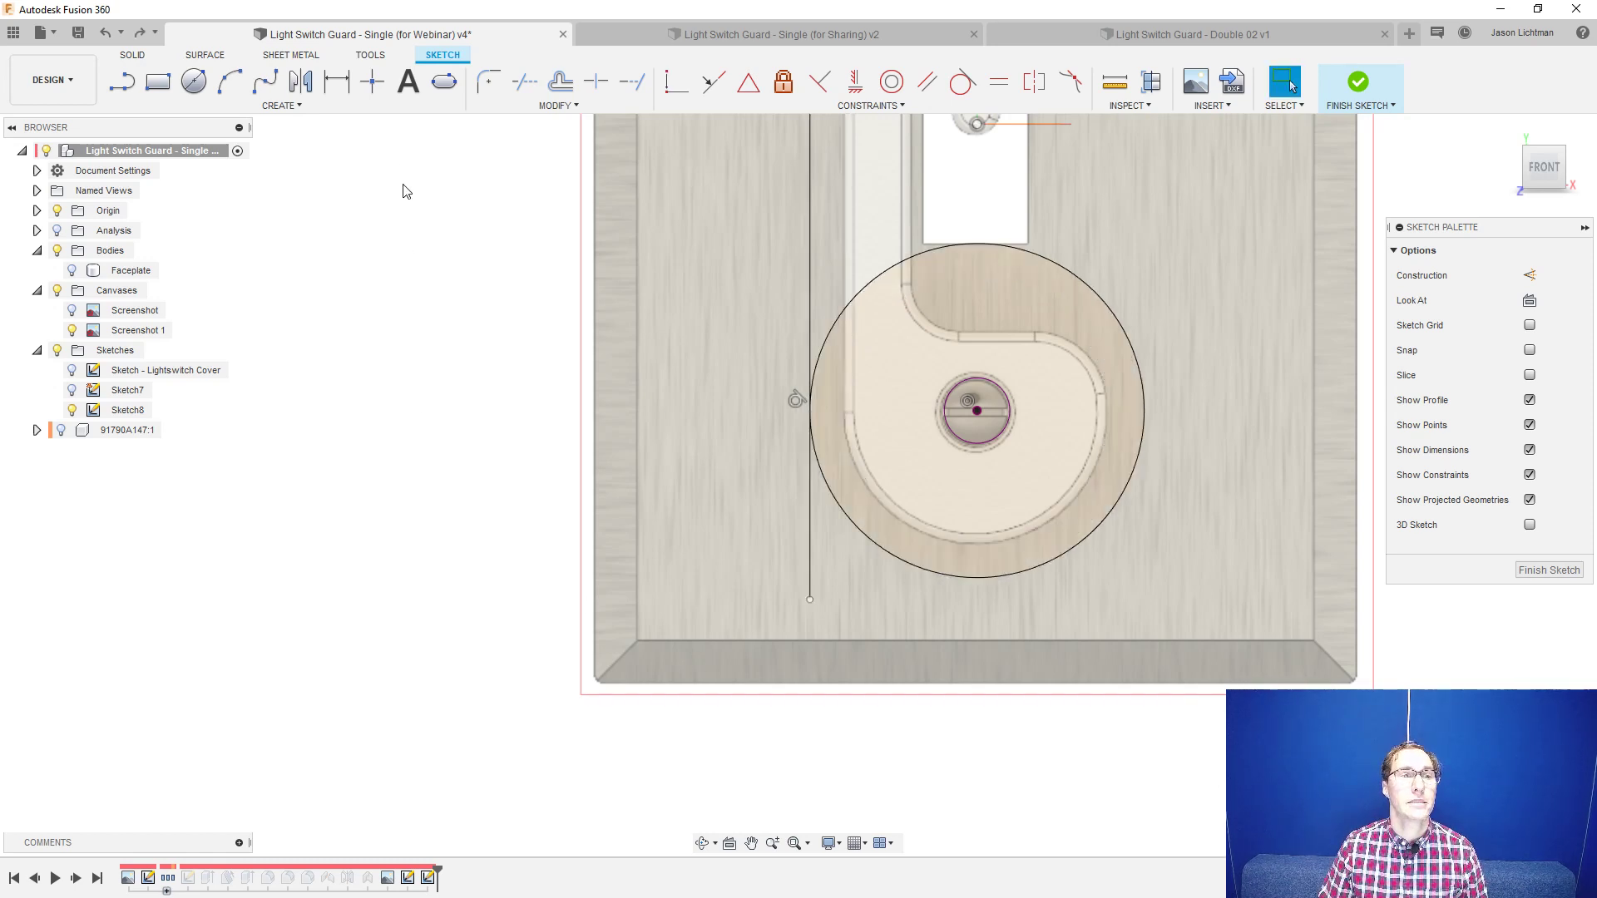
- Trim the vertical line's overhang below its tangent point on the lower circle, and undo the trim
click(496, 106)
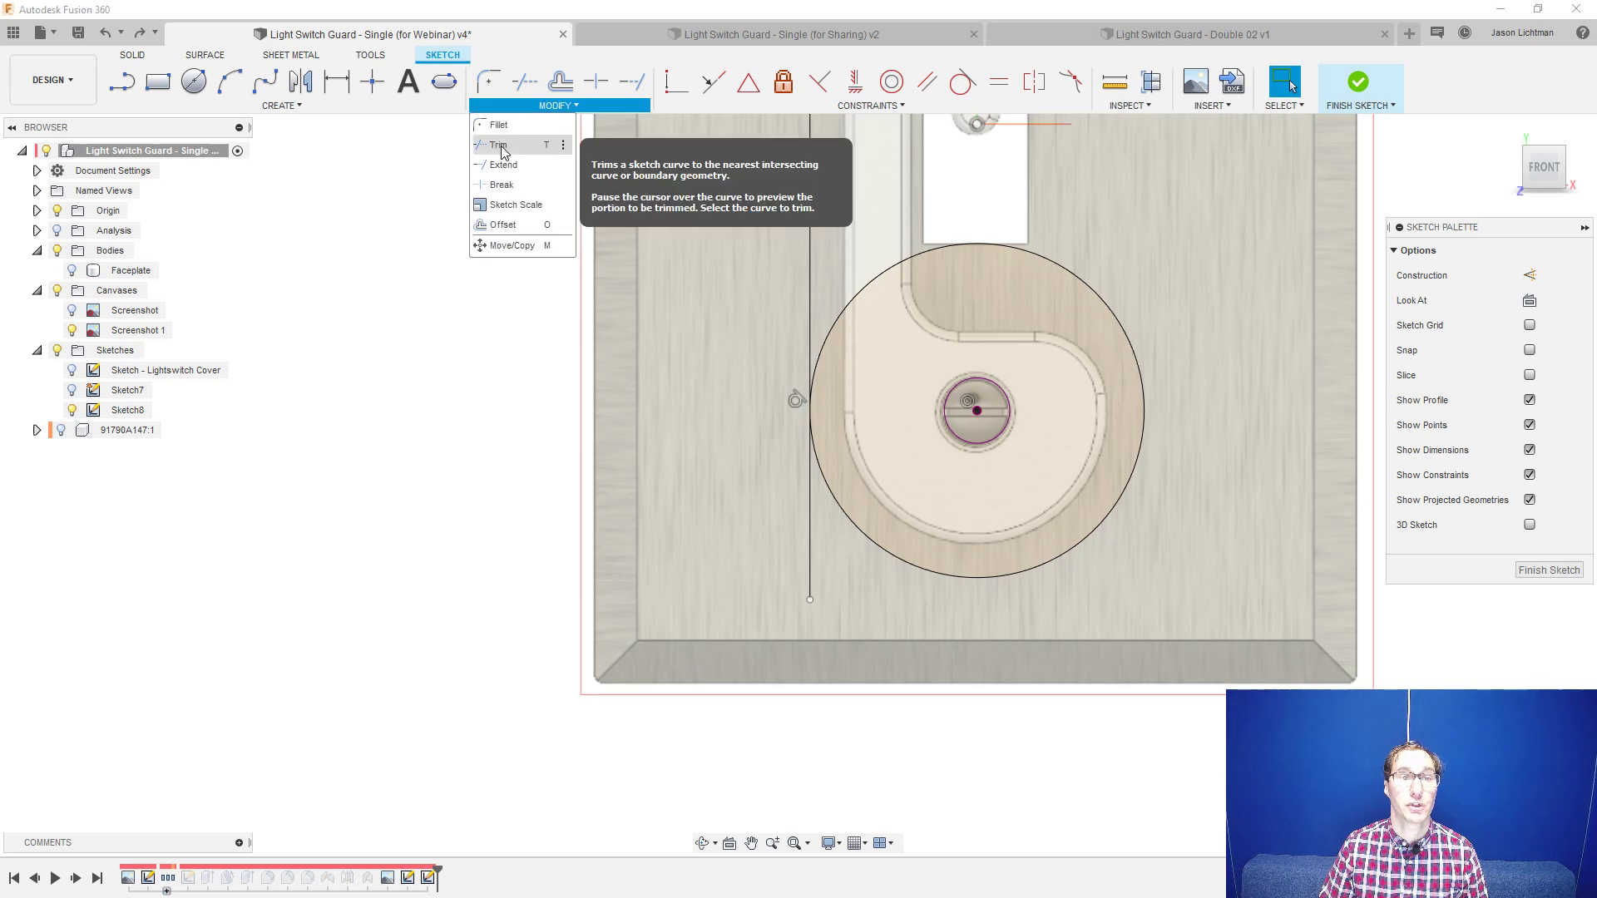
click(501, 145)
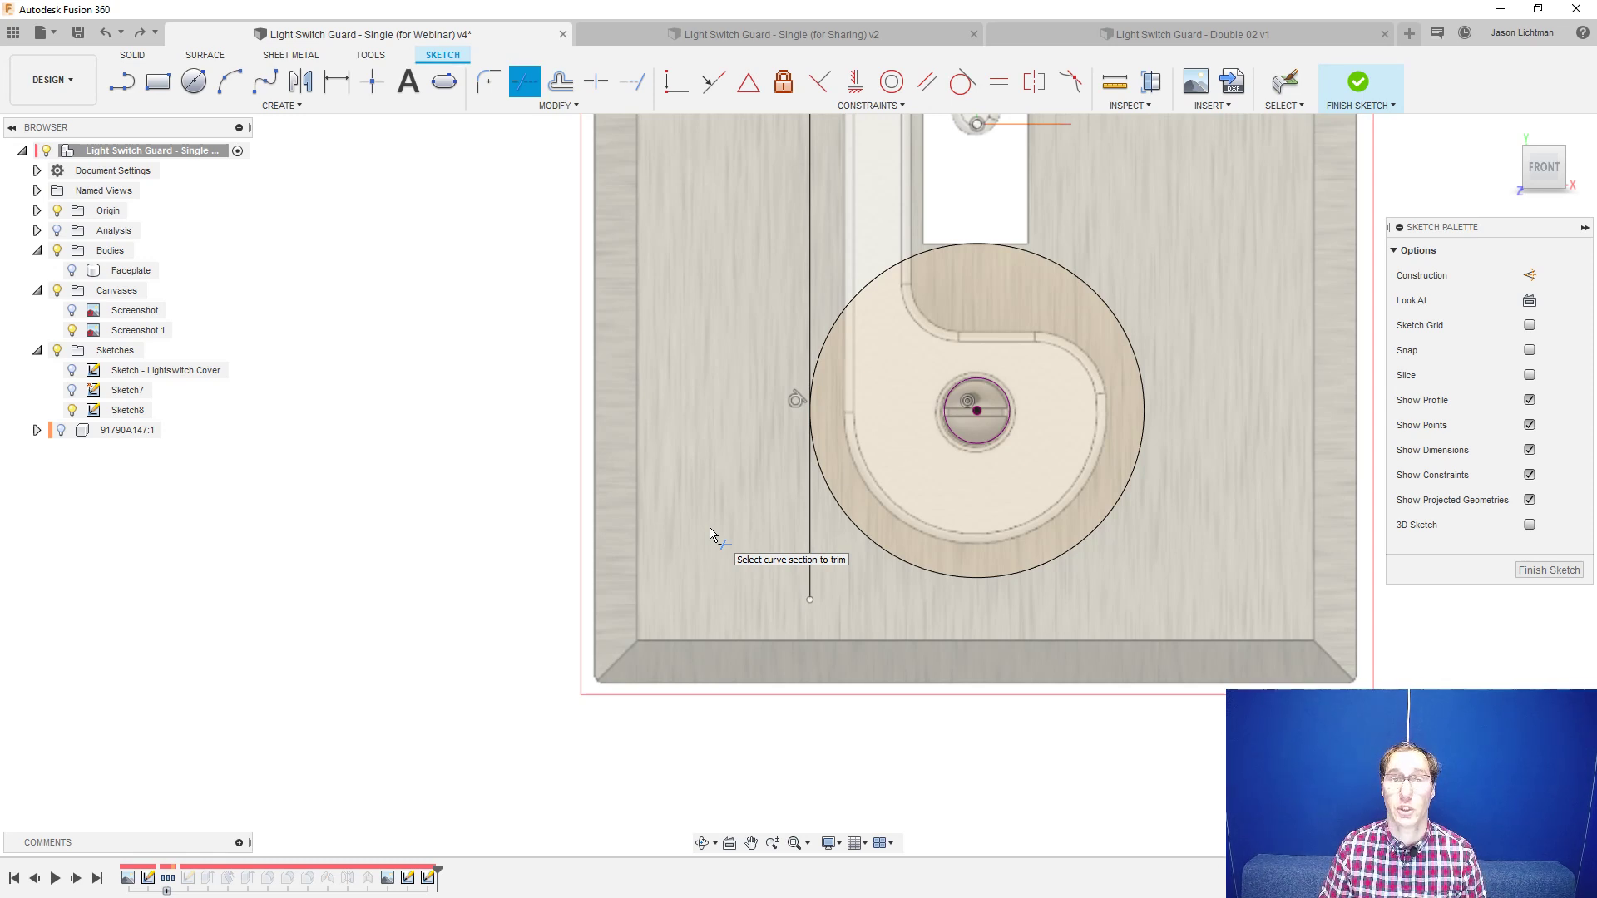
click(811, 545)
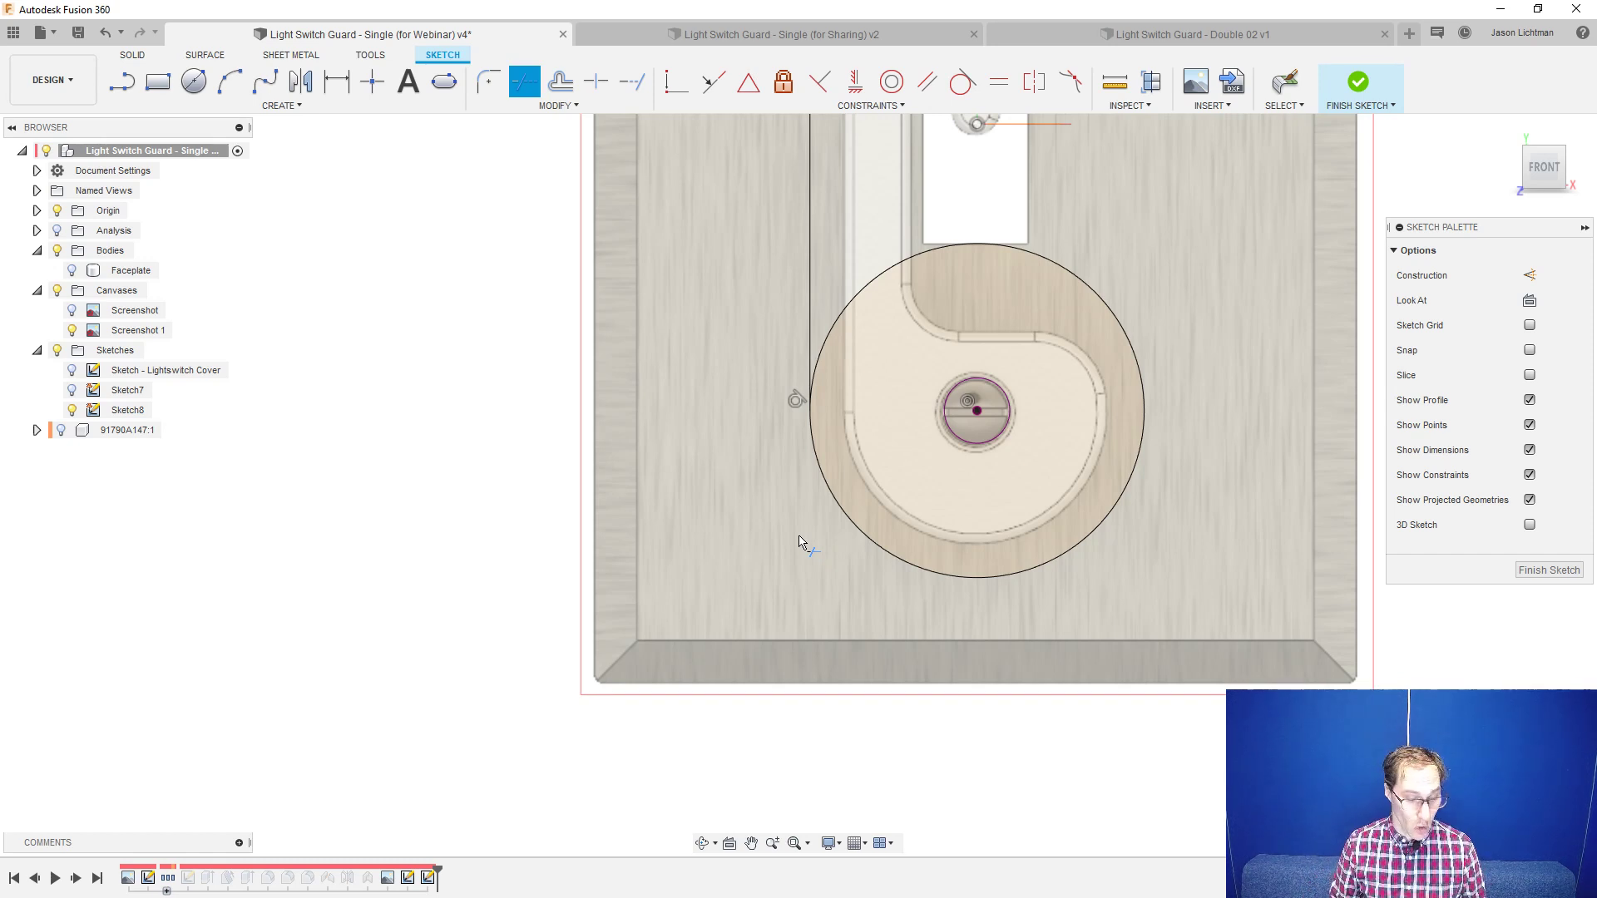
key(Escape)
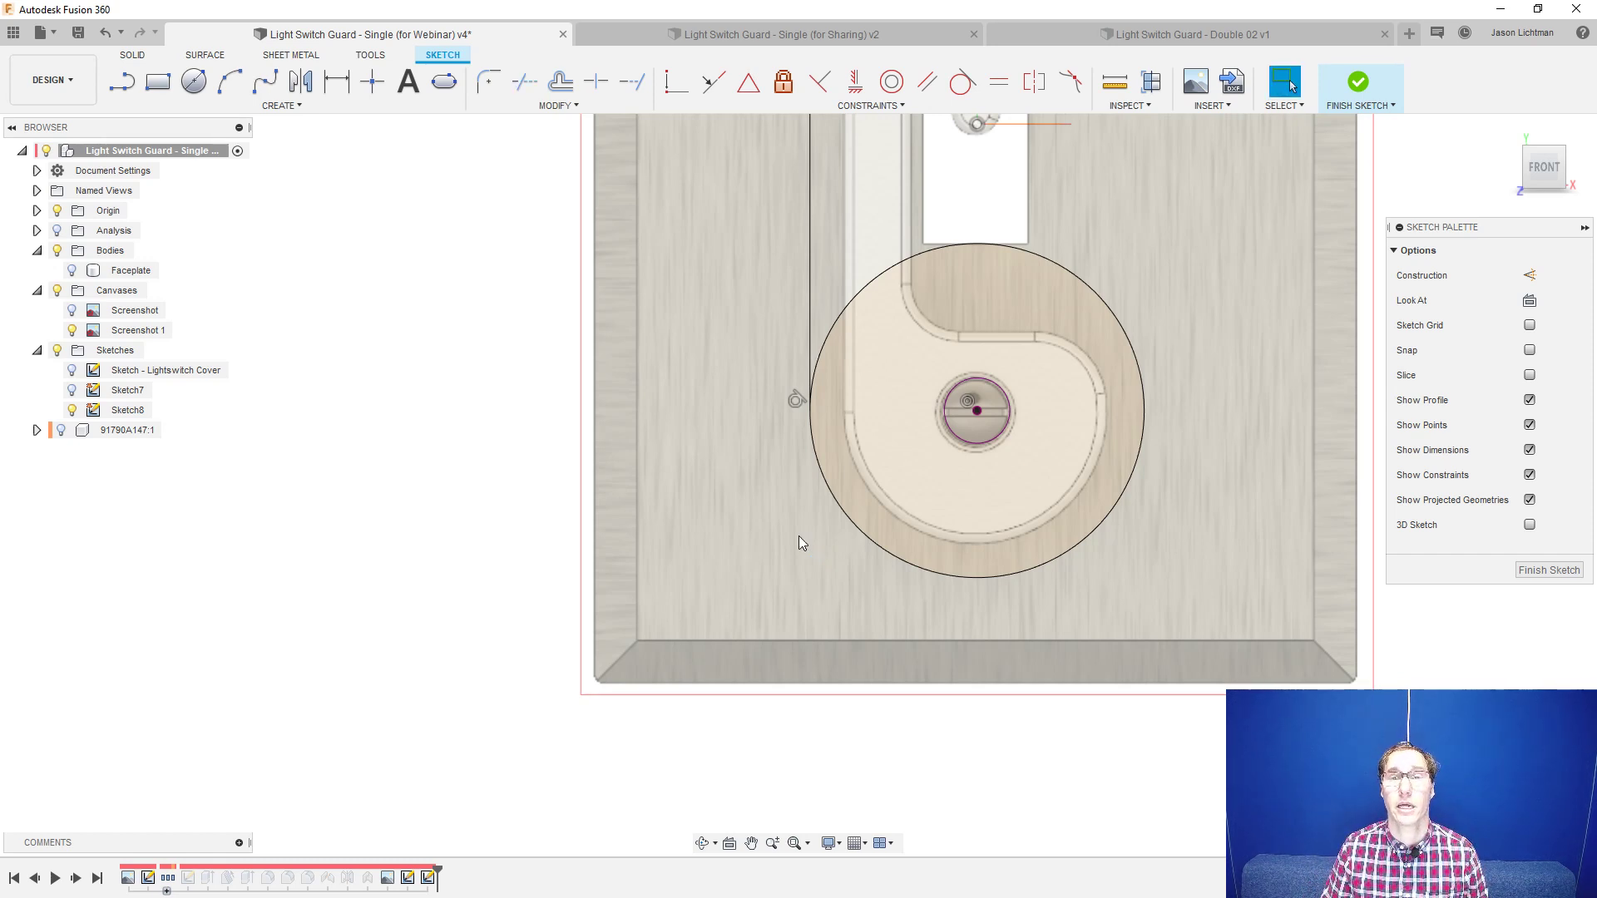
key(ctrl+z)
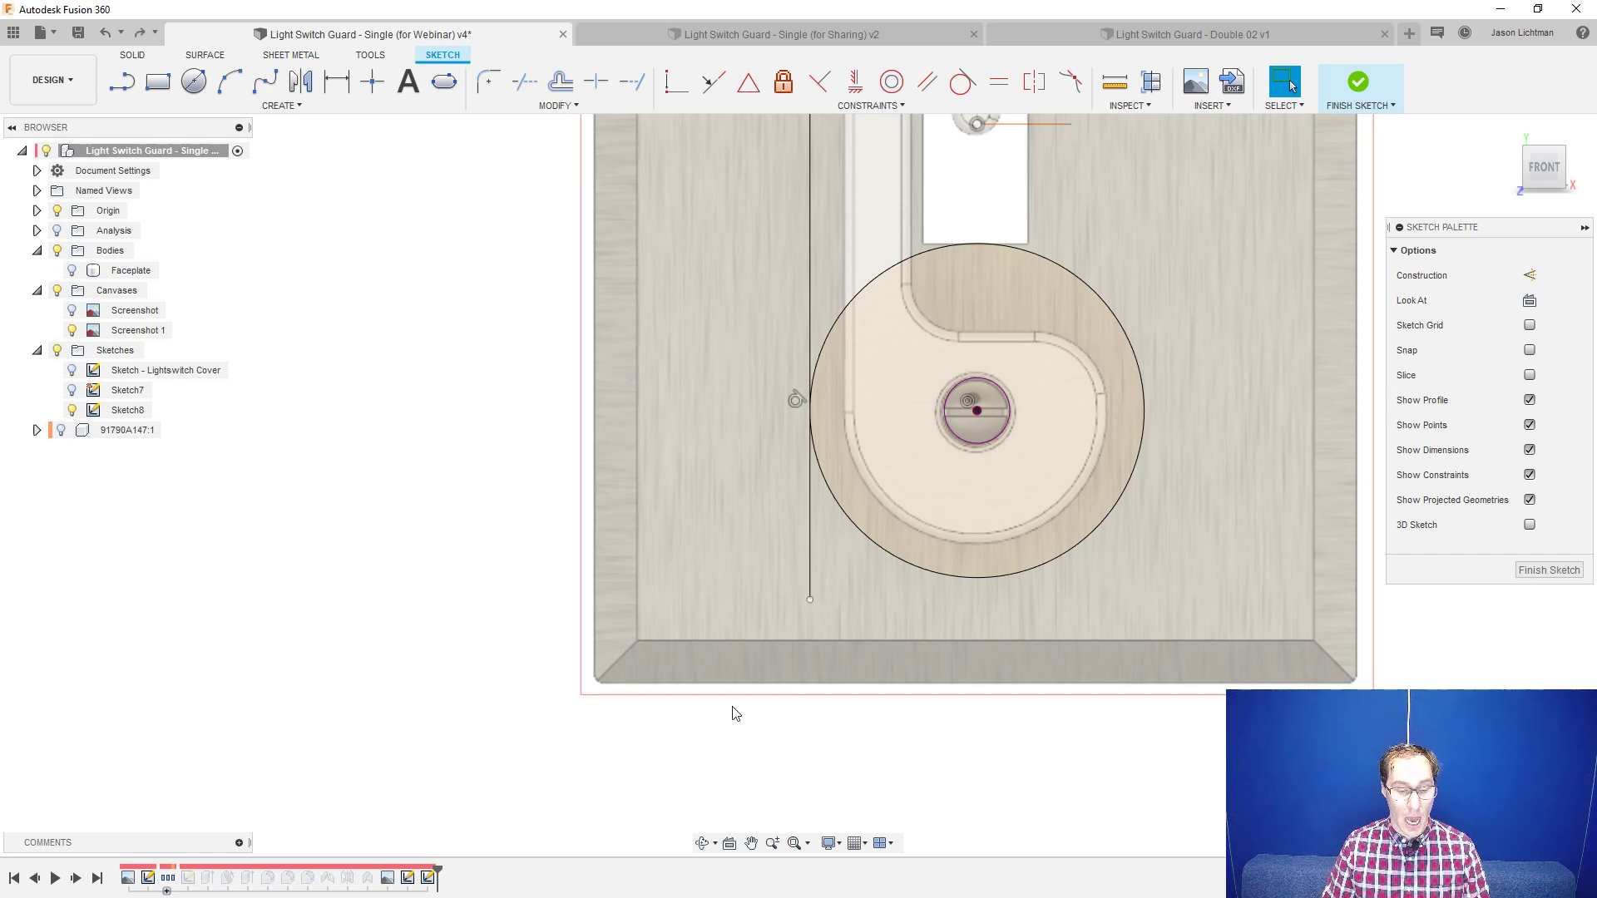
- Trim away the part of the vertical line that extends below the lower circle's tangent point
key(t)
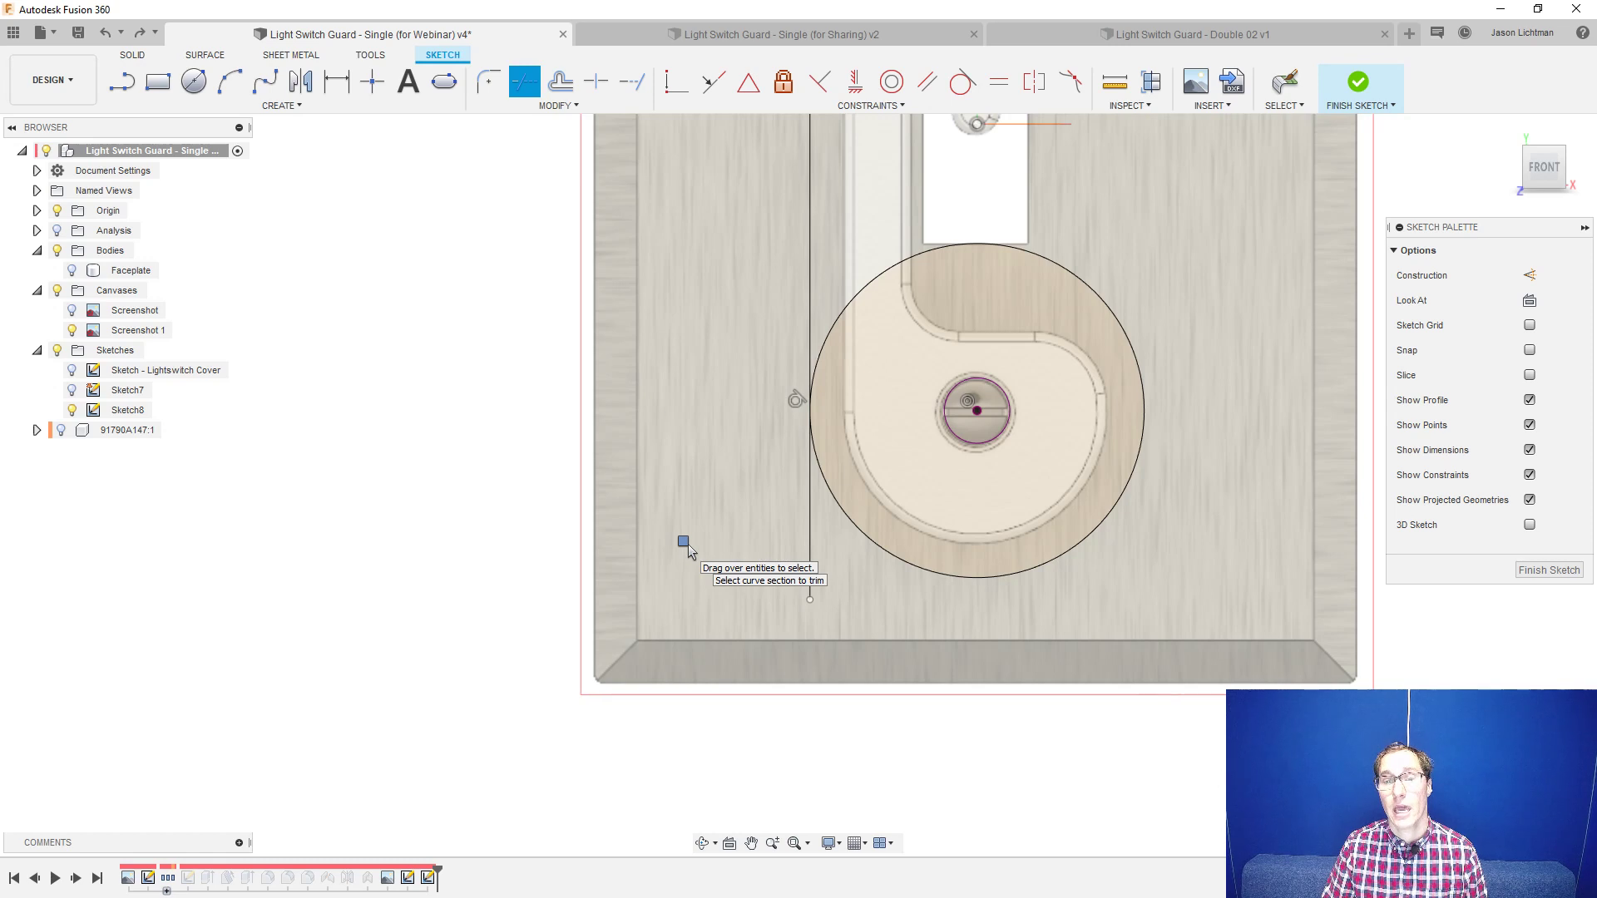
click(810, 555)
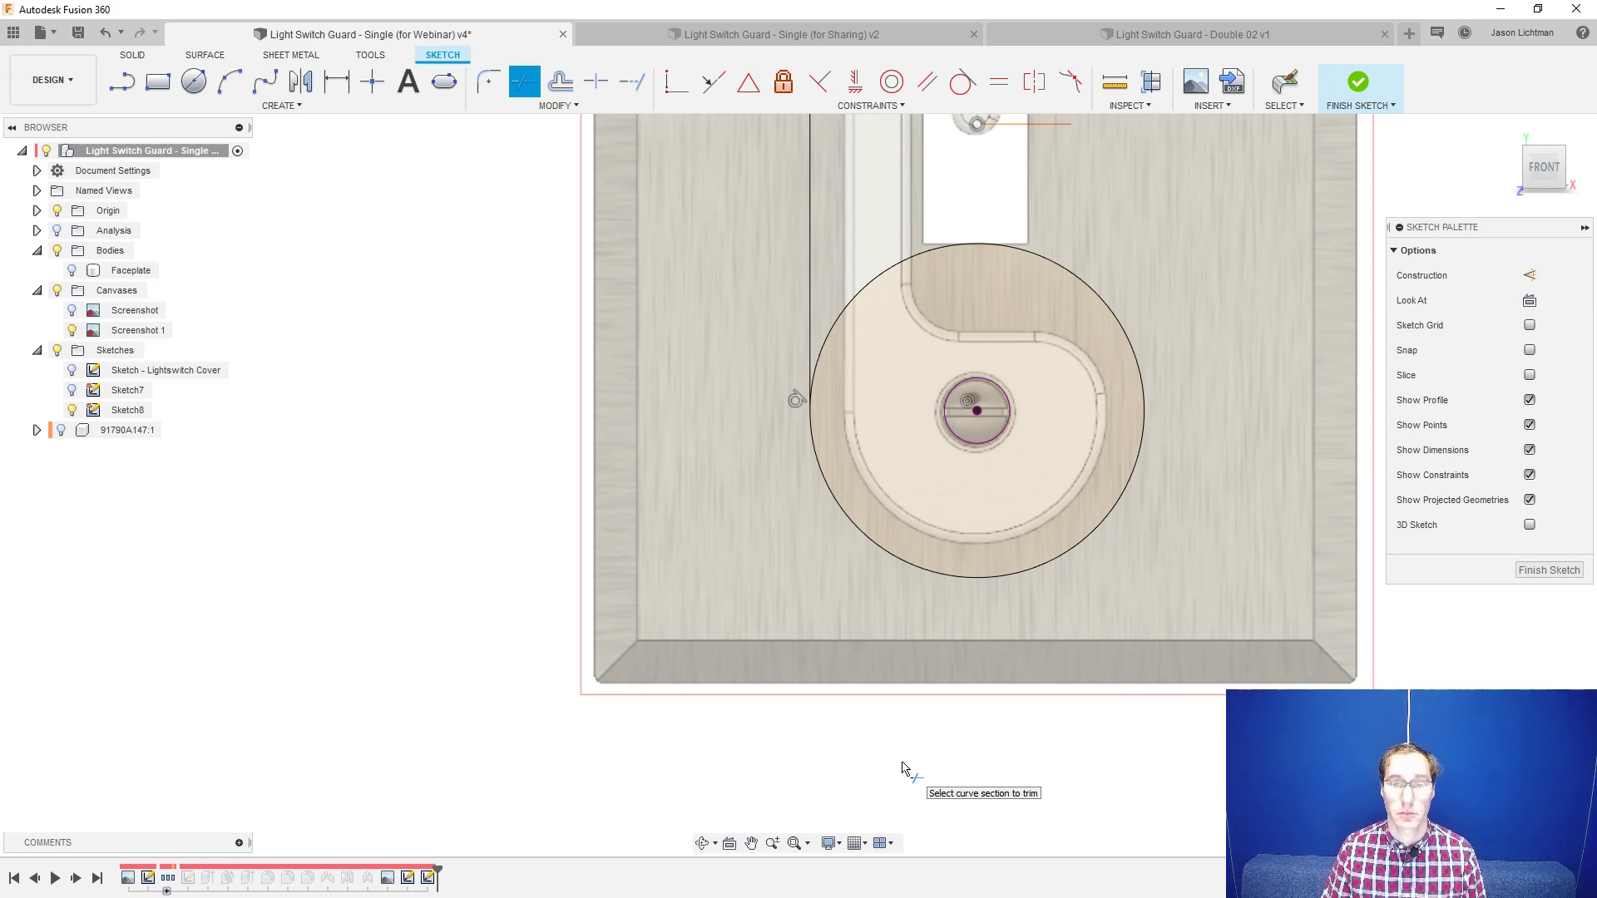
scroll(904, 764, down, 5)
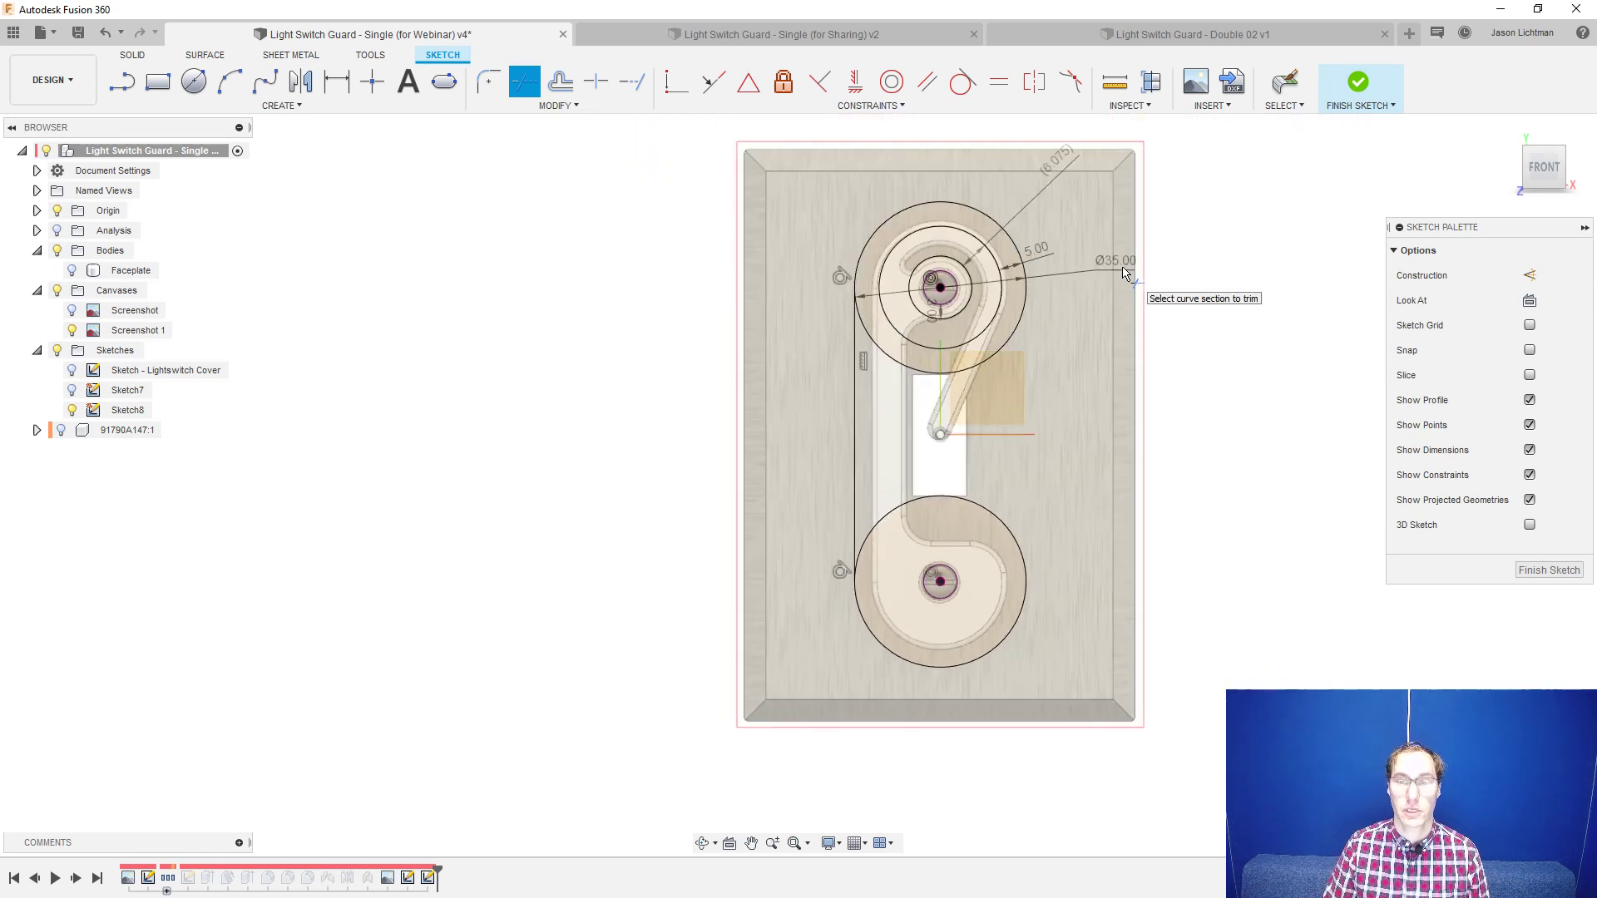
key(Escape)
- Set the upper outer circle's diameter to 27.5 mm
double_click(1122, 266)
text(27)
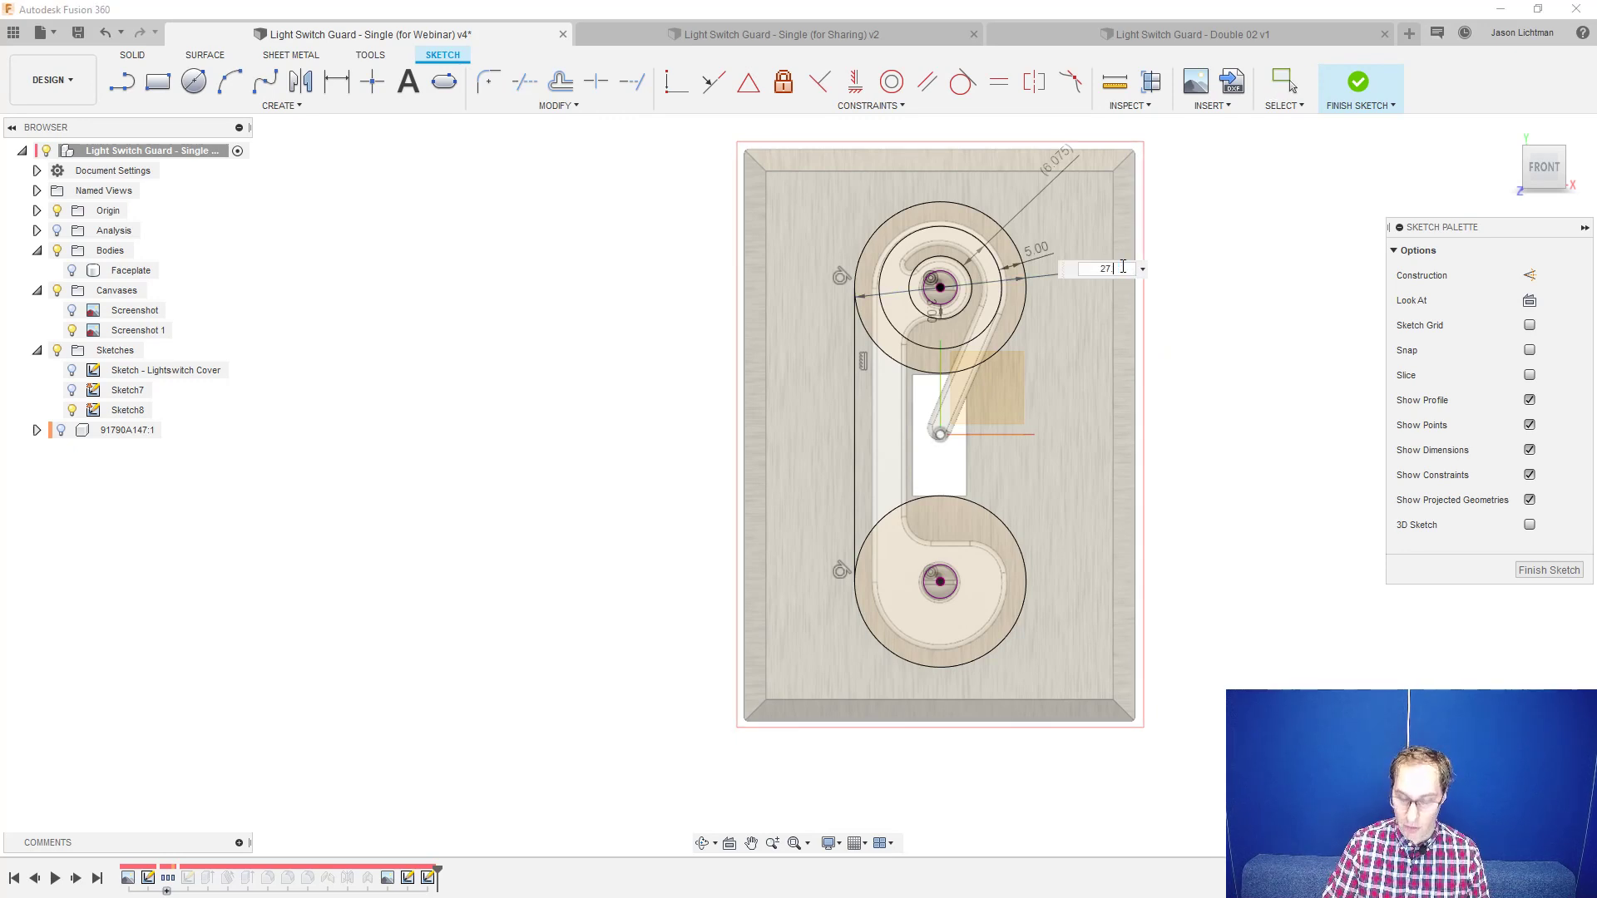
text(.5)
key(Return)
- Draw a horizontal line about 26.5 mm long across the lower circle, aligned with the canvas guard's flat upper edge there
scroll(1034, 426, up, 3)
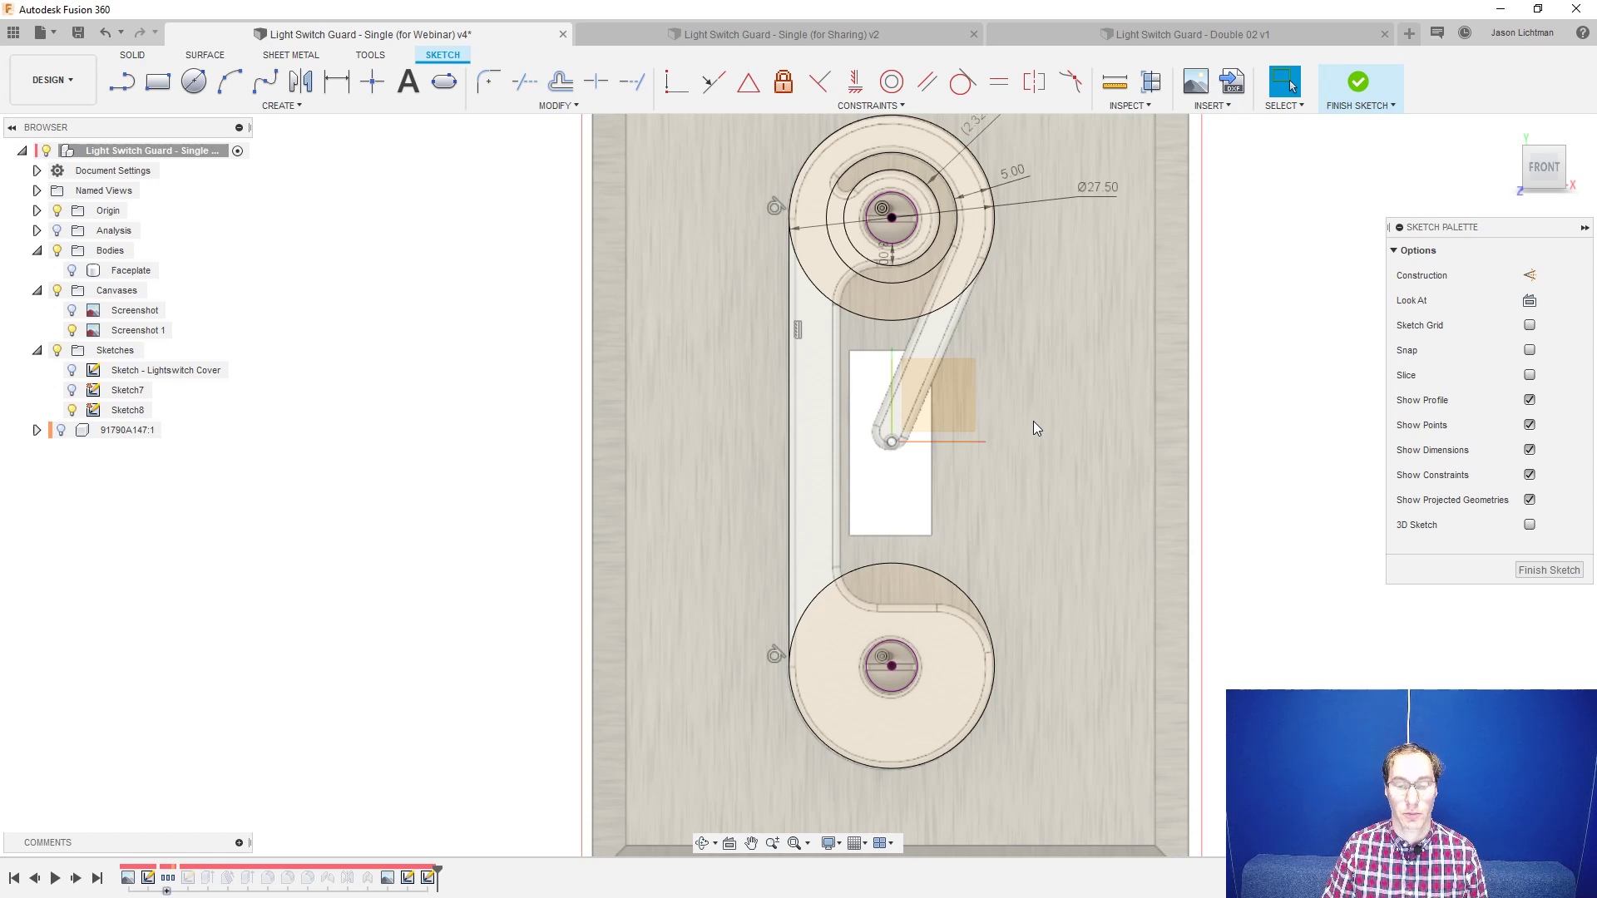
key(l)
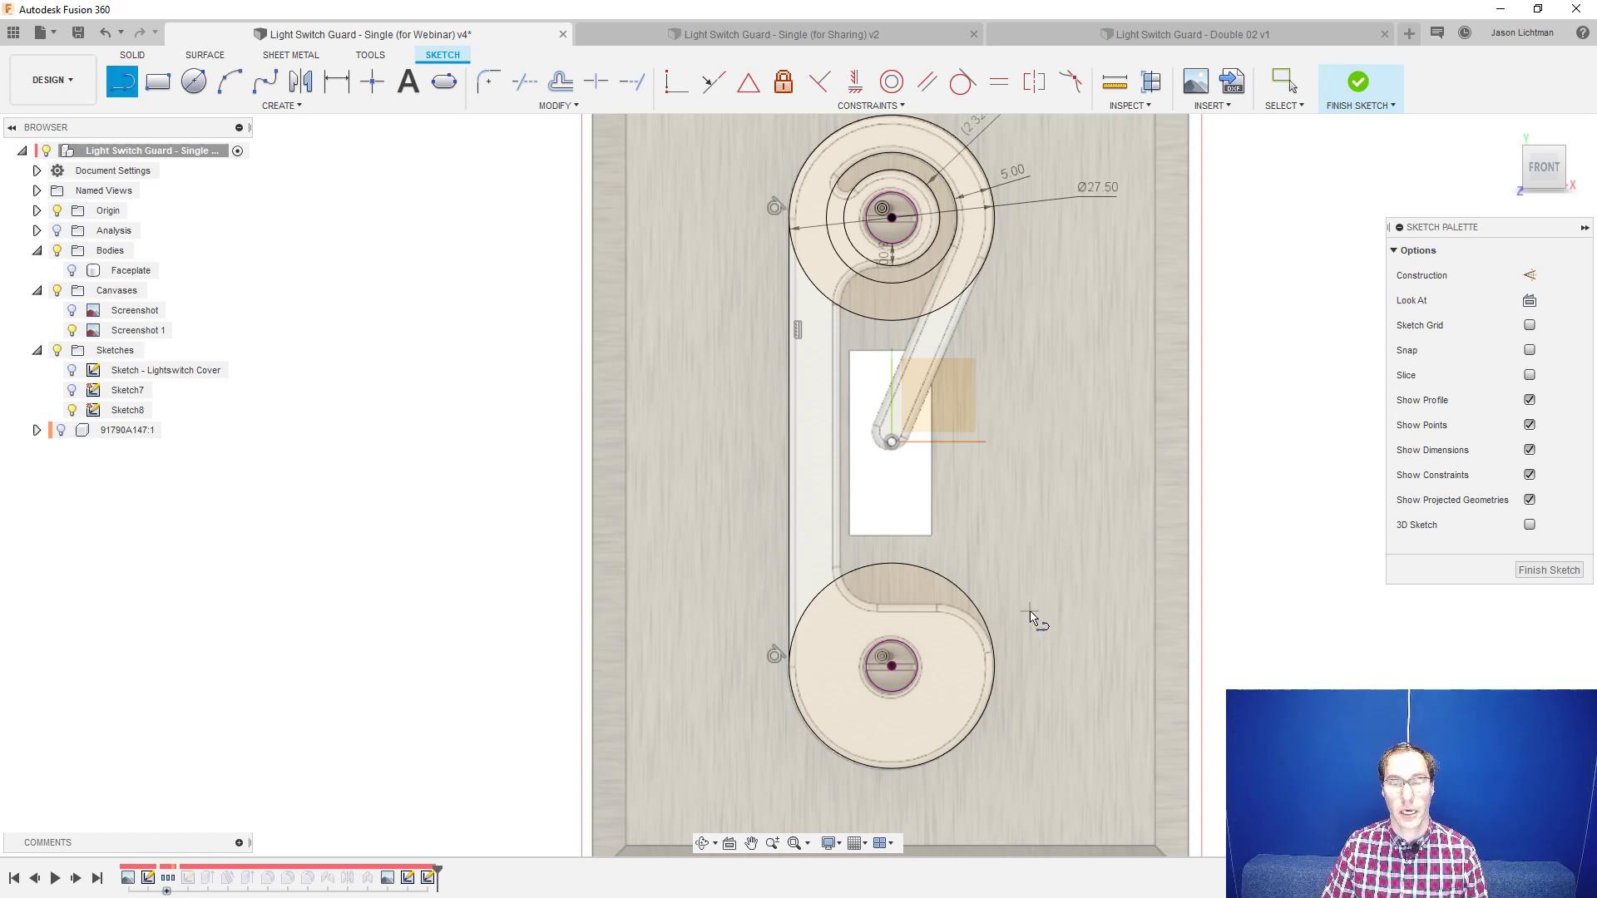
click(1029, 611)
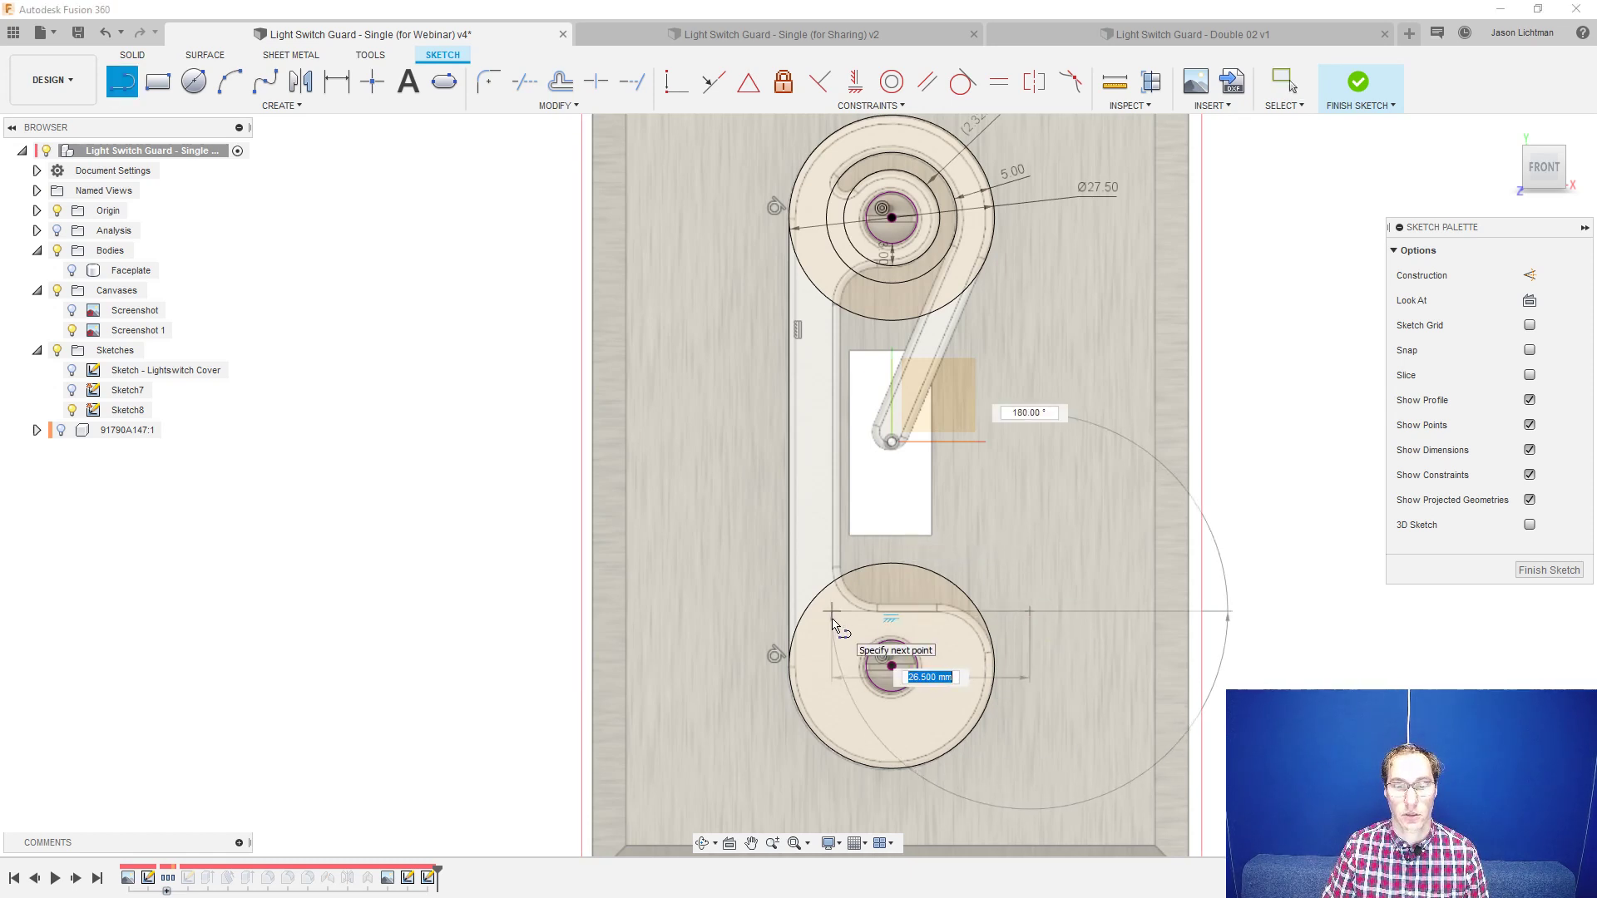
click(832, 612)
scroll(885, 624, up, 2)
key(Escape)
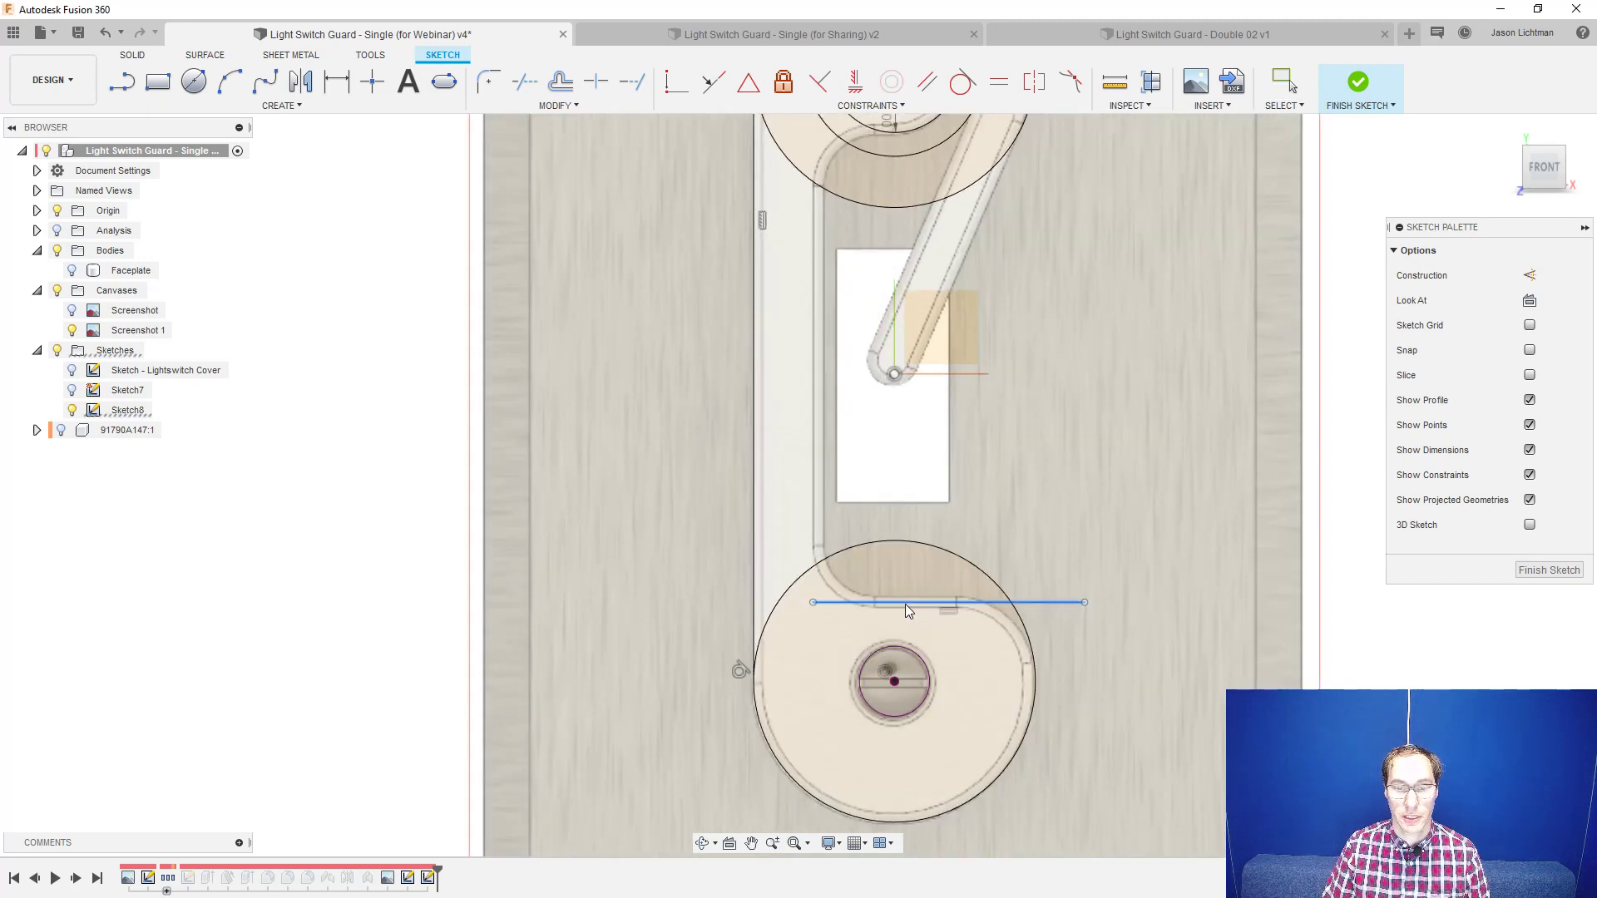
drag(906, 602, 906, 599)
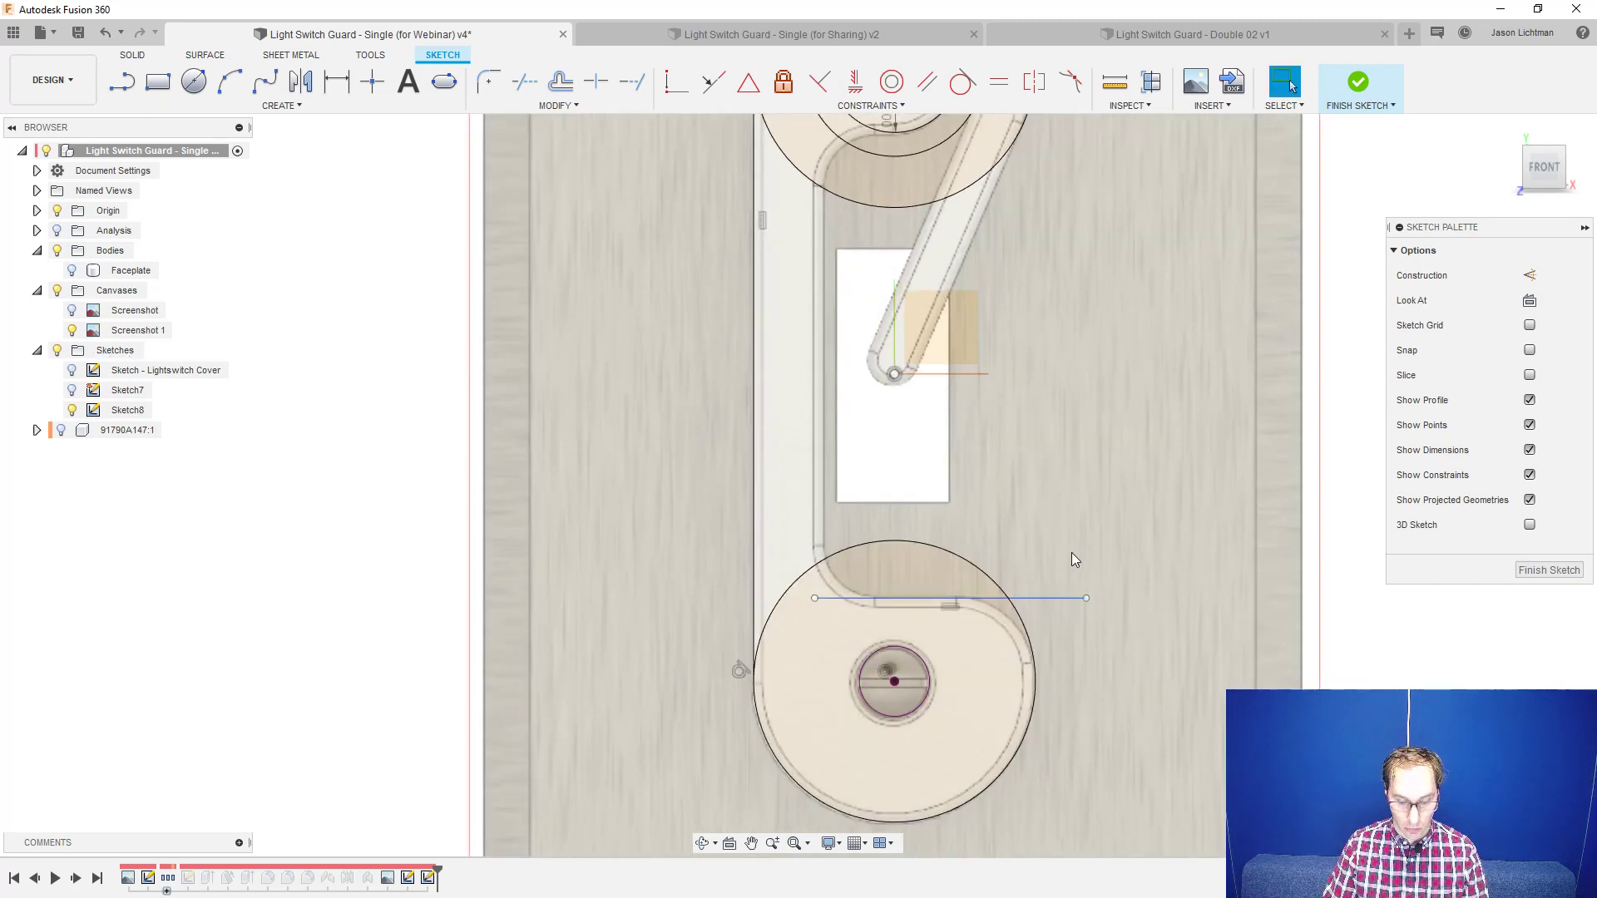
- Draw a line about 33 mm long upward from the horizontal line's left end along the arm's inner edge, and constrain it vertical
key(l)
click(815, 598)
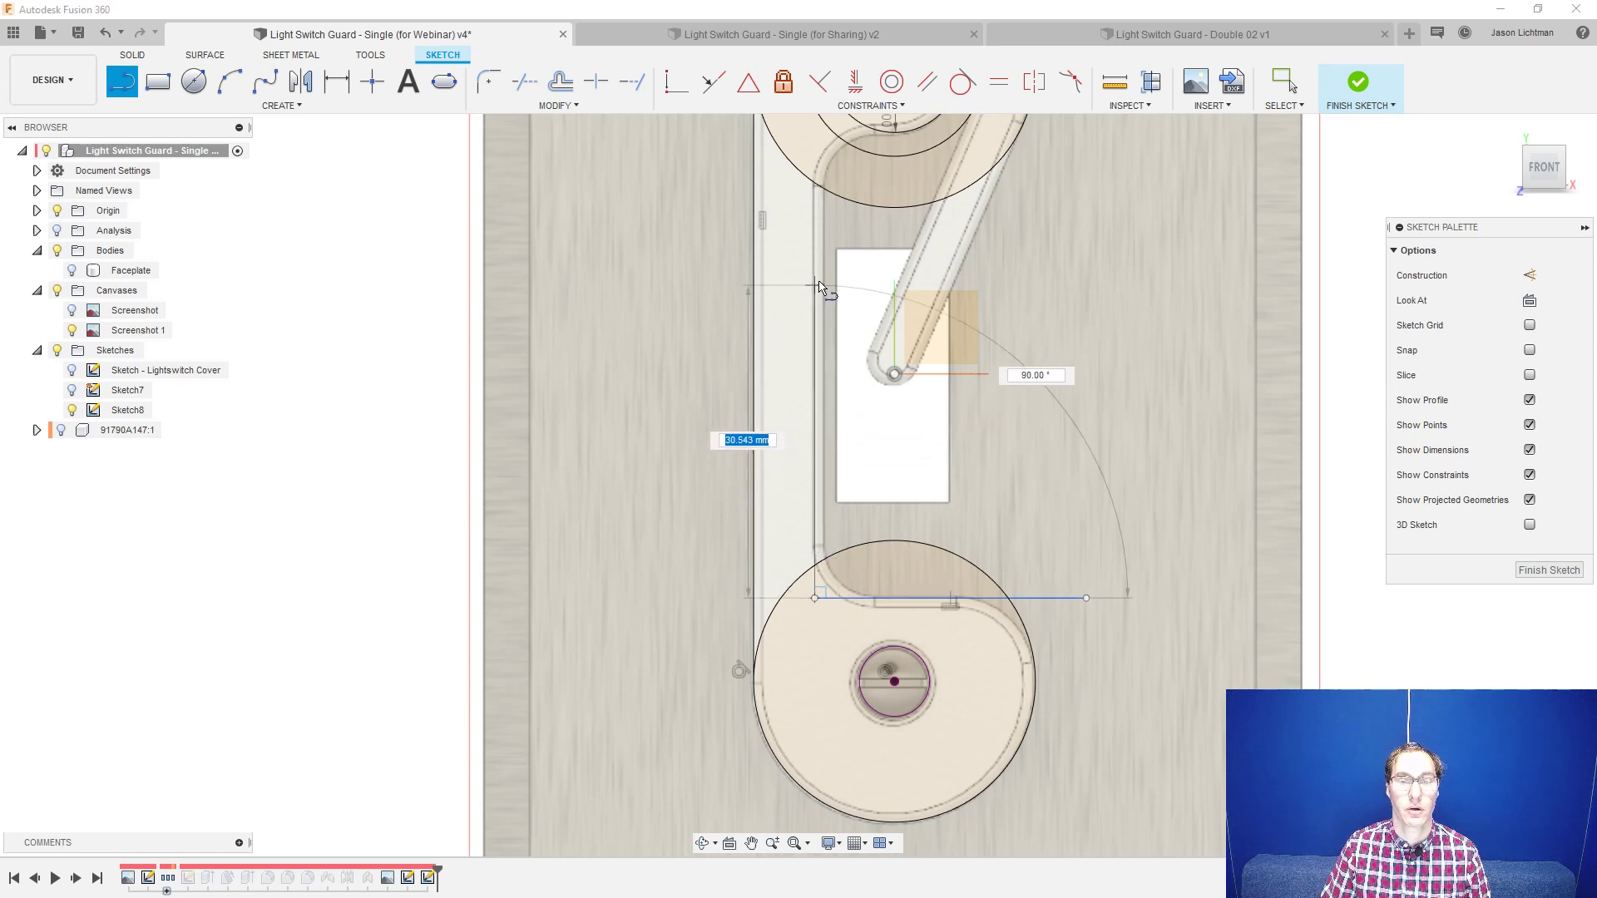
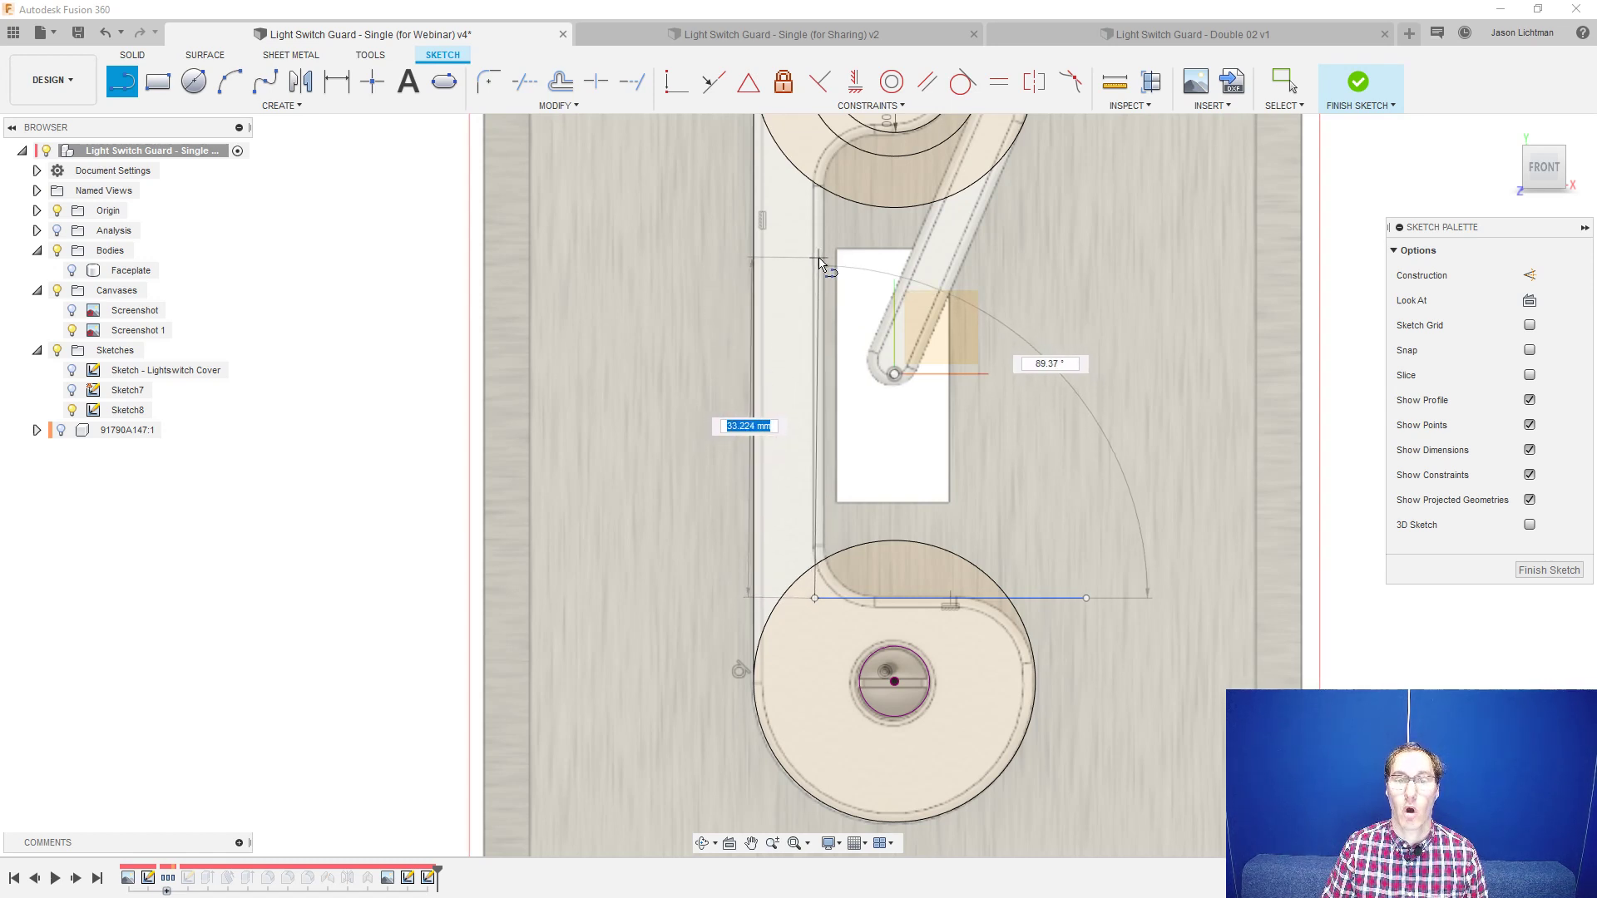
click(820, 260)
key(Escape)
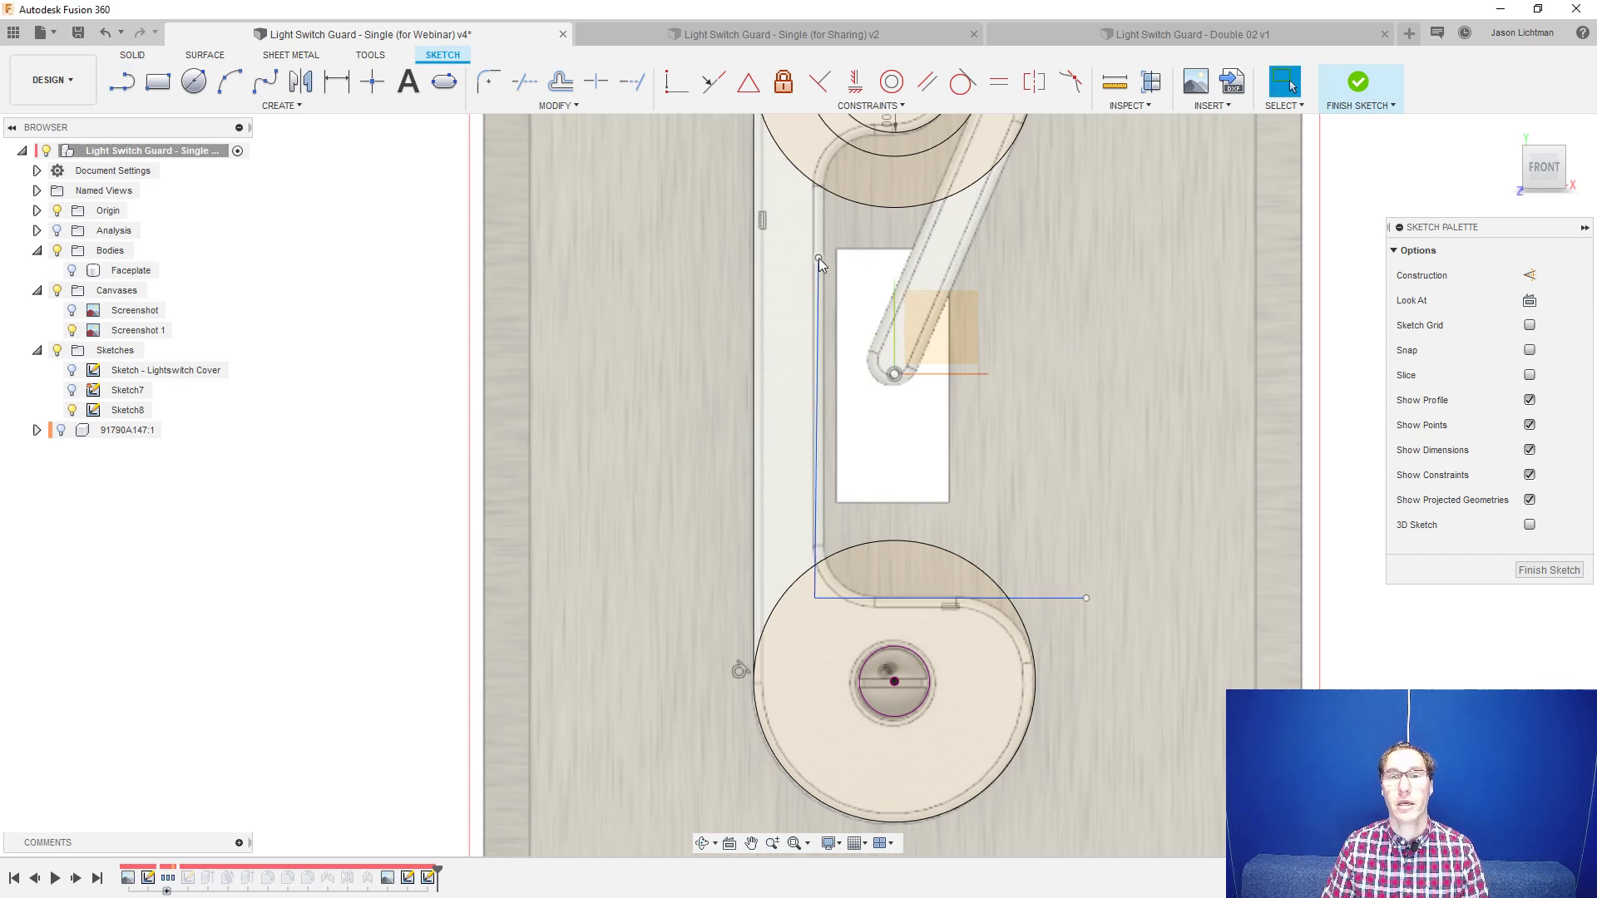
click(855, 83)
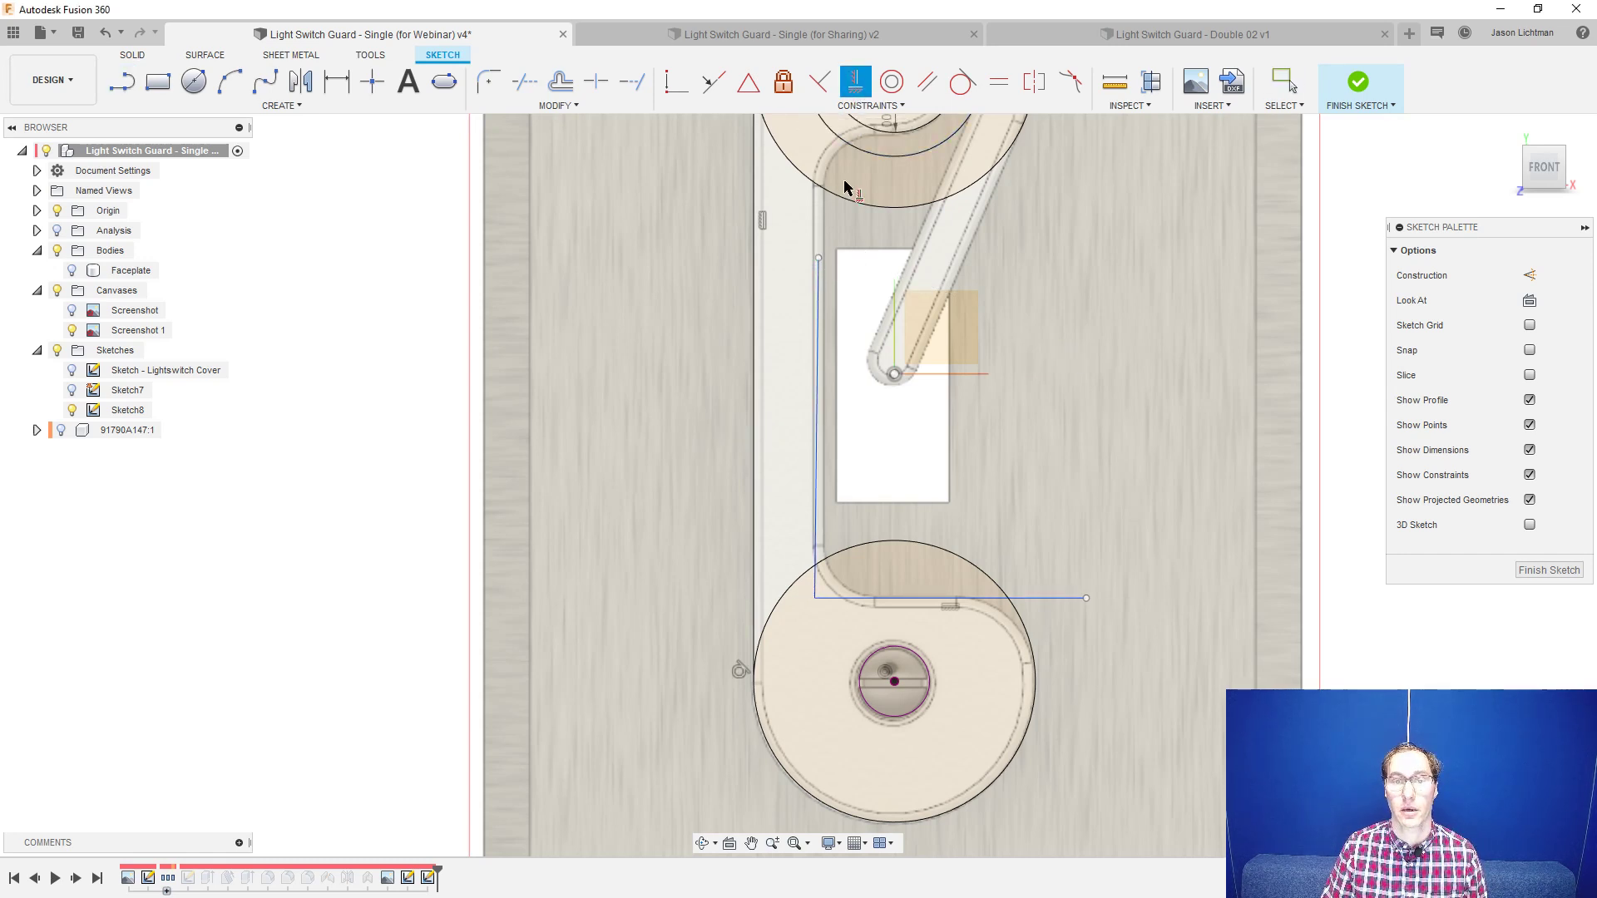
click(817, 310)
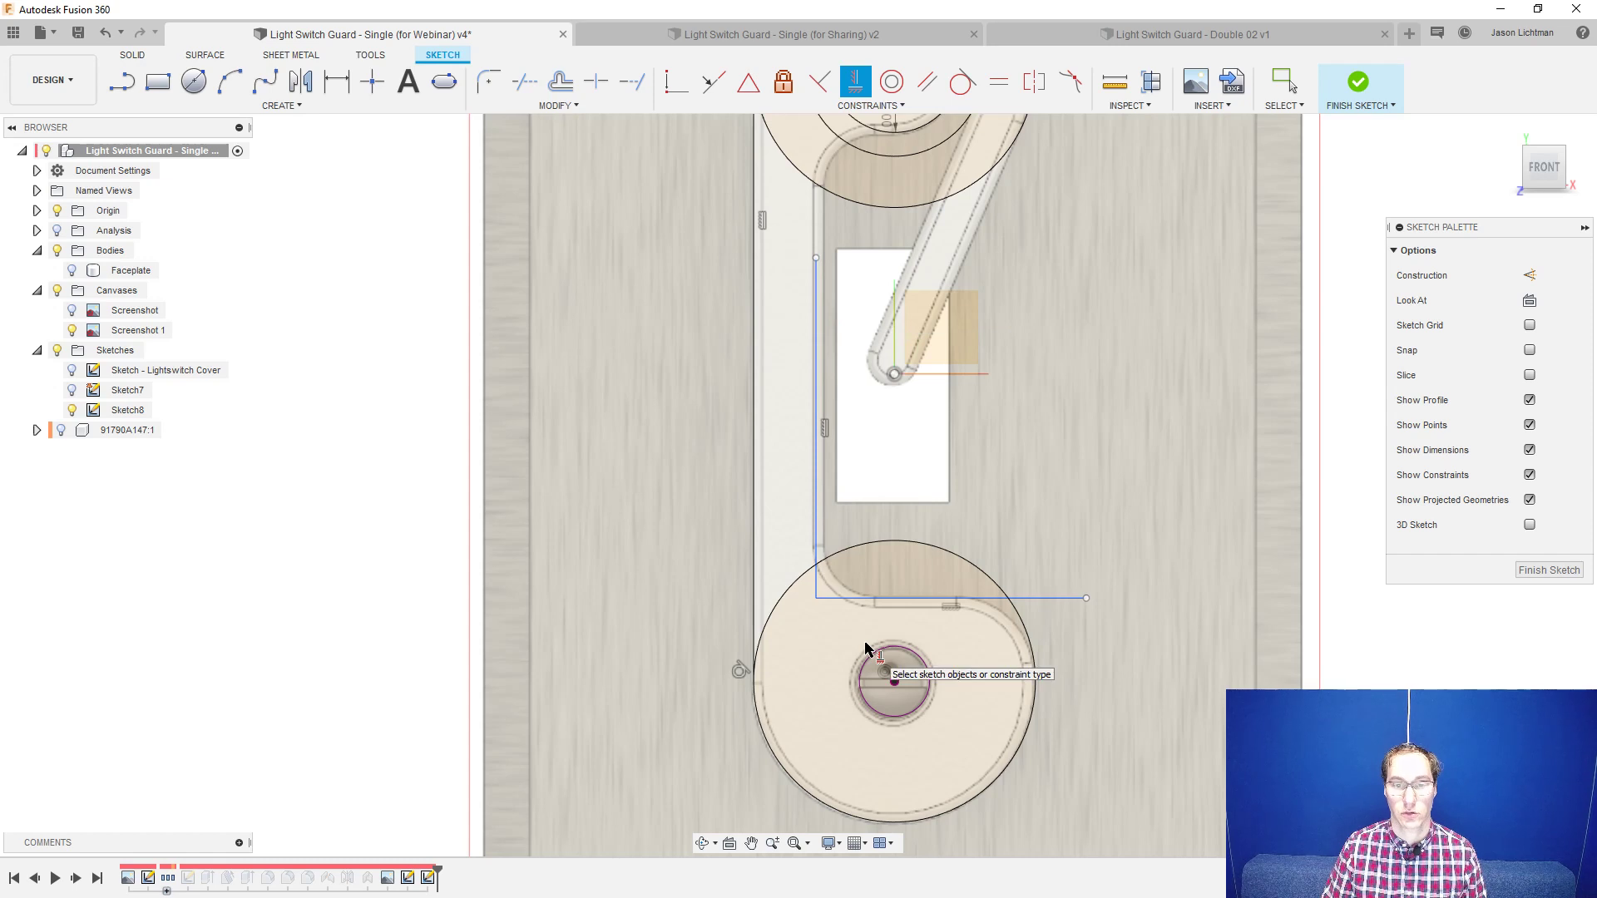
key(Escape)
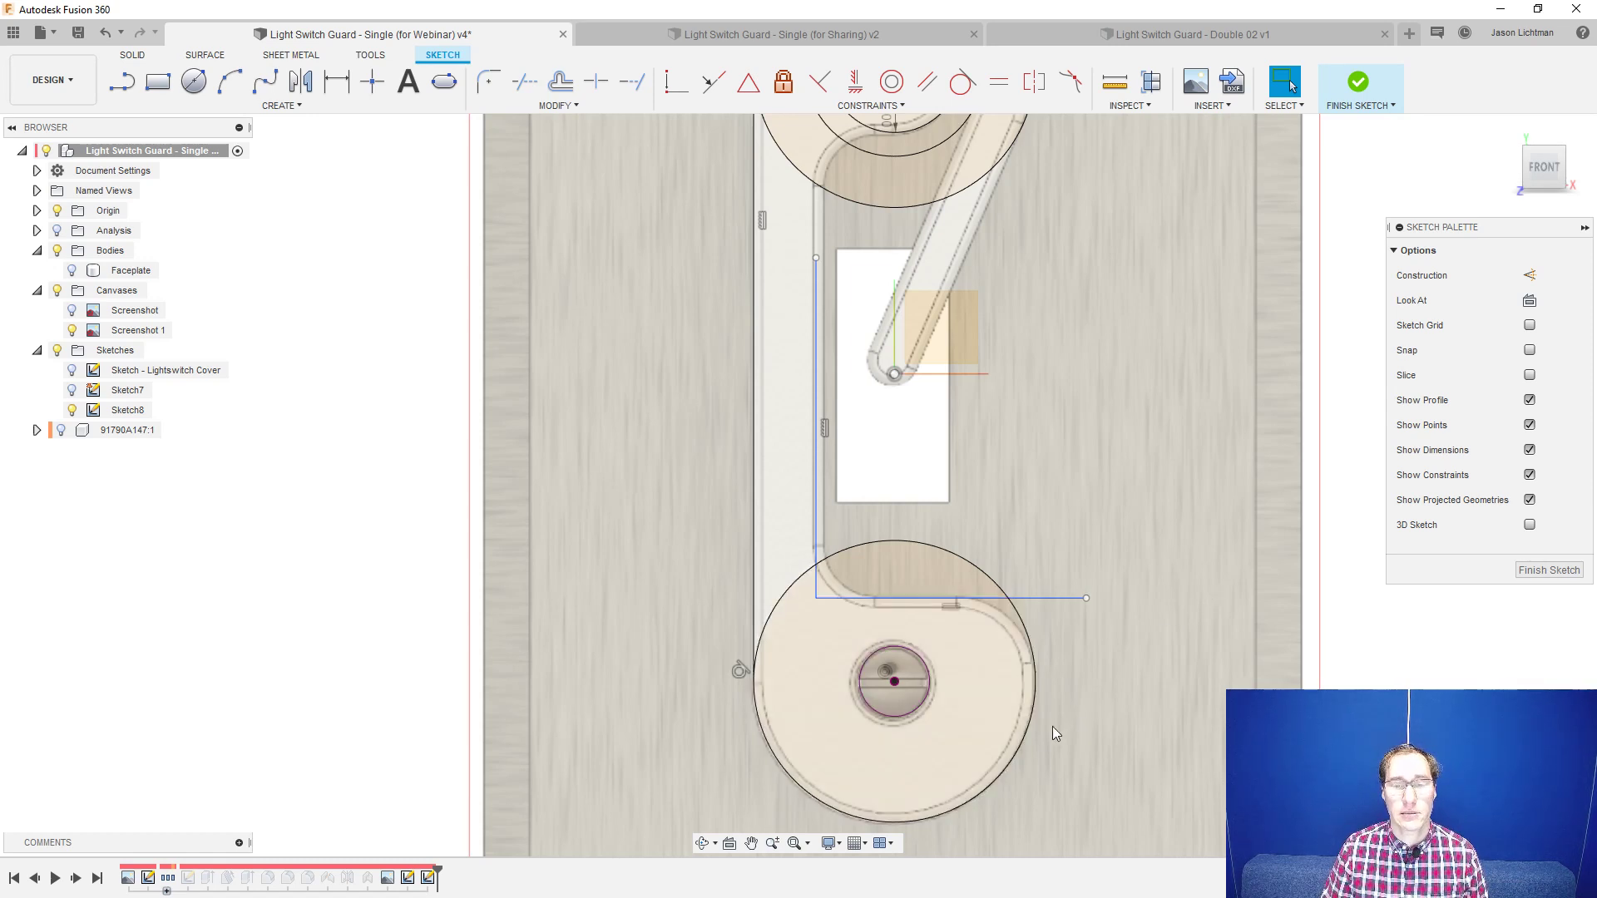
- Trim the horizontal line's overhang to the right of the lower circle
scroll(976, 732, up, 2)
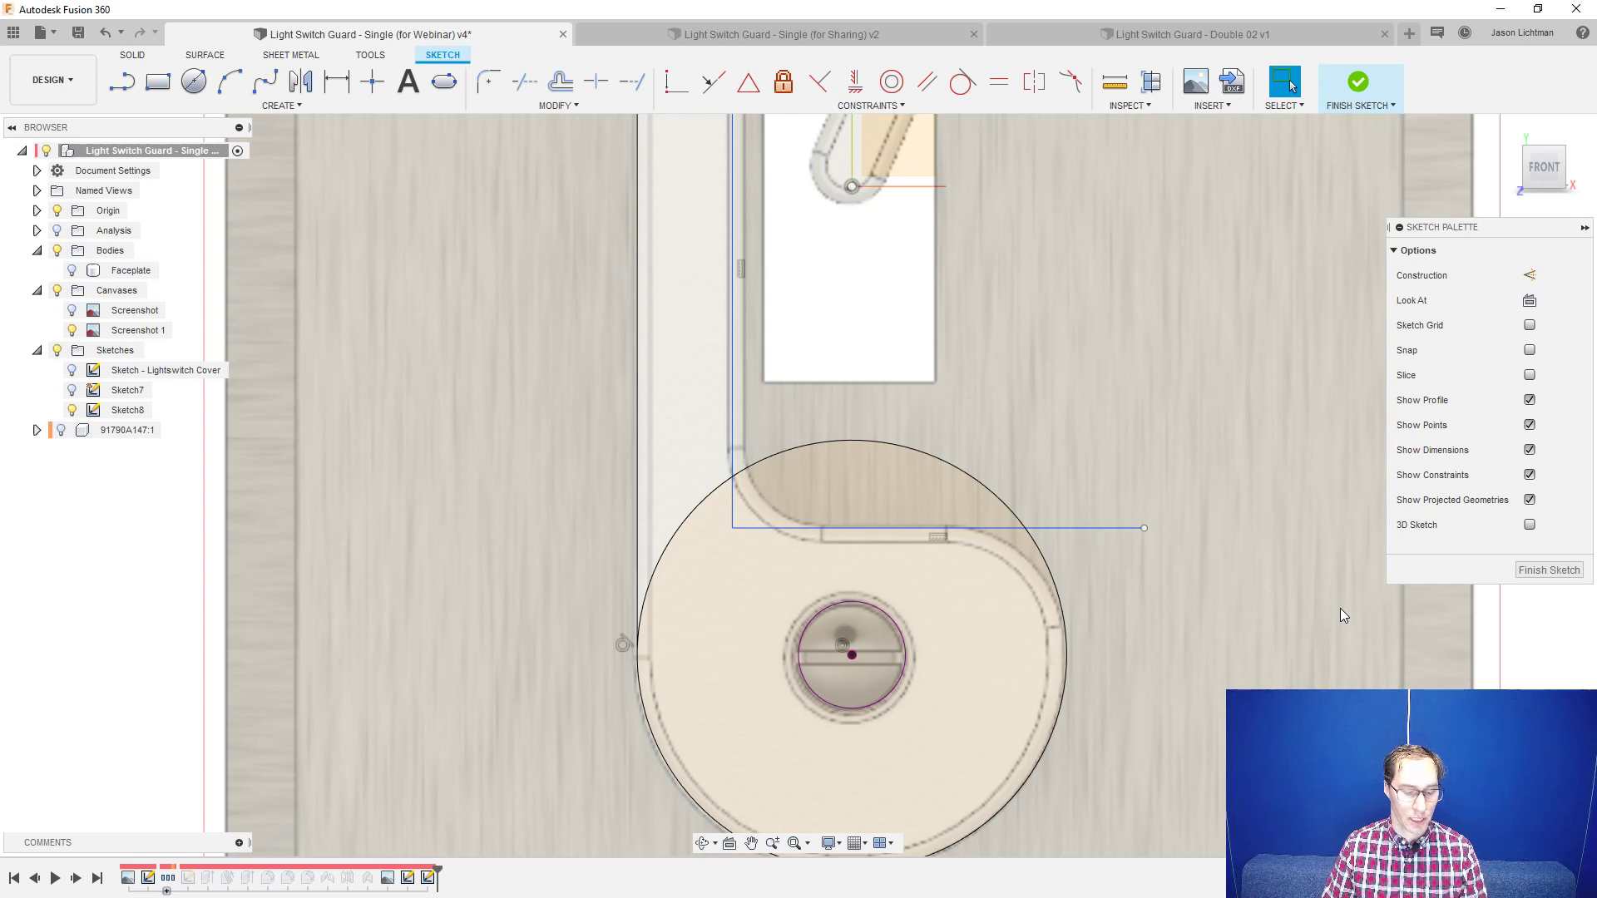
key(t)
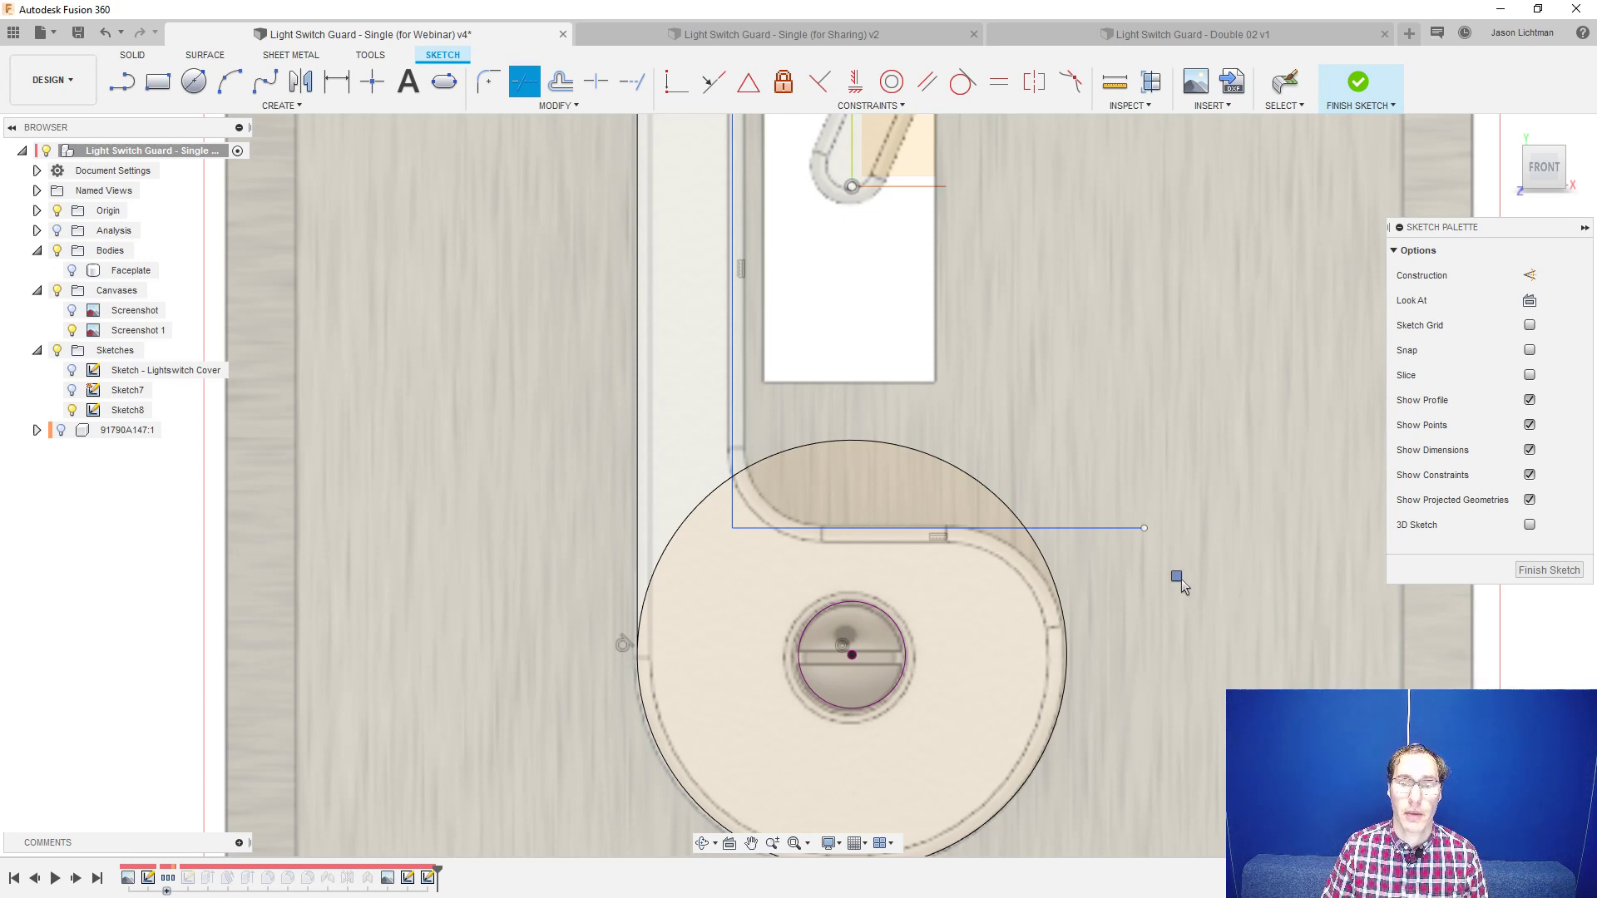
click(1118, 526)
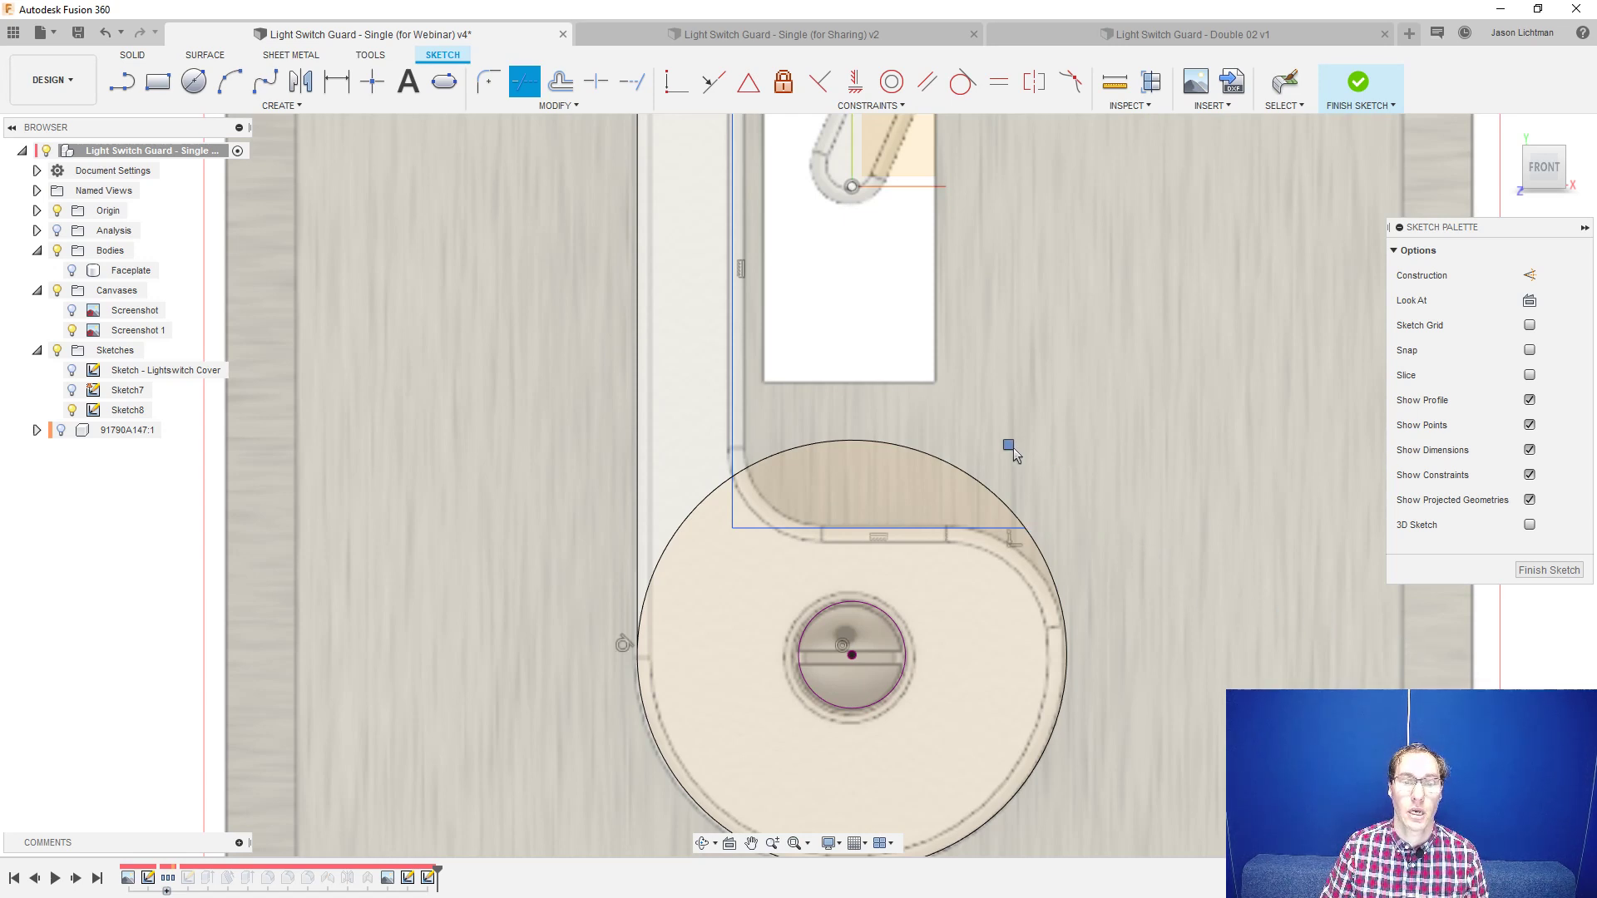
- Trim away the lower outer circle's upper arc and the arc crossing the arm, joining the lower lobe to the arm
click(941, 455)
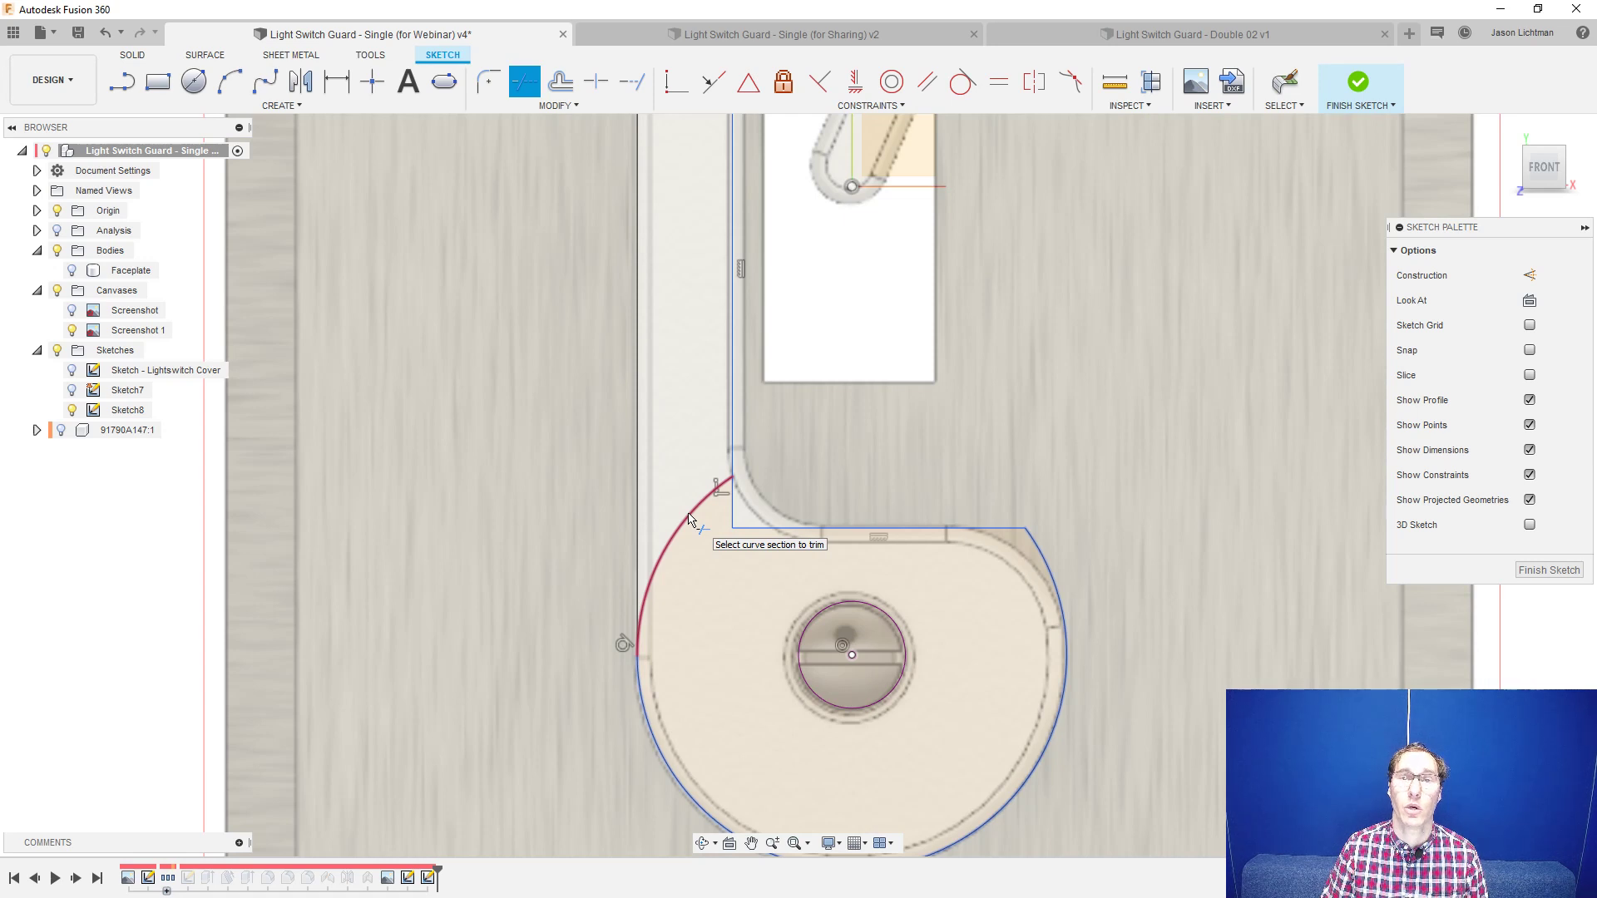
click(689, 519)
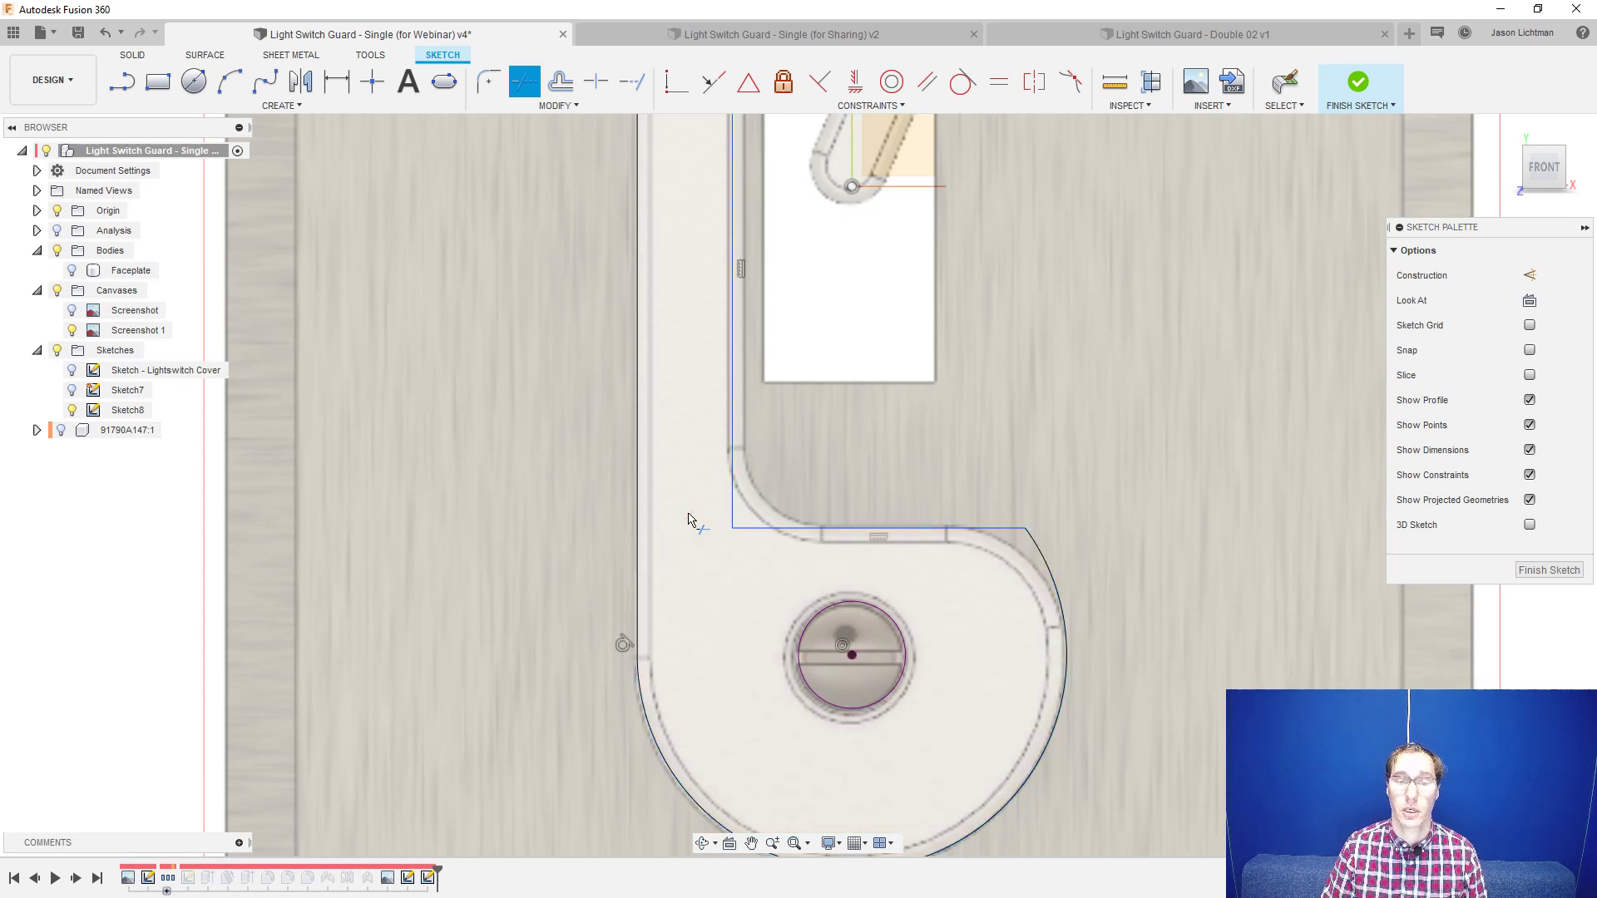
scroll(689, 519, down, 2)
key(Escape)
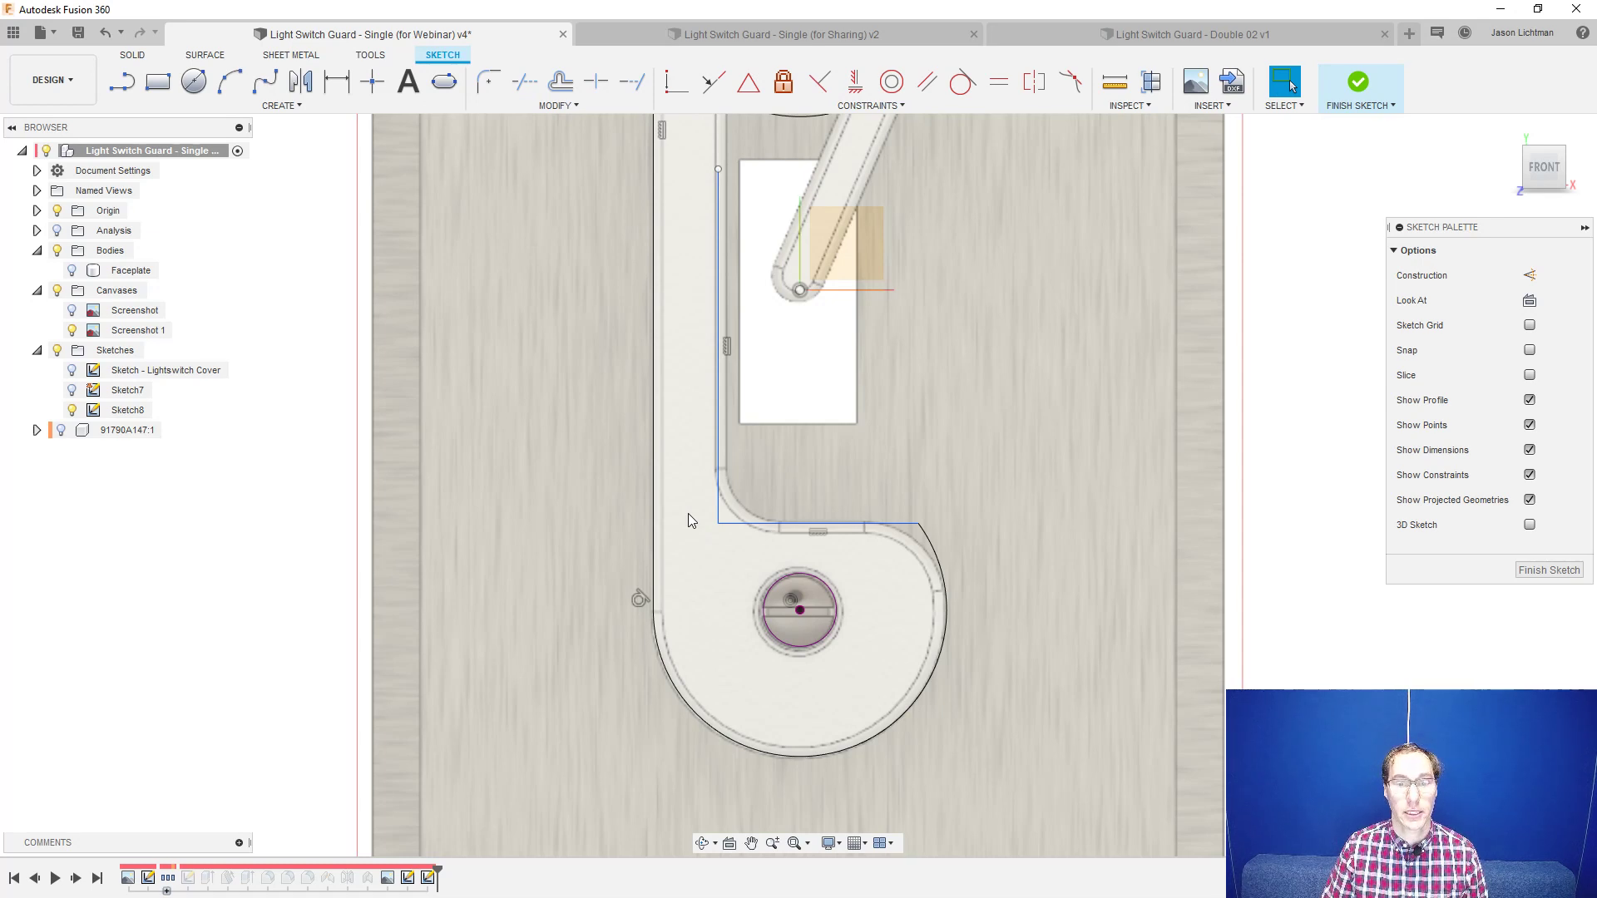
- Dimension the distance from the lower screw hole's center to the horizontal line above it, accepting the drawn value
scroll(810, 591, up, 3)
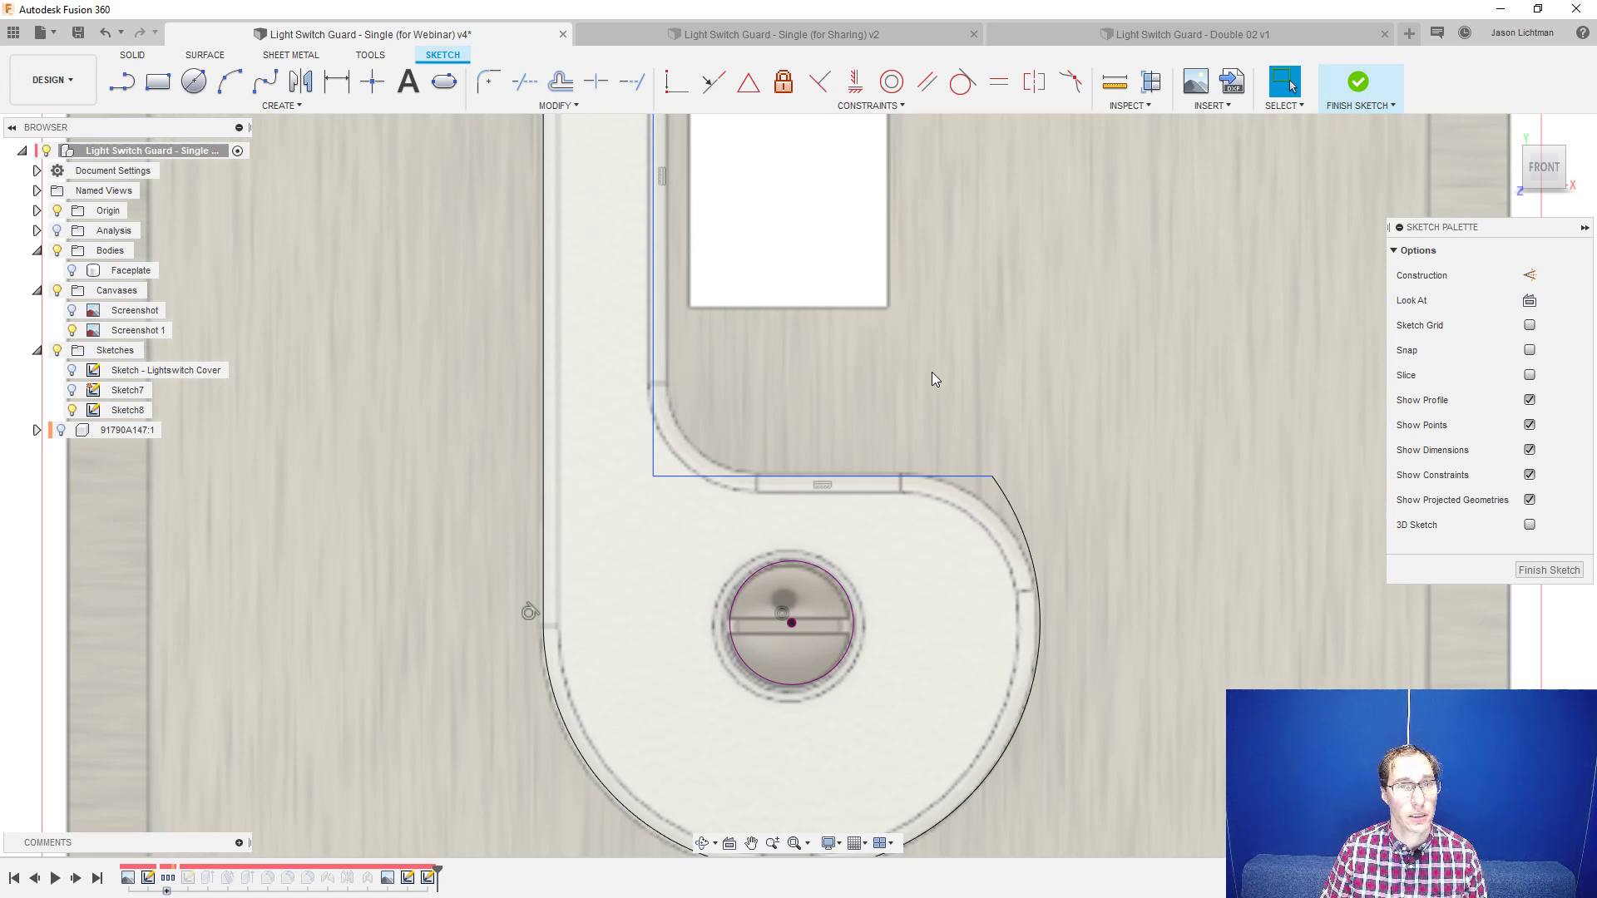
key(d)
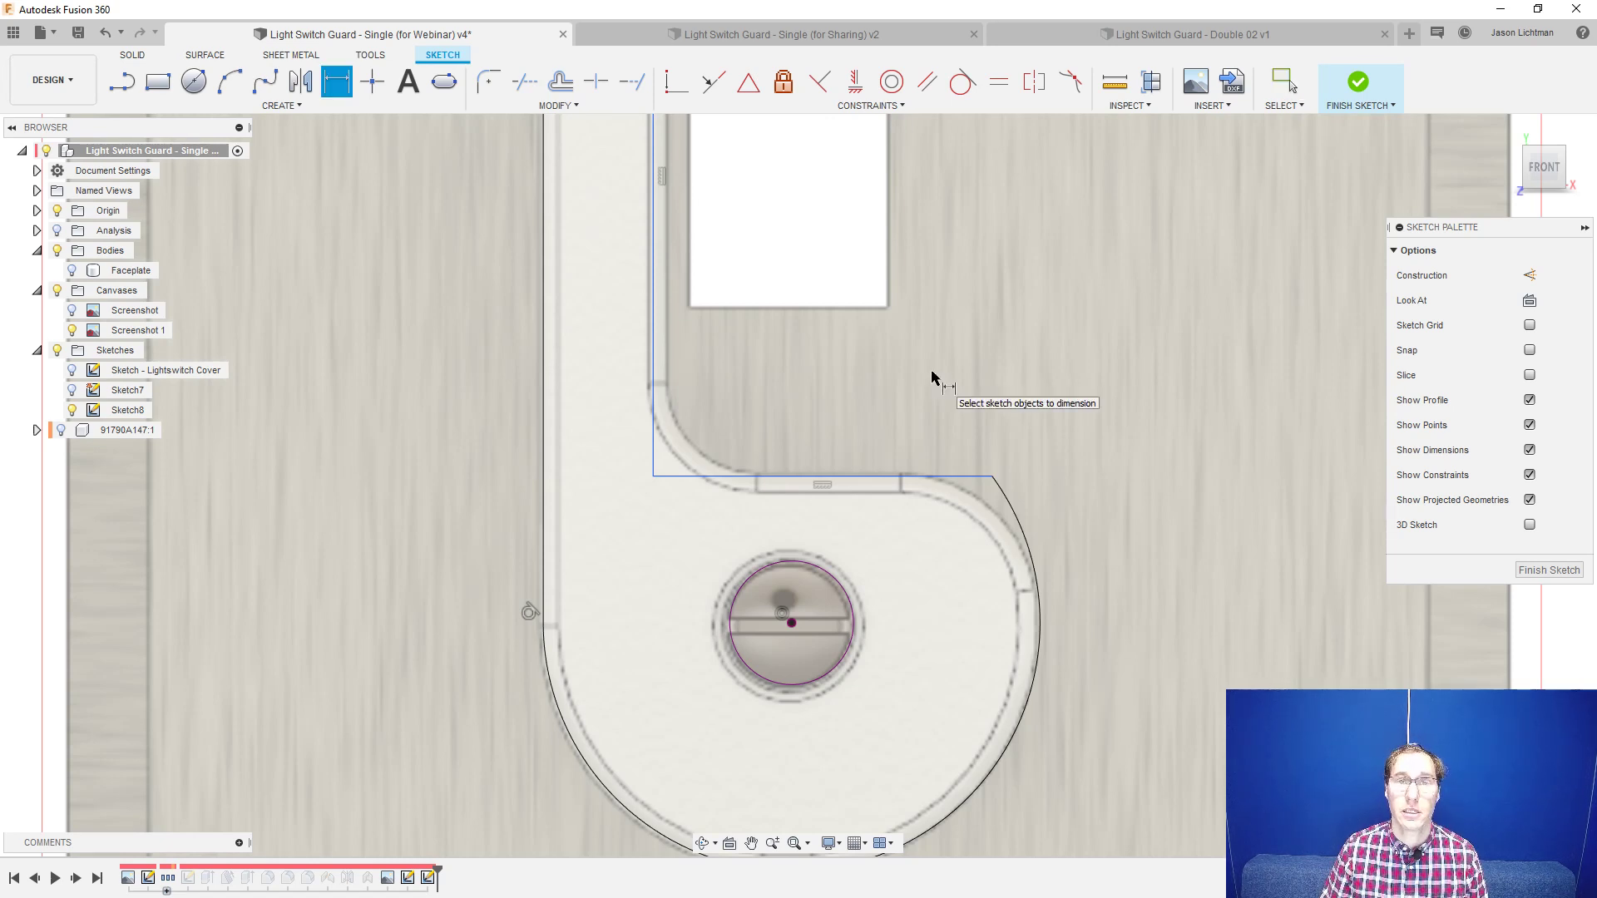
click(805, 569)
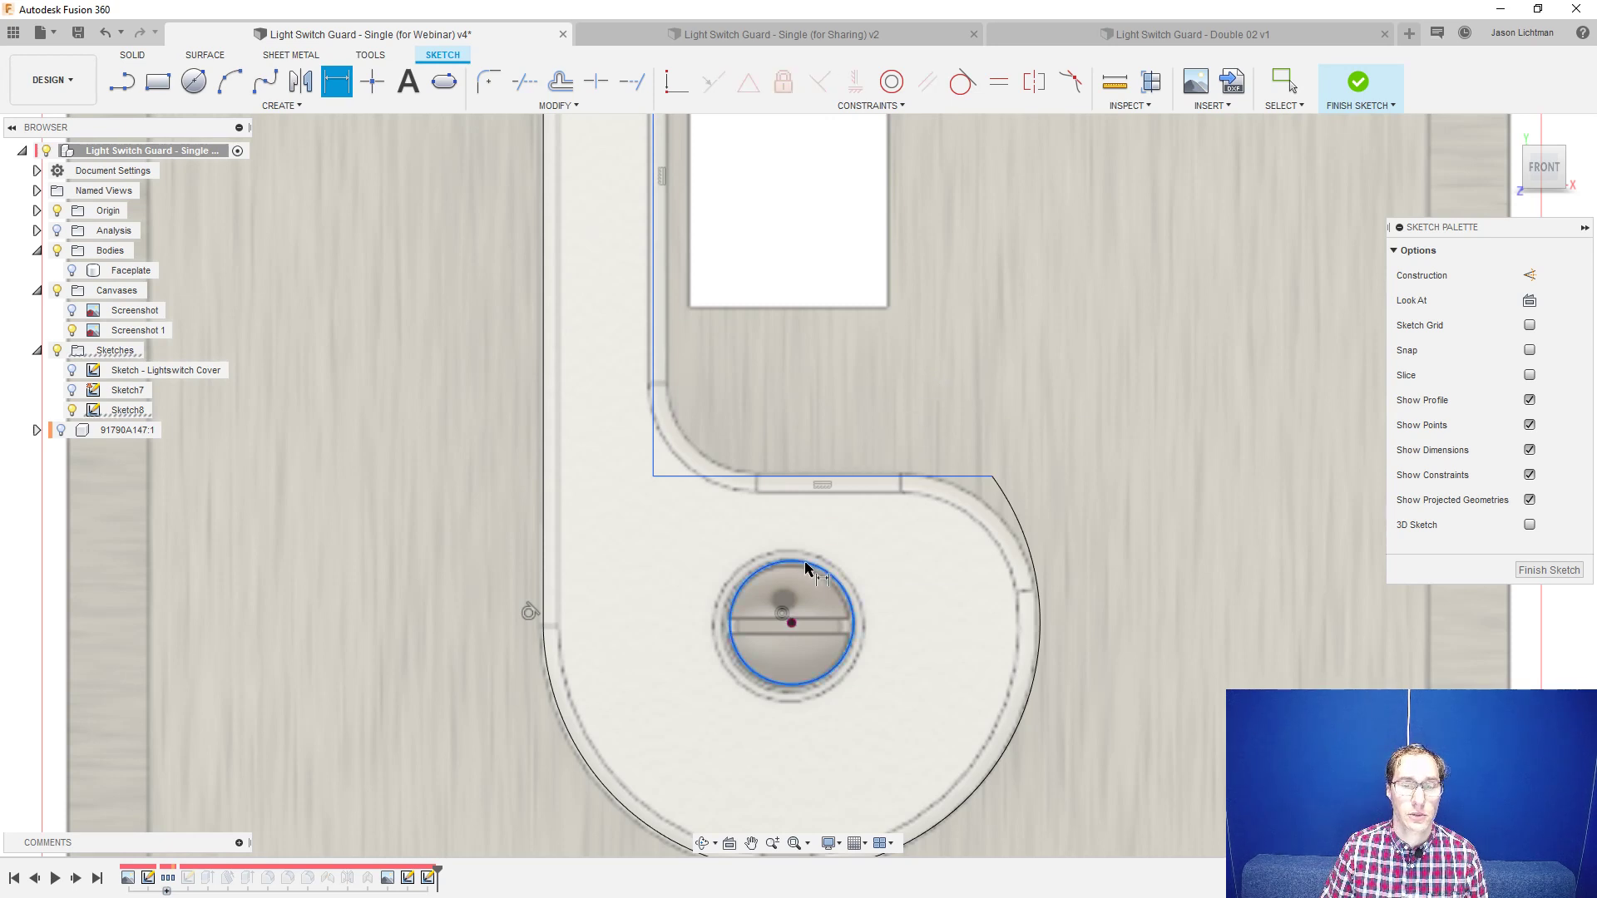
click(839, 477)
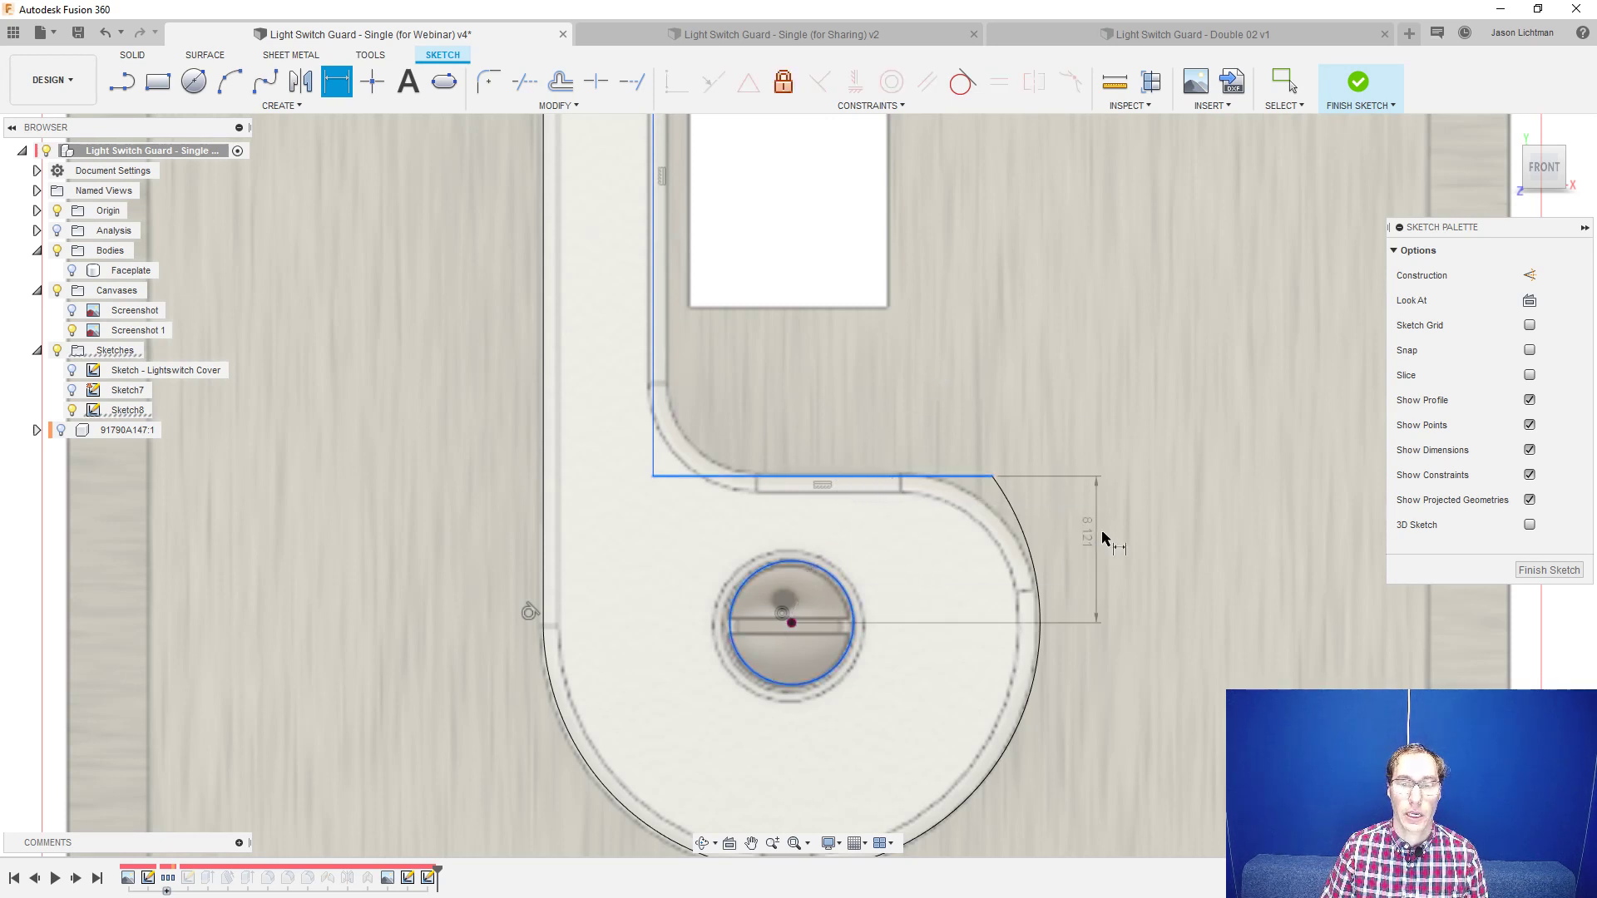
click(1125, 534)
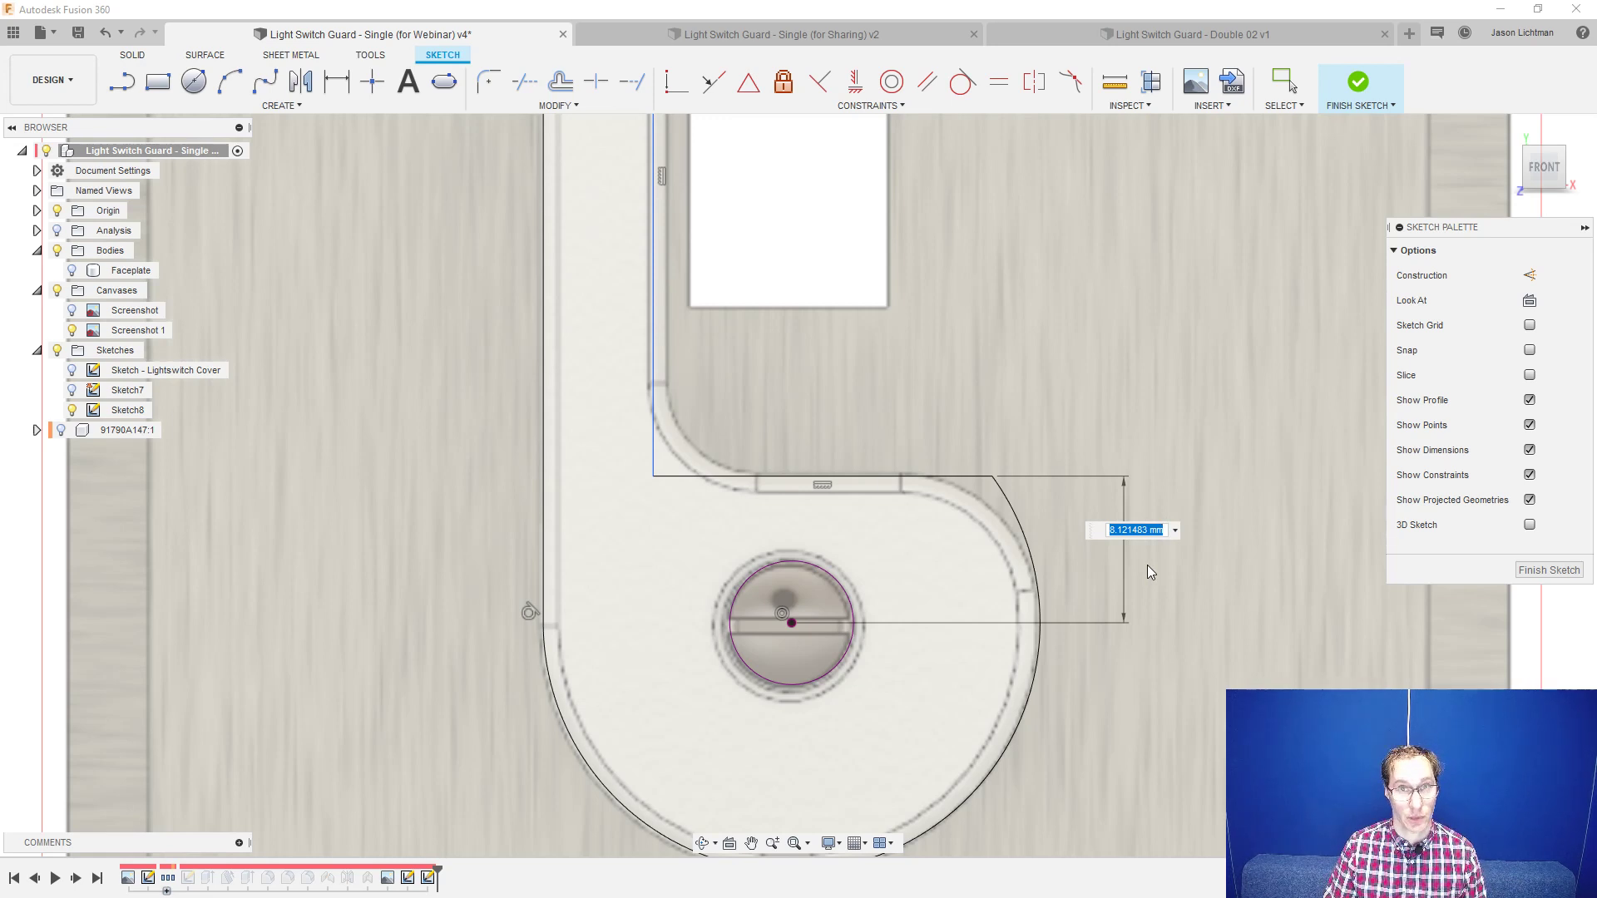
key(Return)
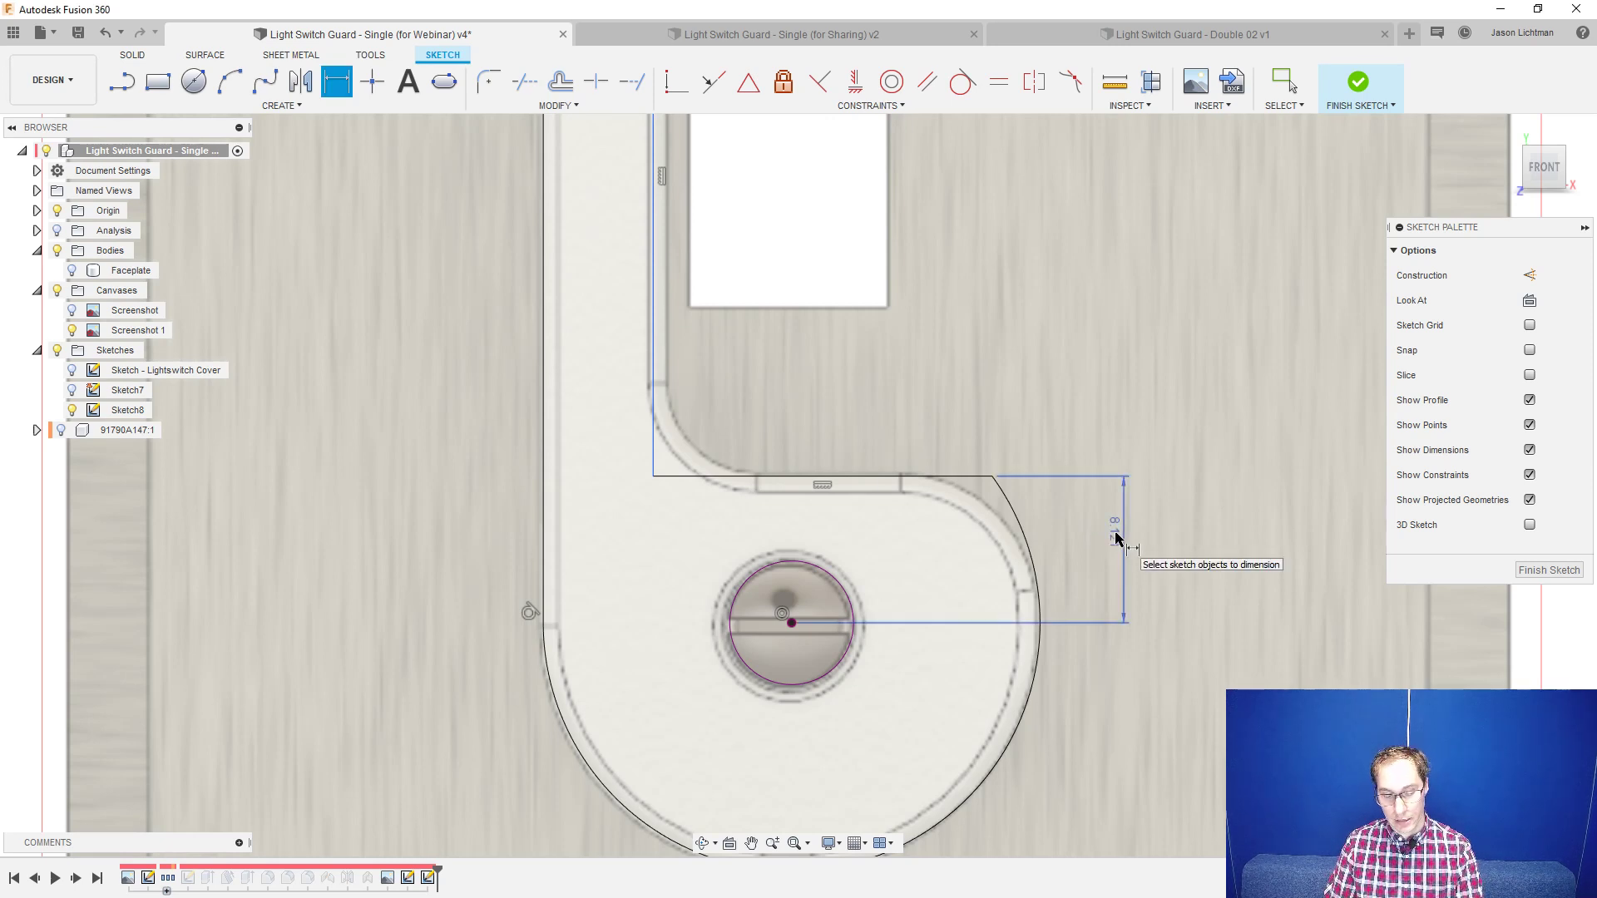
- Delete the dimension between the lower screw hole's center and the horizontal line
key(Escape)
click(1117, 539)
key(Delete)
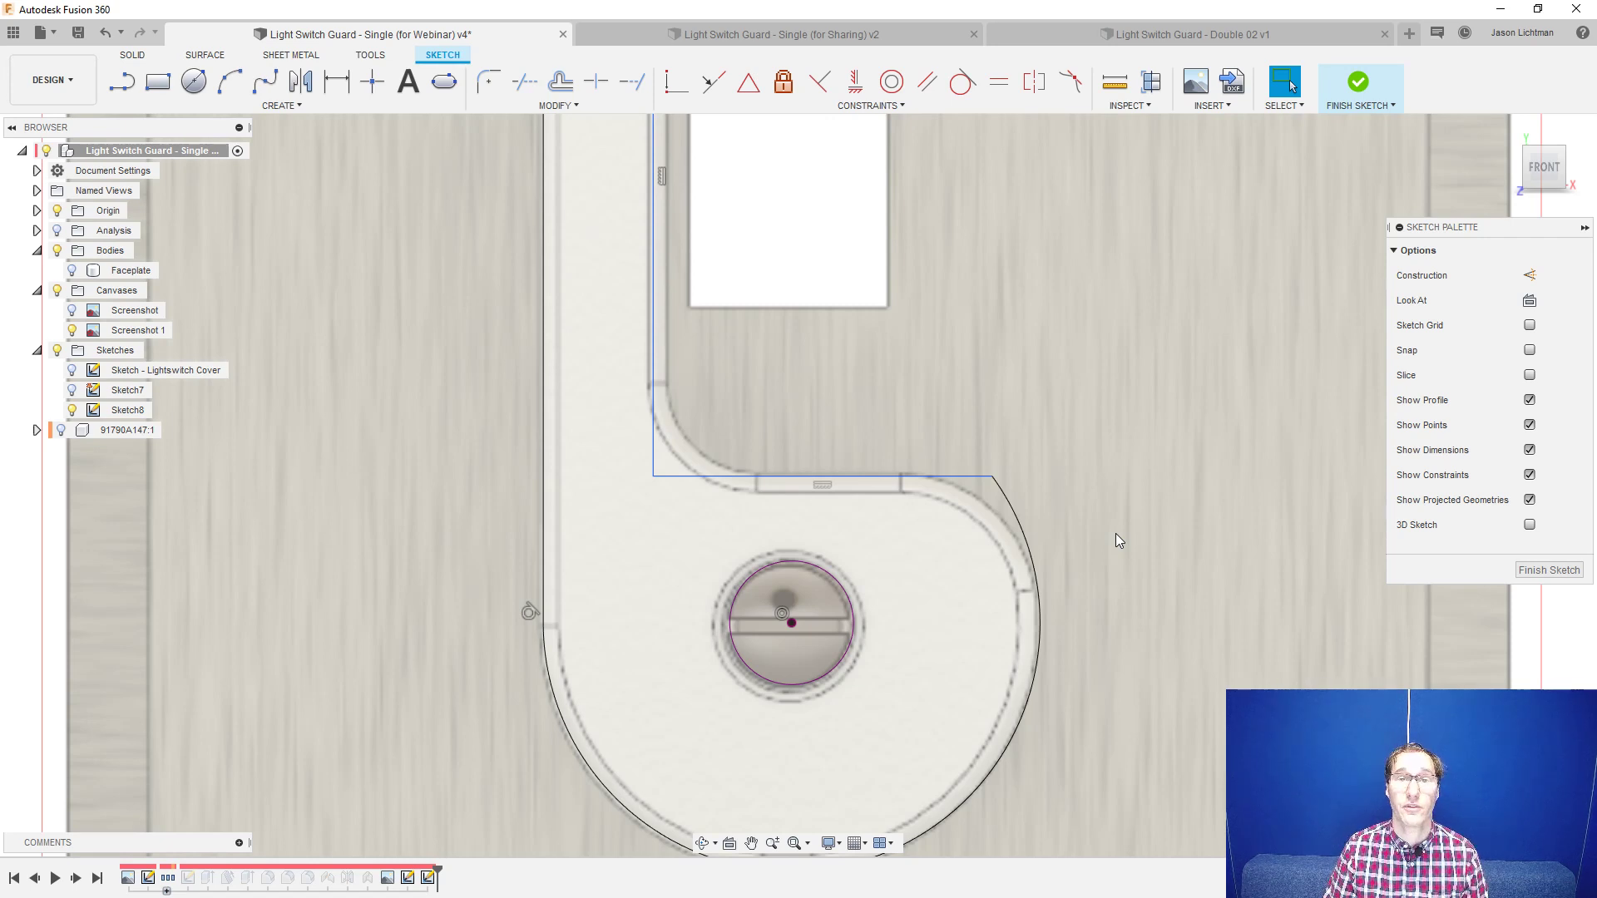
- Dimension the horizontal line 5 mm from the lower screw hole's upper edge, using the Pick Circle/Arc Tangent option
key(d)
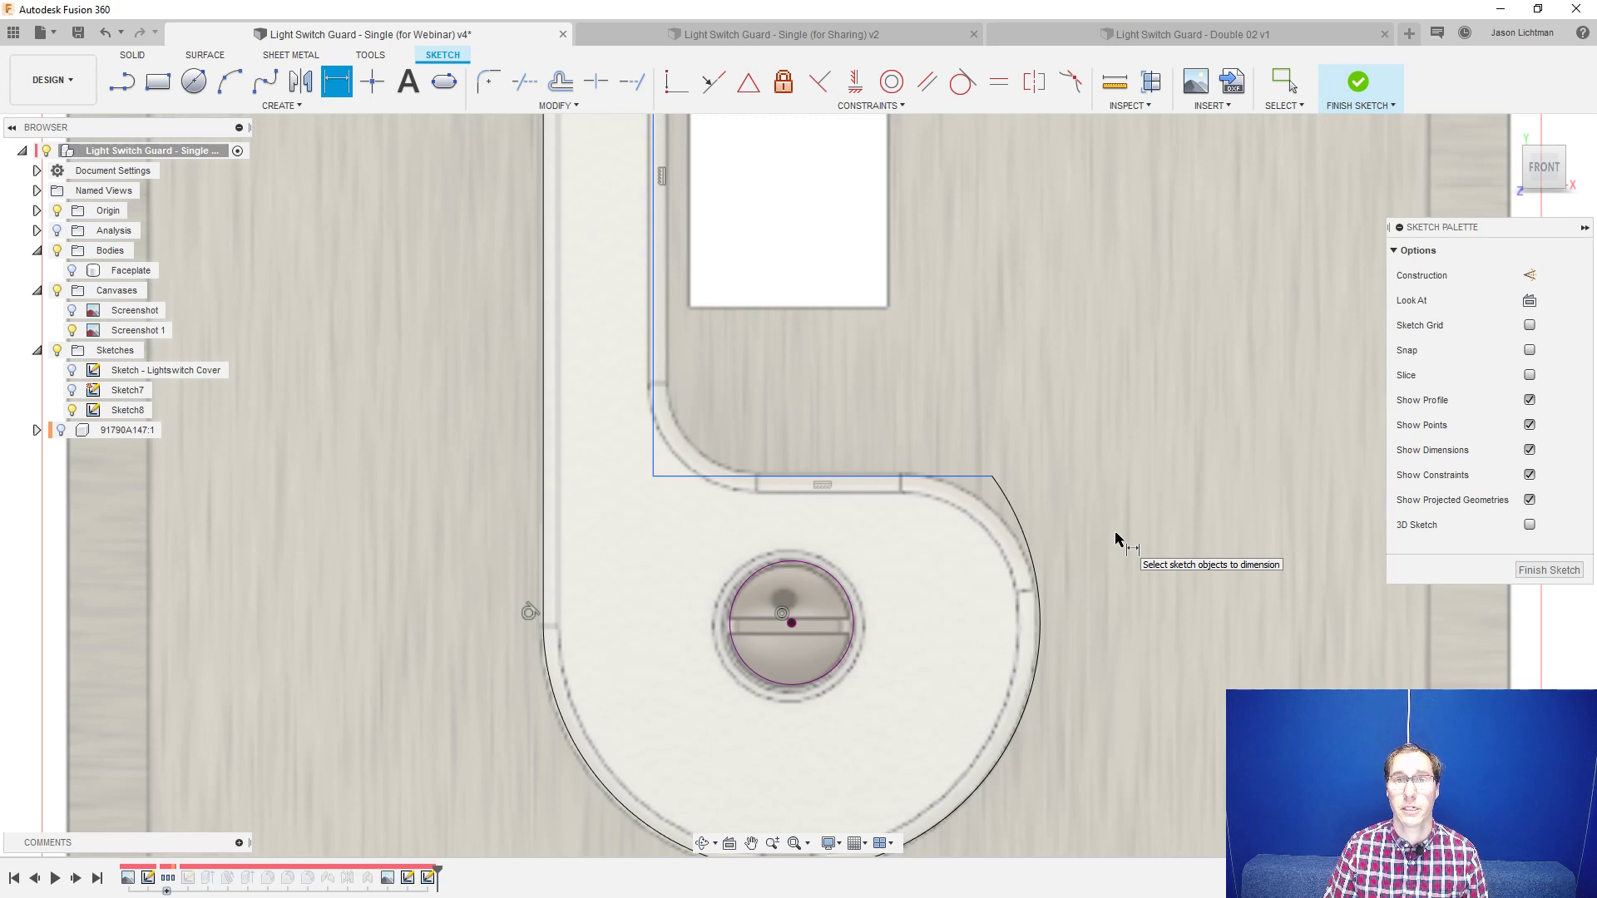
right_click(1115, 531)
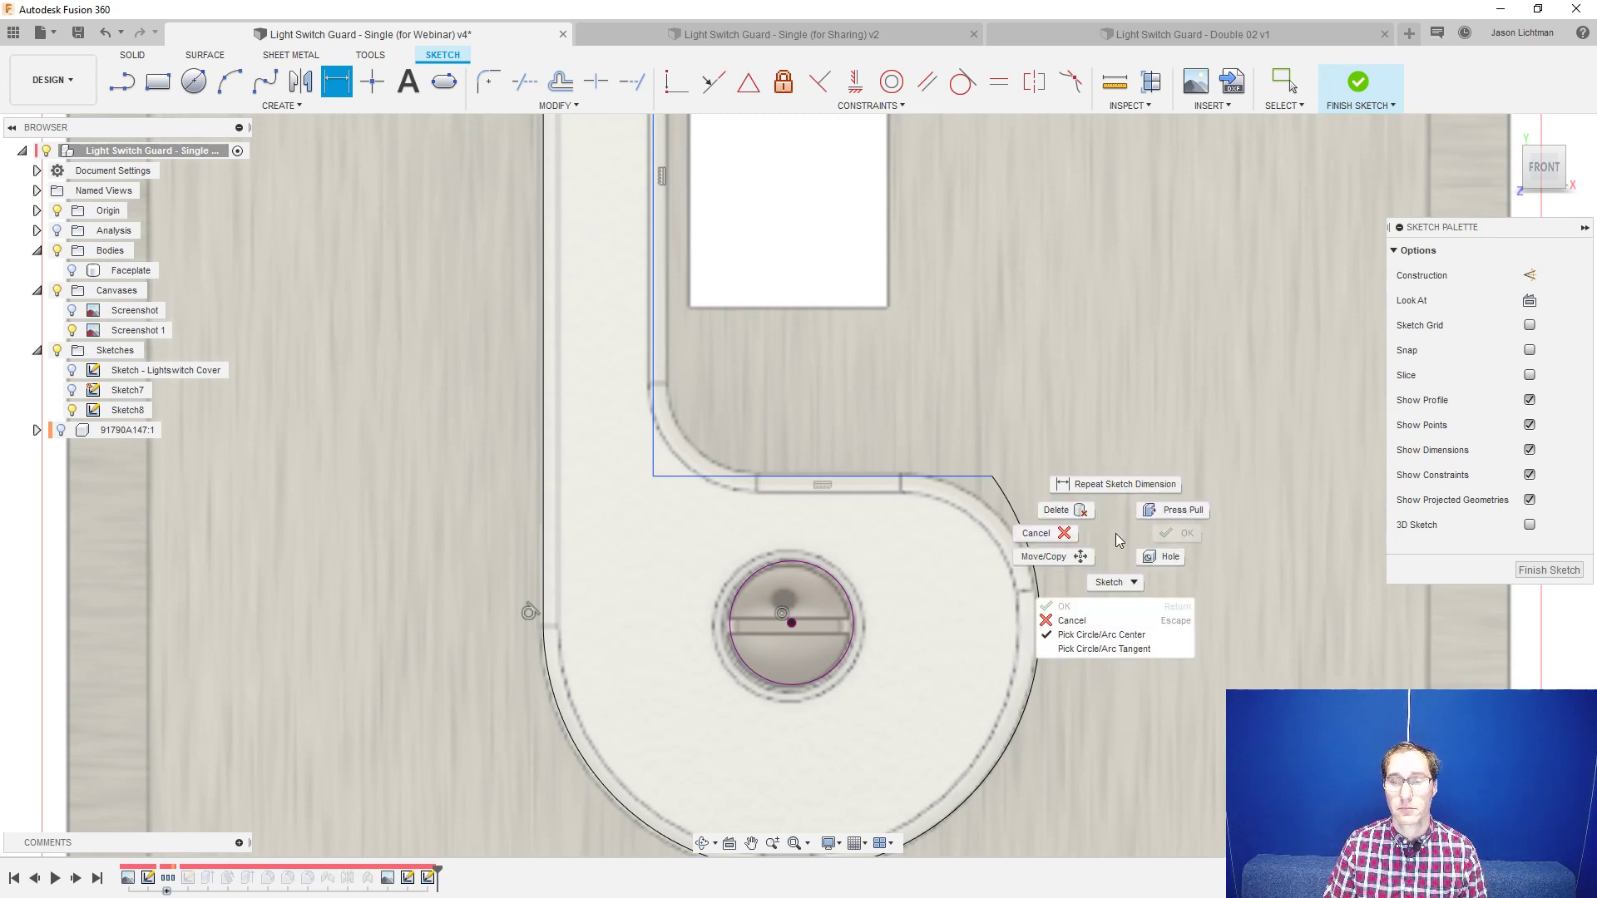
click(1116, 649)
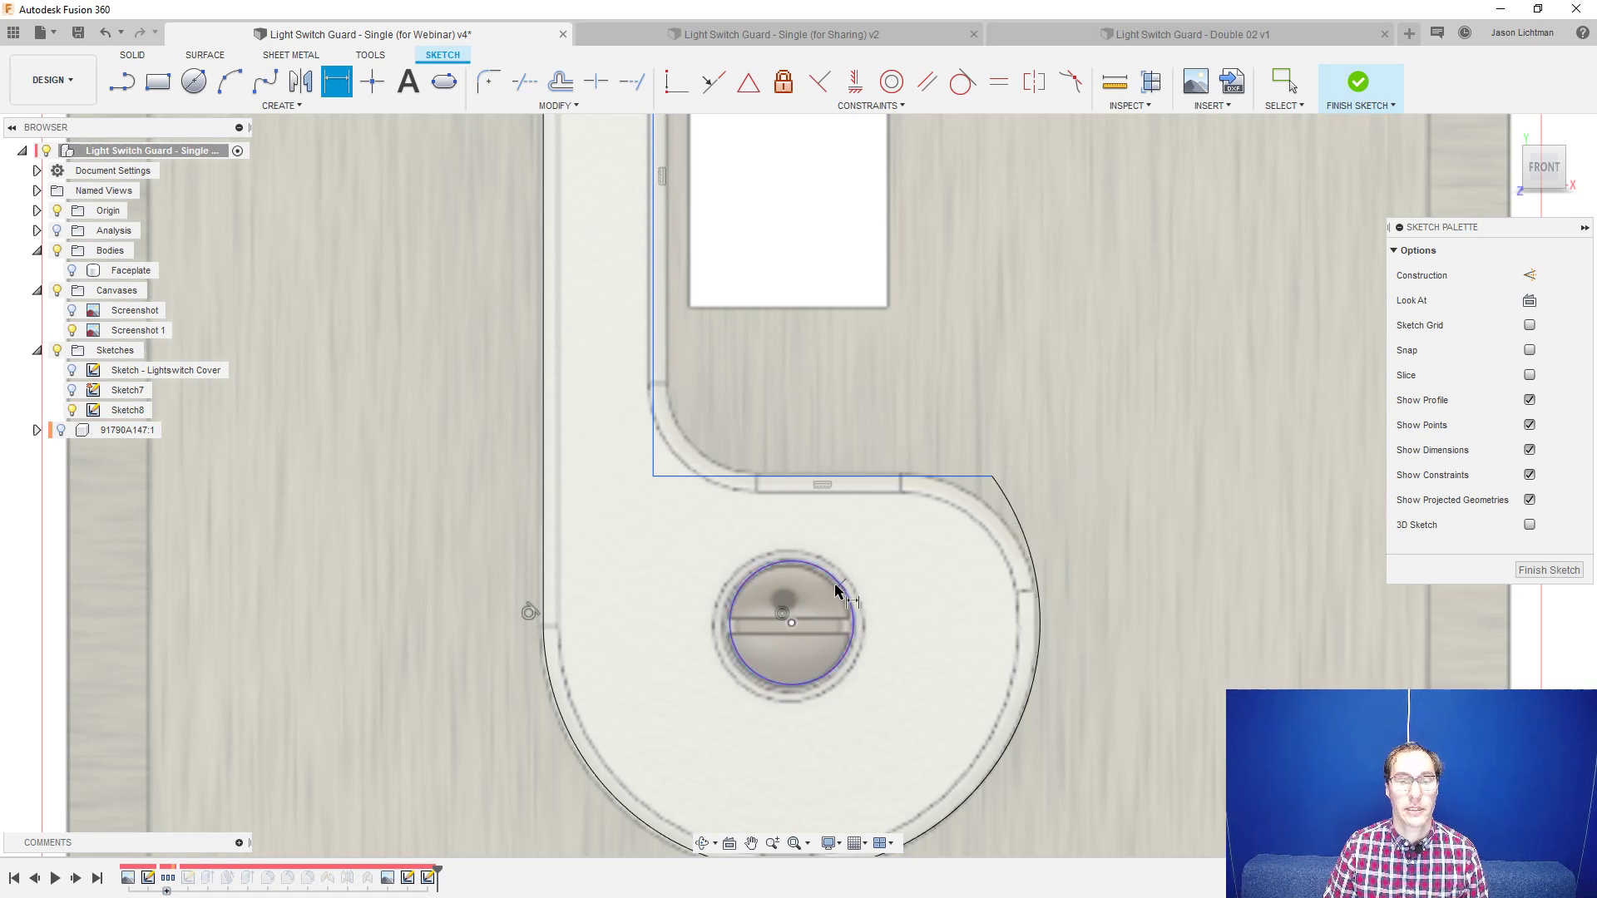
click(813, 571)
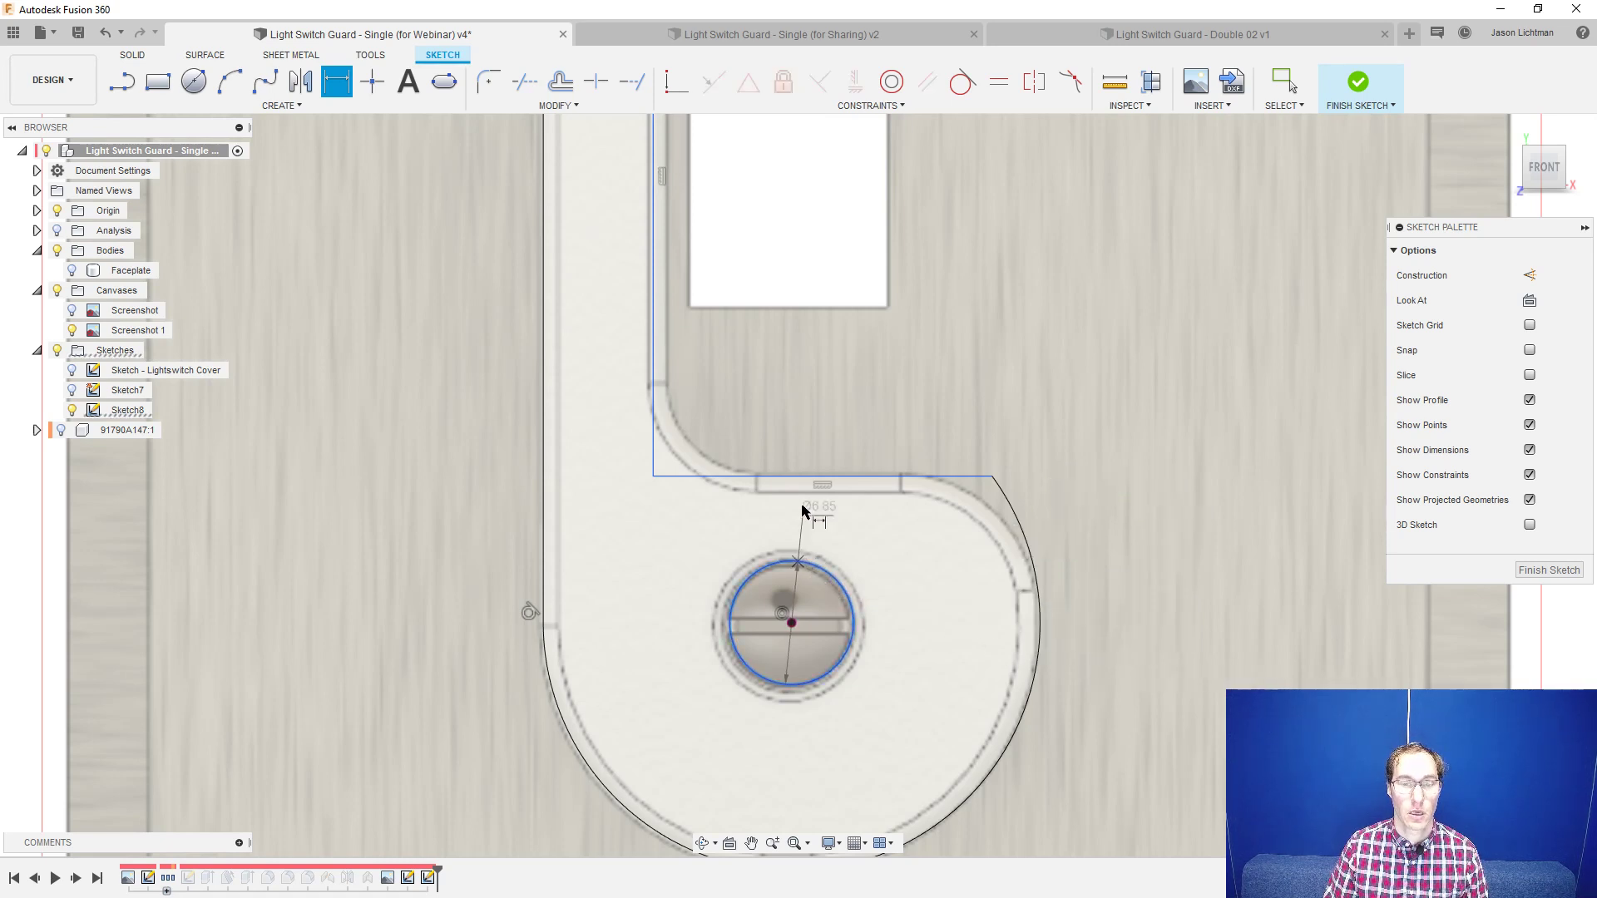
click(803, 478)
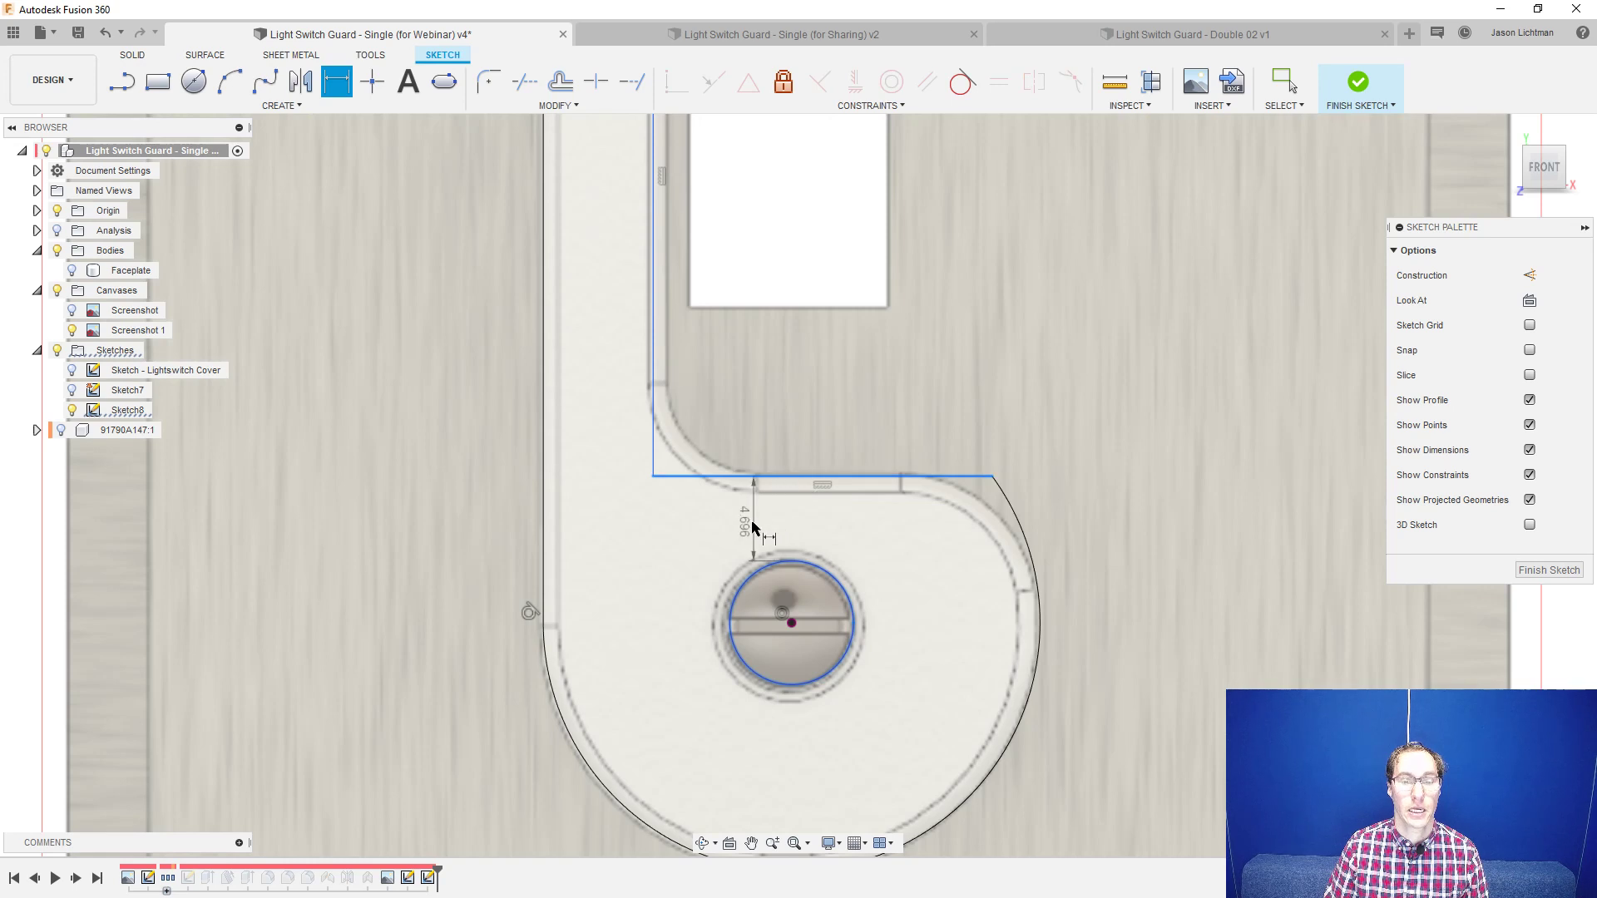
click(1116, 528)
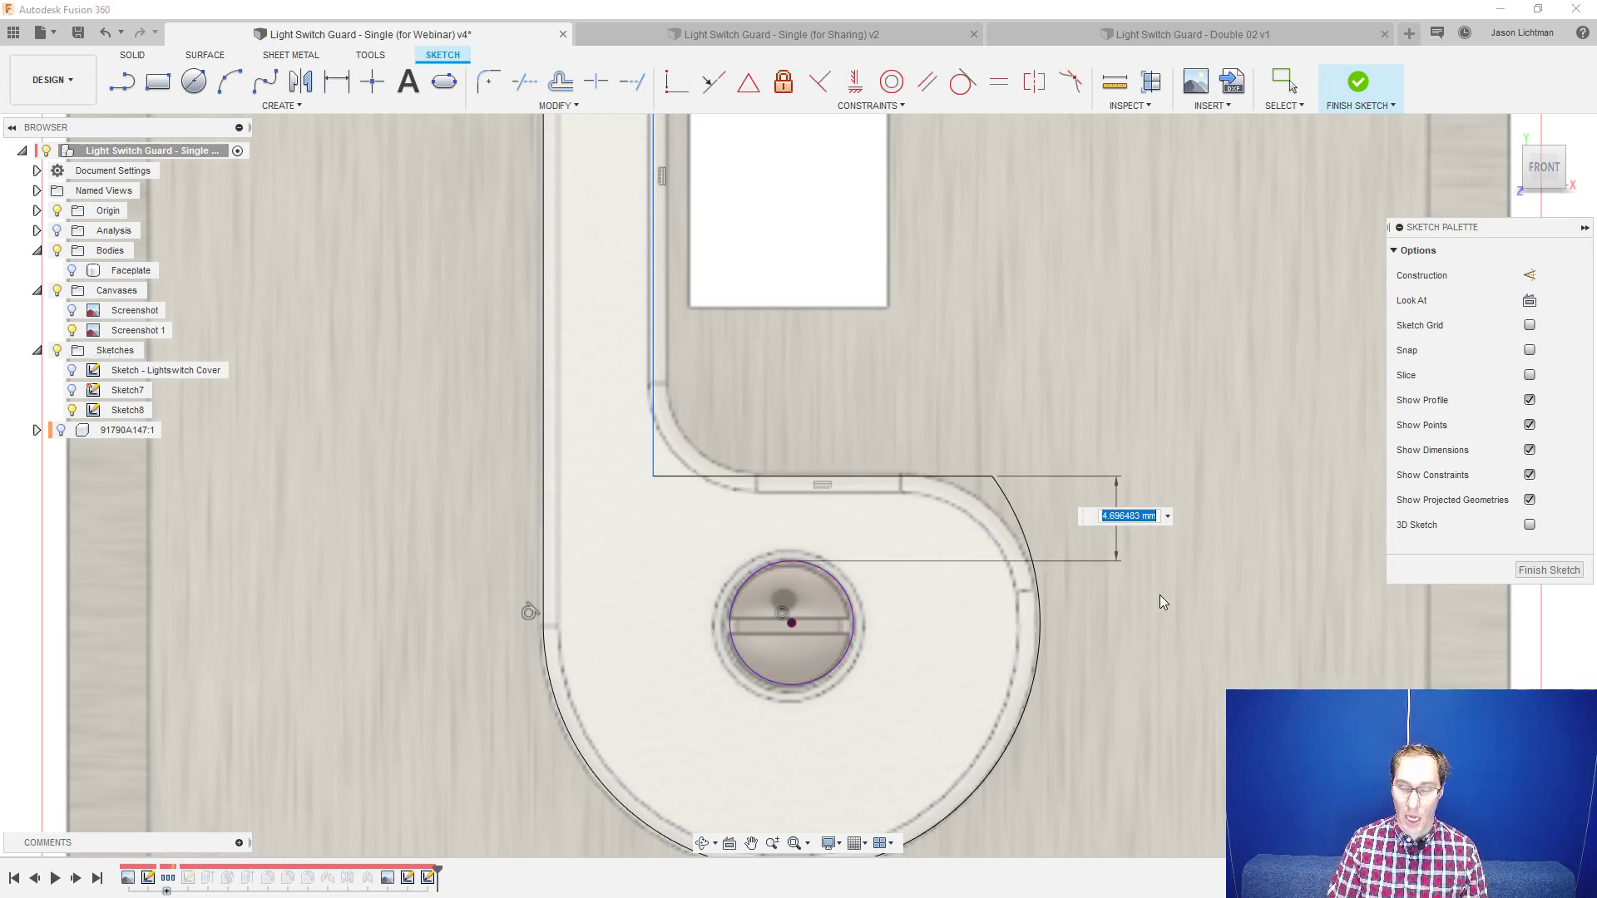
text(5)
key(Return)
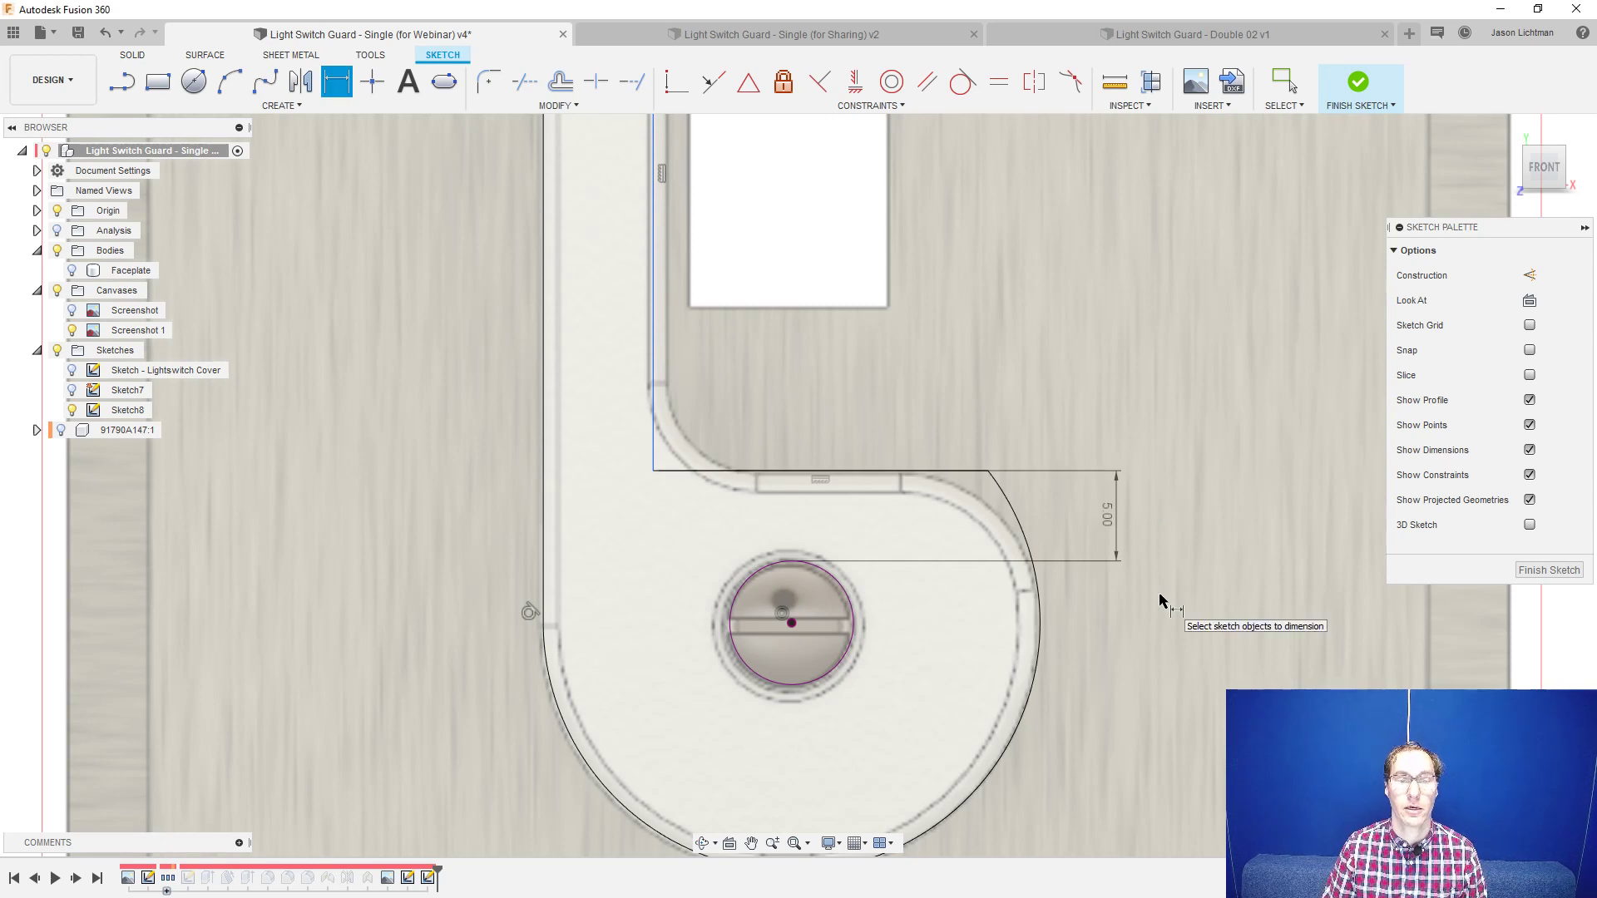
scroll(1162, 601, down, 2)
scroll(1163, 601, down, 3)
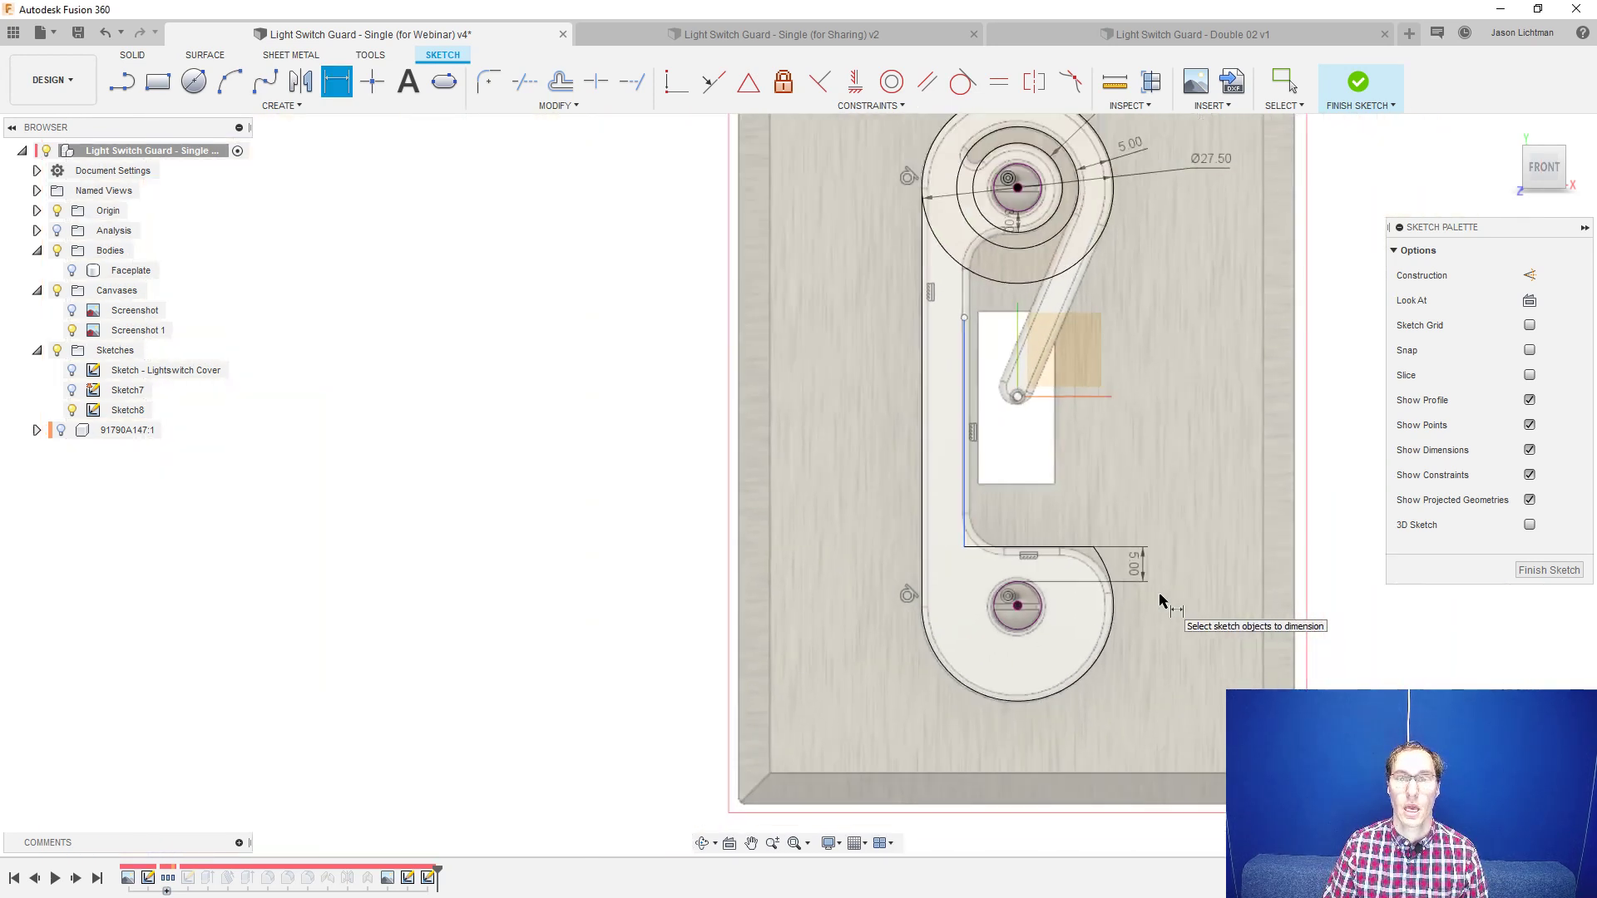
key(Escape)
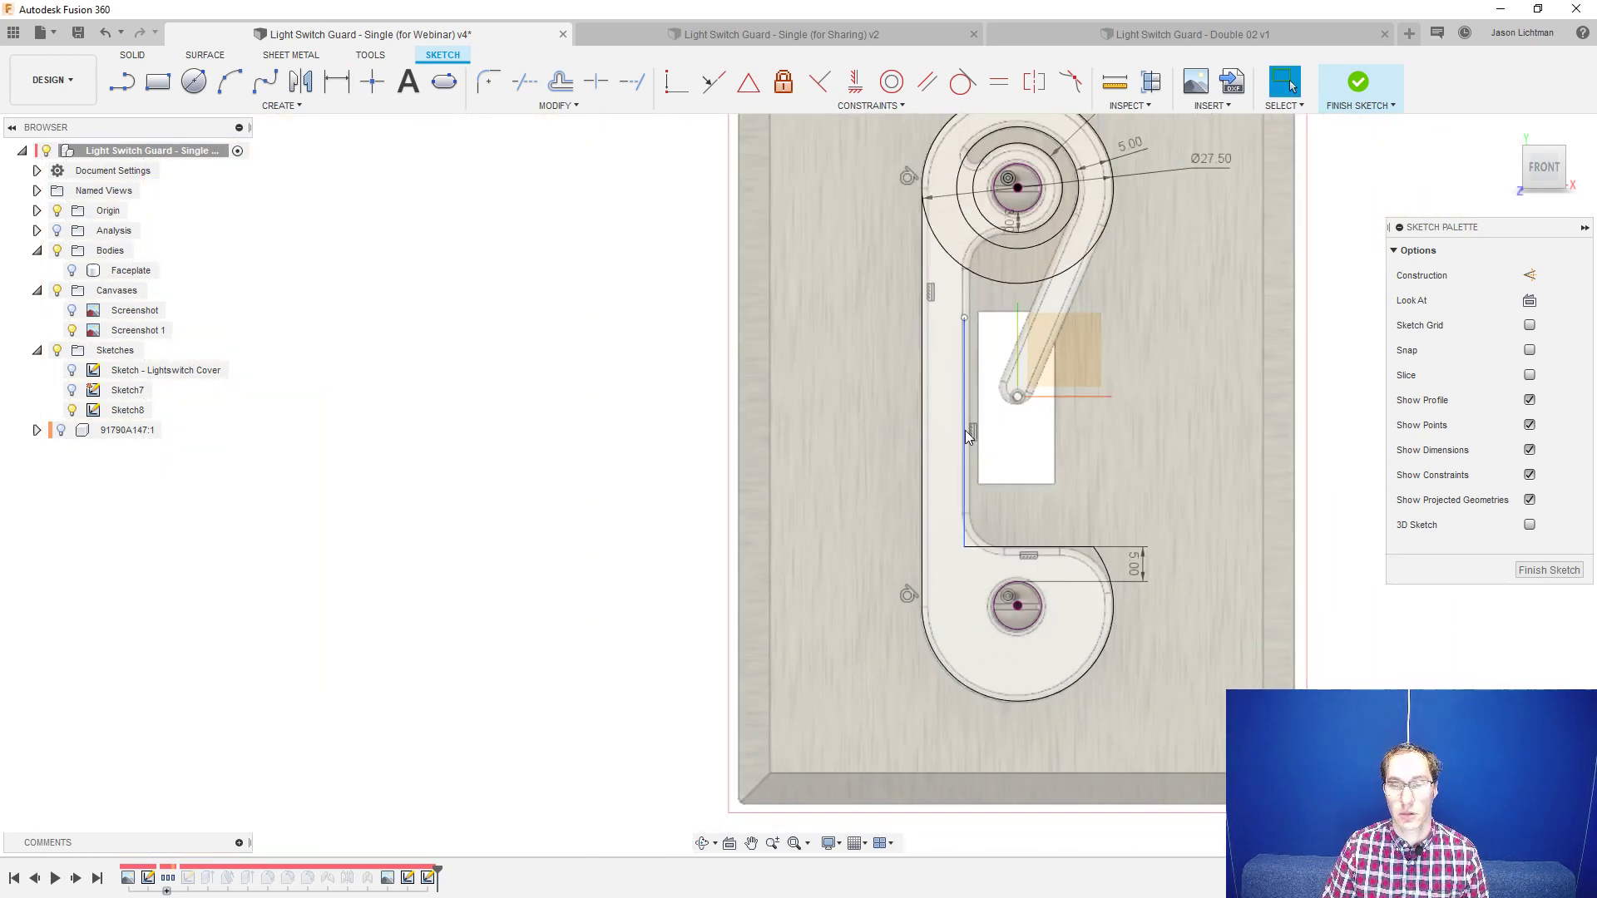
- Dimension the arm's width between its outer and inner vertical lines as 7 mm
mouse_move(965, 431)
mouse_down()
mouse_move(994, 431)
mouse_move(952, 422)
mouse_move(987, 433)
mouse_move(971, 427)
mouse_up()
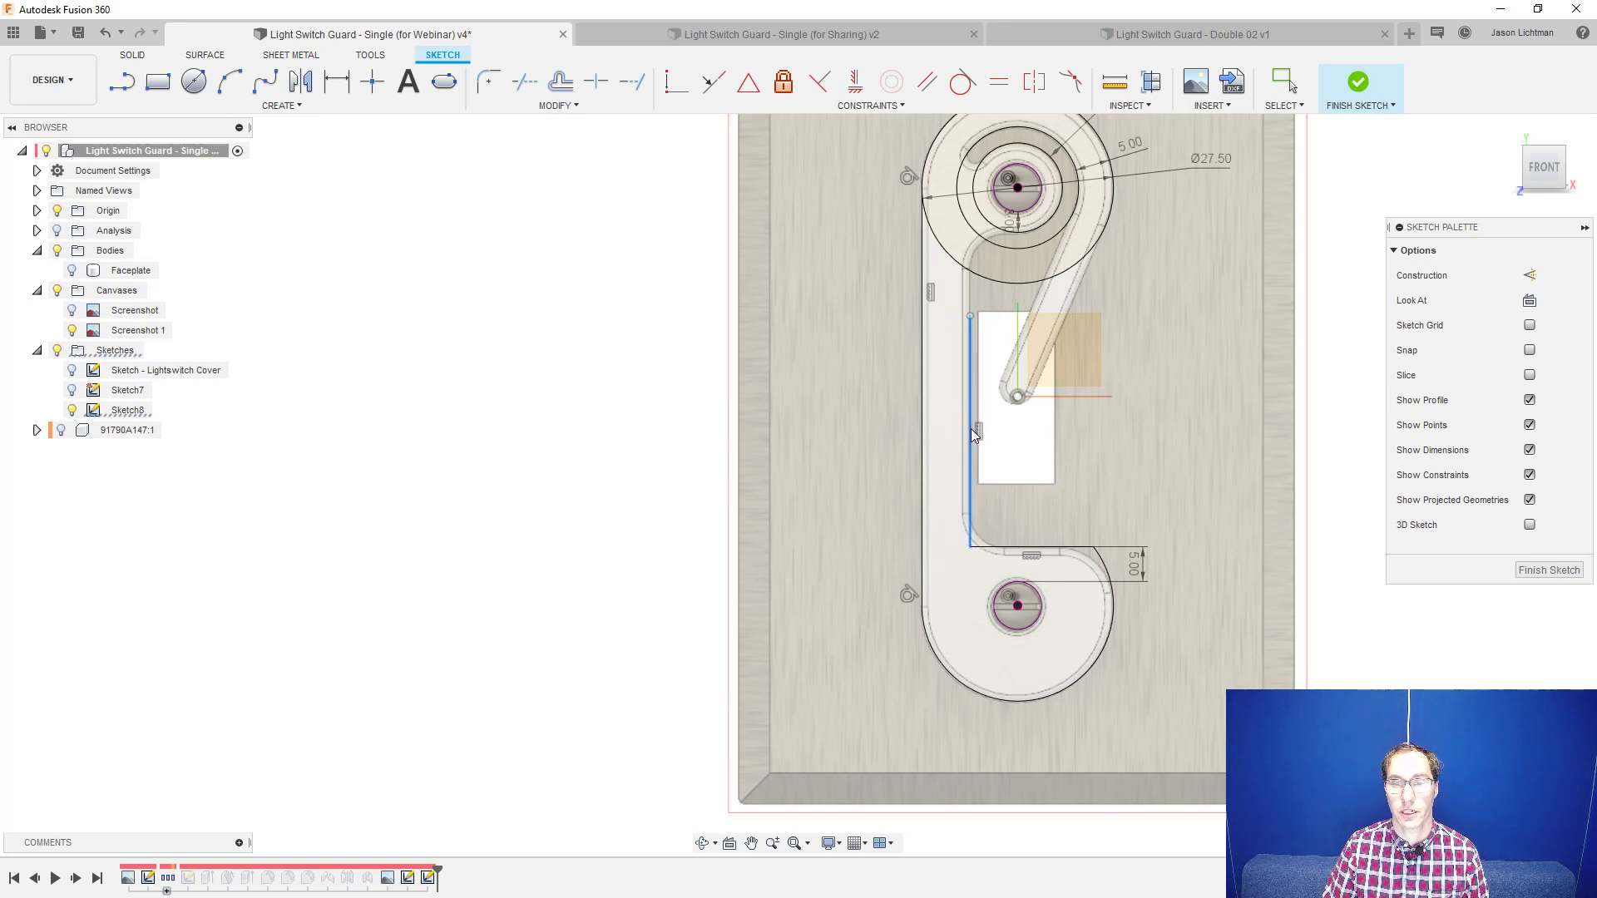
scroll(1202, 405, up, 2)
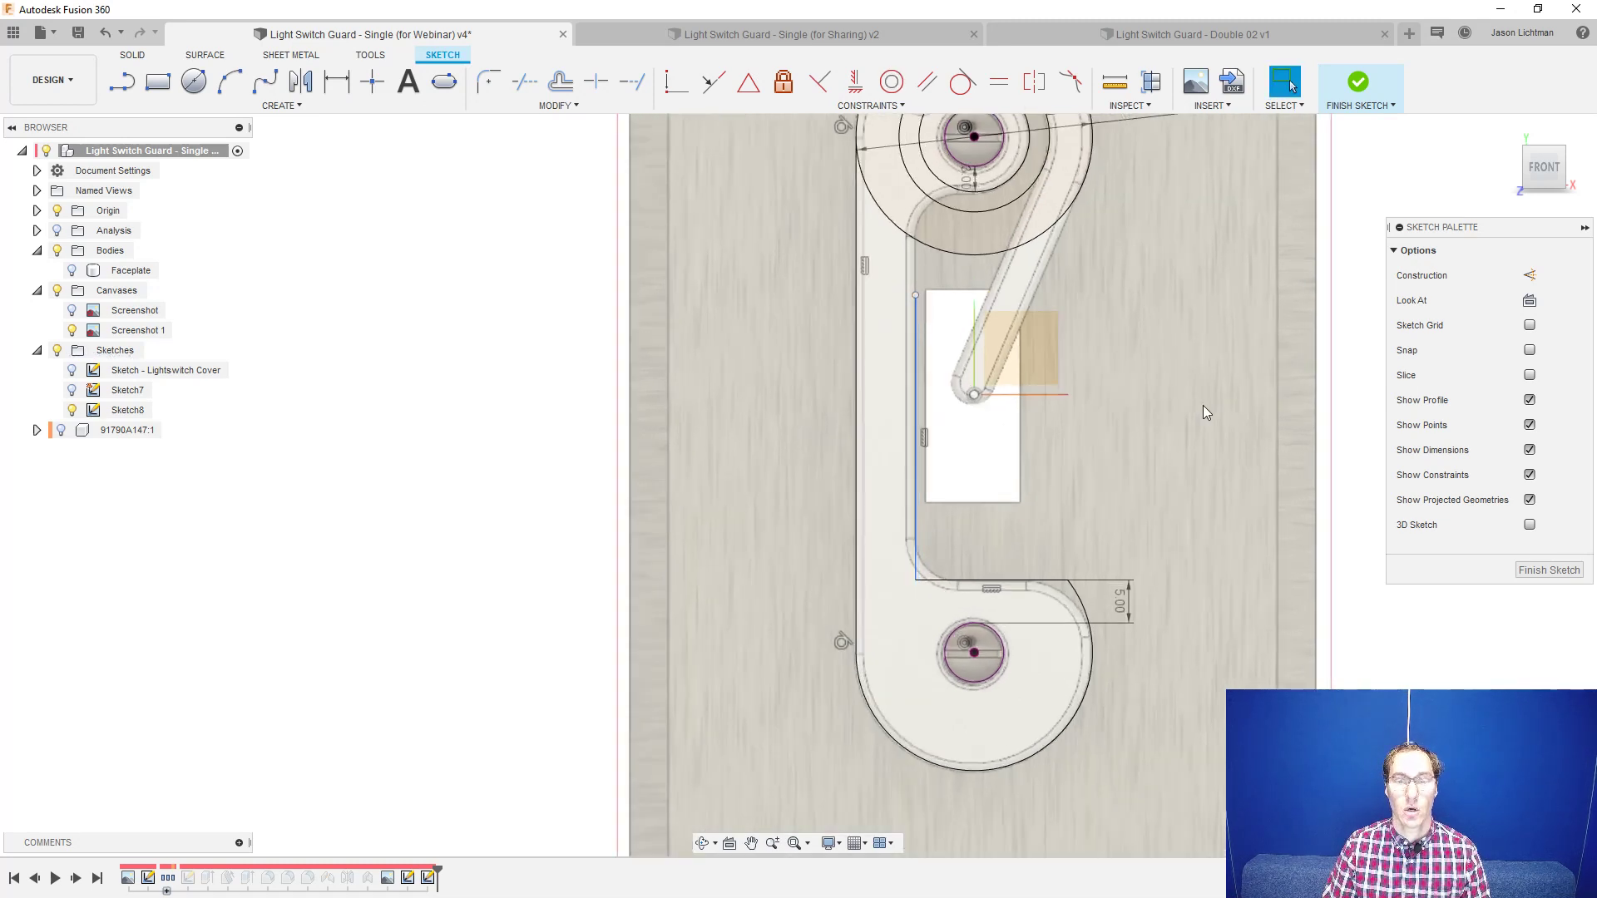
key(d)
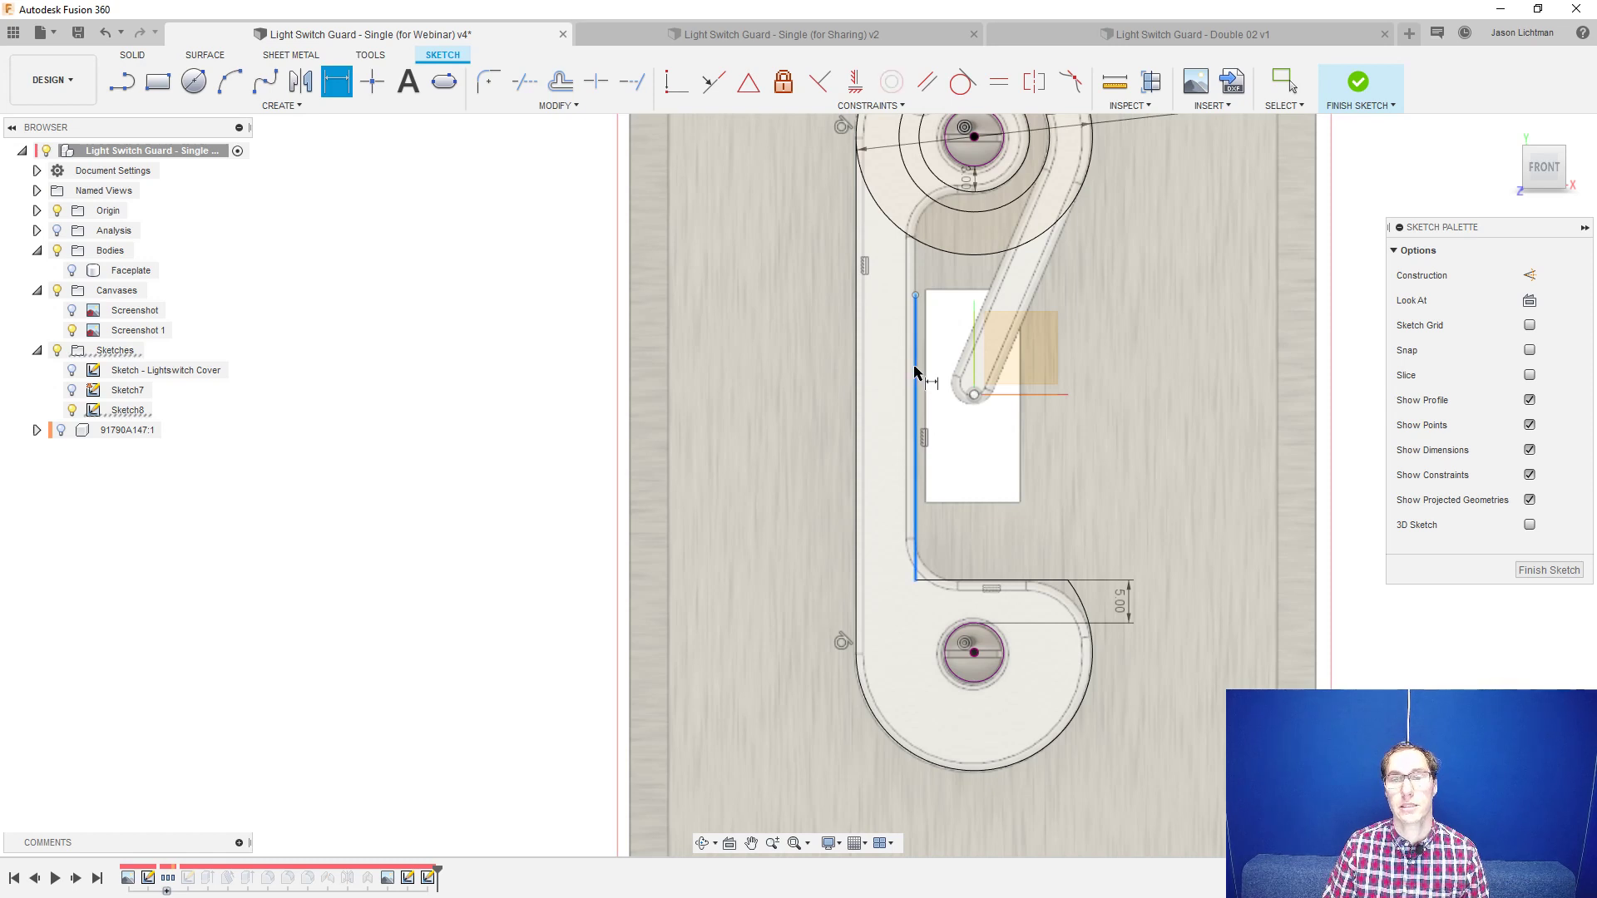
click(915, 390)
click(856, 406)
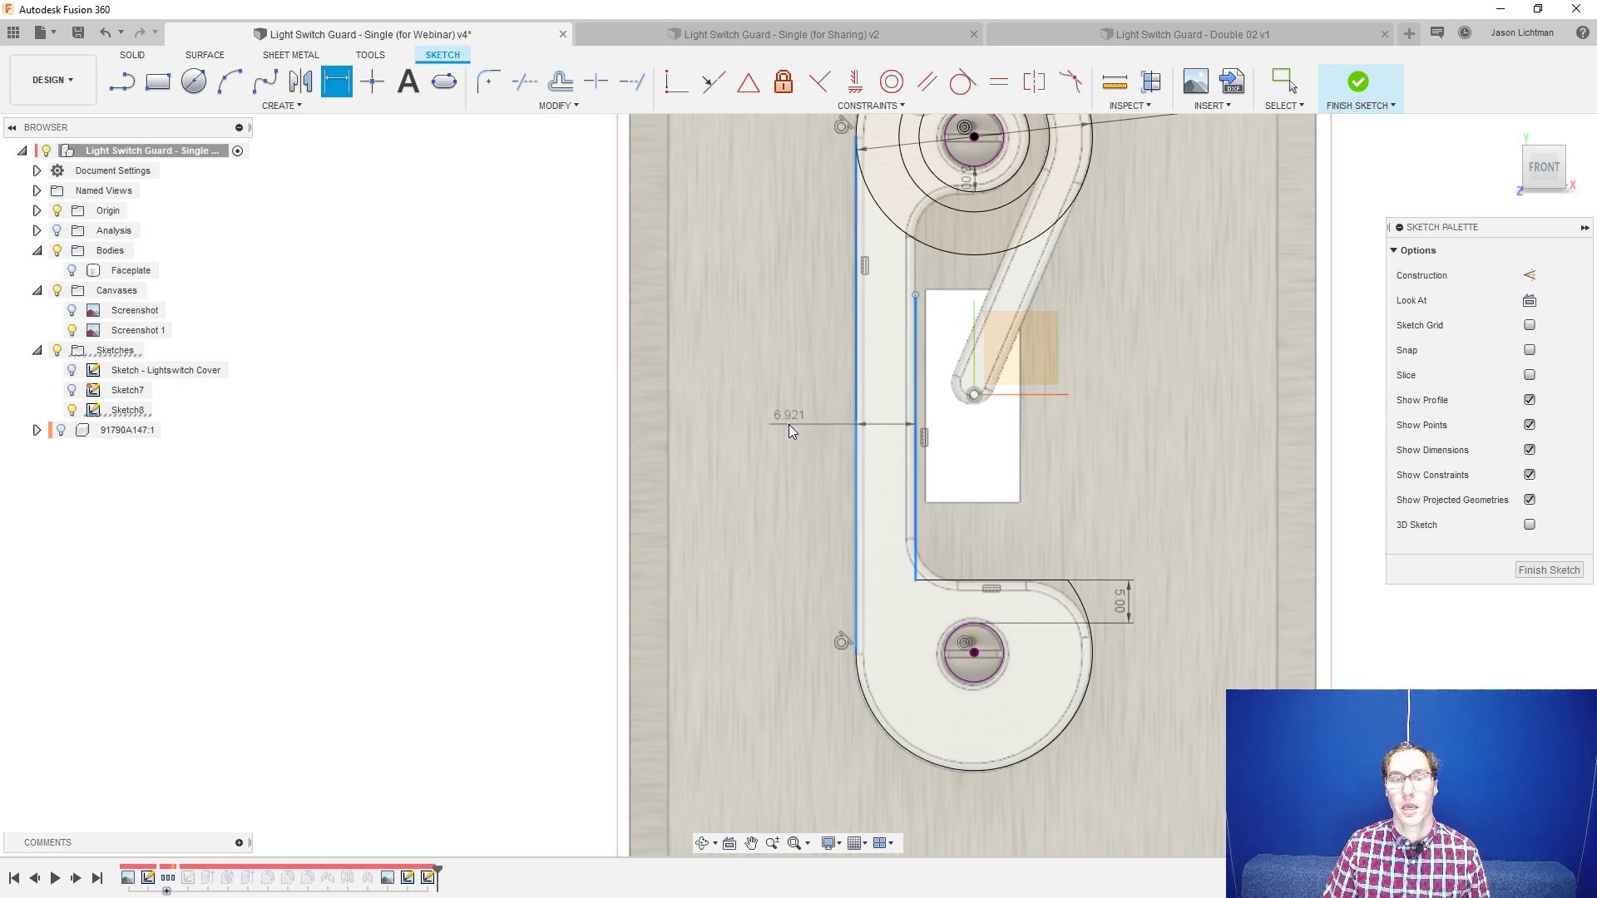
click(789, 425)
text(7)
key(Return)
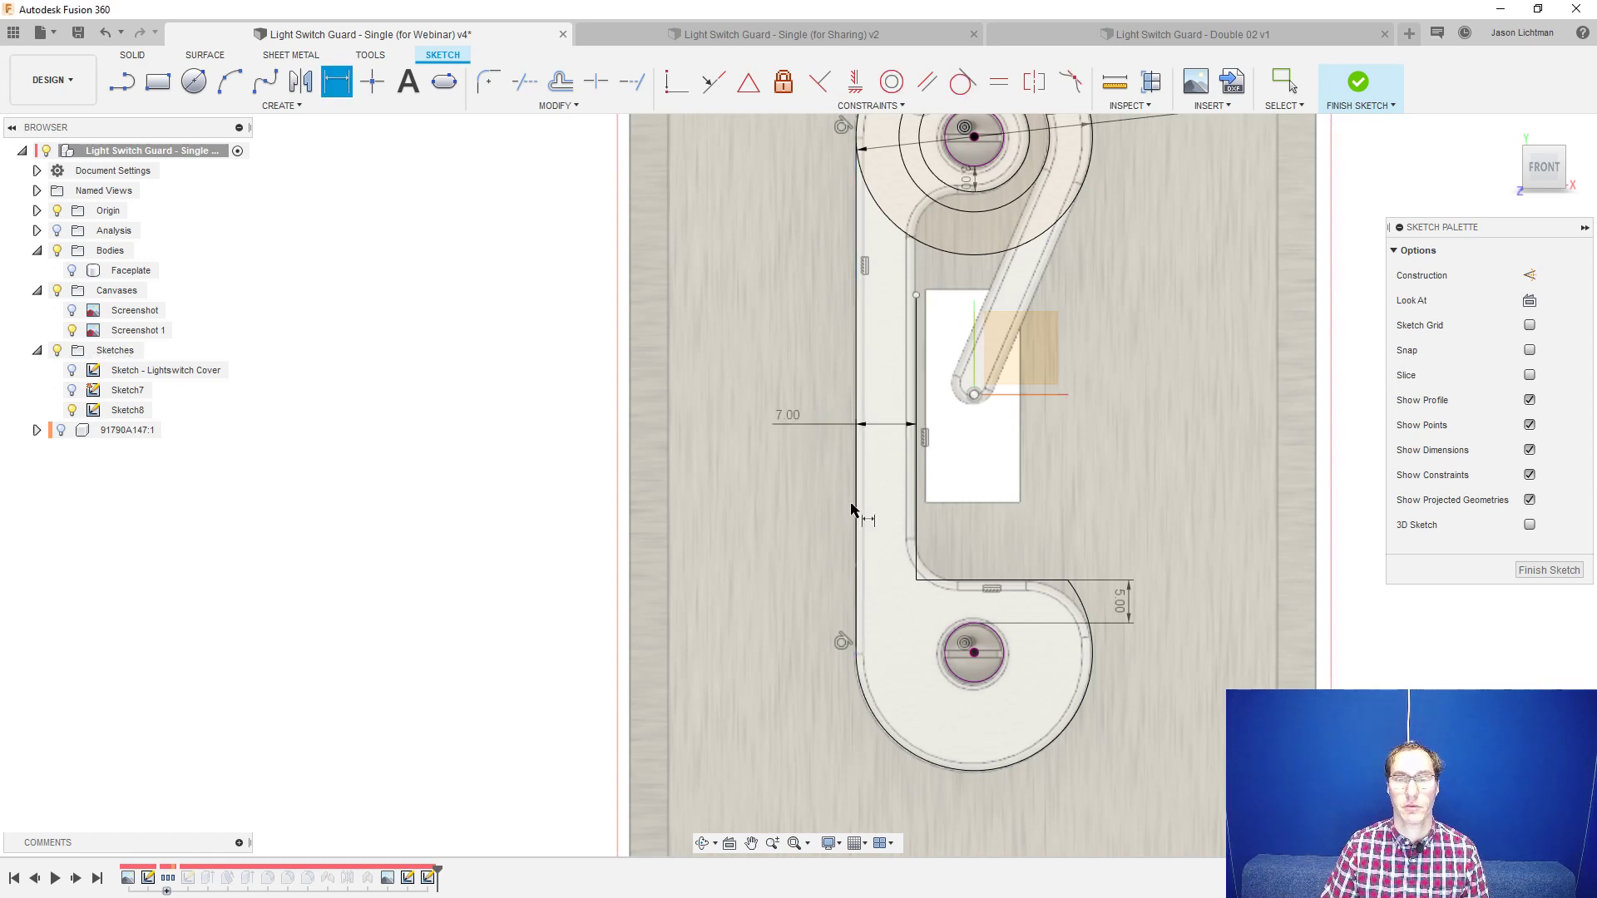
key(Escape)
- Fillet the inner corner where the arm's inner vertical line meets the lower horizontal line
scroll(1078, 647, down, 2)
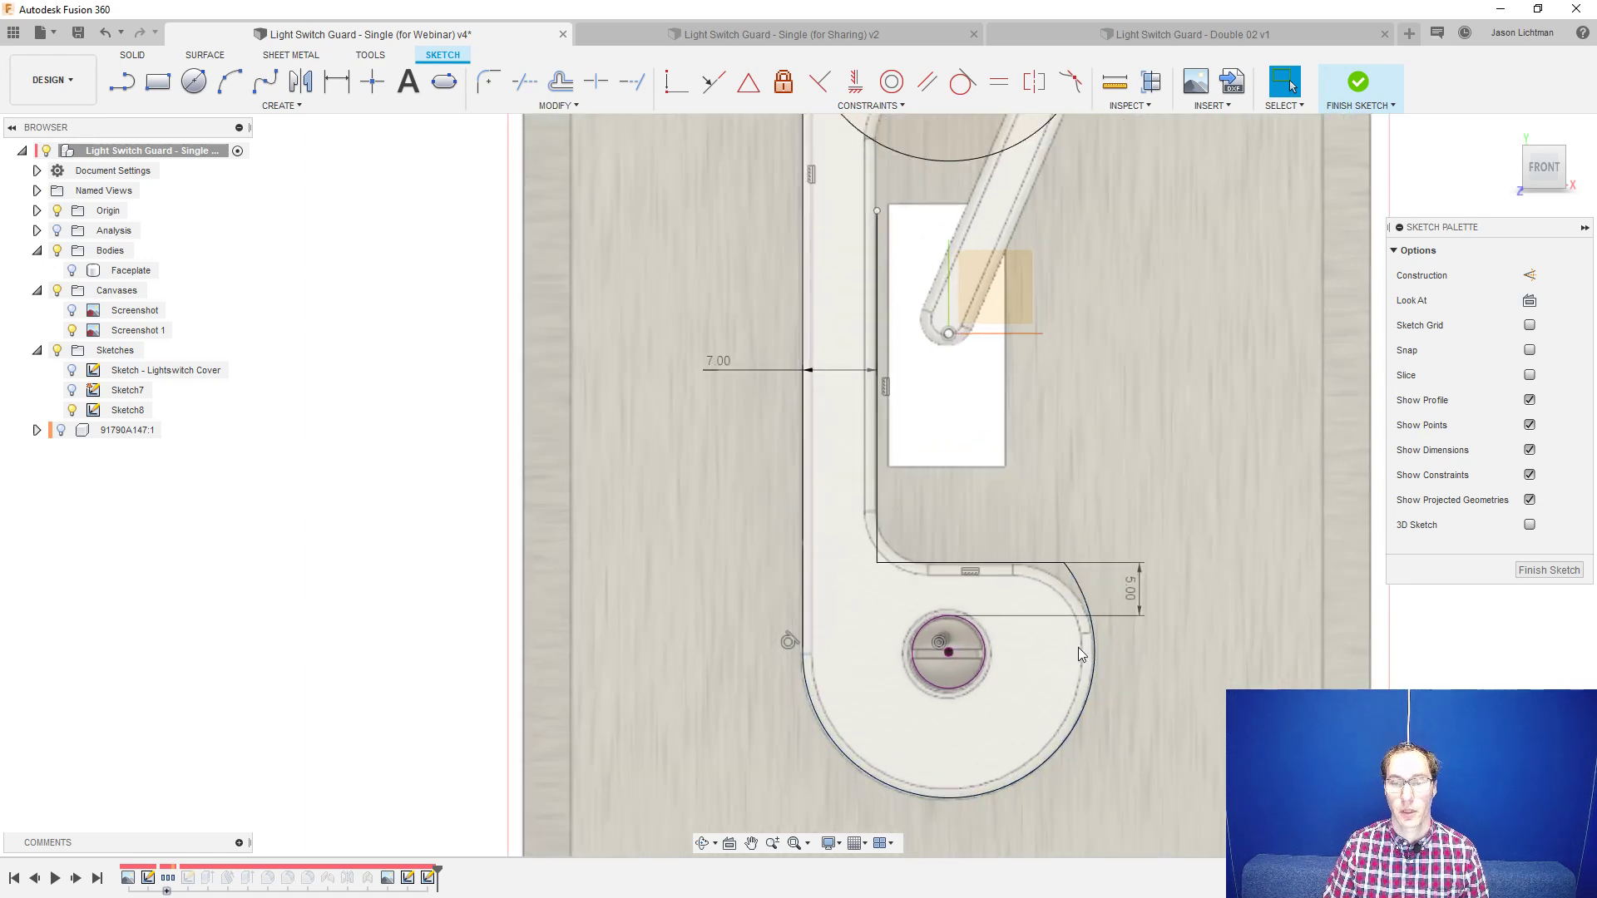
scroll(1078, 647, down, 3)
scroll(1080, 632, up, 4)
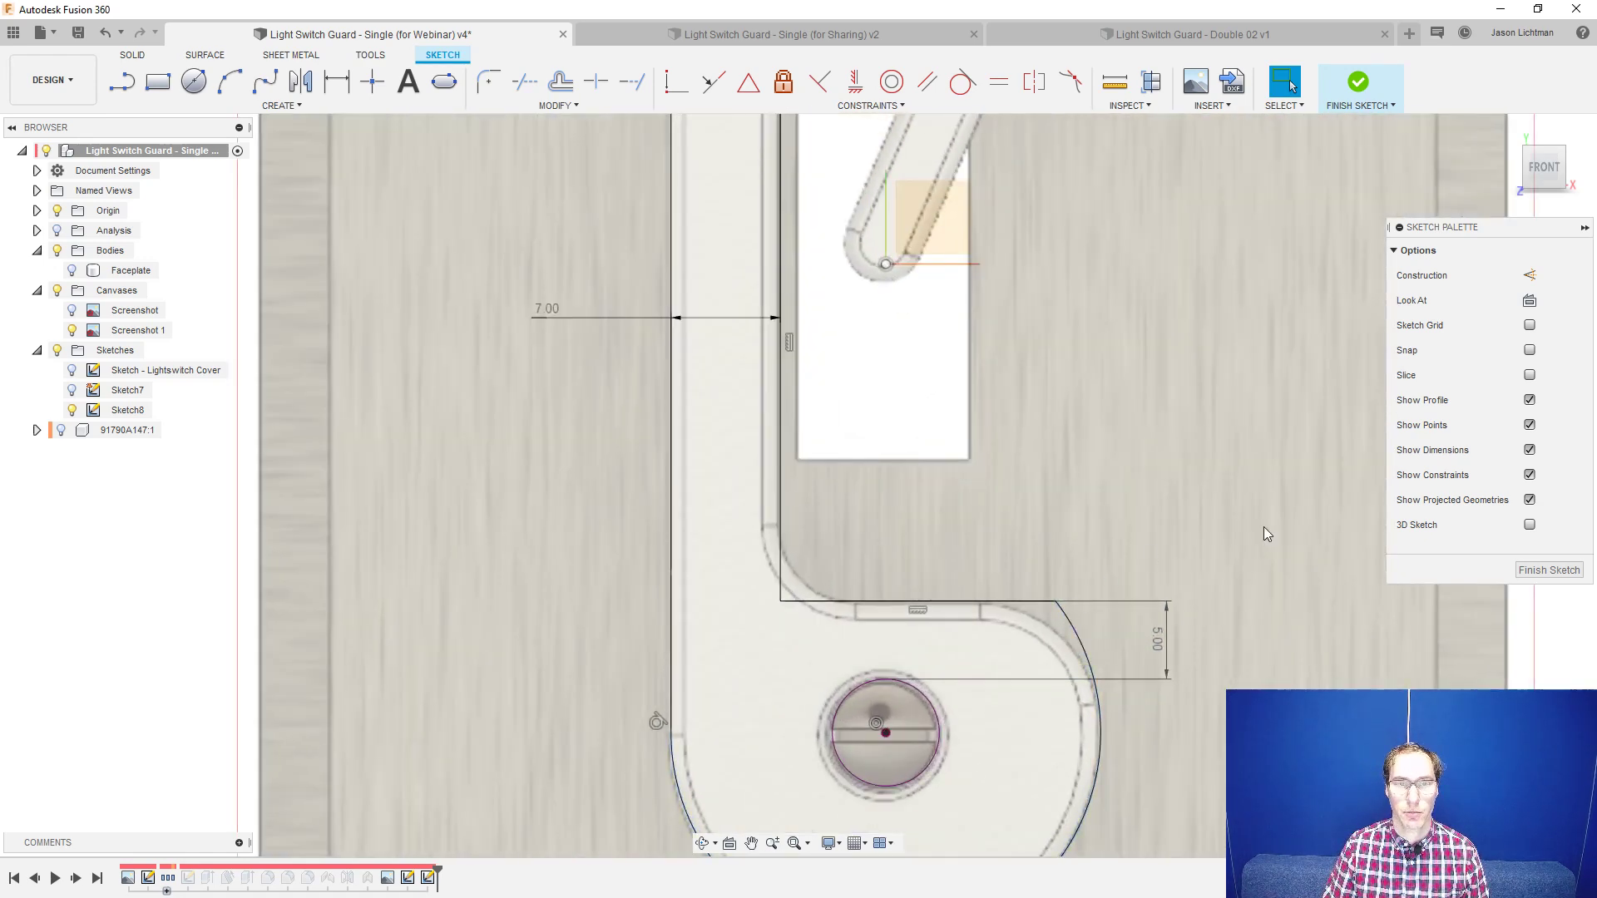
click(553, 106)
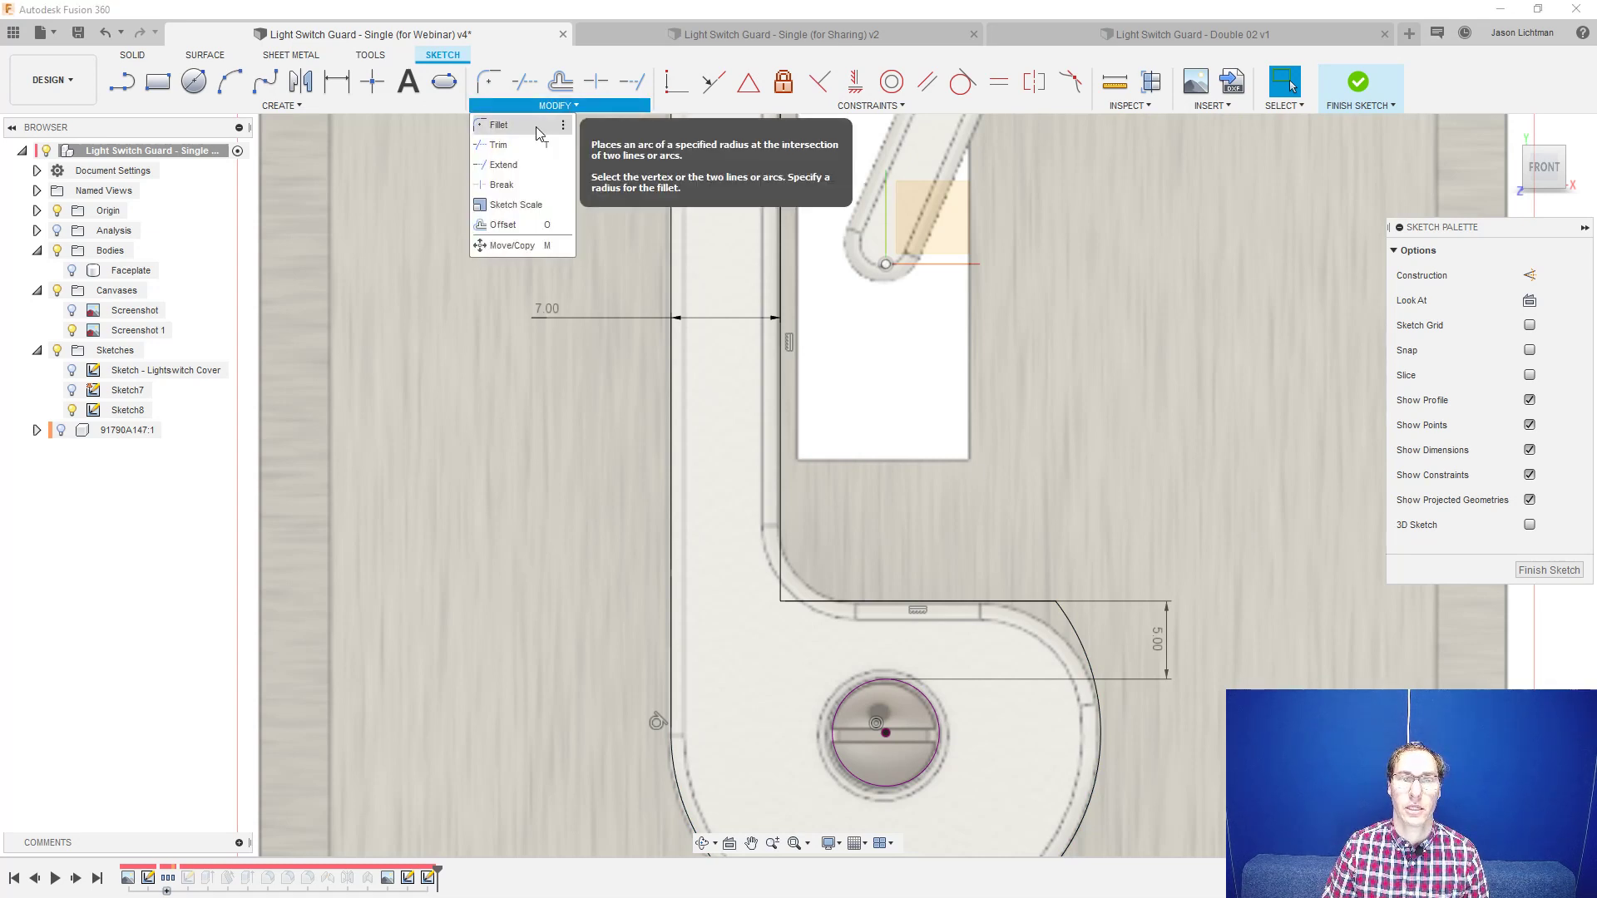
click(538, 127)
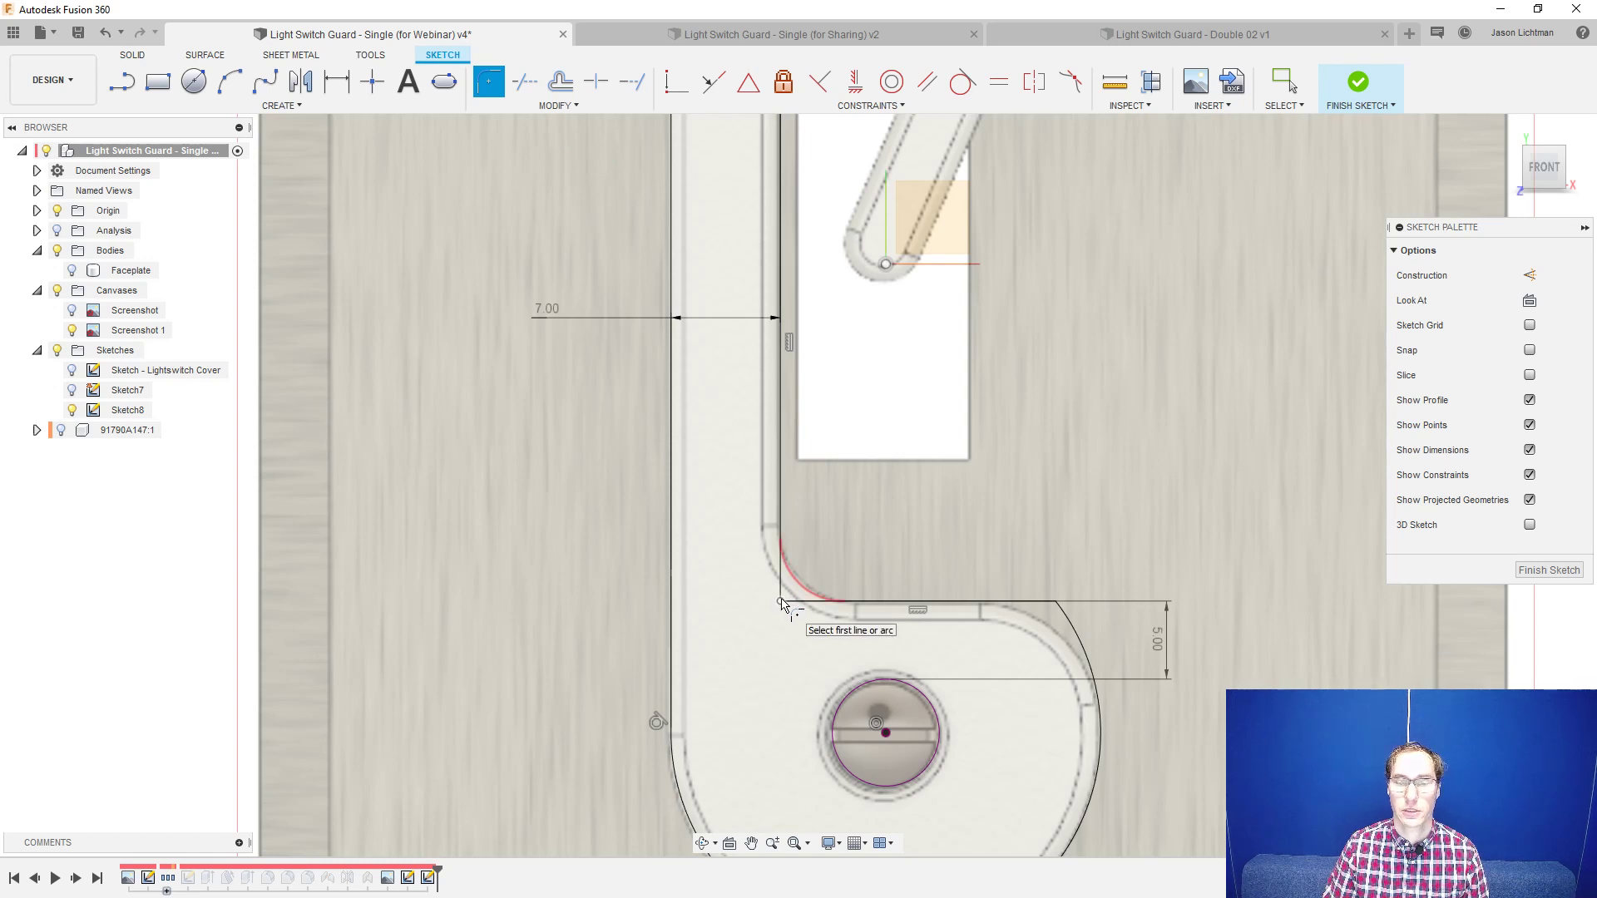
click(782, 582)
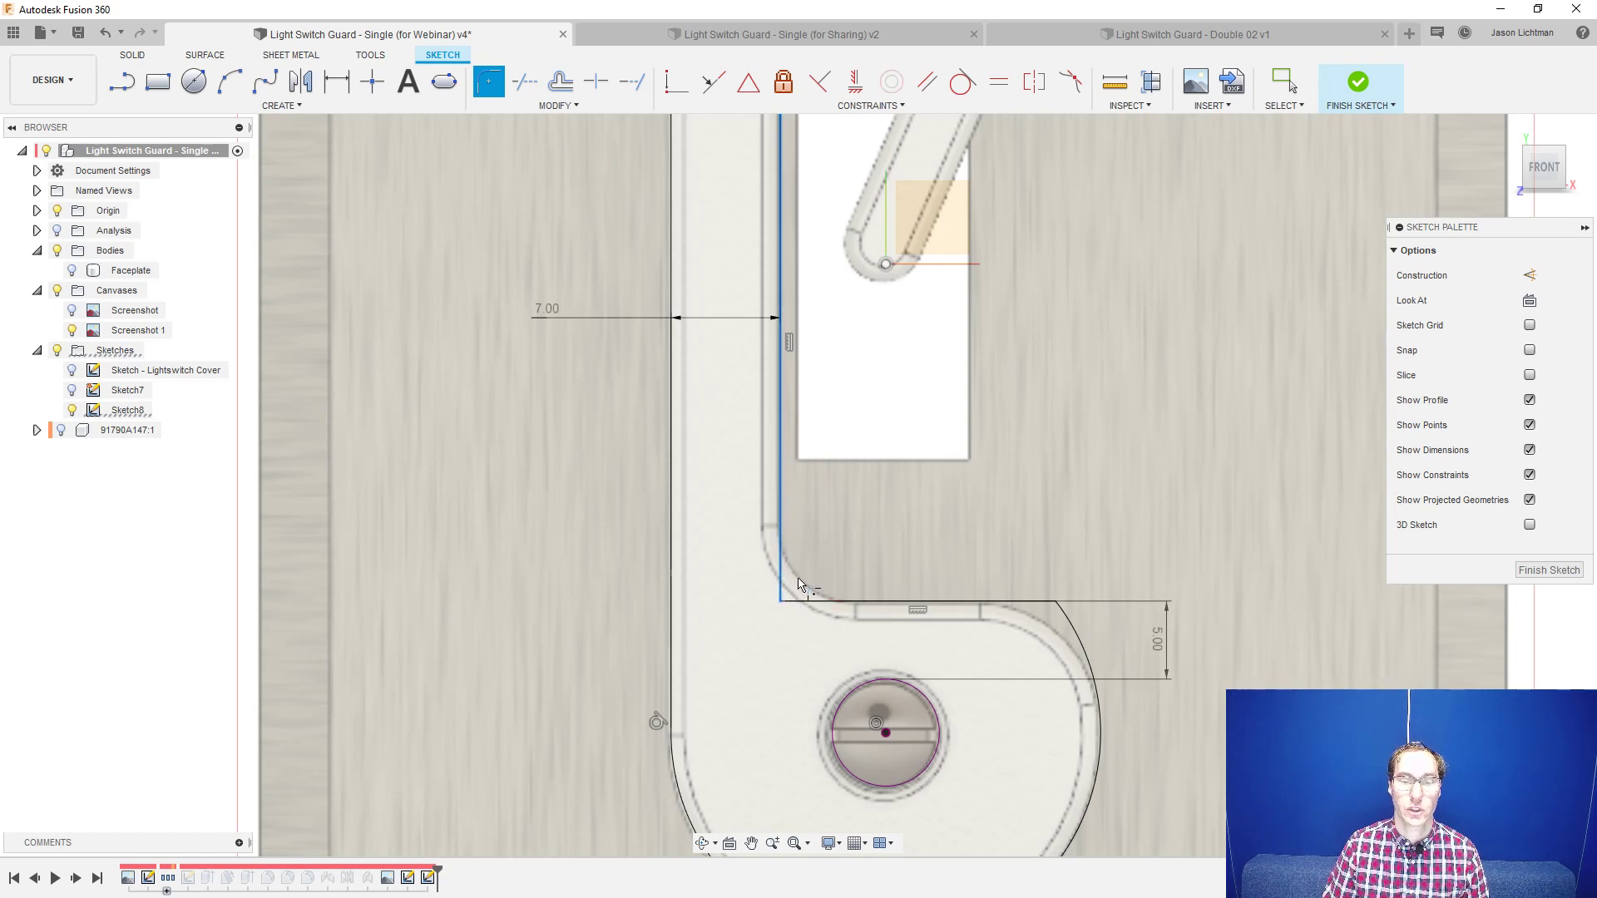
- Fillet the inner corner between the vertical line and the lower horizontal line with a 5 mm radius
click(813, 604)
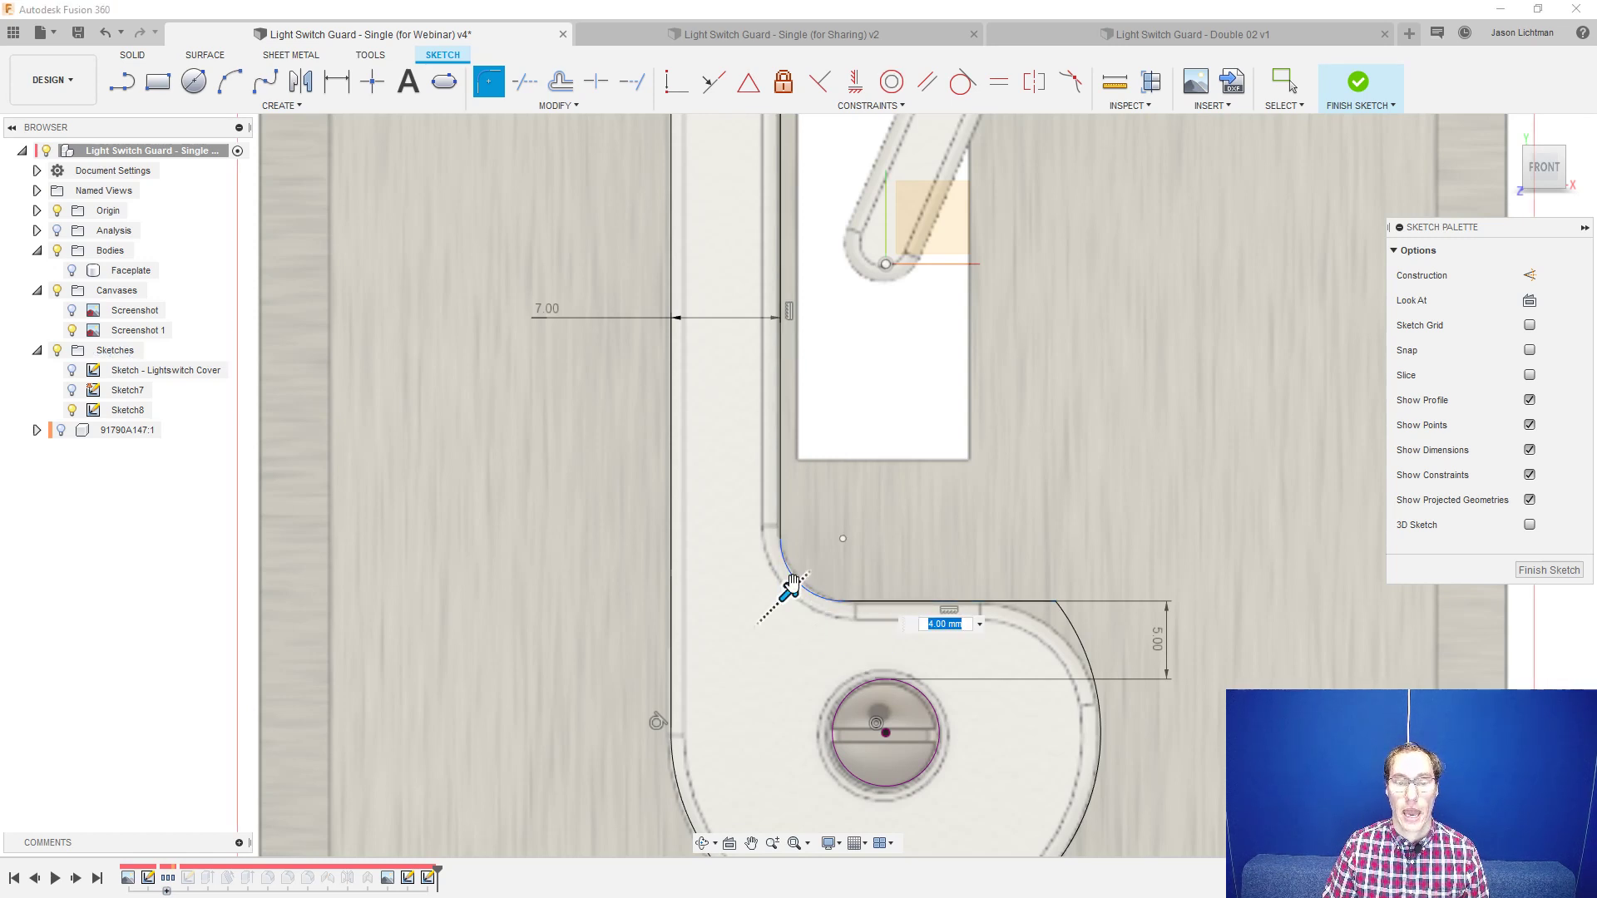
mouse_move(791, 587)
mouse_down()
mouse_move(805, 579)
mouse_move(769, 613)
mouse_move(791, 589)
mouse_up()
click(938, 629)
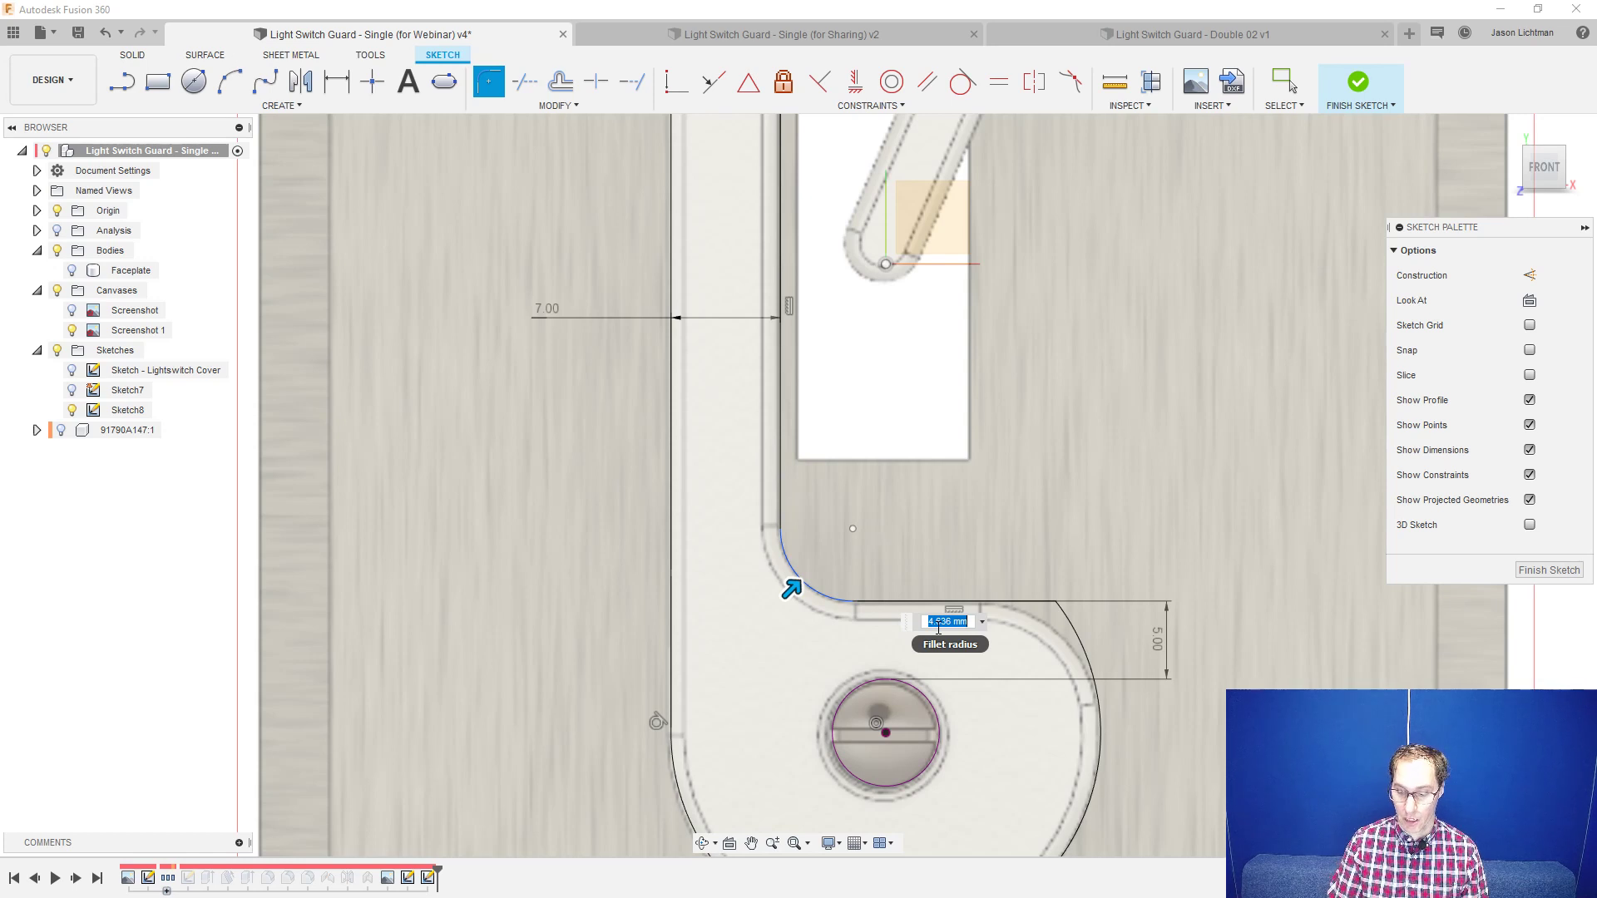
text(5)
key(Return)
key(Escape)
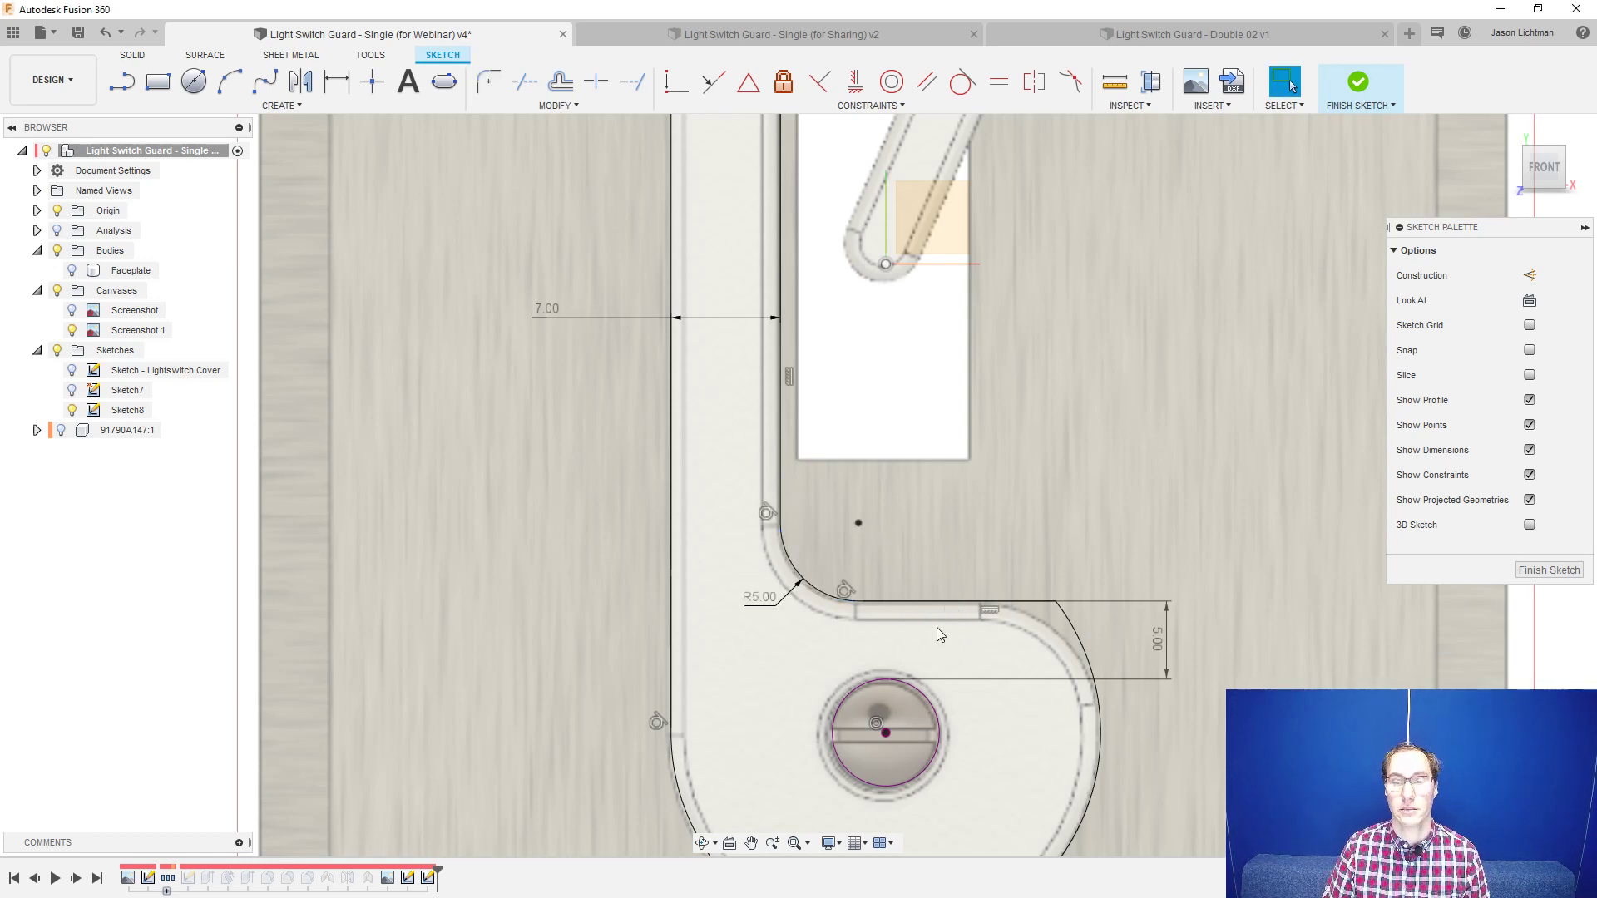
- Fillet the corner between the lower horizontal line and the large arc around the lower screw with a 7.5 mm radius
click(490, 87)
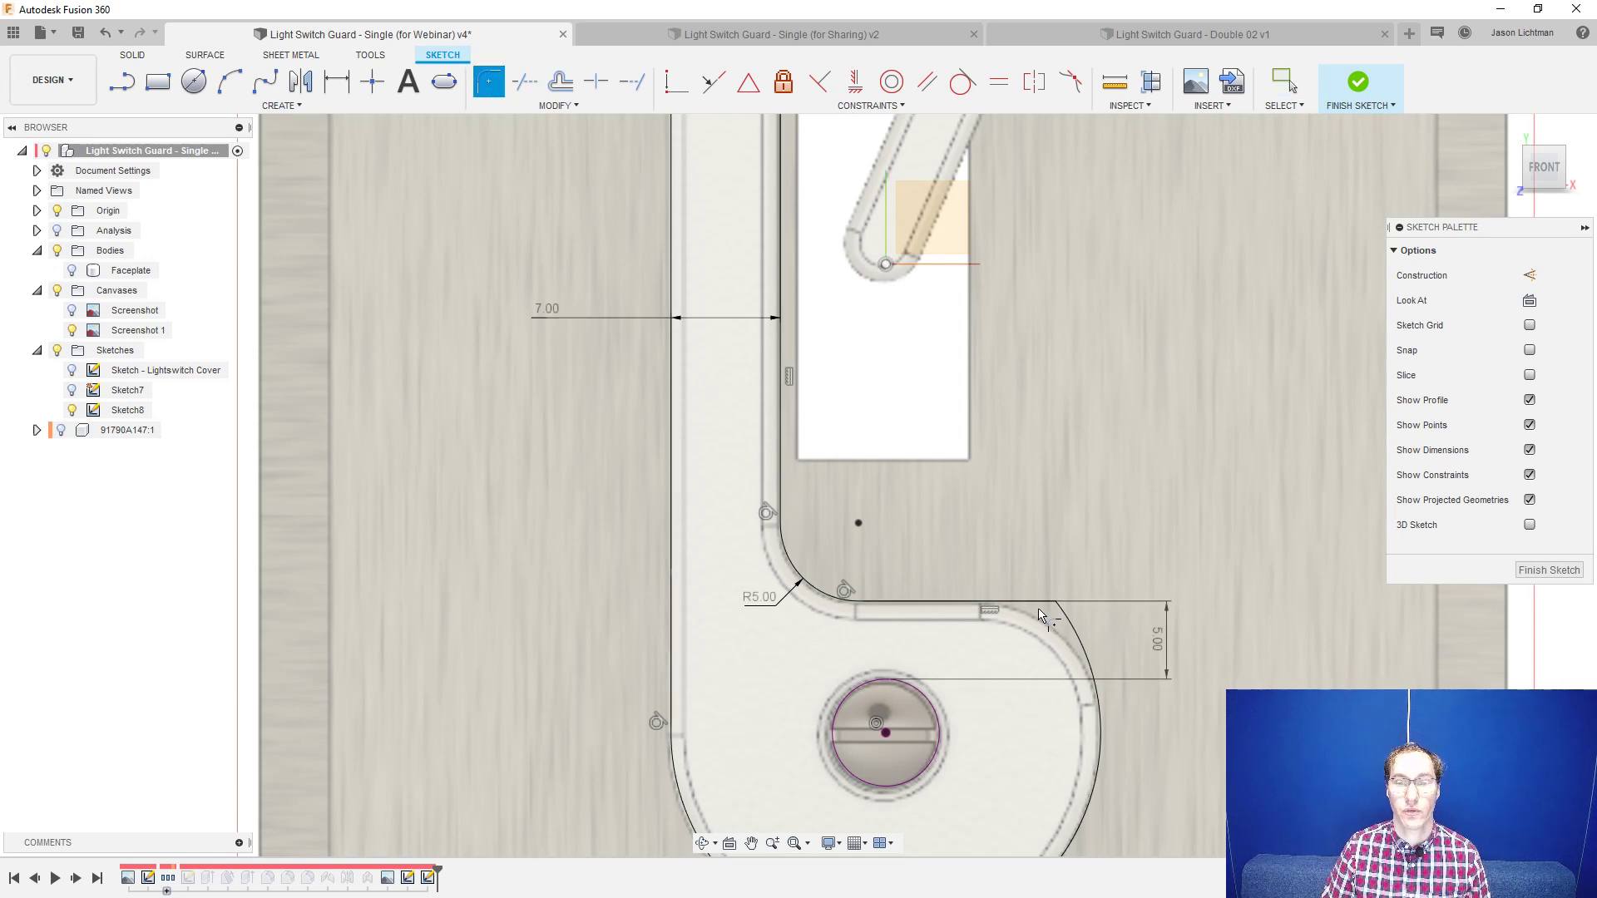
click(1055, 601)
drag(1056, 597, 1058, 612)
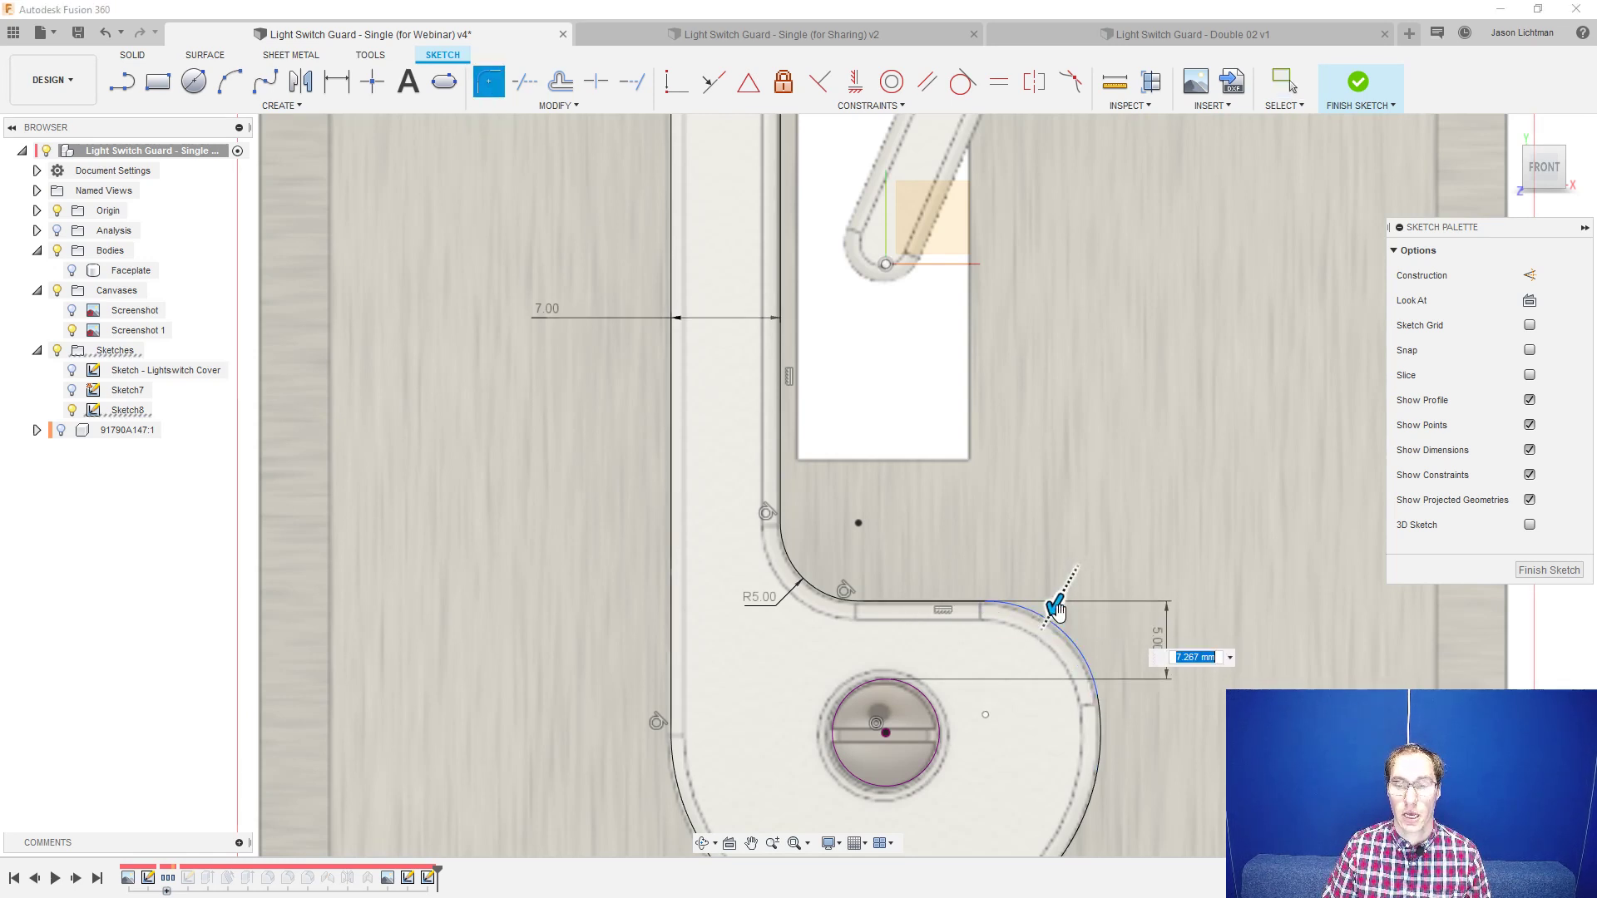
text(7.5)
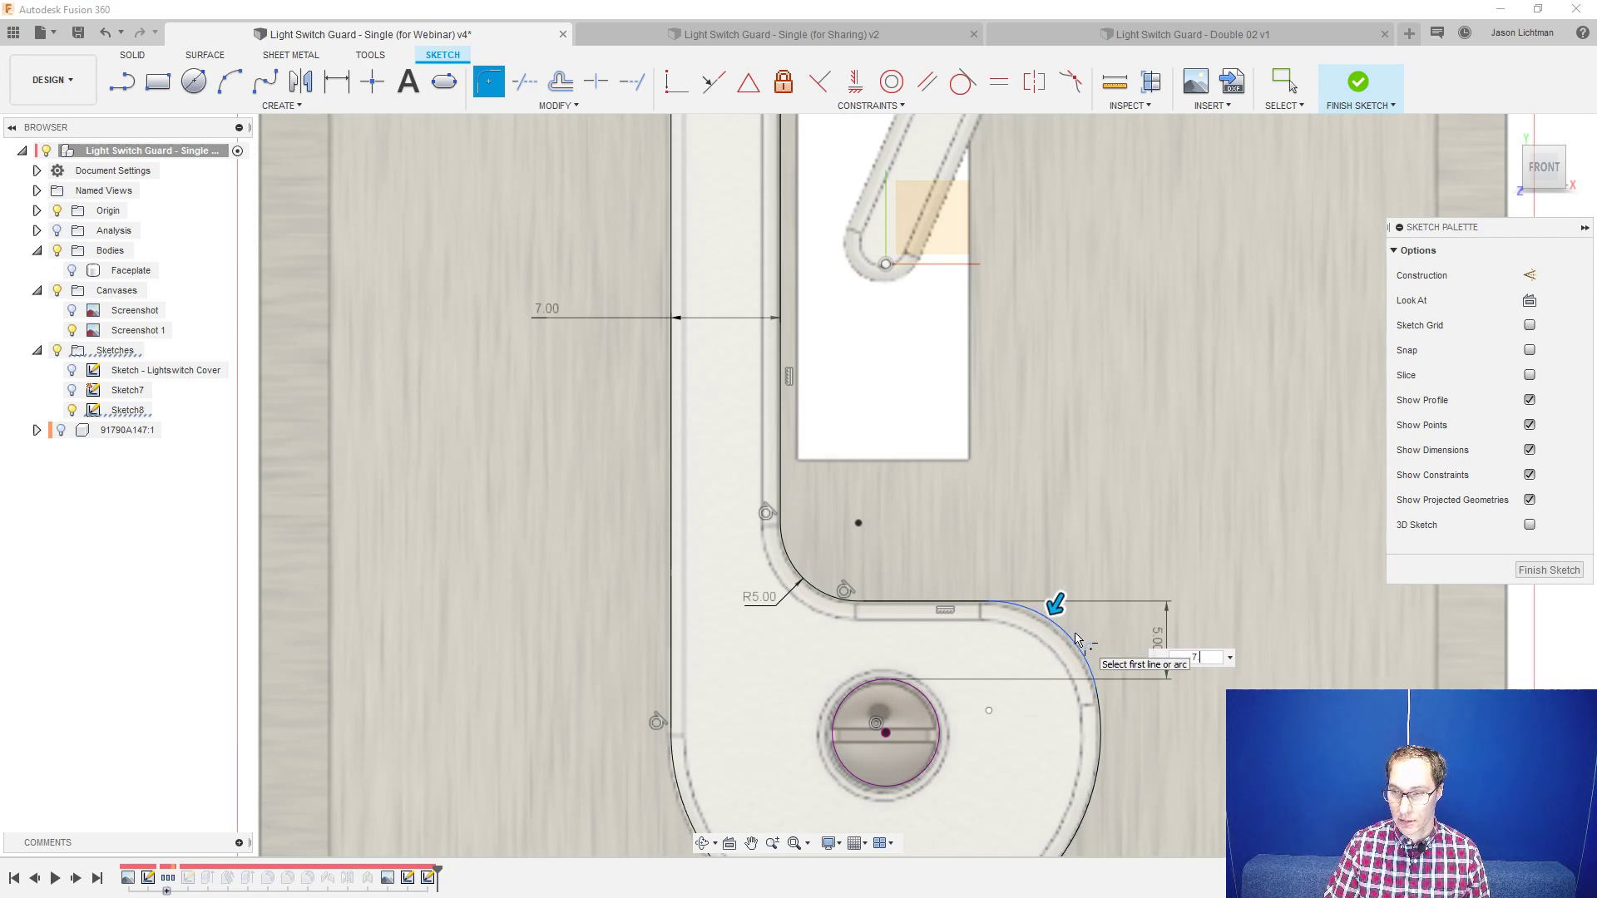
key(Return)
- Extend the inner vertical line upward by moving its free upper endpoint inside the circles around the upper screw
scroll(1075, 640, down, 4)
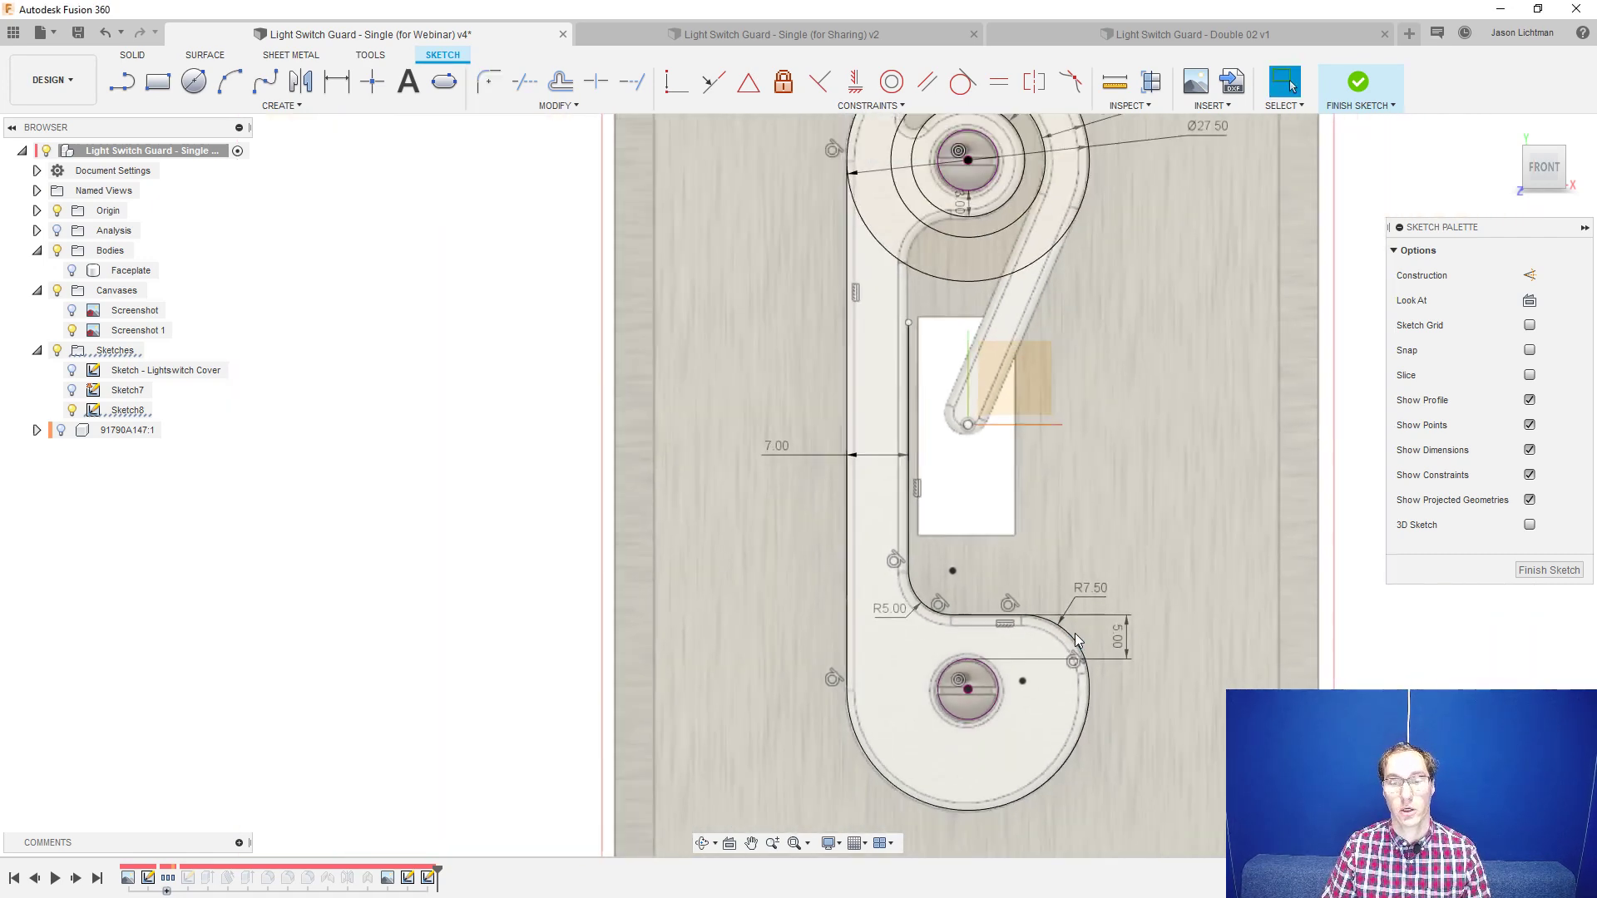
mouse_move(1060, 430)
middle_down()
mouse_move(1049, 573)
mouse_move(1006, 646)
middle_up()
scroll(903, 526, up, 2)
scroll(903, 526, up, 1)
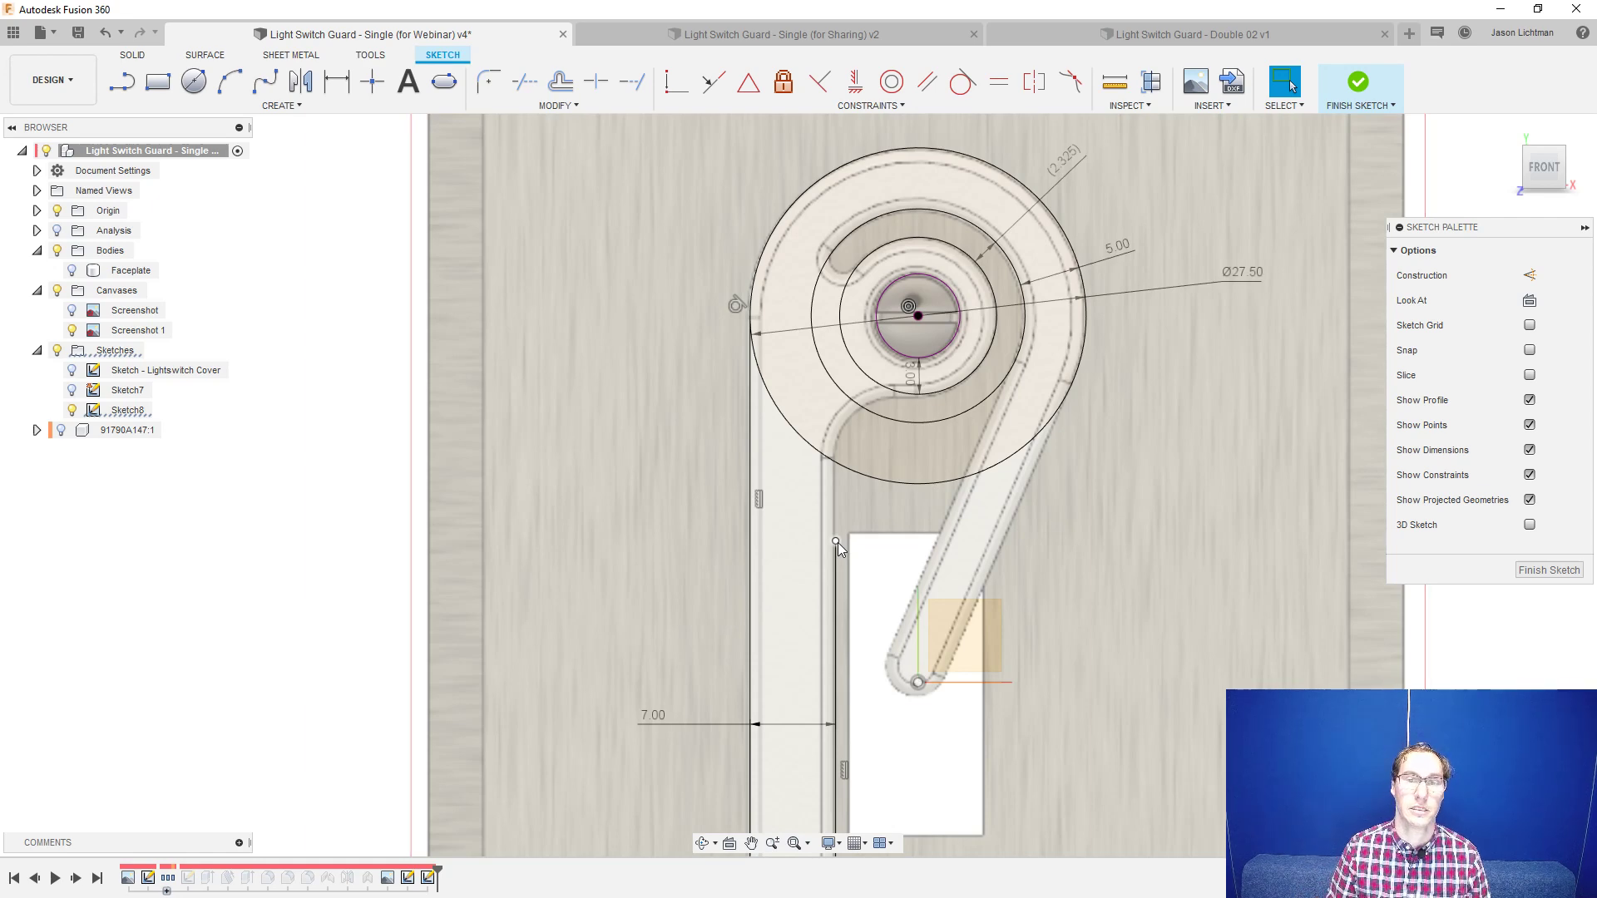
scroll(837, 543, down, 5)
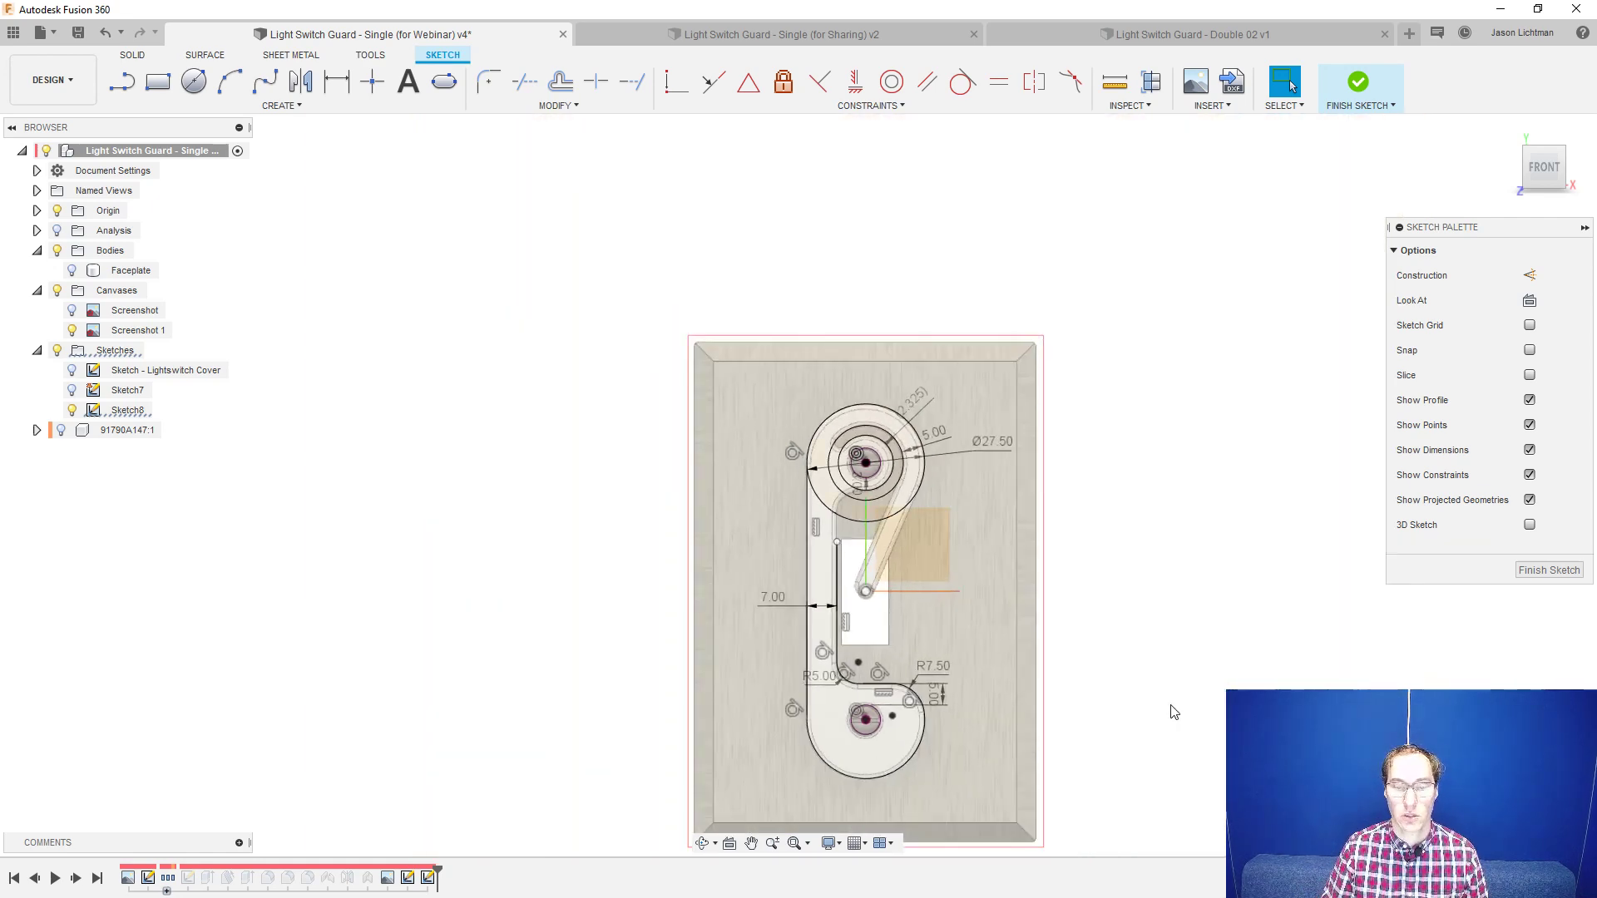
scroll(856, 522, up, 5)
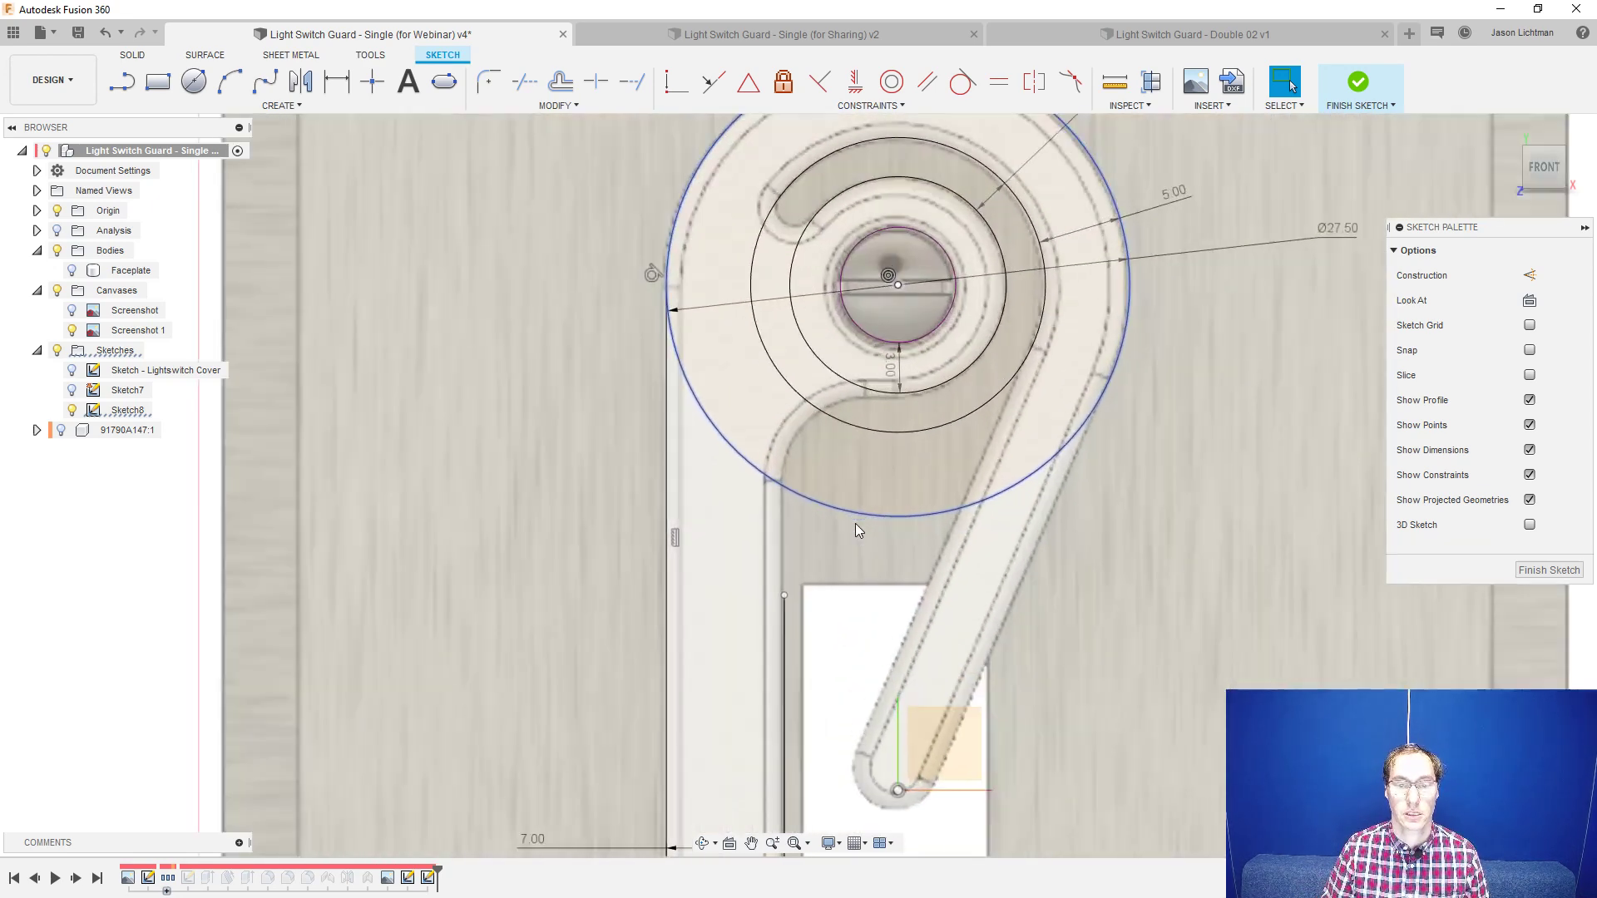
drag(785, 597, 796, 333)
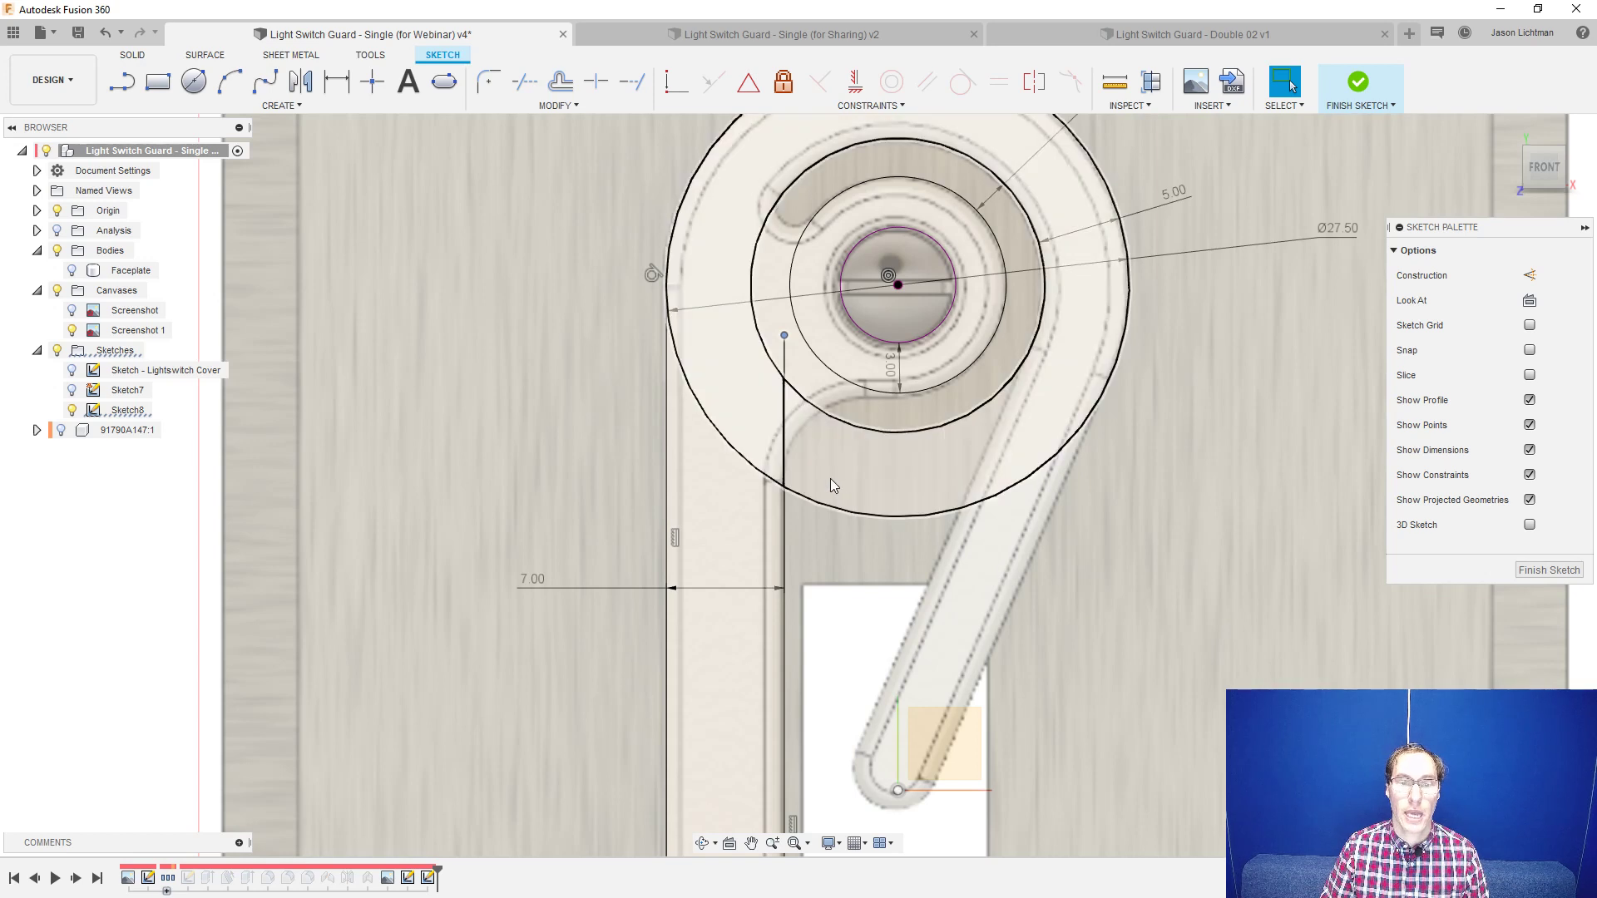
click(785, 456)
ctrl+click(927, 390)
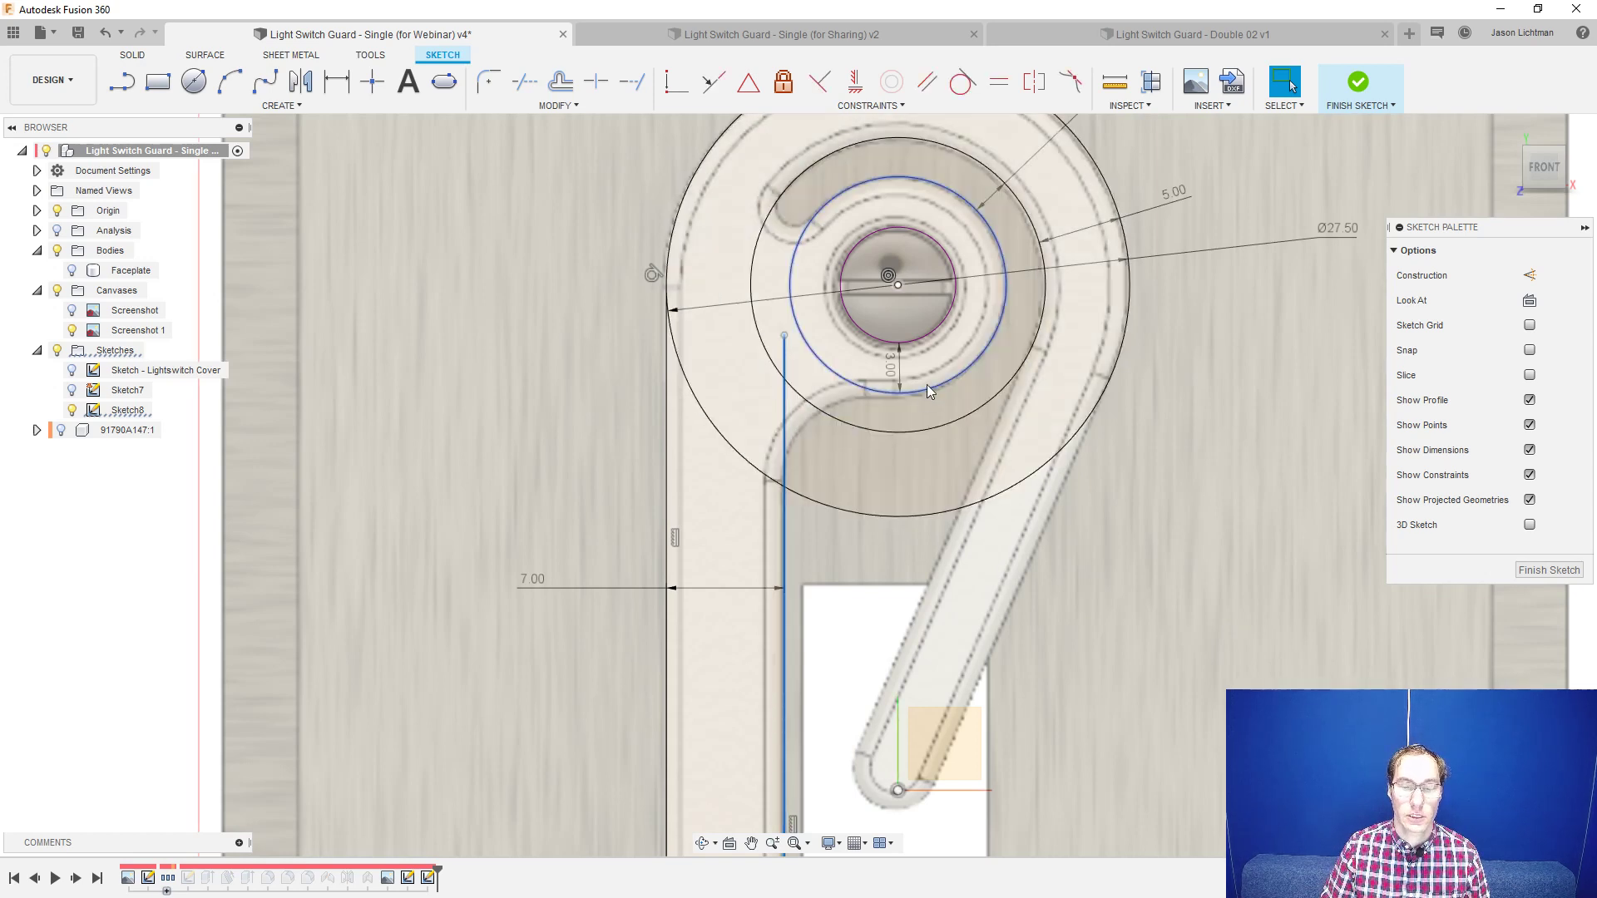
click(927, 385)
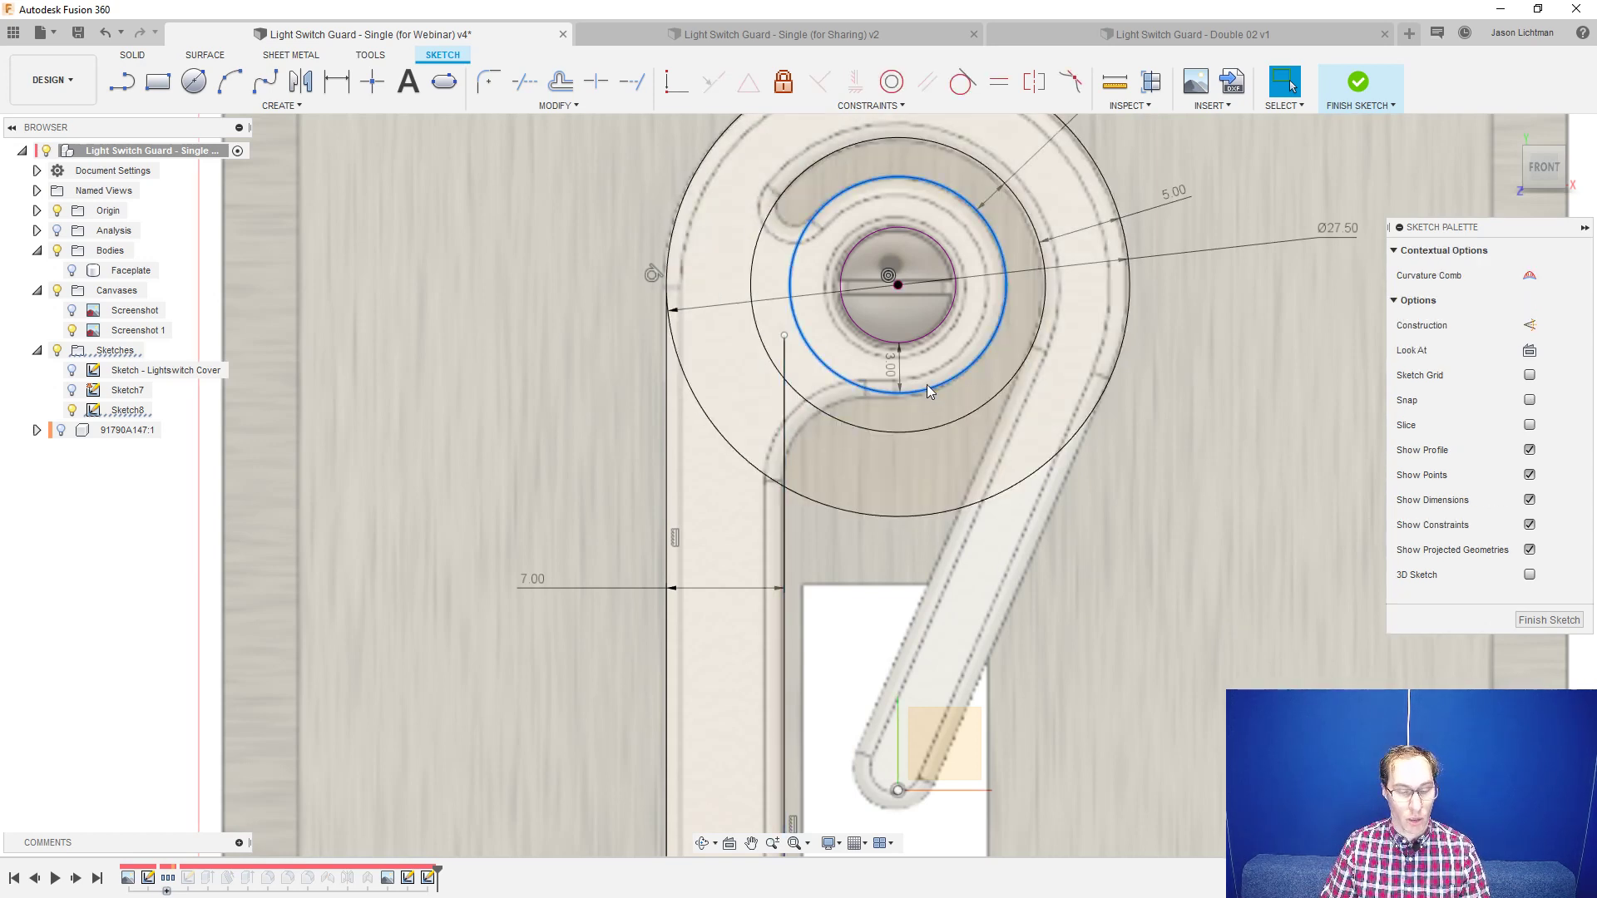
key(Escape)
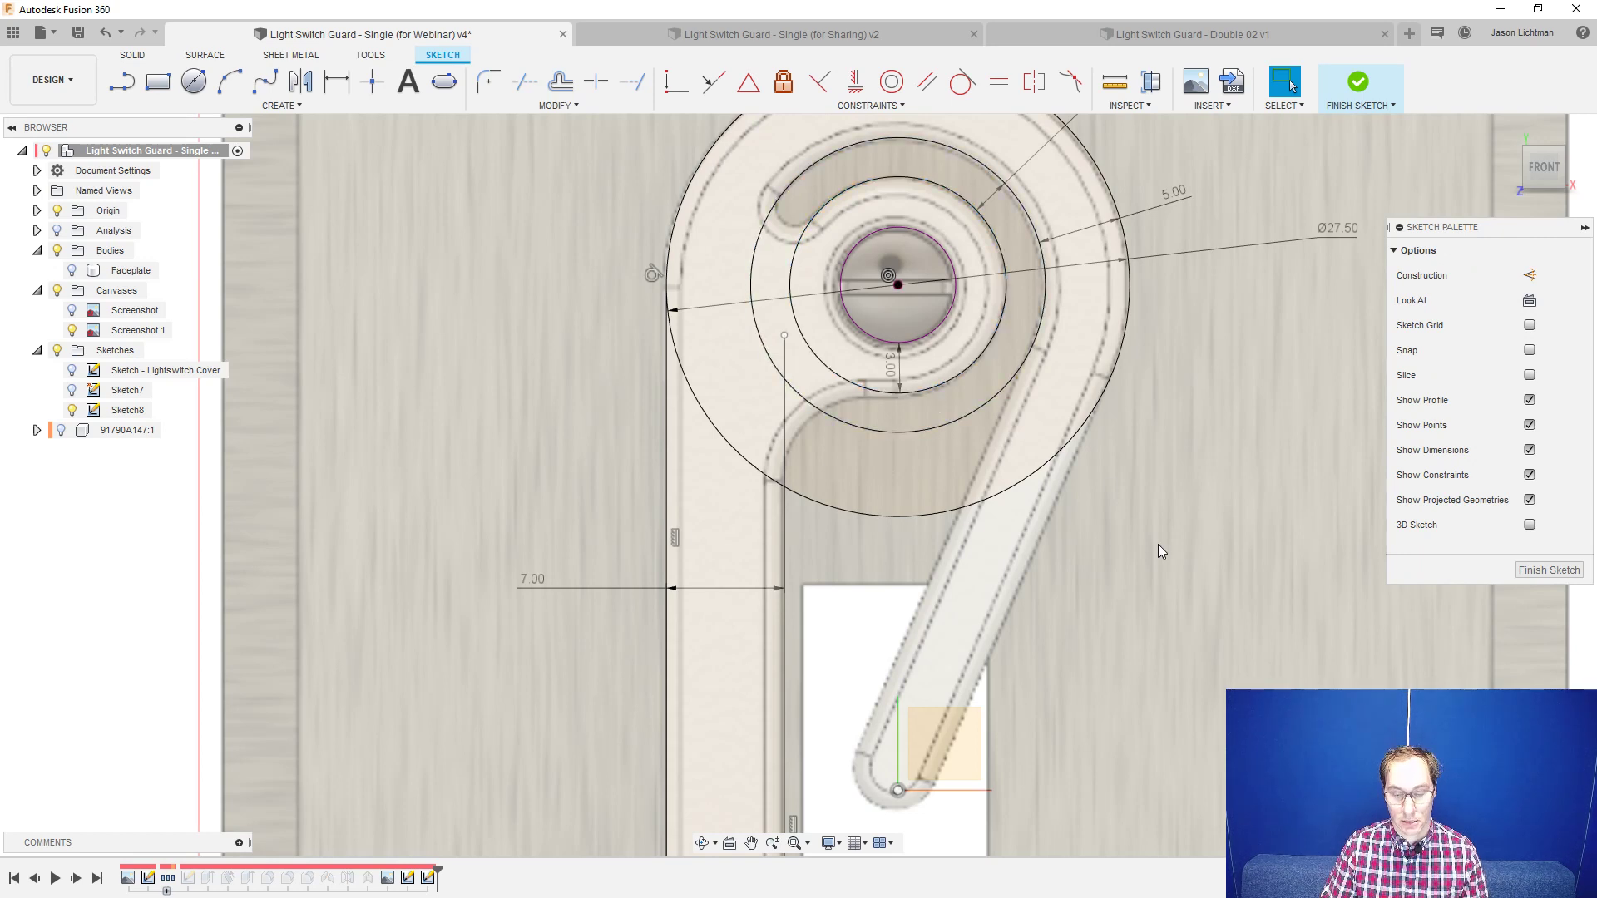
- Draw a line about 9.6 mm long from the bottom of the 3 mm offset circle across the inner vertical line, and constrain it horizontal
key(l)
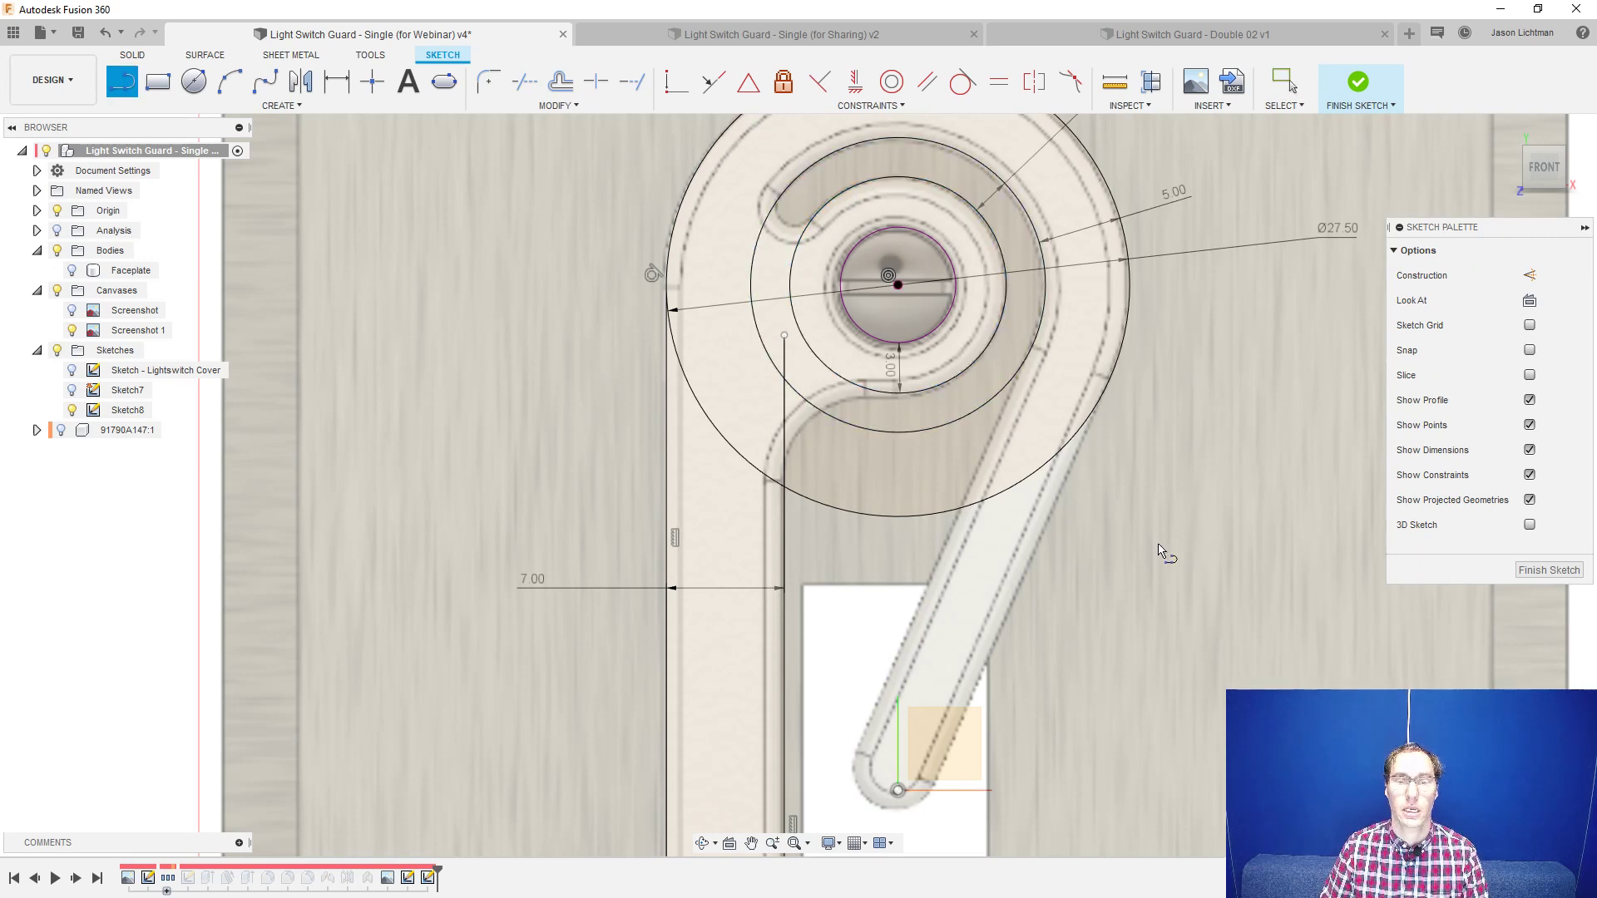
click(900, 393)
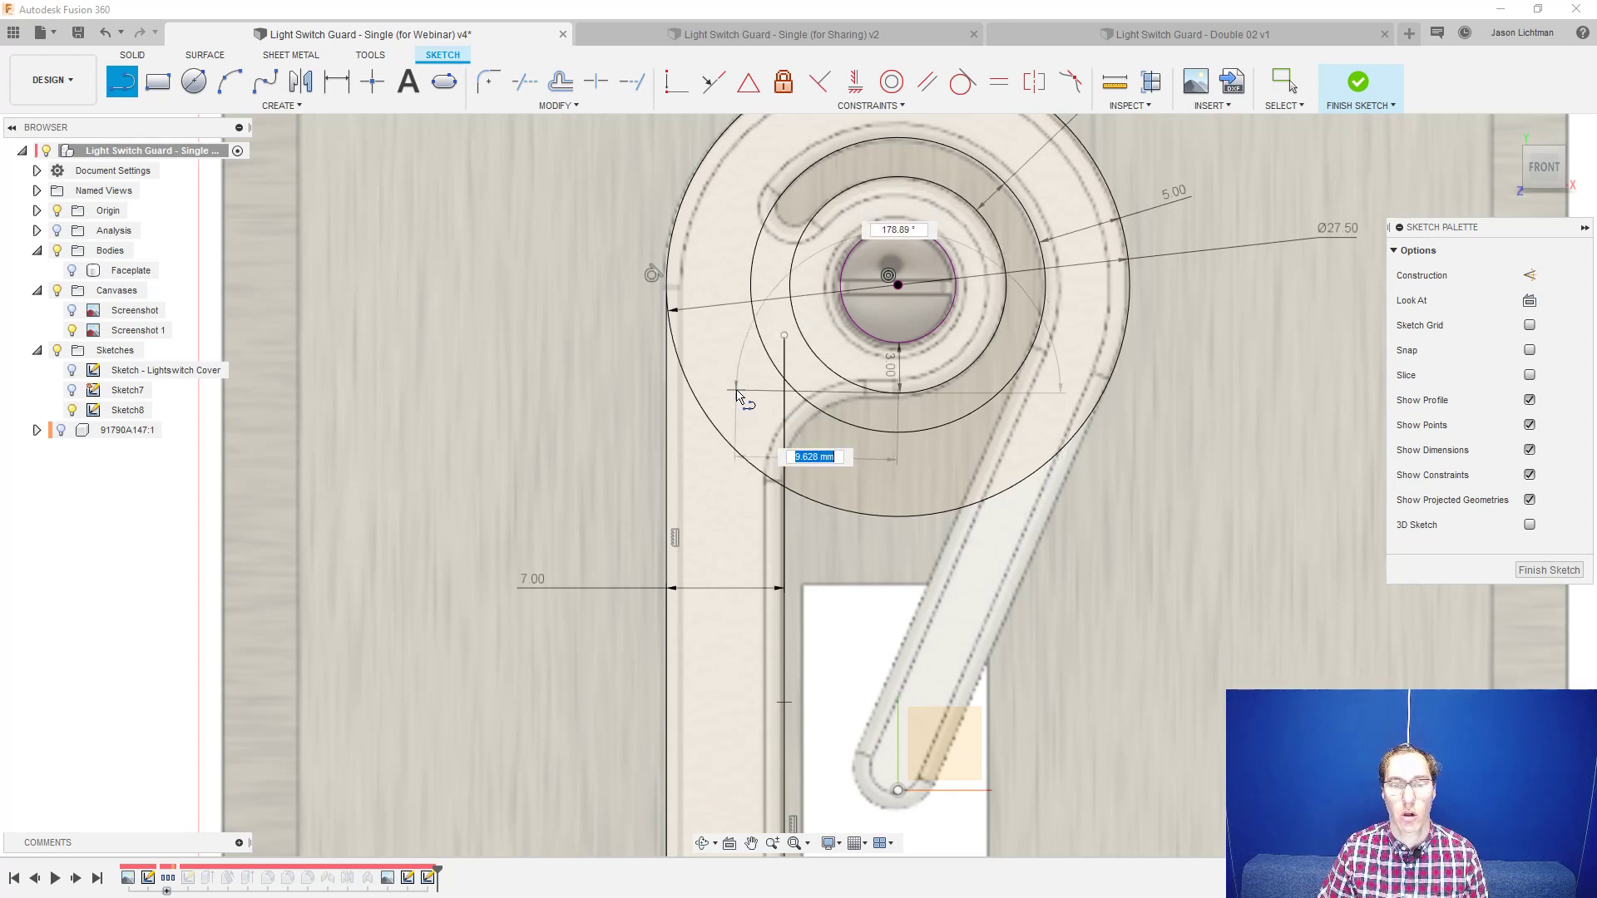
click(736, 391)
key(Escape)
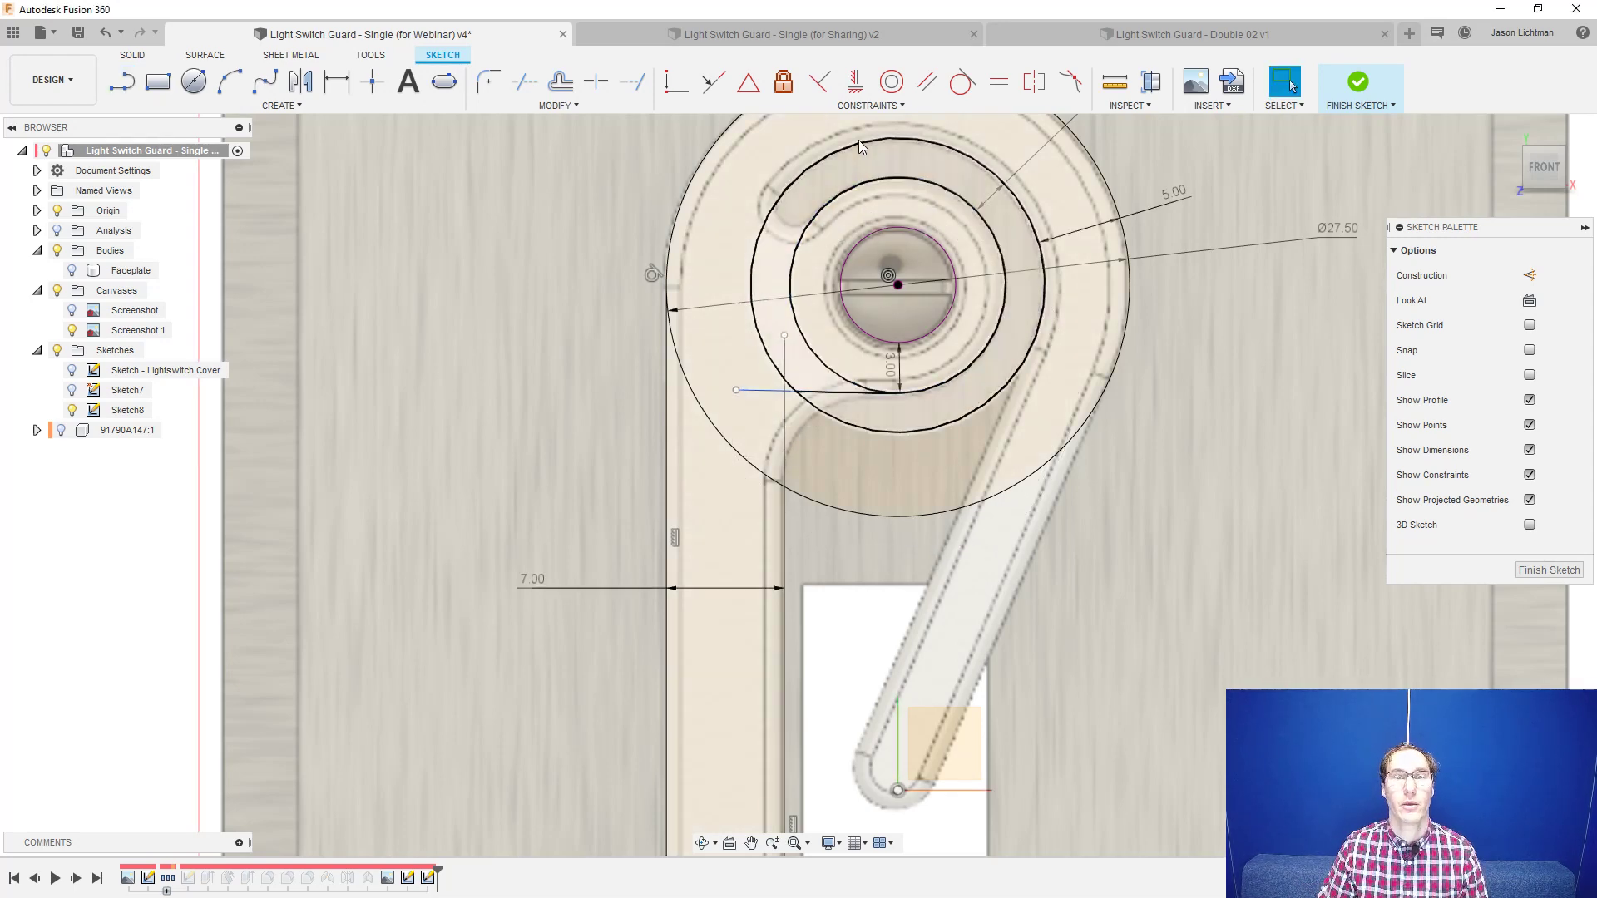
click(857, 83)
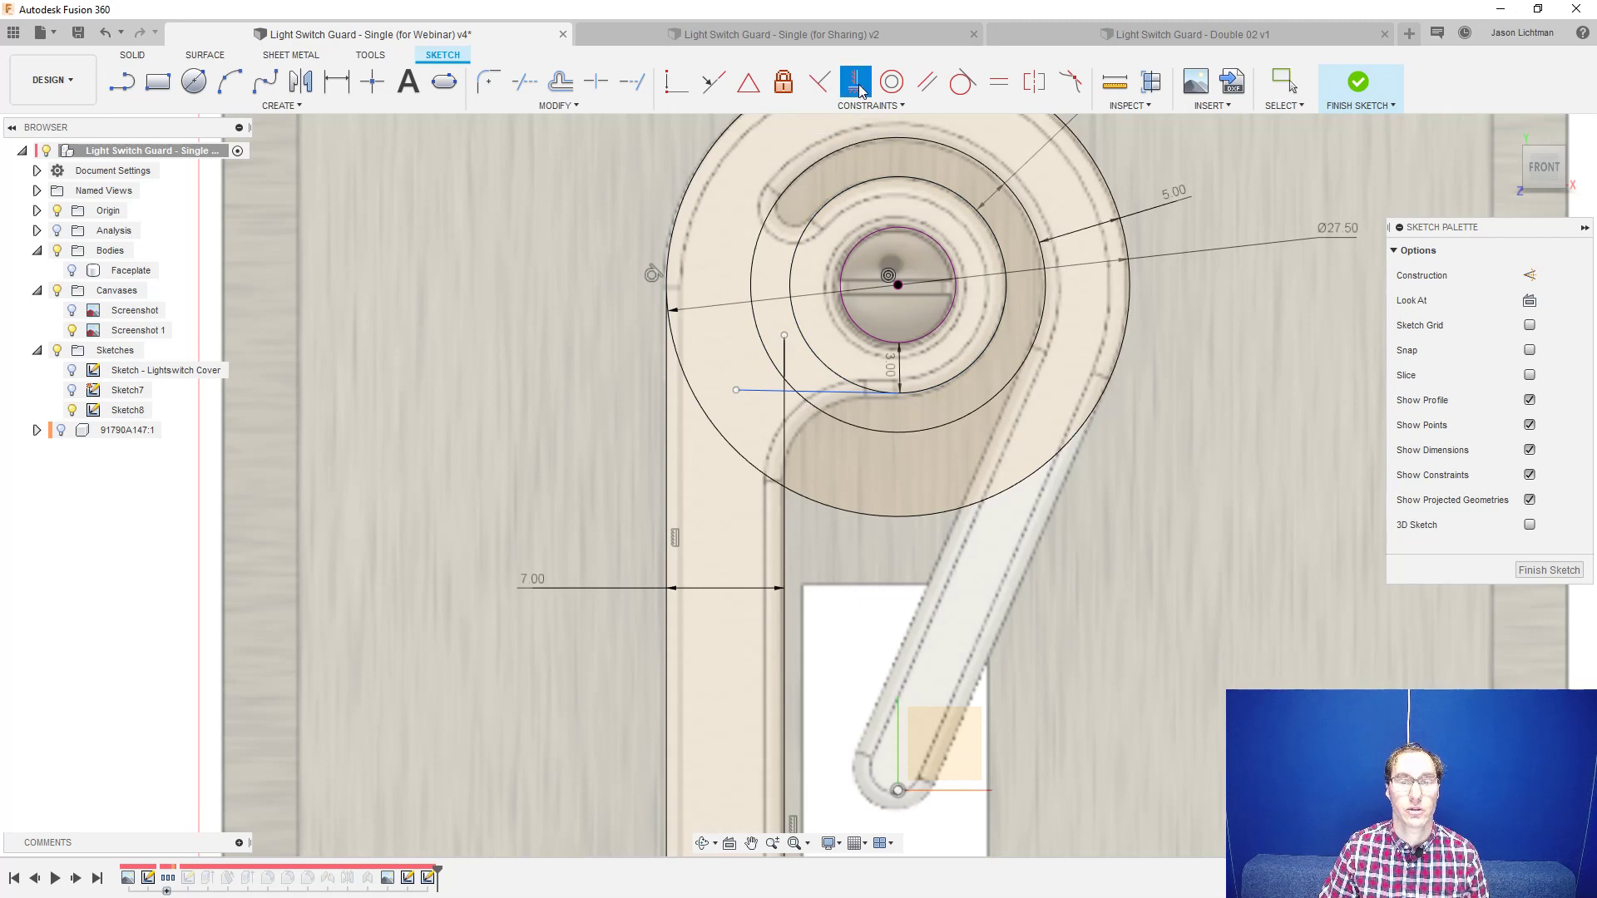
click(837, 391)
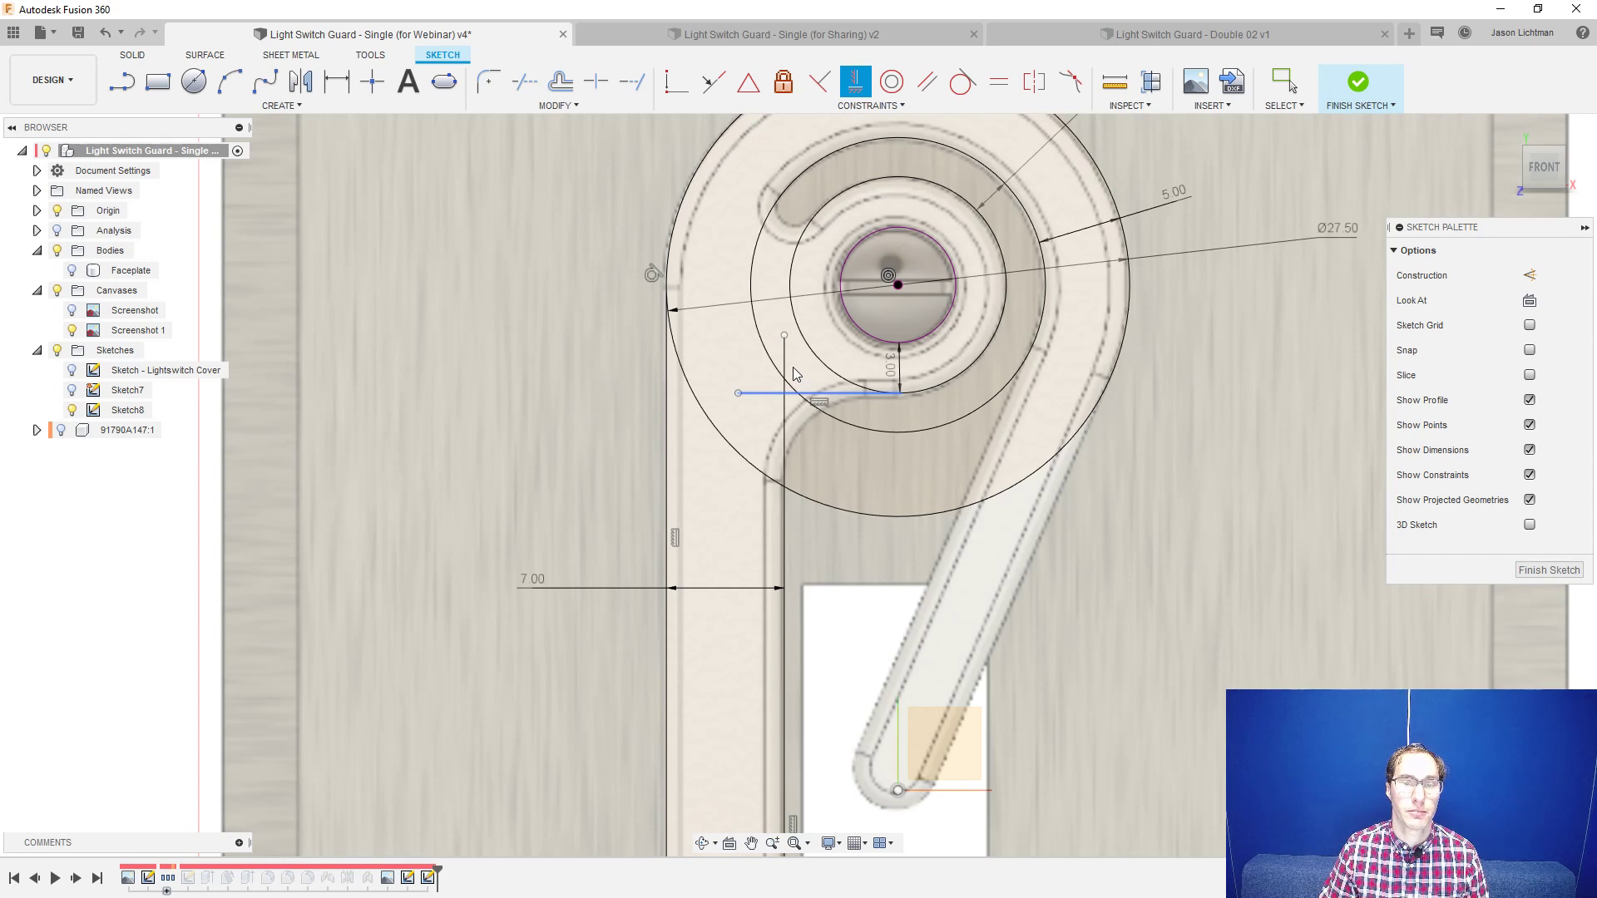
scroll(796, 379, up, 2)
key(Escape)
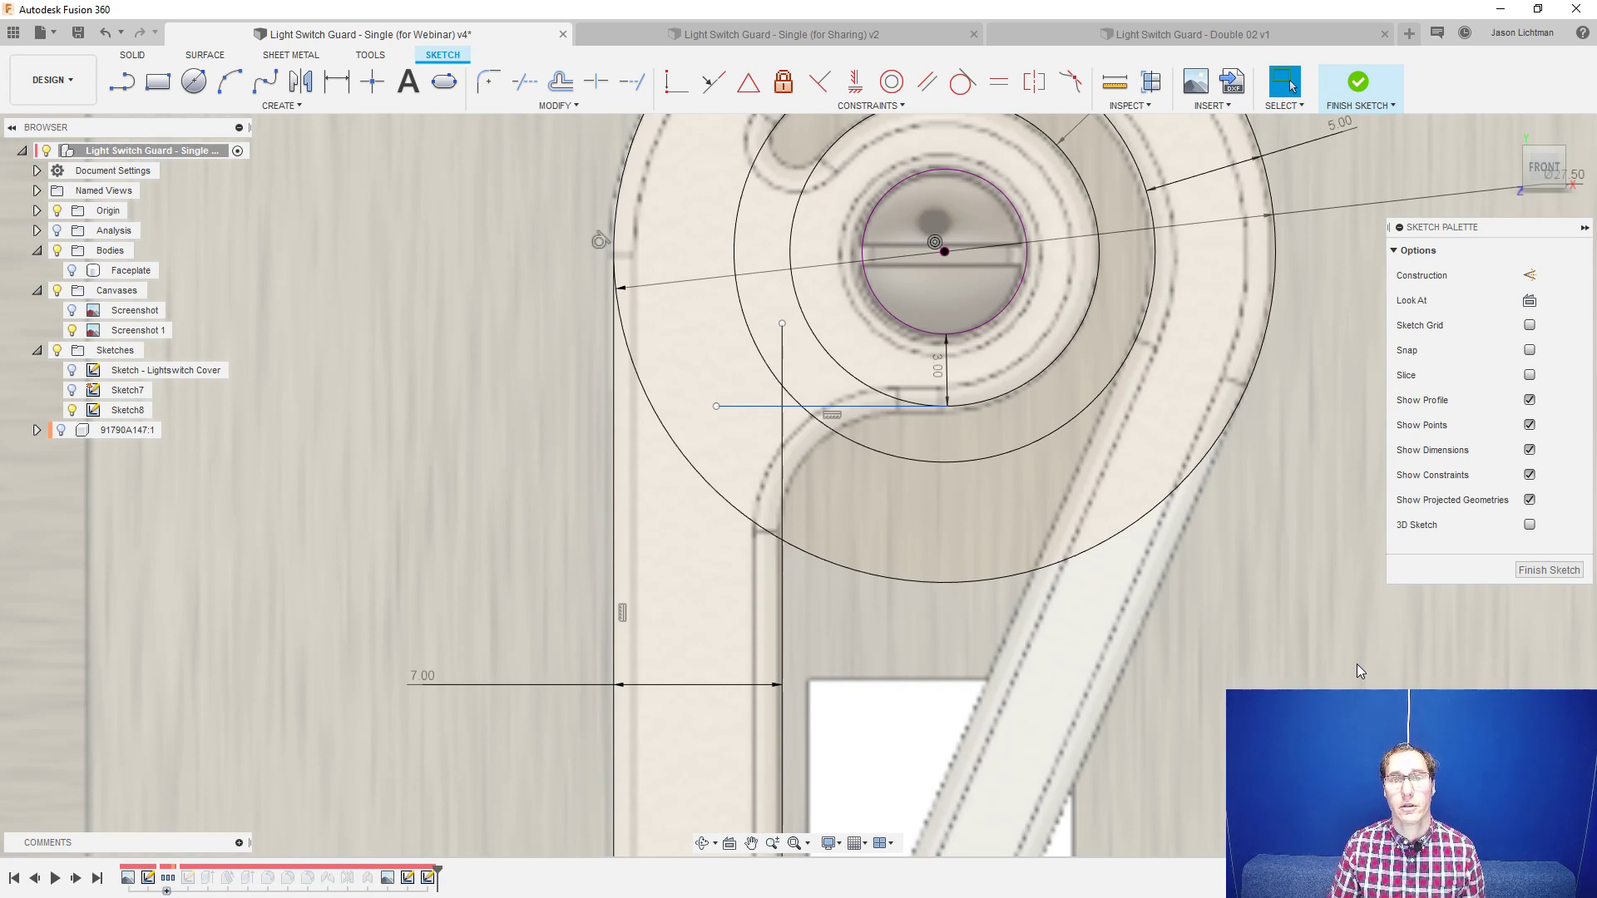
- Join the free endpoints of the inner vertical line and the new horizontal line with a Coincident constraint
click(782, 325)
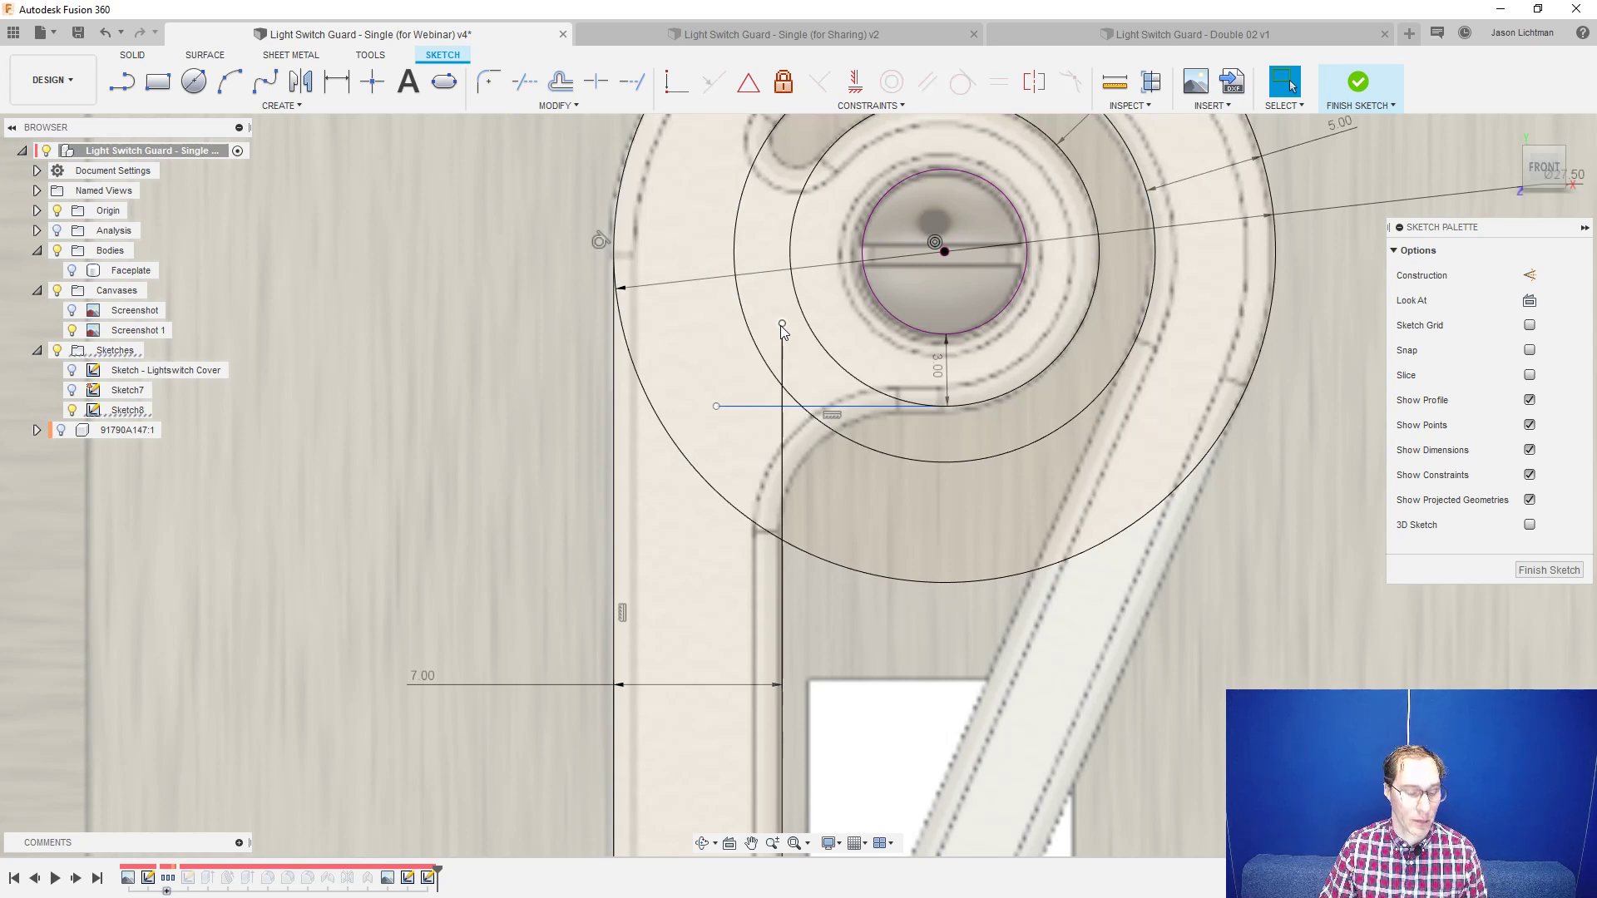
click(716, 406)
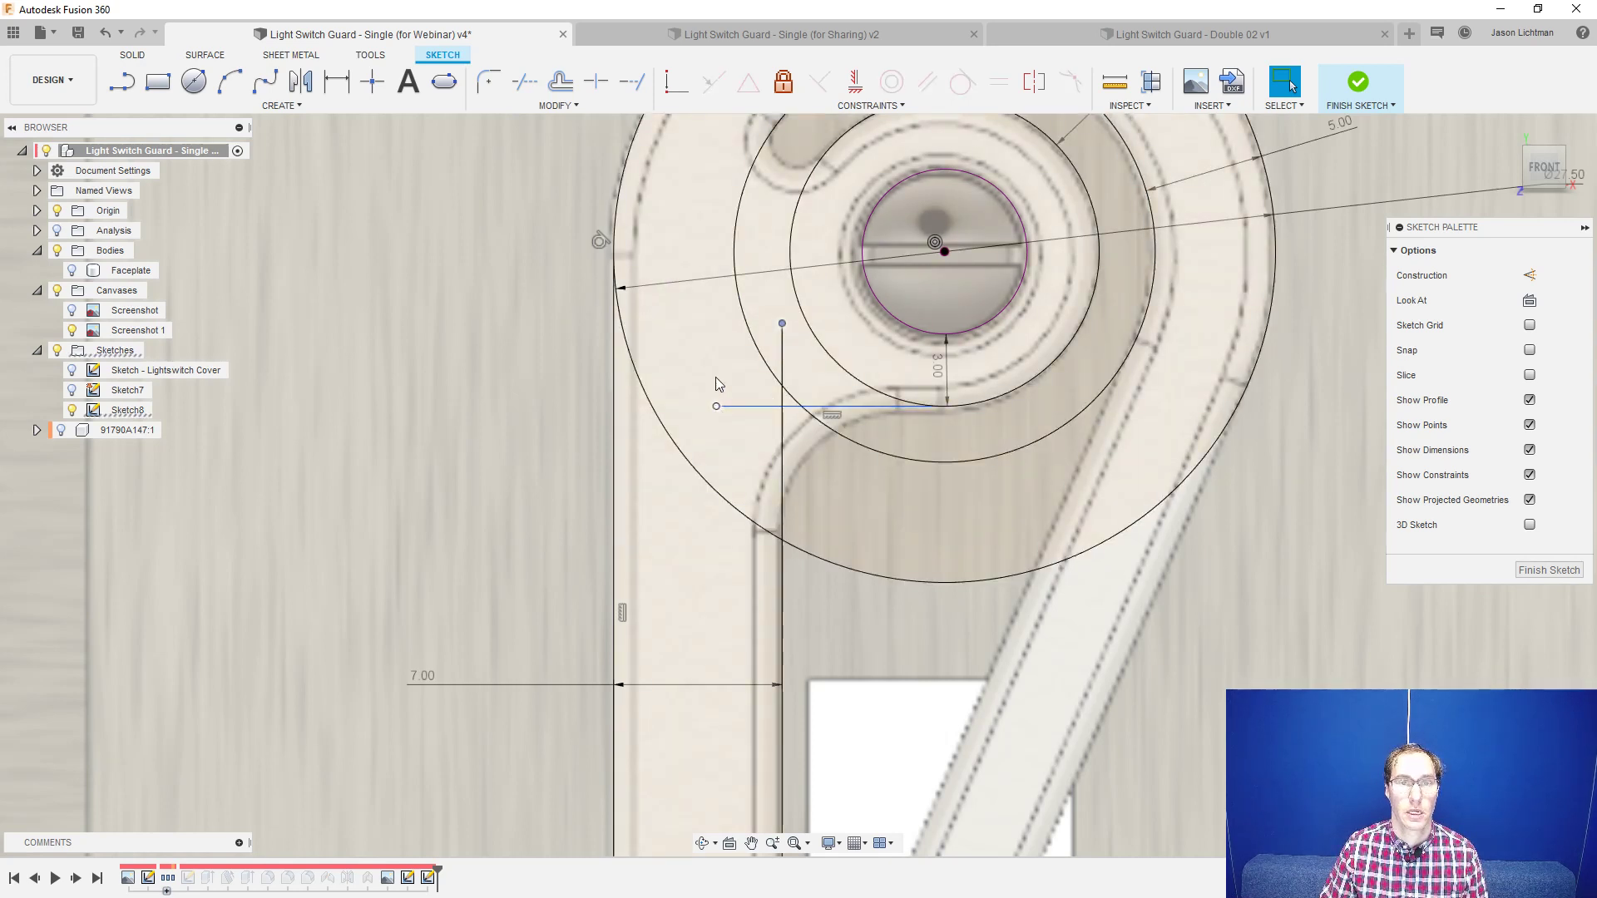
click(688, 88)
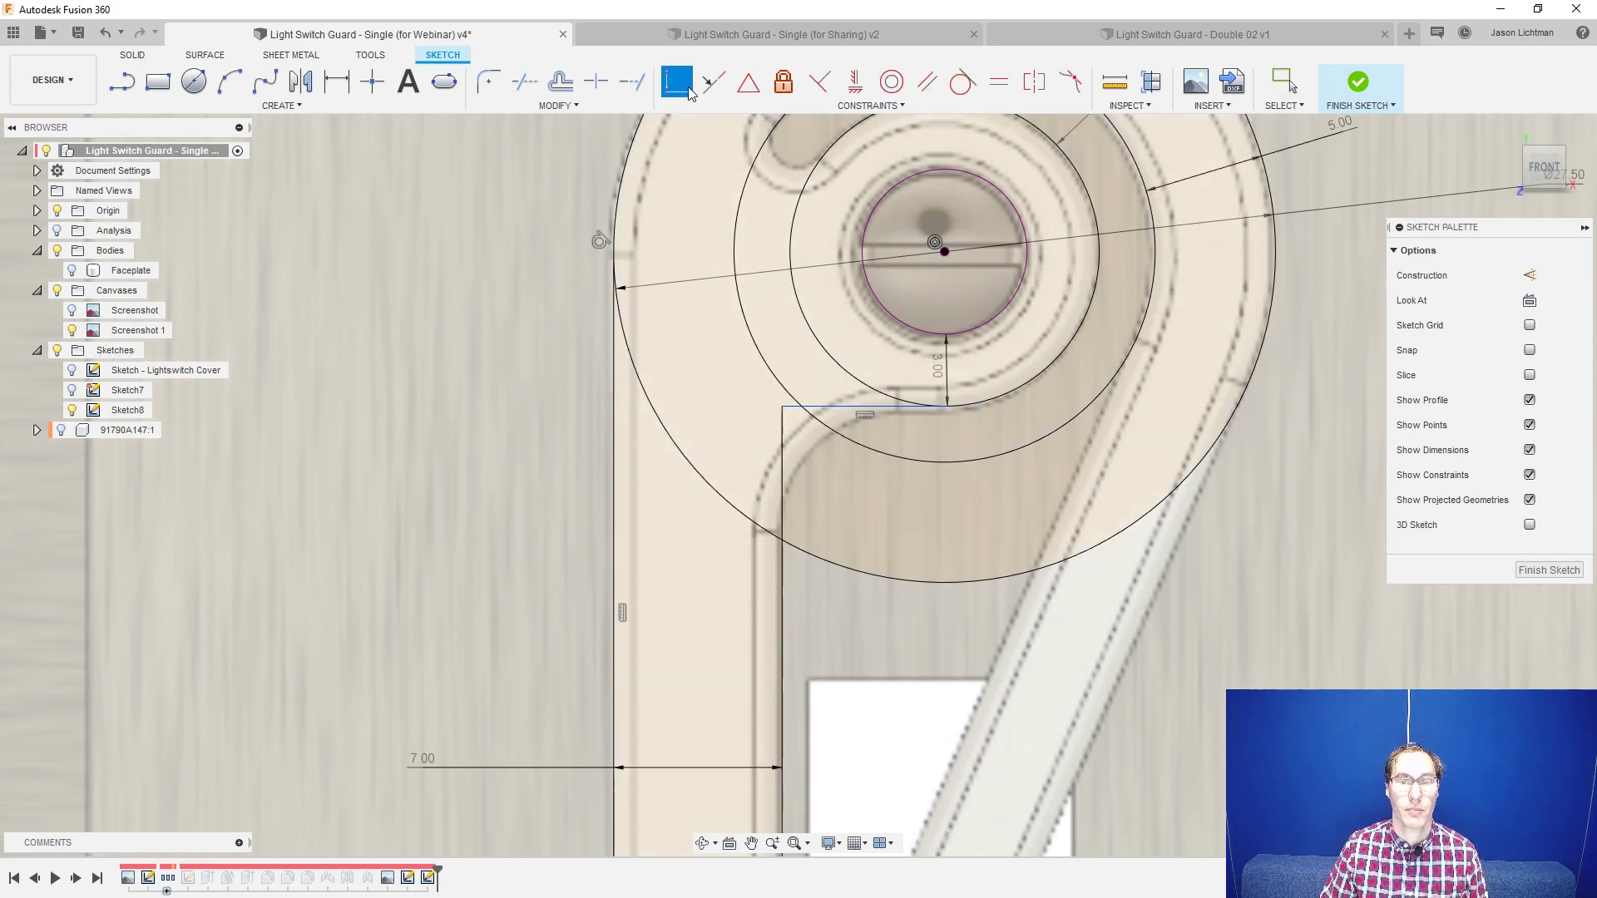
key(Escape)
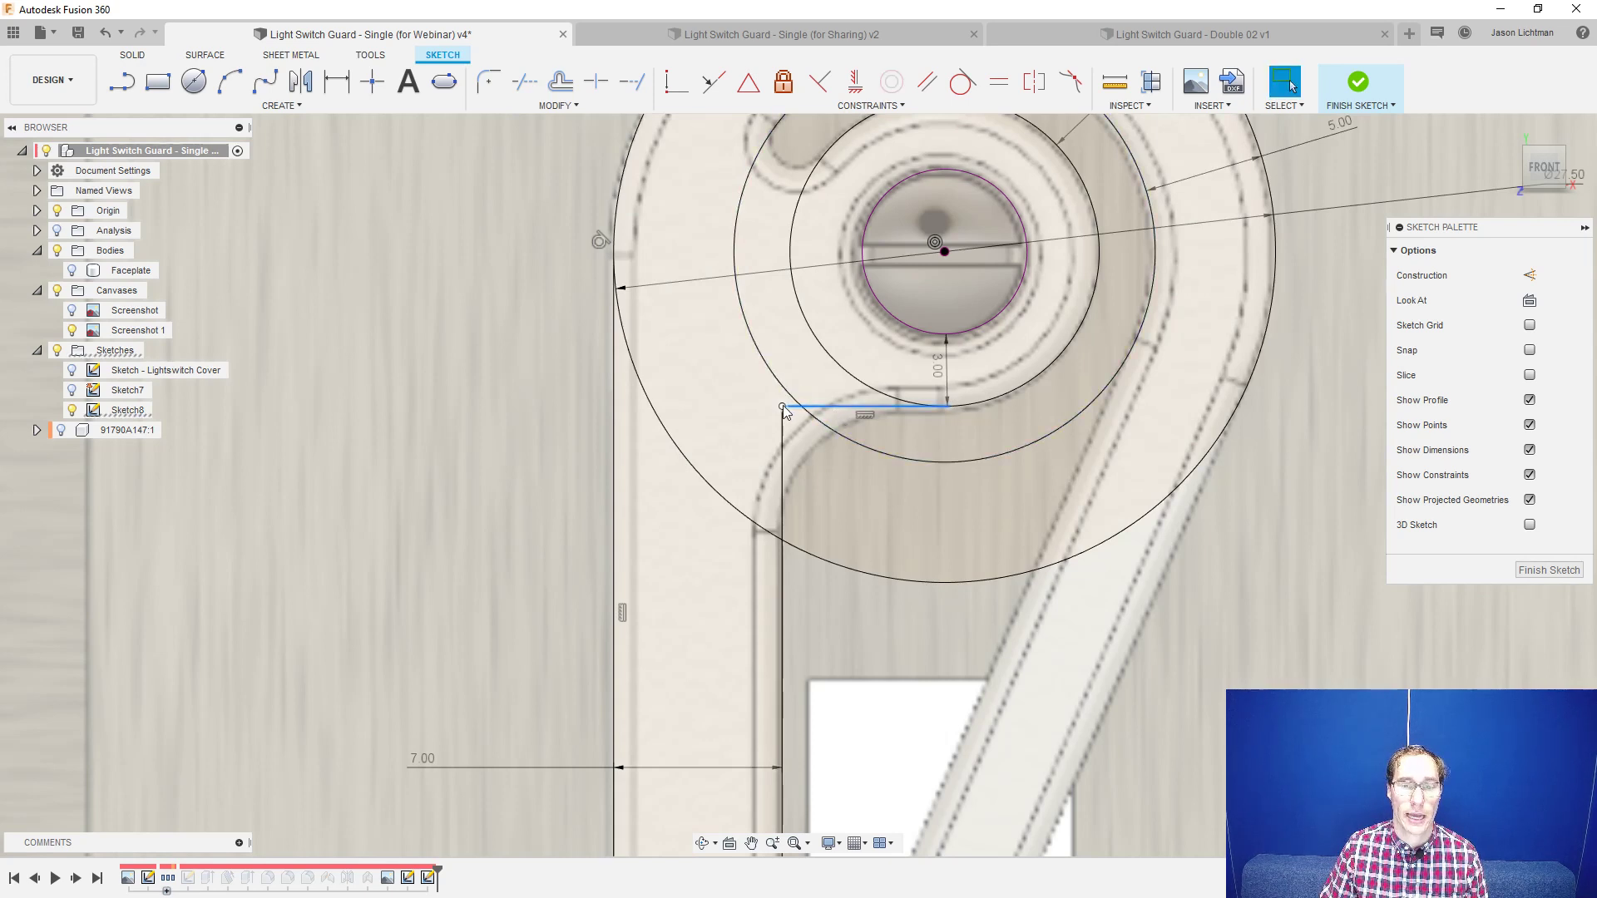
- Move the joined corner to test its freedom, and make the horizontal line tangent to the small circle around the upper screw
mouse_move(782, 408)
mouse_down()
mouse_move(775, 379)
mouse_move(801, 406)
mouse_up()
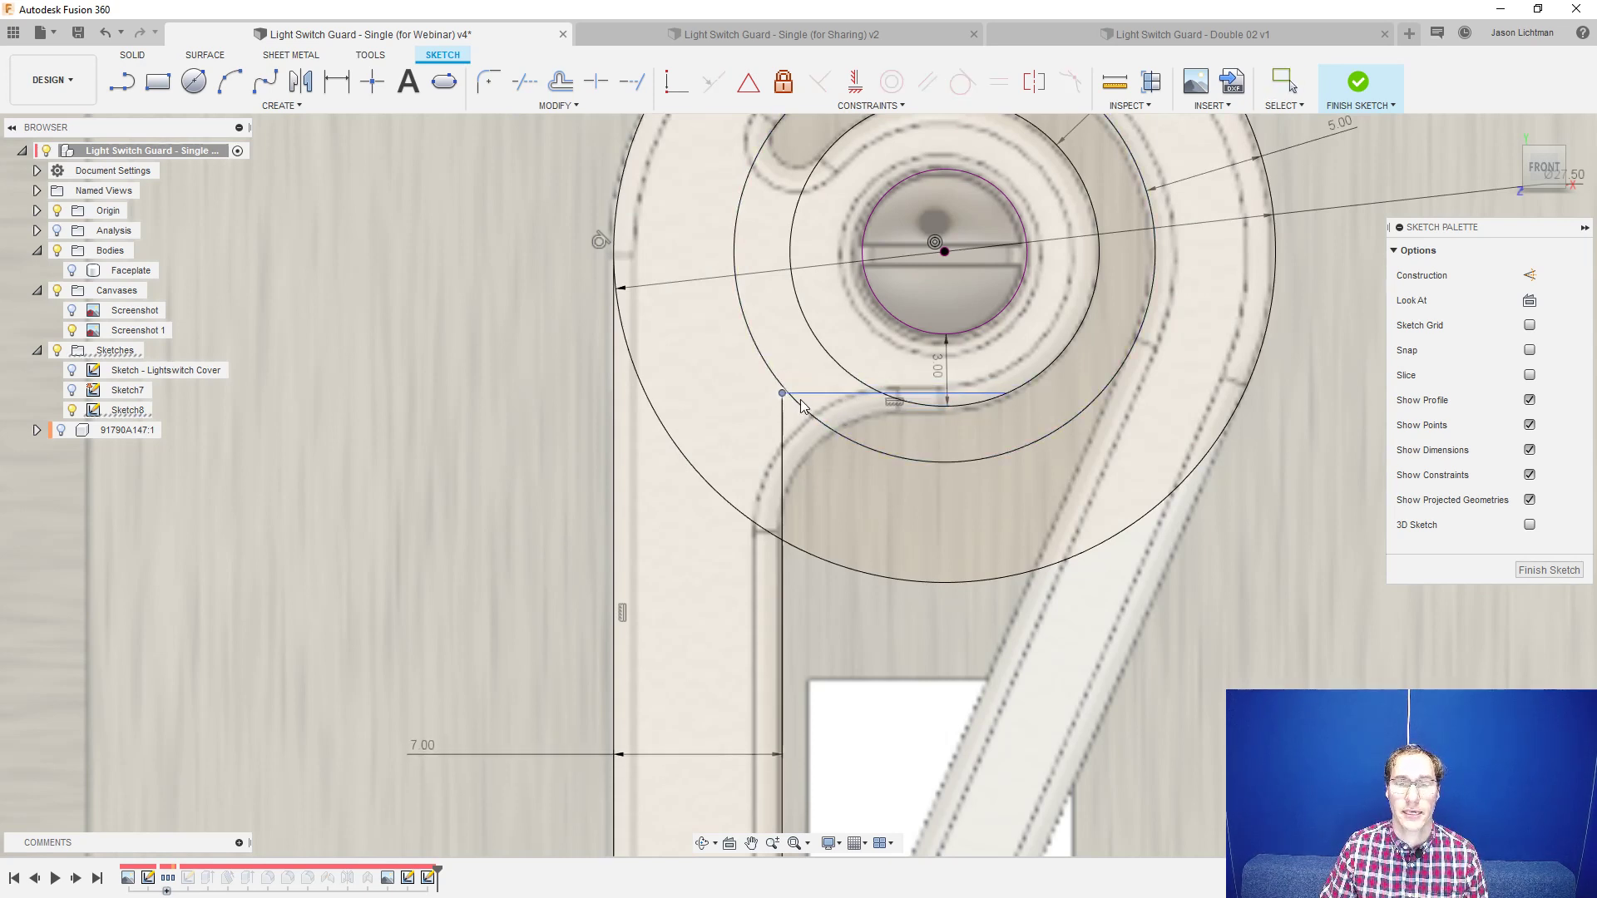
click(960, 406)
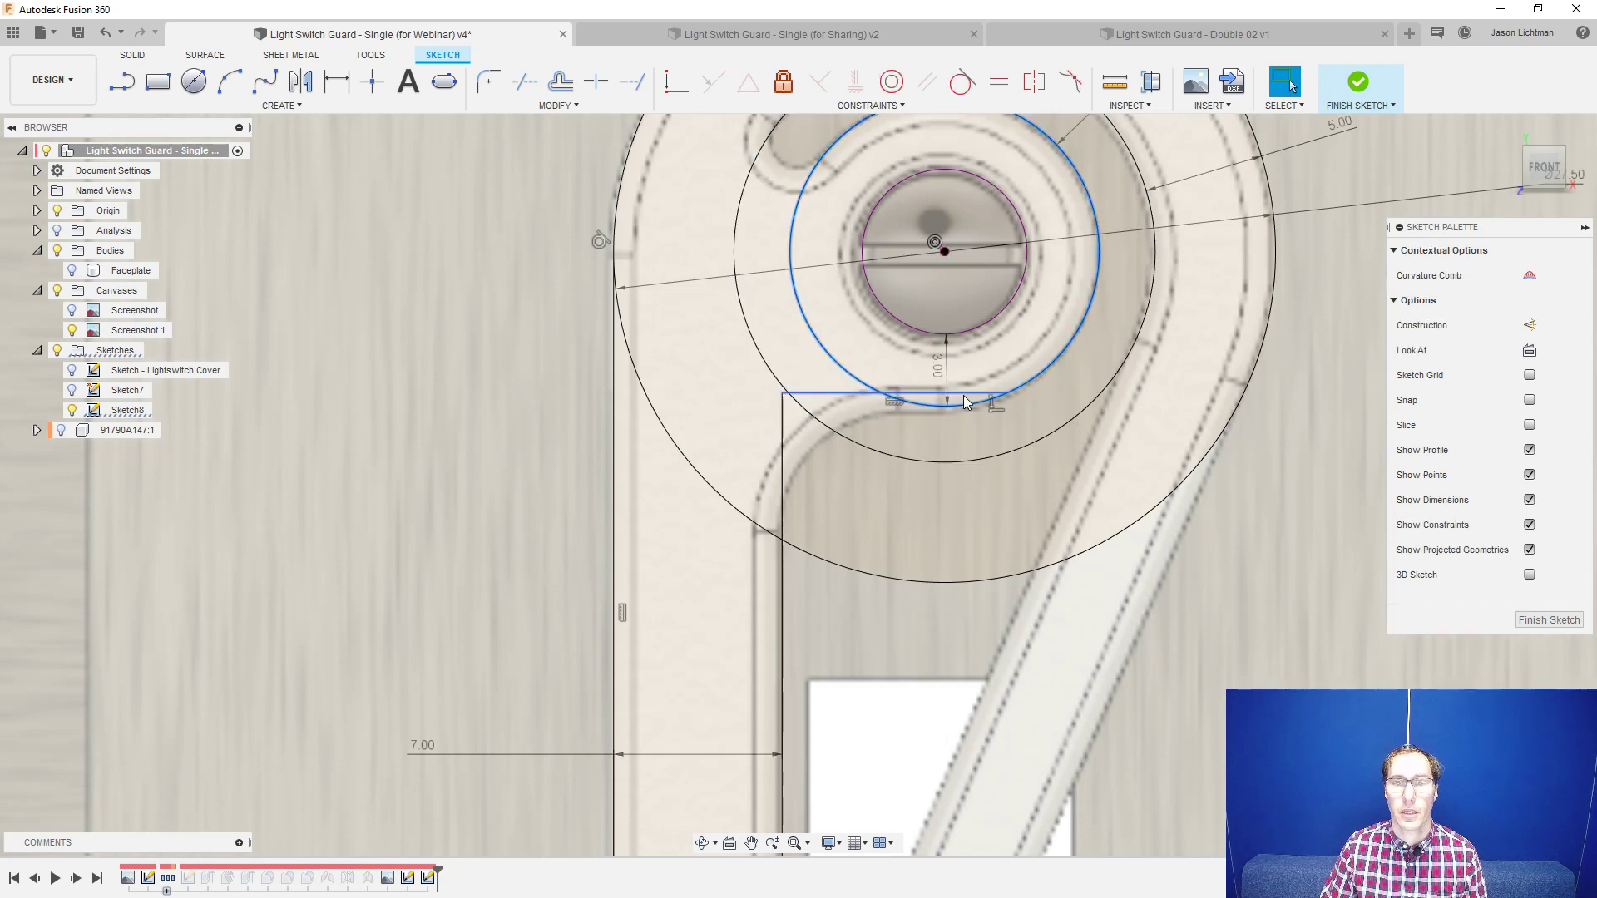
click(963, 396)
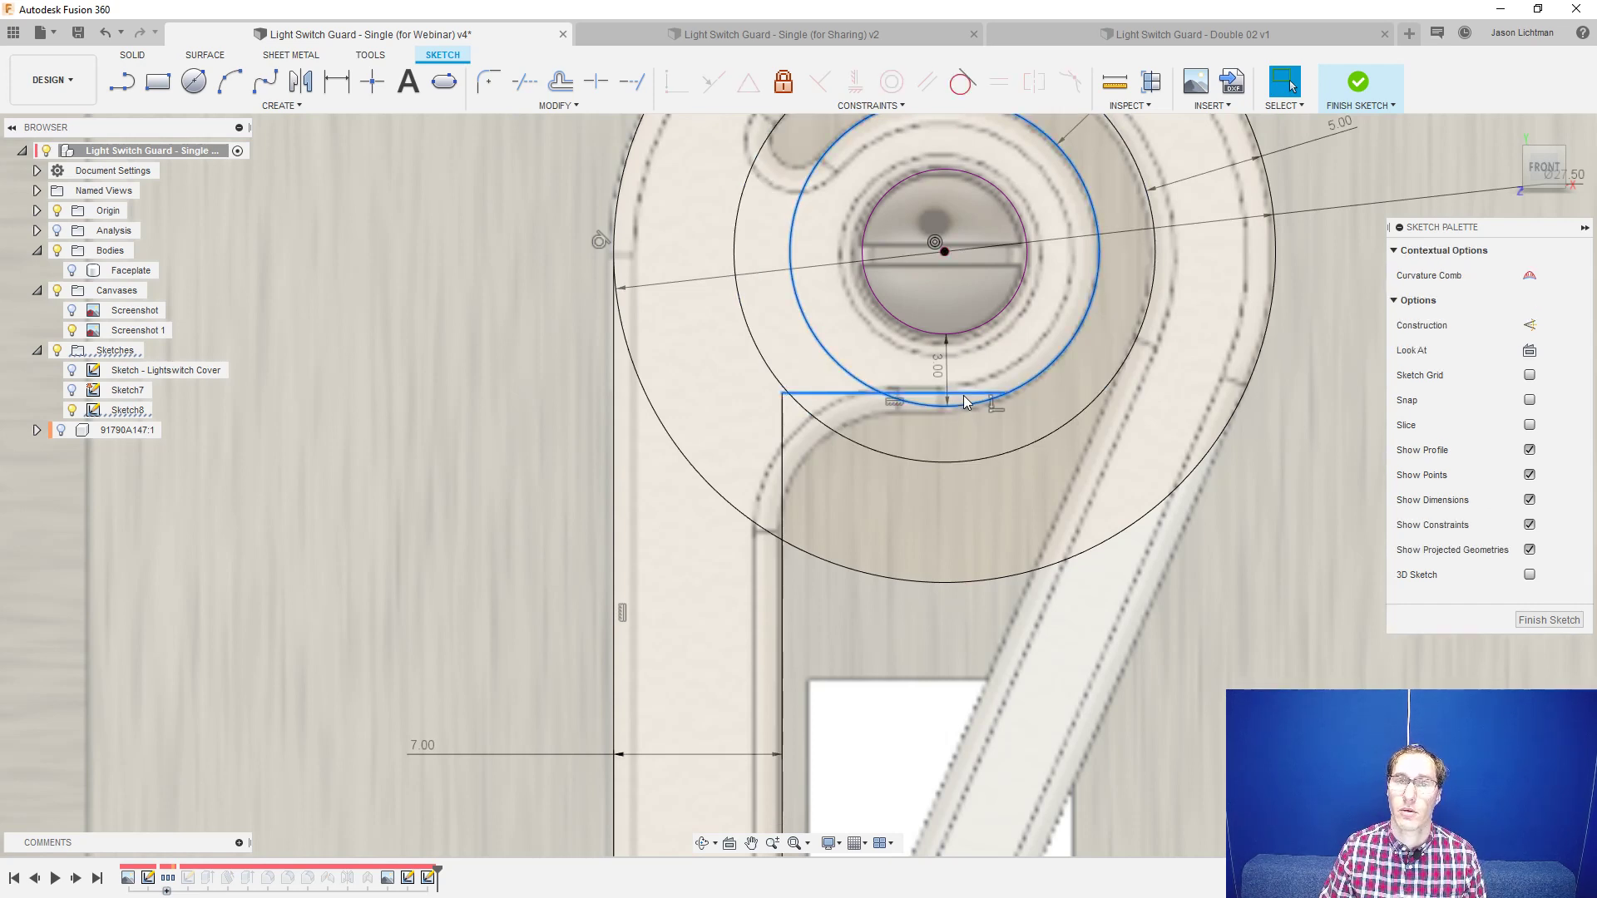
click(963, 84)
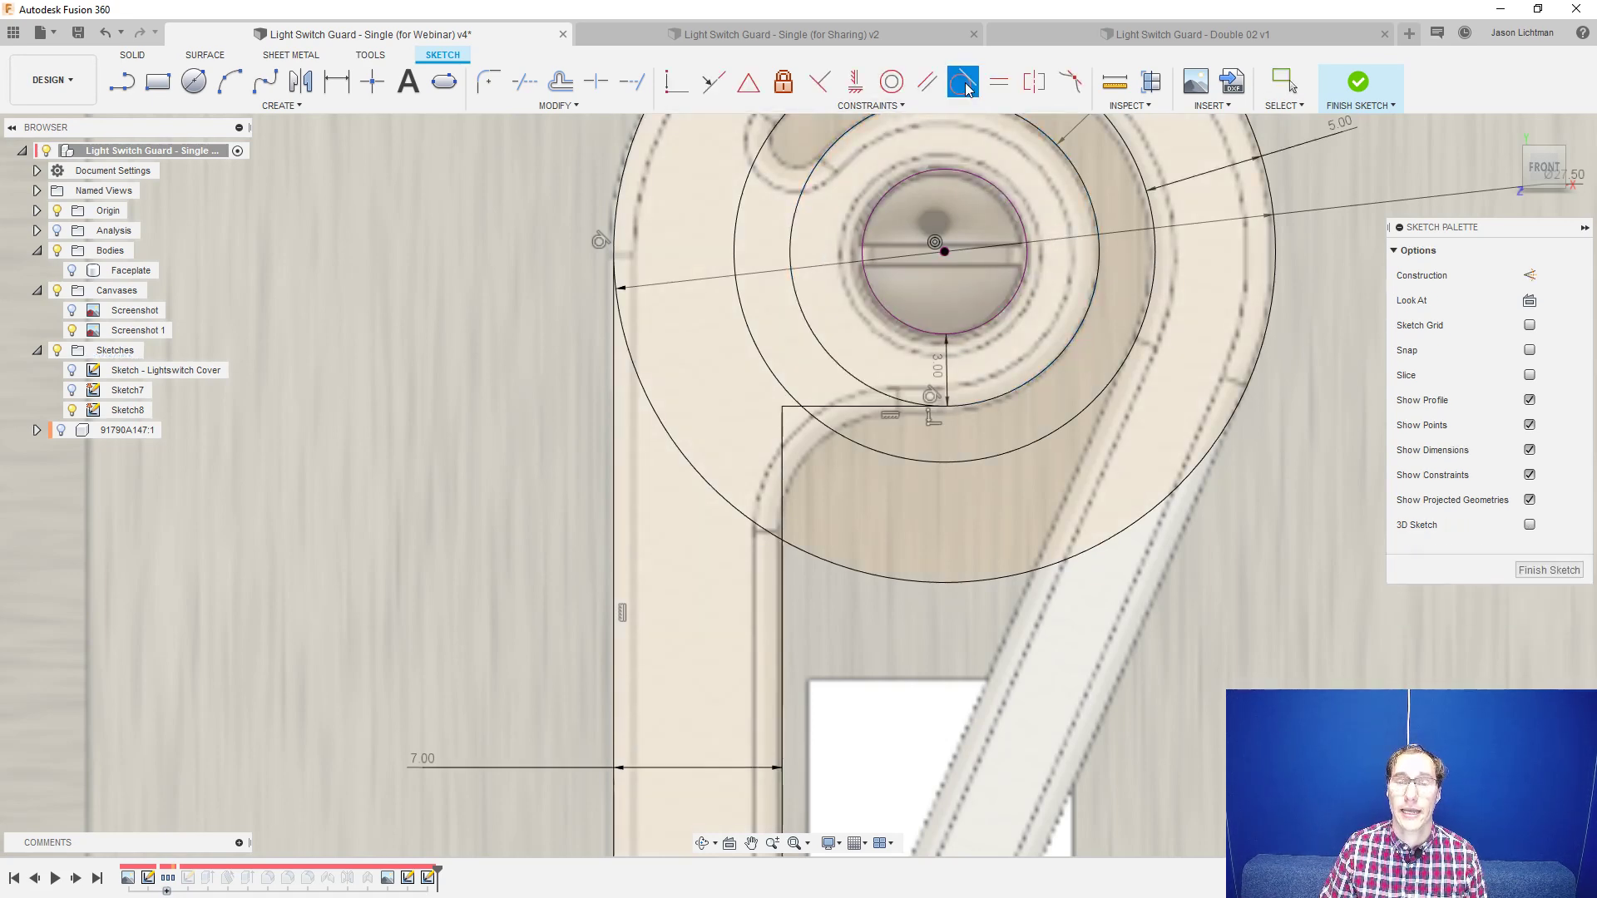
- Fillet the corner between the inner vertical line and the short horizontal line below the upper screw with a 5 mm radius
scroll(1084, 430, down, 3)
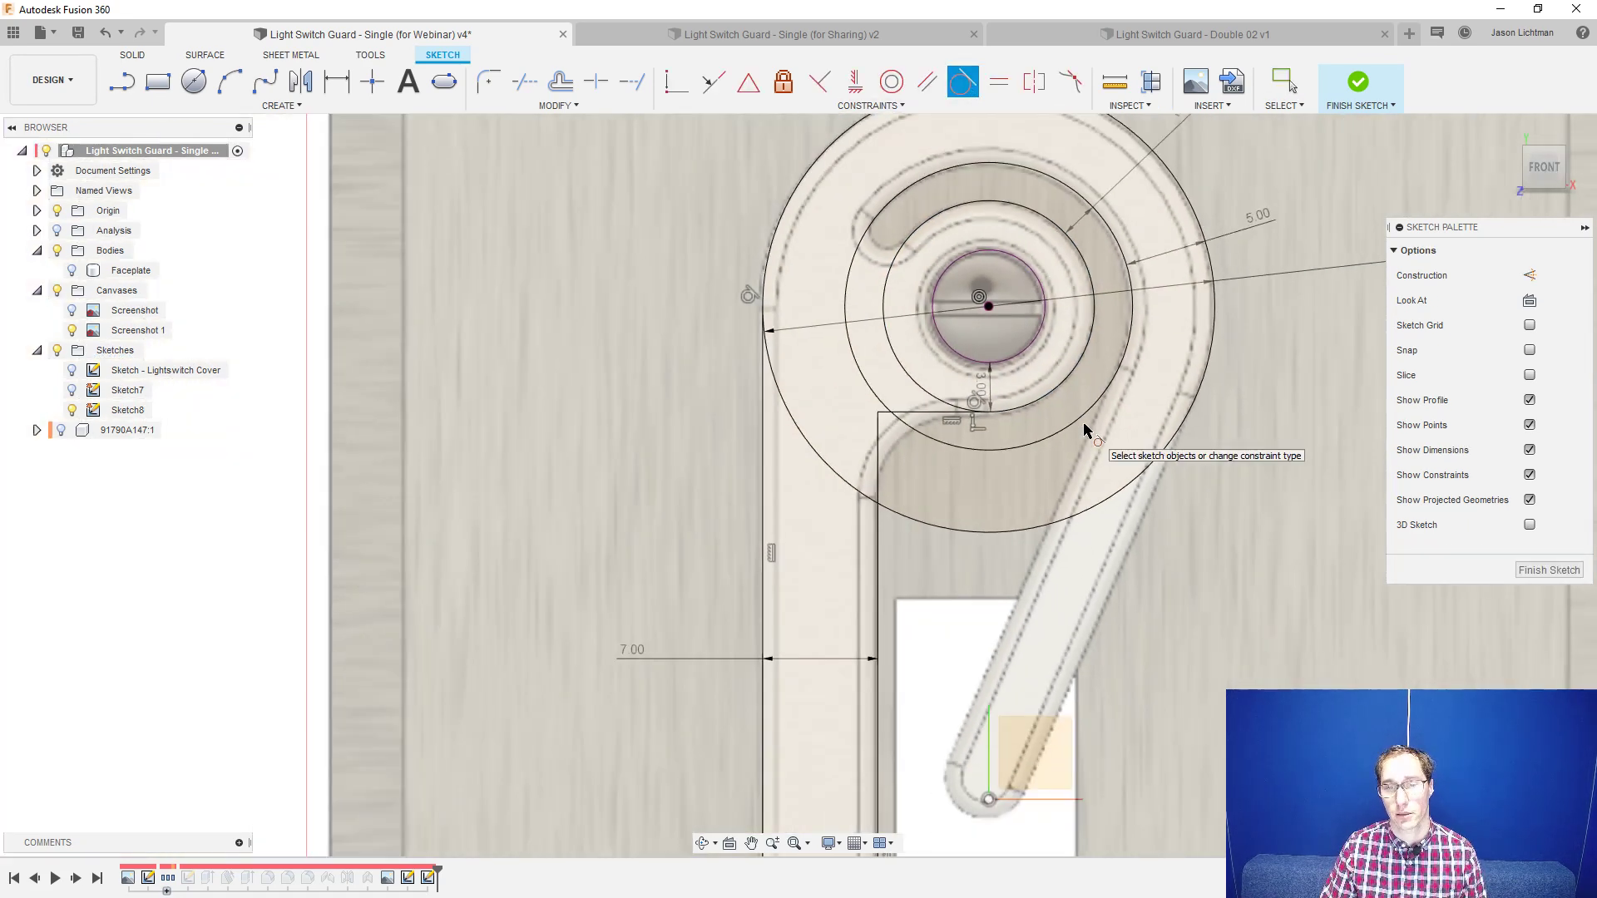
scroll(1084, 430, up, 2)
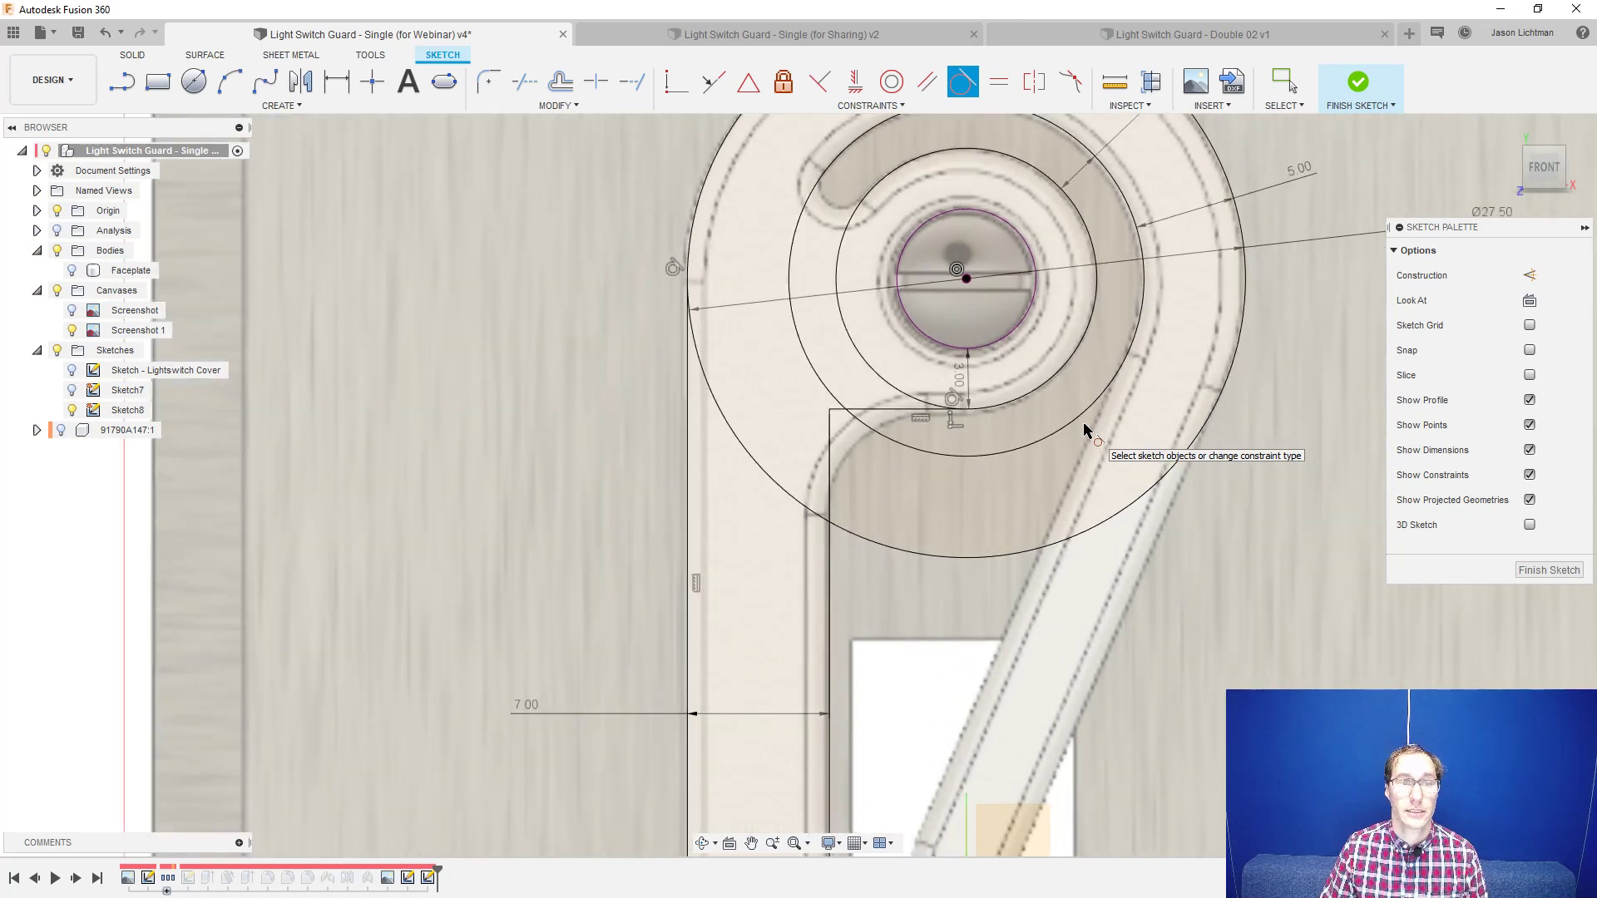
click(488, 81)
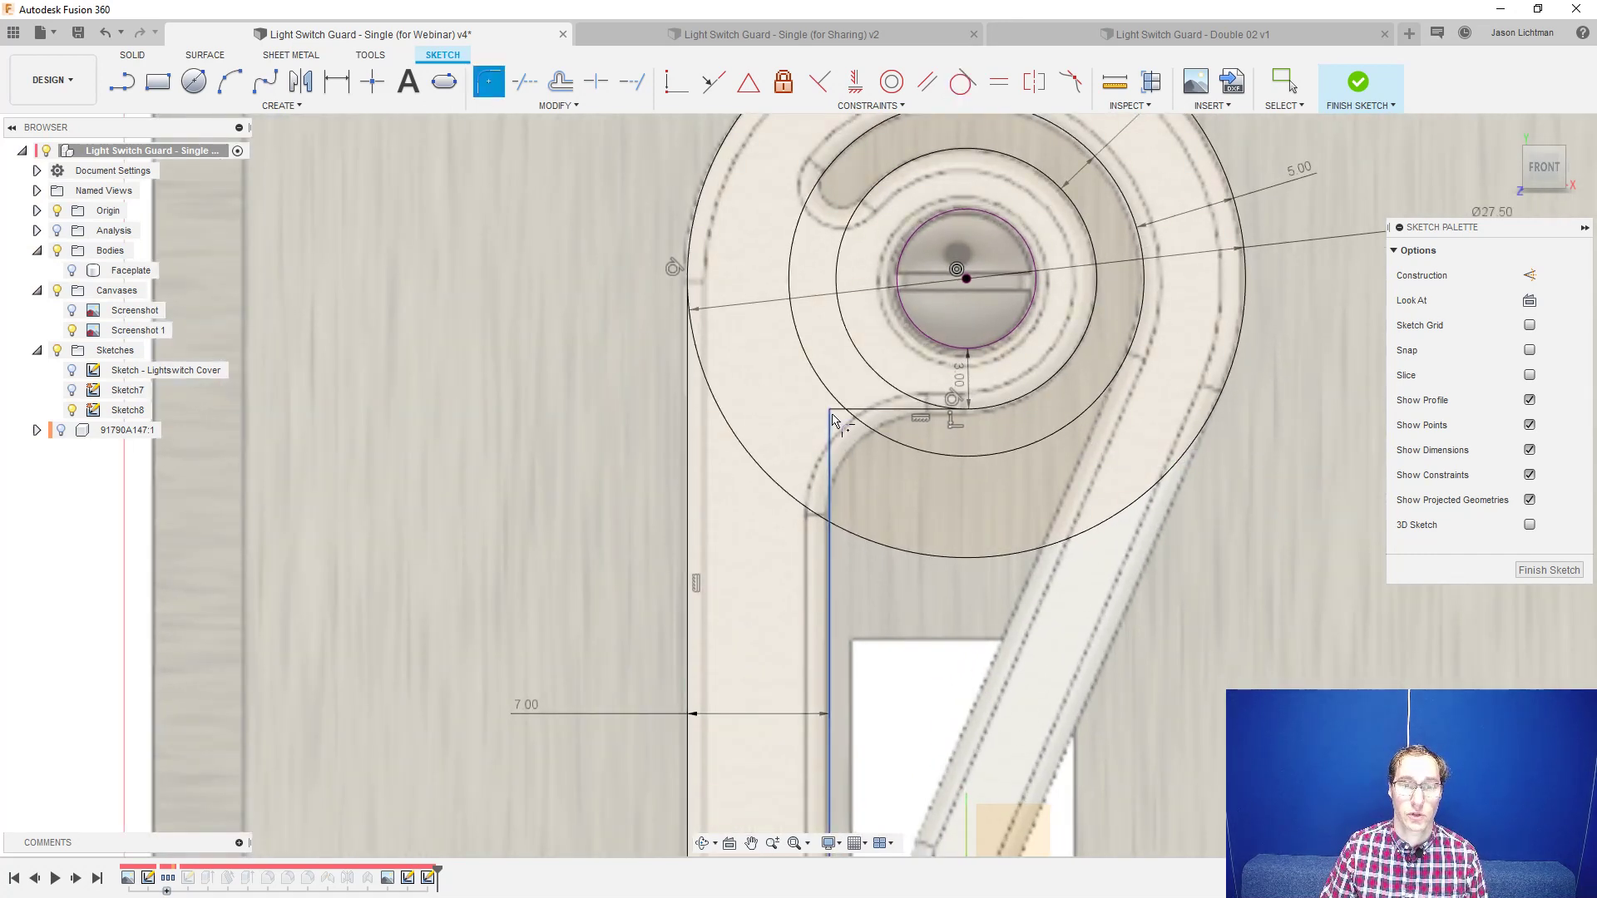
scroll(838, 418, up, 1)
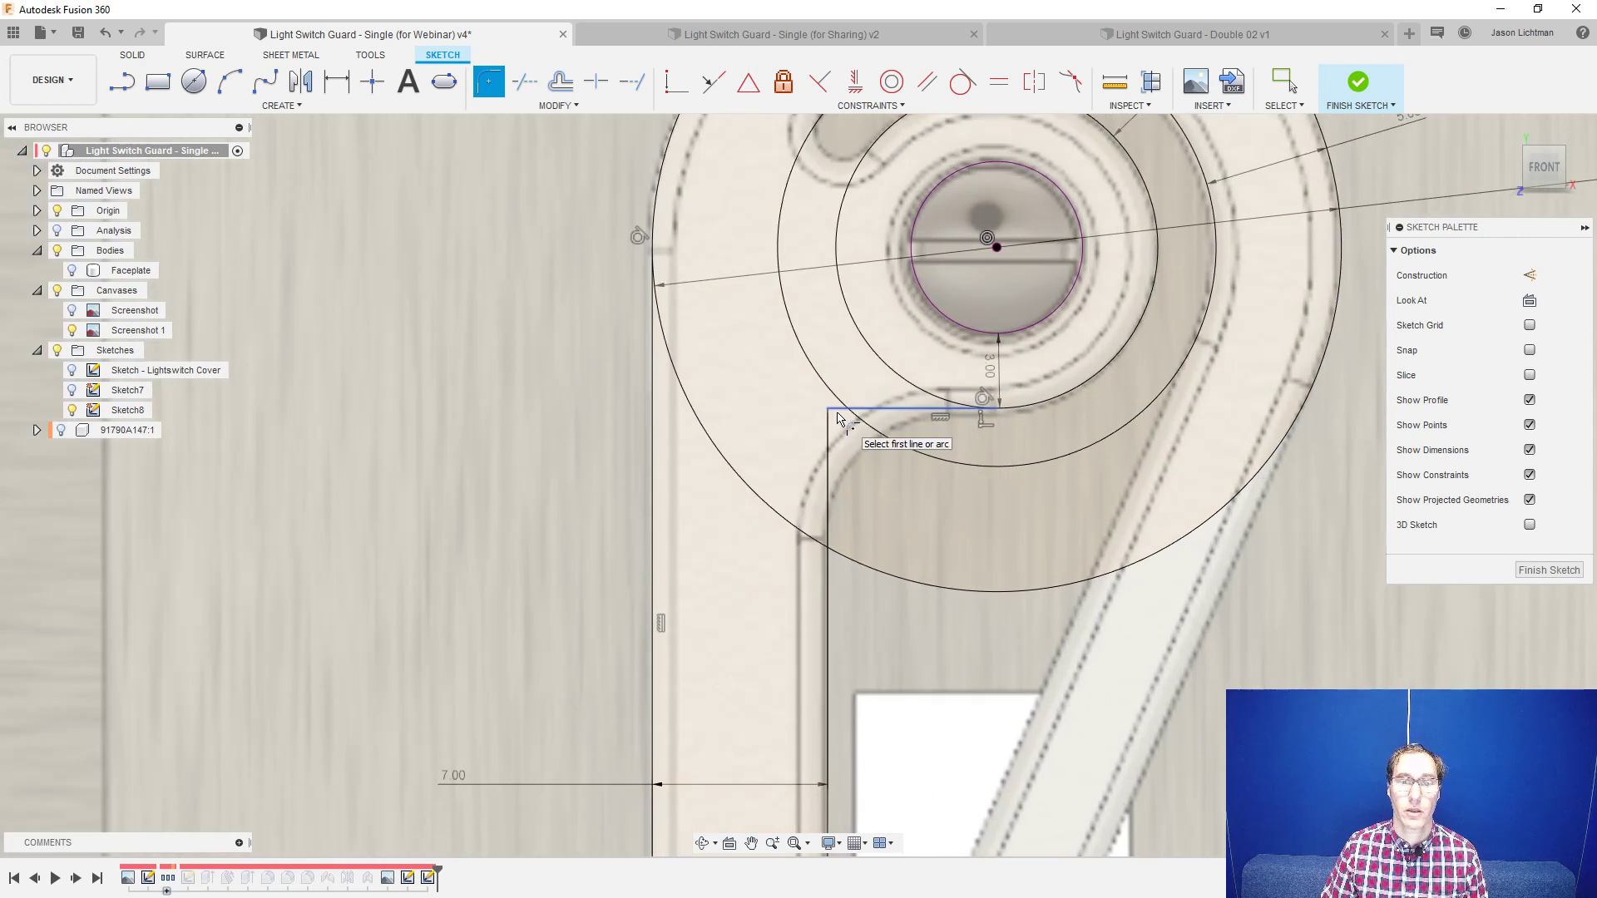
click(832, 443)
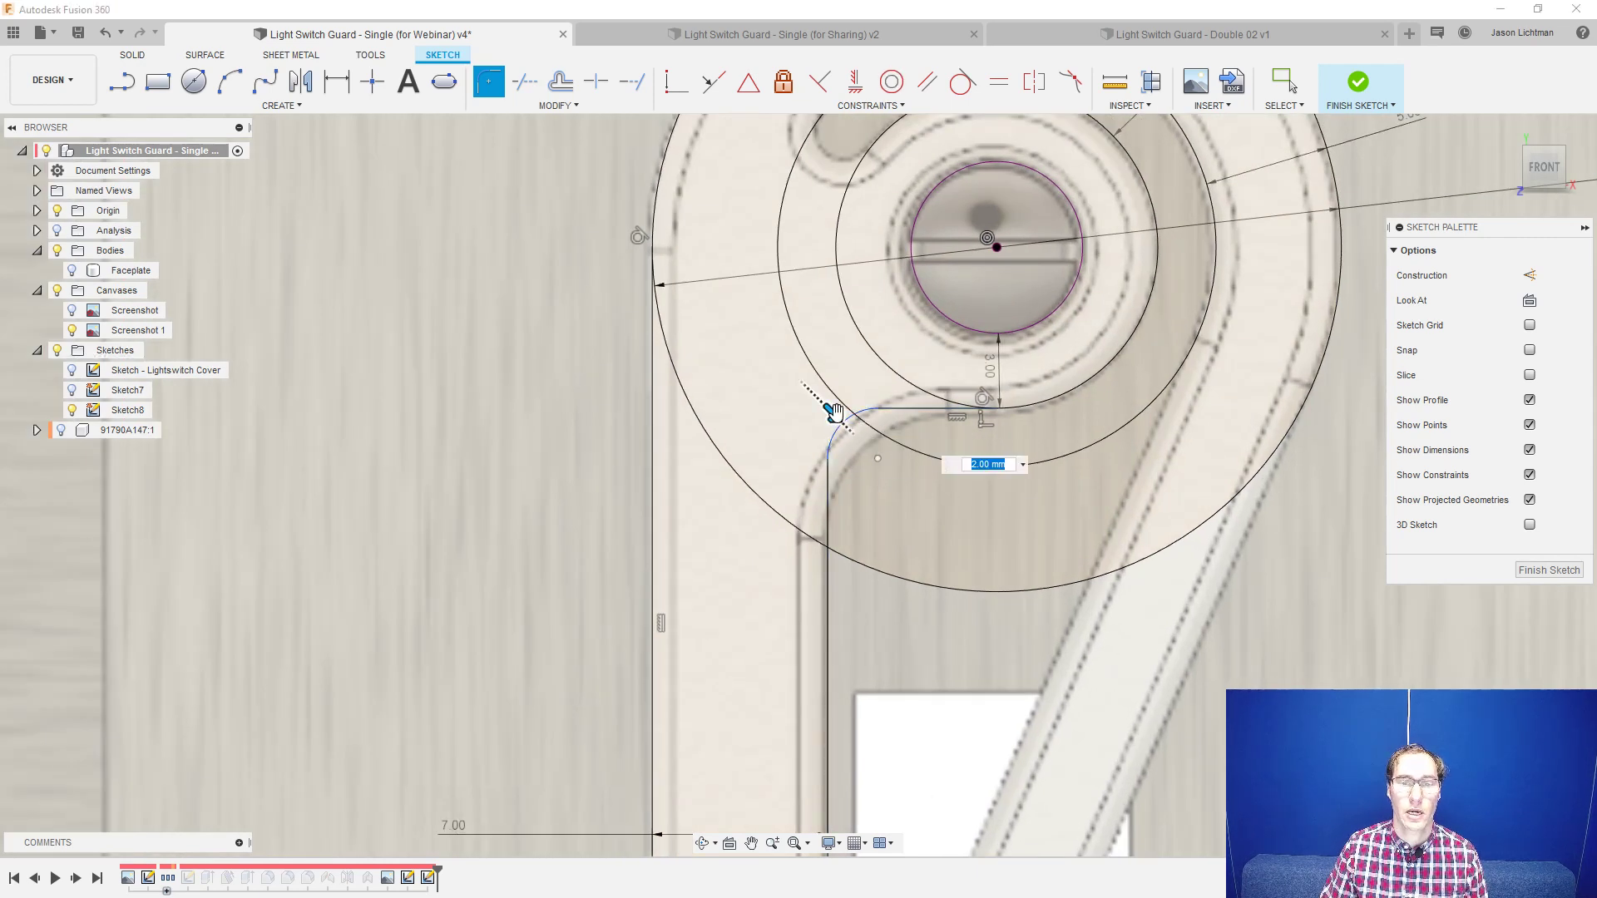
drag(832, 412, 863, 442)
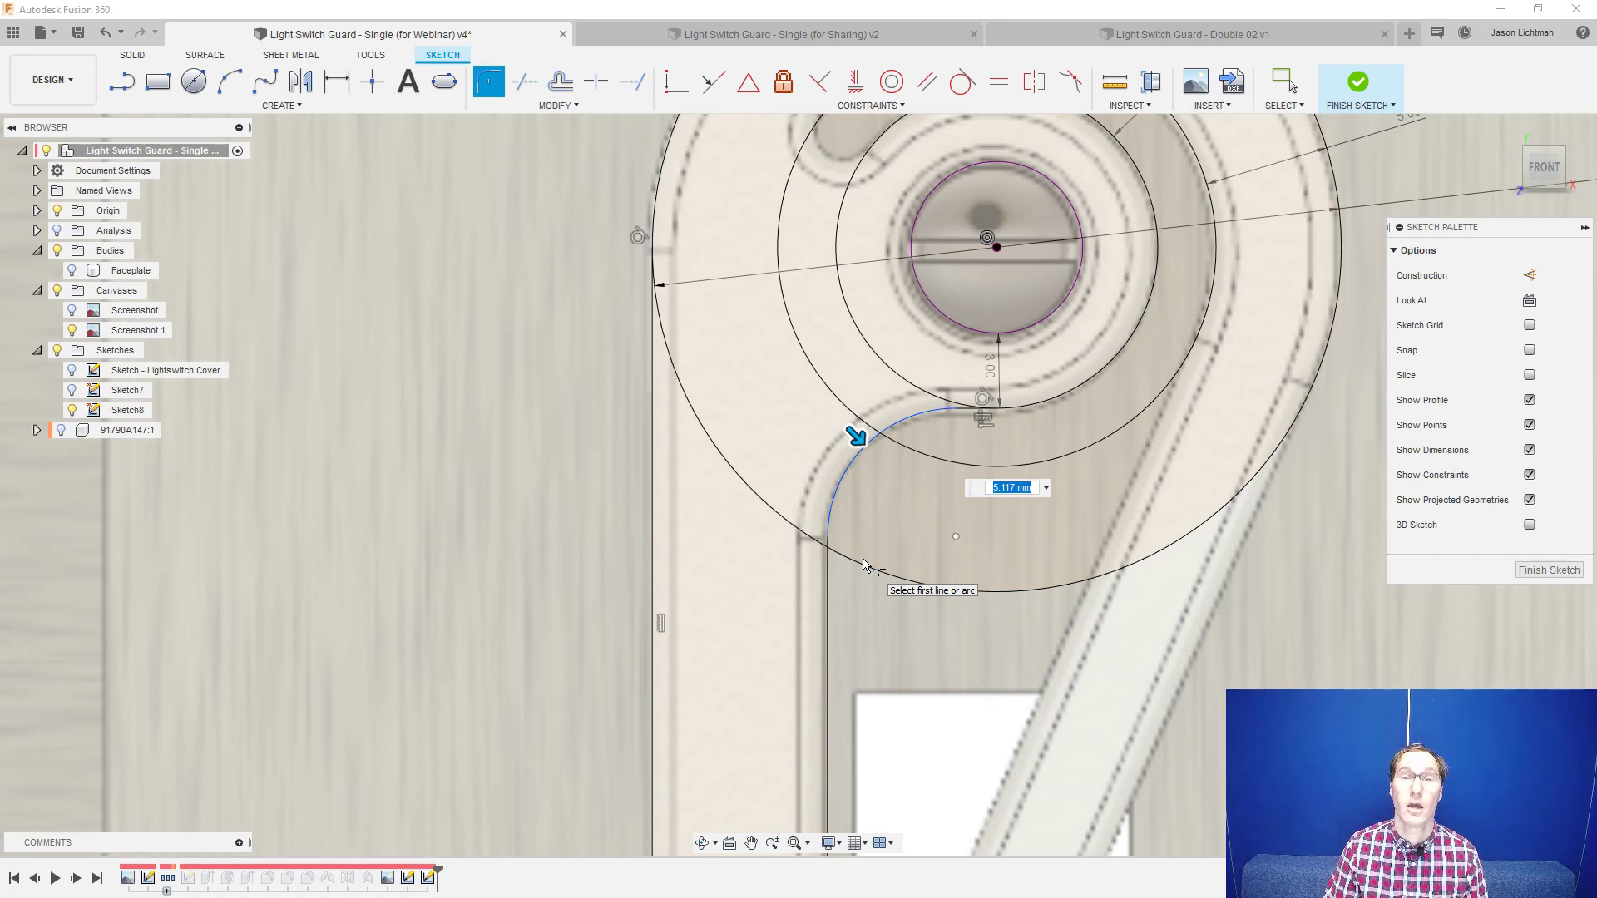
text(5)
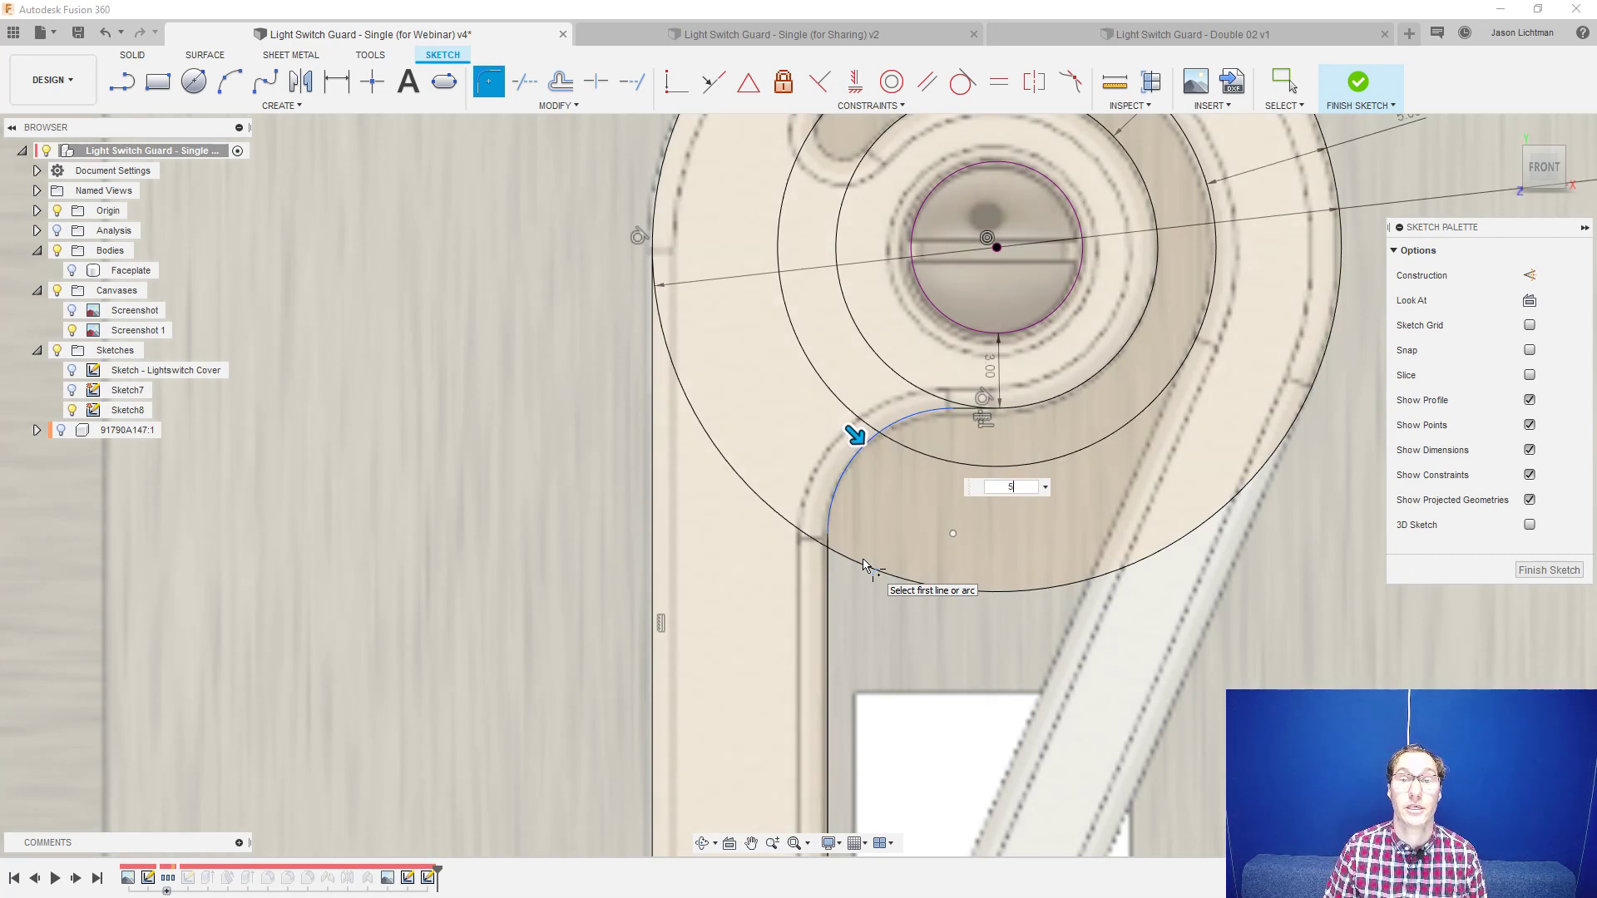
key(Return)
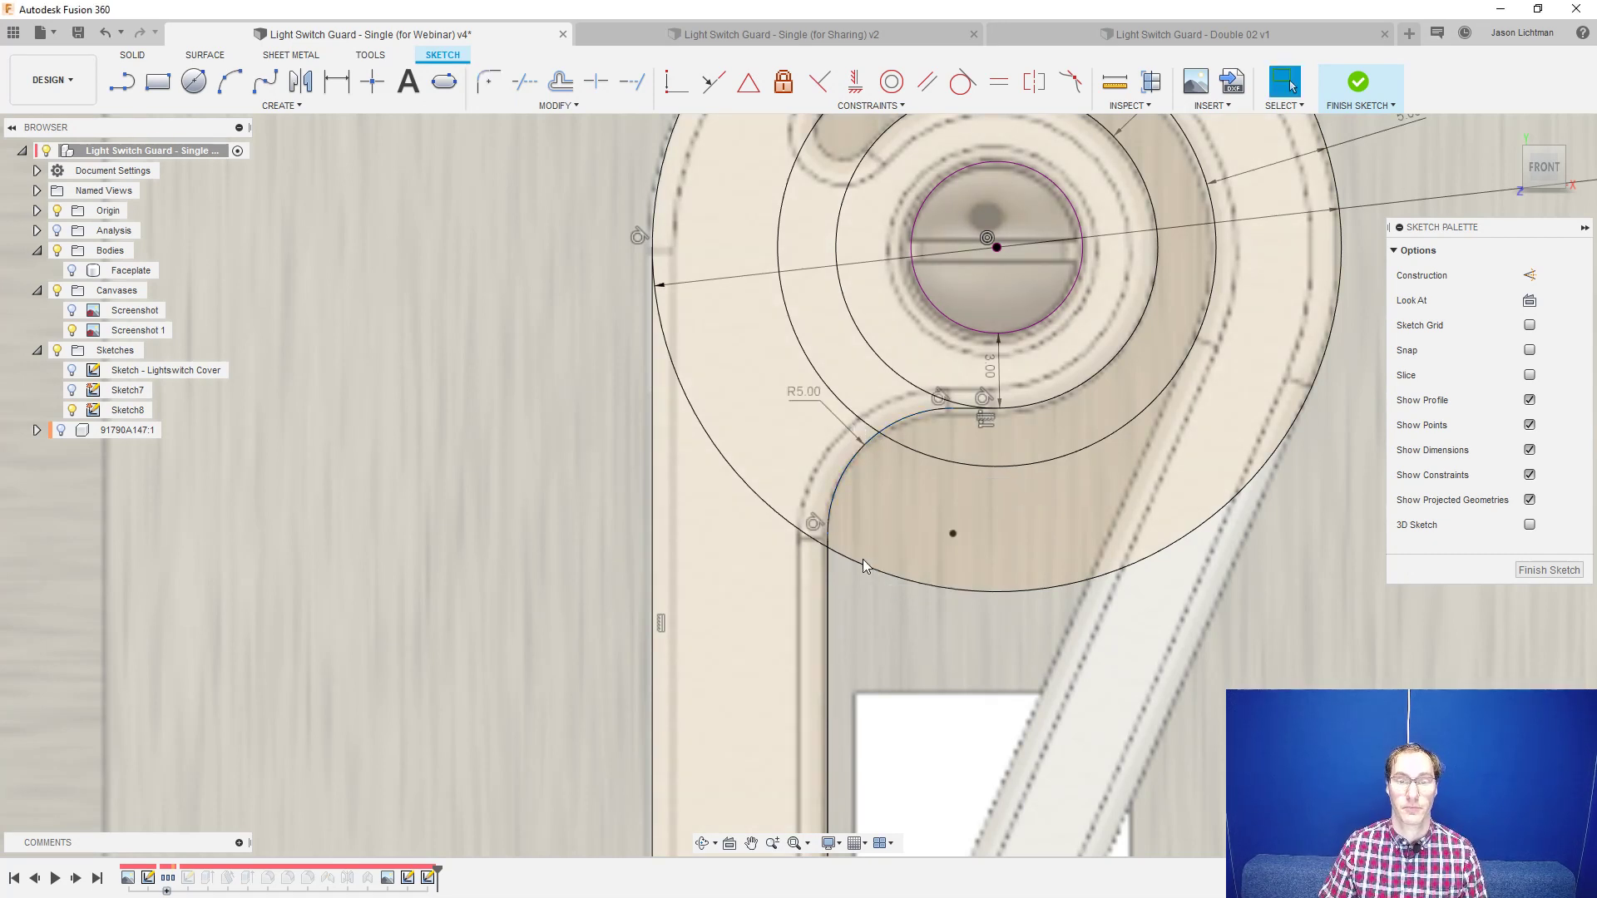
- Draw a small 3-point arc between the two inner circles around the upper screw, following the rounded slot end on the canvas
scroll(861, 559, down, 3)
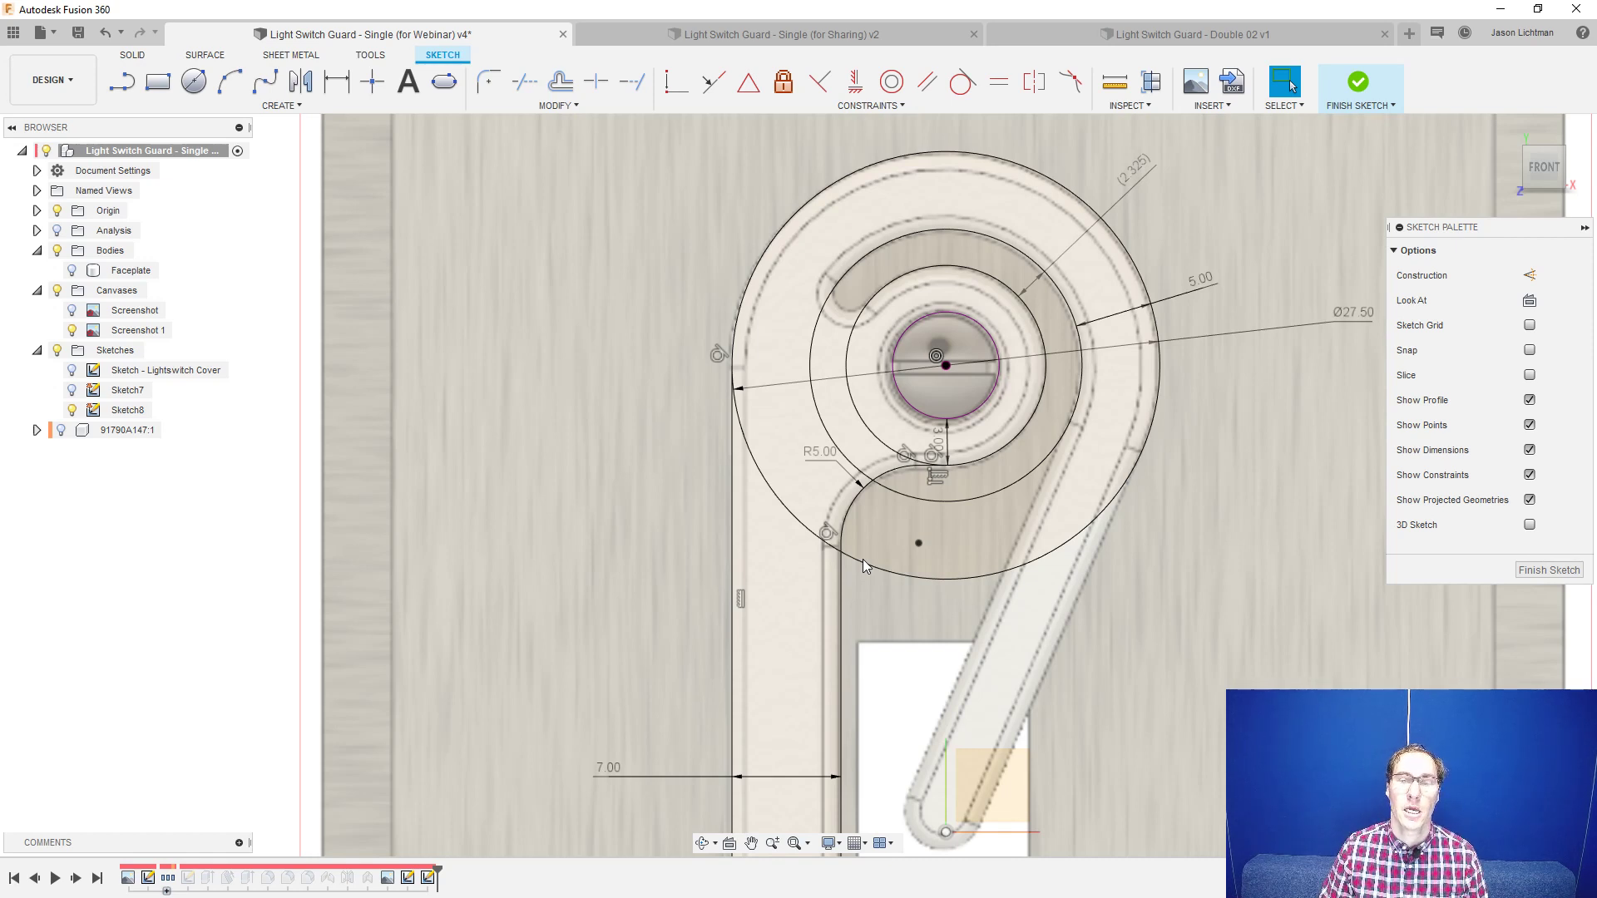
middle_drag(862, 559, 825, 454)
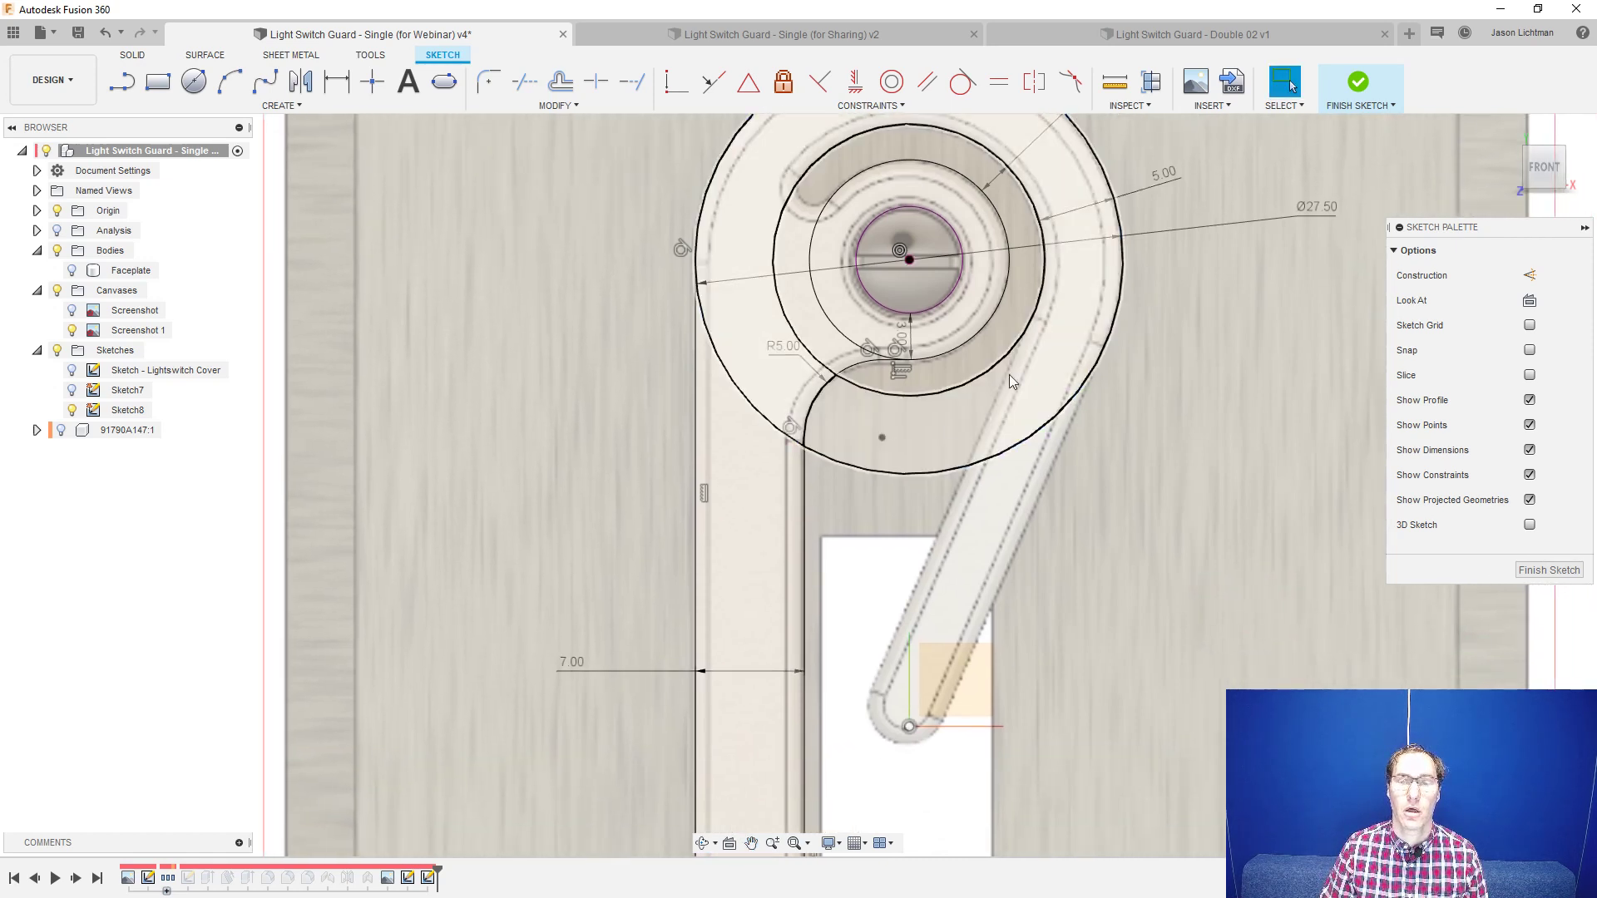
scroll(912, 712, down, 2)
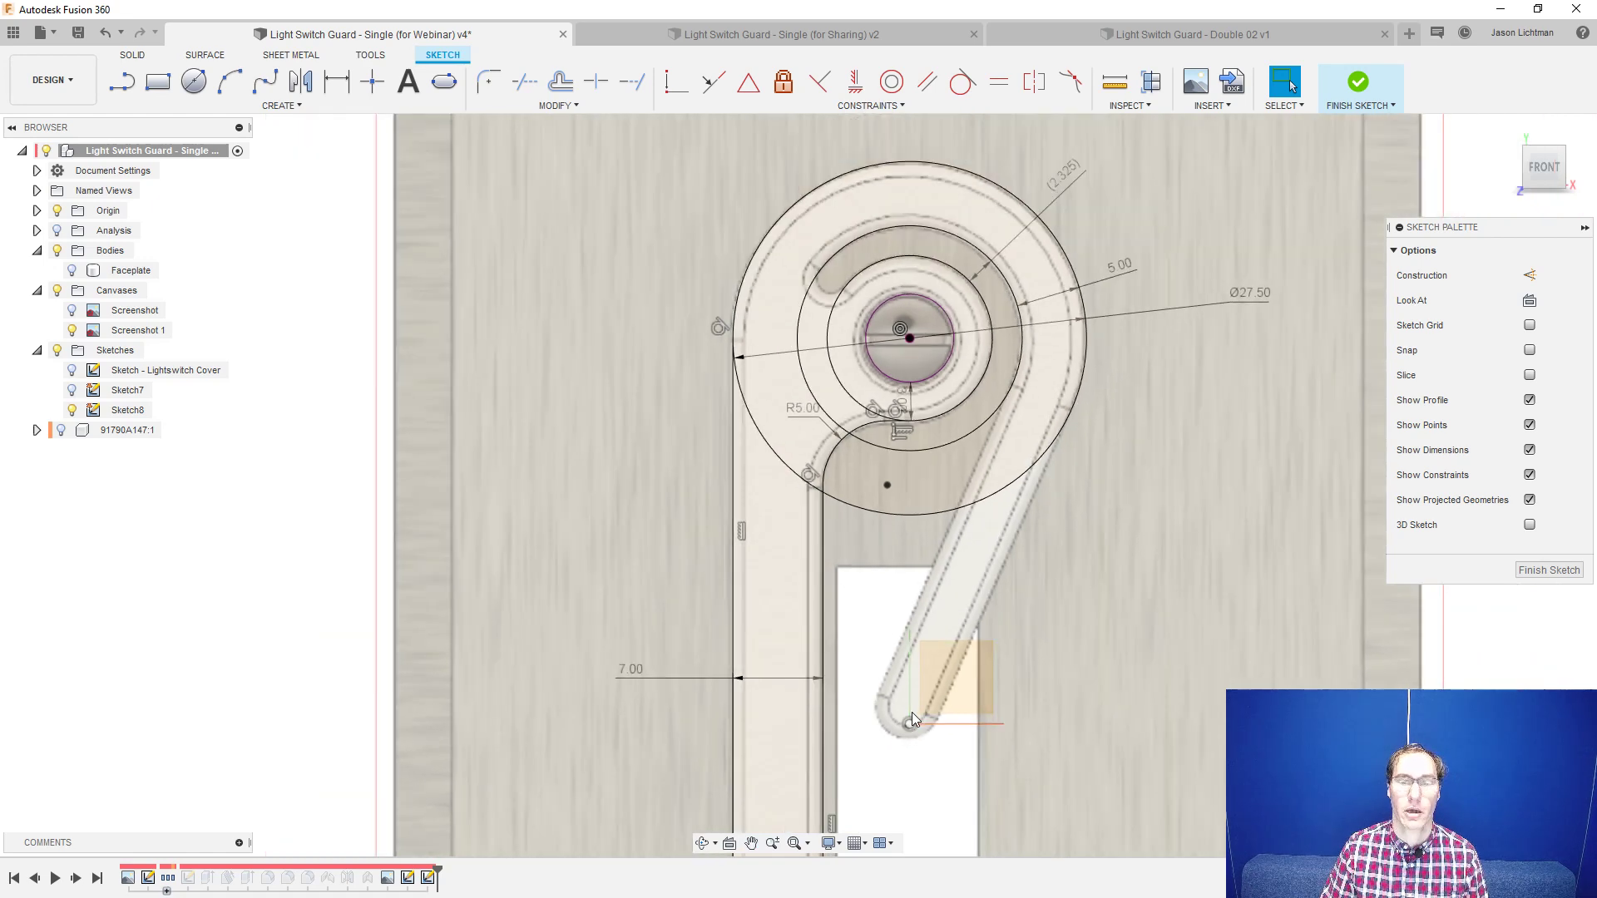
scroll(840, 267, up, 3)
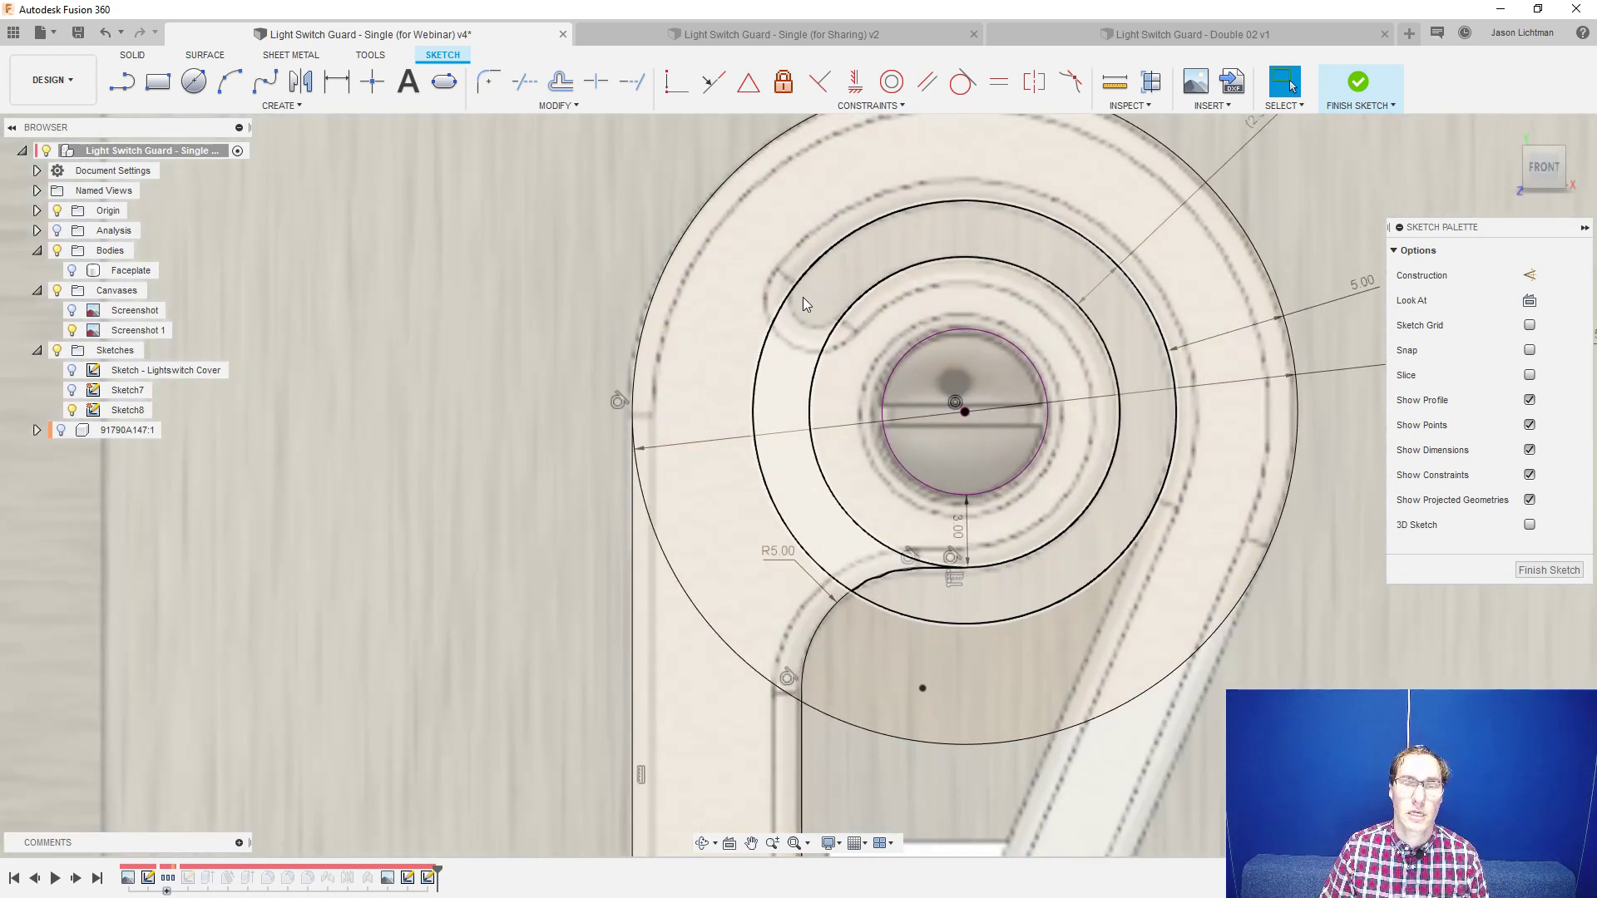
click(854, 303)
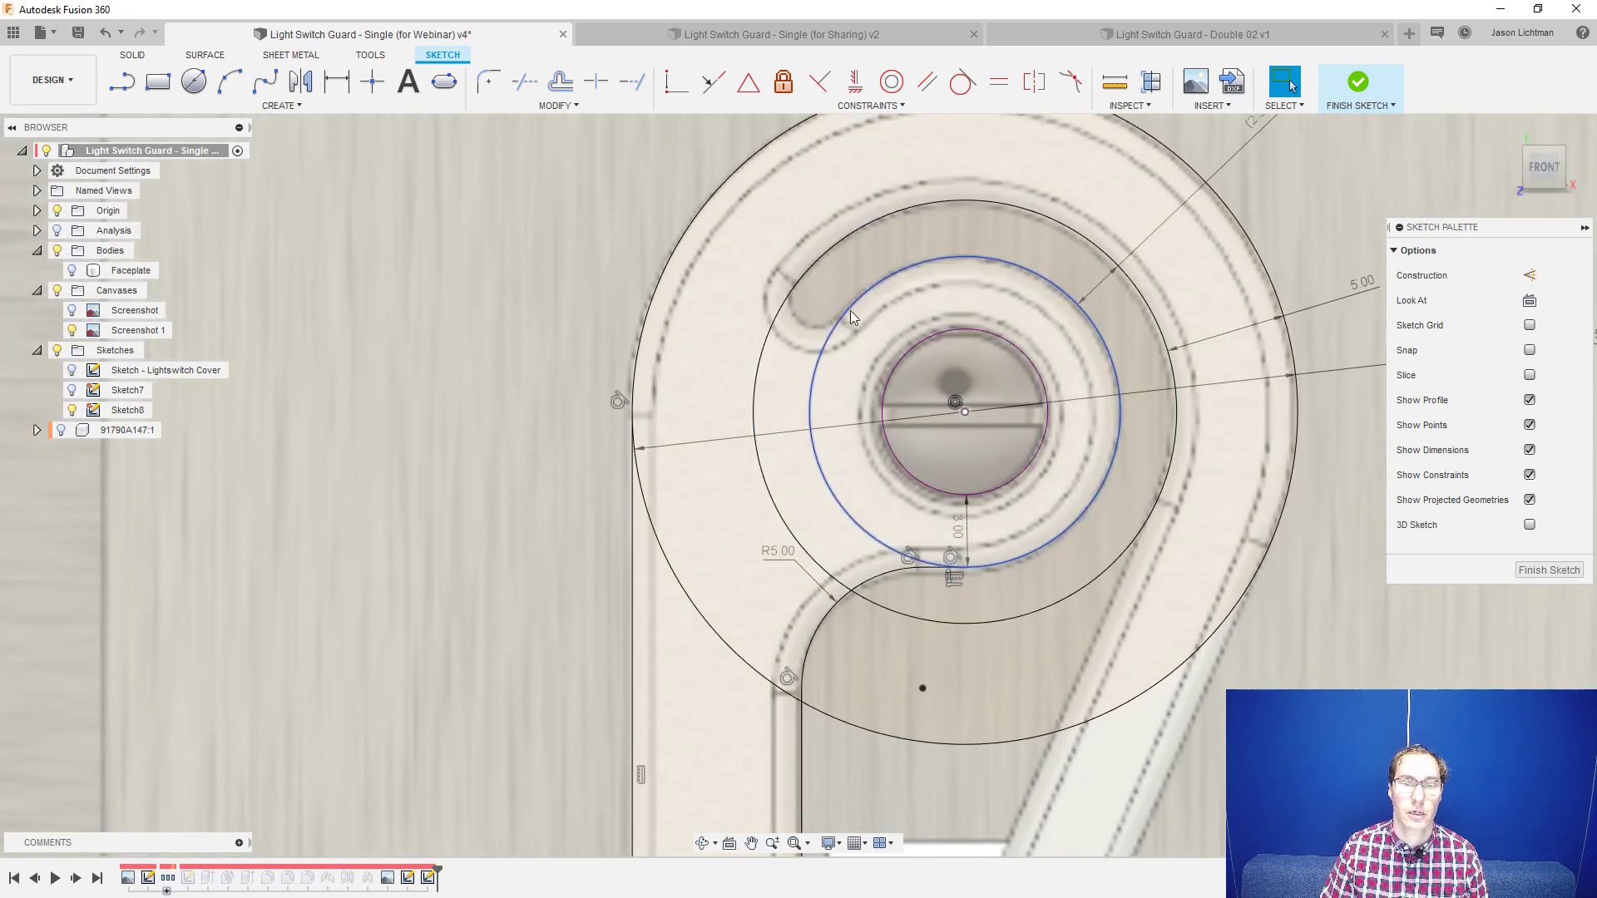
scroll(826, 383, down, 3)
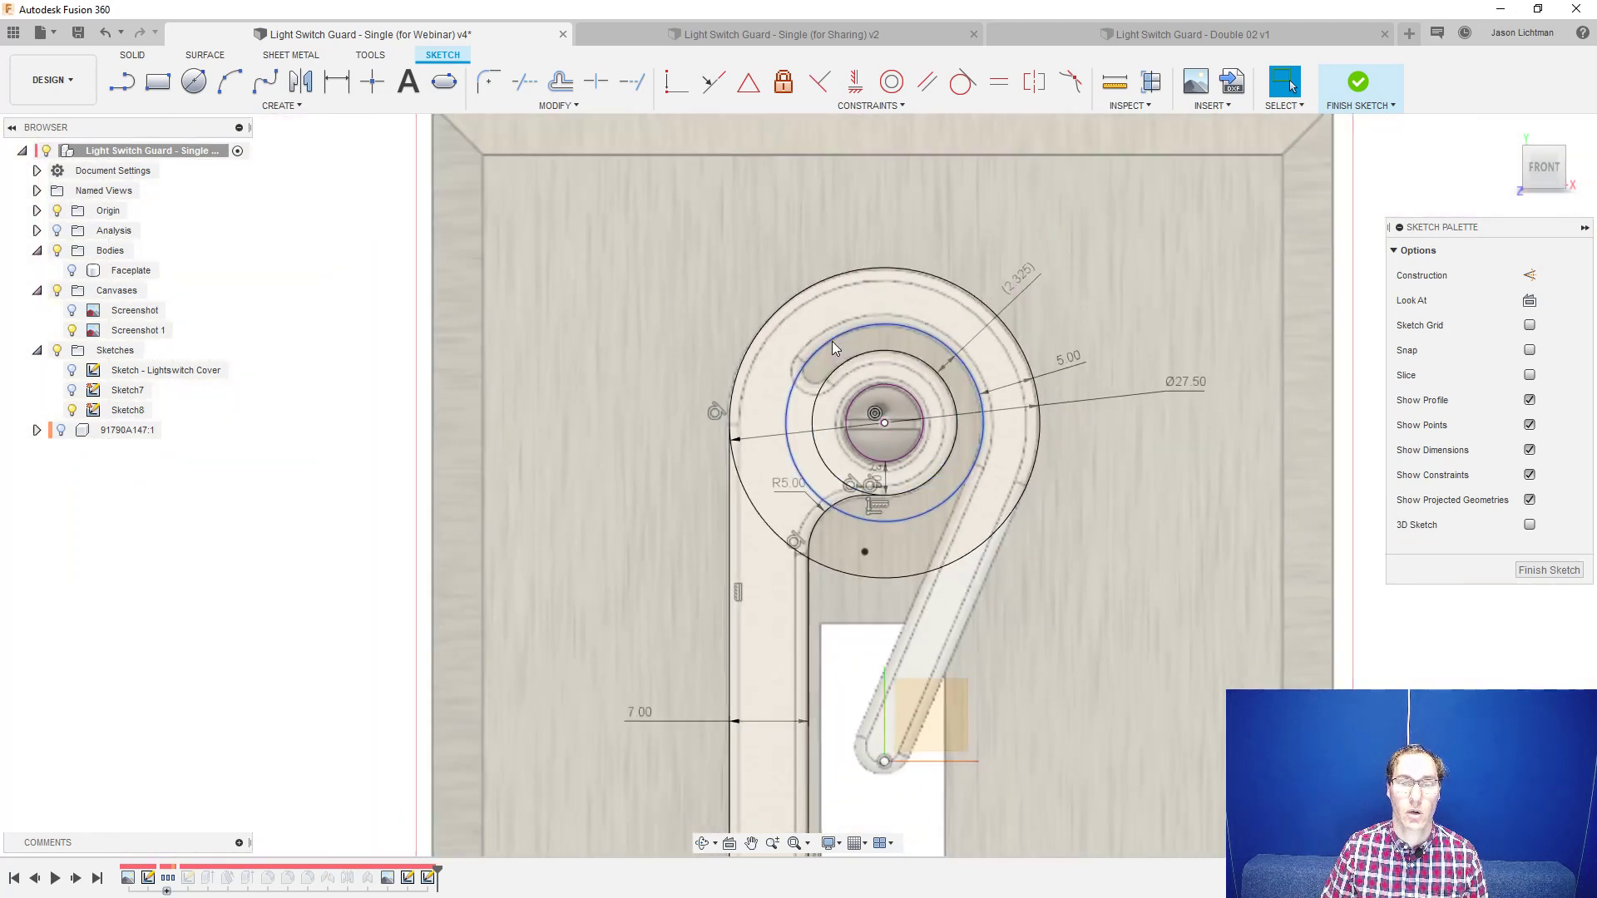
scroll(822, 354, up, 4)
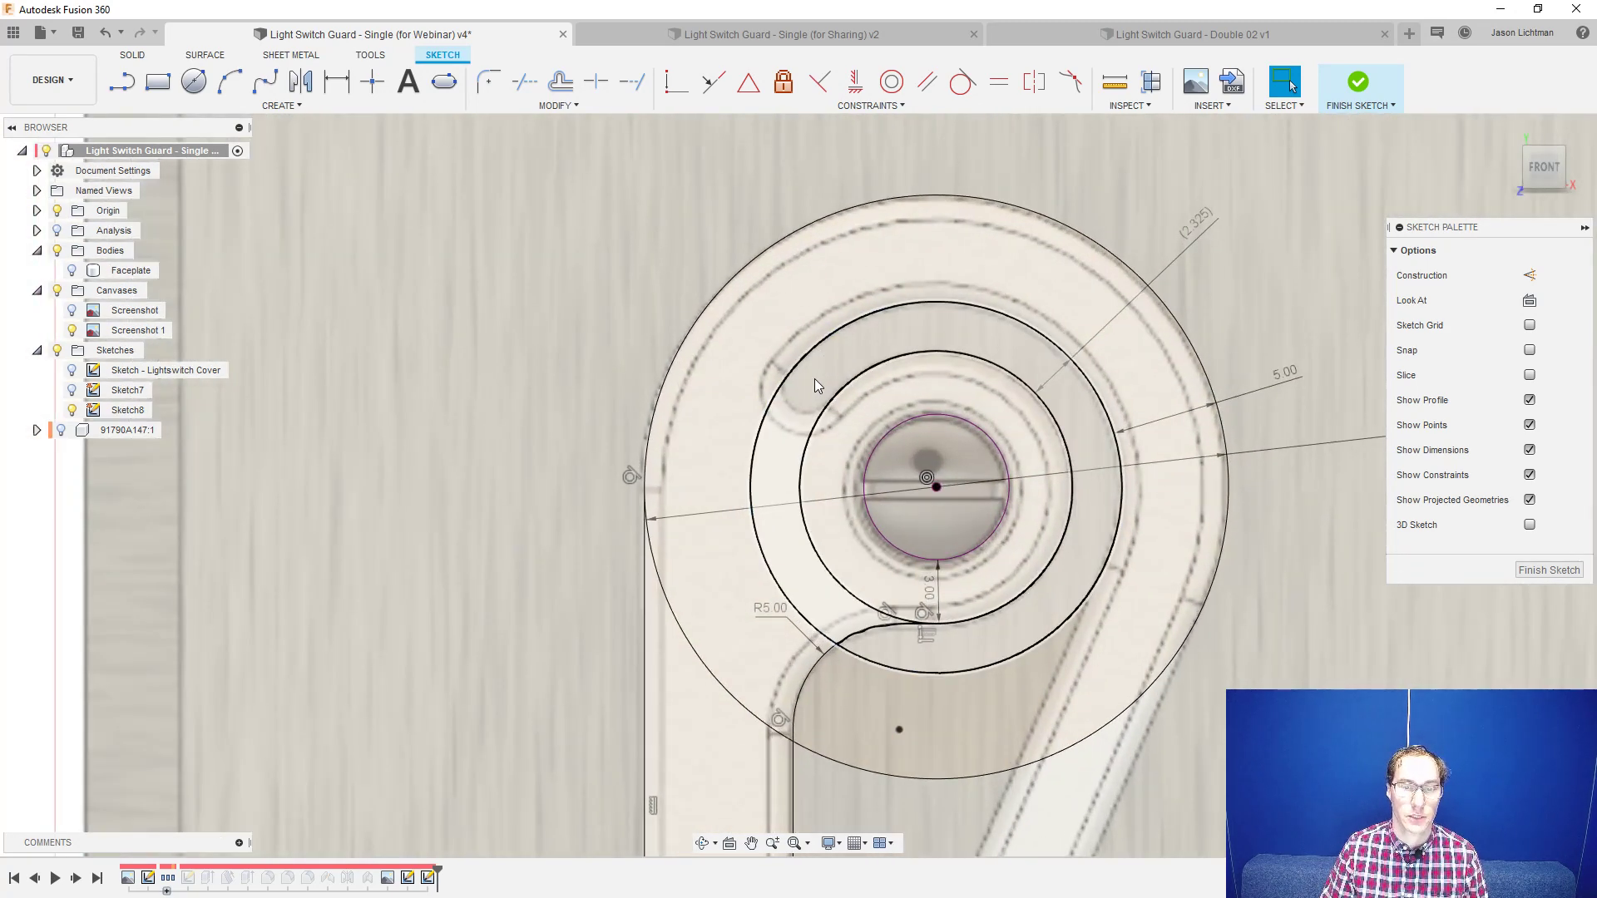
click(290, 108)
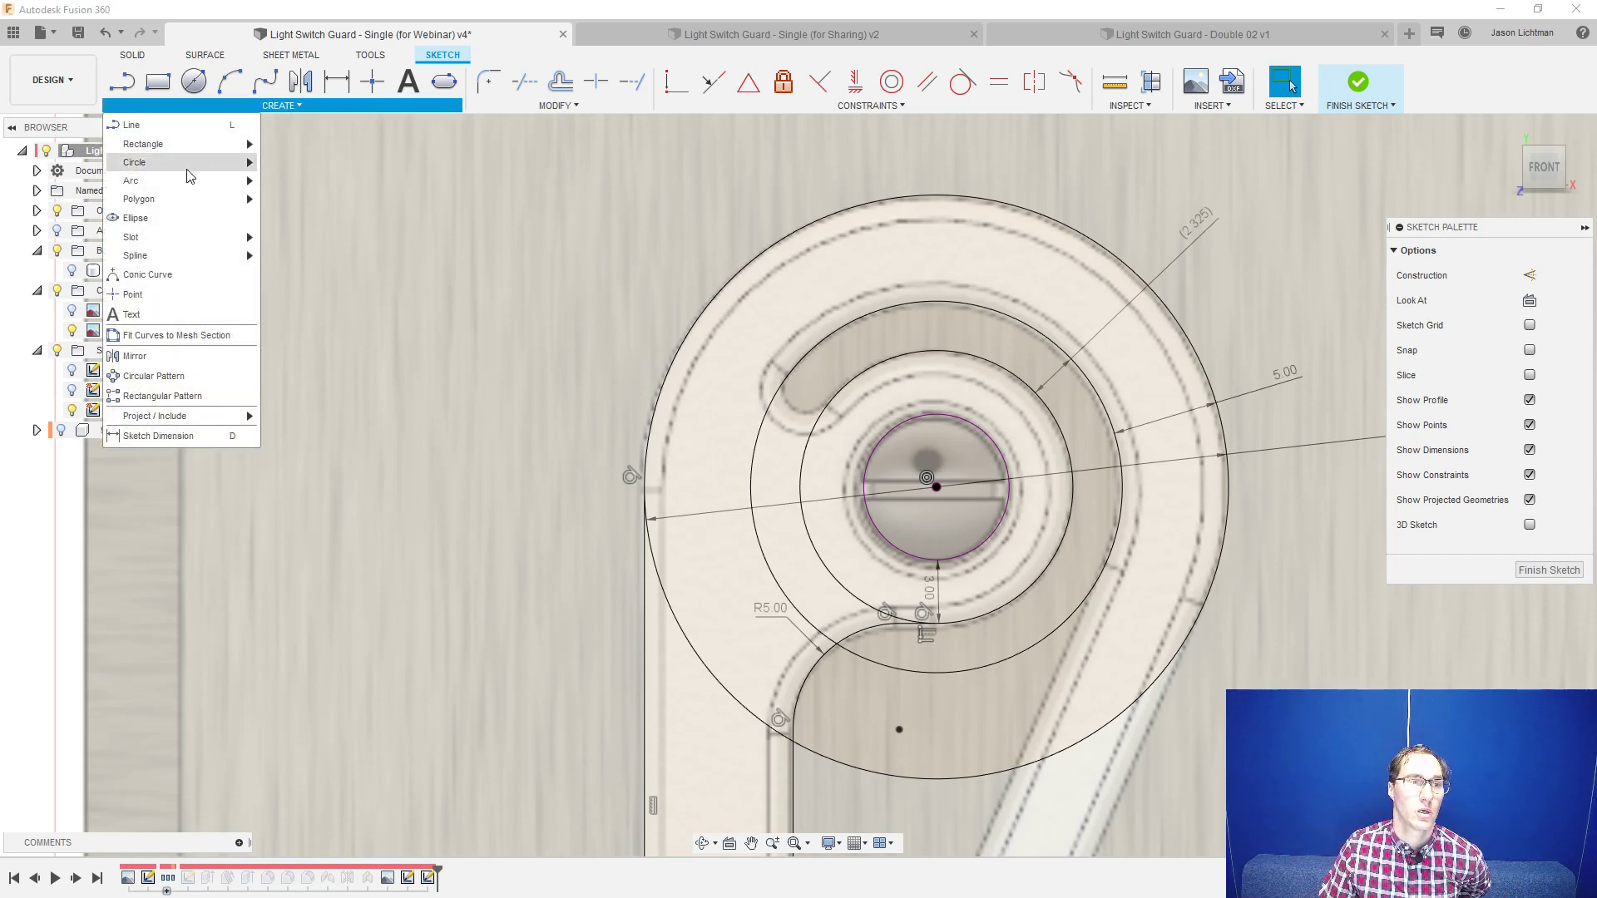
mouse_move(200, 181)
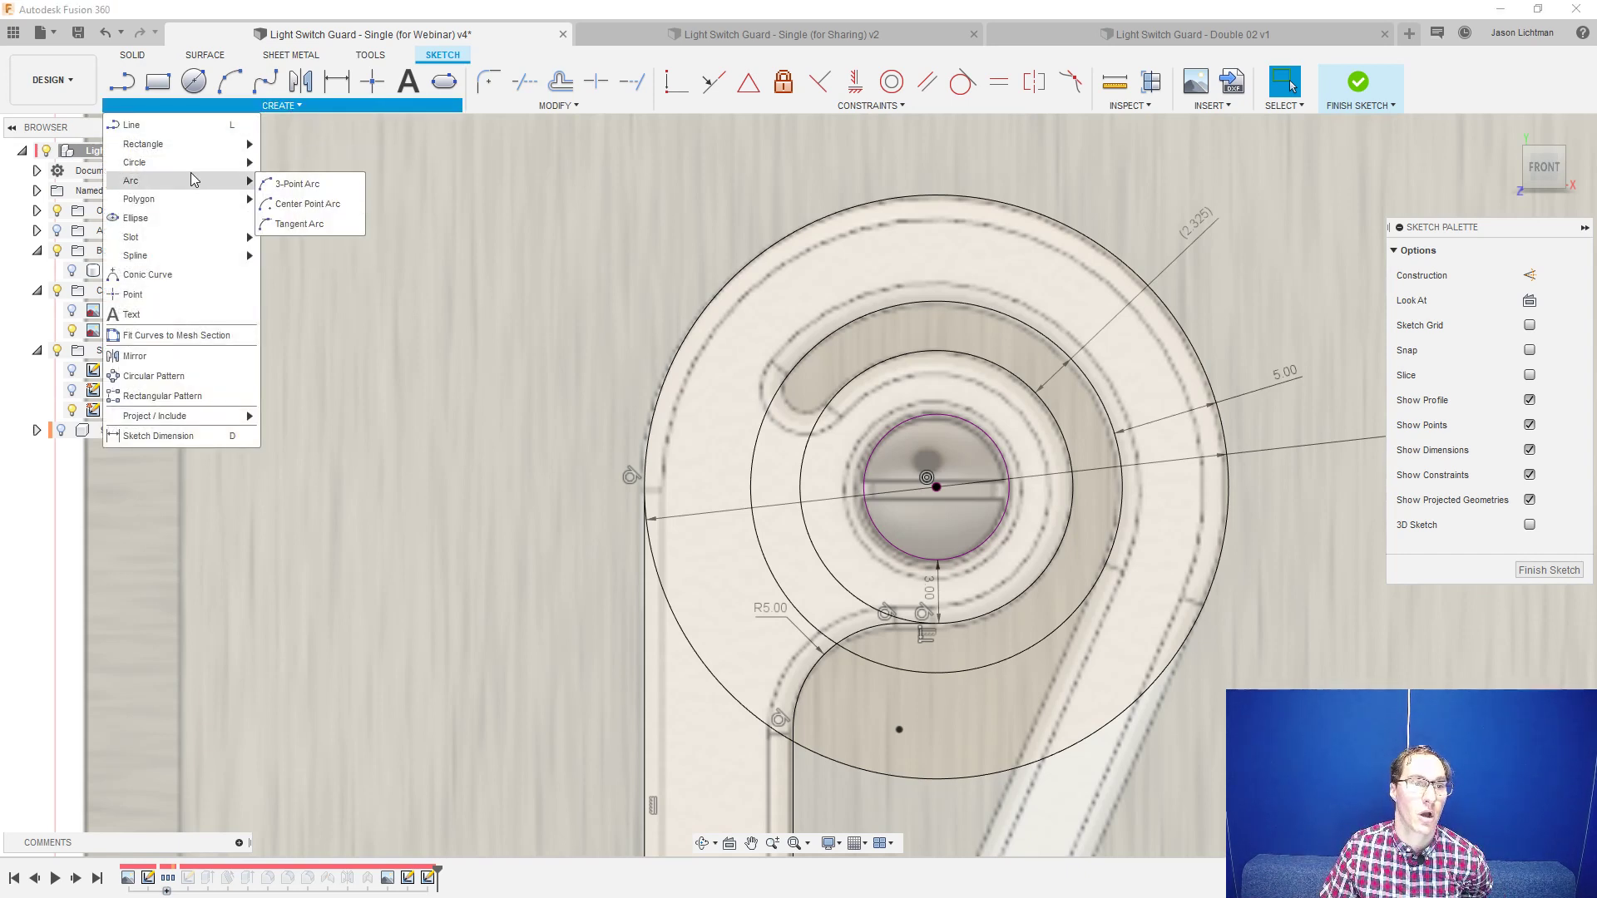
click(279, 184)
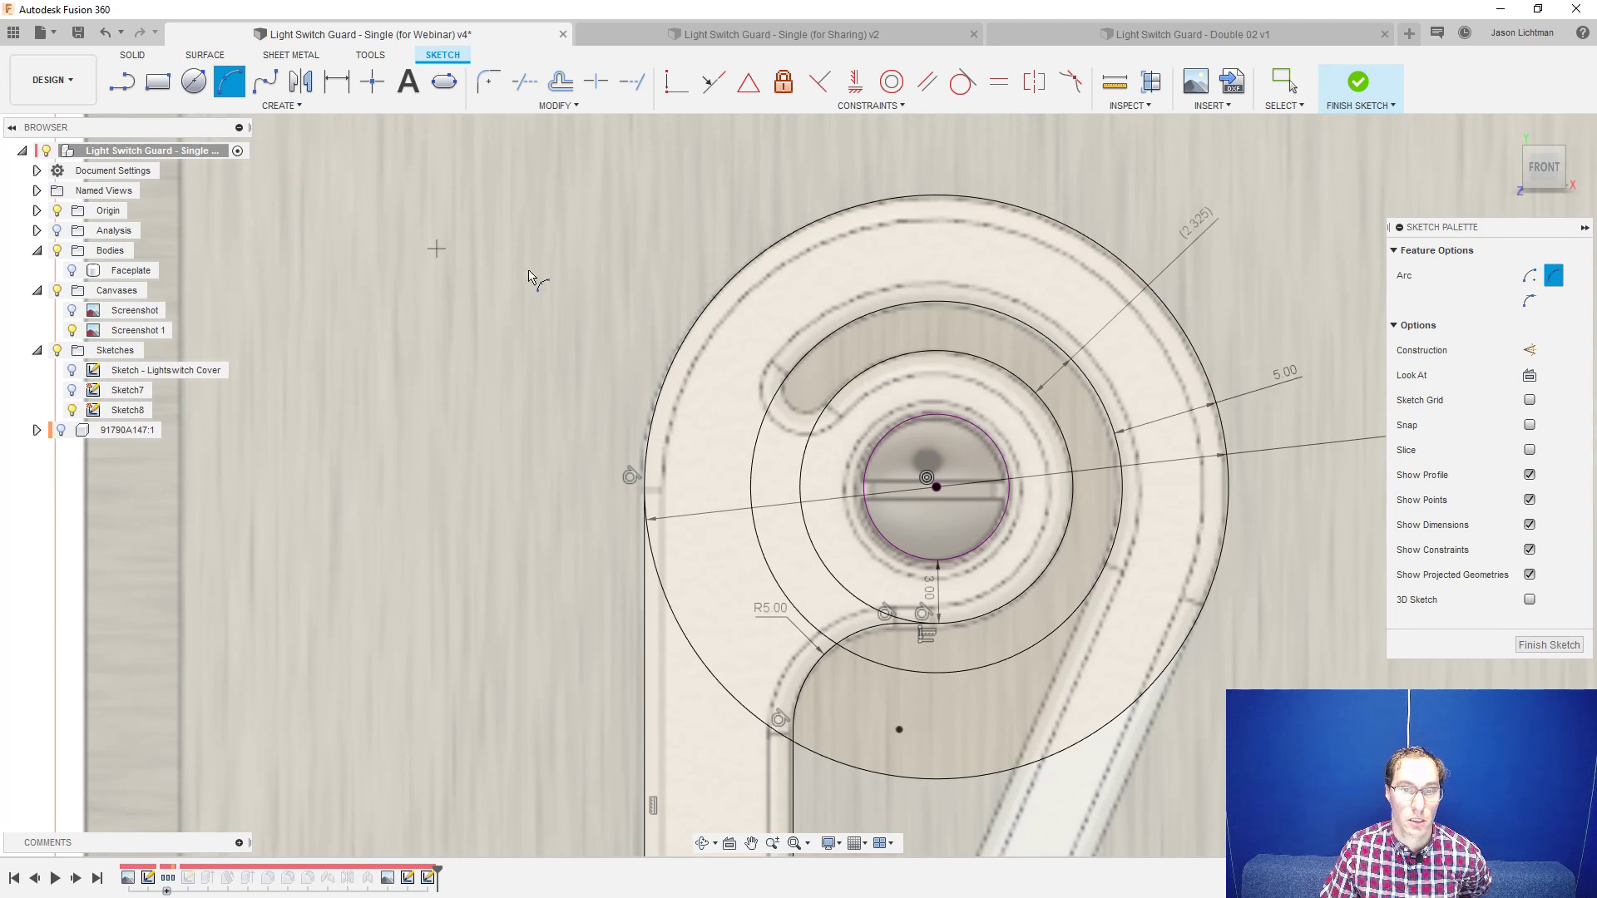
click(814, 348)
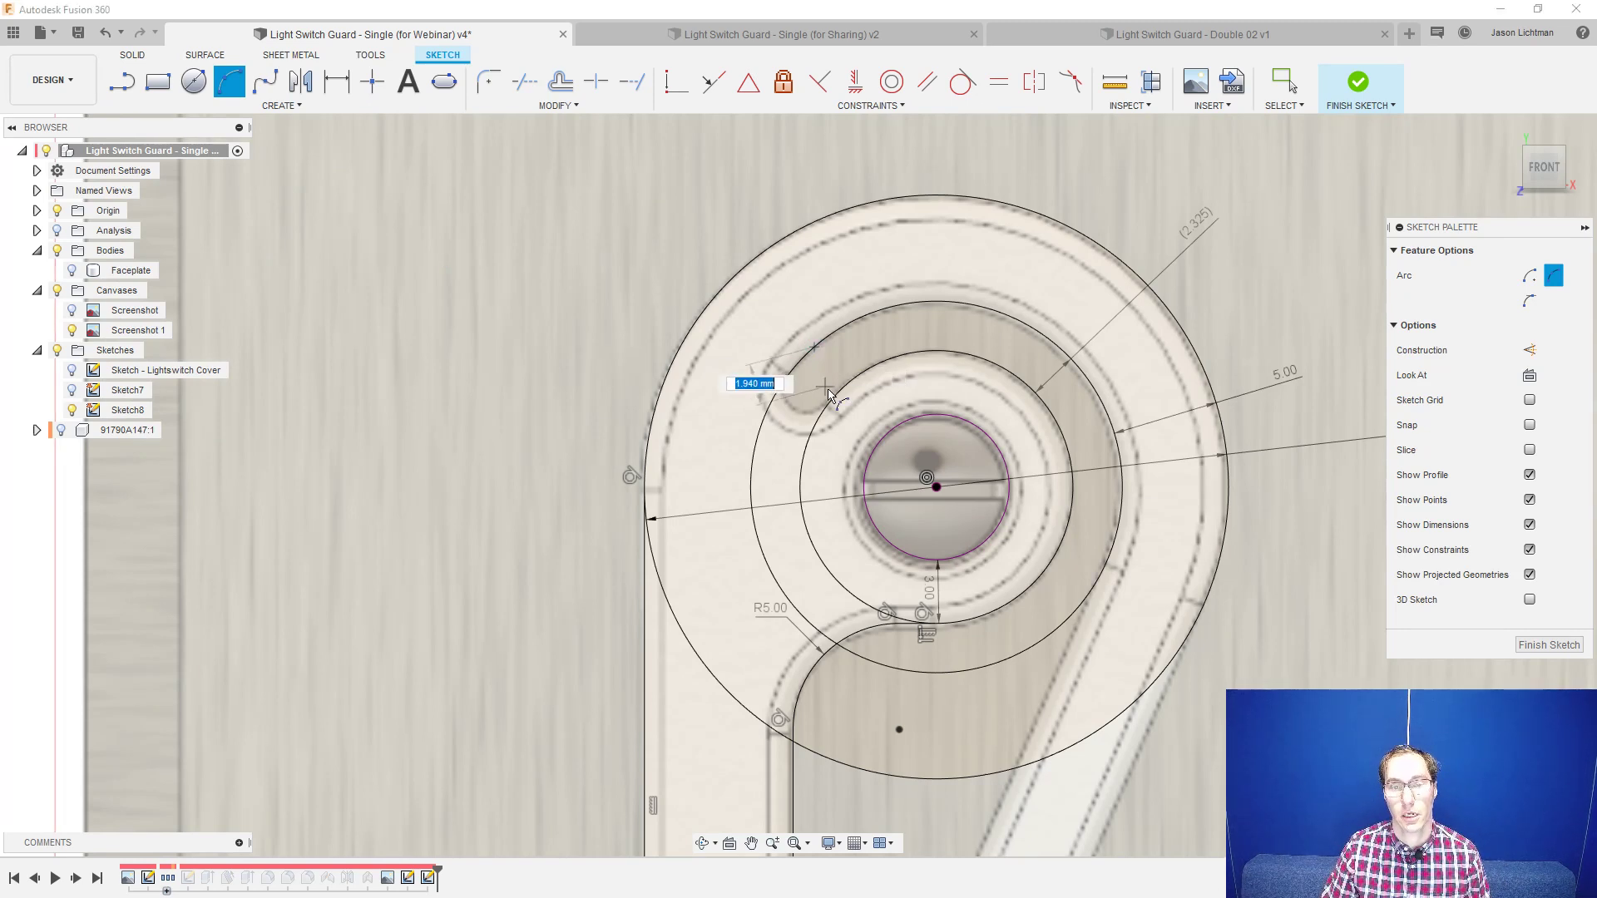
click(835, 393)
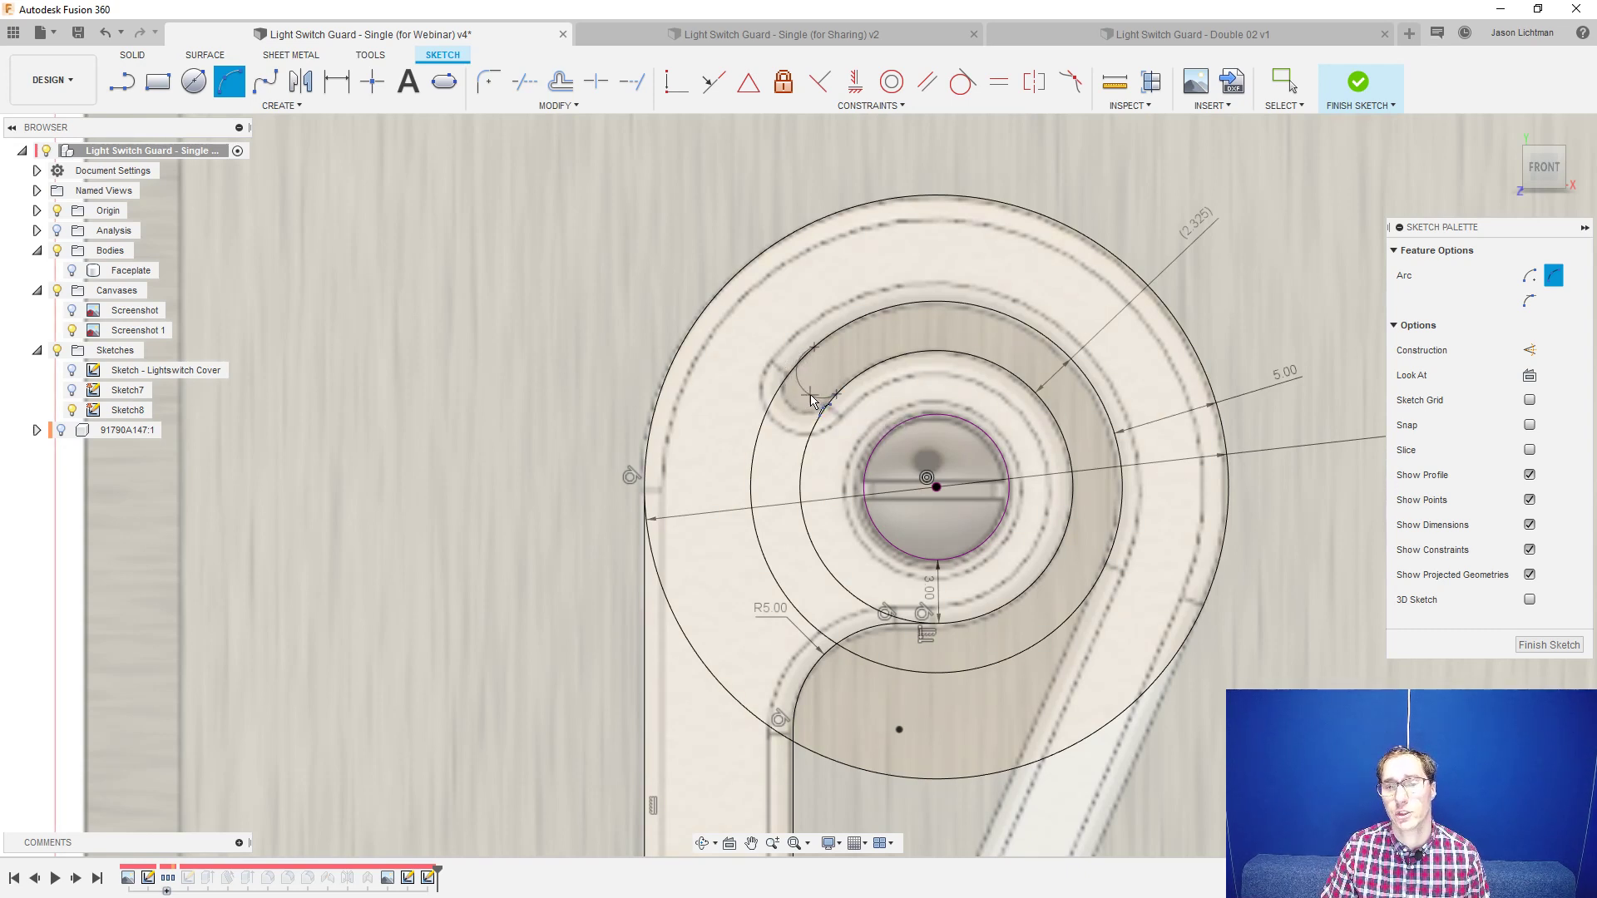
click(807, 407)
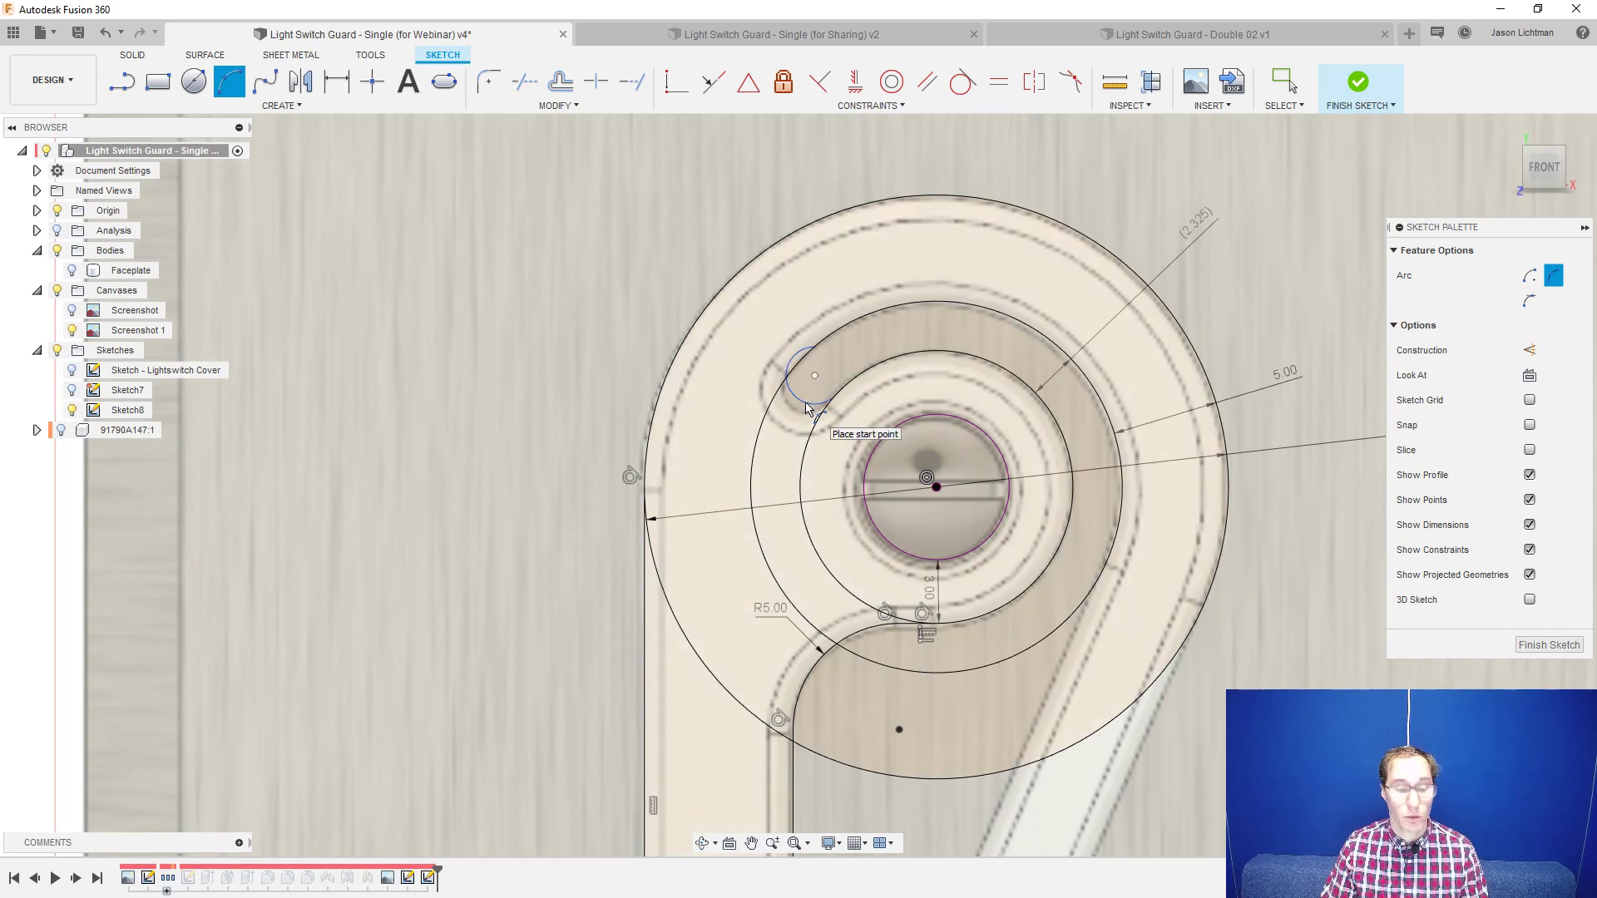
key(Escape)
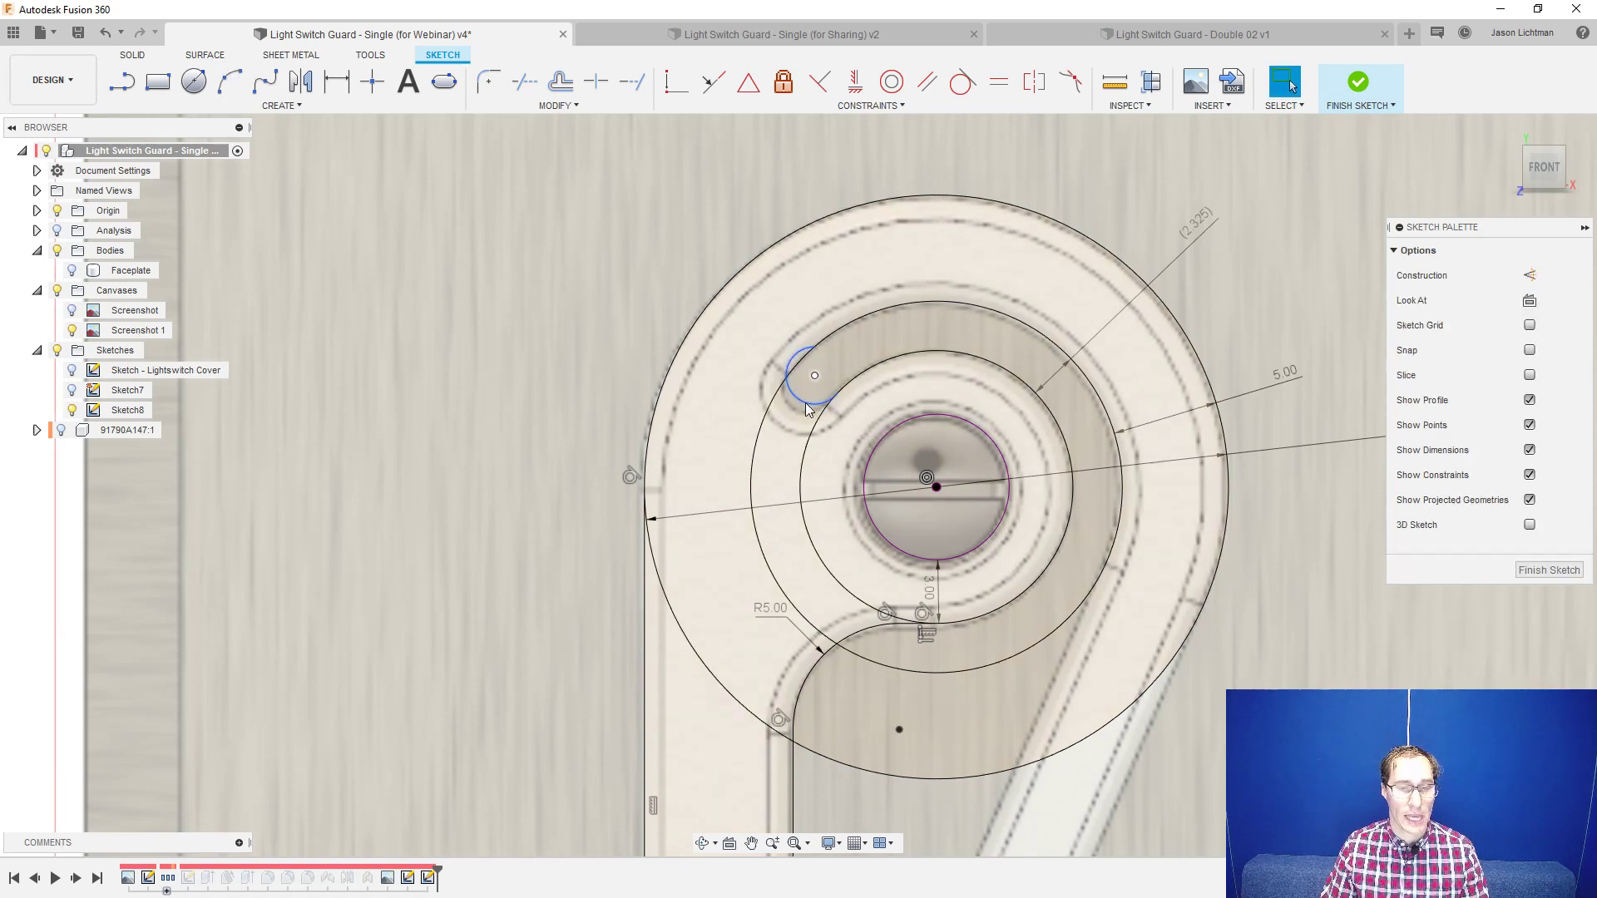
- Make the small arc tangent to both inner circles around the upper screw, and move it onto the canvas's rounded slot end
click(955, 83)
click(789, 359)
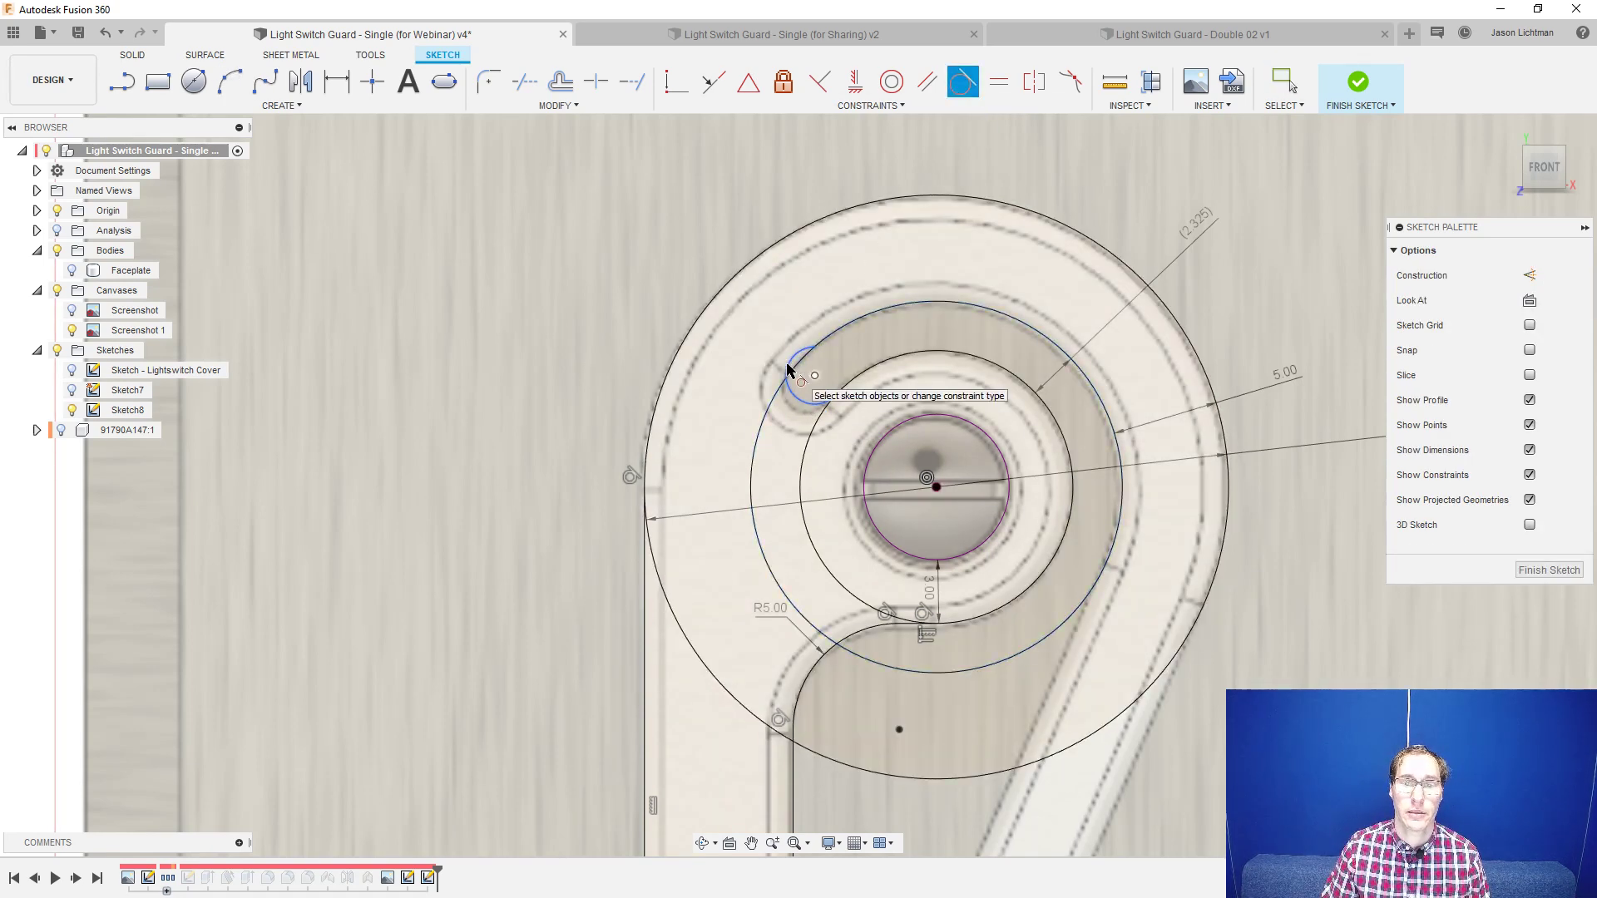
click(827, 341)
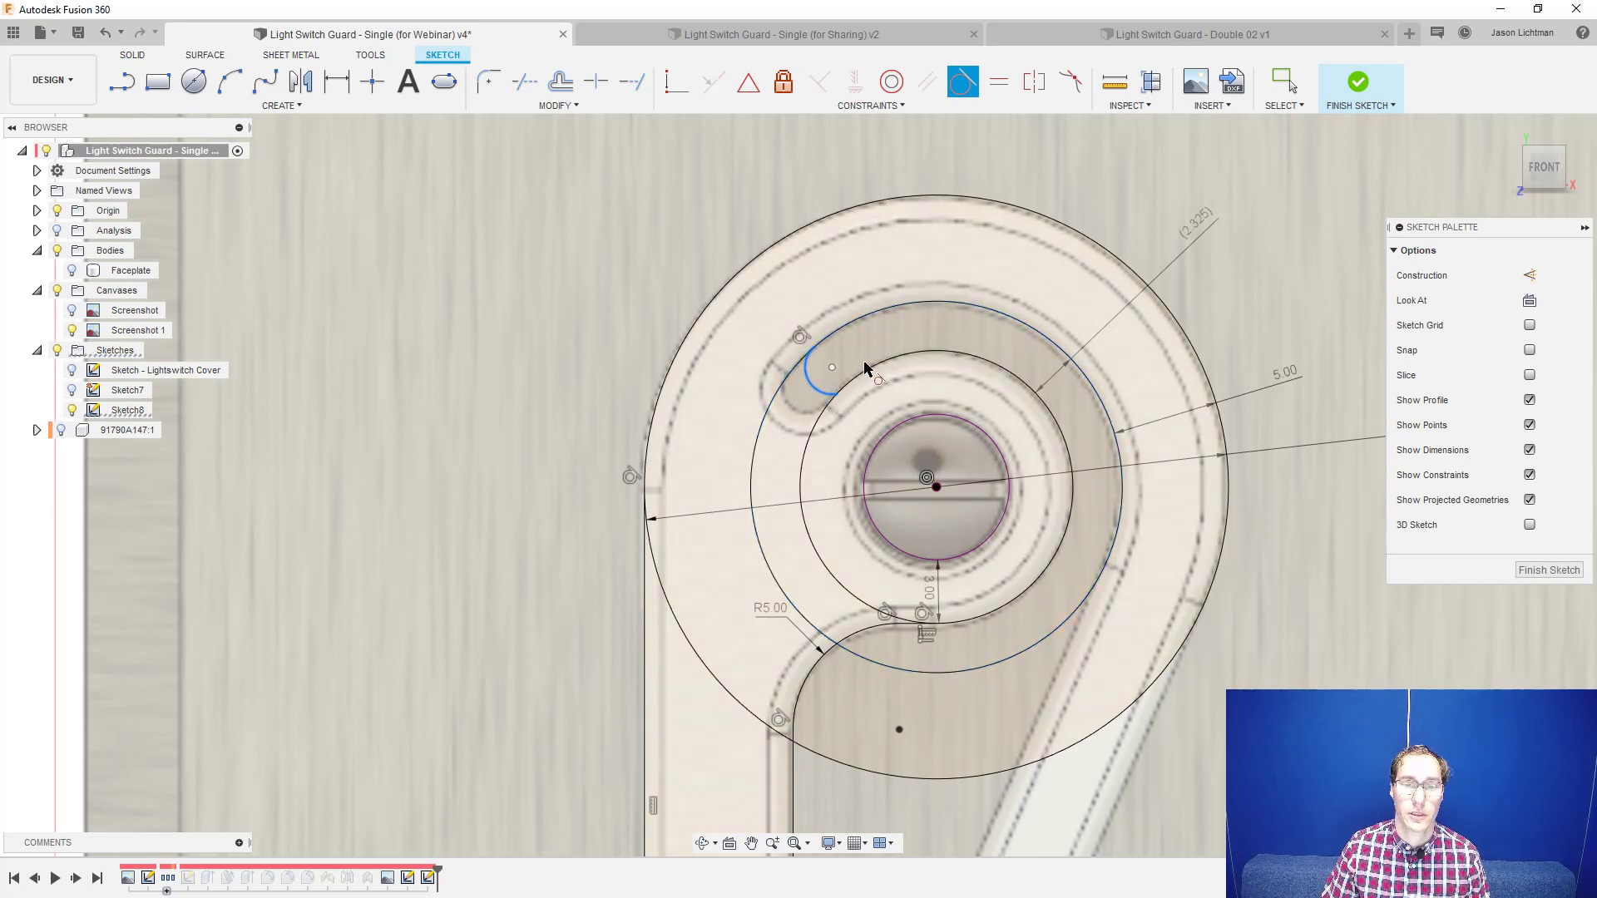
click(865, 369)
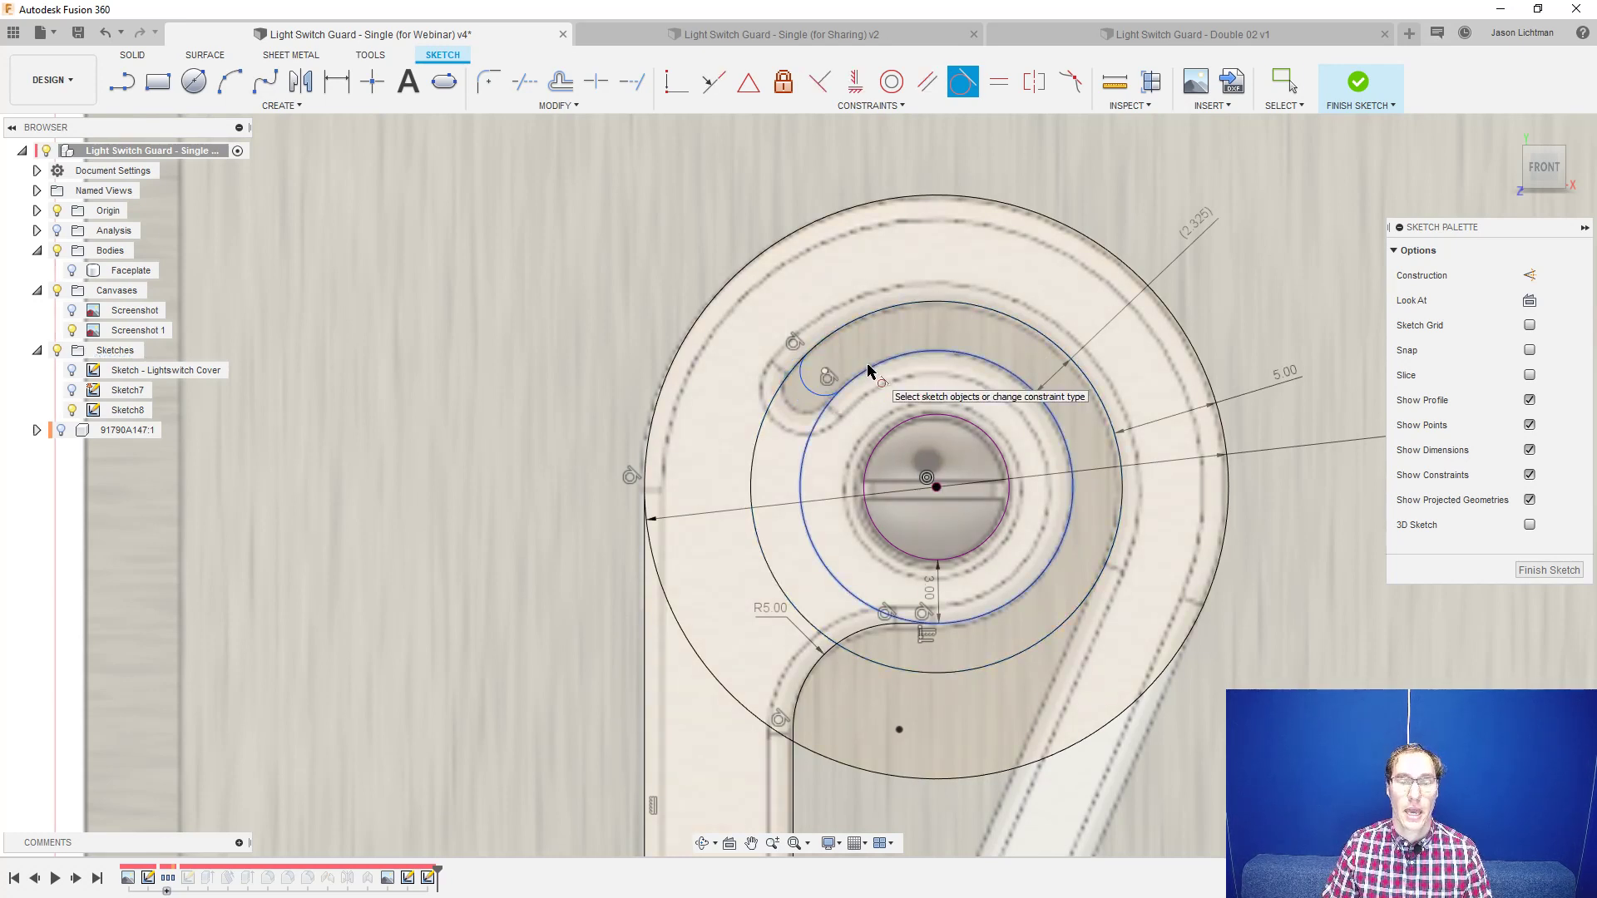
key(Escape)
mouse_move(810, 389)
mouse_down()
mouse_move(774, 490)
mouse_move(865, 366)
mouse_move(799, 416)
mouse_up()
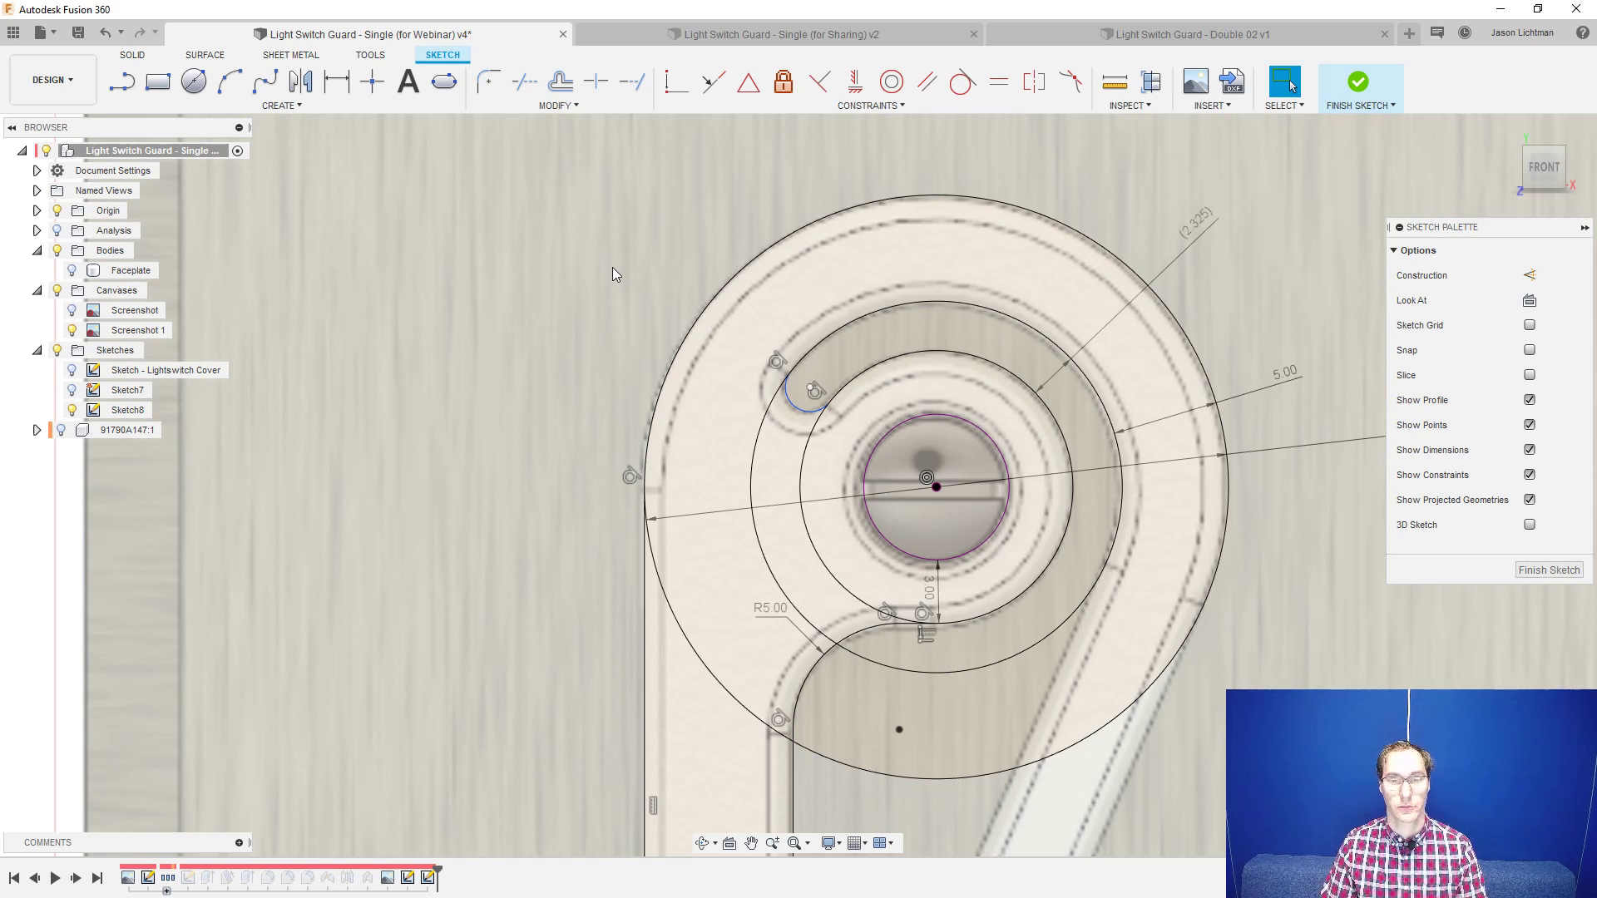
- Draw a vertical line from the upper screw's center to beyond the top of the outer circle and convert it to construction
key(l)
click(937, 487)
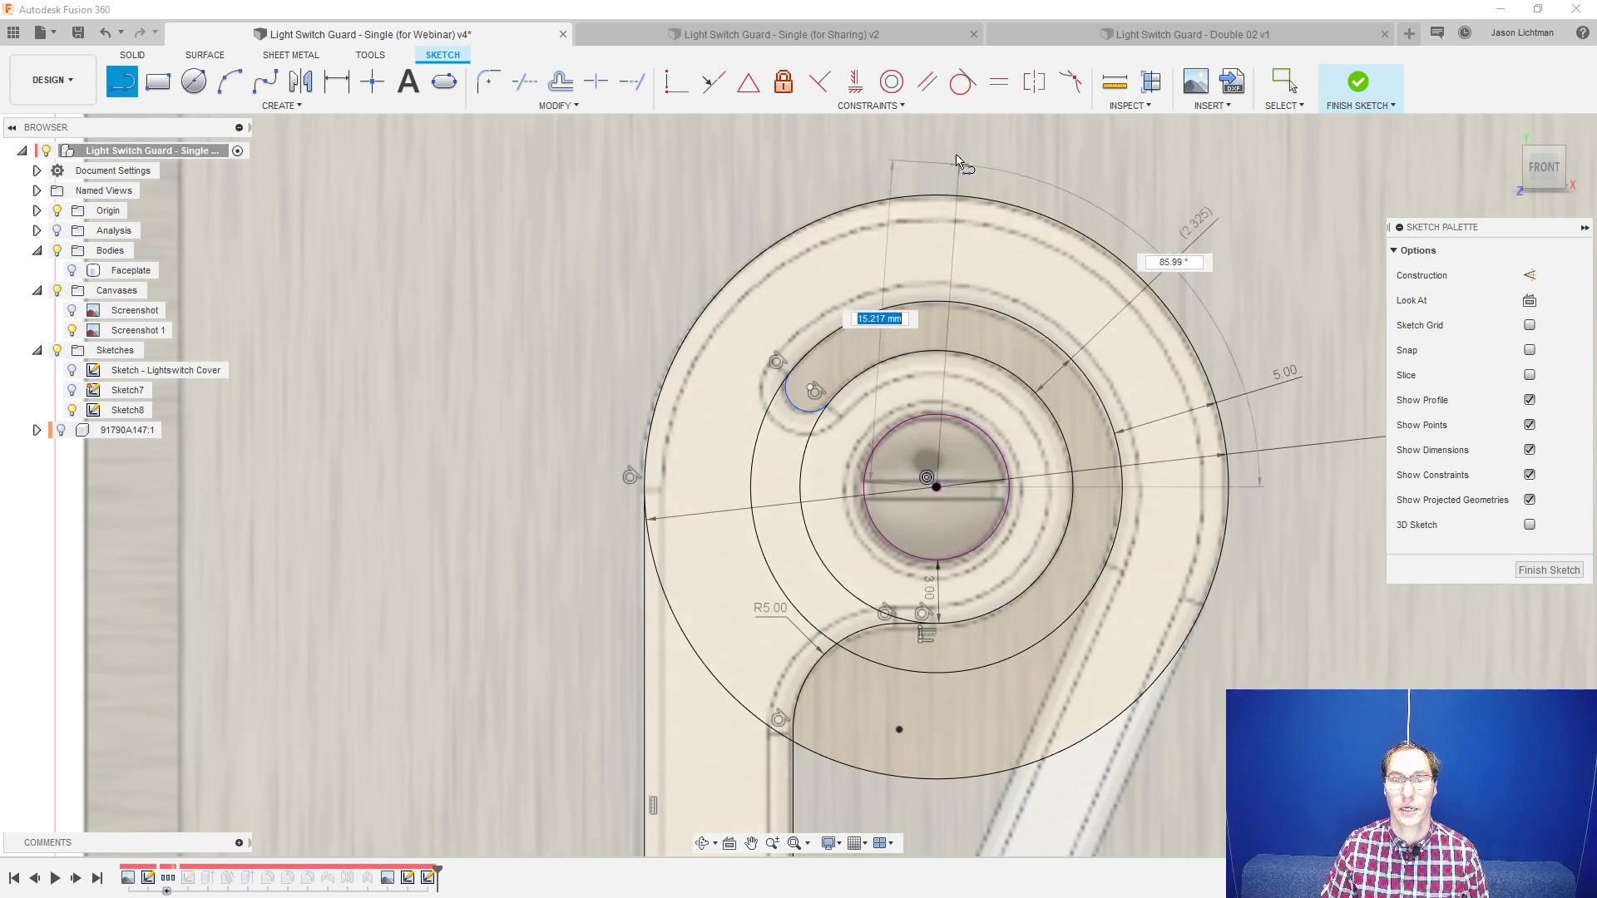
click(937, 138)
key(Escape)
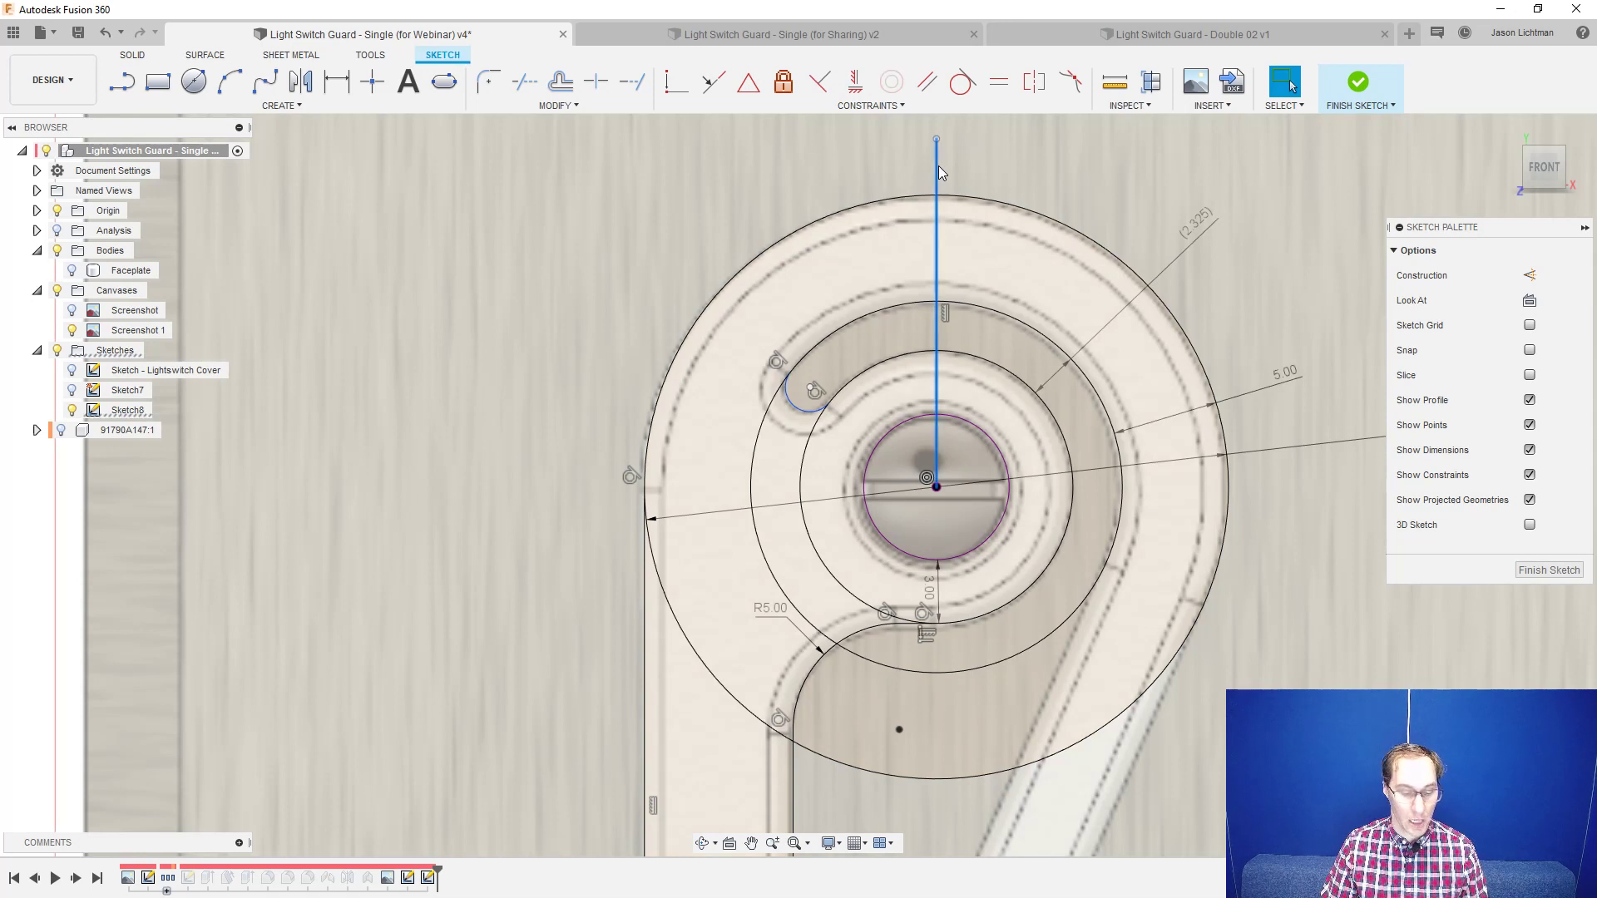
key(x)
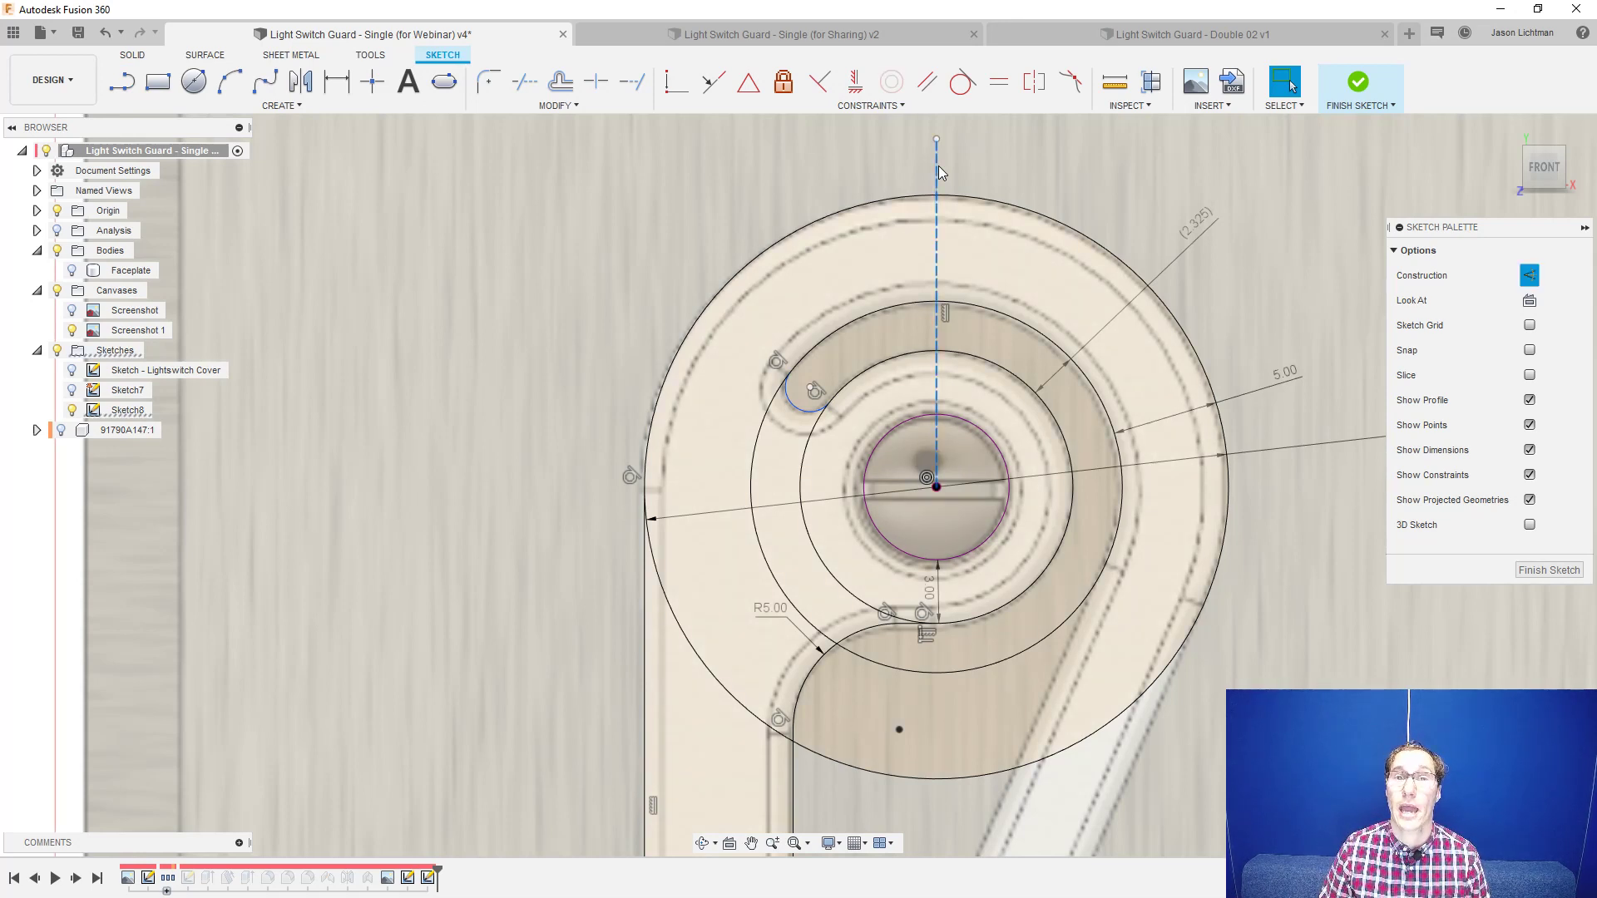
click(1015, 156)
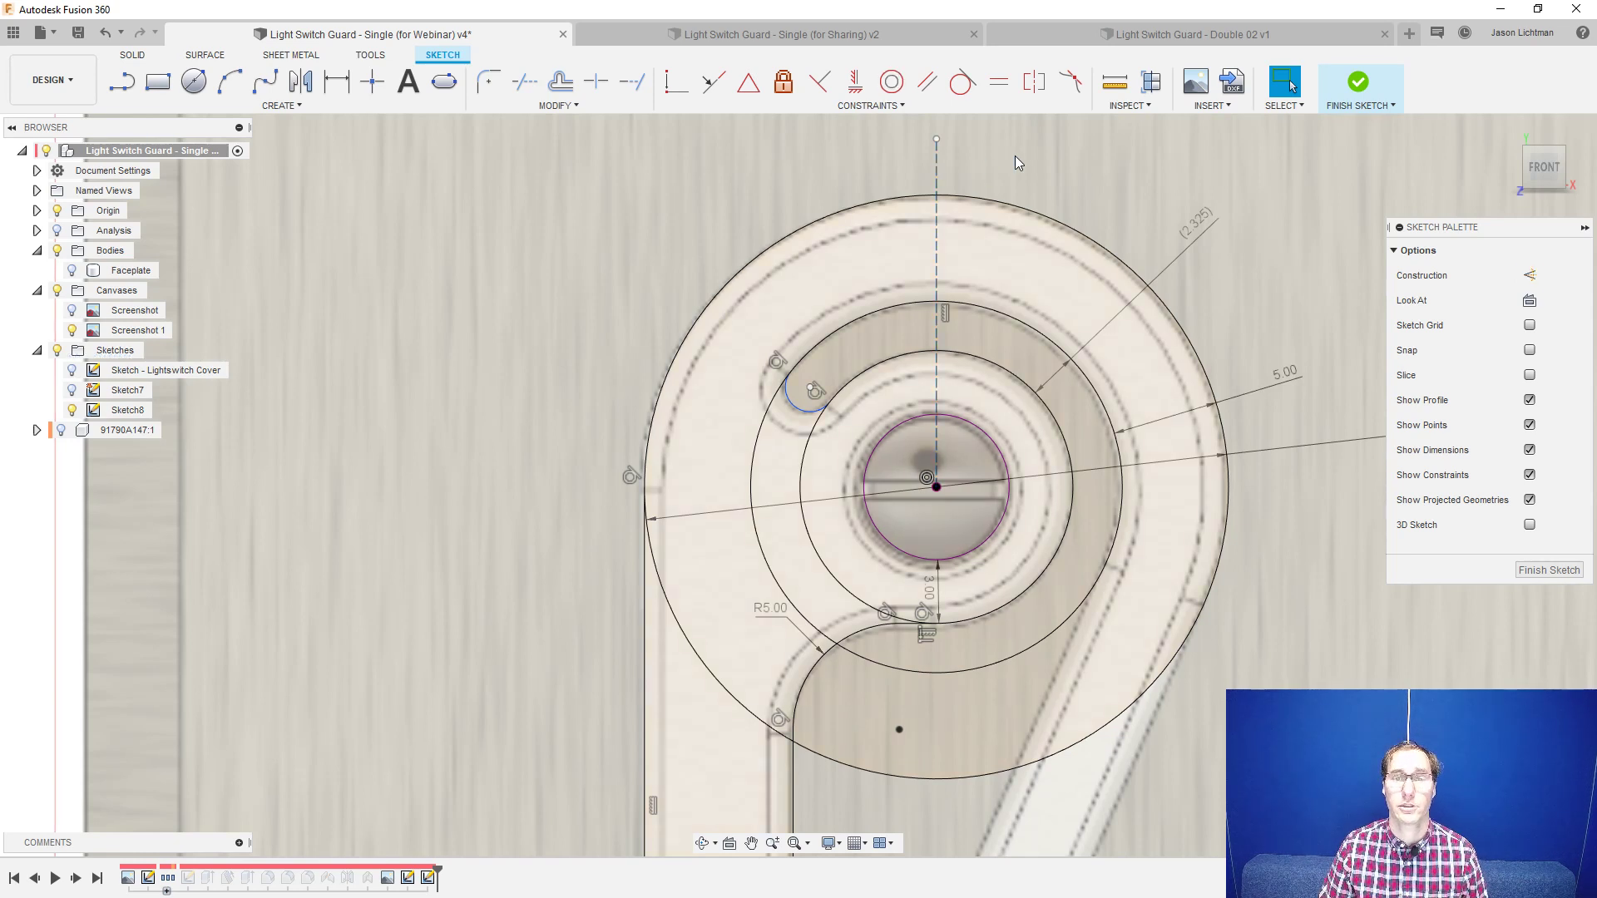
- Draw an angled construction line from the upper screw's center past the small arc, and trim both construction lines at the outer circle
key(l)
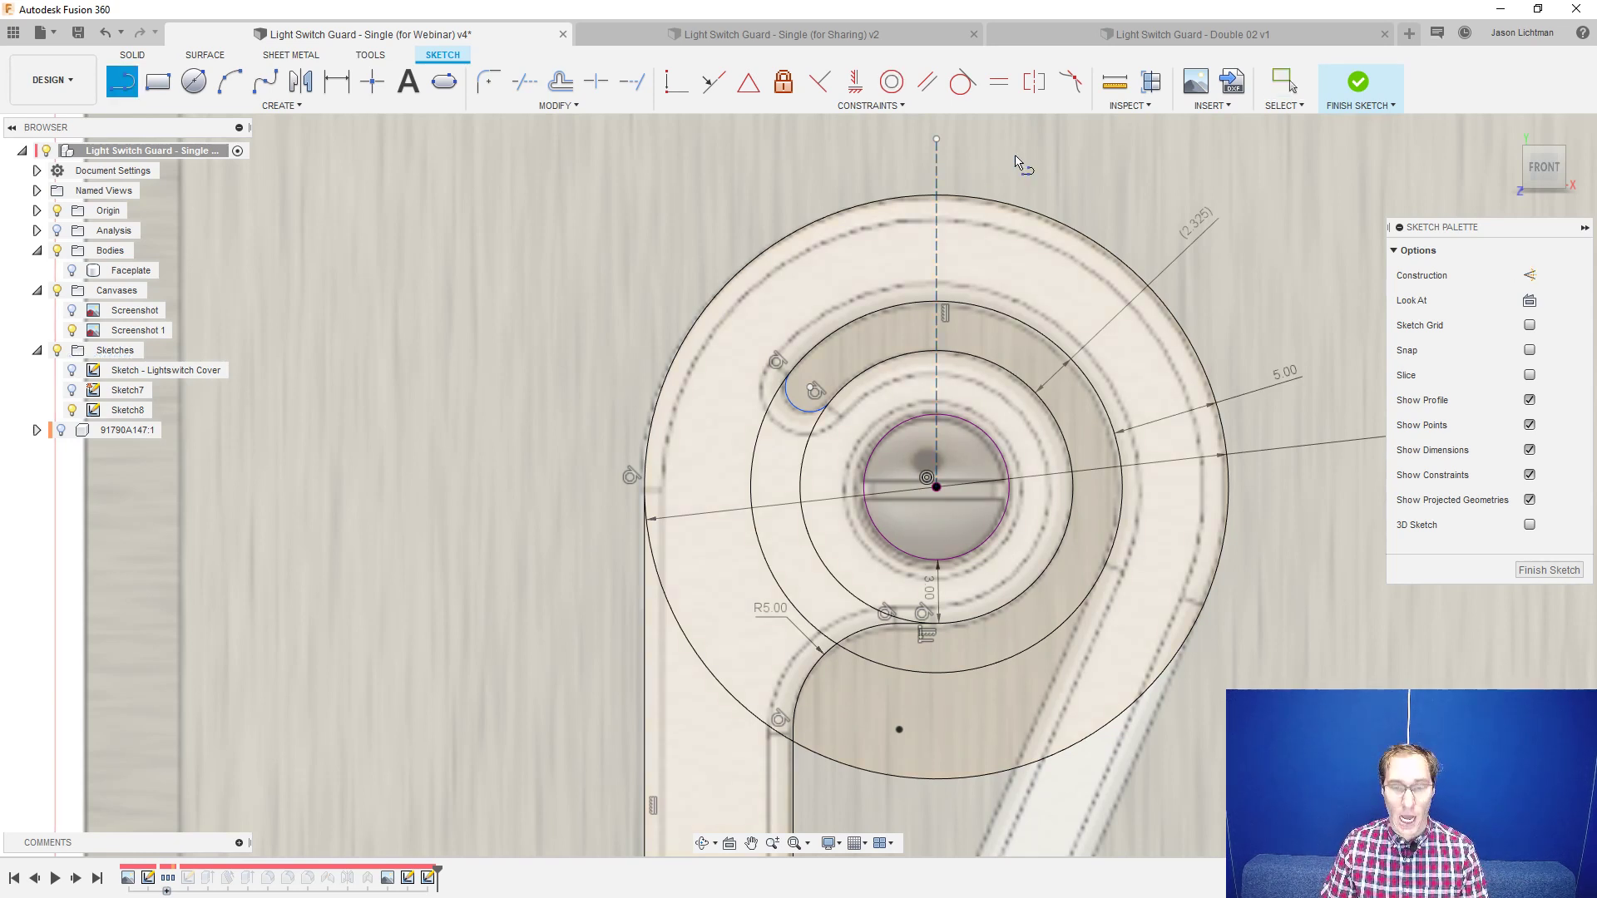
click(937, 487)
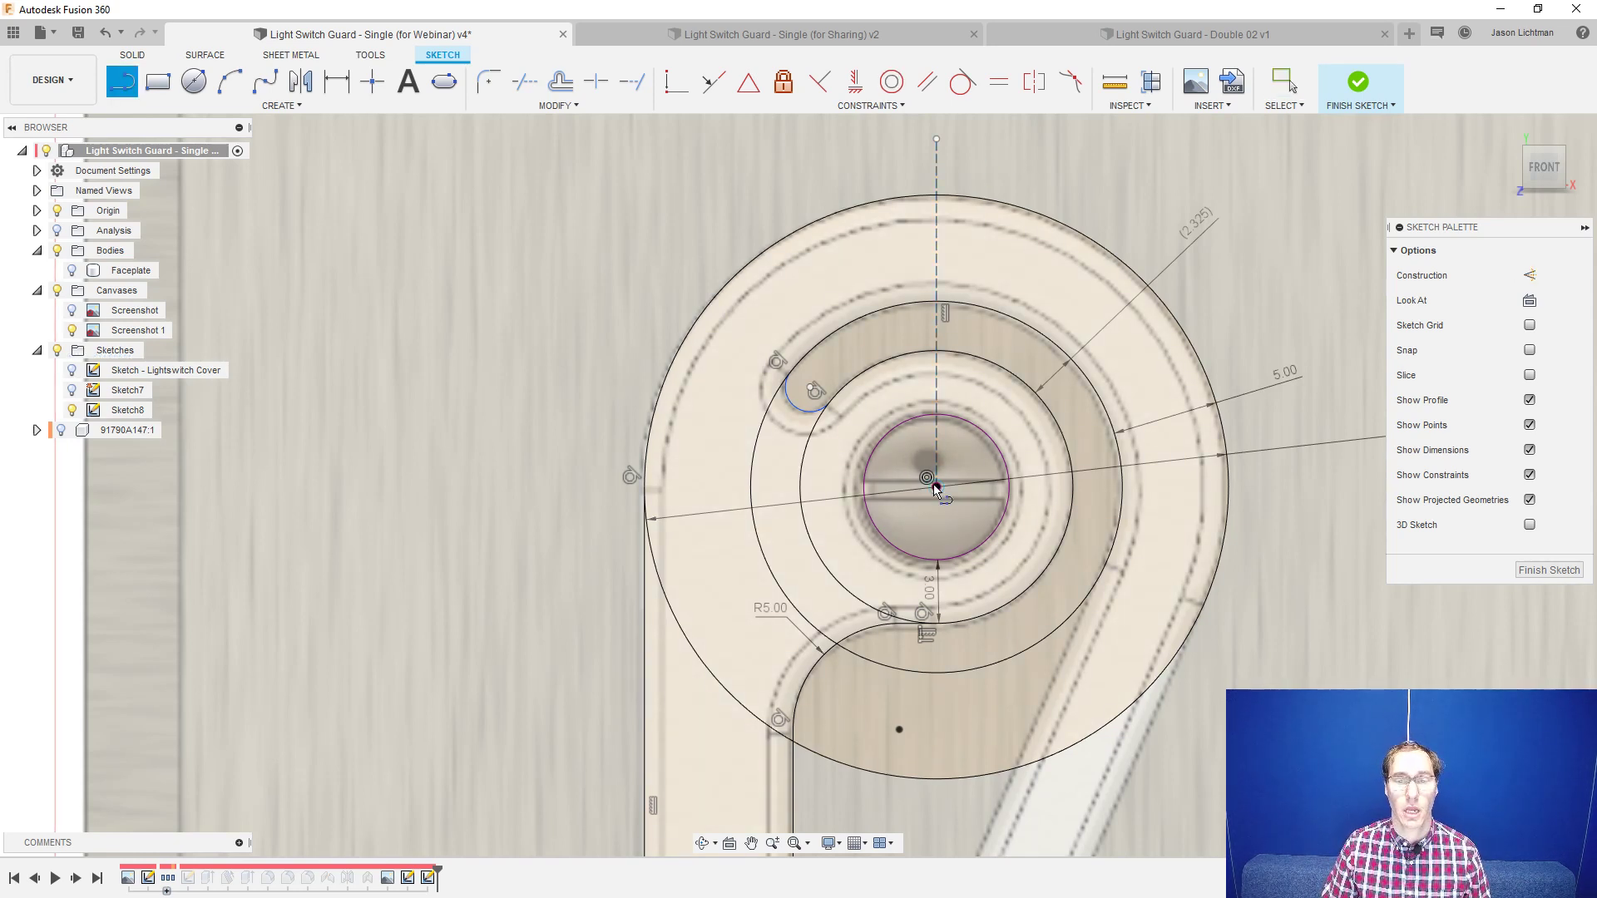
click(608, 298)
key(Escape)
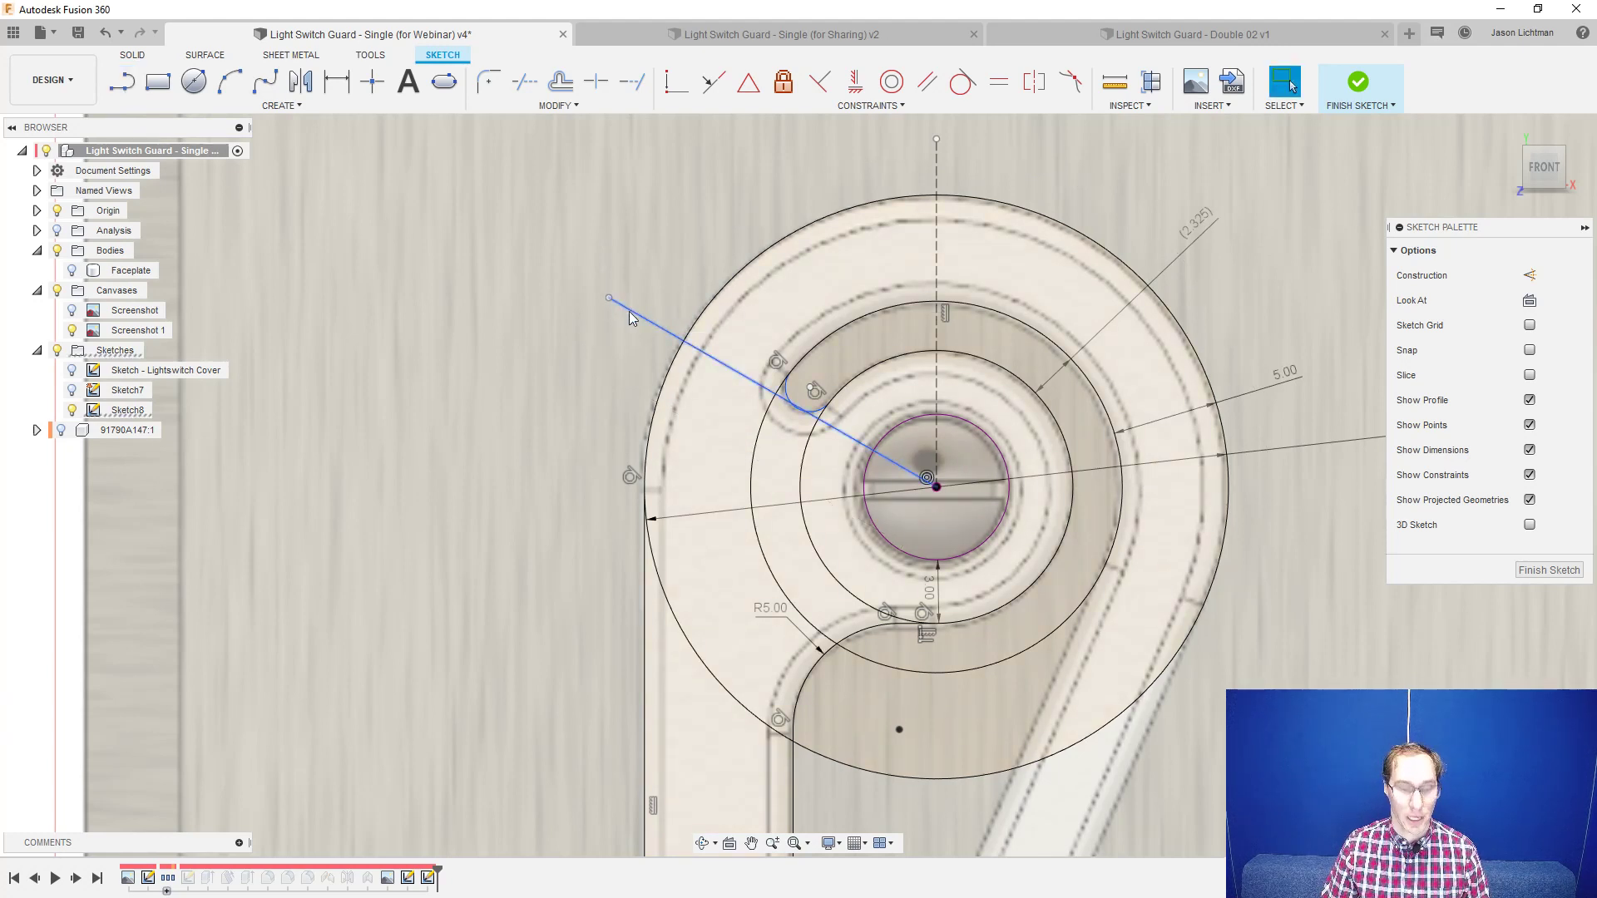
click(629, 310)
key(x)
key(Escape)
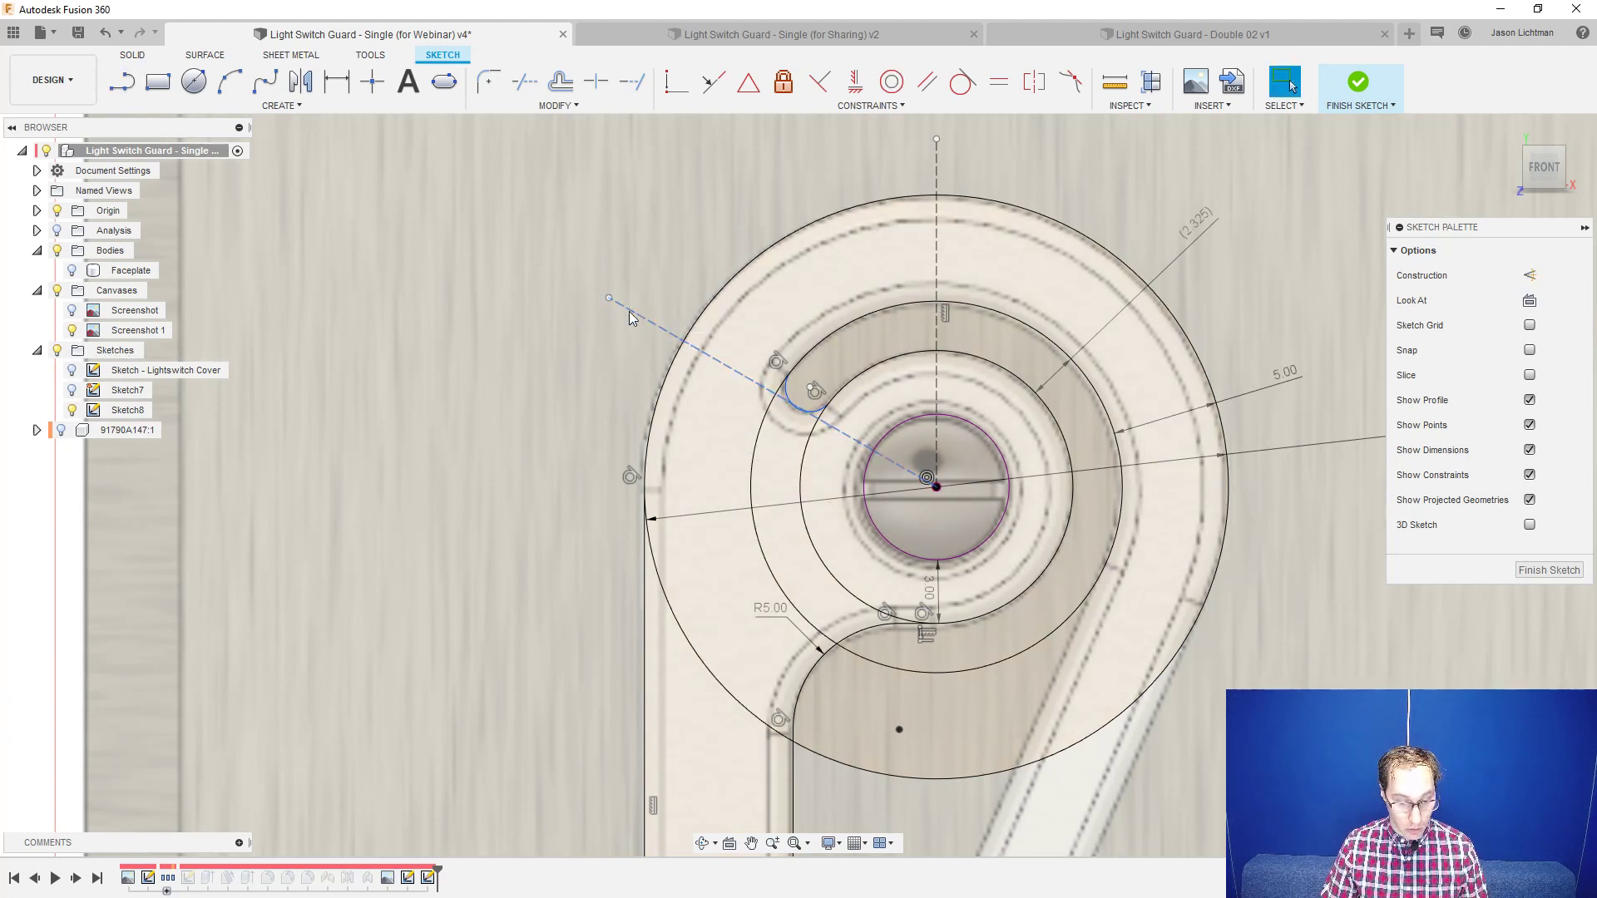
key(t)
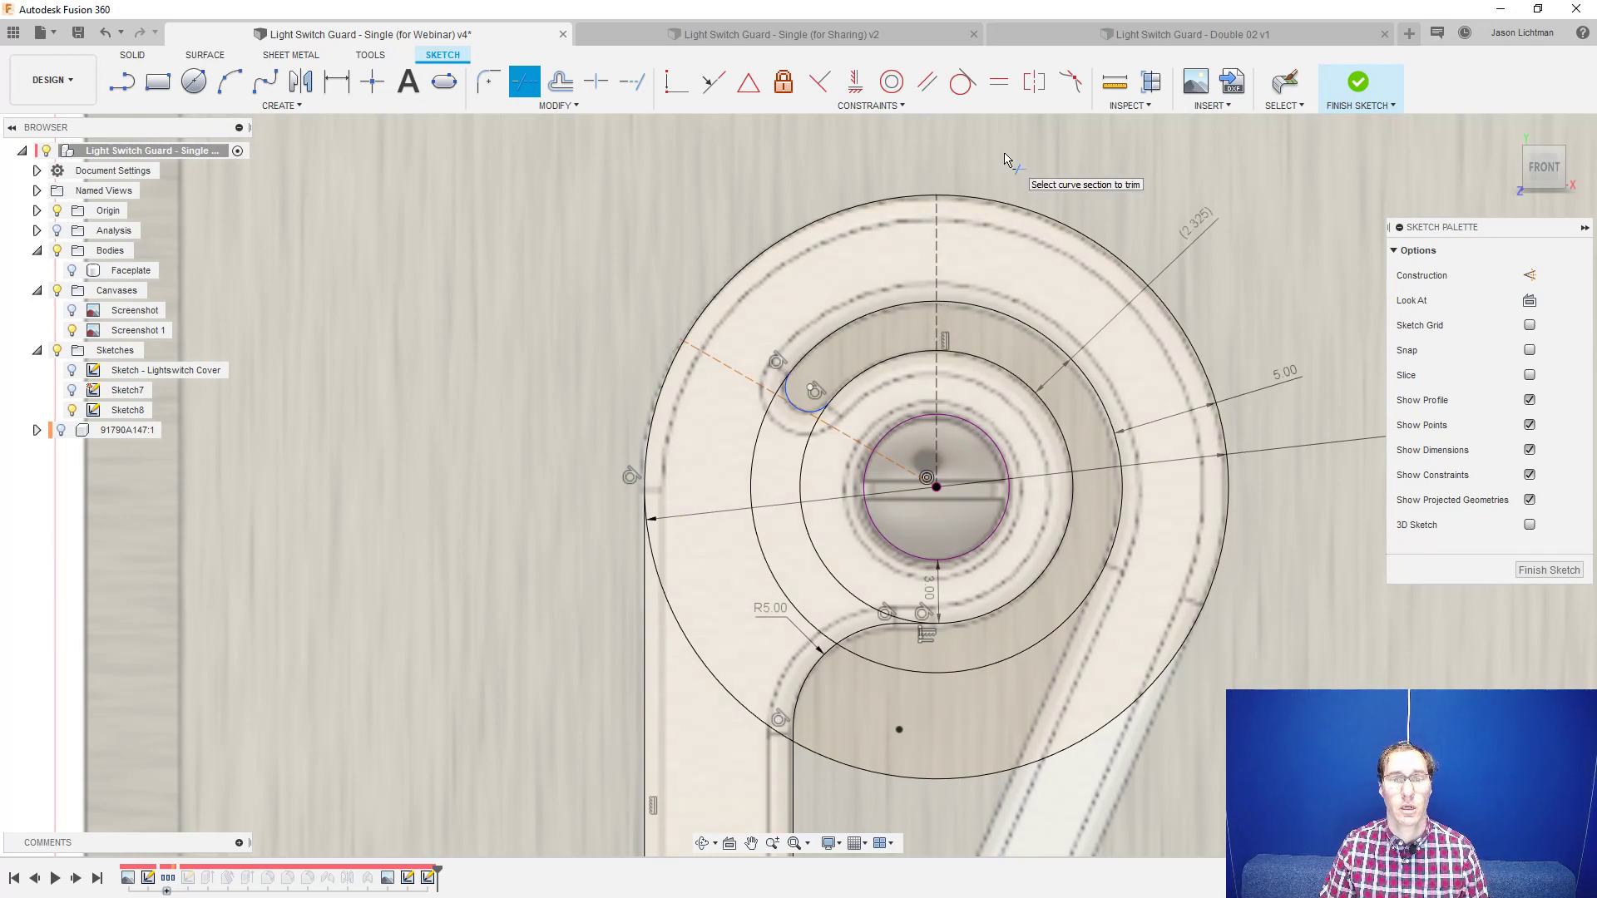
- Make the small slot-end arc tangent to the angled construction line from the upper screw's center
key(Escape)
scroll(657, 324, up, 3)
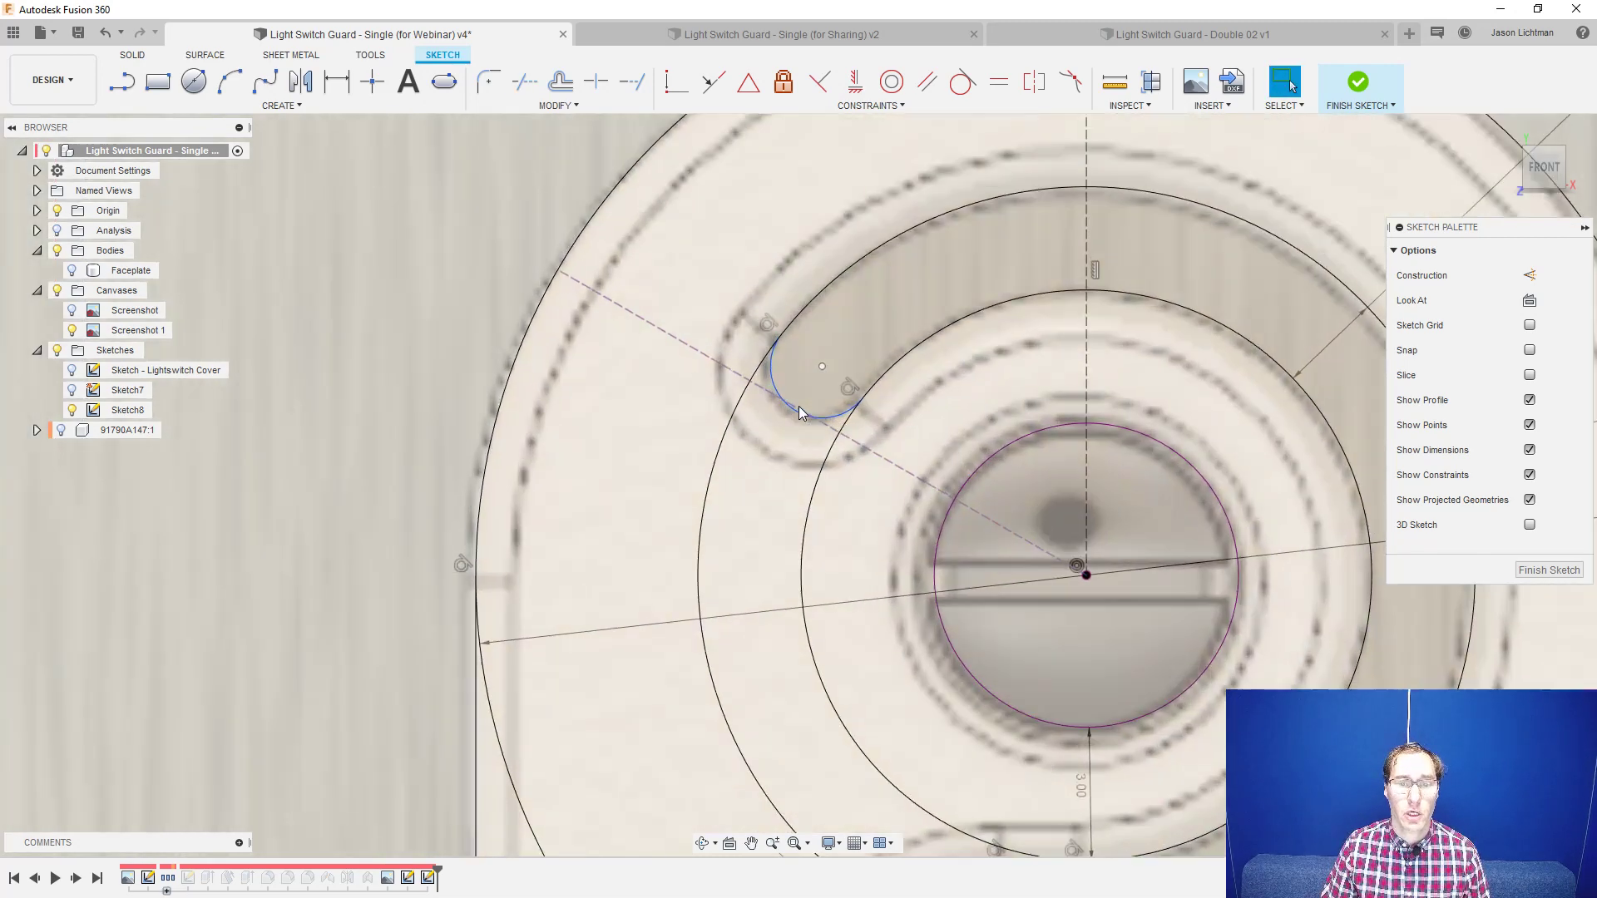
click(963, 82)
click(772, 381)
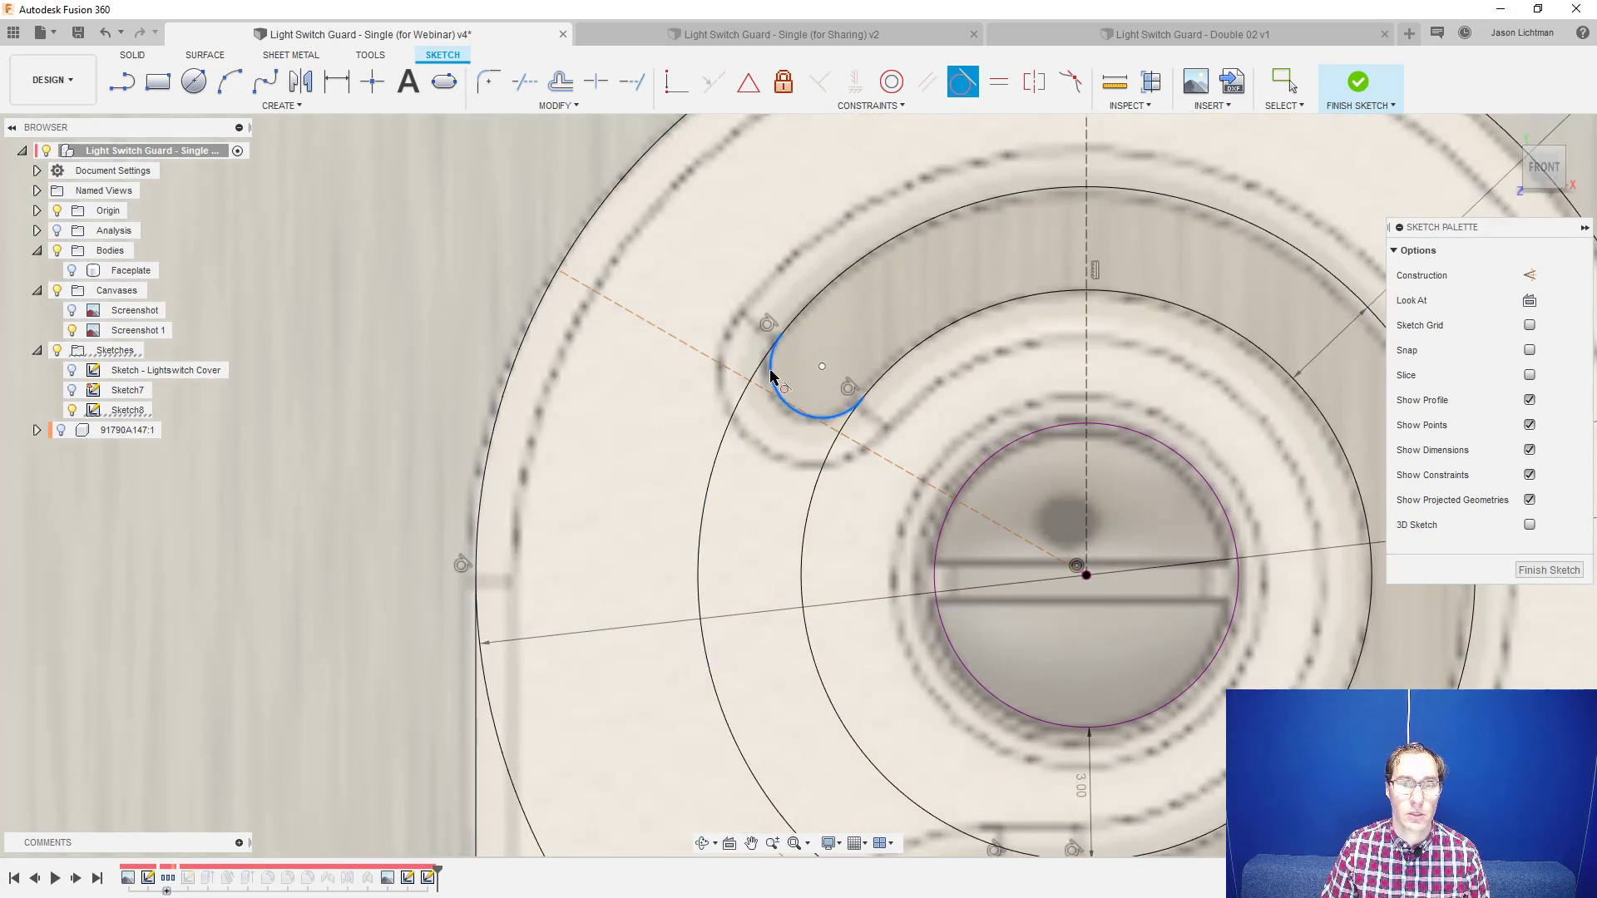
click(756, 388)
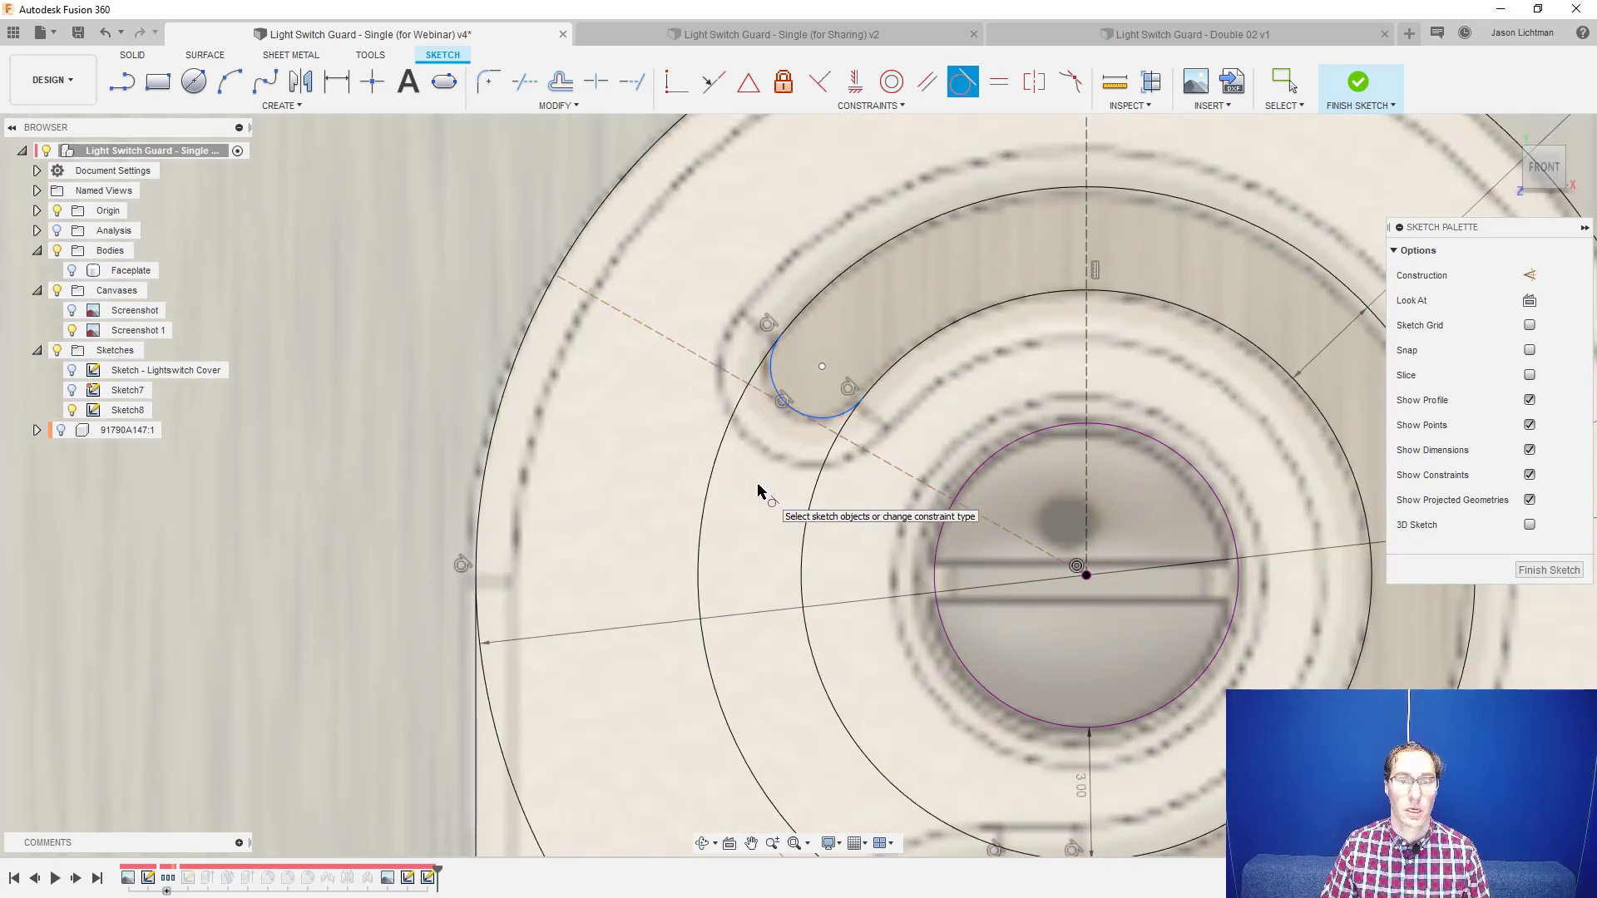
key(Escape)
- Swing the angled construction line around the upper screw until the small arc sits on the canvas's rounded slot end
scroll(762, 484, down, 4)
click(667, 385)
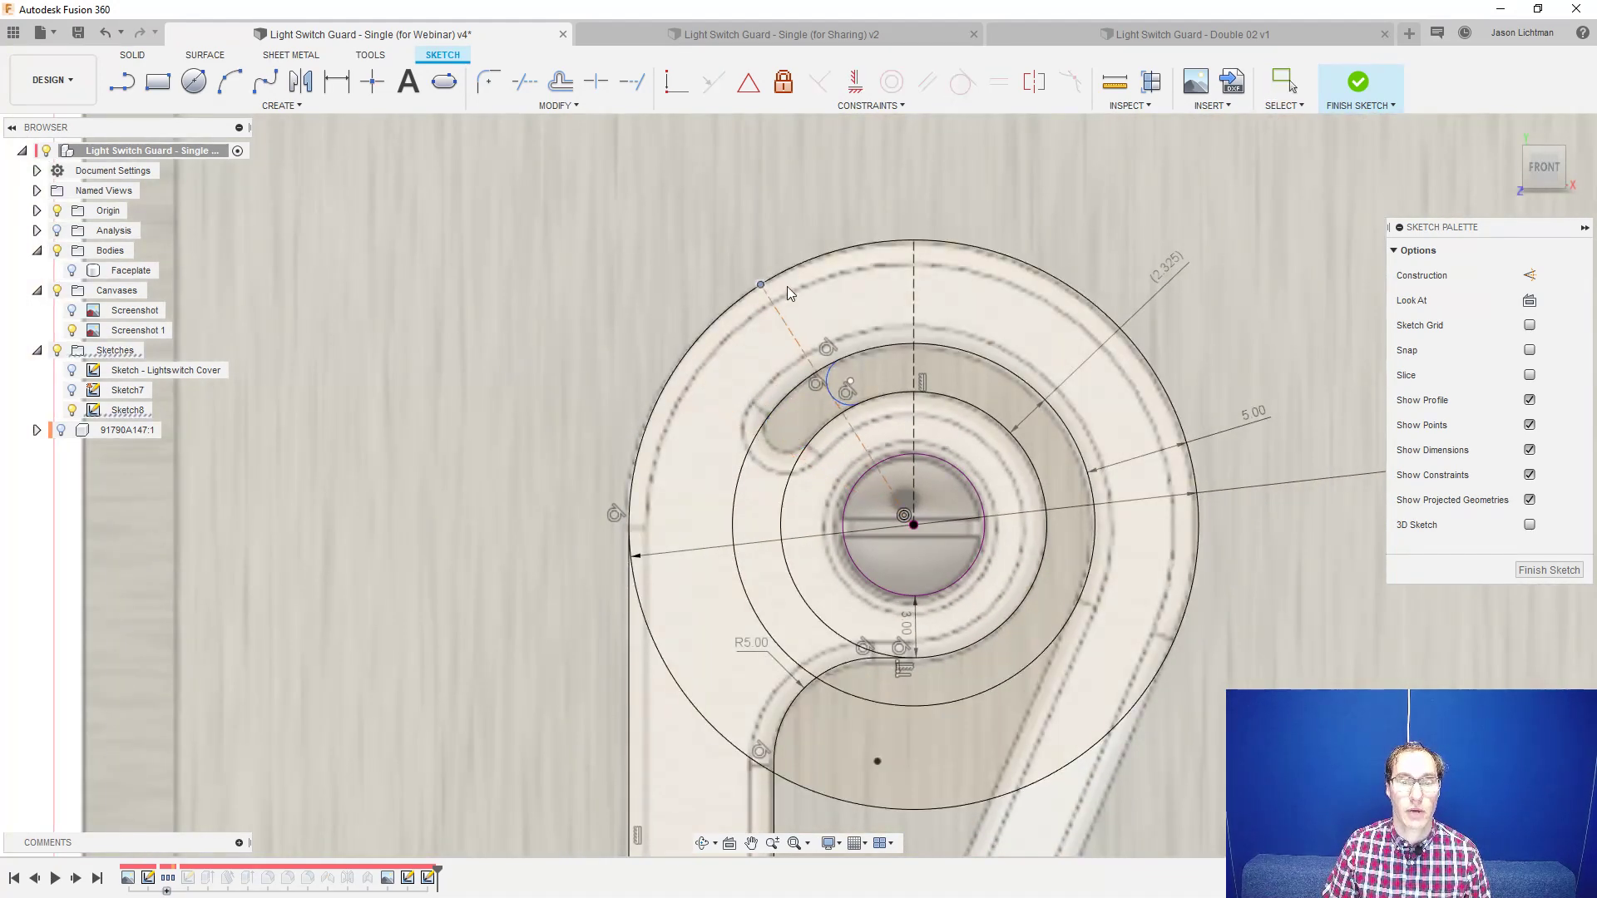
drag(697, 424, 757, 442)
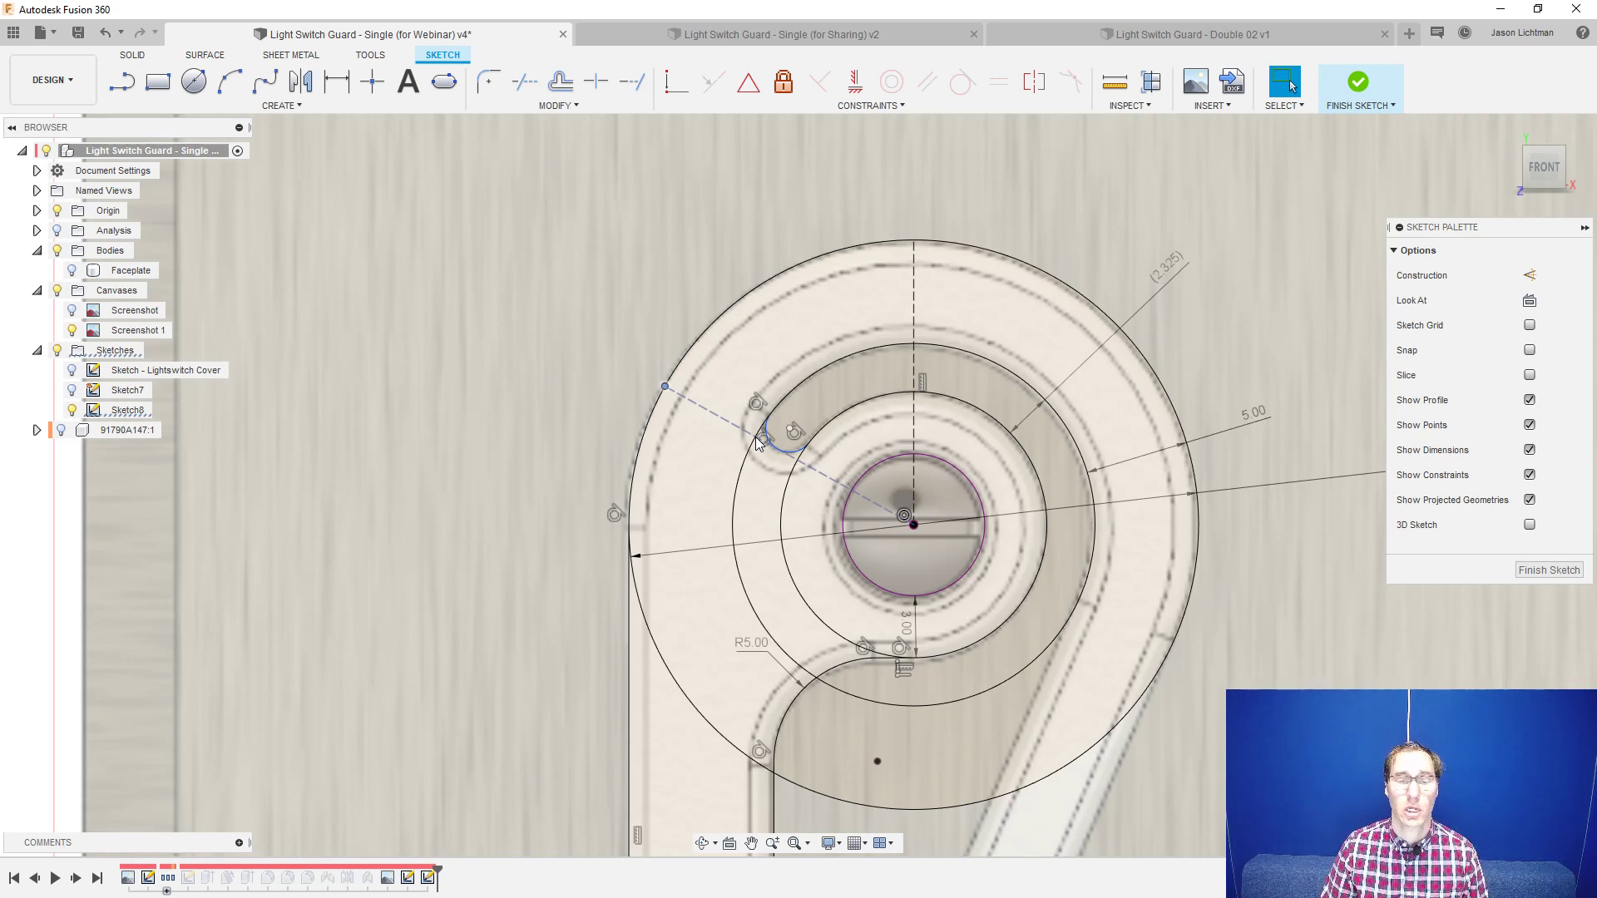
click(577, 339)
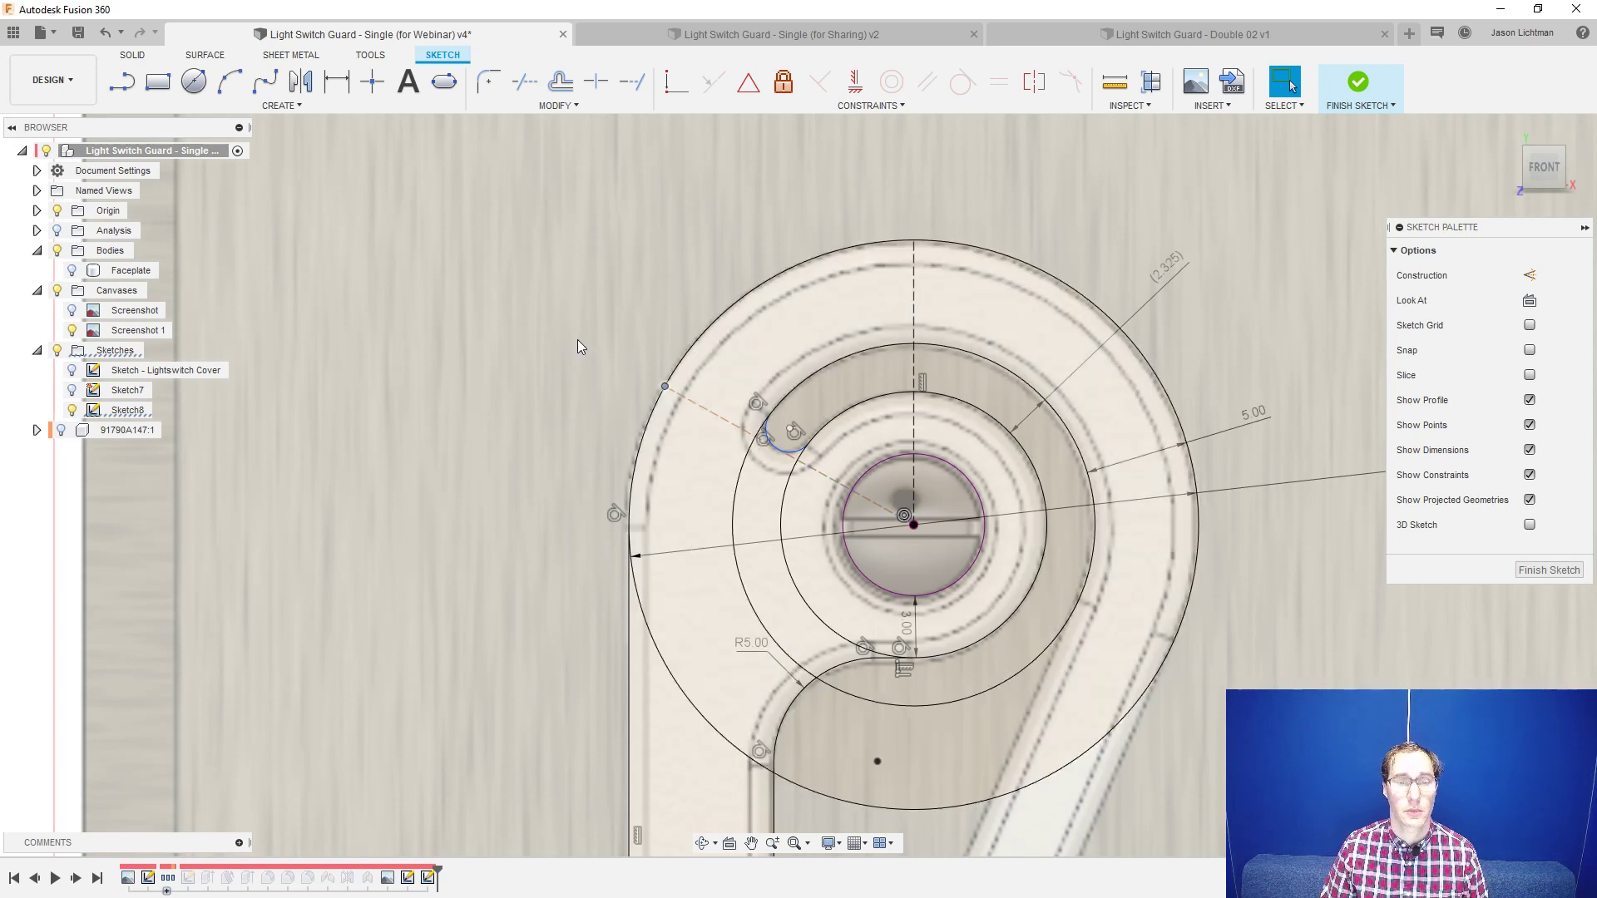
- Dimension the angle between the angled and vertical construction lines above the upper screw as 60 degrees
key(d)
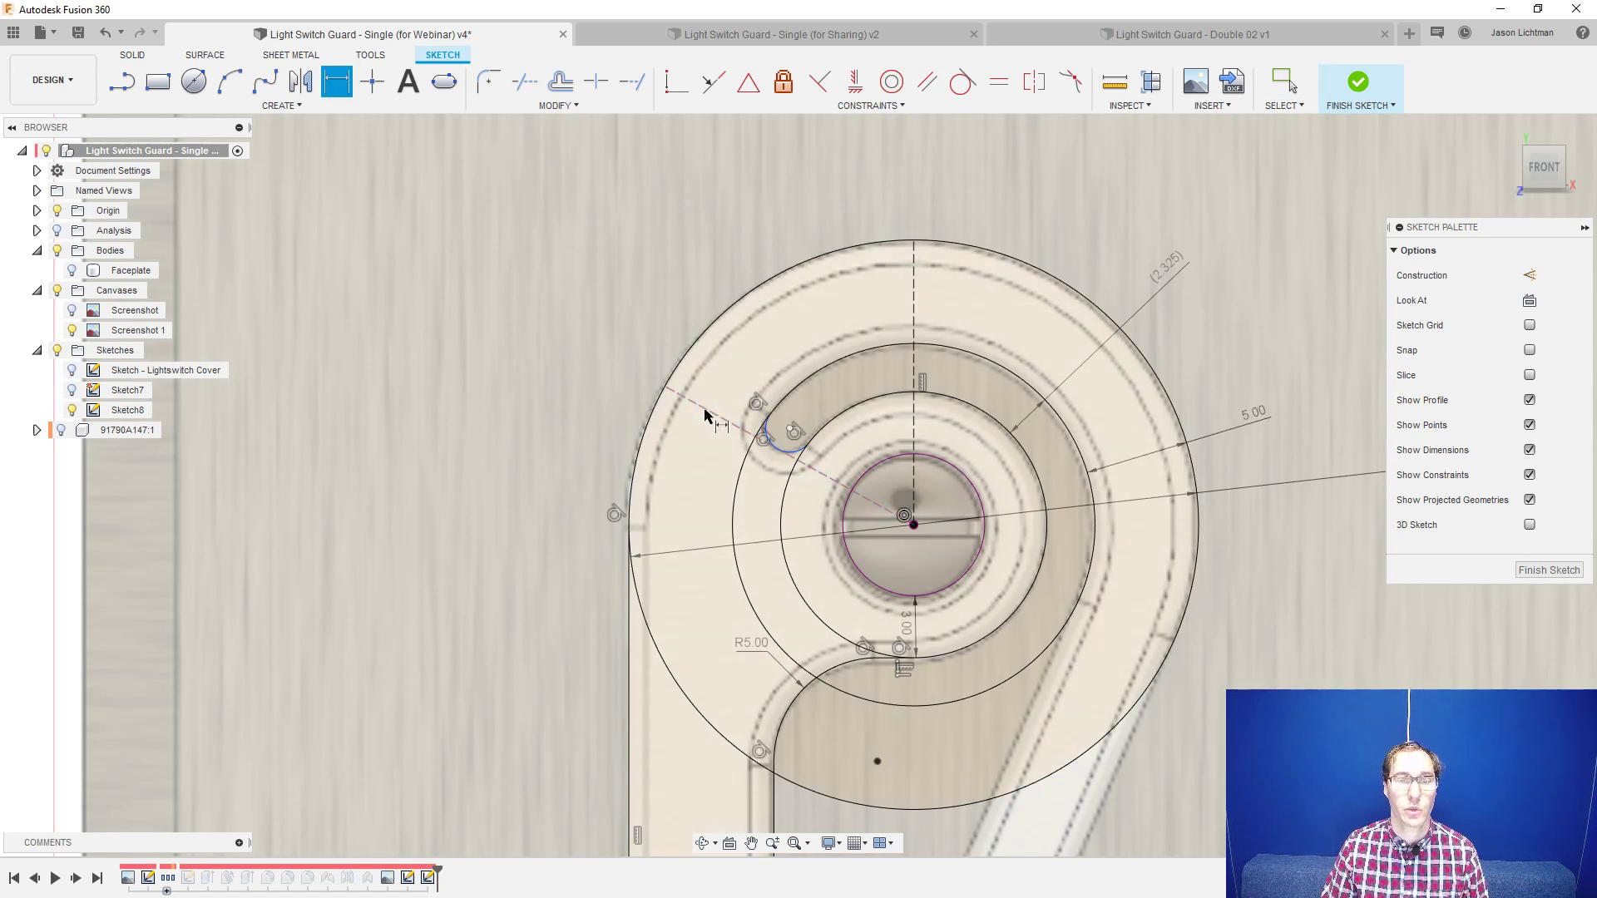
click(711, 410)
click(914, 321)
click(780, 237)
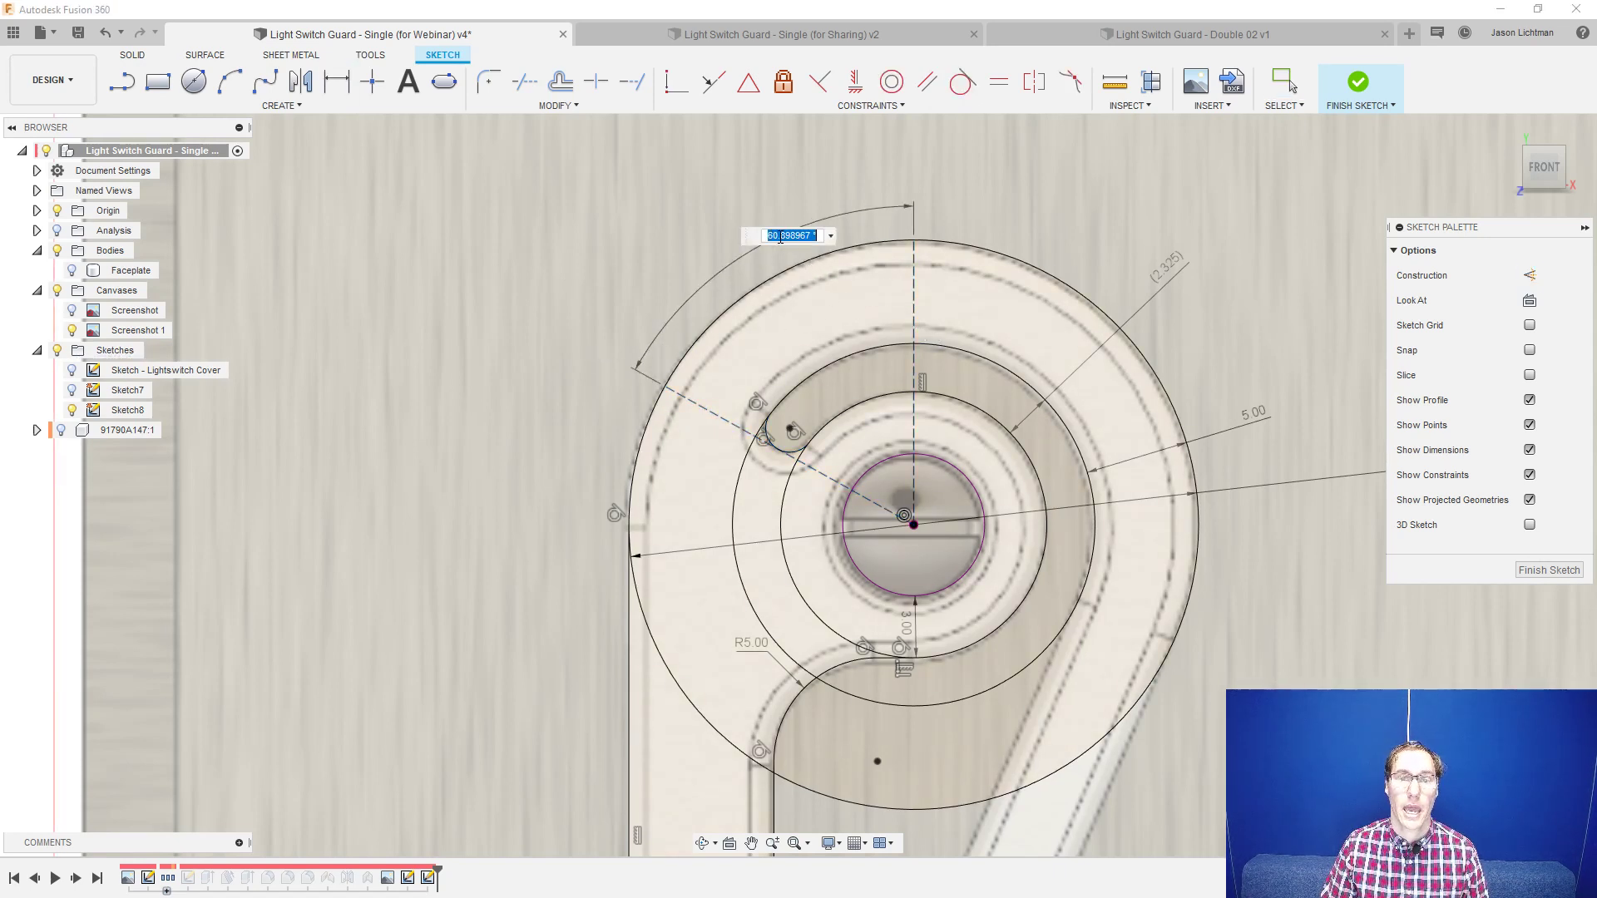
text(60)
key(Return)
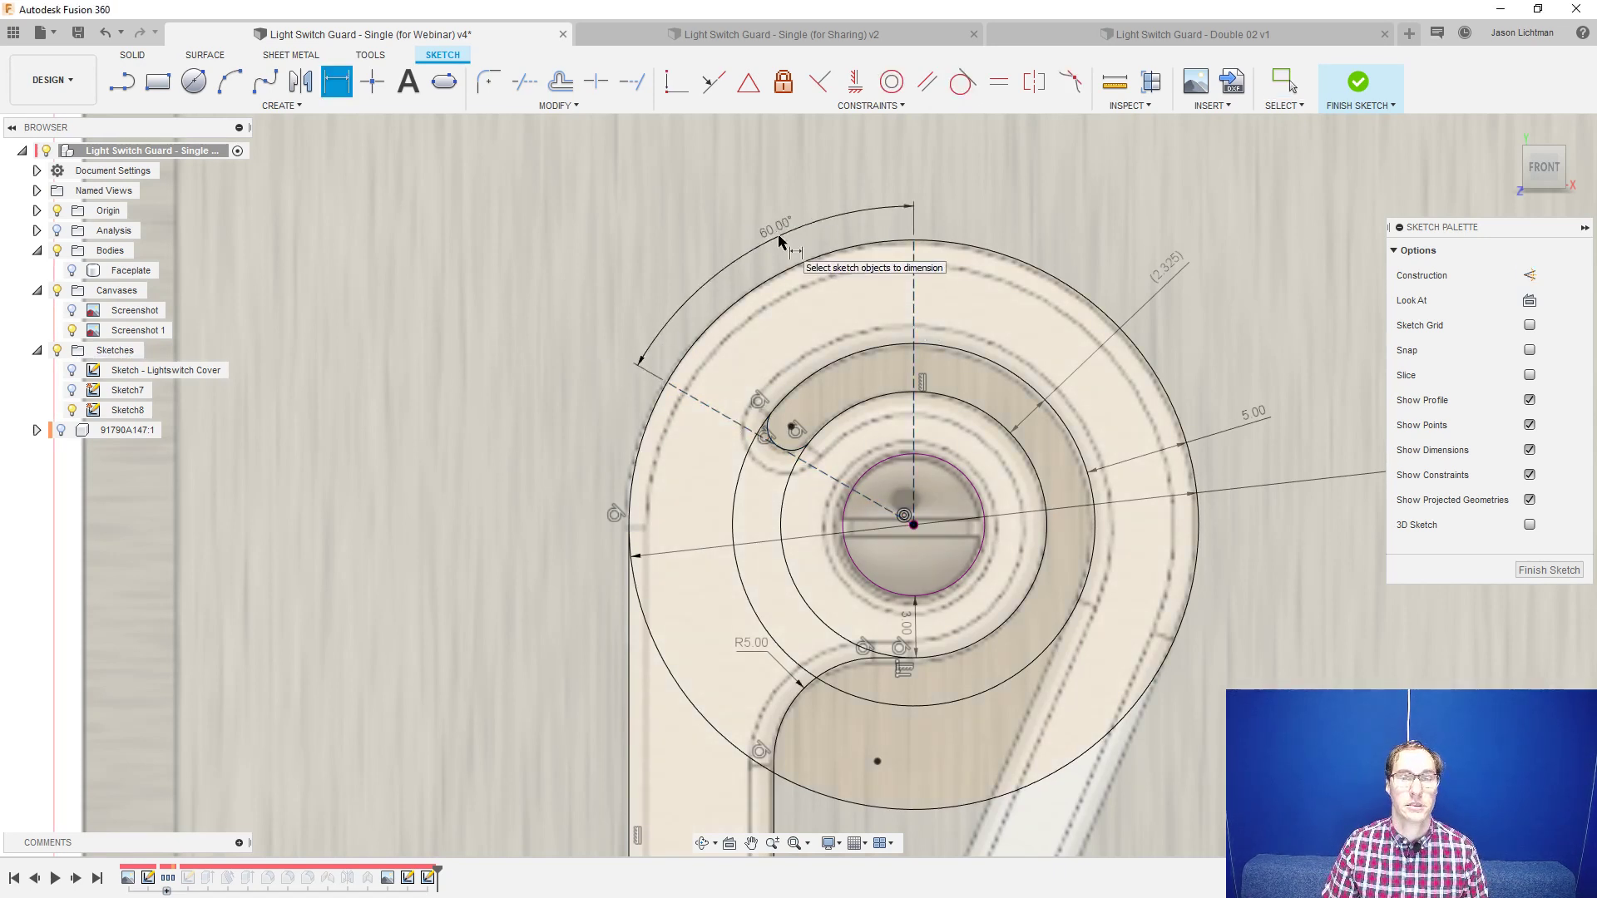
key(Escape)
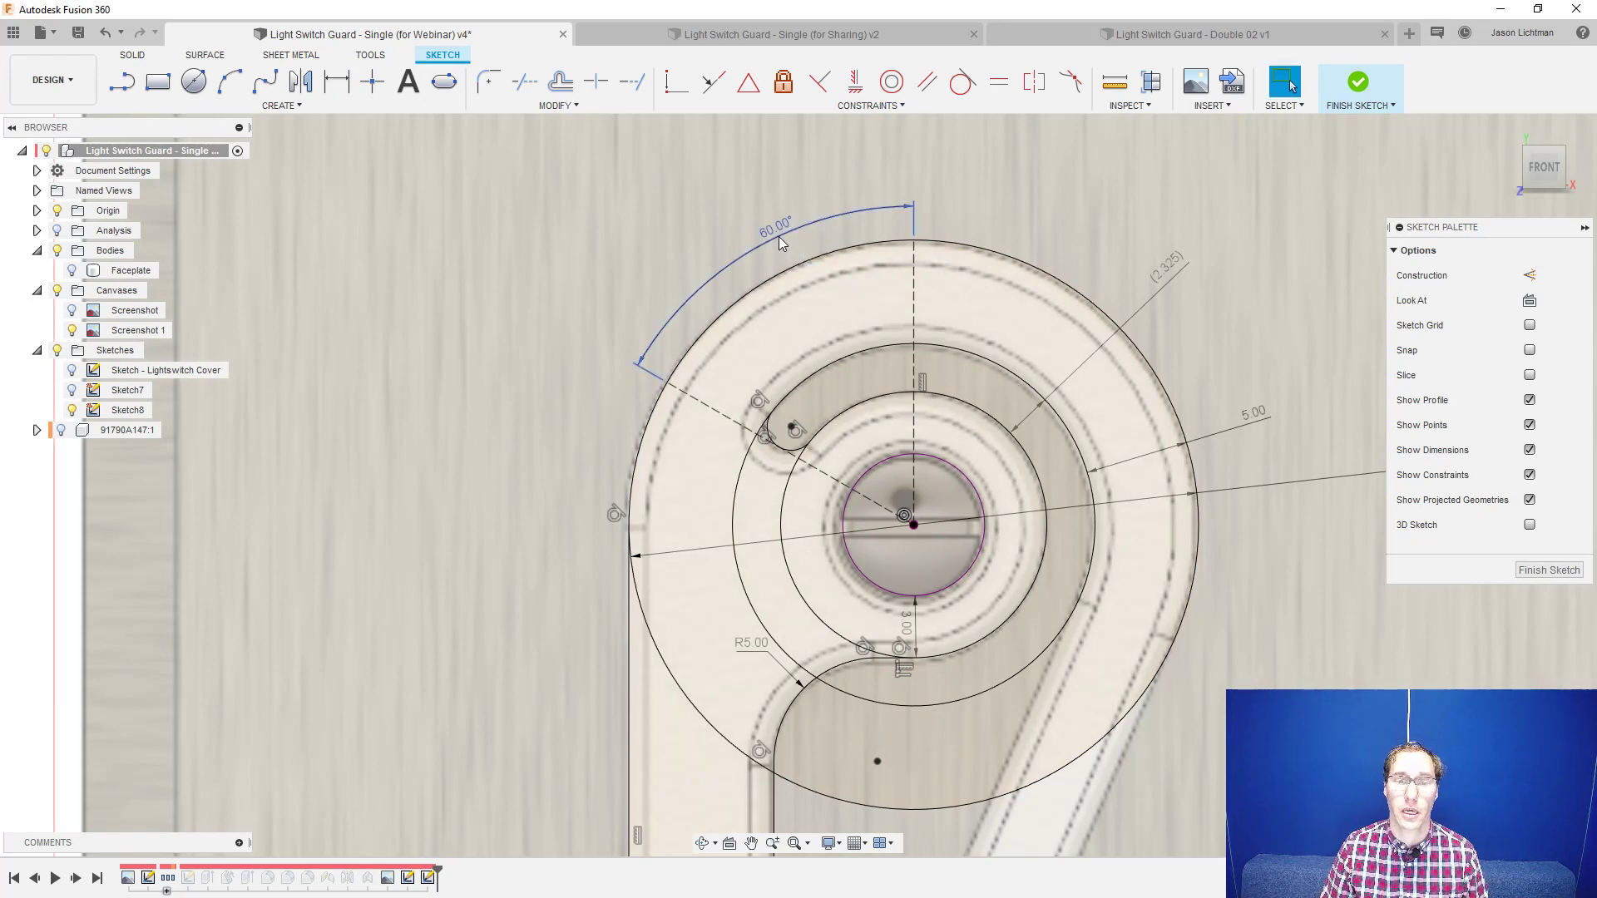
- Draw two slanted lines along the canvas's arm edges, from near its lower tip to the outer circle and to the larger inner circle
scroll(780, 243, down, 3)
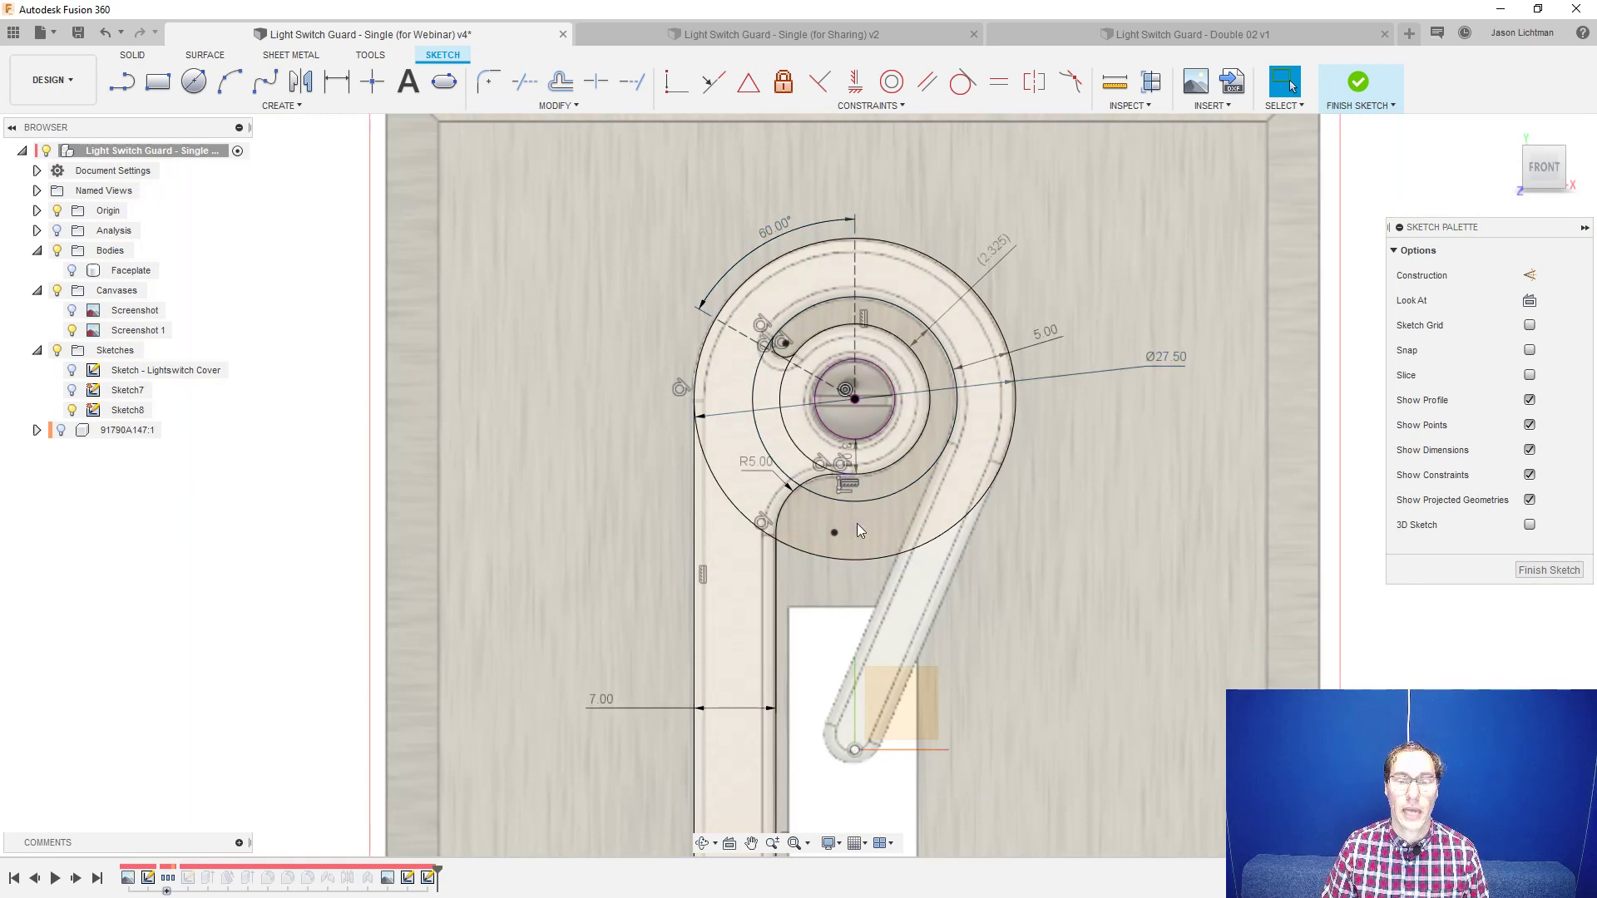
key(l)
click(865, 785)
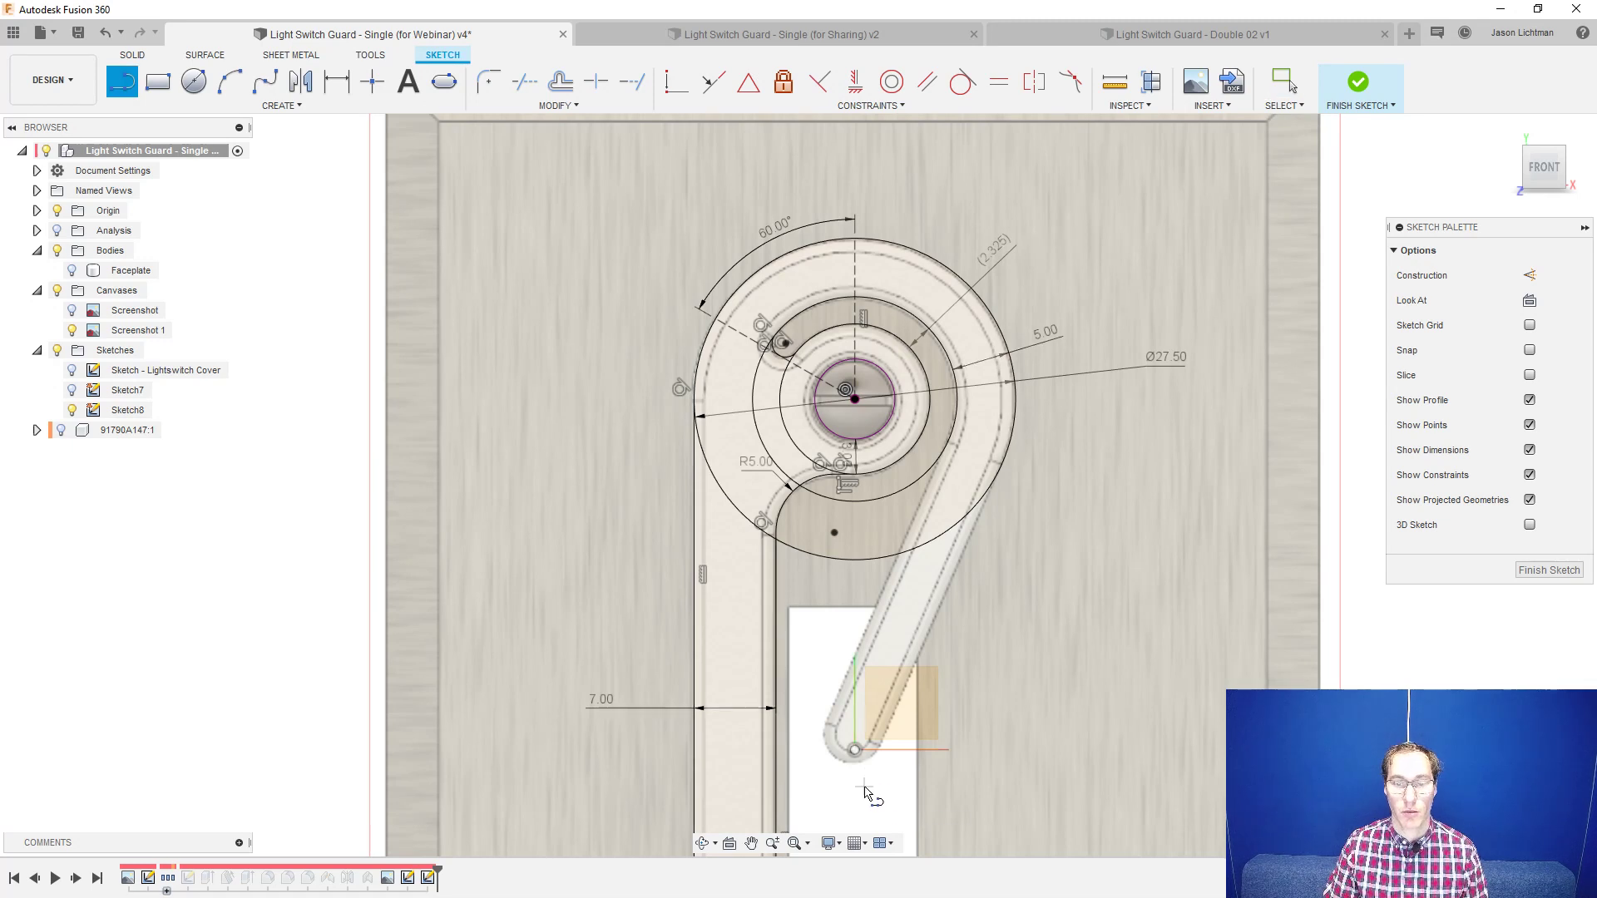
double_click(1011, 440)
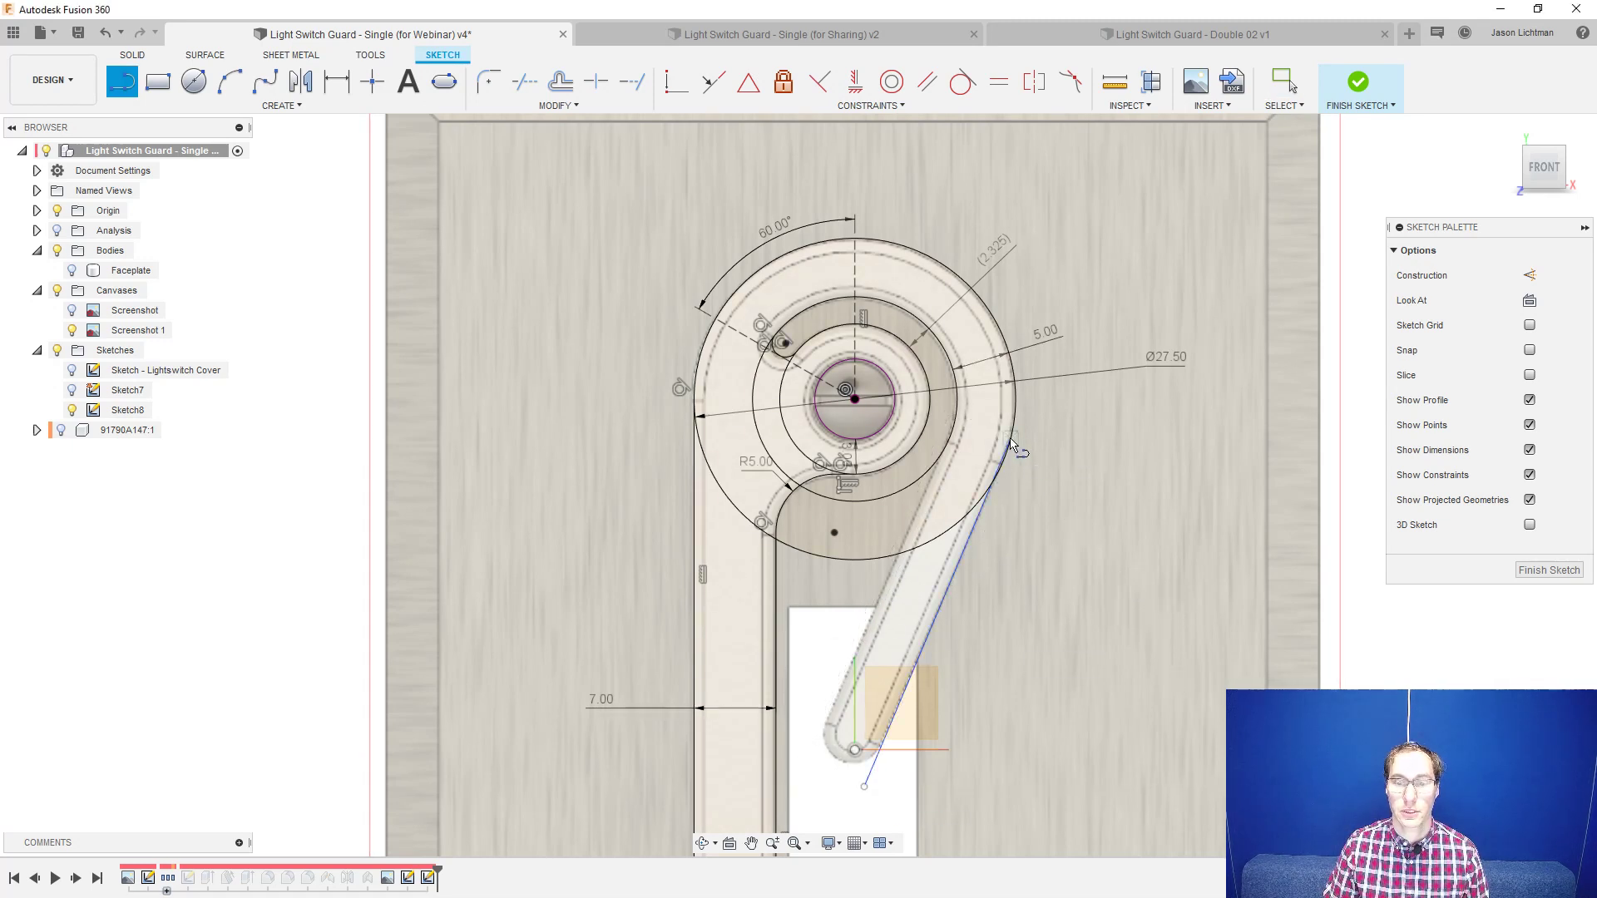
click(808, 747)
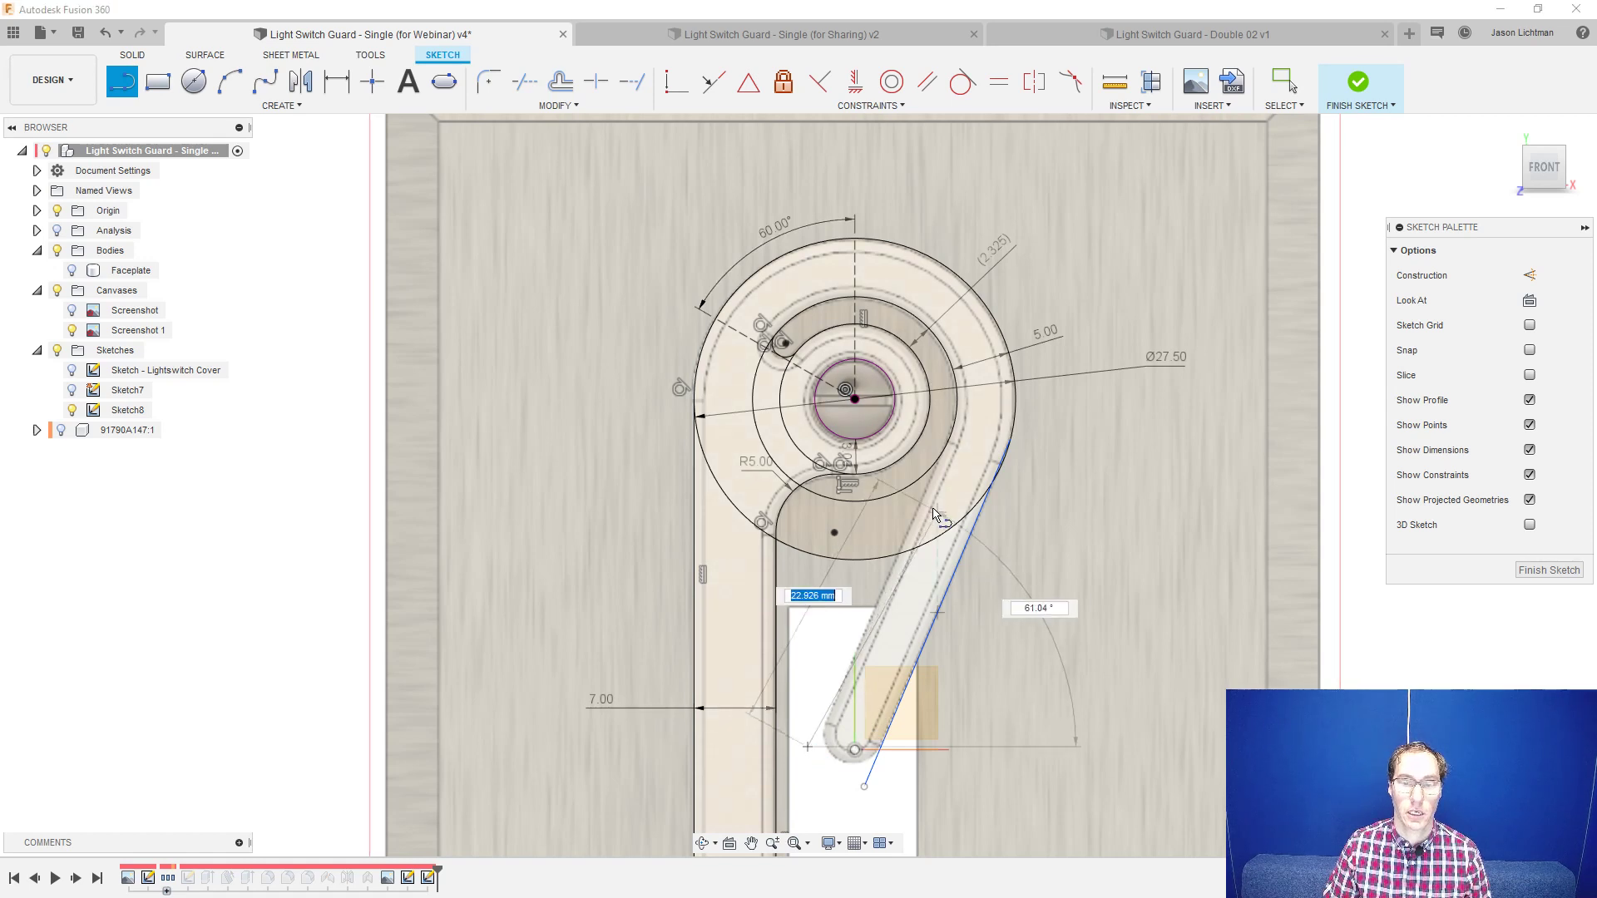
double_click(947, 454)
key(Escape)
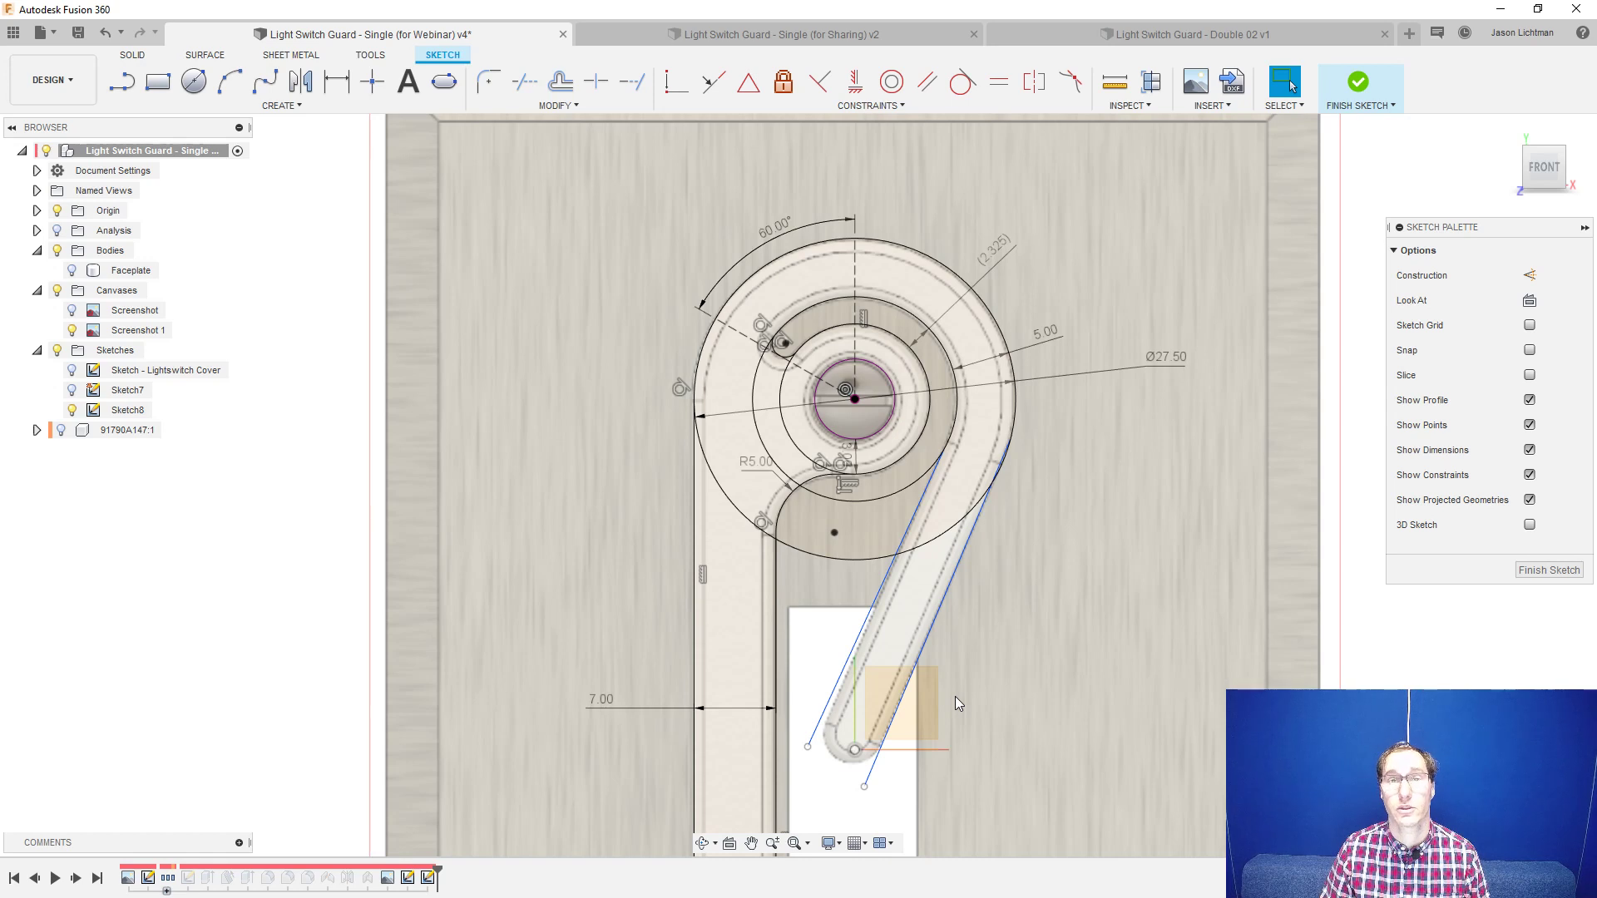
- Make the outer arm line tangent to the outer circle and the inner arm line tangent to the larger inner circle
click(956, 93)
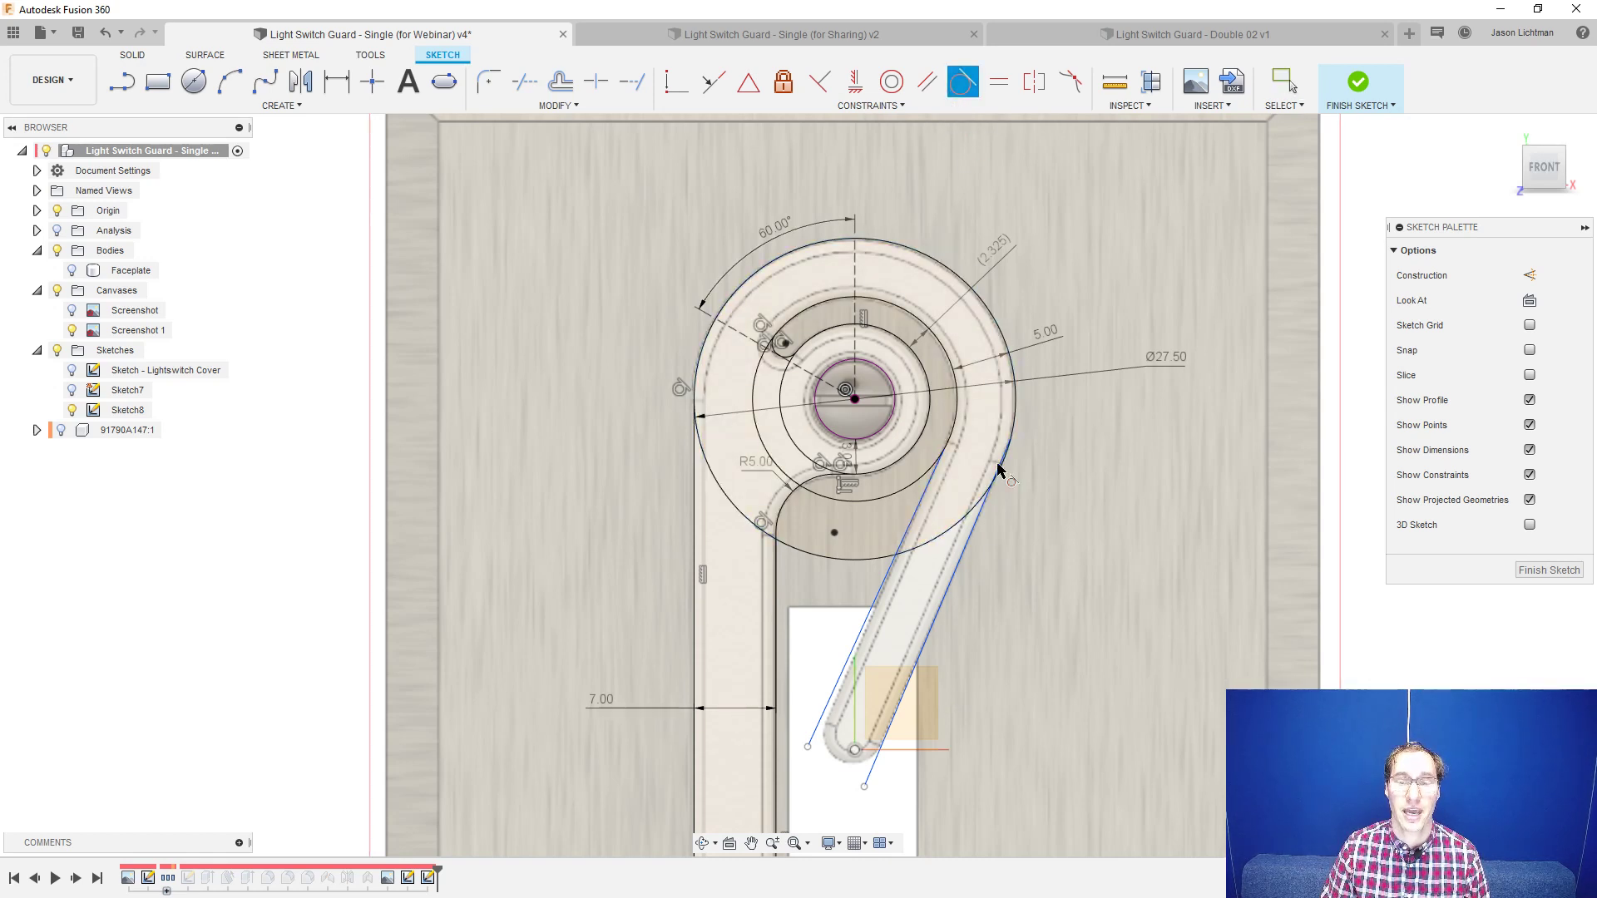
click(951, 586)
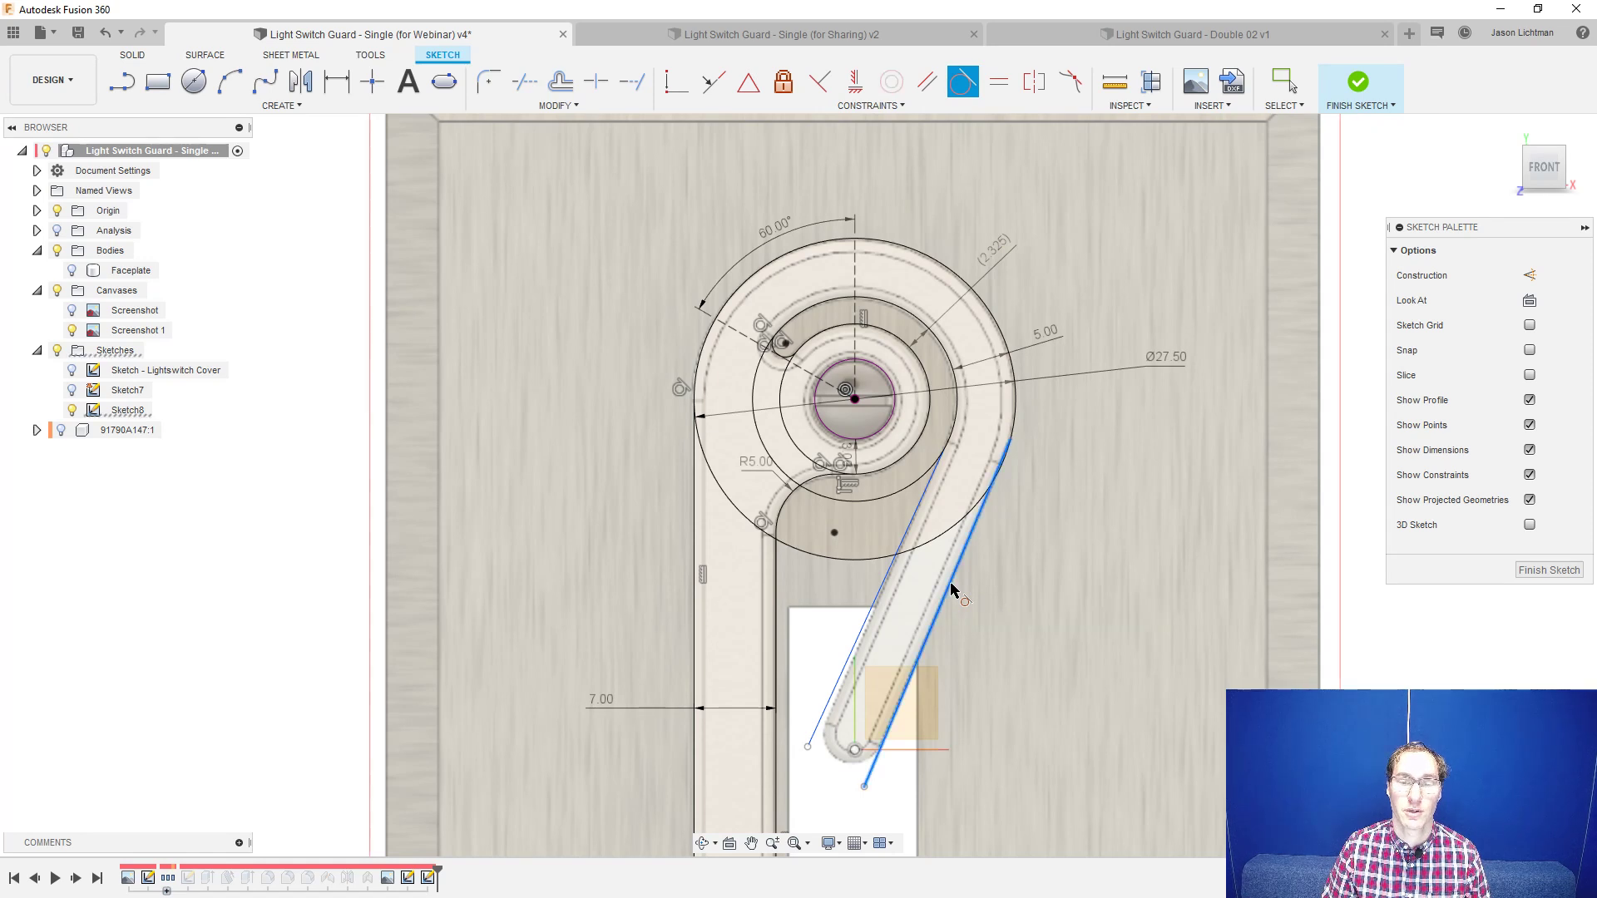
click(968, 521)
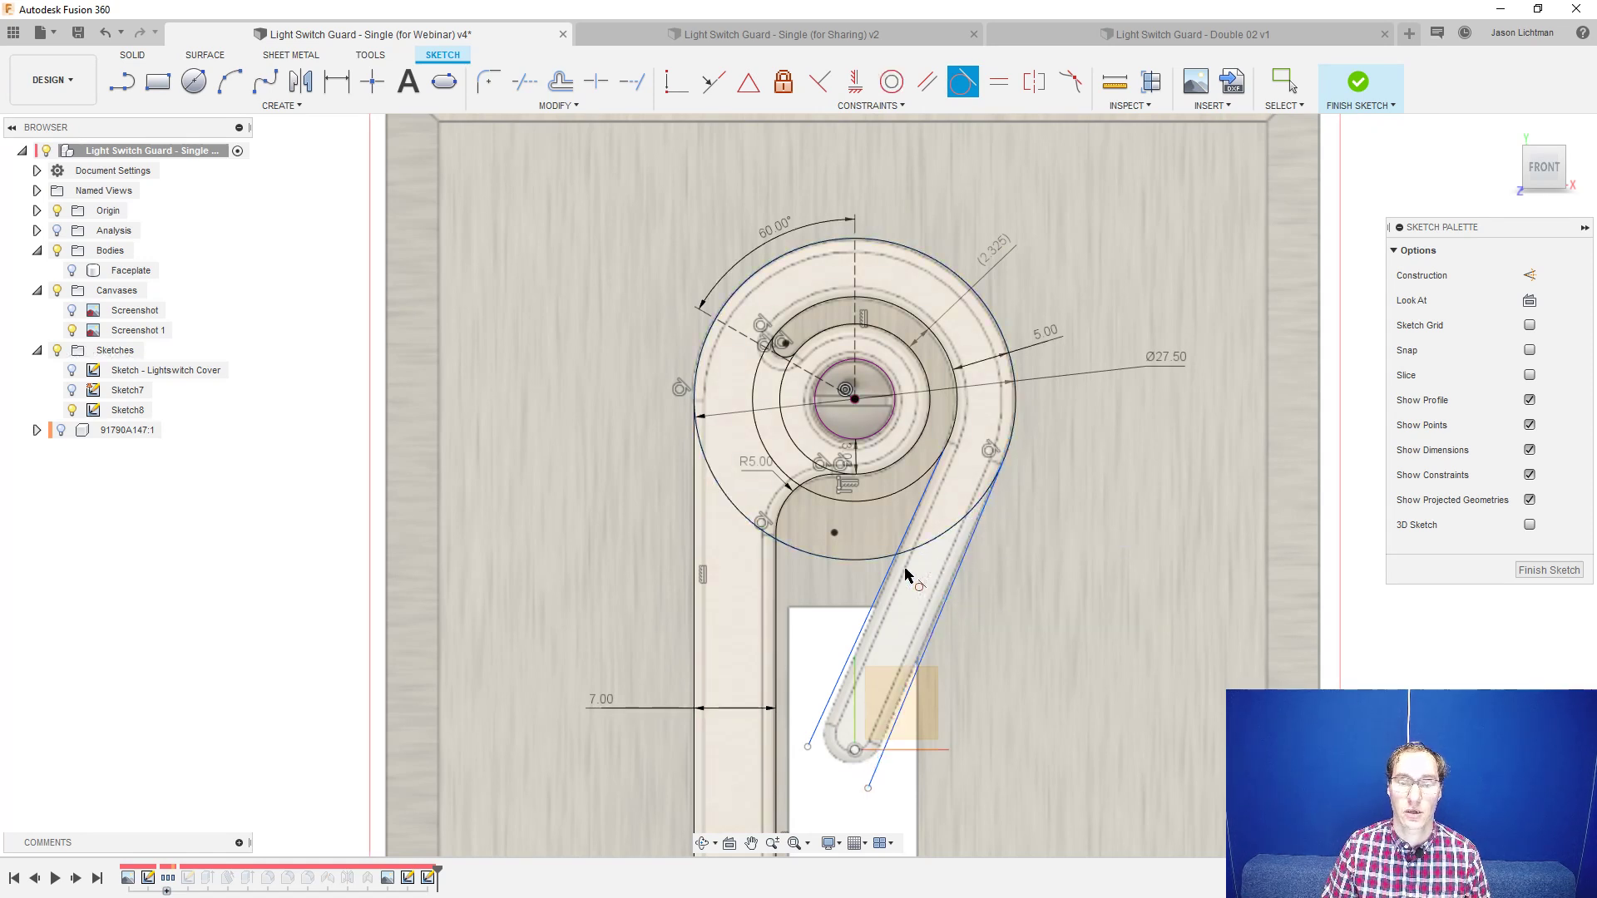
click(887, 593)
click(924, 481)
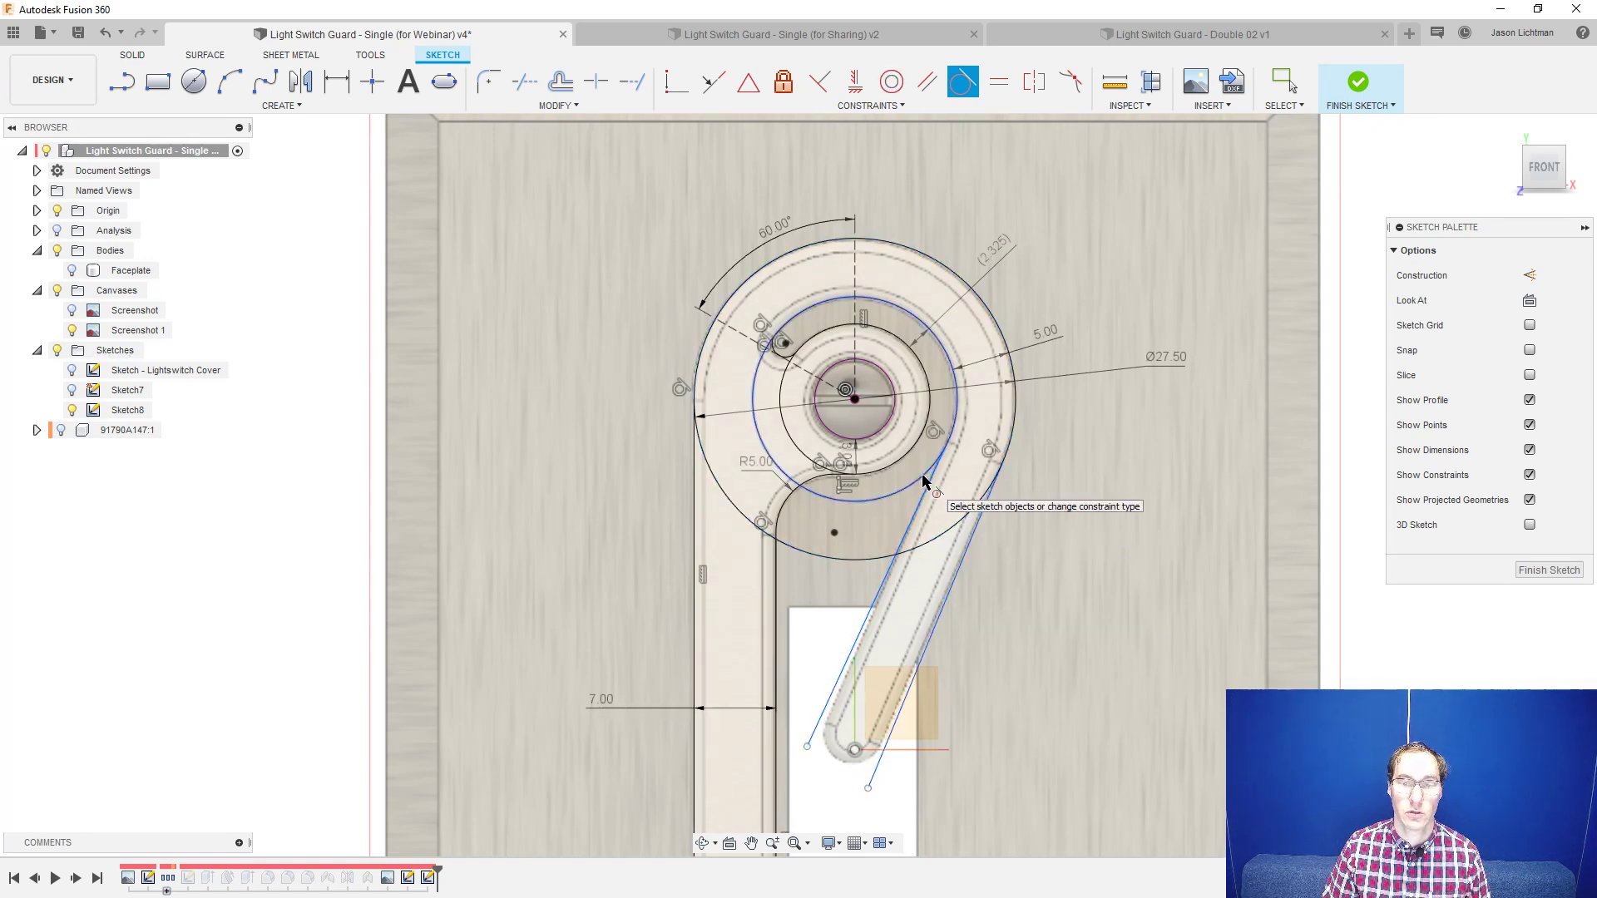
key(Escape)
- Make the two slanted arm lines parallel and move them back onto the canvas's arm edges
drag(869, 789, 933, 791)
drag(808, 747, 817, 671)
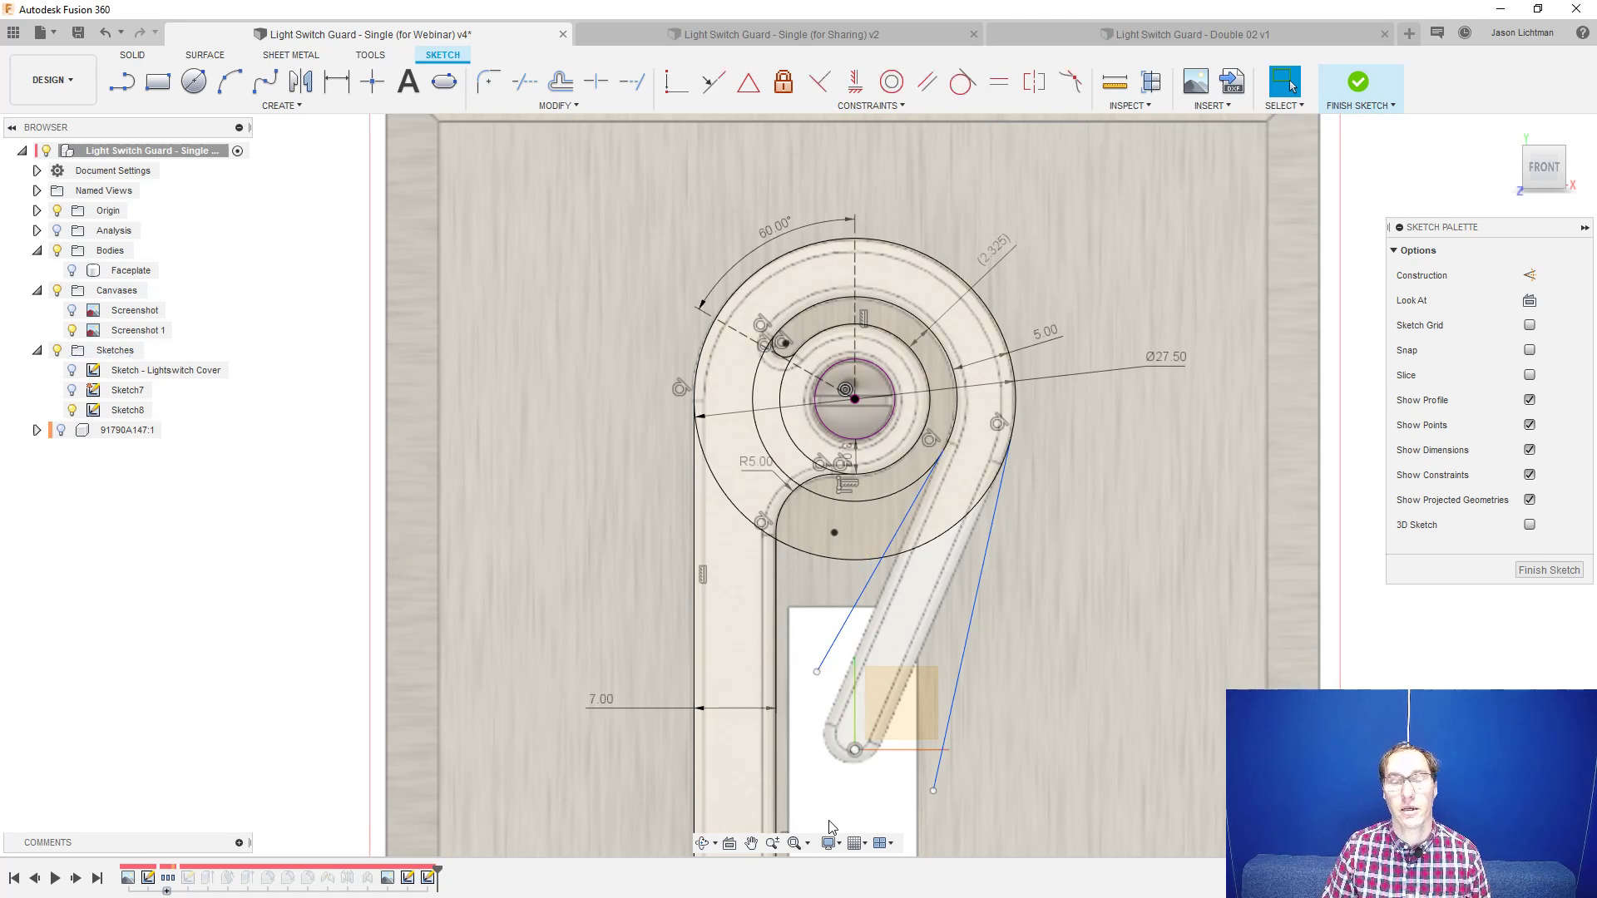
click(925, 93)
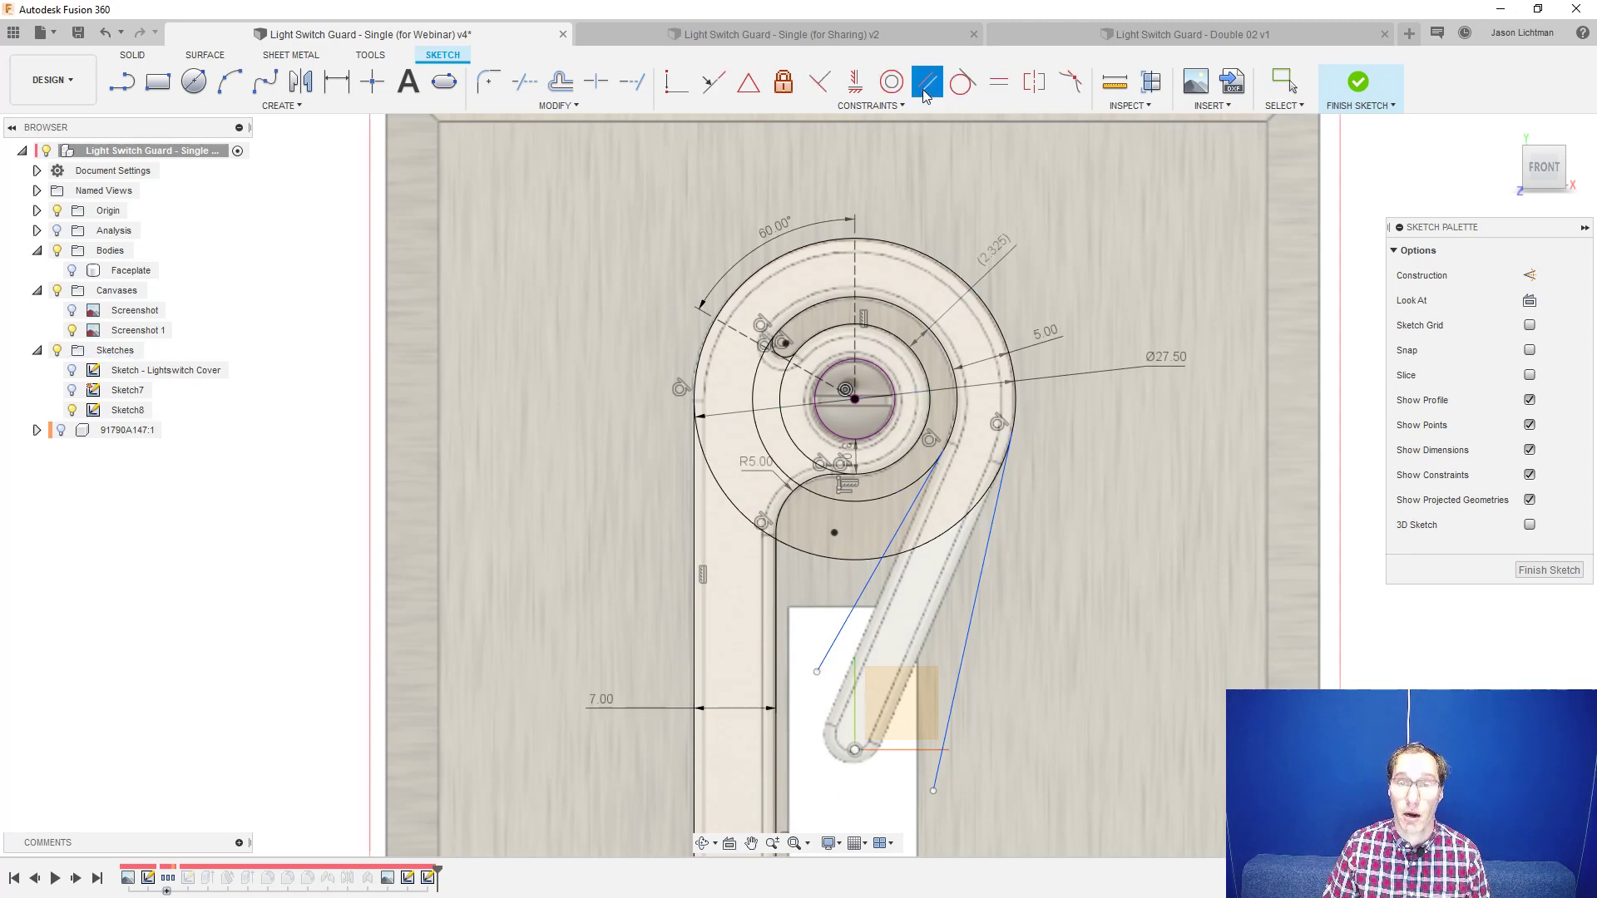
click(865, 586)
click(963, 657)
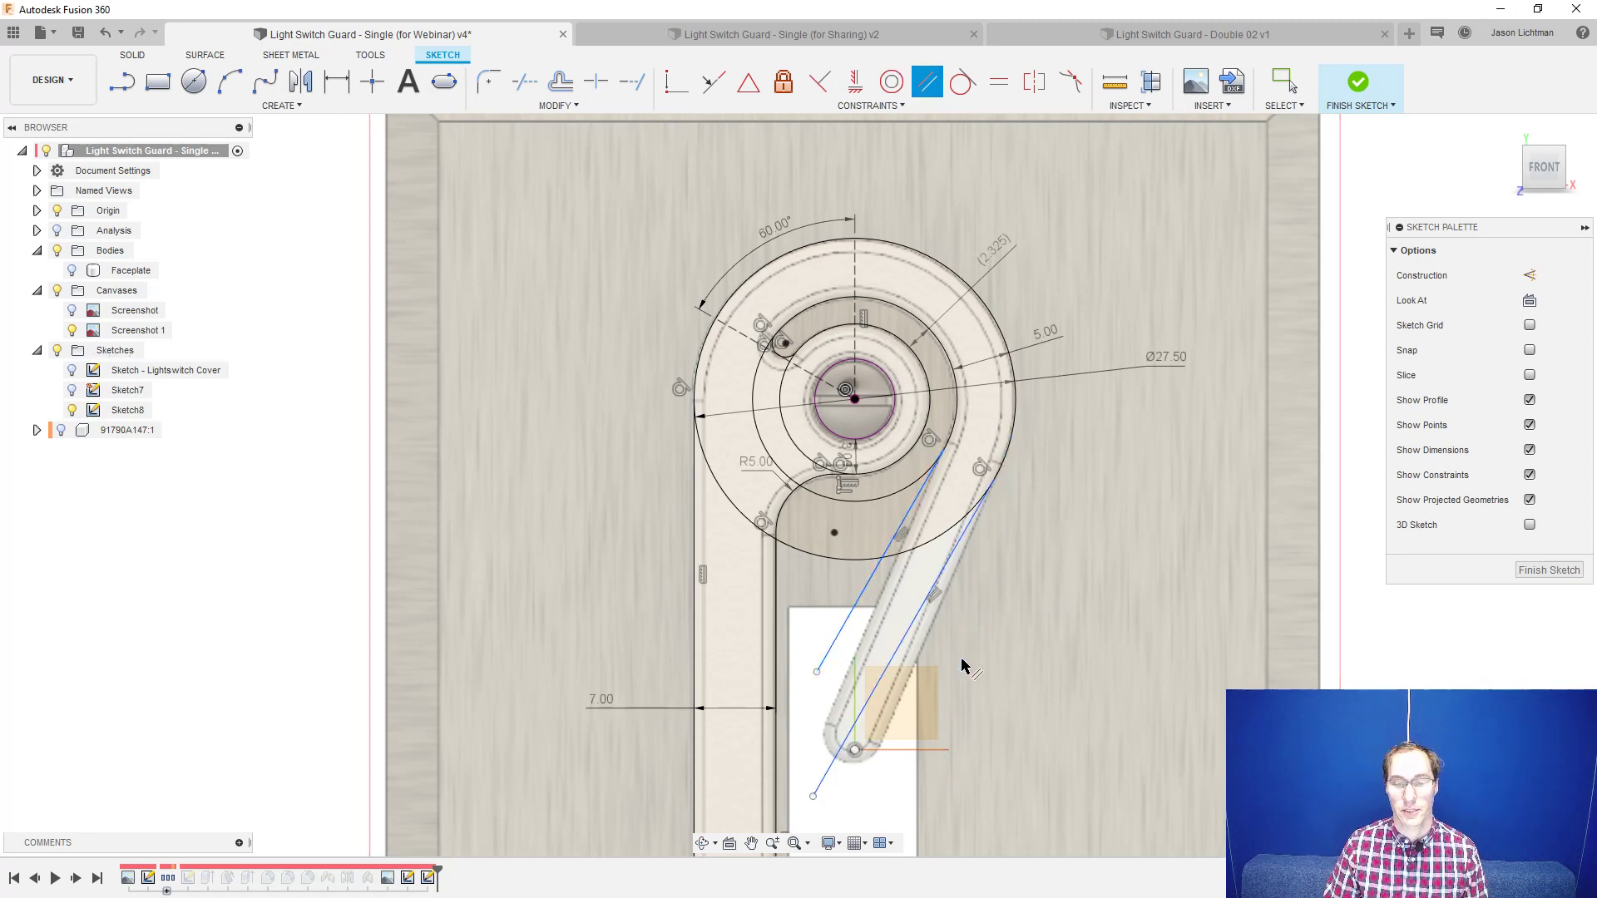
key(Escape)
drag(813, 796, 862, 799)
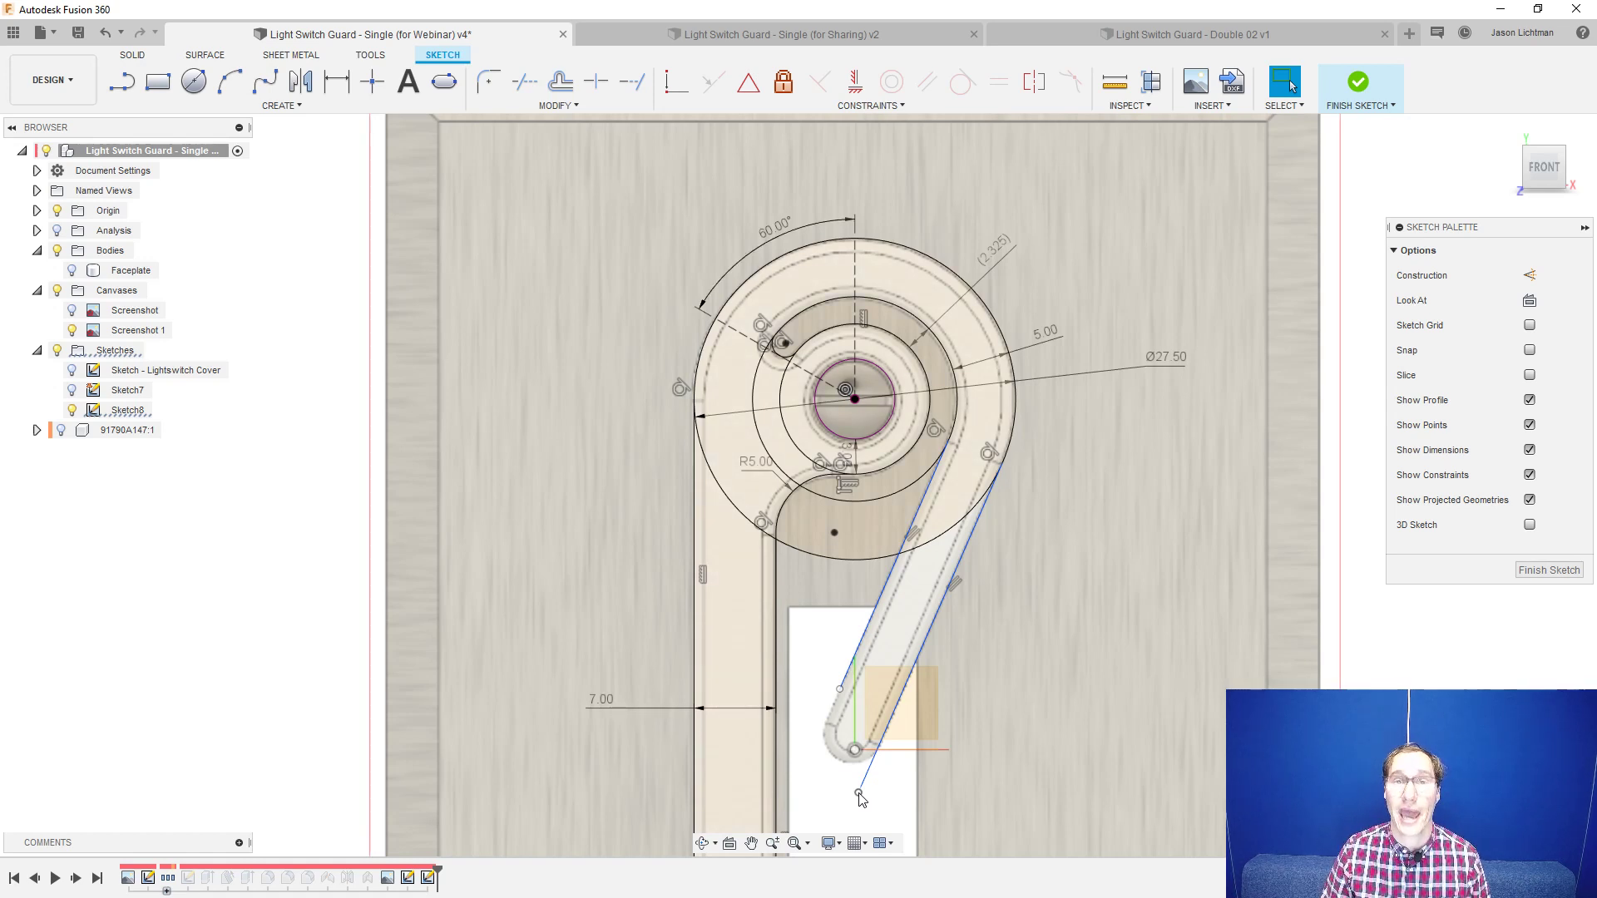
click(1055, 329)
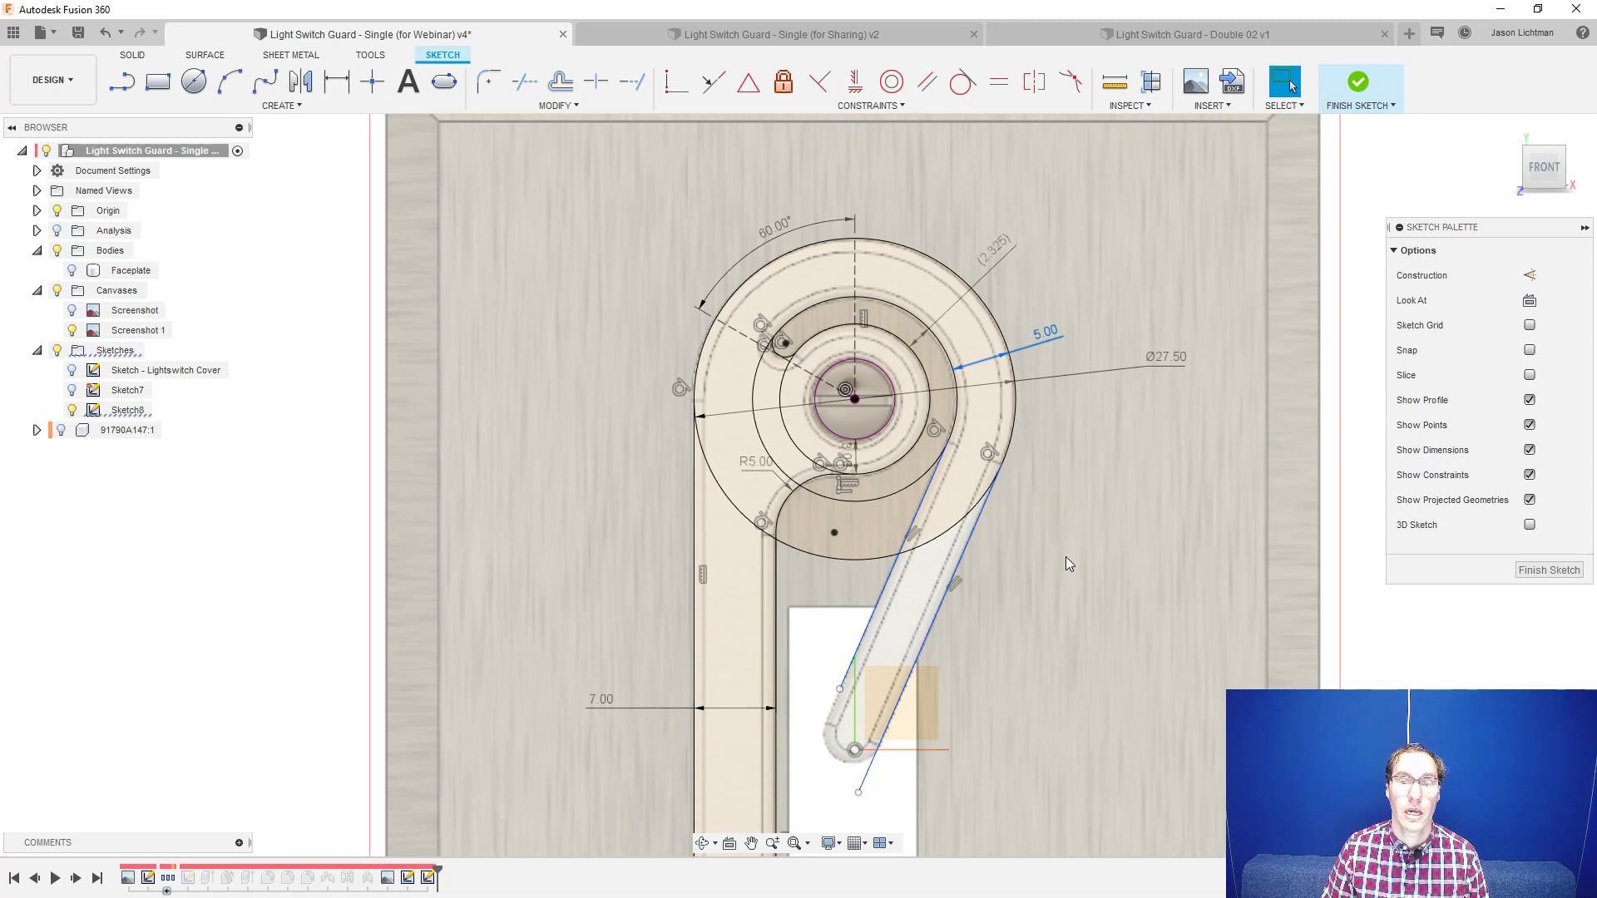
key(Escape)
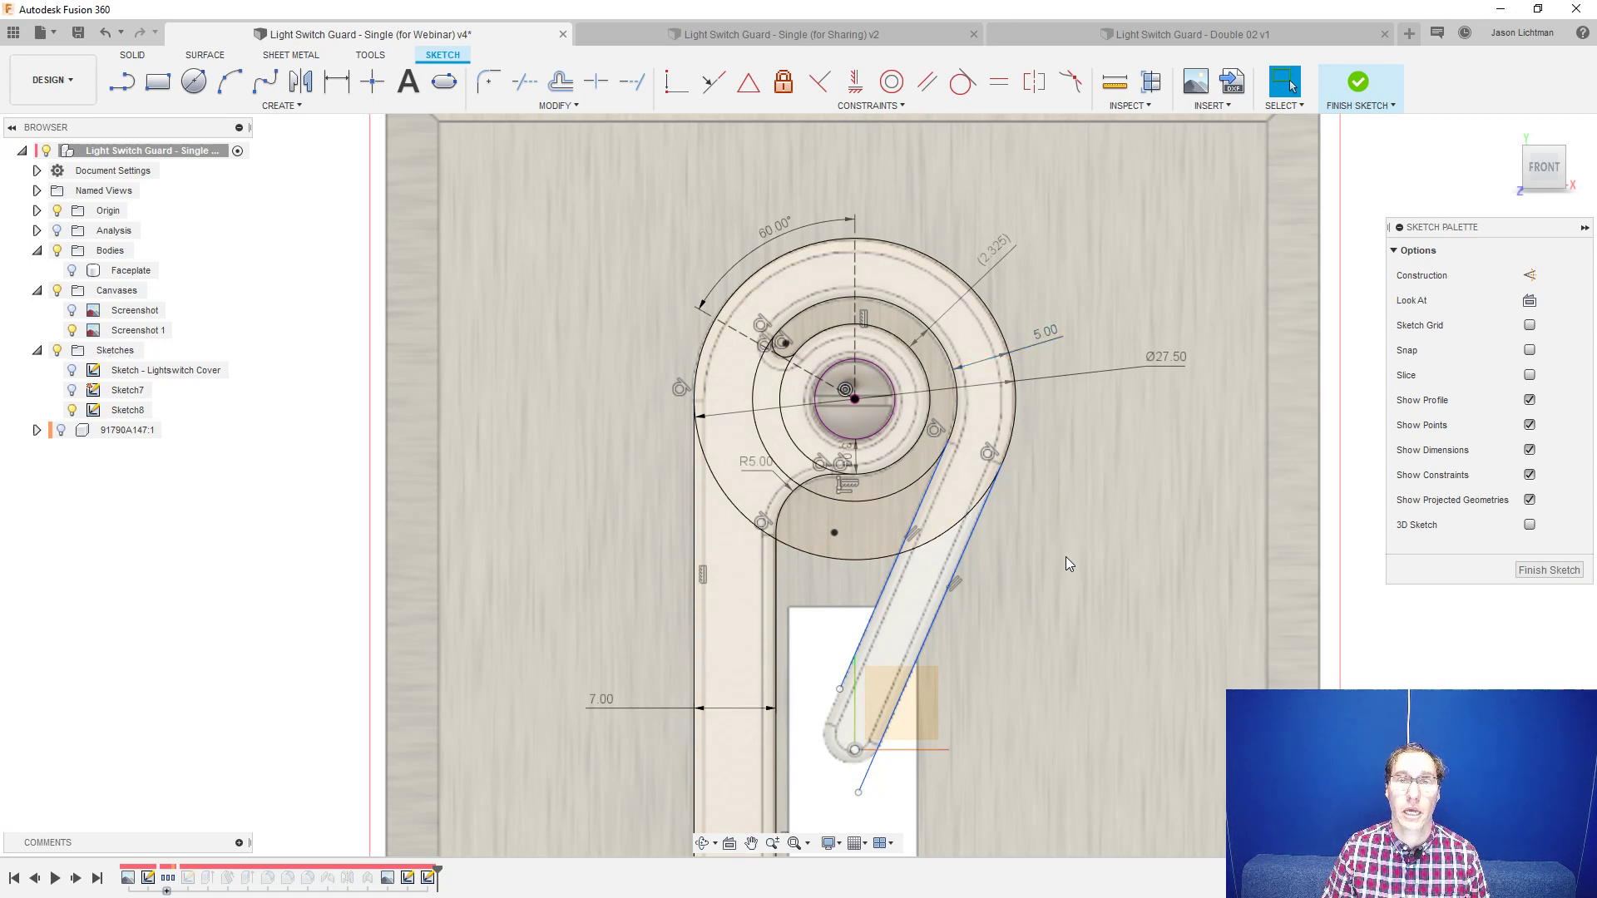
click(924, 613)
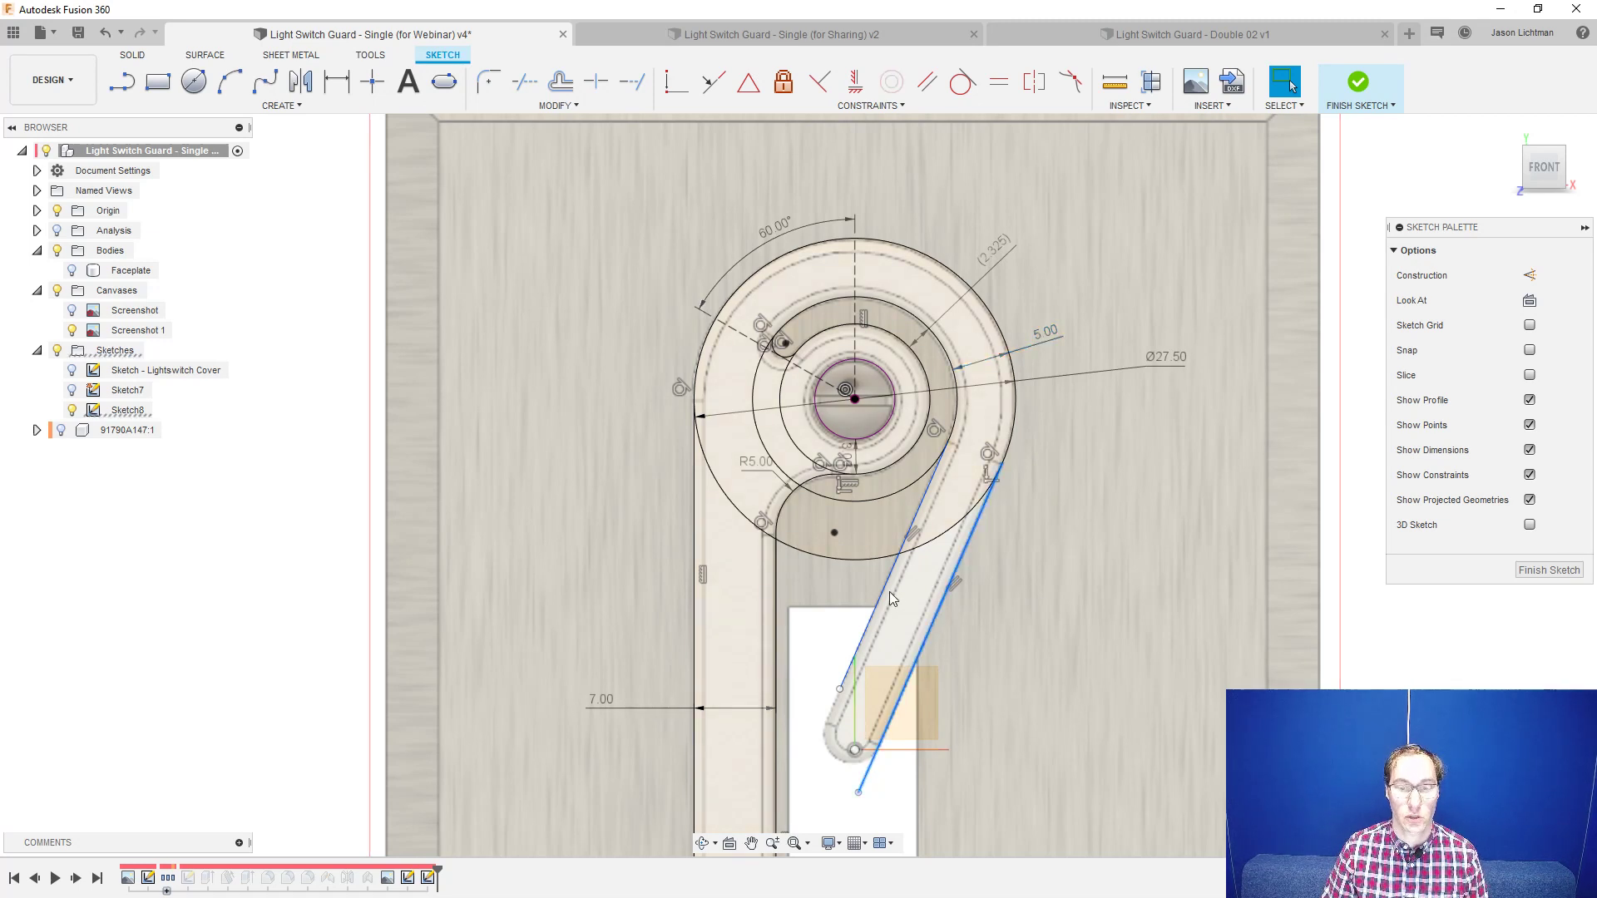
click(1003, 649)
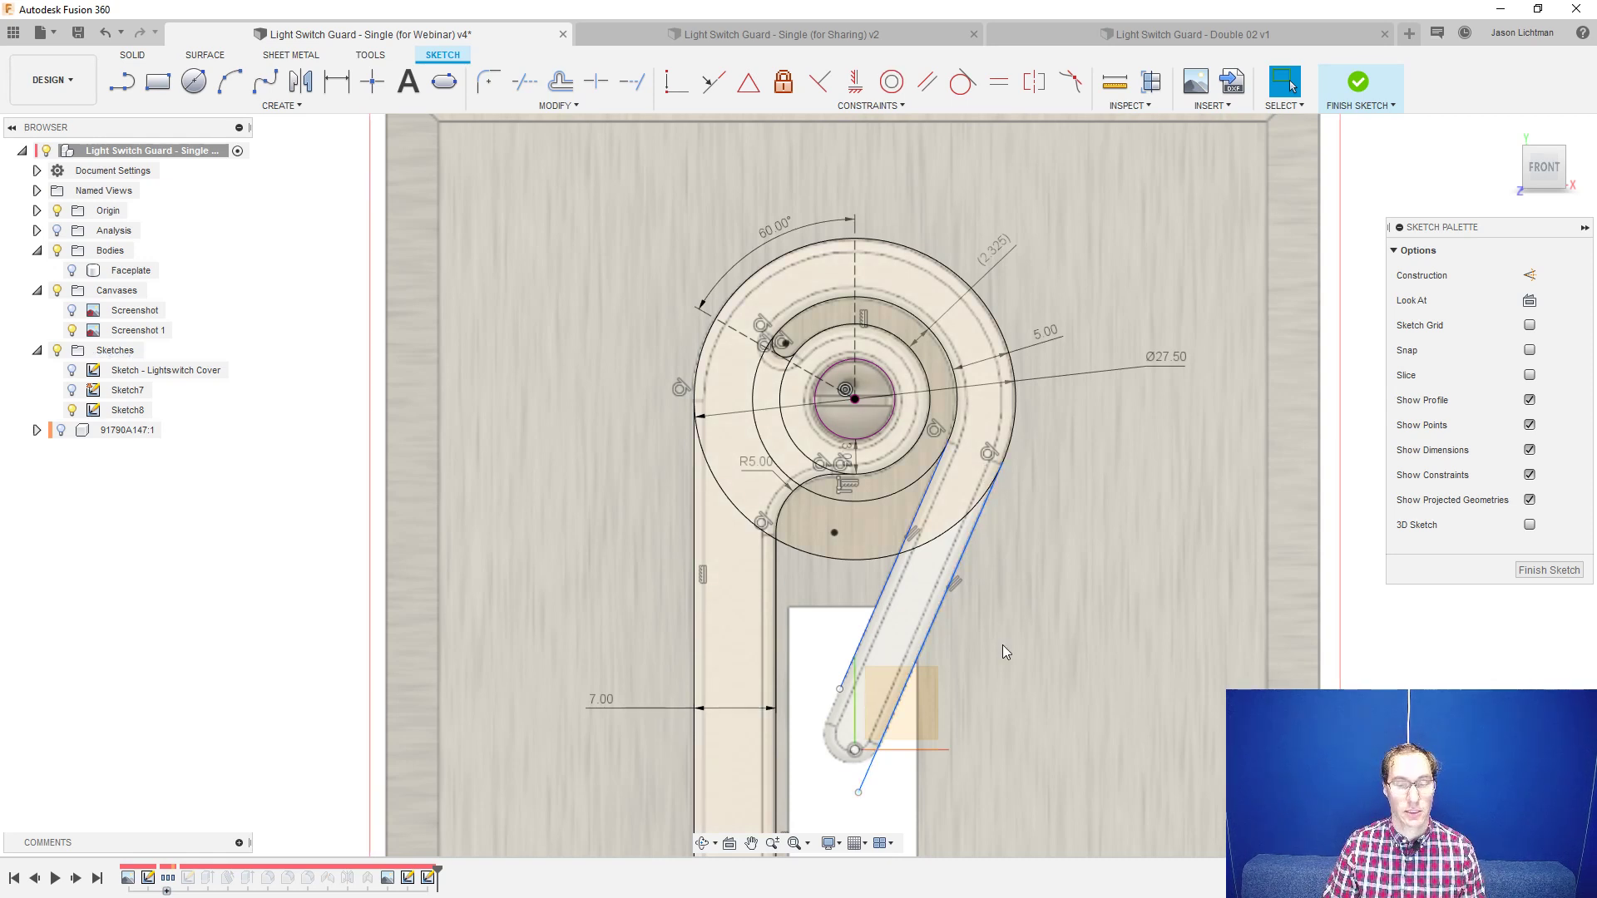
- Add a driven dimension for the width between the two parallel arm lines
key(d)
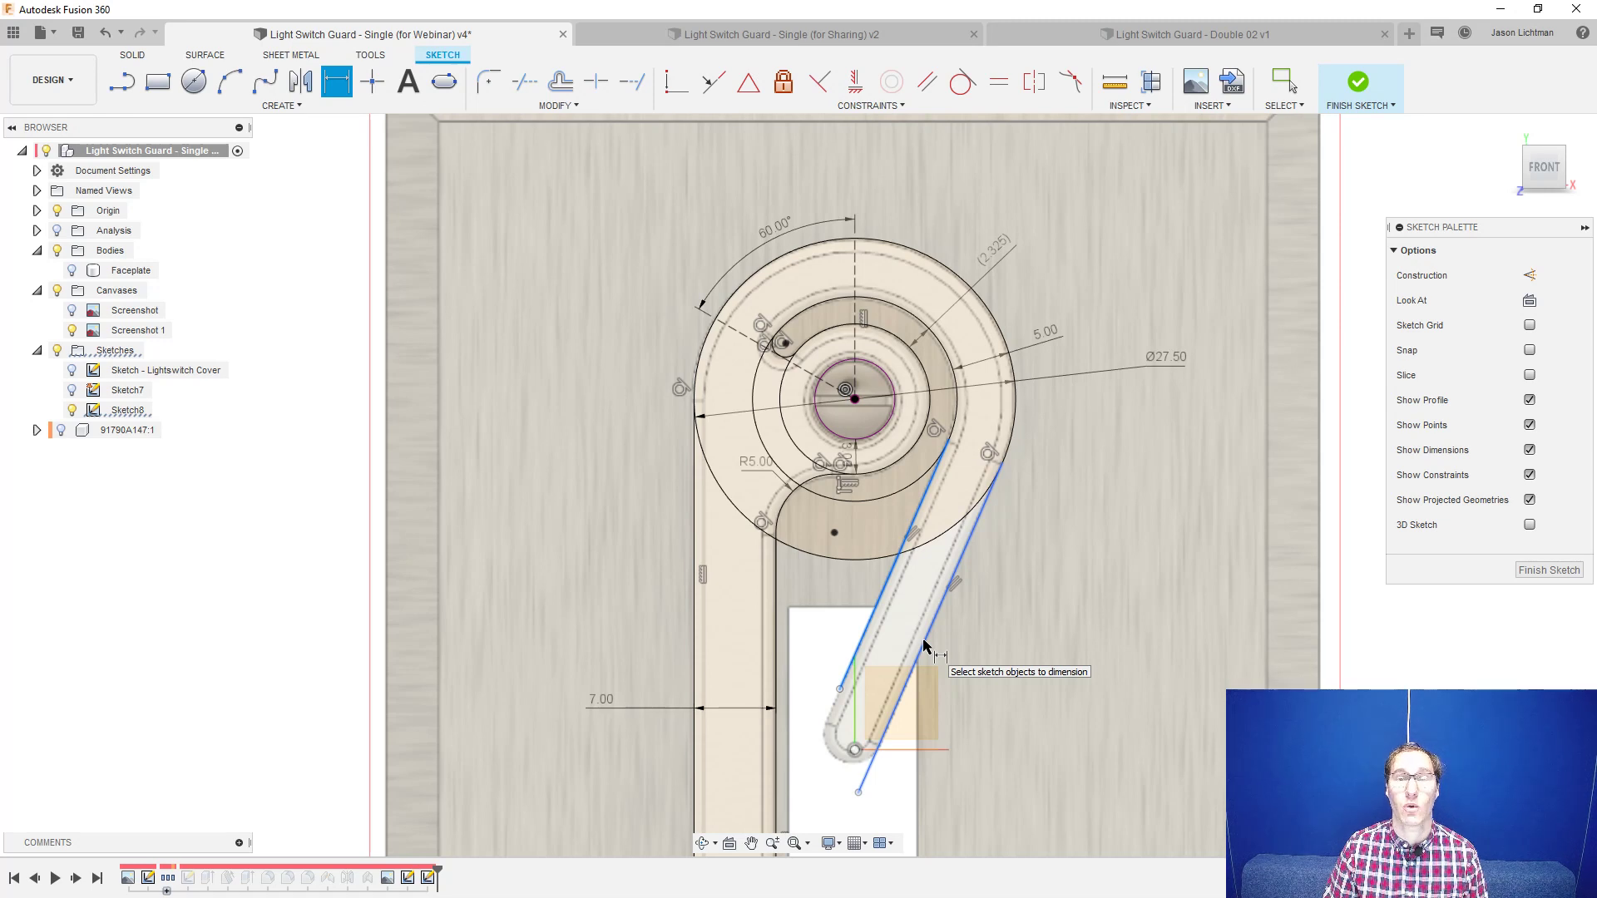
click(924, 645)
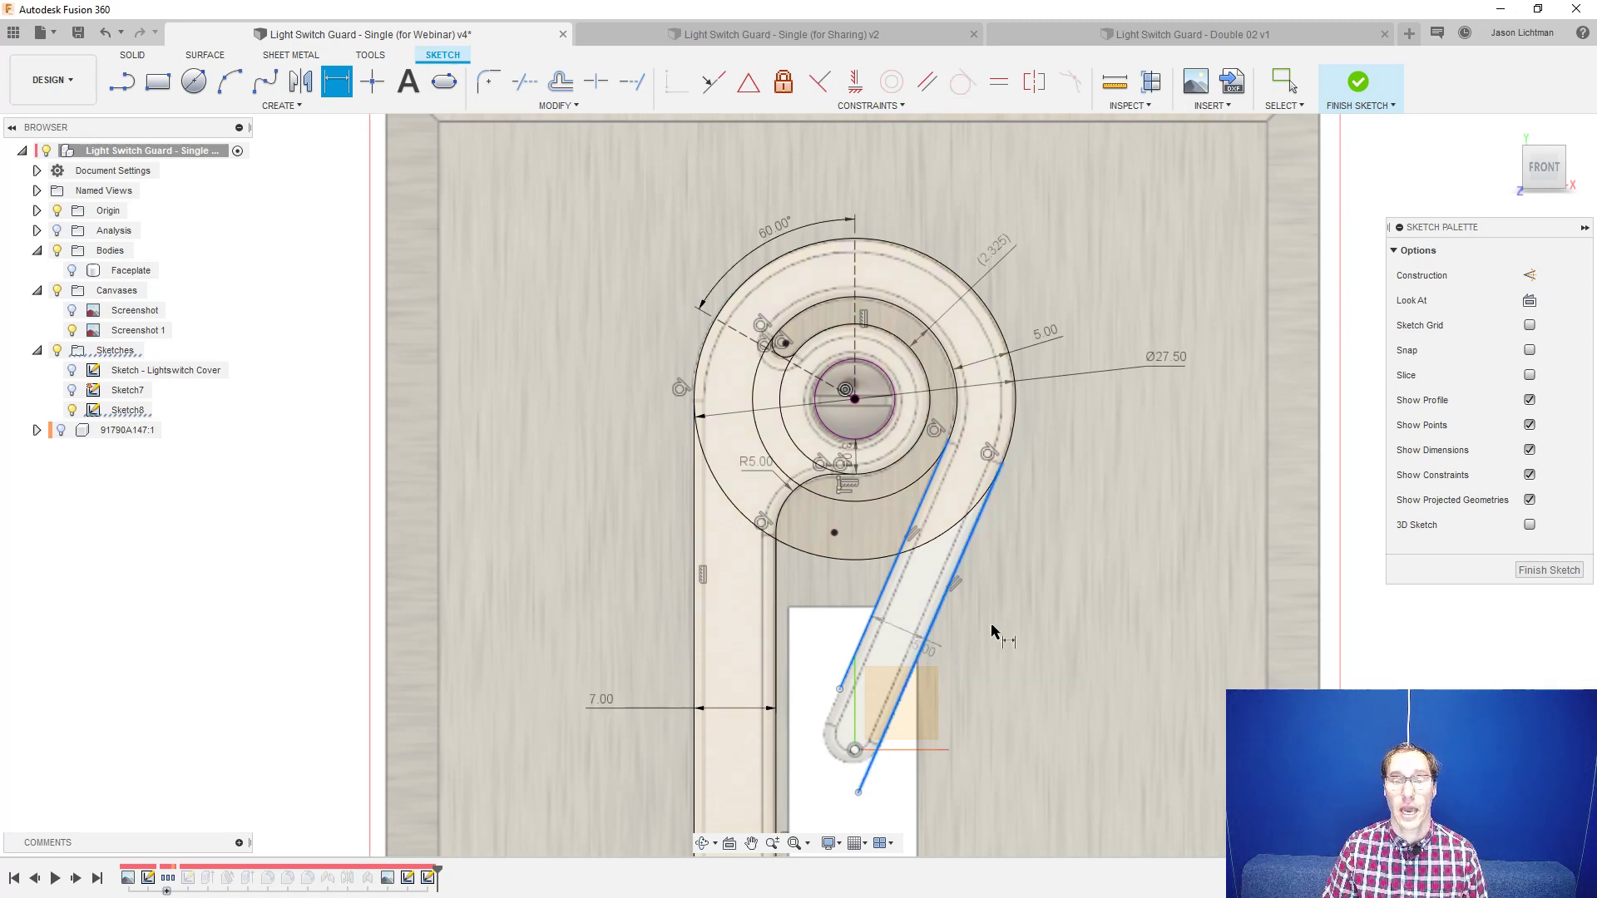
click(1036, 659)
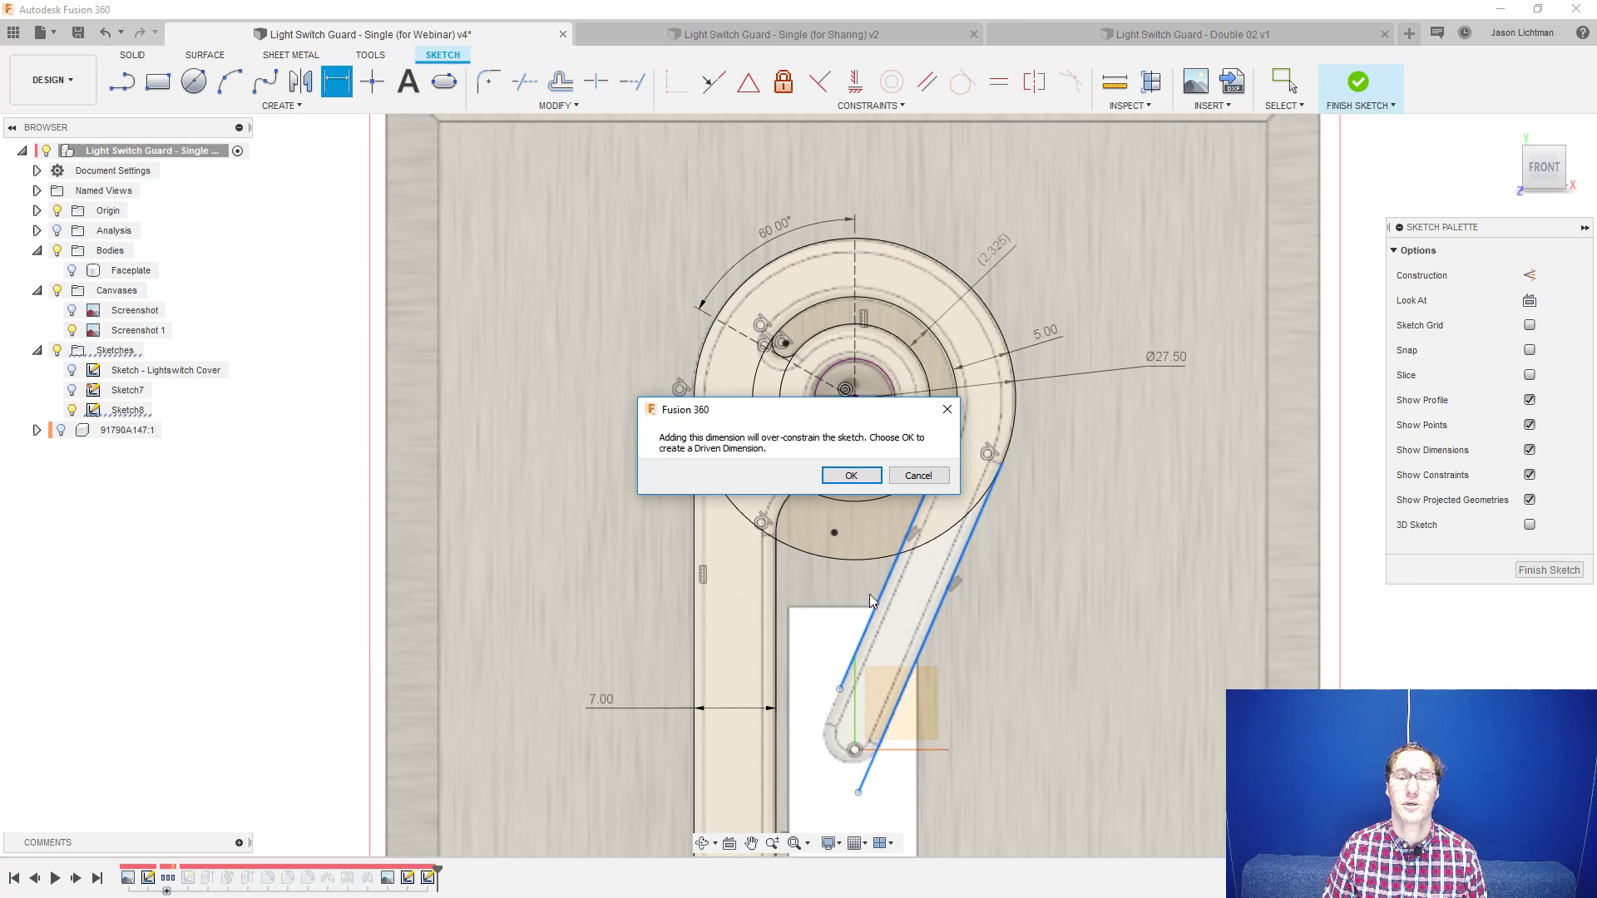
click(849, 476)
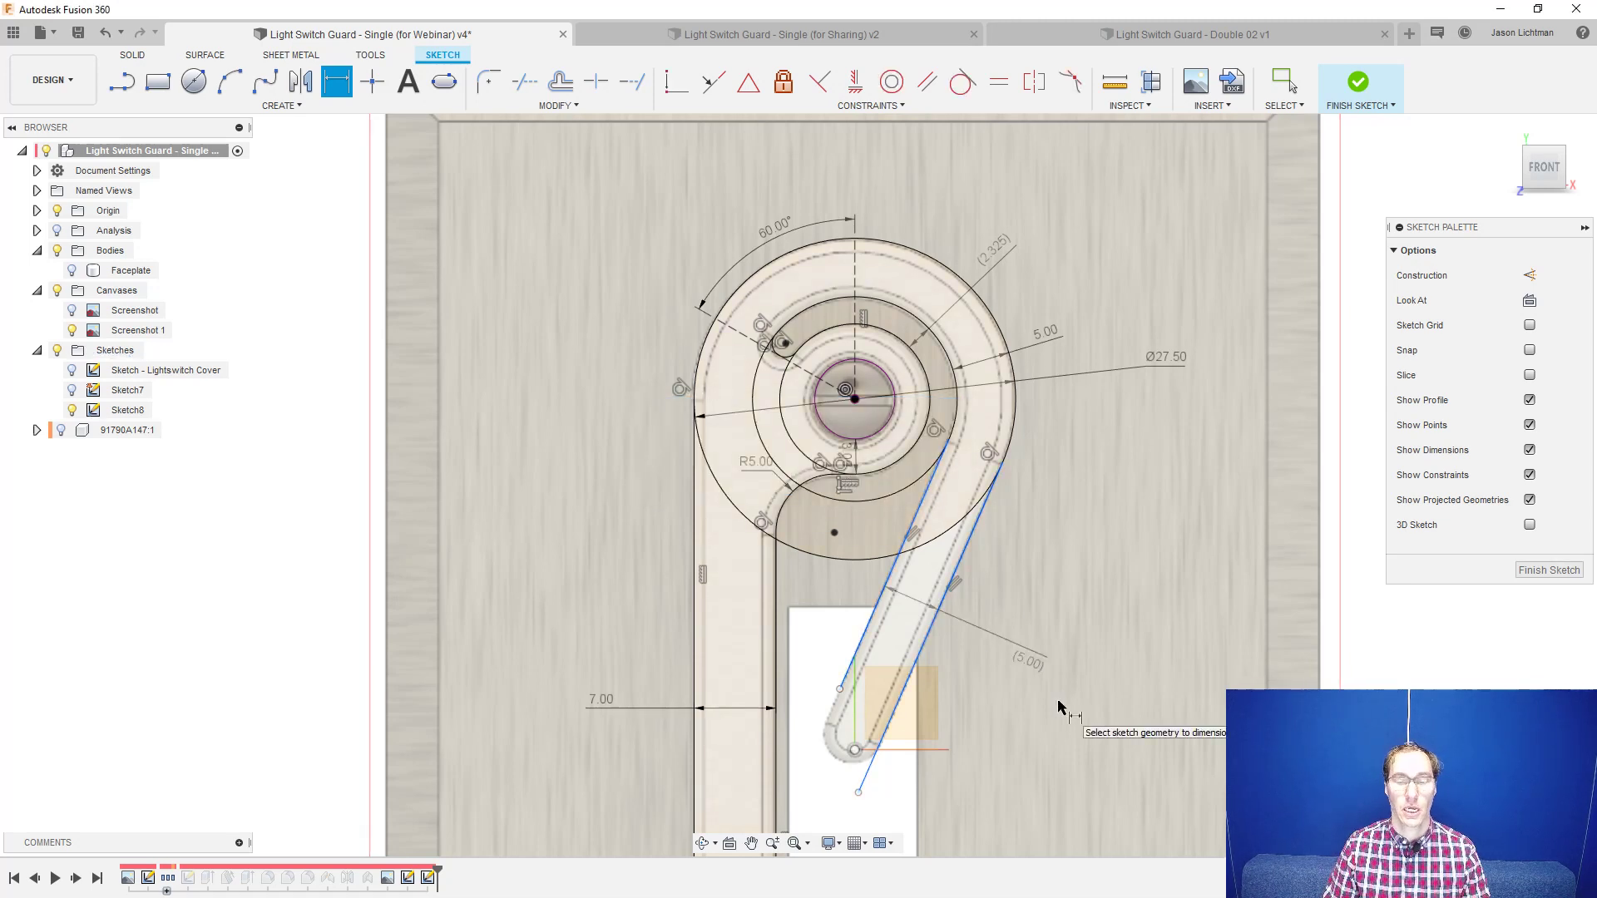
key(Escape)
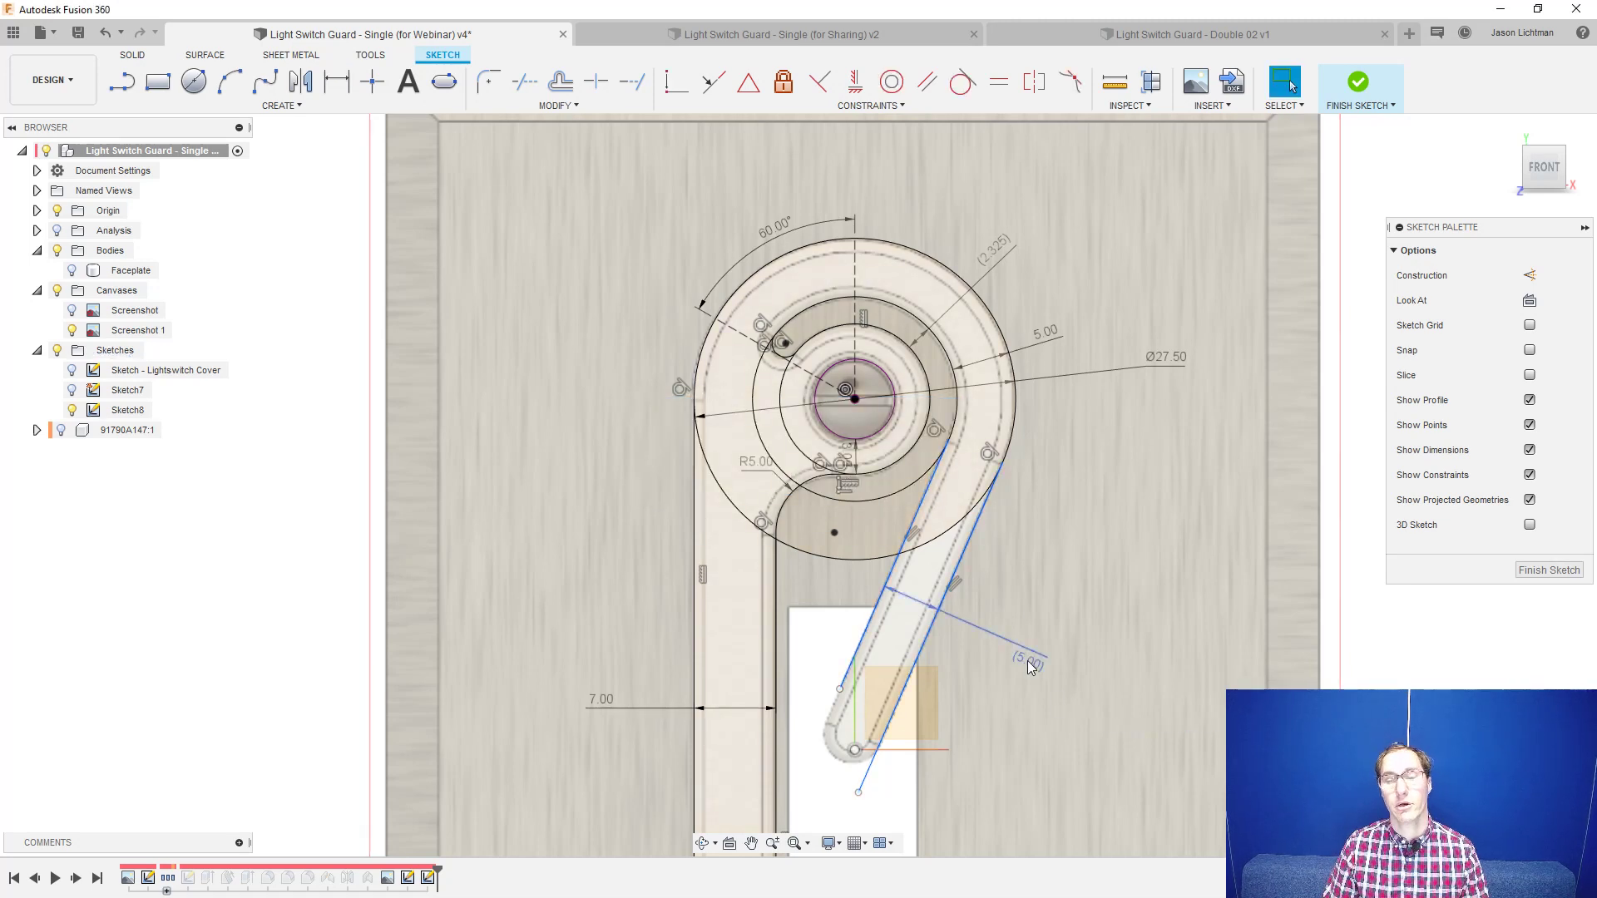
- Try 6 mm for the spacing between the outer circle and the larger inner circle, and set it back to 5 mm
double_click(1051, 340)
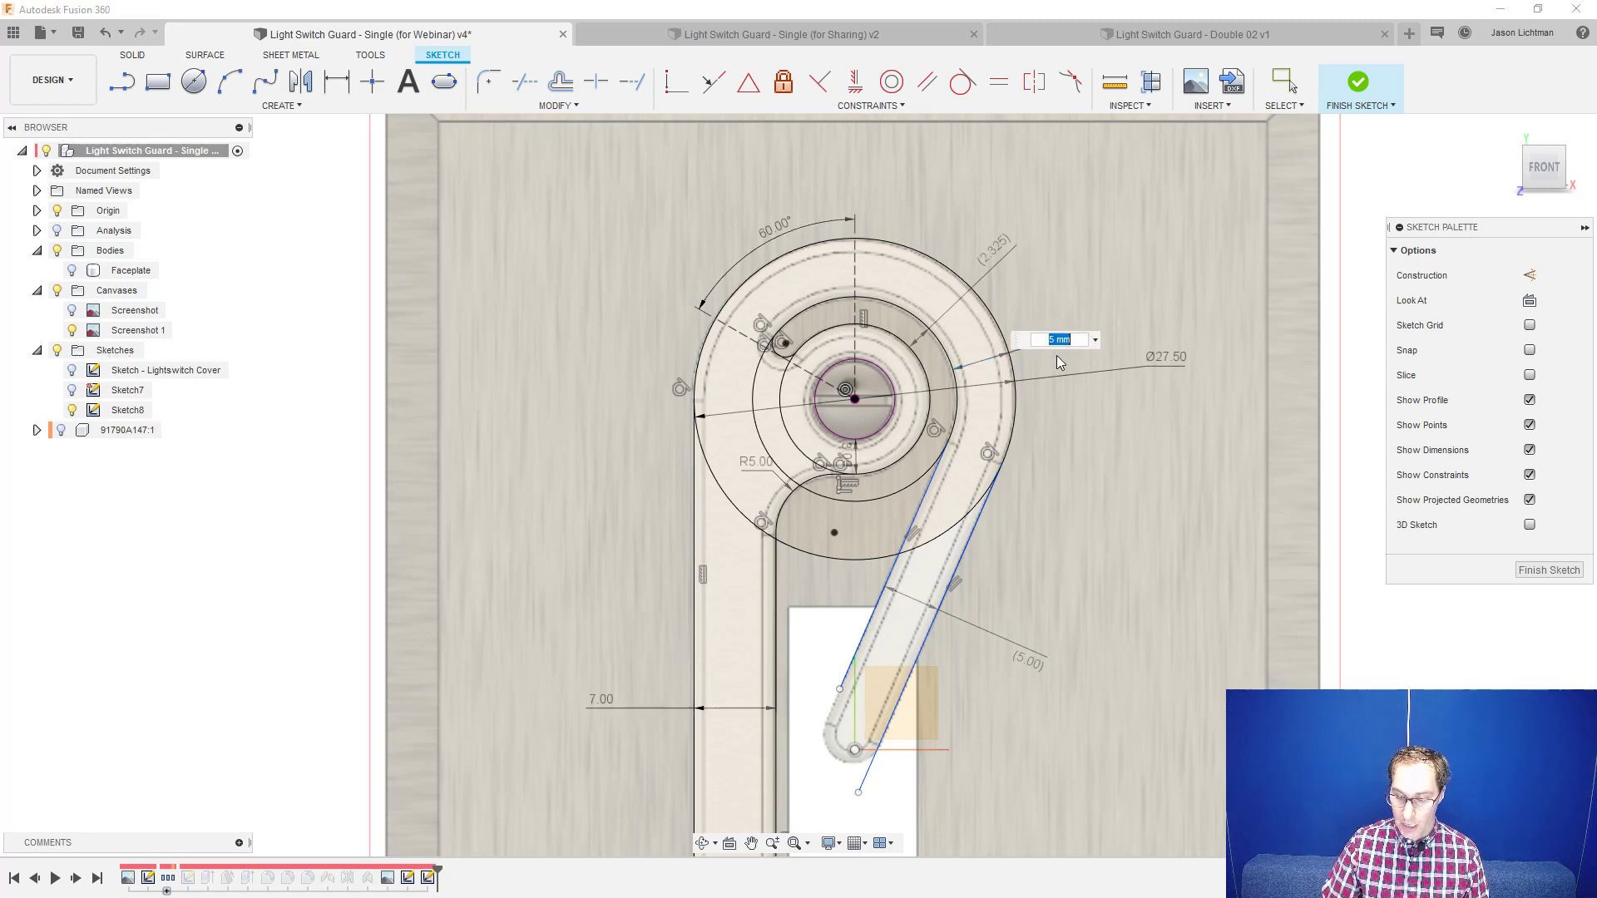
text(6)
key(Return)
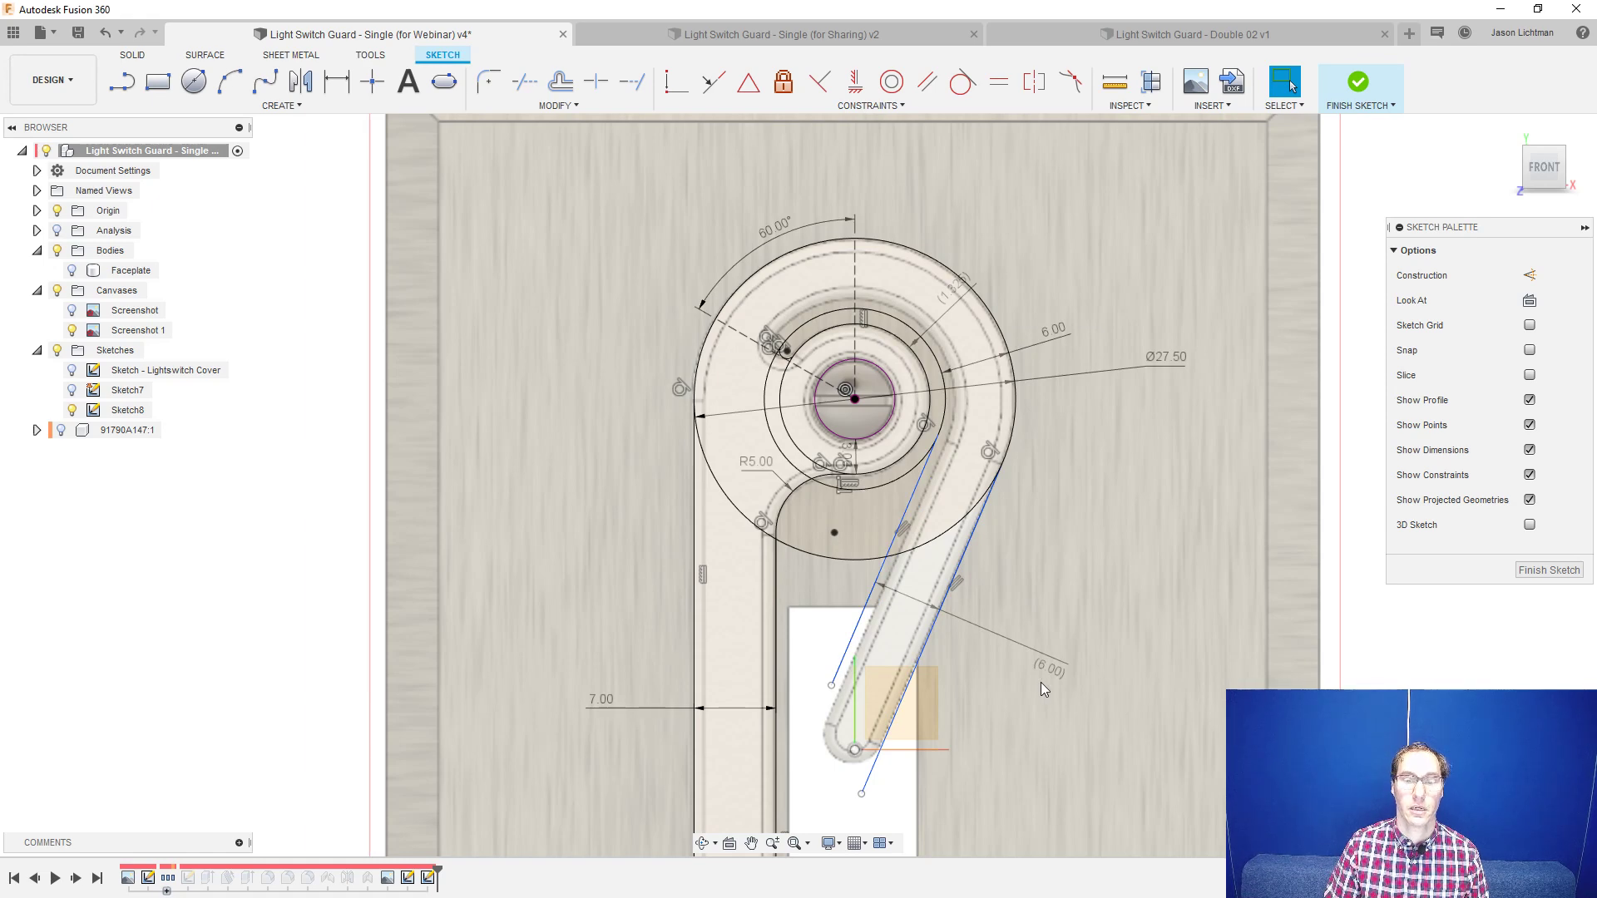
double_click(1049, 331)
text(5)
key(Return)
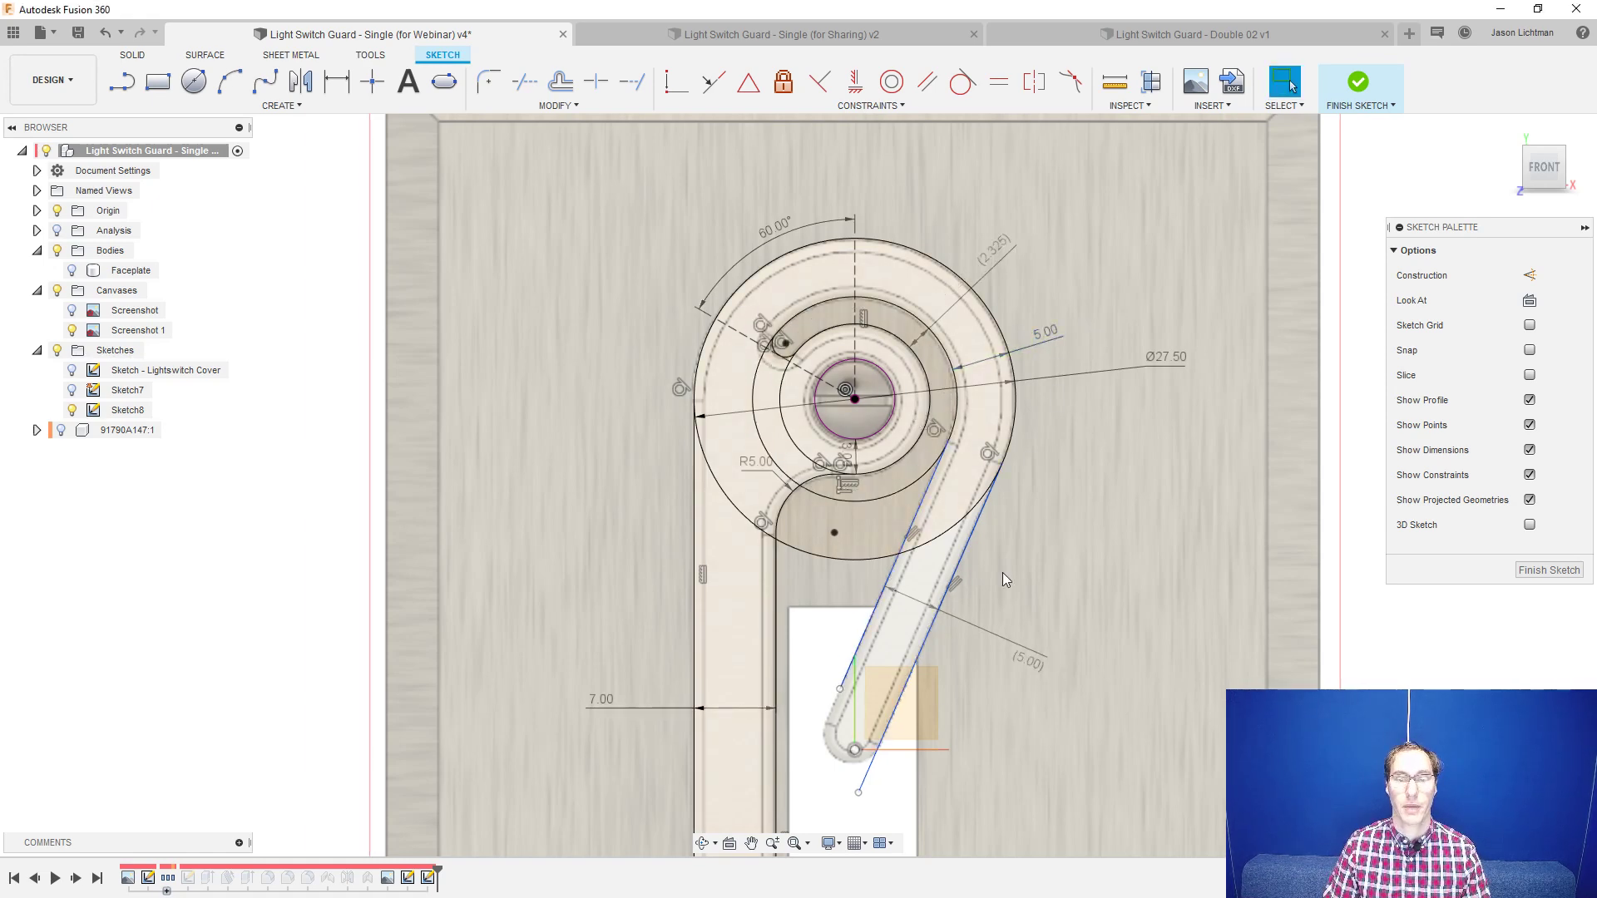
- Extend the free lower ends of both slanted arm lines past the end of the canvas's arm
scroll(911, 786, up, 2)
scroll(907, 784, down, 1)
middle_drag(904, 765, 917, 521)
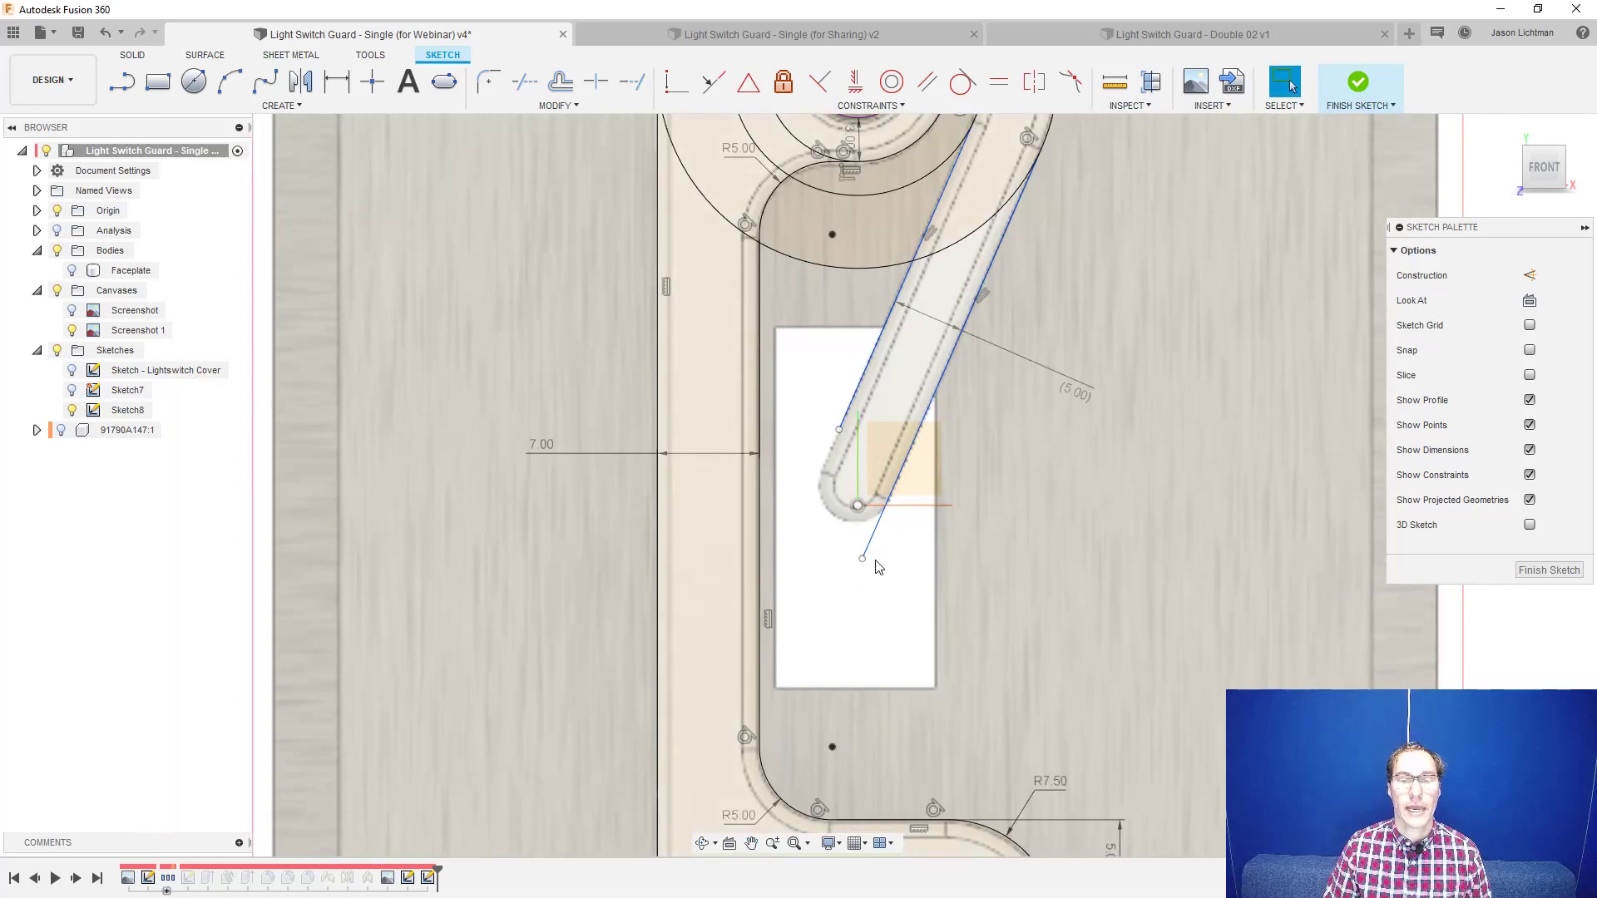
mouse_move(863, 558)
mouse_down()
mouse_move(917, 554)
mouse_move(812, 559)
mouse_move(881, 573)
mouse_move(863, 581)
mouse_up()
drag(842, 436, 812, 558)
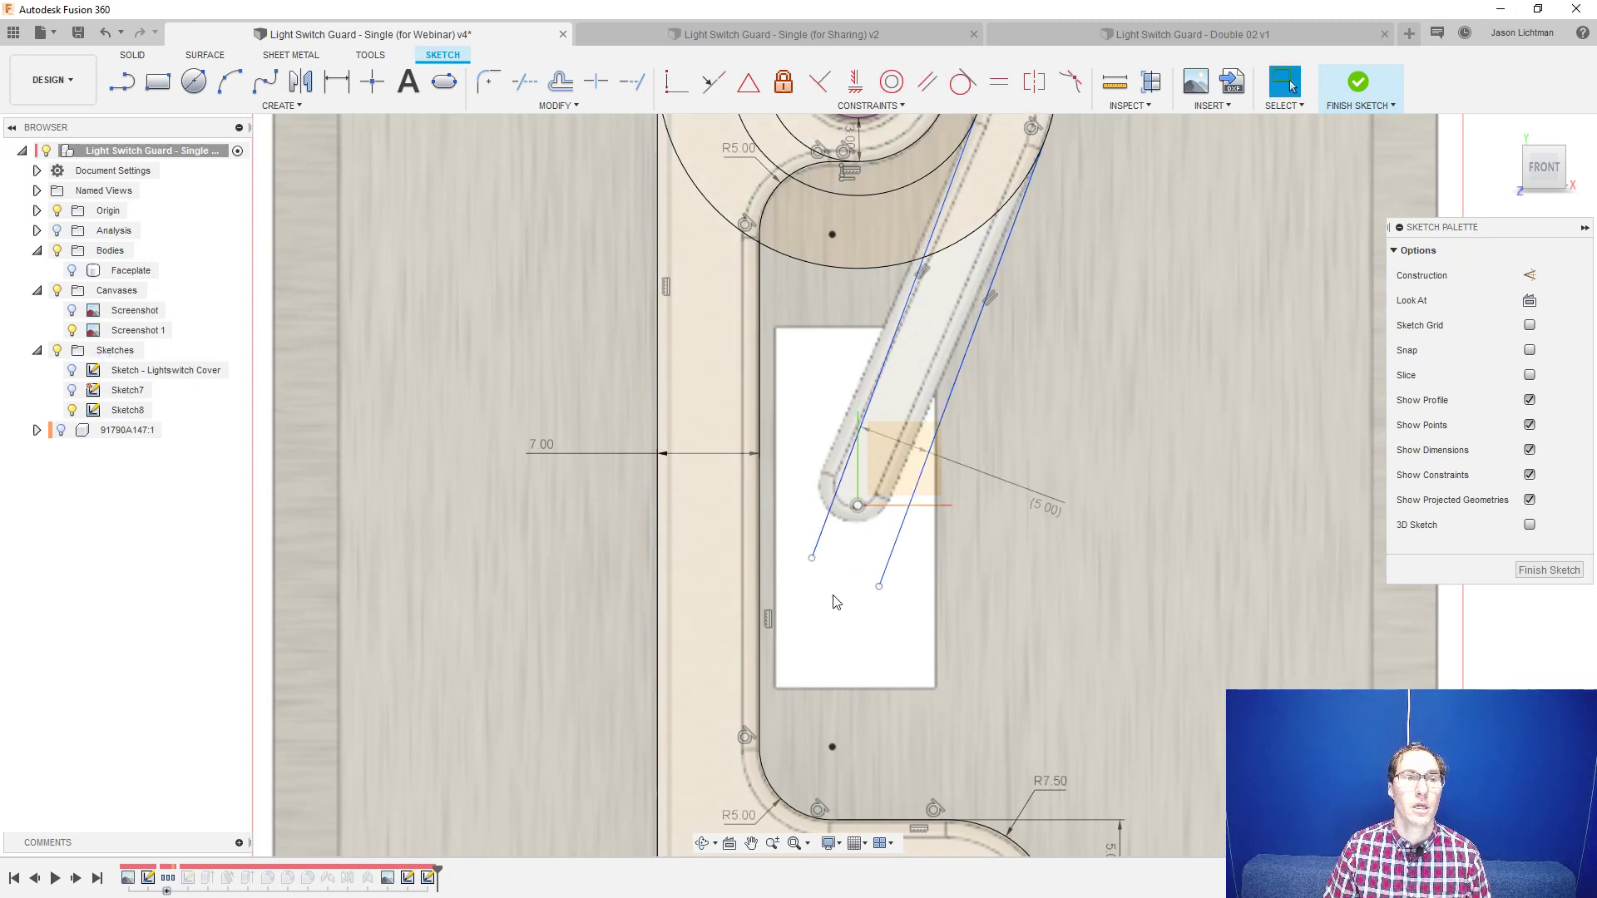
- Draw a 3-point arc bulging downward that joins the lower endpoints of the two slanted arm lines
click(242, 89)
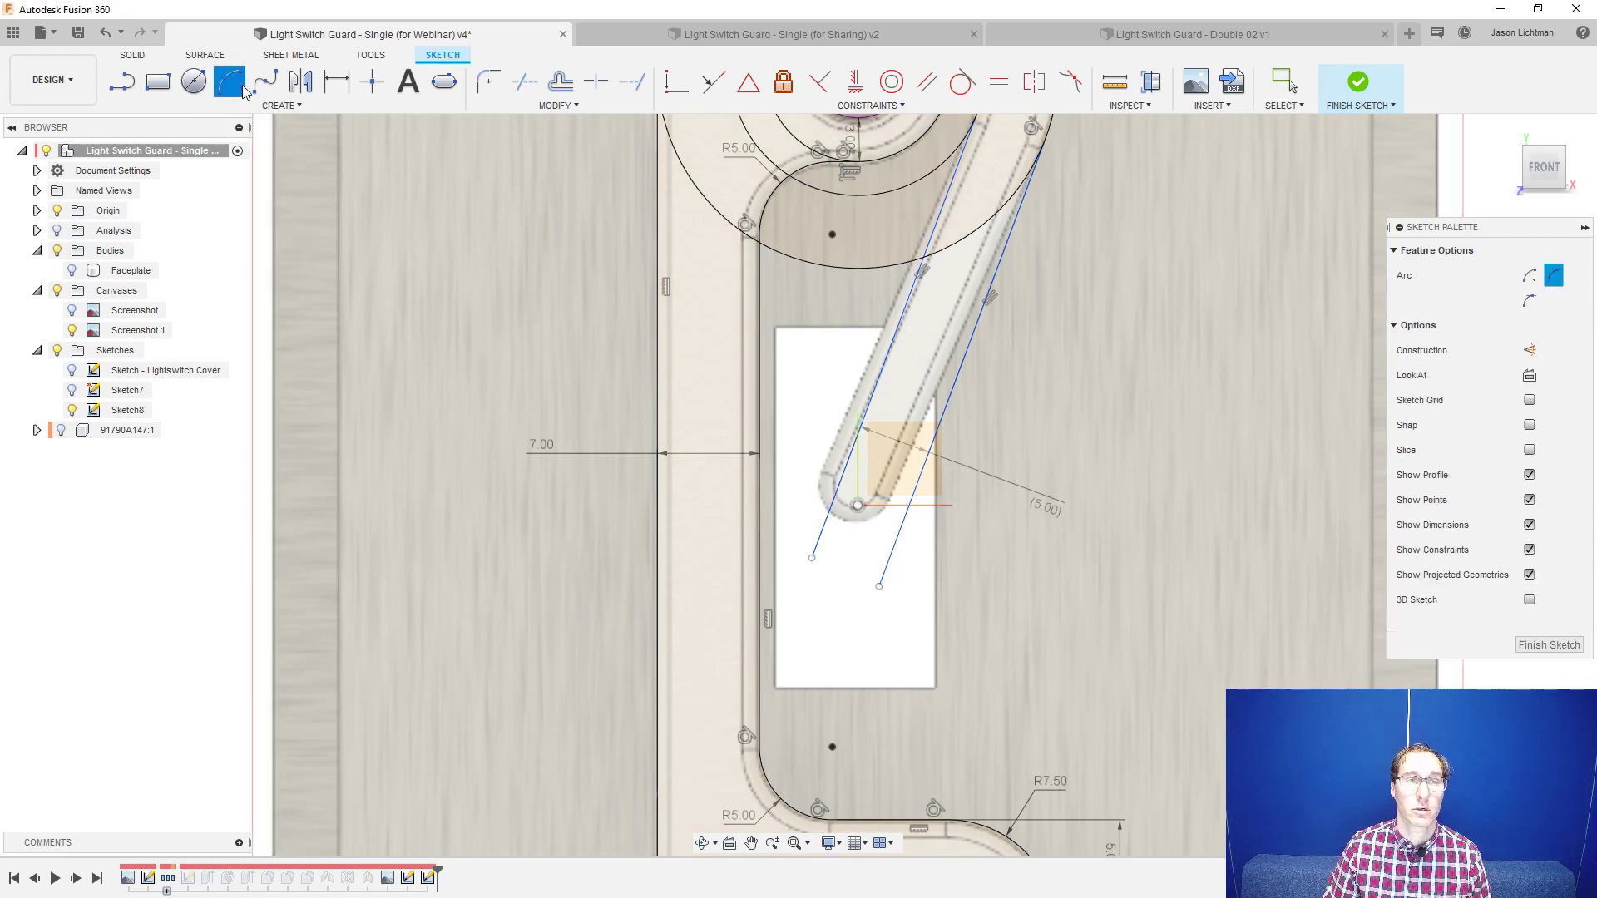
scroll(791, 354, down, 3)
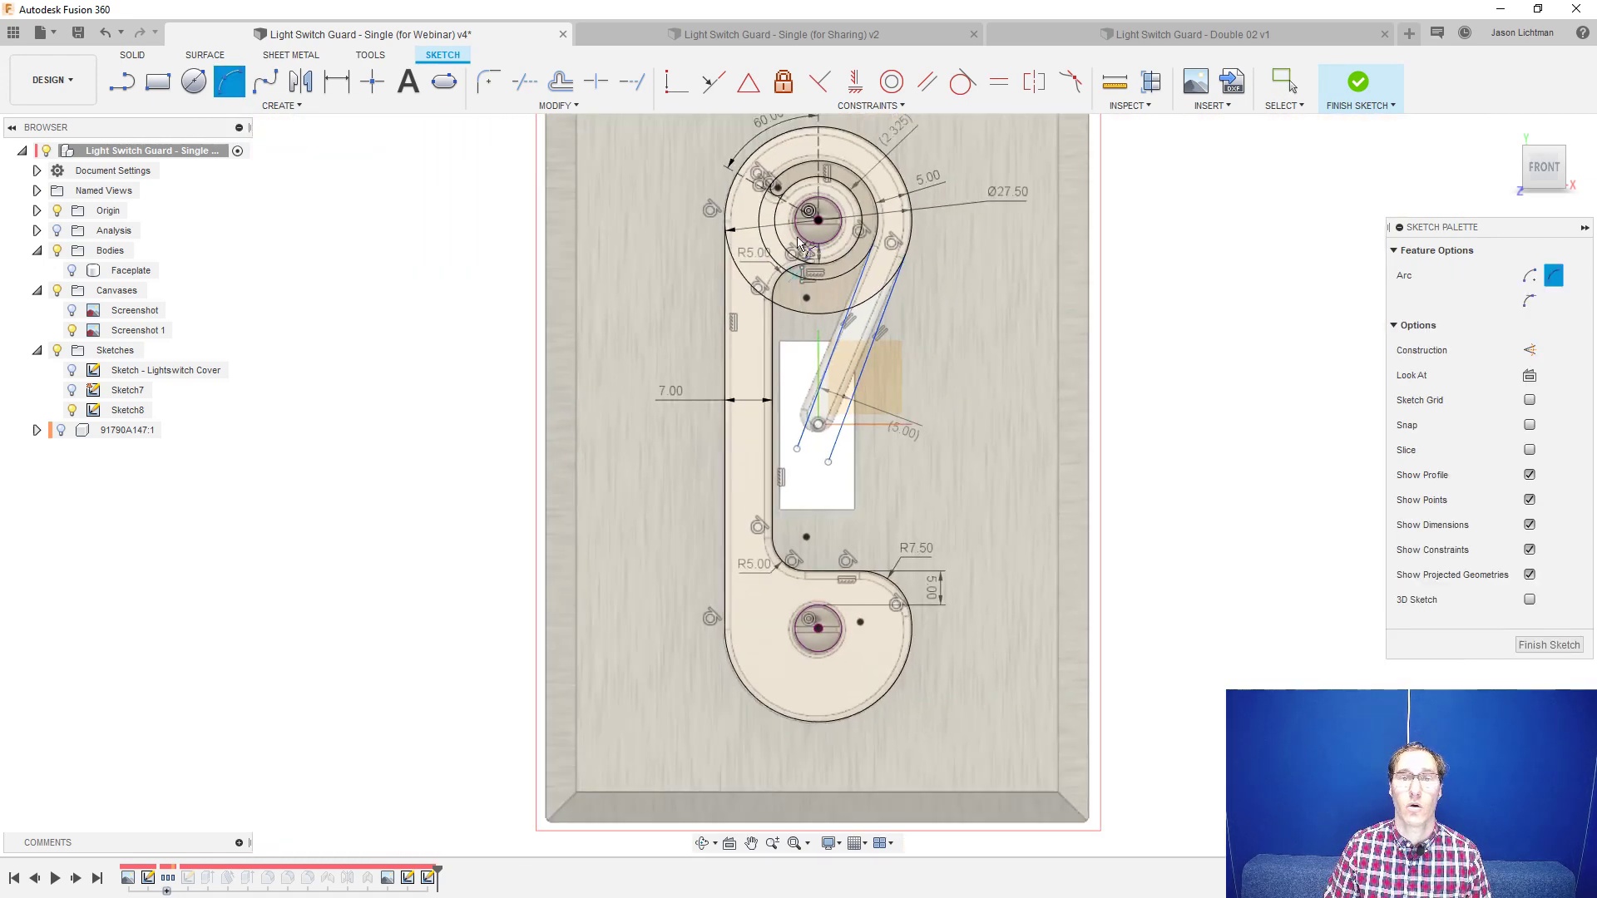
scroll(826, 470, up, 3)
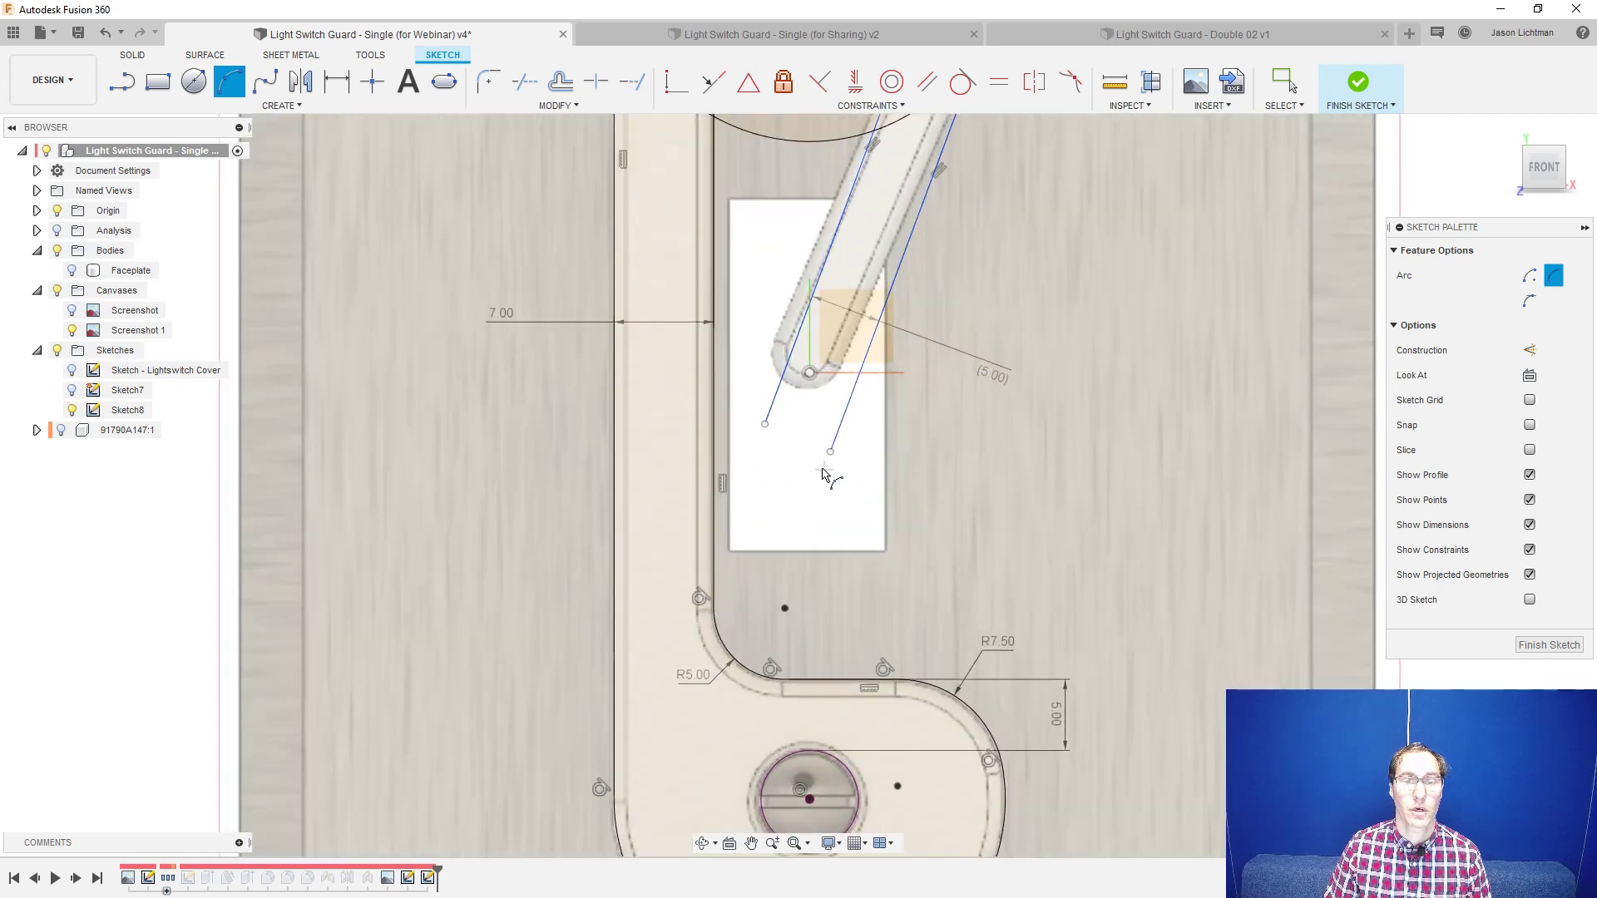
click(766, 425)
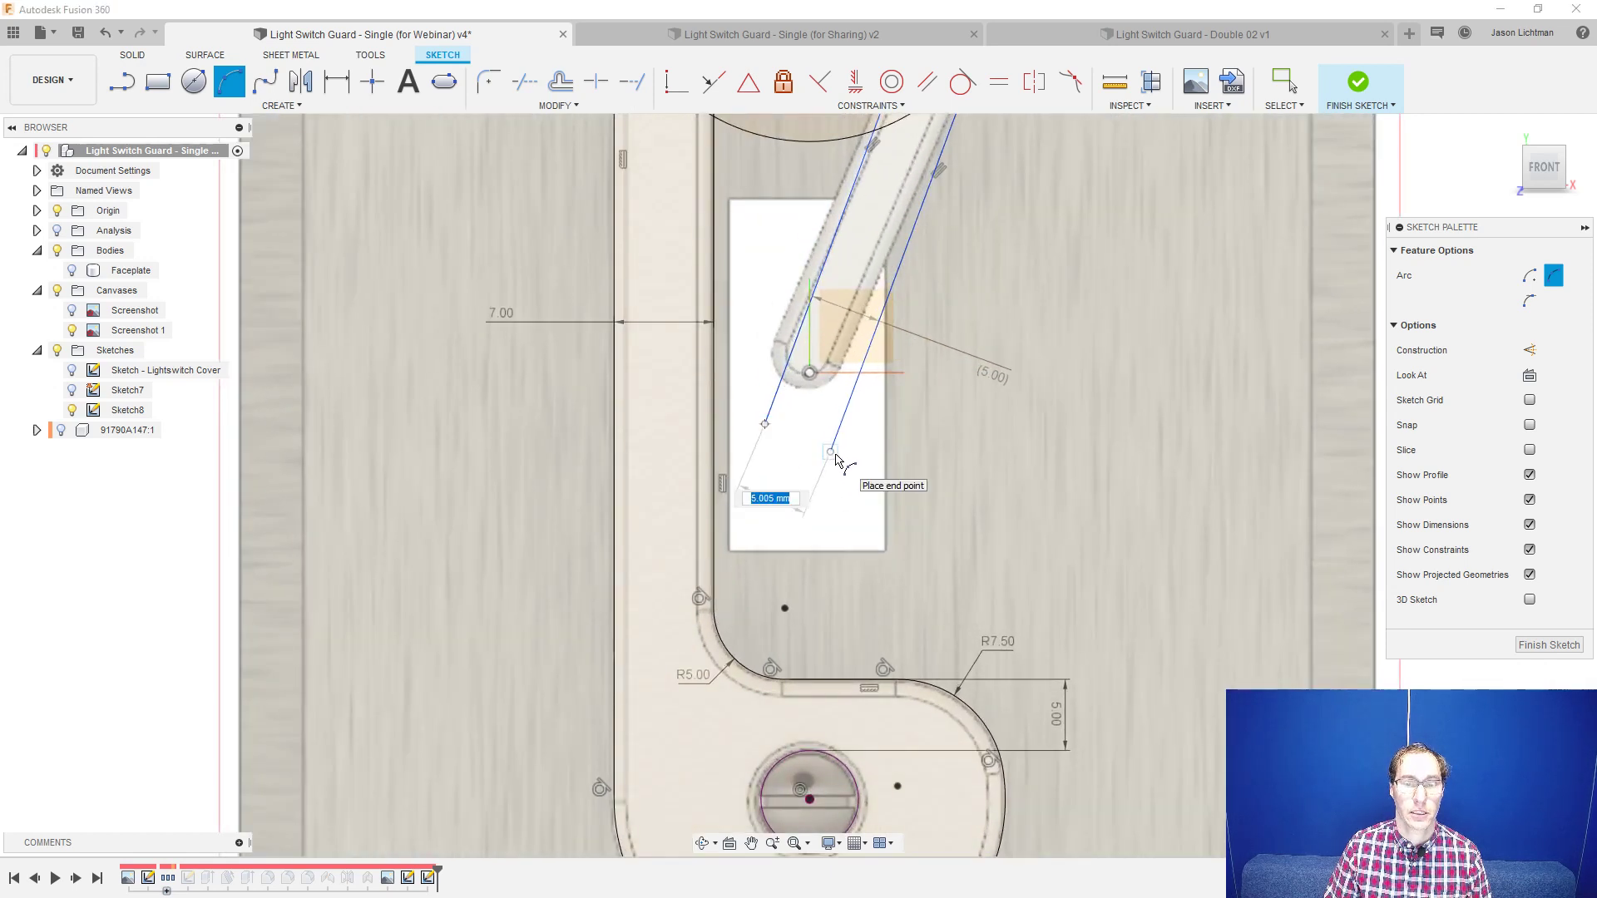
click(831, 452)
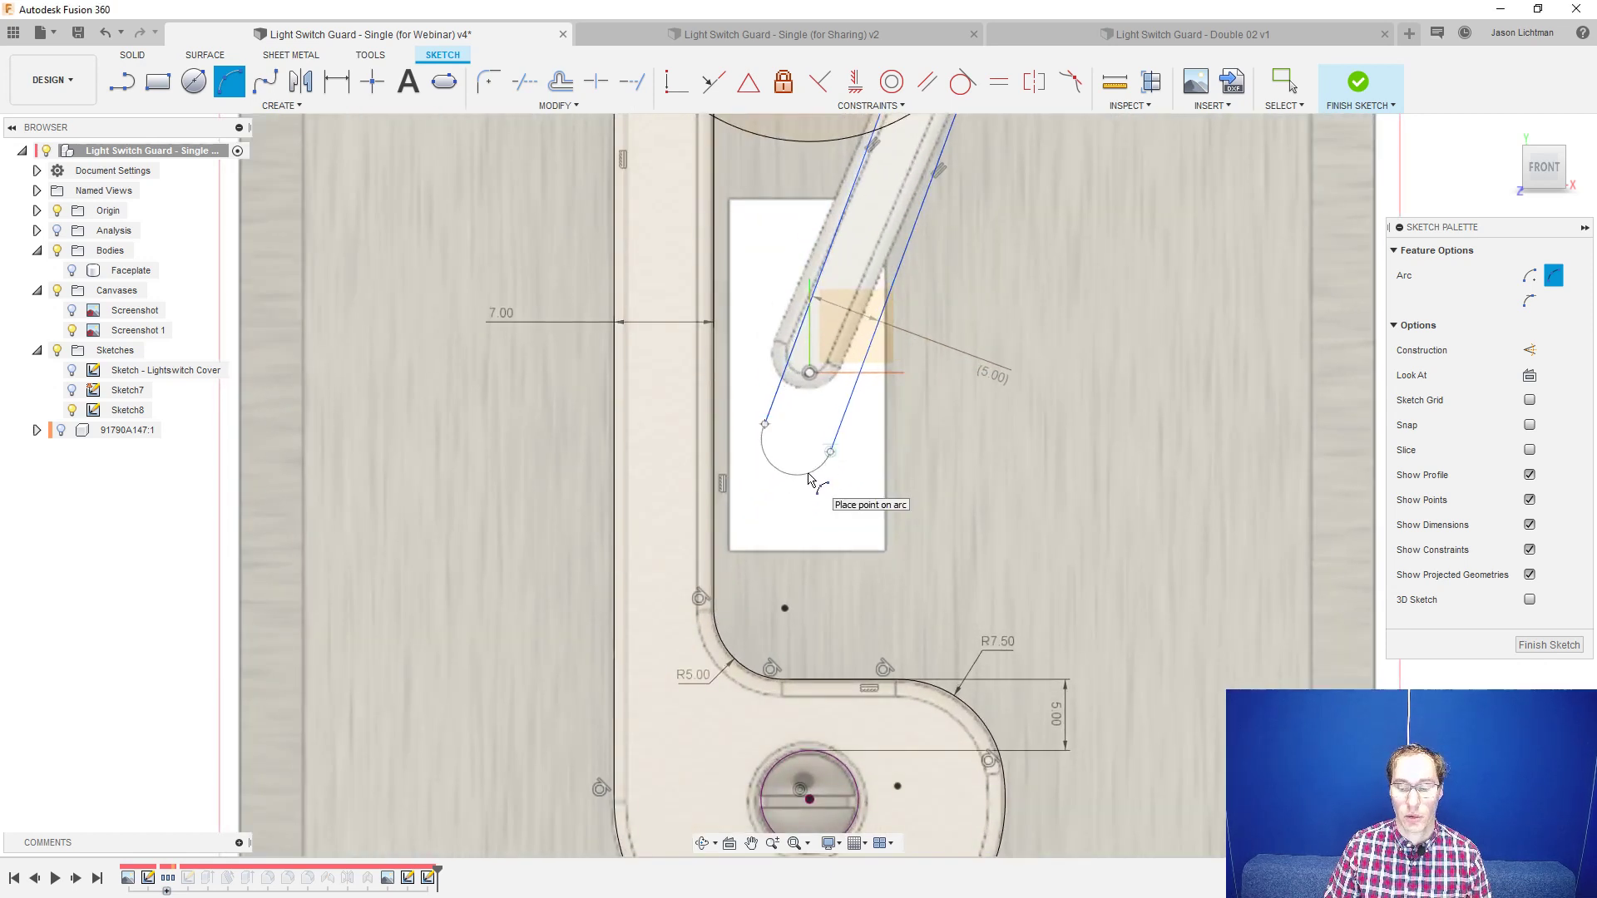
click(808, 479)
key(Escape)
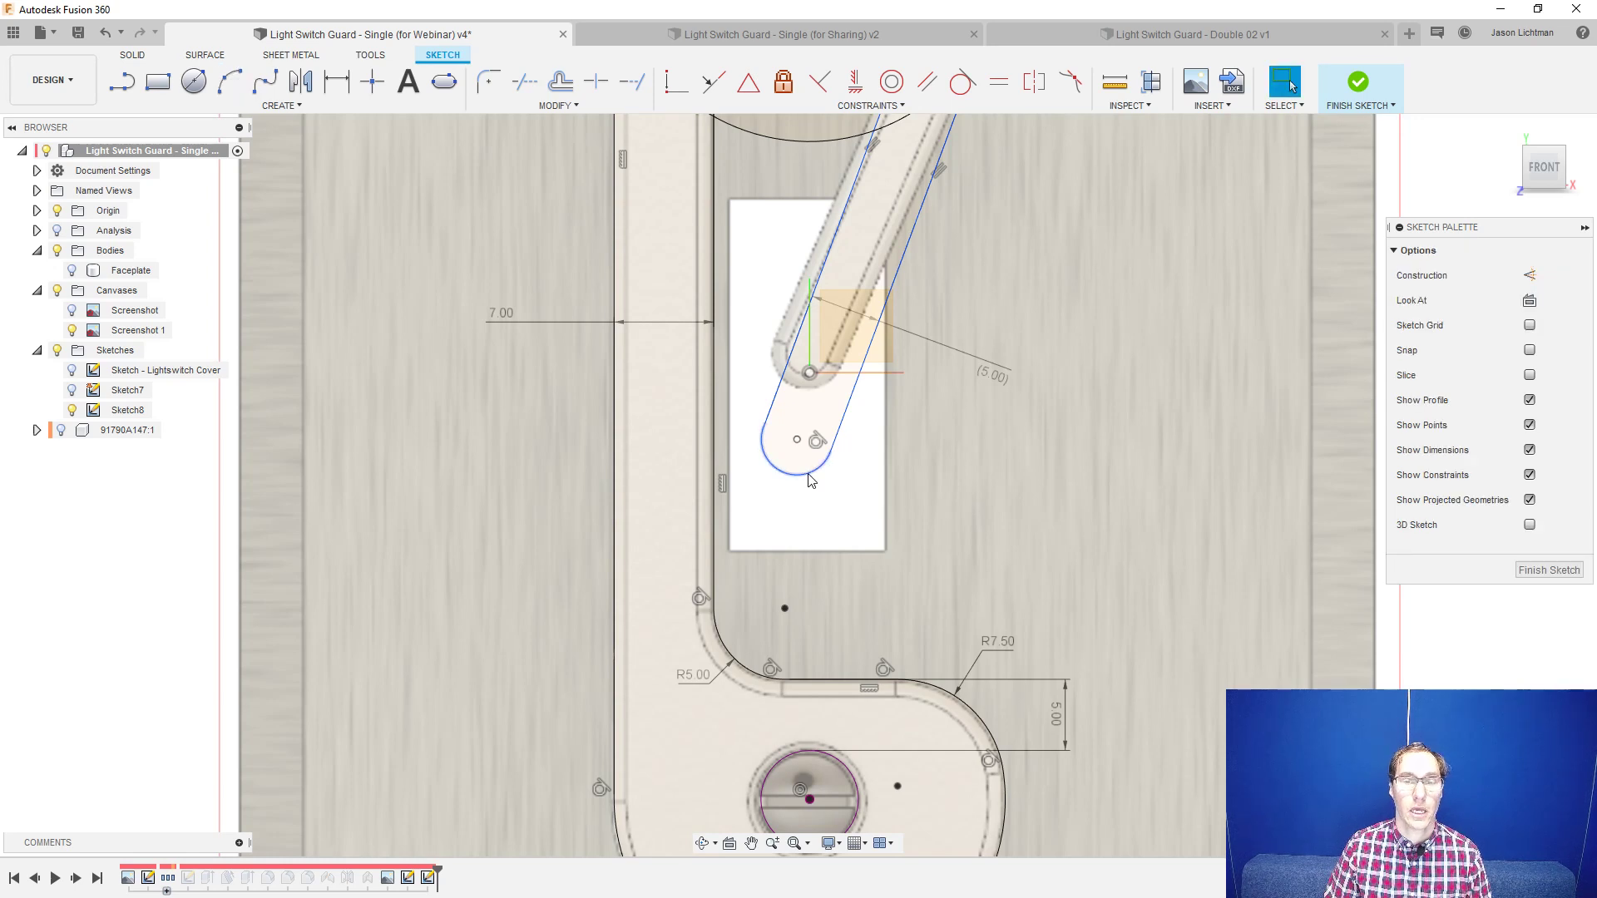
- Apply a tangent constraint between the inner slanted arm line and the new end arc
click(811, 477)
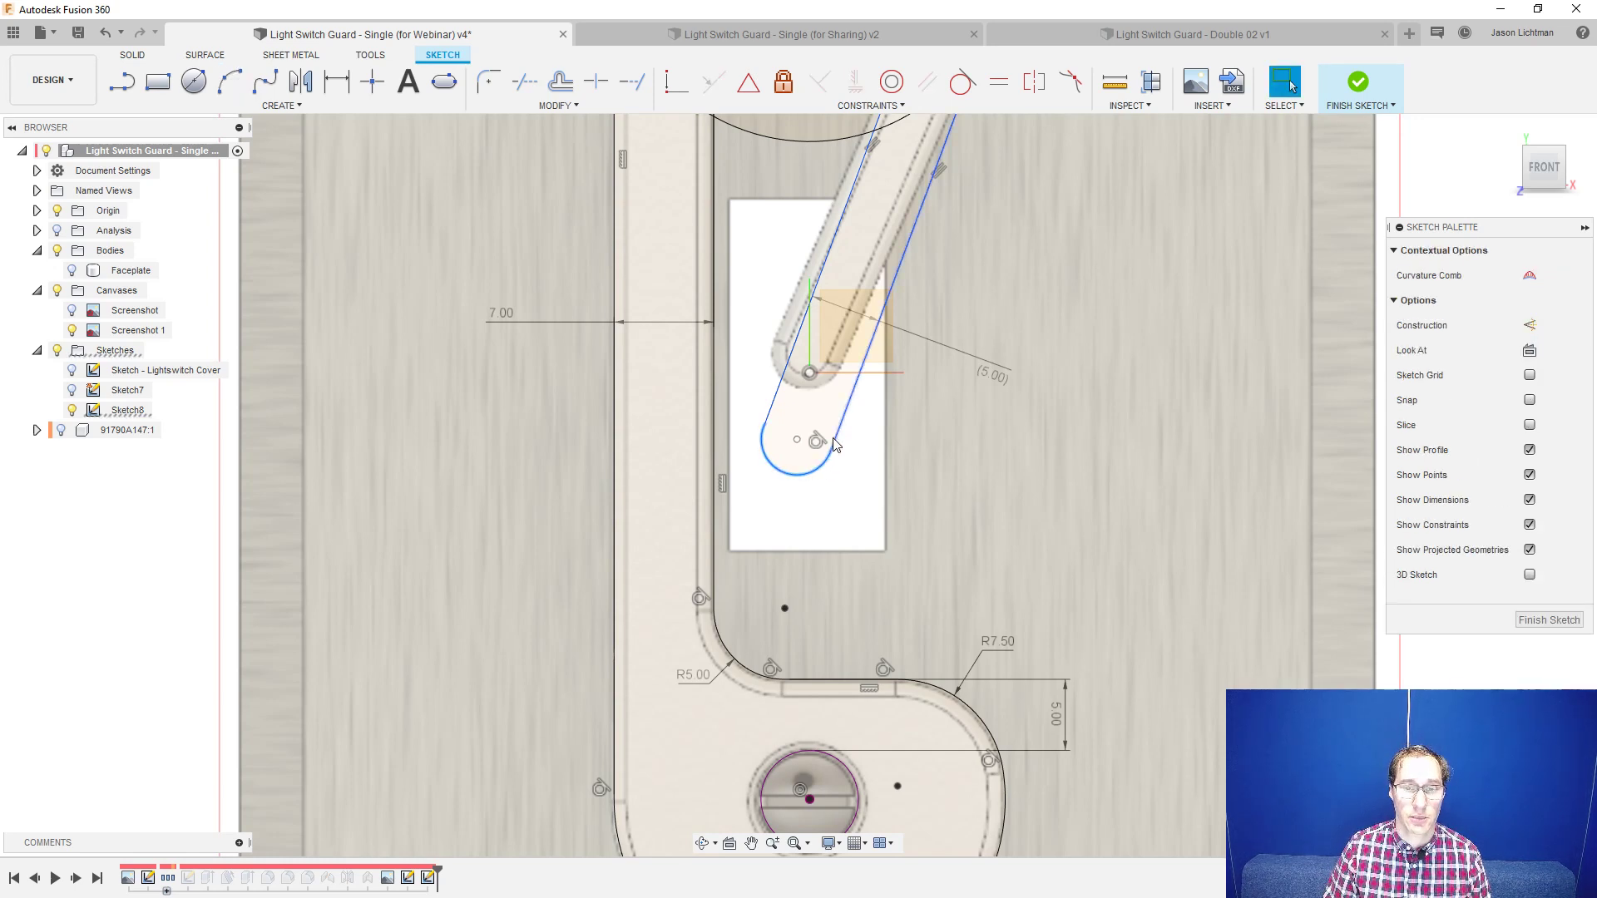
click(849, 518)
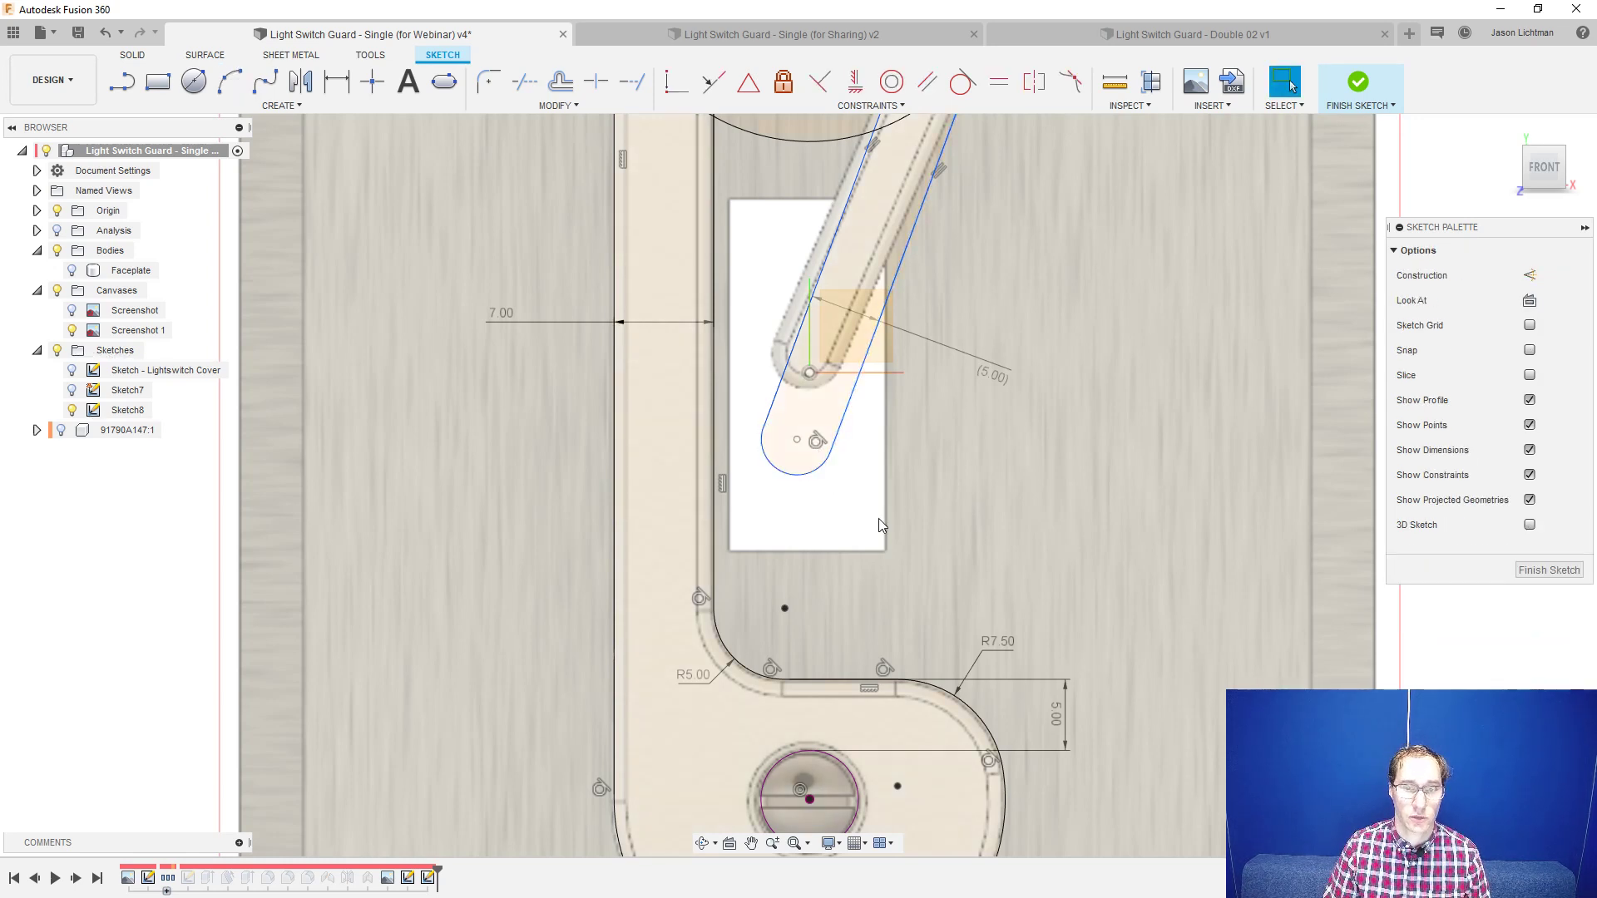
click(962, 80)
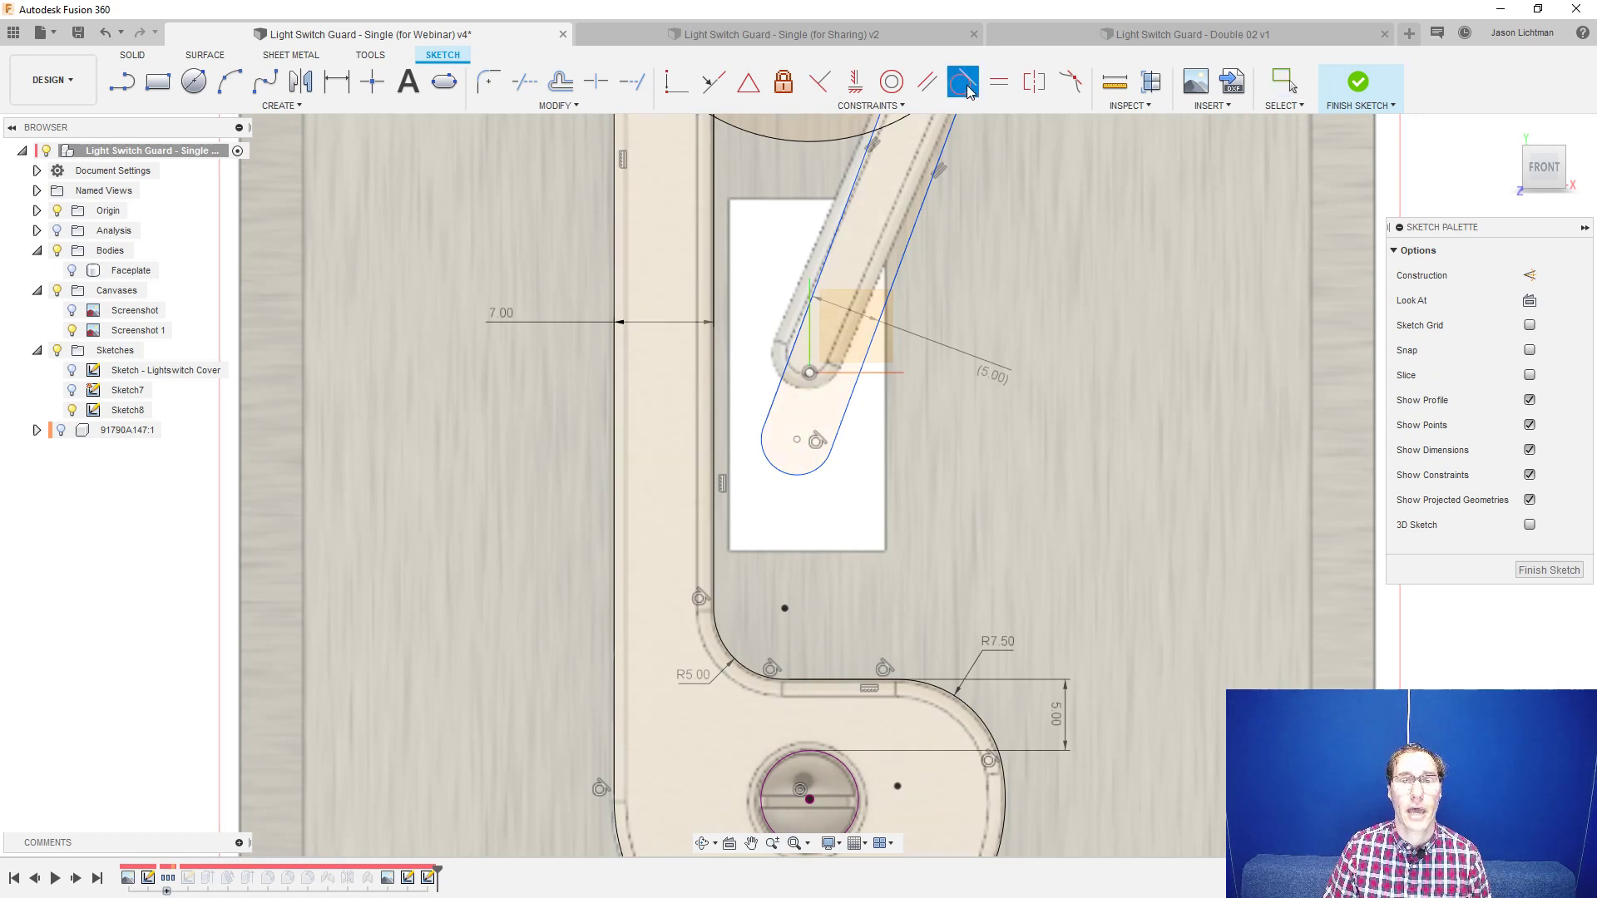
click(775, 411)
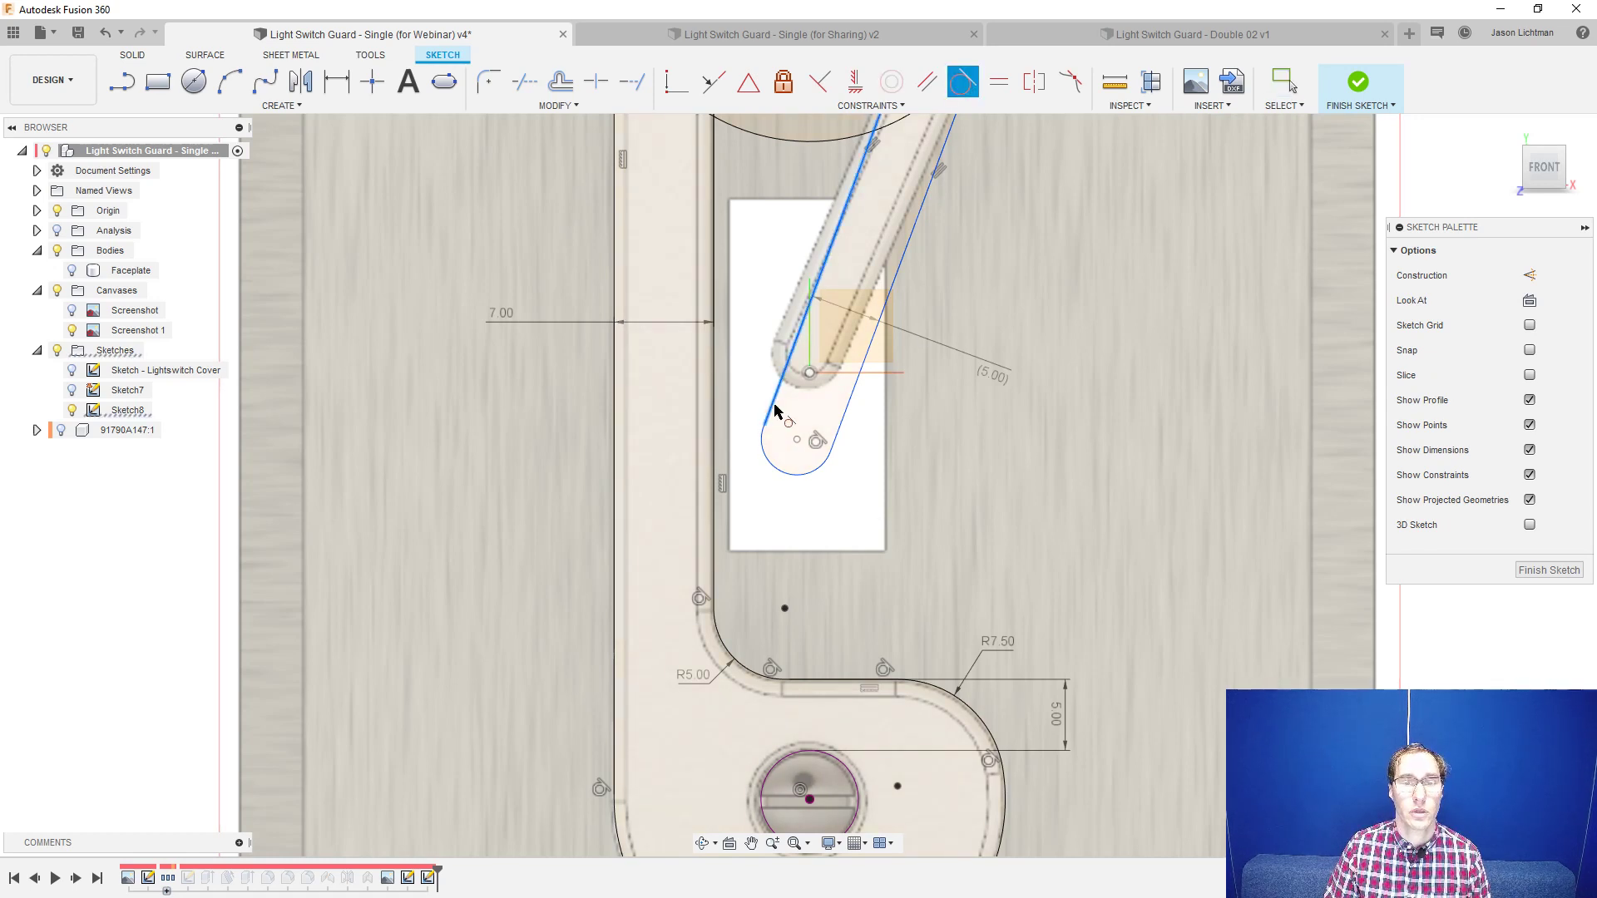
click(777, 458)
key(Escape)
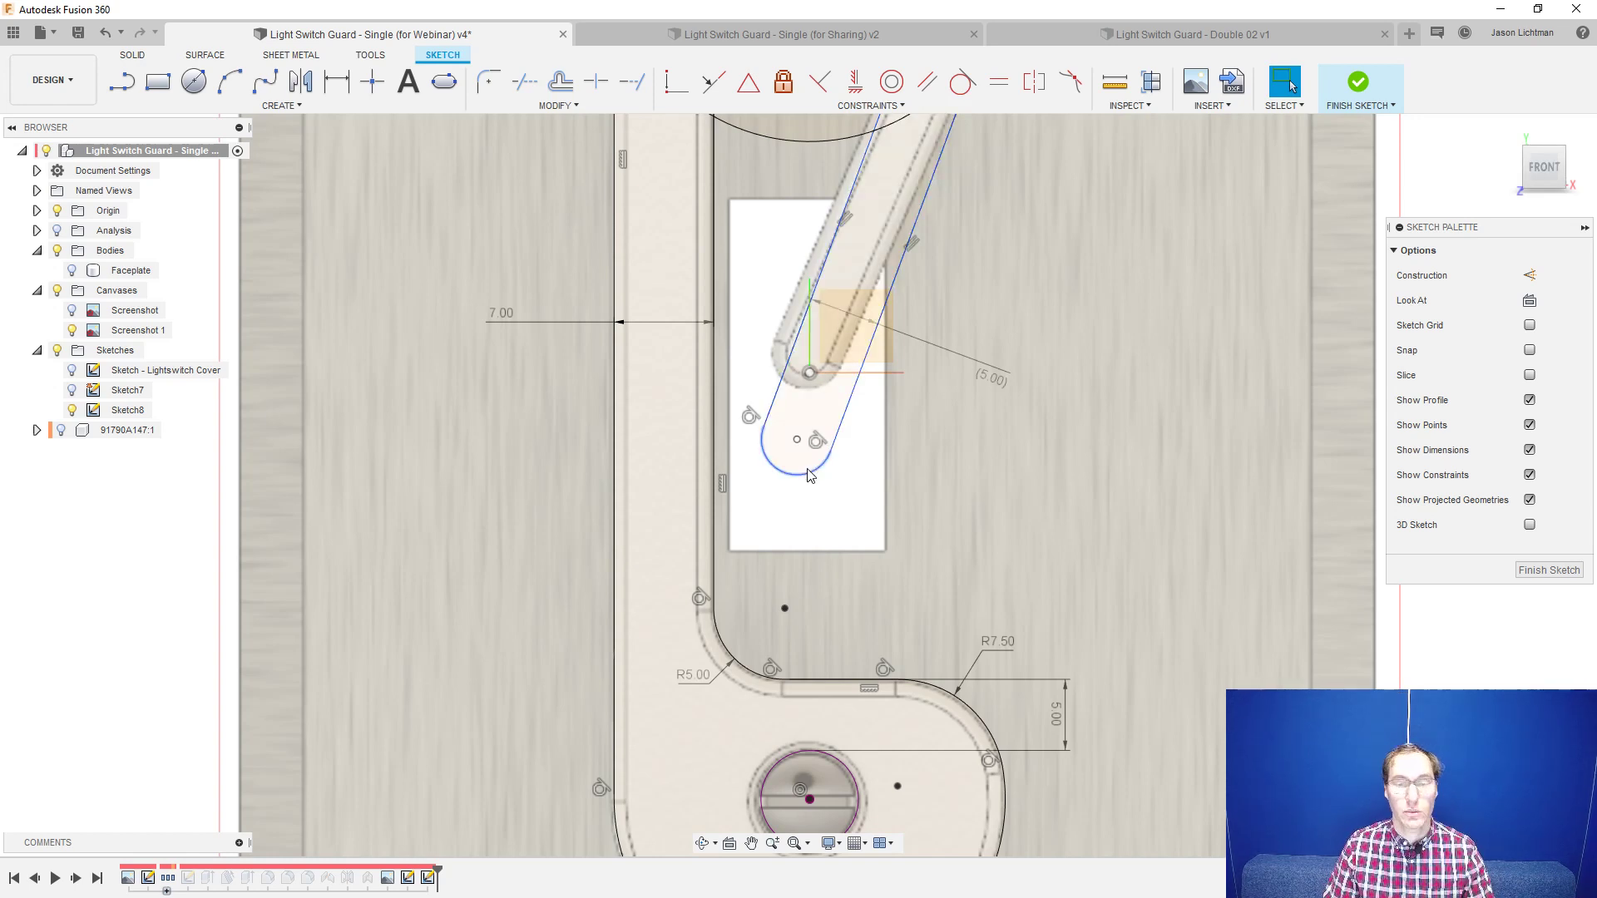
- Move the arm's rounded end around the switch opening and place its arc centre just above the origin
drag(810, 475, 810, 513)
scroll(807, 513, down, 3)
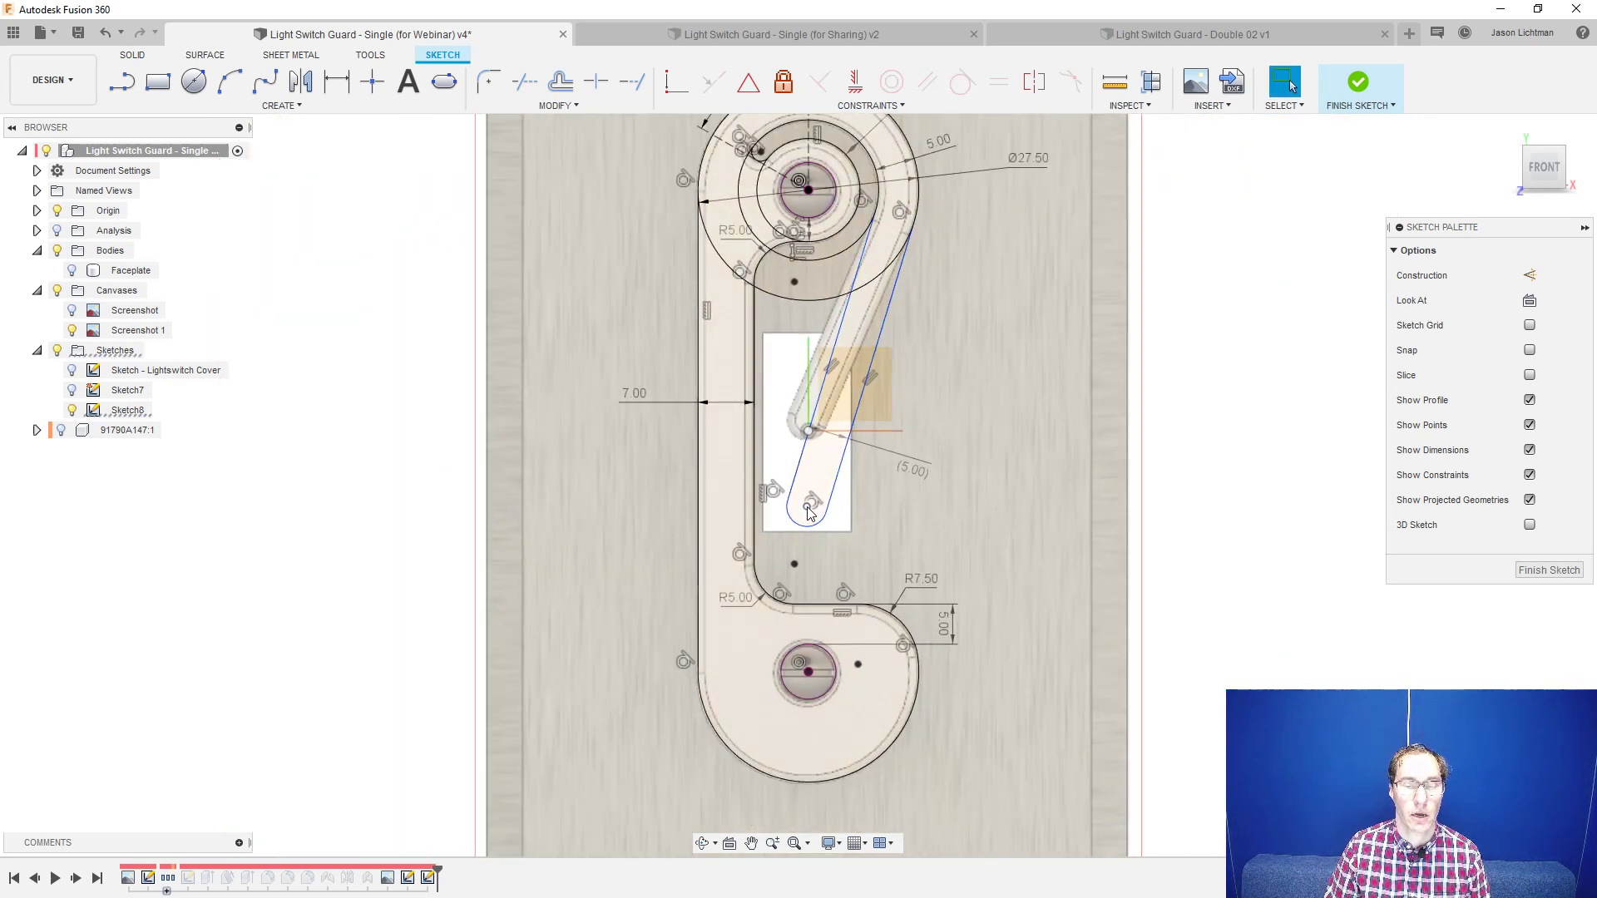
mouse_move(808, 514)
mouse_down()
mouse_move(849, 504)
mouse_move(806, 503)
mouse_move(798, 485)
mouse_move(810, 516)
mouse_up()
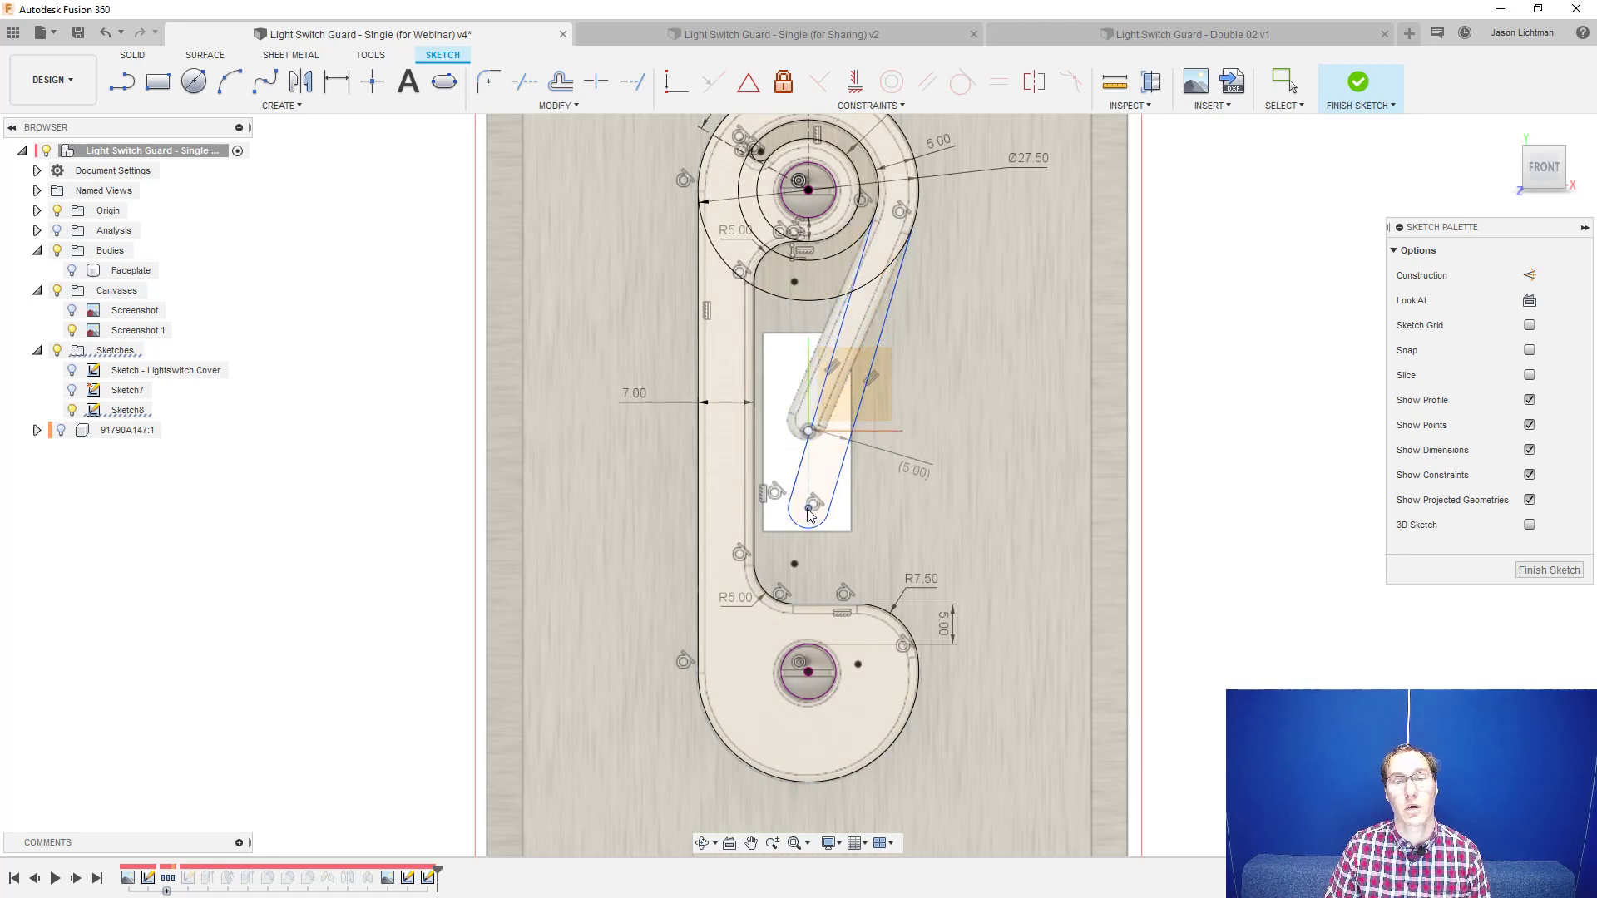
drag(810, 514, 819, 403)
scroll(819, 402, up, 3)
scroll(816, 404, up, 3)
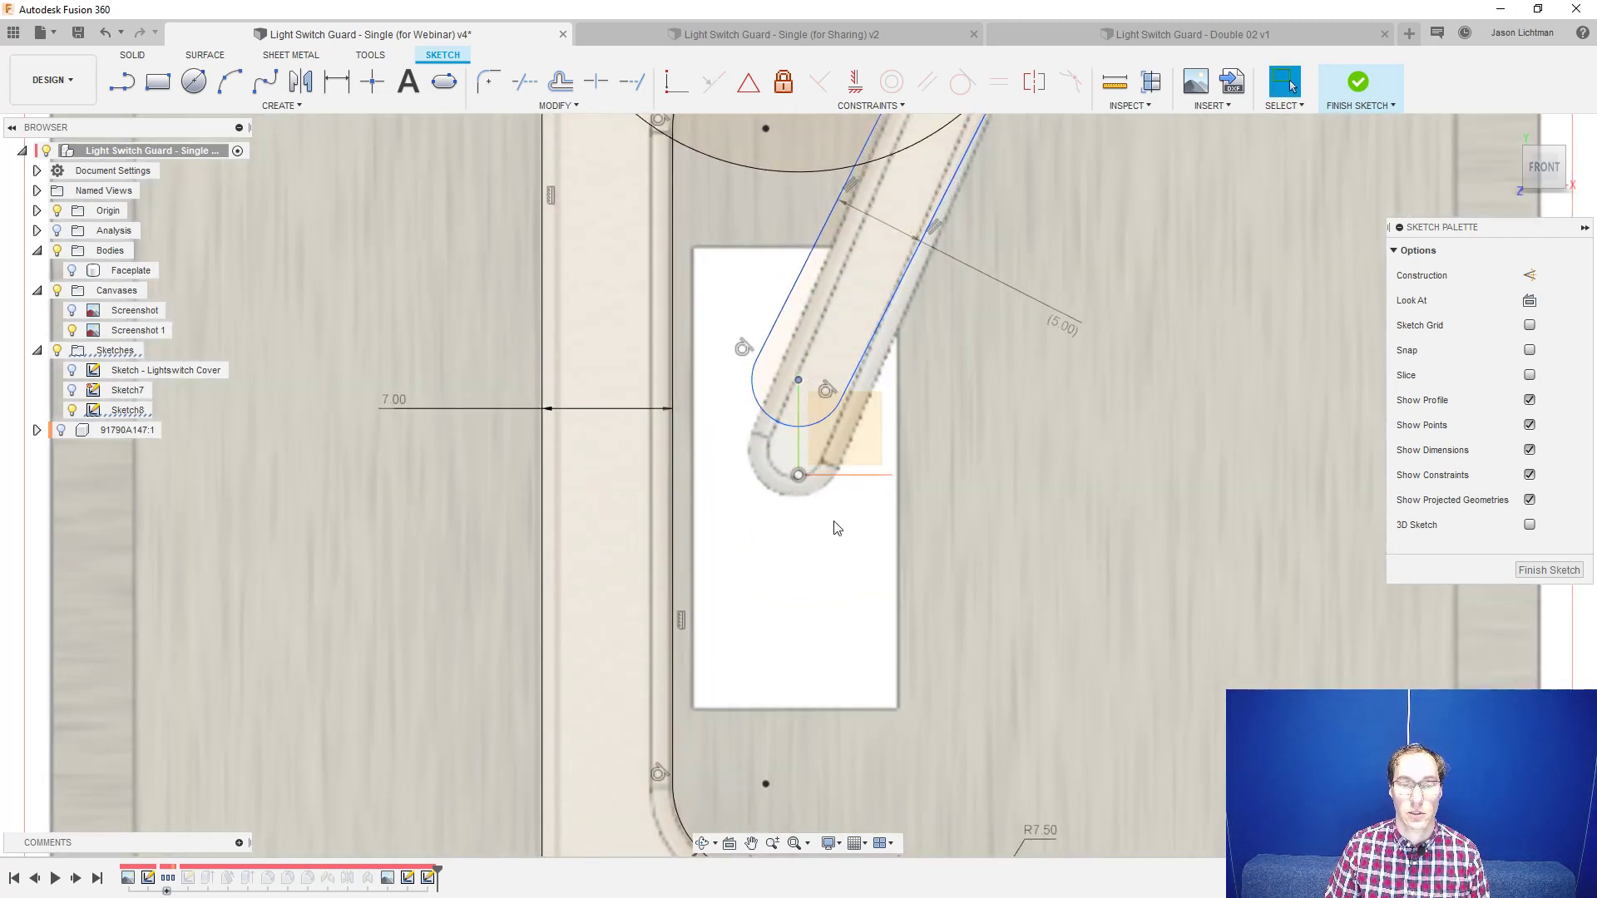
- Constrain the end arc's centre vertically to the origin, test it by moving the arc centre, and hide the Origin folder
click(801, 381)
click(854, 88)
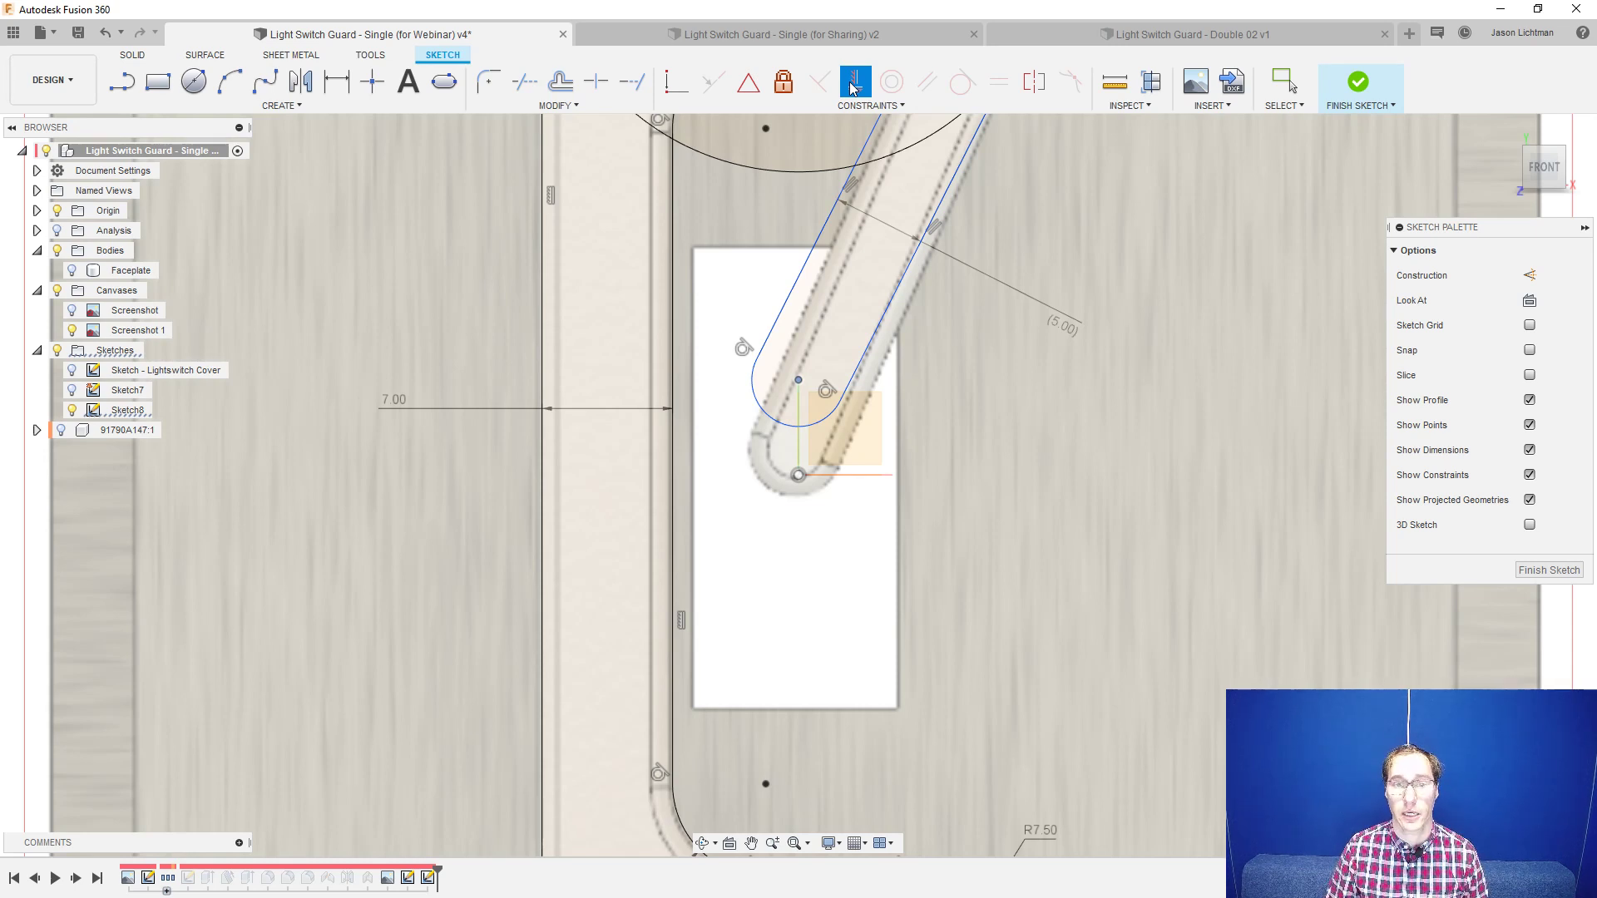
click(797, 381)
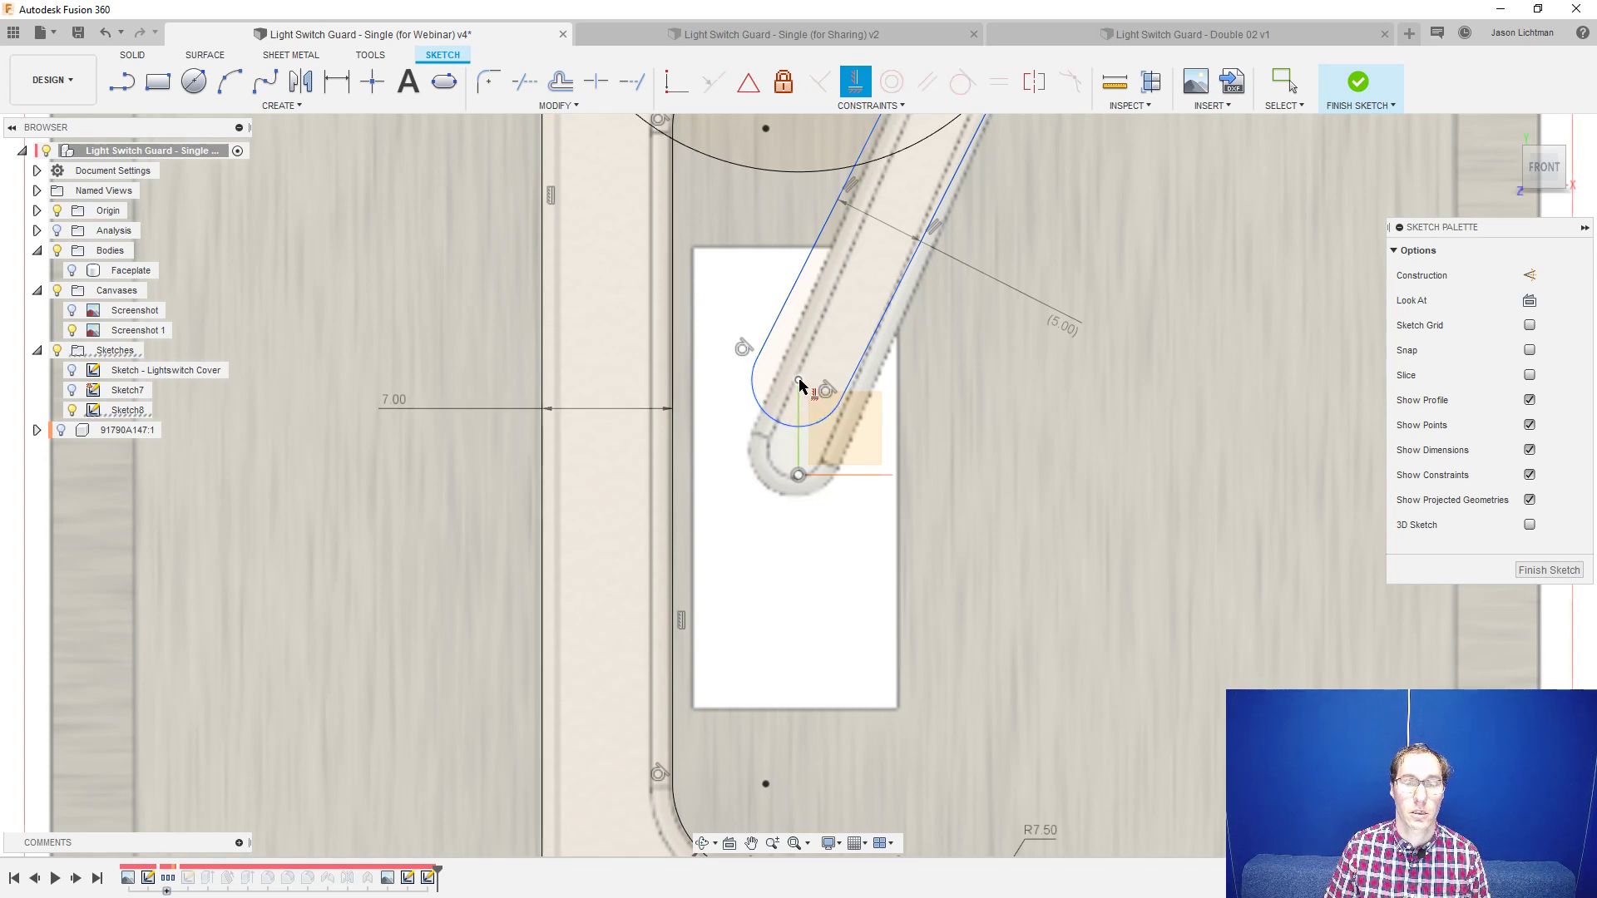
click(799, 477)
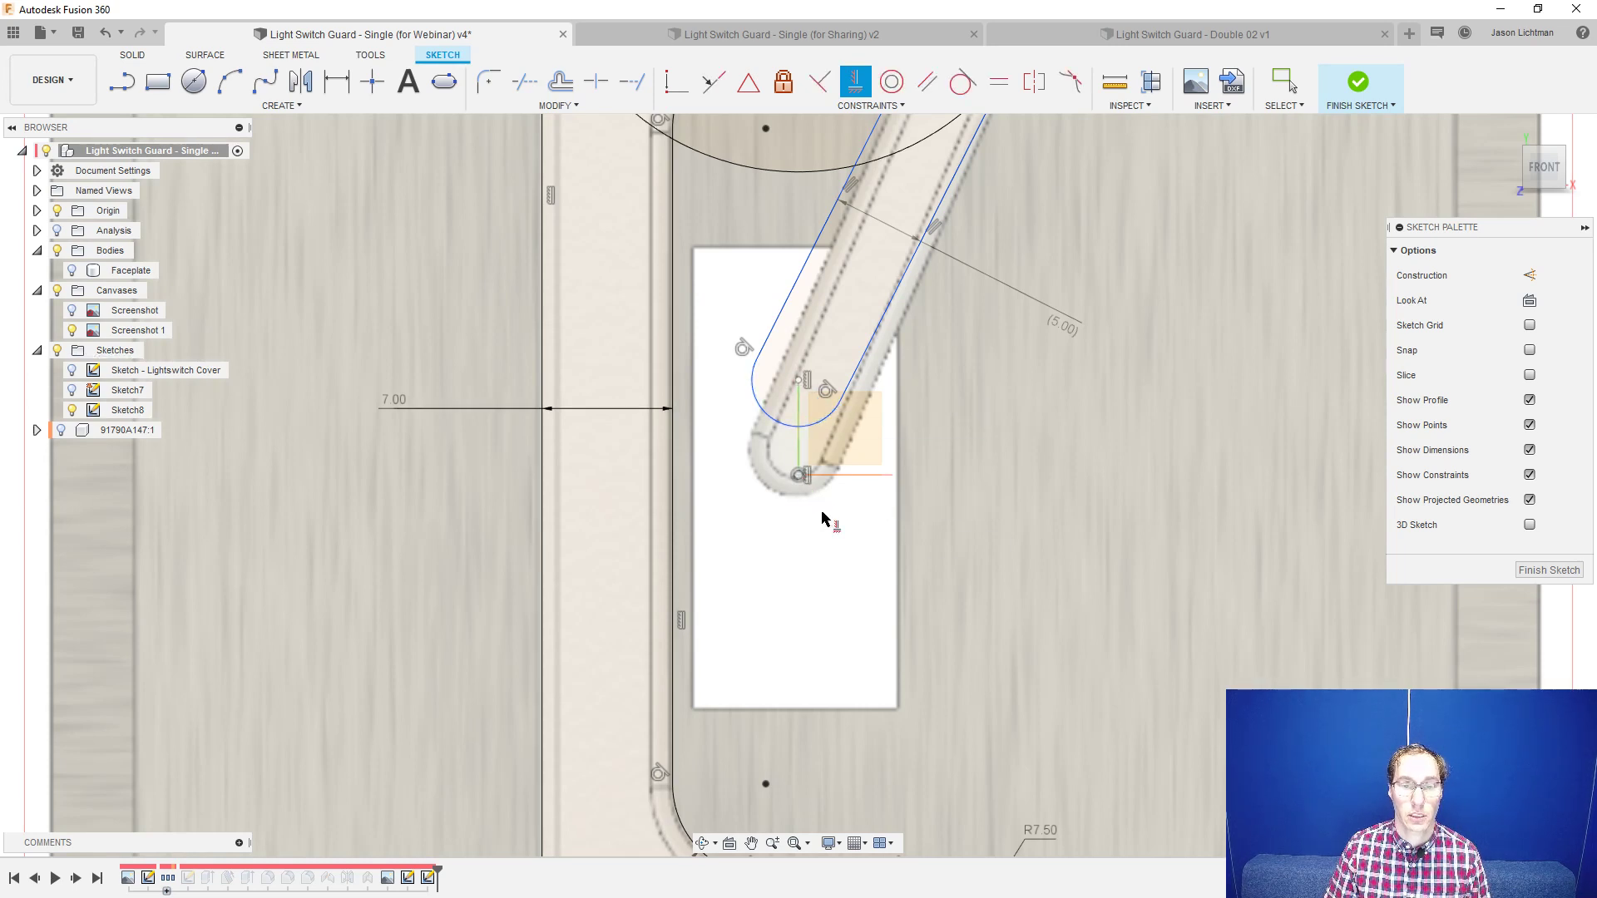
key(Escape)
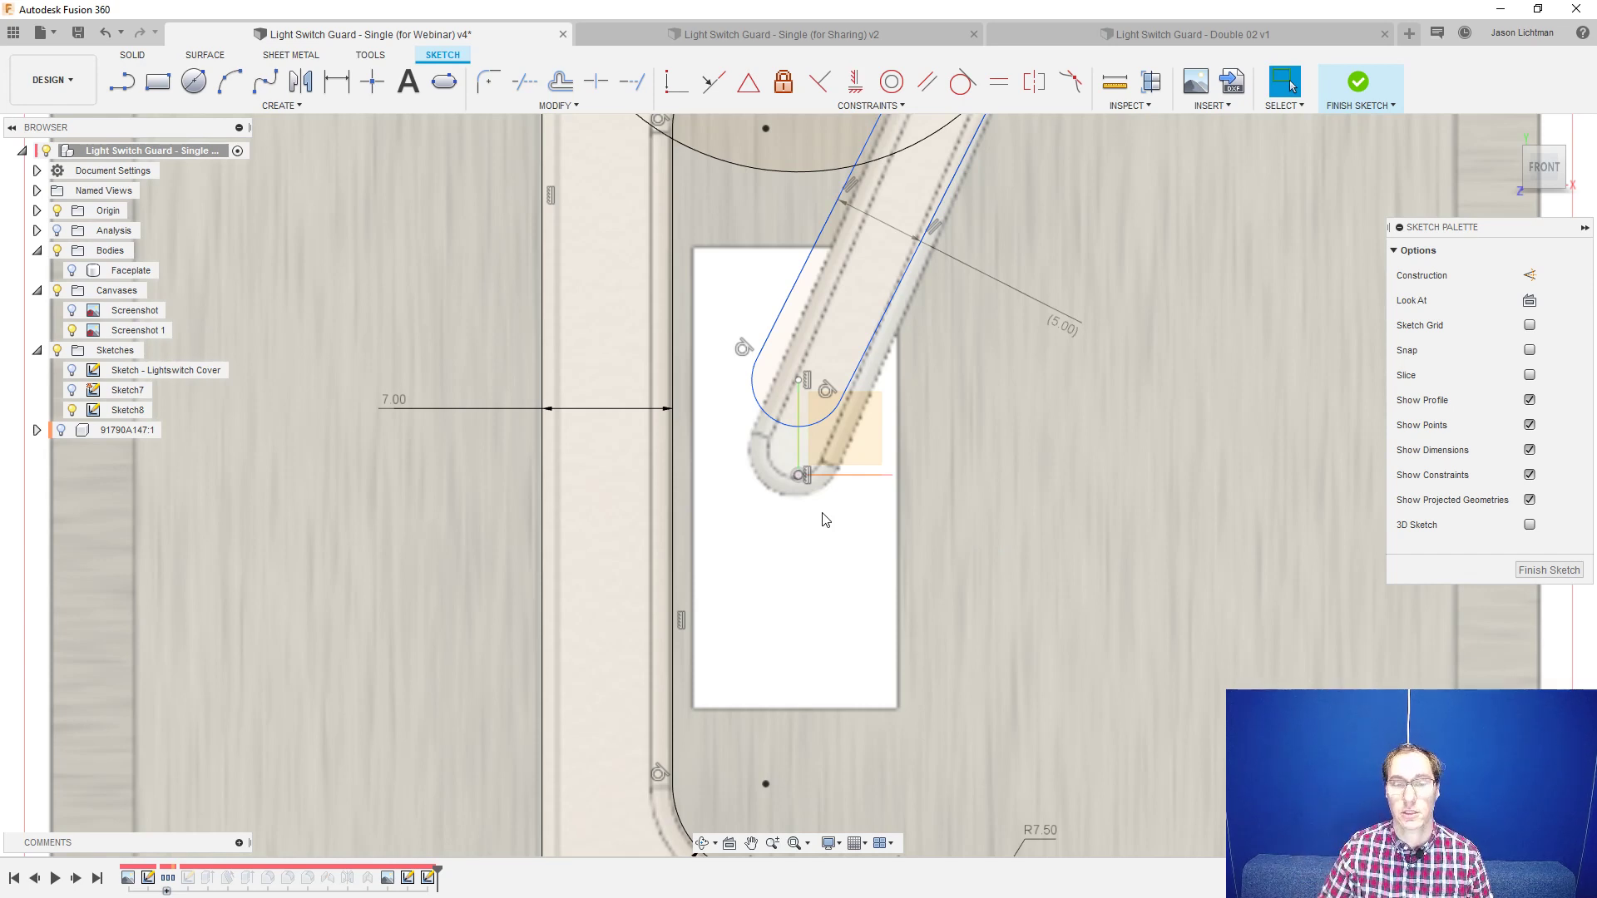
mouse_move(799, 383)
mouse_down()
mouse_move(798, 435)
mouse_move(797, 287)
mouse_move(795, 357)
mouse_move(781, 359)
mouse_up()
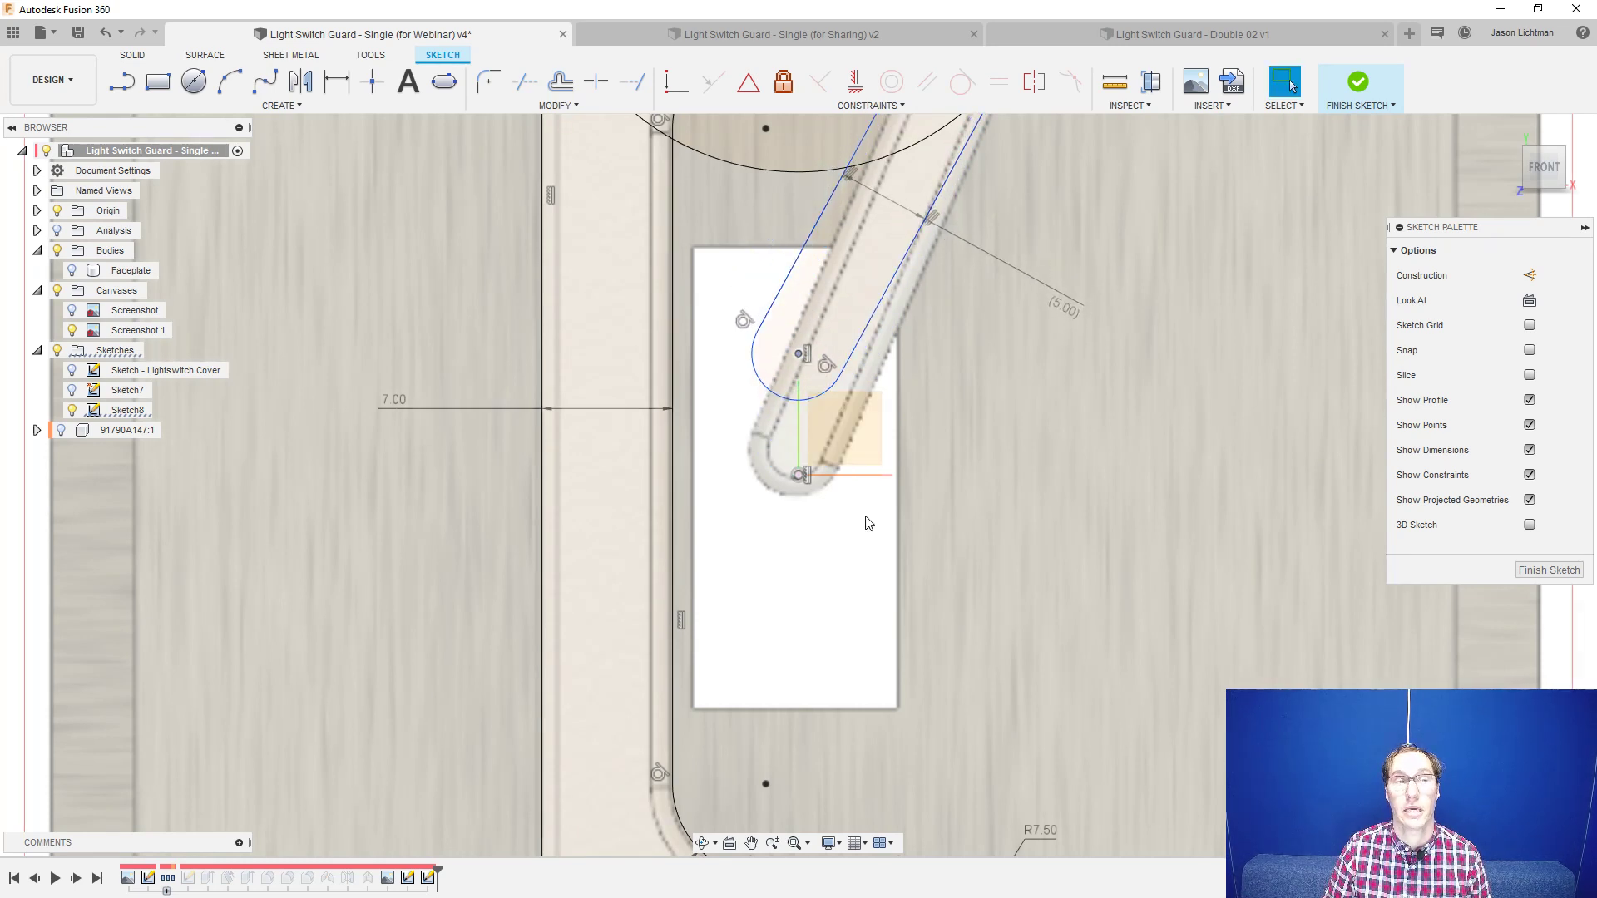
click(57, 211)
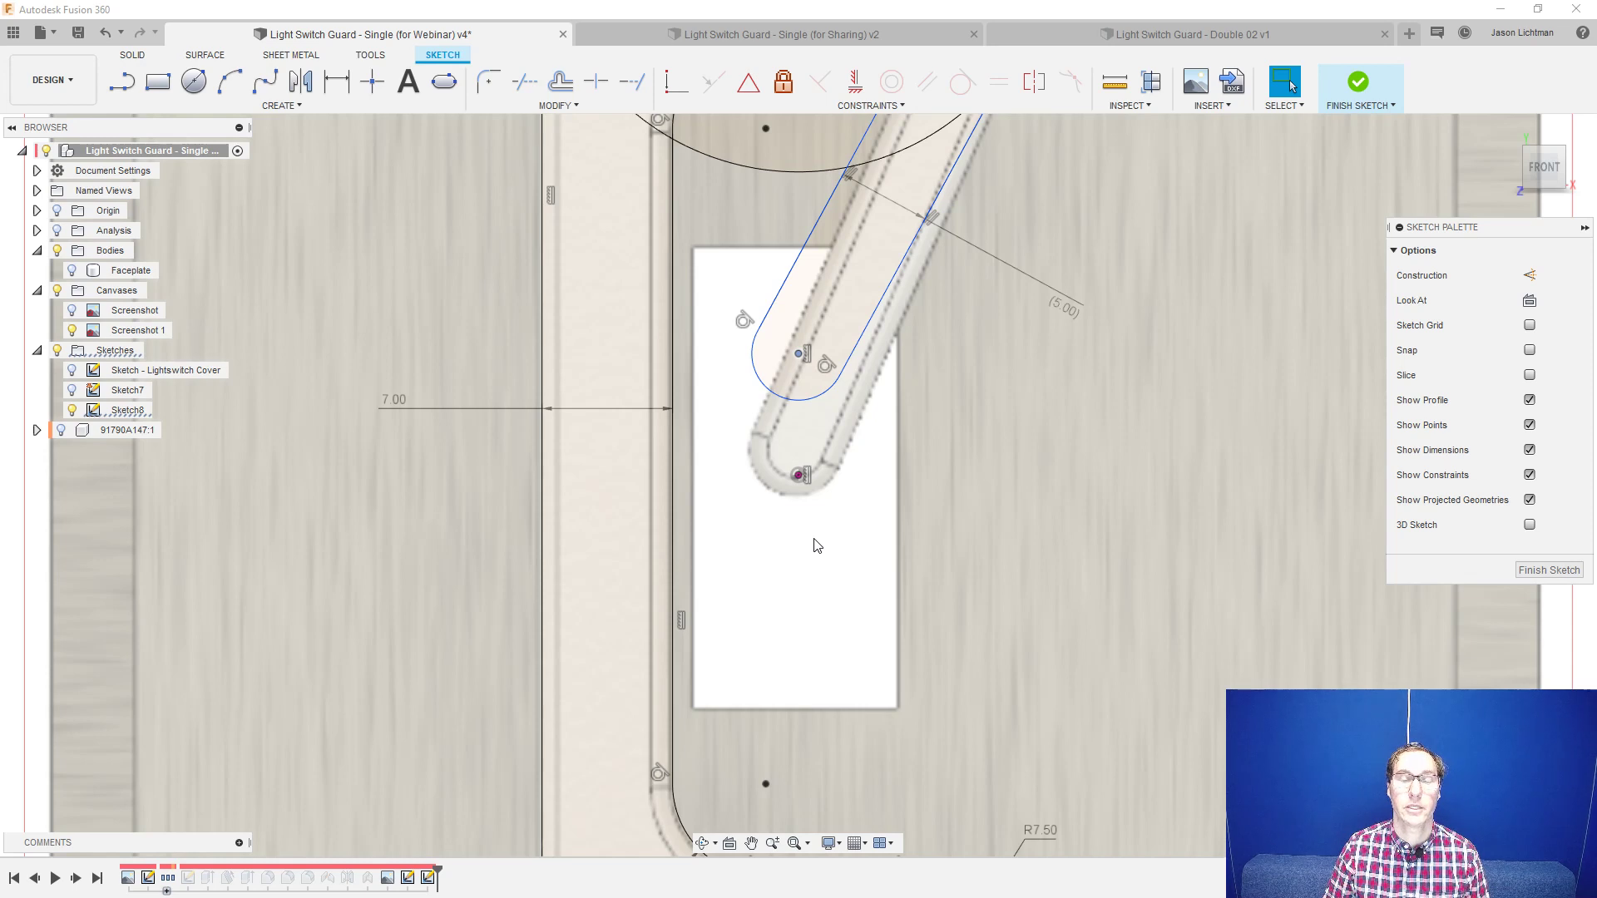
key(d)
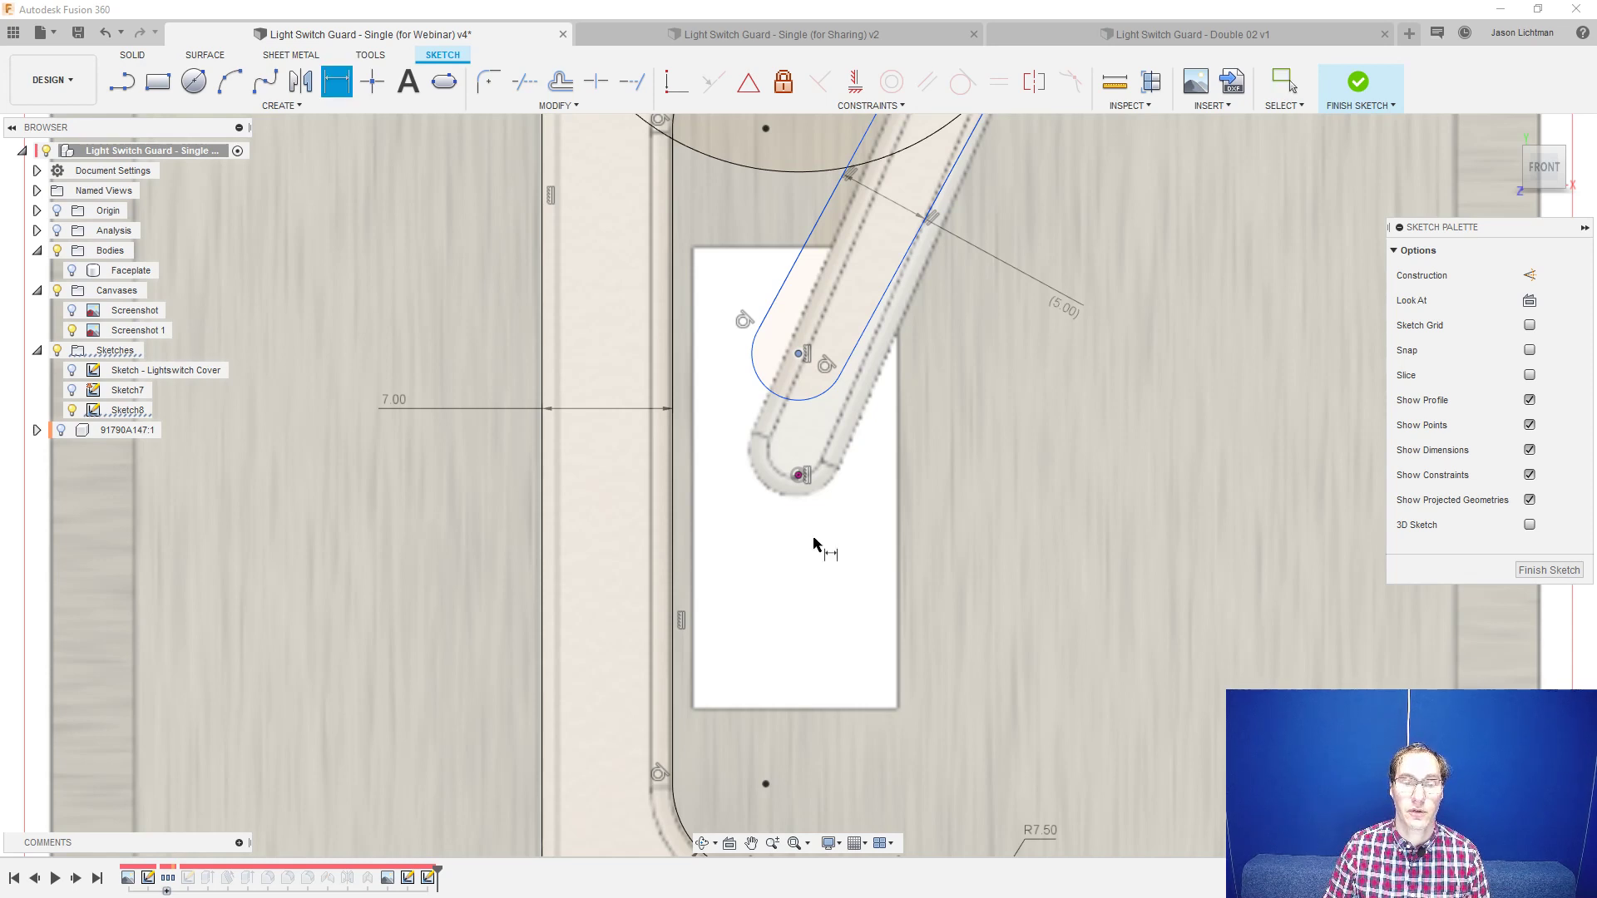
click(798, 475)
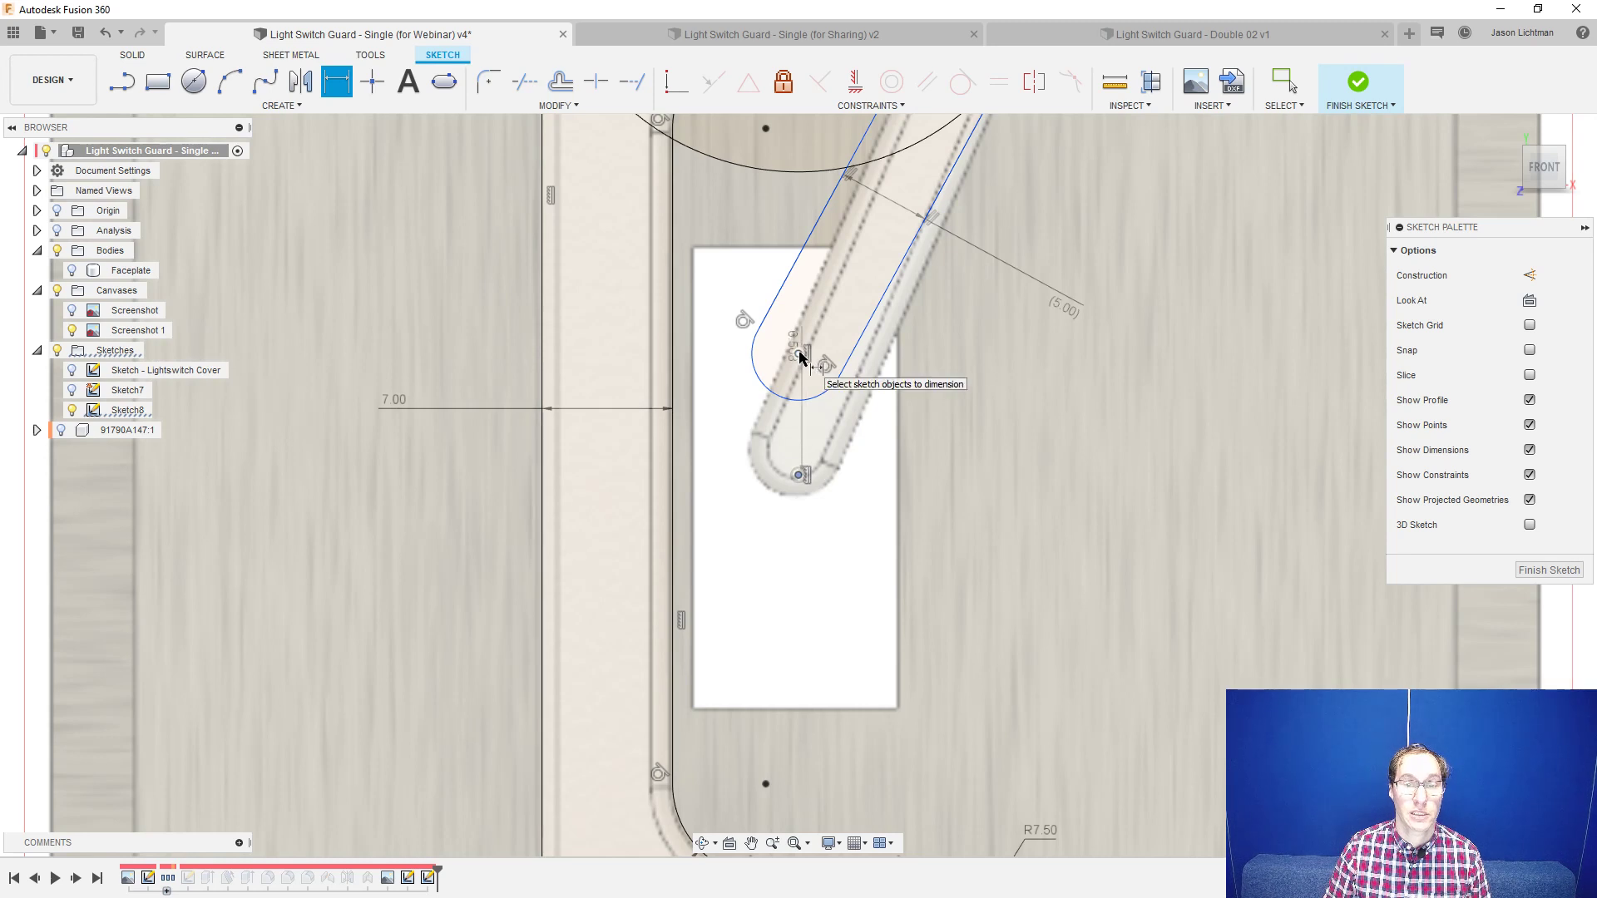
key(Escape)
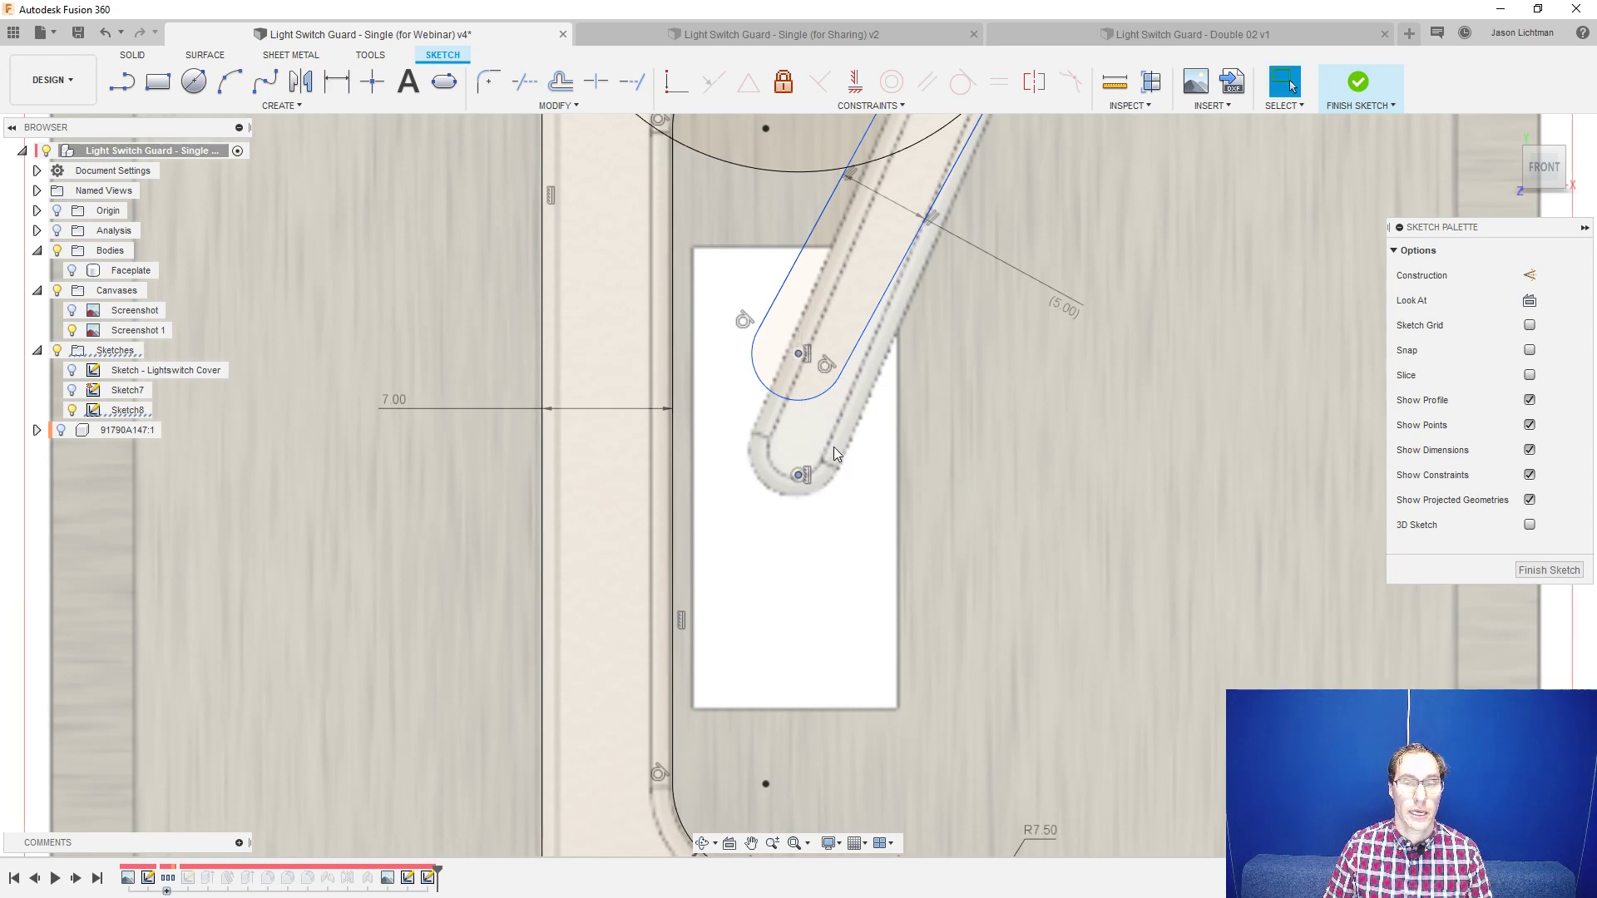
- Add a 2 mm dimension from the origin to the end arc's lowest point using the Pick Circle/Arc Tangent option
key(d)
right_click(845, 525)
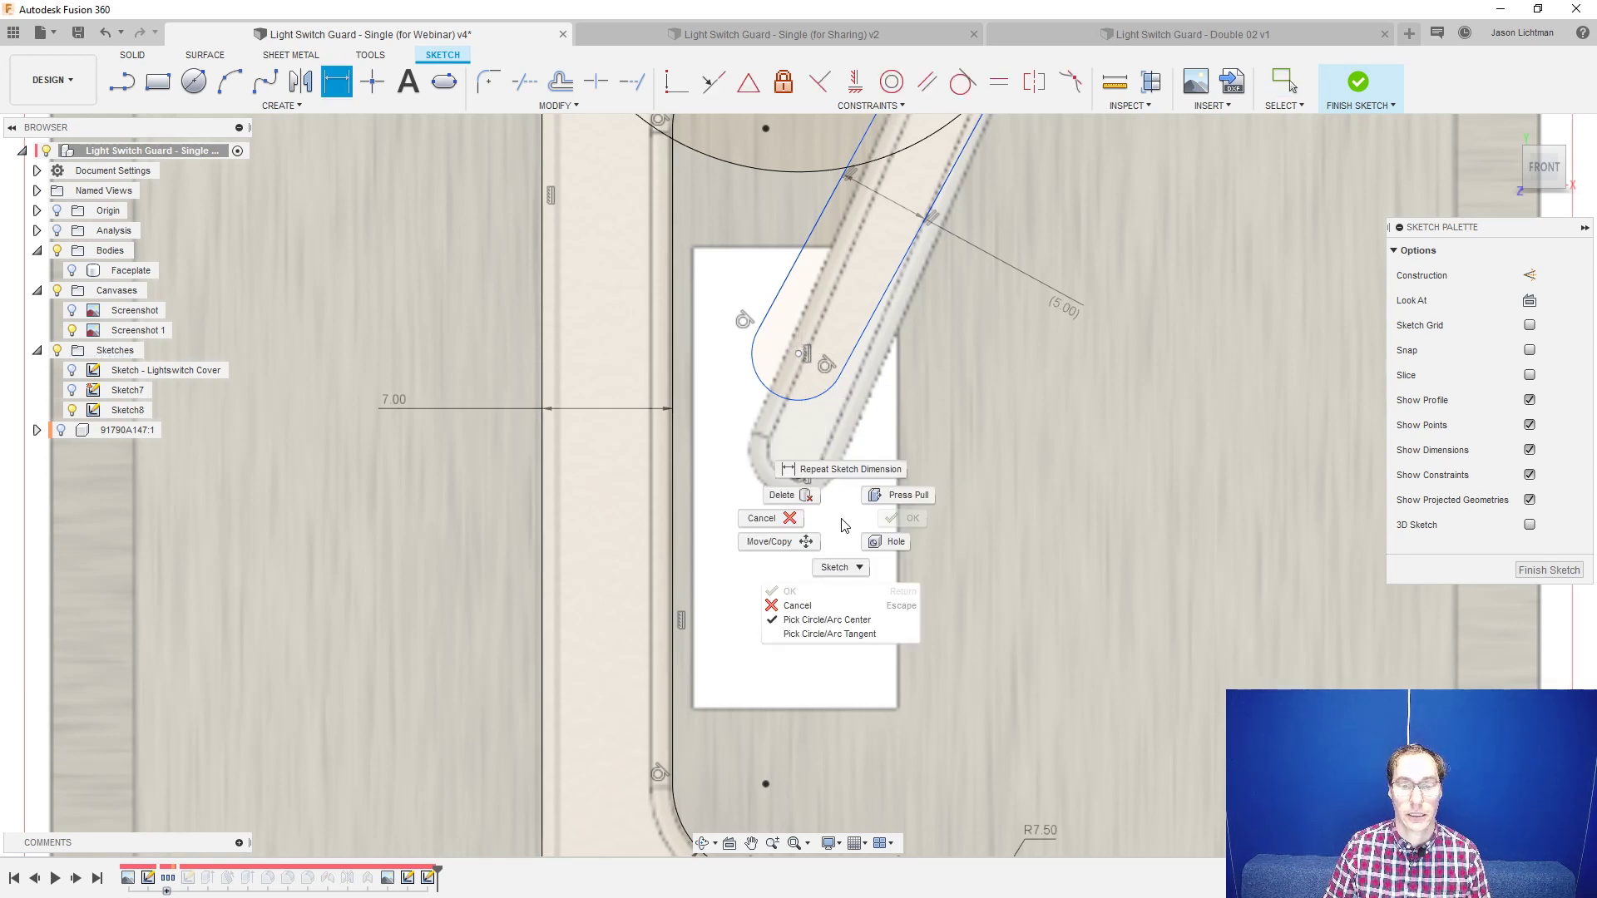
click(848, 636)
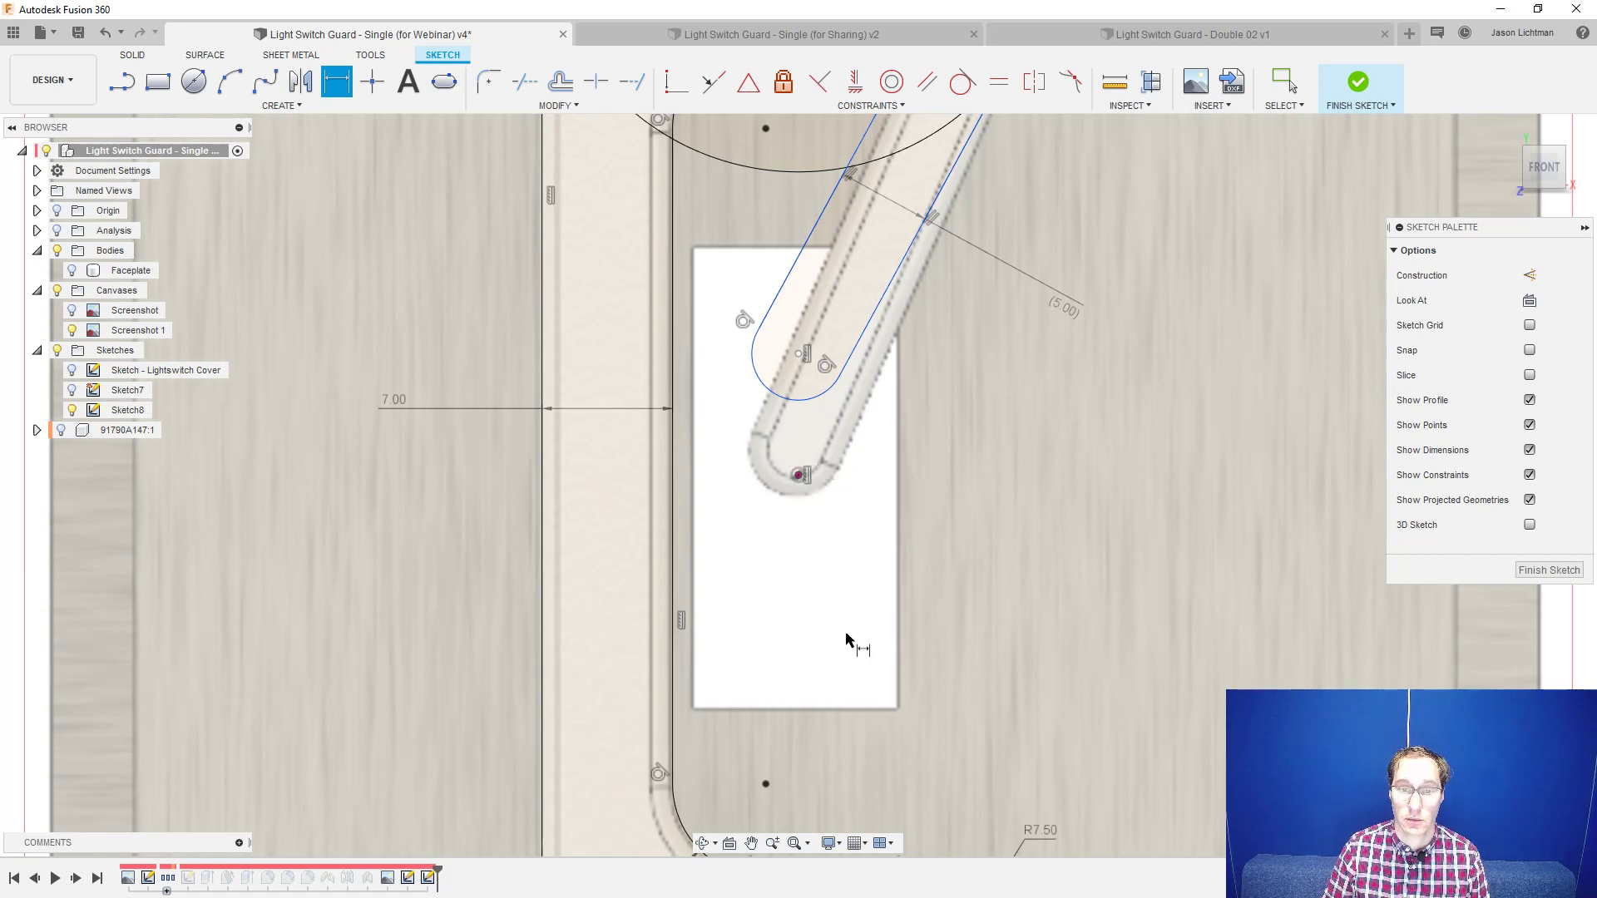
click(809, 402)
click(800, 474)
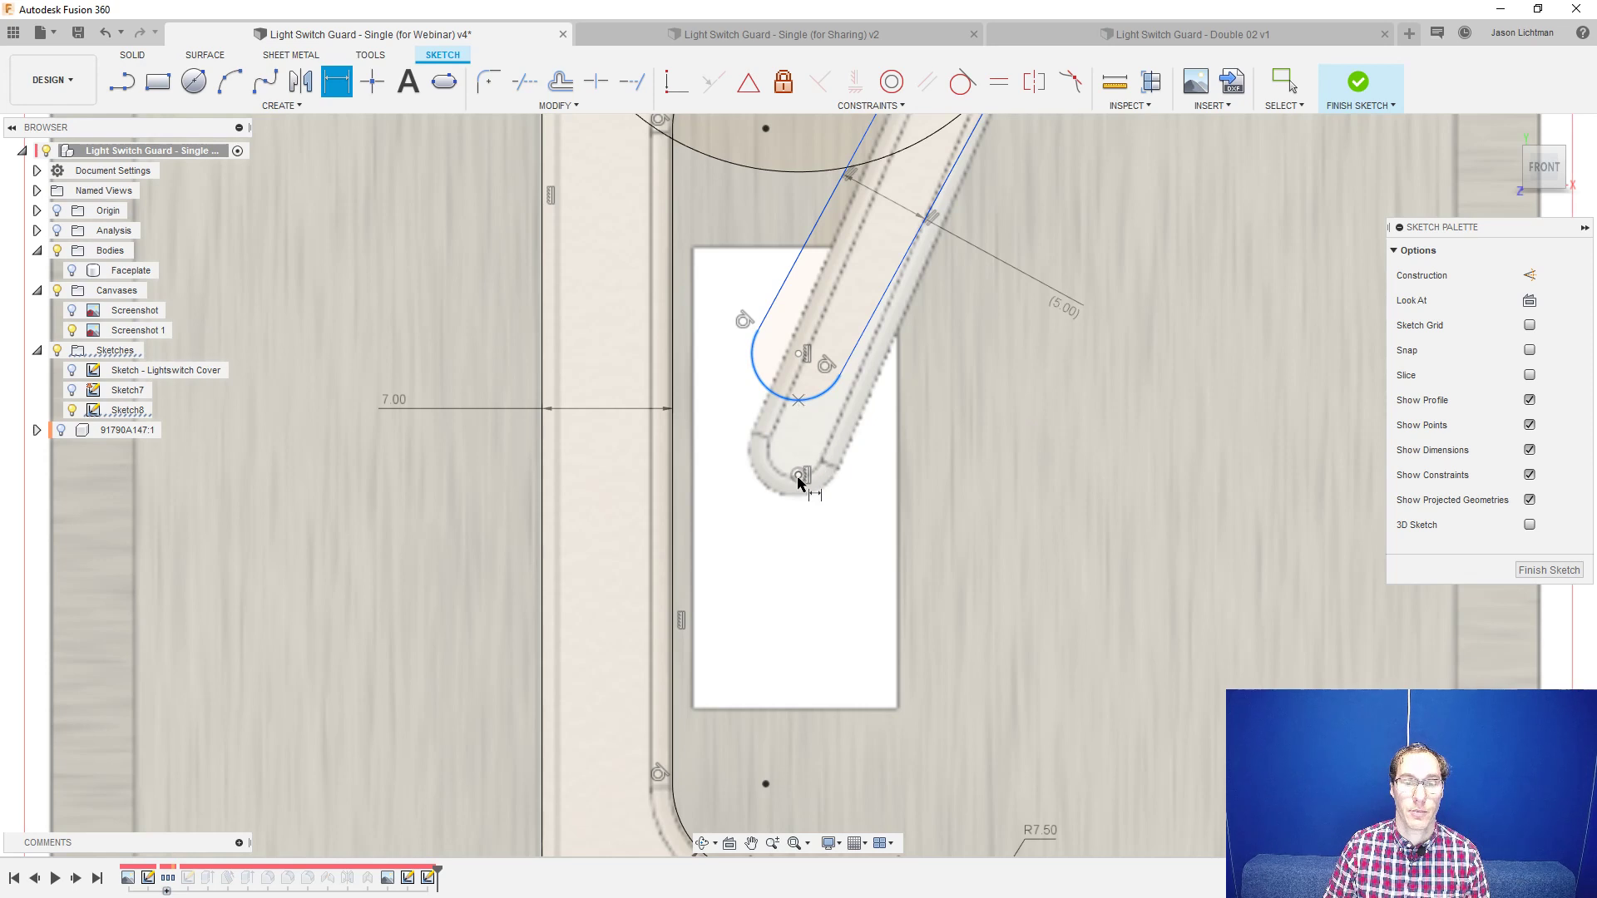
click(858, 446)
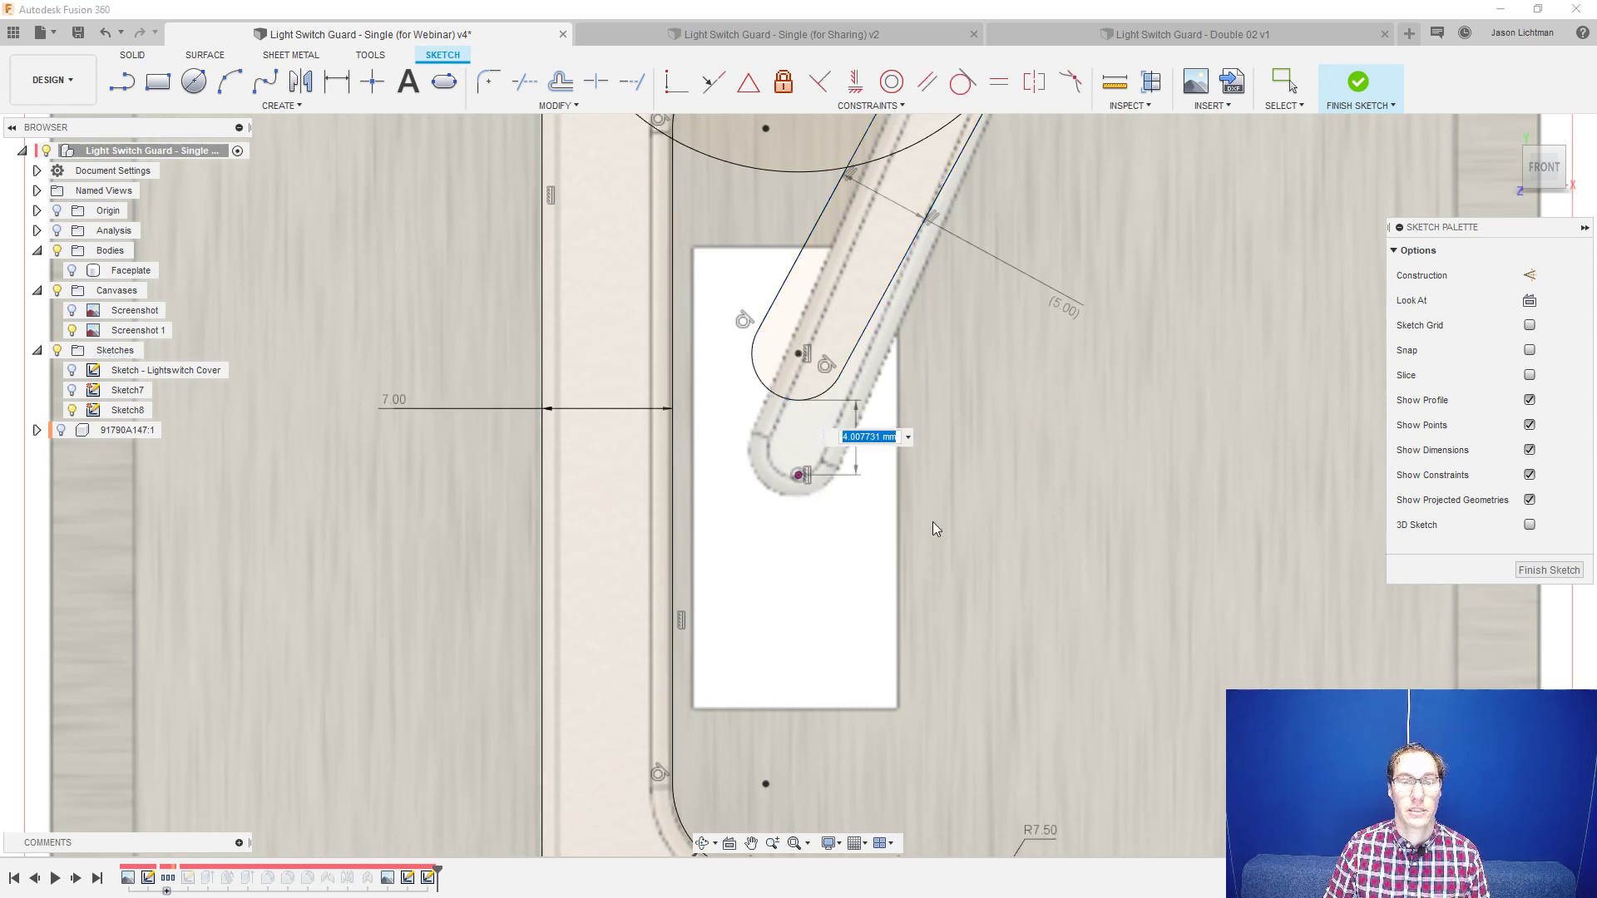
text(2)
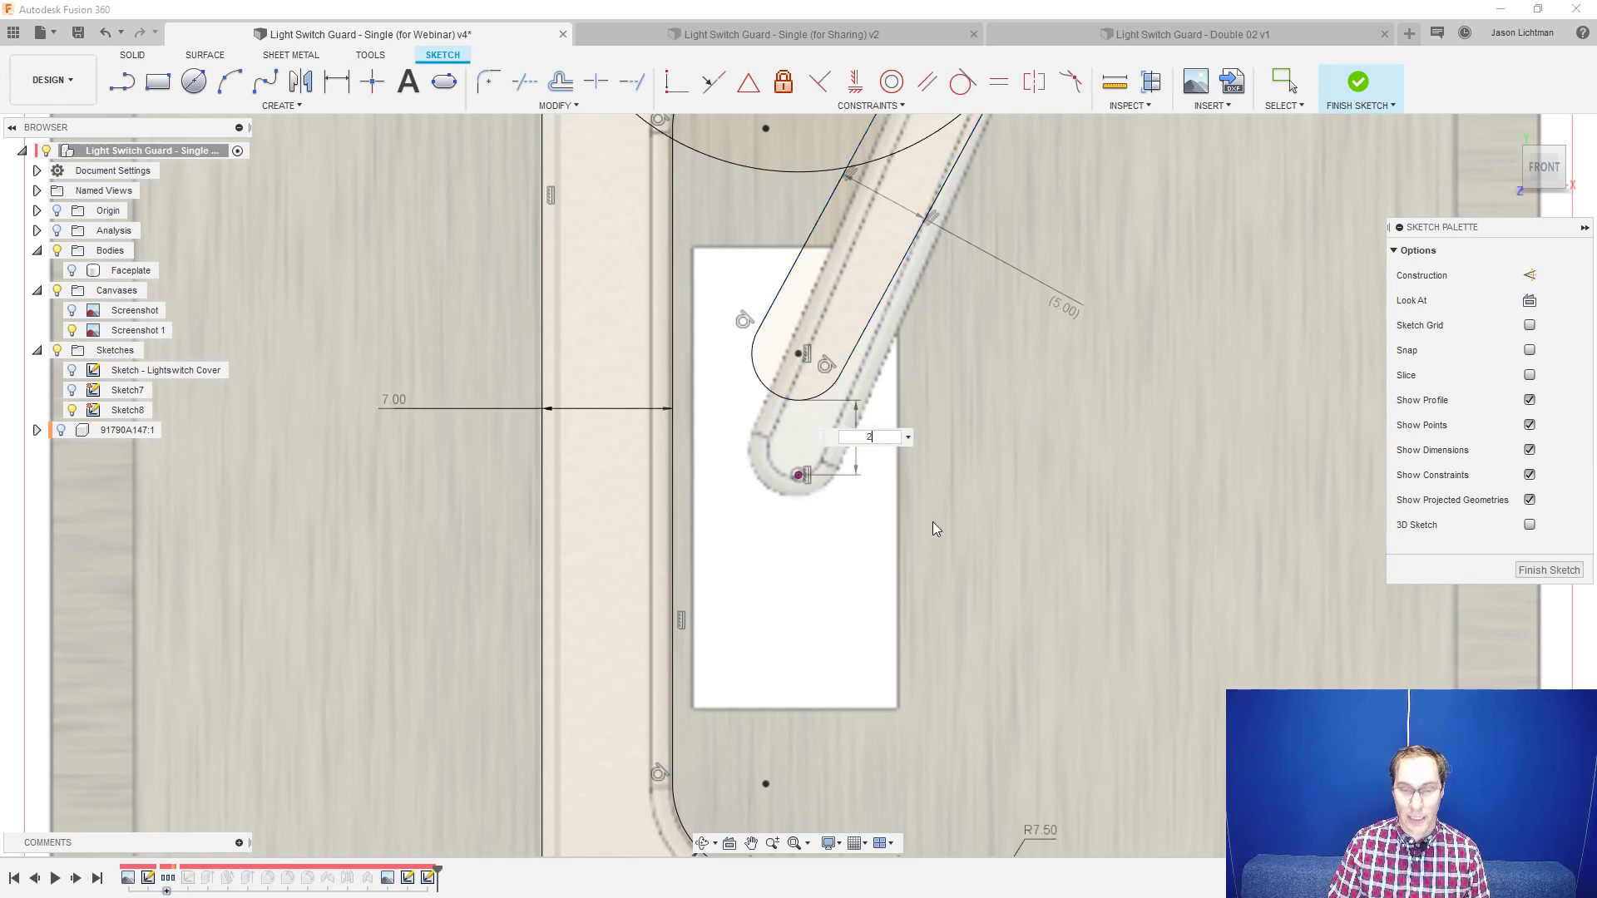
key(Return)
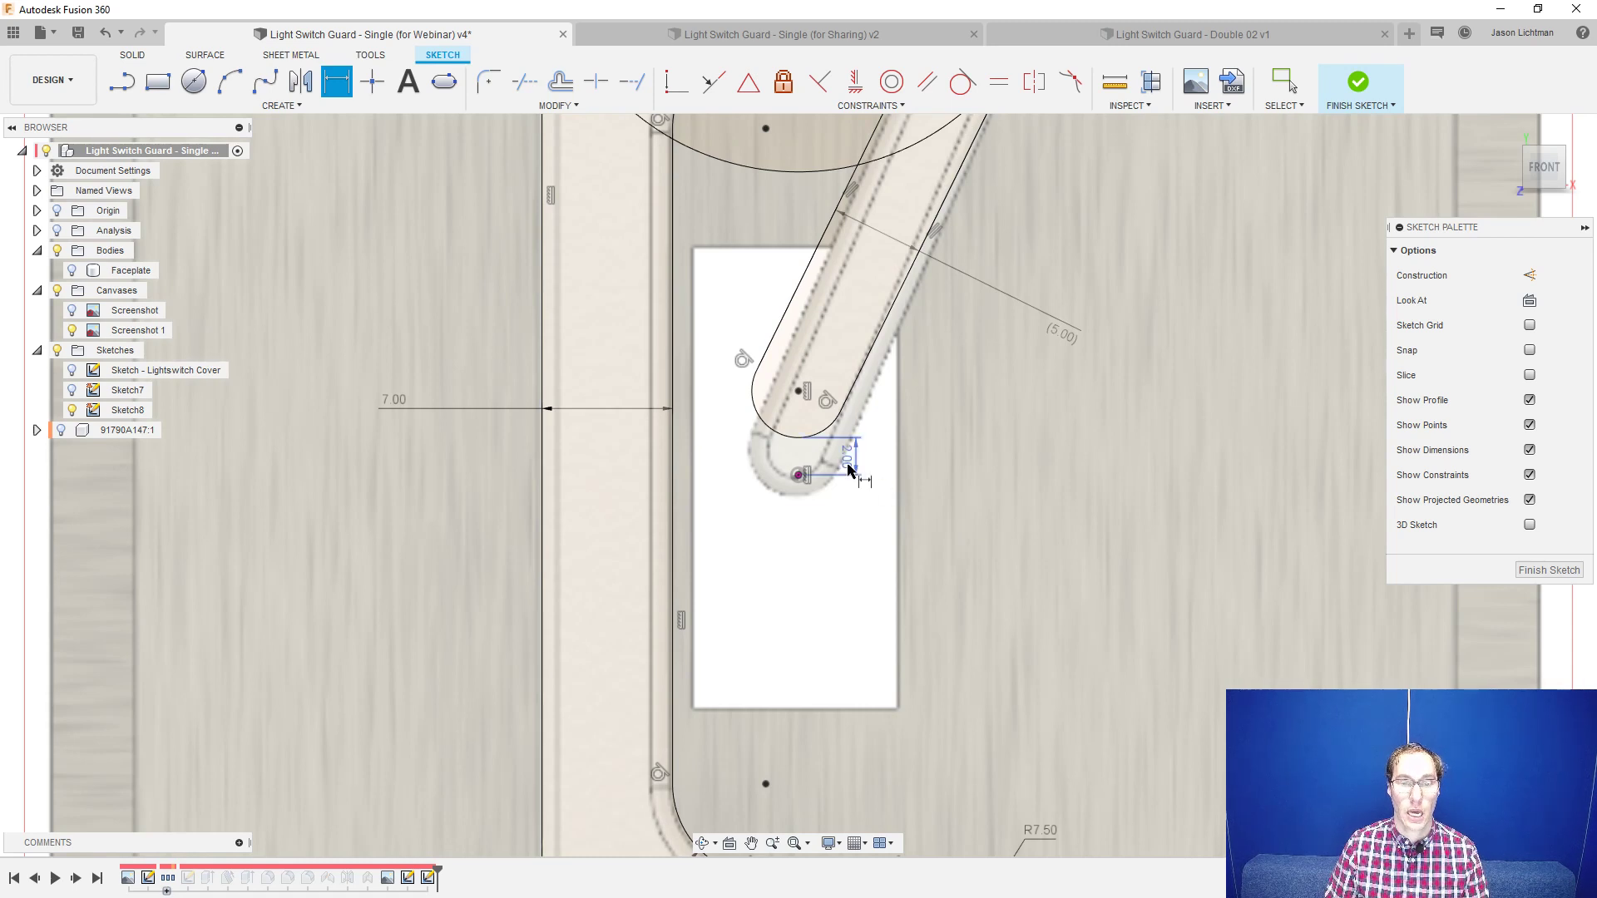
key(Escape)
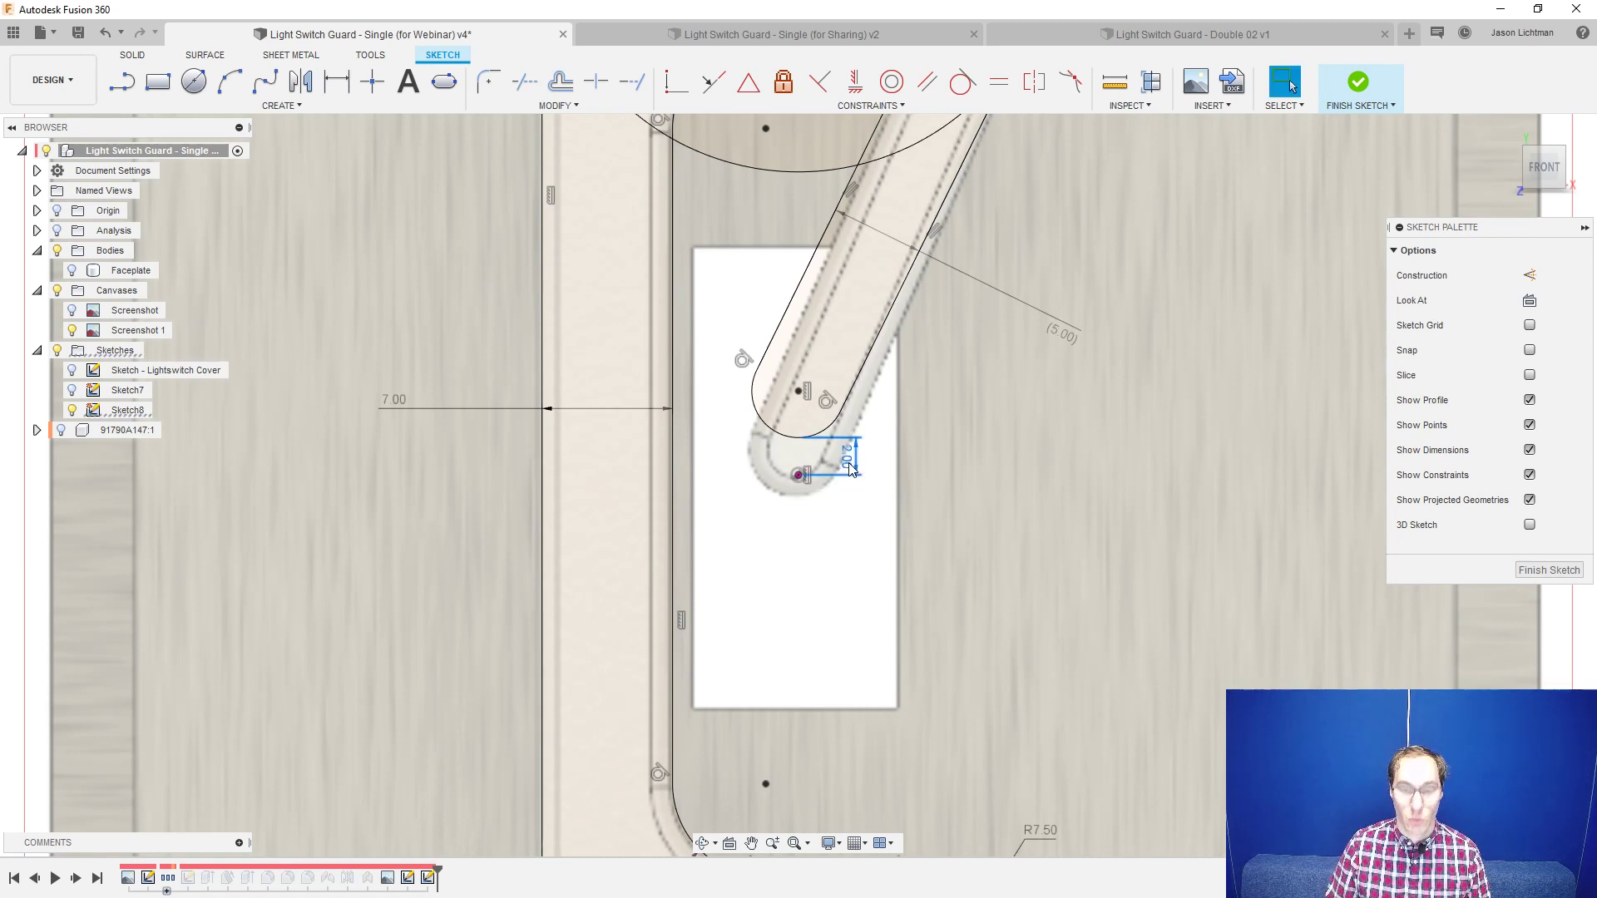
- Set the distance between the end arc's lowest point and the origin to 1 mm
double_click(850, 470)
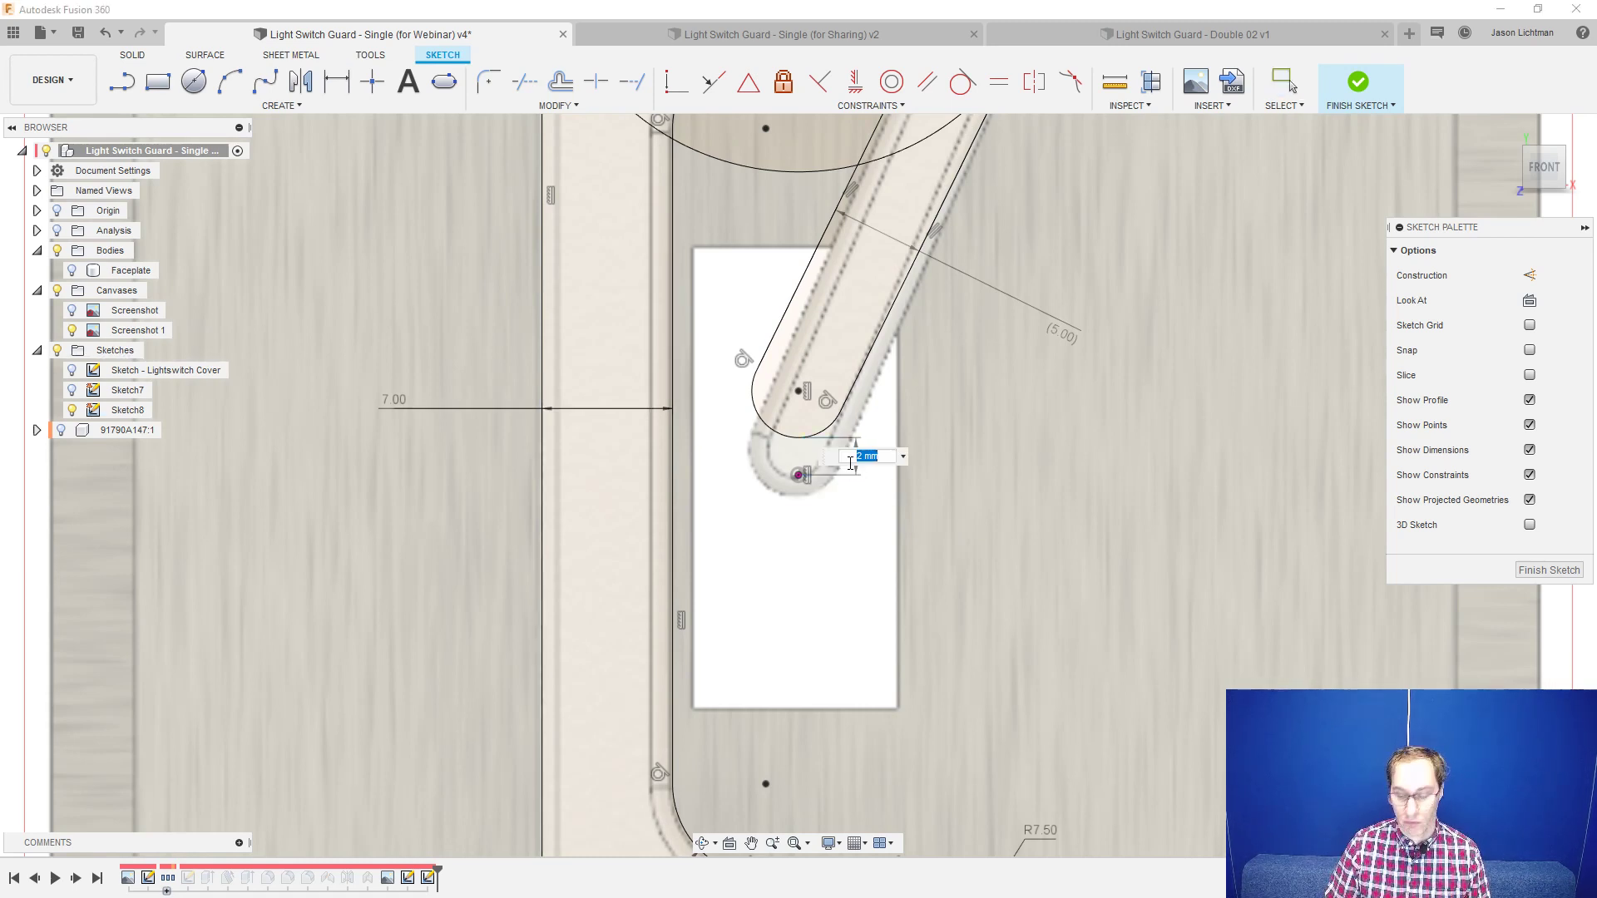
text(1)
key(Return)
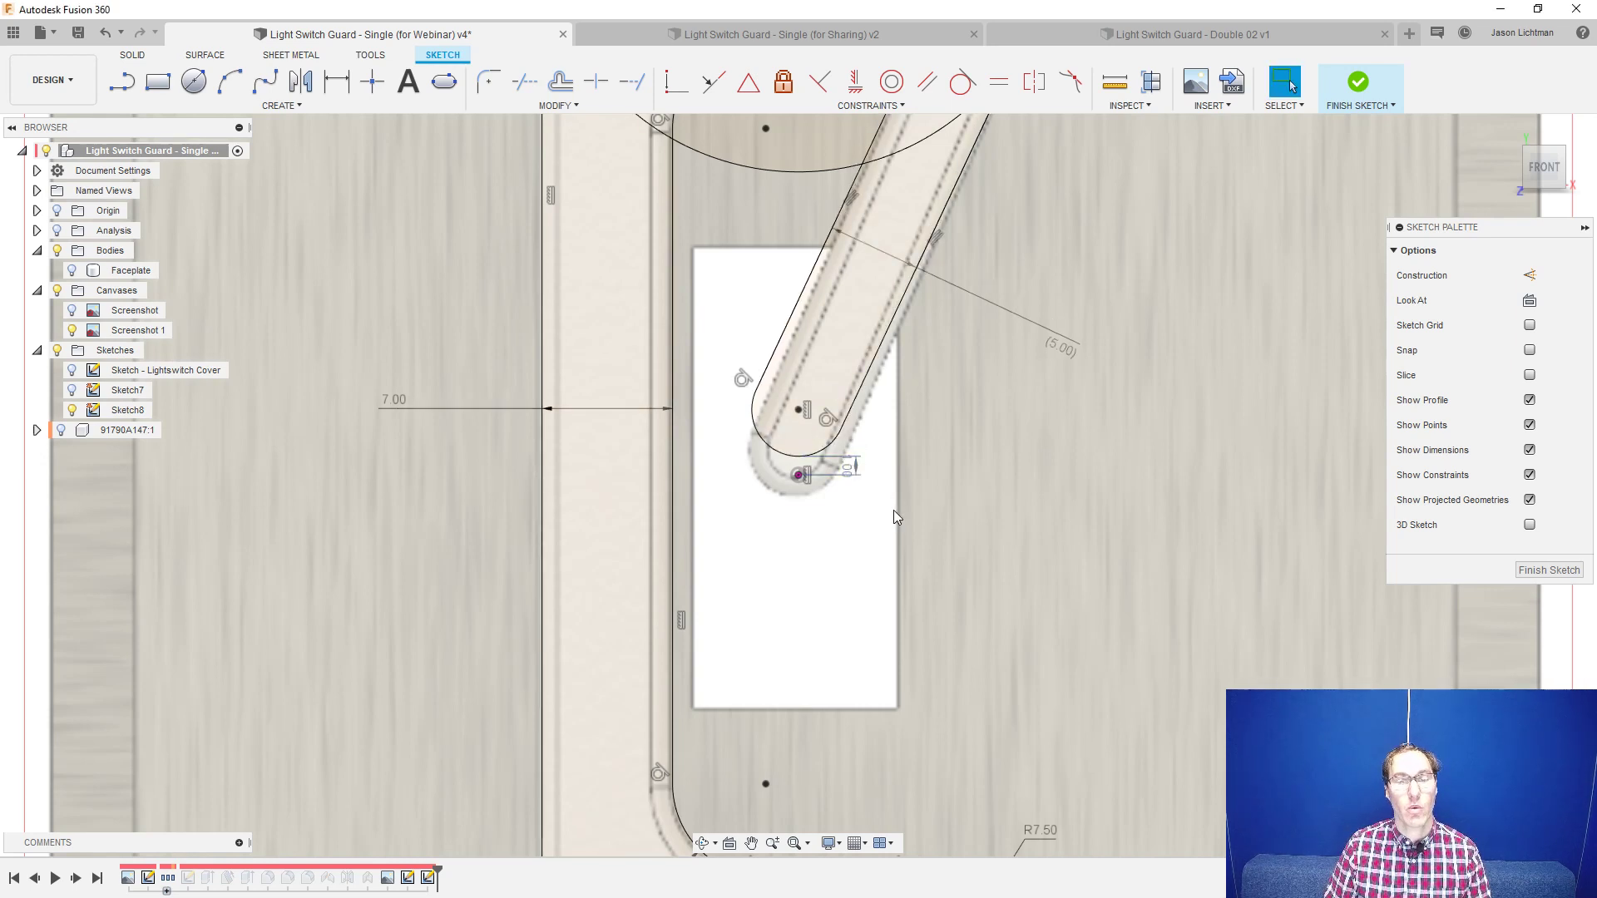
- Try to set the distance between the origin and the end arc's lowest point to -1 mm
double_click(852, 468)
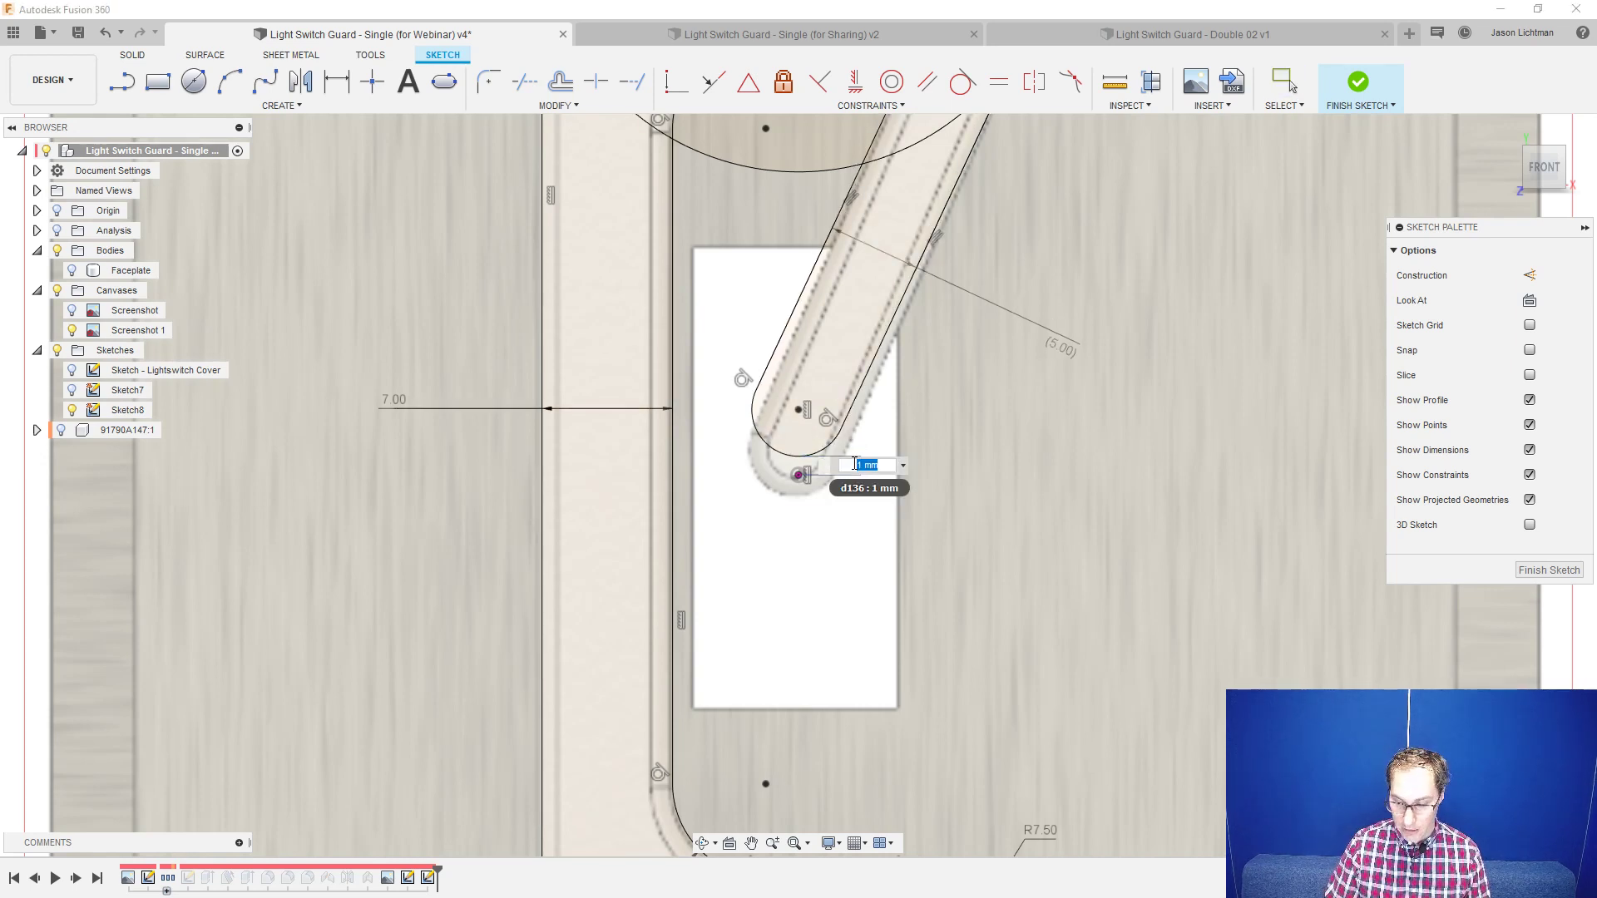
text(-1)
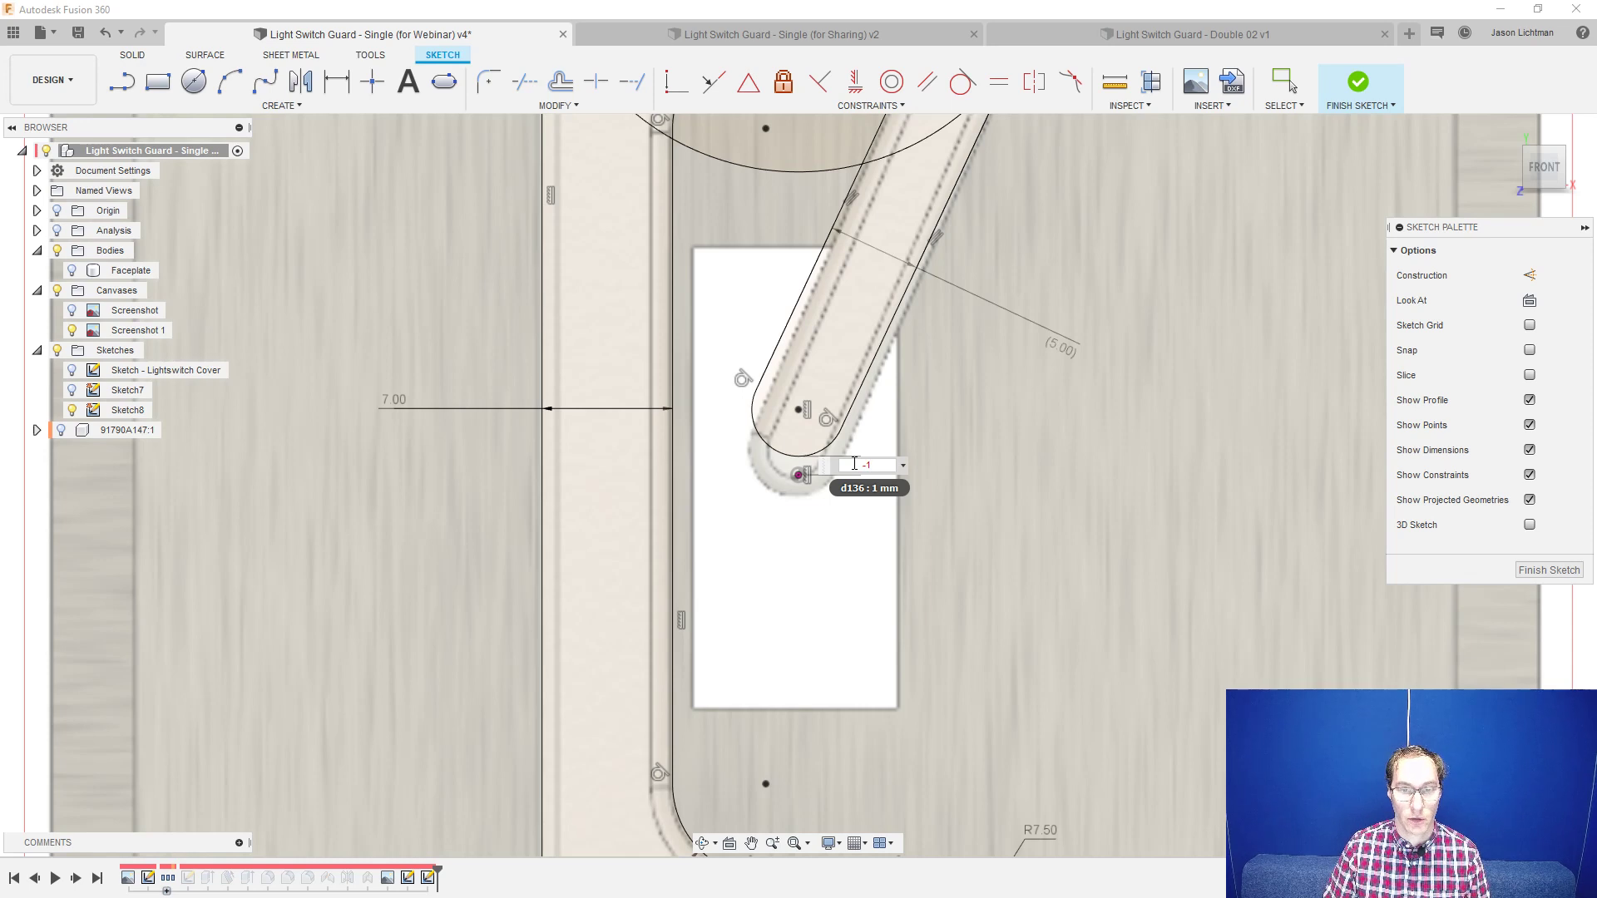
key(Return)
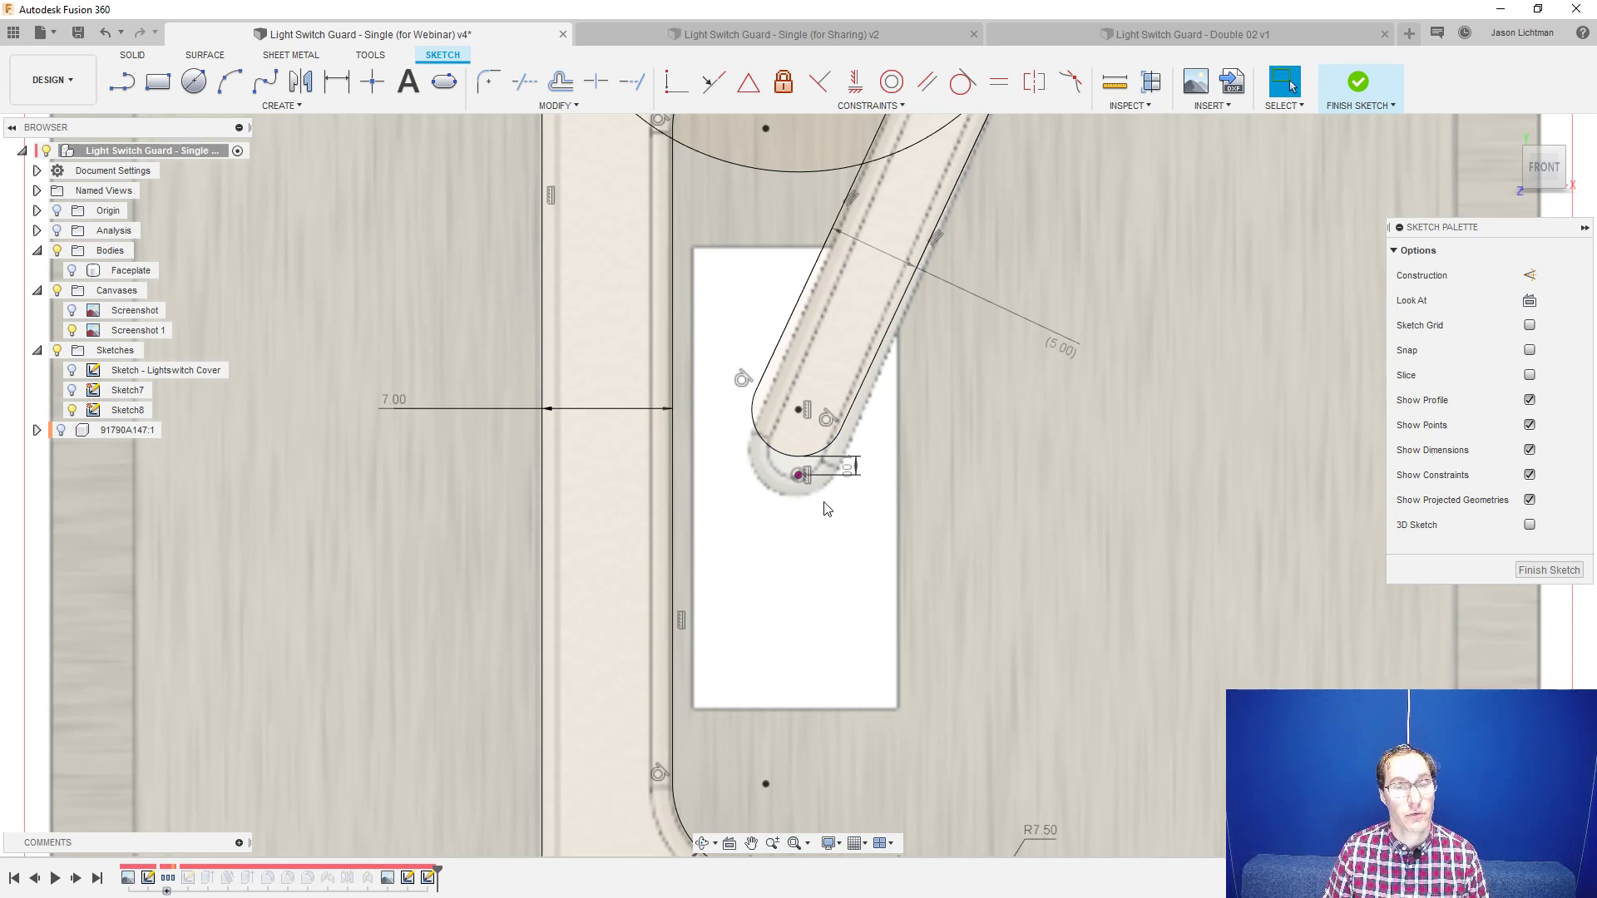
- Reposition the dimension between the origin and the end arc, and toggle it to driven
drag(845, 469, 838, 518)
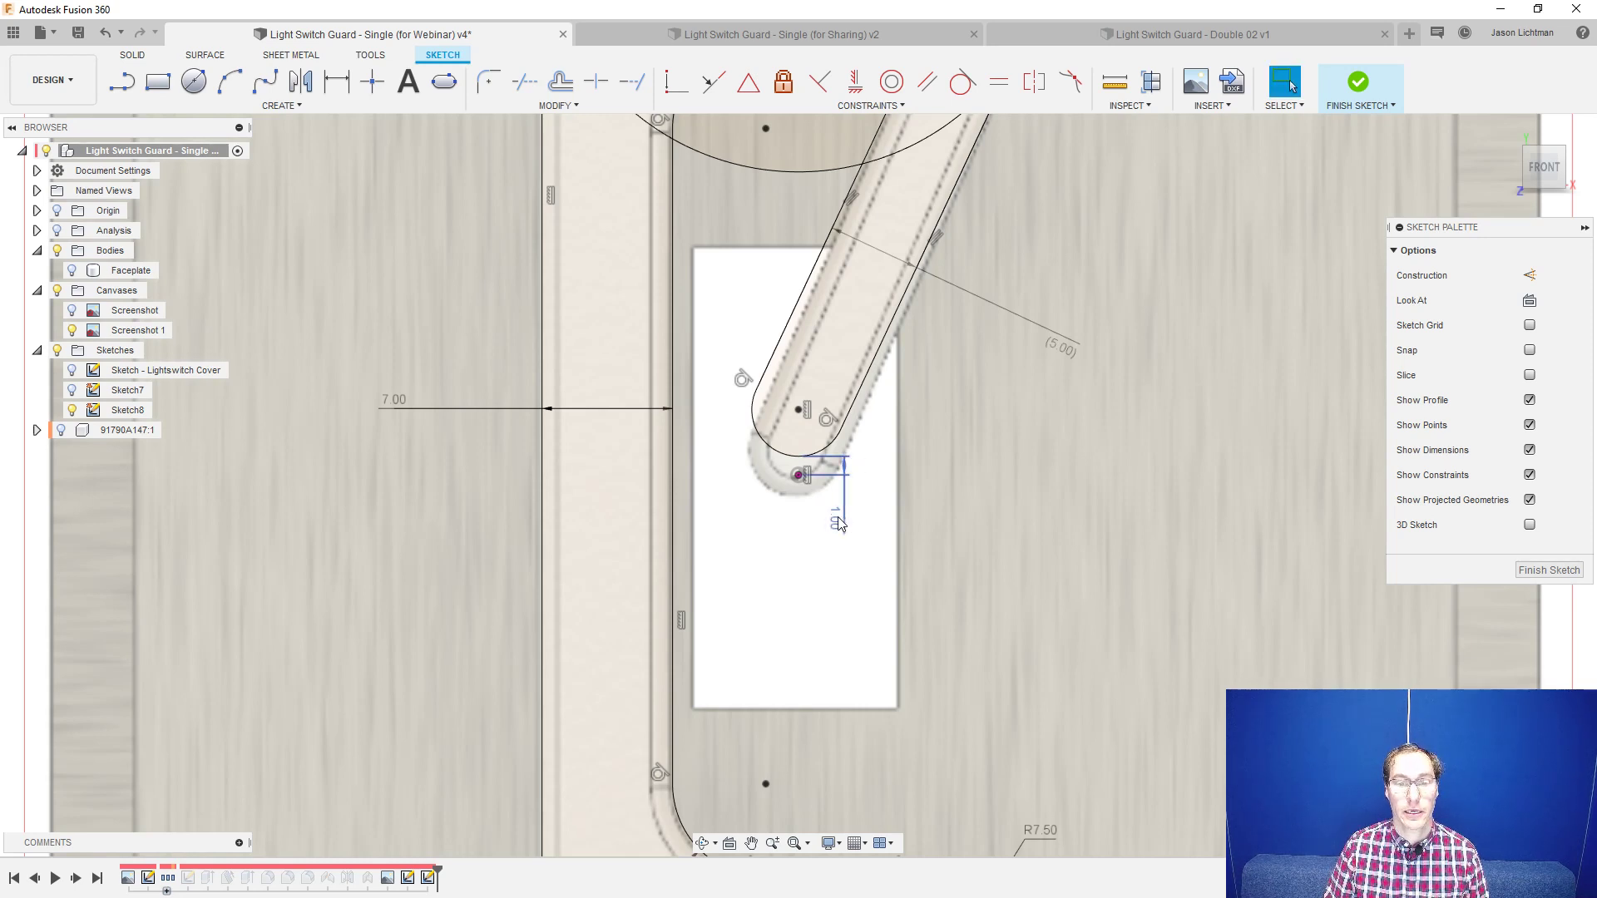
right_click(840, 522)
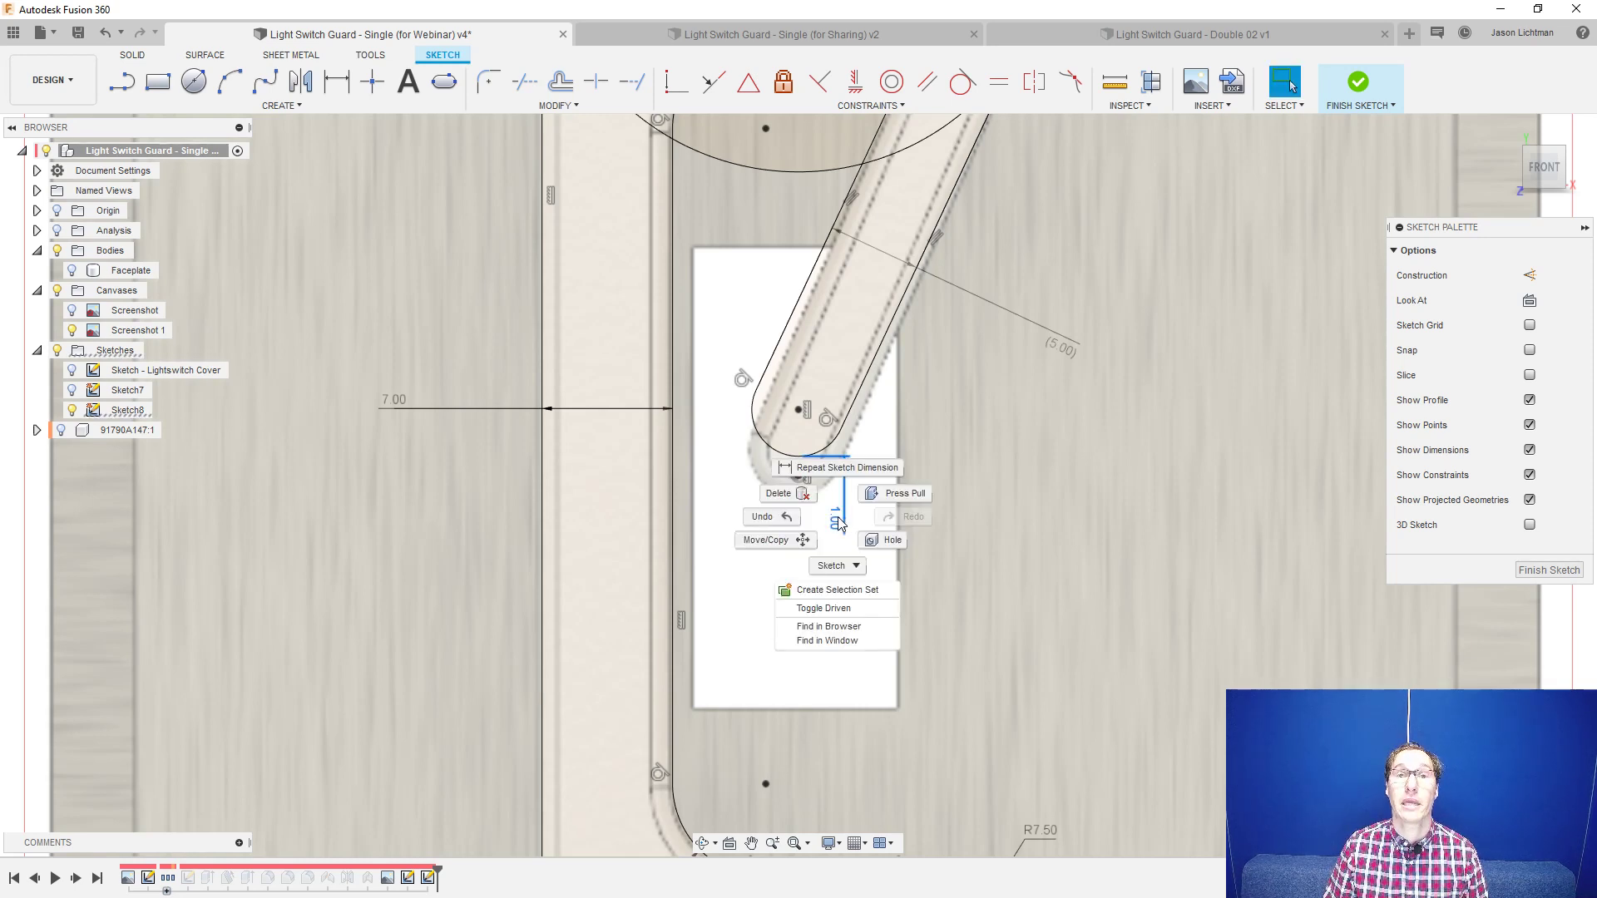
click(846, 609)
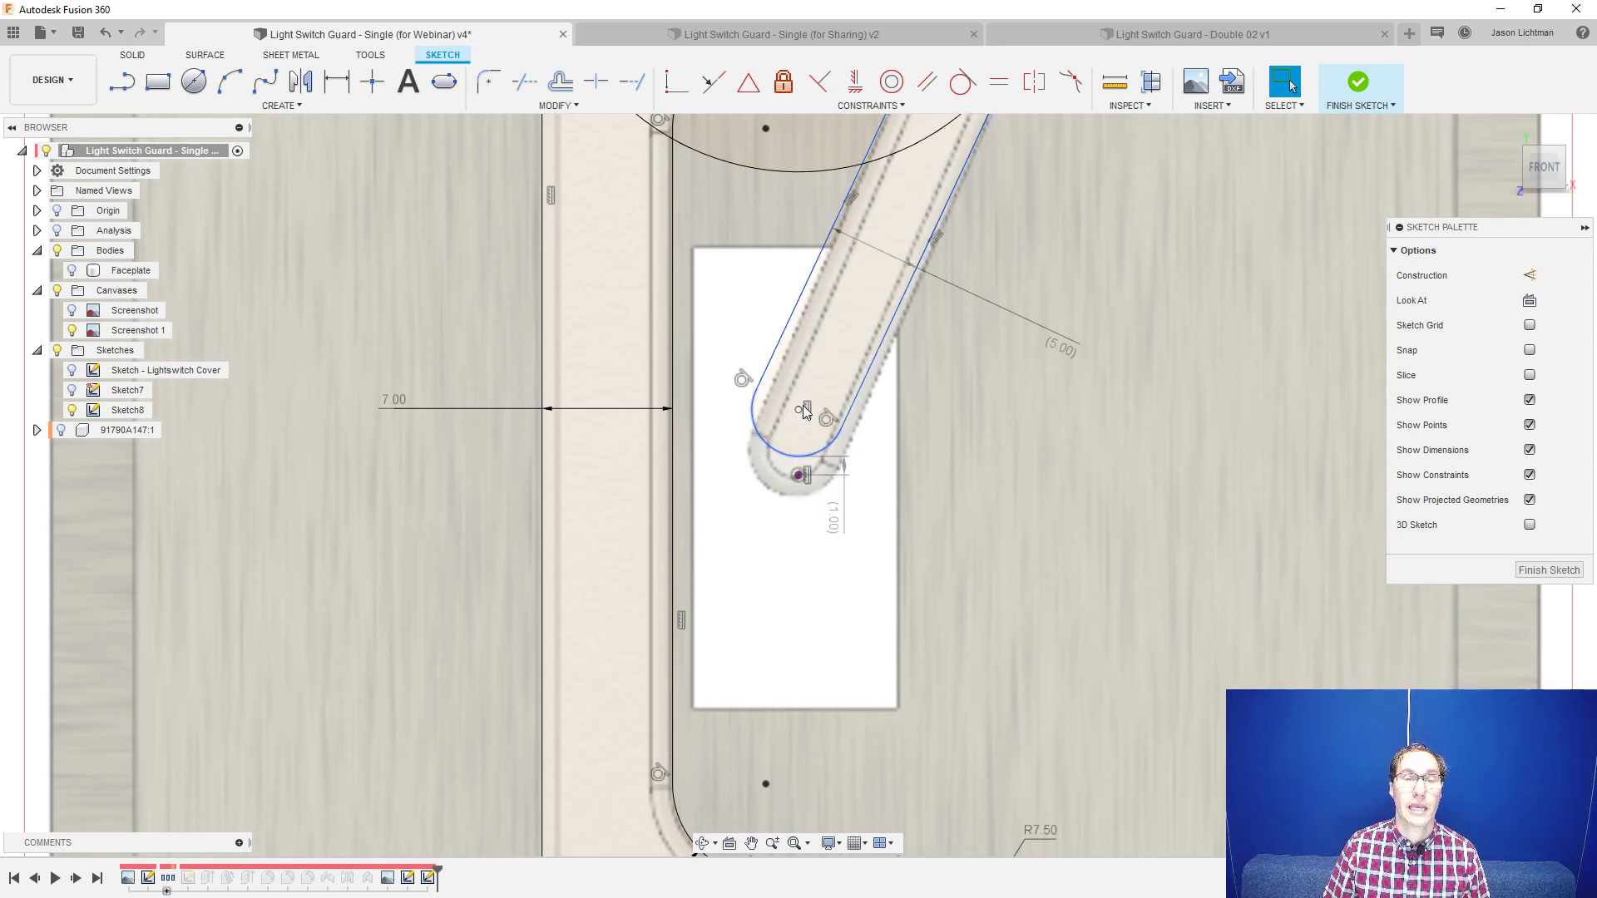
- Move the end arc's centre straight down until the whole arc circle lies below the origin
drag(799, 409, 939, 516)
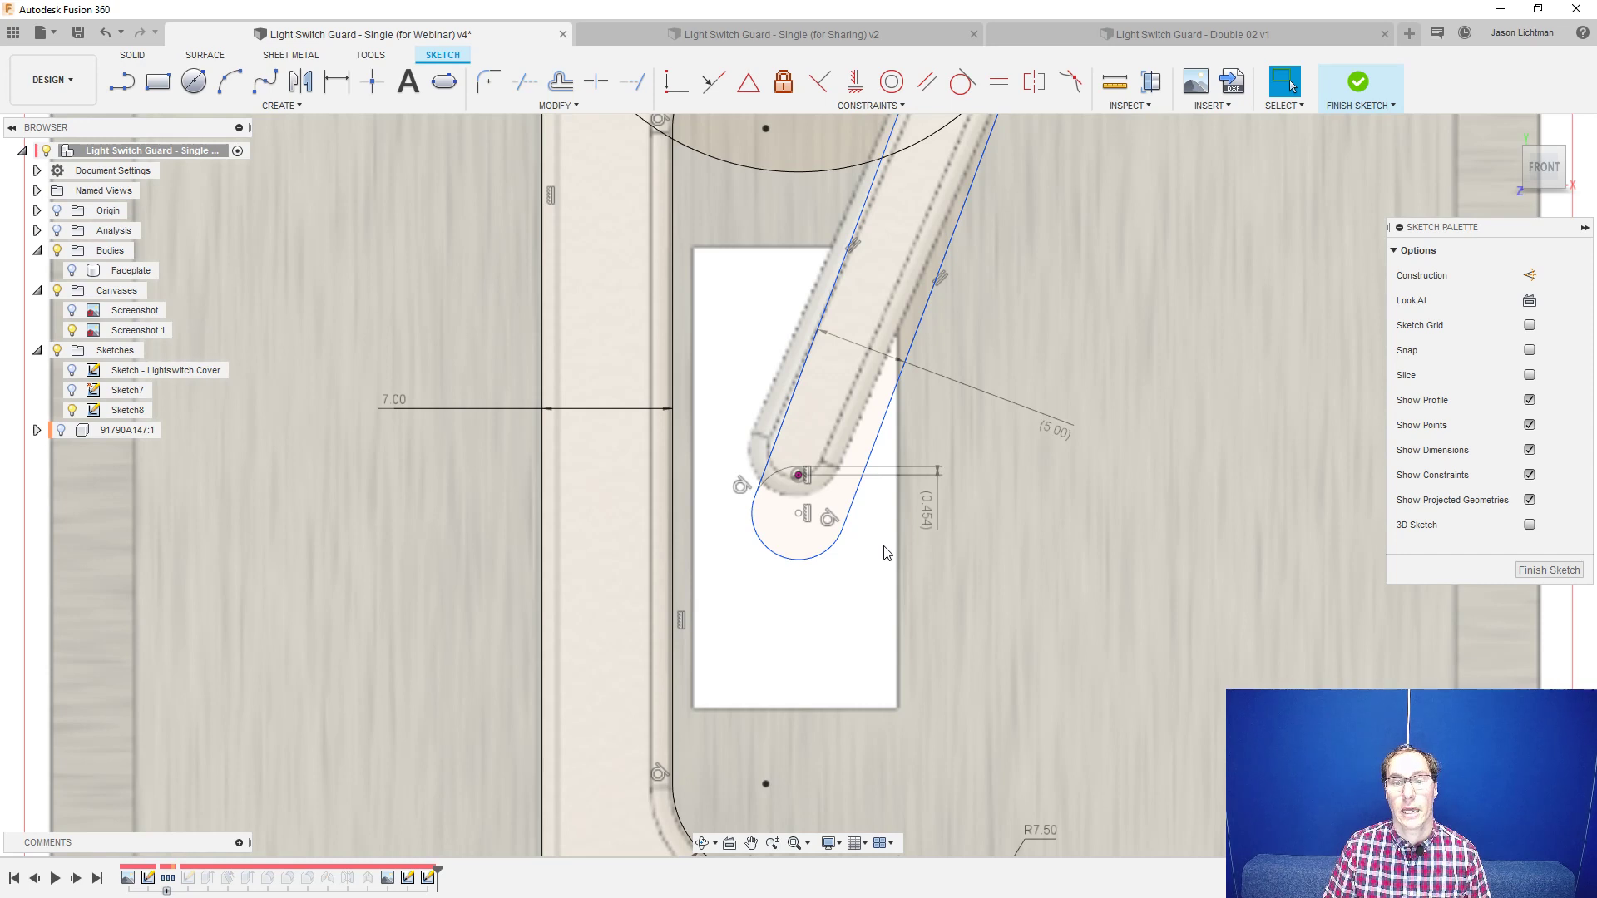
scroll(807, 471, up, 5)
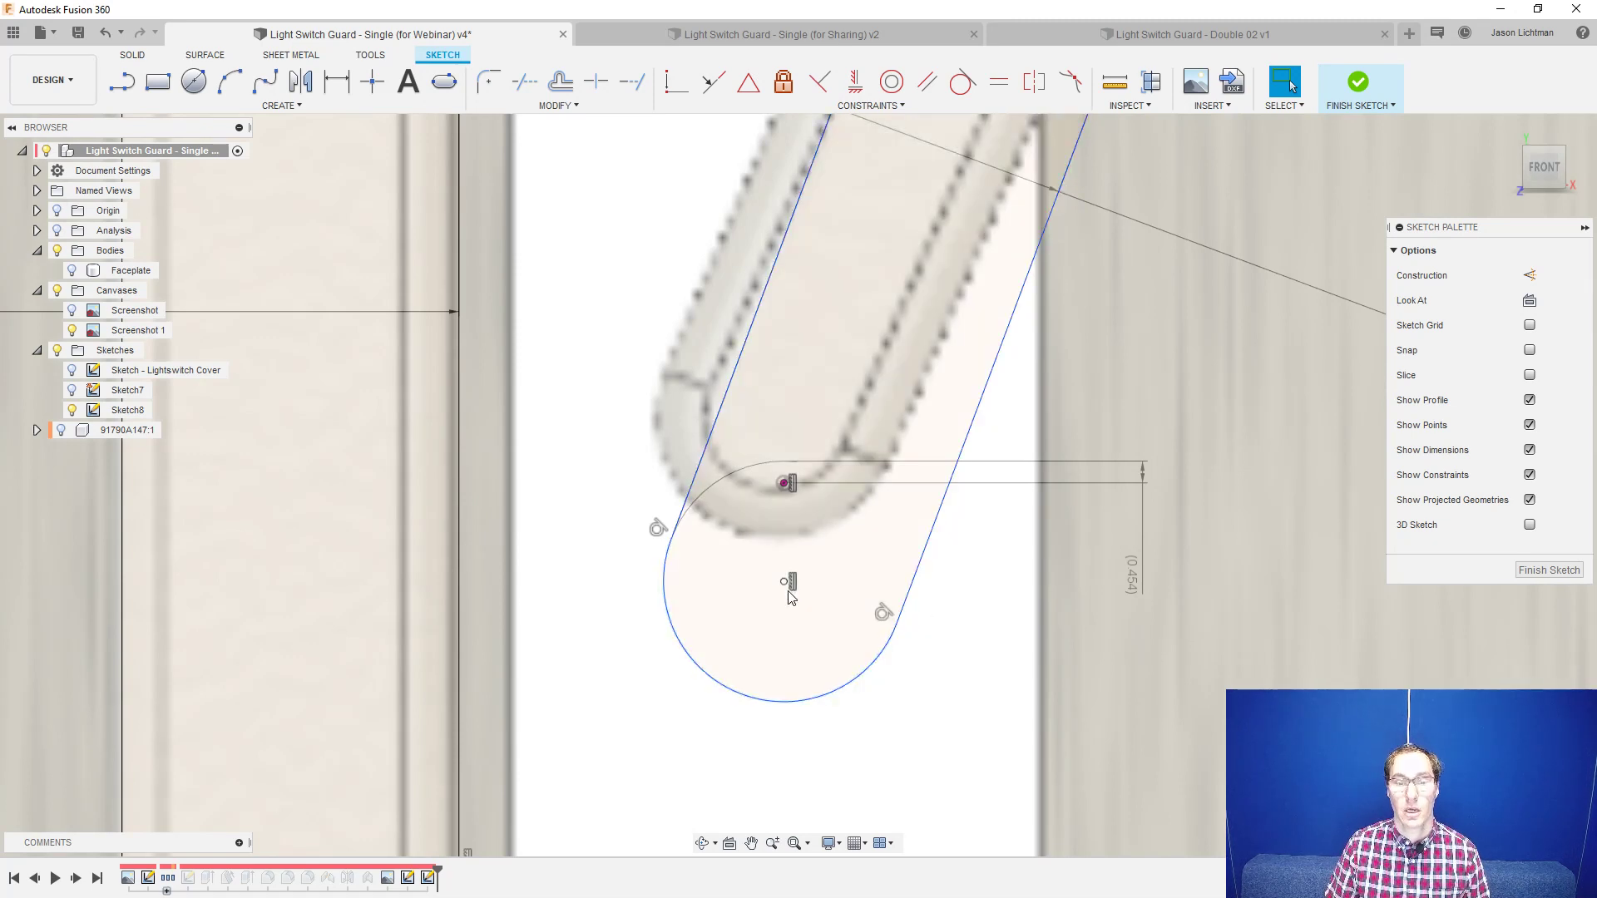
drag(786, 588, 773, 628)
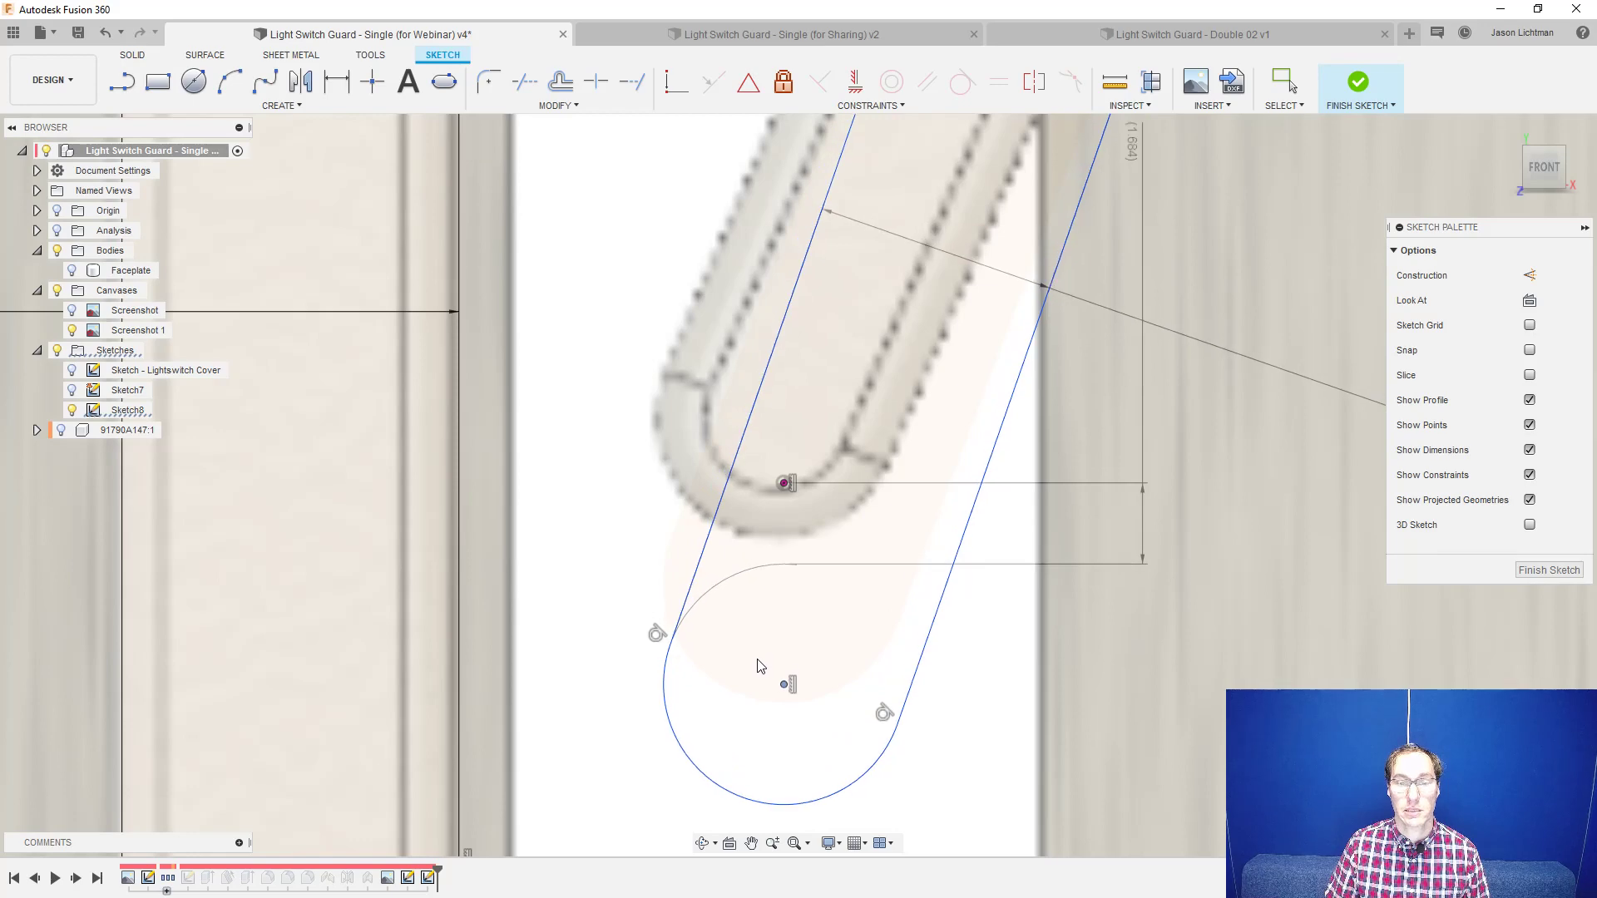
- Reposition the driven dimension between the origin and the end arc, and toggle it back to driving
scroll(765, 655, down, 3)
drag(948, 401, 955, 549)
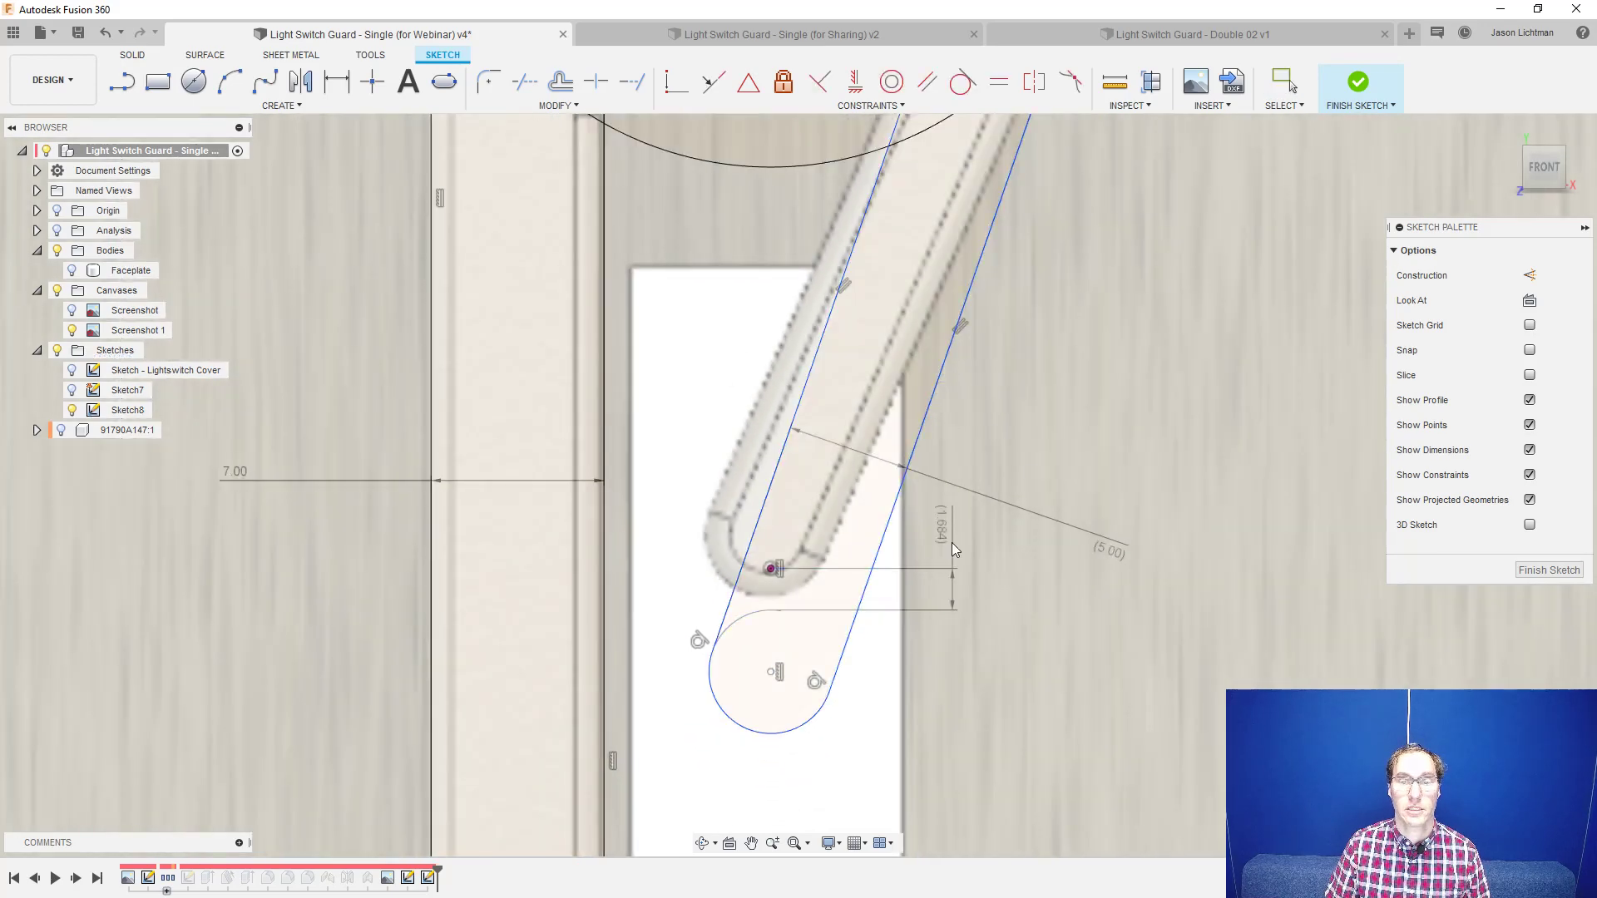
right_click(925, 655)
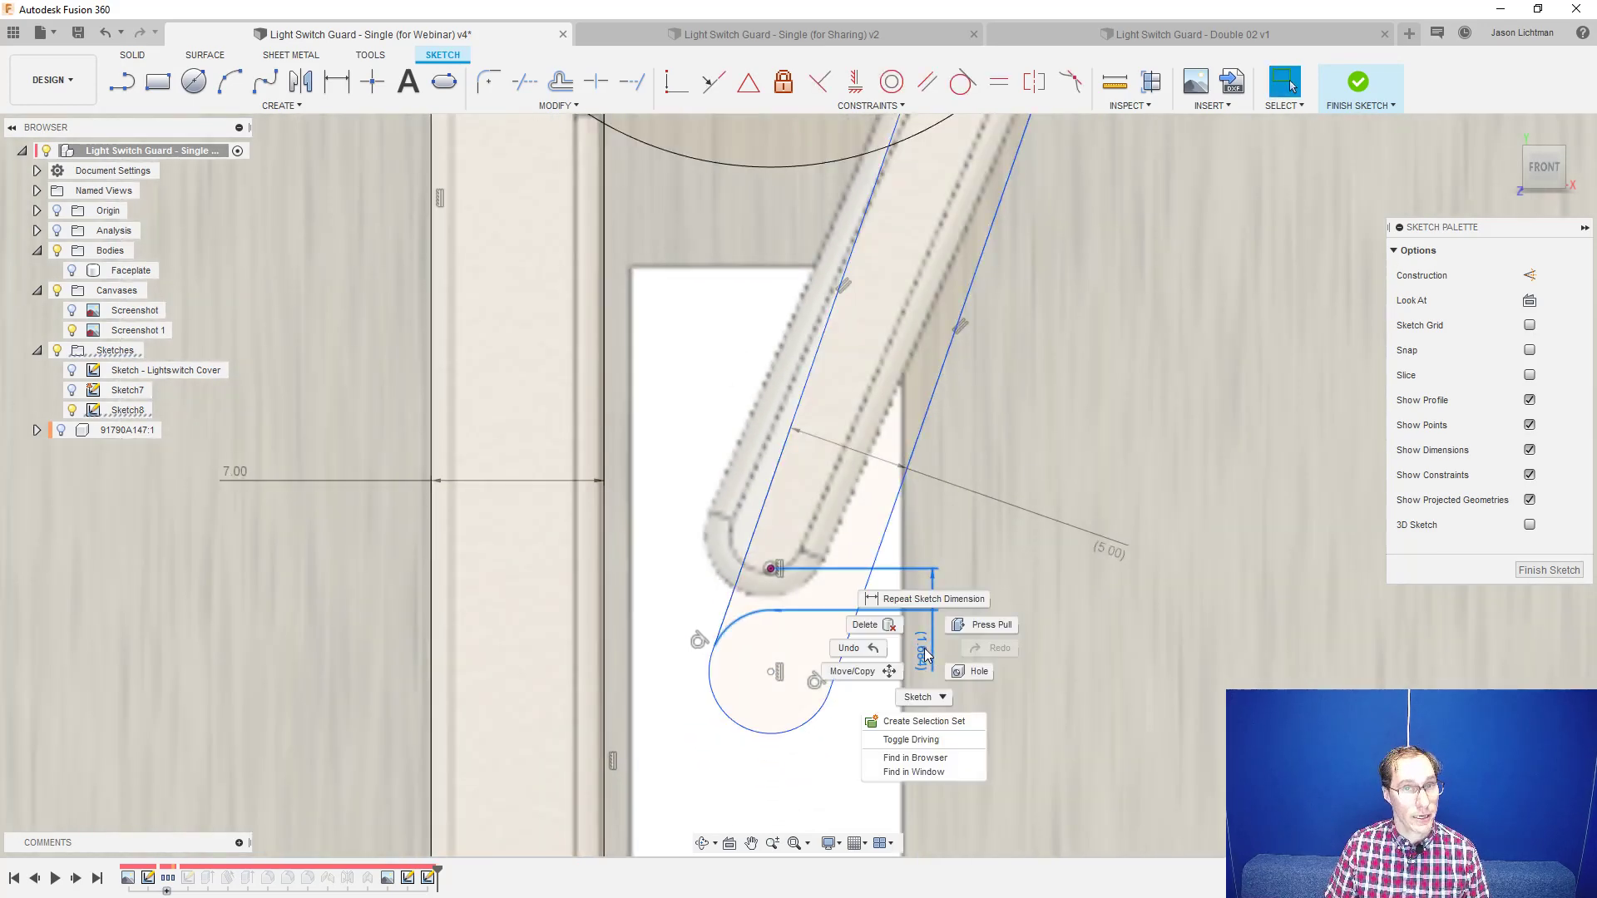
click(936, 739)
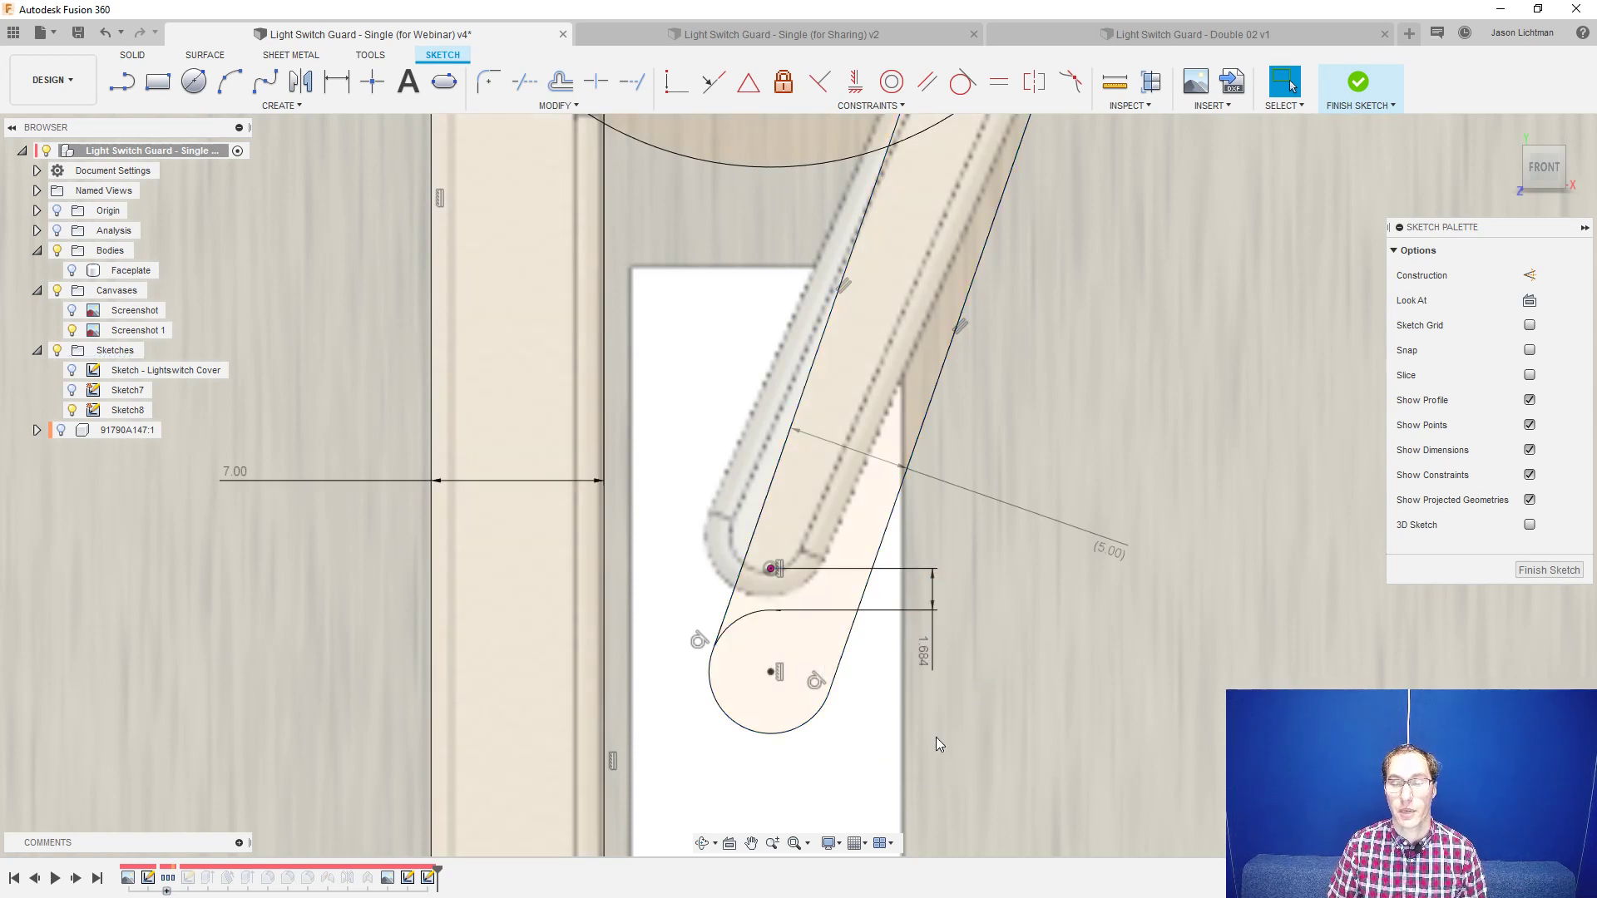
- Try distances of 1 mm and 0.5 mm between the origin and the top of the end arc's circle
double_click(921, 651)
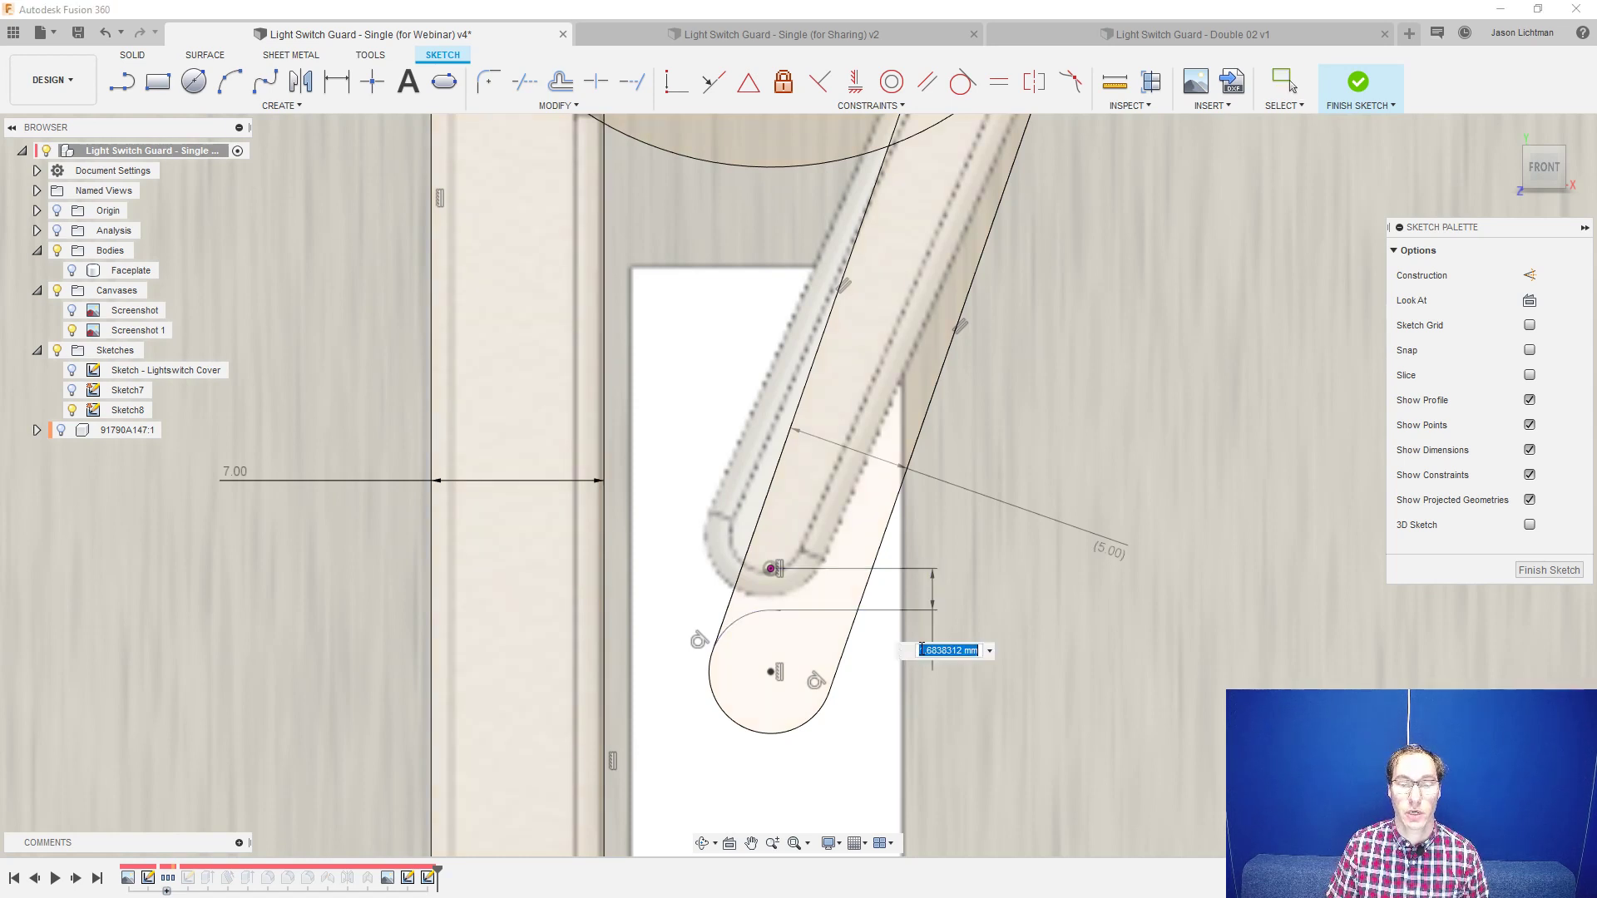
text(1)
key(Return)
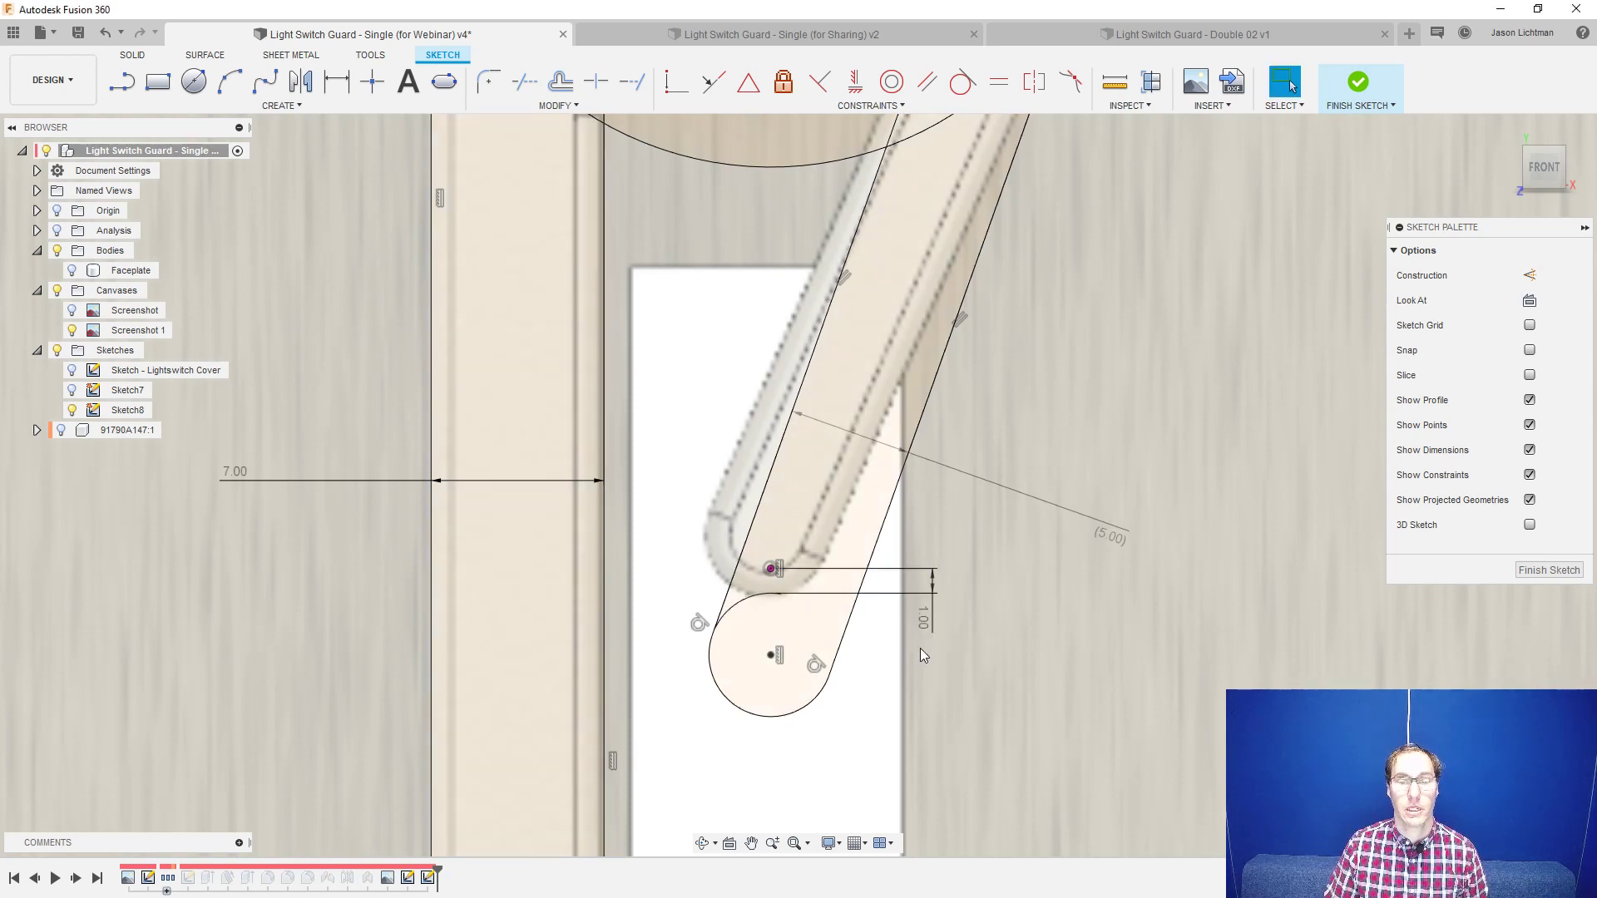
double_click(929, 622)
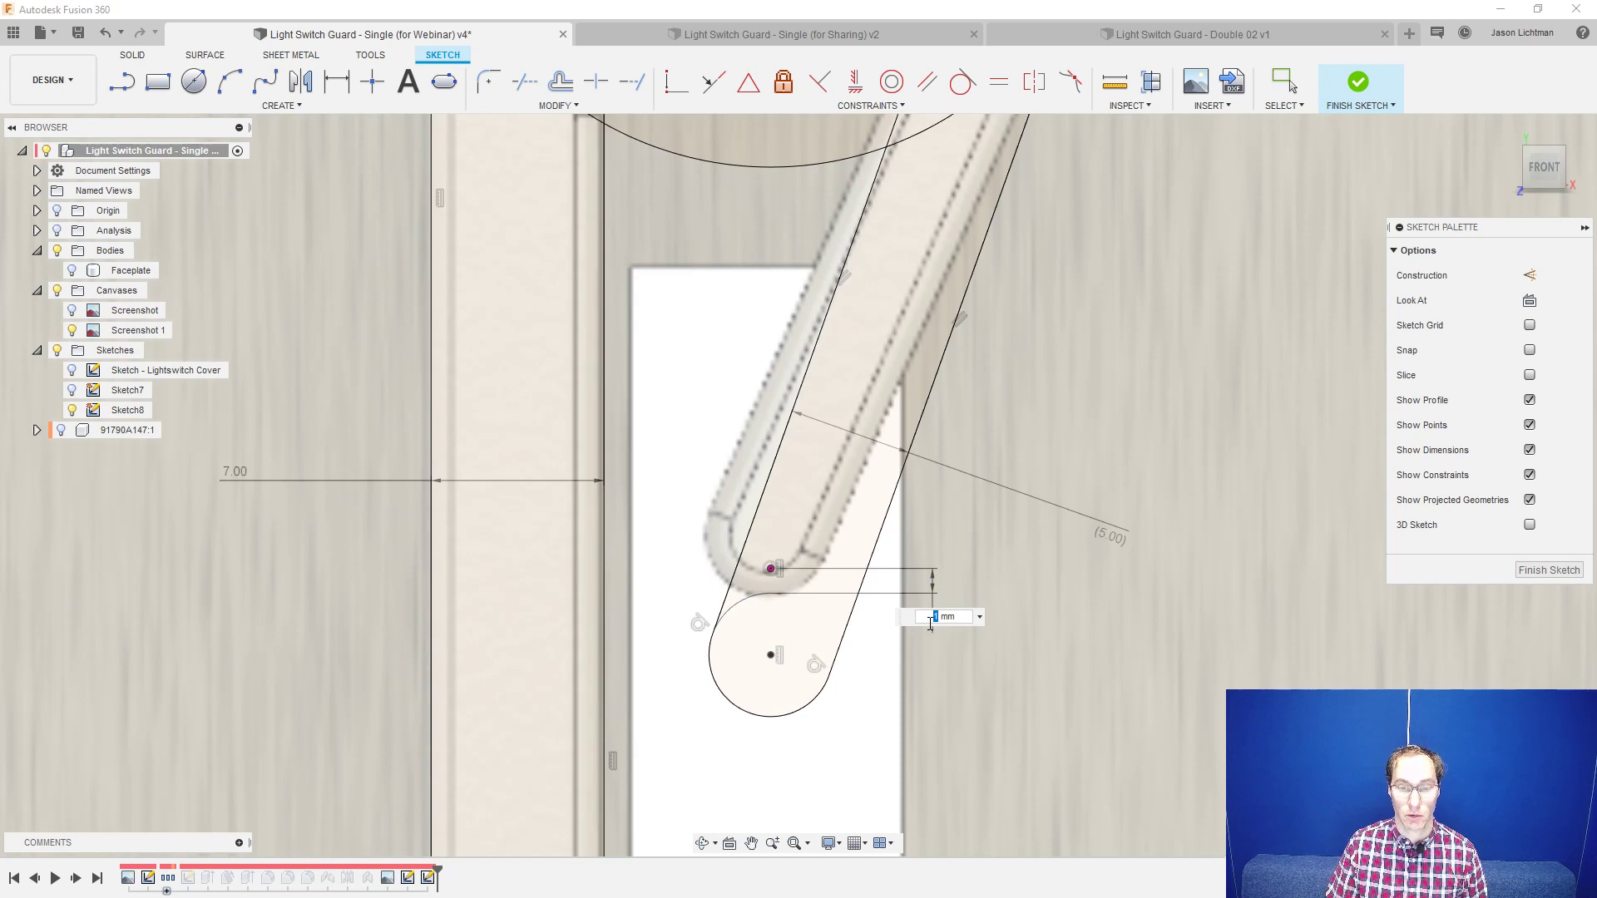
key(Return)
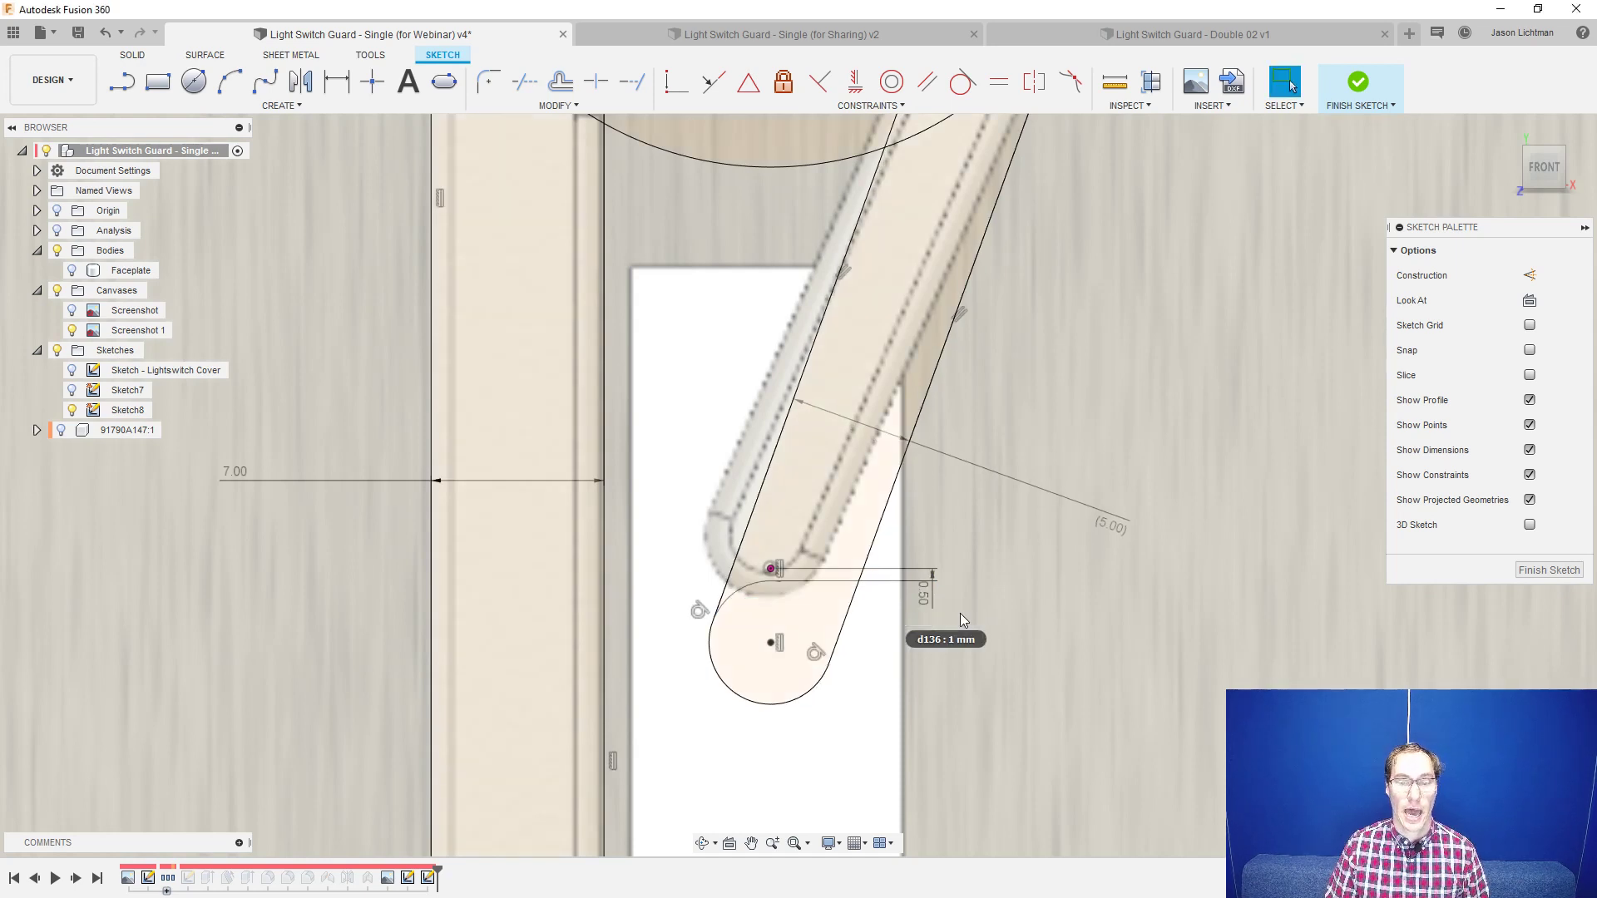
- Set the distance between the origin and the top of the end arc's circle to 0.1 mm
double_click(924, 594)
text(0.1)
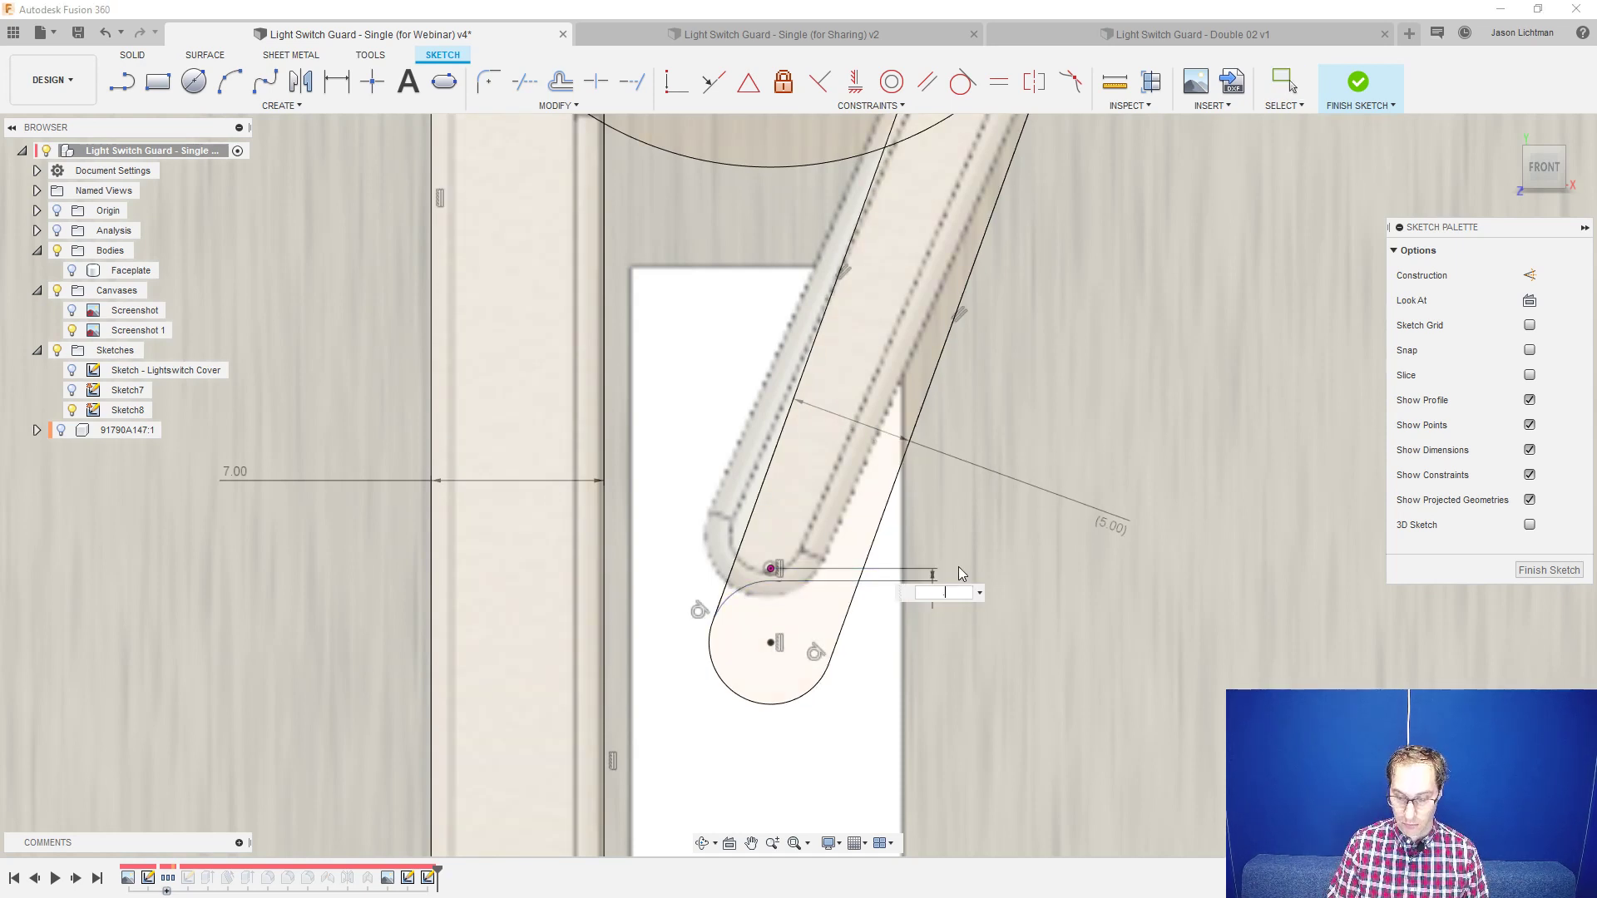
key(Return)
- Hide the sketch's dimensions and constraints, and start an Extrude
scroll(962, 599, down, 1)
scroll(963, 604, down, 1)
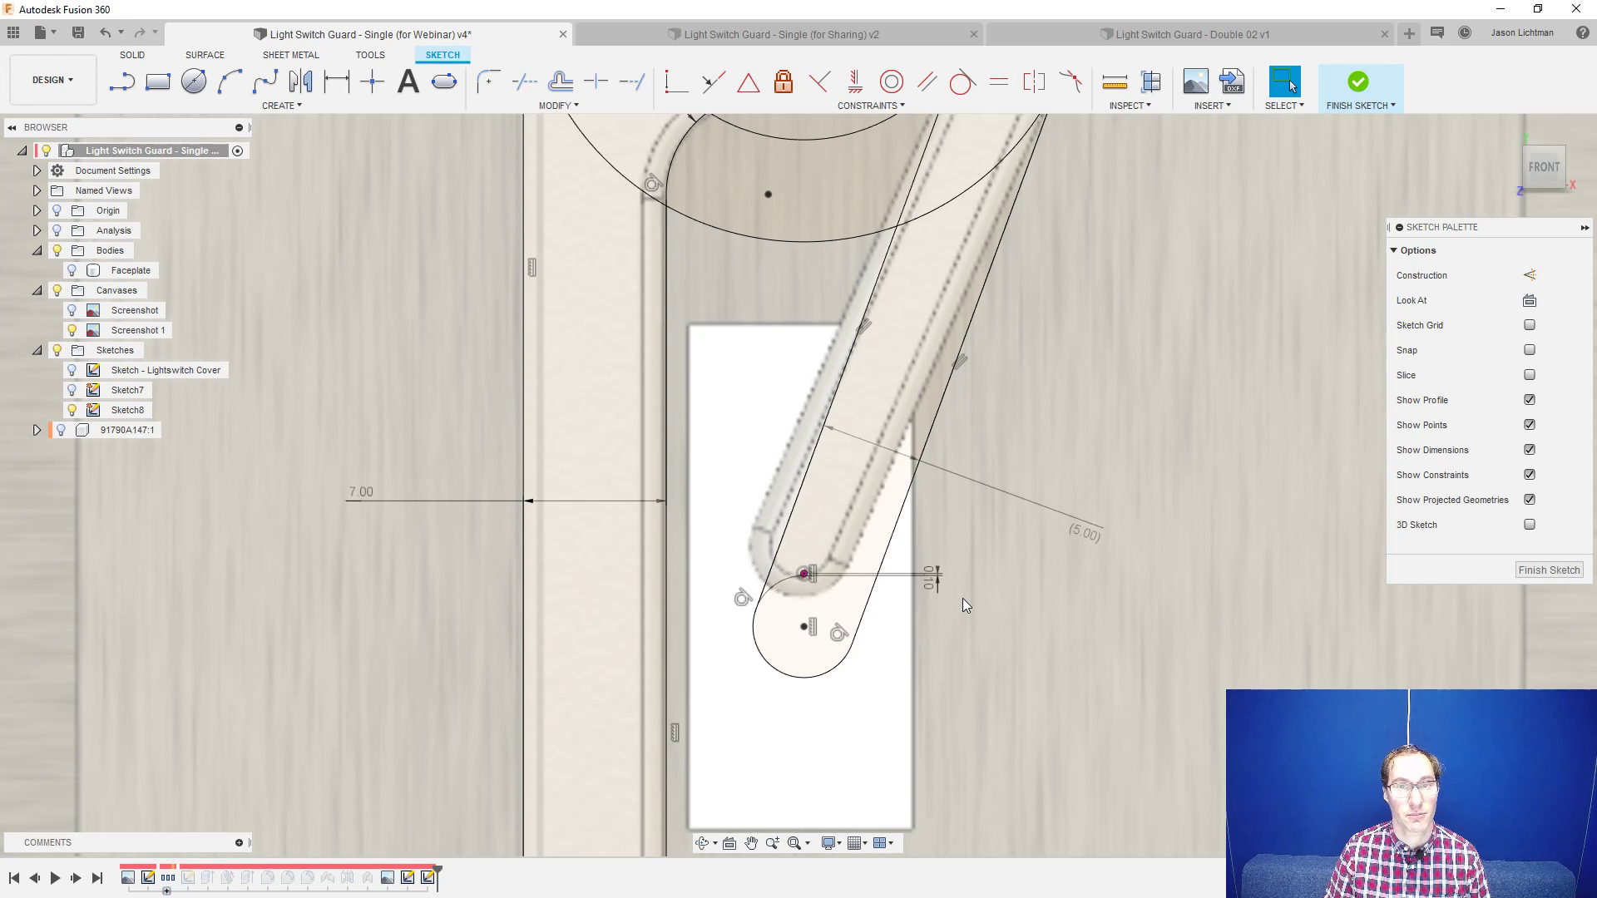
scroll(962, 597, down, 5)
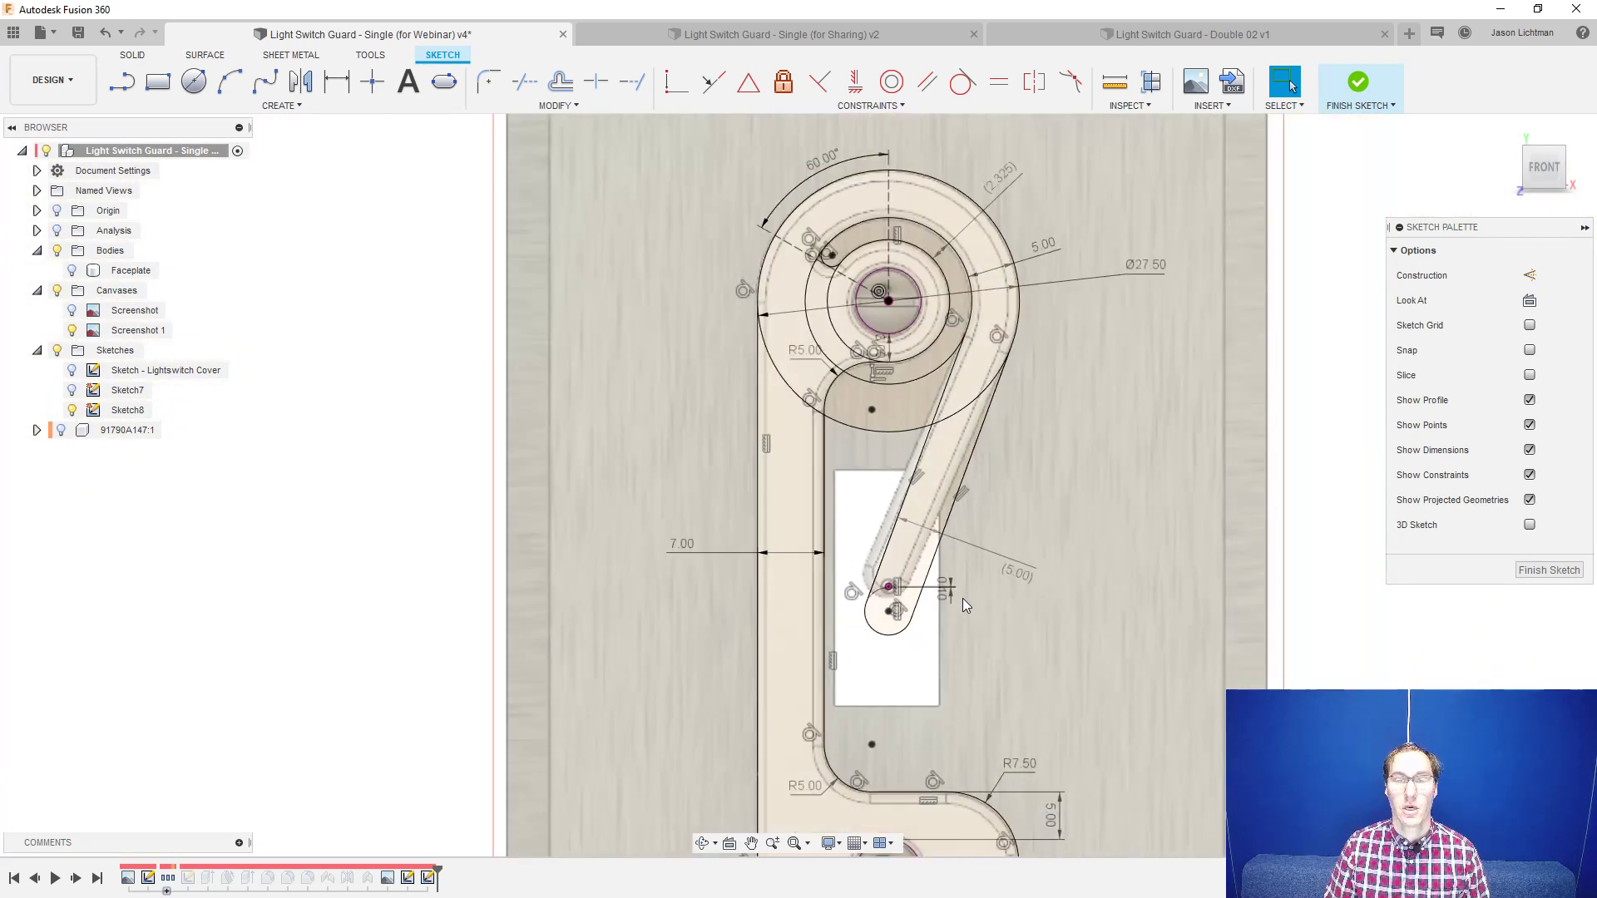
scroll(961, 597, down, 4)
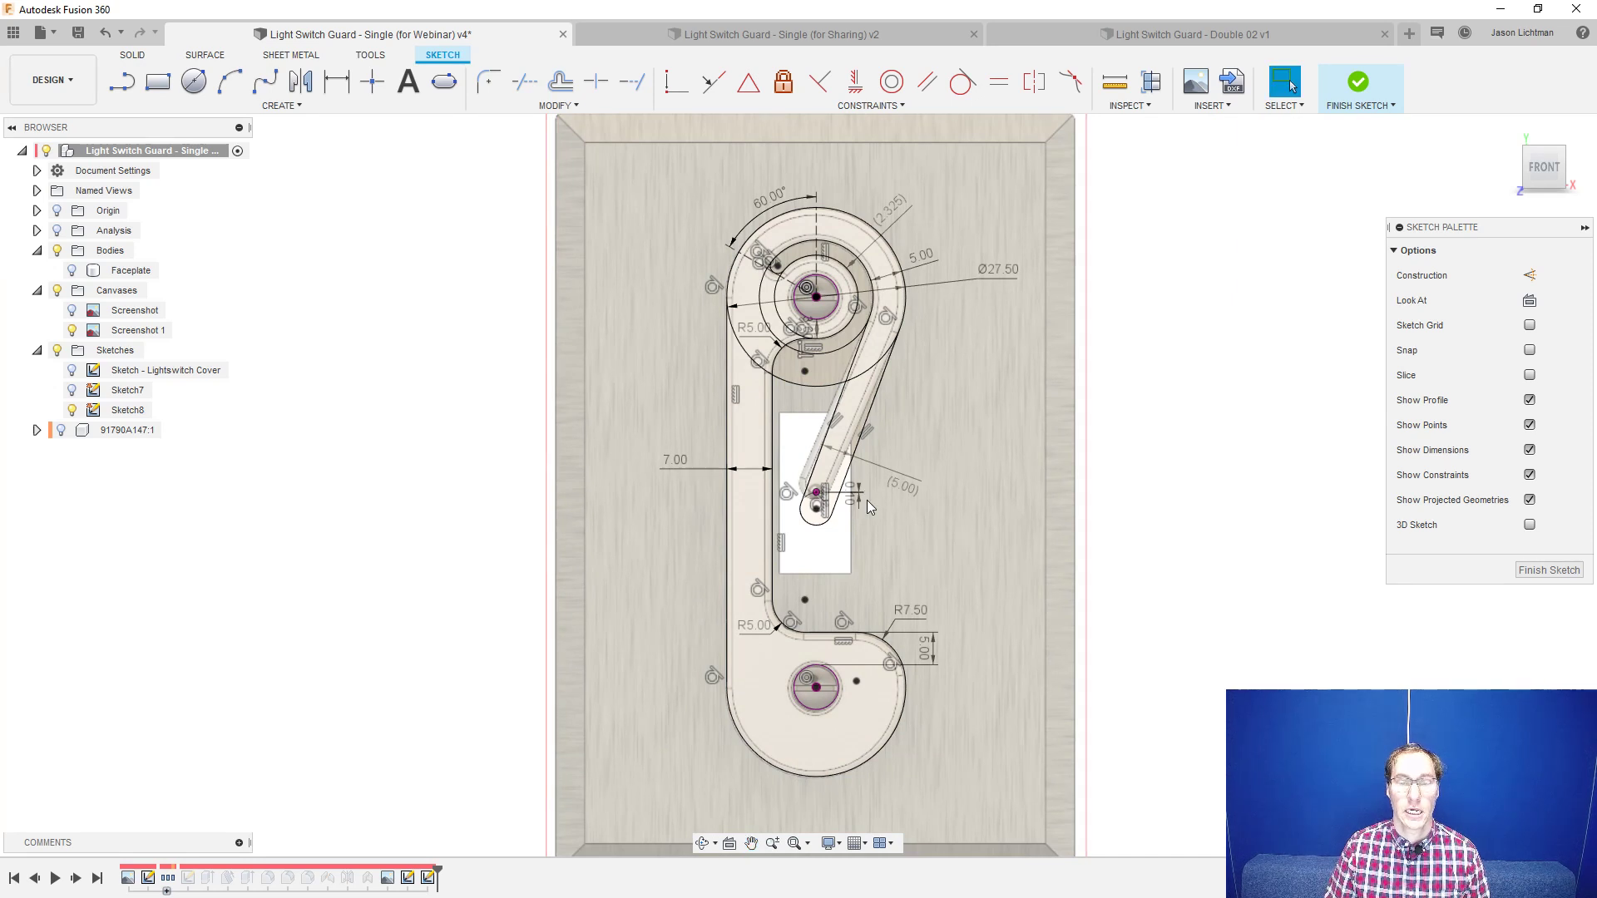
click(1529, 450)
click(1530, 476)
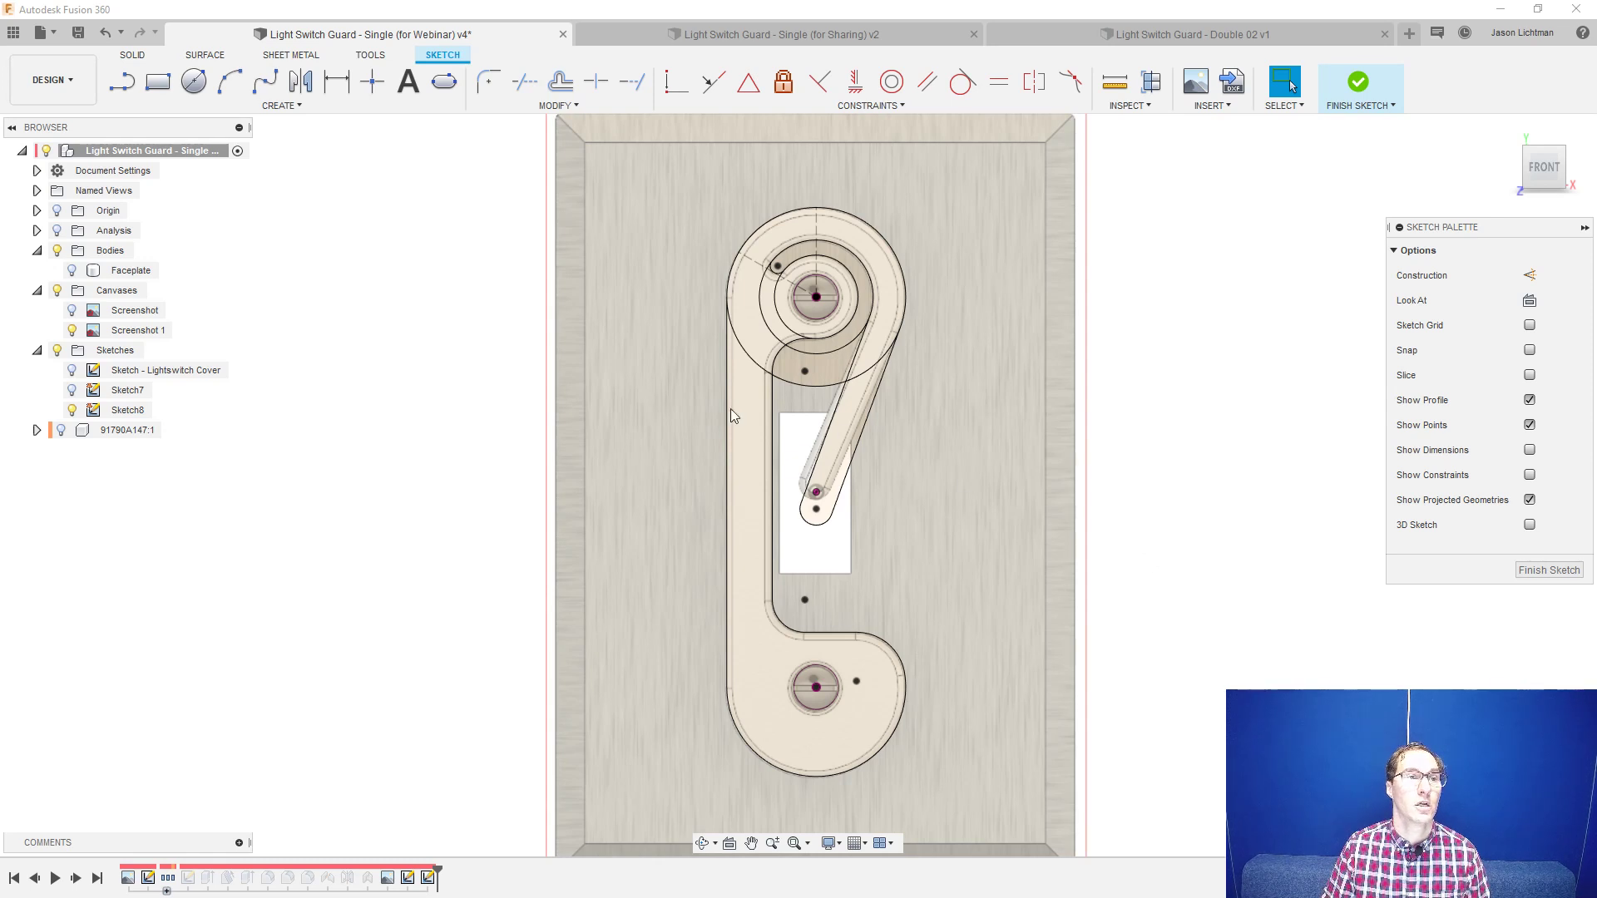
click(135, 54)
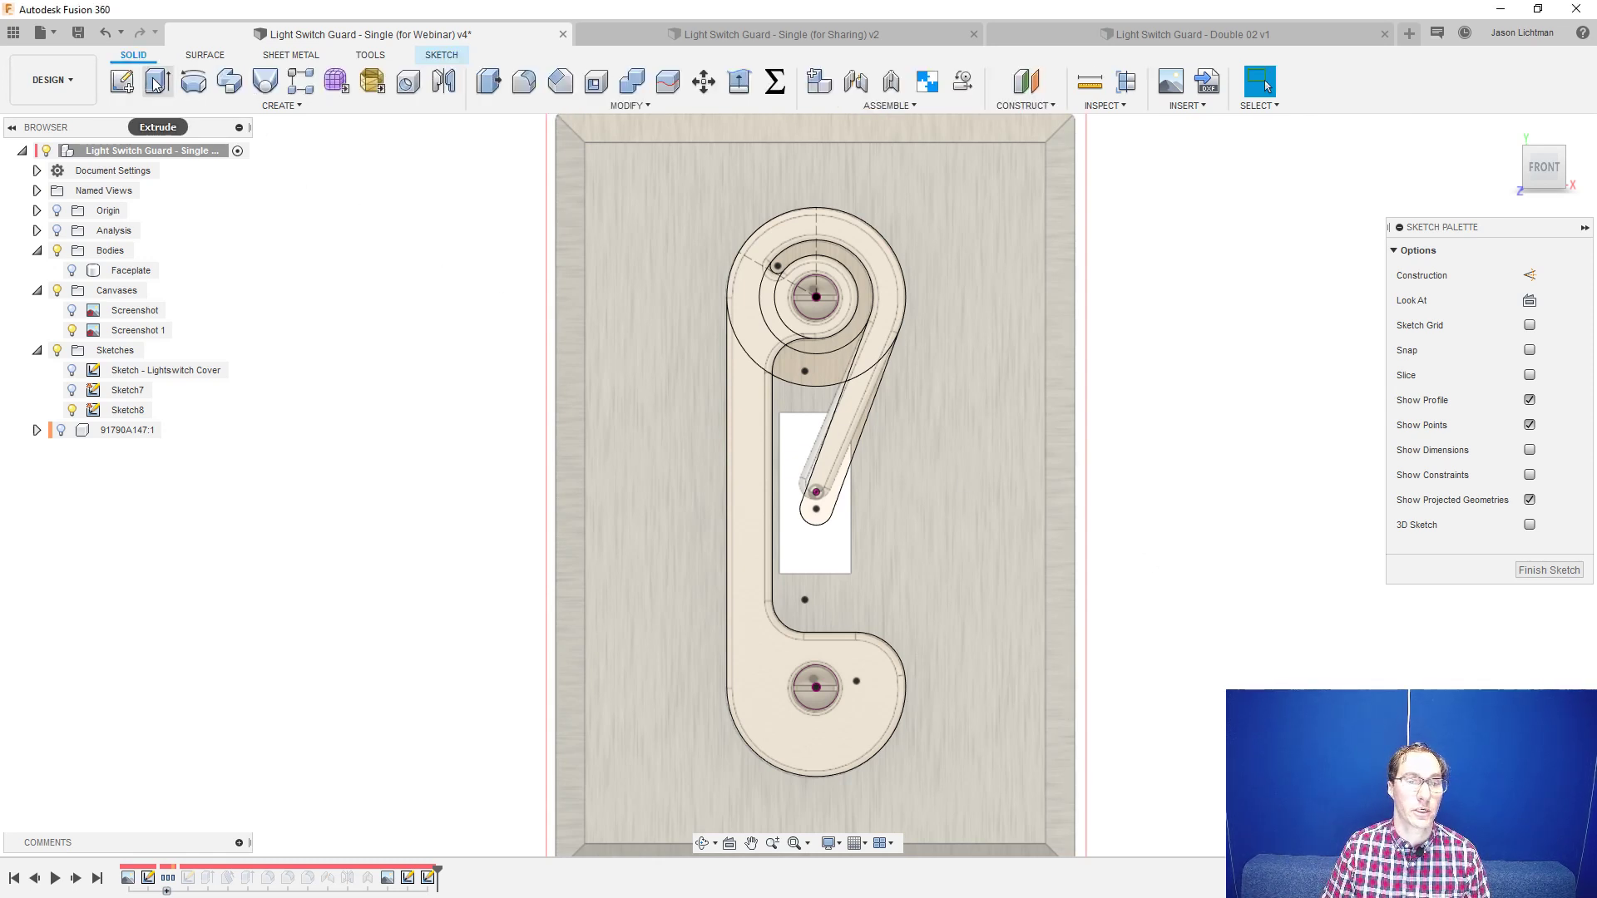
click(155, 83)
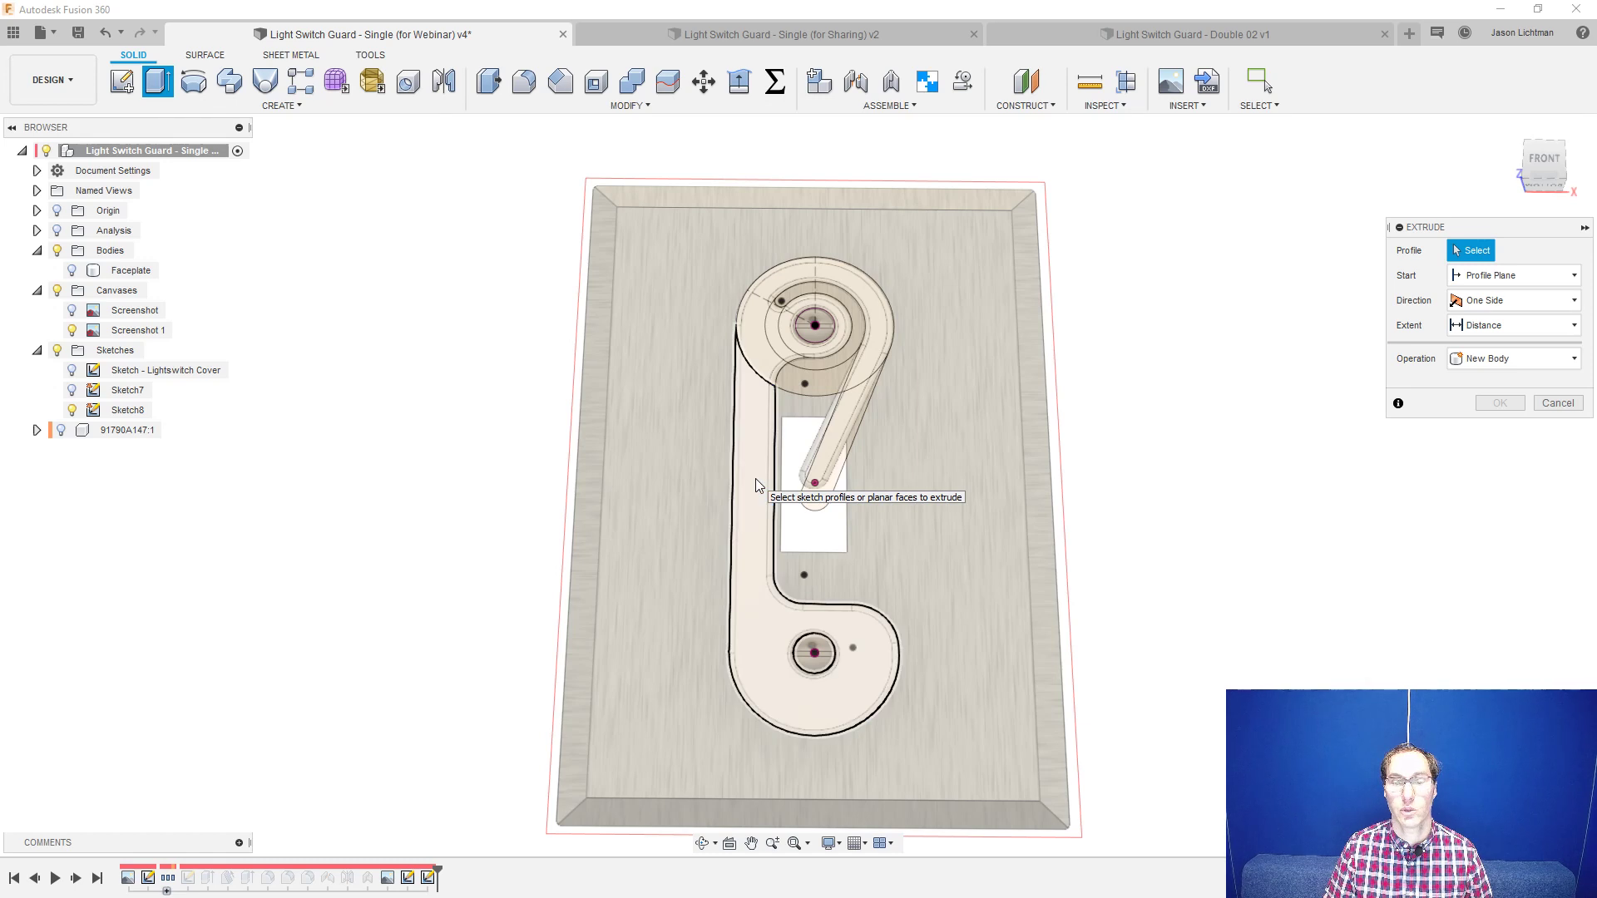
scroll(752, 437, up, 2)
click(756, 421)
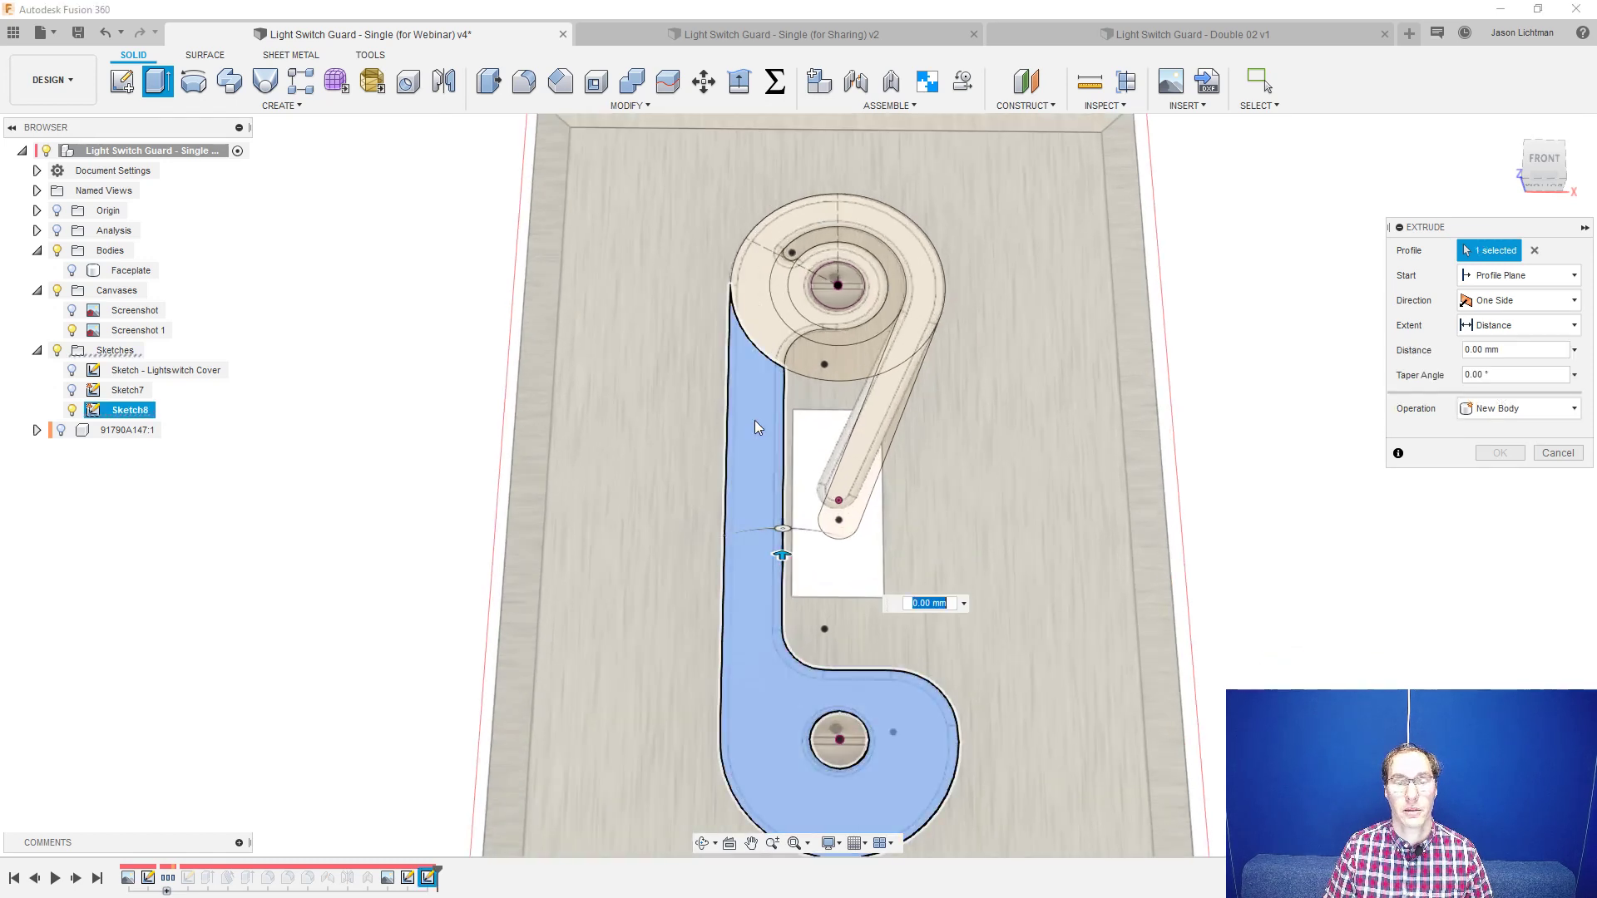
click(863, 461)
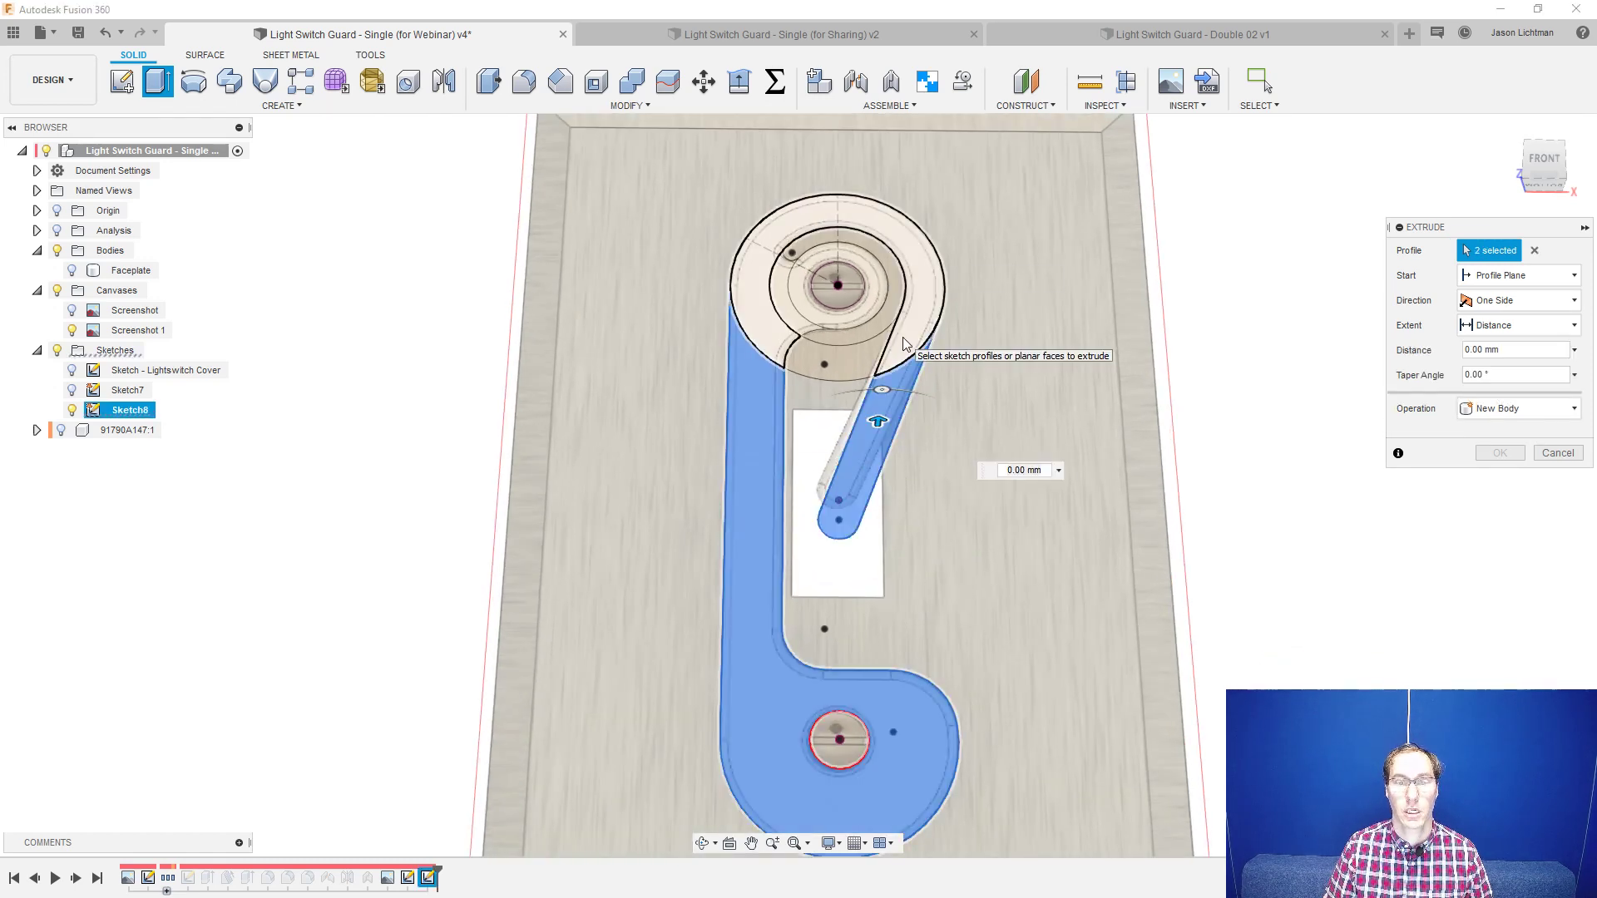
click(902, 337)
click(885, 315)
click(862, 310)
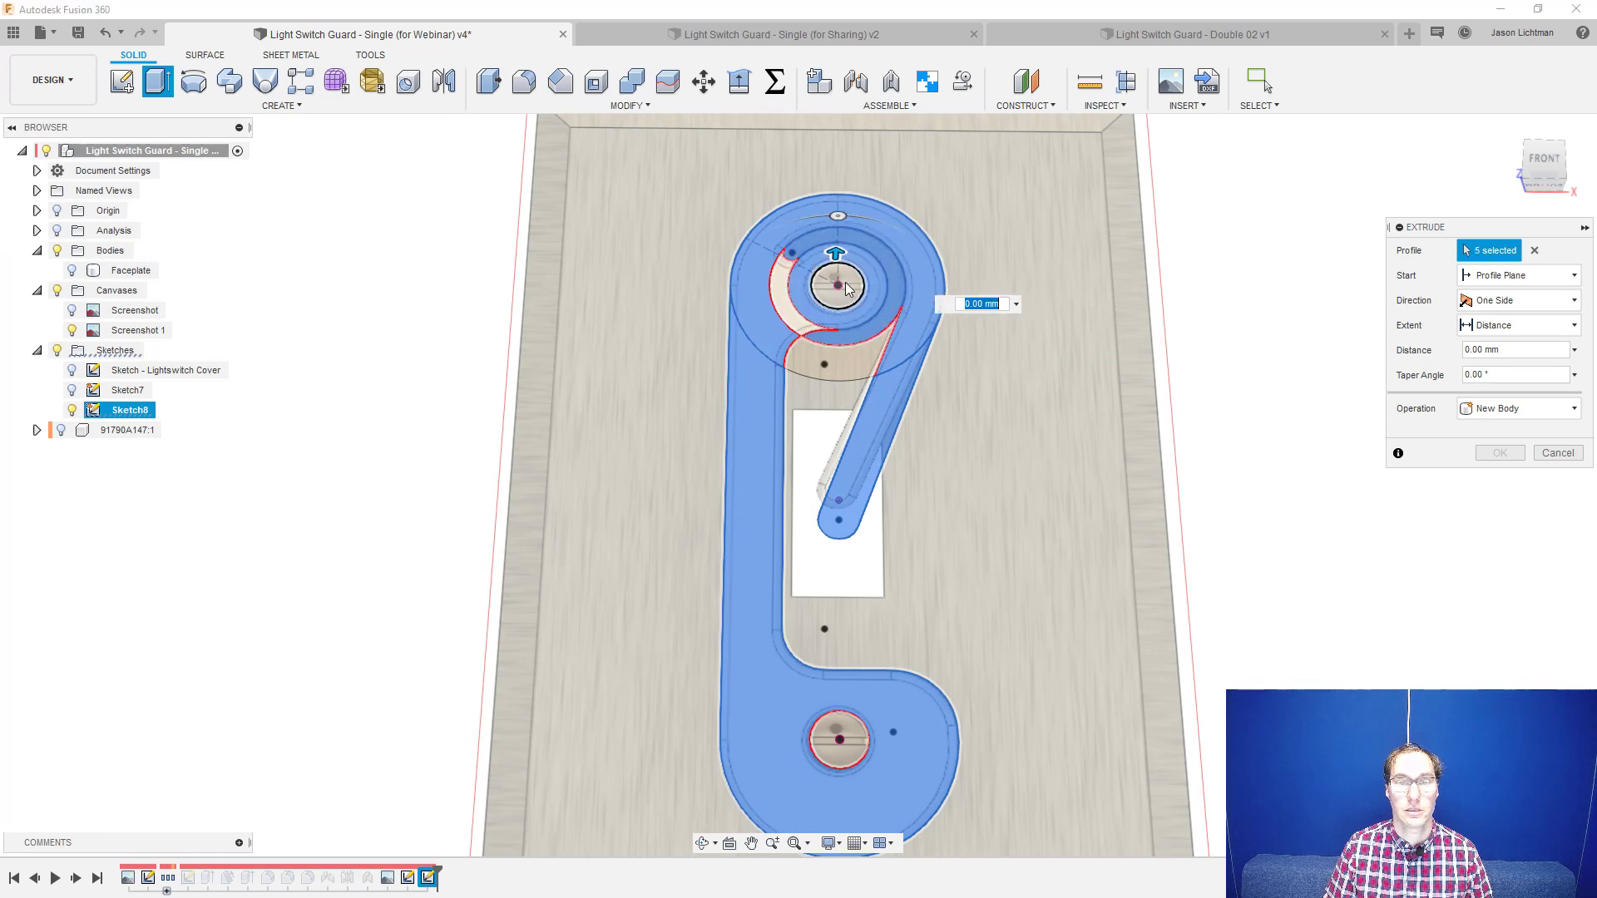
click(835, 297)
click(787, 274)
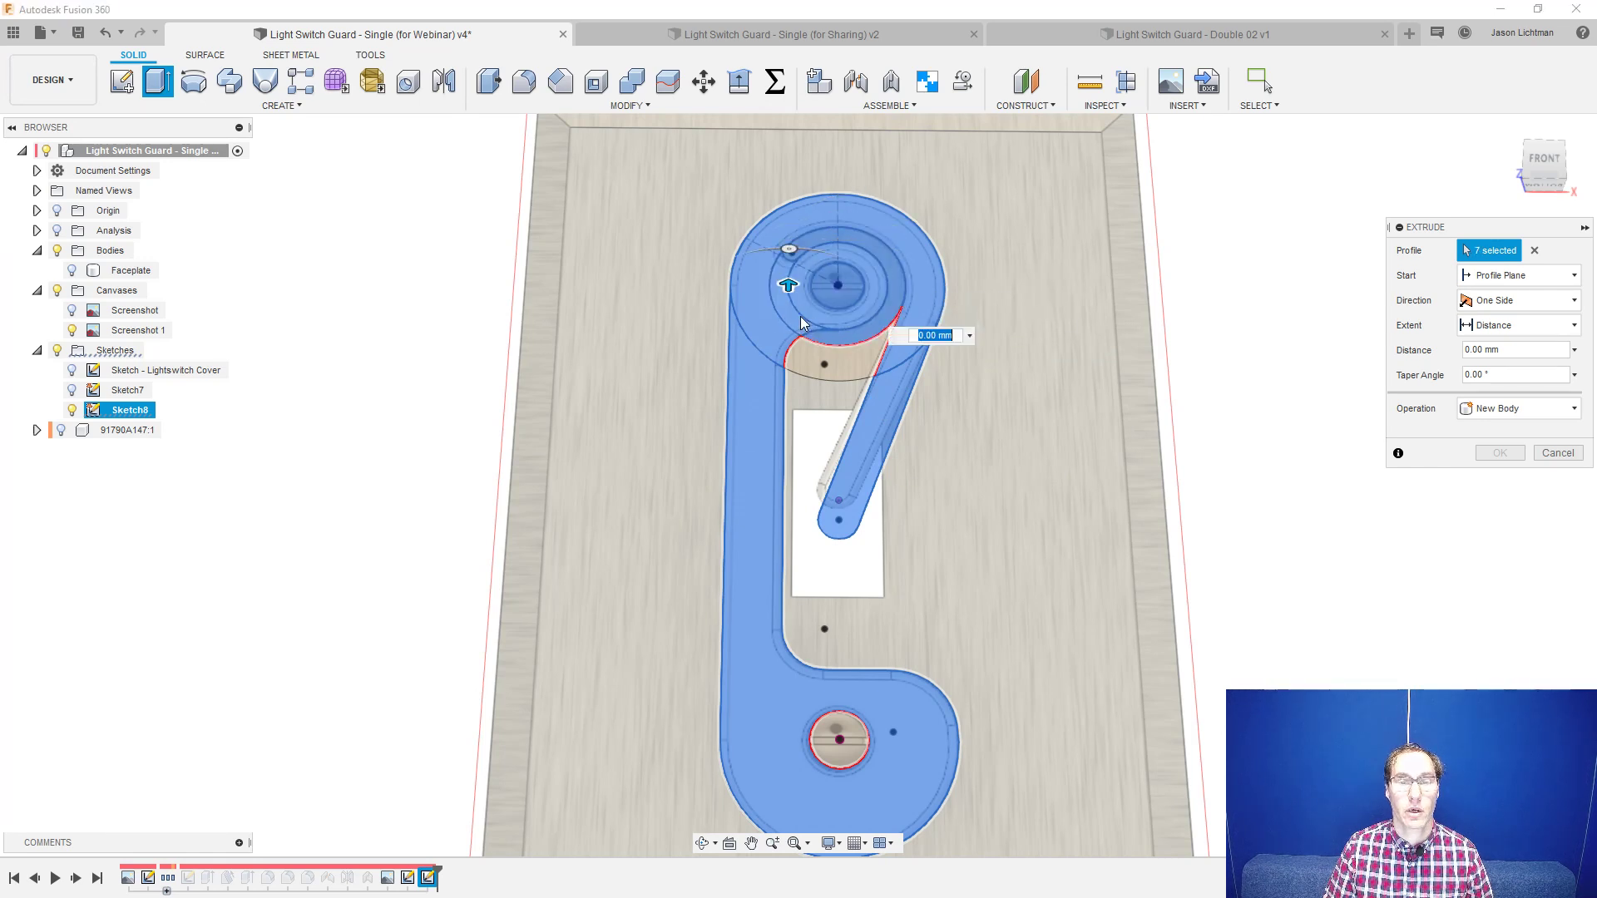
click(836, 361)
click(1535, 250)
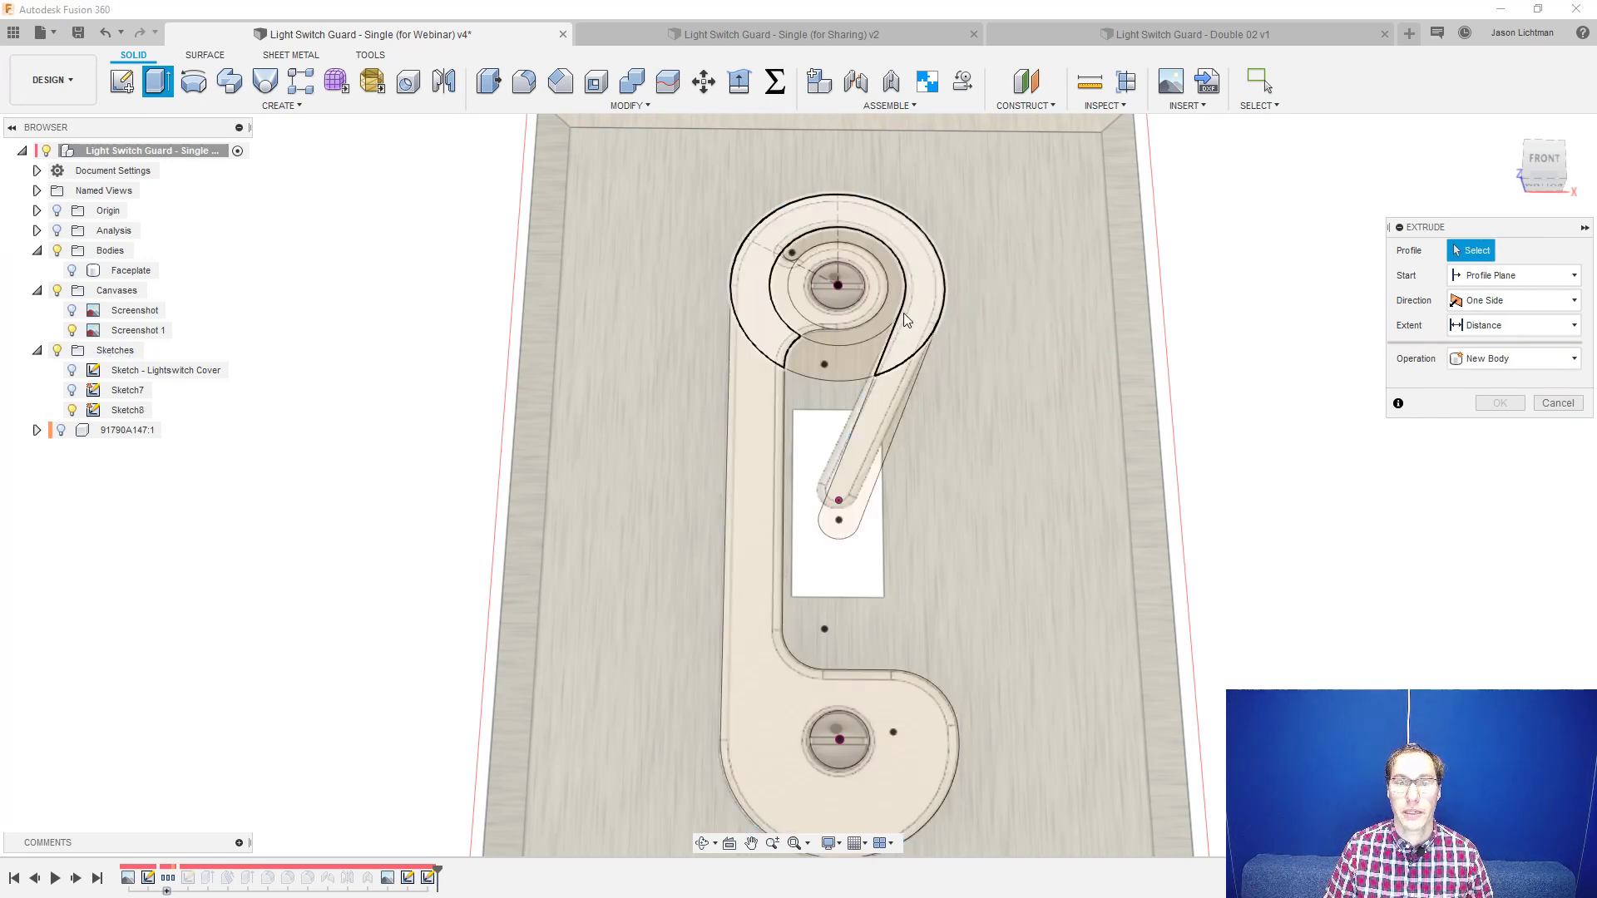
- Extrude the guard's five profiles, leaving out the holes and curved slot, about 14.5 mm as a new body, and hide the Canvases folder
scroll(913, 310, up, 3)
click(933, 312)
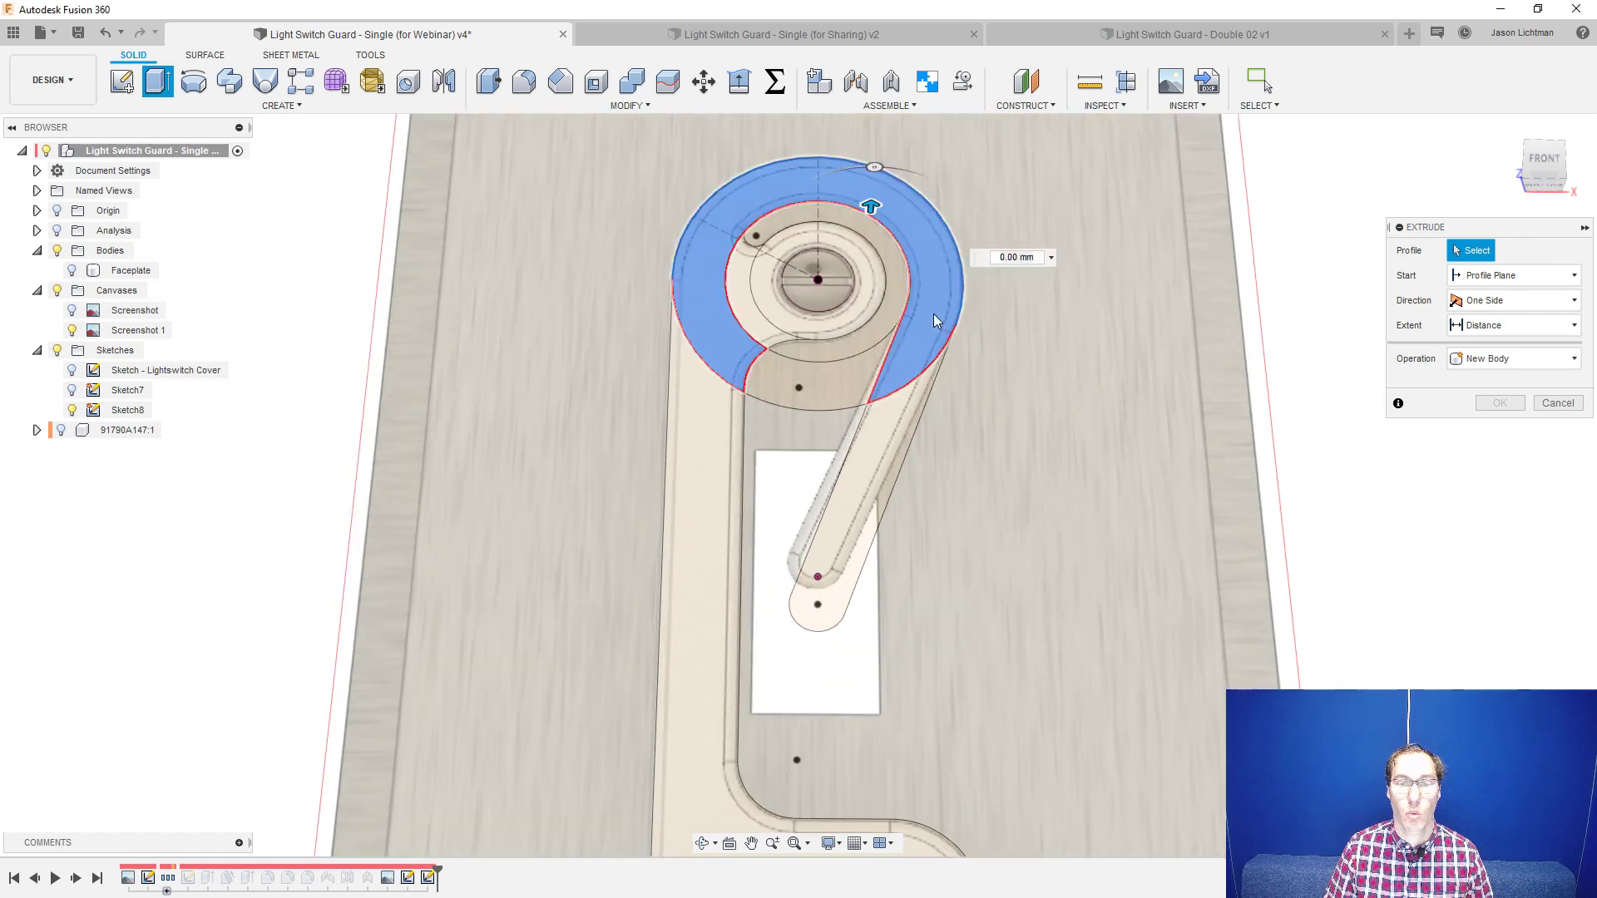
click(906, 432)
click(766, 309)
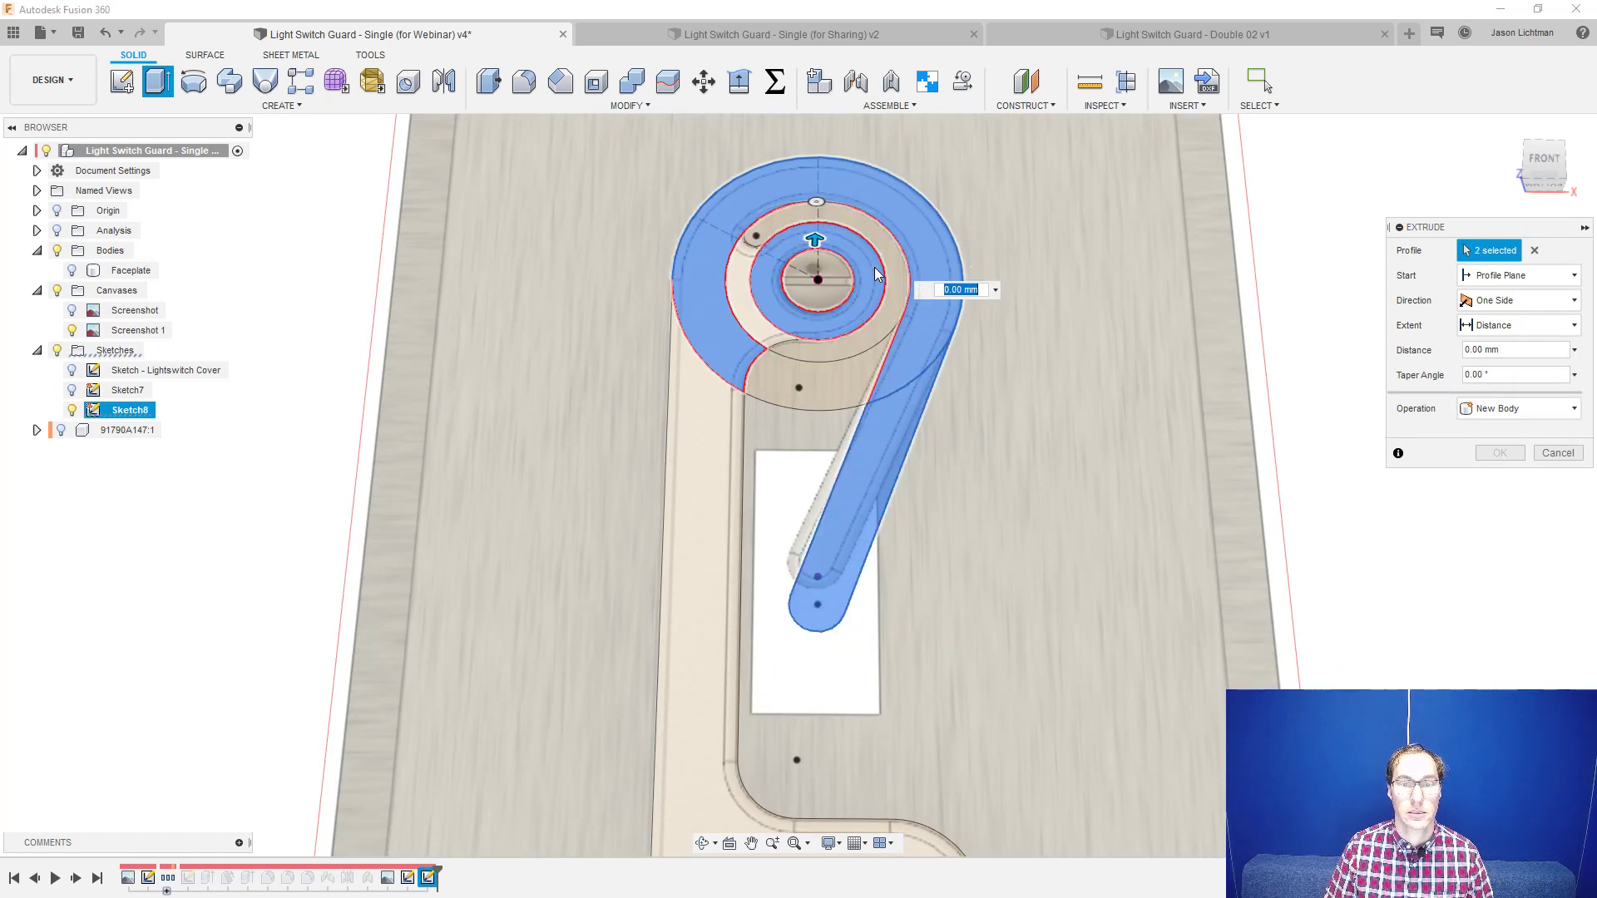
click(755, 321)
click(721, 416)
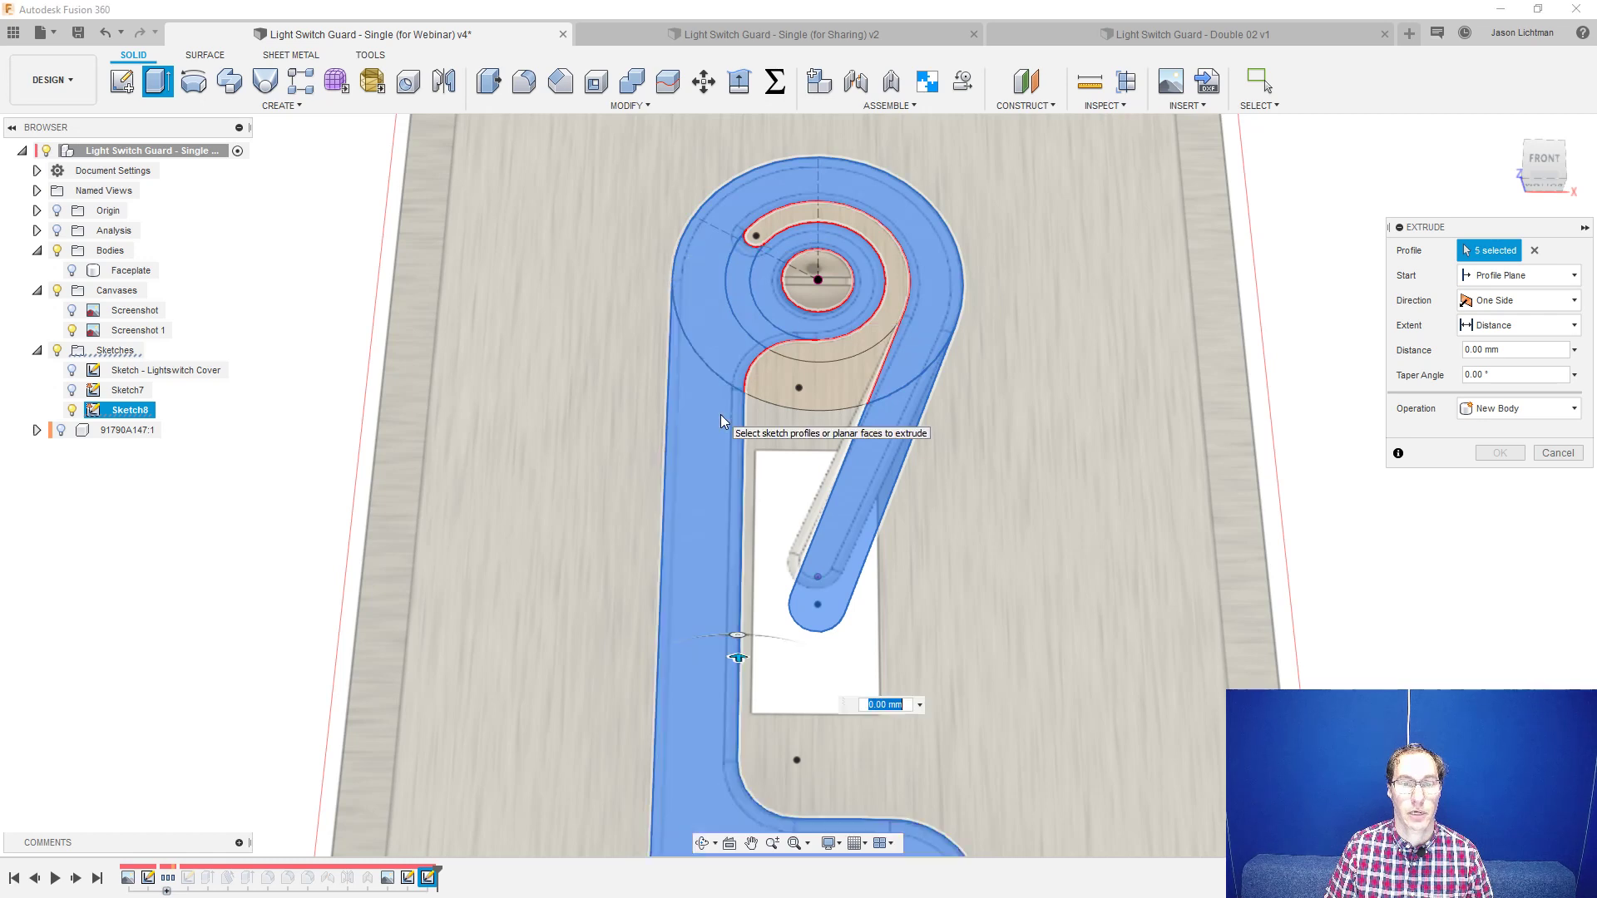
scroll(721, 416, down, 2)
scroll(720, 416, down, 4)
shift+middle_drag(721, 415, 684, 482)
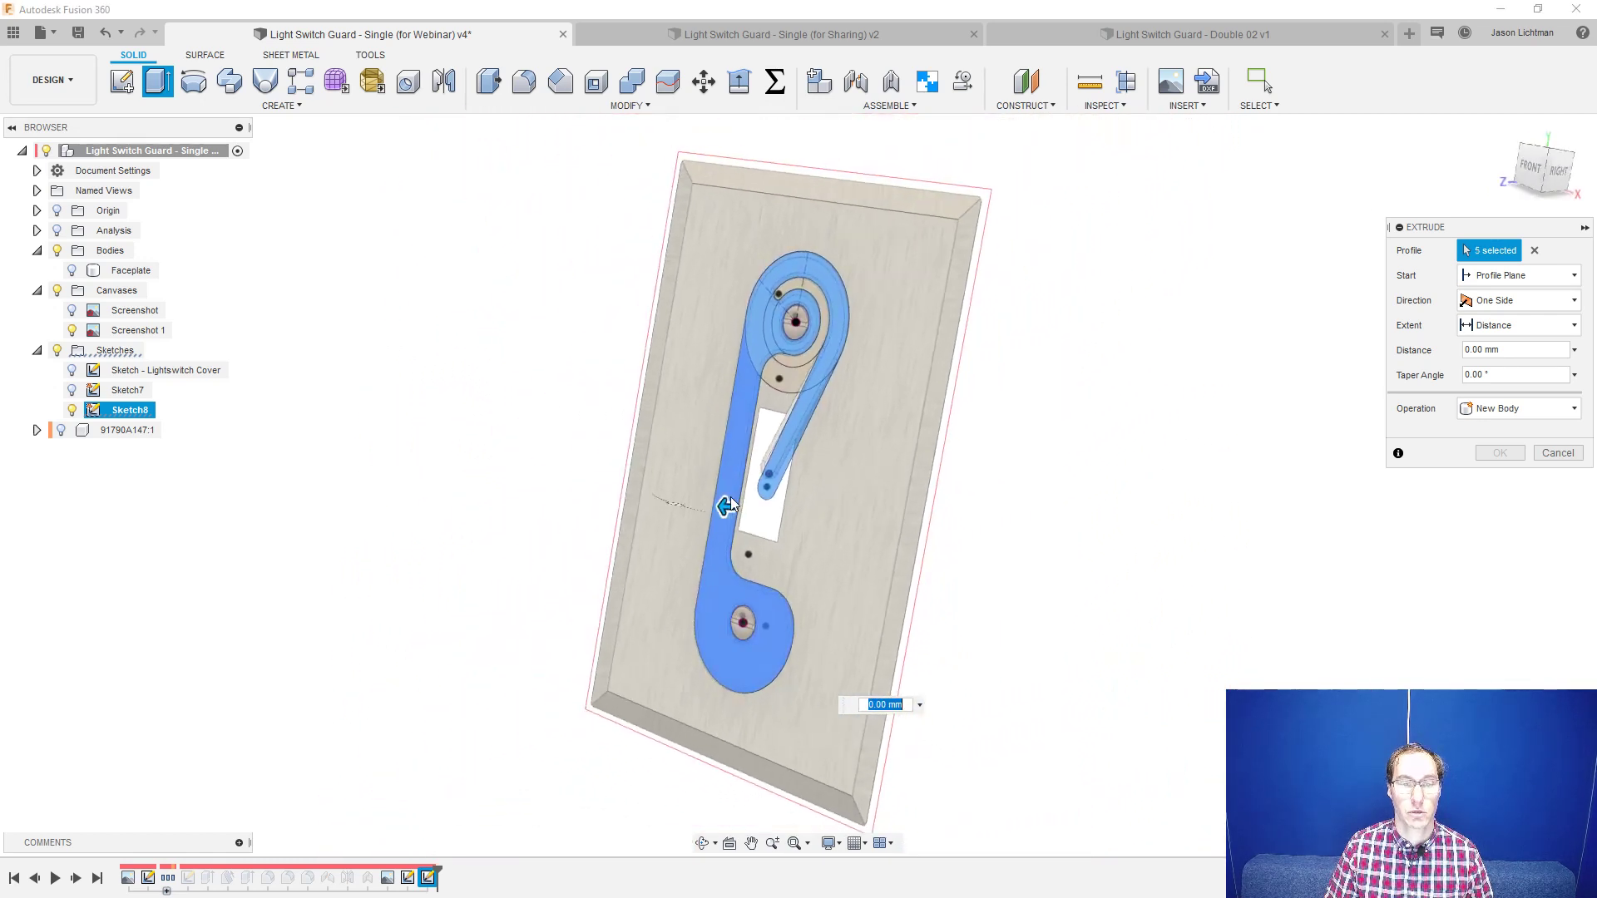
drag(727, 505, 677, 502)
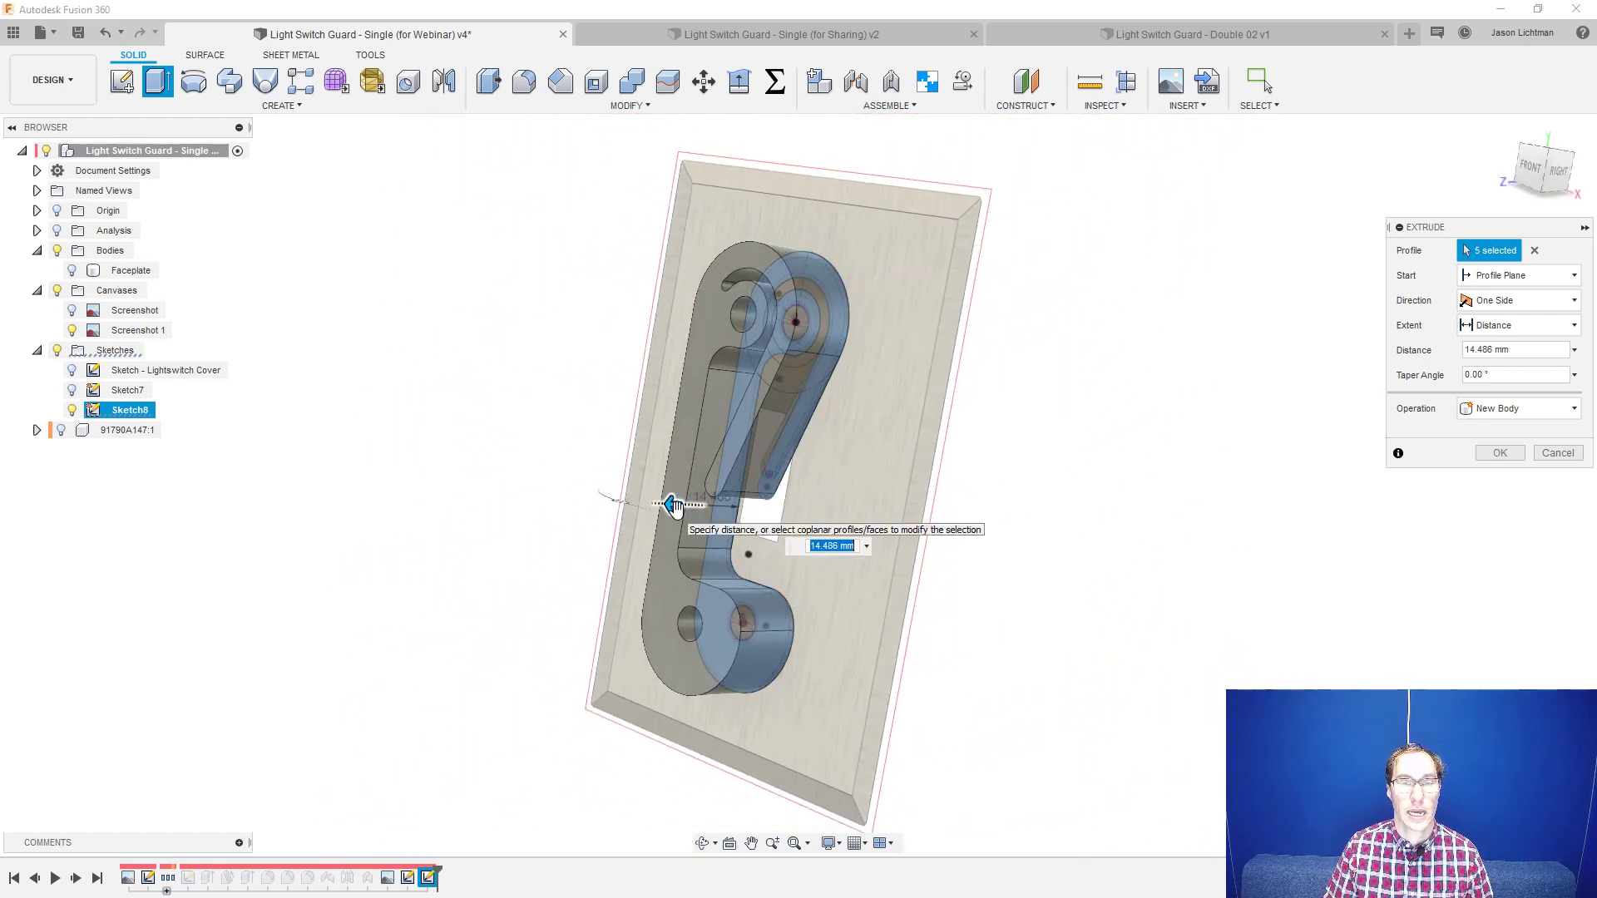
click(1488, 454)
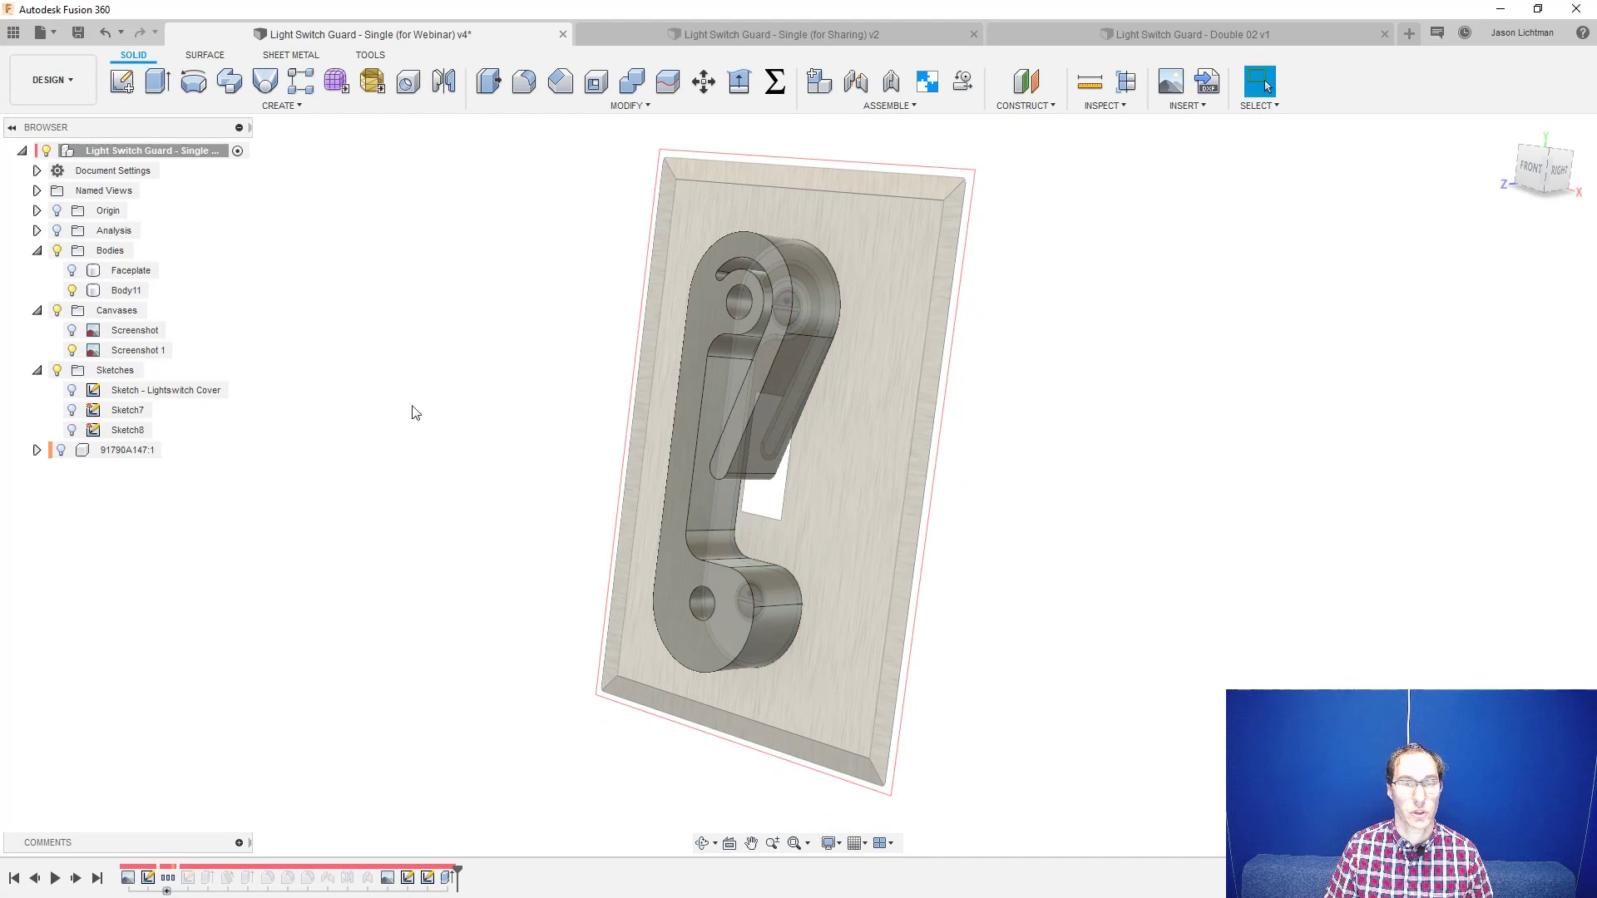
click(58, 310)
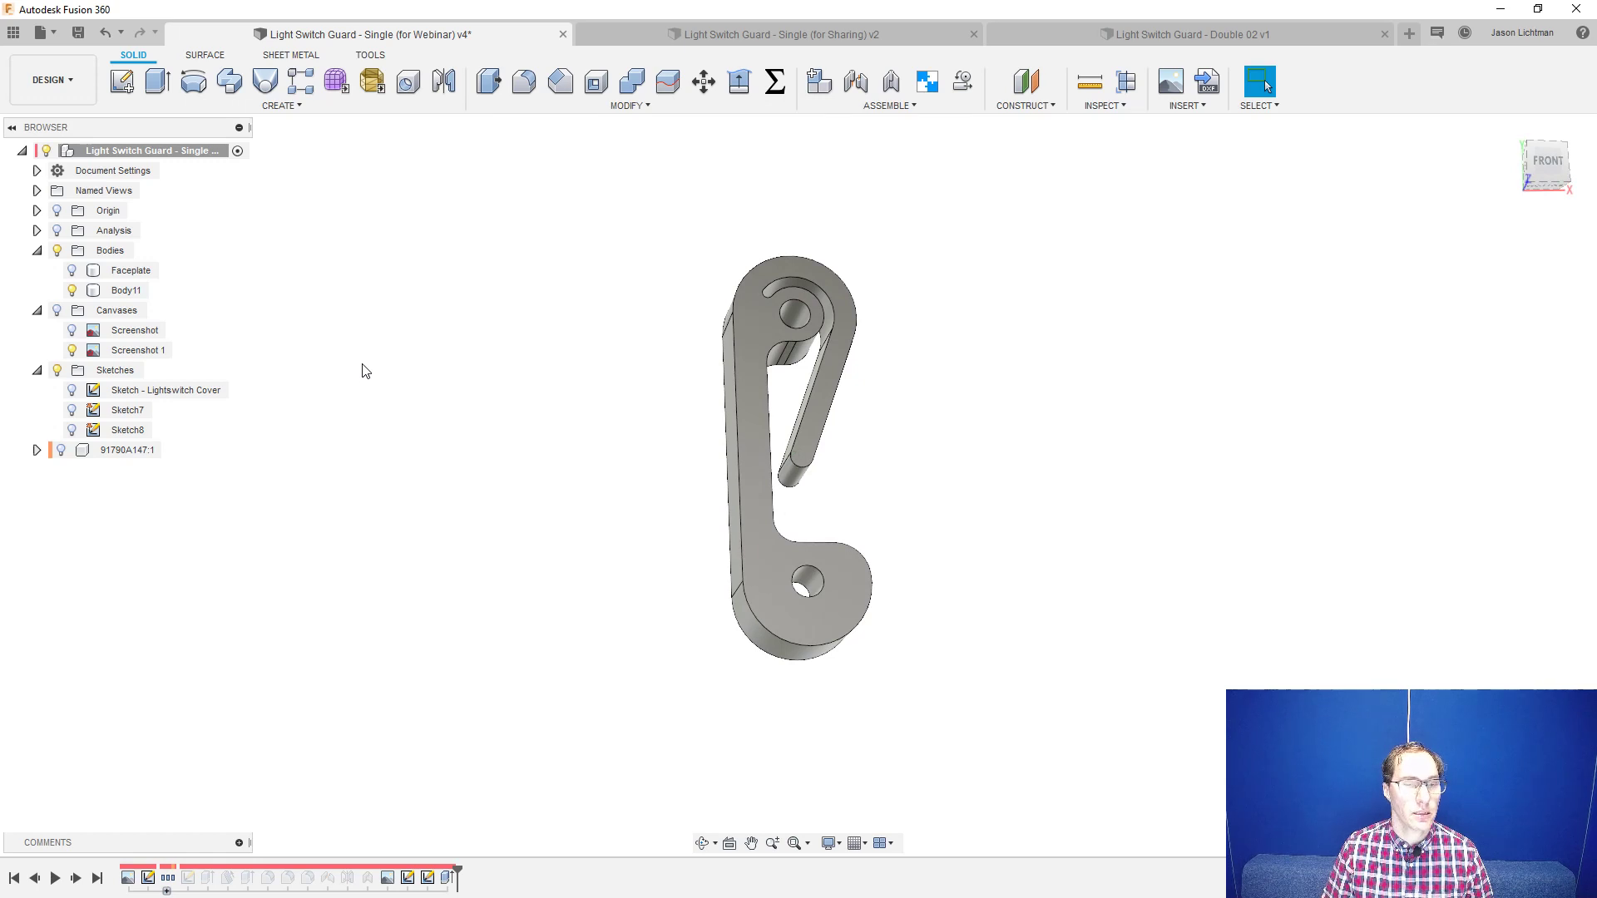
- Edit the guard's extrusion, removing the profiles around the upper hole from the selection and selecting them again
right_click(446, 878)
click(490, 711)
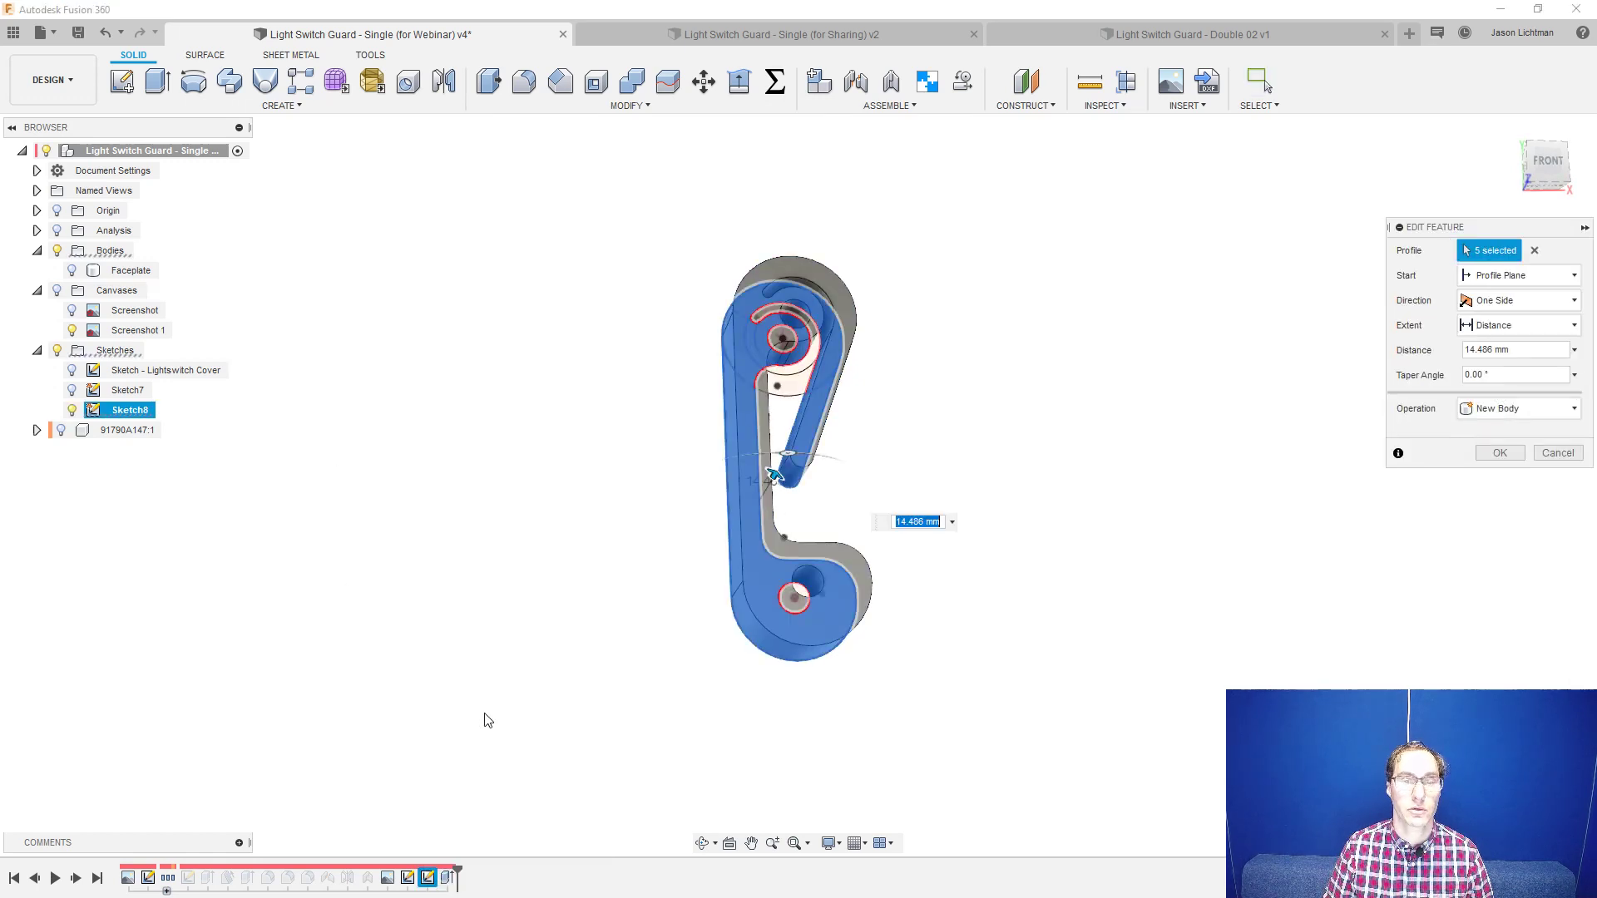
click(725, 364)
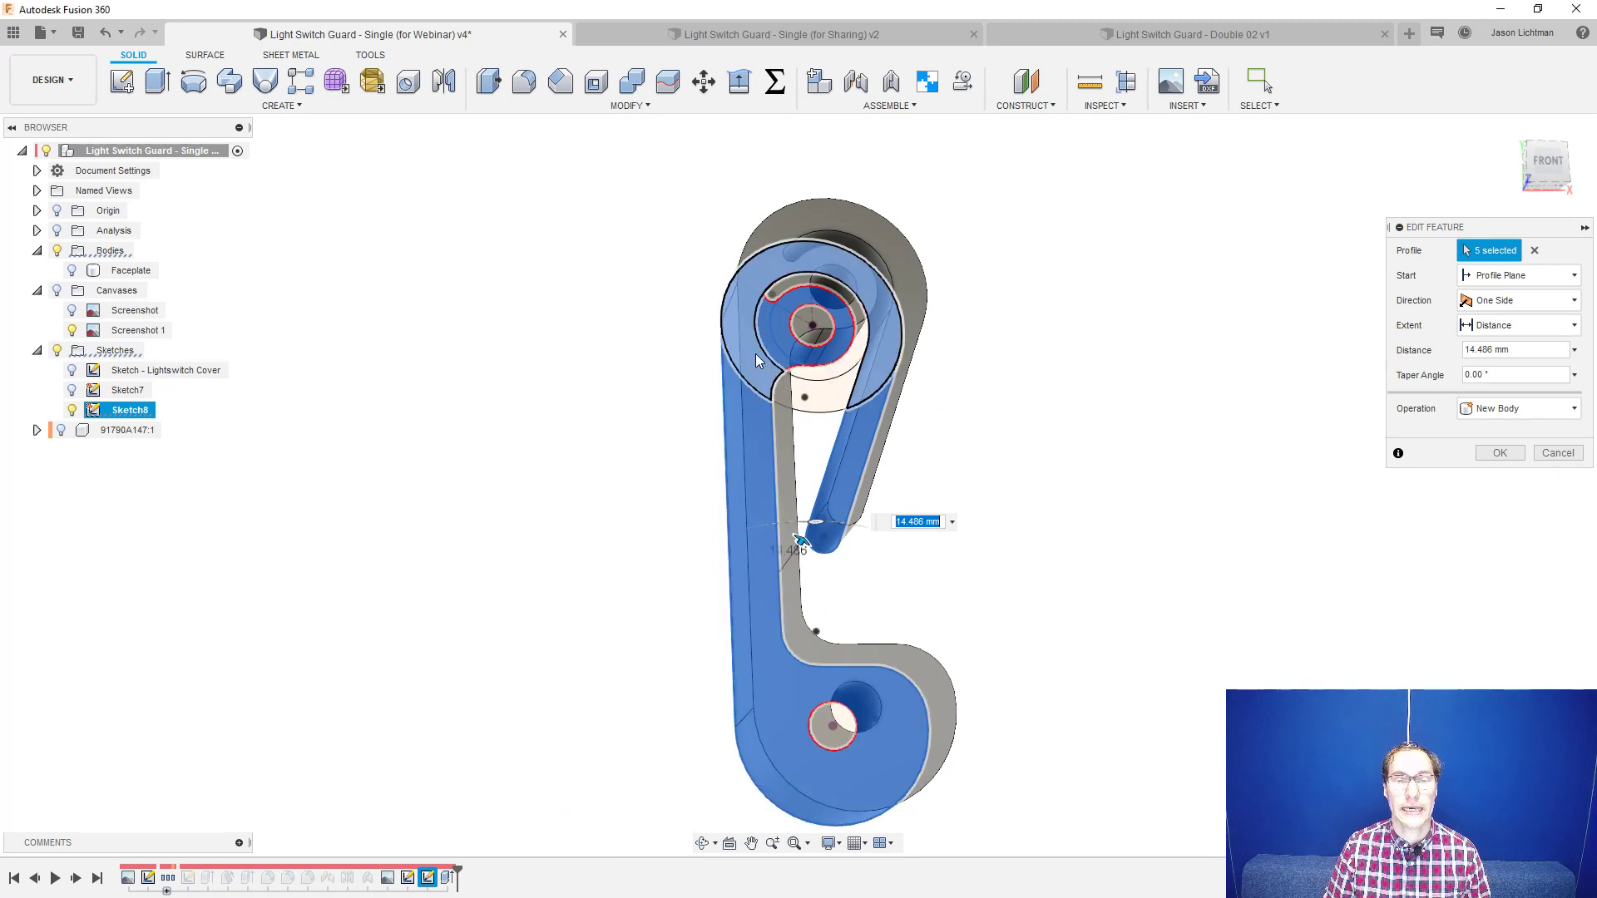
click(756, 353)
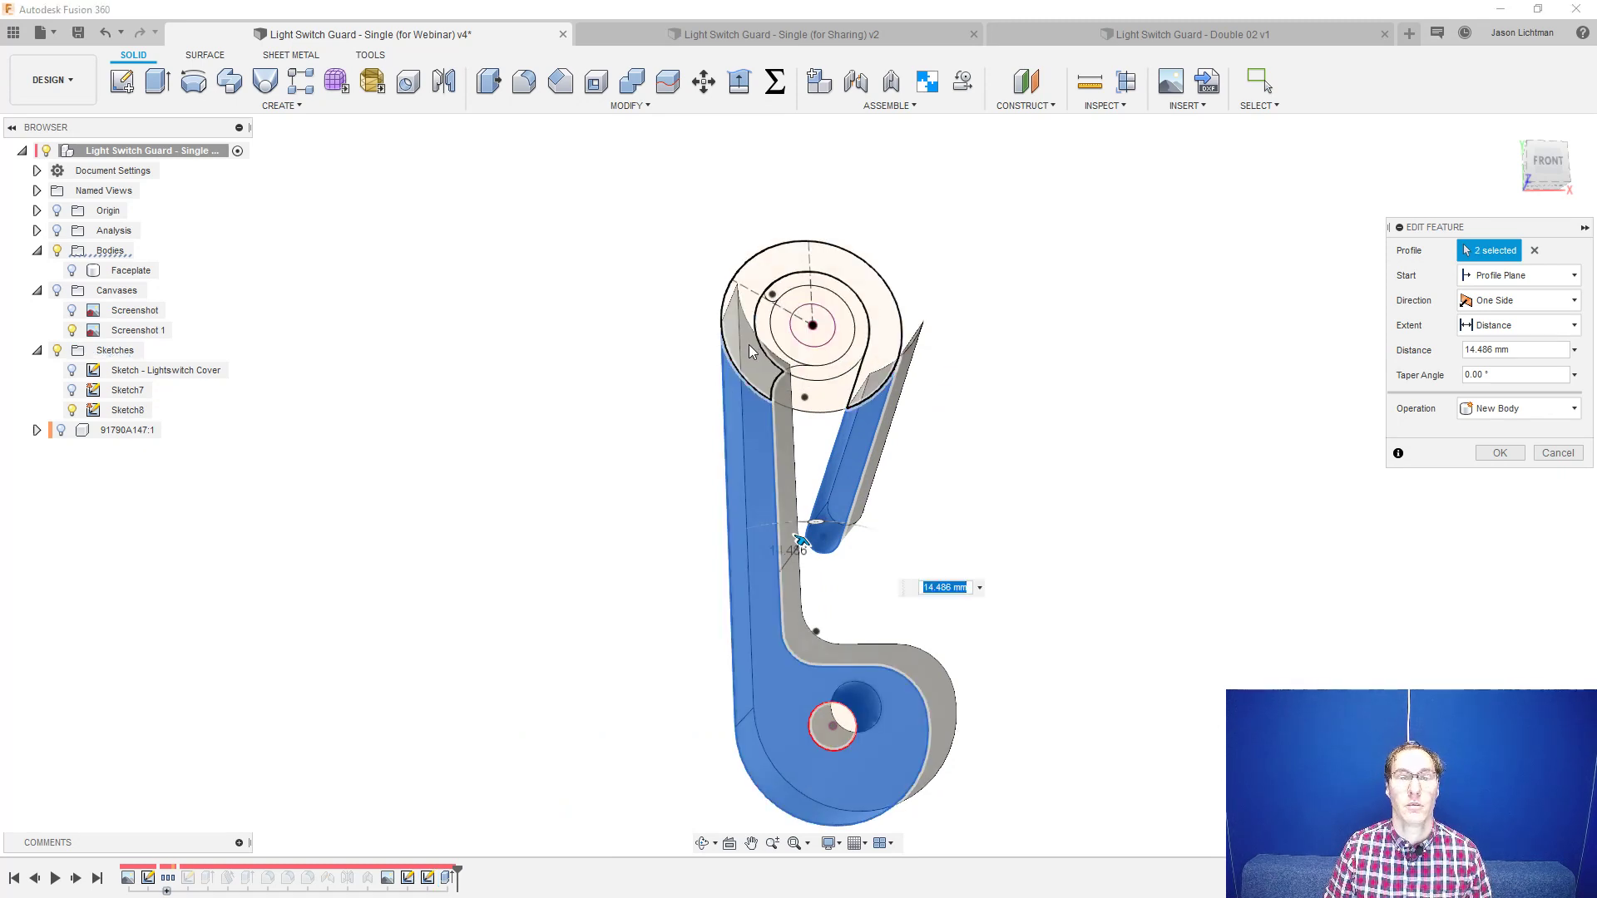
click(786, 351)
click(786, 348)
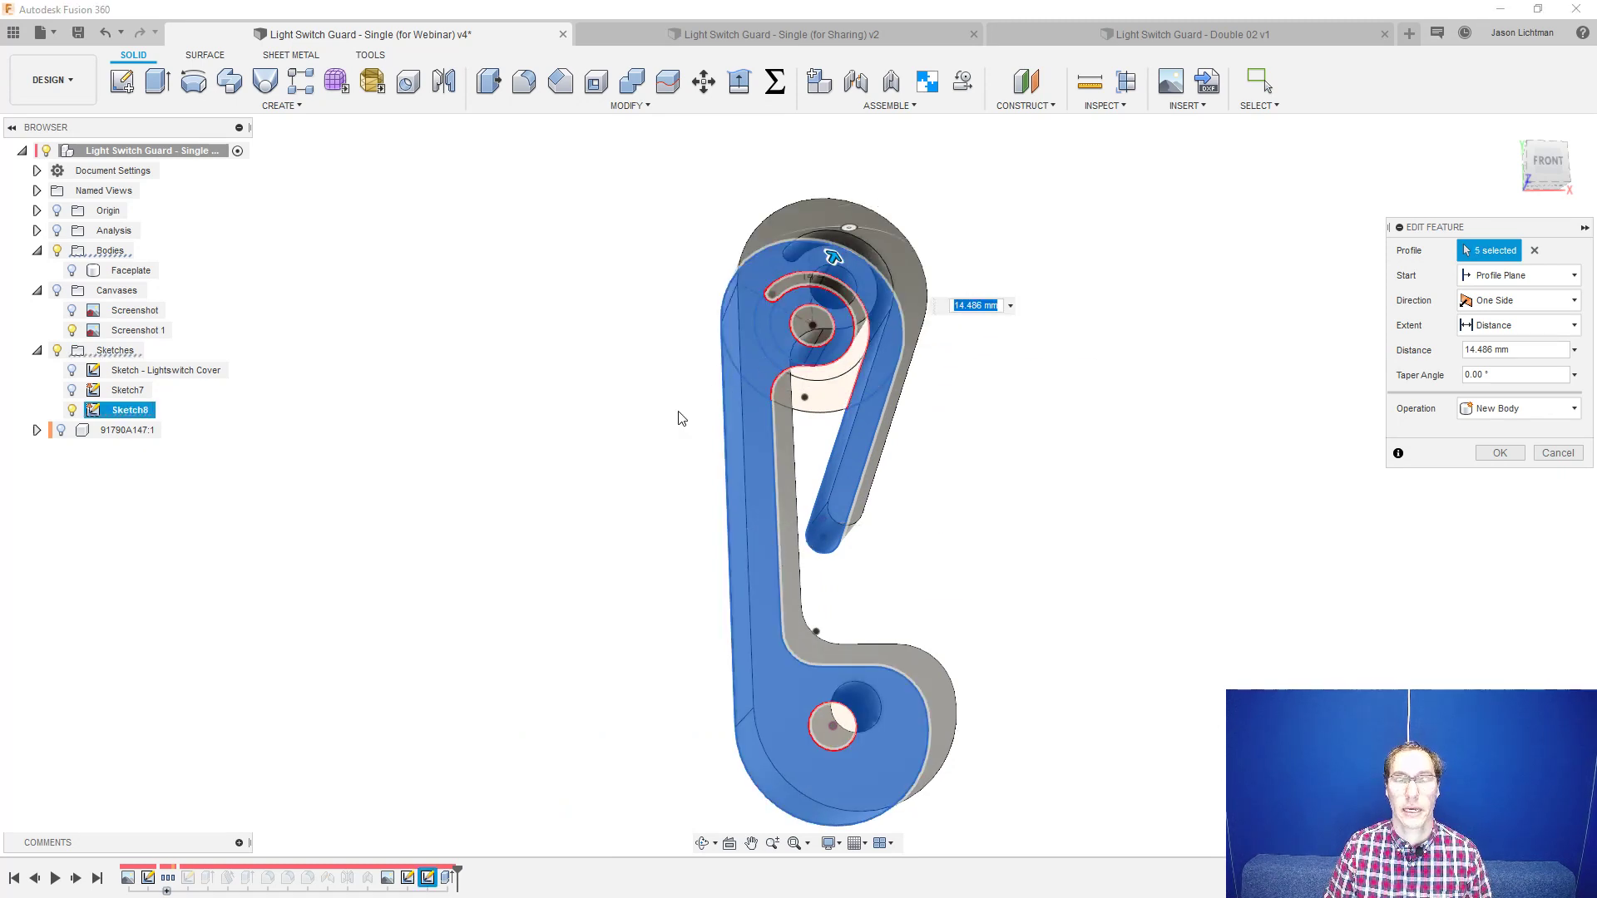
key(Return)
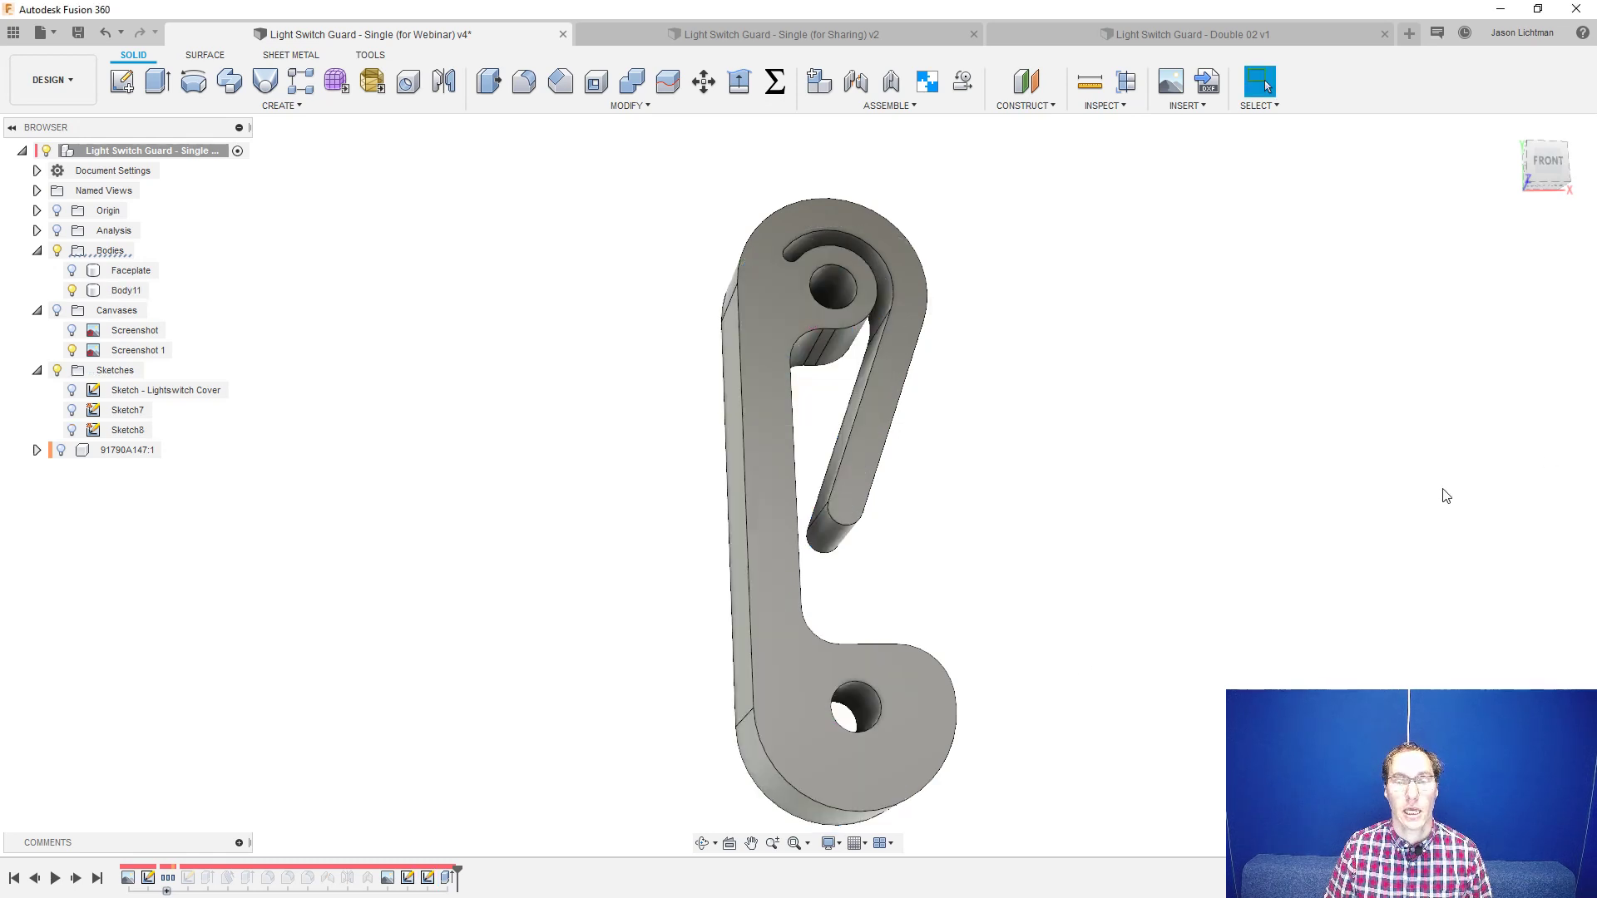
- Open the guard's profile sketch for editing
right_click(428, 880)
click(489, 713)
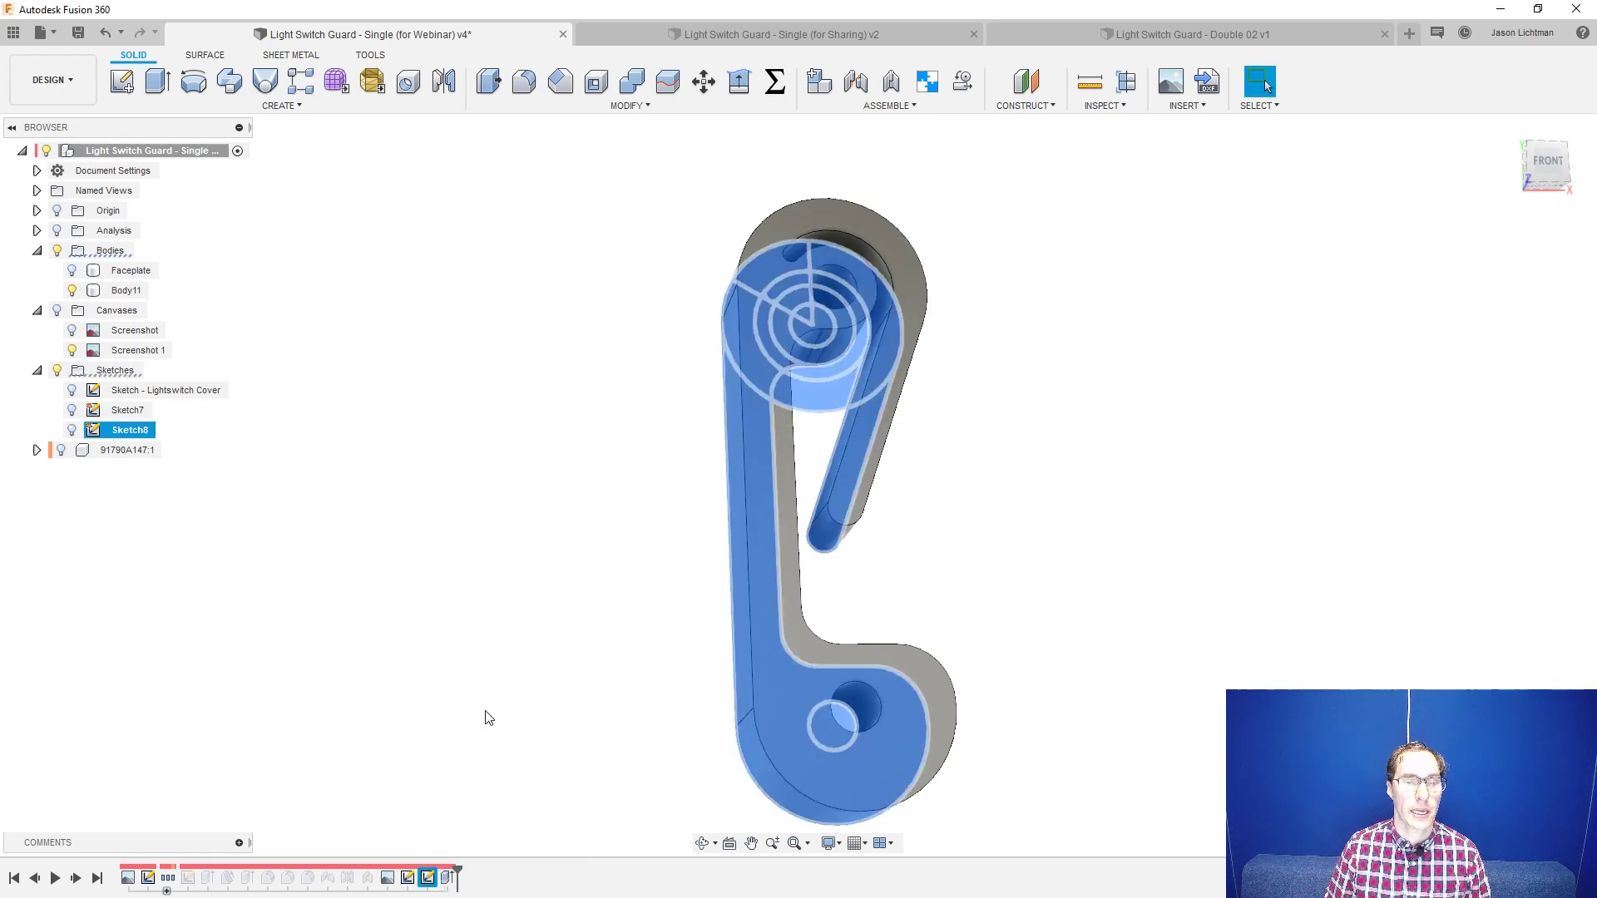
scroll(828, 360, up, 2)
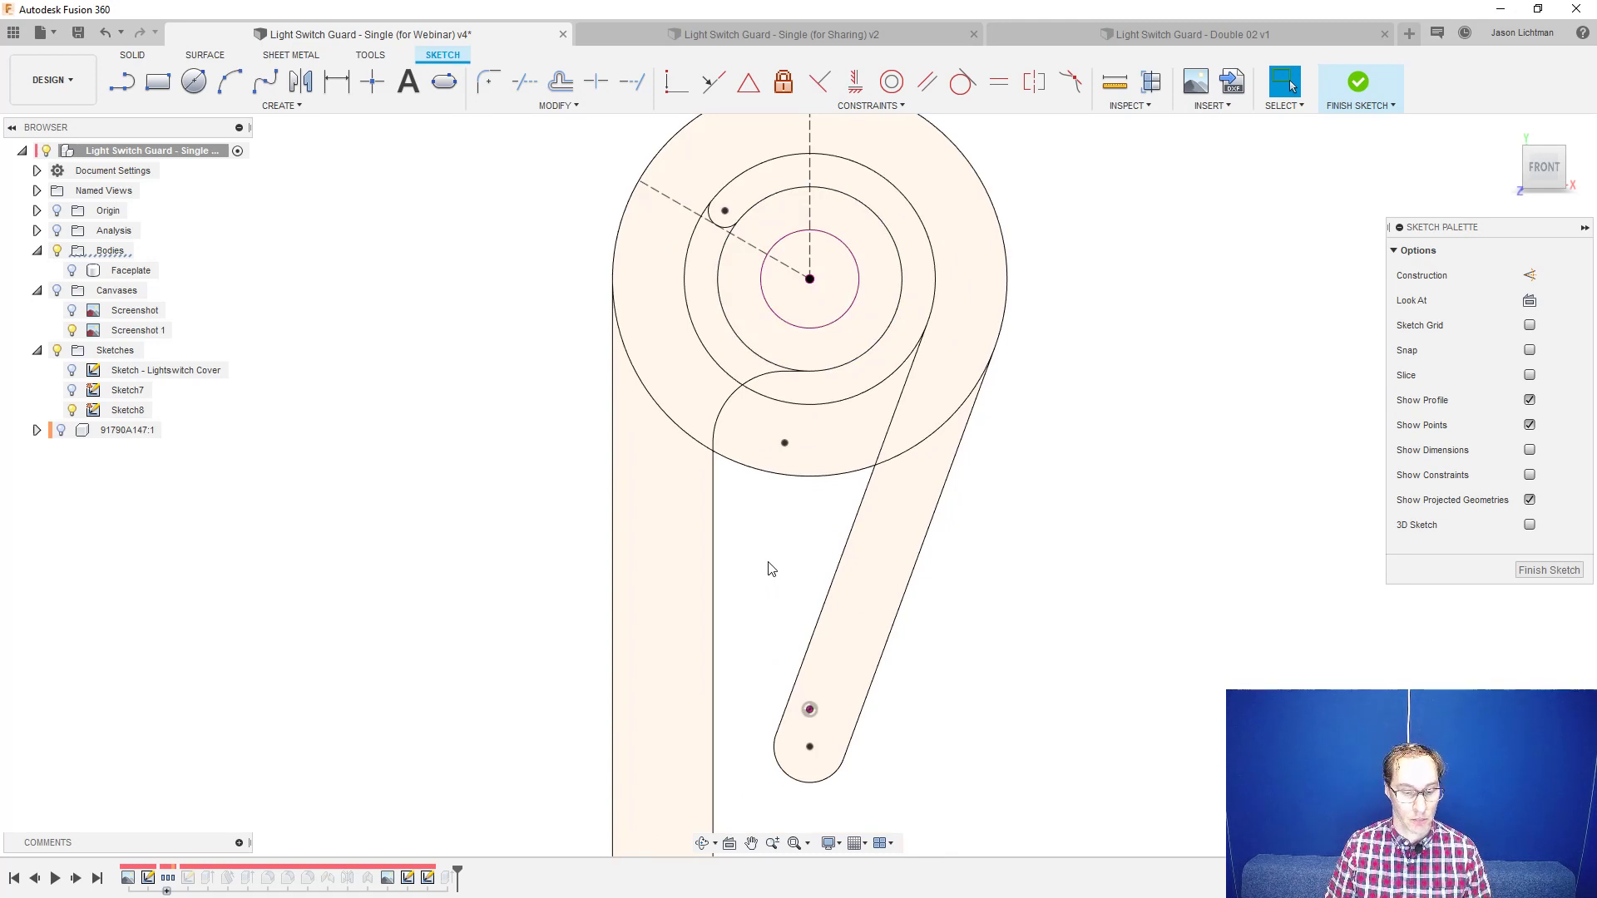
- Try trimming the overlapping circle segments around the guard's upper hole to leave one continuous profile
key(t)
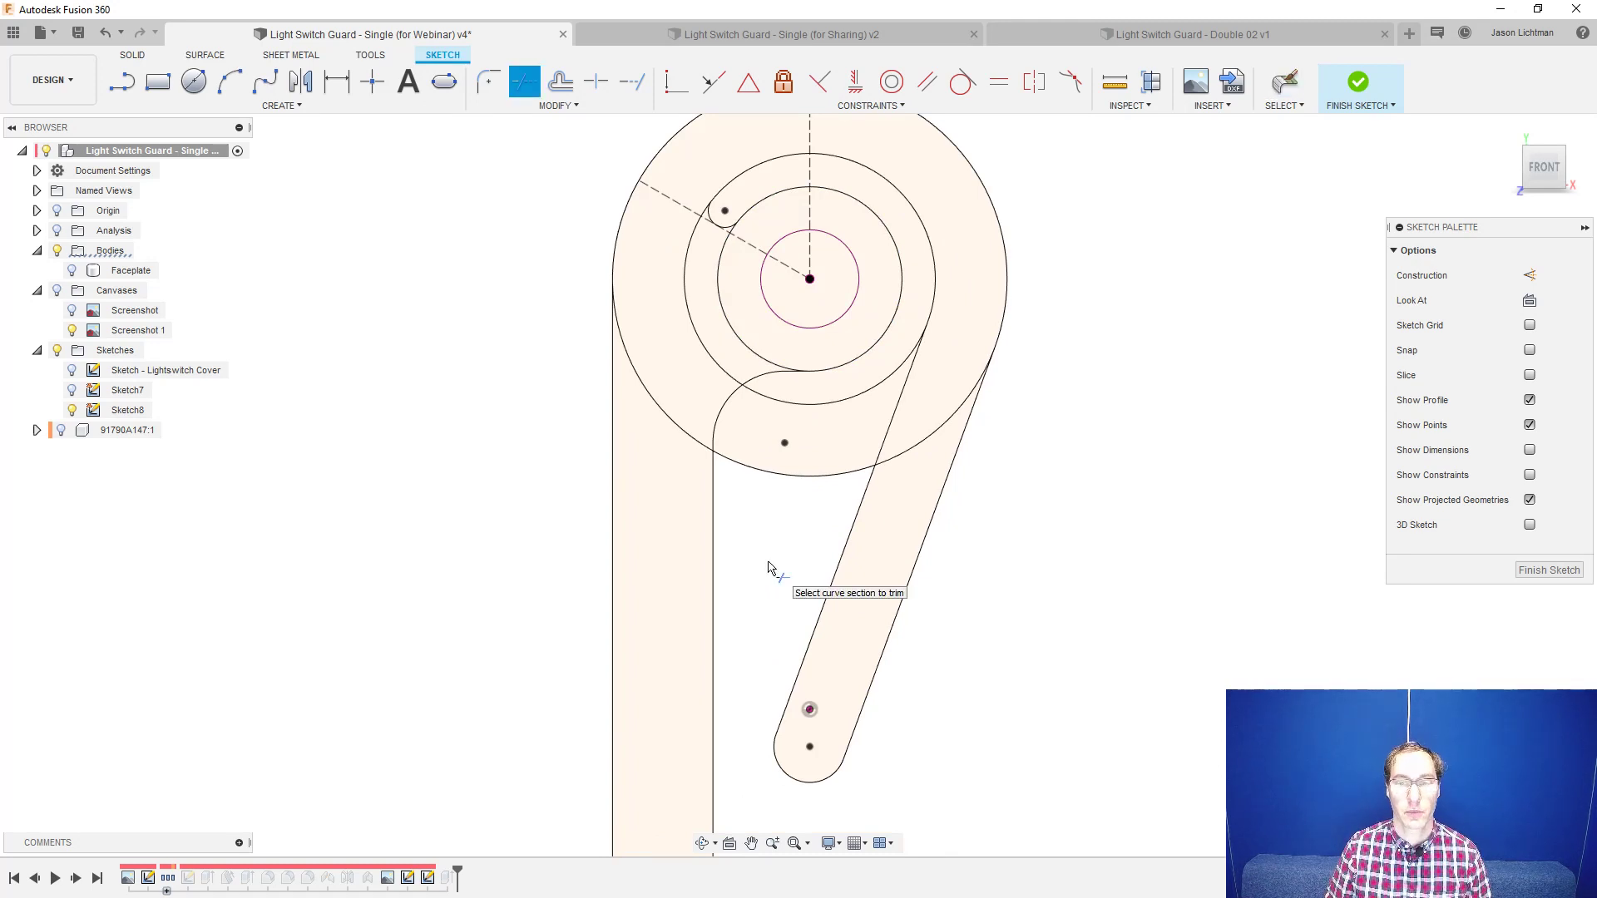
click(787, 480)
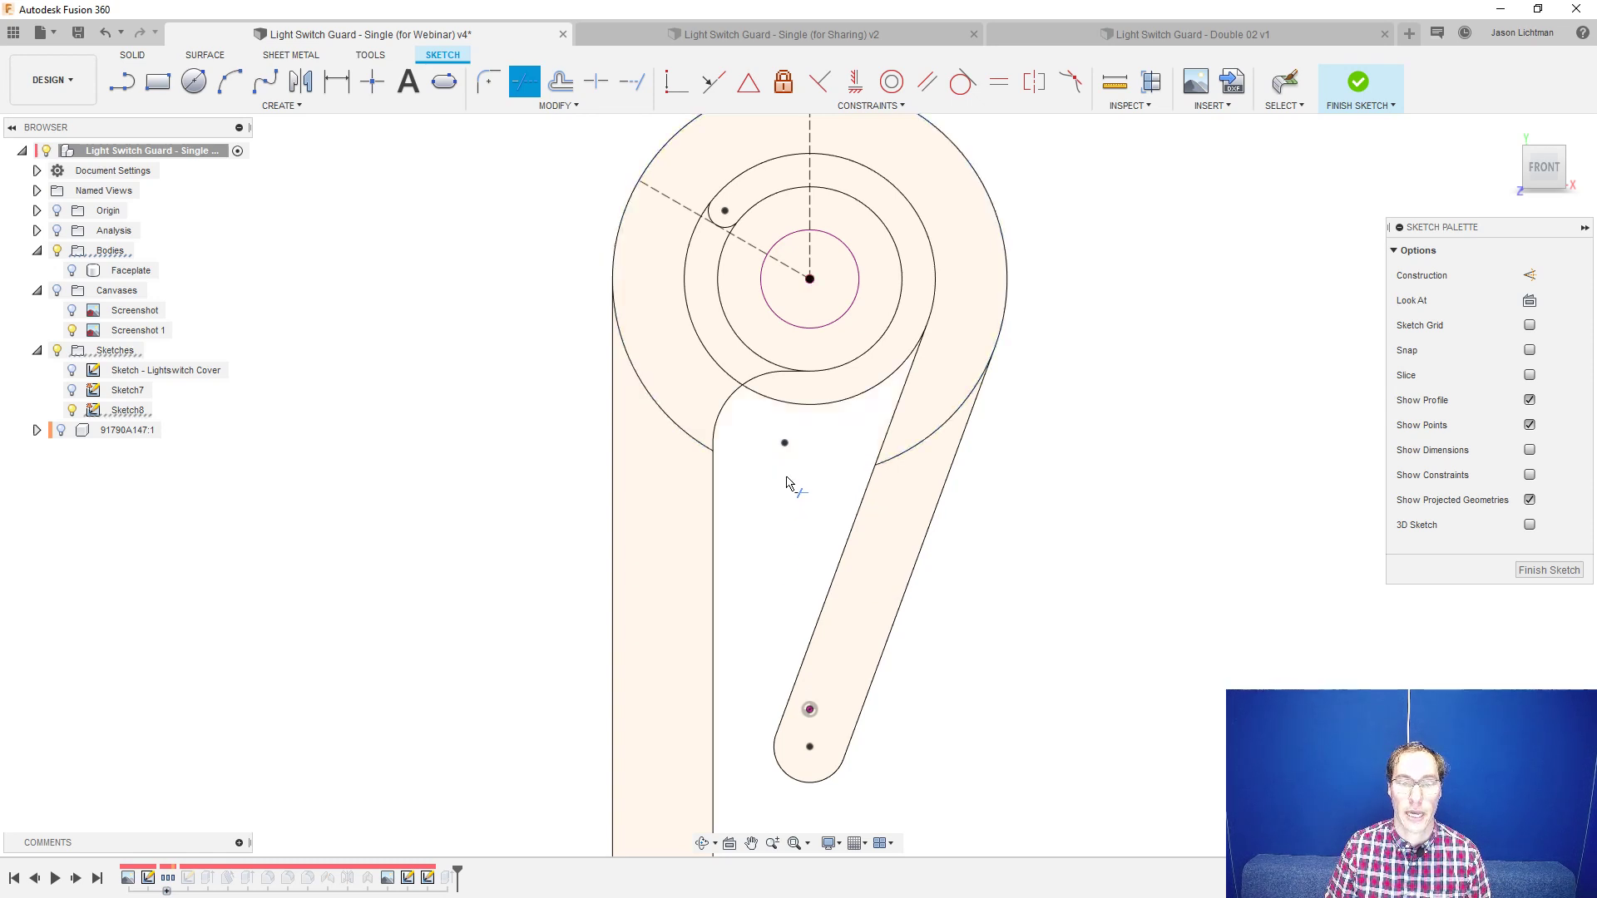
click(817, 408)
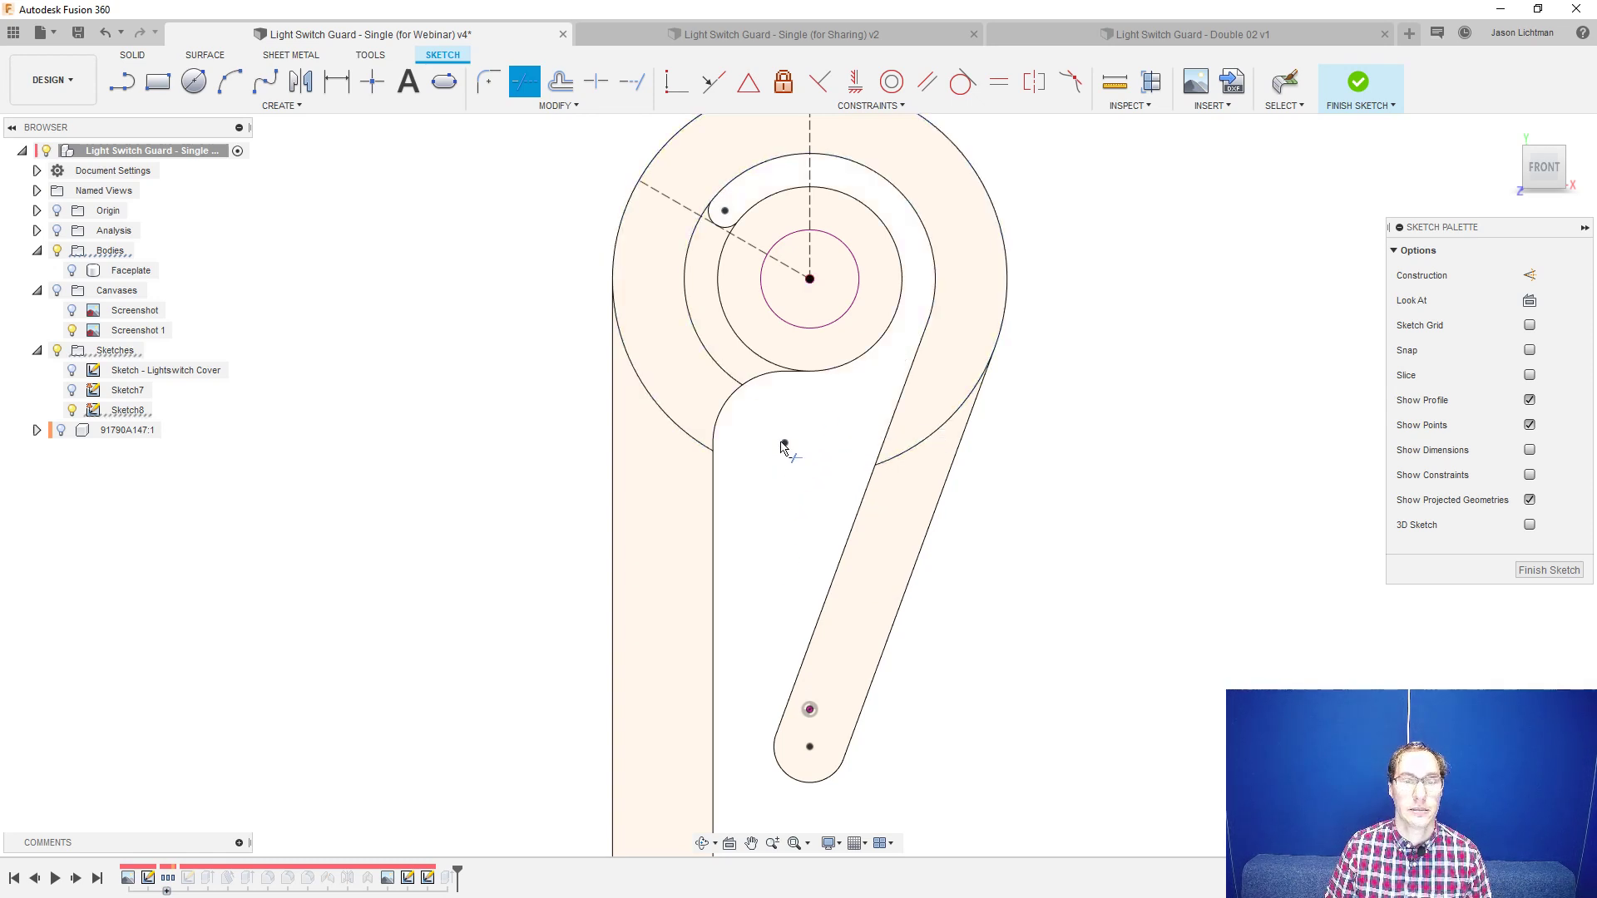
click(707, 359)
click(740, 341)
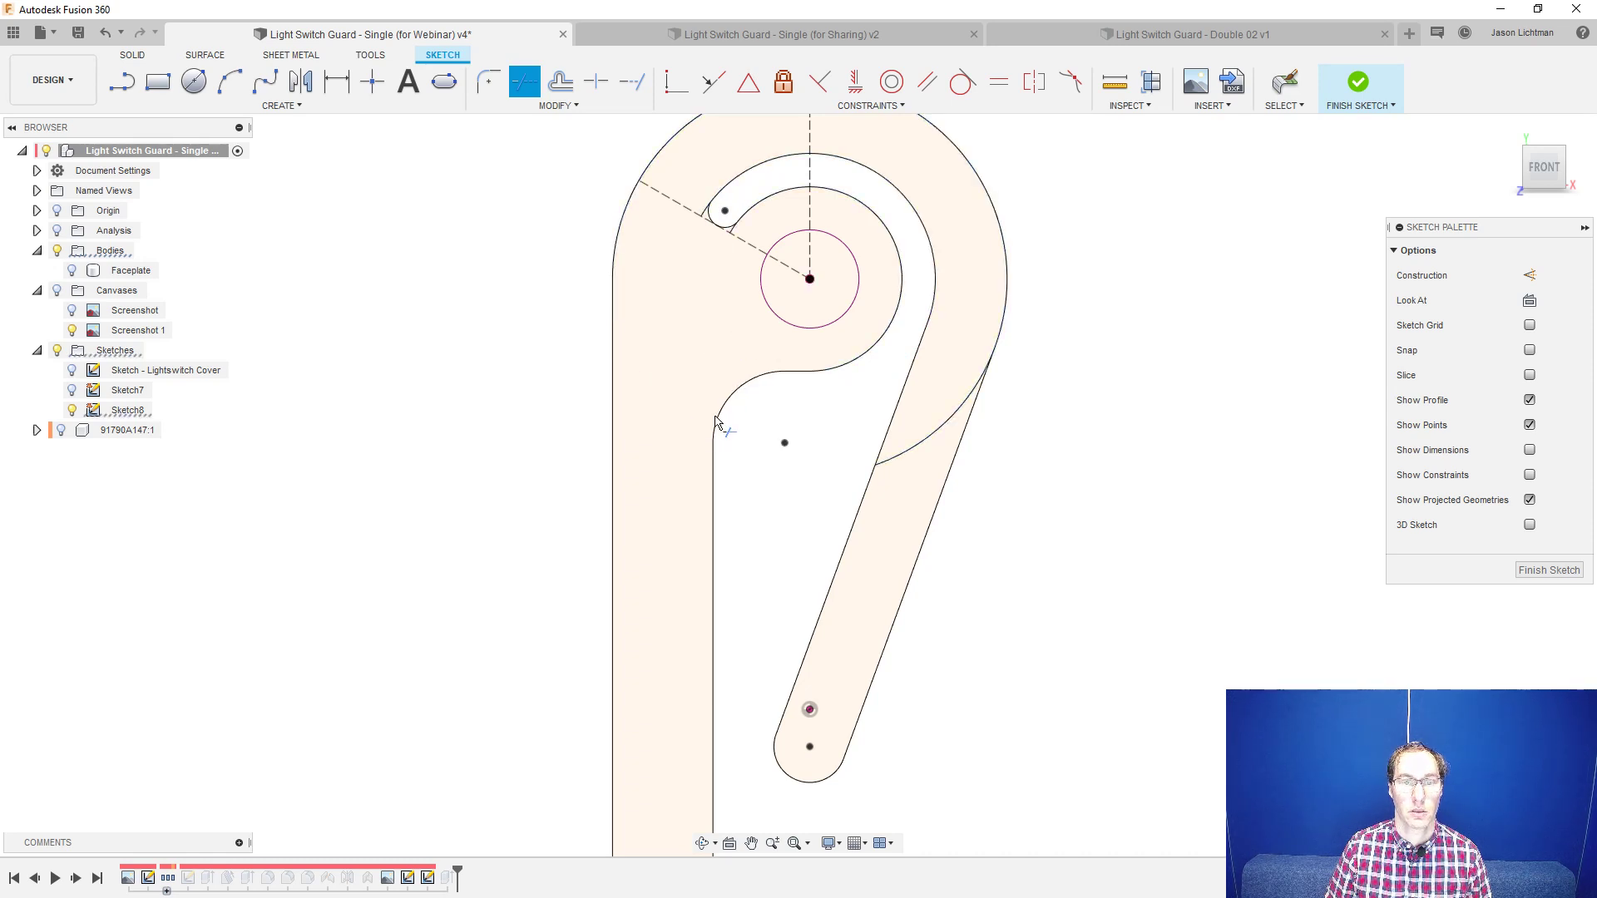
scroll(732, 525, down, 2)
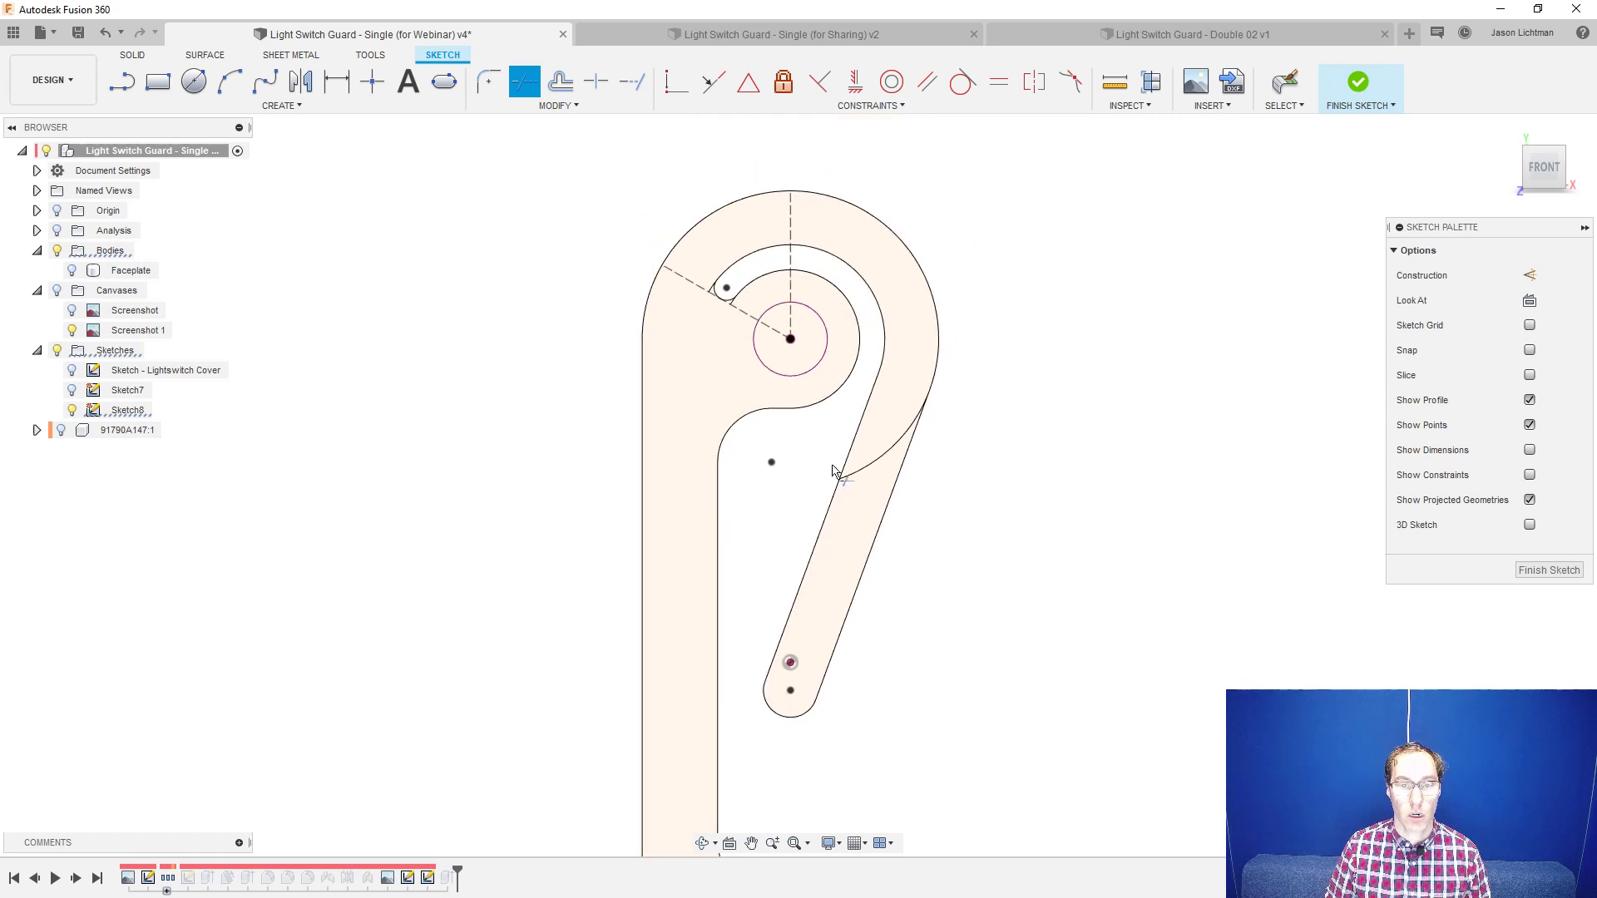
click(889, 463)
key(Escape)
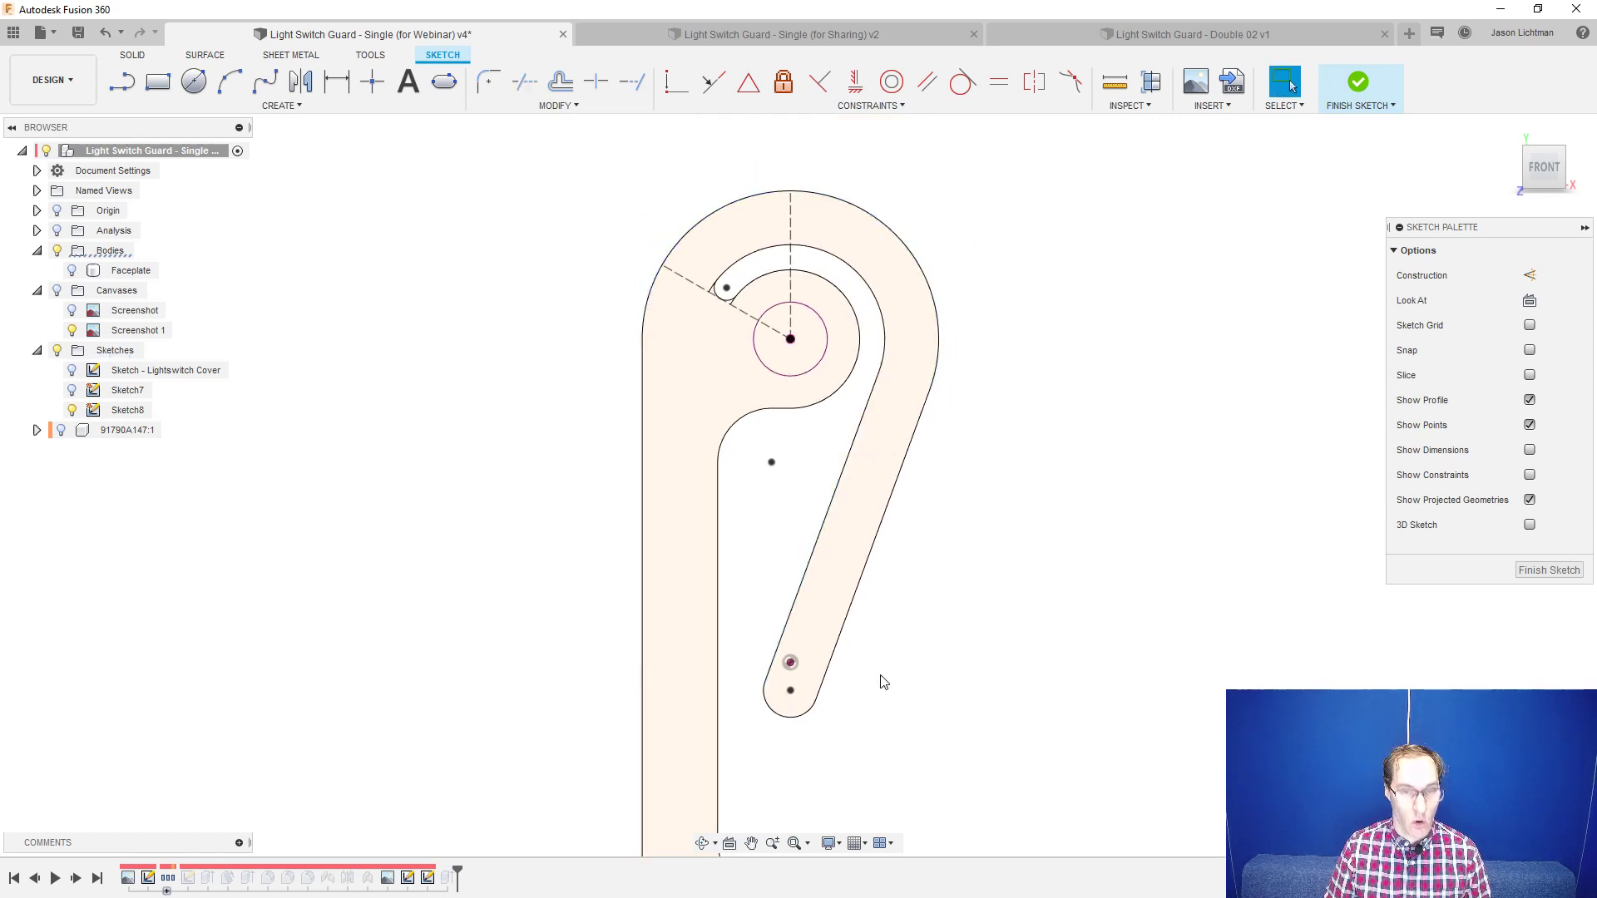
- Undo the trims of the circles around the upper hole
key(ctrl+z)
key(ctrl+z)
key(ctrl+z)
key(ctrl+z)
key(ctrl+z)
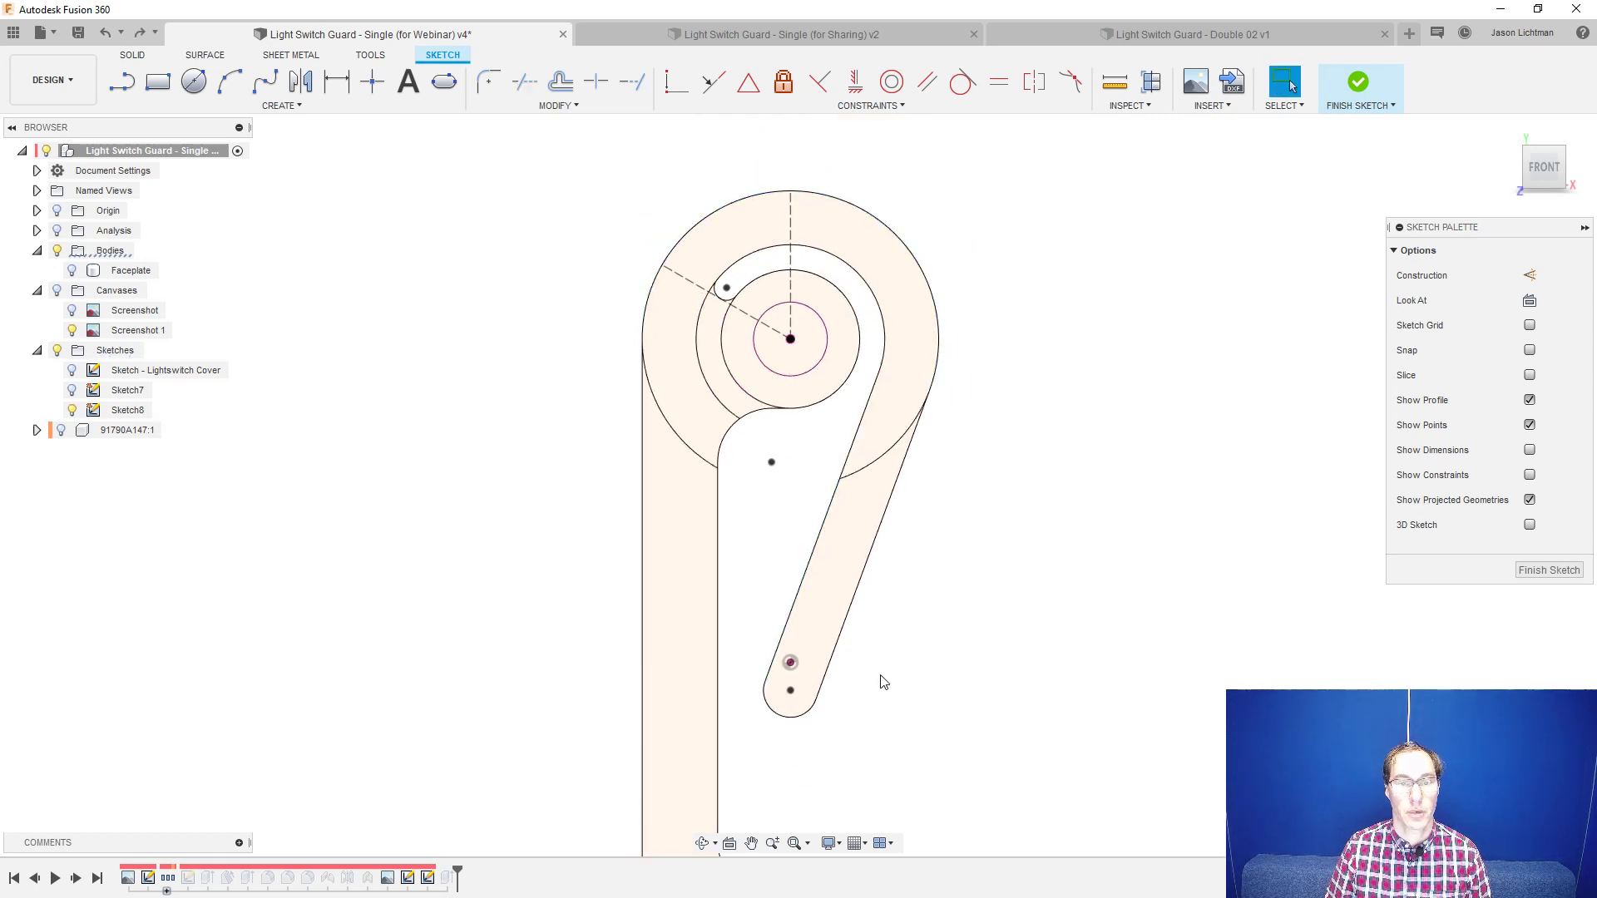
key(ctrl+z)
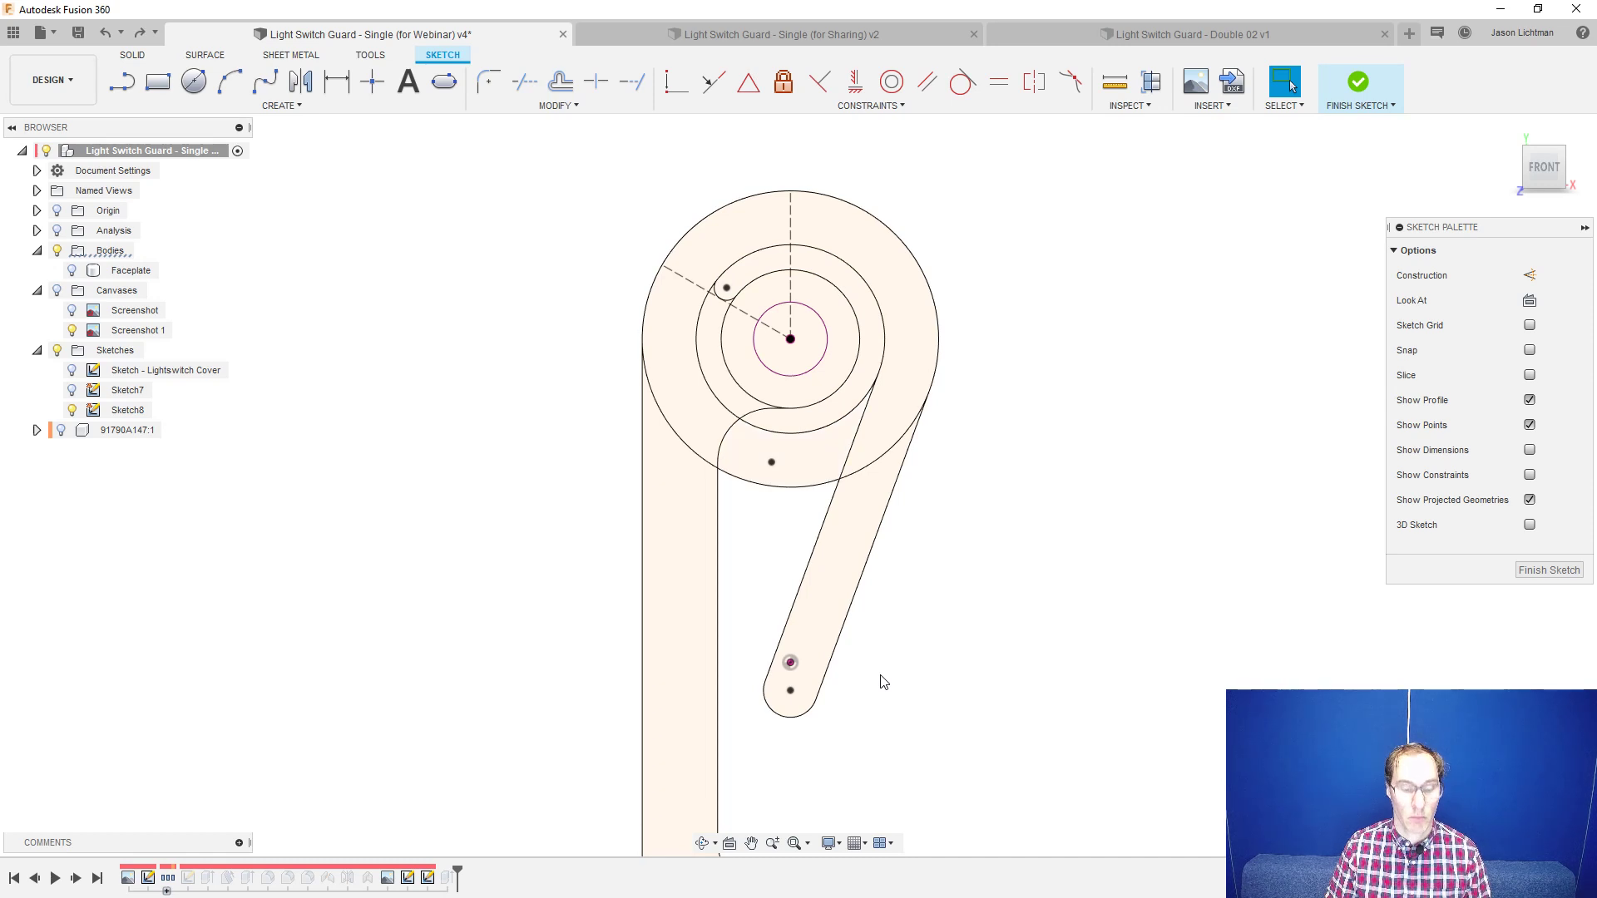
- Trim the overlapping segments of the three circles around the upper hole to leave one continuous guard profile, and finish the sketch
key(t)
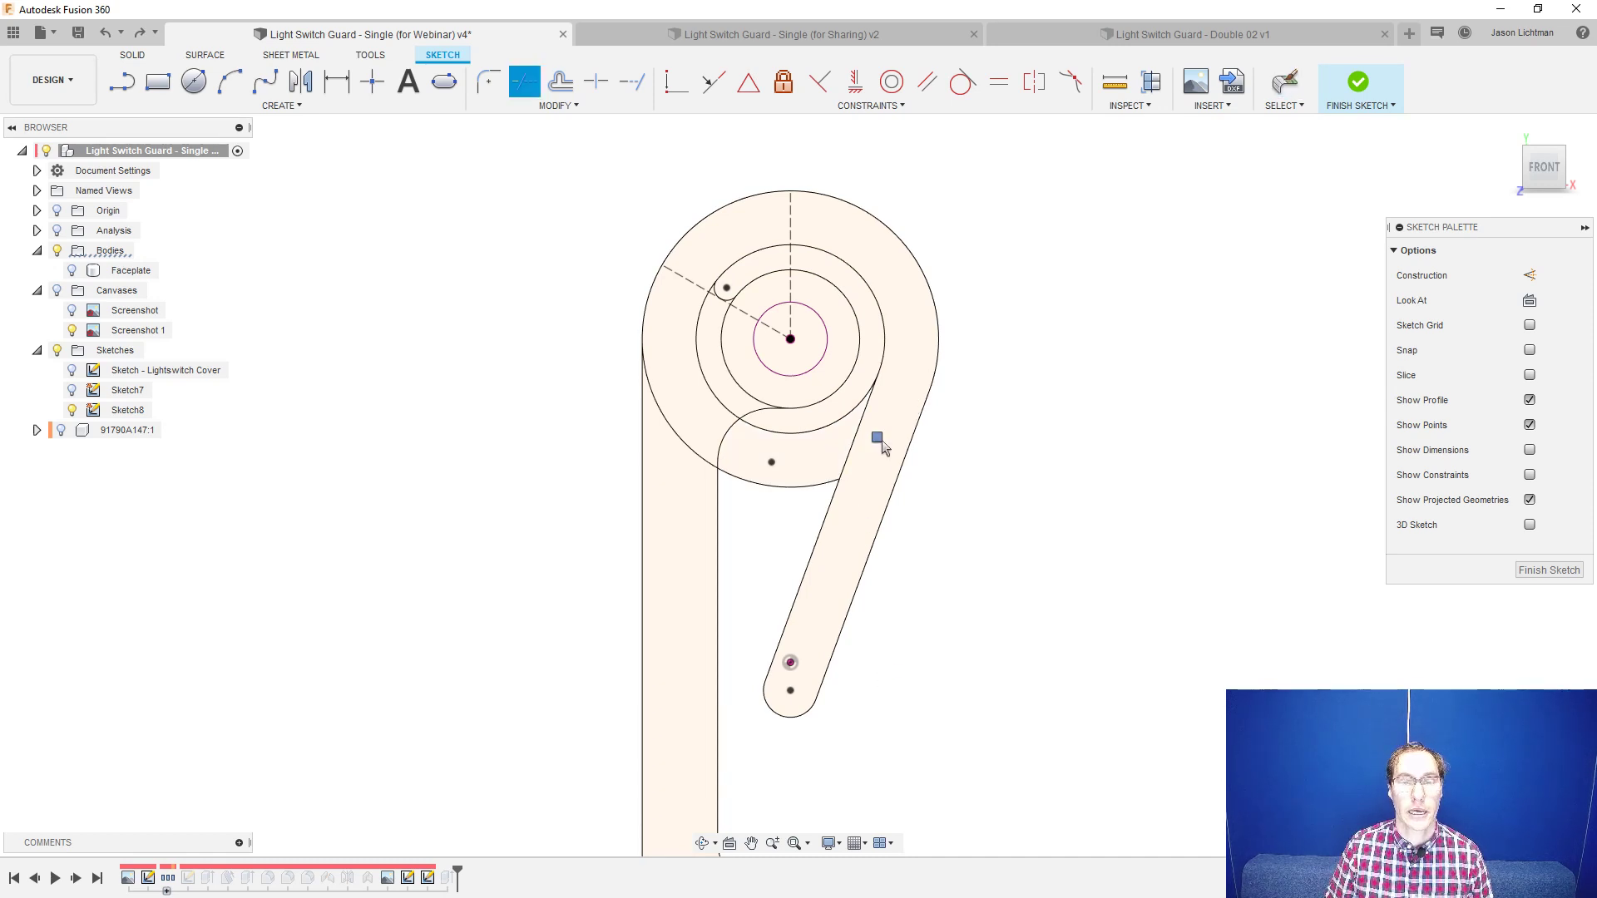
click(792, 486)
click(687, 436)
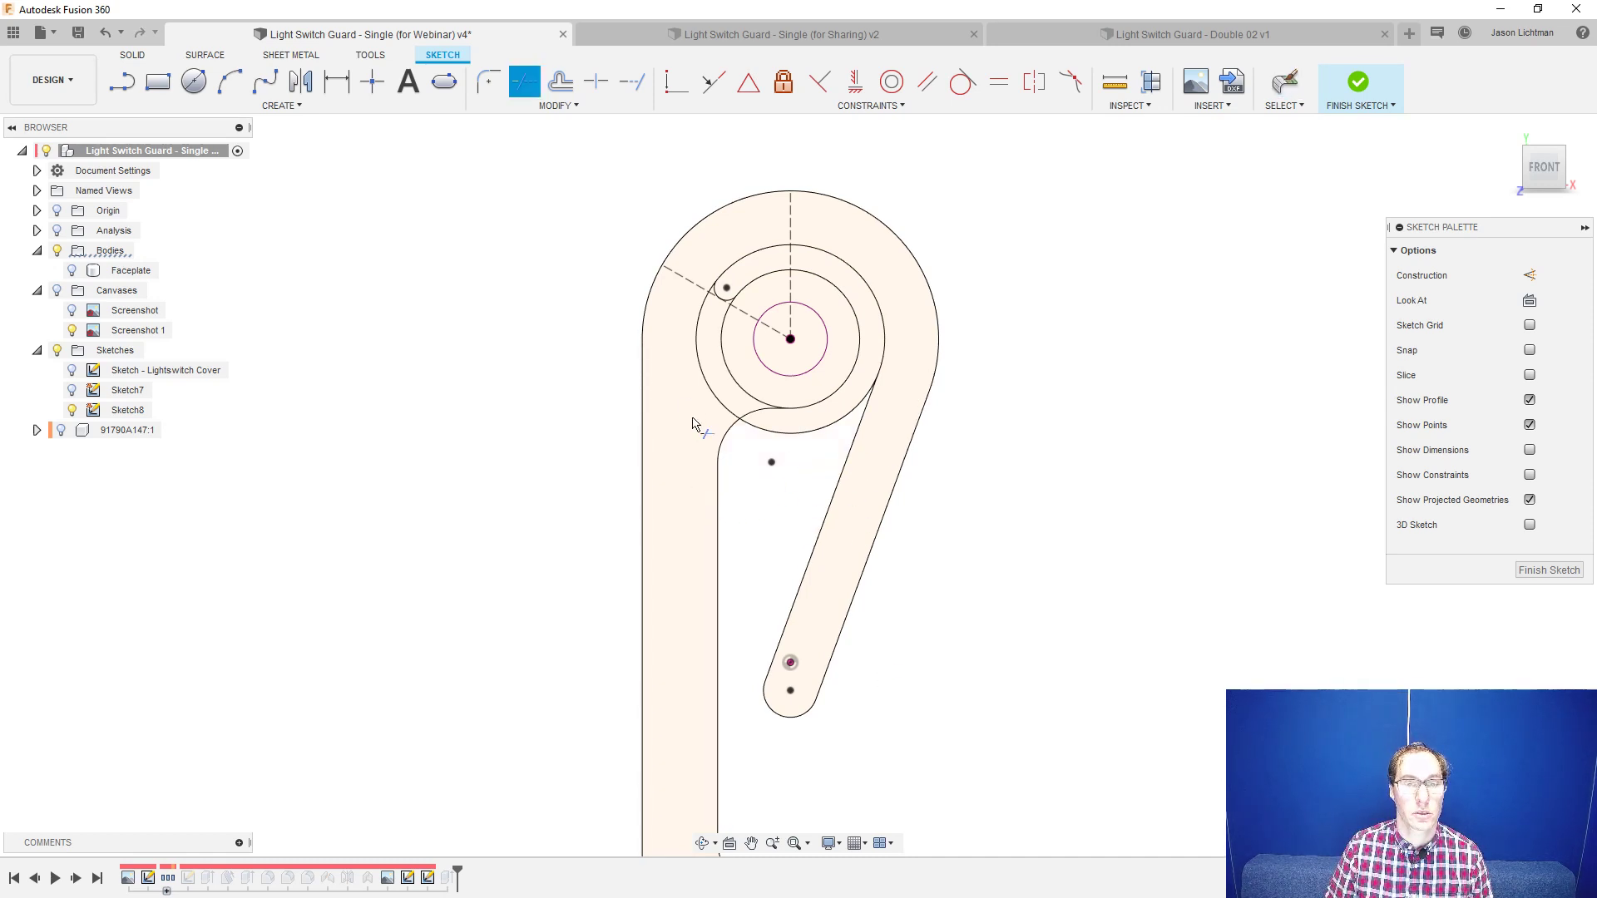
click(707, 384)
click(727, 364)
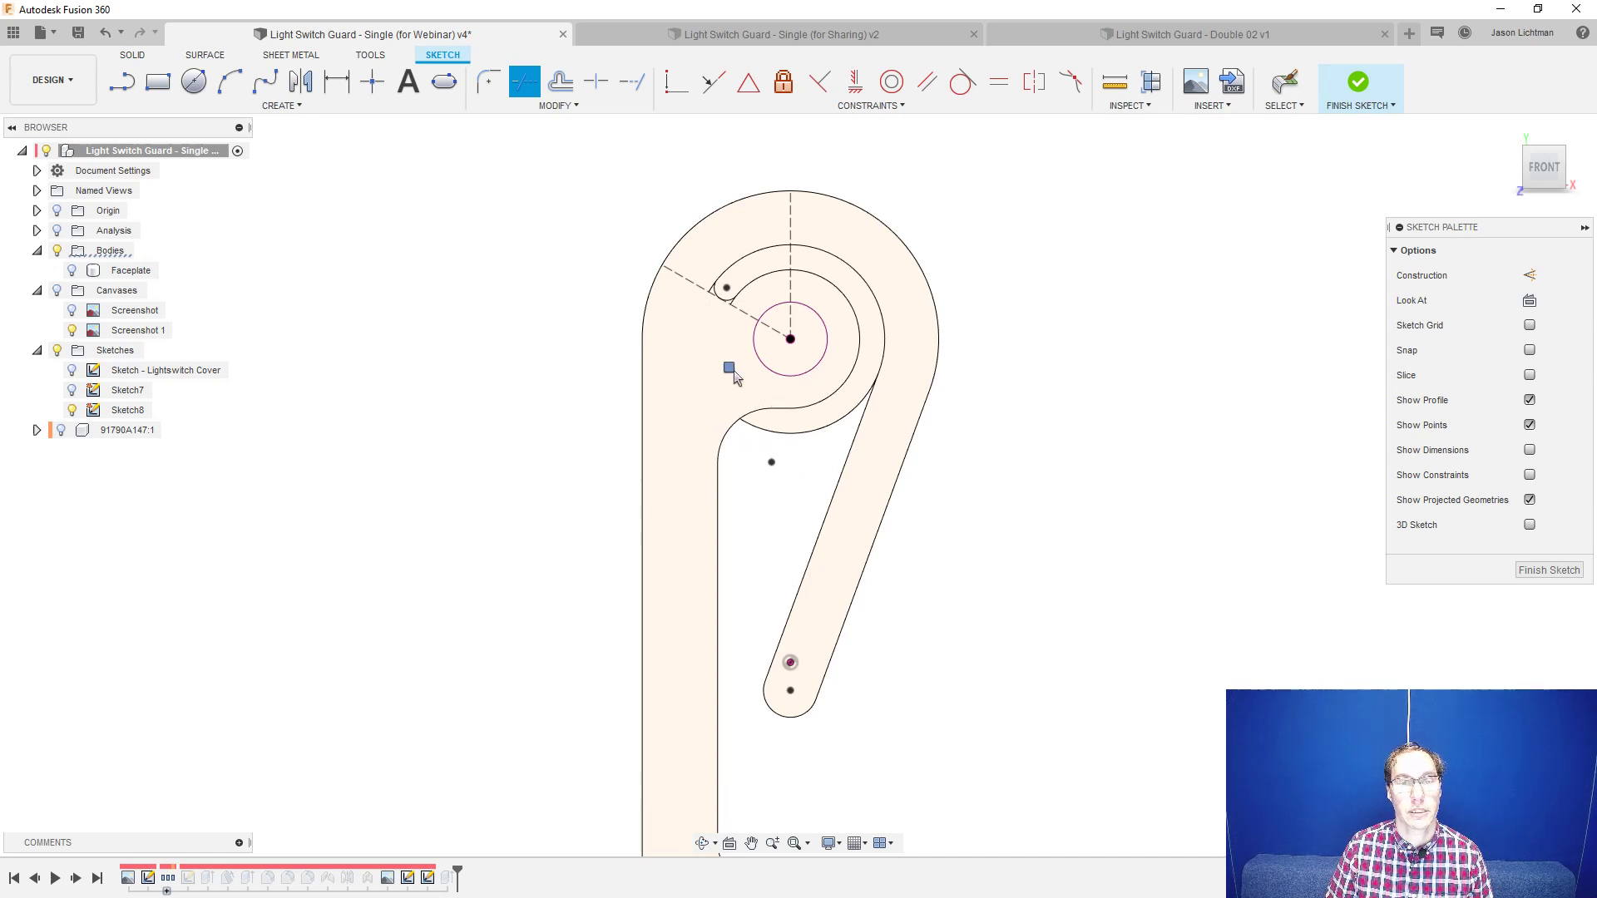
click(786, 429)
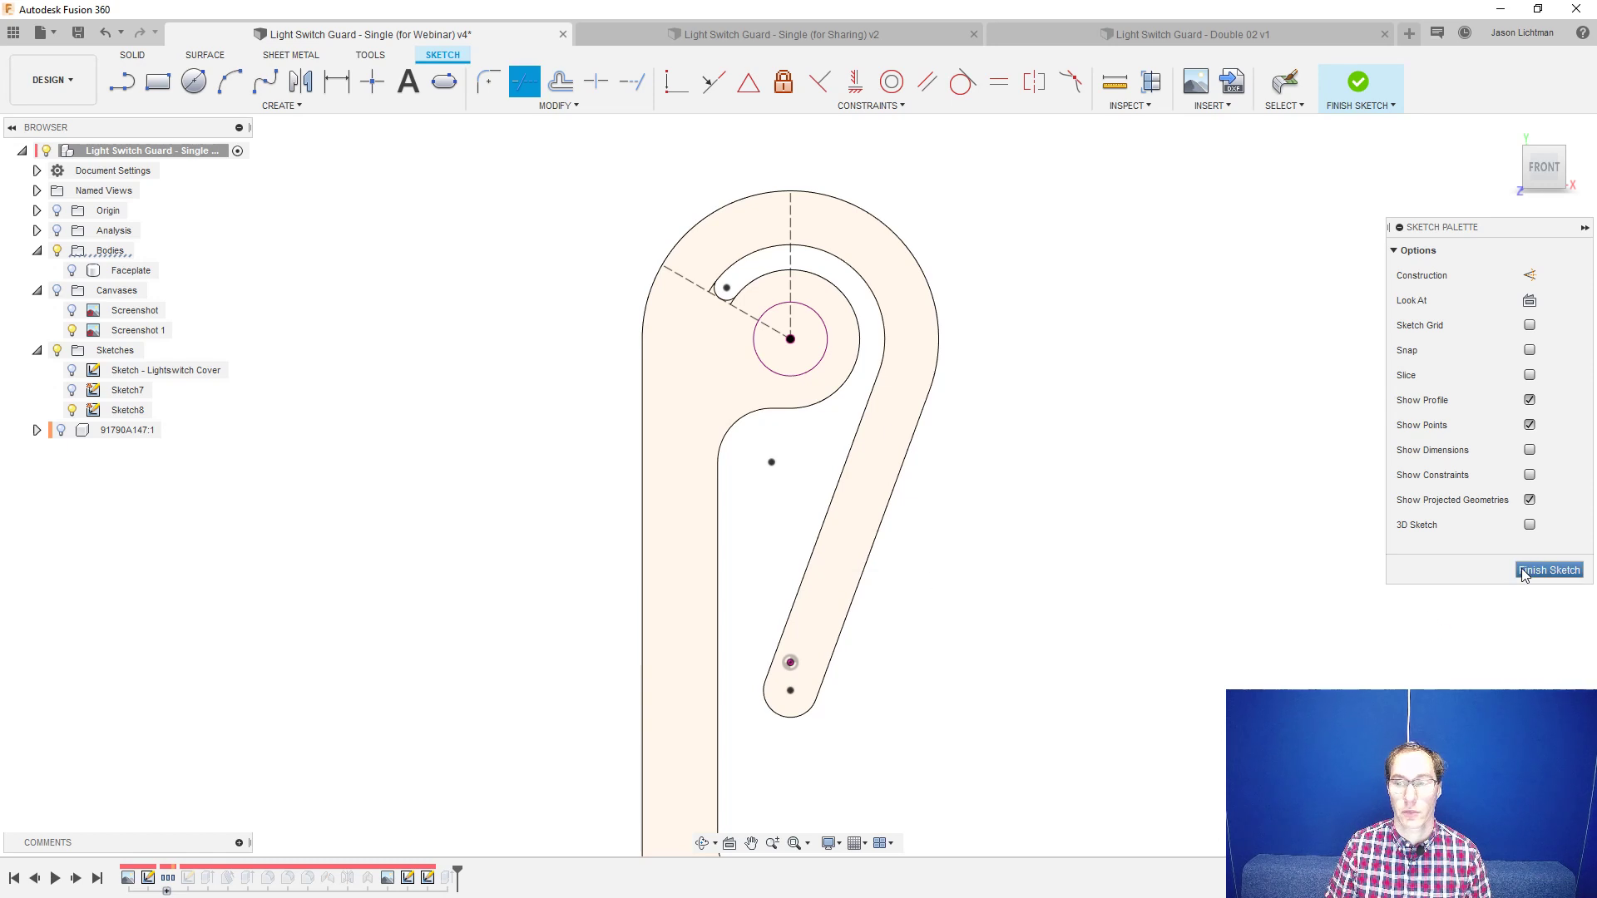
key(Escape)
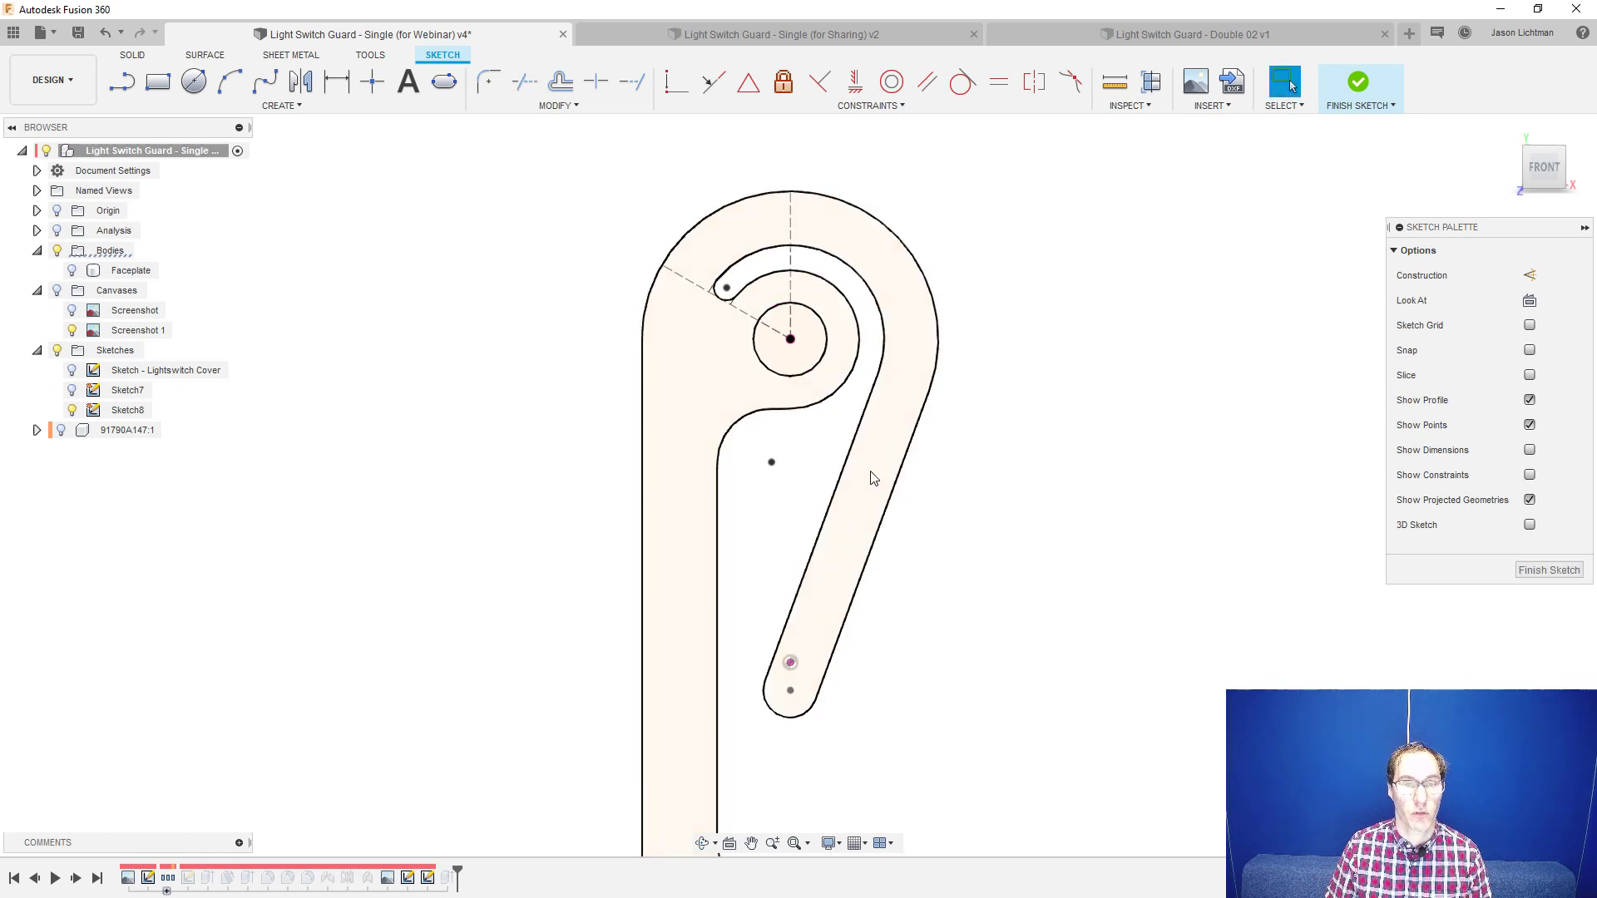
click(1549, 570)
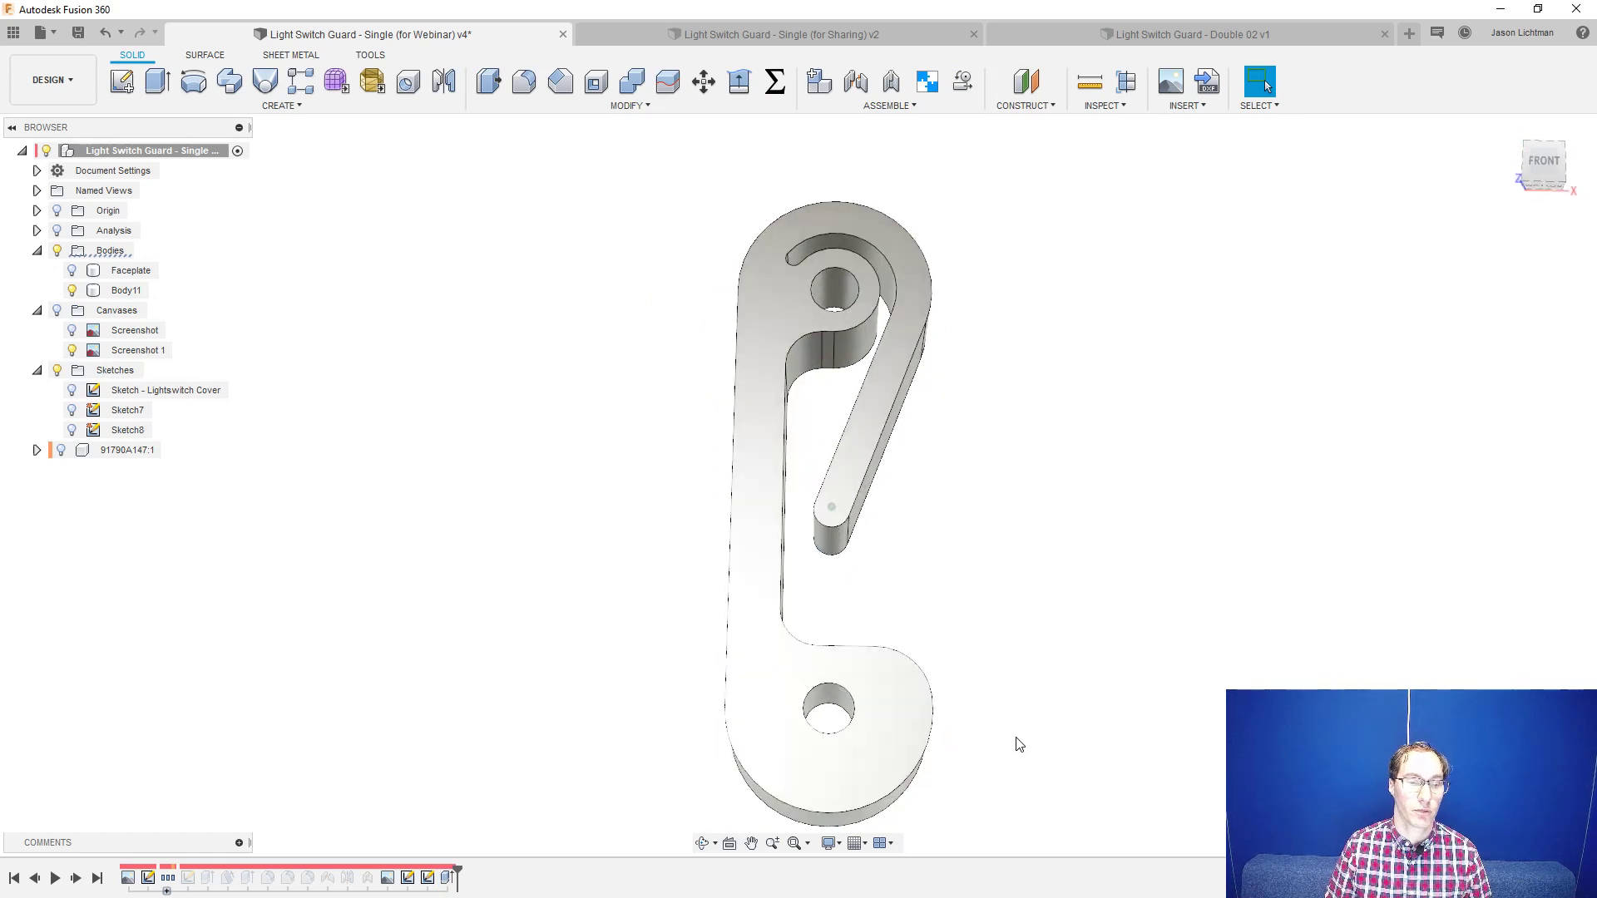
- Reopen the guard's extrusion to check its profile selection, and close it without changes
right_click(447, 877)
click(500, 716)
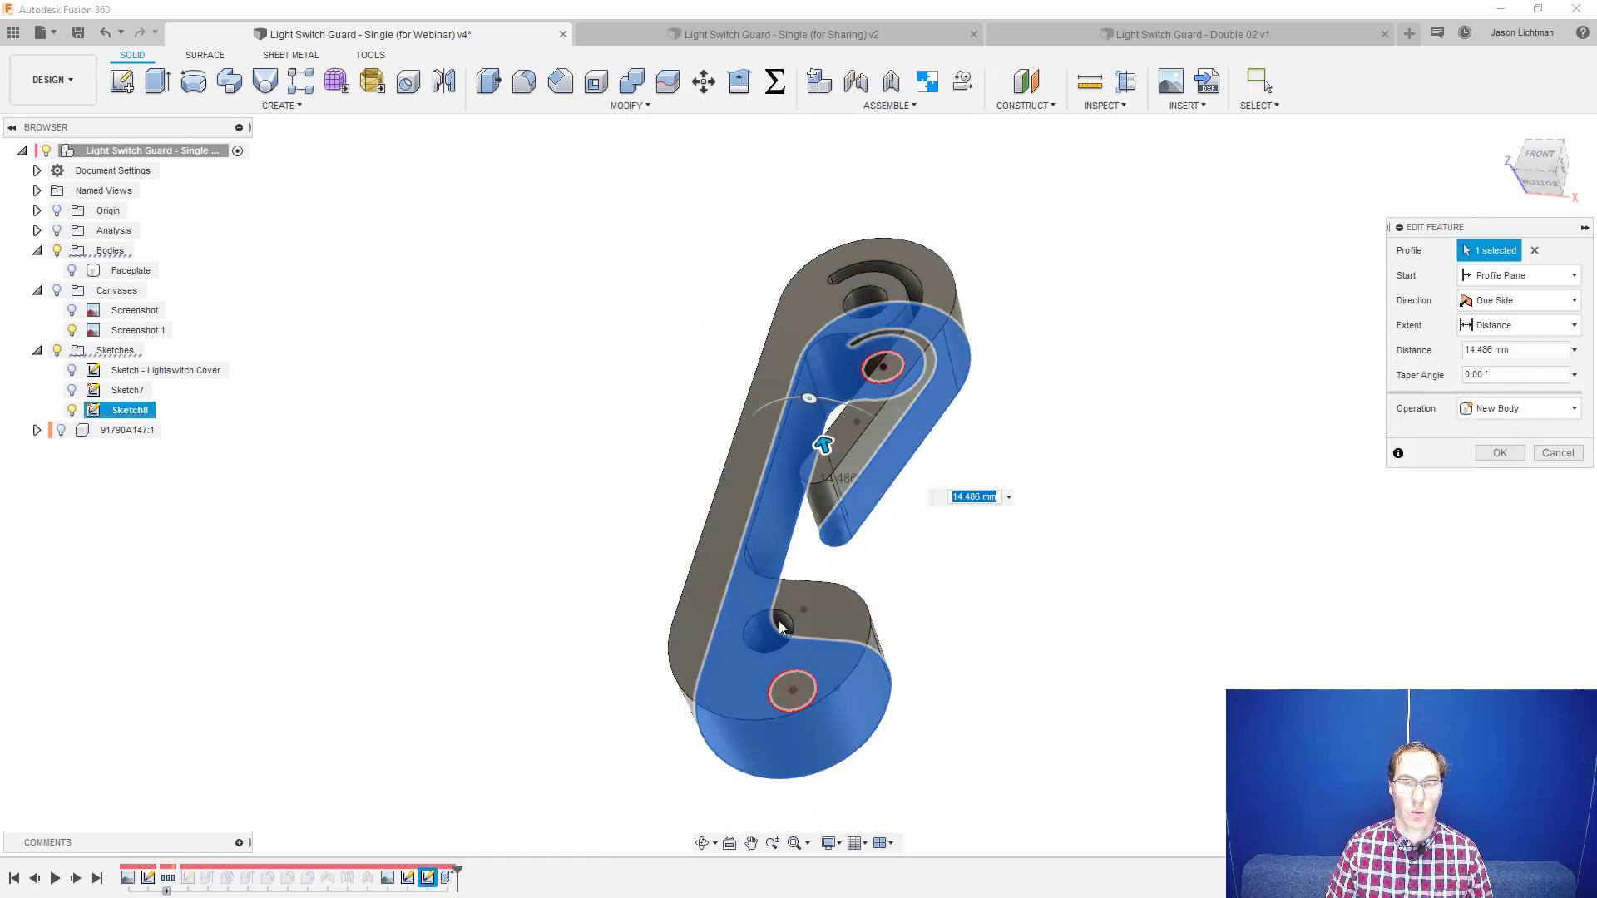
key(Escape)
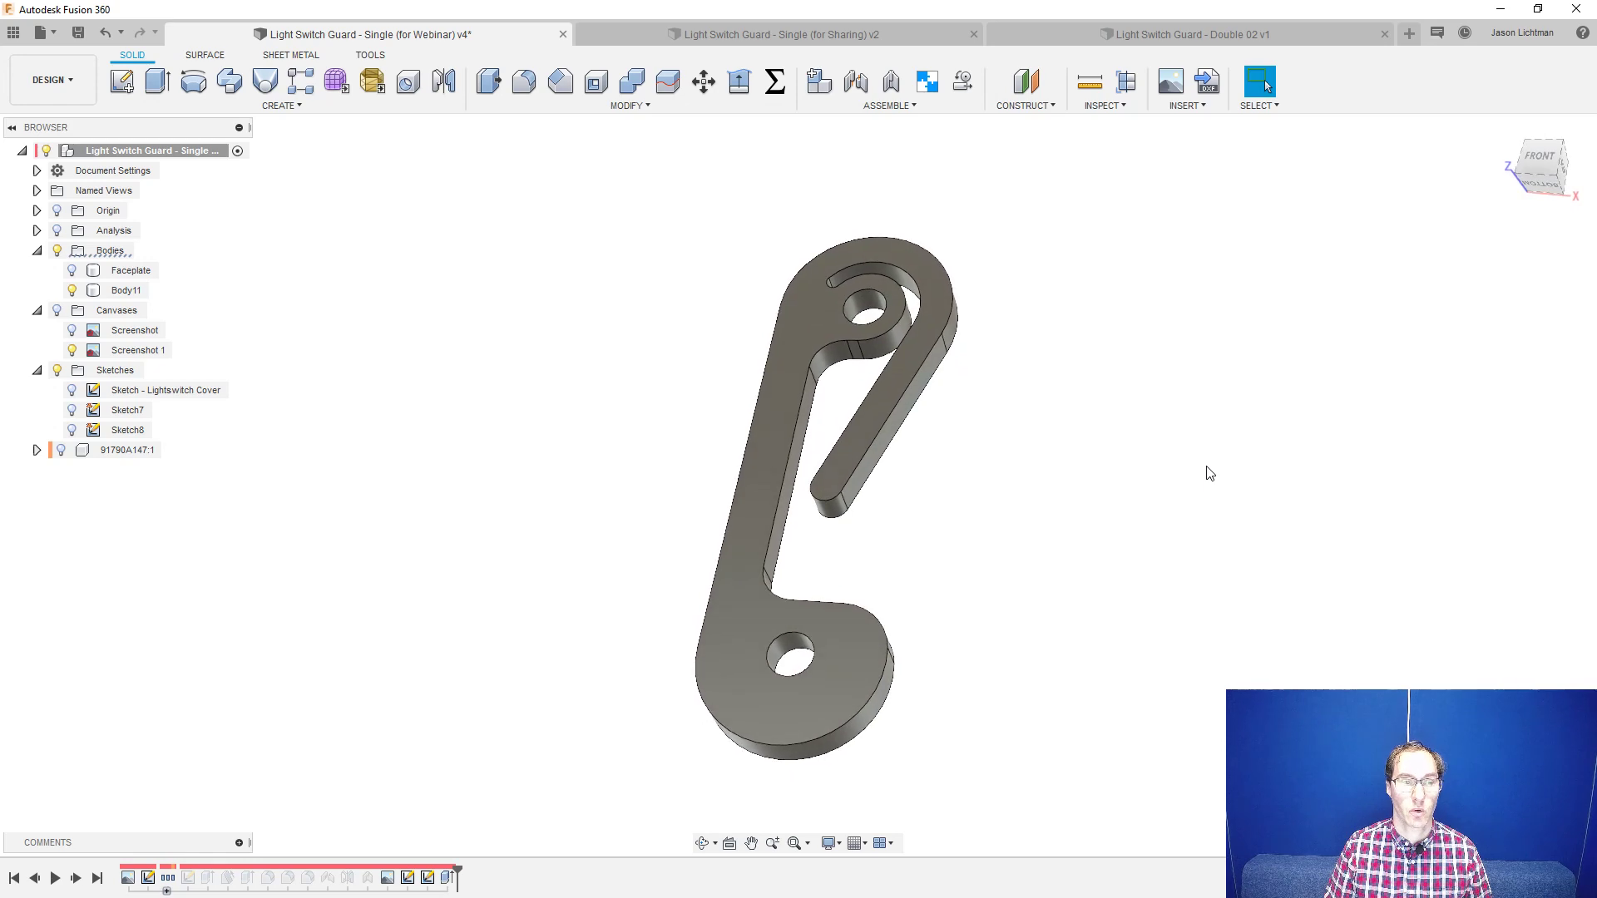
- Show the Faceplate body behind the guard and inspect the fit around the upper screw hole
click(70, 271)
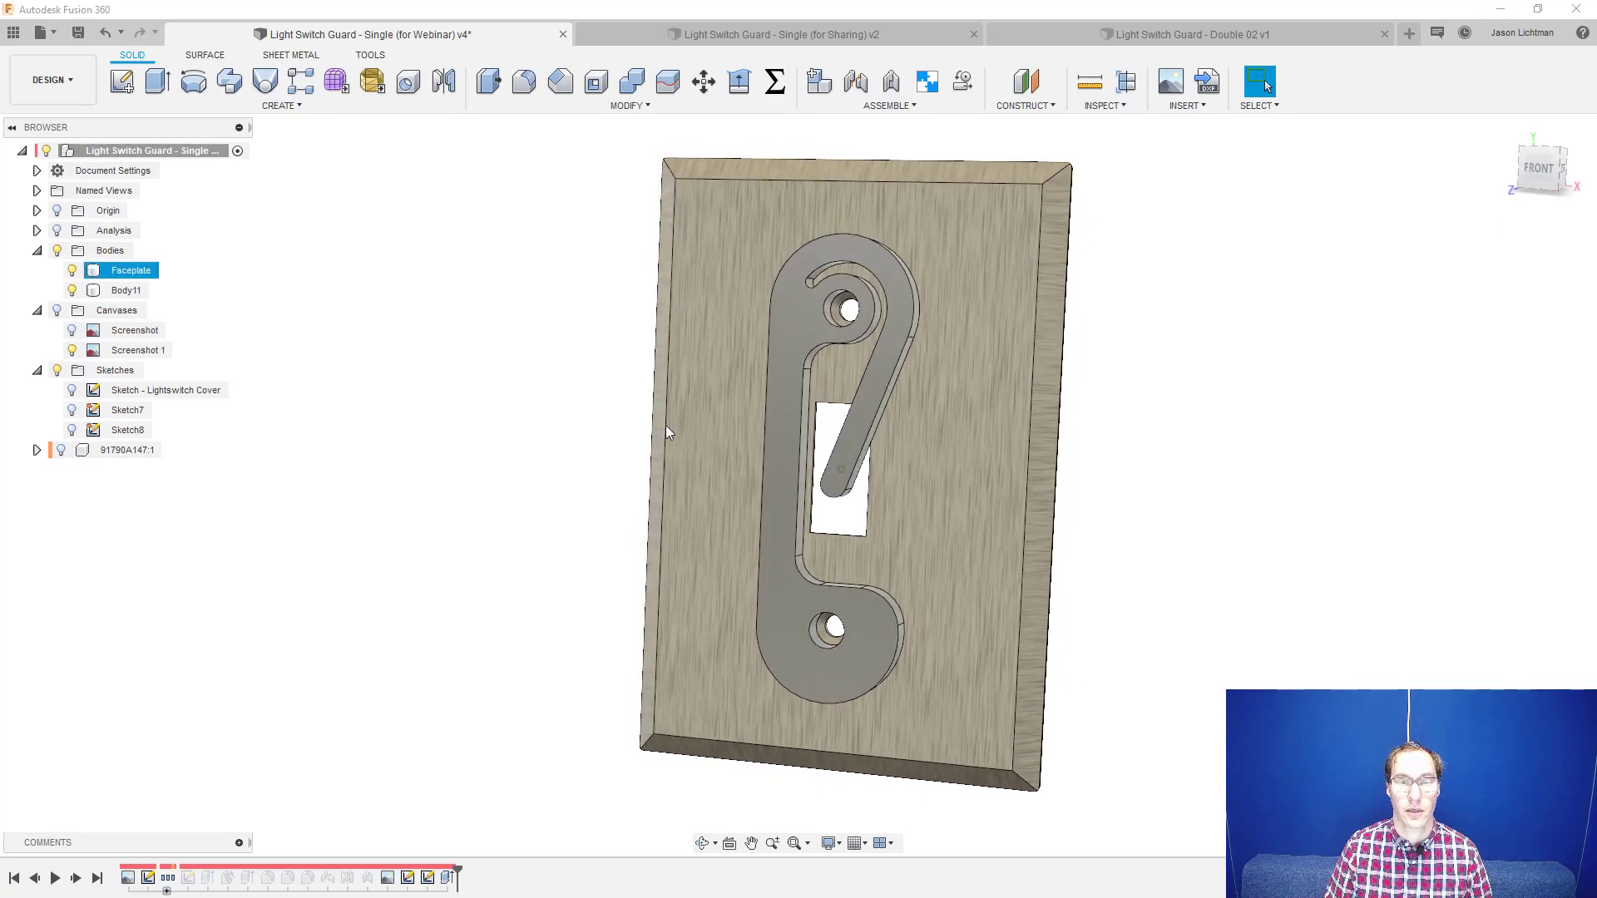
scroll(844, 297, up, 3)
scroll(844, 297, up, 3)
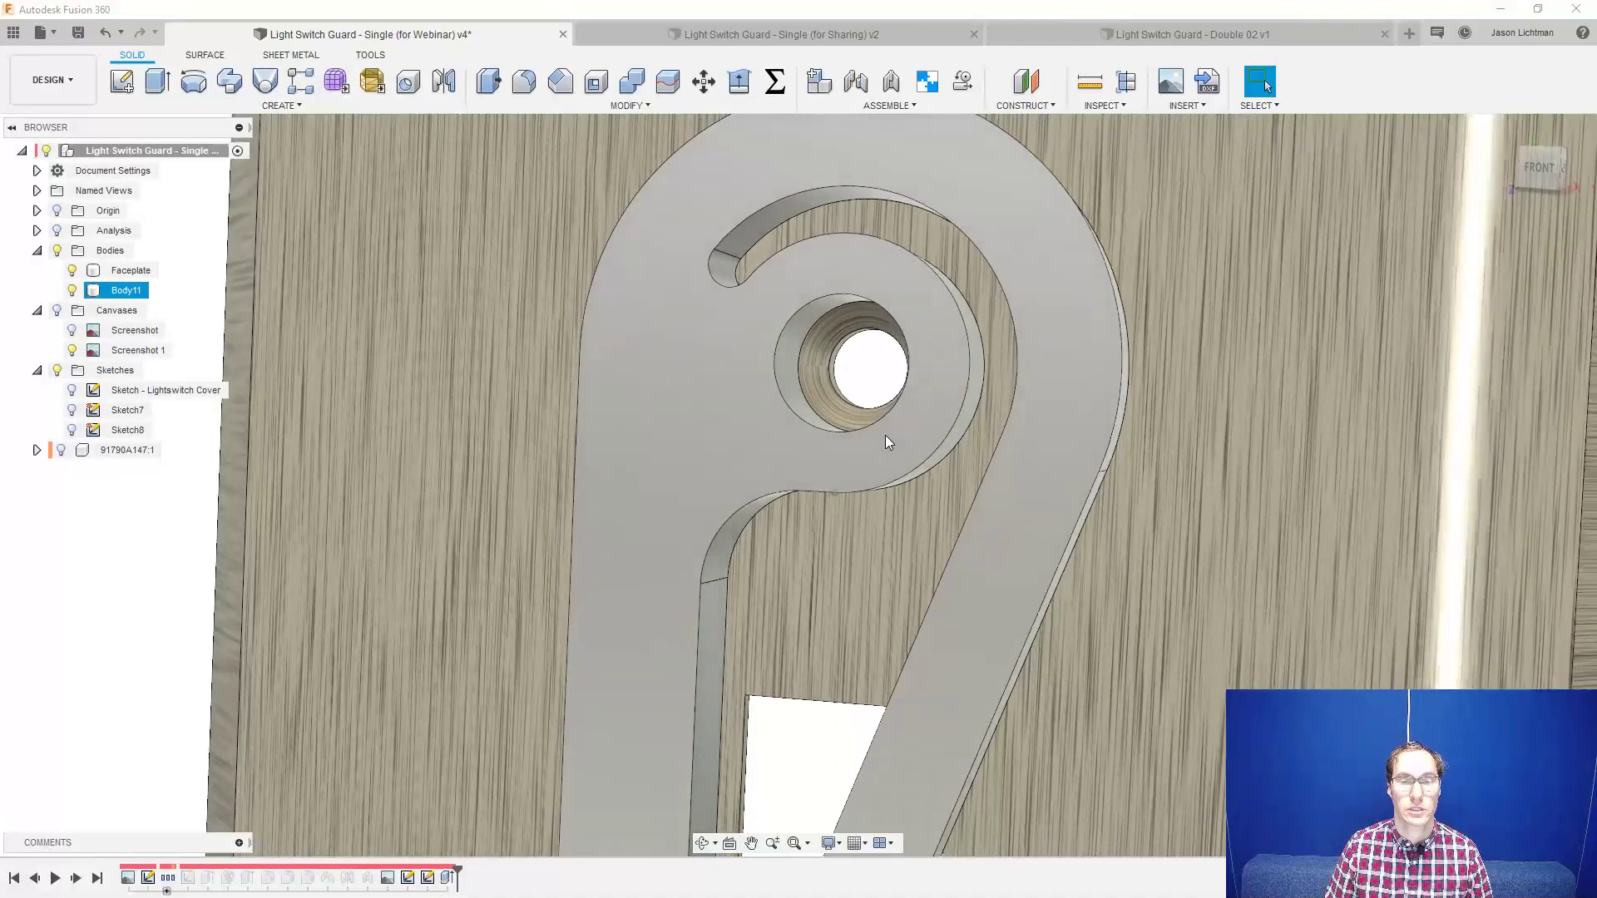
scroll(885, 436, down, 2)
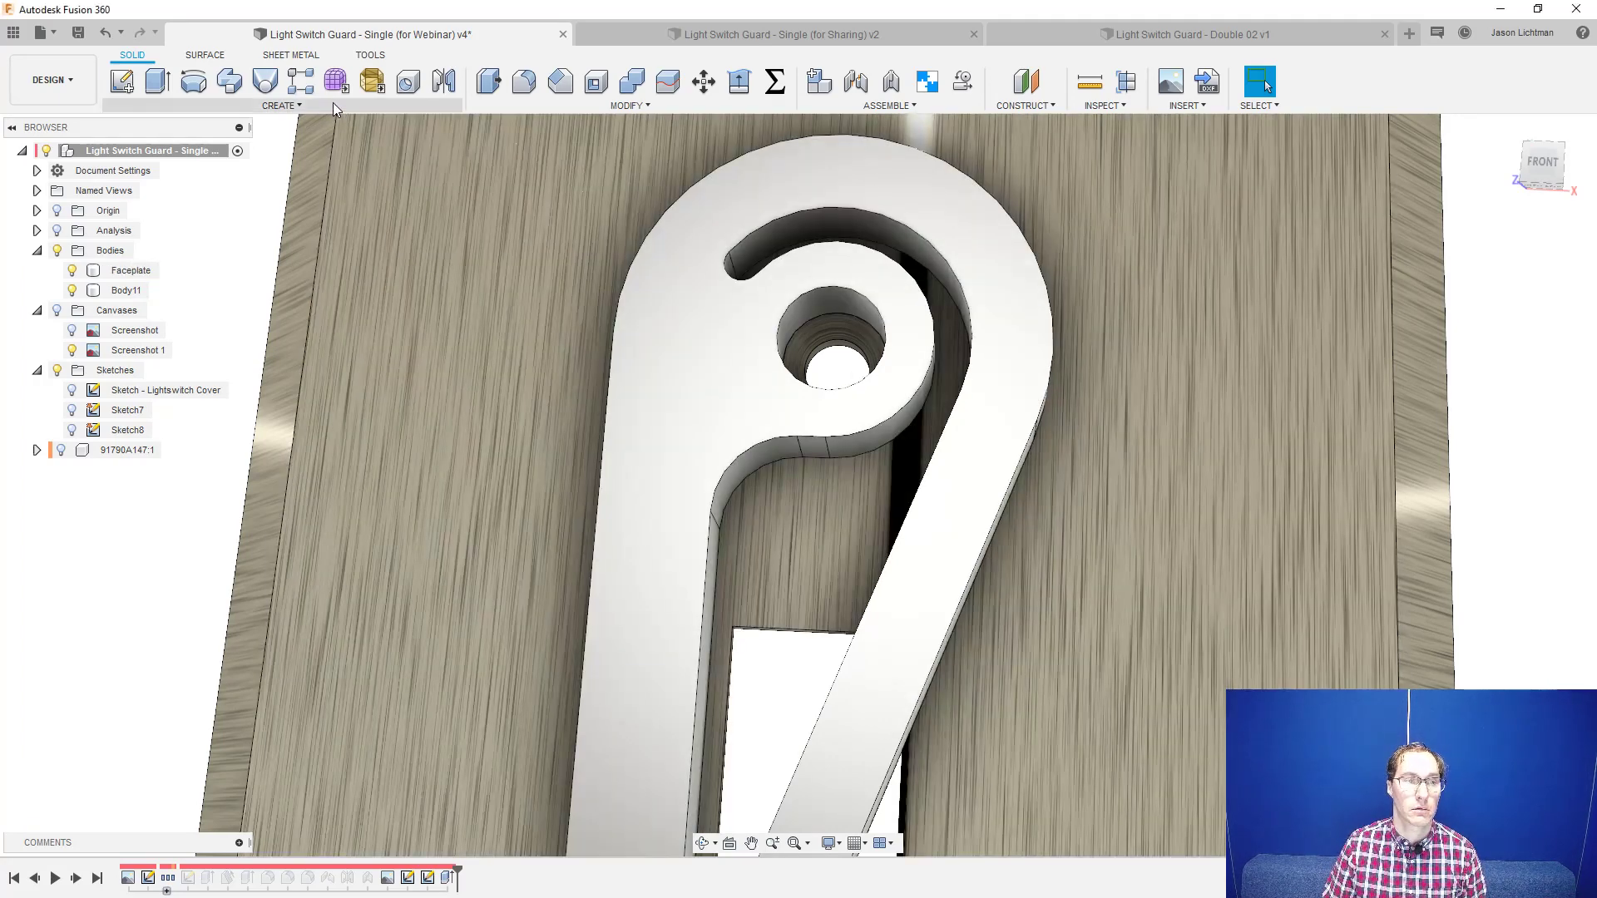
click(333, 103)
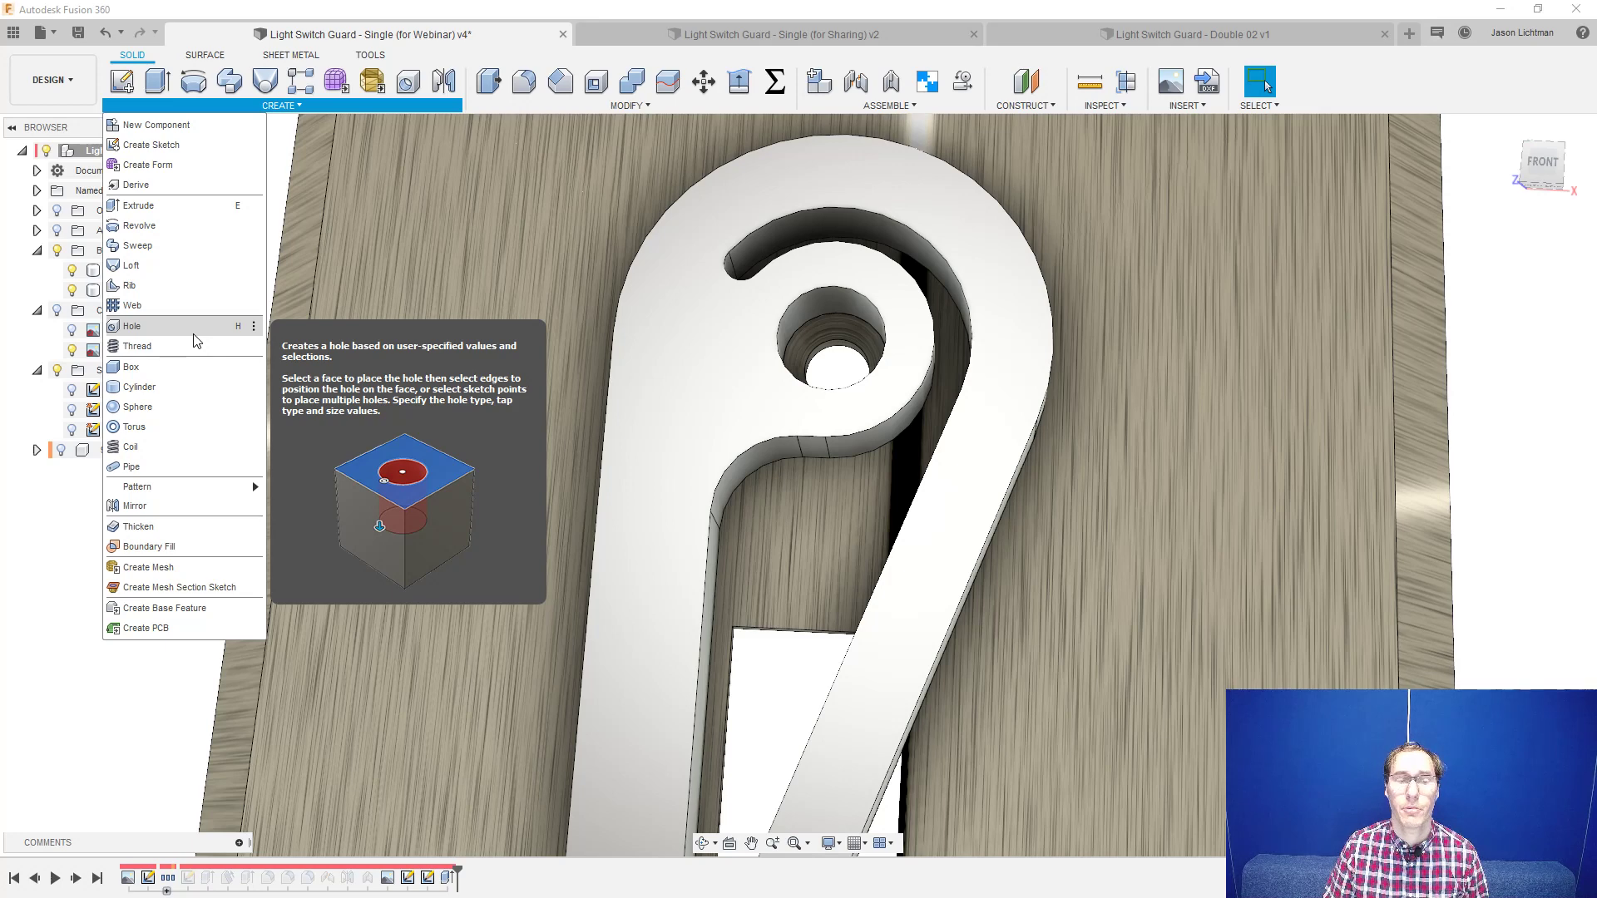
click(139, 717)
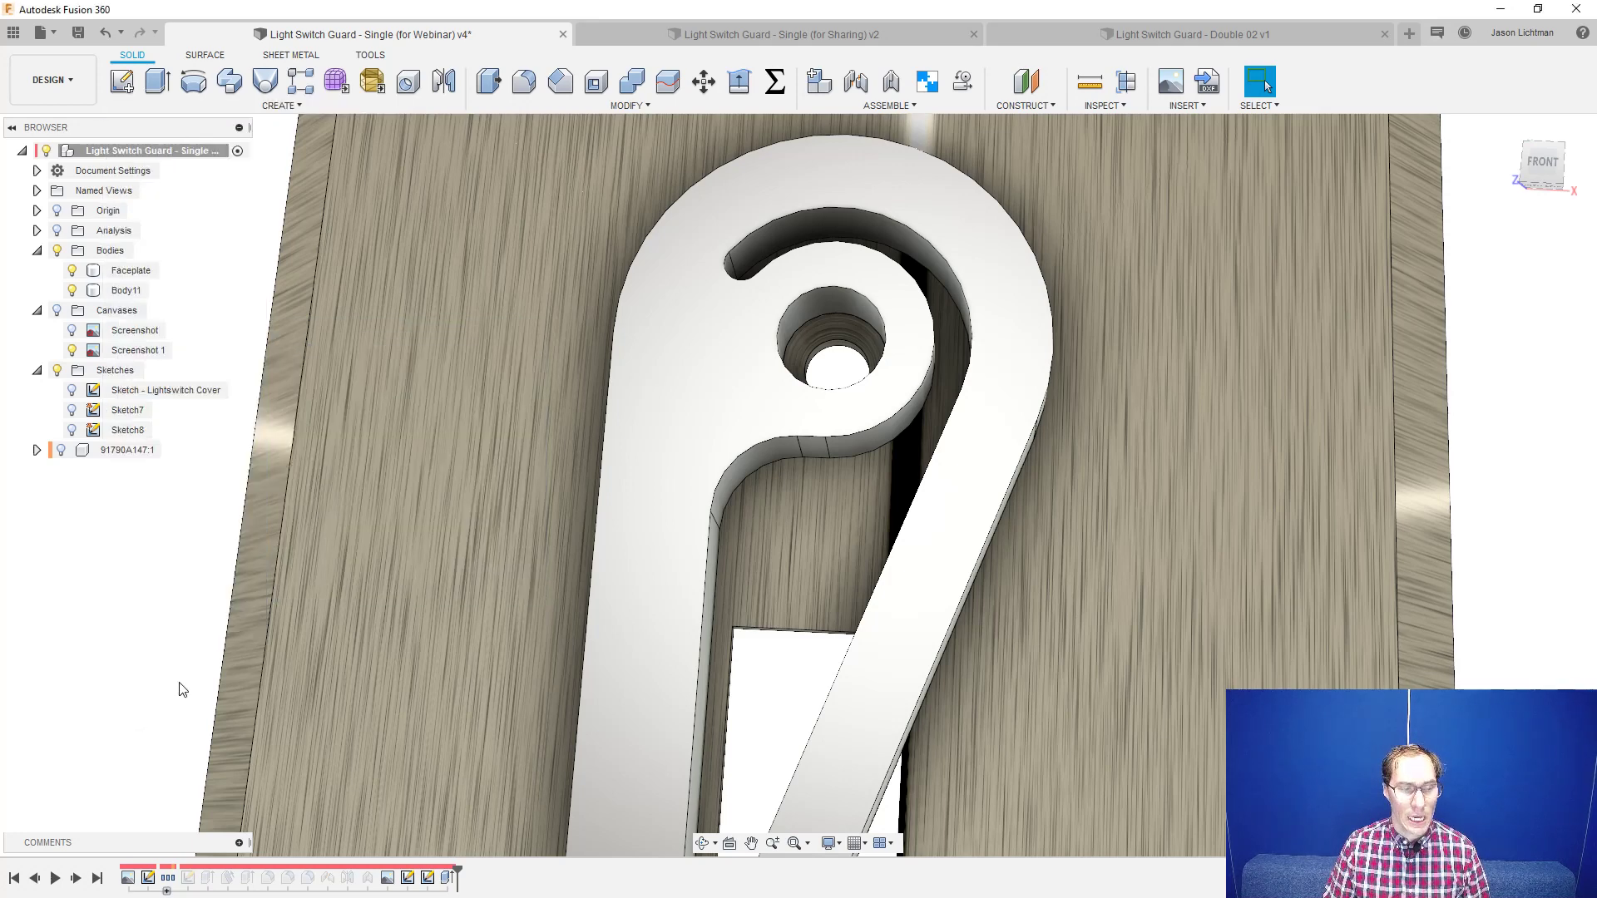
text(s)
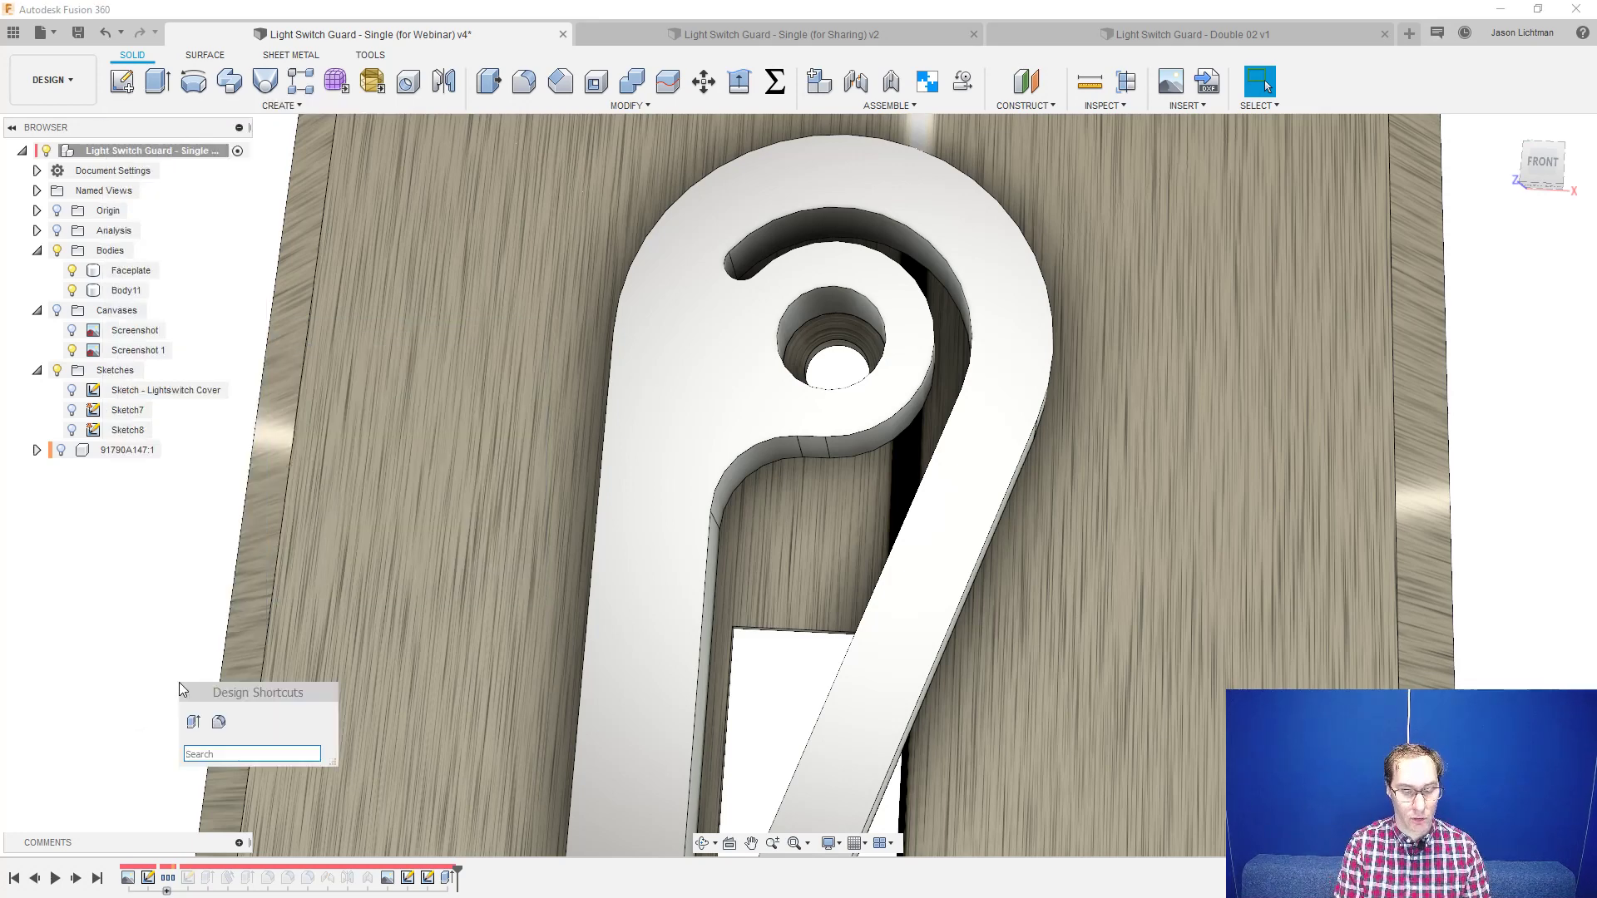
text(hole)
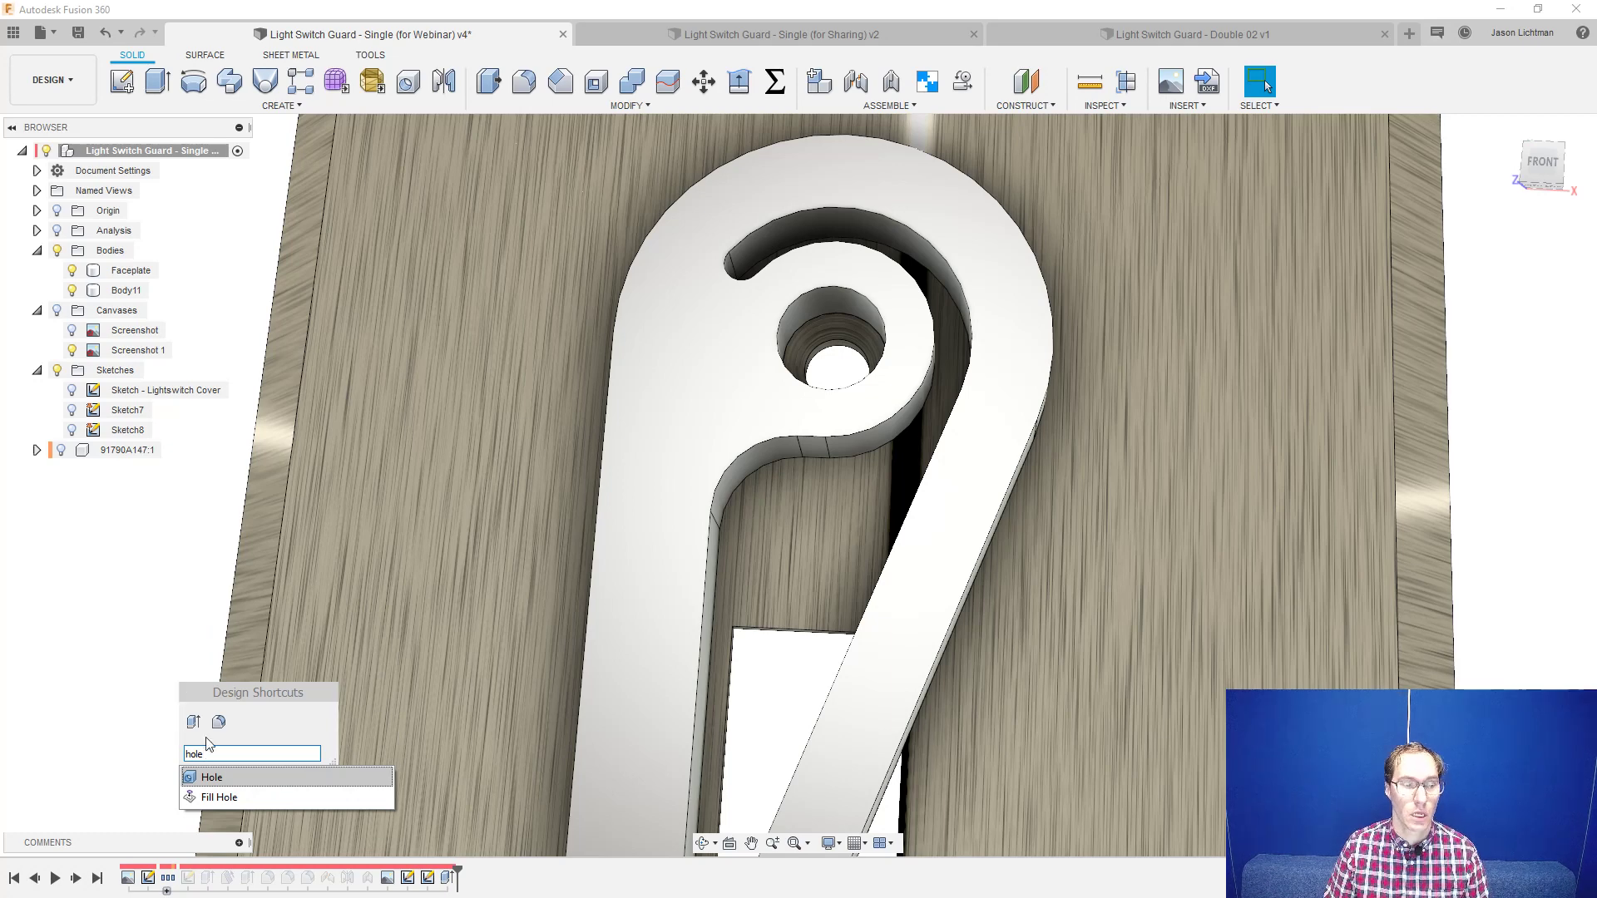
click(235, 777)
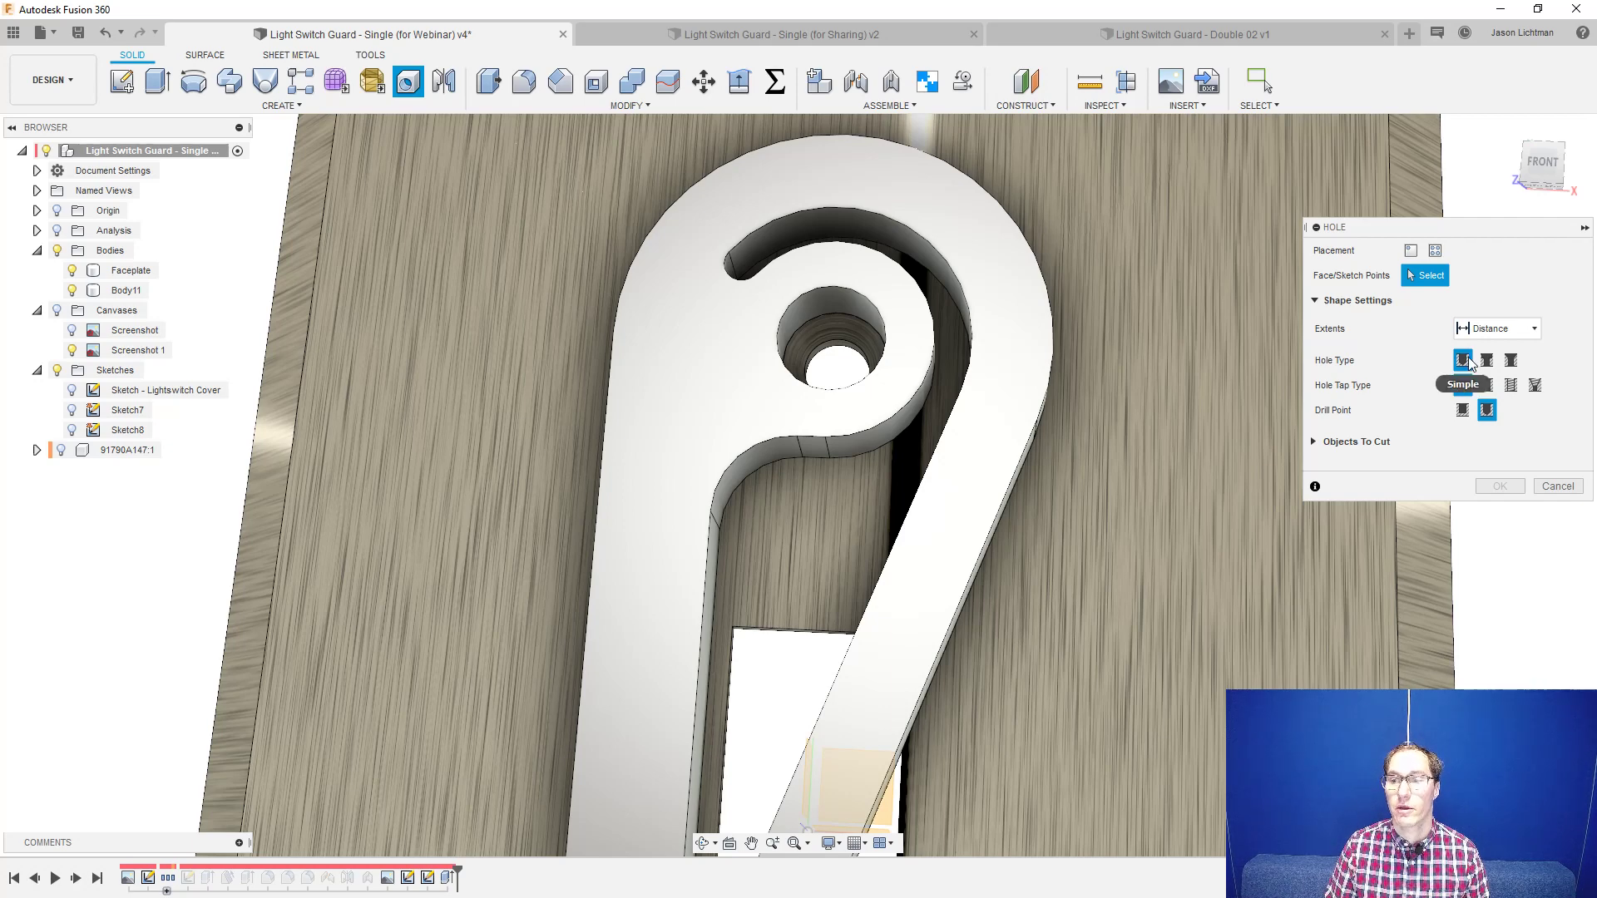
click(1511, 363)
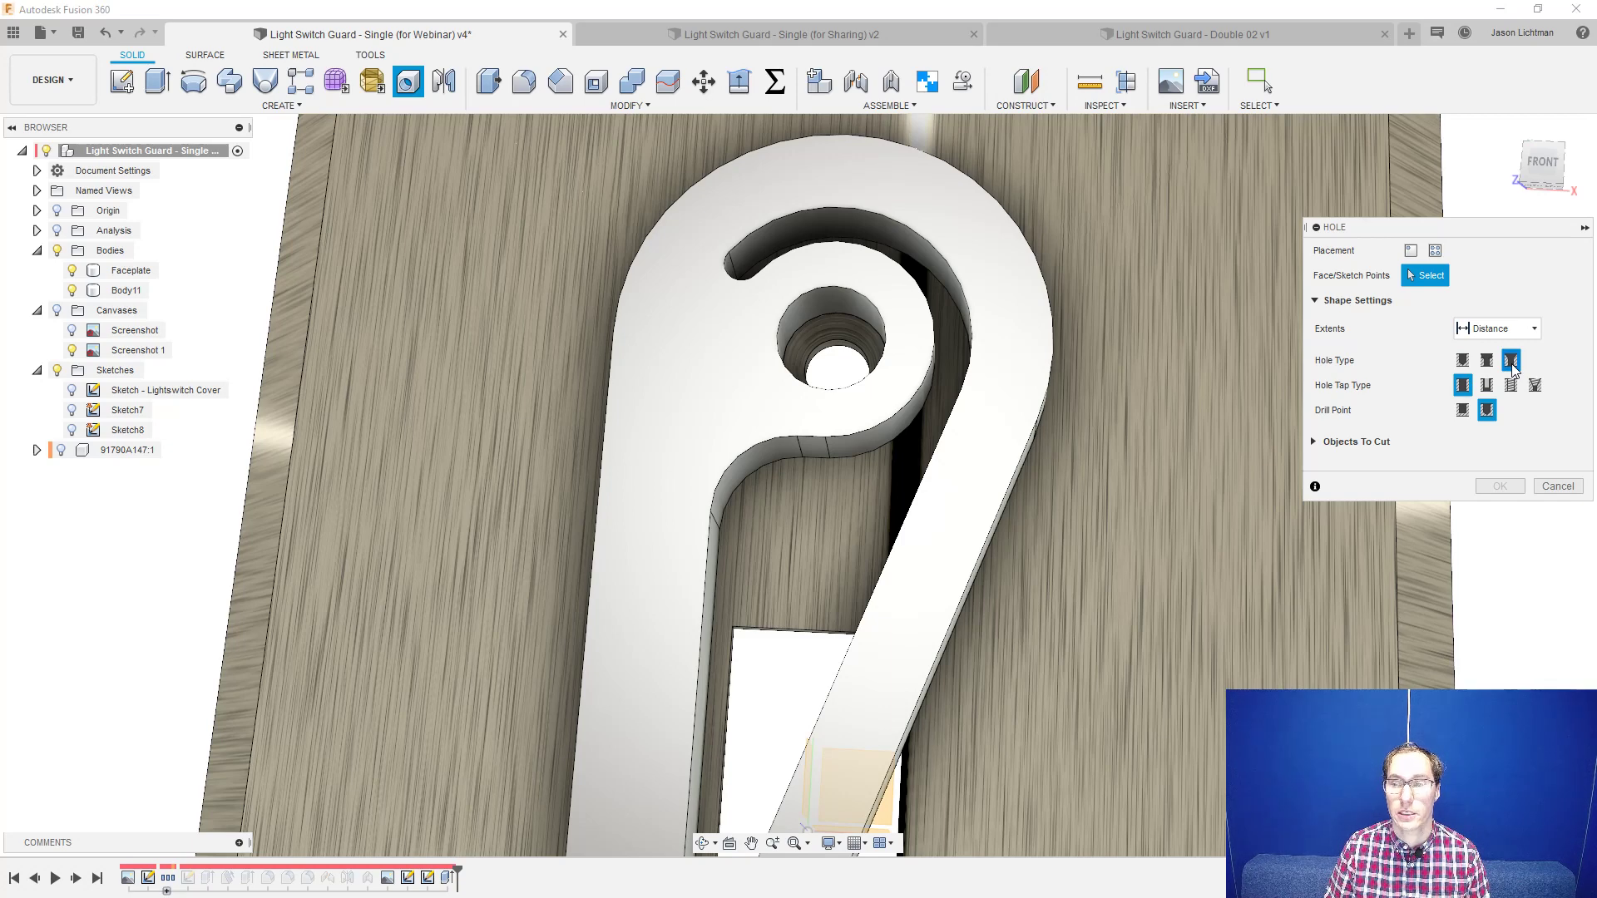
click(1575, 486)
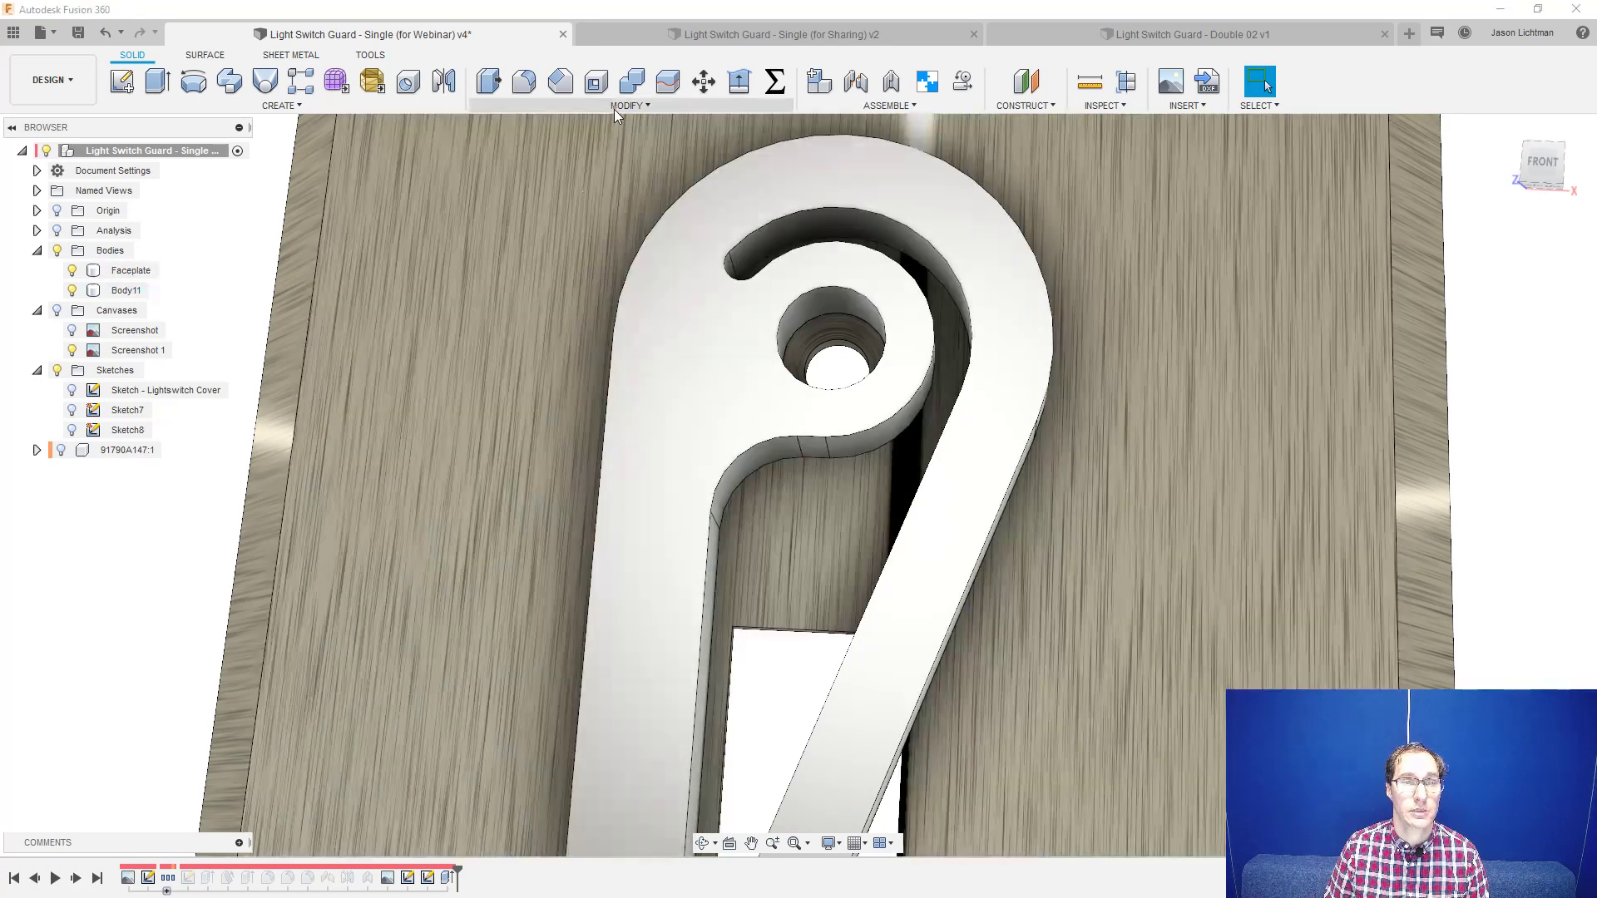
- Draft the walls of both screw holes by 45°, using the guard's front face as the draft plane
click(615, 106)
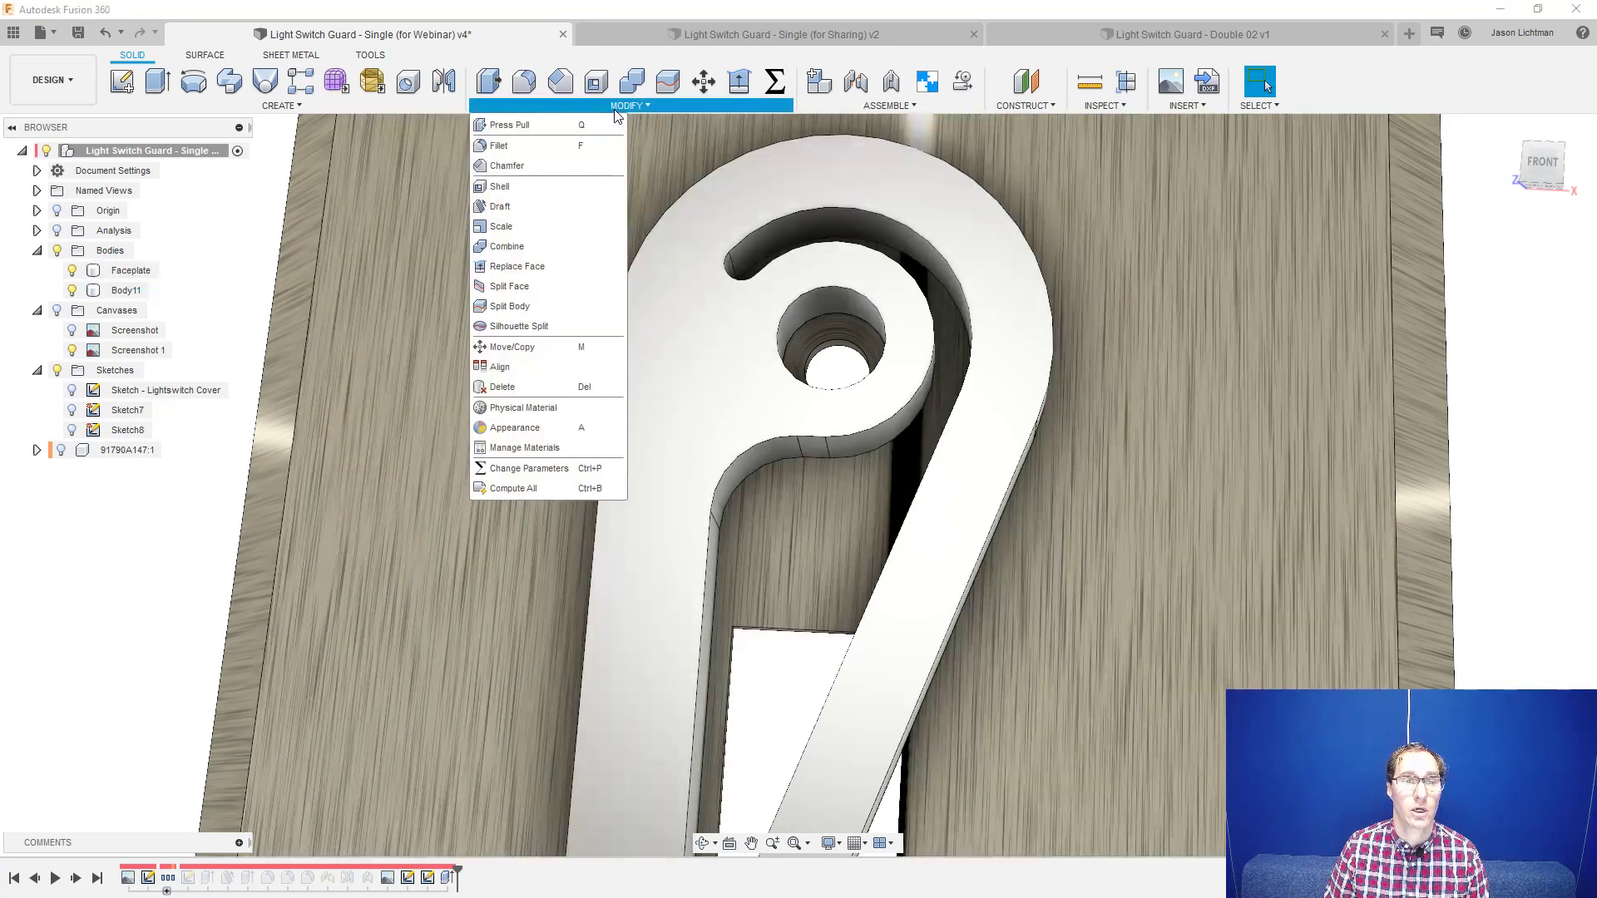
click(566, 206)
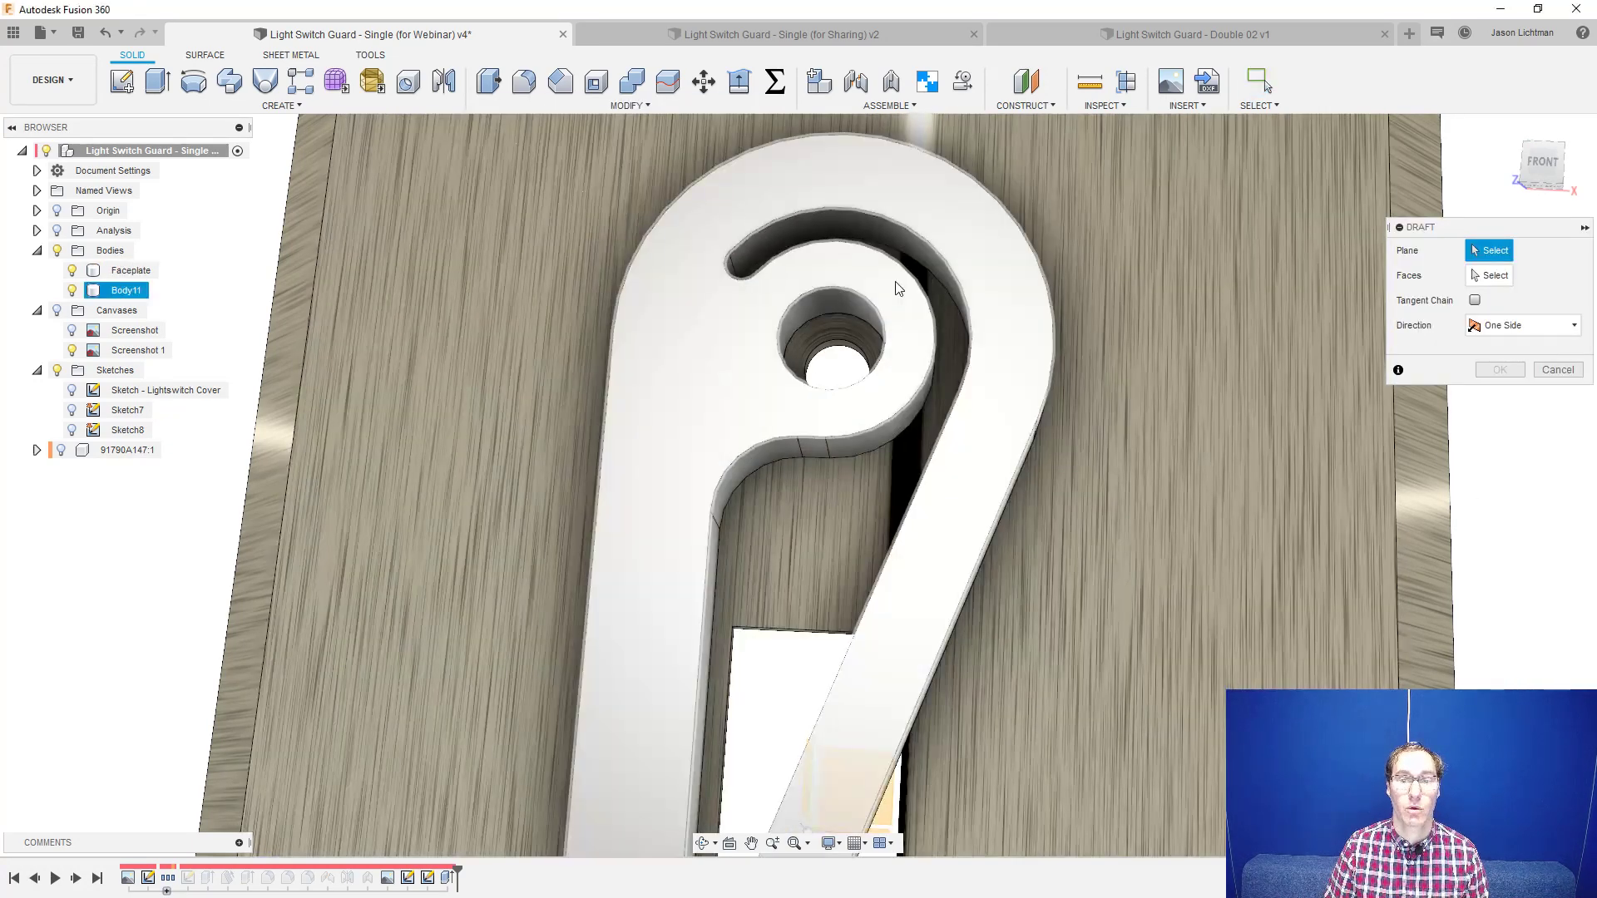
click(899, 287)
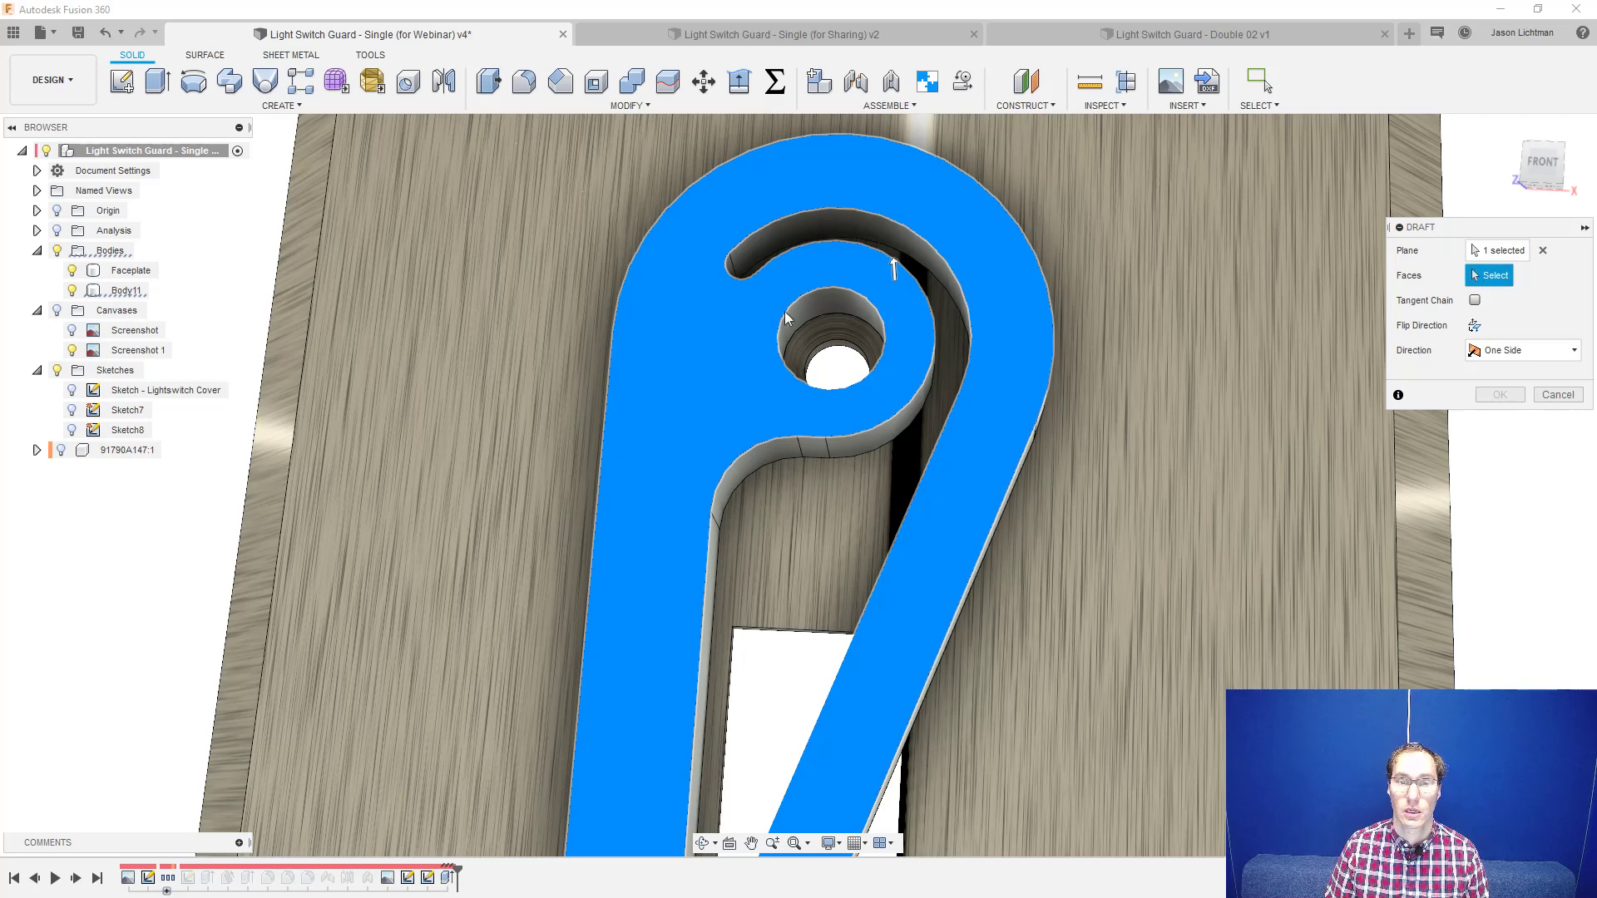
click(827, 304)
scroll(831, 309, down, 5)
scroll(805, 758, up, 5)
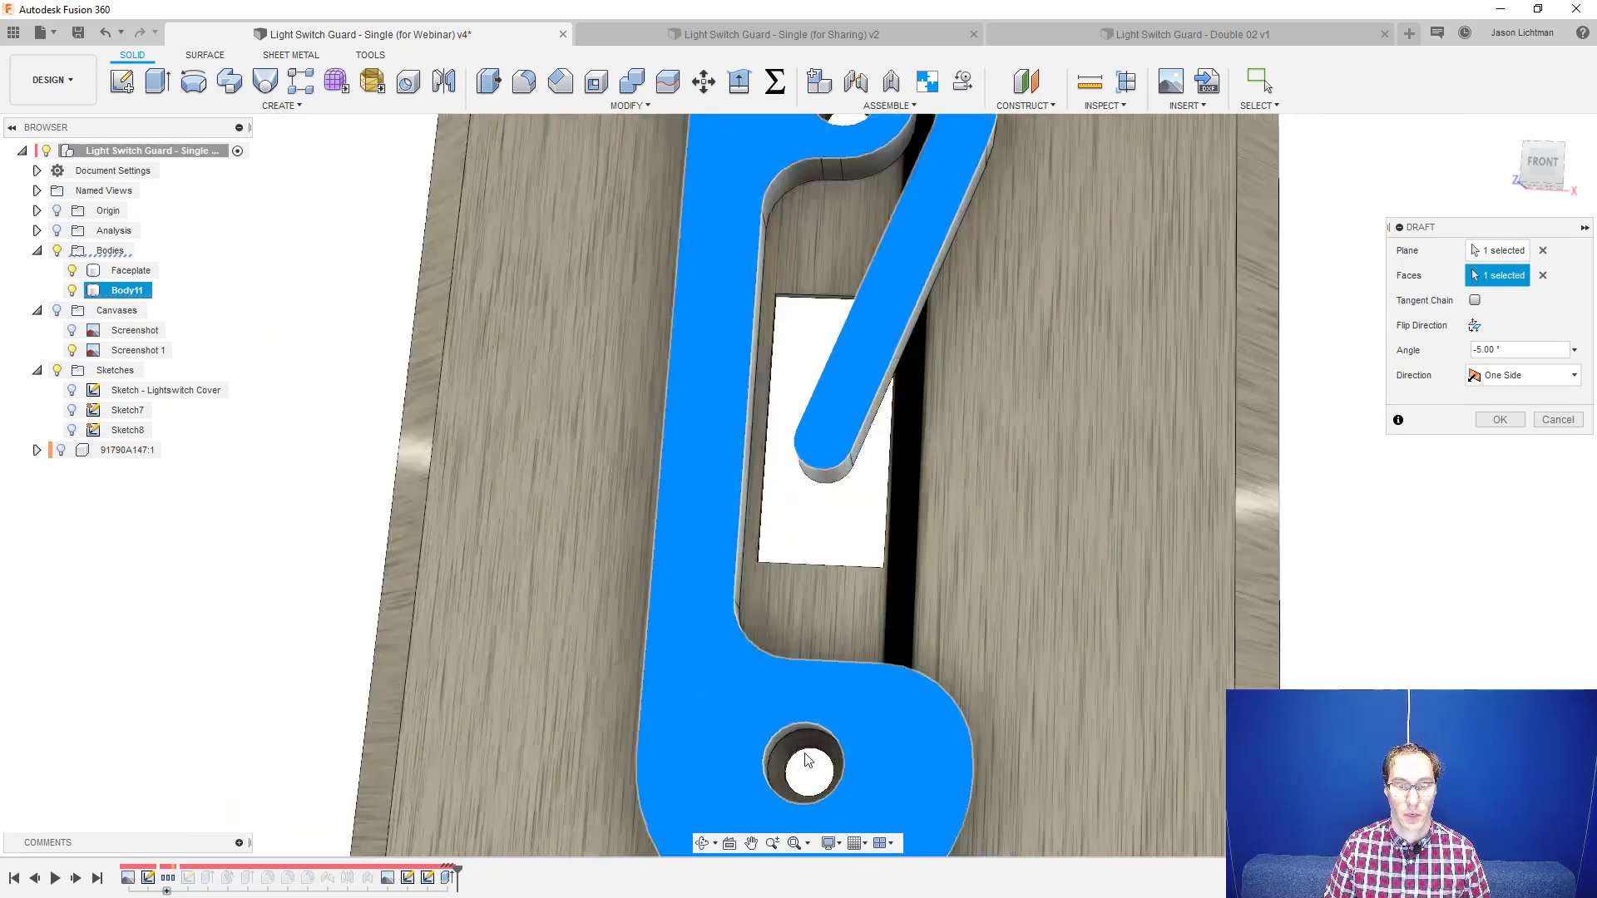
scroll(805, 758, up, 3)
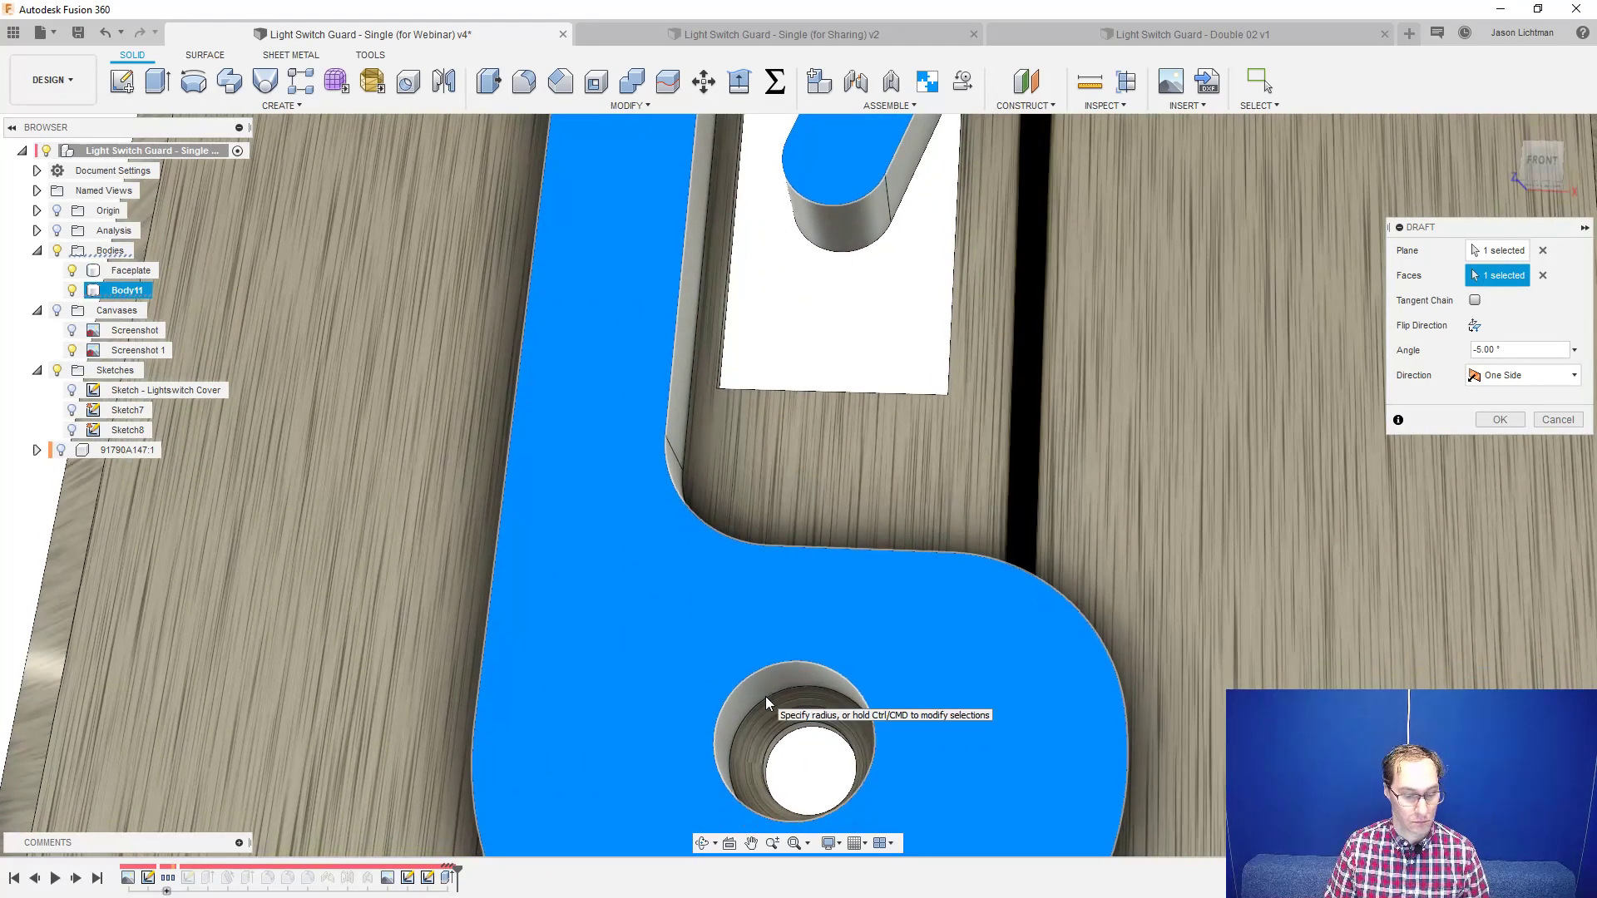
click(762, 687)
scroll(762, 687, down, 5)
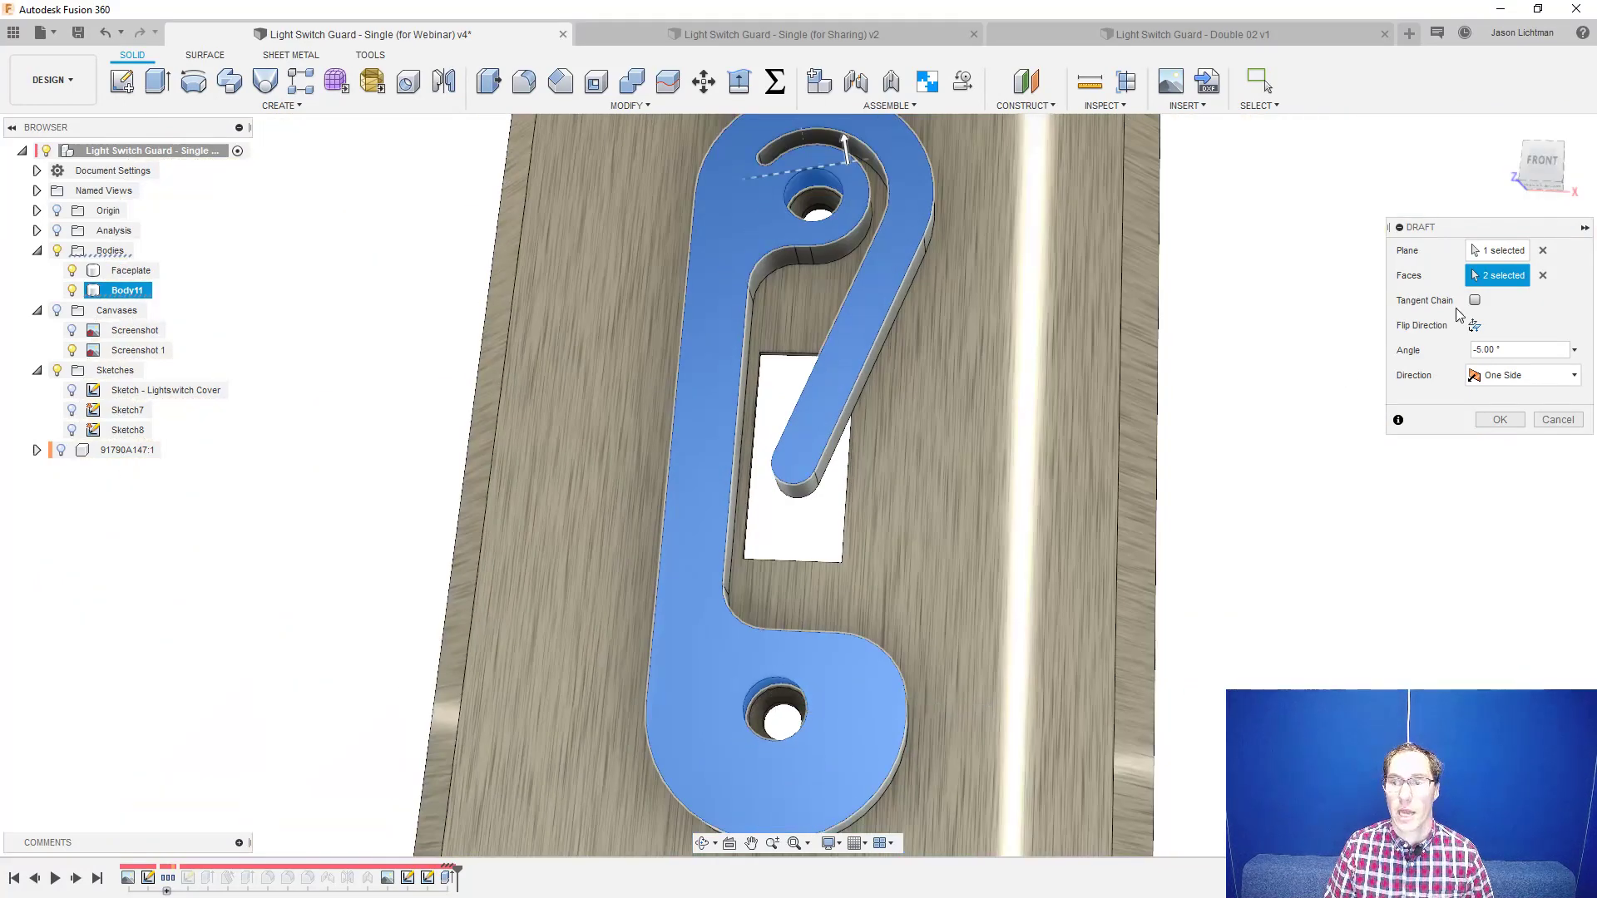
click(1472, 351)
text(45)
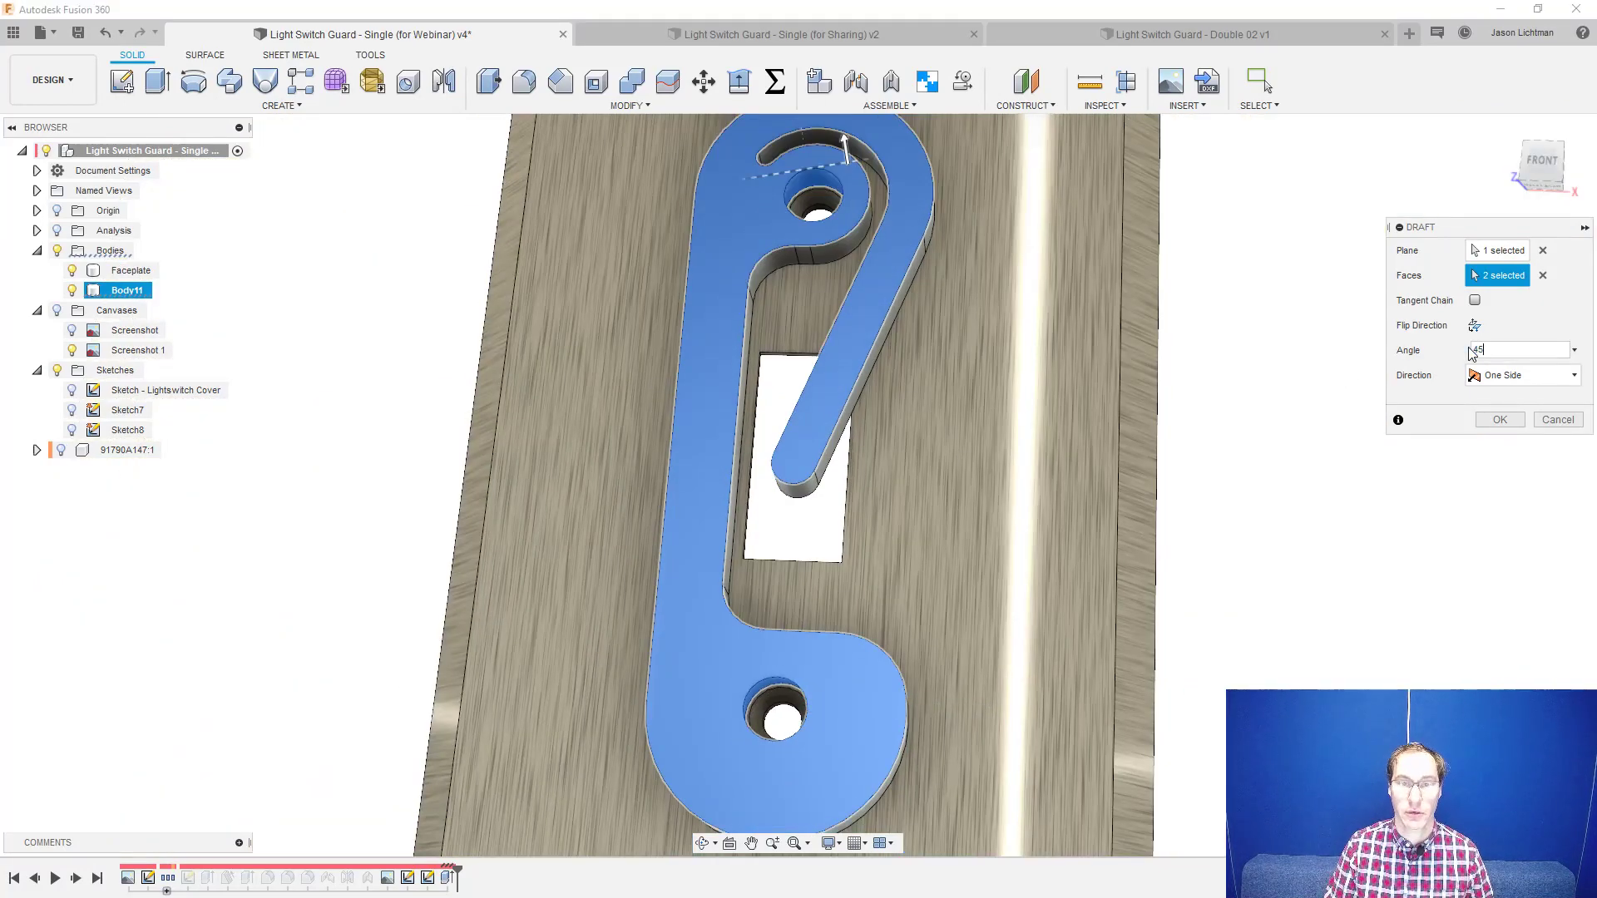
click(1500, 419)
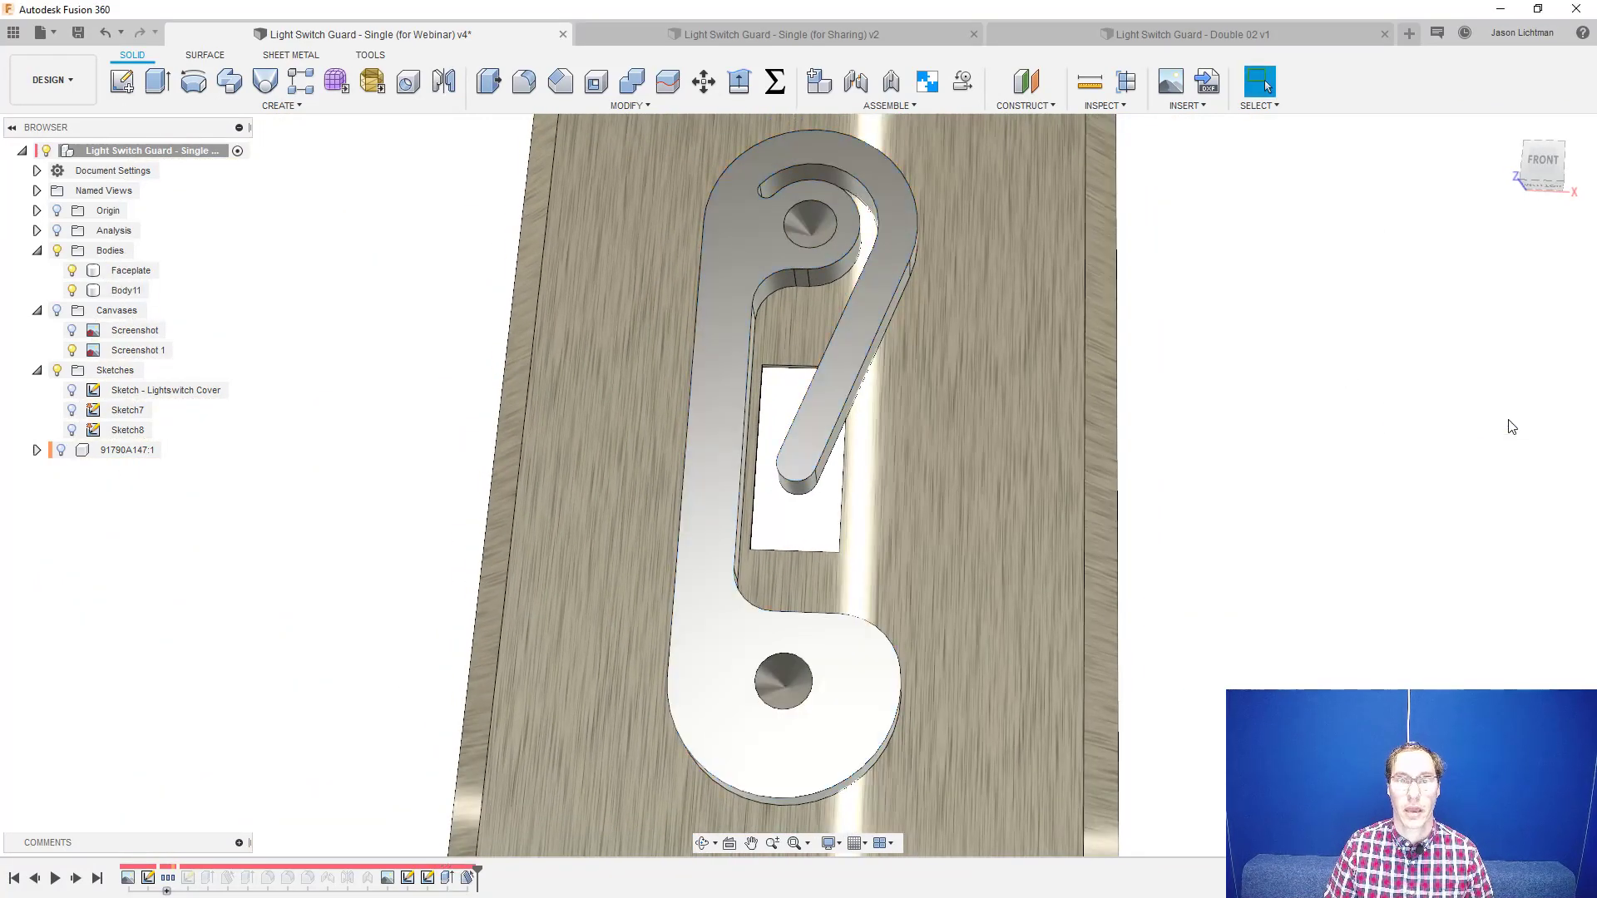
- Hide the Faceplate body and show Sketch7 behind the guard
shift+middle_drag(1511, 427, 1263, 421)
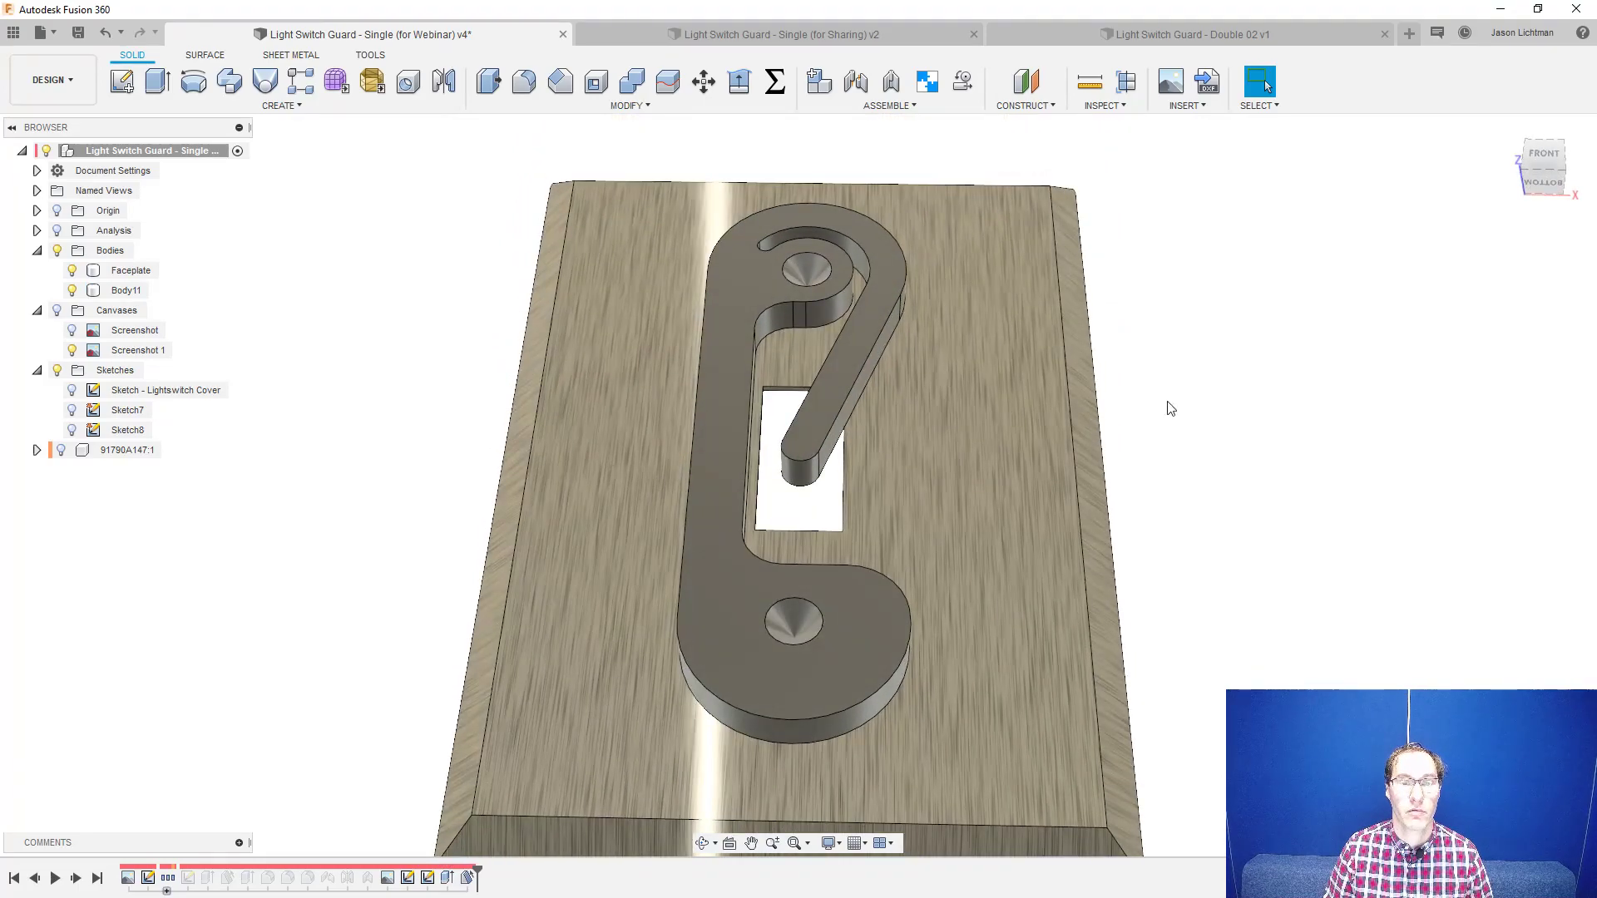
scroll(812, 278, up, 5)
scroll(812, 278, down, 2)
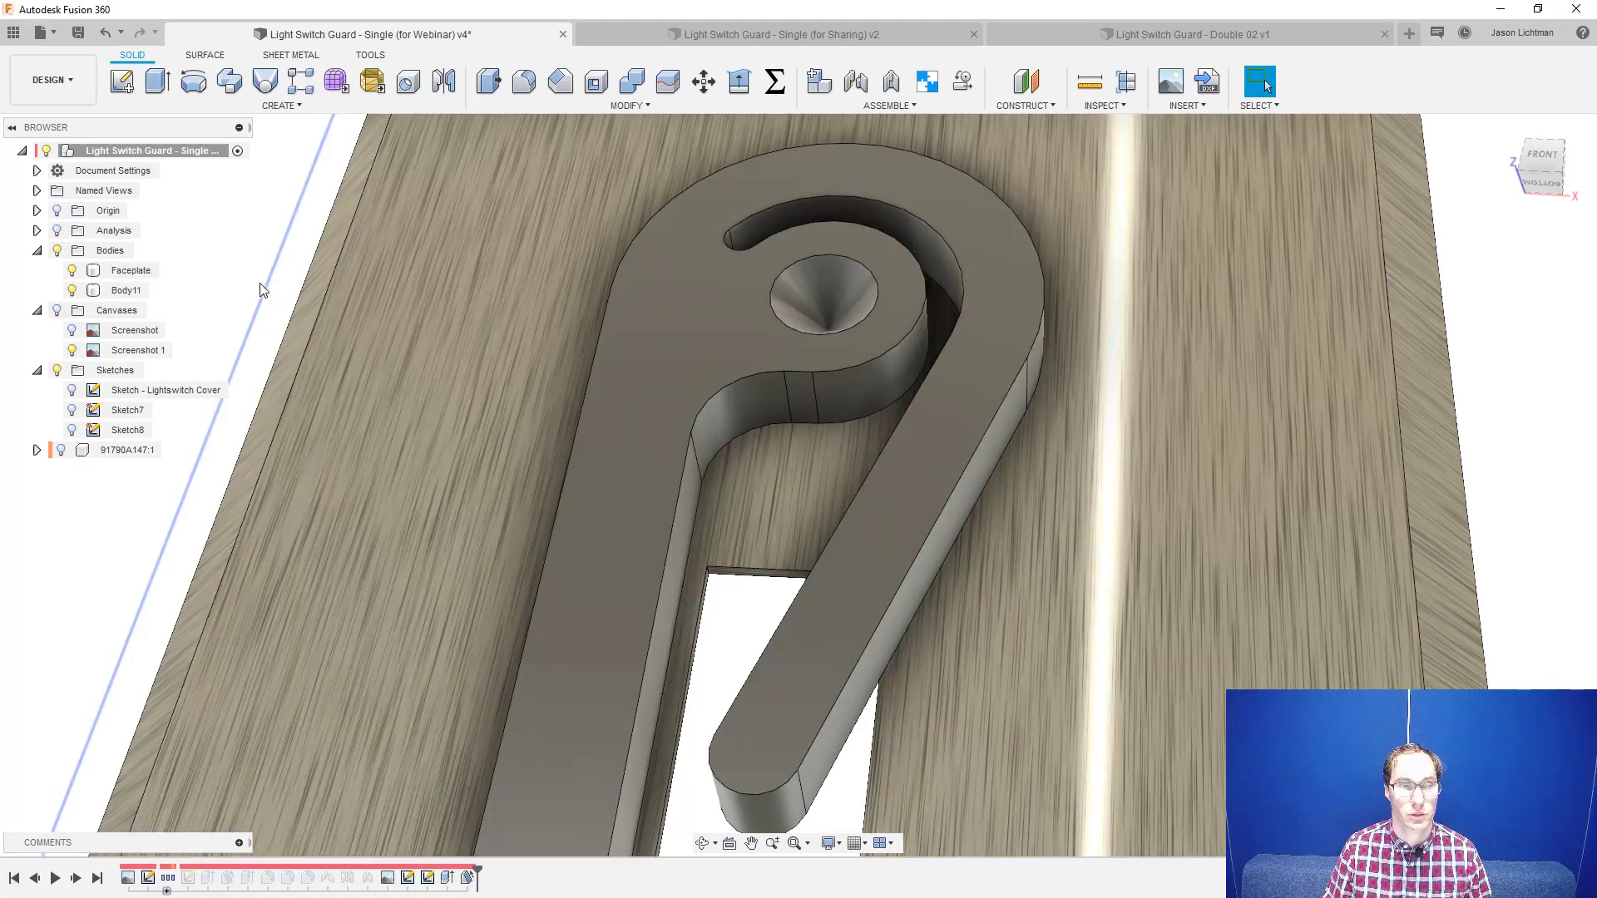
scroll(263, 289, down, 3)
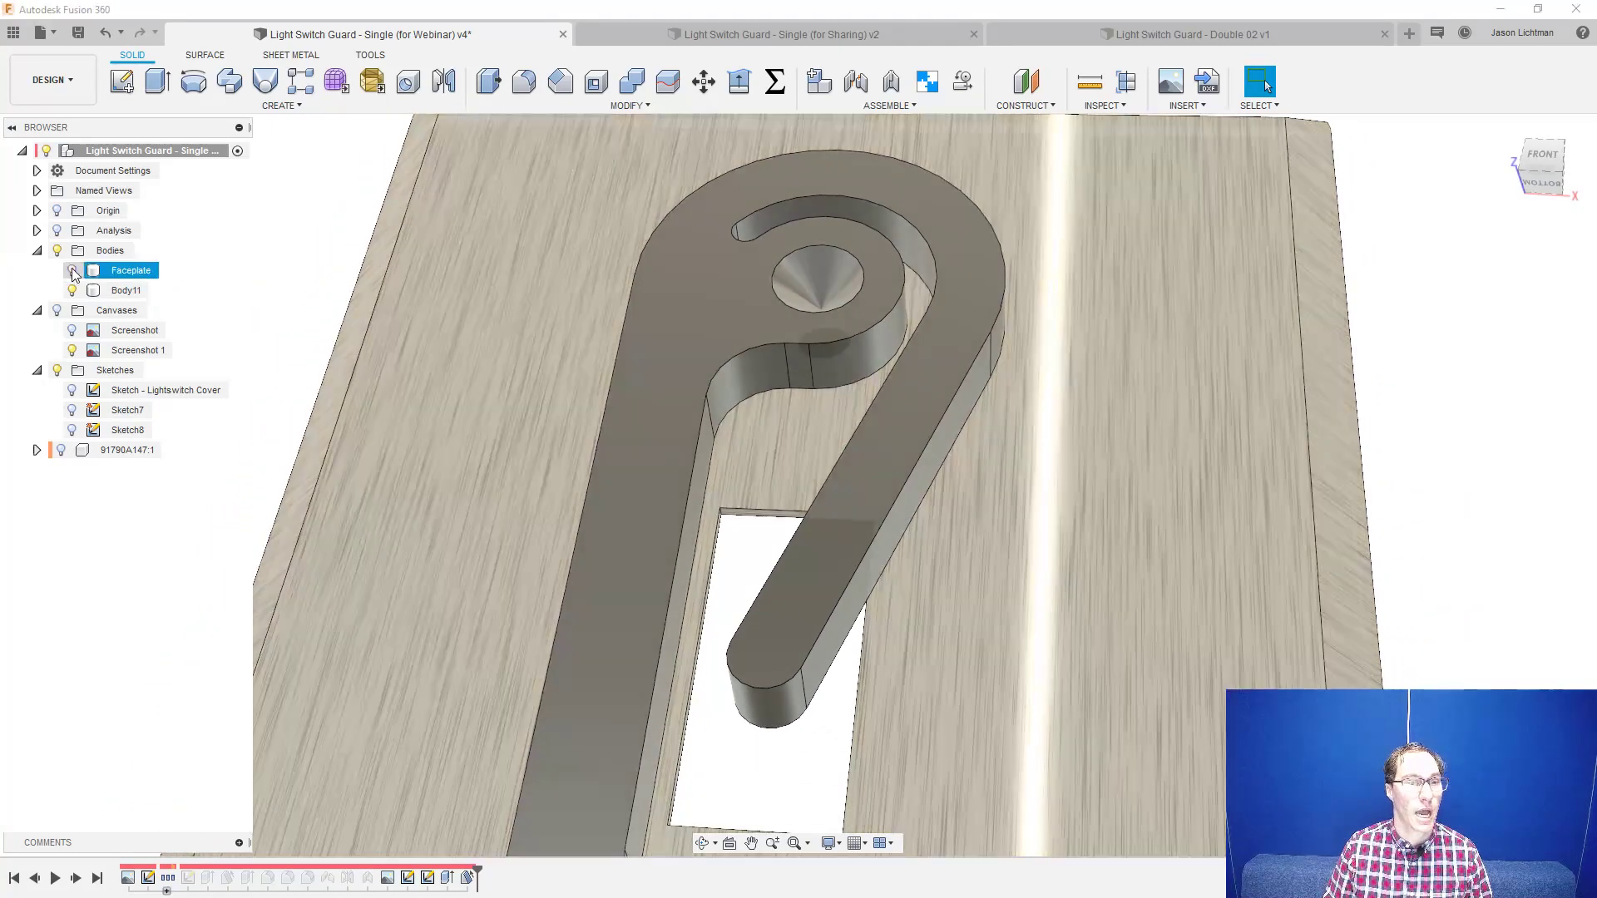
click(72, 270)
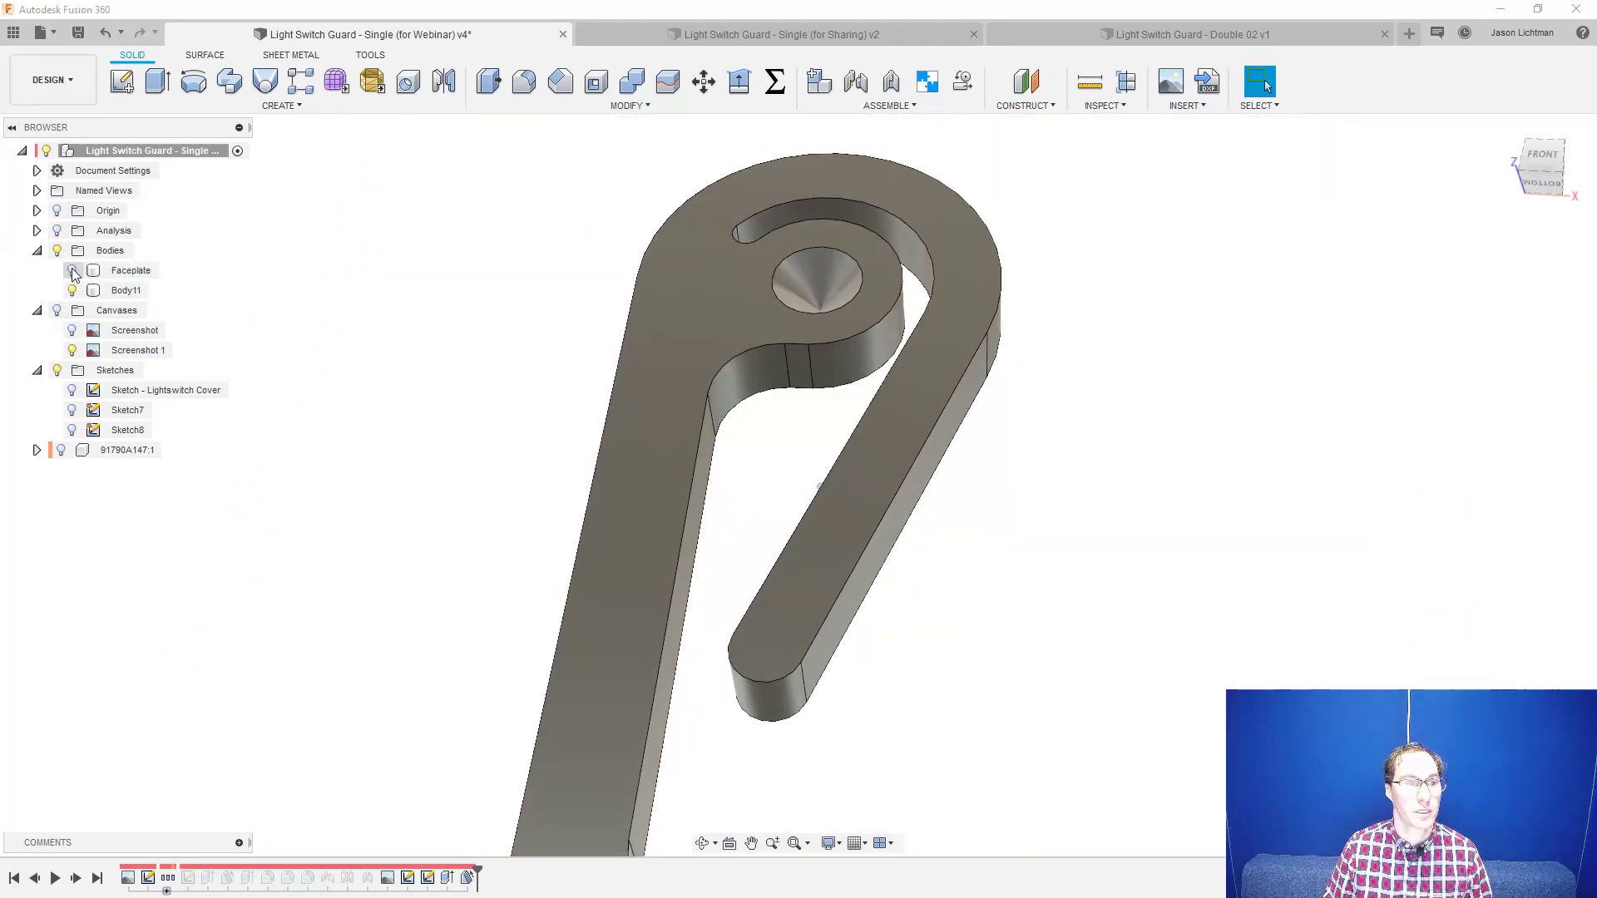
click(73, 412)
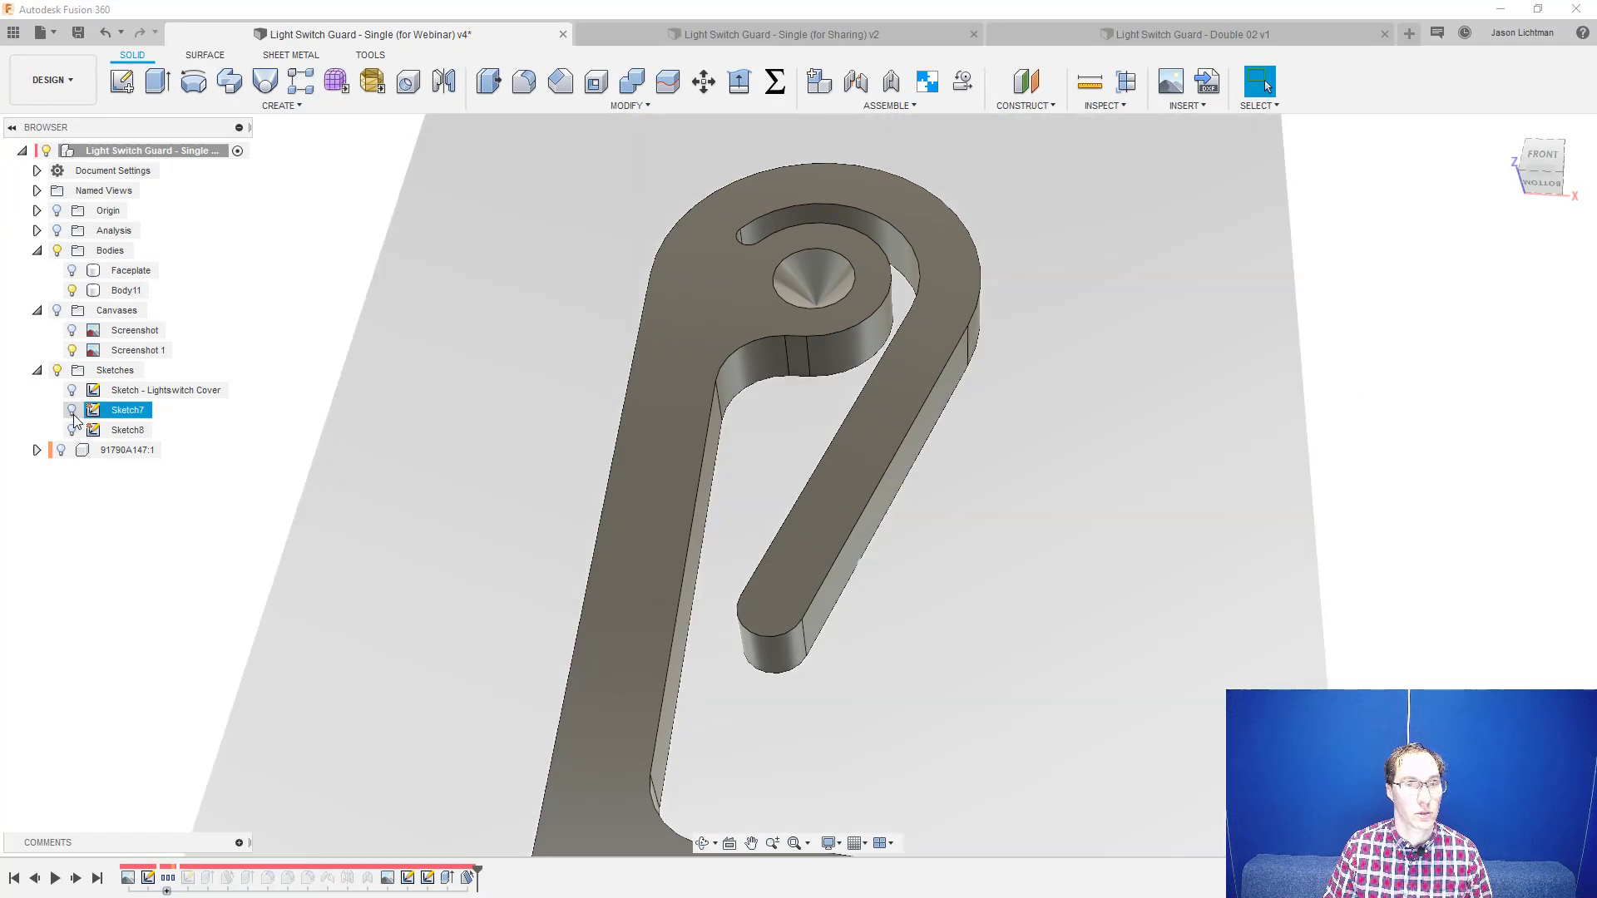
click(71, 410)
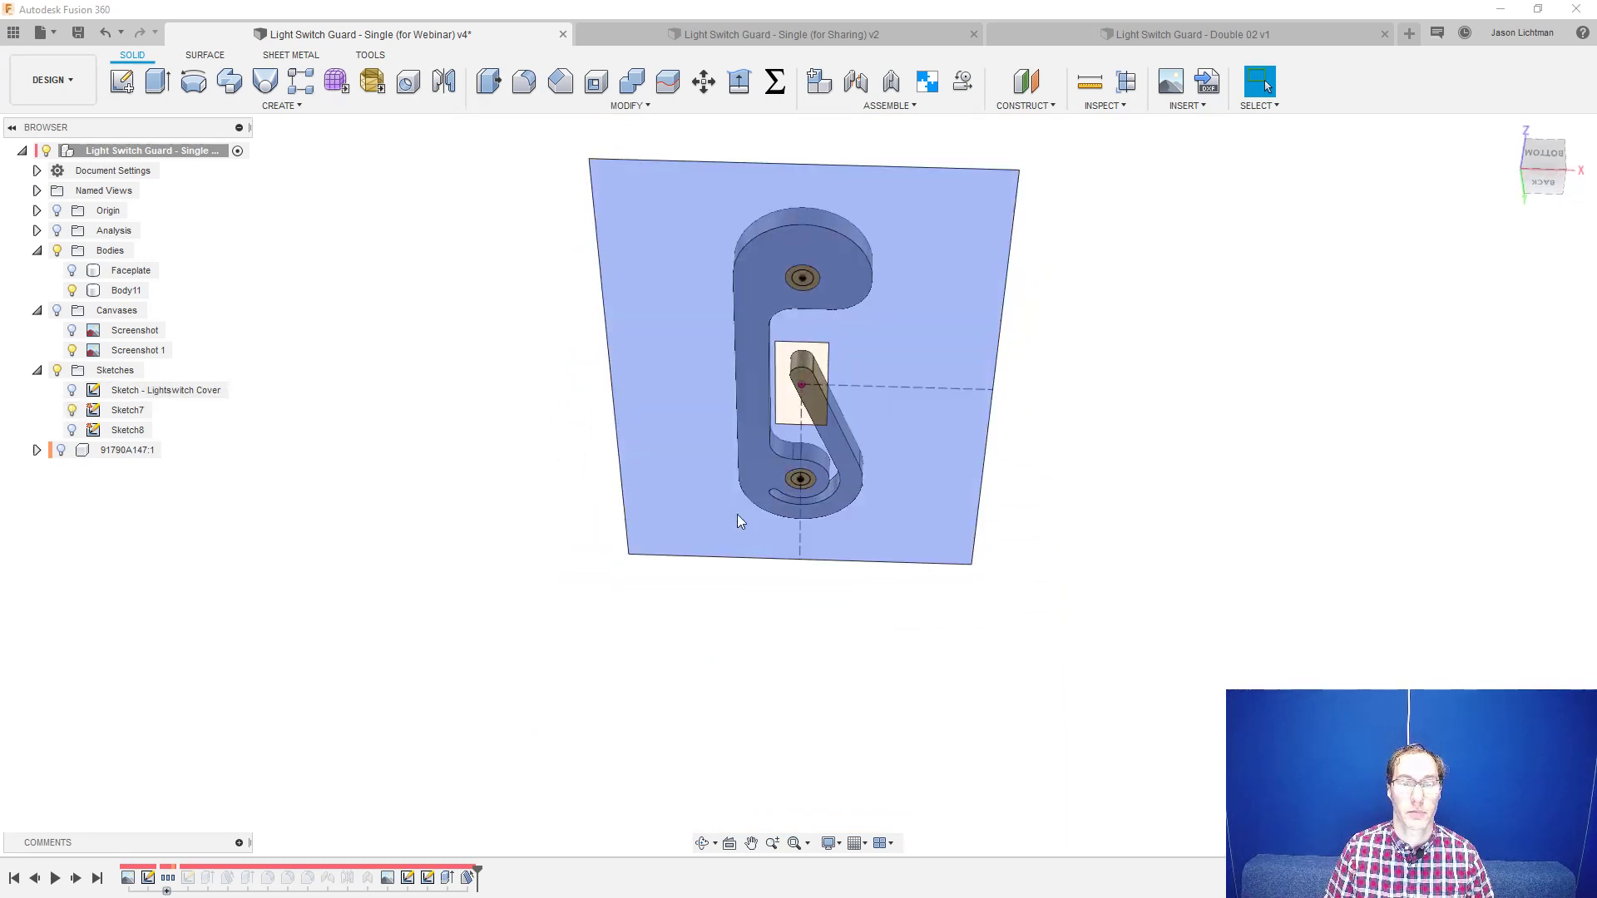
- Extrude the two inner screw hole circles of Sketch7 as a cut through Body11, with the extent set to All
scroll(800, 468, up, 6)
click(807, 464)
scroll(817, 467, down, 5)
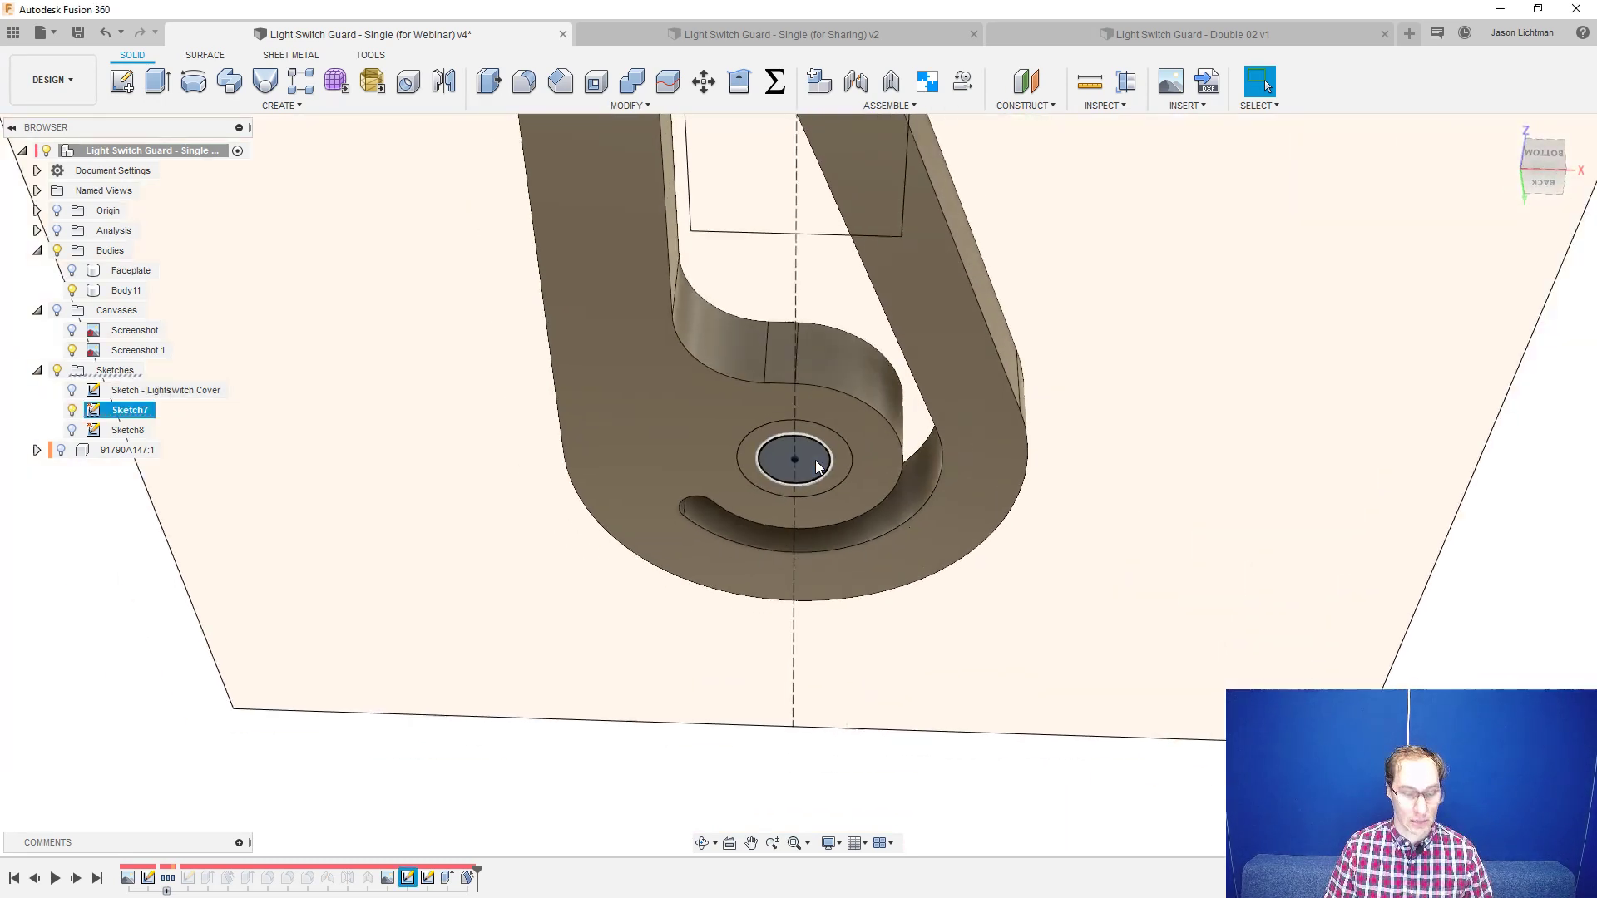
scroll(813, 214, up, 5)
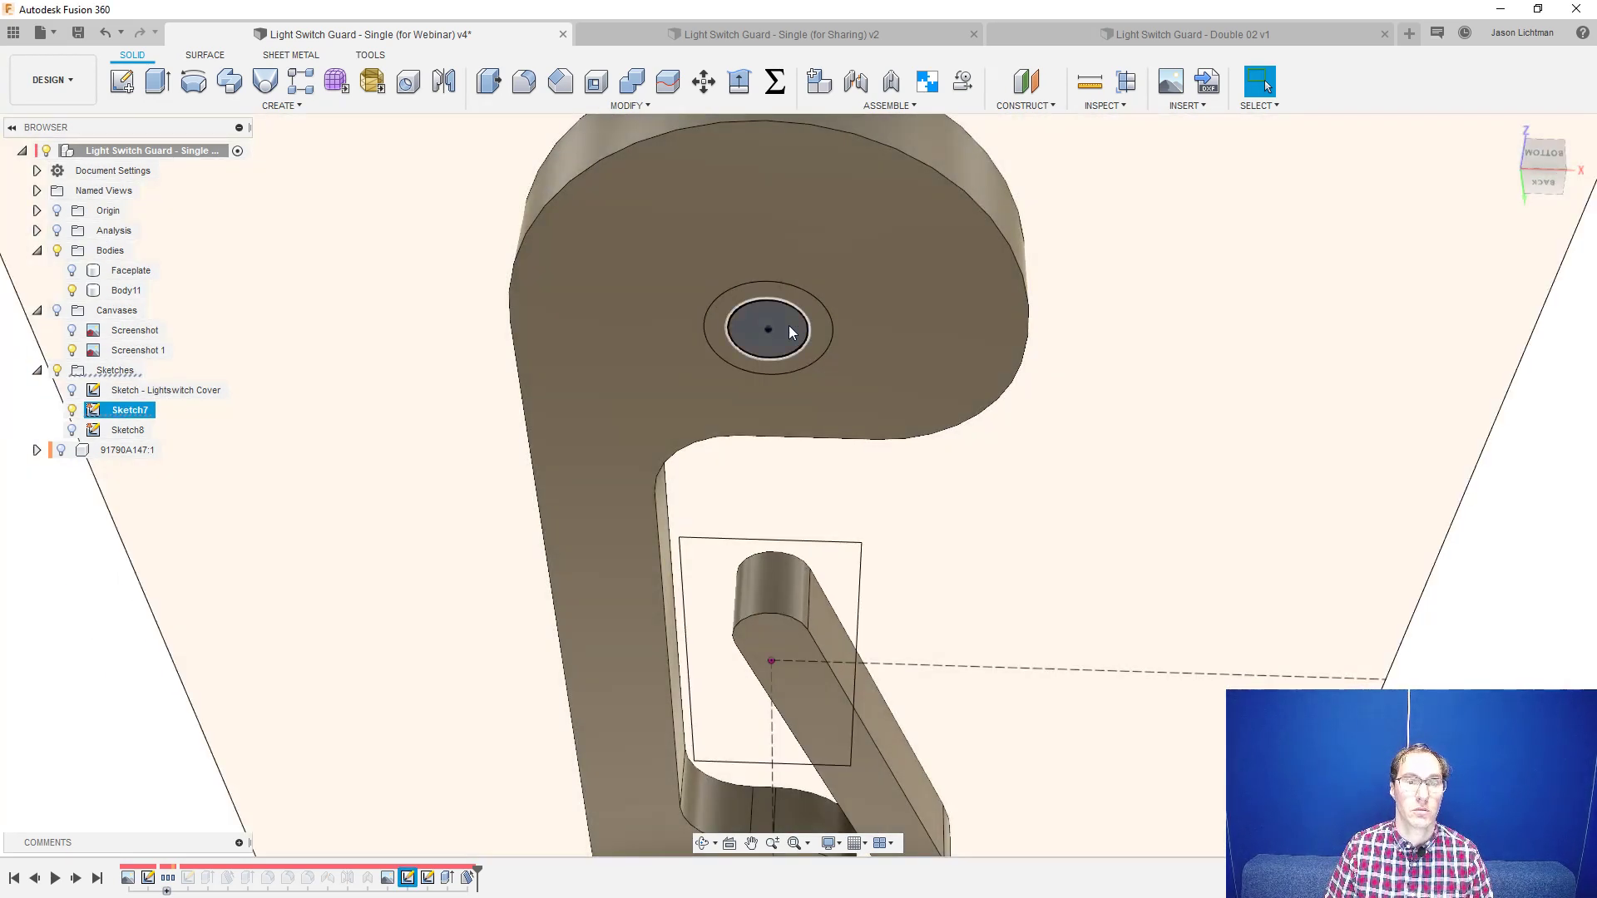
click(788, 326)
click(164, 91)
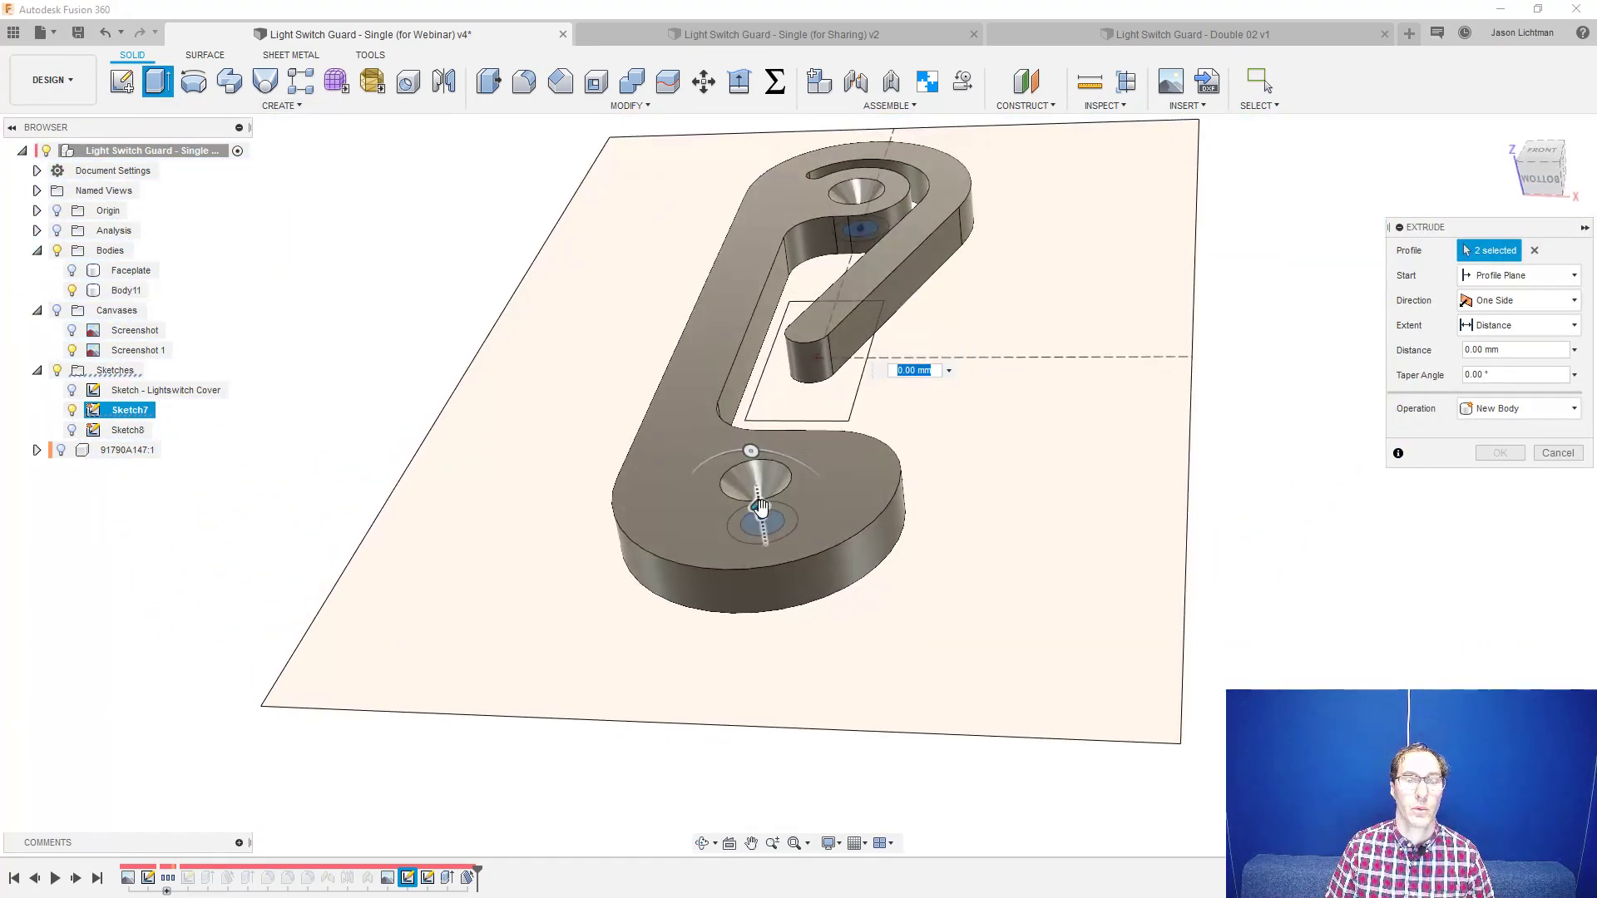
drag(762, 507, 739, 391)
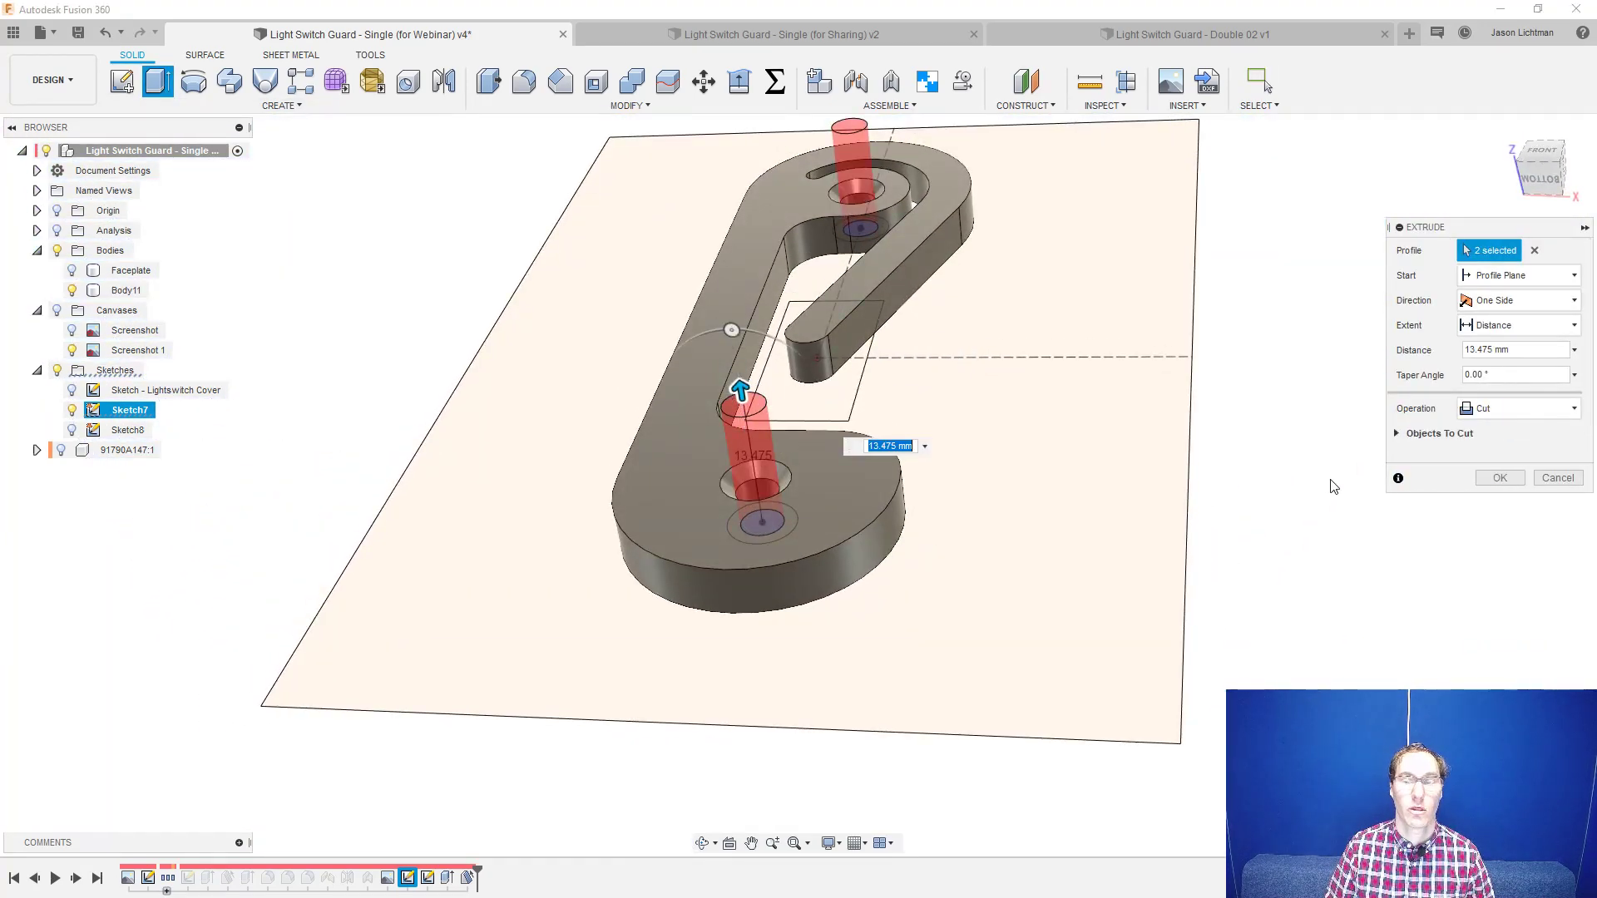
click(1503, 327)
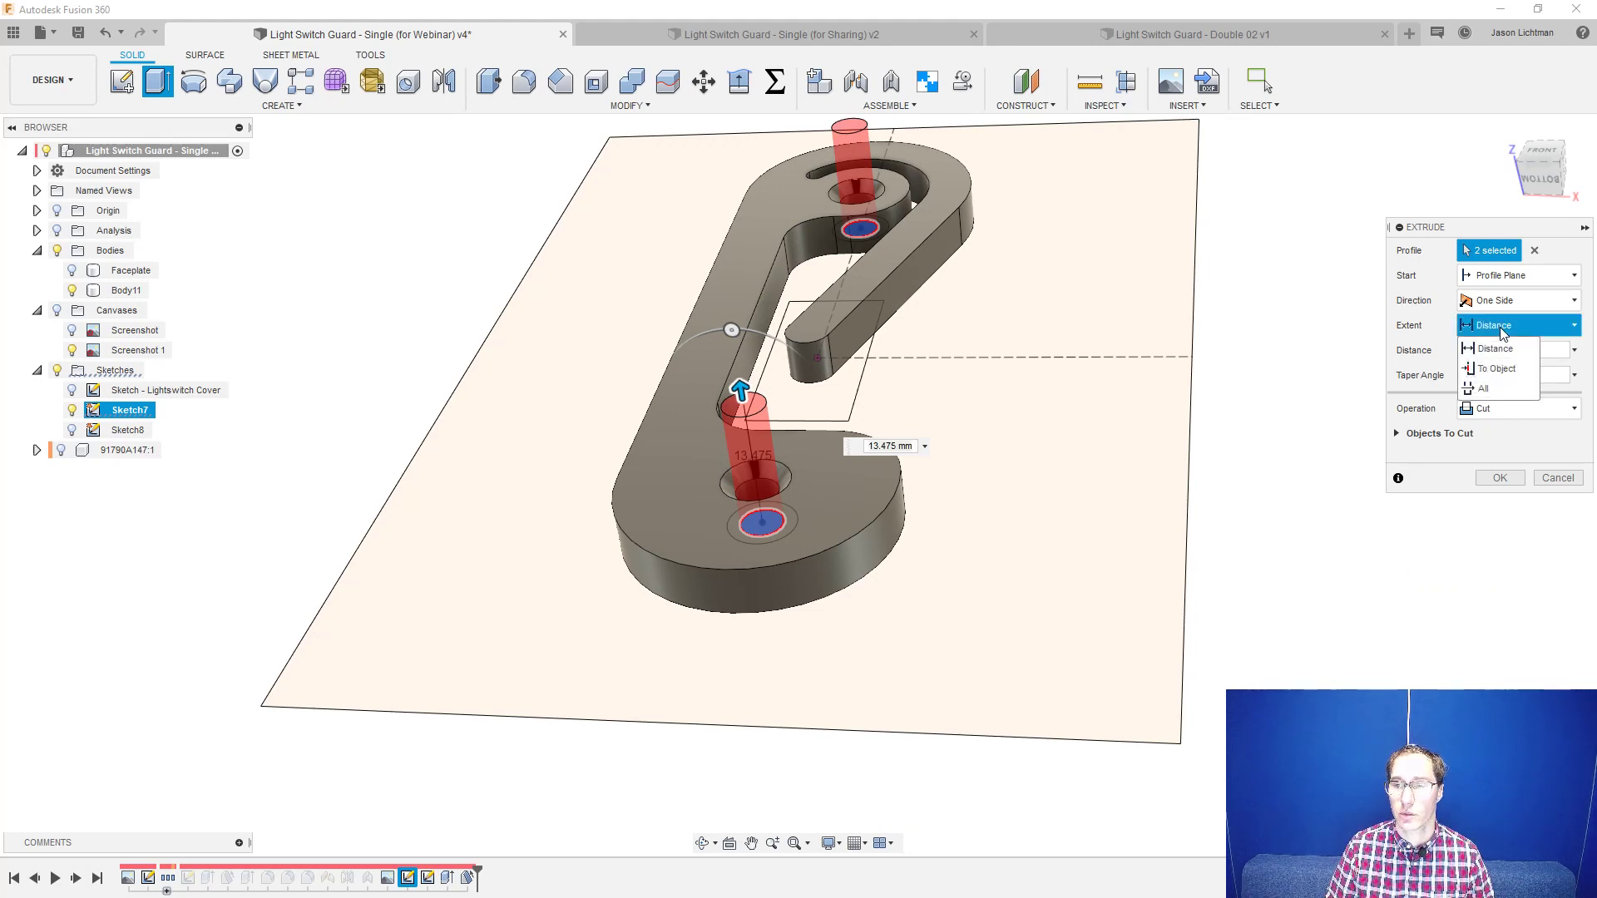
click(1483, 389)
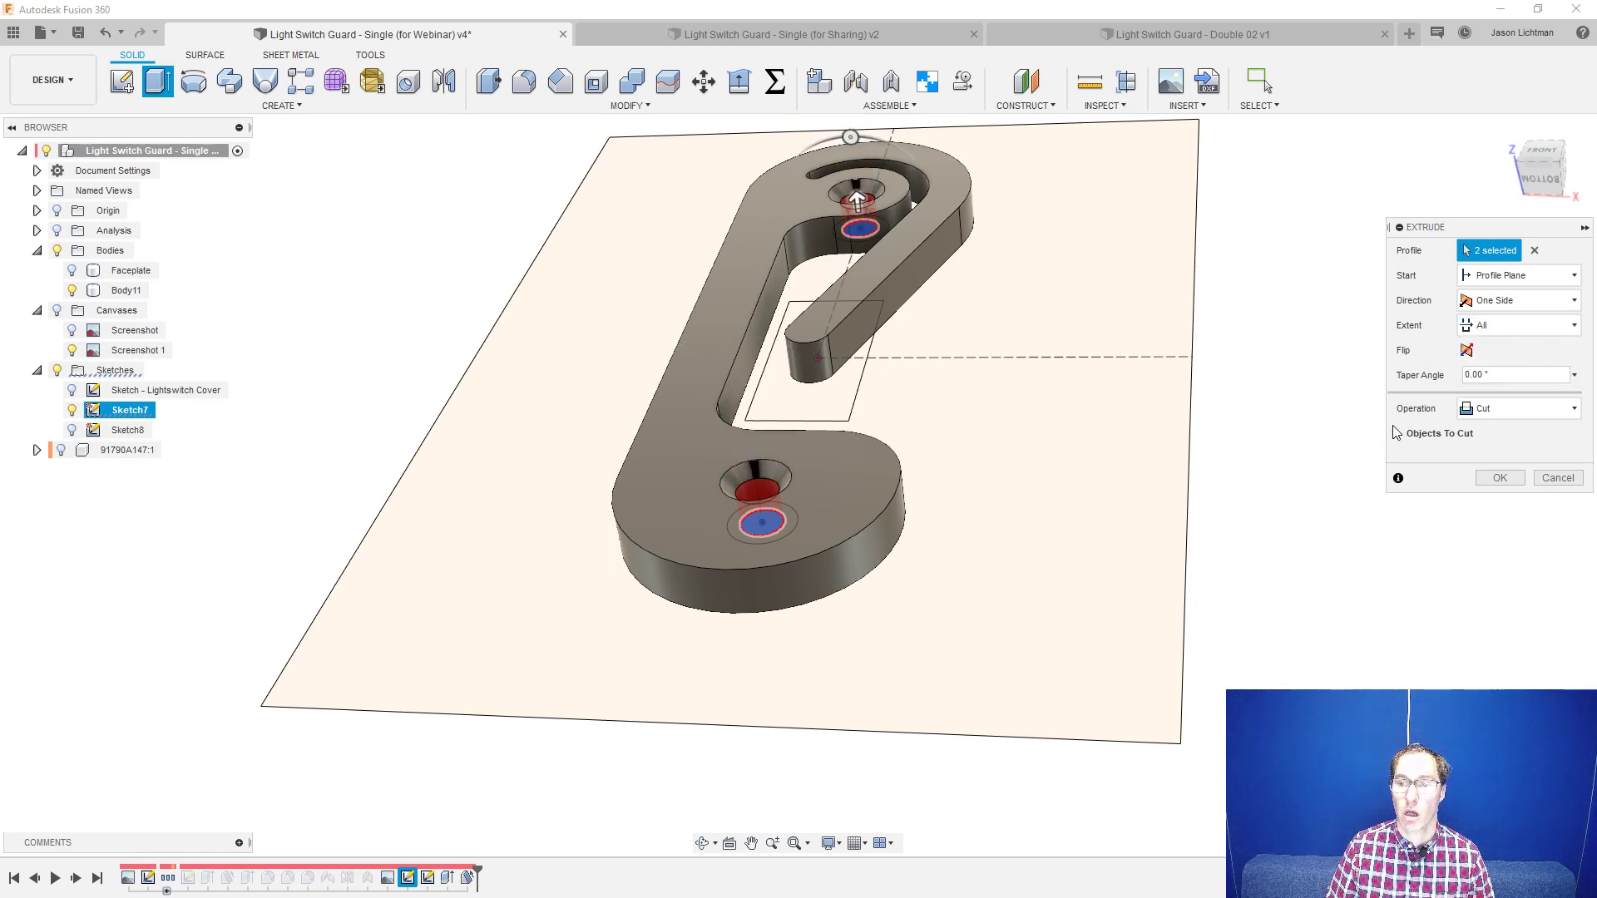
click(1398, 434)
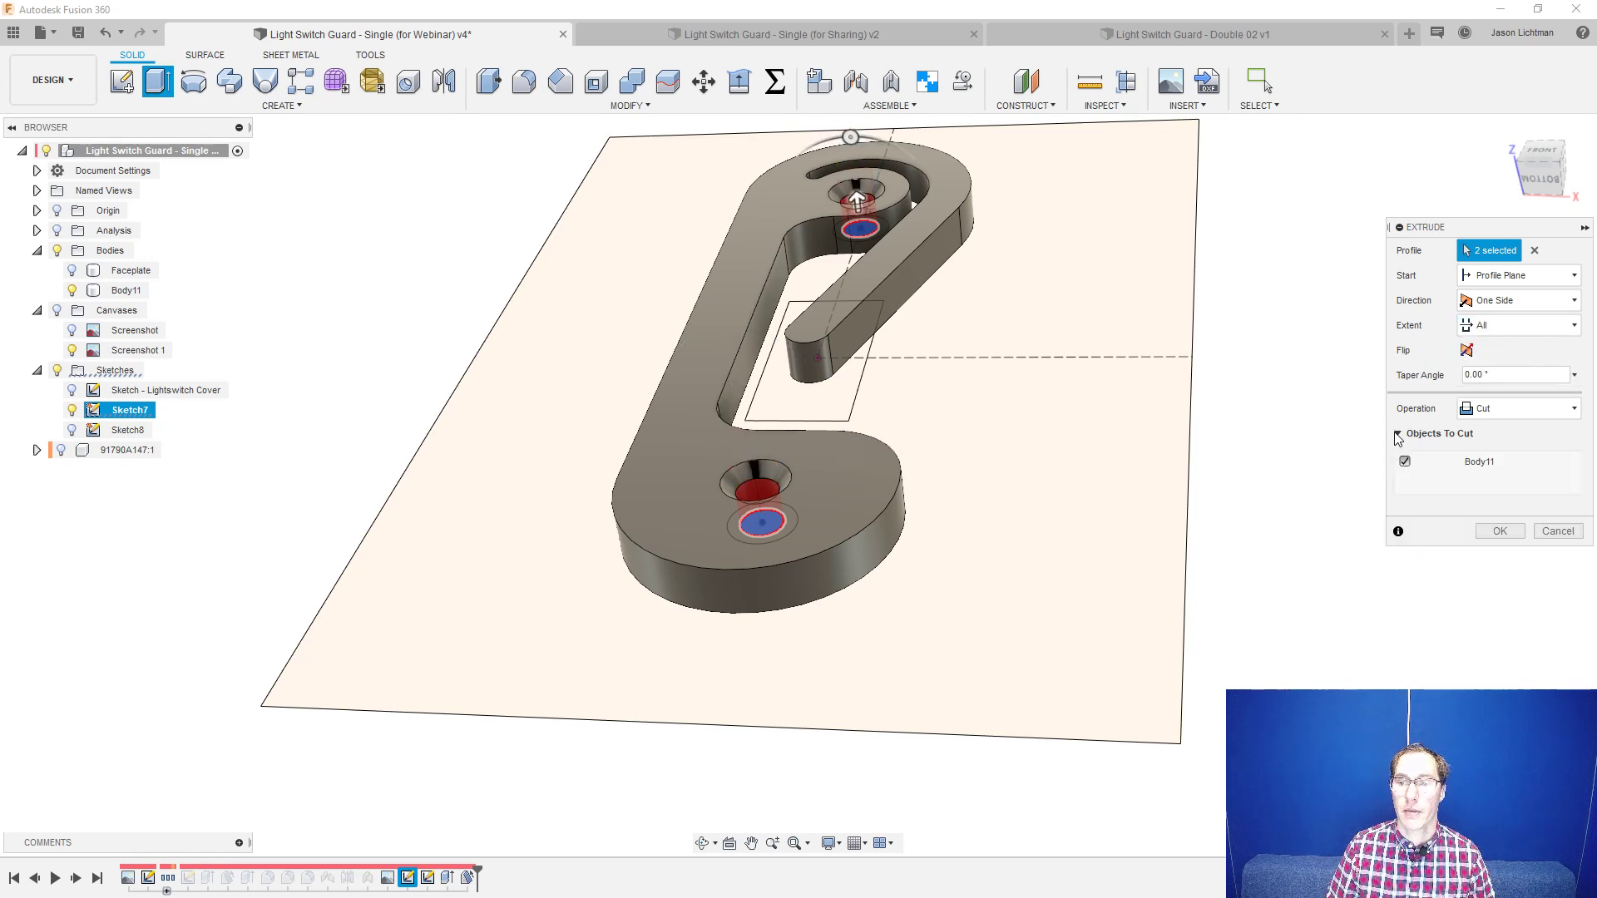
click(1481, 531)
- Fillet the guard's front outline edges, including the inner slot and hook arm, with a 1 mm radius
shift+middle_drag(1397, 550, 1397, 551)
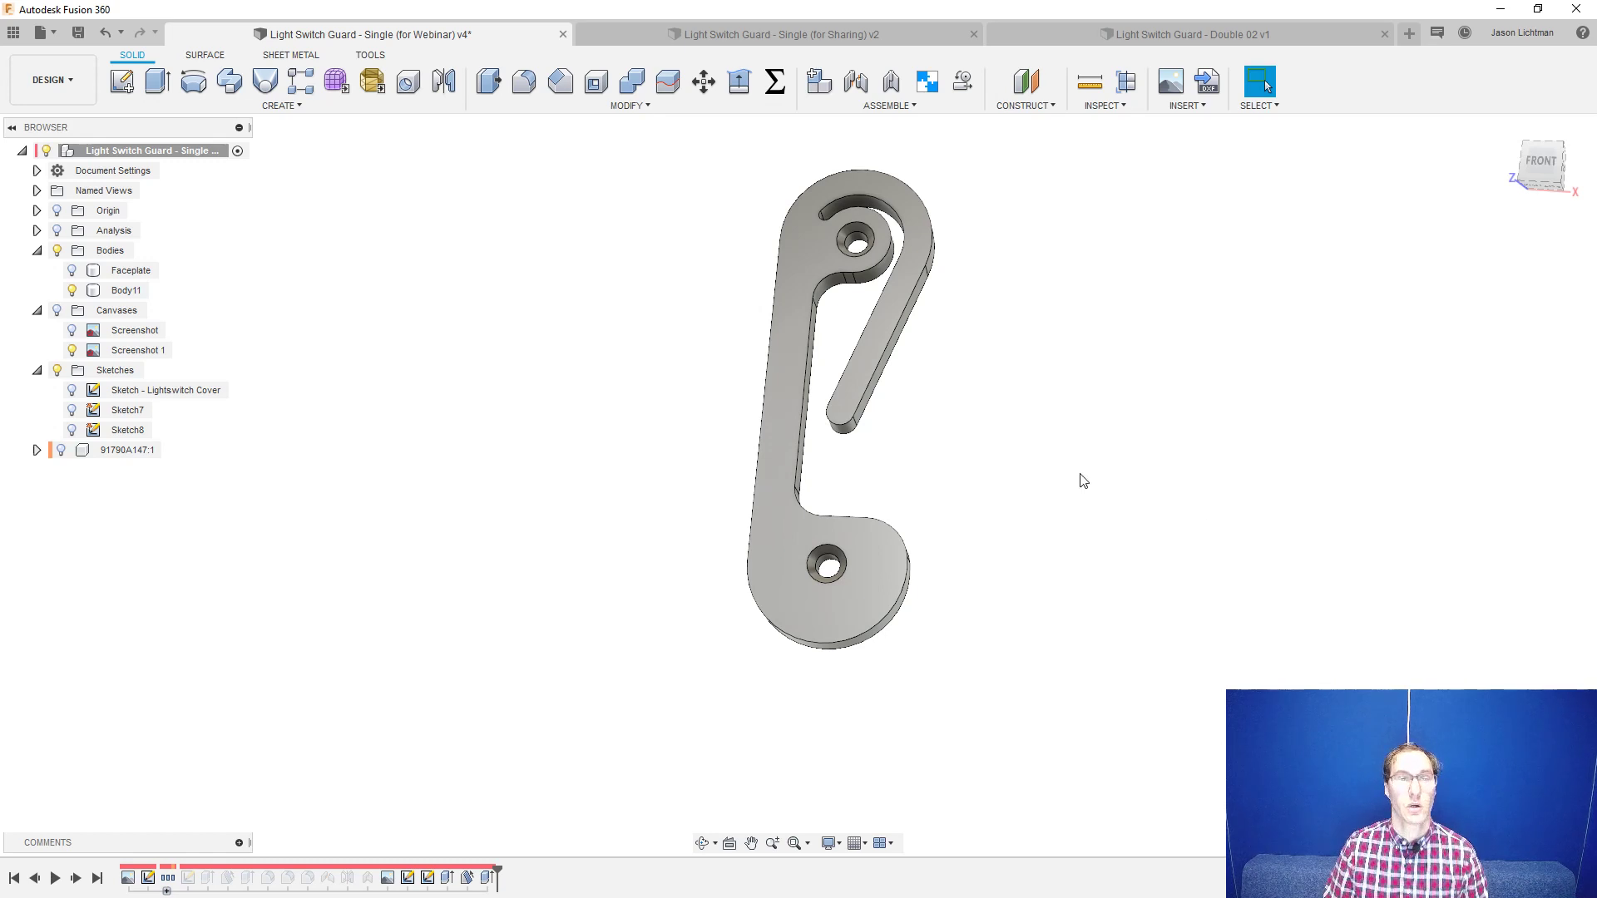
click(620, 106)
click(549, 148)
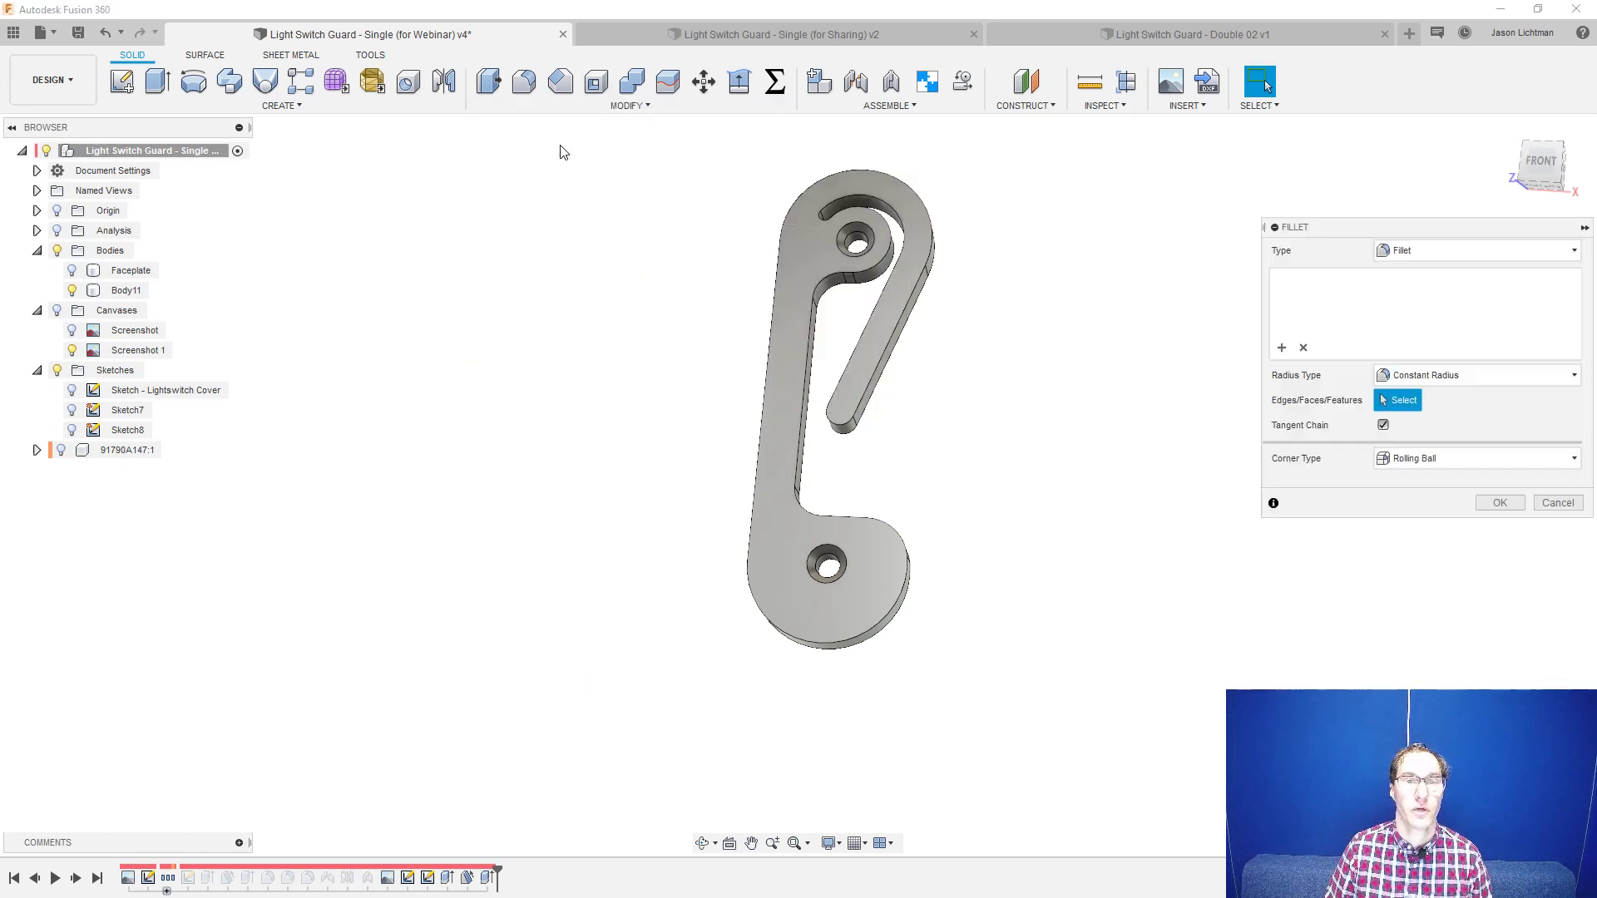
click(781, 256)
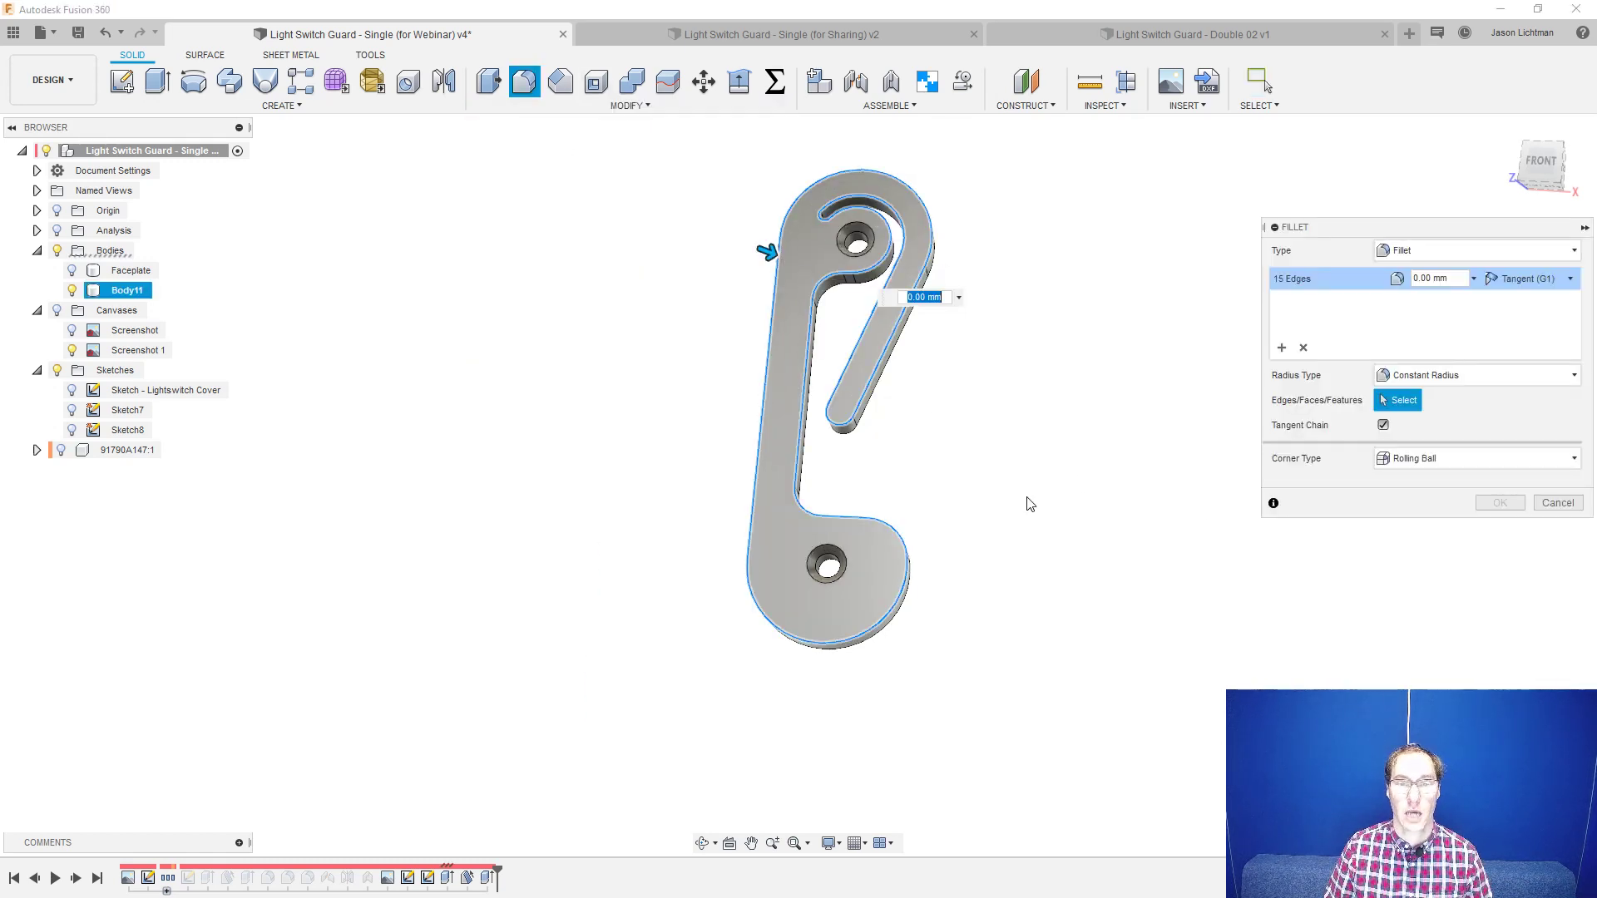
shift+middle_drag(1030, 504, 1014, 494)
scroll(776, 269, up, 4)
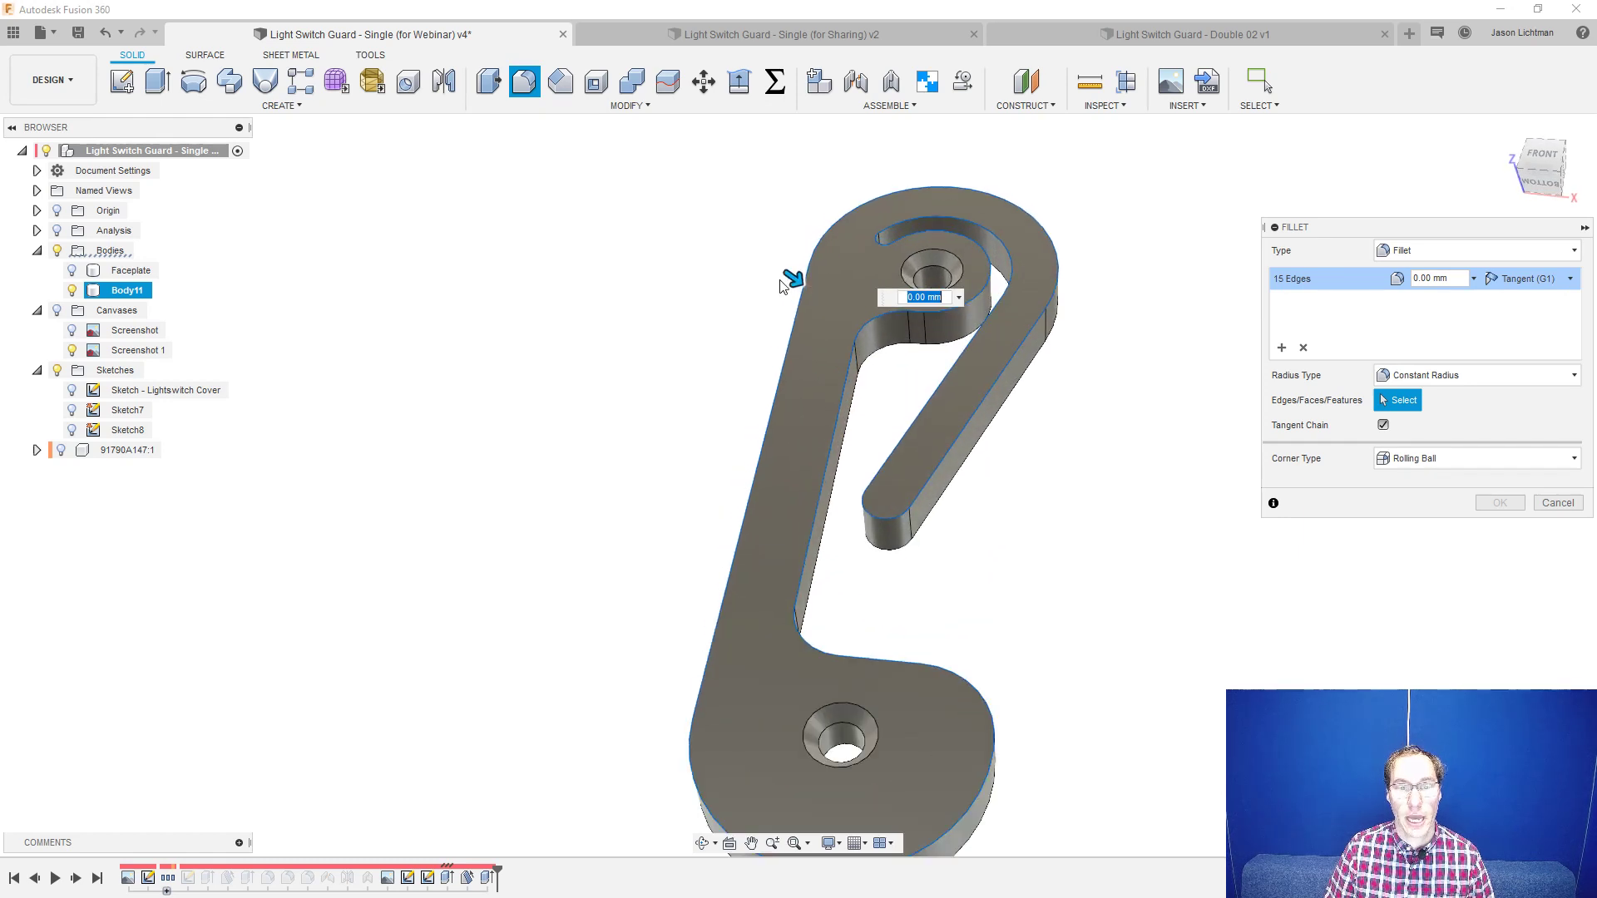
drag(786, 277, 786, 281)
text(1)
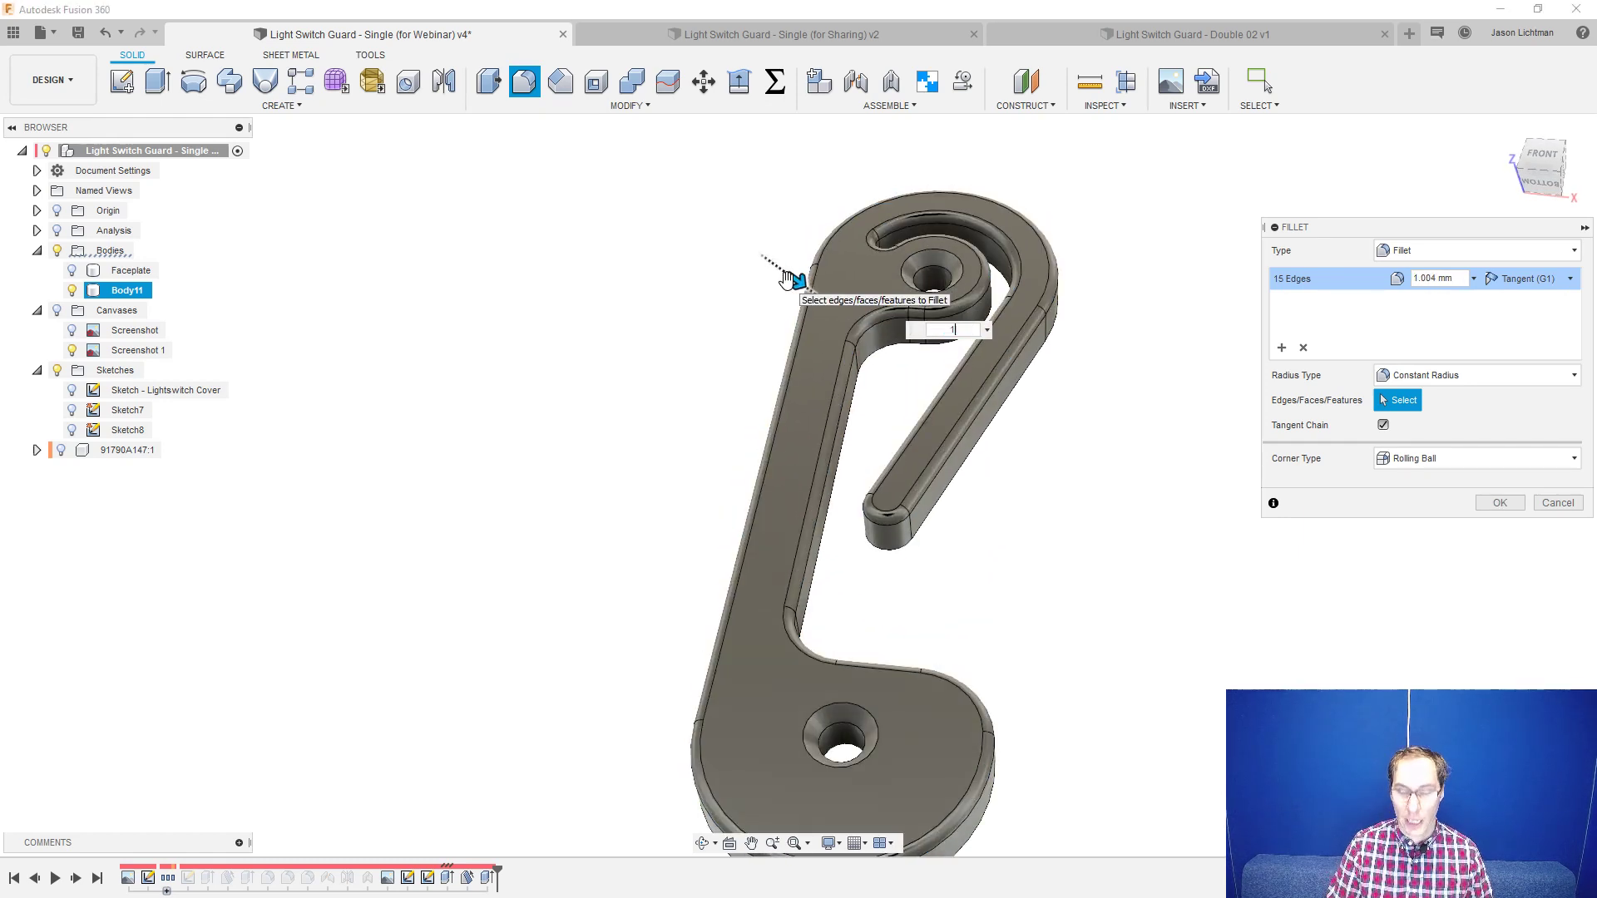
key(Return)
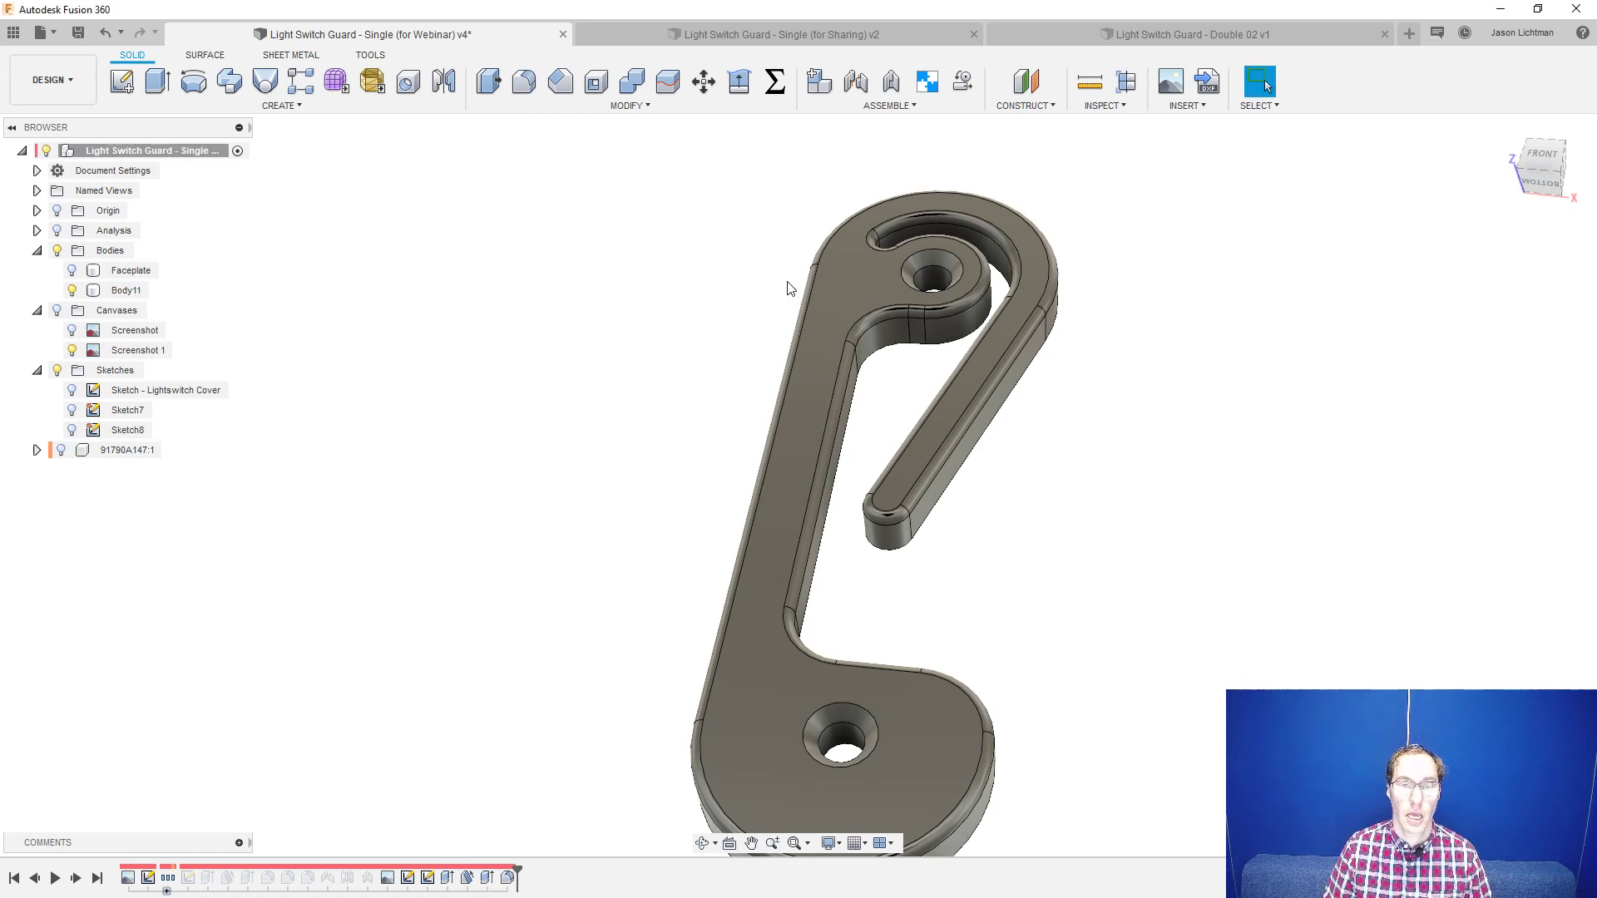
- Fillet the inner edges of both screw holes where the conical countersink meets the straight bore
key(f)
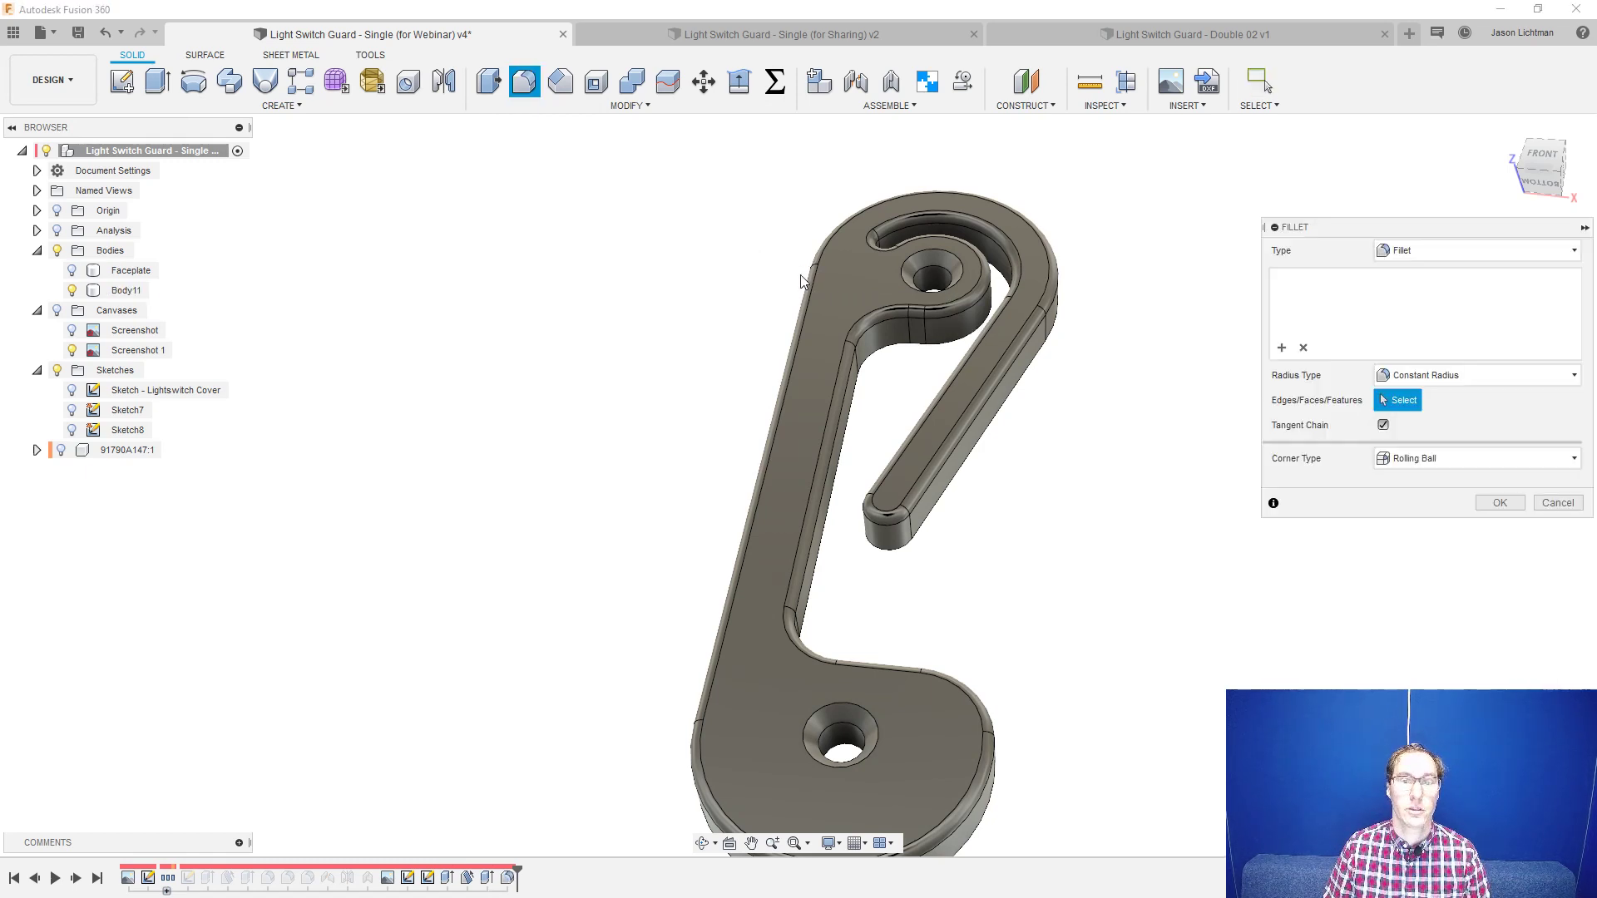
scroll(936, 274, up, 3)
click(943, 272)
scroll(943, 272, down, 3)
scroll(869, 620, up, 3)
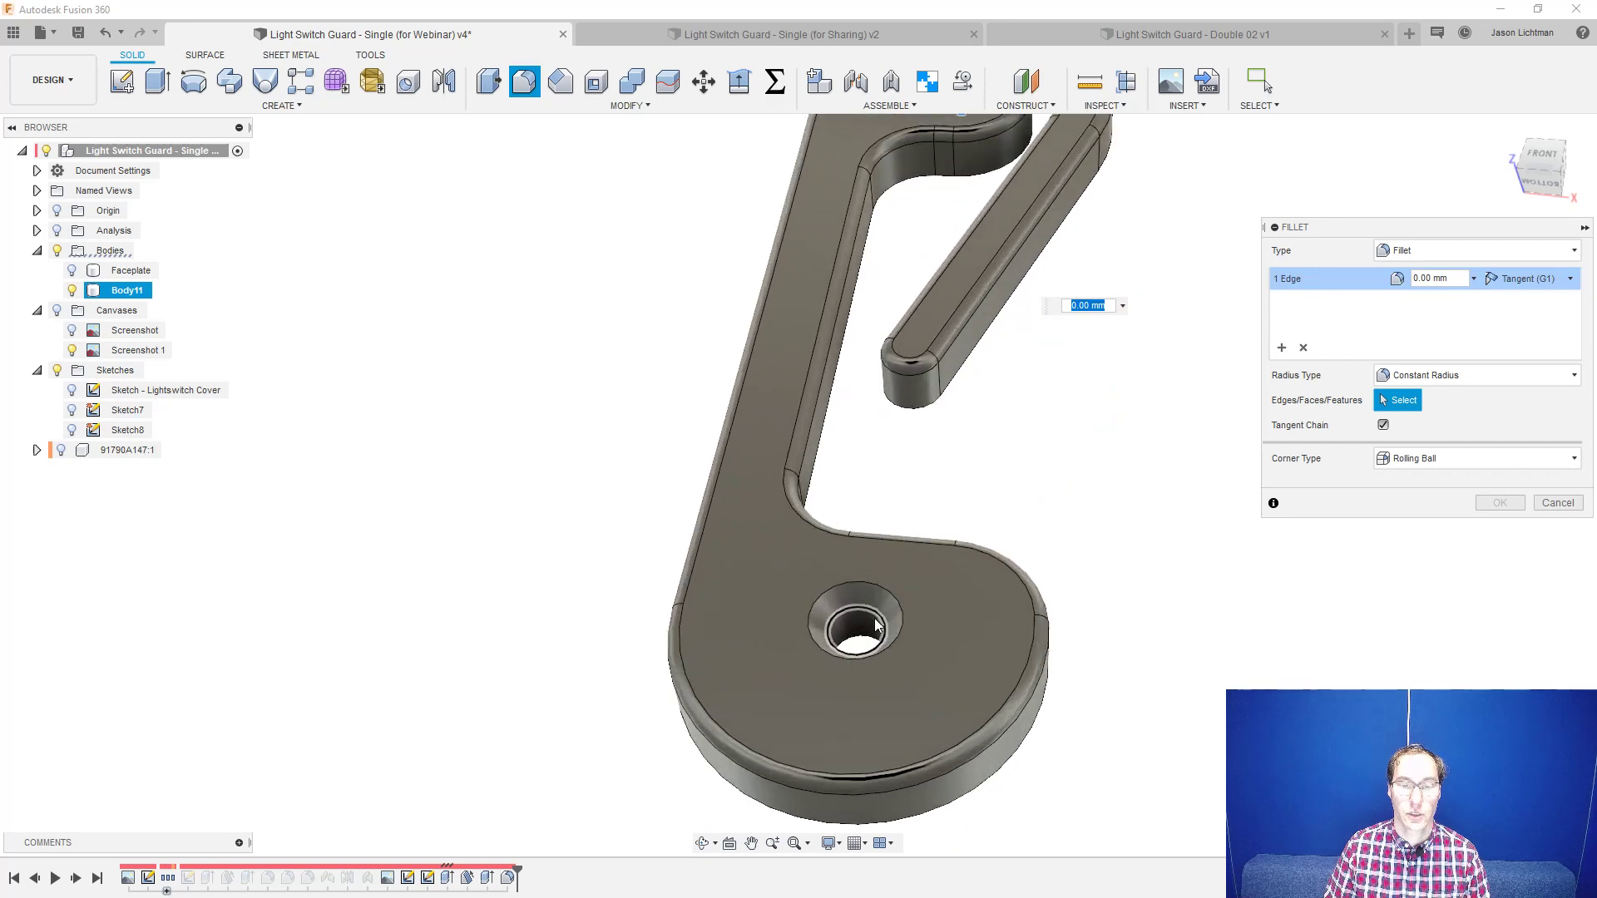
click(869, 617)
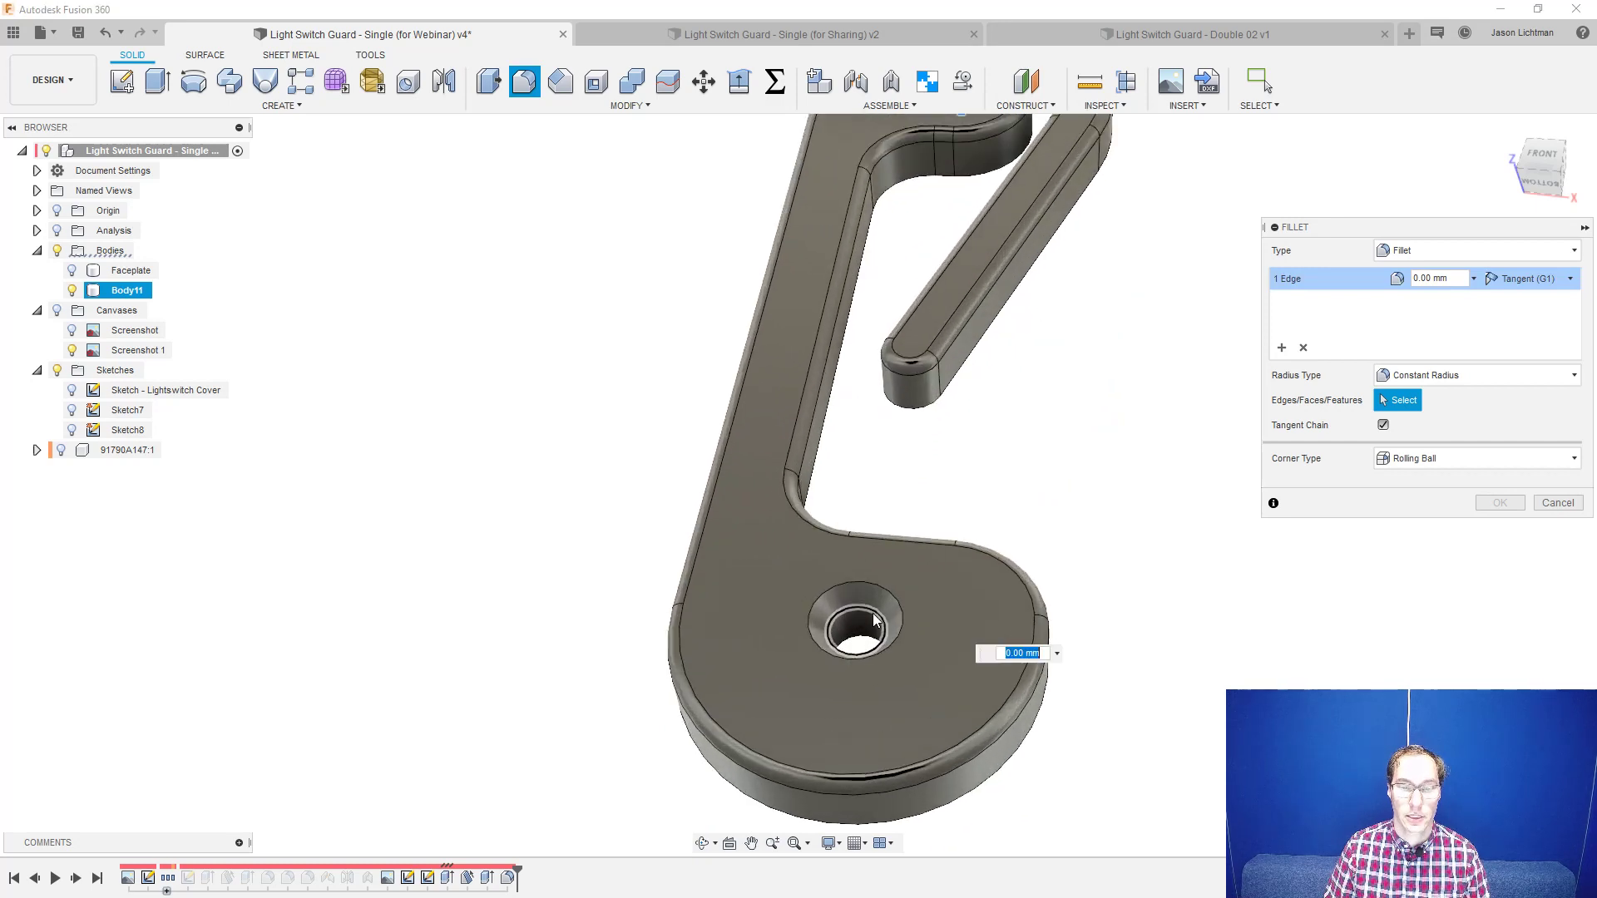
click(1463, 278)
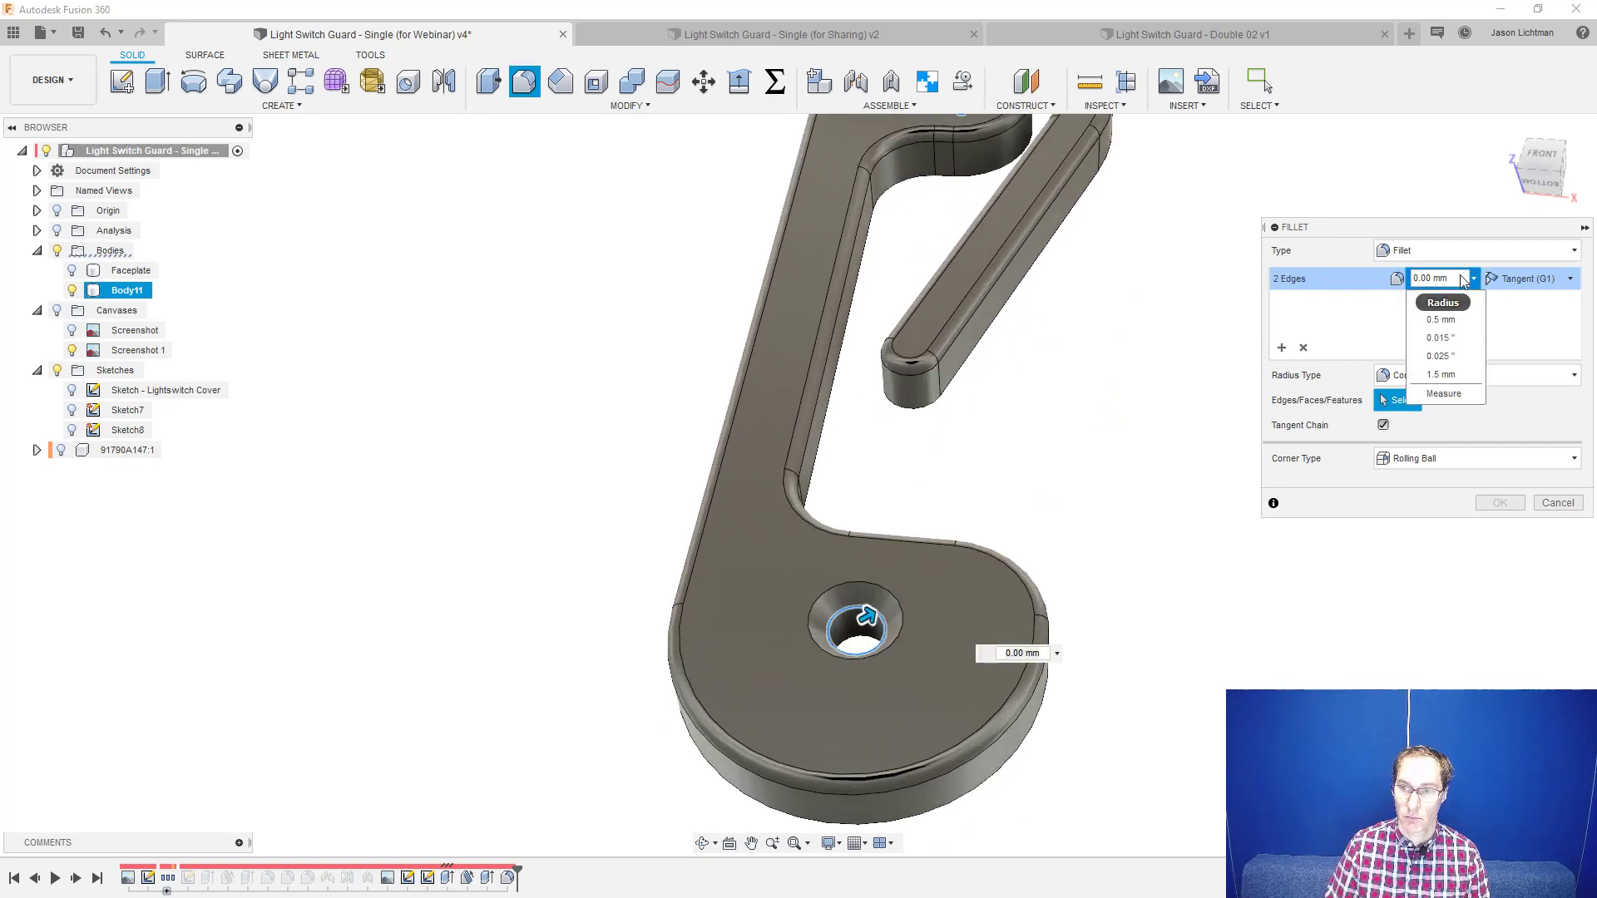
click(1461, 281)
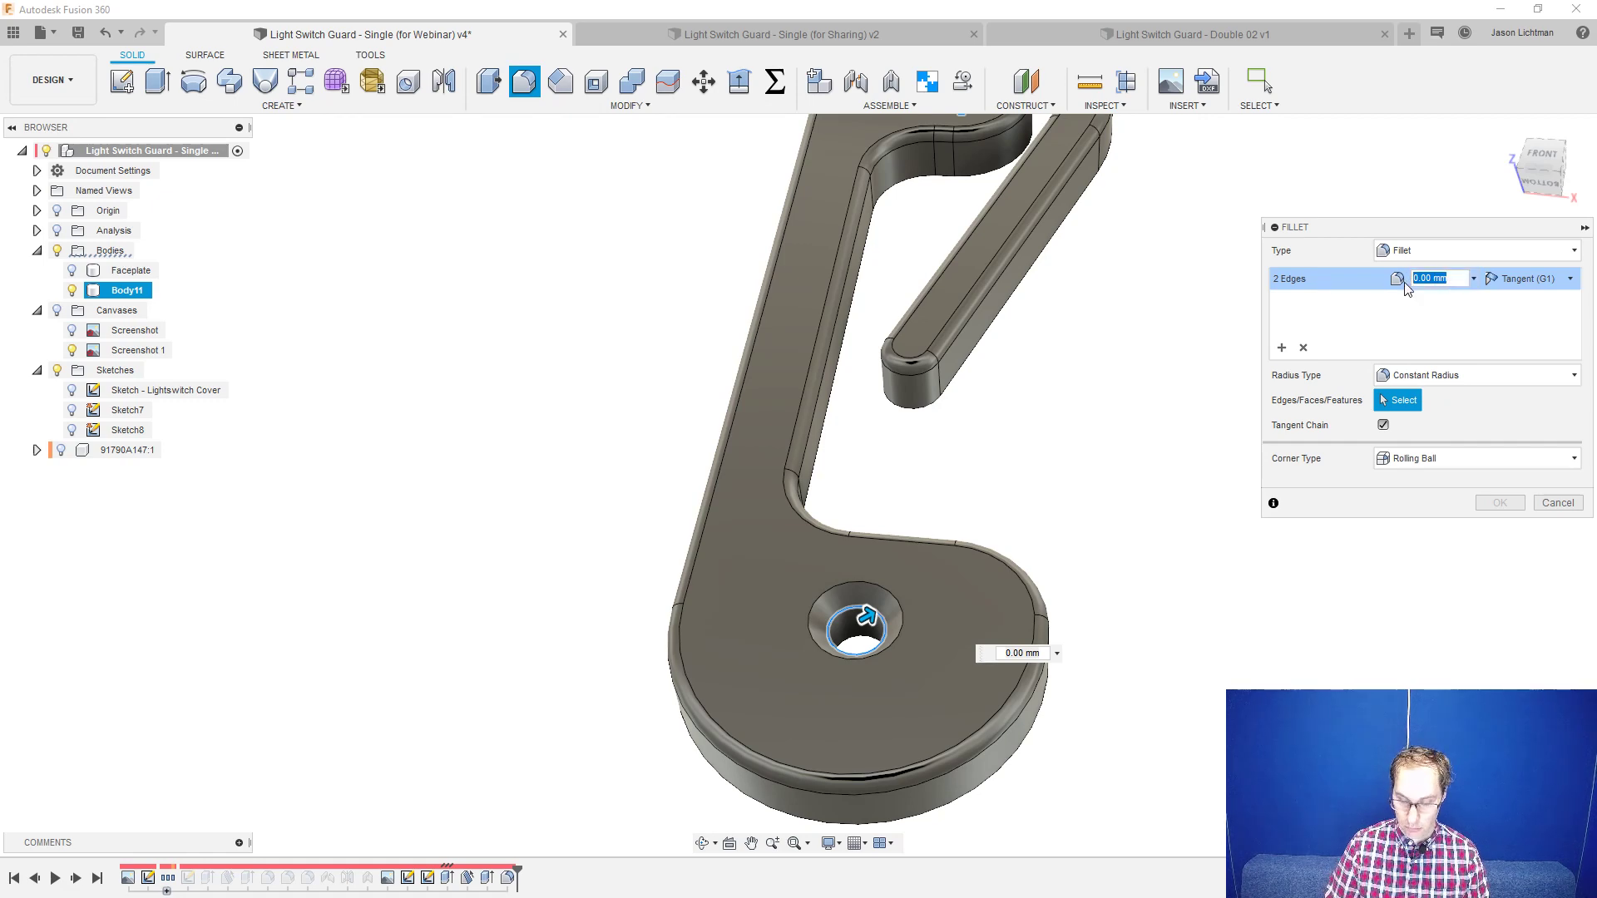
key(Escape)
scroll(1228, 317, down, 2)
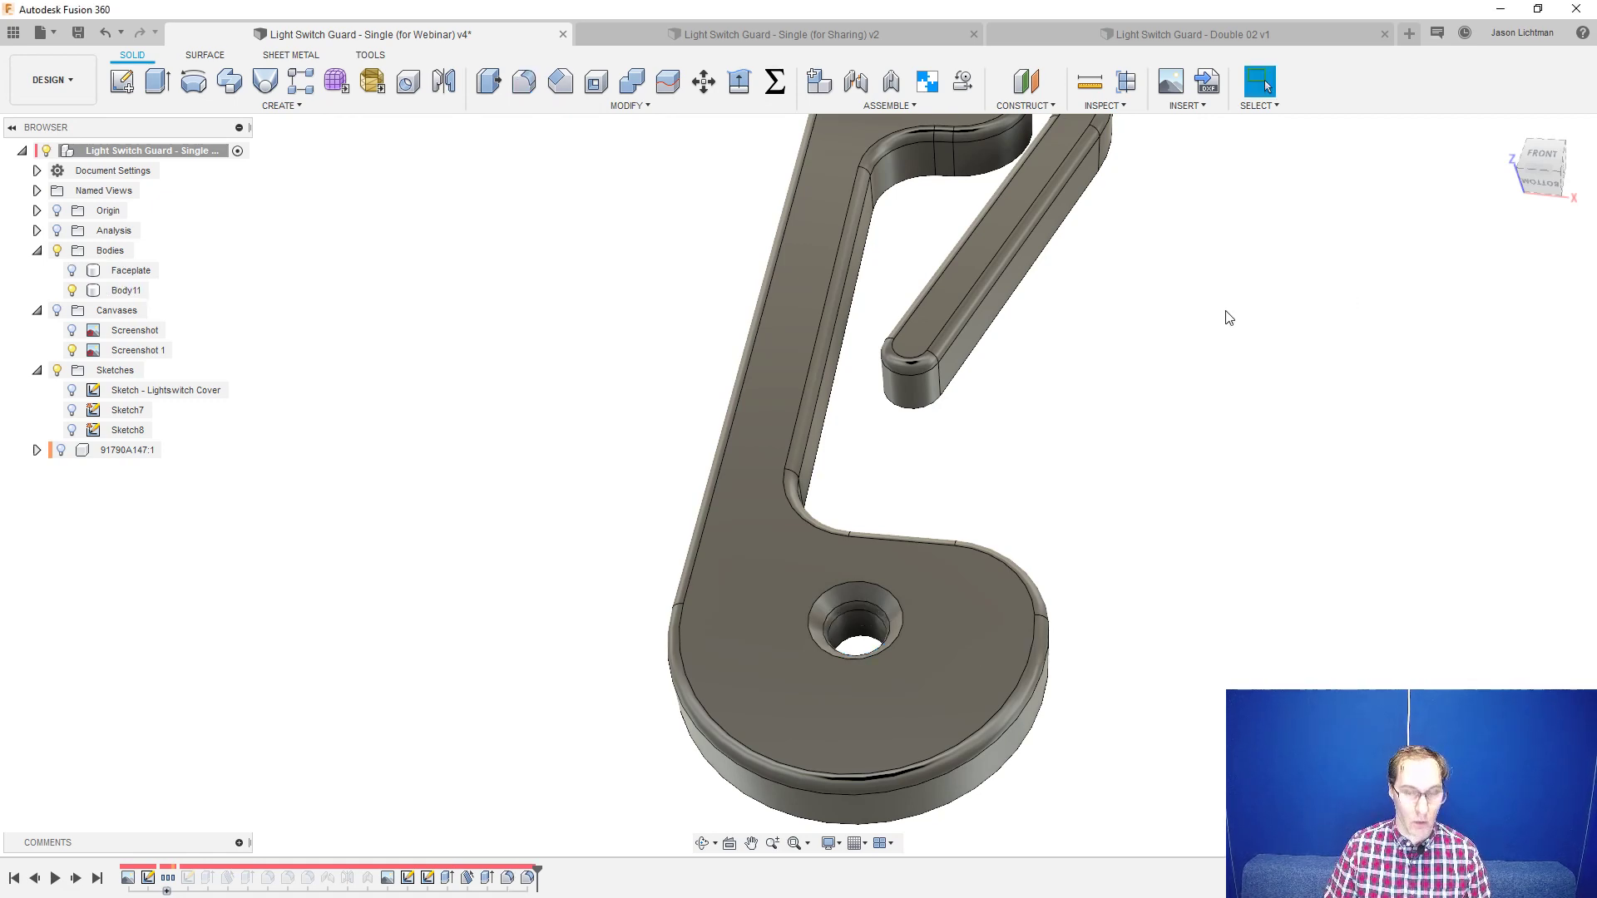
- Fillet the front outer edges of both countersunk screw holes with a 0.5 mm radius
key(f)
click(854, 559)
scroll(865, 483, down, 2)
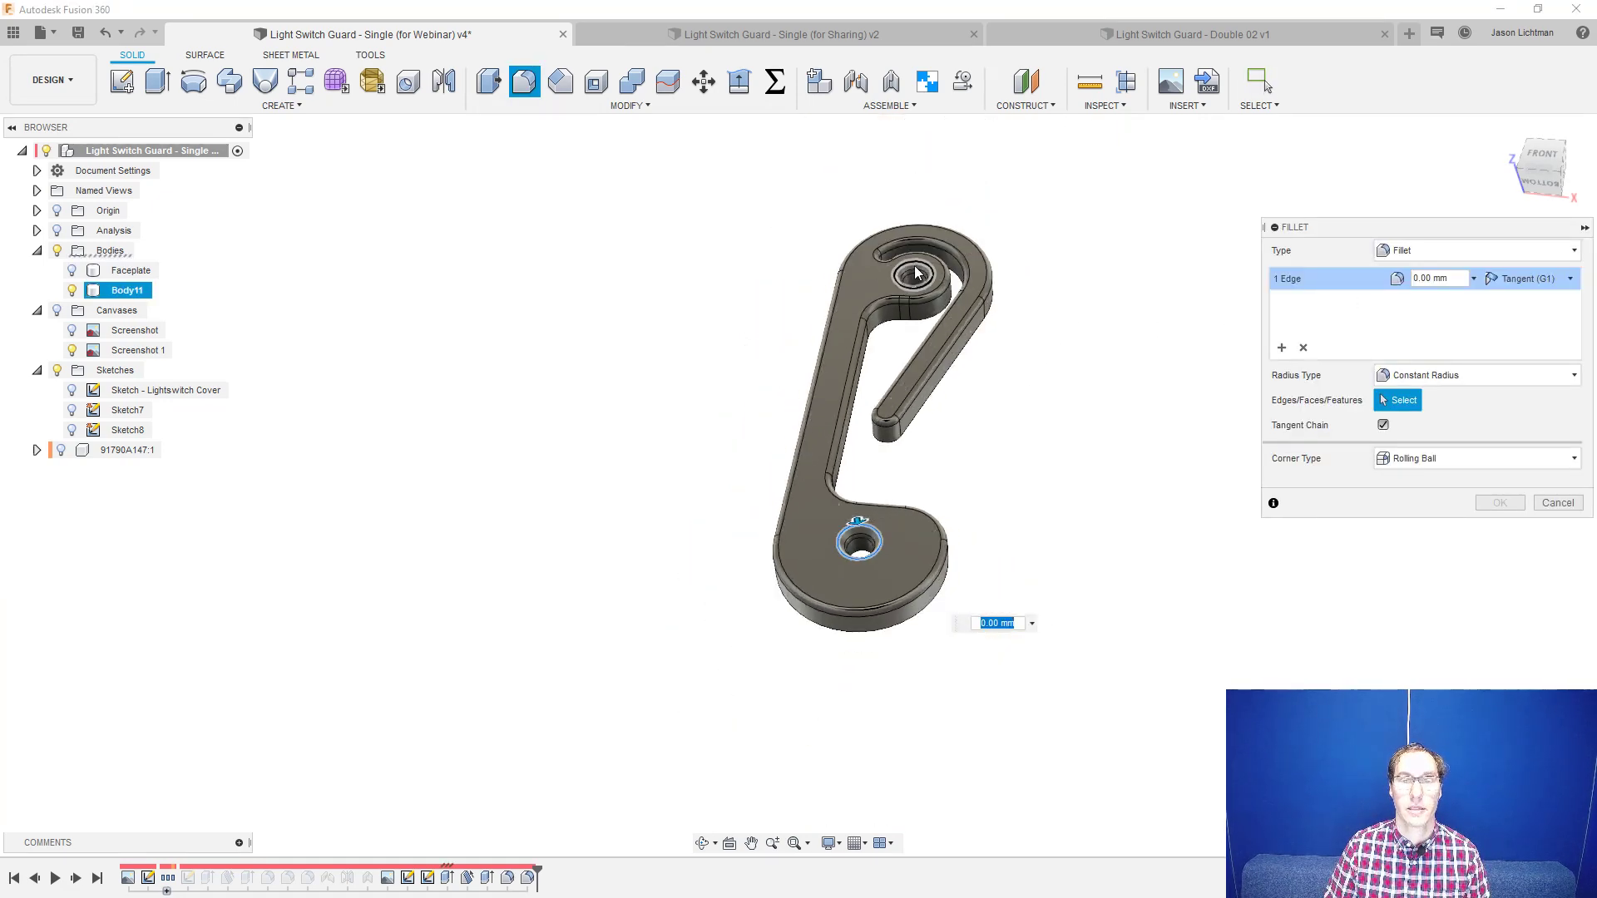
click(915, 264)
drag(1447, 283, 1401, 279)
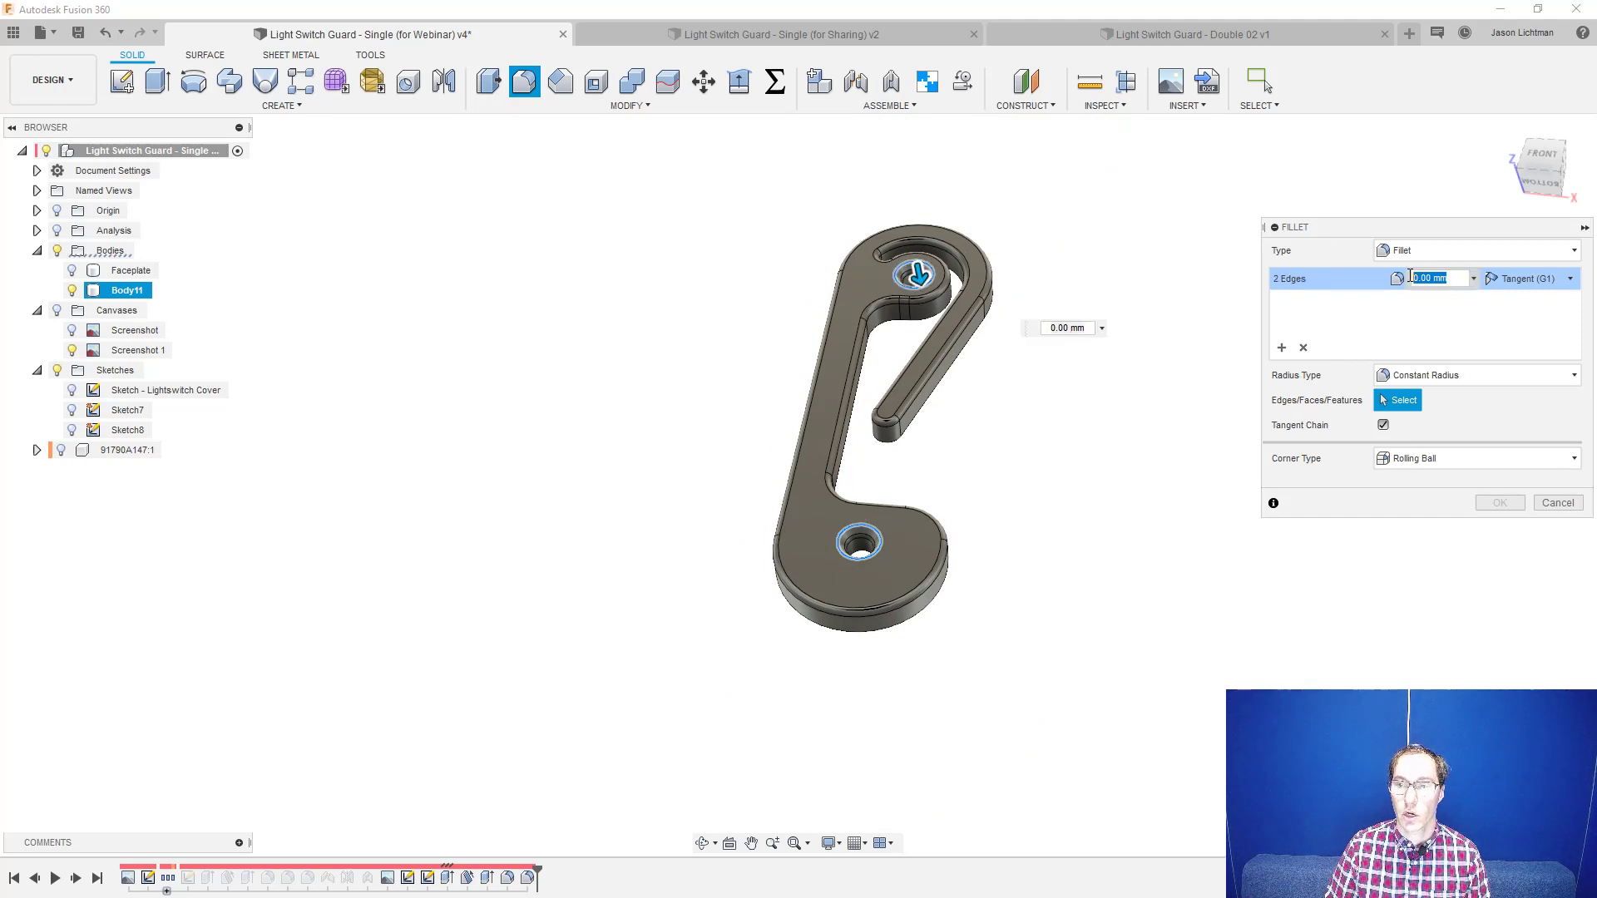
text(.5)
key(Return)
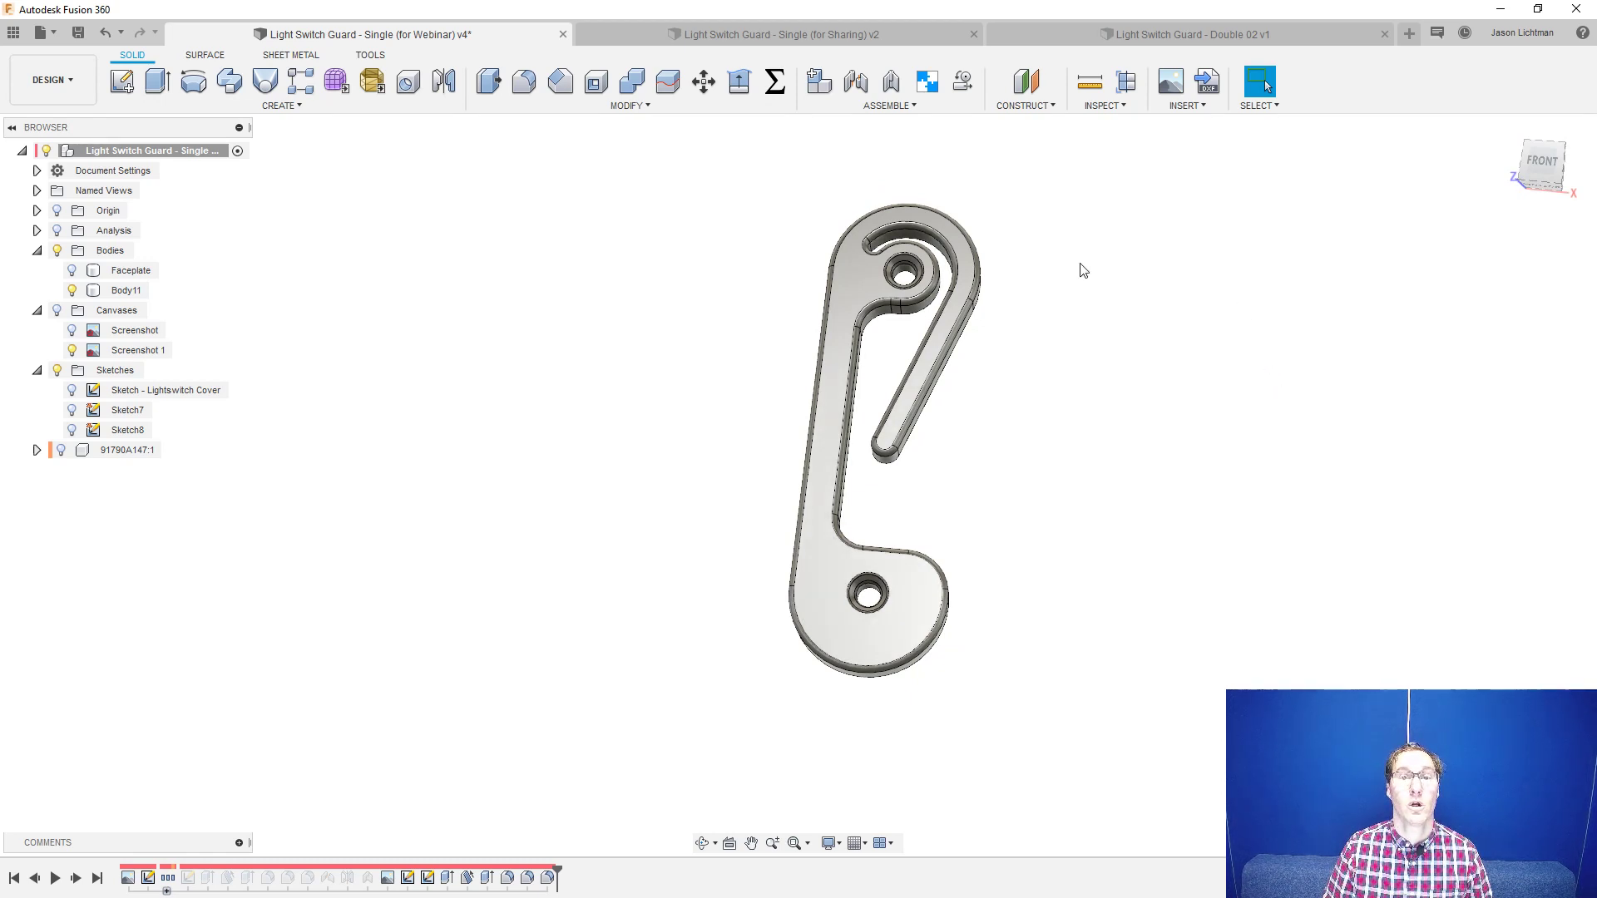
- Send the guard body to the FlashPrint 3D print utility with high mesh refinement
click(370, 56)
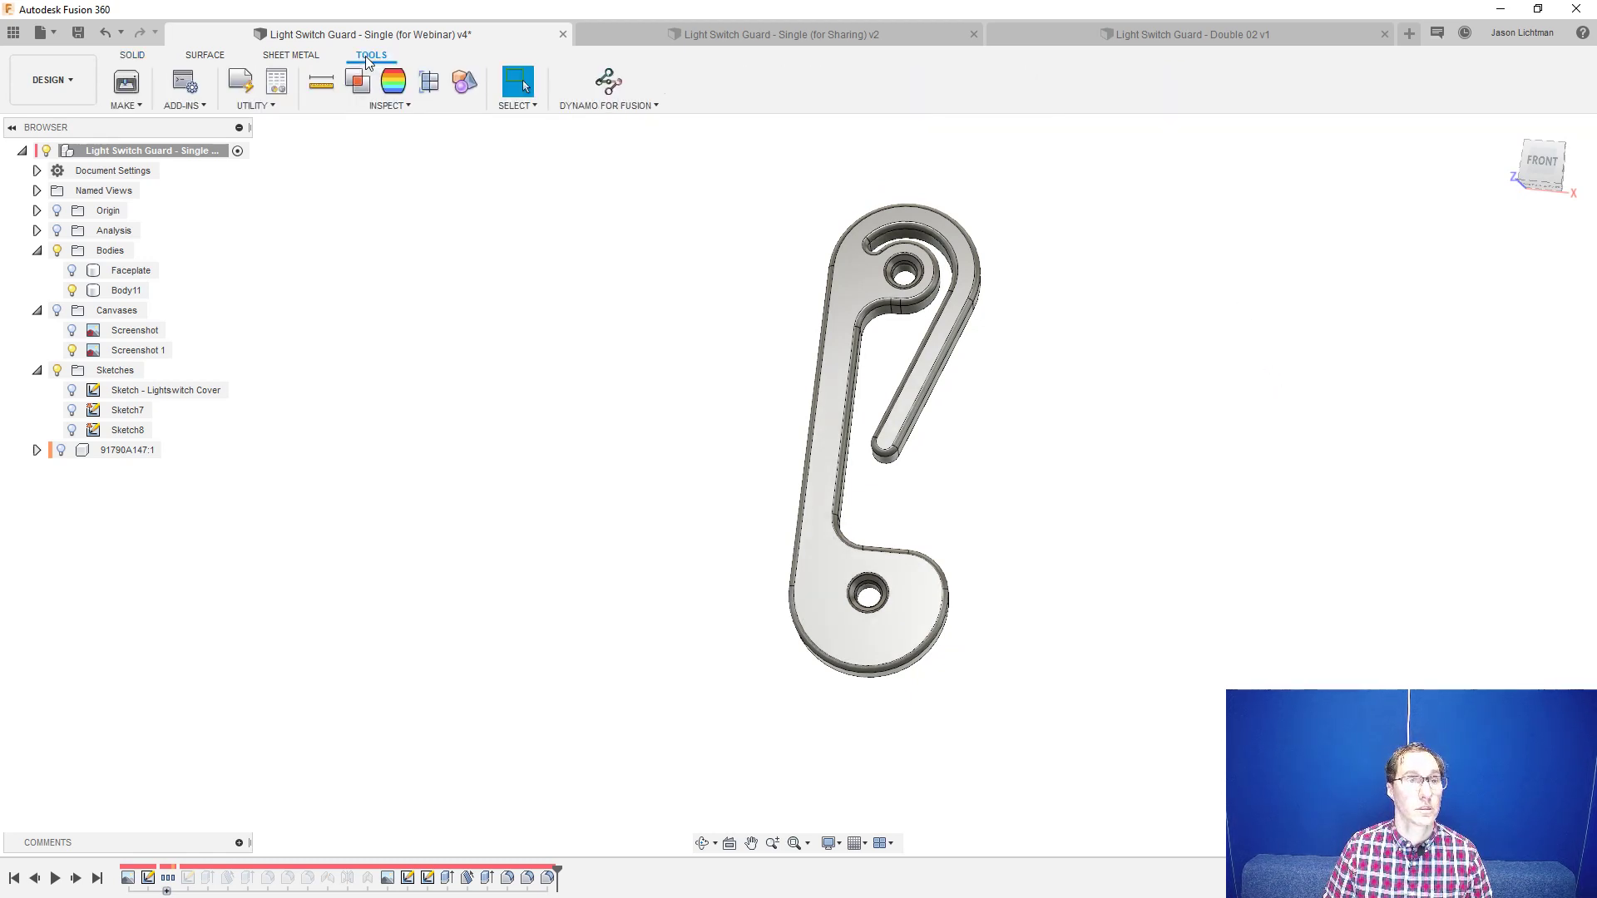
click(136, 88)
click(831, 376)
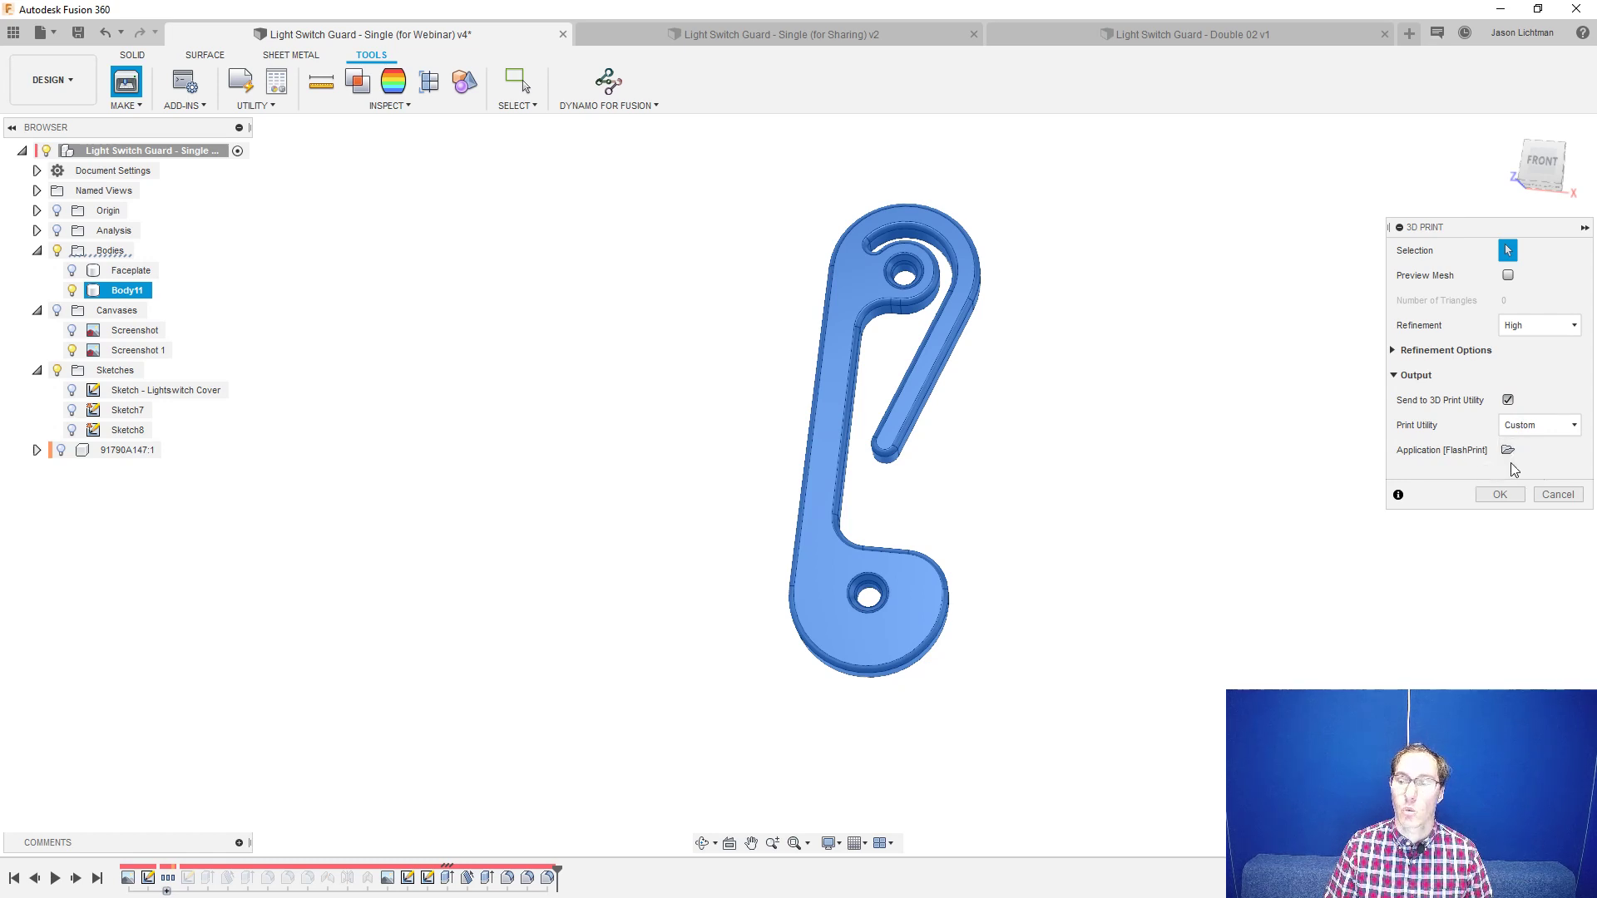
click(1500, 494)
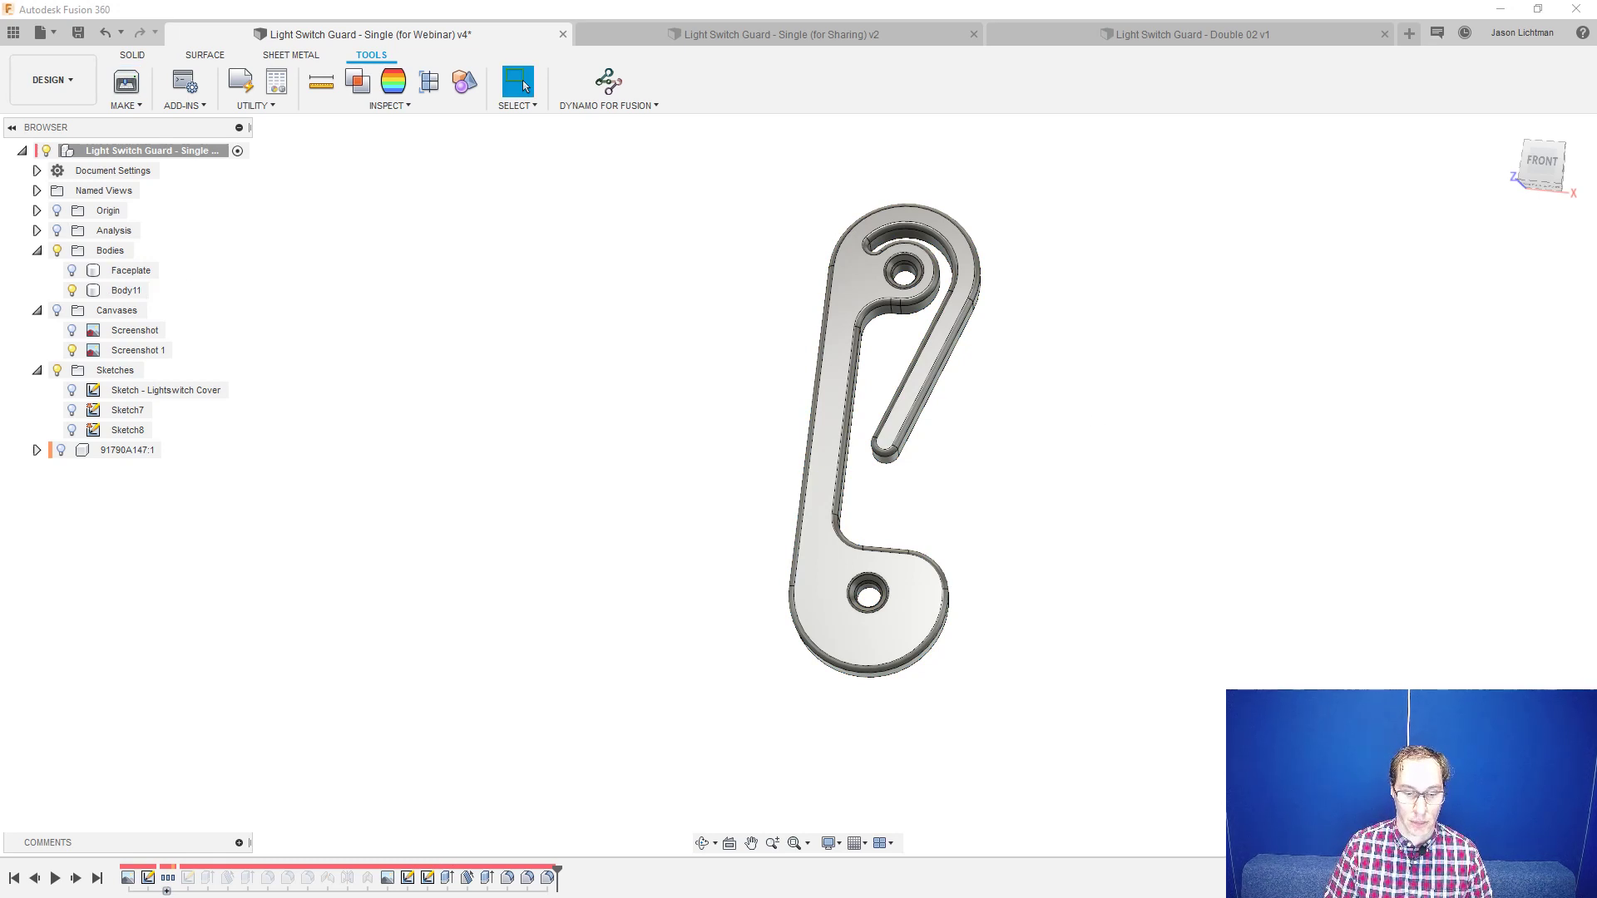
drag(285, 186, 839, 3)
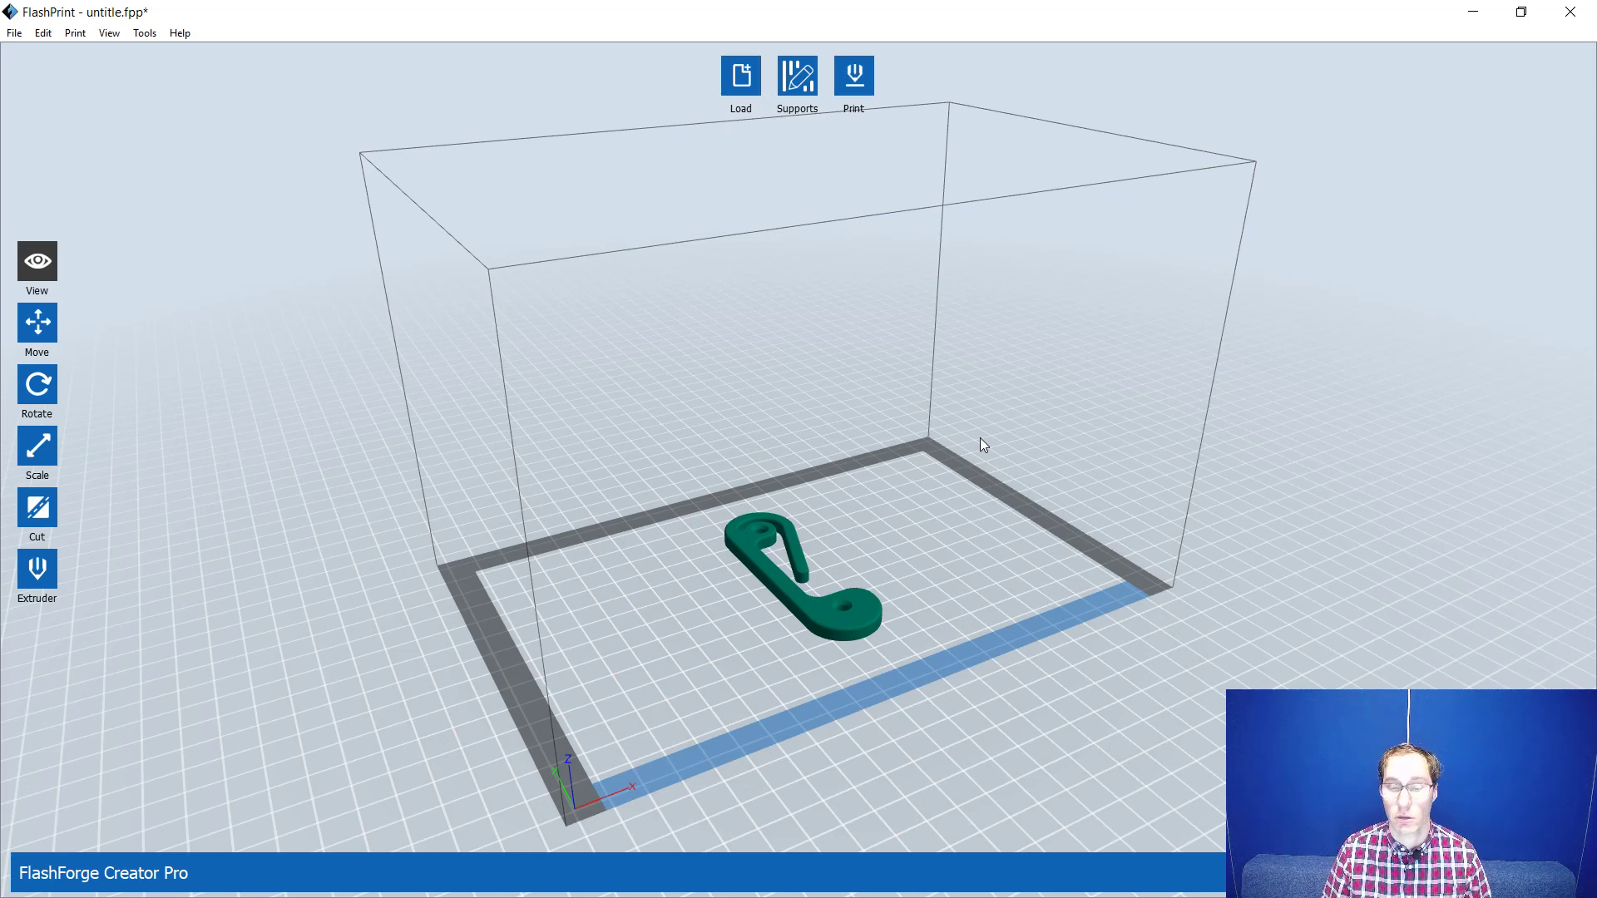
- Examine how the guard lies on the FlashForge Creator Pro build plate
scroll(825, 667, down, 2)
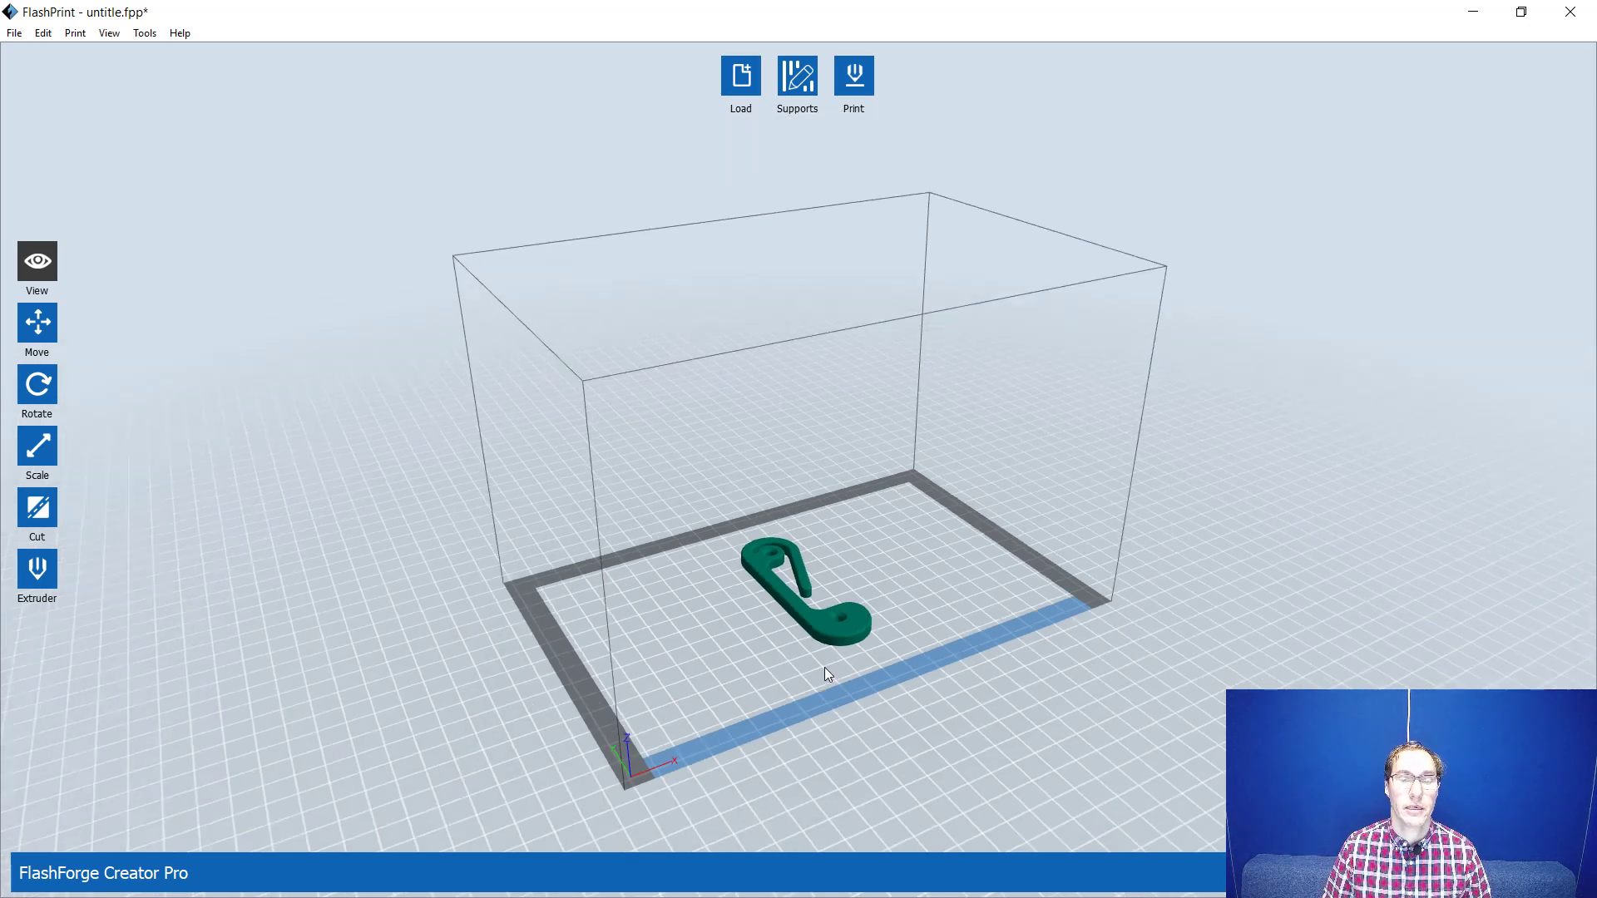
scroll(825, 667, up, 1)
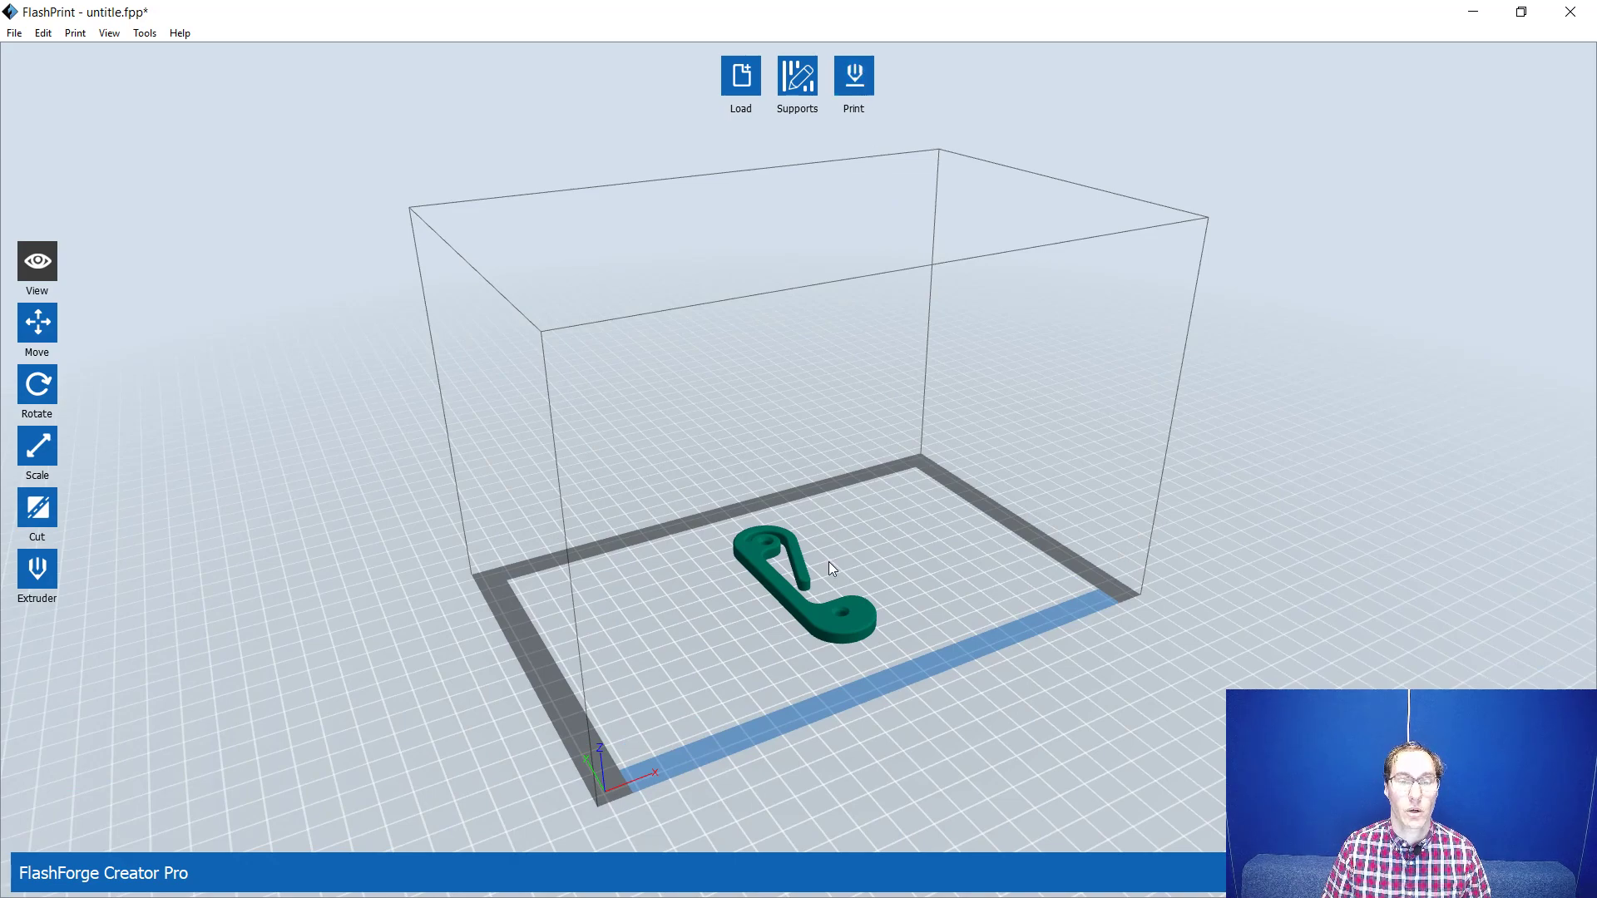
scroll(827, 566, up, 3)
scroll(825, 566, up, 1)
scroll(825, 566, down, 1)
drag(825, 566, 821, 550)
mouse_move(821, 550)
right_down()
mouse_move(791, 590)
mouse_move(787, 557)
mouse_move(824, 555)
right_up()
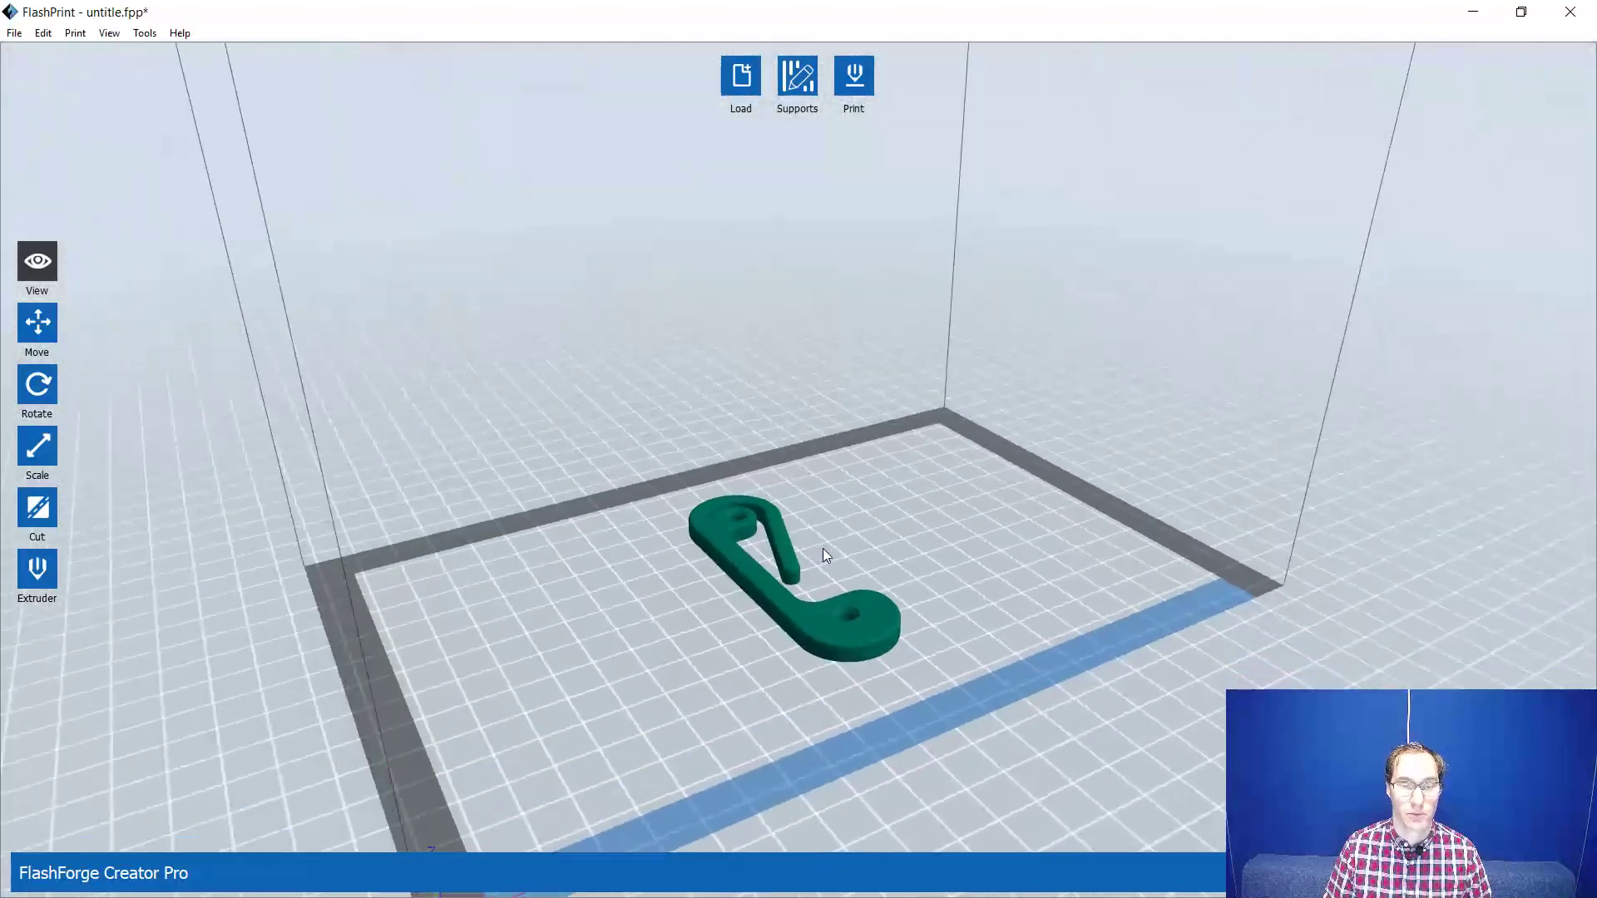
- Review the print settings for infill density and shell count, and leave them without slicing
click(852, 79)
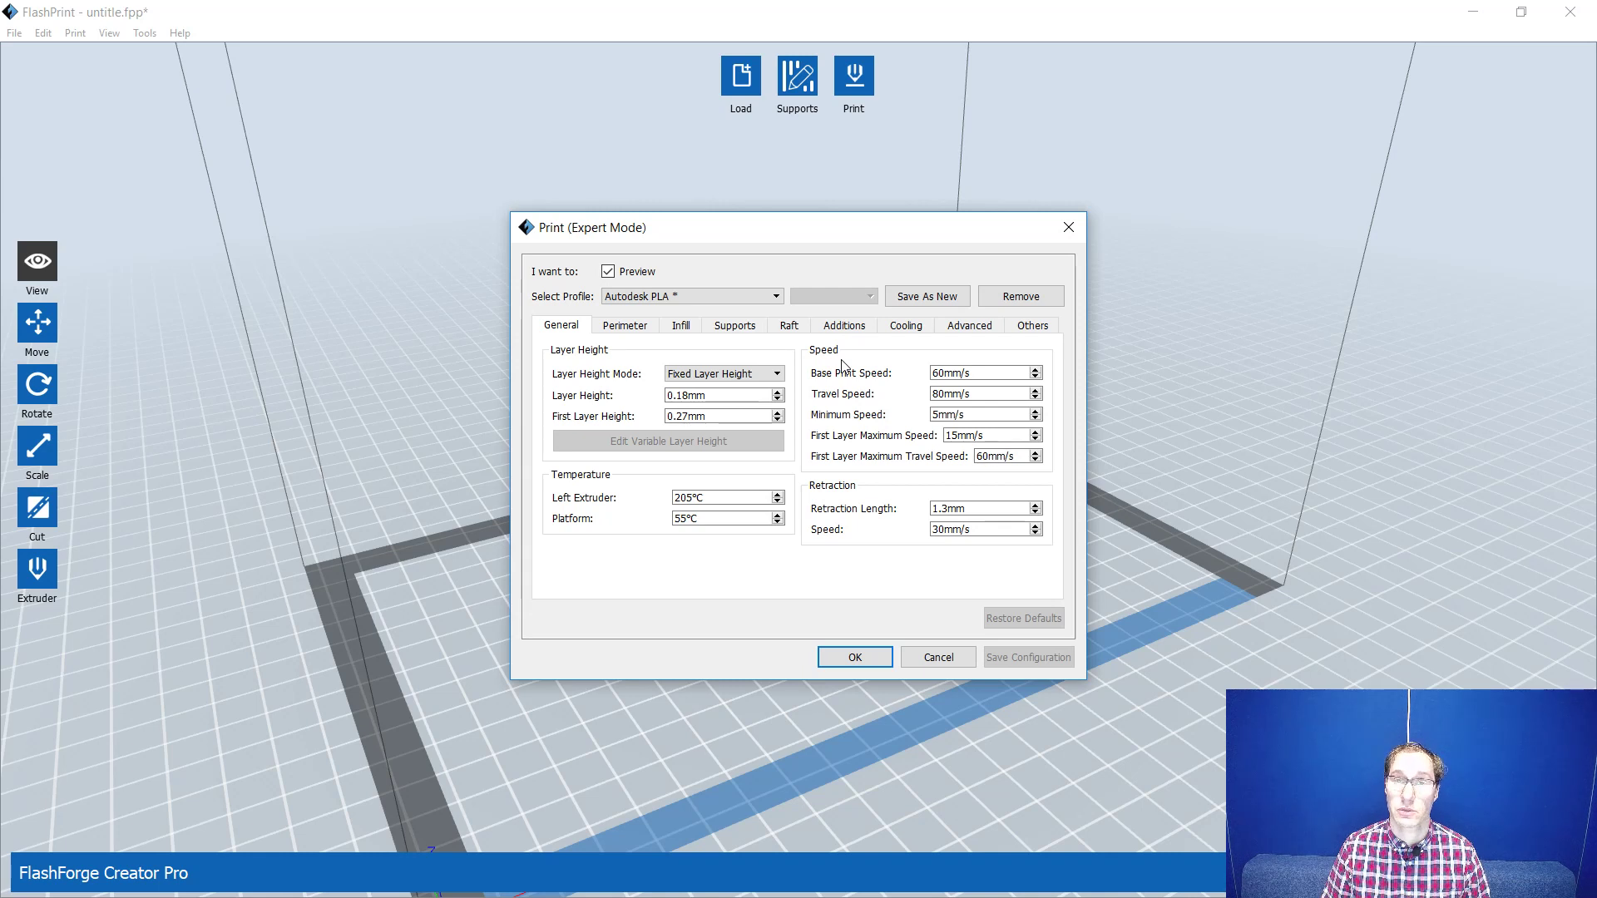
click(684, 326)
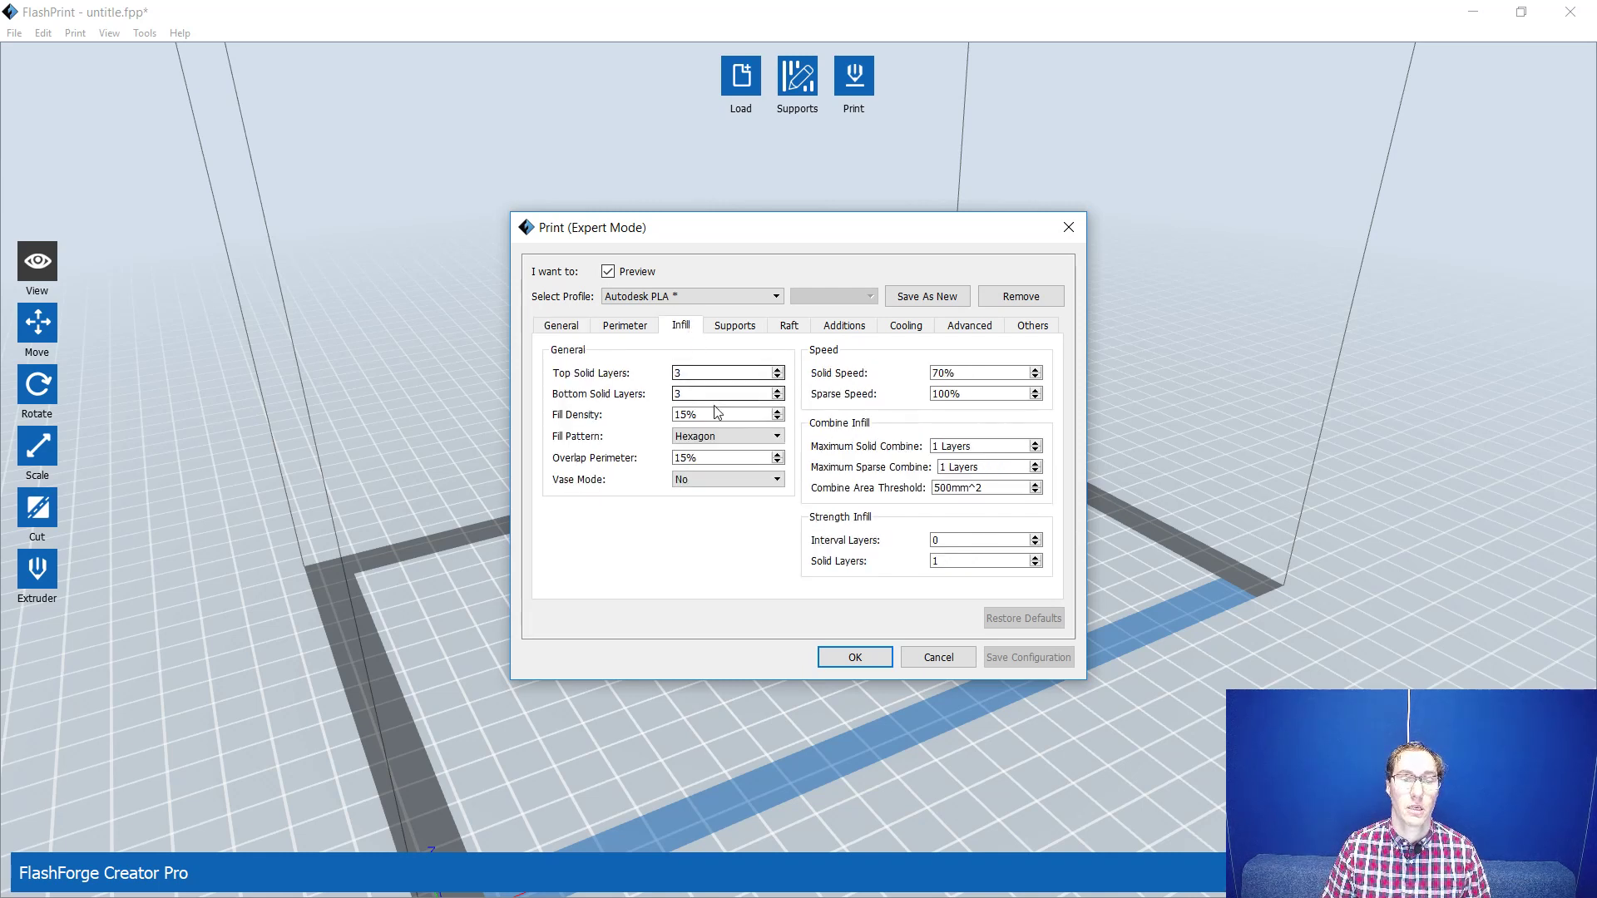
double_click(686, 415)
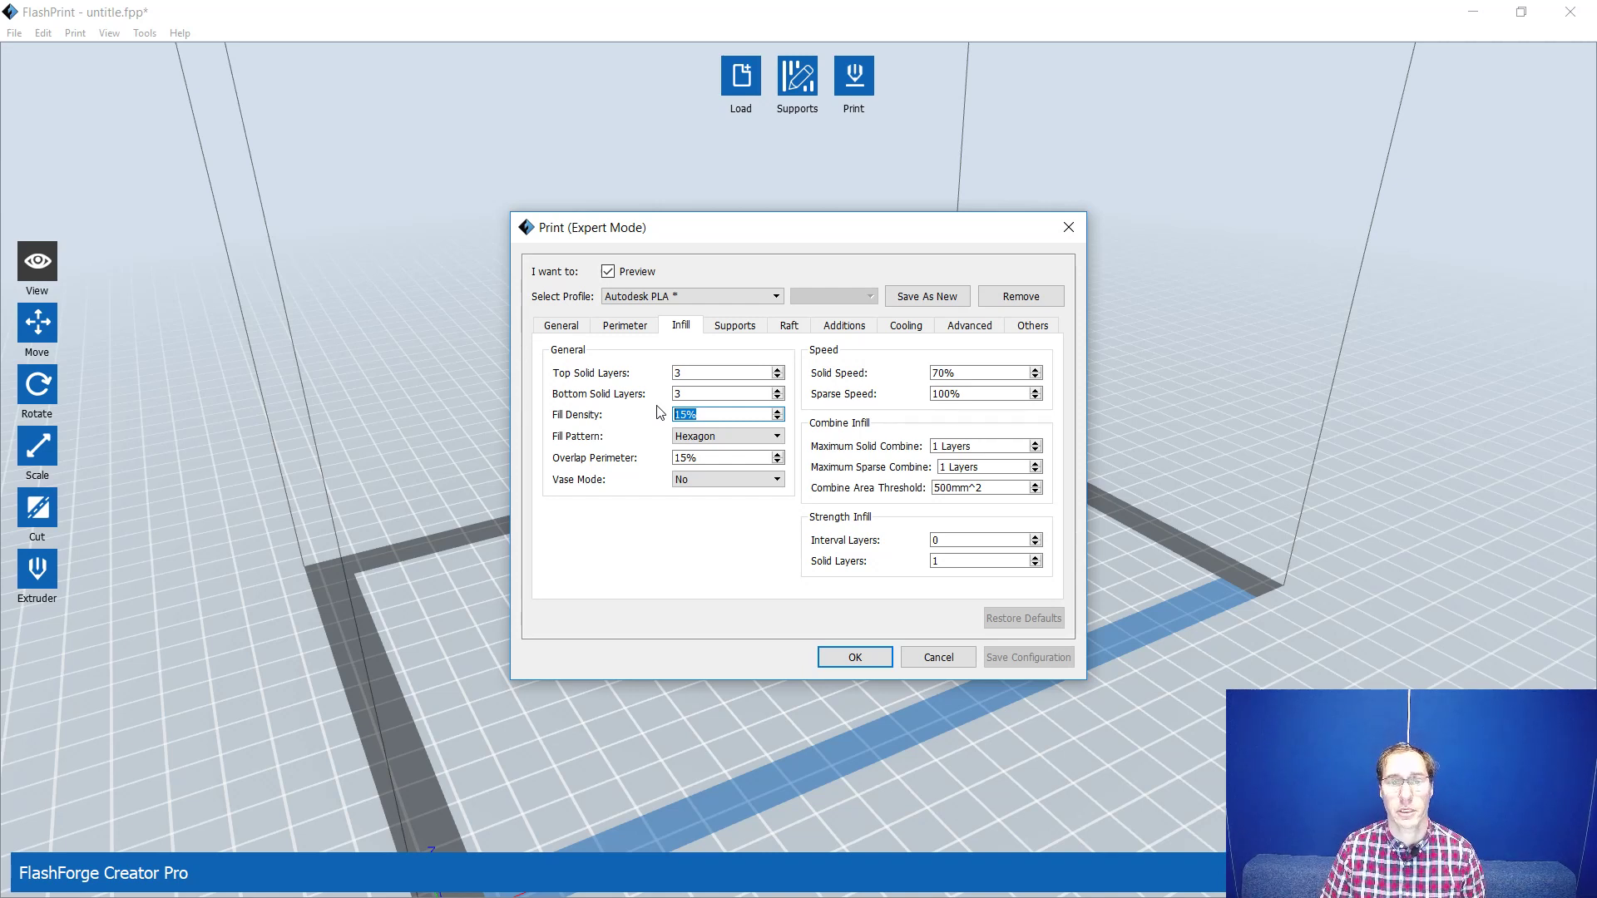
click(634, 327)
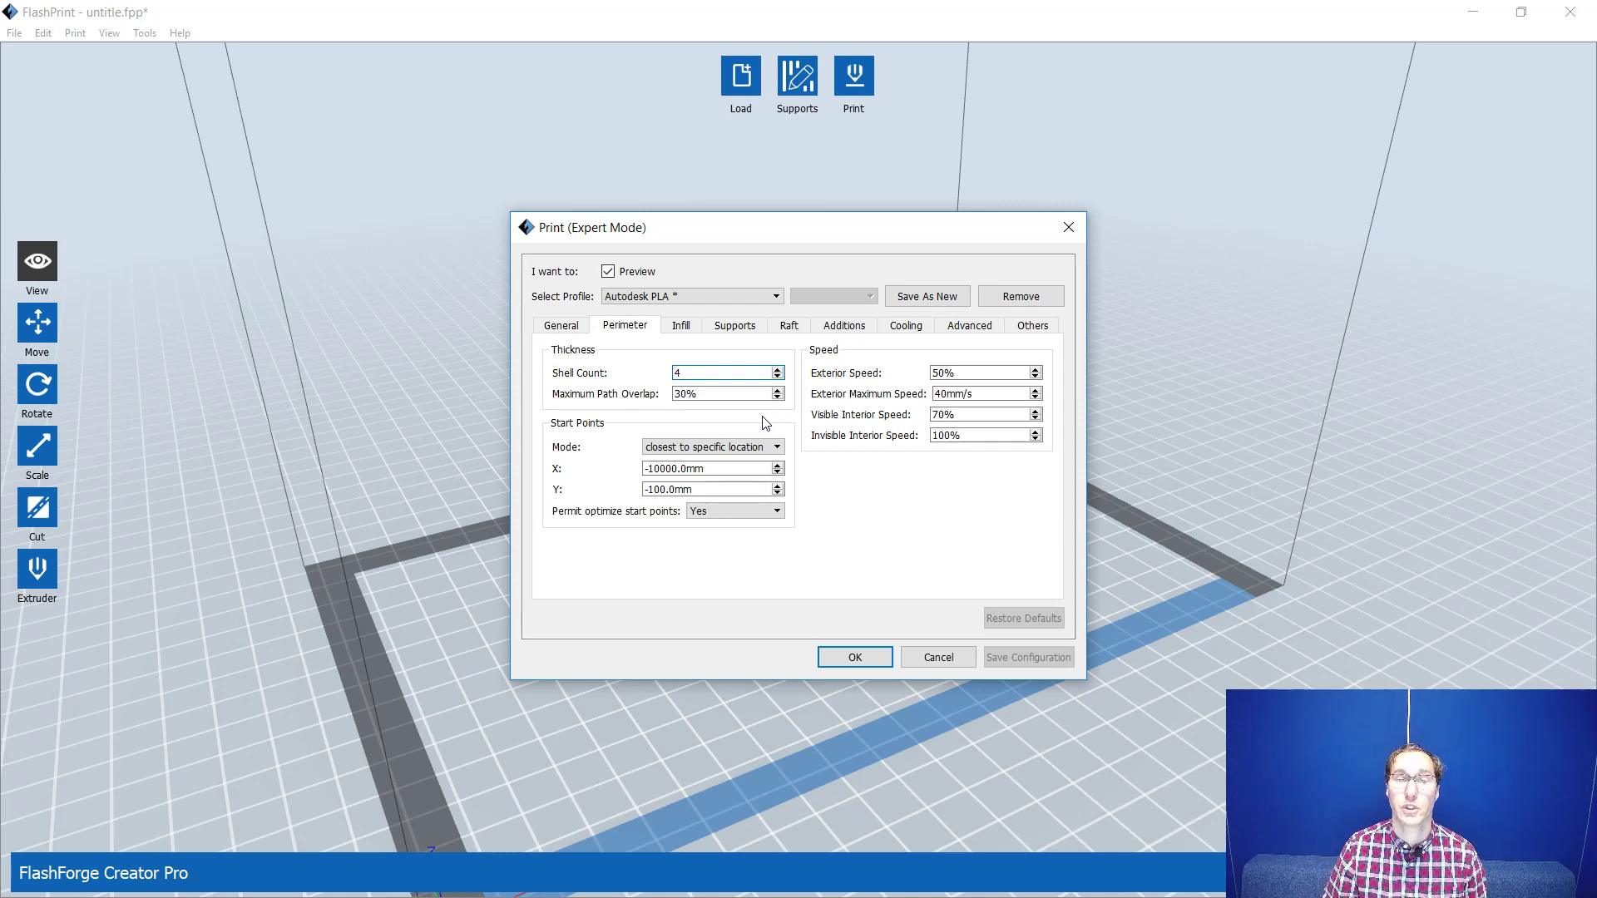
click(680, 325)
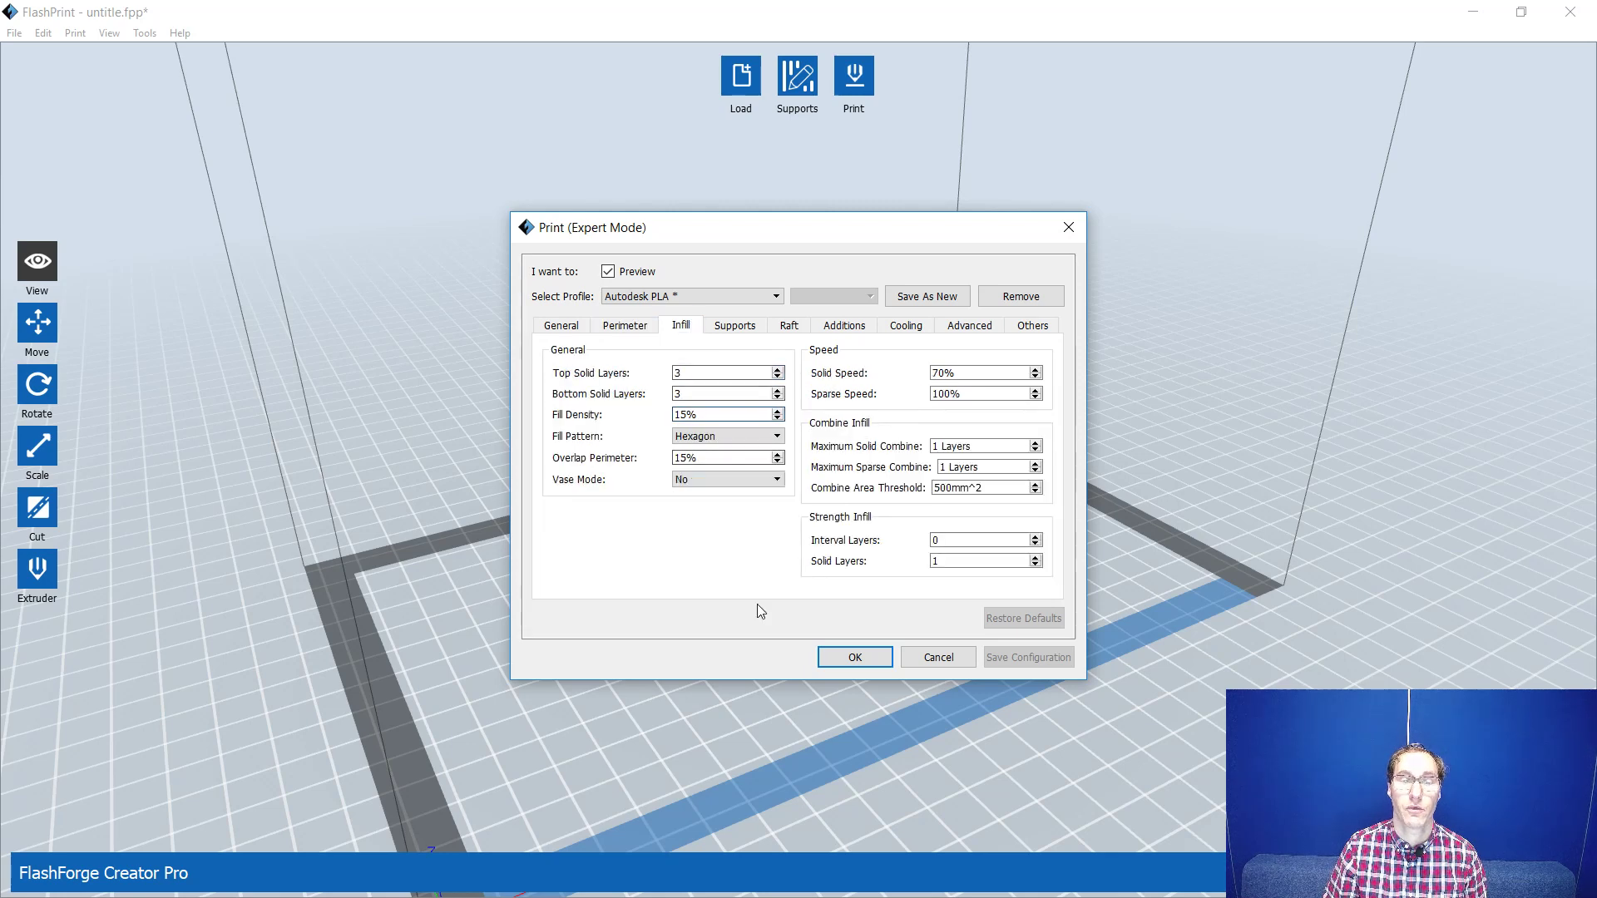
click(926, 657)
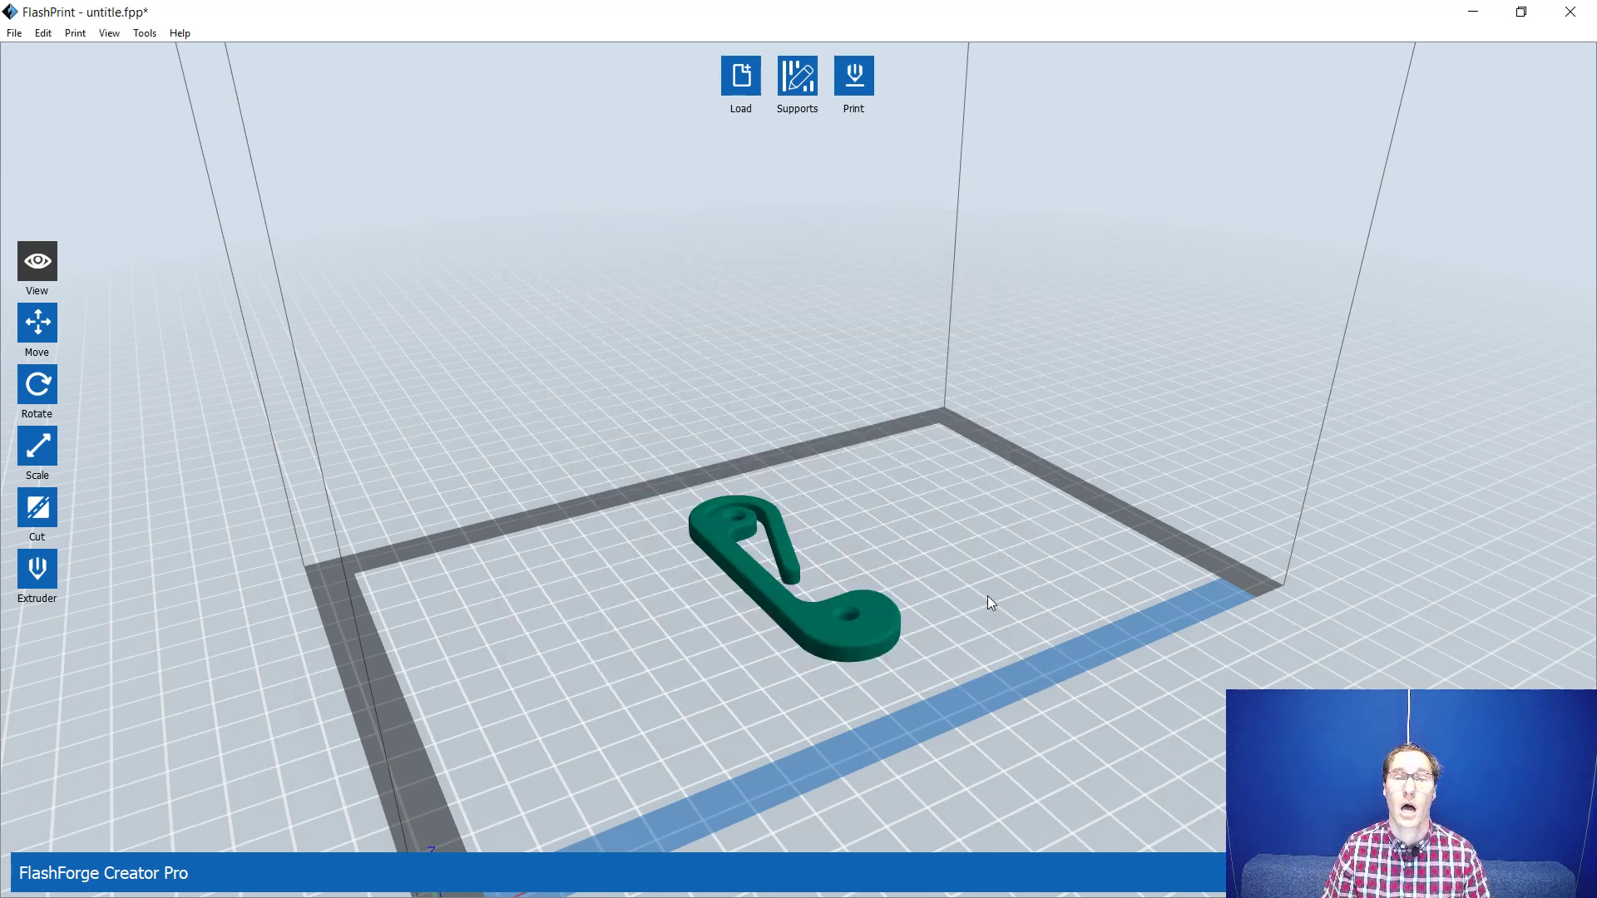
- Switch back to Fusion 360 and turn on the dimension display in the guard's profile sketch, Sketch8
click(1473, 11)
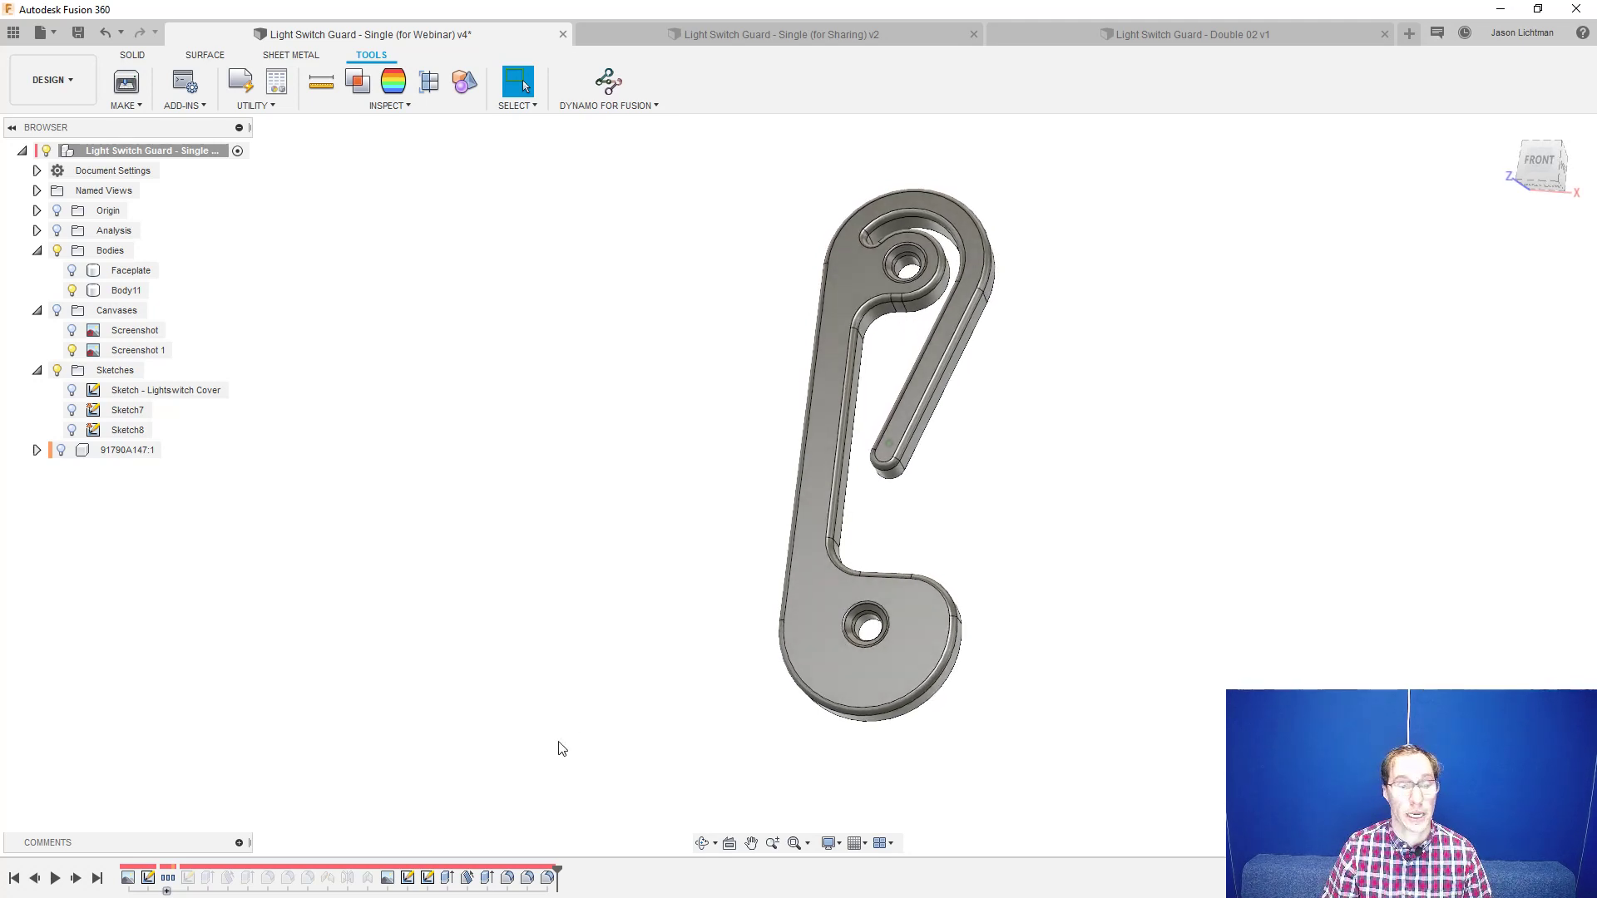
right_click(427, 877)
click(489, 713)
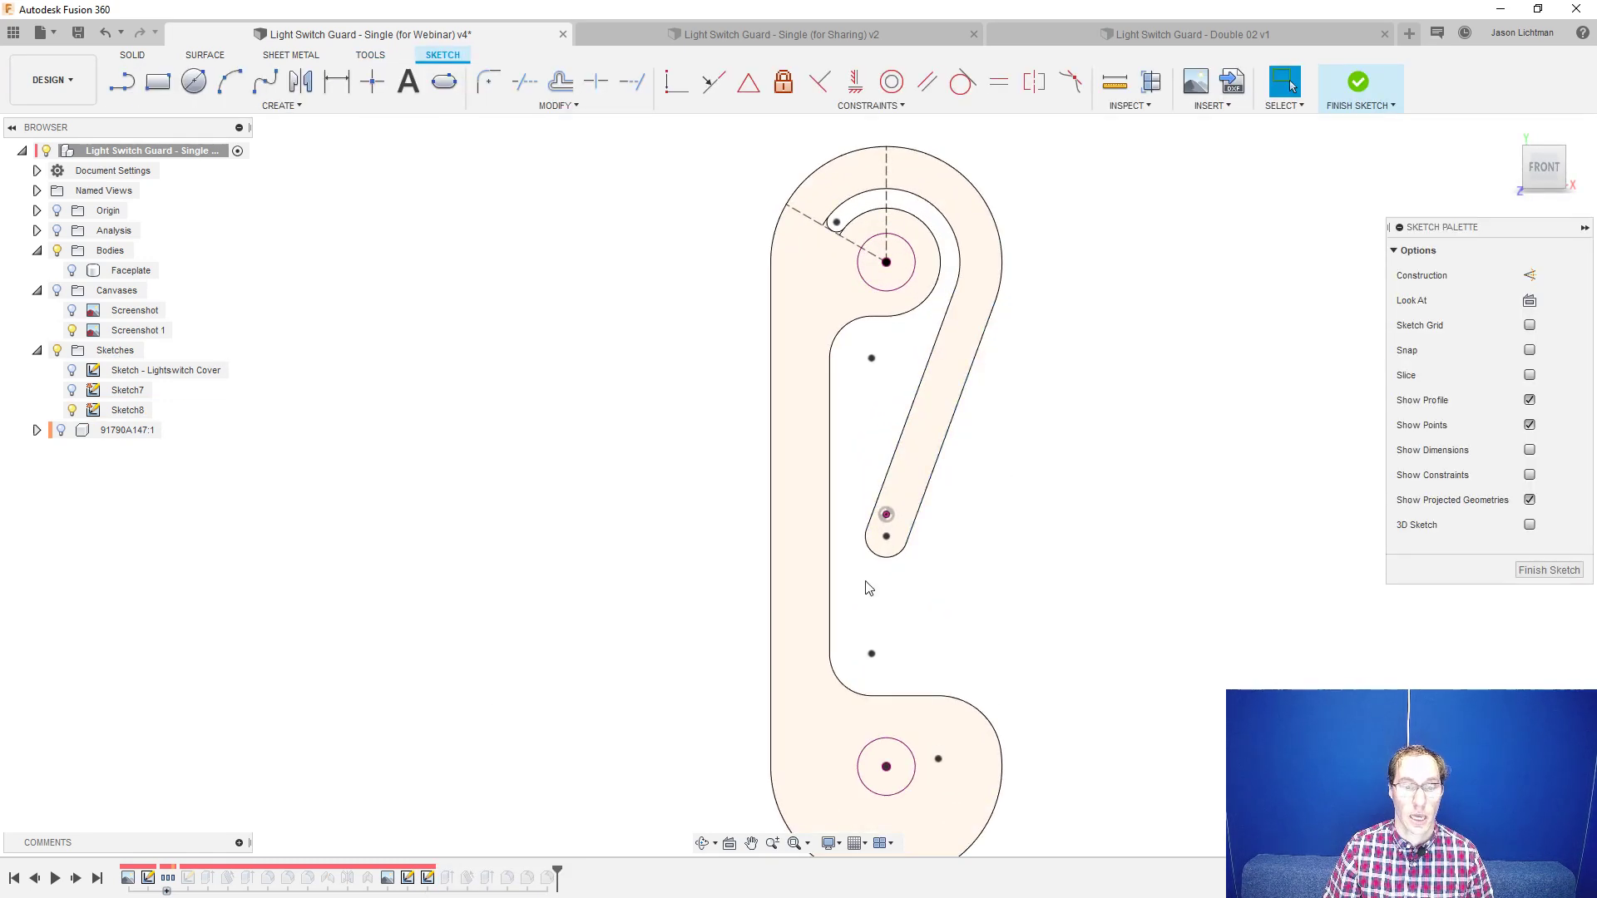
click(1530, 450)
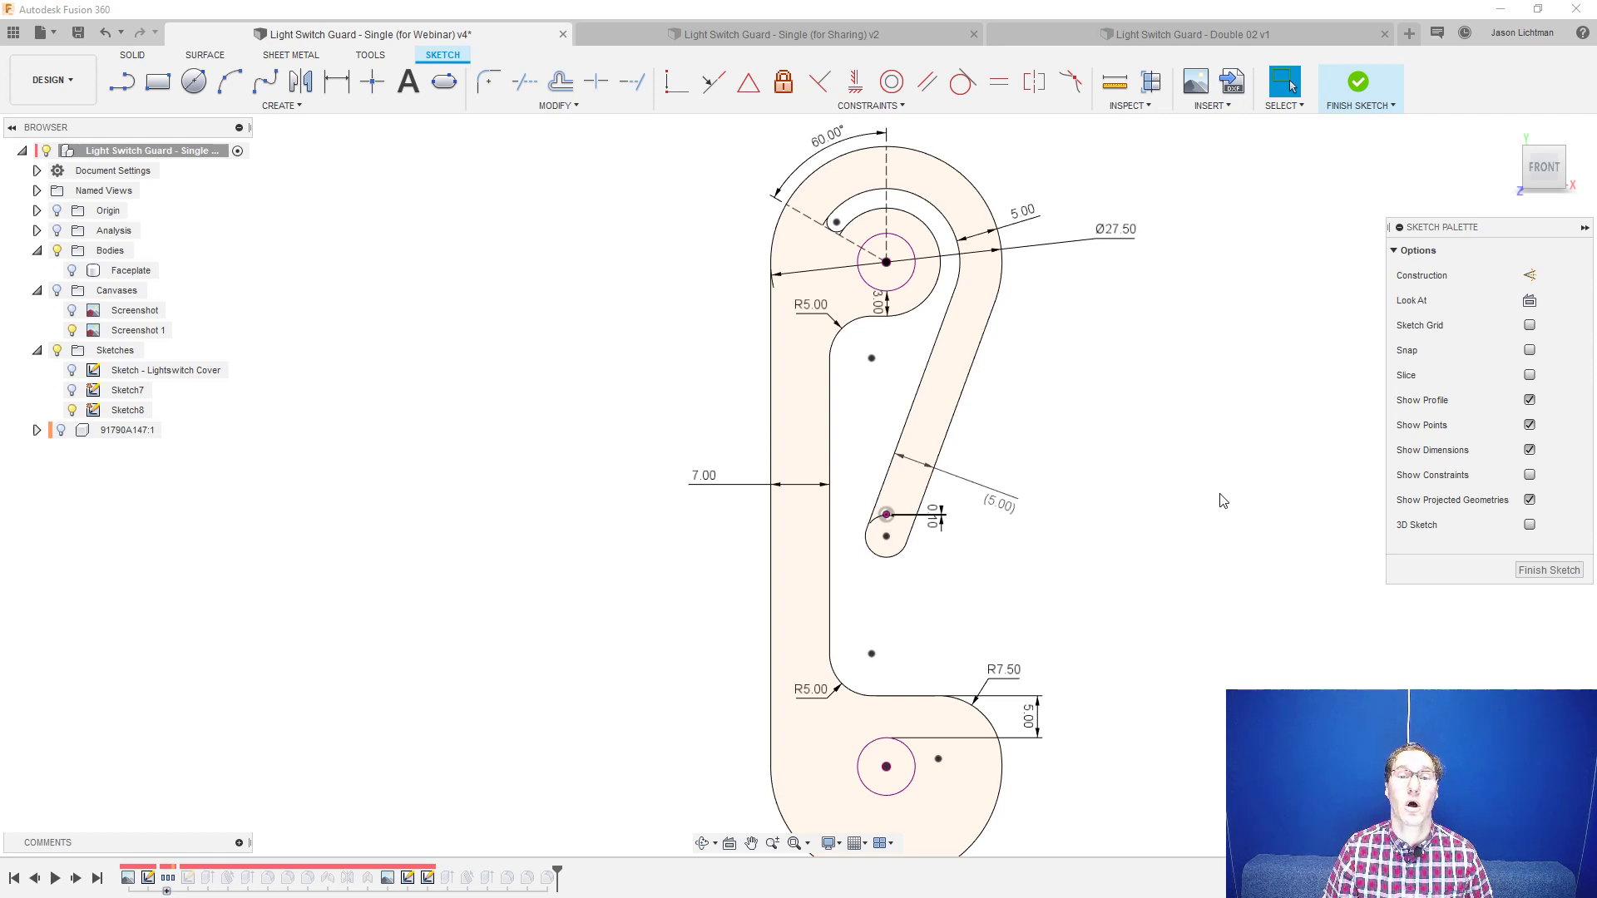
click(1549, 570)
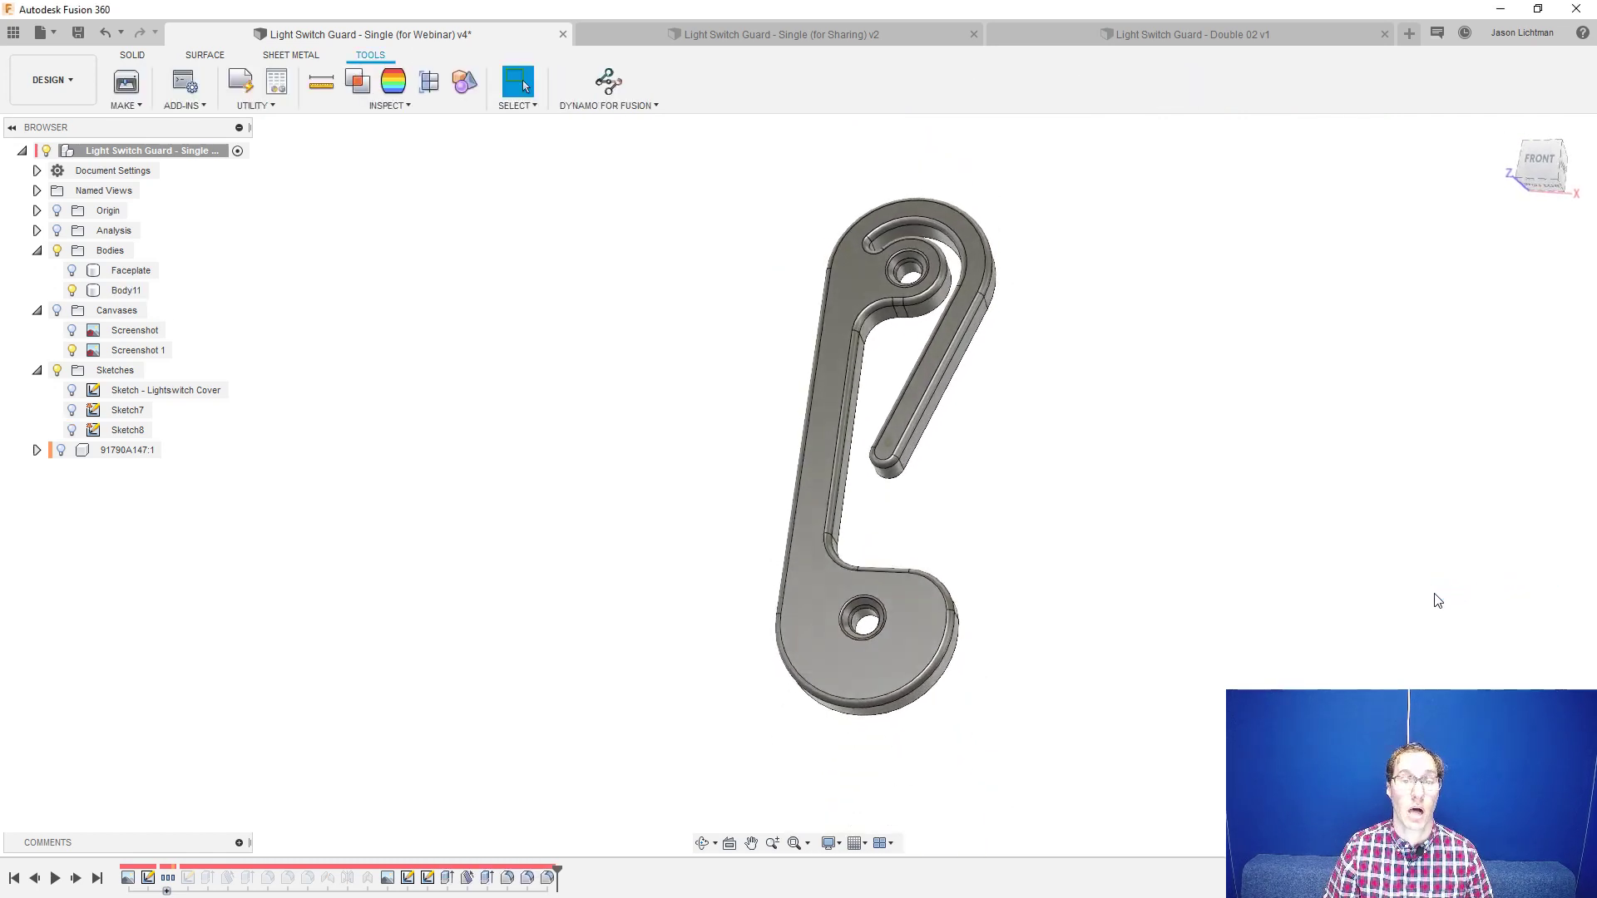
- Review the settings of the guard's base extrusion and leave them without changes
right_click(443, 880)
click(494, 712)
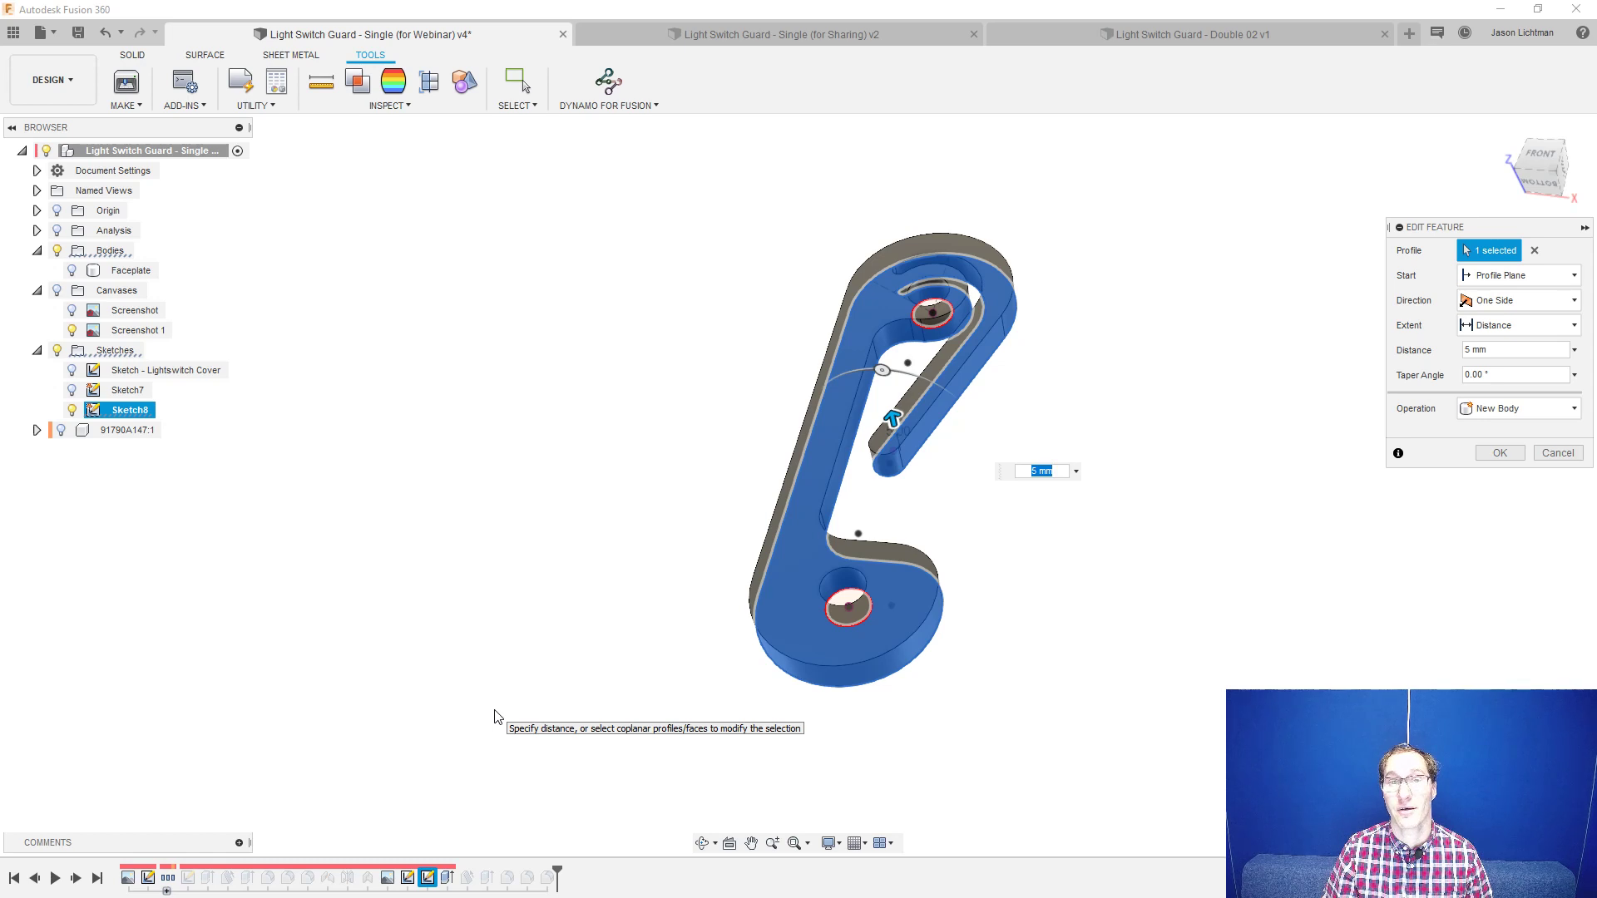
click(1558, 452)
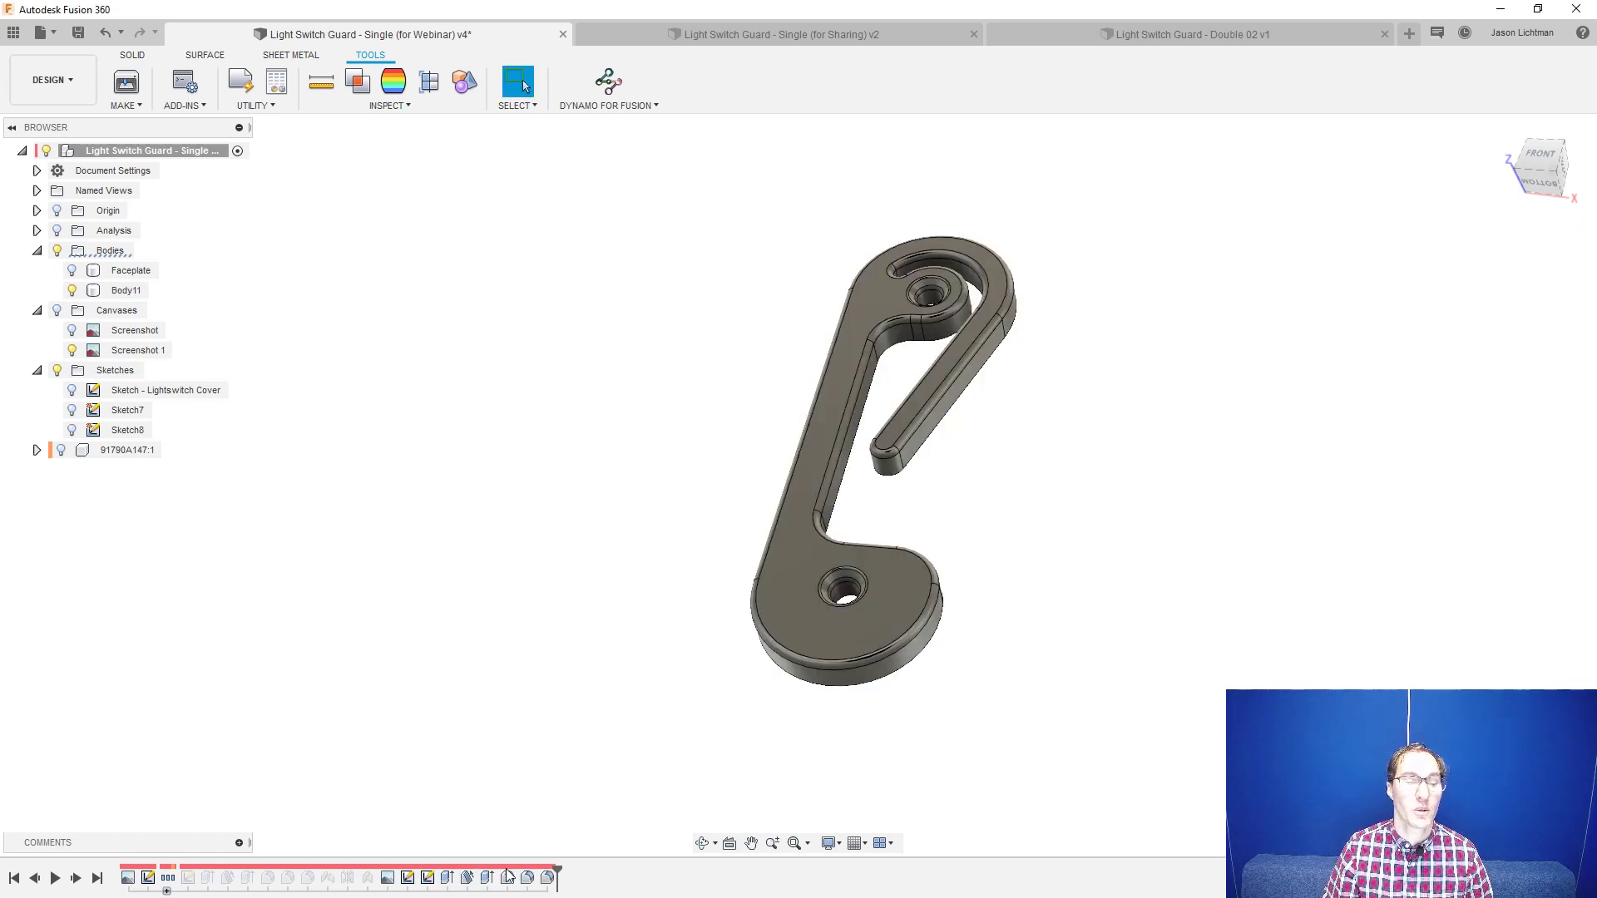
- Edit Sketch8 and make the angle dimension at the curved slot's end a driven dimension
right_click(426, 877)
click(466, 701)
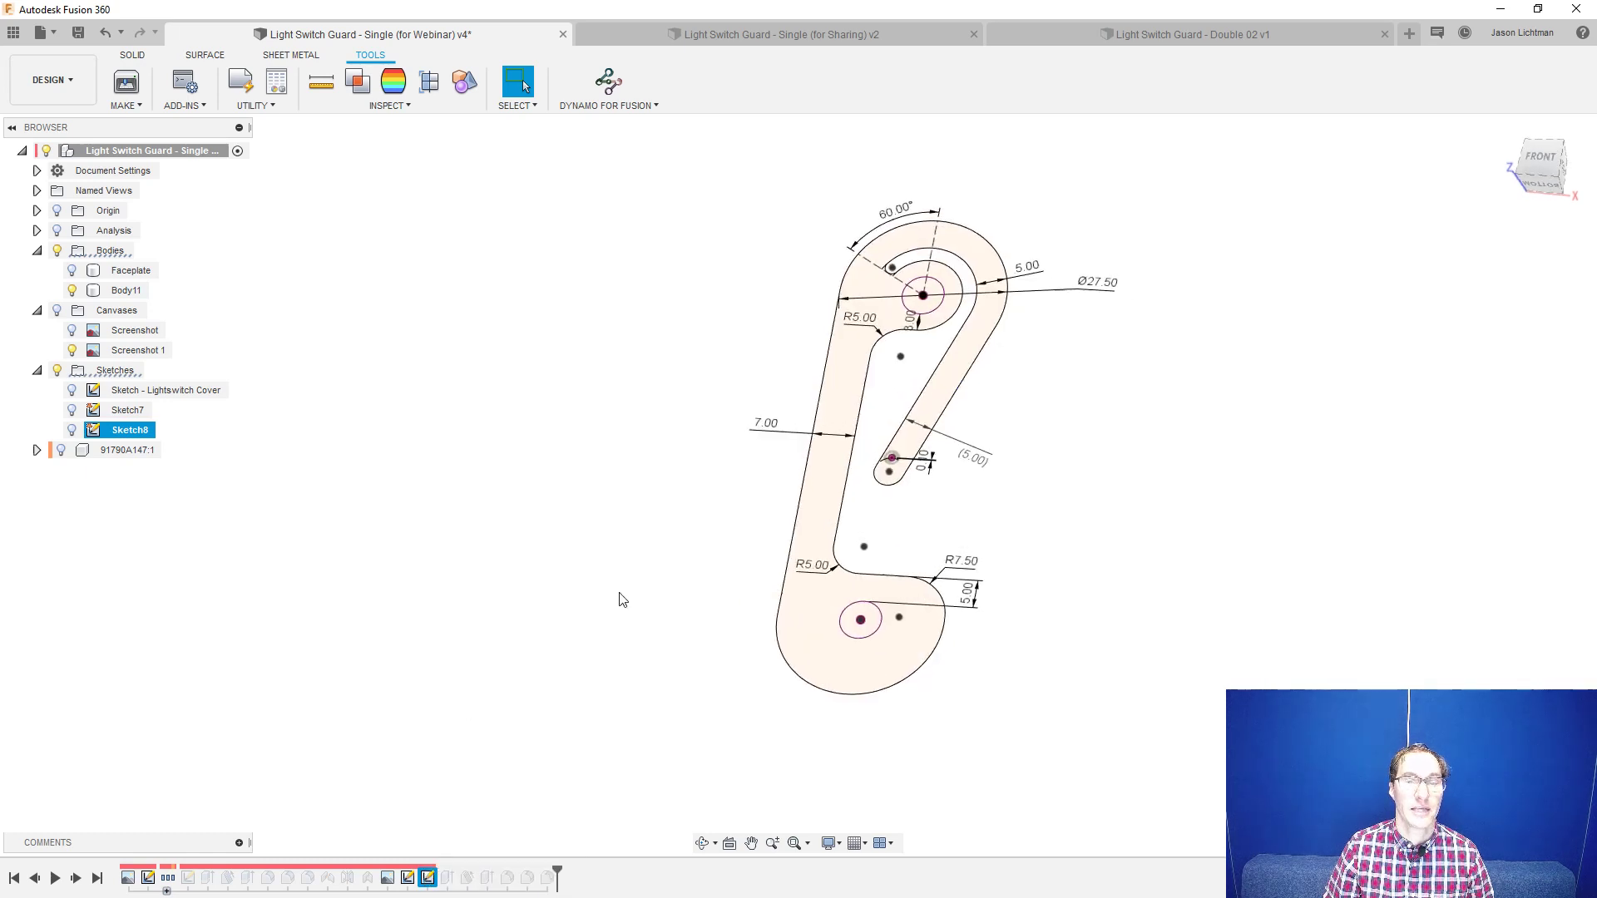
scroll(878, 242, up, 5)
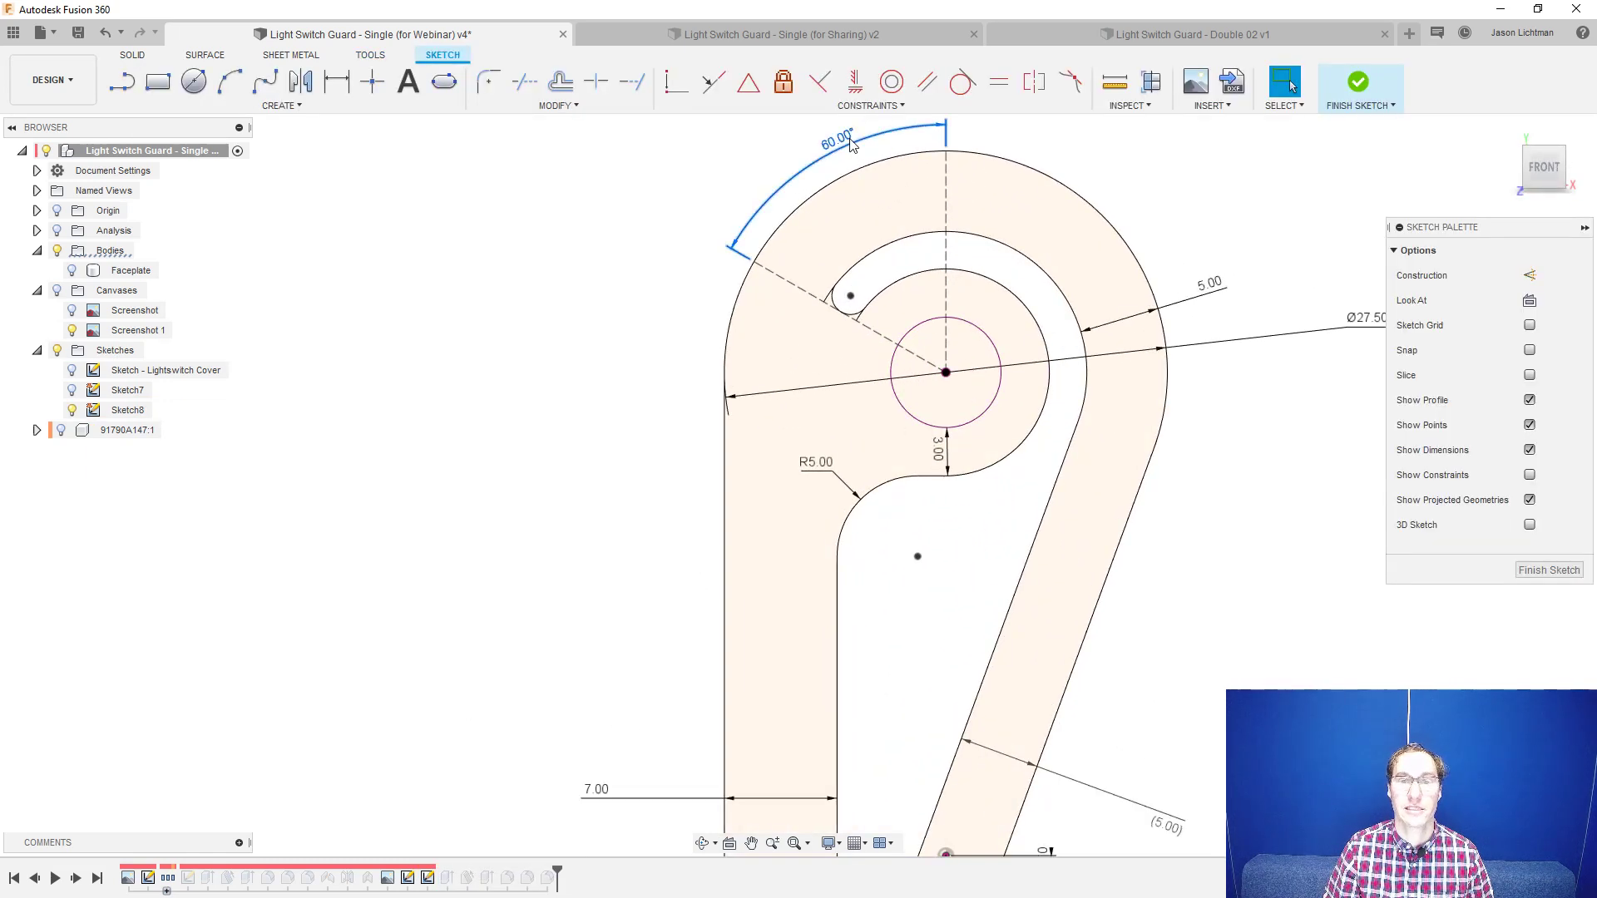
right_click(852, 144)
click(864, 235)
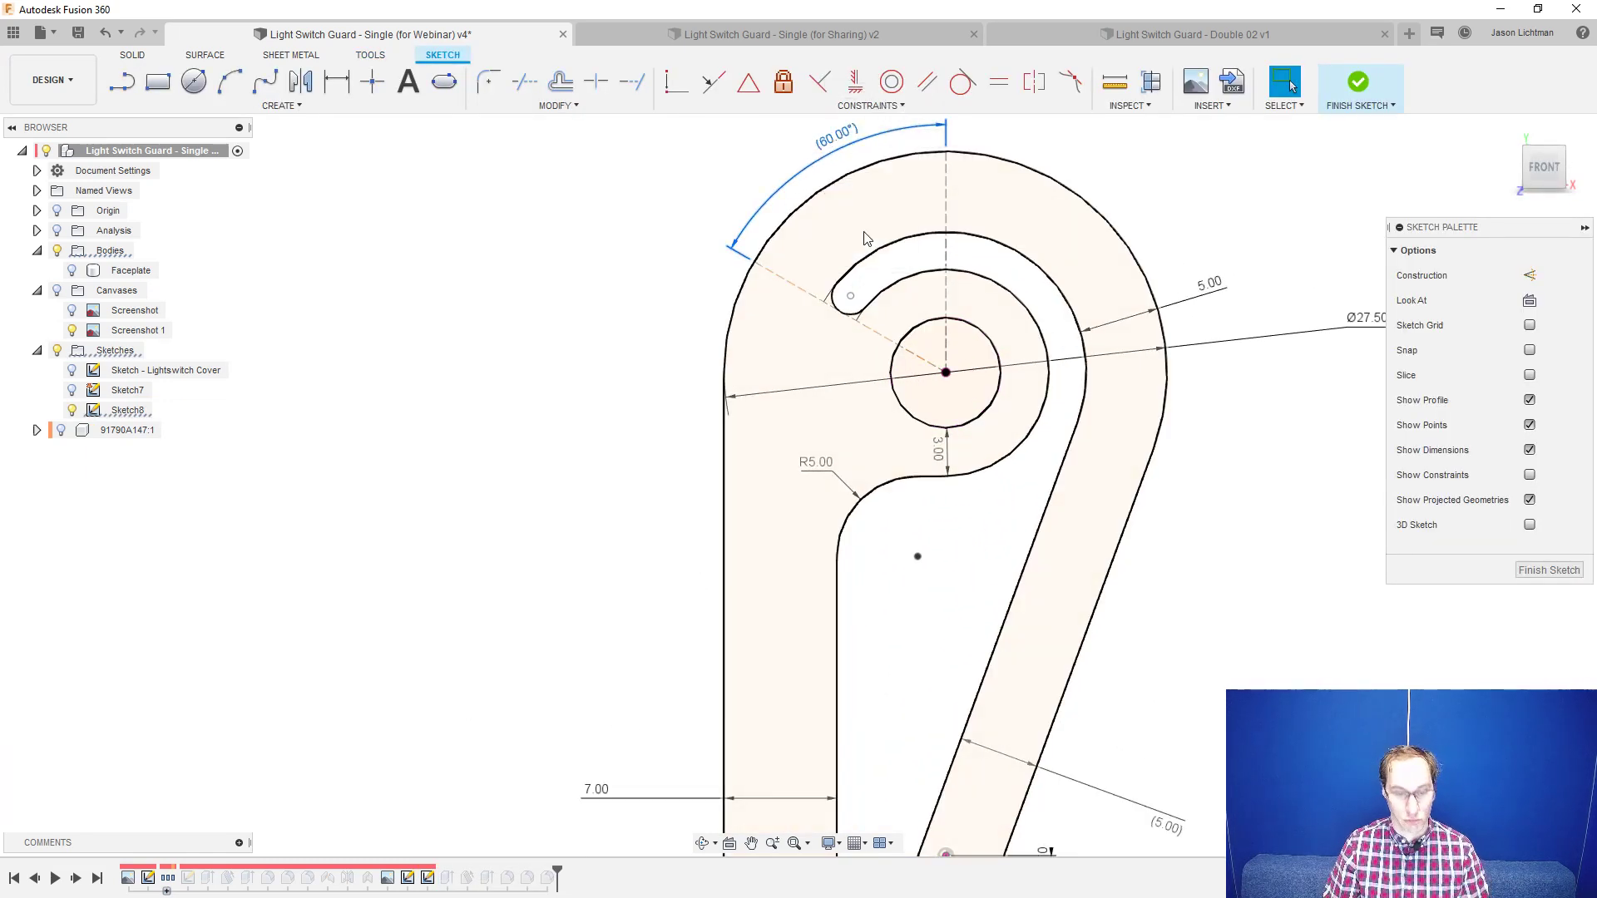
- Swing the slot end's construction line around the upper hole until the driven angle is about 113°, and place that dimension beside the guard's upper arc
drag(755, 262, 896, 285)
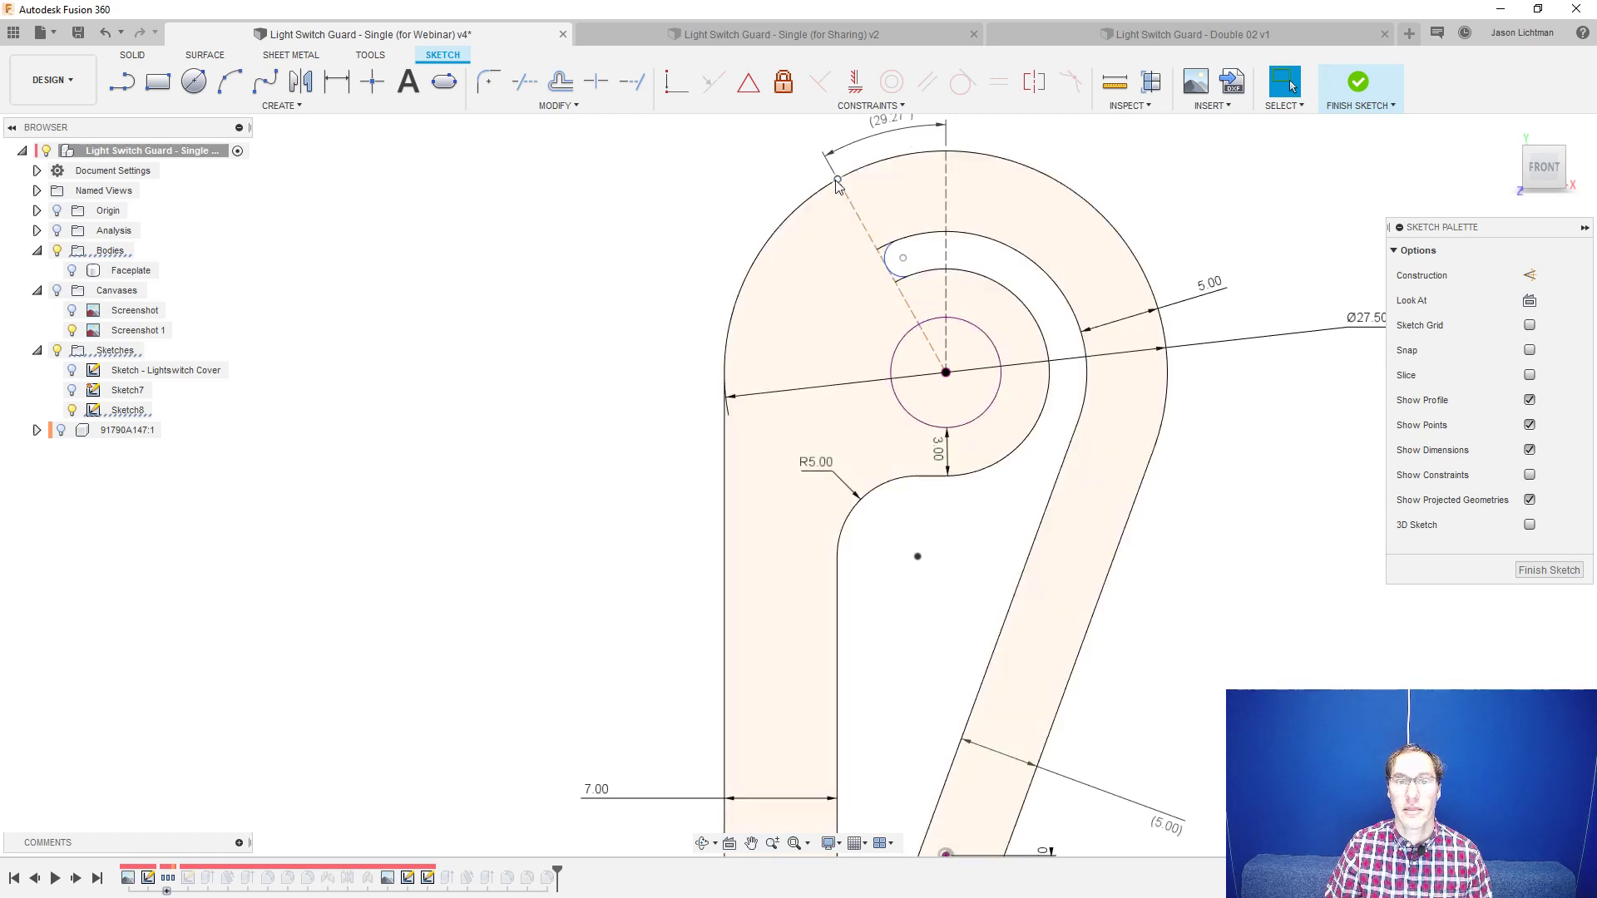
drag(838, 178, 998, 157)
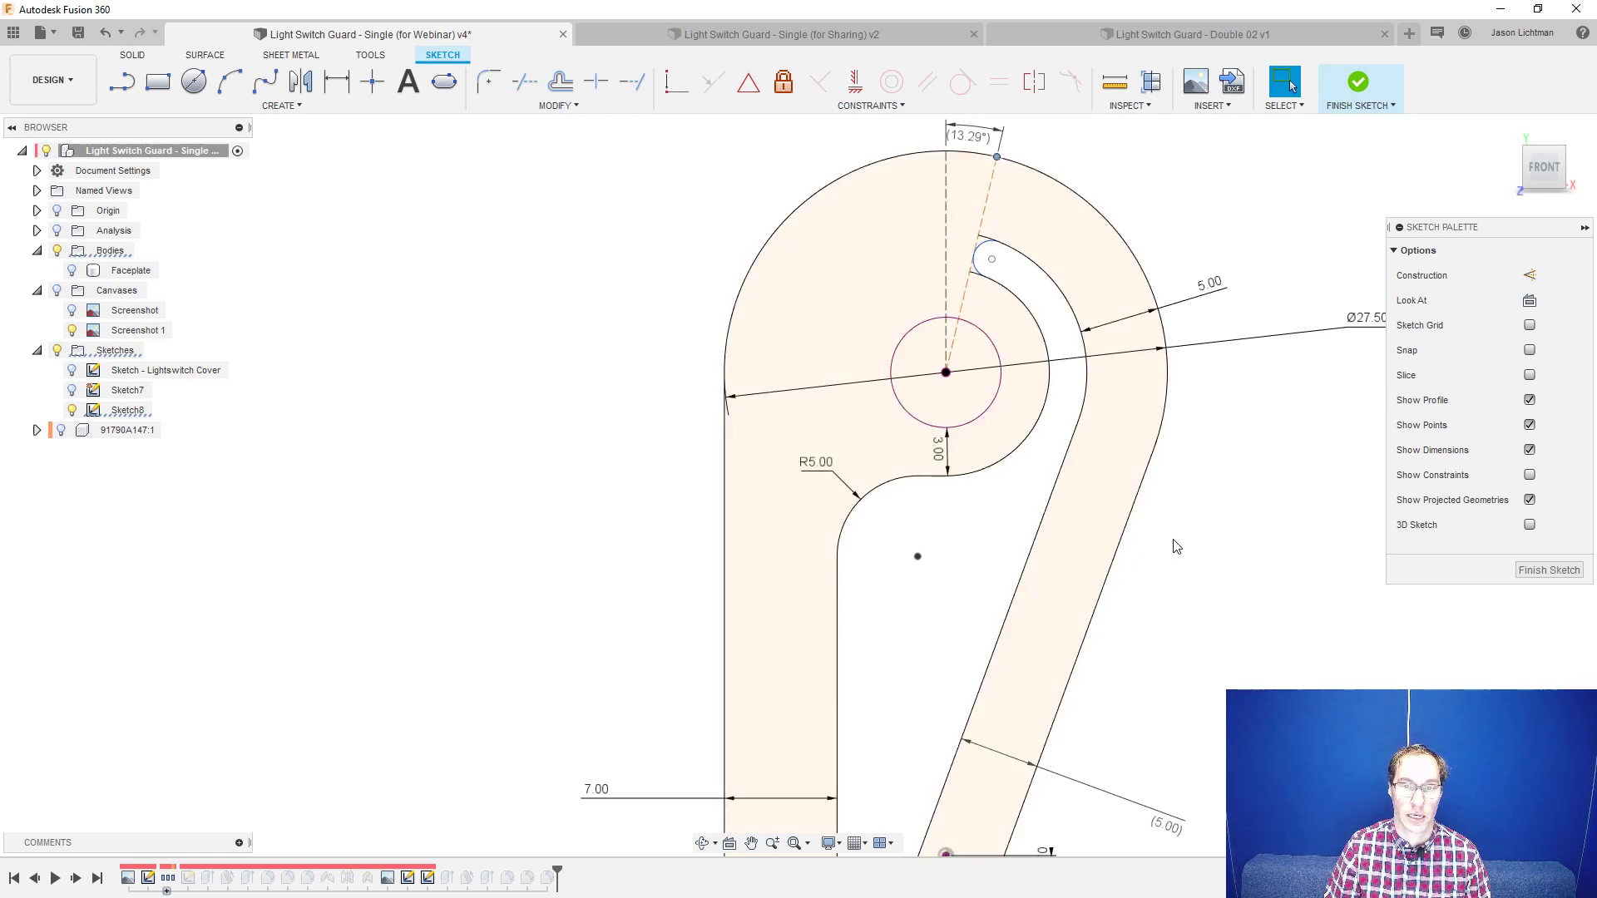
drag(998, 156, 1113, 256)
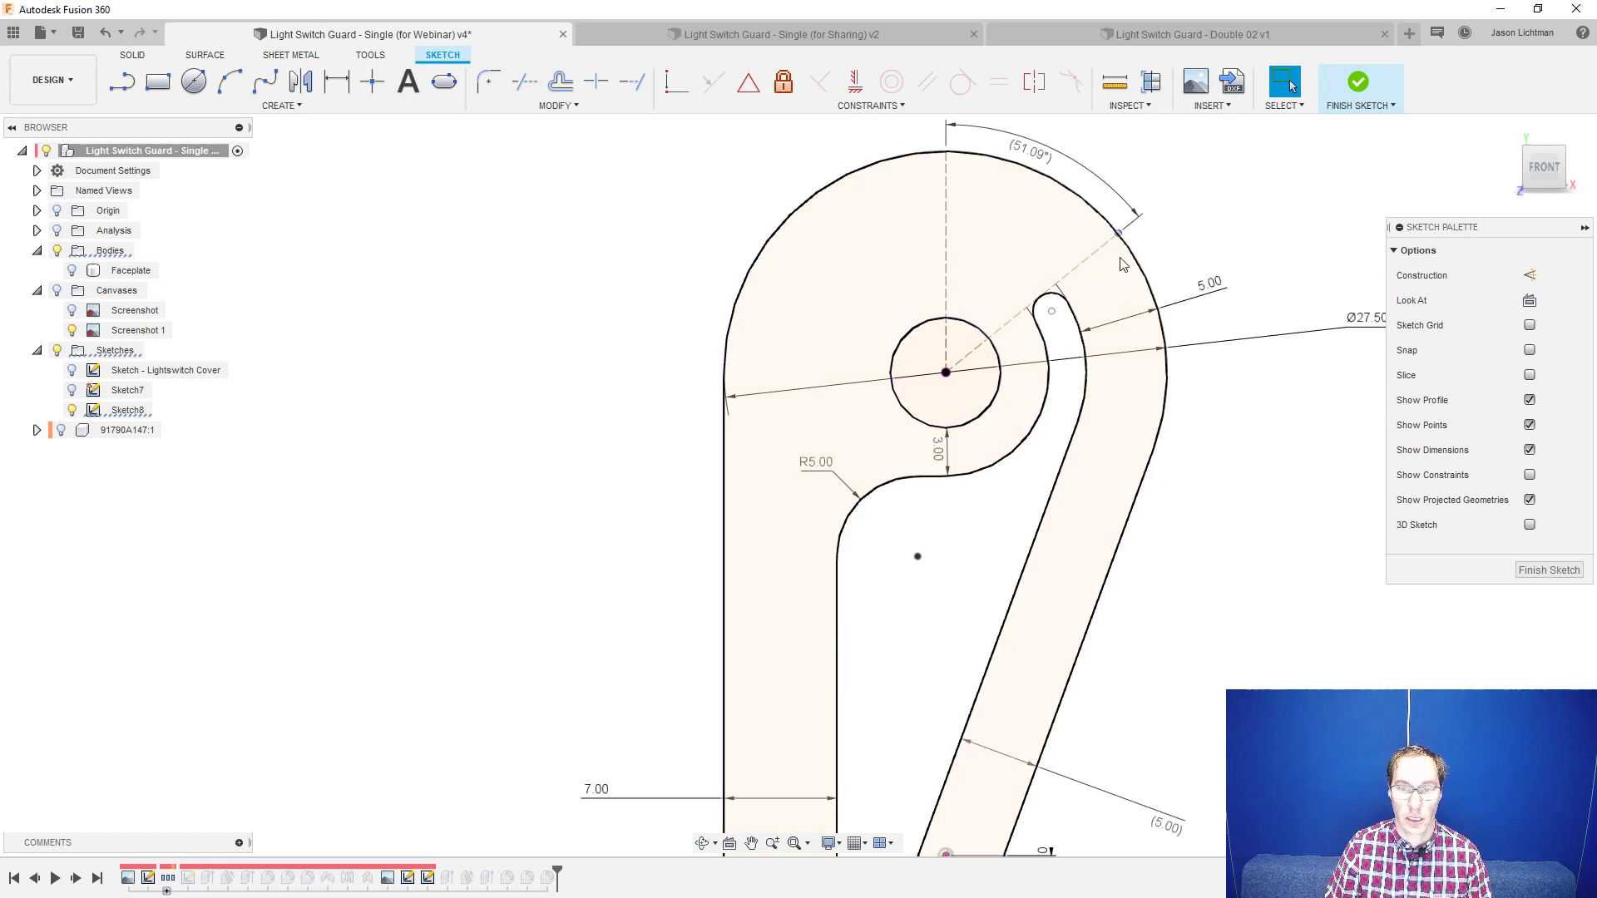
mouse_move(1119, 234)
mouse_down()
mouse_move(1044, 170)
mouse_move(826, 215)
mouse_move(732, 266)
mouse_move(803, 398)
mouse_move(782, 391)
mouse_up()
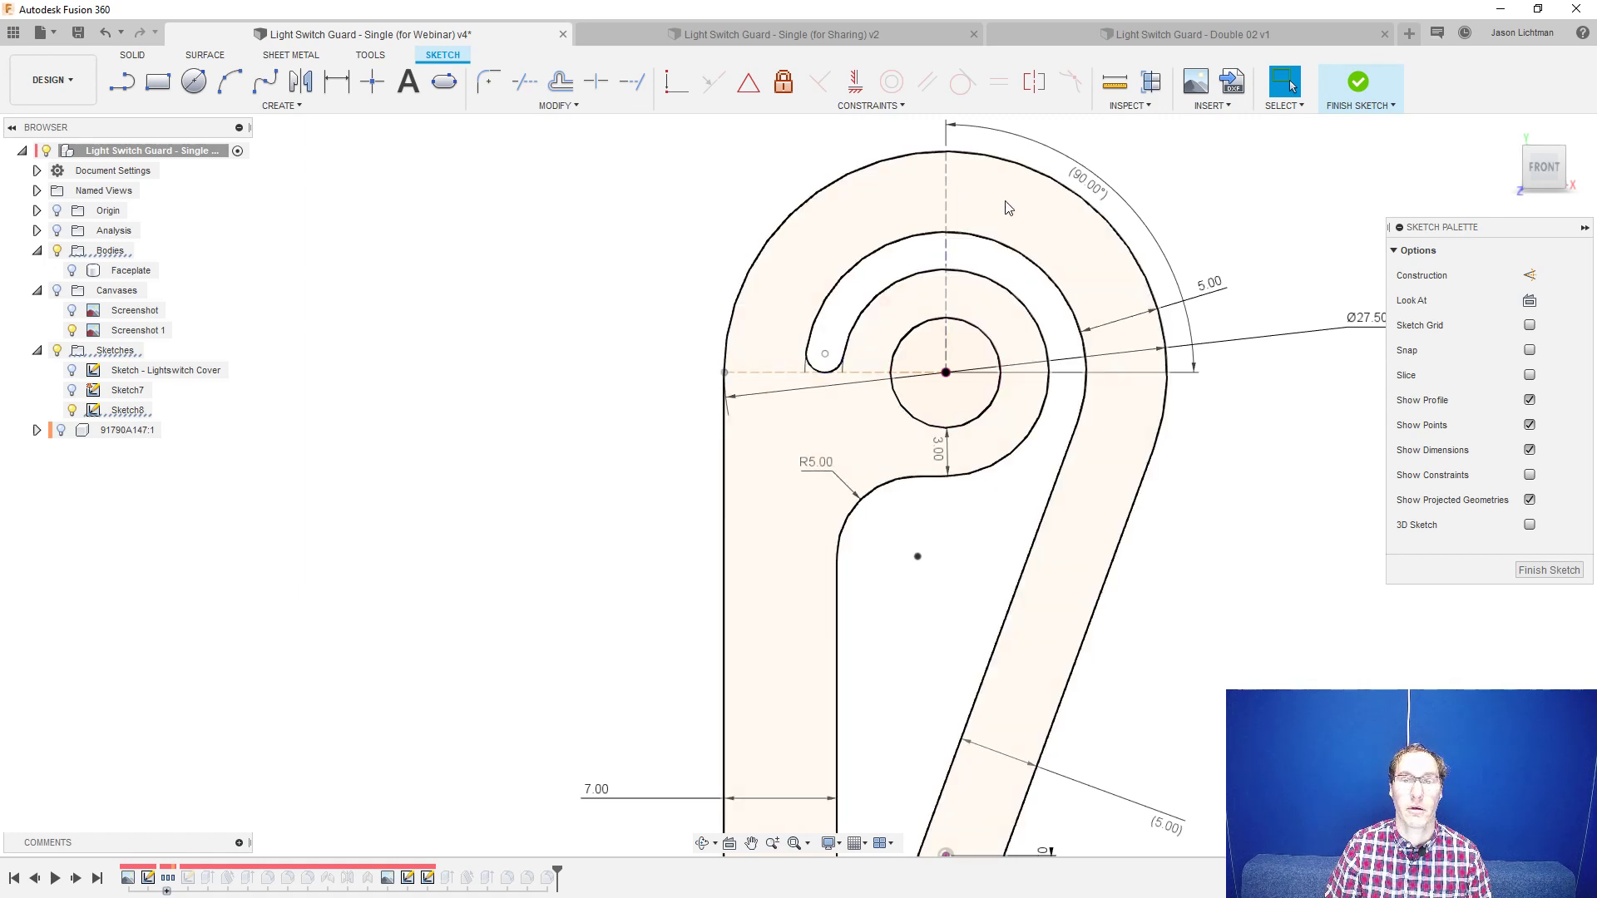
drag(725, 373, 733, 295)
mouse_move(740, 370)
mouse_down()
mouse_move(754, 318)
mouse_move(940, 234)
mouse_move(1080, 265)
mouse_move(1019, 234)
mouse_move(865, 225)
mouse_move(778, 311)
mouse_move(778, 455)
mouse_move(716, 282)
mouse_up()
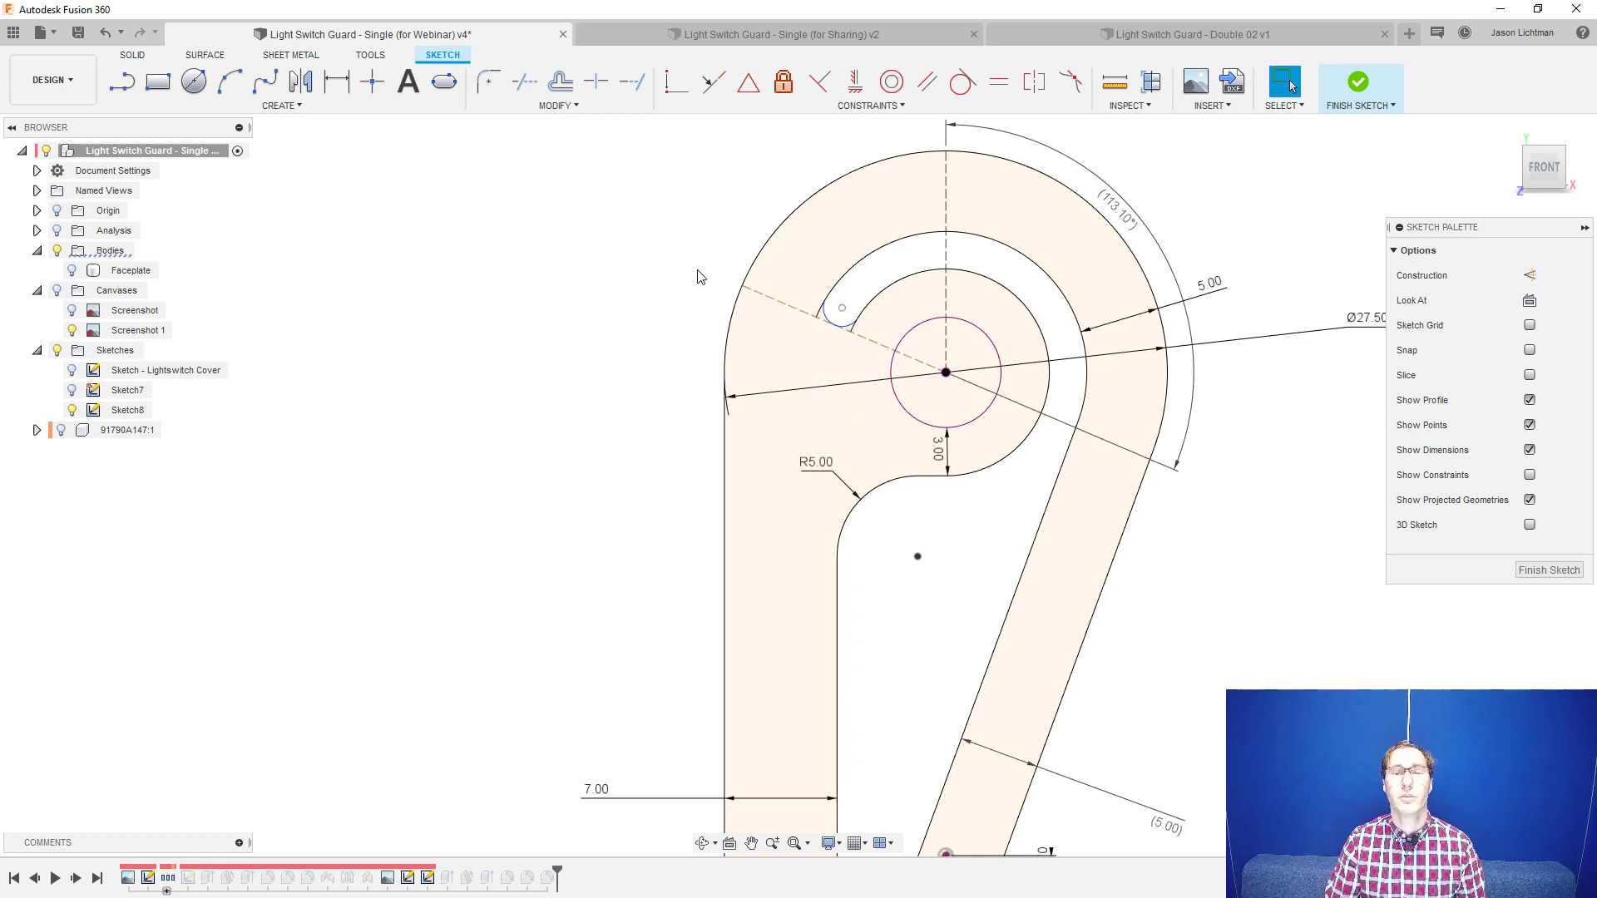
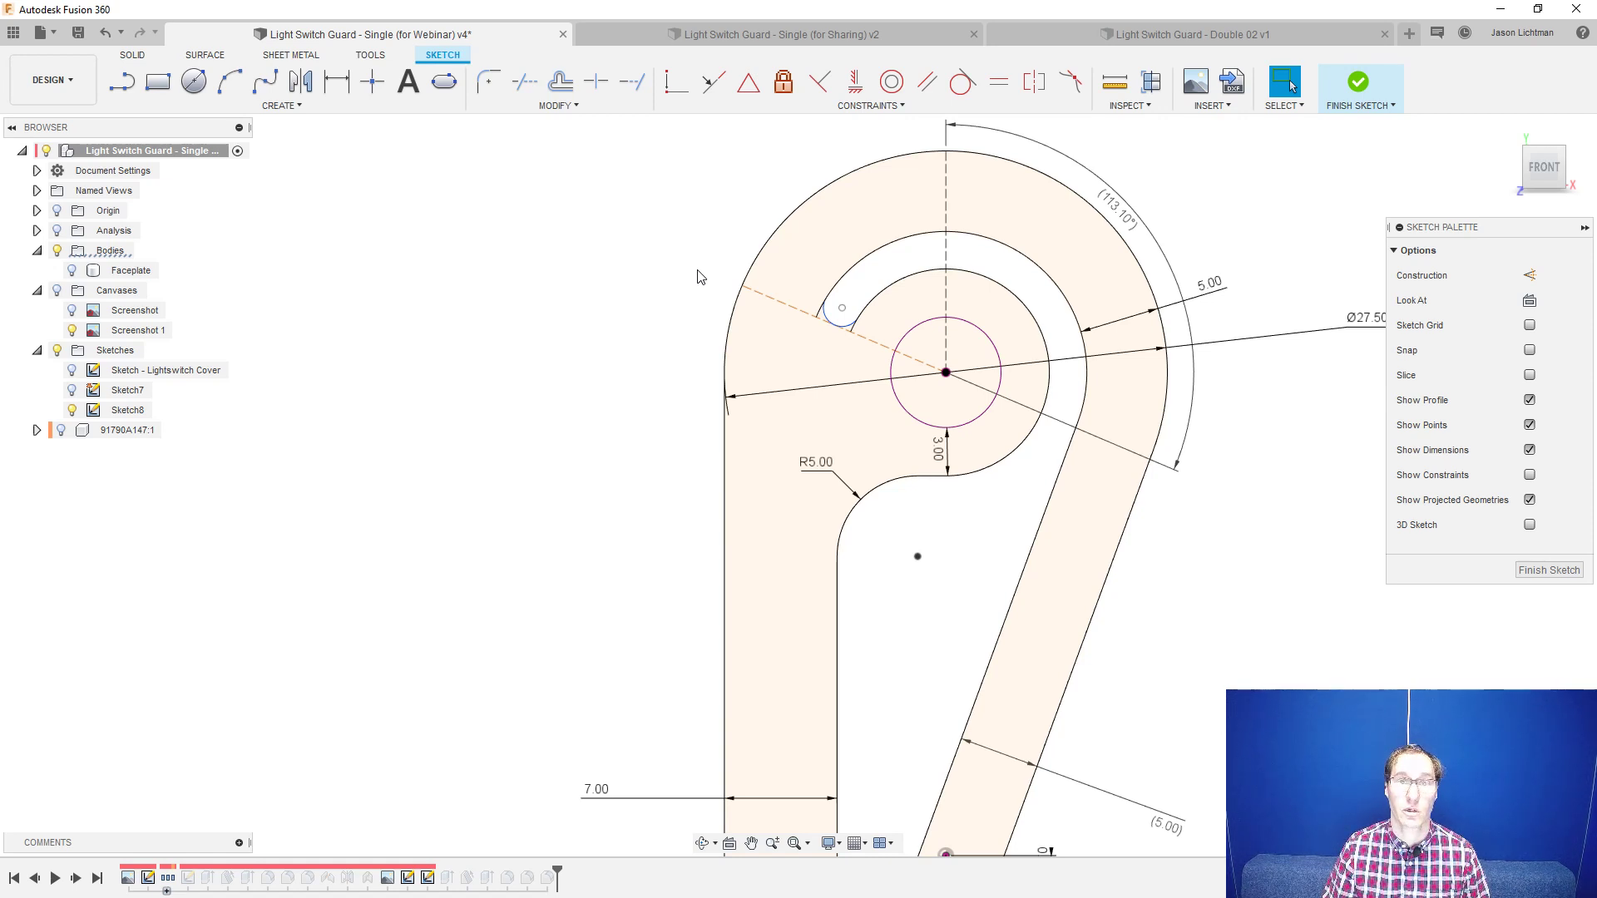
scroll(697, 277, down, 3)
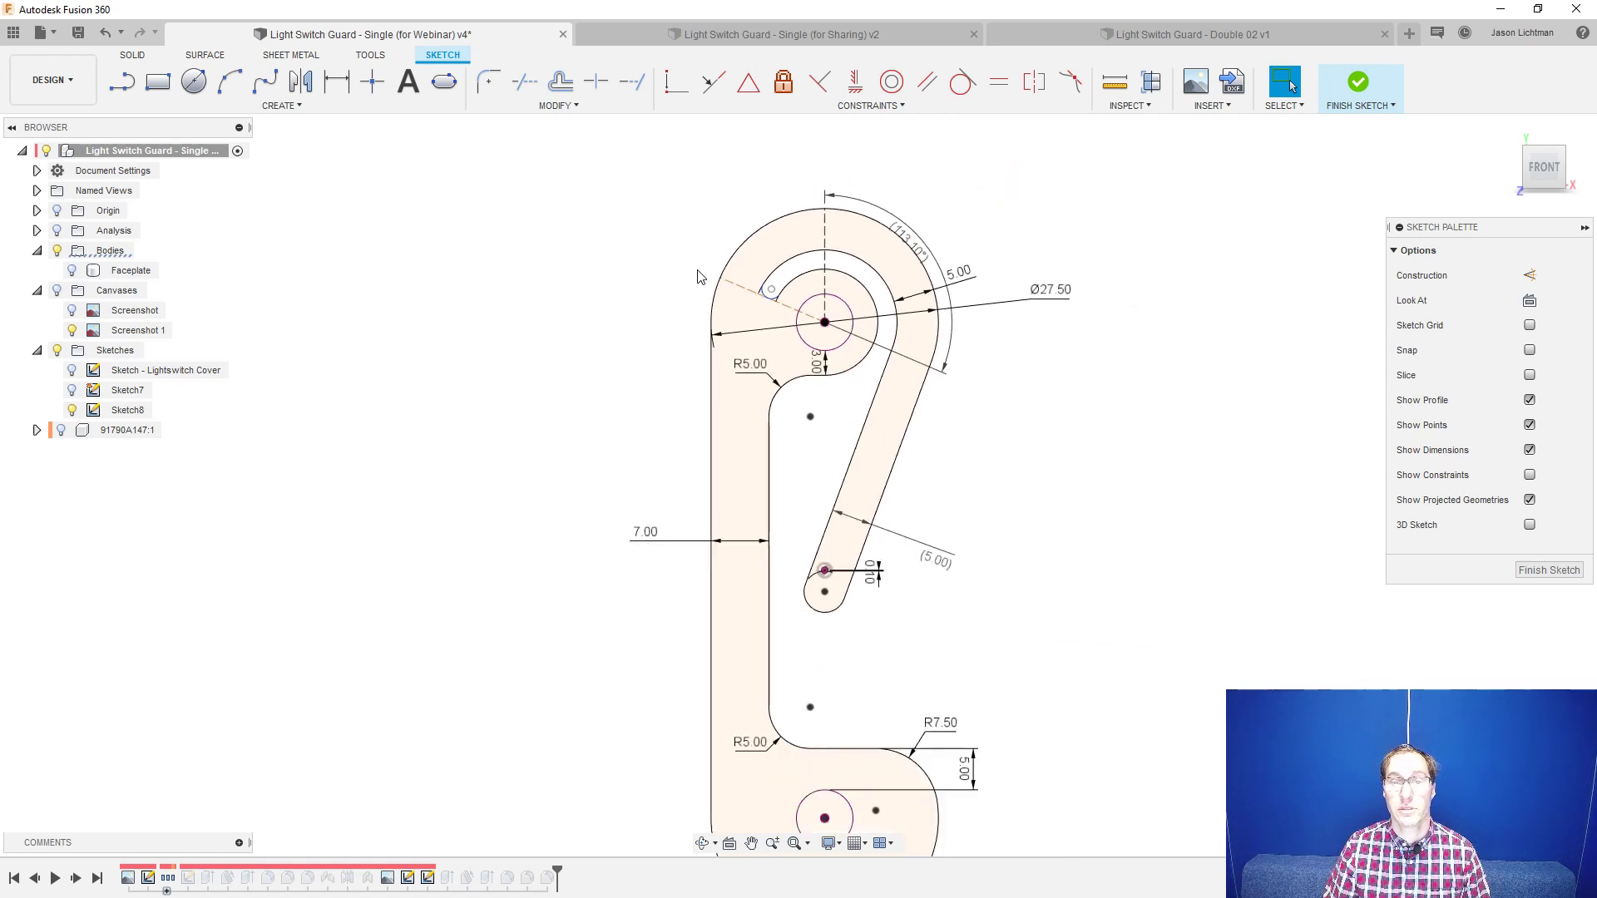
drag(735, 193, 728, 193)
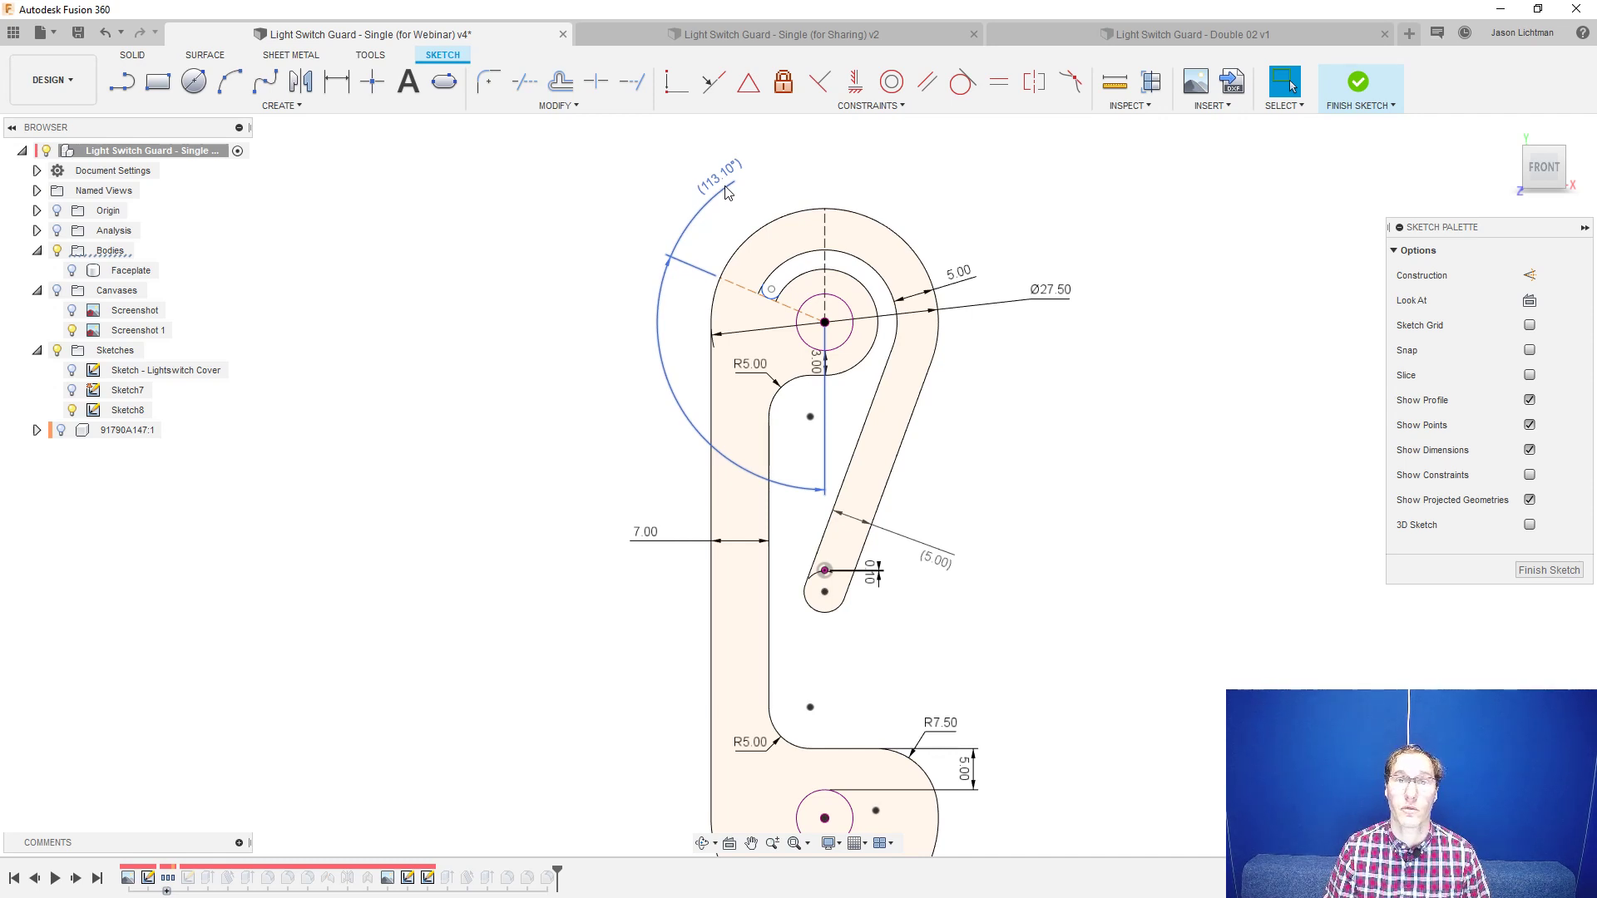
- Finish Sketch8 and show the Faceplate body behind the guard
click(1527, 570)
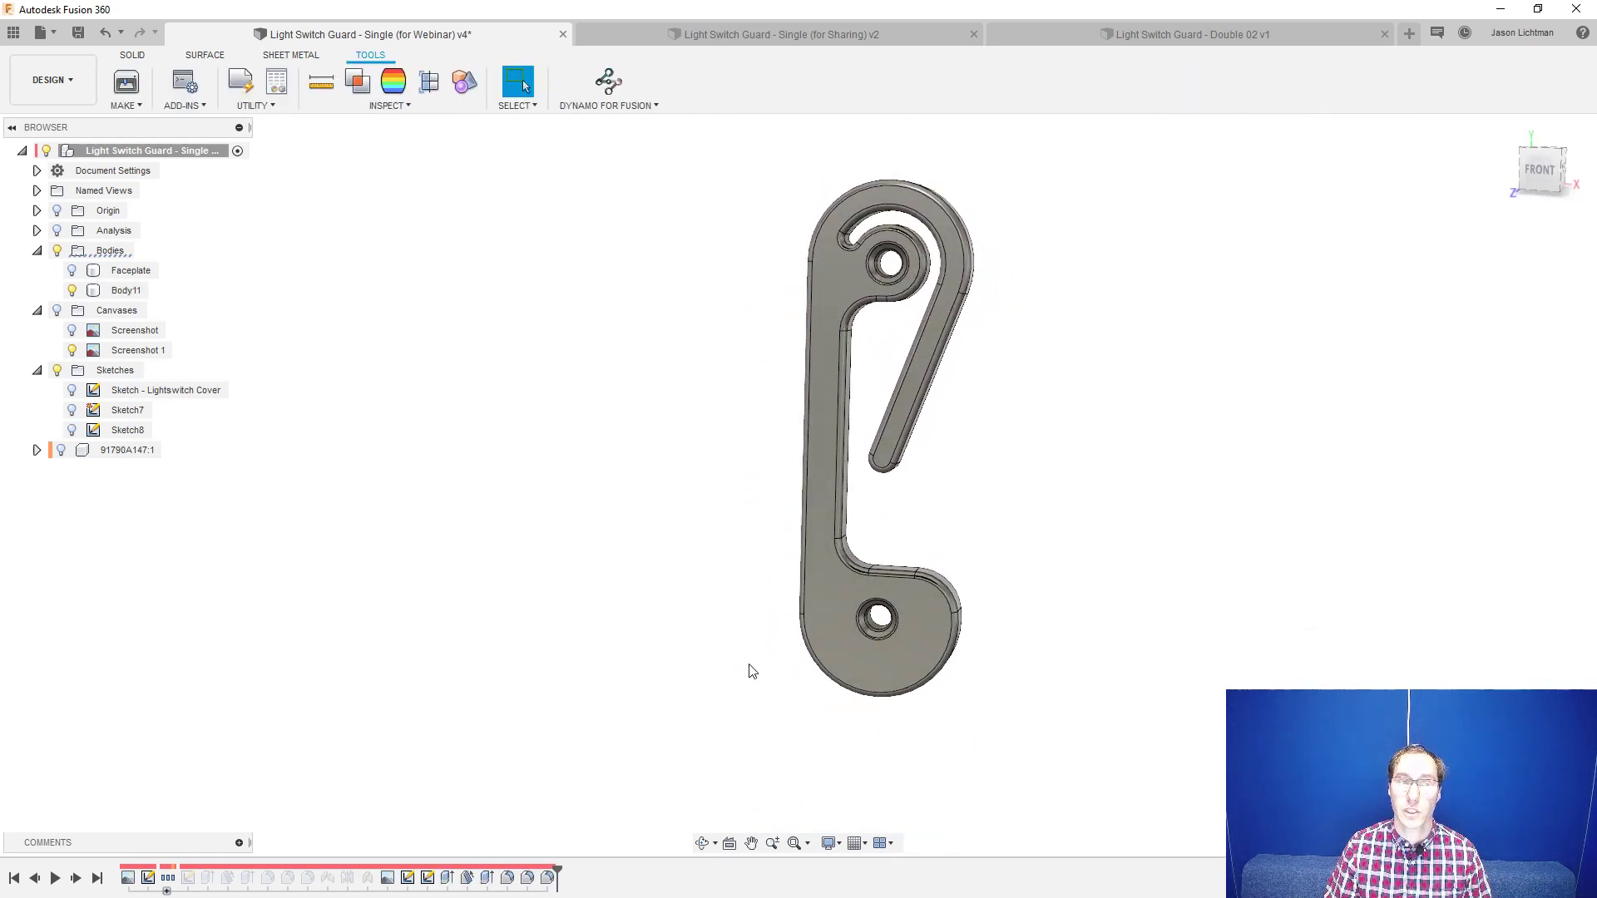
click(72, 272)
click(72, 272)
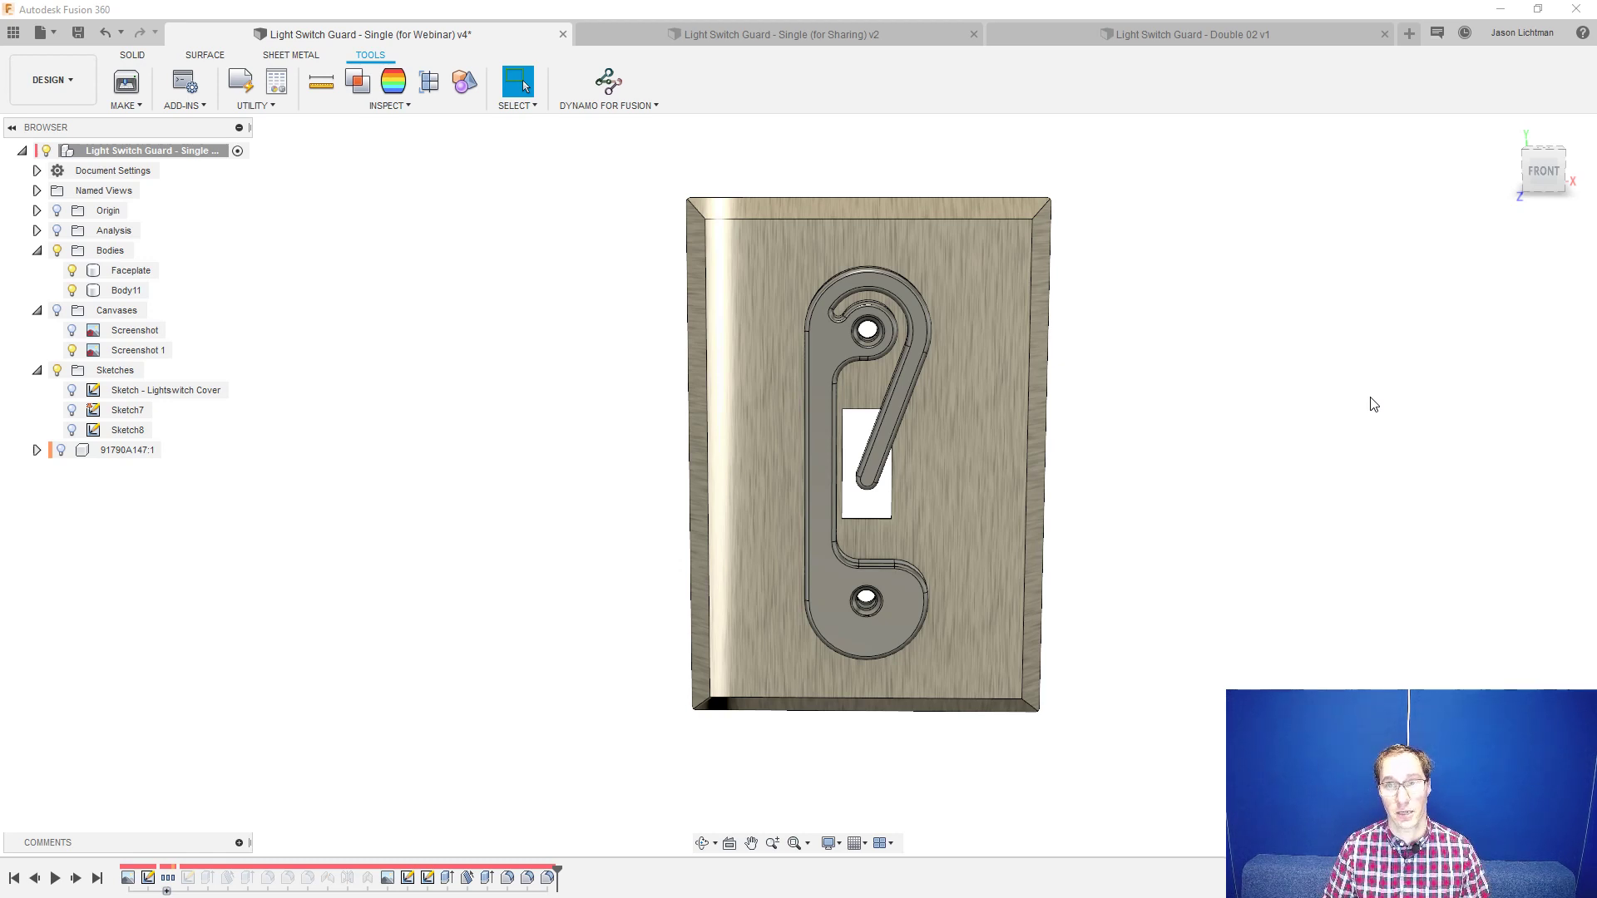
- Examine the two-armed guard in the Light Switch Guard - Double 02 design, and switch to Light Switch Guard - Single (for Sharing)
click(1252, 35)
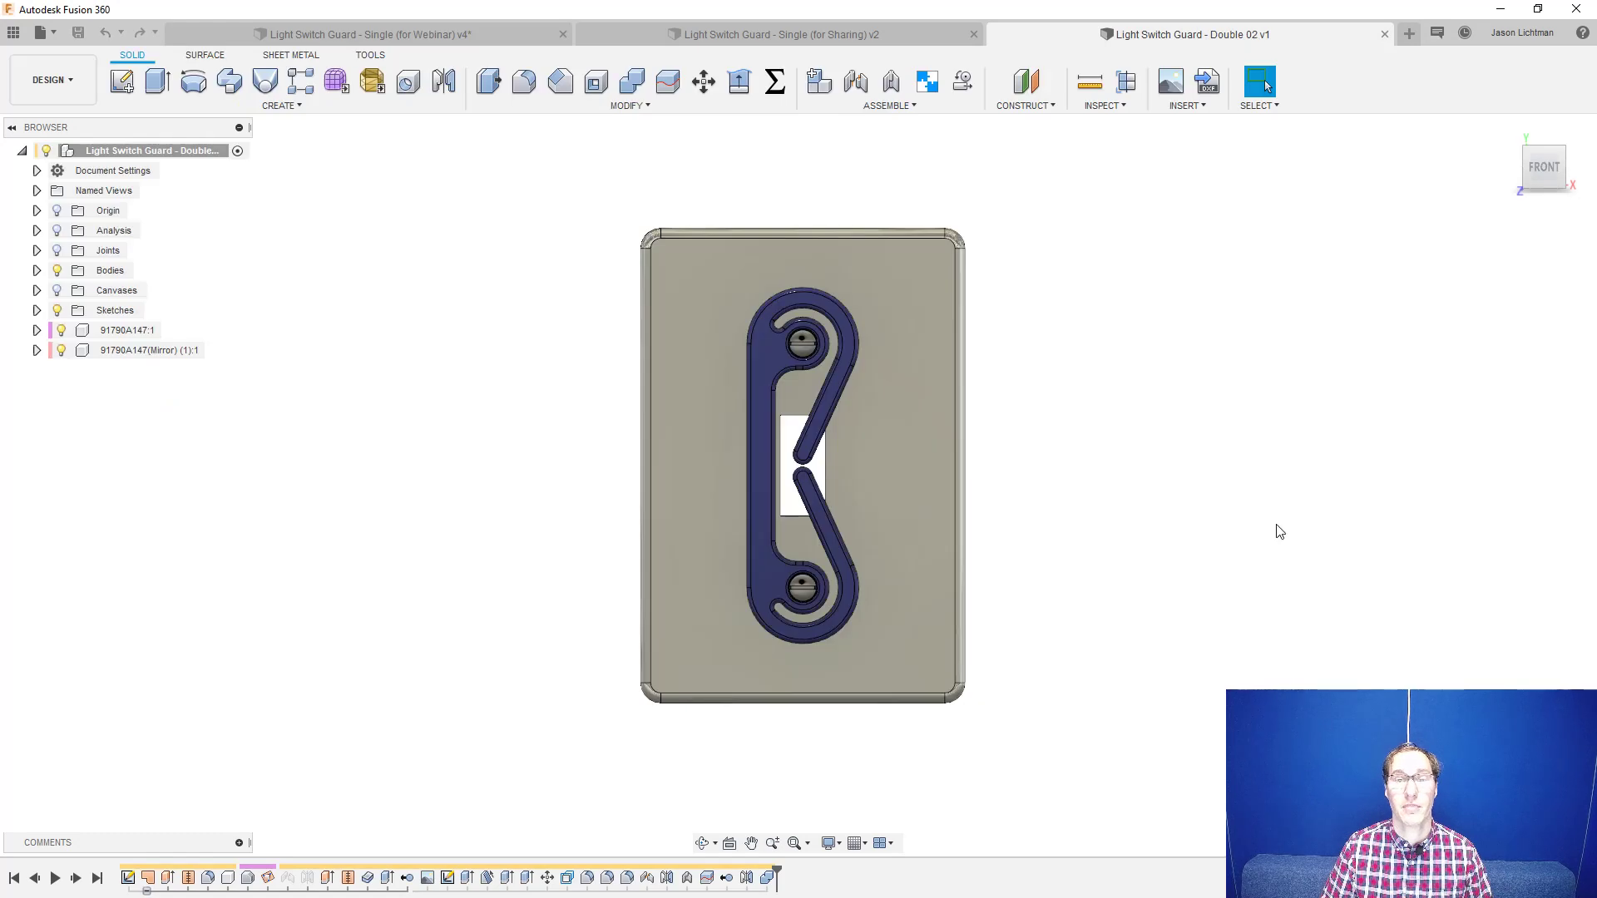
scroll(885, 506, up, 3)
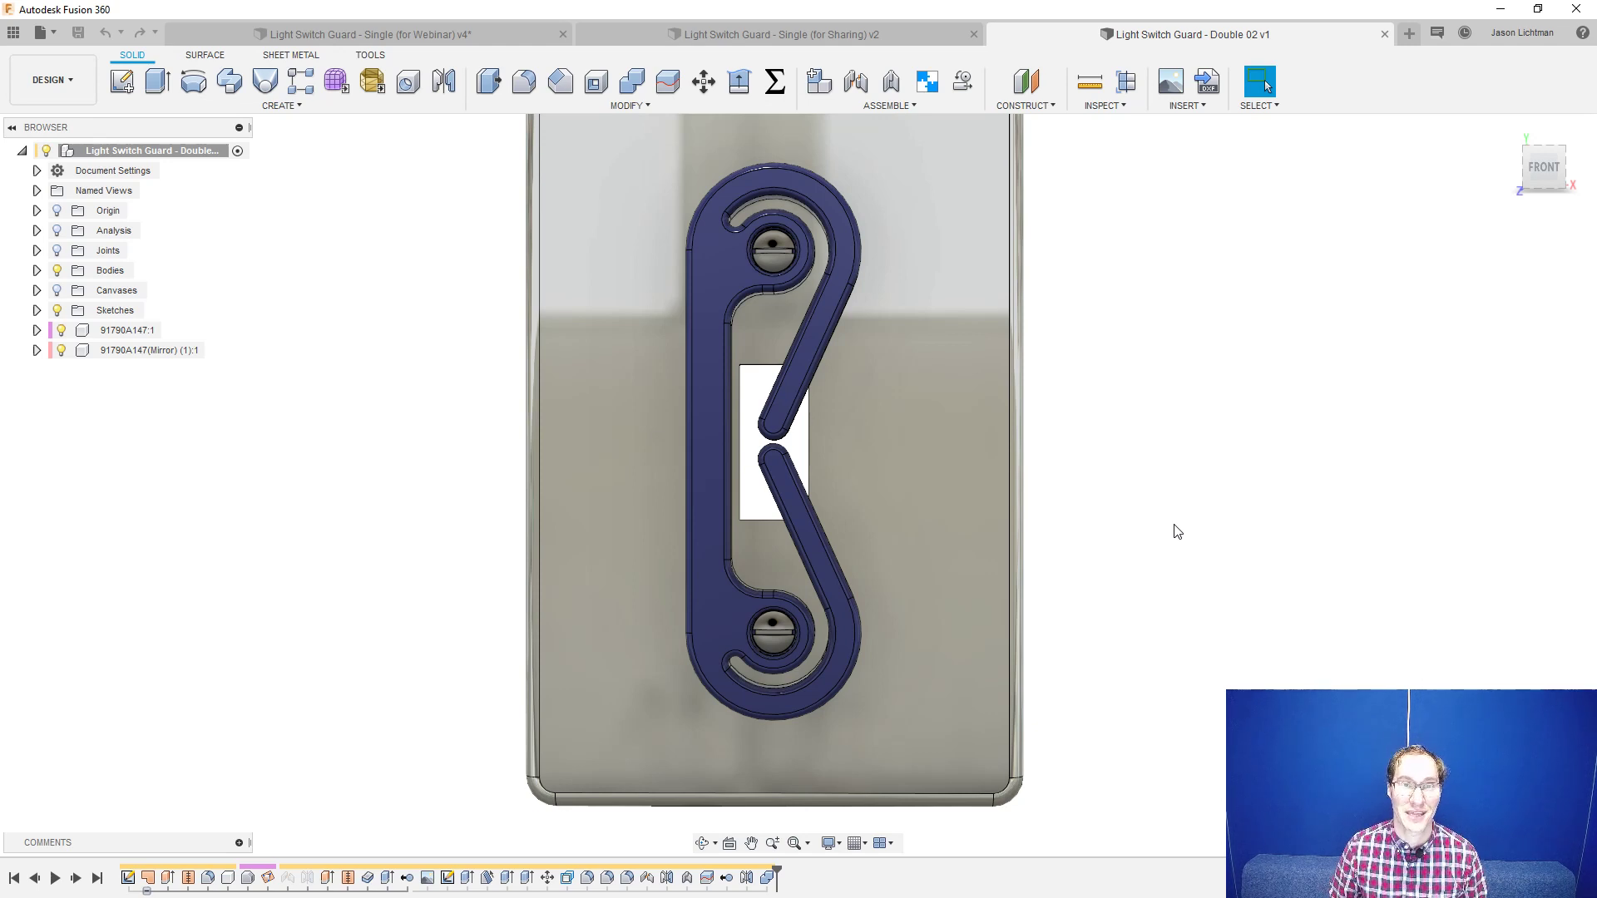
click(843, 36)
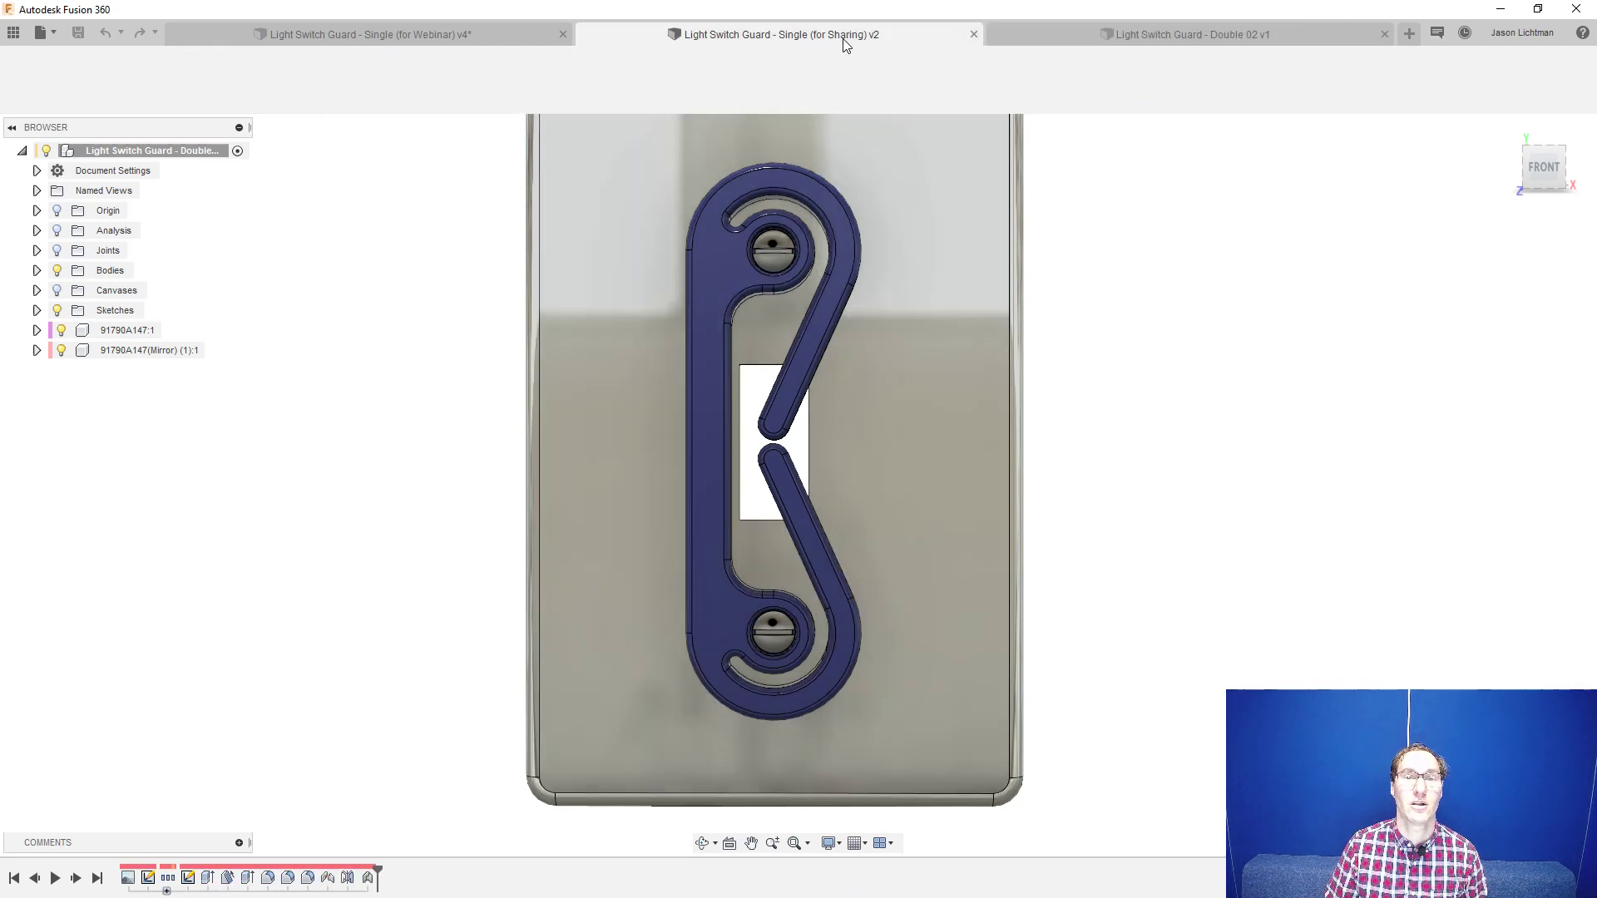